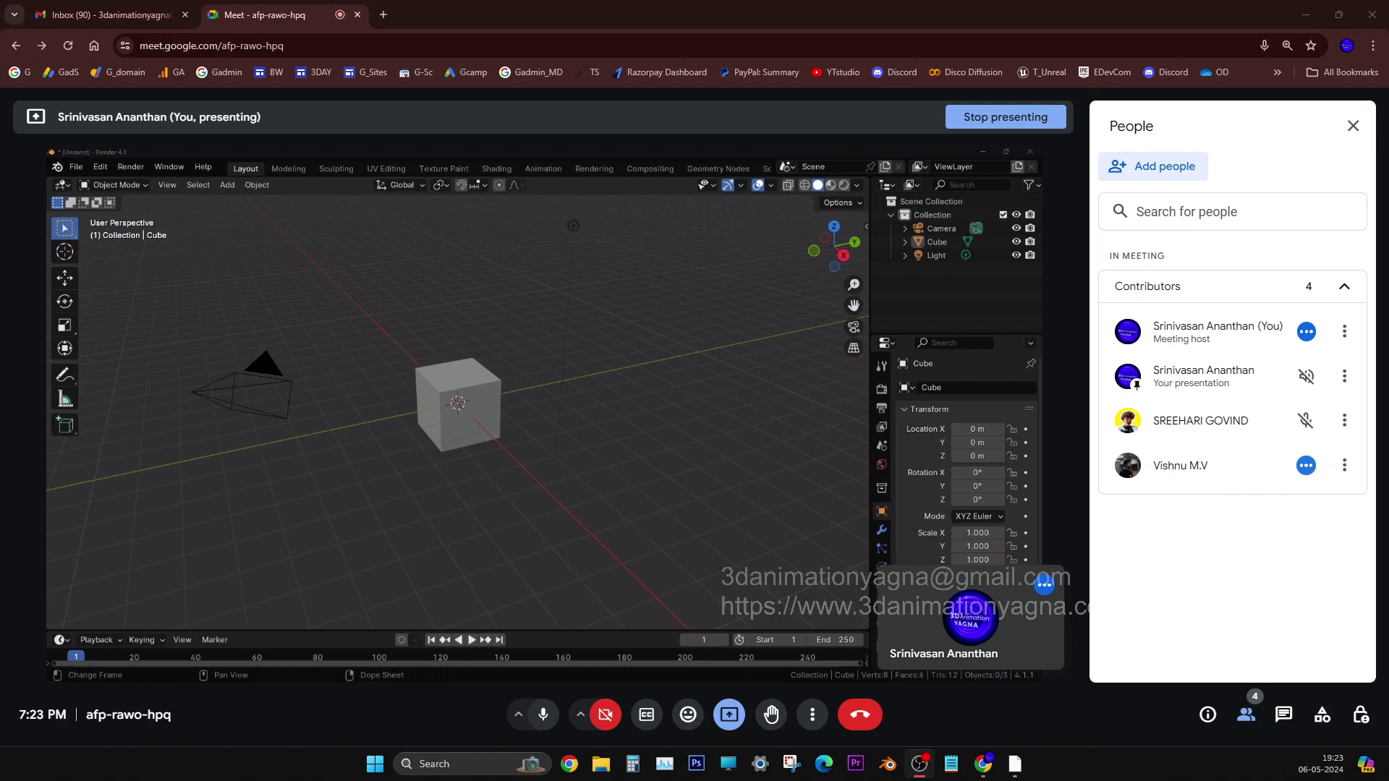
Step: Orbit around the default cube, camera and light in the shared Blender scene
{"action": "mouse_move", "coordinate": [547, 450]}
{"action": "mouse_move", "coordinate": [981, 765]}
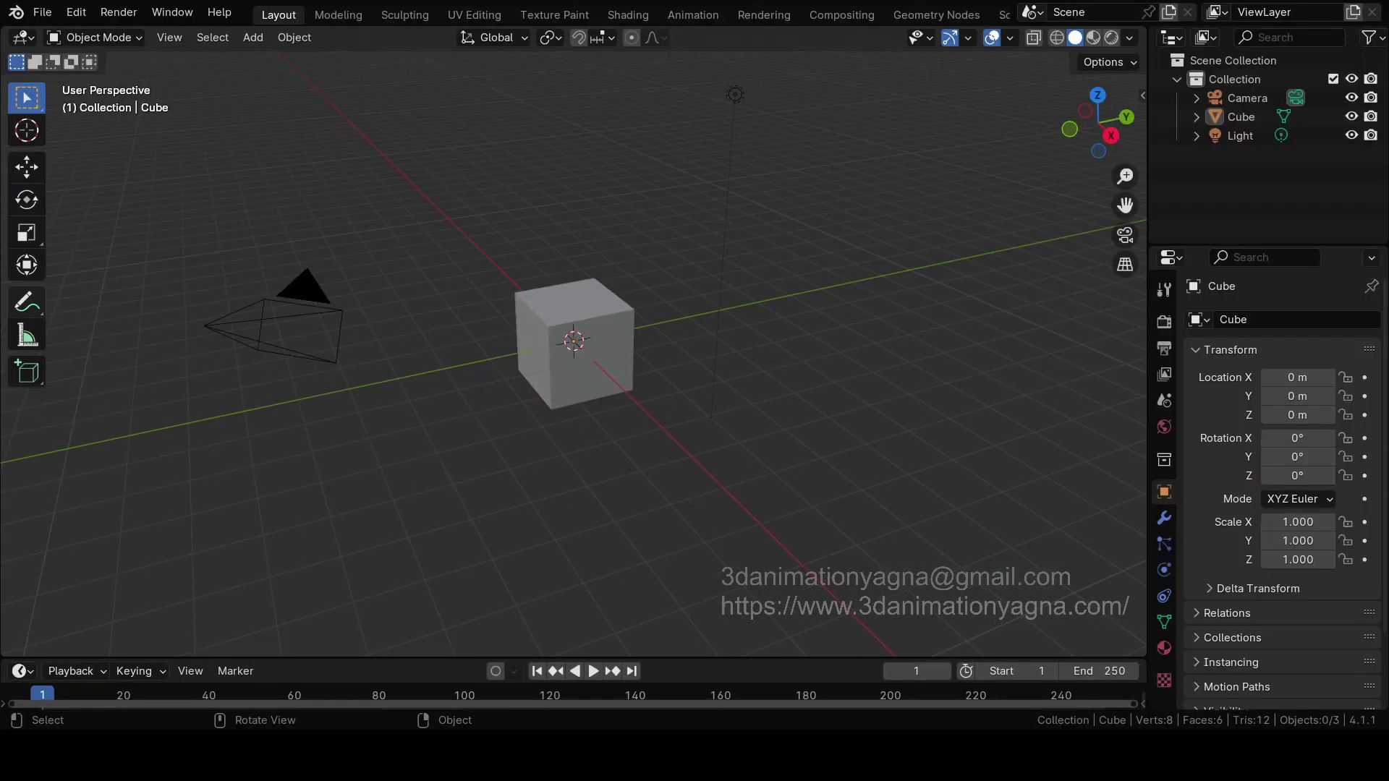
{"action": "middle_click_drag", "start_coordinate": [579, 434], "coordinate": [655, 434]}
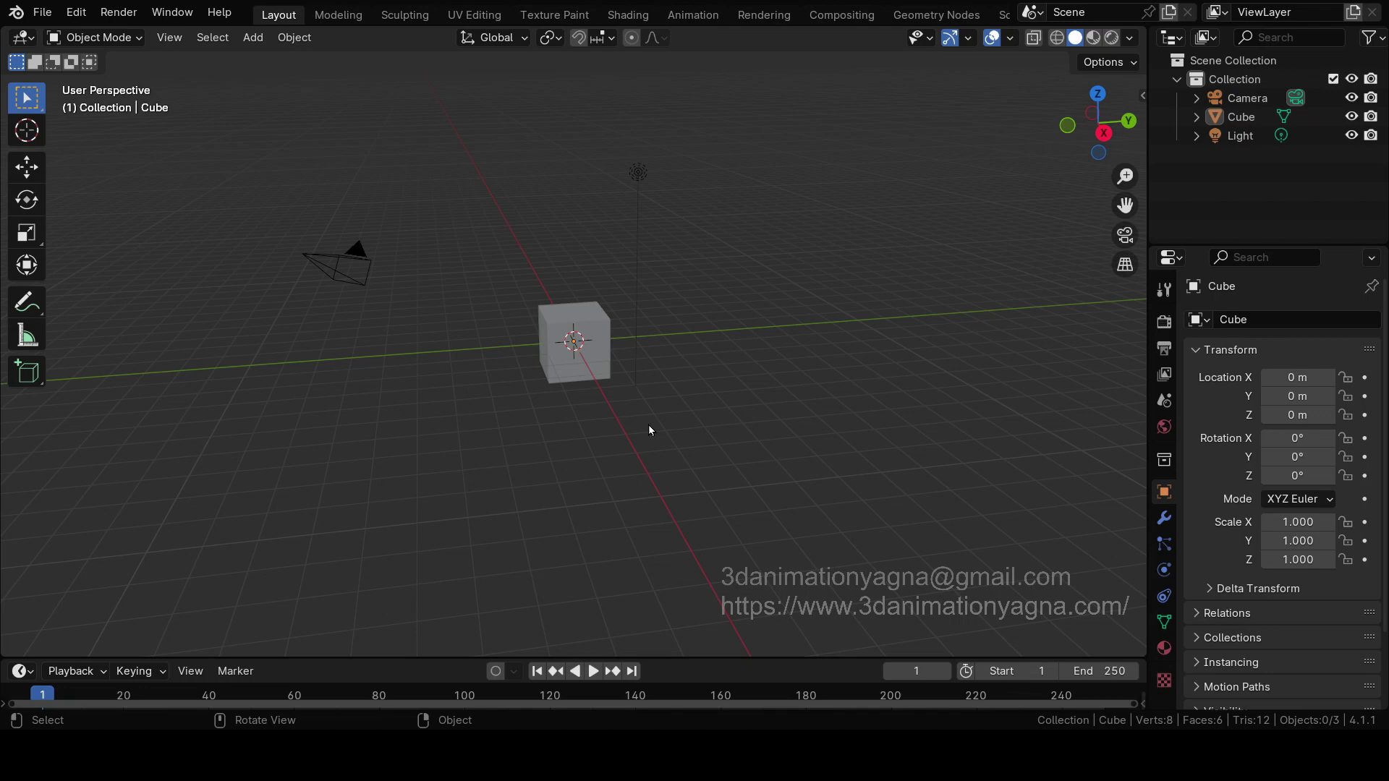
Step: Delete the camera, cube and light, then frame the empty scene in Right Orthographic
{"action": "key", "text": "a"}
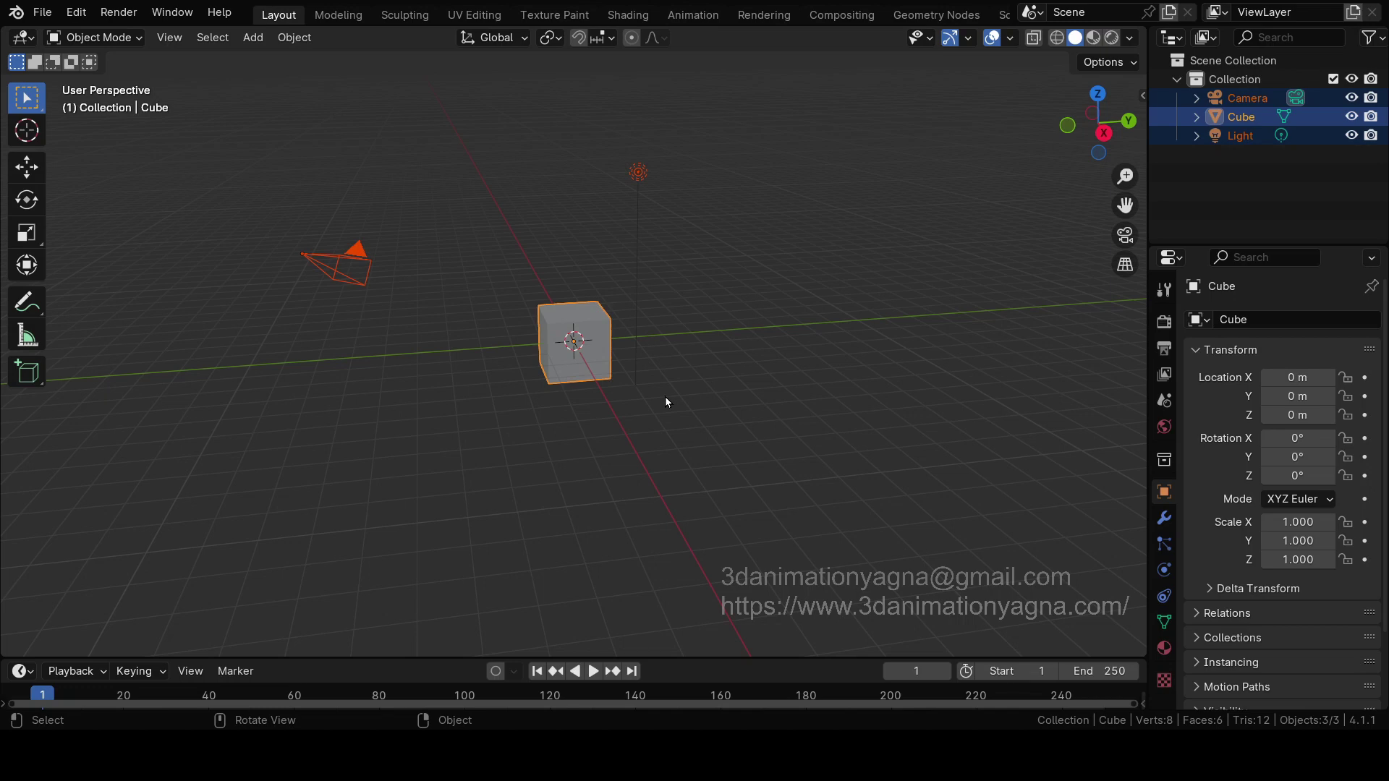
{"action": "key", "text": "Delete"}
{"action": "middle_click_drag", "start_coordinate": [628, 349], "coordinate": [589, 346]}
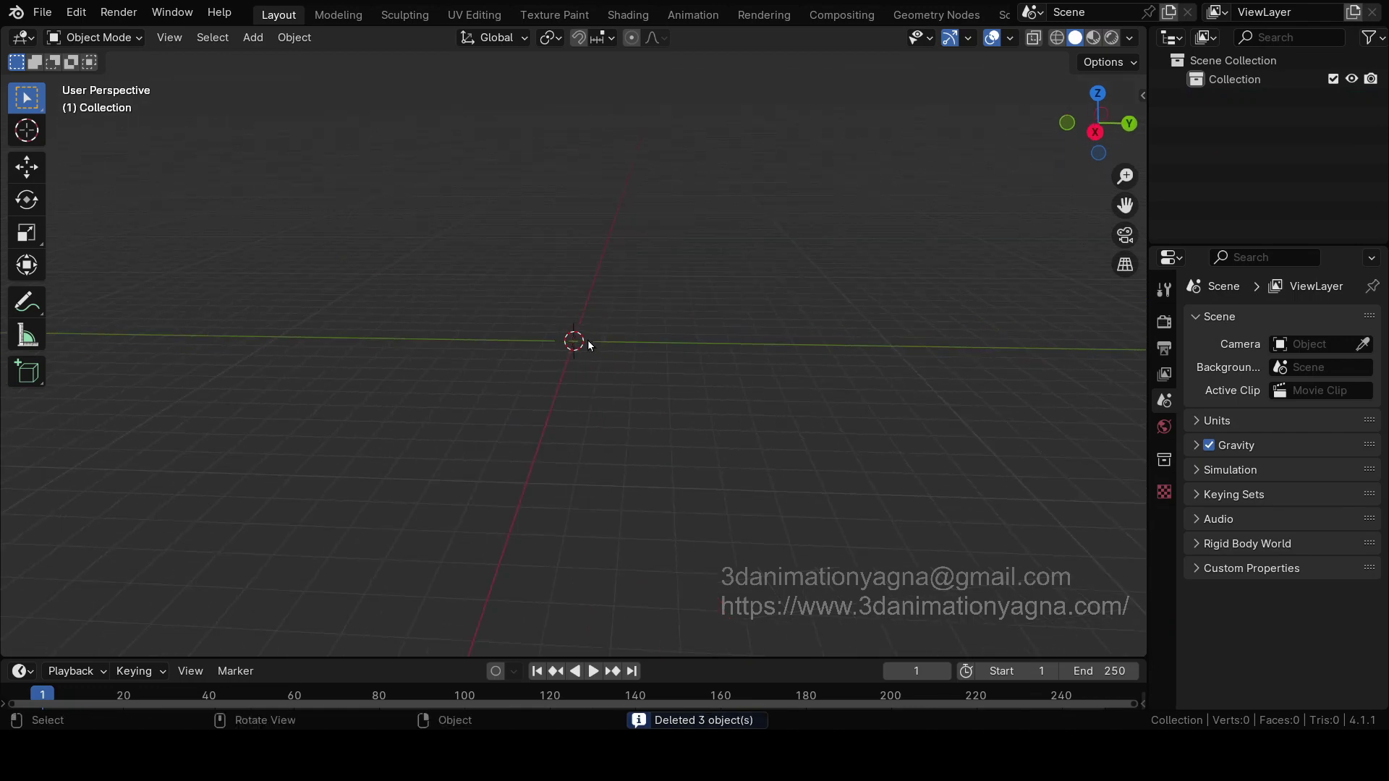
{"action": "key", "text": "KP_3"}
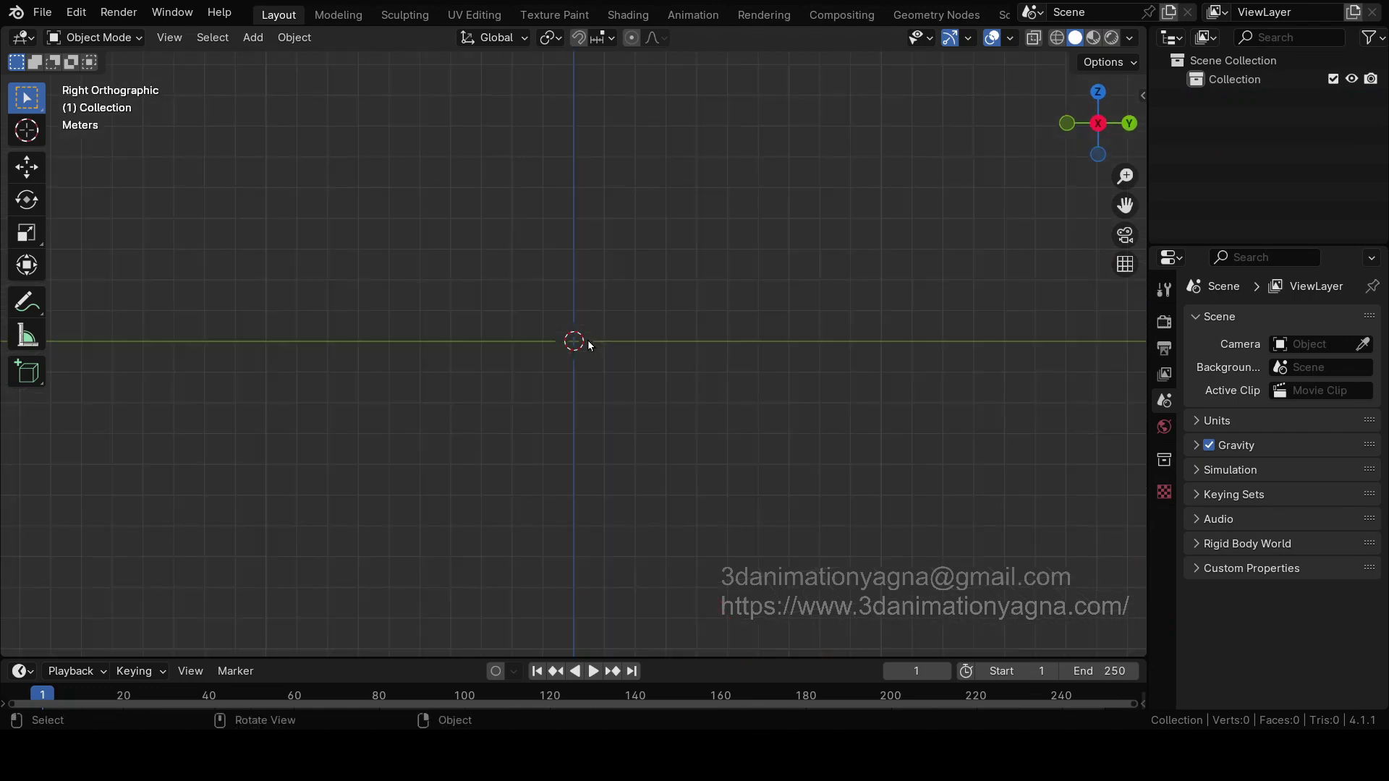
{"action": "middle_click_drag", "start_coordinate": [590, 345], "coordinate": [605, 457], "text": "shift"}
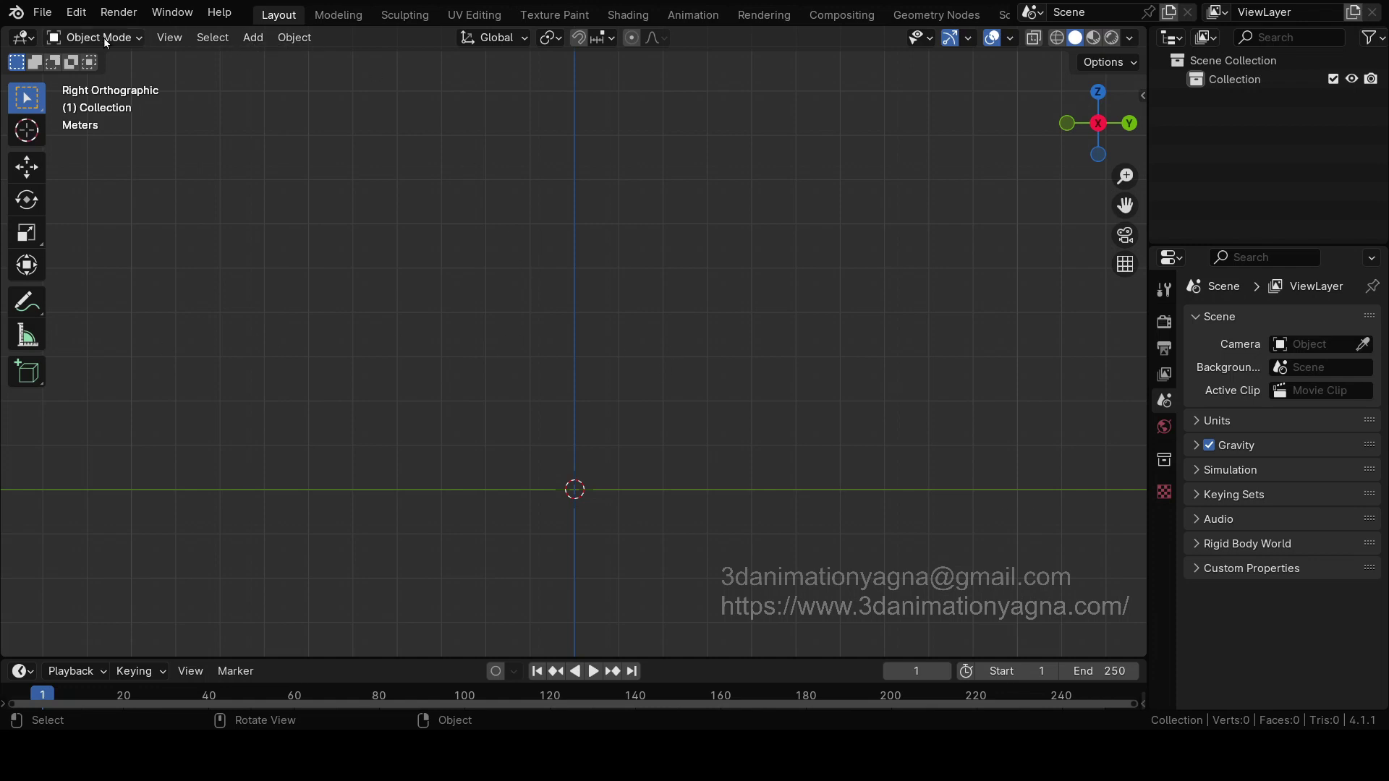
Step: Add an armature from the Add menu and switch it into Edit Mode
{"action": "left_click", "coordinate": [259, 39]}
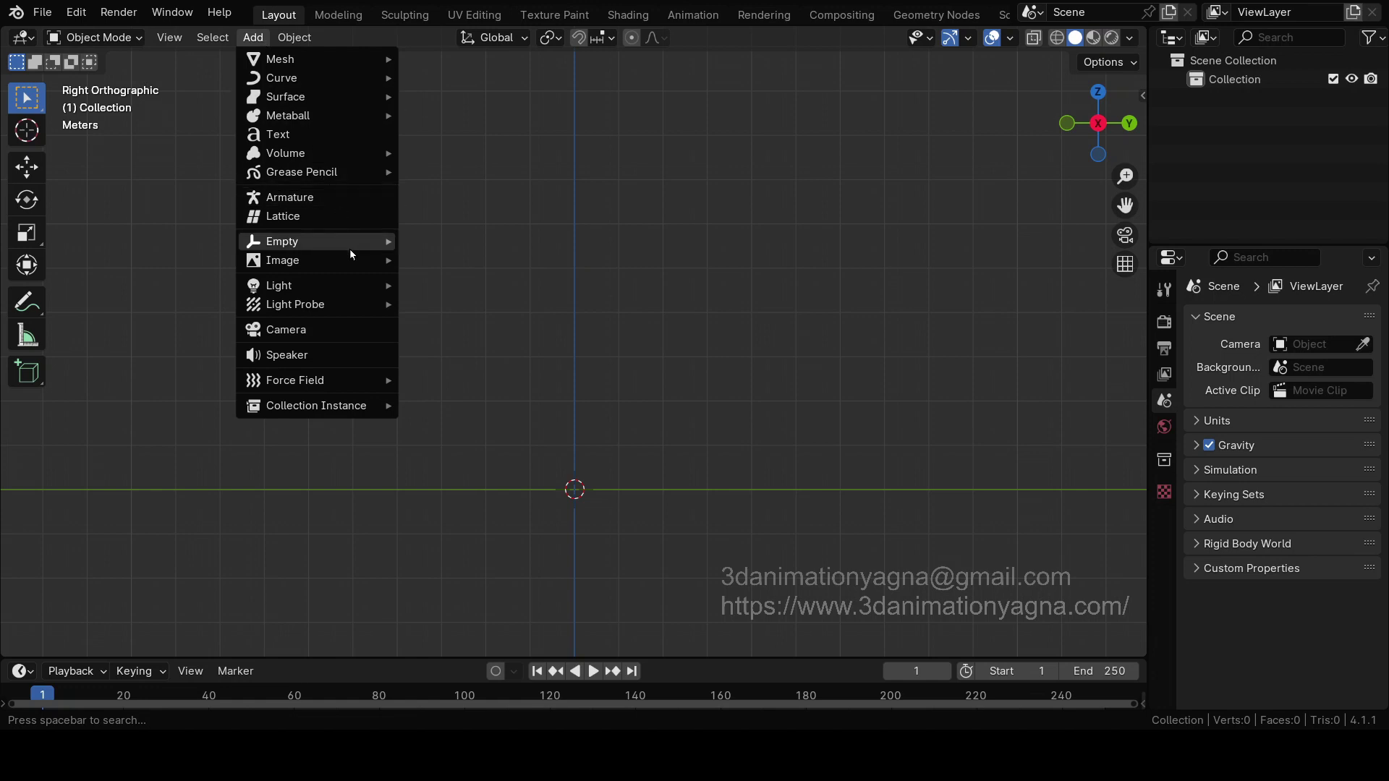
{"action": "left_click", "coordinate": [354, 199]}
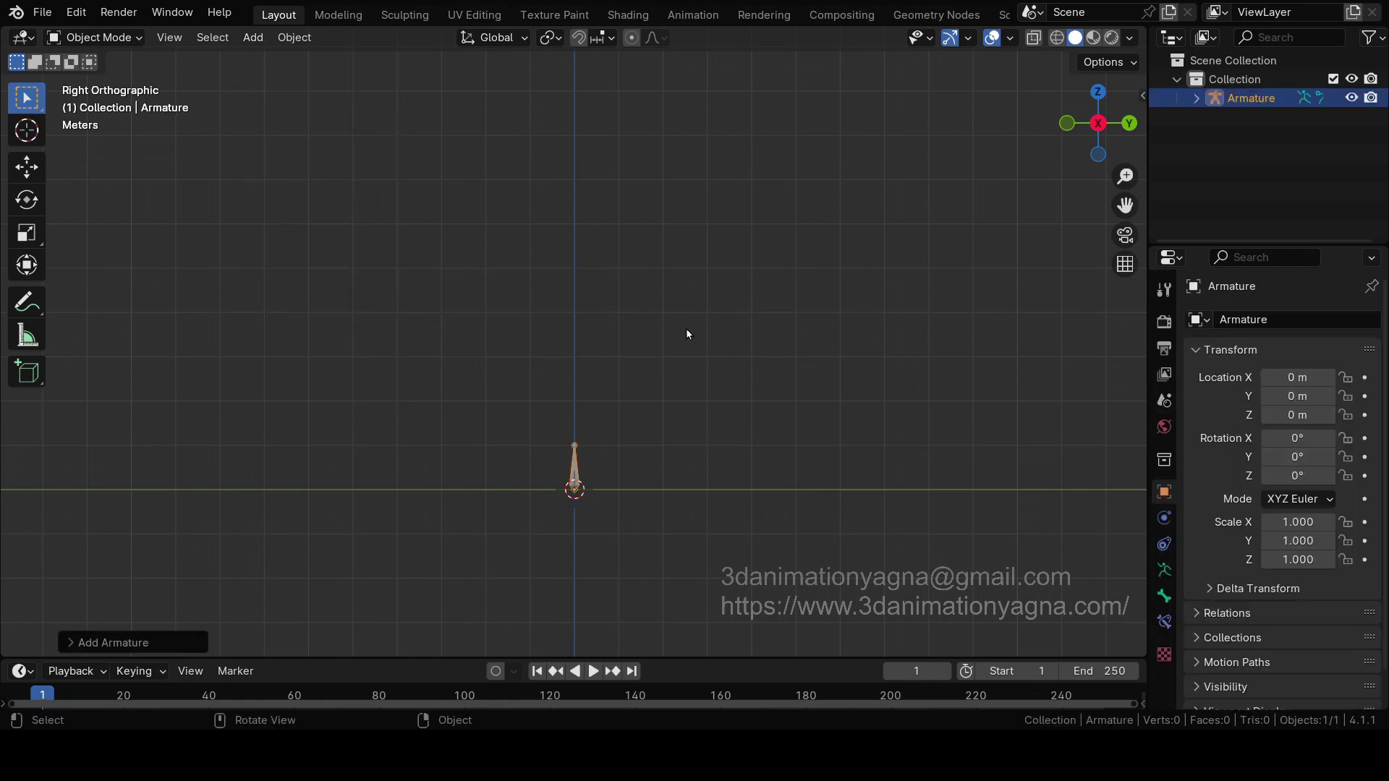
{"action": "key", "text": "Tab"}
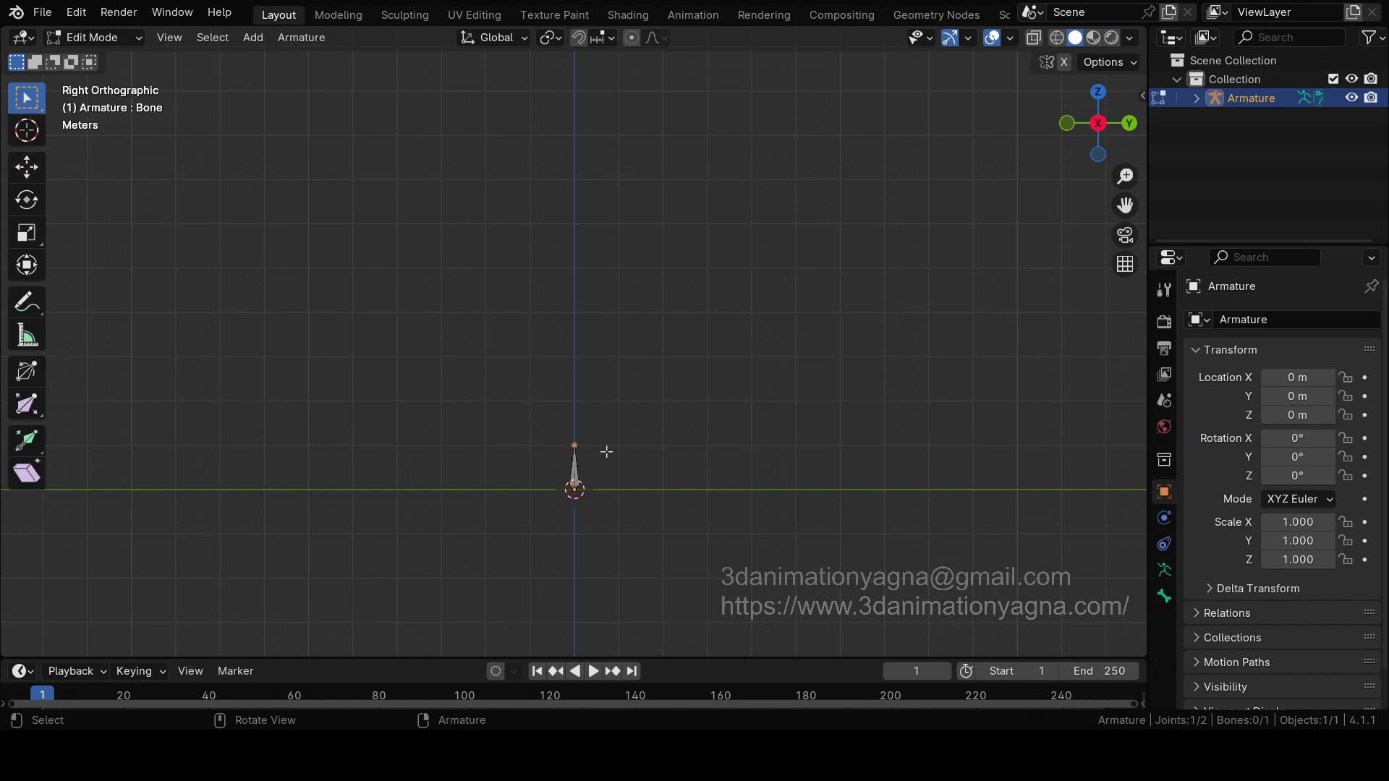
Step: Raise the first bone's tip about 1 m on Z and extrude Bone.001 above it
{"action": "left_click", "coordinate": [27, 167]}
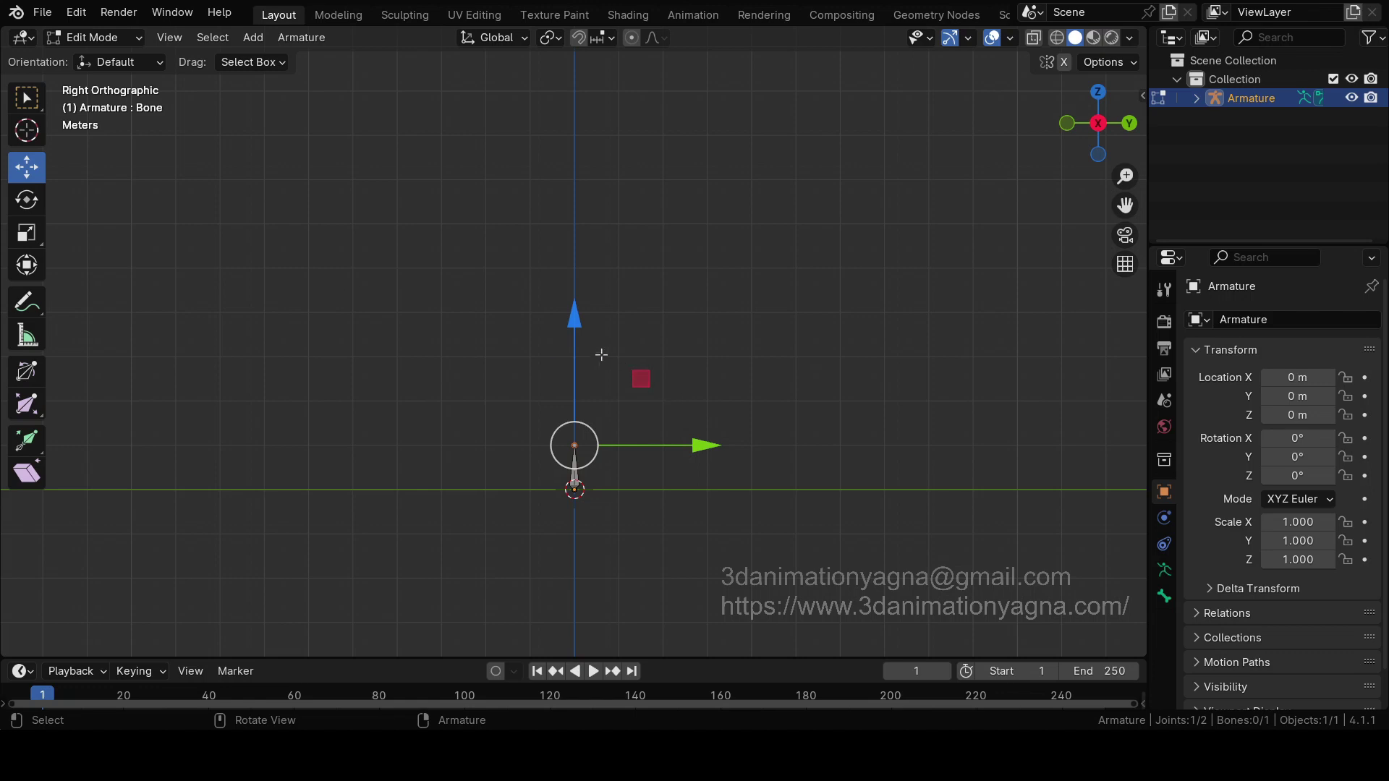
{"action": "mouse_move", "coordinate": [574, 317]}
{"action": "left_mouse_down"}
{"action": "mouse_move", "coordinate": [575, 231]}
{"action": "mouse_move", "coordinate": [574, 316]}
{"action": "left_mouse_up"}
{"action": "middle_click_drag", "start_coordinate": [640, 311], "coordinate": [647, 402], "text": "shift"}
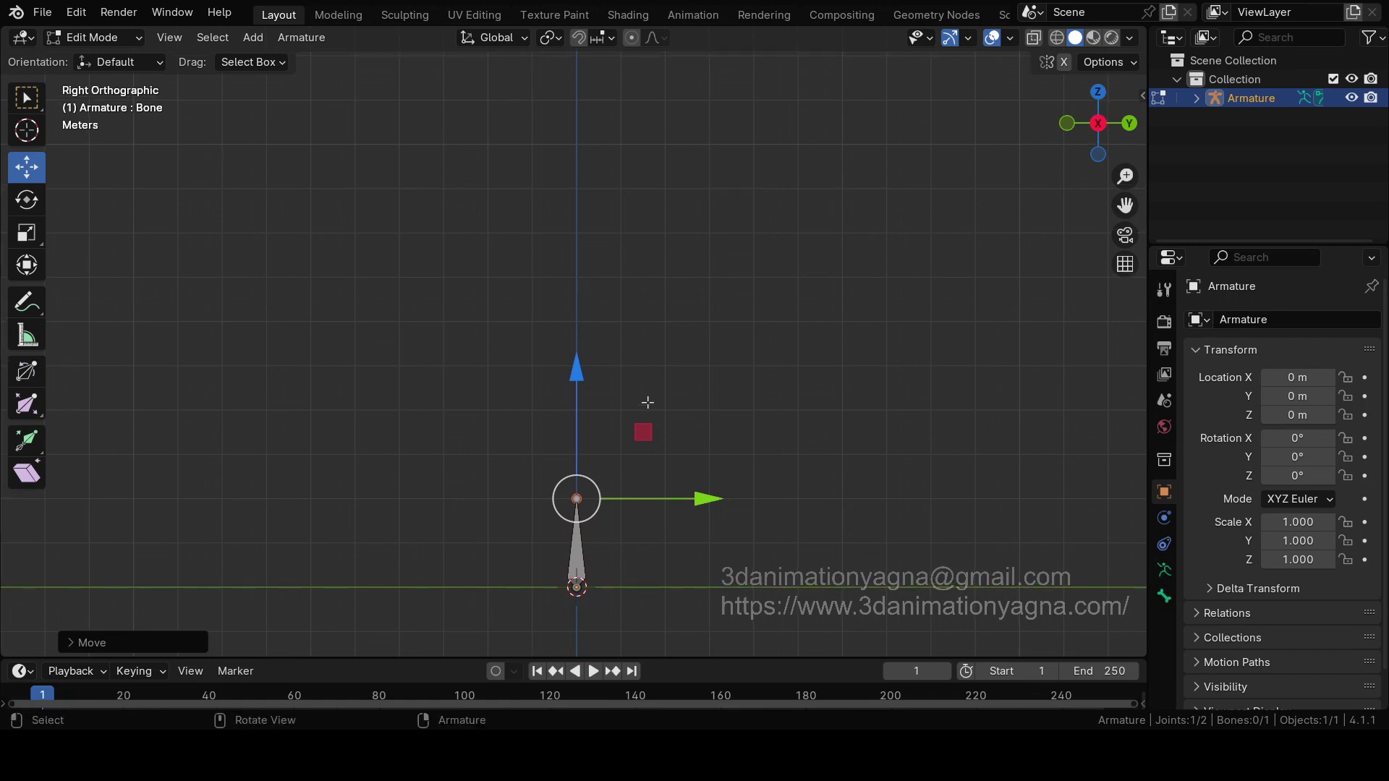
{"action": "key", "text": "e"}
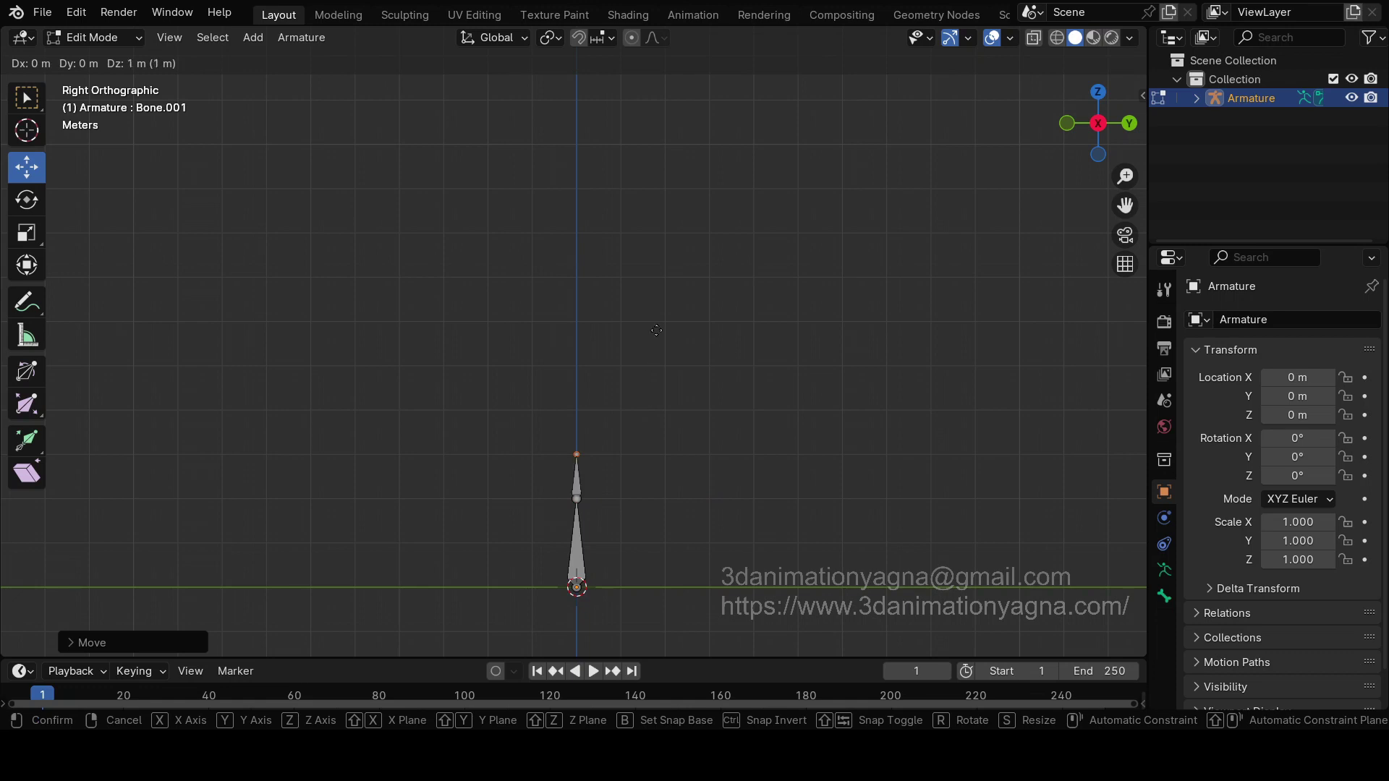
{"action": "left_click", "coordinate": [661, 305]}
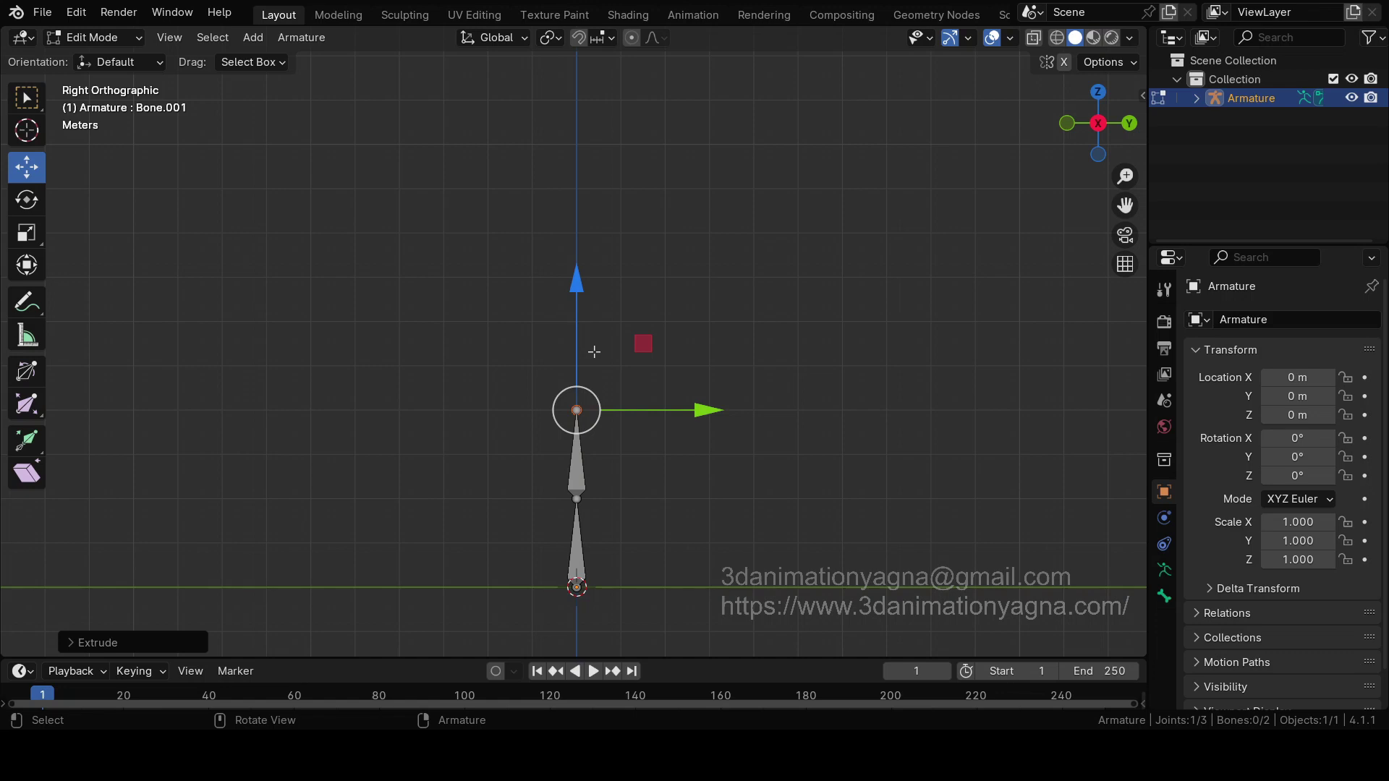
Step: Extrude Bone.002, Bone.003 and Bone.004 straight upward to finish the chain
{"action": "key", "text": "e"}
{"action": "right_click", "coordinate": [593, 351]}
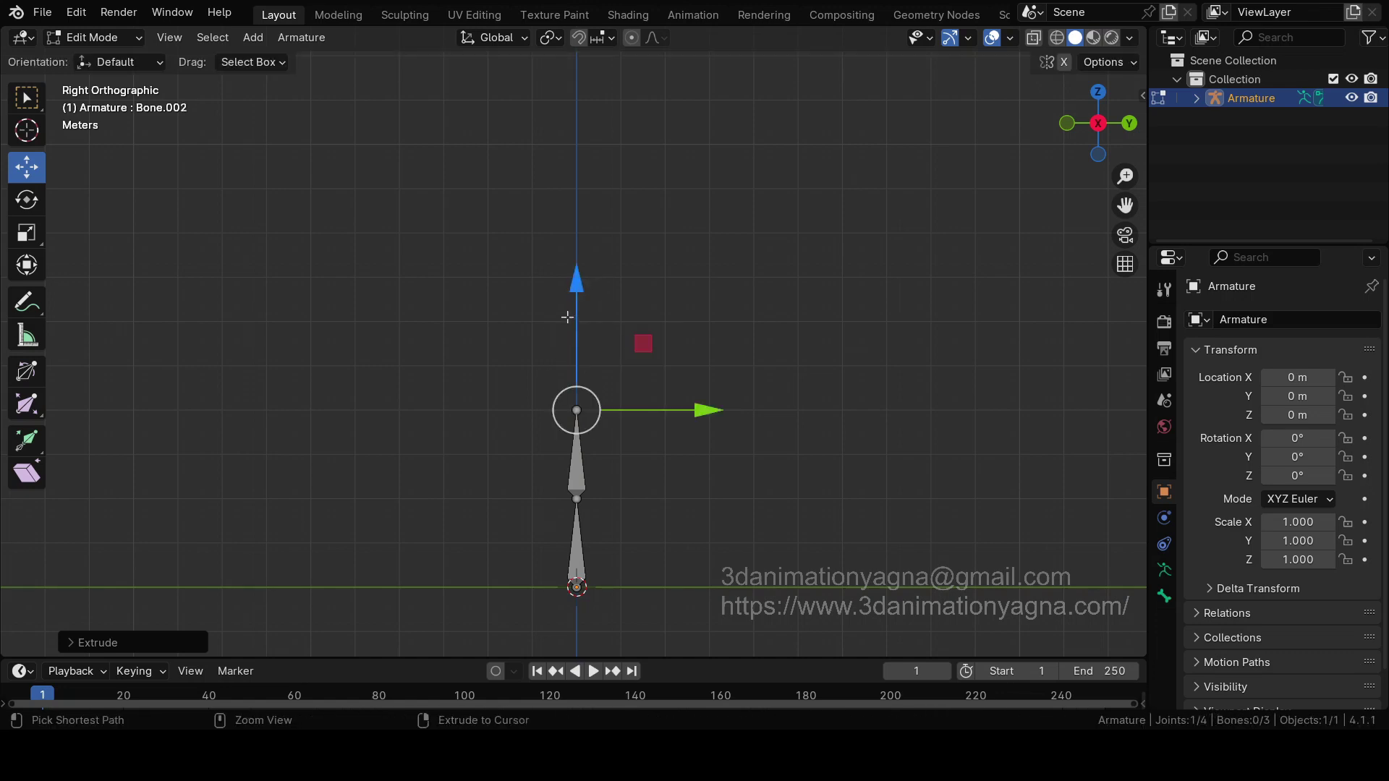
{"action": "mouse_move", "coordinate": [580, 288]}
{"action": "left_mouse_down"}
{"action": "mouse_move", "coordinate": [584, 200]}
{"action": "mouse_move", "coordinate": [582, 287]}
{"action": "left_mouse_up"}
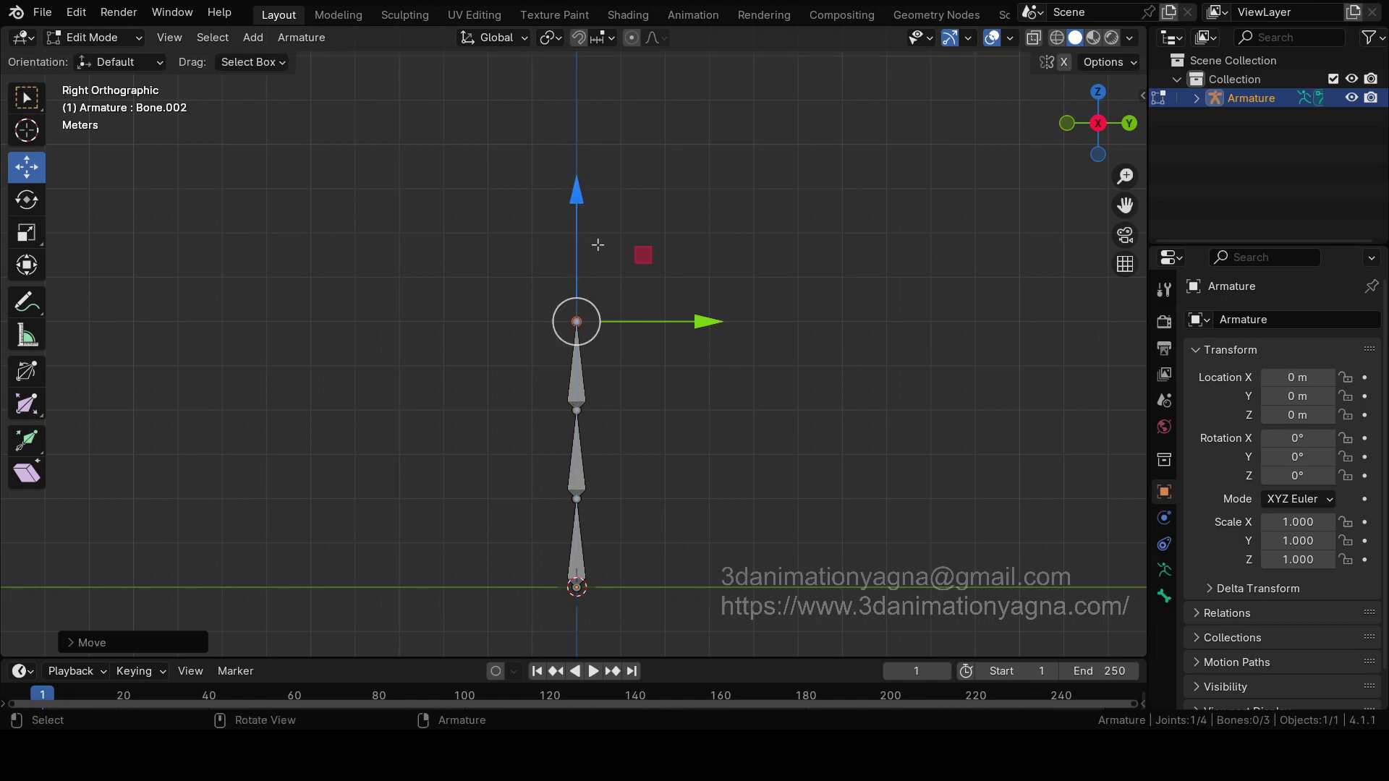
{"action": "key", "text": "e"}
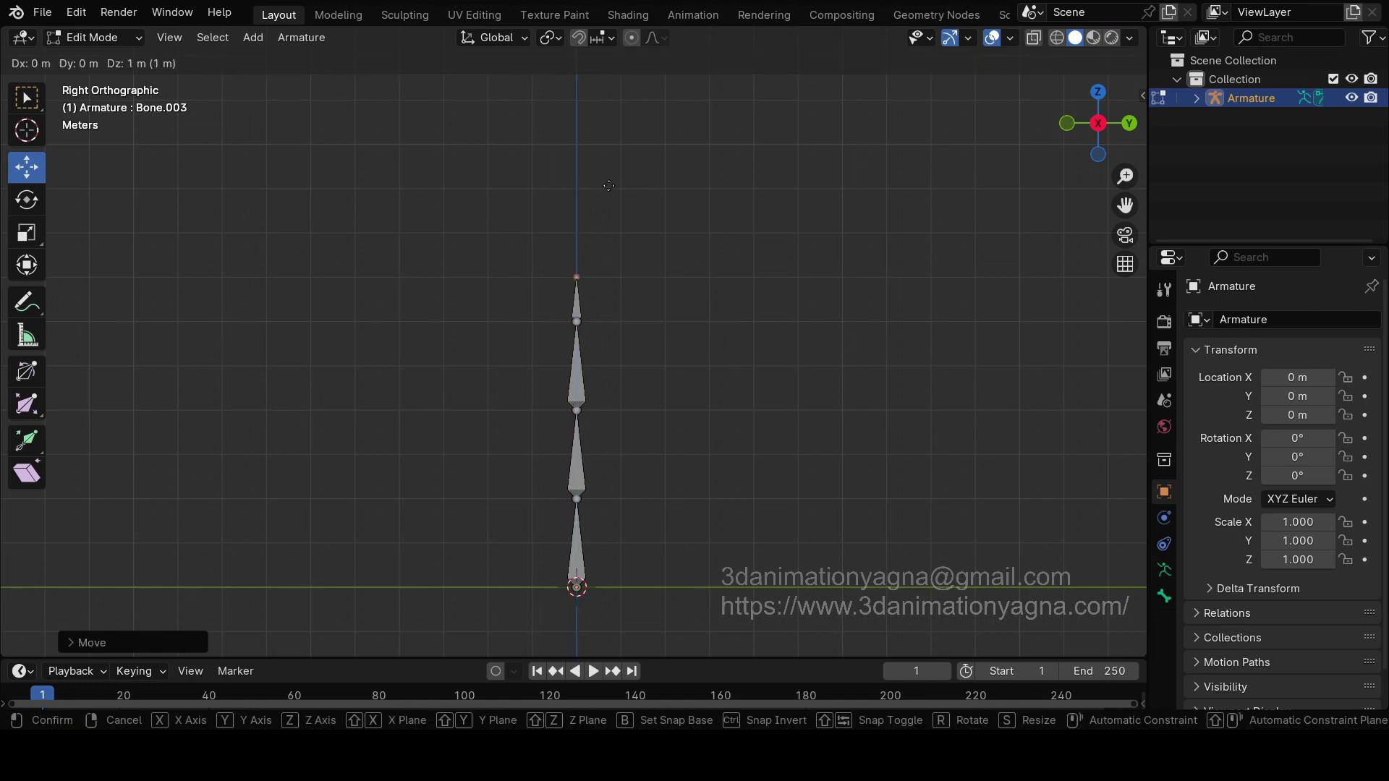
{"action": "left_click", "coordinate": [595, 218]}
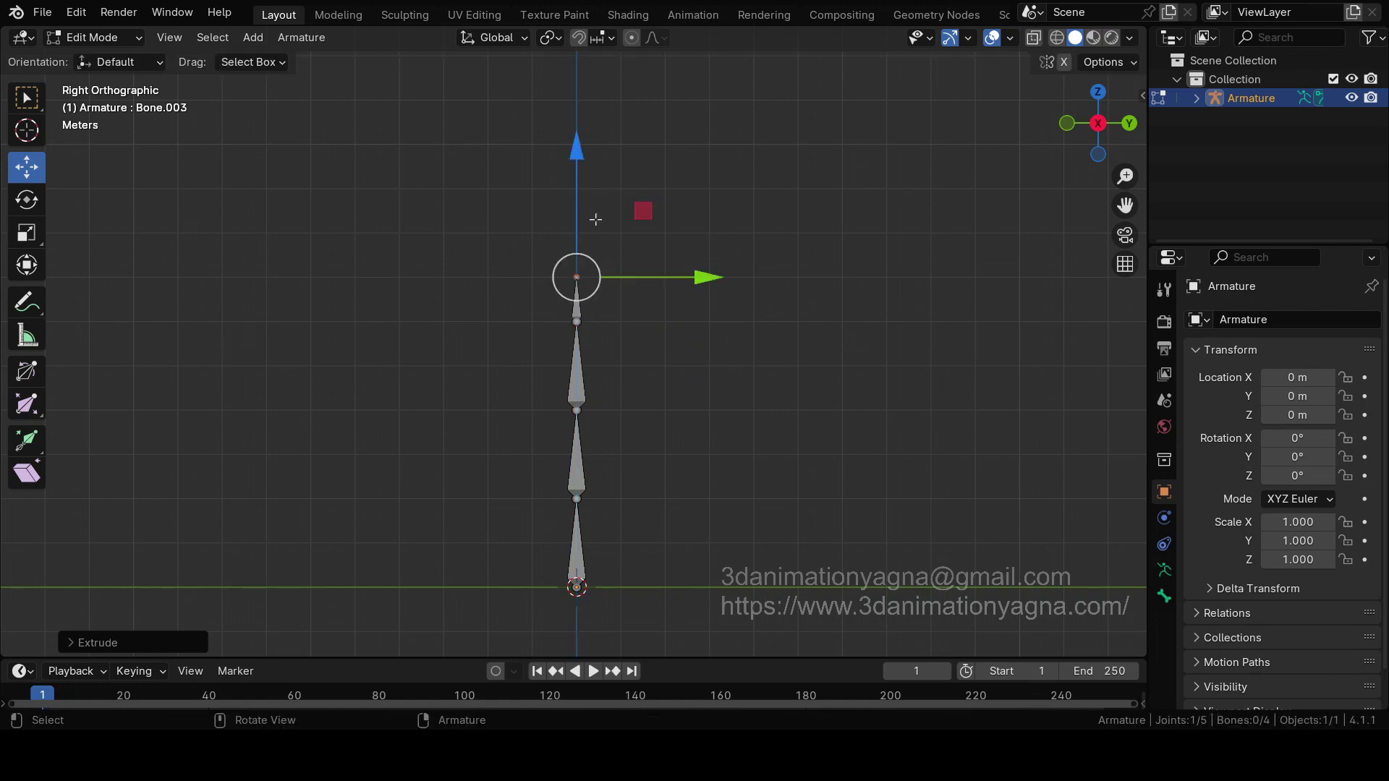
{"action": "key", "text": "e"}
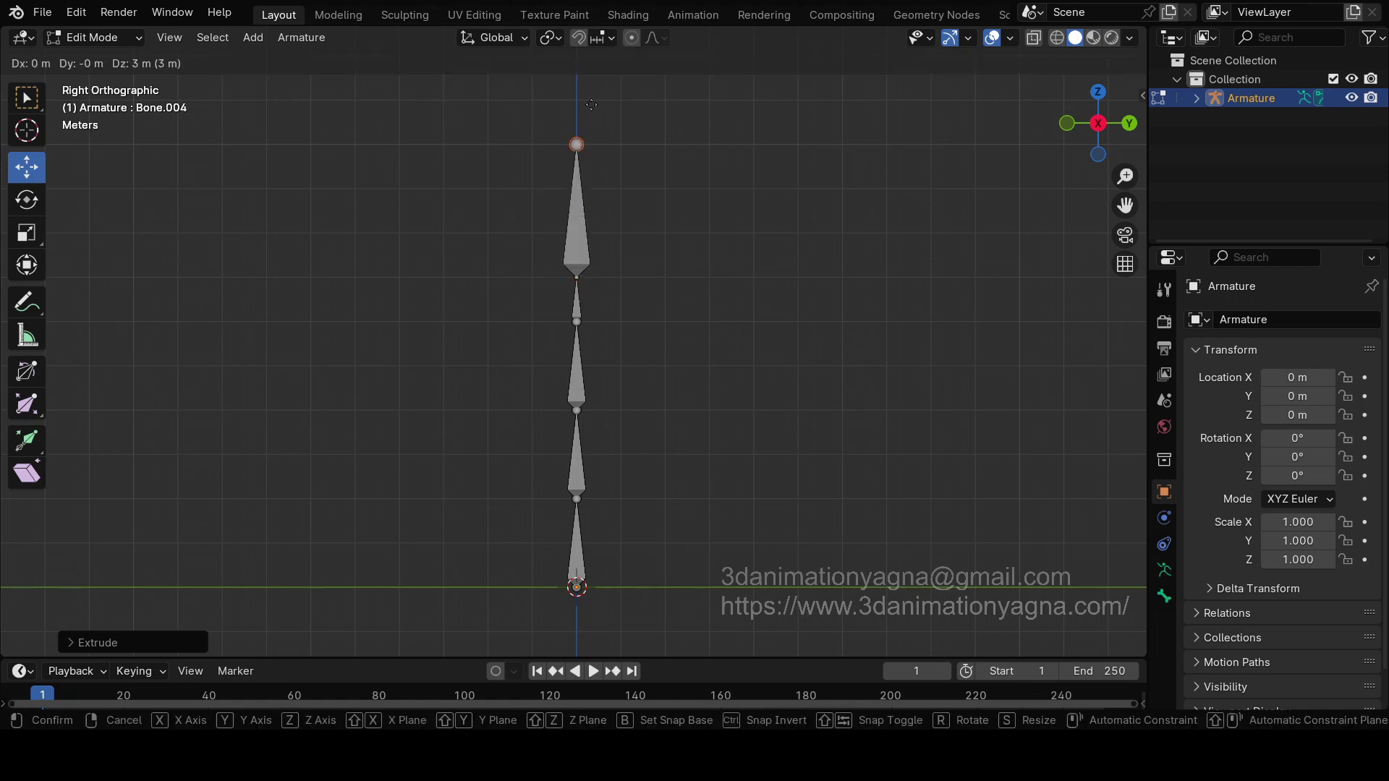
{"action": "left_click", "coordinate": [589, 126]}
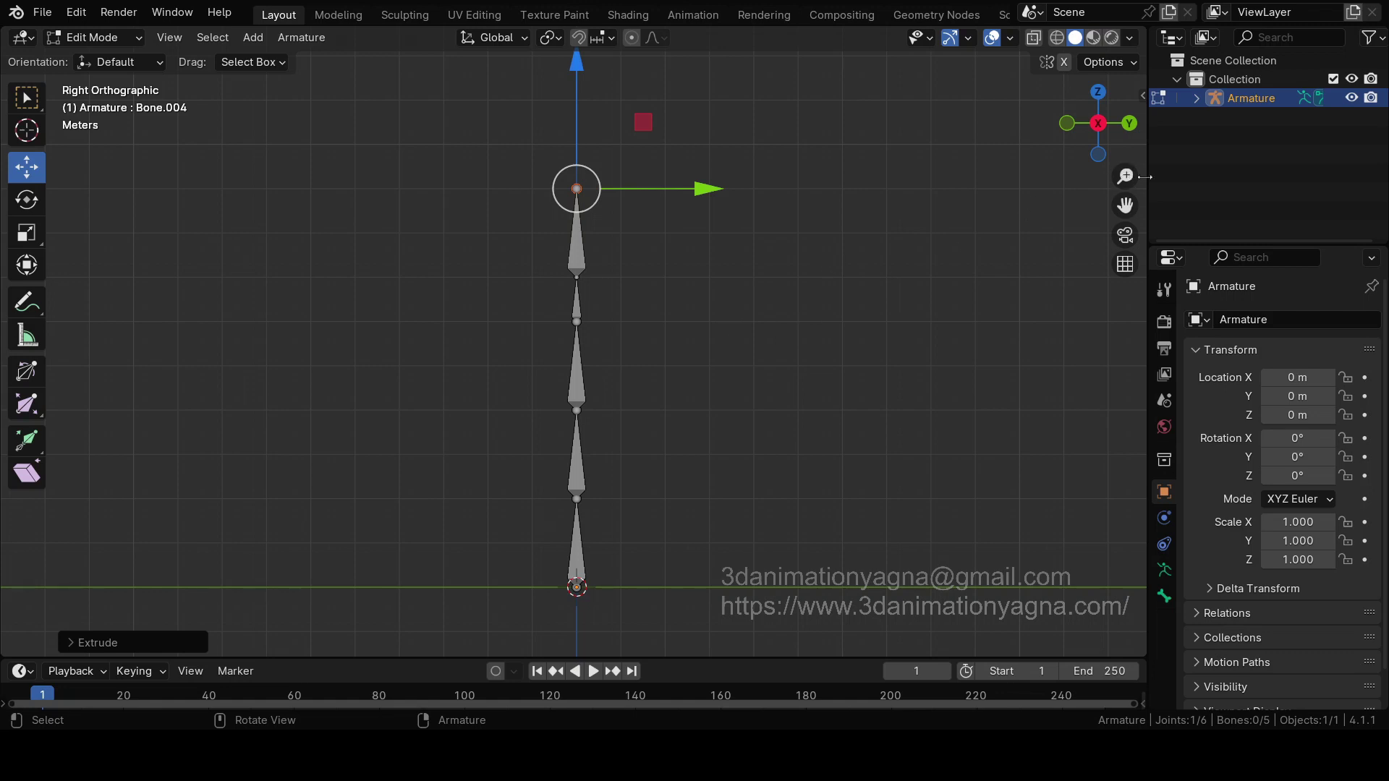
Step: Widen the side panels and expand the Outliner to show Bone through Bone.004 nested
{"action": "left_click_drag", "start_coordinate": [1140, 177], "coordinate": [1018, 177]}
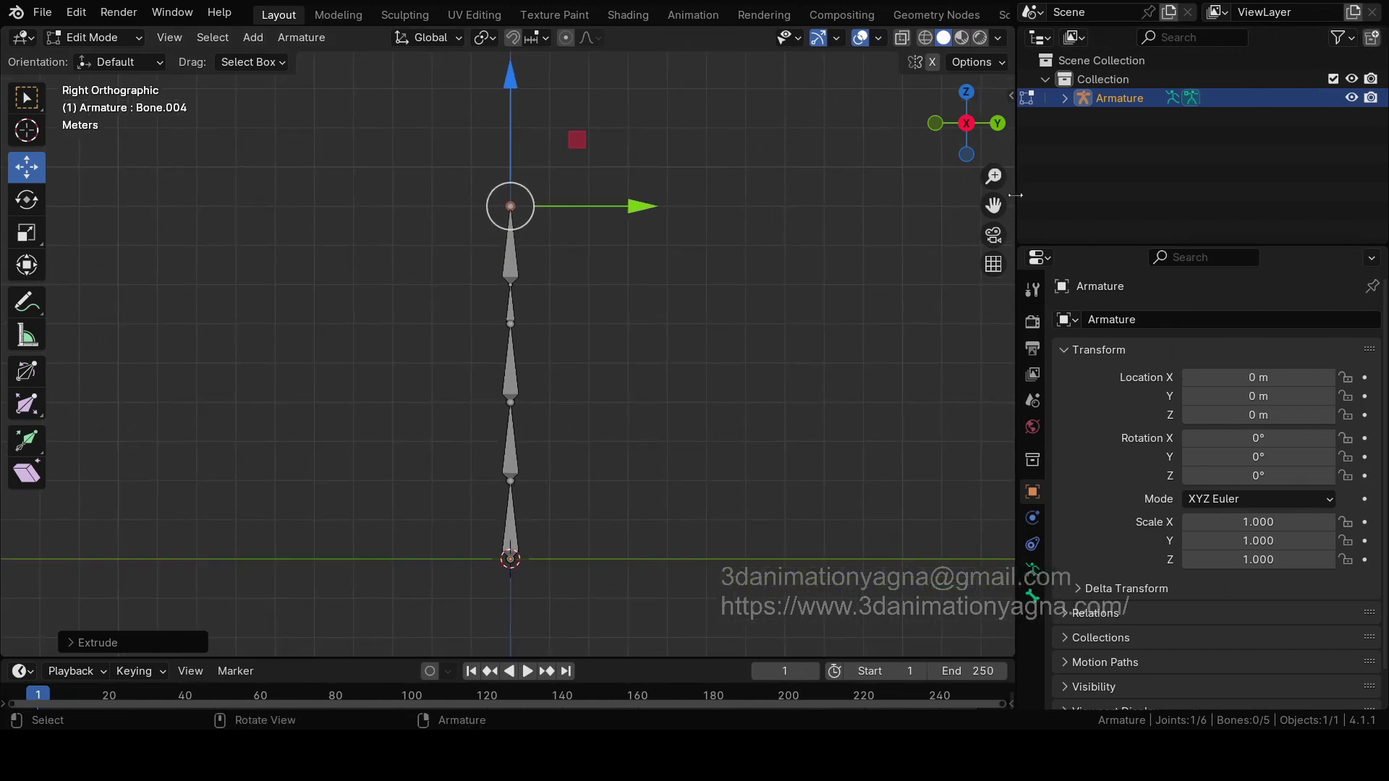
{"action": "left_click", "coordinate": [1064, 99], "text": "shift"}
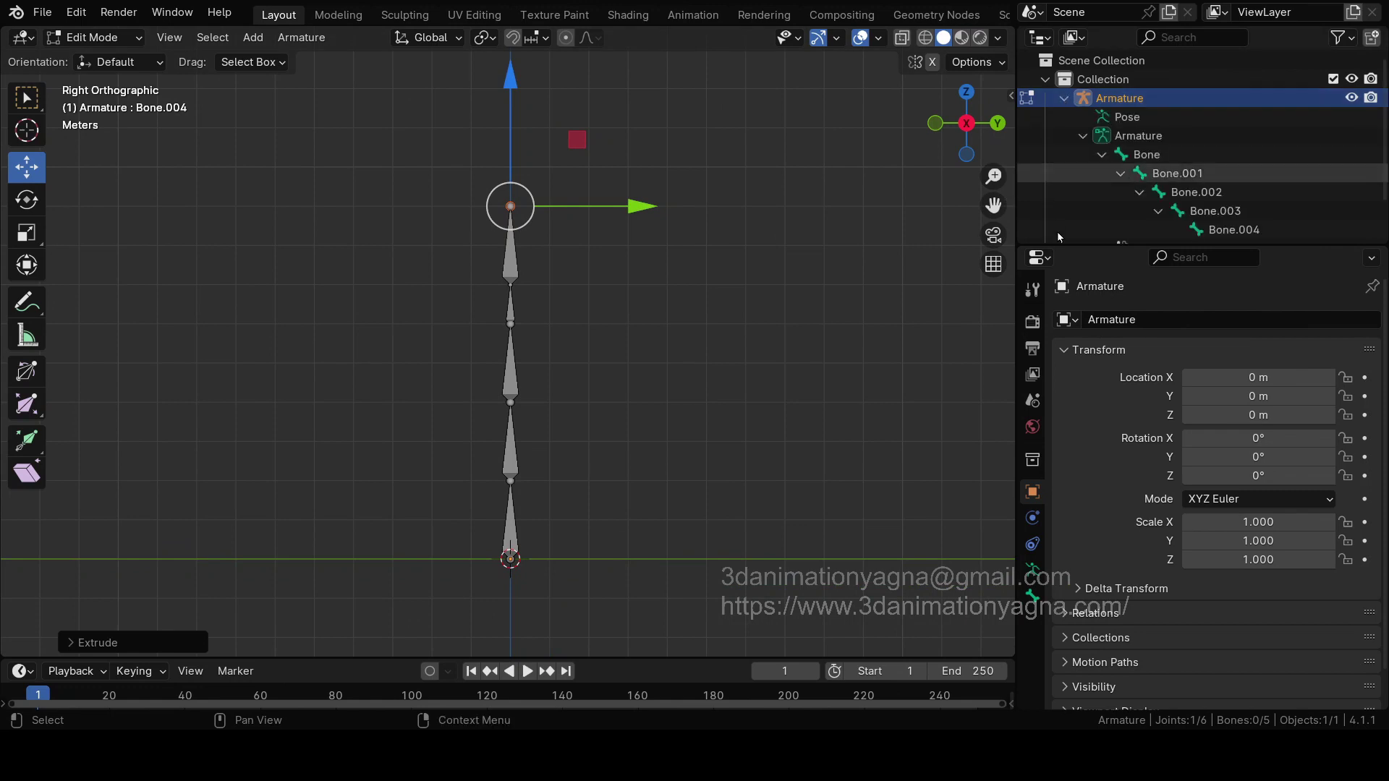
{"action": "left_click", "coordinate": [1077, 353]}
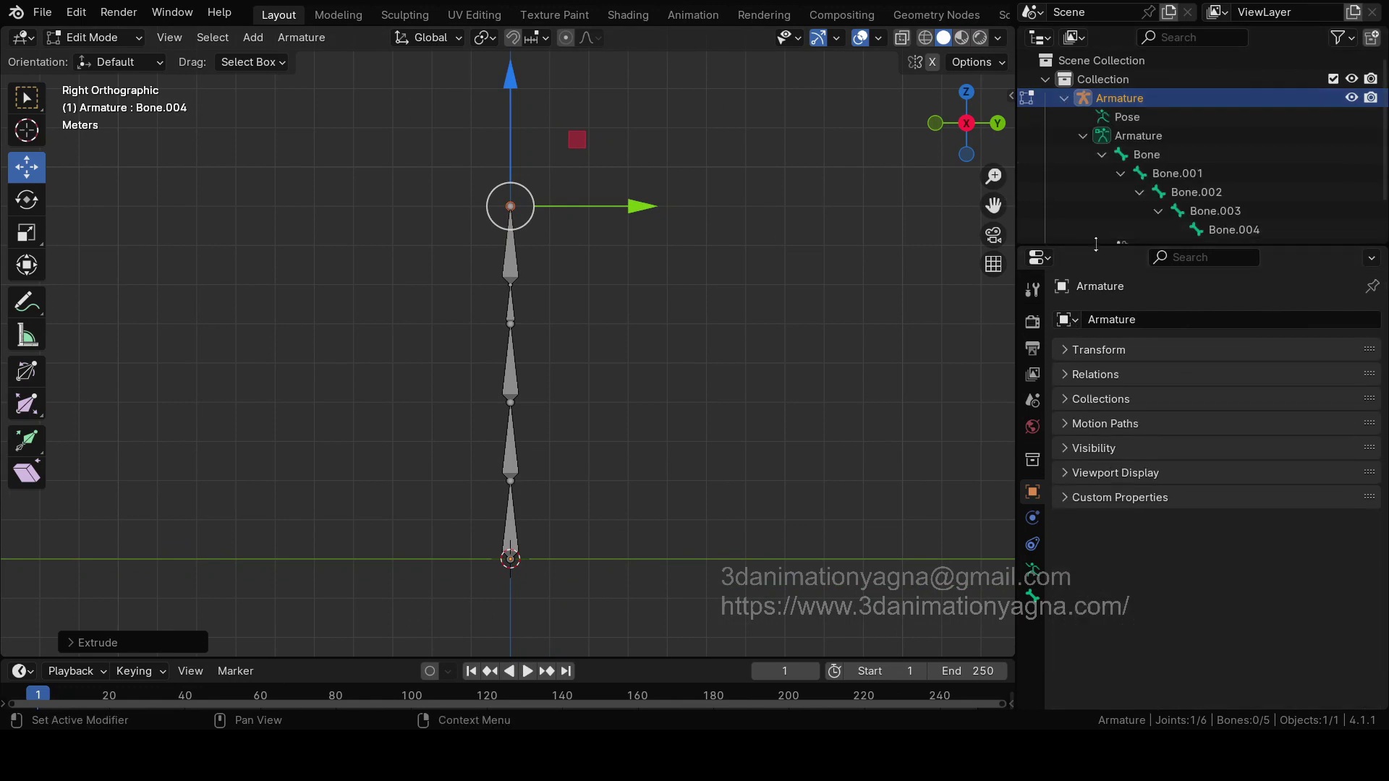
{"action": "left_click_drag", "start_coordinate": [1093, 245], "coordinate": [1087, 375]}
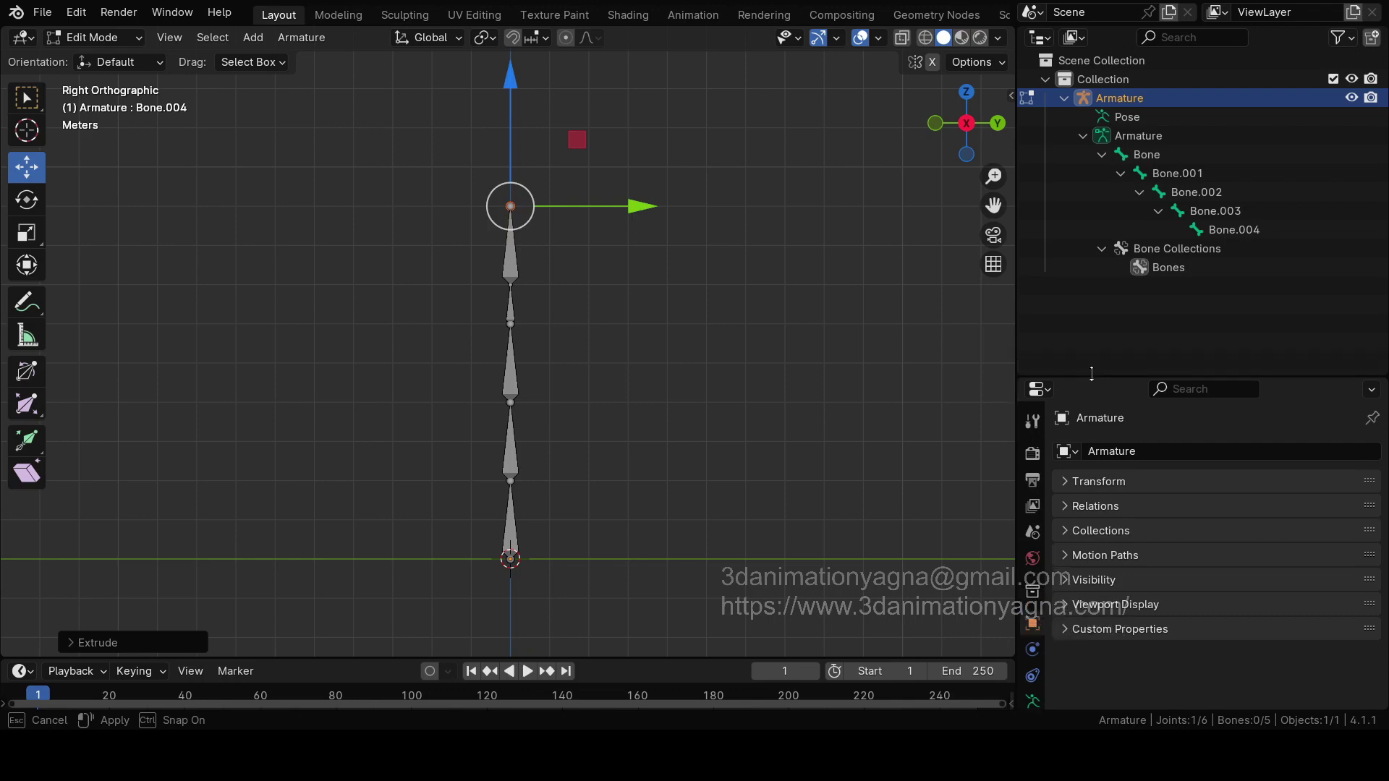
{"action": "scroll", "coordinate": [630, 313], "scroll_direction": "up", "scroll_amount": 3}
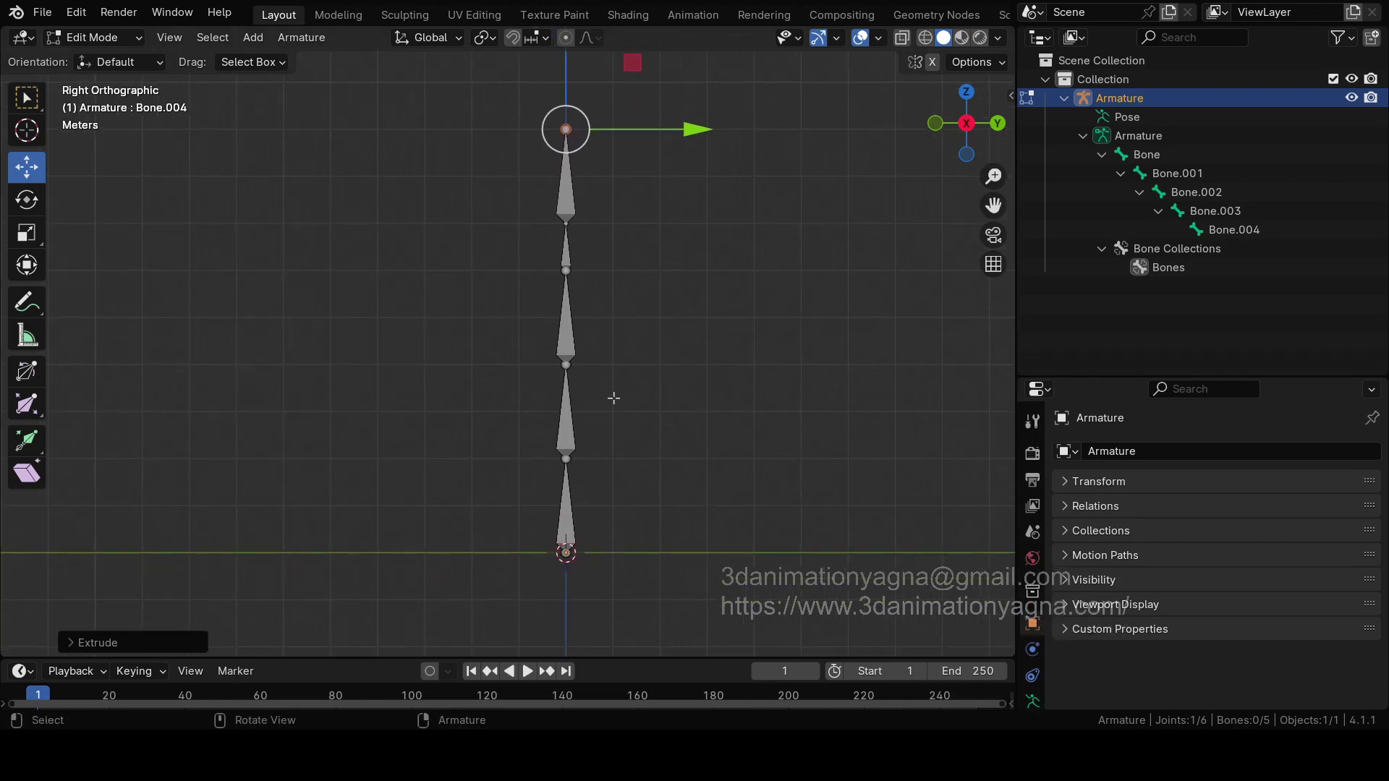
{"action": "scroll", "coordinate": [637, 464], "scroll_direction": "up", "scroll_amount": 2}
{"action": "middle_click_drag", "start_coordinate": [637, 464], "coordinate": [564, 480], "text": "shift"}
{"action": "scroll", "coordinate": [583, 434], "scroll_direction": "down", "scroll_amount": 2}
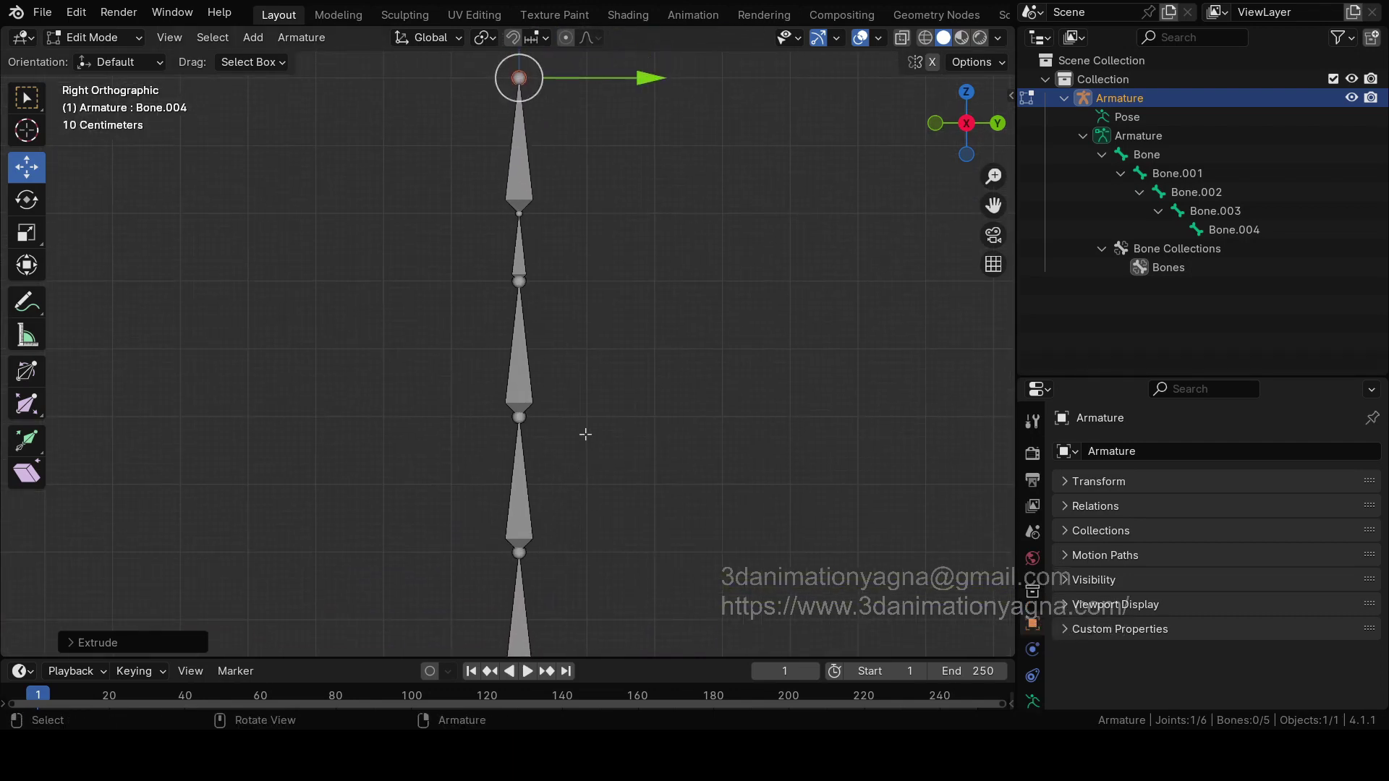
{"action": "middle_click_drag", "start_coordinate": [585, 430], "coordinate": [585, 397], "text": "shift"}
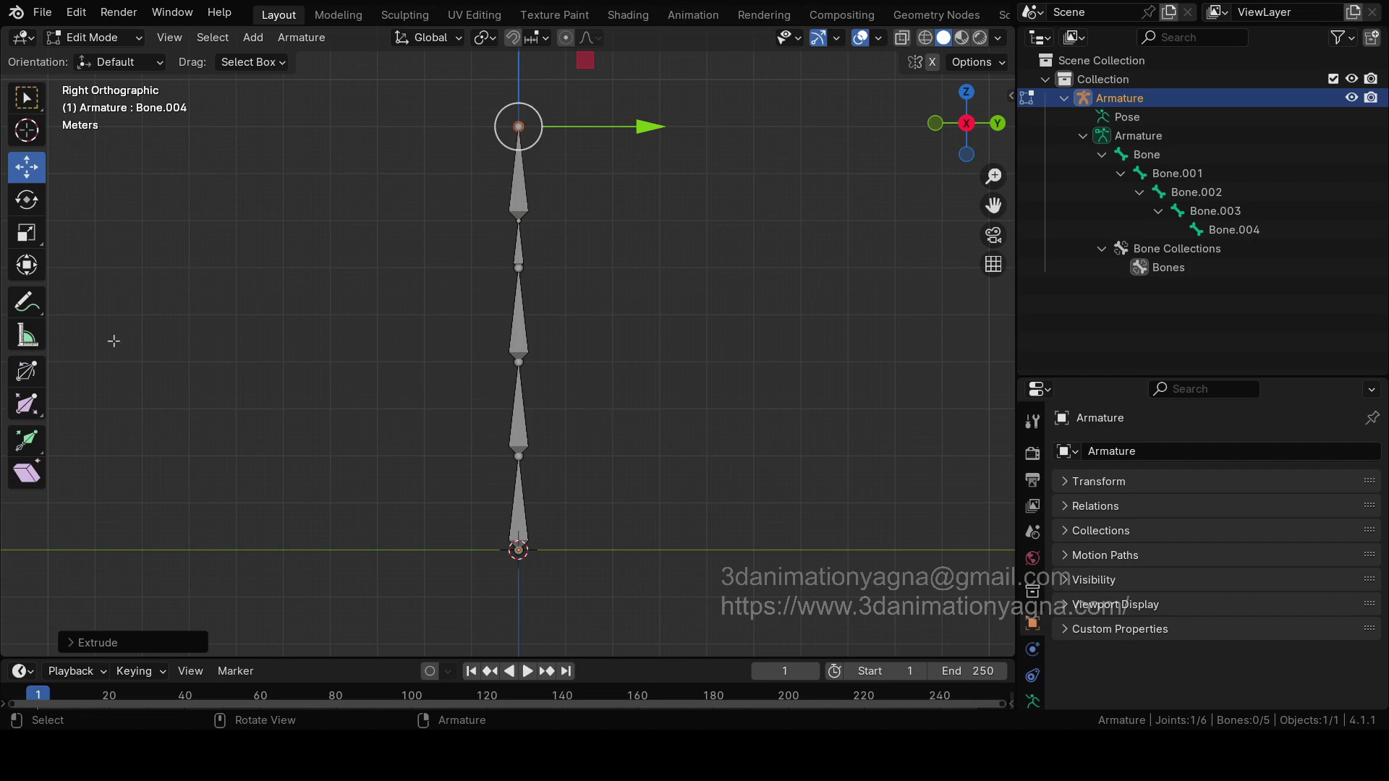
{"action": "left_click", "coordinate": [27, 303]}
{"action": "mouse_move", "coordinate": [504, 442]}
{"action": "left_mouse_down"}
{"action": "mouse_move", "coordinate": [543, 469]}
{"action": "mouse_move", "coordinate": [521, 432]}
{"action": "left_mouse_up"}
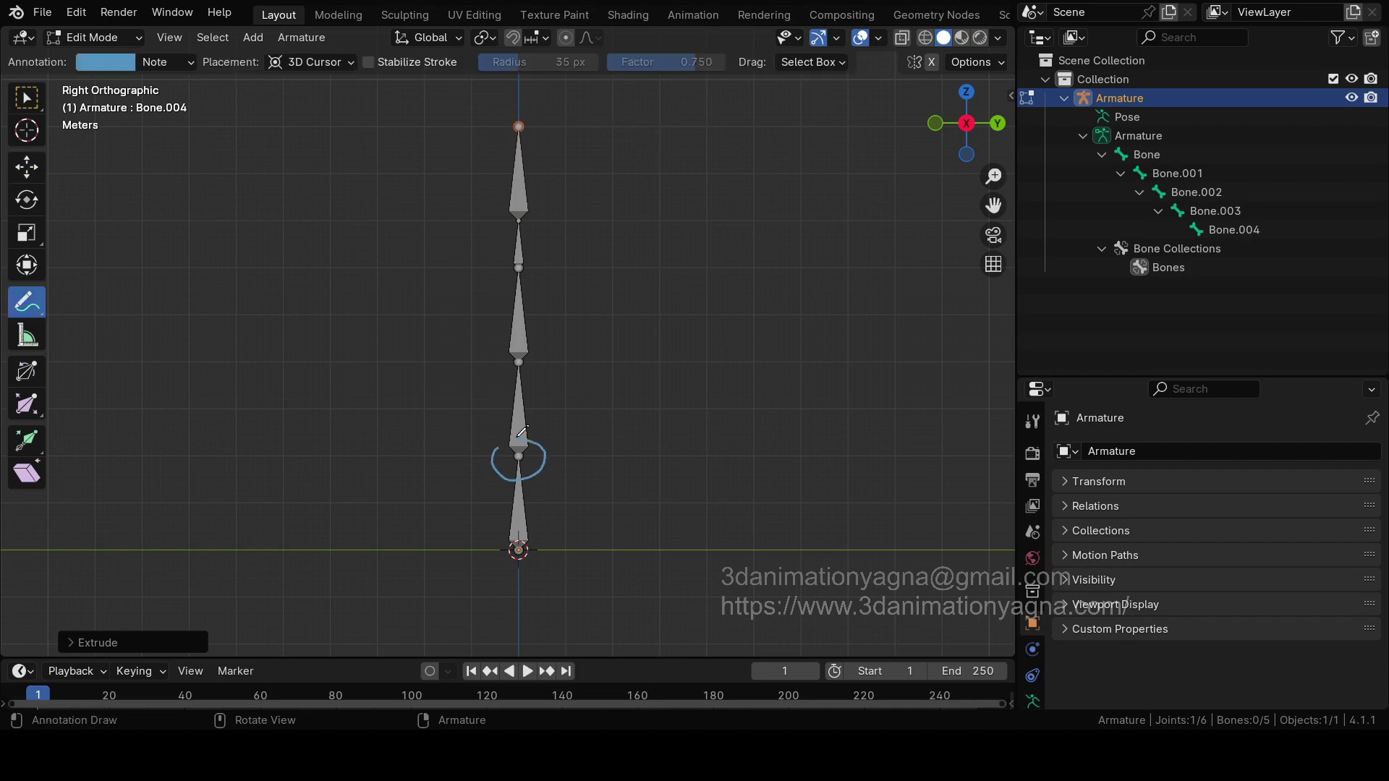
{"action": "mouse_move", "coordinate": [490, 329]}
{"action": "left_mouse_down"}
{"action": "mouse_move", "coordinate": [497, 360]}
{"action": "mouse_move", "coordinate": [533, 339]}
{"action": "left_mouse_up"}
{"action": "left_click_drag", "start_coordinate": [504, 258], "coordinate": [499, 279]}
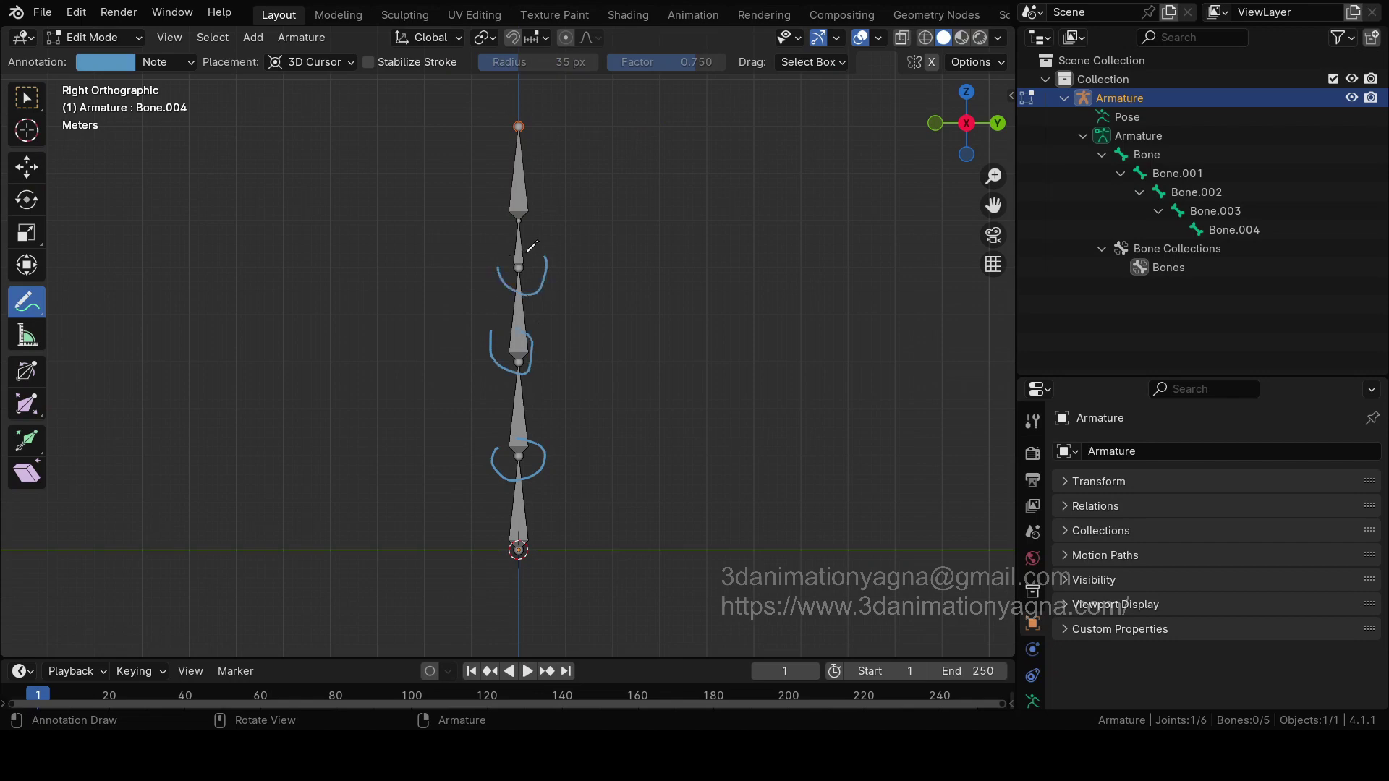
{"action": "left_click_drag", "start_coordinate": [508, 204], "coordinate": [489, 204]}
{"action": "left_click", "coordinate": [29, 311]}
{"action": "left_click", "coordinate": [137, 412]}
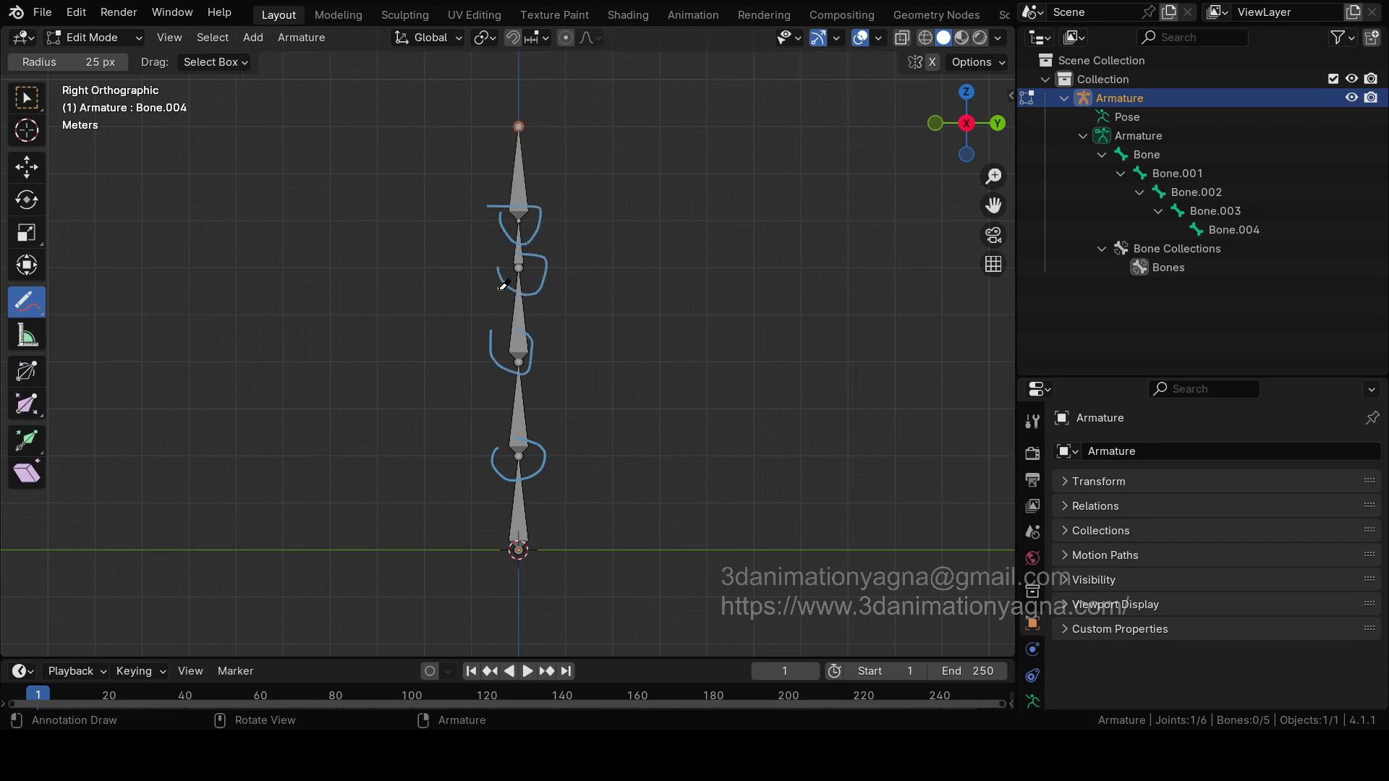
{"action": "mouse_move", "coordinate": [504, 282]}
{"action": "left_mouse_down"}
{"action": "mouse_move", "coordinate": [668, 211]}
{"action": "mouse_move", "coordinate": [640, 194]}
{"action": "mouse_move", "coordinate": [659, 227]}
{"action": "mouse_move", "coordinate": [516, 243]}
{"action": "mouse_move", "coordinate": [358, 287]}
{"action": "mouse_move", "coordinate": [383, 329]}
{"action": "mouse_move", "coordinate": [280, 394]}
{"action": "mouse_move", "coordinate": [422, 483]}
{"action": "mouse_move", "coordinate": [562, 441]}
{"action": "left_mouse_up"}
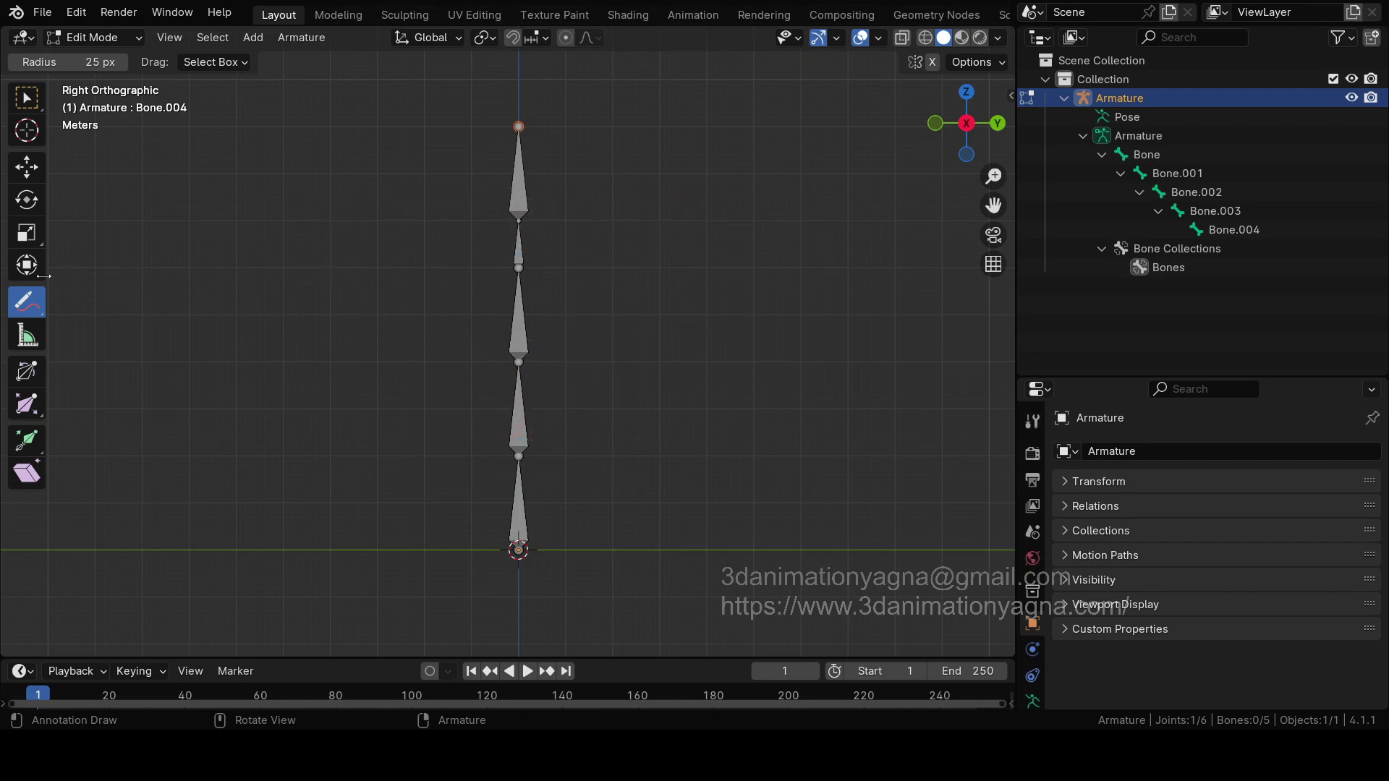
{"action": "left_click", "coordinate": [27, 167]}
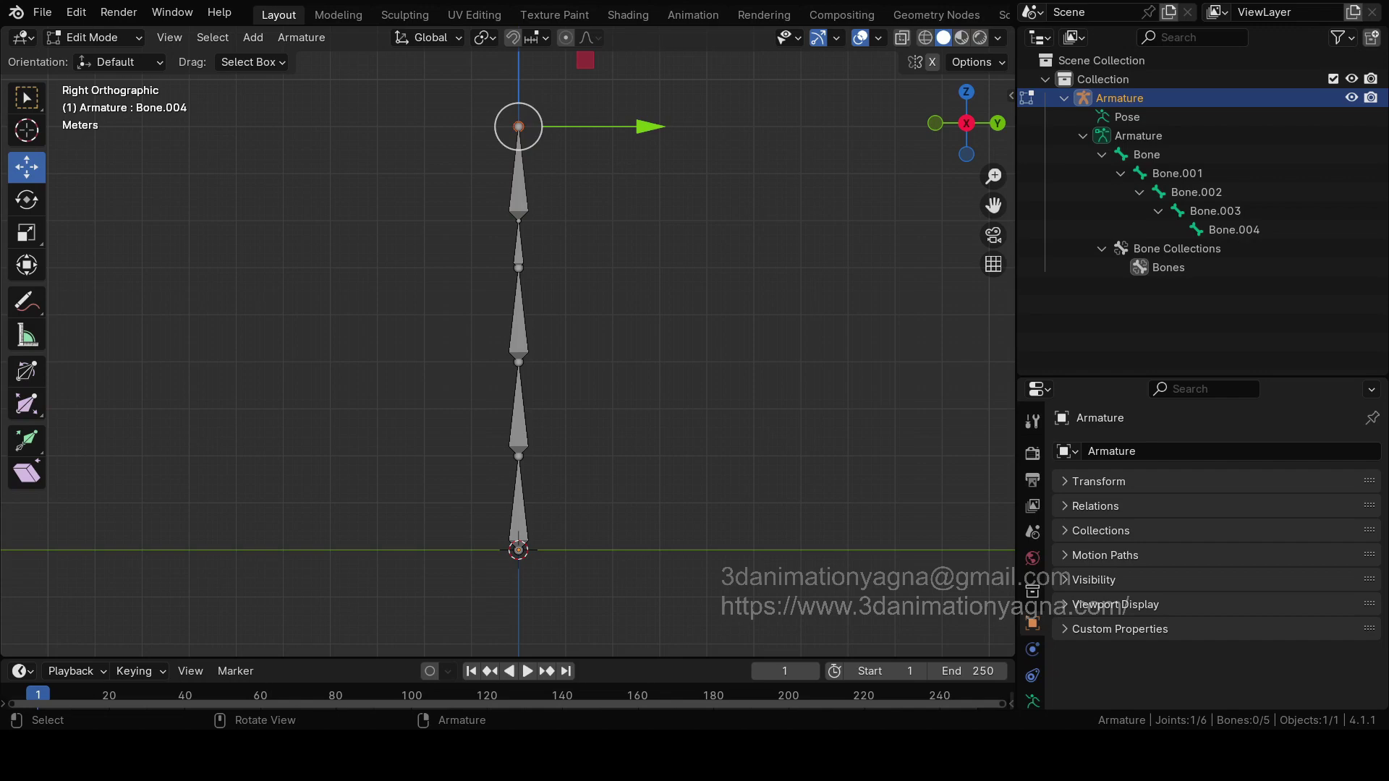
Step: Deselect all bones in the five-bone chain
{"action": "left_click", "coordinate": [595, 316]}
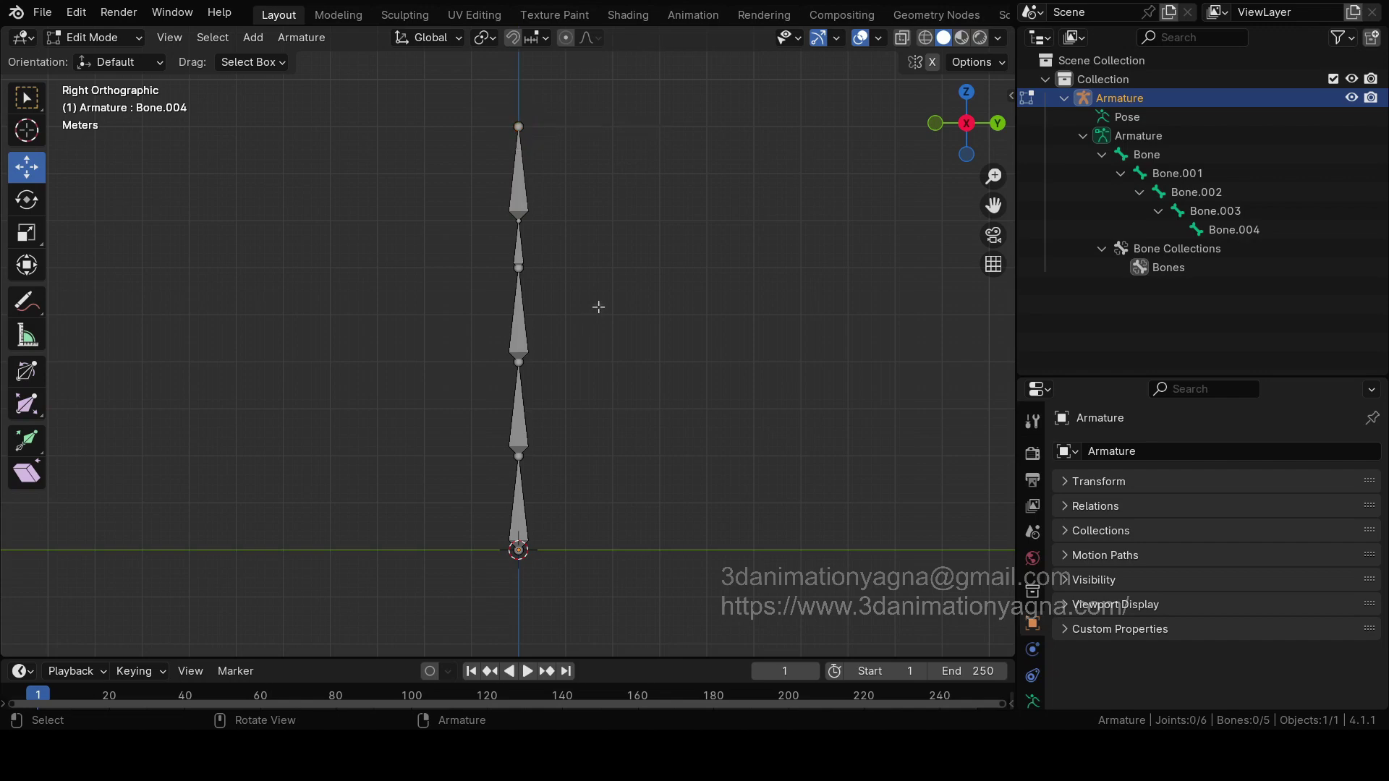
Step: Rename the armature object to 'Armature man' and the bottom bone to 'abdo'
{"action": "double_click", "coordinate": [1147, 98]}
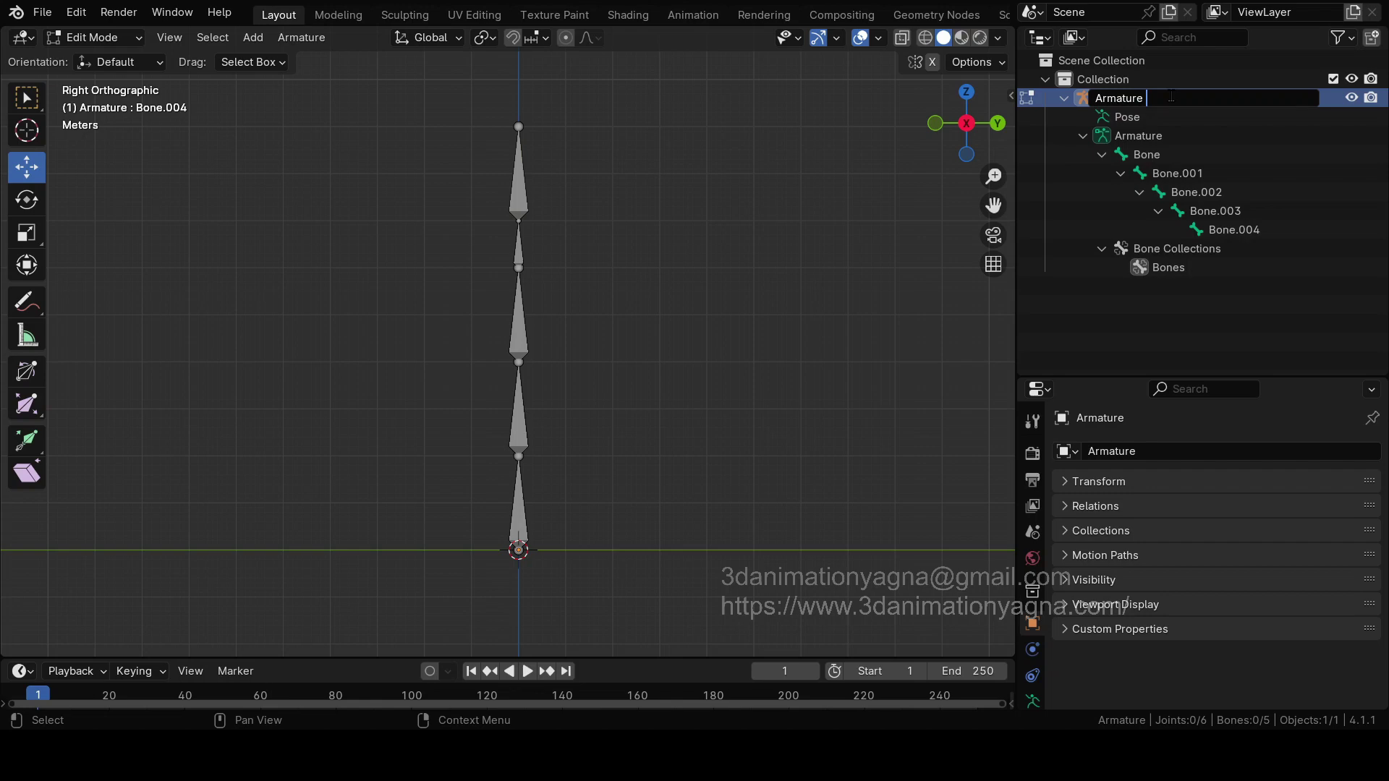
{"action": "type", "text": "man"}
{"action": "key", "text": "Return"}
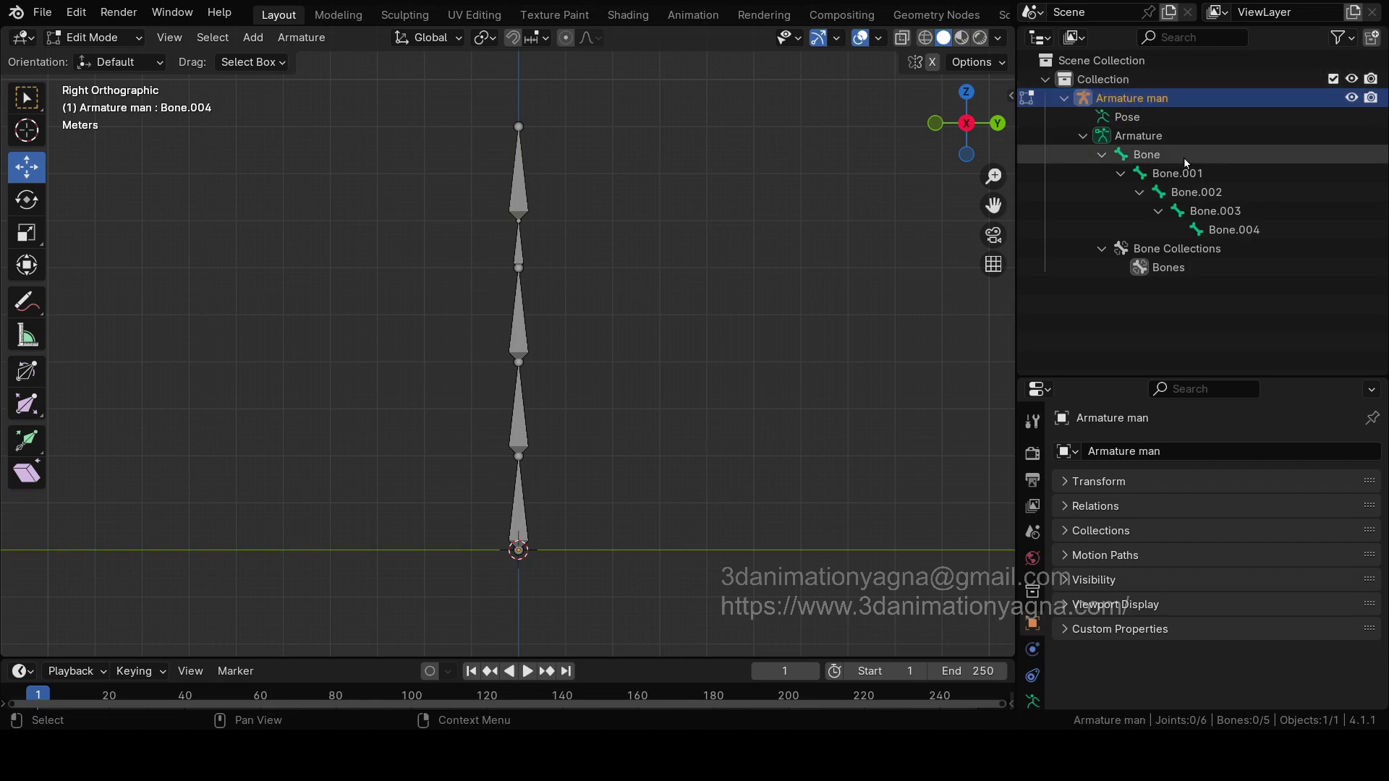
{"action": "double_click", "coordinate": [1151, 156]}
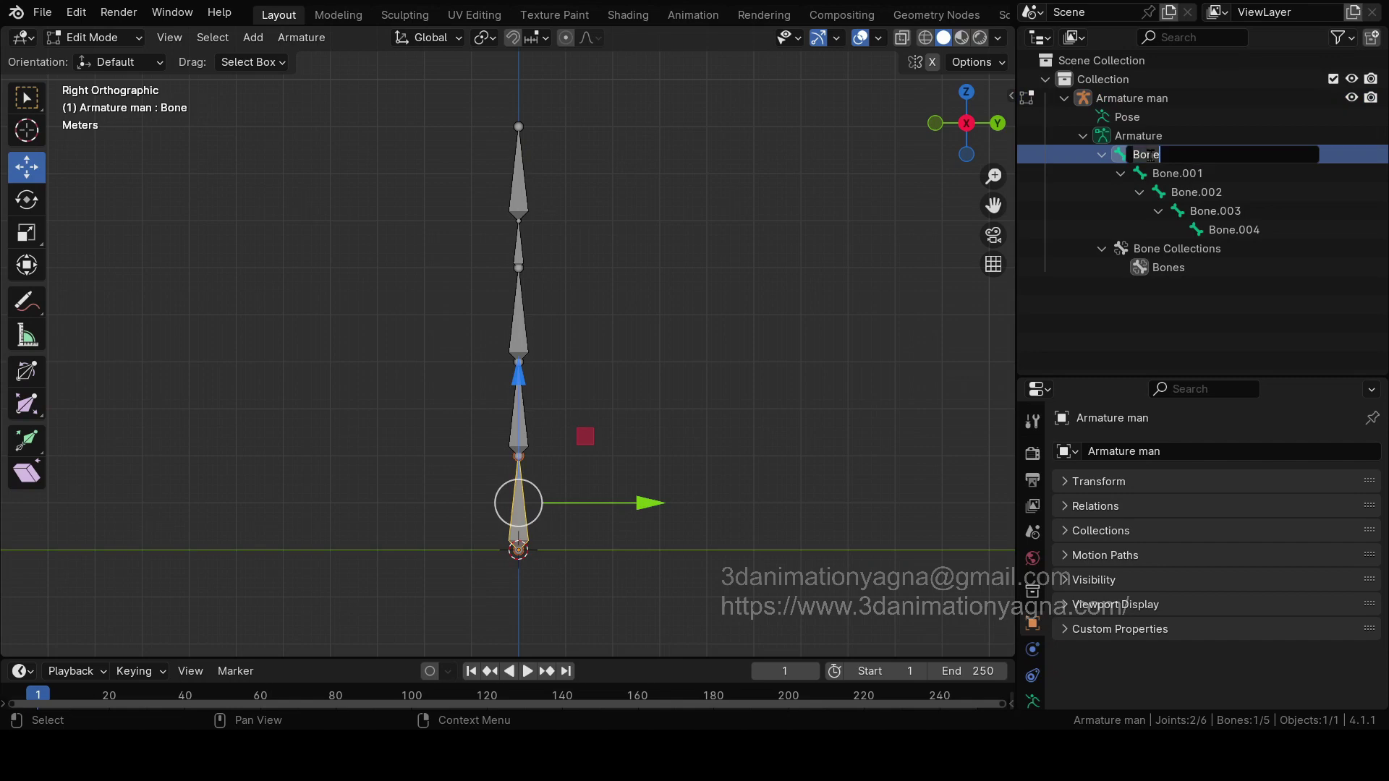
{"action": "type", "text": "abdo"}
{"action": "key", "text": "Return"}
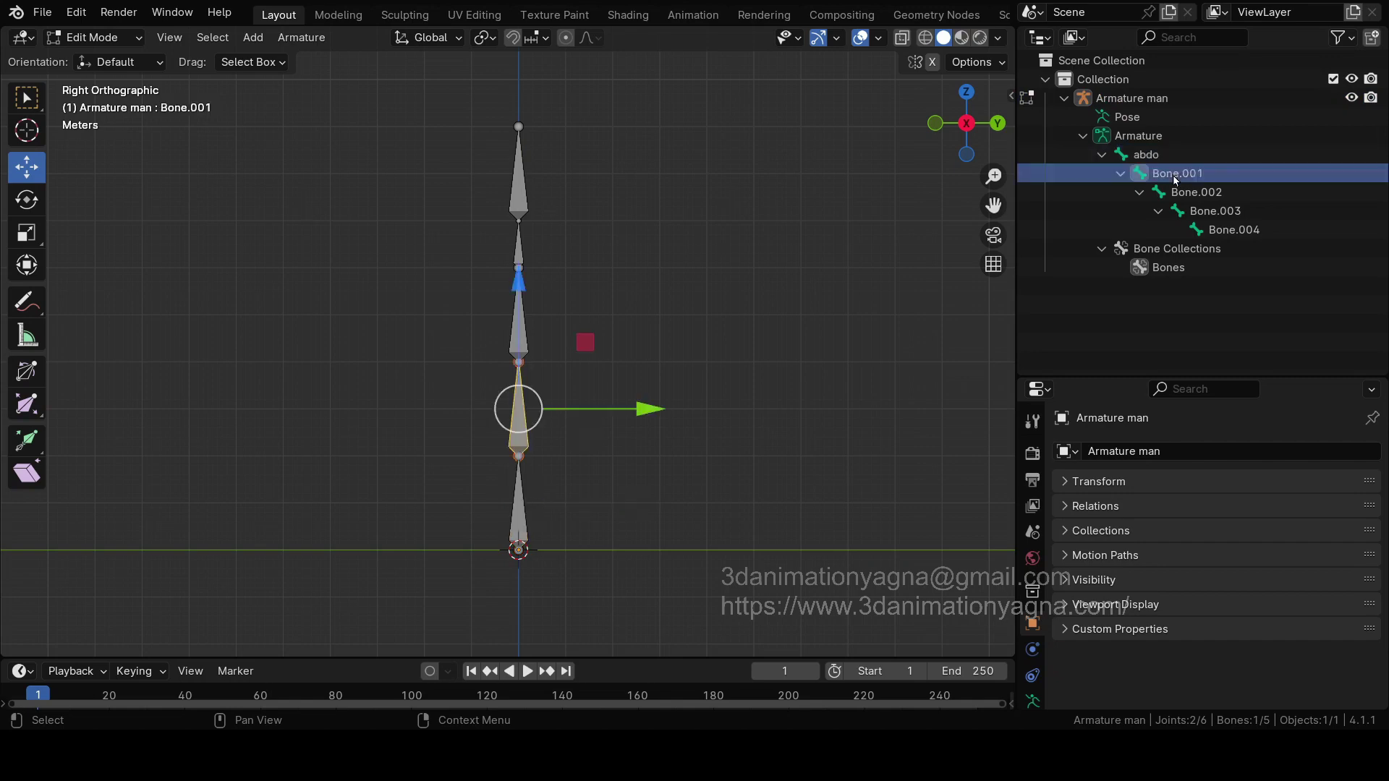
Step: Rename Bone.001 to 'thrx' and Bone.002 to 'chest'
{"action": "double_click", "coordinate": [1168, 173]}
{"action": "type", "text": "thrx"}
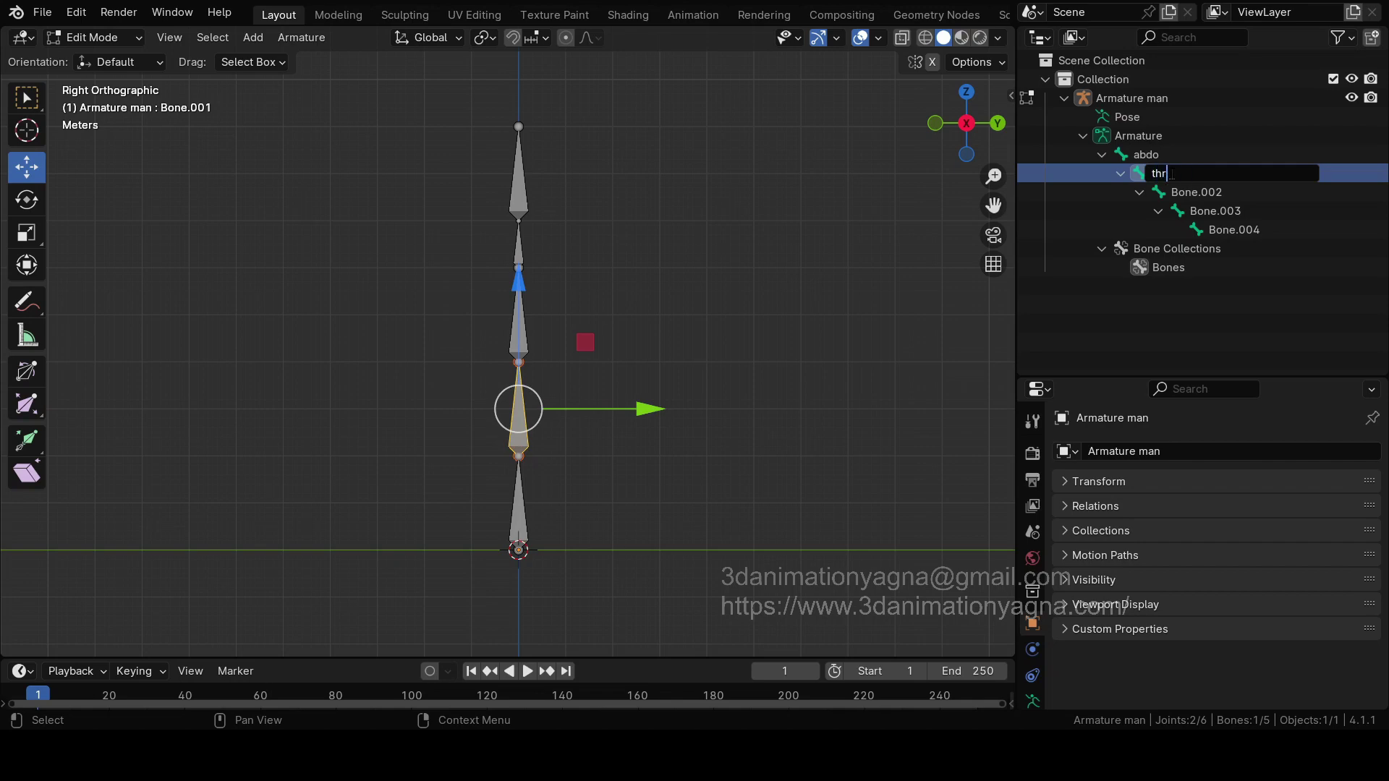
{"action": "key", "text": "Return"}
{"action": "double_click", "coordinate": [1196, 191]}
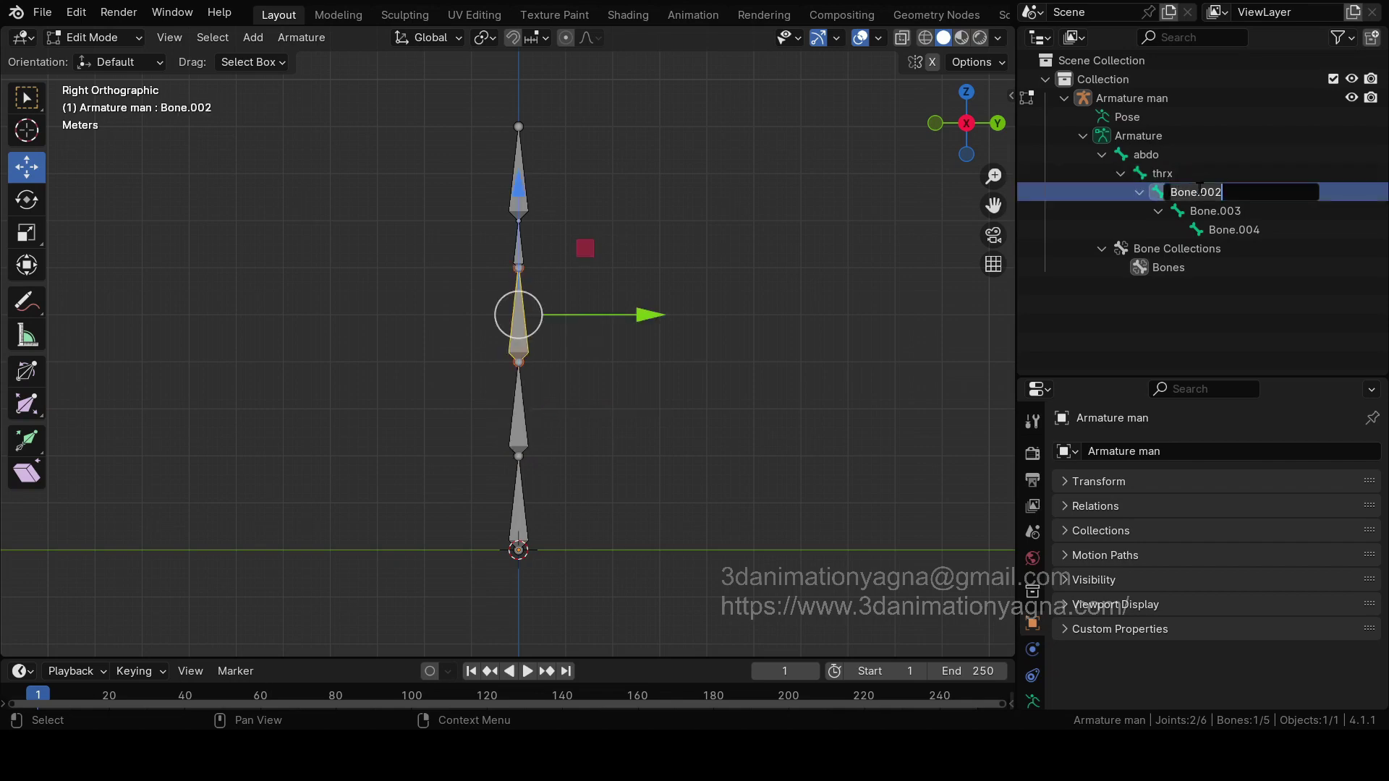
{"action": "type", "text": "chest"}
{"action": "key", "text": "Return"}
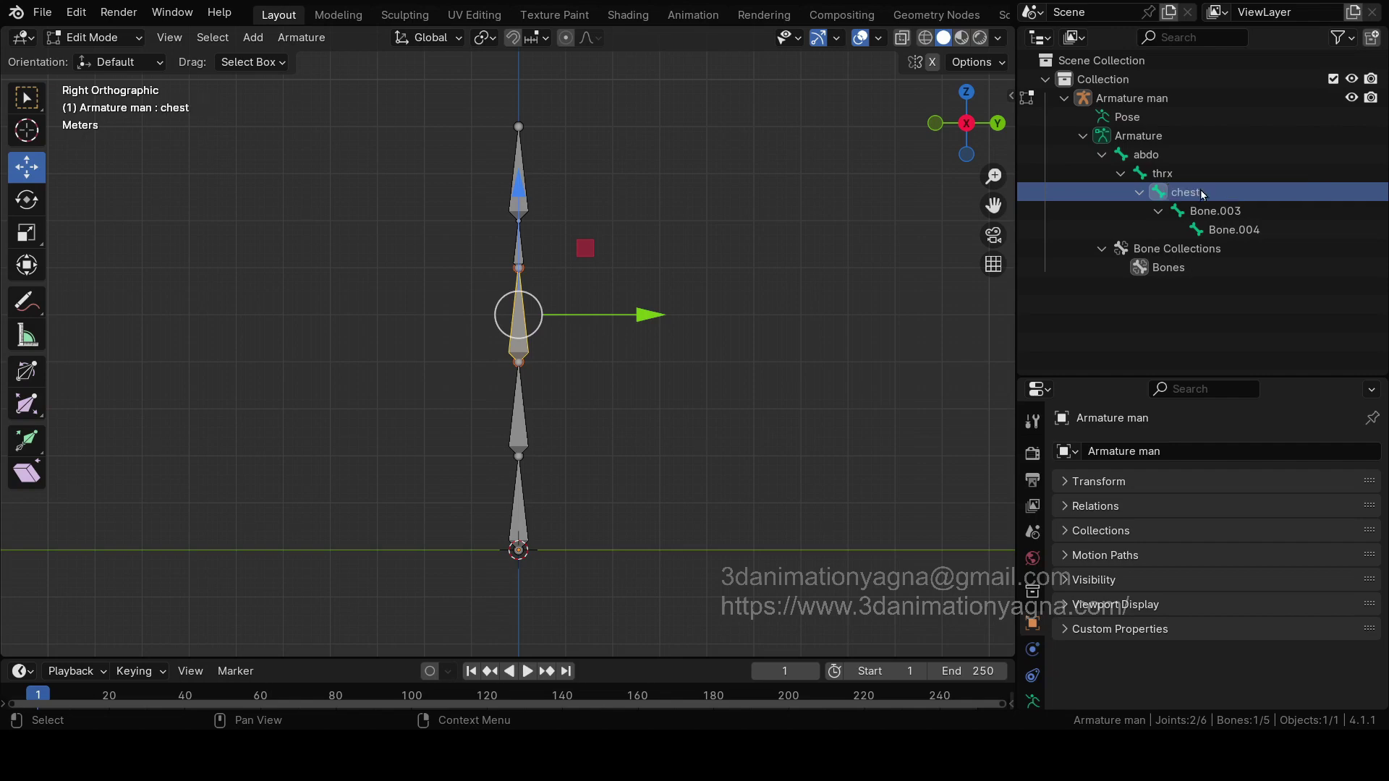
Step: Rename Bone.003 to 'neck' and Bone.004 to 'head', then deselect
{"action": "double_click", "coordinate": [1217, 209]}
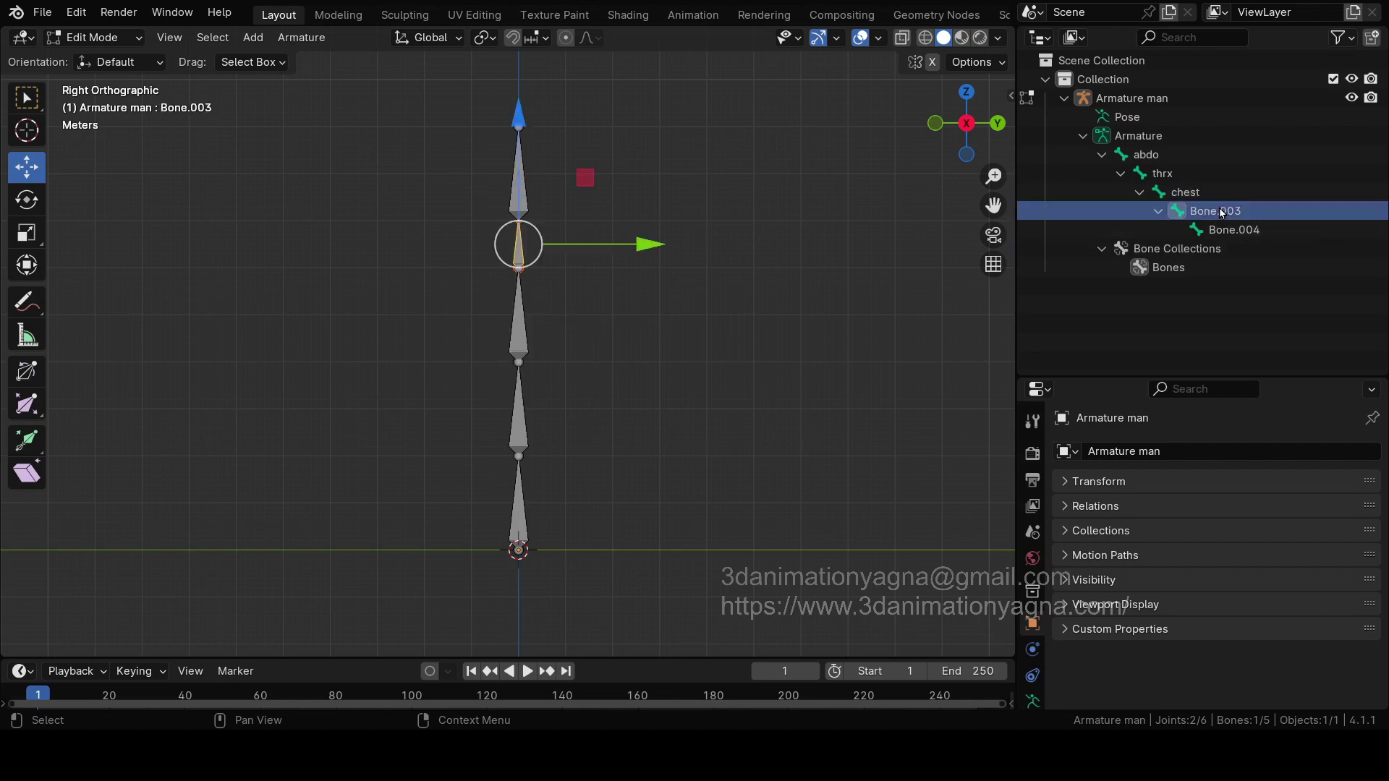
{"action": "type", "text": "neck"}
{"action": "key", "text": "Return"}
{"action": "double_click", "coordinate": [1221, 225]}
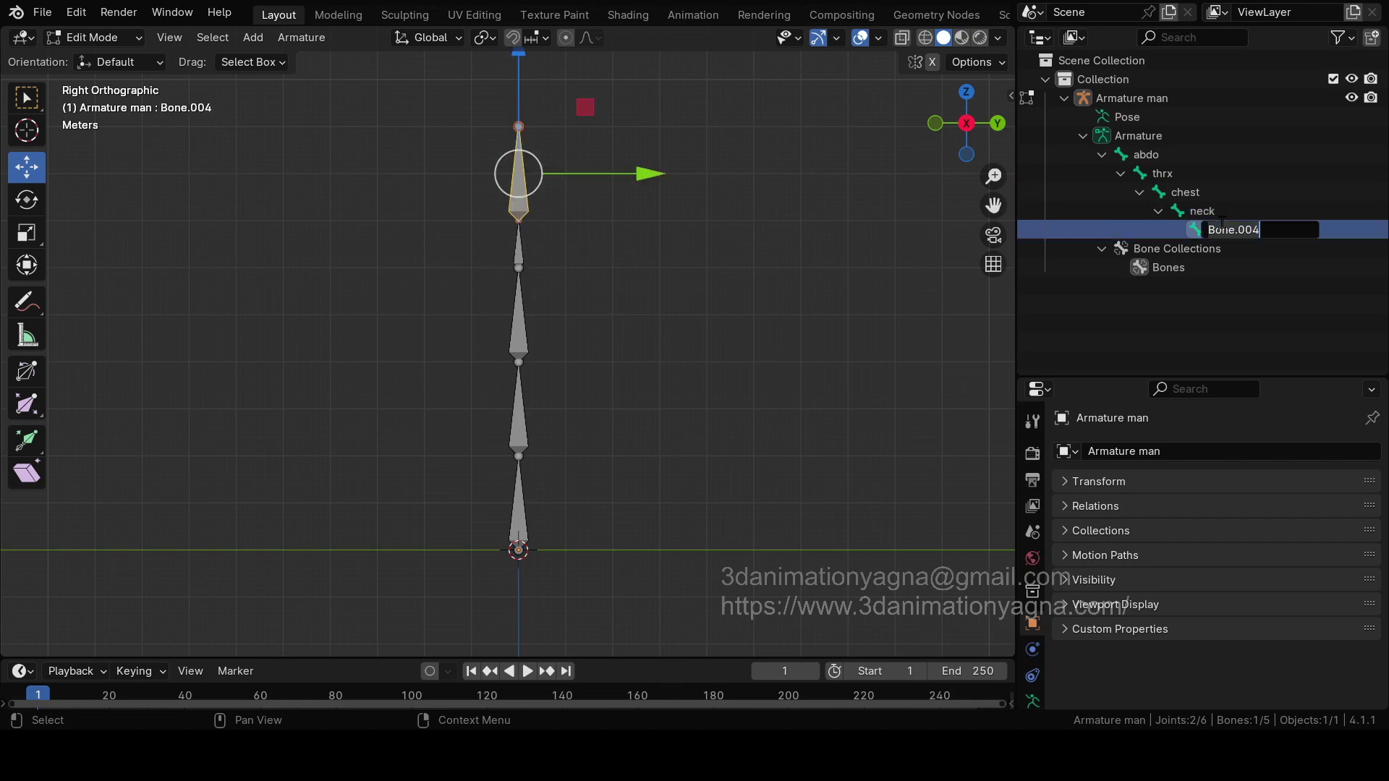
{"action": "type", "text": "head"}
{"action": "key", "text": "Return"}
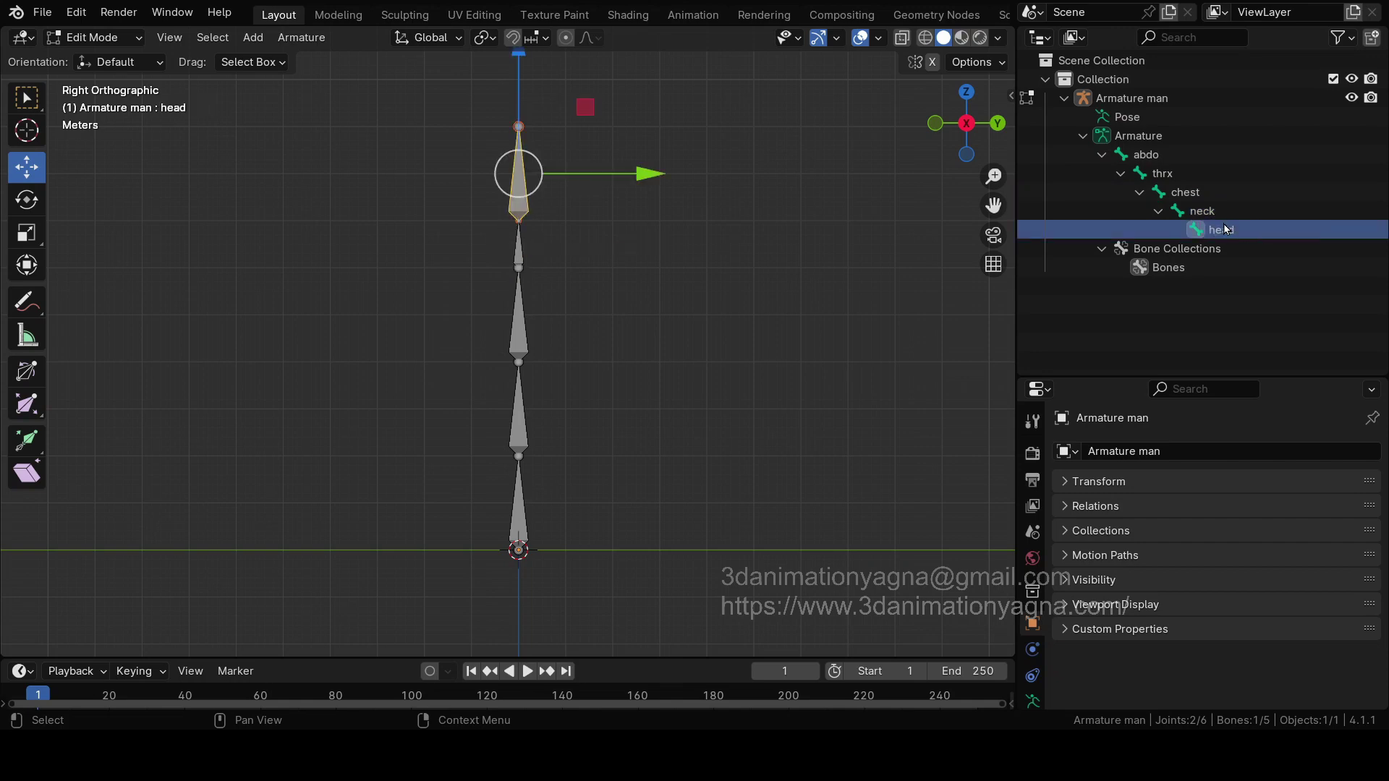
{"action": "left_click", "coordinate": [661, 313]}
Step: Enlarge the Properties editor upward so it fills most of the right side
{"action": "middle_click_drag", "start_coordinate": [678, 310], "coordinate": [675, 328], "text": "shift"}
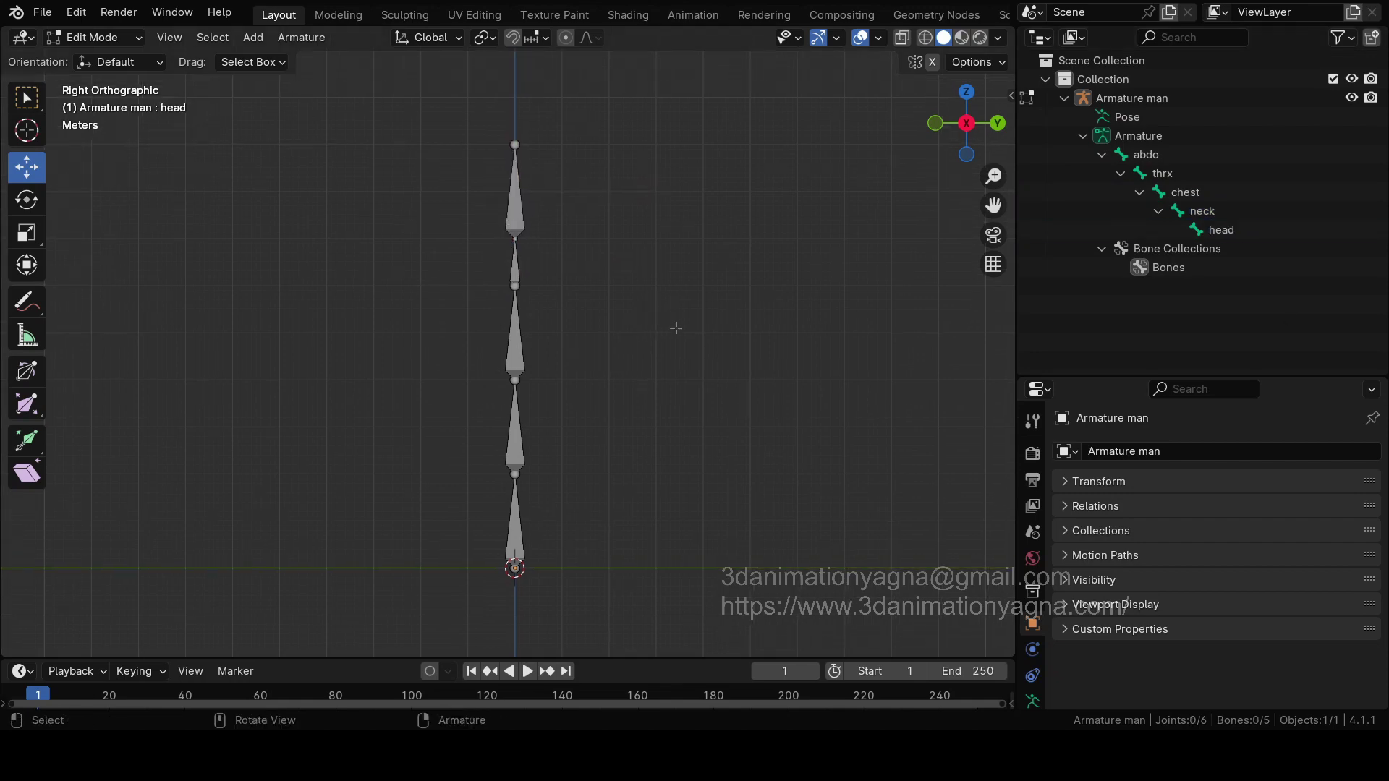
{"action": "scroll", "coordinate": [675, 328], "scroll_direction": "up", "scroll_amount": 1}
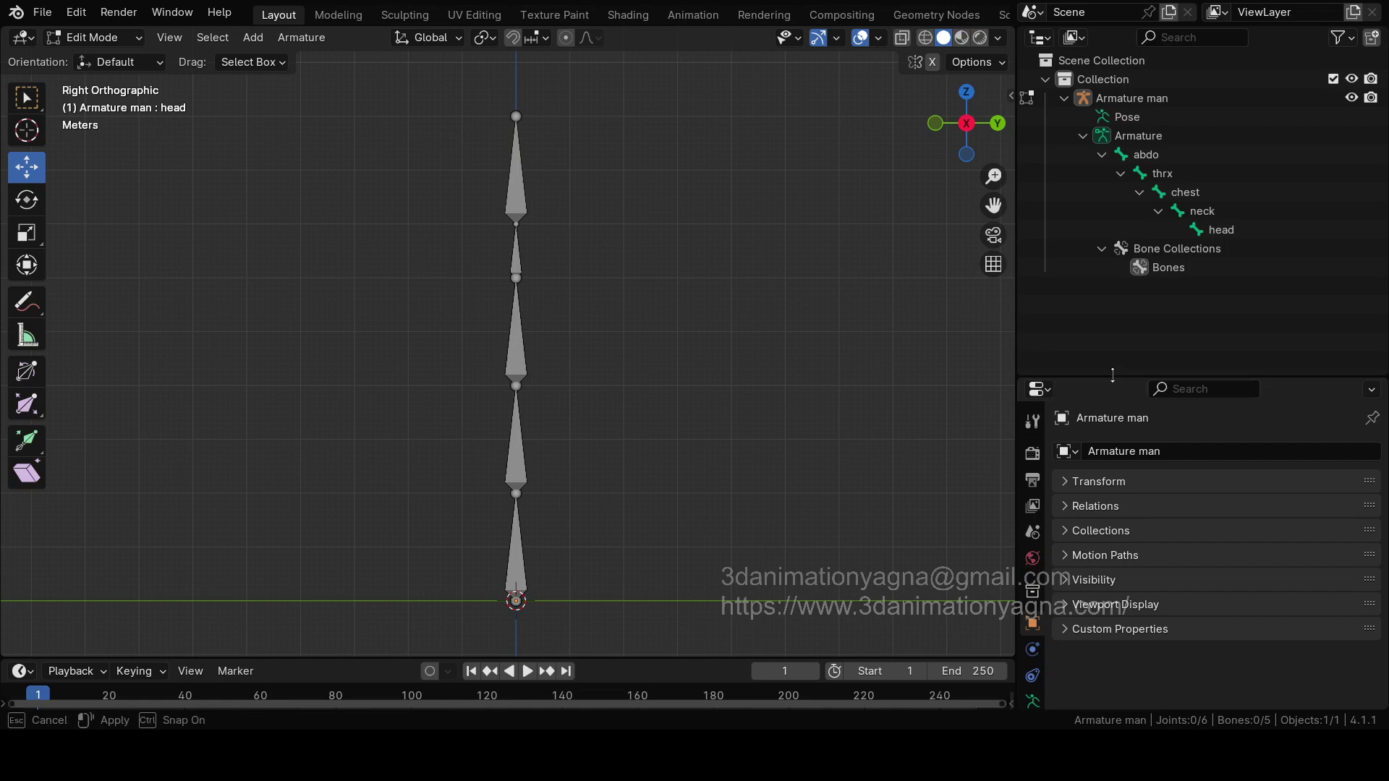
{"action": "left_click_drag", "start_coordinate": [1111, 377], "coordinate": [1150, 169]}
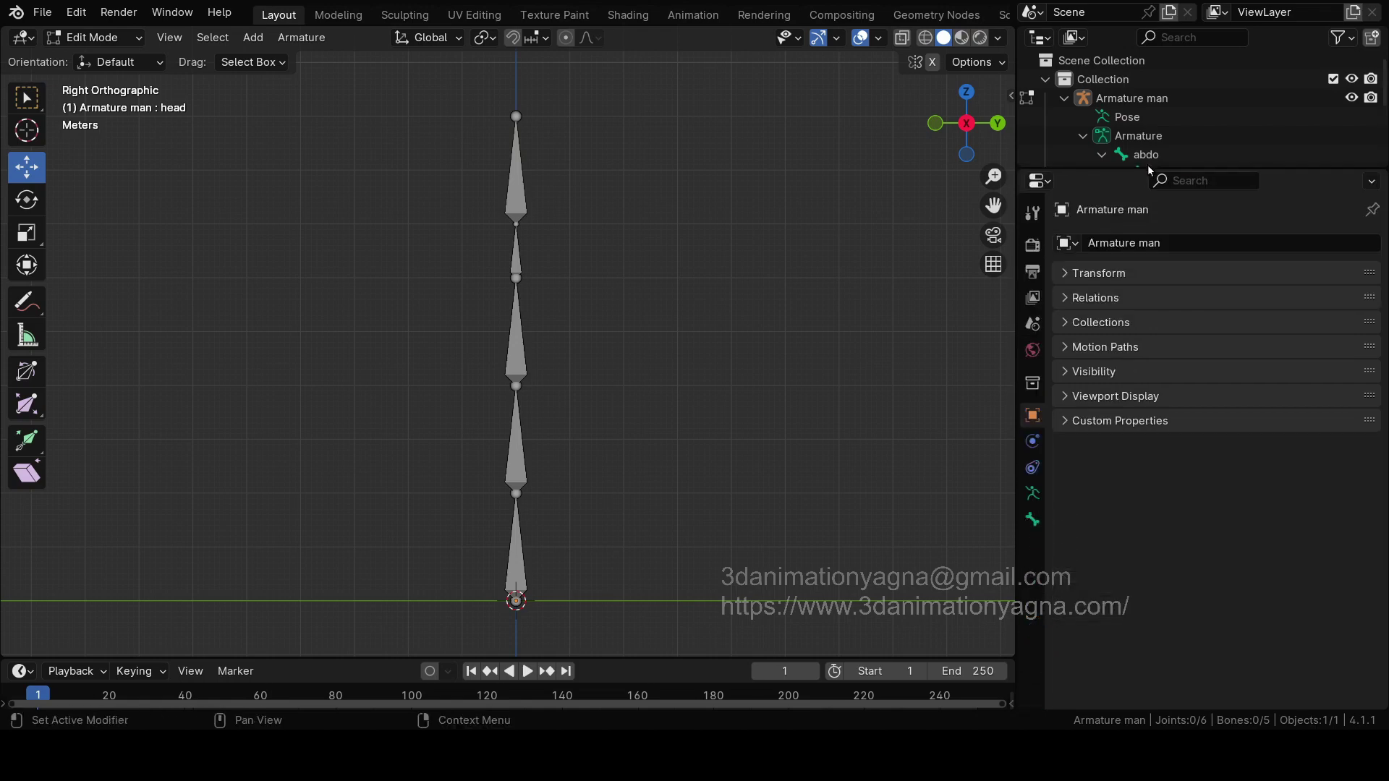
Step: Enable Names under Armature Data > Viewport Display so every bone is labelled
{"action": "left_click", "coordinate": [1032, 494]}
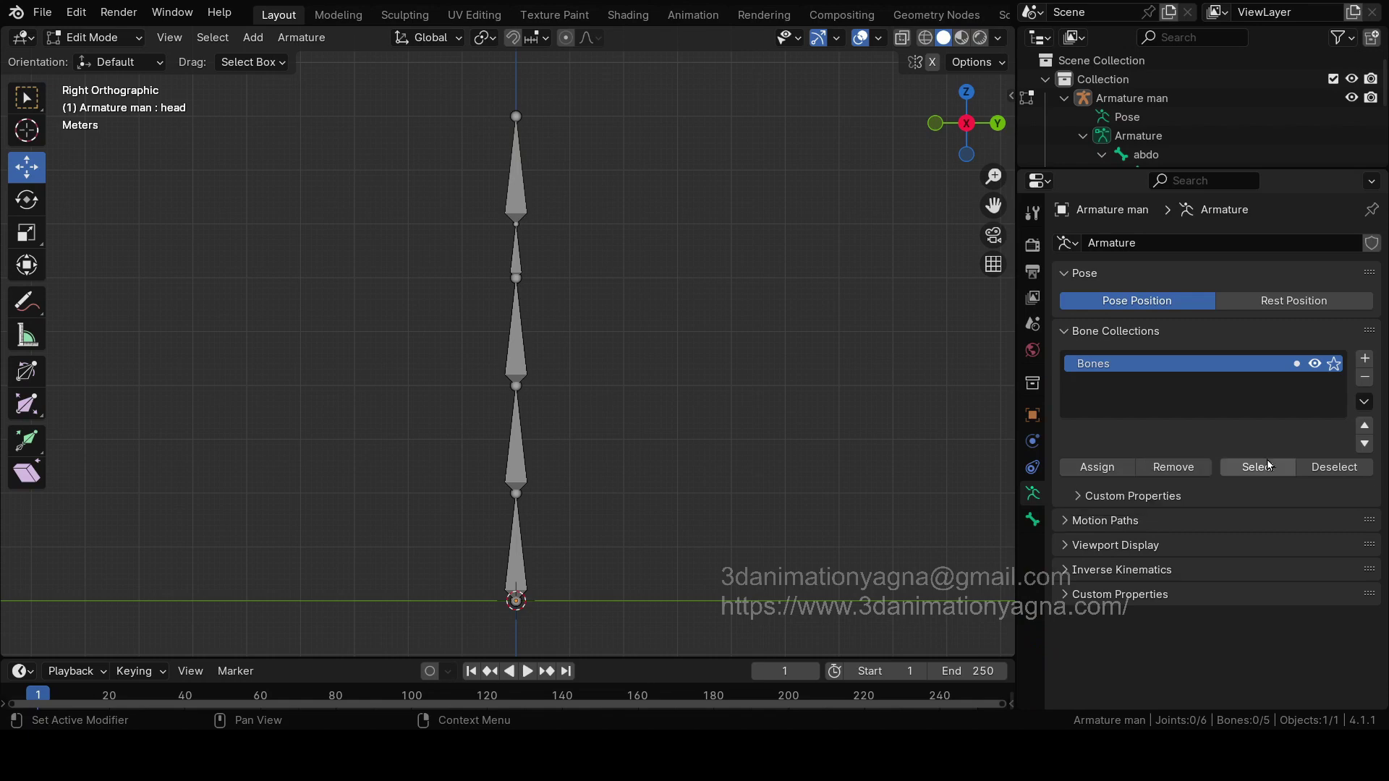
{"action": "left_click", "coordinate": [1157, 547]}
{"action": "scroll", "coordinate": [1201, 521], "scroll_direction": "down", "scroll_amount": 2}
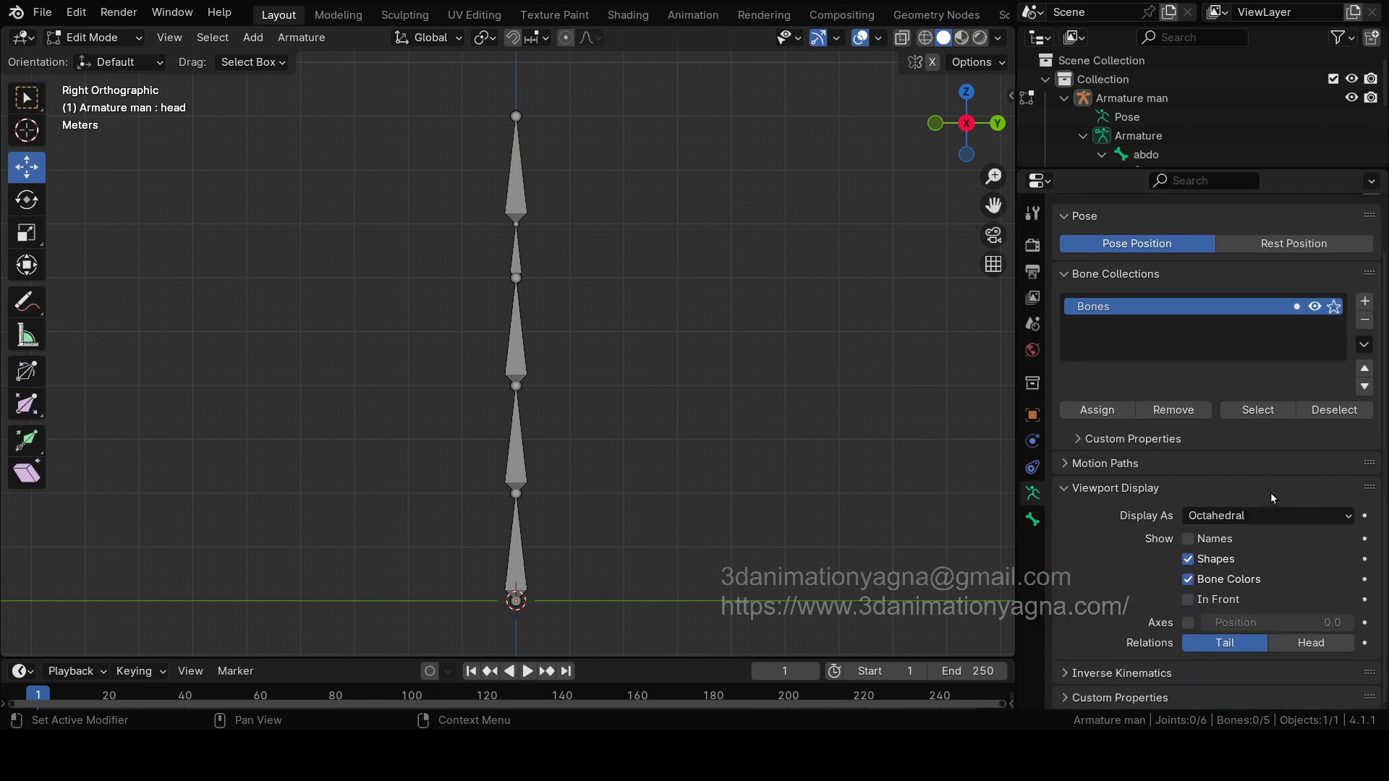
{"action": "left_click", "coordinate": [1188, 539]}
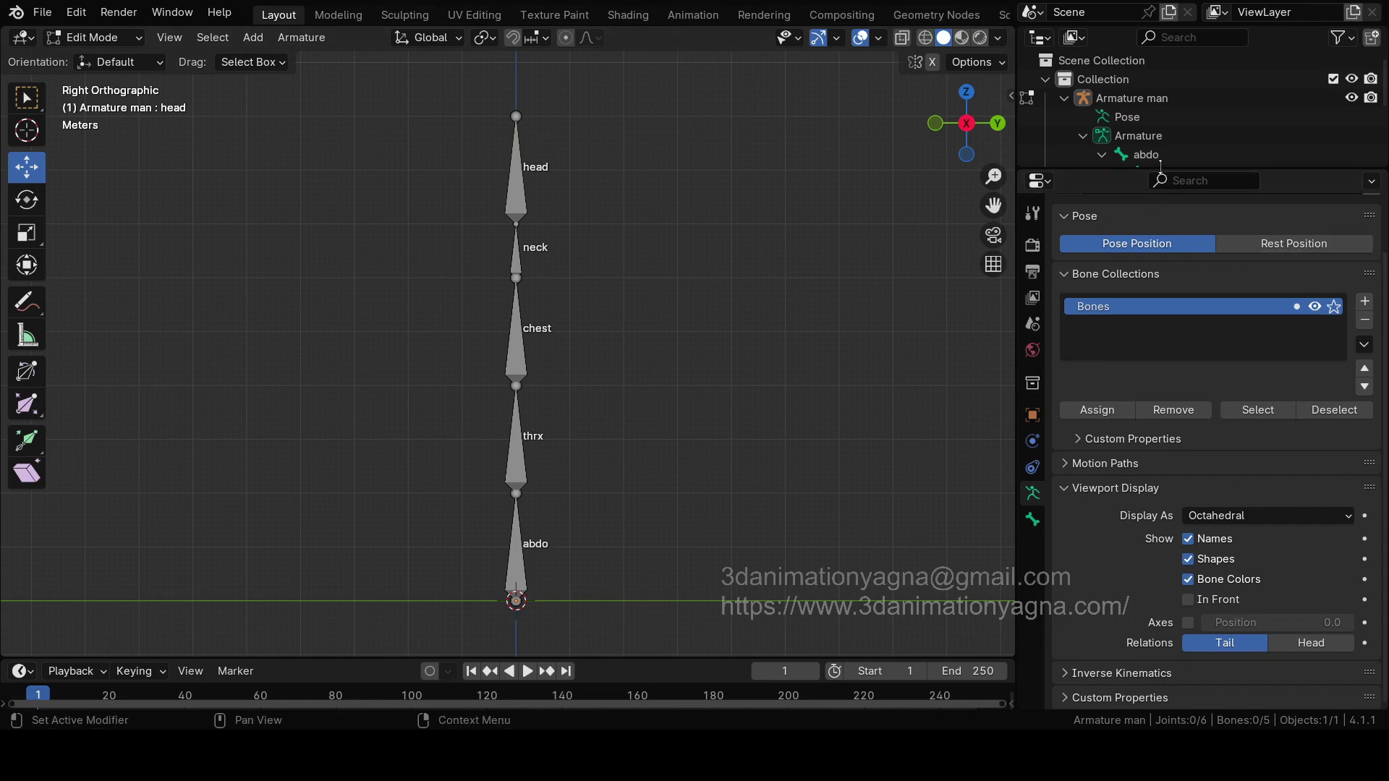
{"action": "left_click_drag", "start_coordinate": [1157, 172], "coordinate": [1157, 221]}
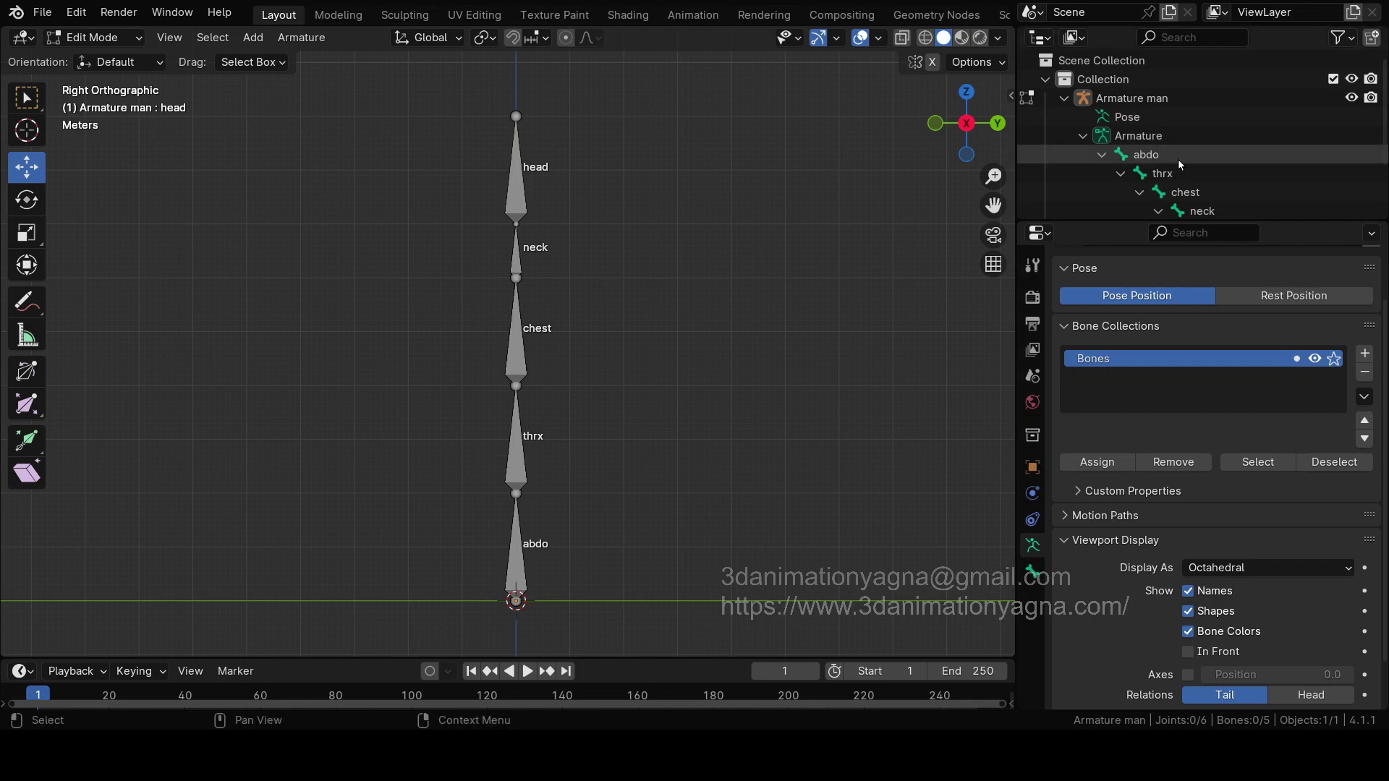
{"action": "scroll", "coordinate": [1179, 165], "scroll_direction": "down", "scroll_amount": 2}
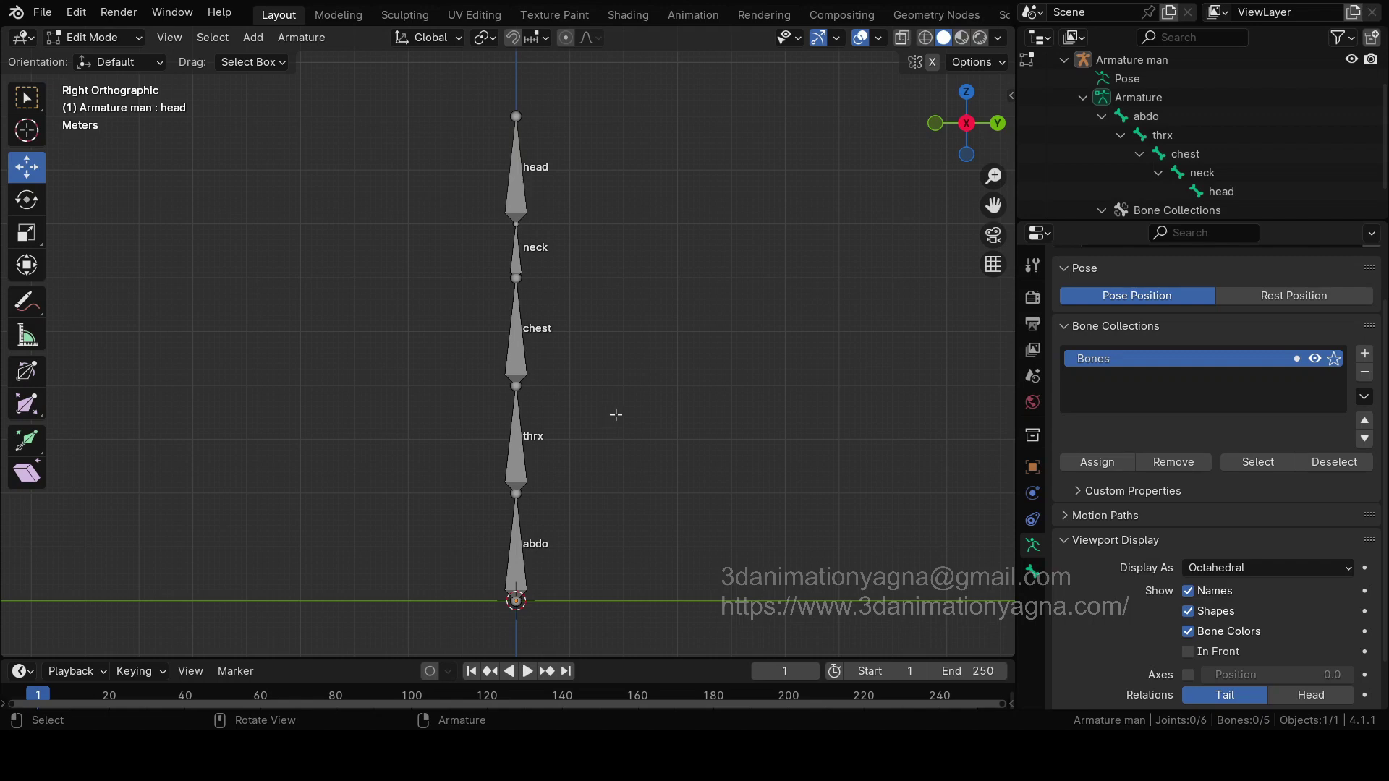
Step: Zoom in and frame the abdo and thrx bones at the base of the spine
{"action": "scroll", "coordinate": [580, 516], "scroll_direction": "up", "scroll_amount": 4}
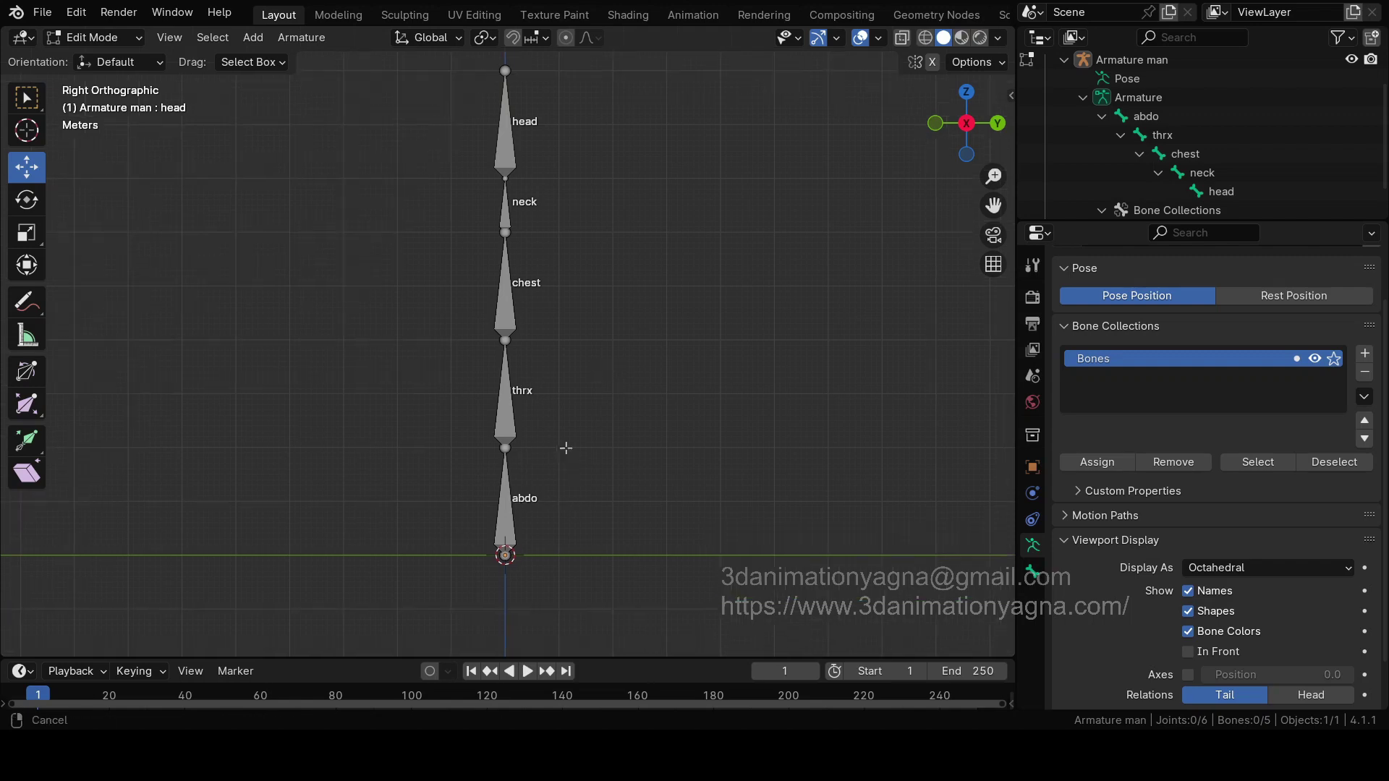
{"action": "scroll", "coordinate": [558, 471], "scroll_direction": "up", "scroll_amount": 2}
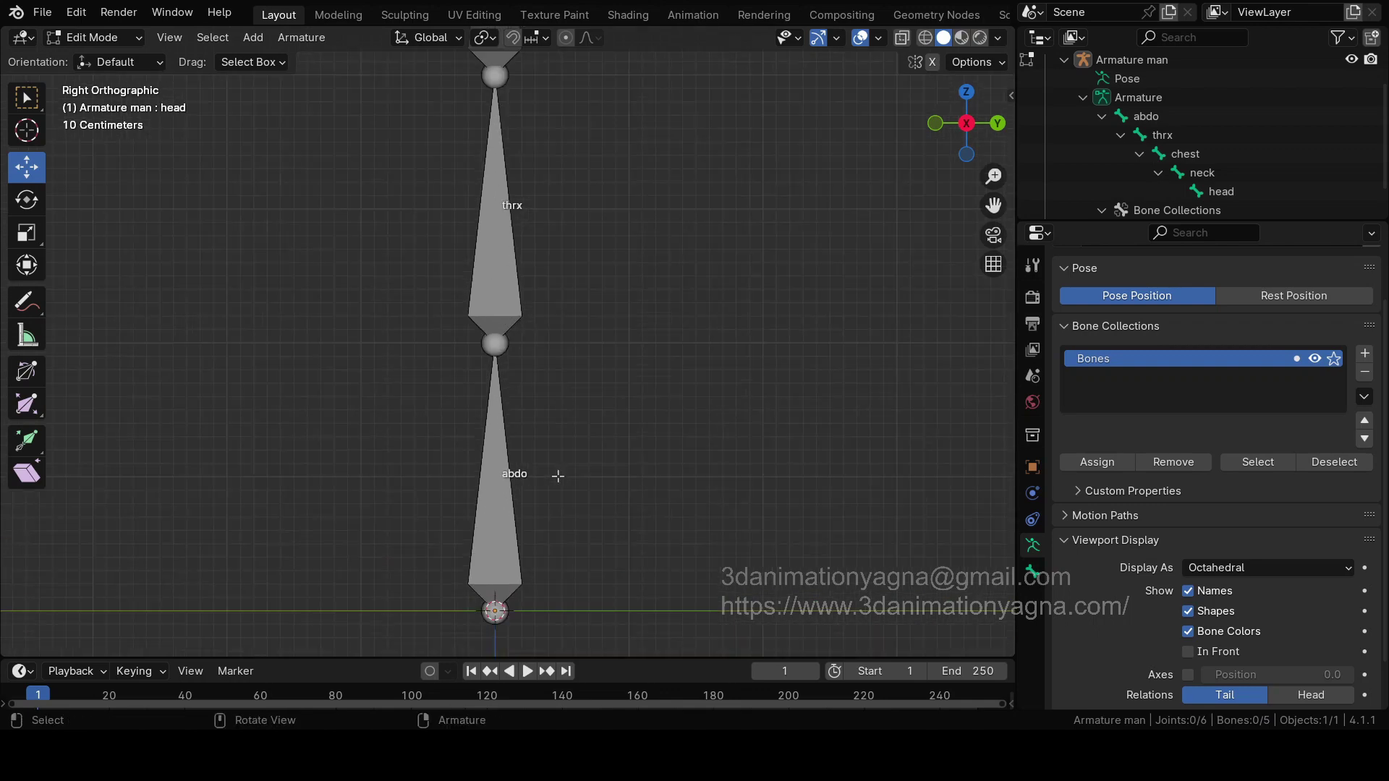
{"action": "middle_click_drag", "start_coordinate": [616, 283], "coordinate": [580, 412], "text": "shift"}
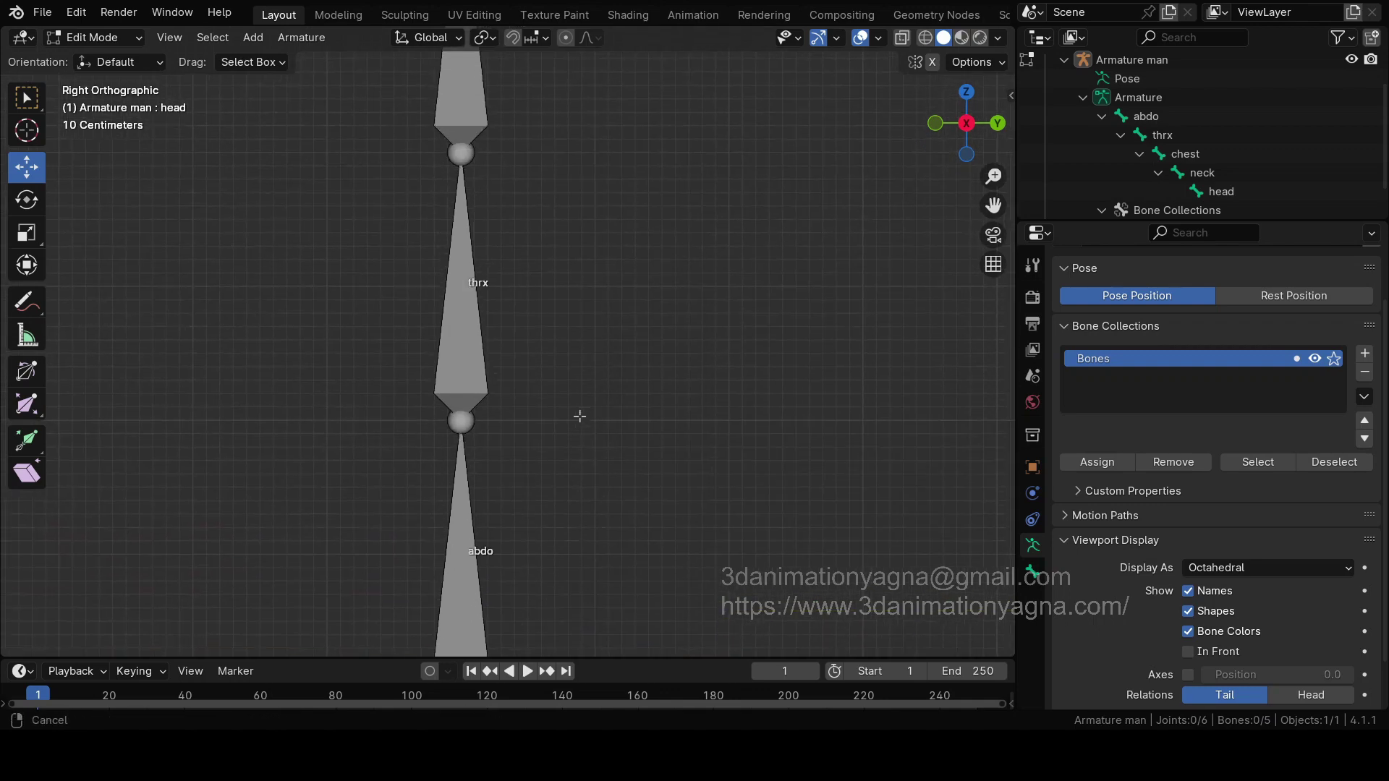
Step: Select the thrx bone and switch the armature into Pose Mode
{"action": "left_click", "coordinate": [454, 274]}
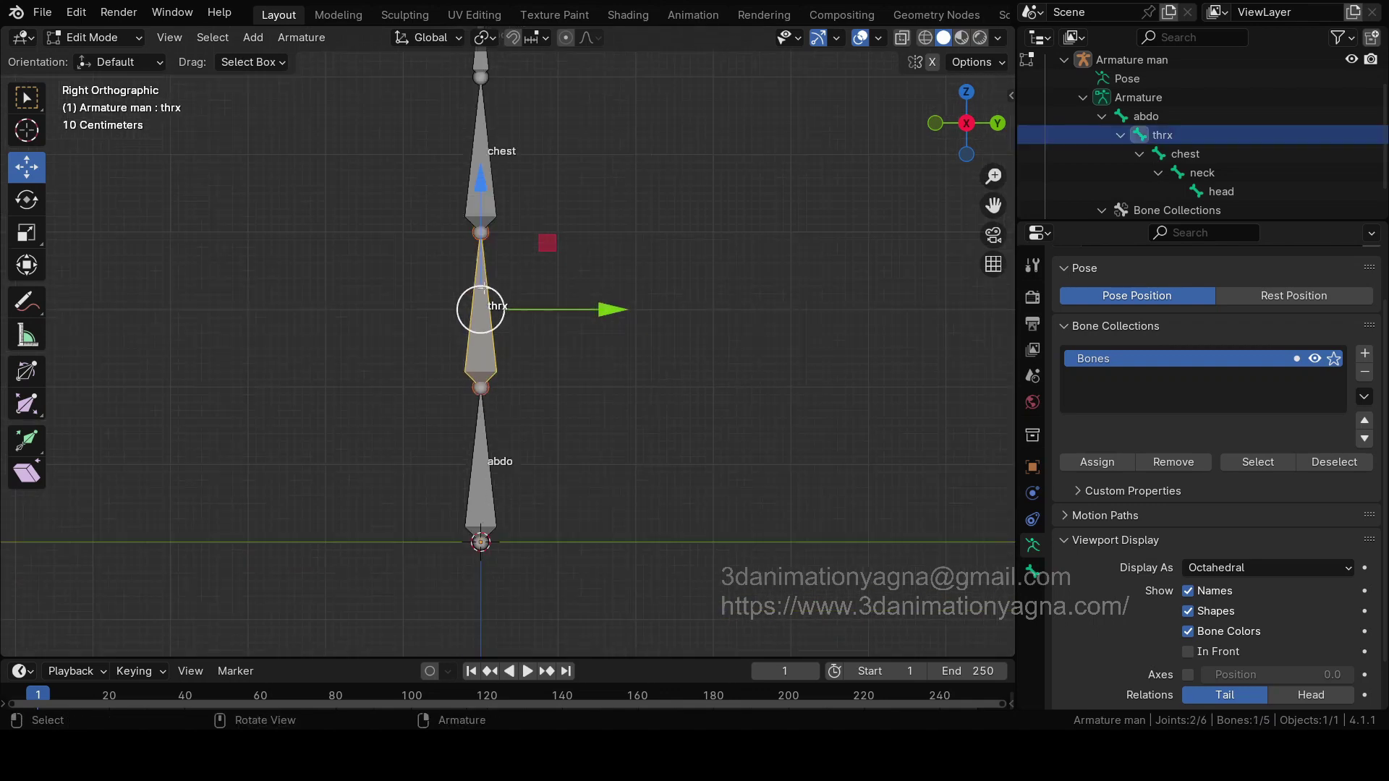
{"action": "middle_click_drag", "start_coordinate": [486, 284], "coordinate": [510, 275]}
{"action": "left_click", "coordinate": [104, 37]}
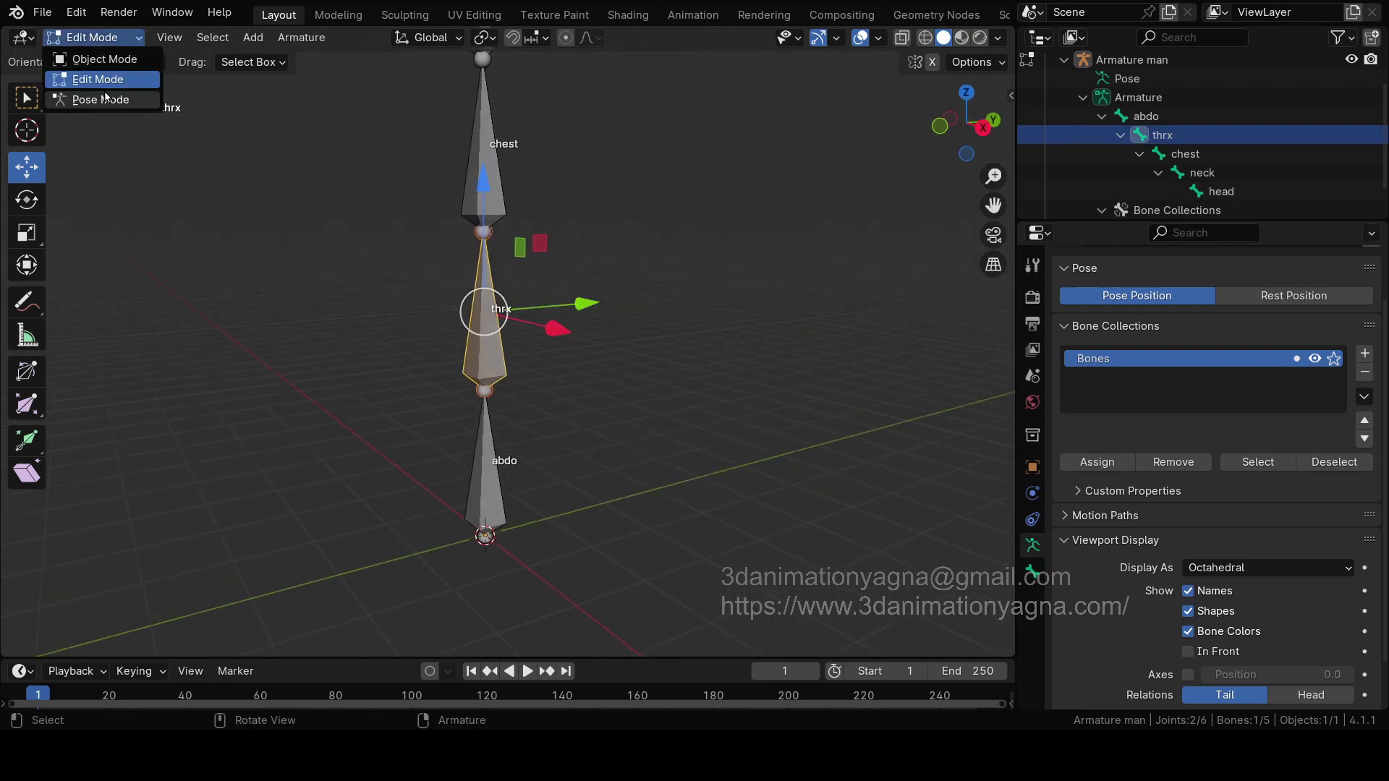
{"action": "left_click", "coordinate": [107, 99]}
Step: Test the chain by rotating the thrx bone, then undo the rotation
{"action": "middle_click_drag", "start_coordinate": [444, 211], "coordinate": [408, 275], "text": "ctrl"}
{"action": "left_click", "coordinate": [26, 200]}
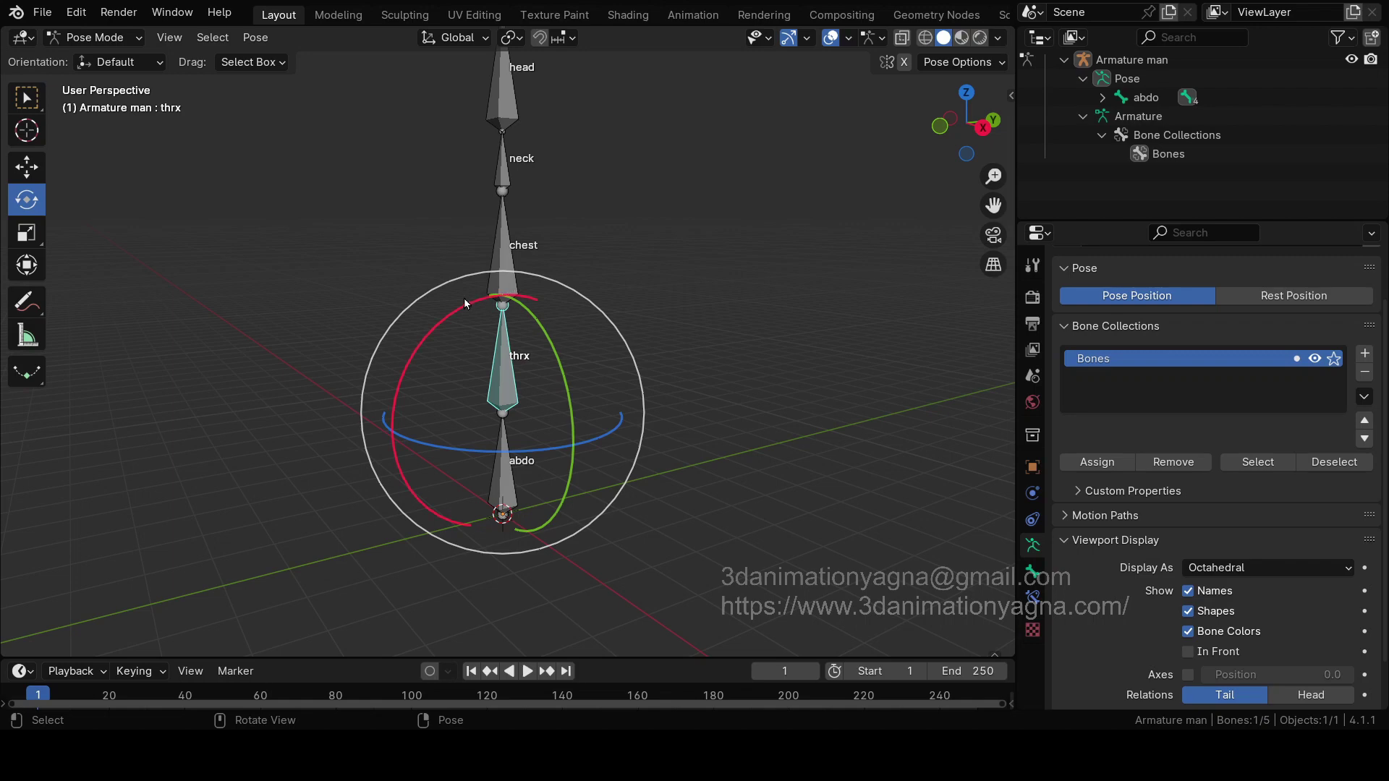
{"action": "left_click_drag", "start_coordinate": [465, 303], "coordinate": [420, 349]}
{"action": "key", "text": "ctrl+z"}
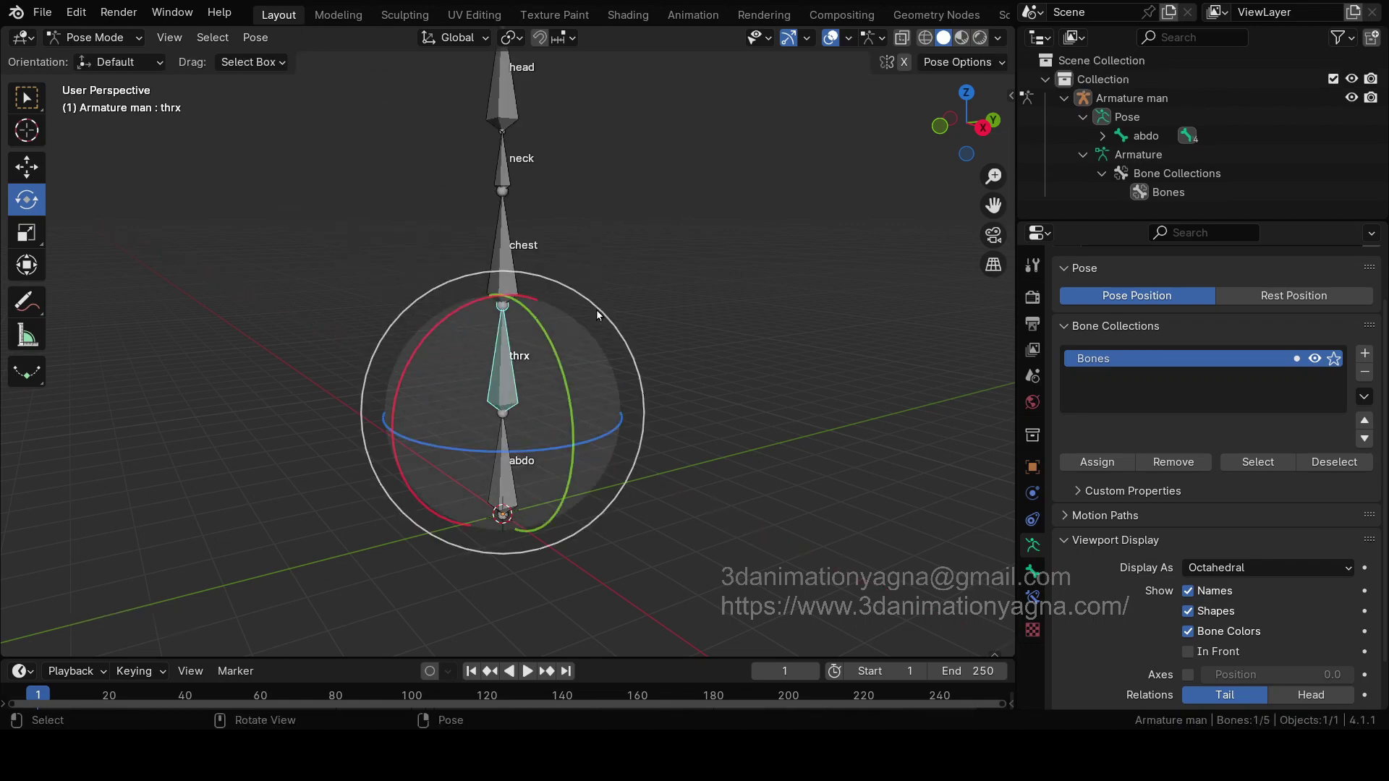
Step: Return to the right orthographic view, reframe the spine, deselect thrx and bring up the mode list
{"action": "middle_click_drag", "start_coordinate": [596, 315], "coordinate": [621, 287]}
{"action": "key", "text": "KP_3"}
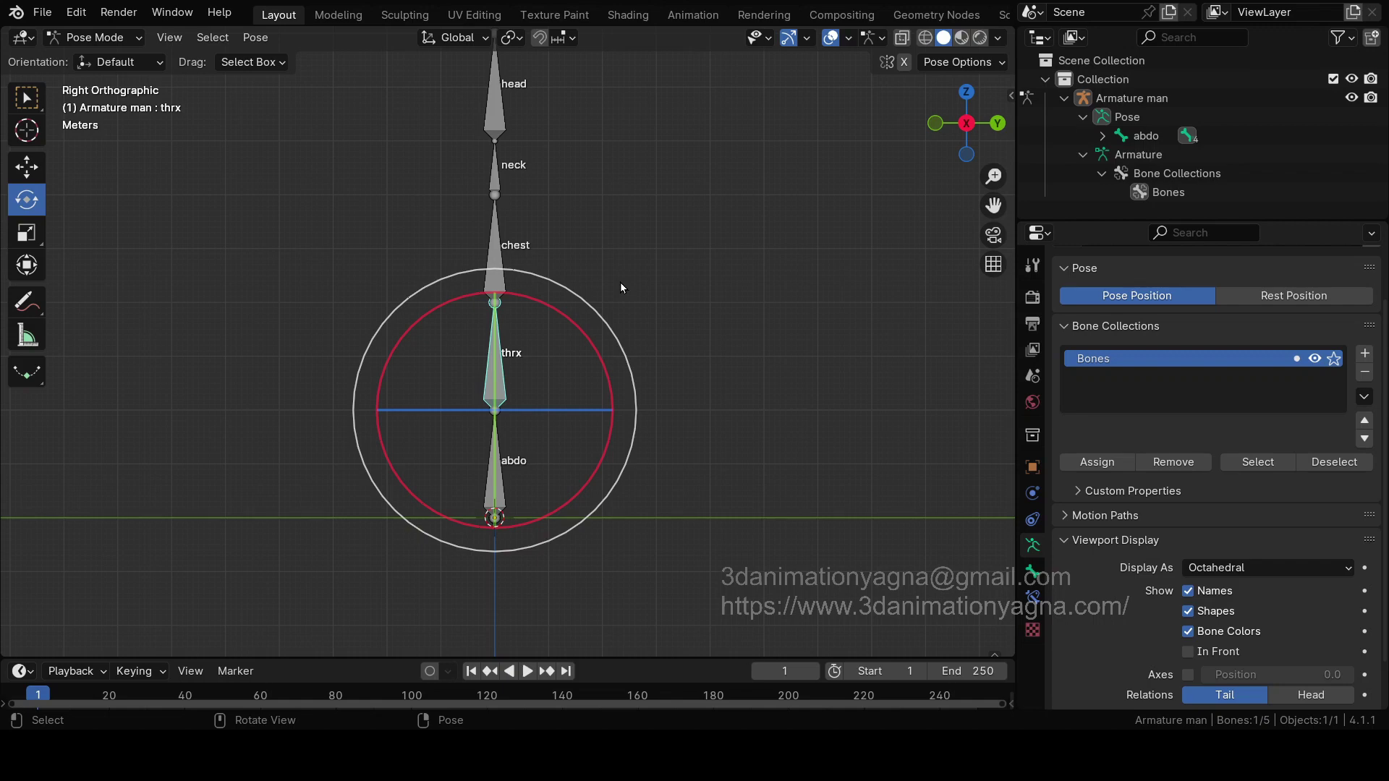
{"action": "middle_click_drag", "start_coordinate": [619, 282], "coordinate": [602, 440], "text": "shift"}
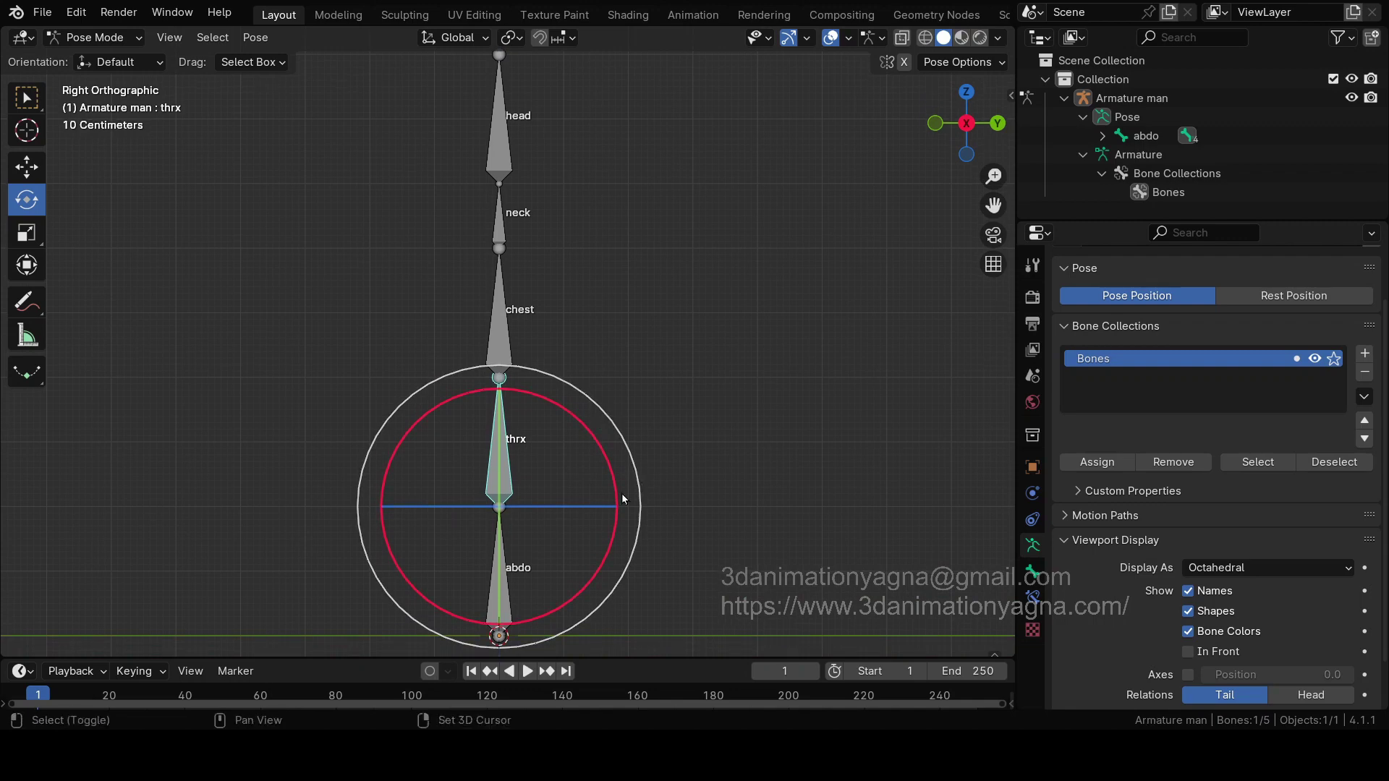
{"action": "middle_click_drag", "start_coordinate": [621, 495], "coordinate": [600, 441], "text": "shift"}
{"action": "scroll", "coordinate": [722, 407], "scroll_direction": "up", "scroll_amount": 1}
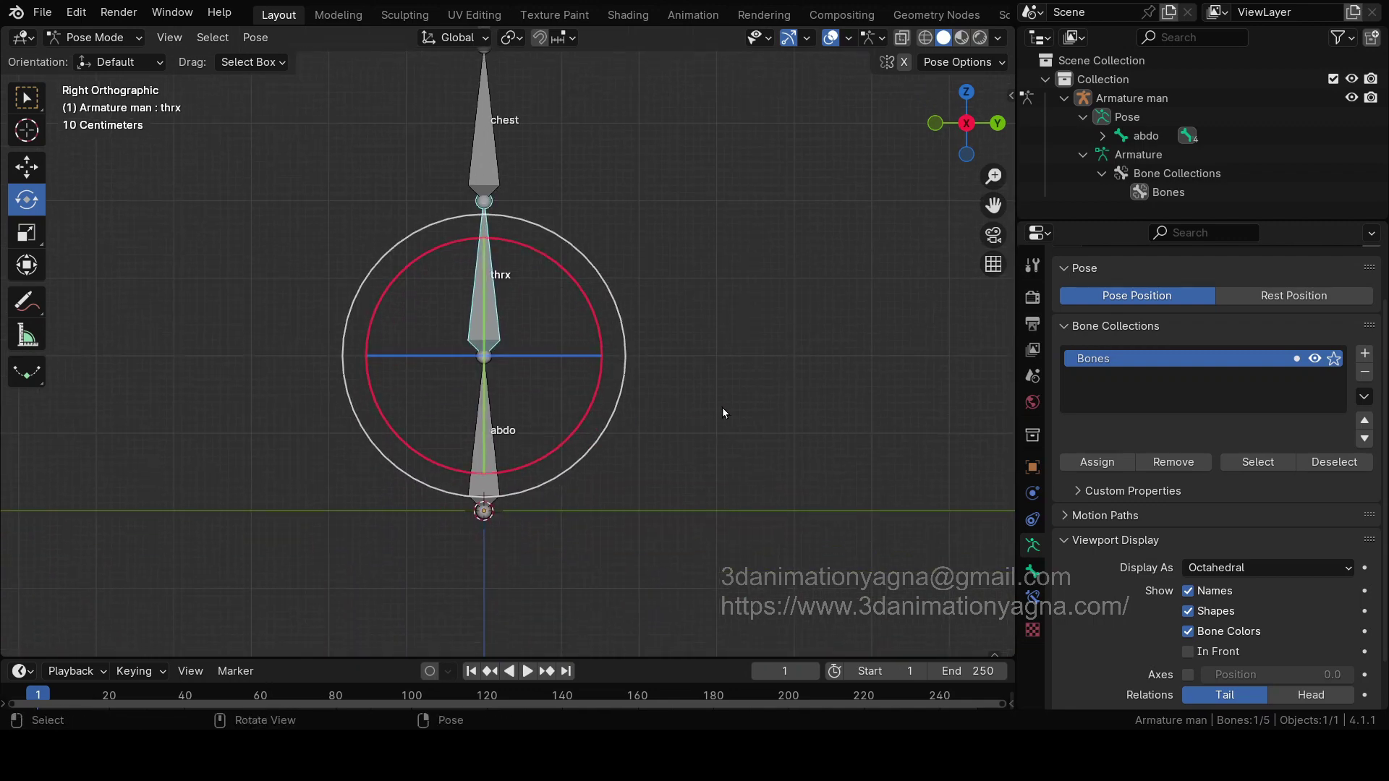
{"action": "left_click", "coordinate": [722, 407]}
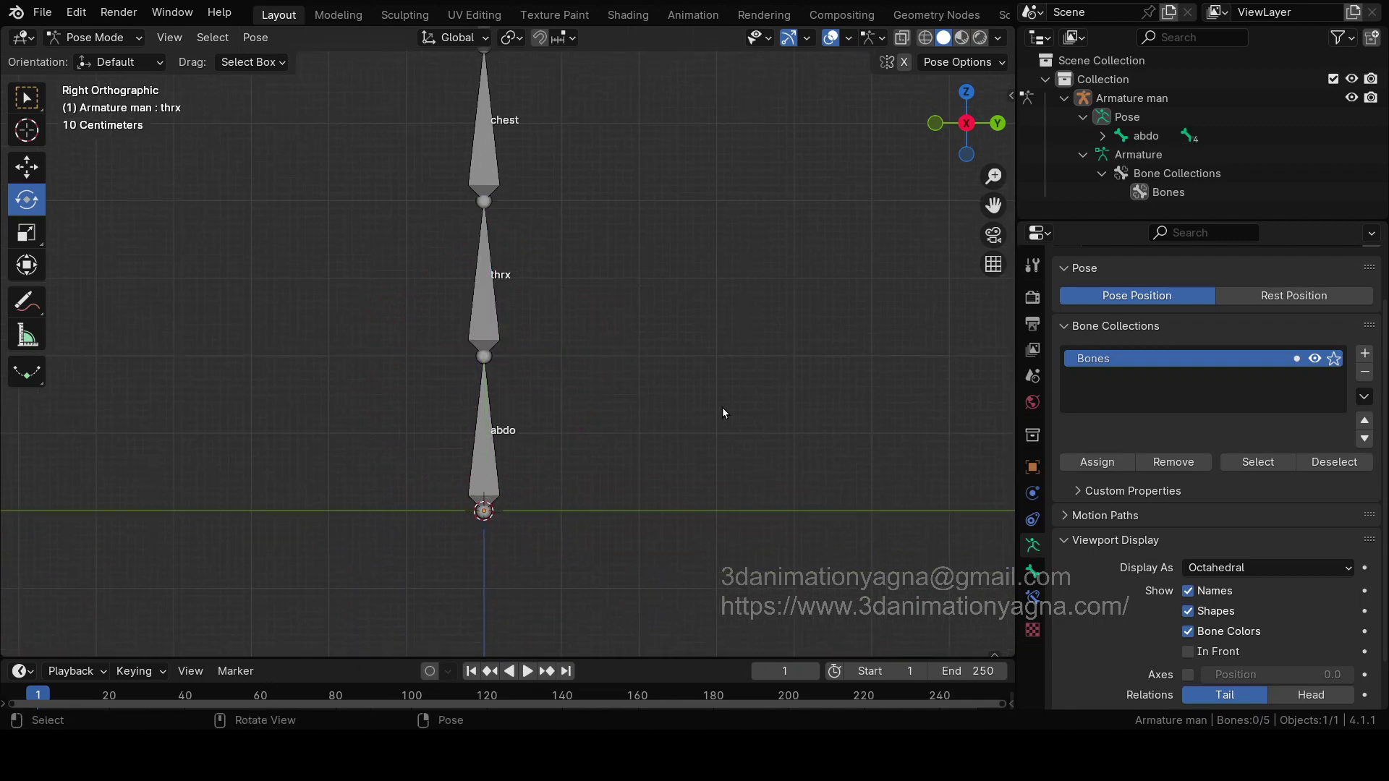
{"action": "left_click", "coordinate": [108, 37]}
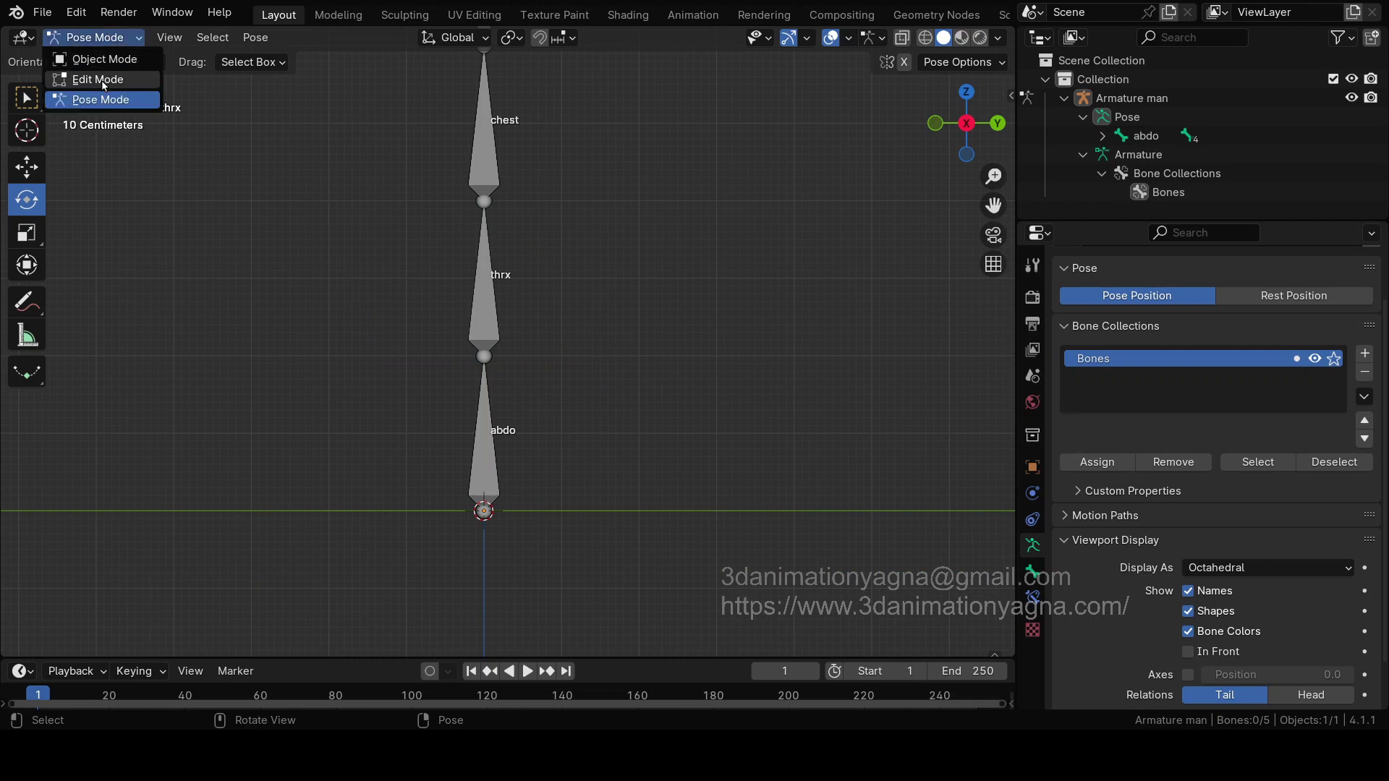
Step: Switch the armature to Edit Mode and frame the thrx and abdo bones
{"action": "left_click", "coordinate": [102, 79]}
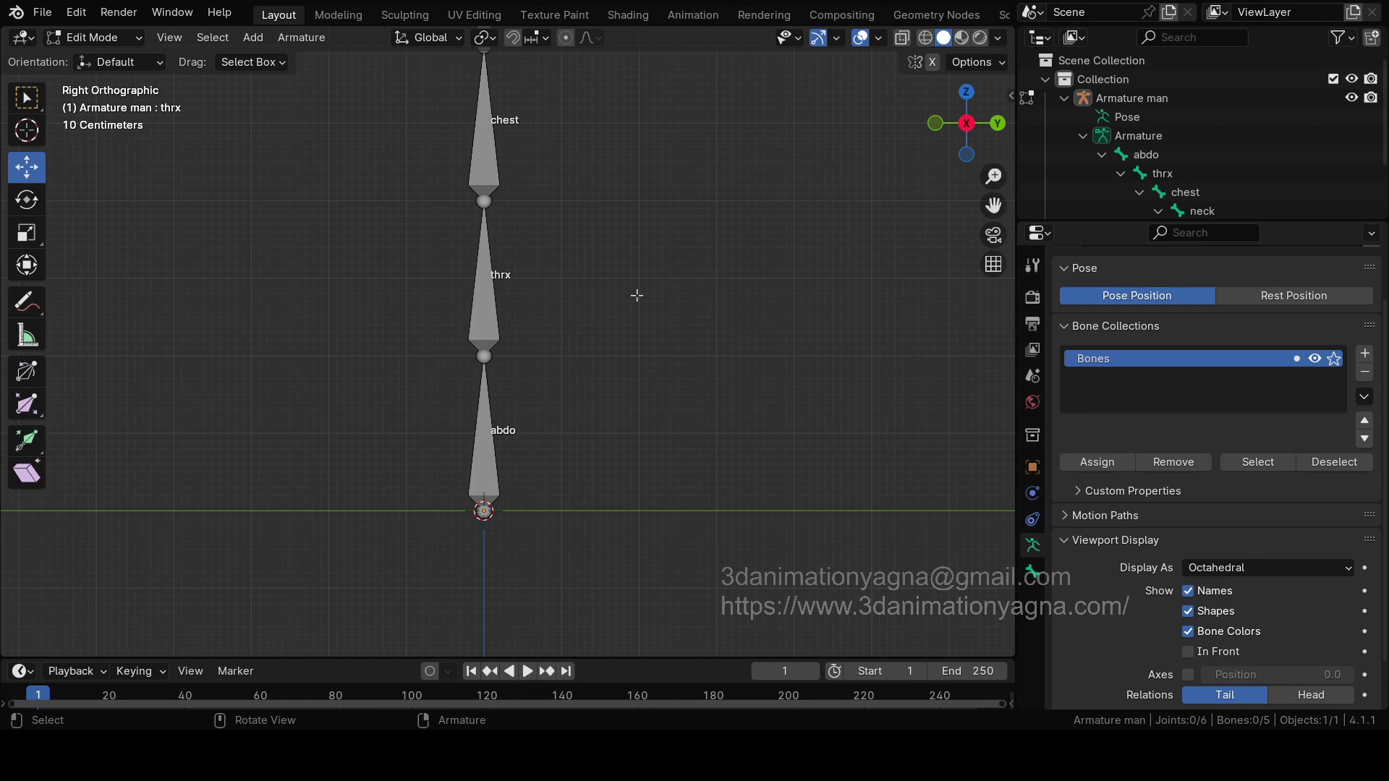
{"action": "key", "text": "shift"}
{"action": "middle_click_drag", "start_coordinate": [581, 204], "coordinate": [582, 333], "text": "shift"}
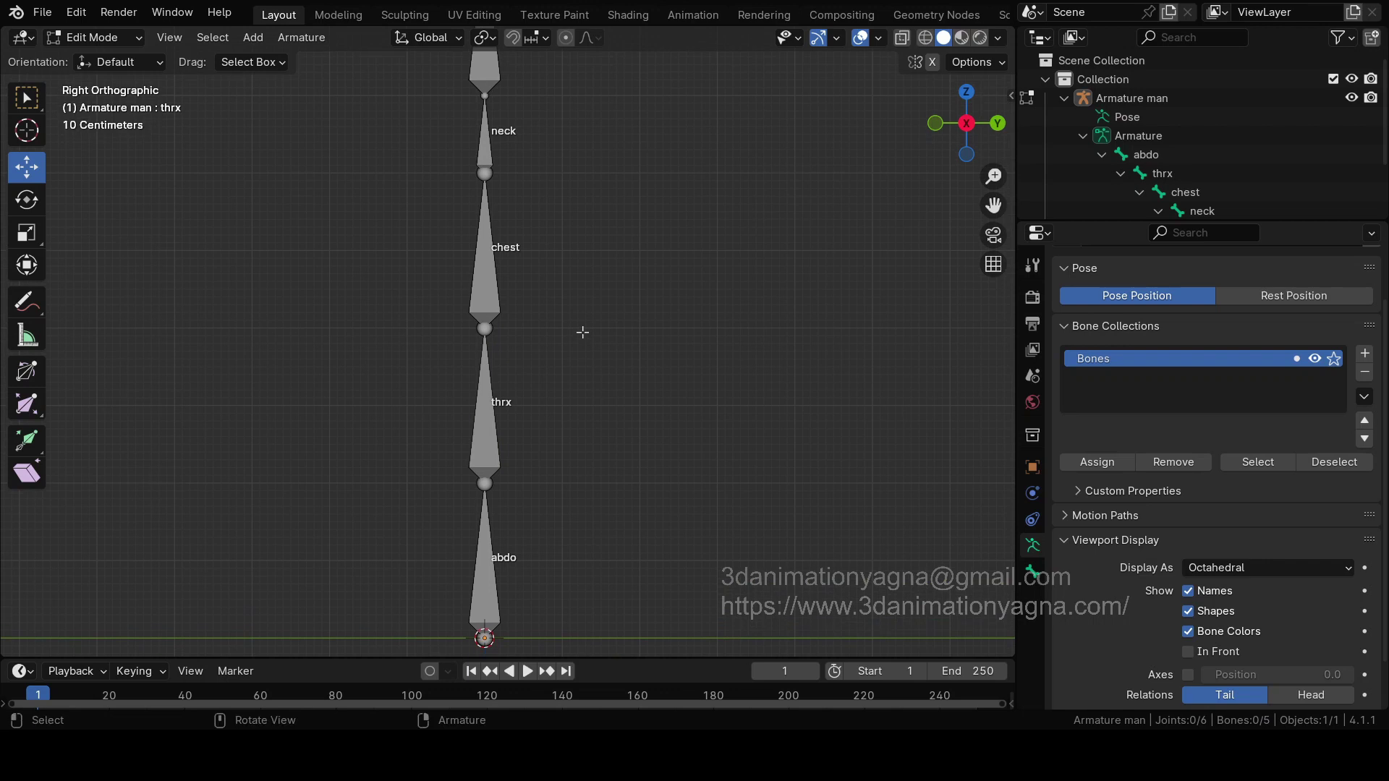
{"action": "middle_click_drag", "start_coordinate": [620, 387], "coordinate": [629, 282], "text": "shift"}
{"action": "scroll", "coordinate": [601, 369], "scroll_direction": "up", "scroll_amount": 3}
{"action": "middle_click_drag", "start_coordinate": [570, 462], "coordinate": [599, 313], "text": "shift"}
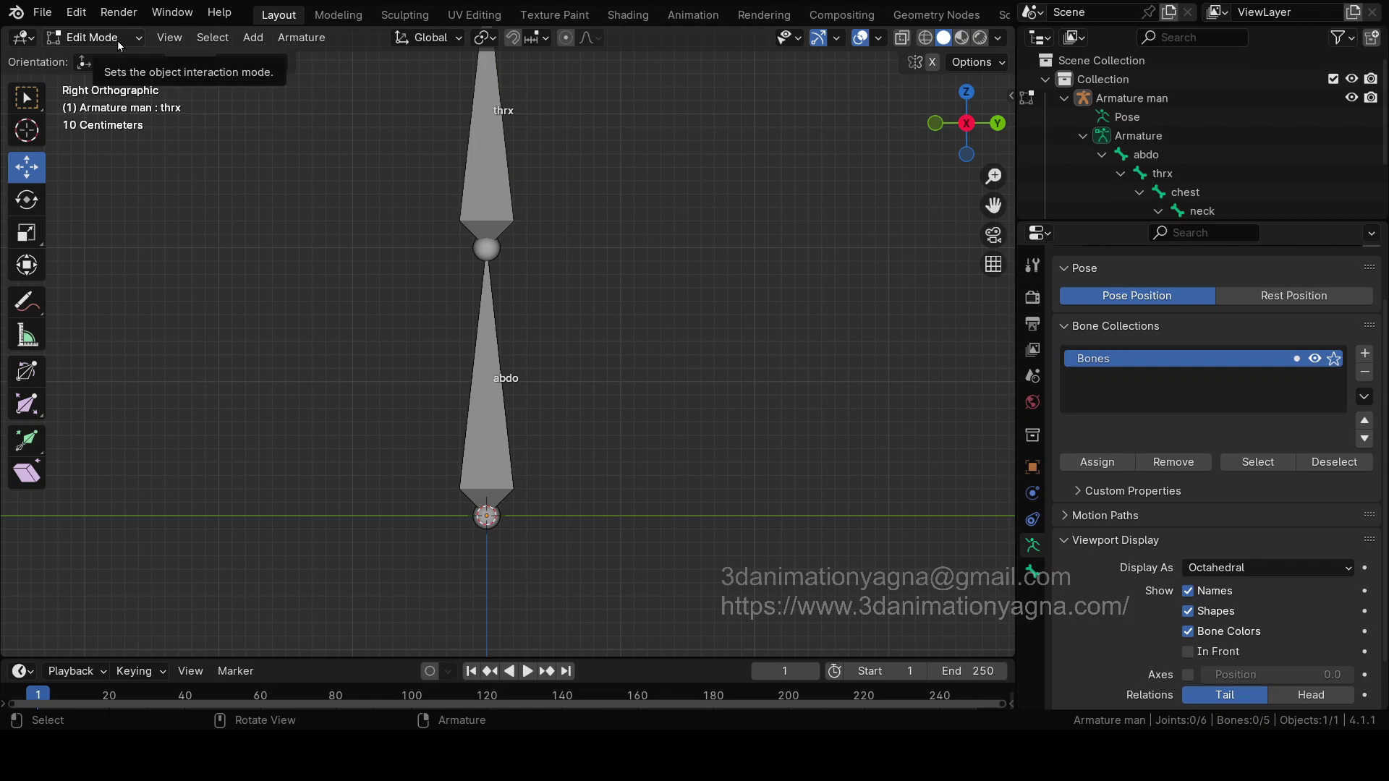
{"action": "scroll", "coordinate": [646, 460], "scroll_direction": "up", "scroll_amount": 1}
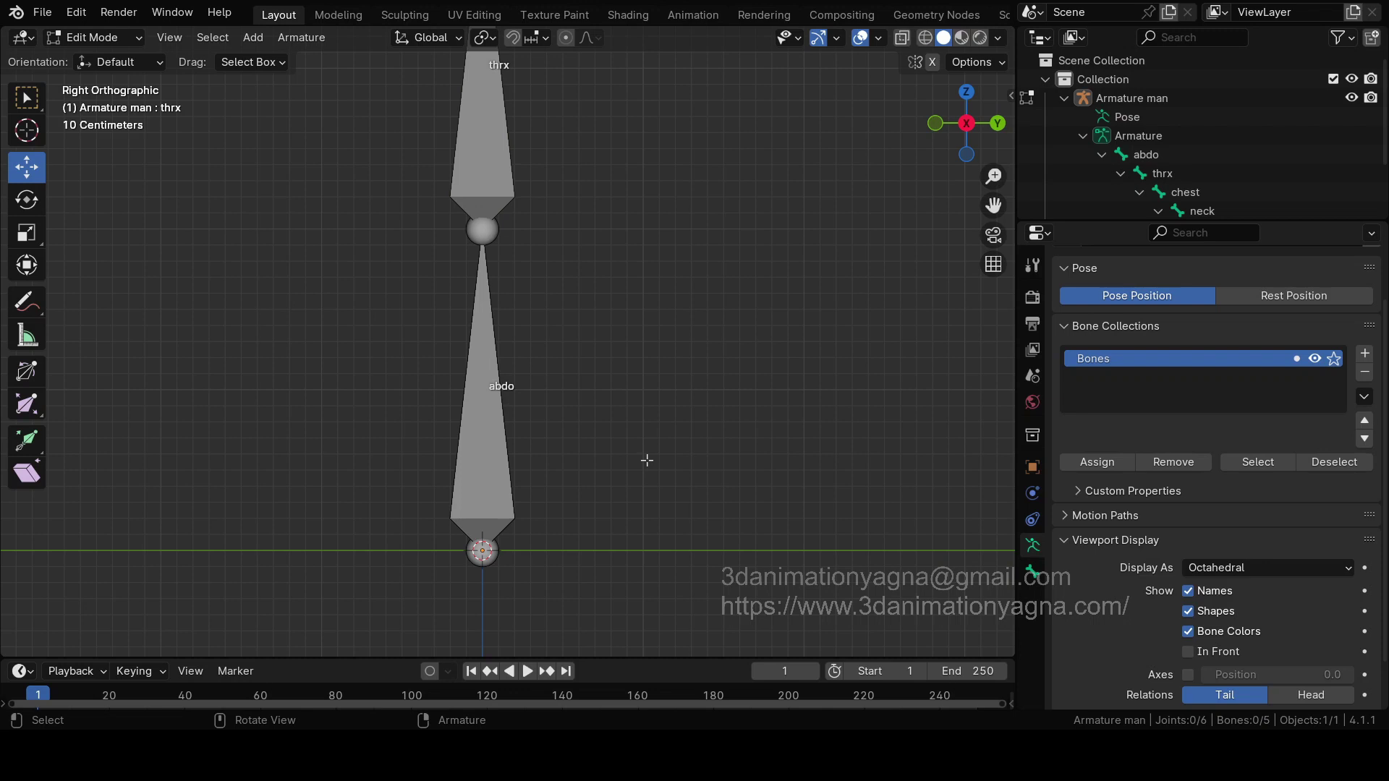
{"action": "middle_click_drag", "start_coordinate": [561, 405], "coordinate": [570, 445], "text": "shift"}
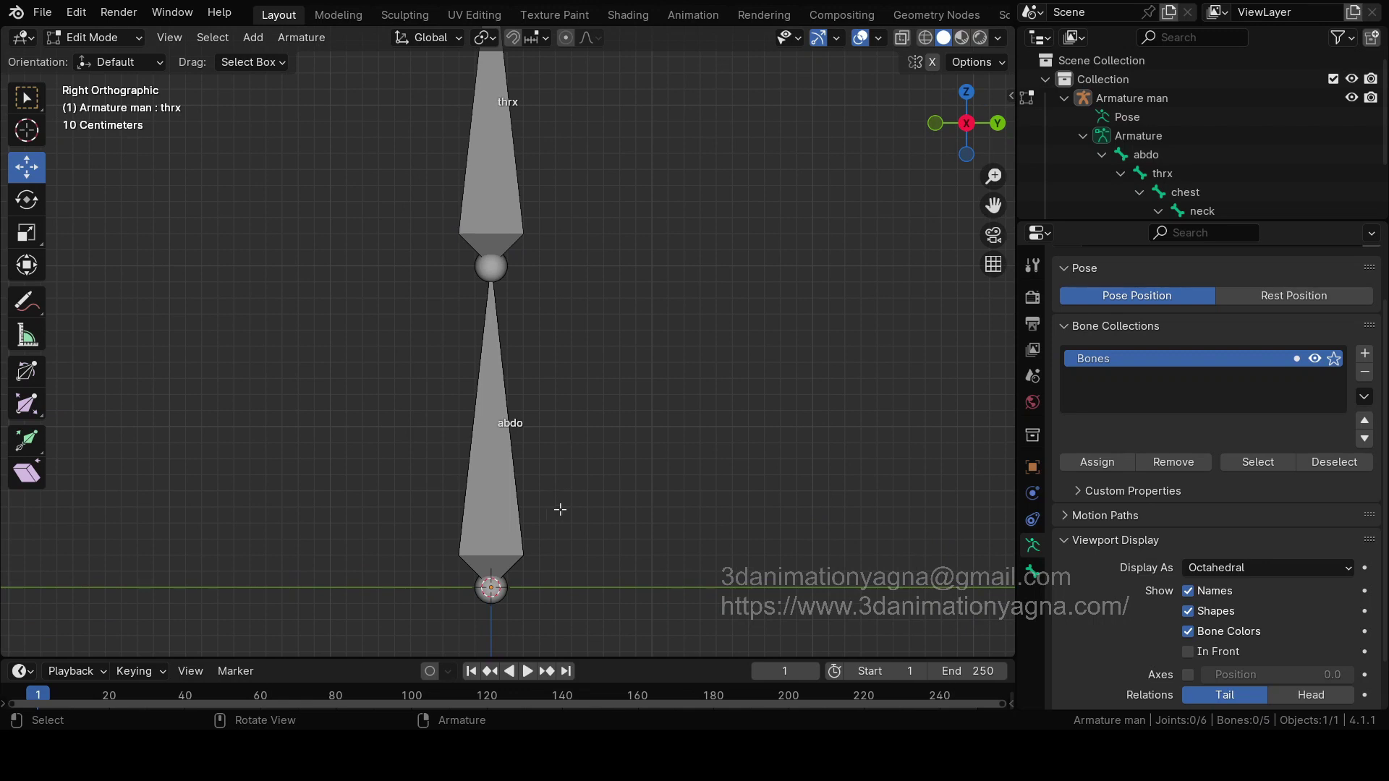
{"action": "middle_click_drag", "start_coordinate": [570, 415], "coordinate": [575, 416], "text": "shift"}
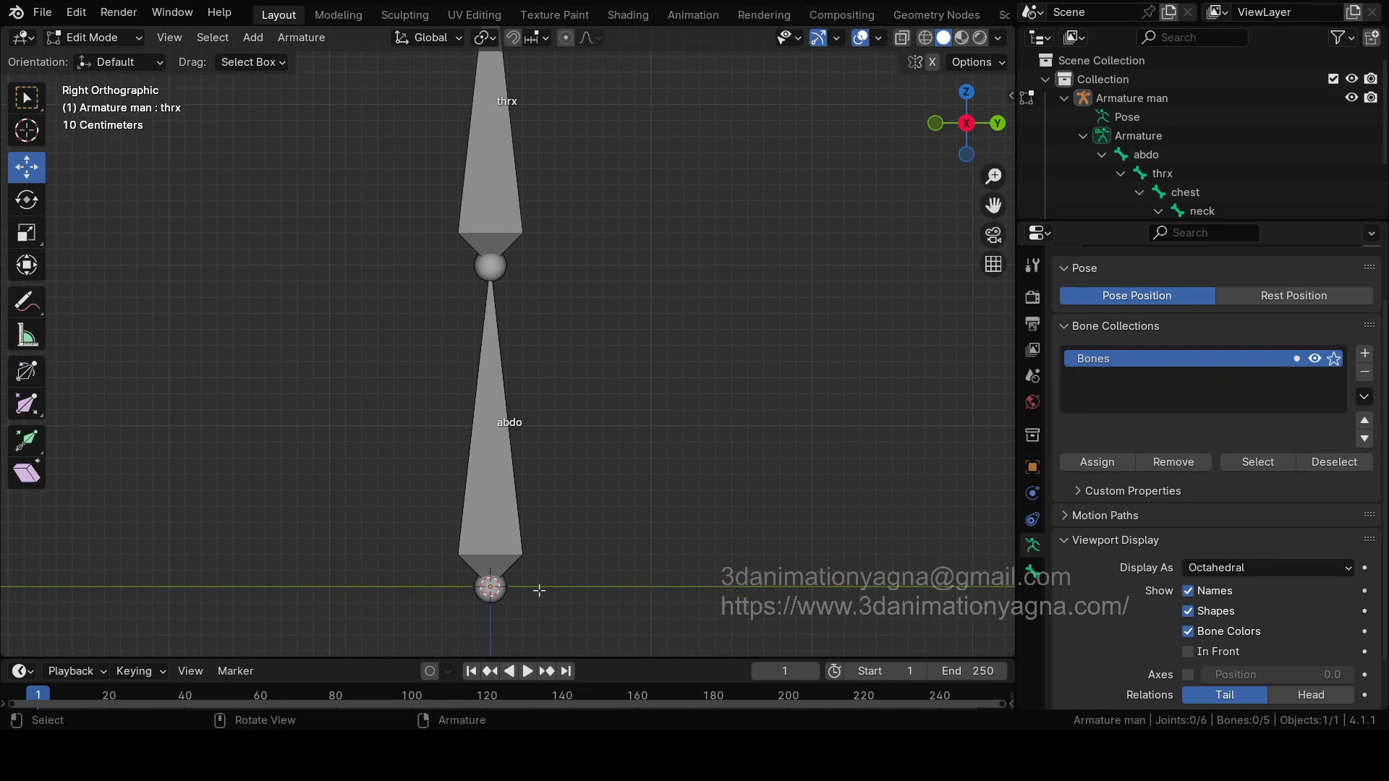
Step: Select abdo's root joint, turn on X-ray, and extrude a new bone from it along Y
{"action": "left_click", "coordinate": [503, 586]}
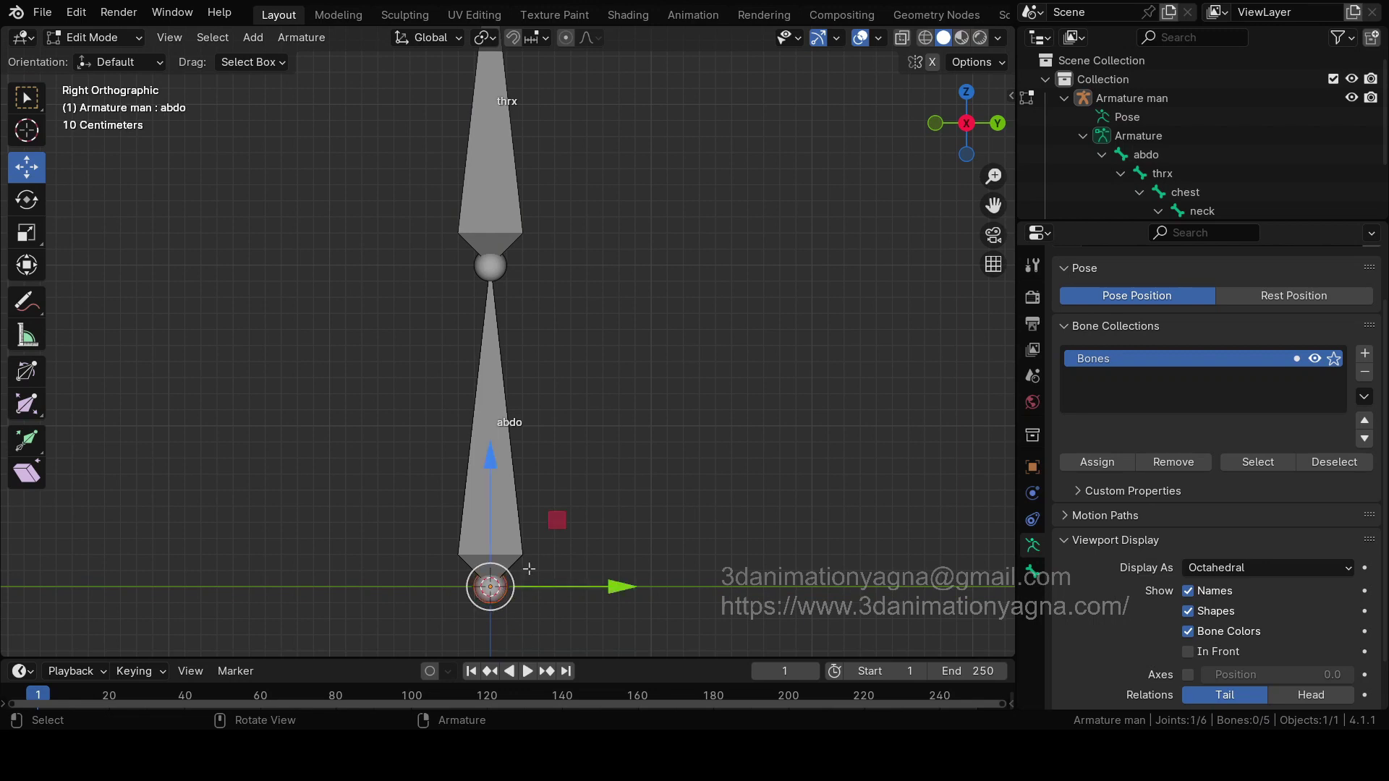
{"action": "left_click", "coordinate": [900, 40]}
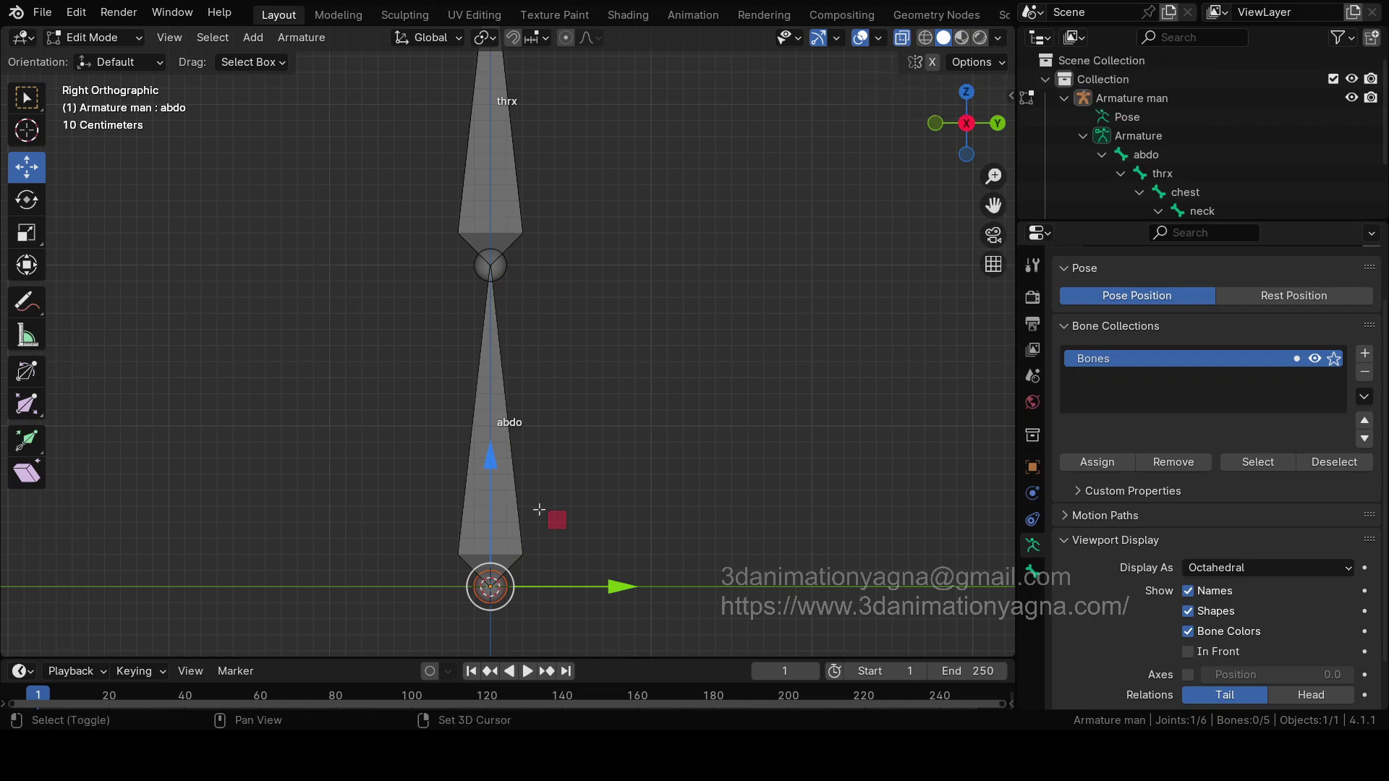
{"action": "mouse_move", "coordinate": [513, 570]}
{"action": "middle_mouse_down", "text": "shift"}
{"action": "mouse_move", "coordinate": [494, 566]}
{"action": "mouse_move", "coordinate": [505, 563]}
{"action": "middle_mouse_up", "text": "shift"}
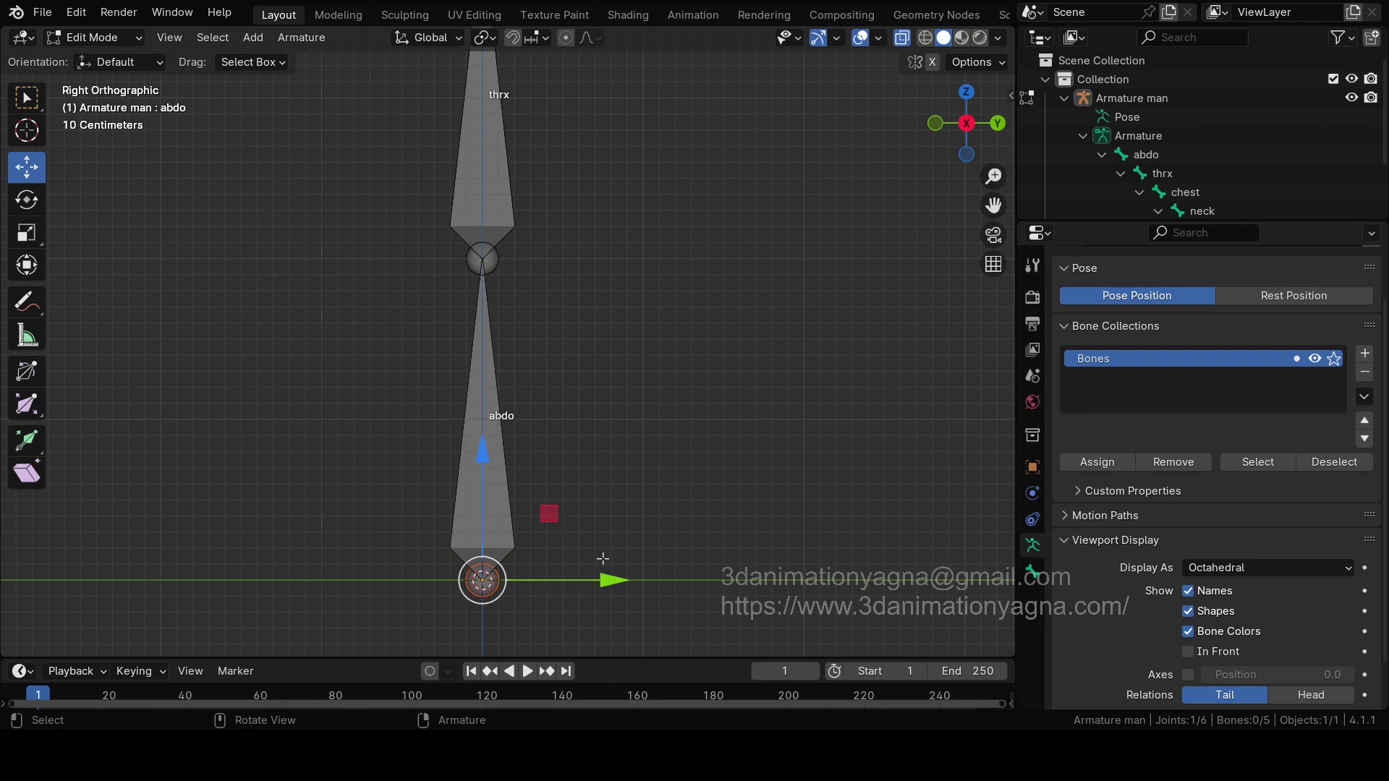
{"action": "middle_click_drag", "start_coordinate": [597, 560], "coordinate": [596, 576], "text": "shift"}
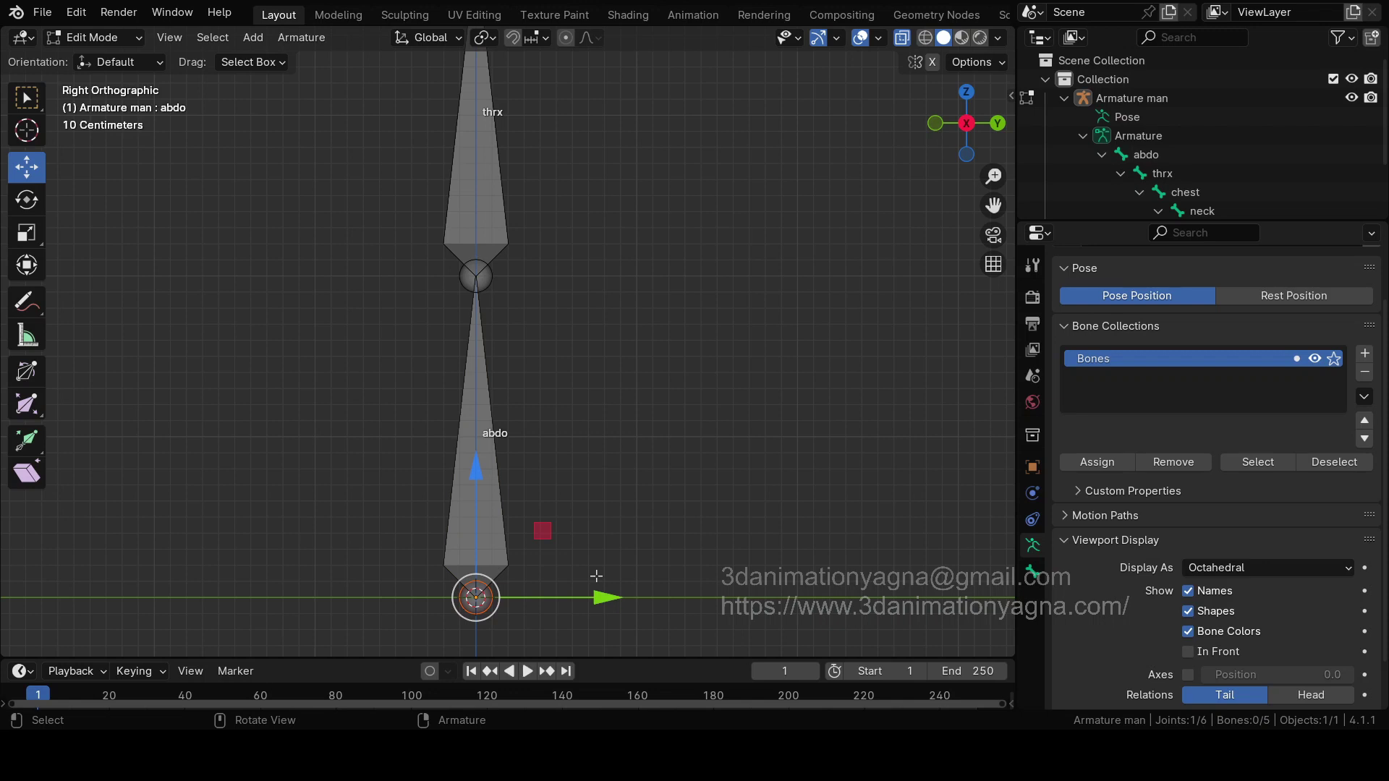
{"action": "key", "text": "e"}
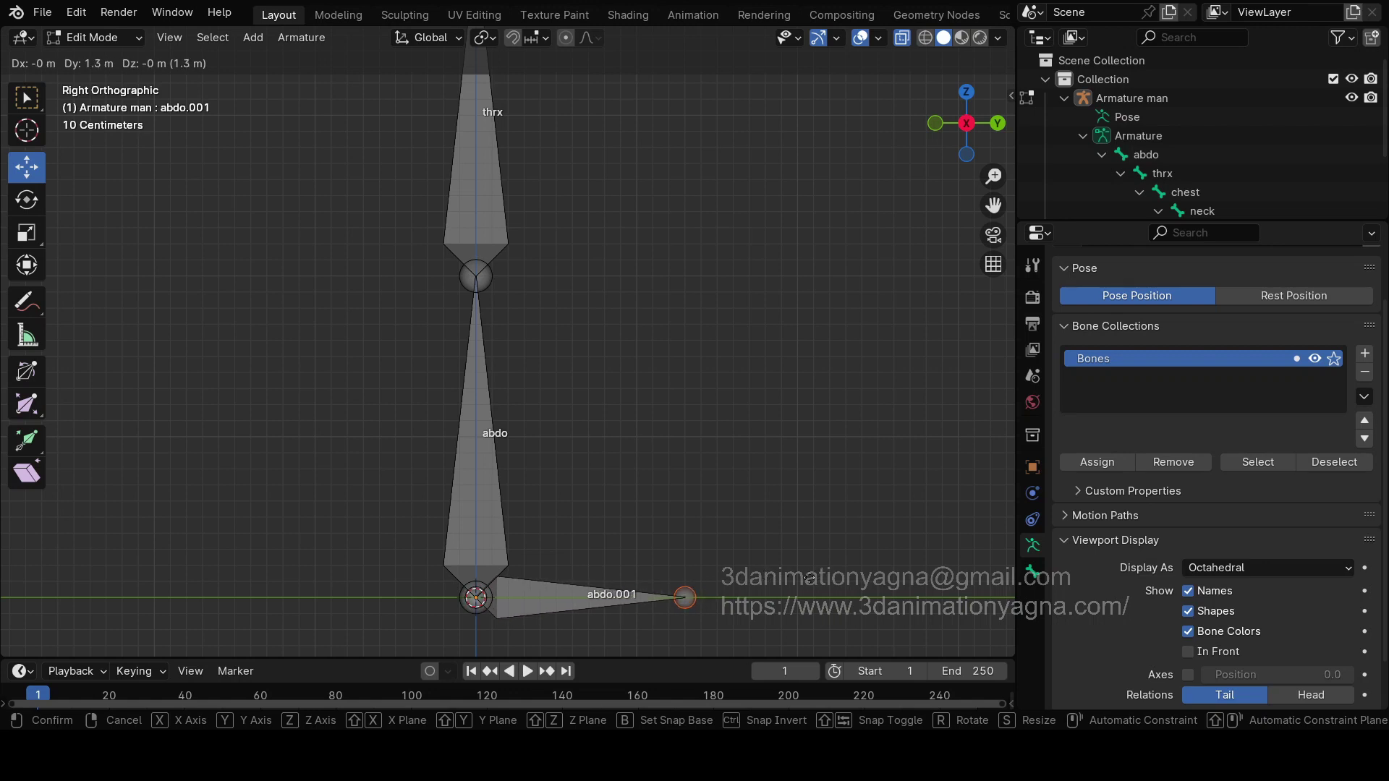
Step: Confirm the extruded bone and rename abdo.001 to 'ctl abdo gl'
{"action": "left_click", "coordinate": [798, 577]}
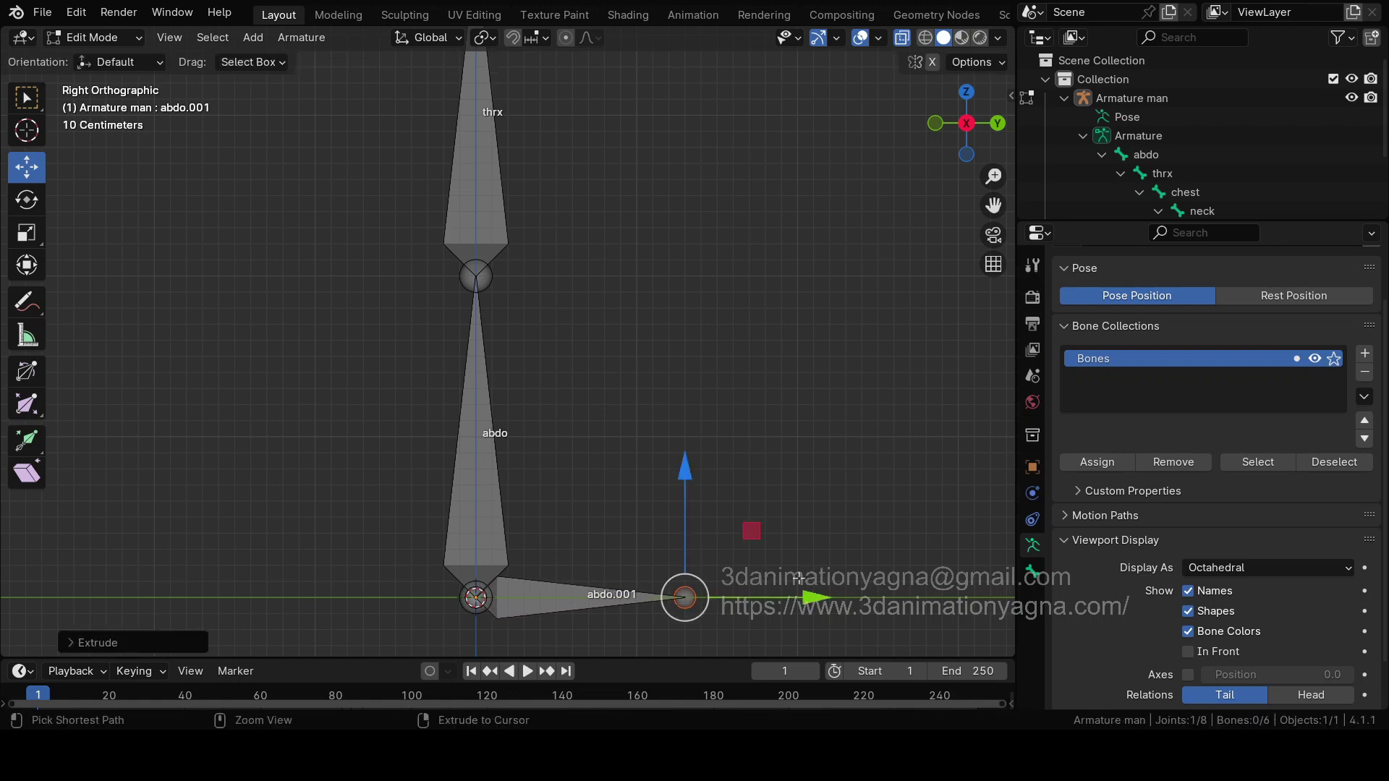
{"action": "left_click", "coordinate": [584, 597]}
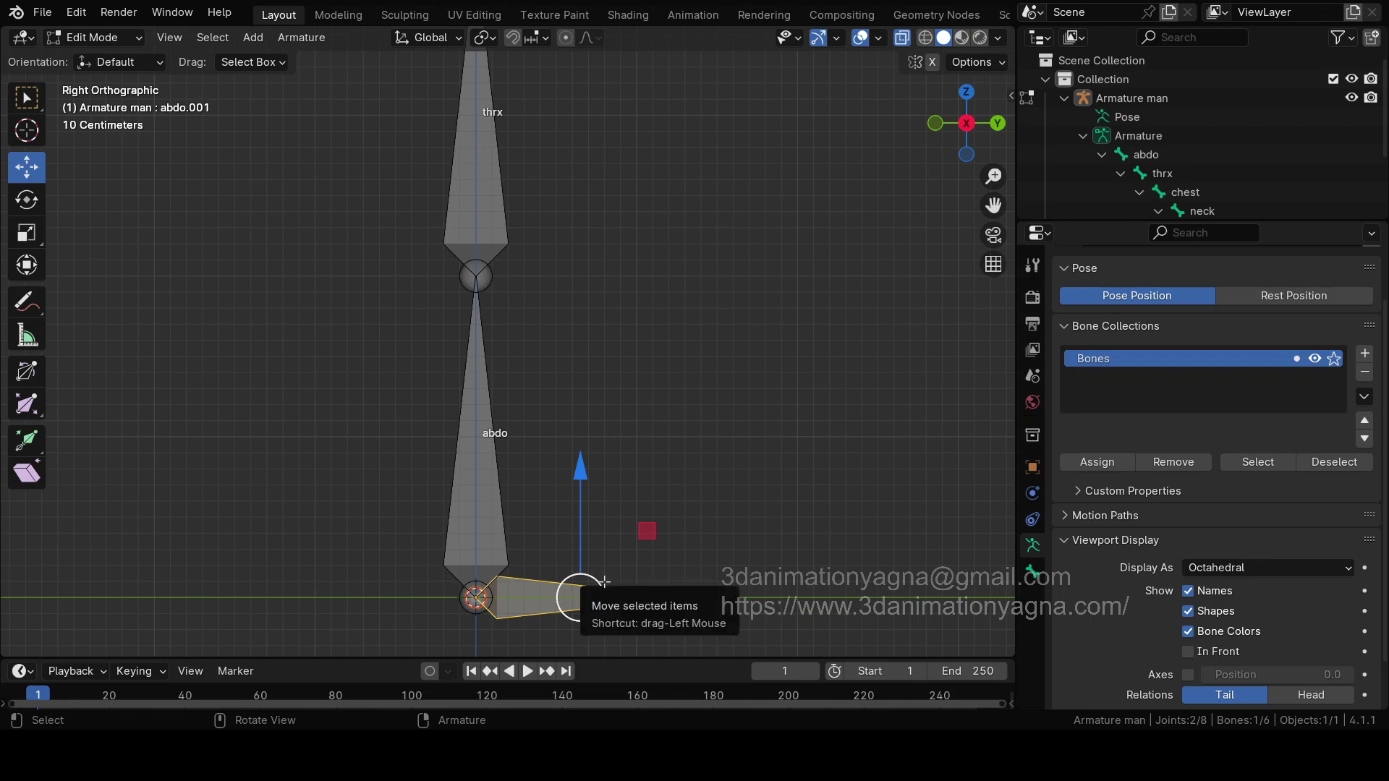
{"action": "key", "text": "F2"}
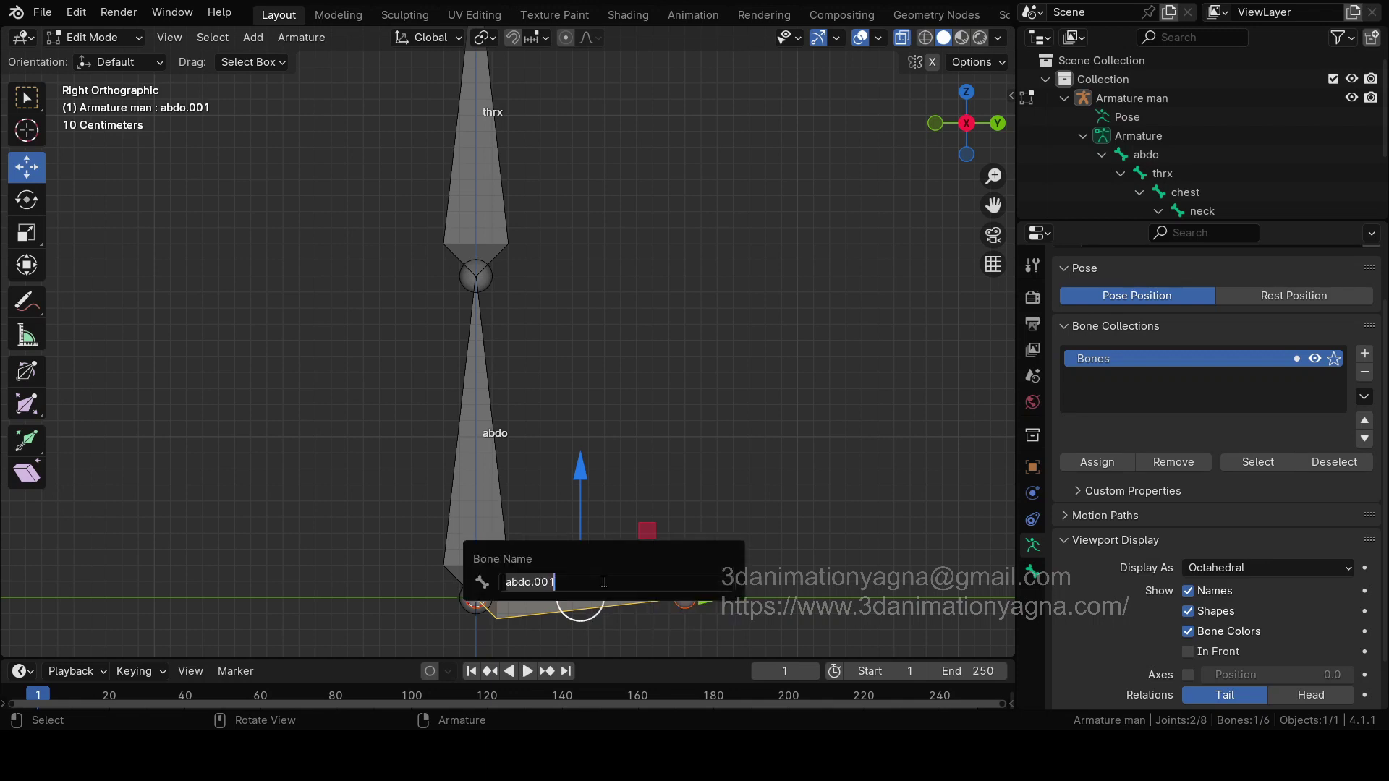
{"action": "type", "text": "ctl ab"}
{"action": "key", "text": "BackSpace"}
{"action": "type", "text": "do gl"}
{"action": "key", "text": "Return"}
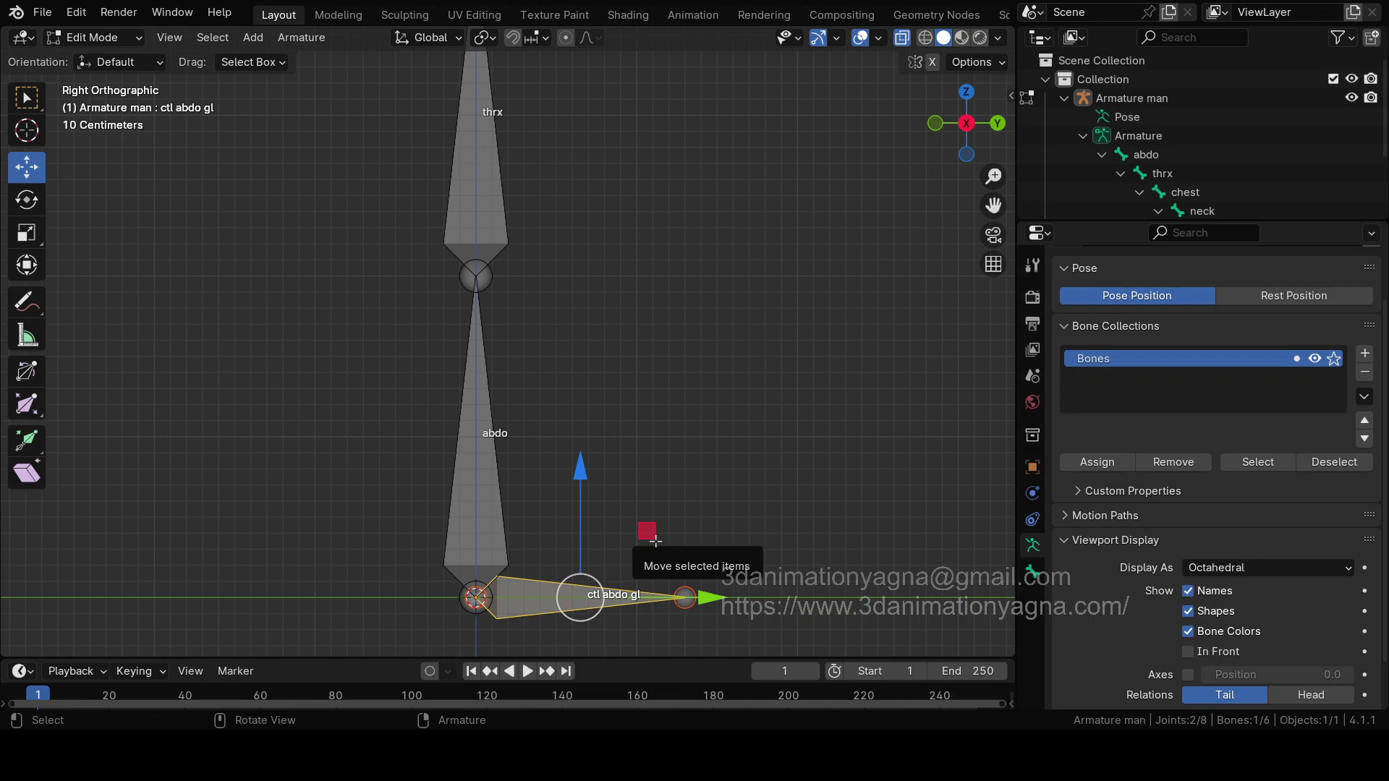
Step: Duplicate ctl abdo gl in place and set the copy's length to 0.65 m
{"action": "key", "text": "shift"}
{"action": "key", "text": "shift+d"}
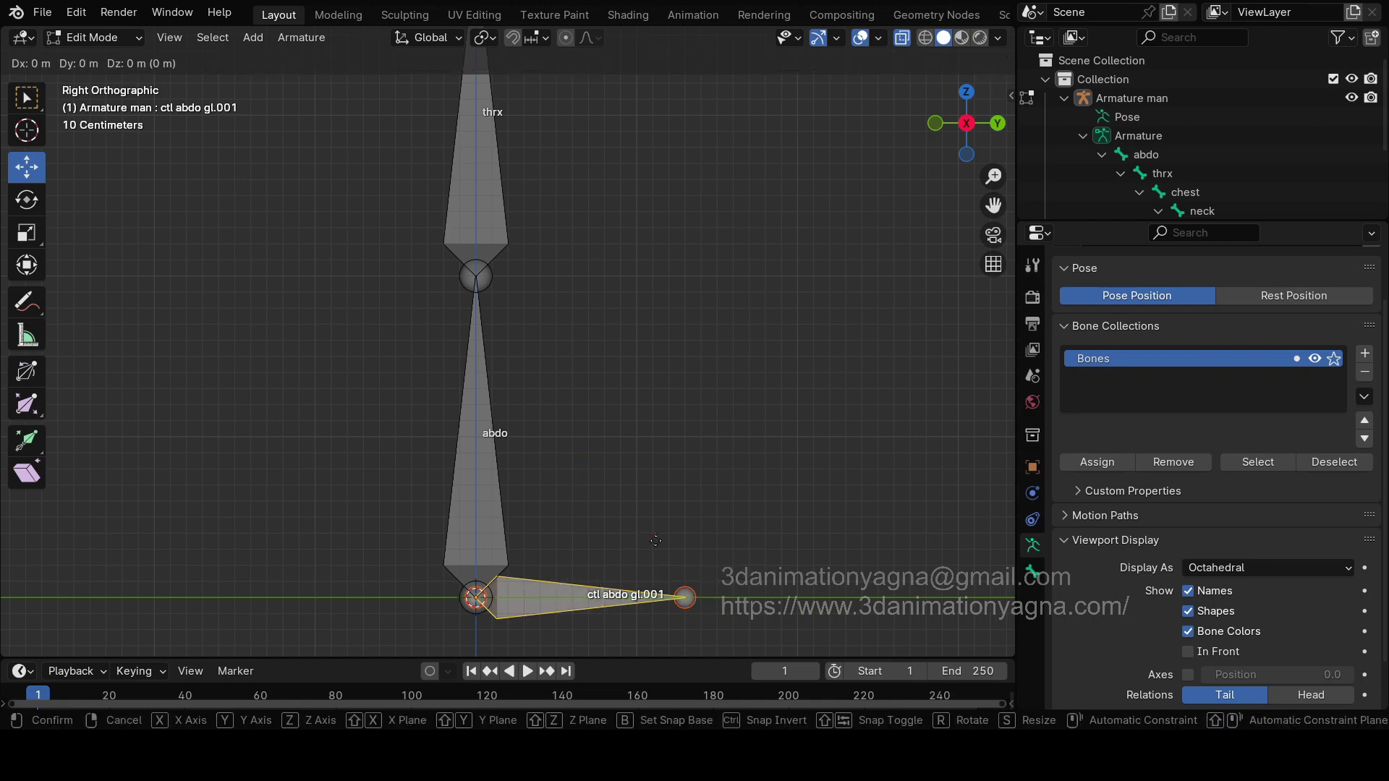
{"action": "right_click", "coordinate": [655, 540]}
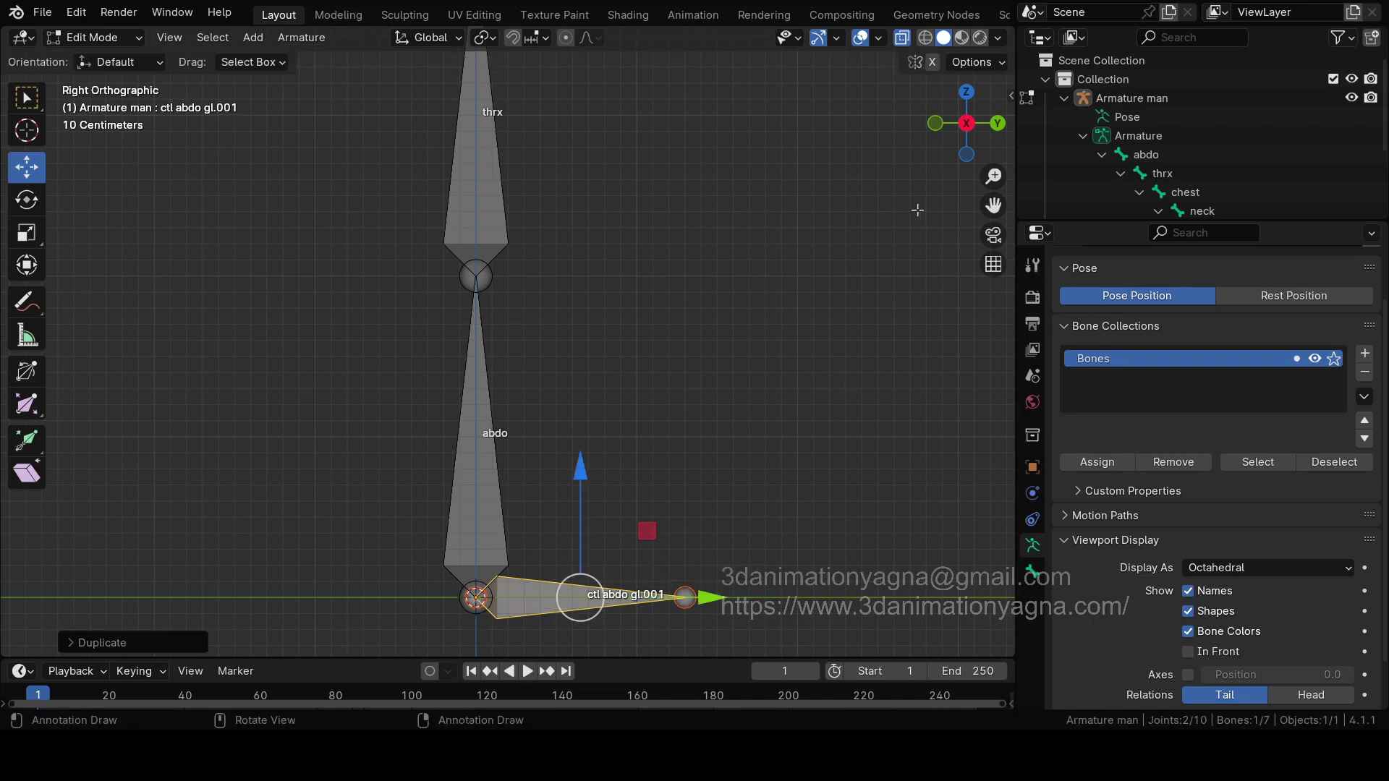
{"action": "key", "text": "n"}
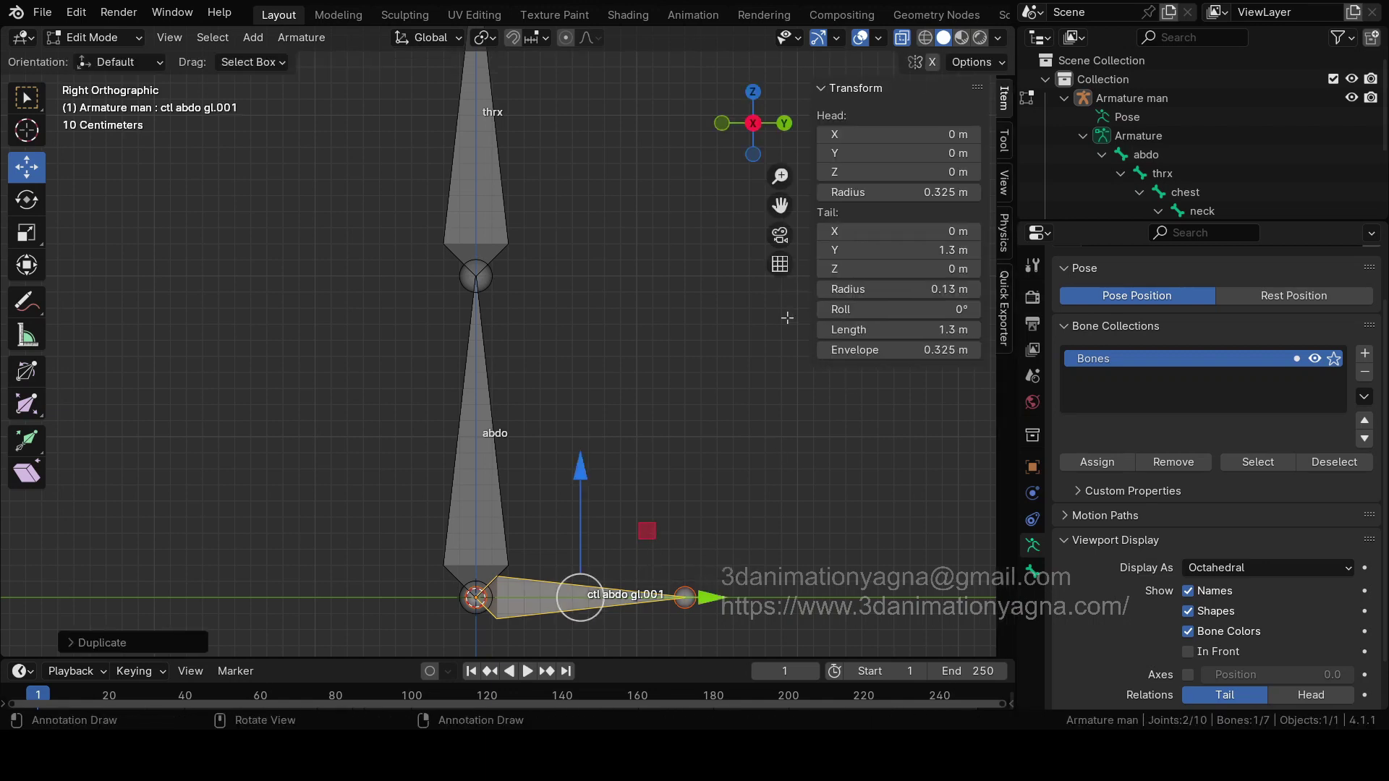
{"action": "left_click_drag", "start_coordinate": [880, 330], "coordinate": [839, 330]}
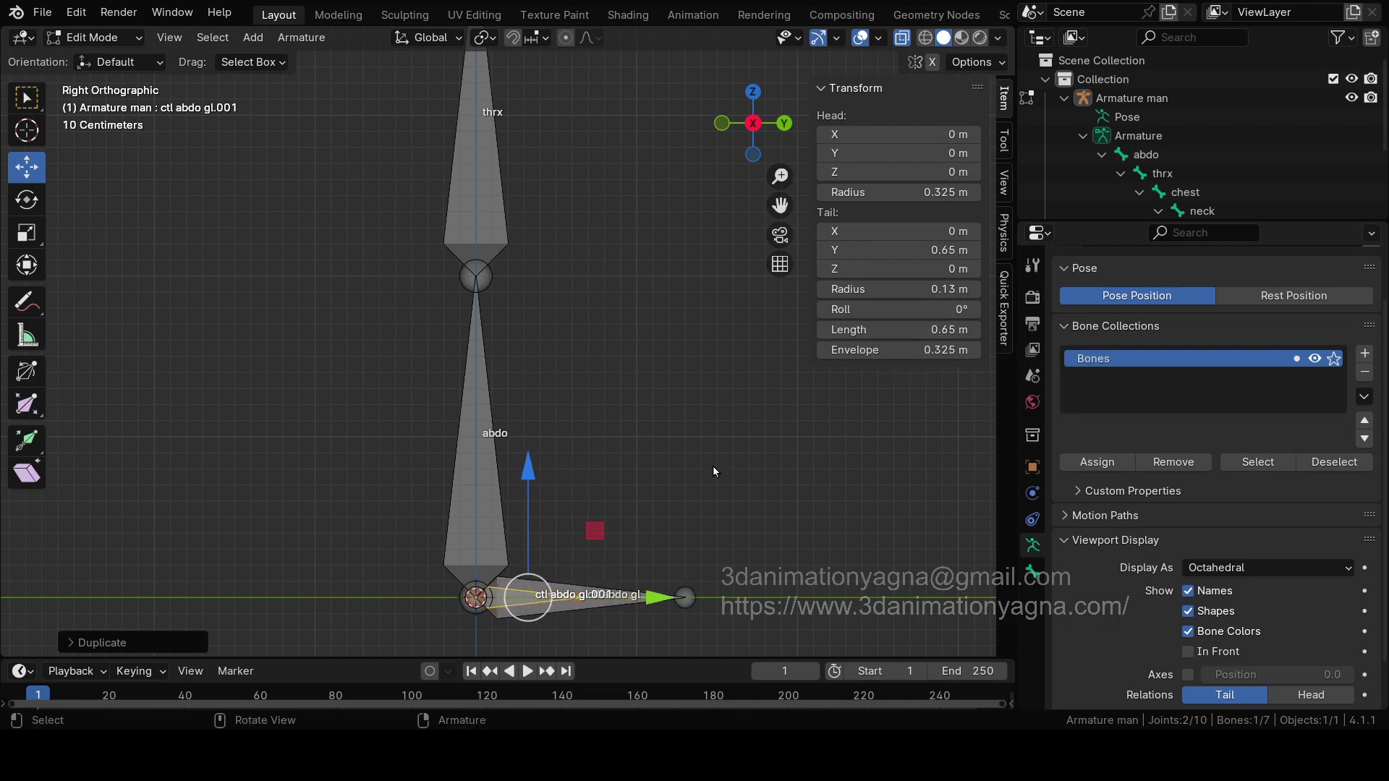
Step: Zoom and pan to frame the shortened copy and the abdo bone
{"action": "middle_click_drag", "start_coordinate": [713, 466], "coordinate": [666, 293], "text": "shift"}
{"action": "scroll", "coordinate": [615, 334], "scroll_direction": "up", "scroll_amount": 5}
{"action": "scroll", "coordinate": [580, 370], "scroll_direction": "down", "scroll_amount": 2, "text": "shift"}
{"action": "scroll", "coordinate": [546, 322], "scroll_direction": "up", "scroll_amount": 3}
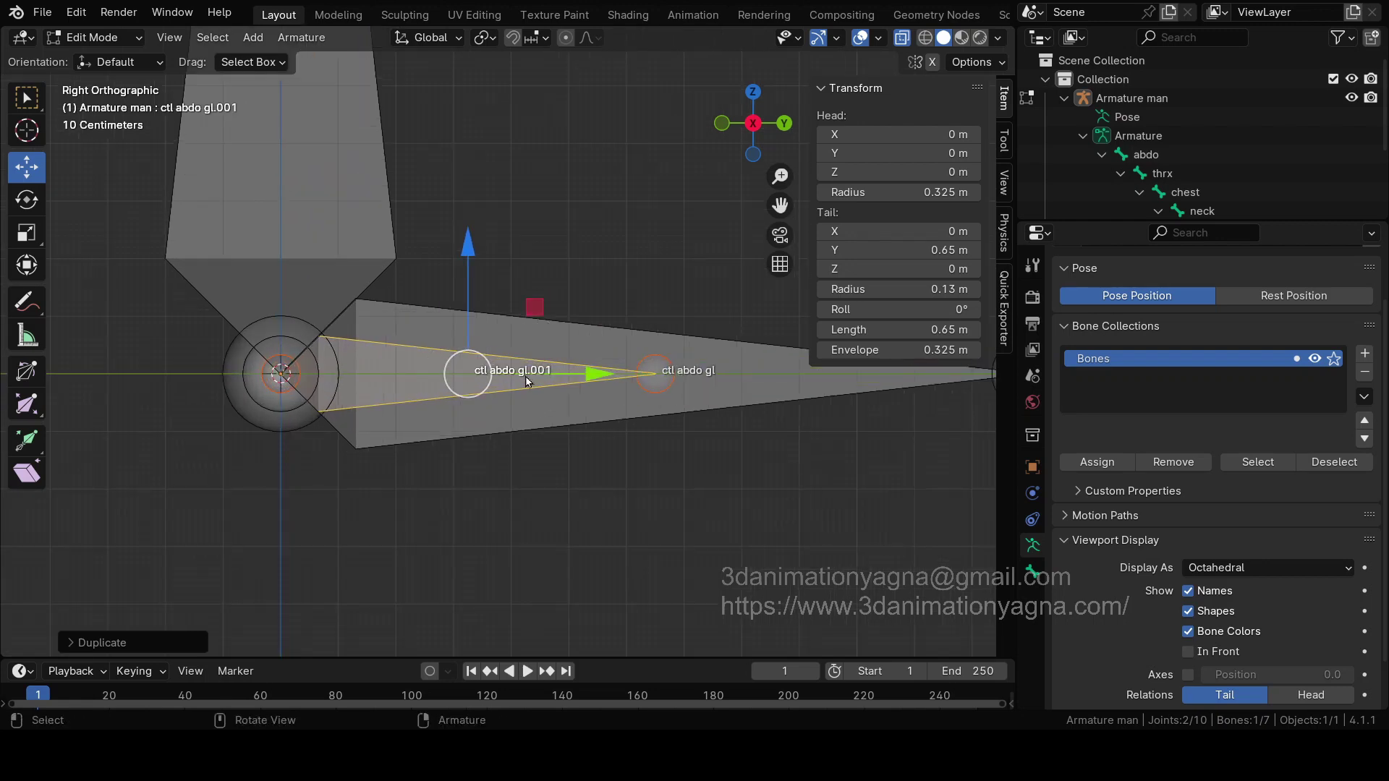
{"action": "scroll", "coordinate": [510, 380], "scroll_direction": "down", "scroll_amount": 2}
{"action": "scroll", "coordinate": [509, 379], "scroll_direction": "down", "scroll_amount": 3}
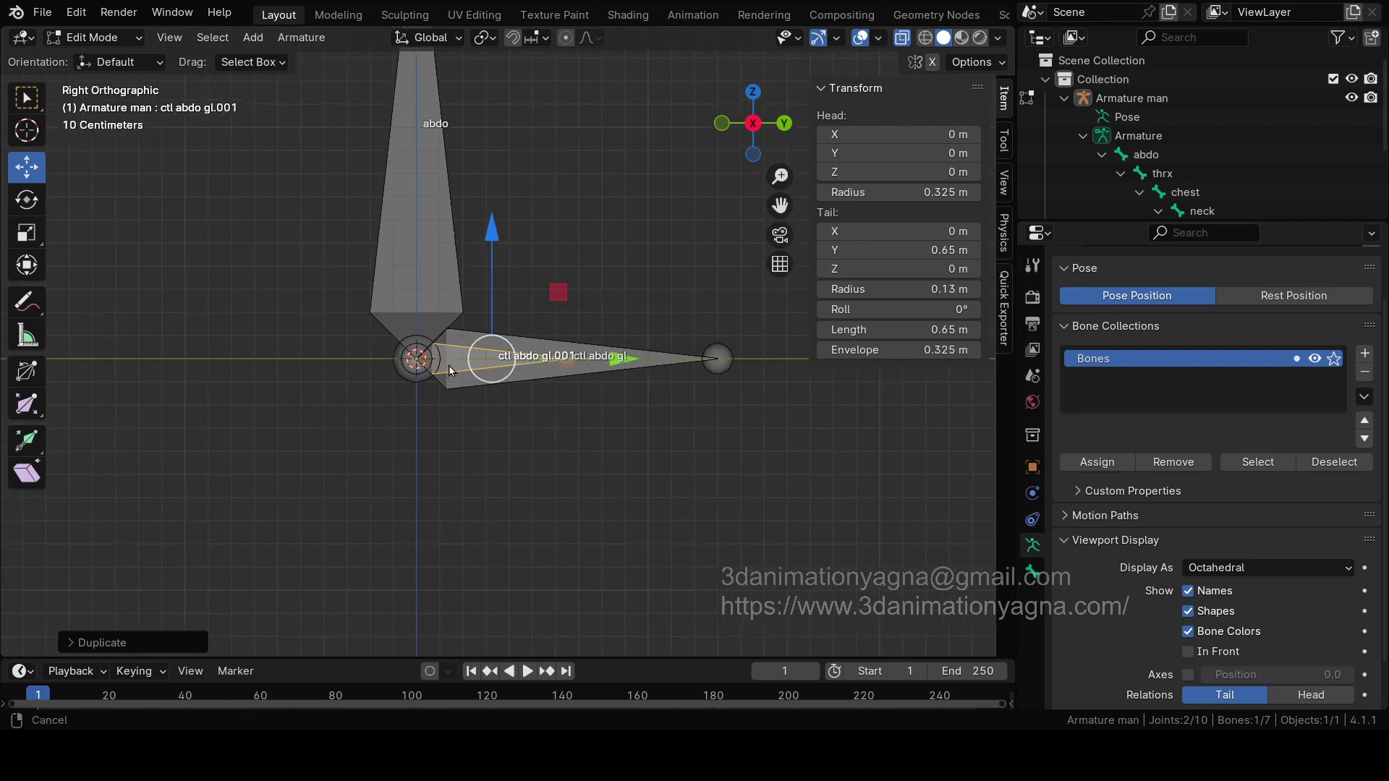
{"action": "middle_click_drag", "start_coordinate": [446, 259], "coordinate": [471, 405], "text": "shift"}
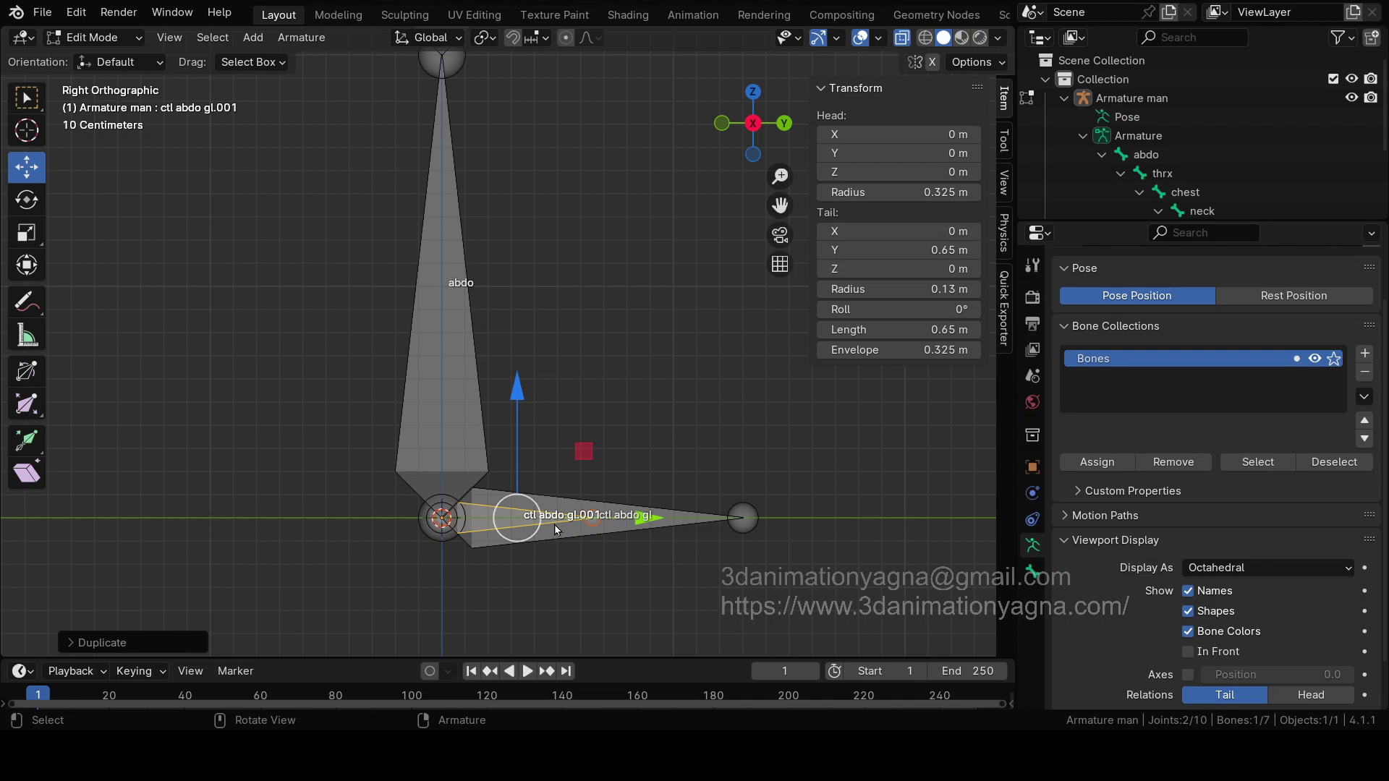
{"action": "middle_click_drag", "start_coordinate": [545, 535], "coordinate": [547, 556], "text": "shift"}
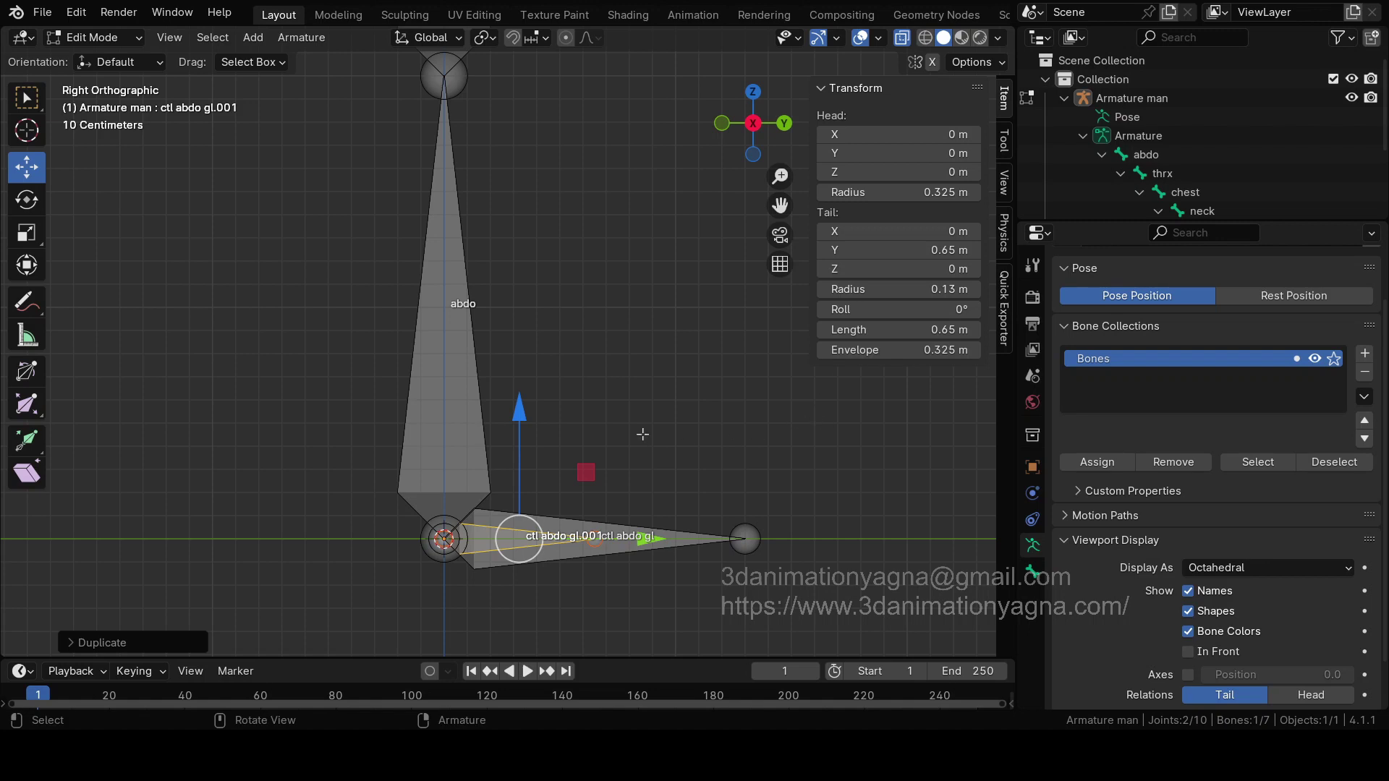
Step: Rename the copy from 'ctl abdo gl.001' to 'ctl abdo local'
{"action": "key", "text": "F2"}
{"action": "left_click_drag", "start_coordinate": [620, 433], "coordinate": [588, 433]}
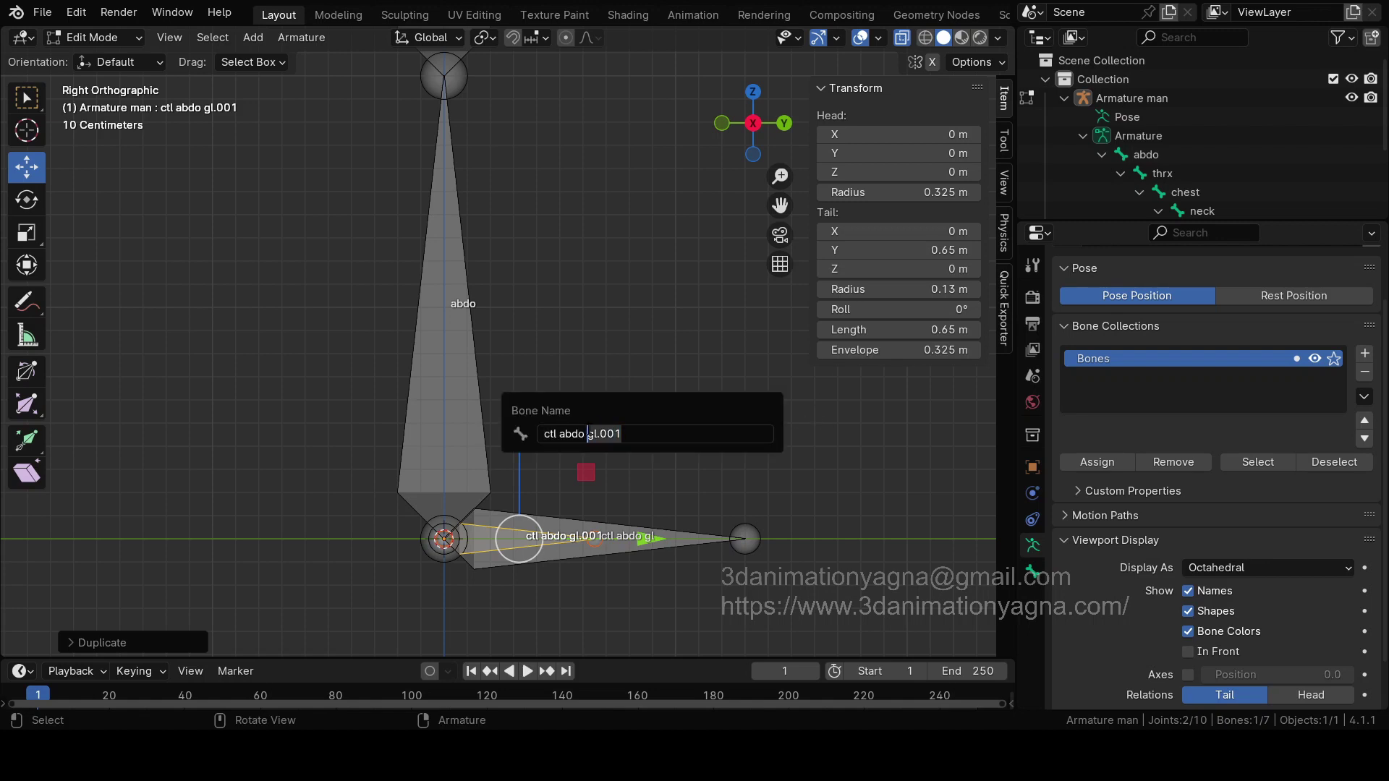
{"action": "type", "text": "_"}
{"action": "key", "text": "BackSpace"}
{"action": "key", "text": "BackSpace"}
{"action": "type", "text": "local"}
{"action": "key", "text": "Return"}
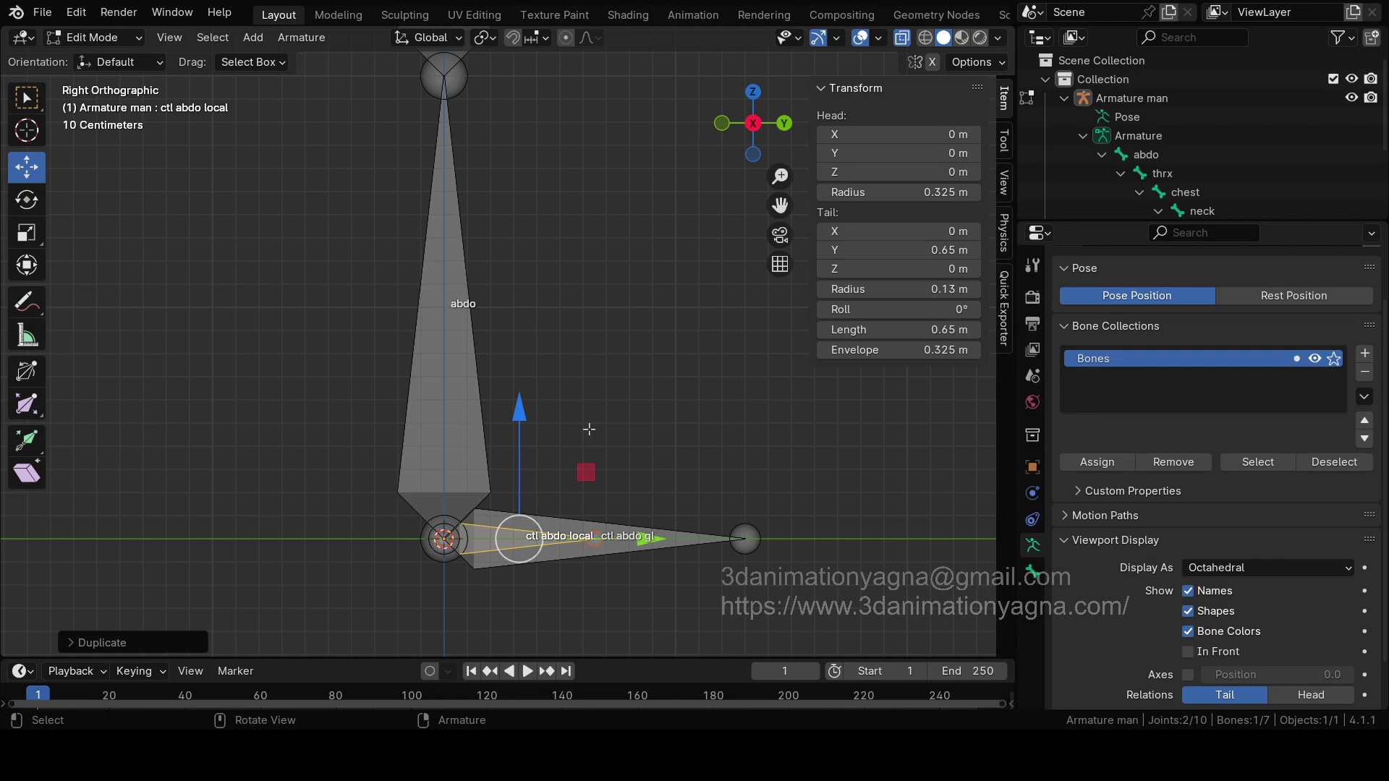
{"action": "scroll", "coordinate": [588, 428], "scroll_direction": "up", "scroll_amount": 4}
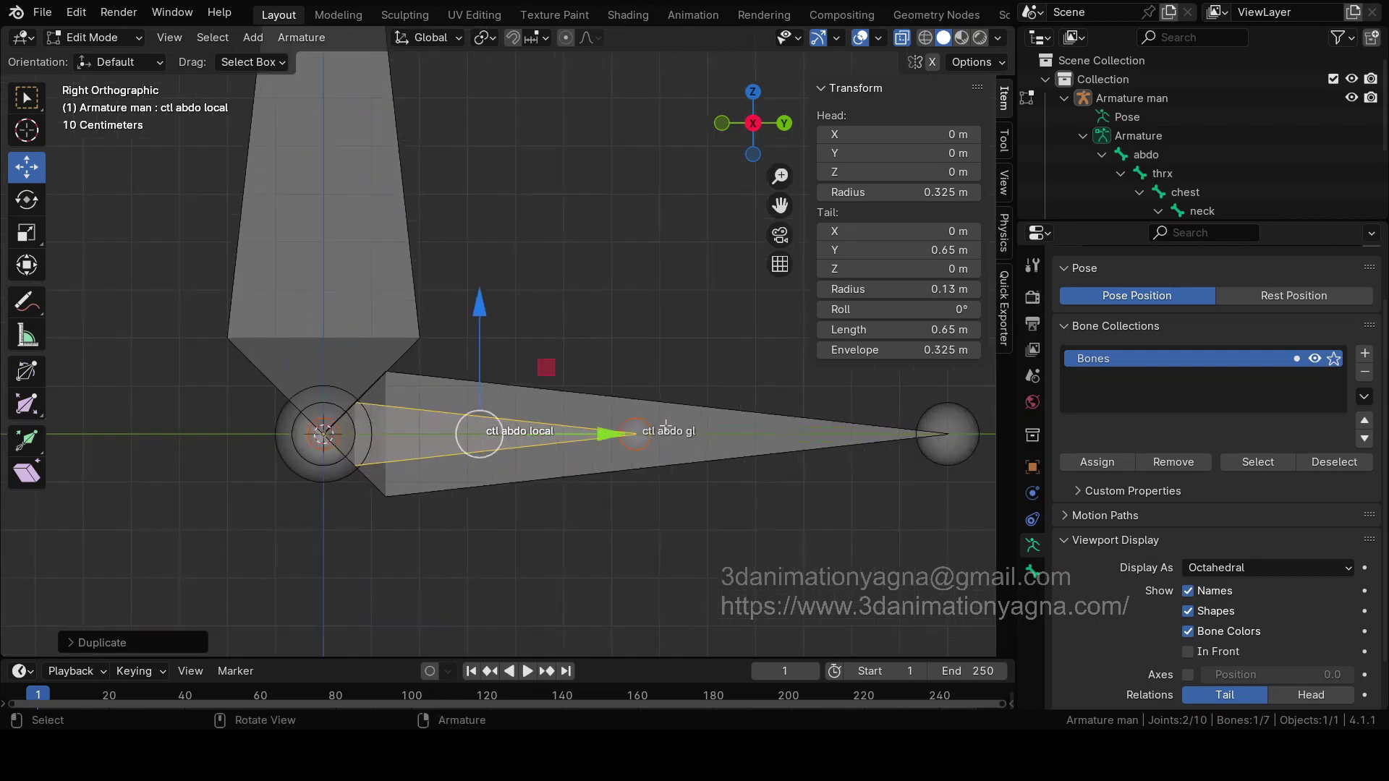
{"action": "scroll", "coordinate": [665, 426], "scroll_direction": "up", "scroll_amount": 2}
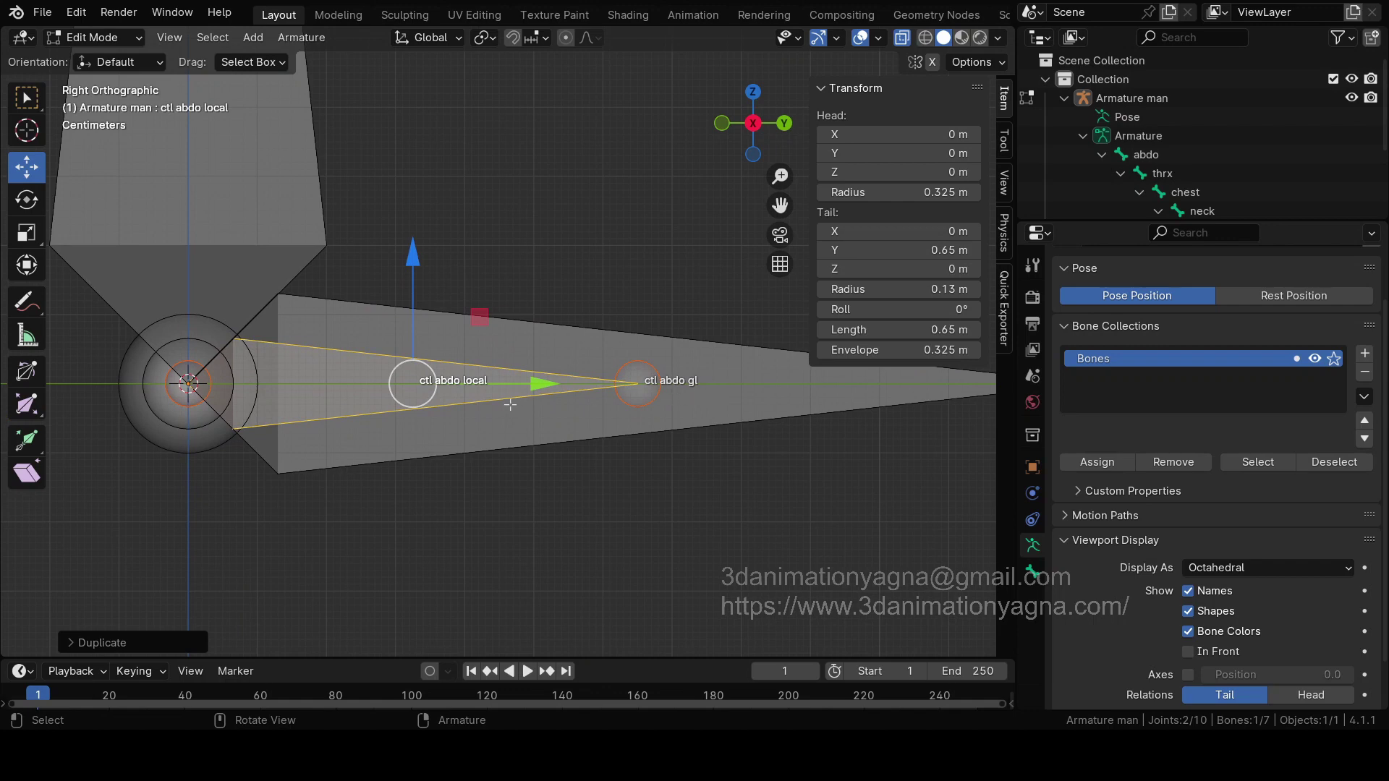
{"action": "scroll", "coordinate": [518, 395], "scroll_direction": "down", "scroll_amount": 4}
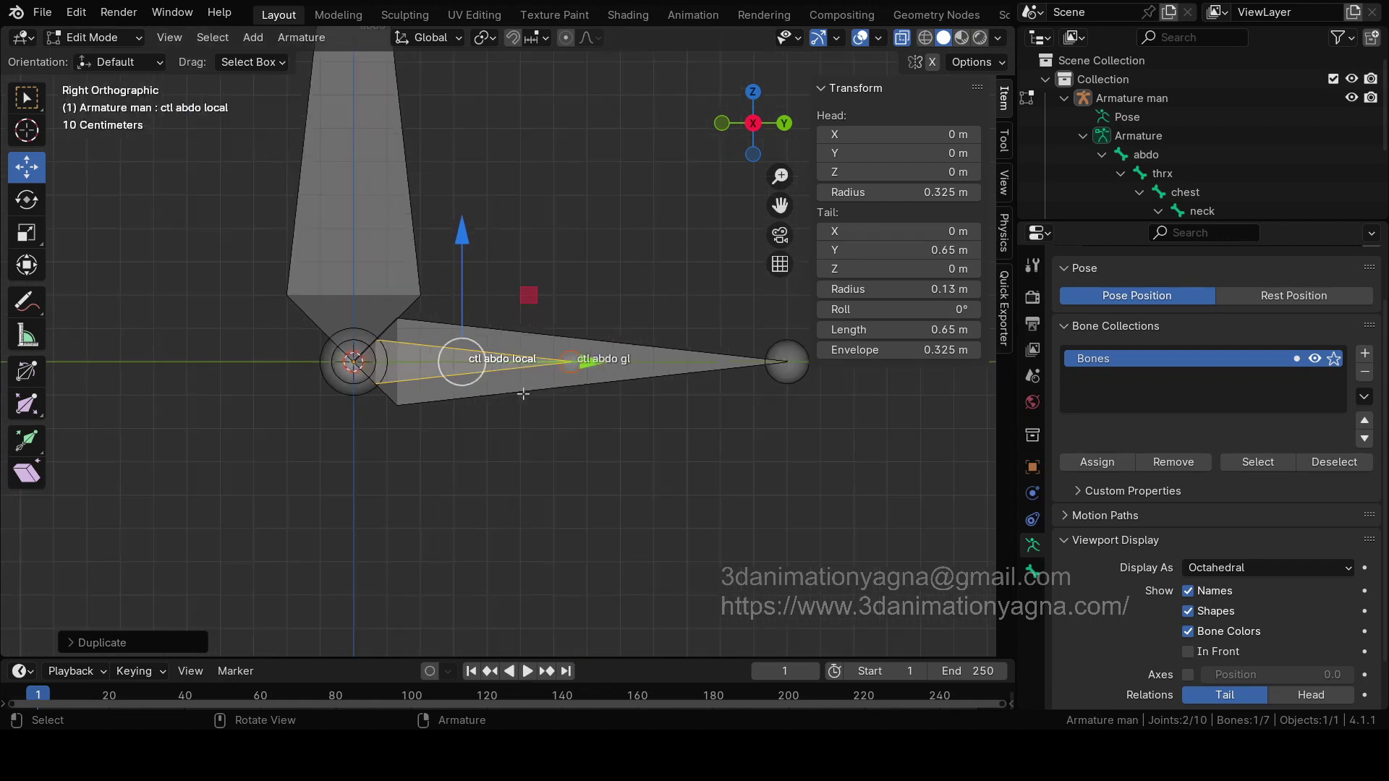
{"action": "scroll", "coordinate": [477, 518], "scroll_direction": "up", "scroll_amount": 1}
{"action": "left_click_drag", "start_coordinate": [478, 518], "coordinate": [575, 408]}
{"action": "key", "text": "ctrl+z"}
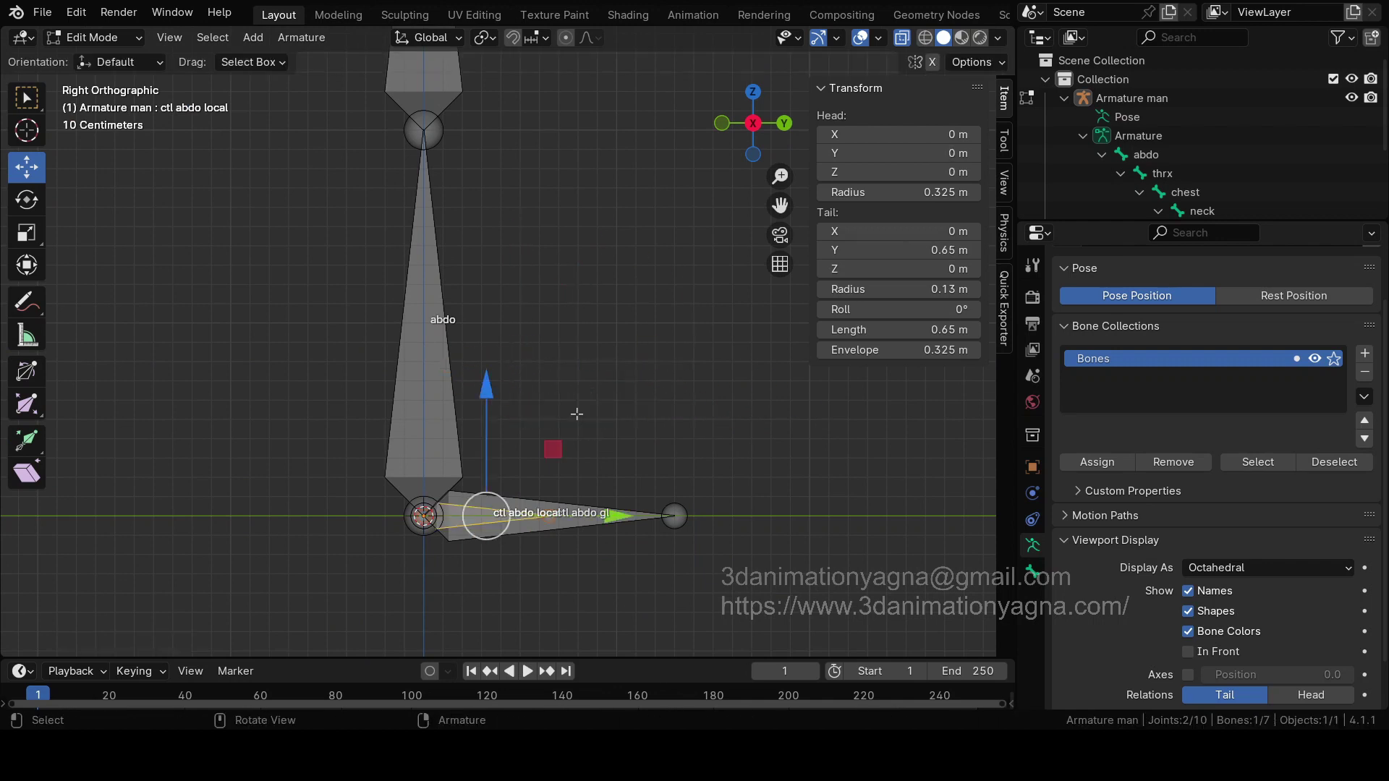
Step: Extrude a forward bone from the abdo–thrx joint and lengthen it to 1.3 m along Y
{"action": "scroll", "coordinate": [508, 378], "scroll_direction": "up", "scroll_amount": 5, "text": "shift"}
{"action": "left_click", "coordinate": [436, 309]}
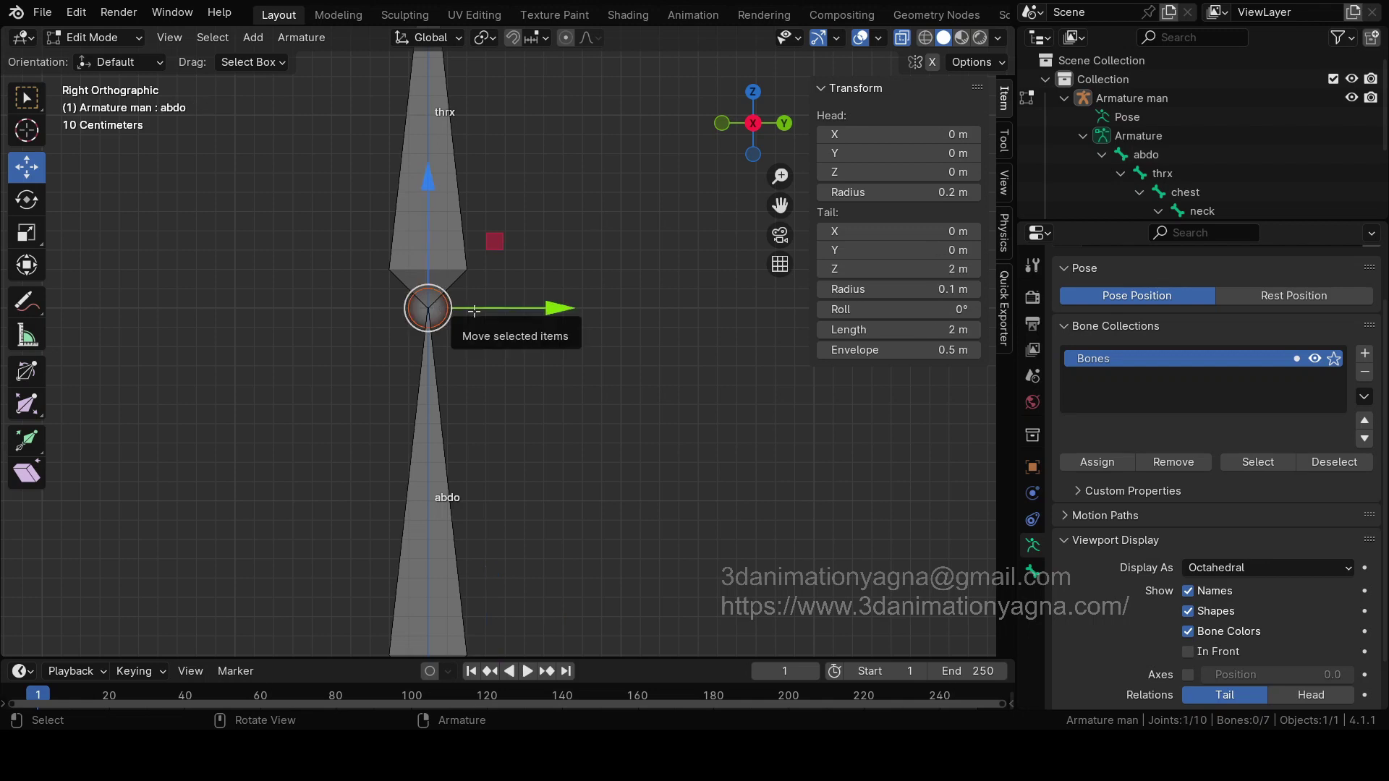
{"action": "key", "text": "e"}
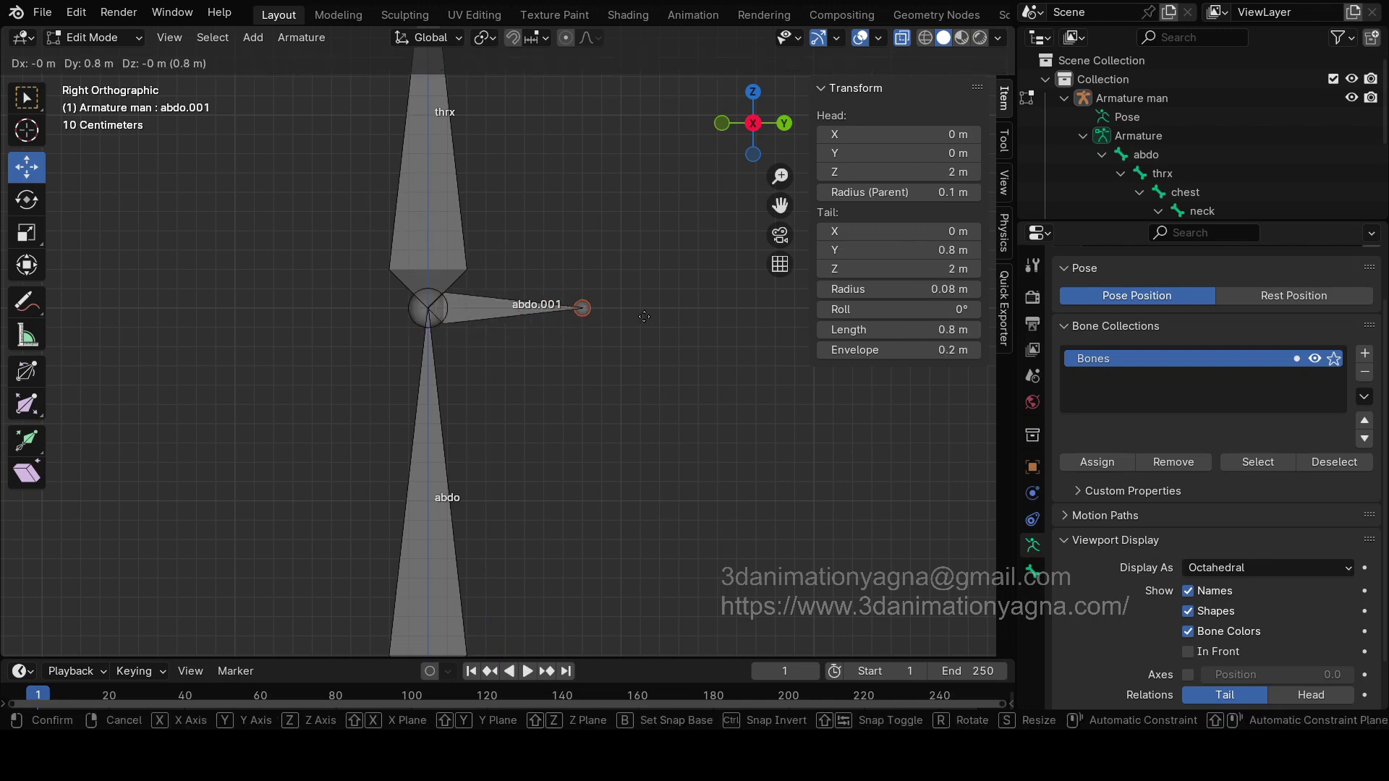
{"action": "left_click", "coordinate": [692, 311]}
{"action": "scroll", "coordinate": [623, 406], "scroll_direction": "down", "scroll_amount": 4}
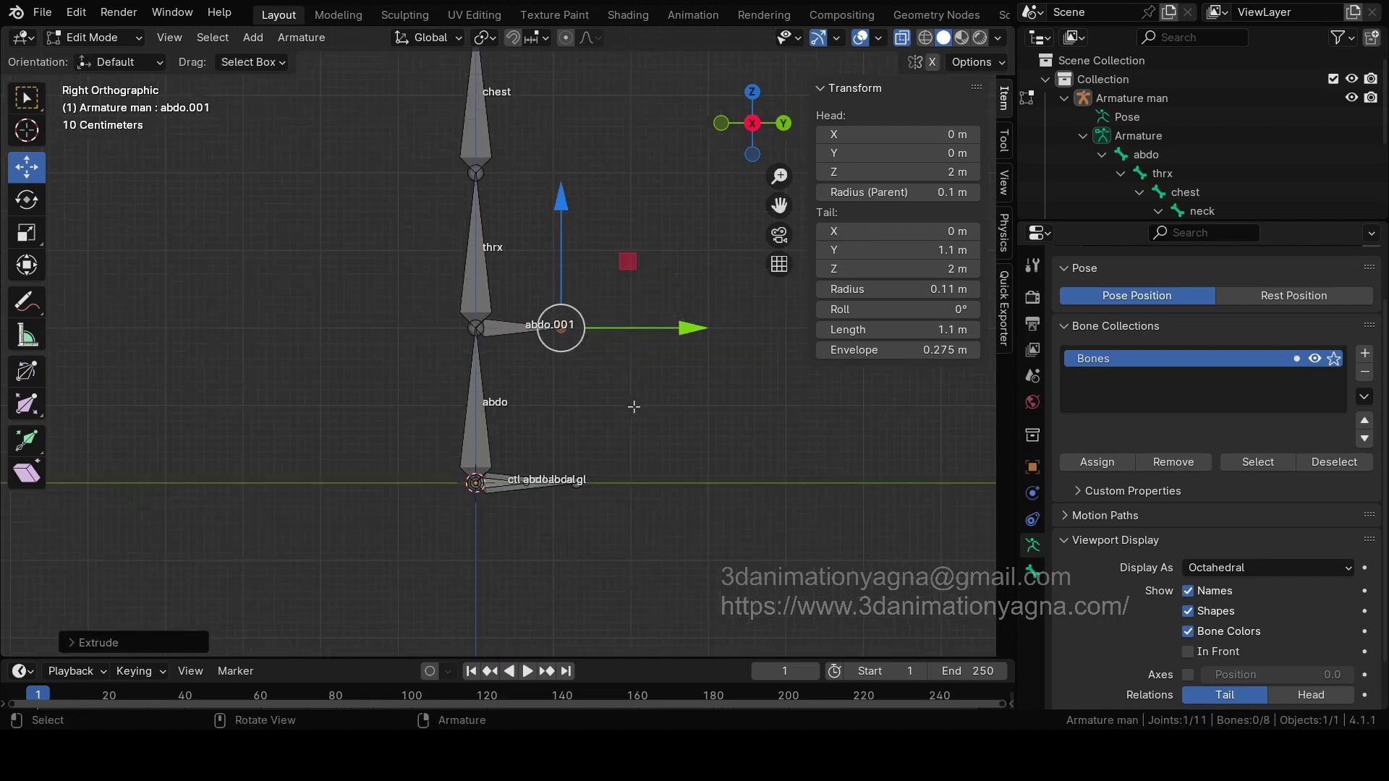
{"action": "scroll", "coordinate": [626, 406], "scroll_direction": "up", "scroll_amount": 3}
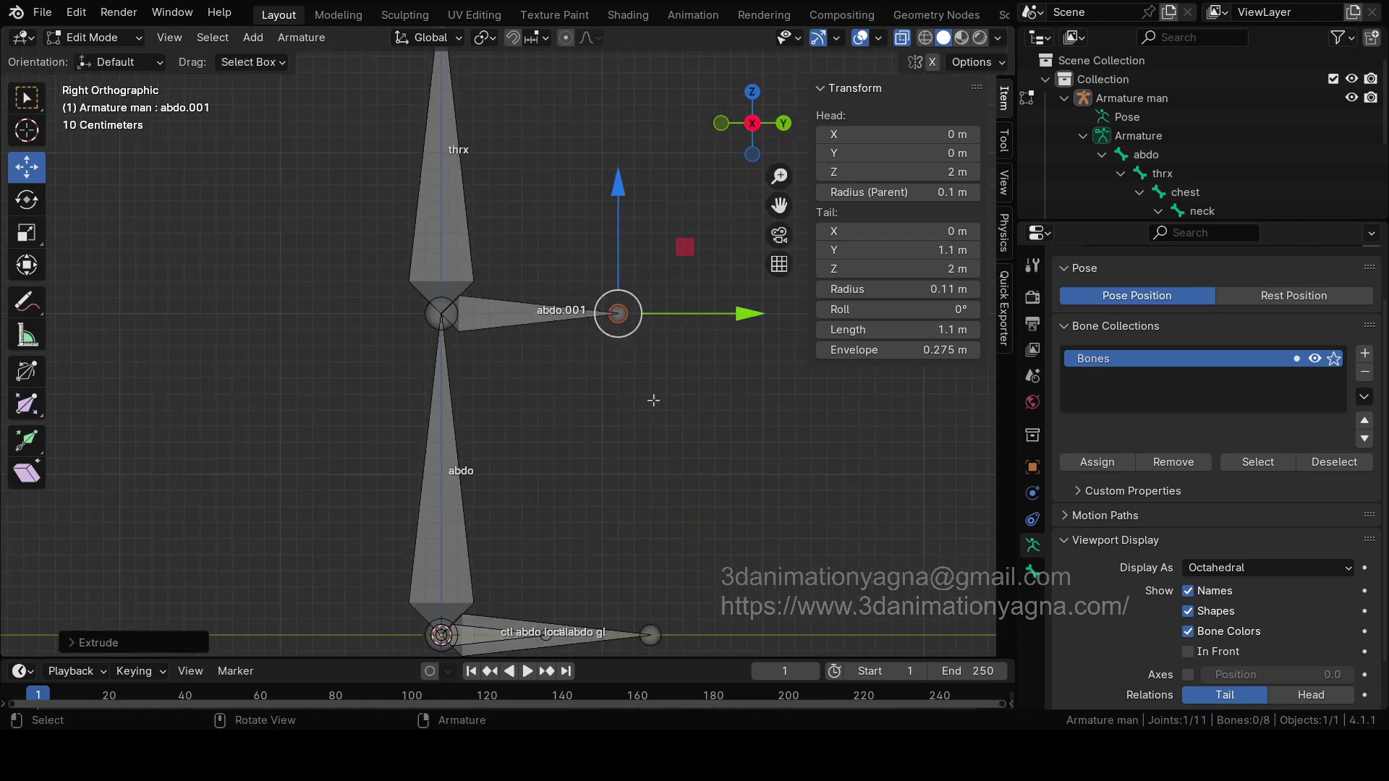
{"action": "left_click_drag", "start_coordinate": [696, 315], "coordinate": [729, 314]}
{"action": "scroll", "coordinate": [588, 361], "scroll_direction": "up", "scroll_amount": 2}
Step: Clear the new bone's parent, check it moves freely, and name it 'ctl thrx gl'
{"action": "left_click", "coordinate": [518, 298]}
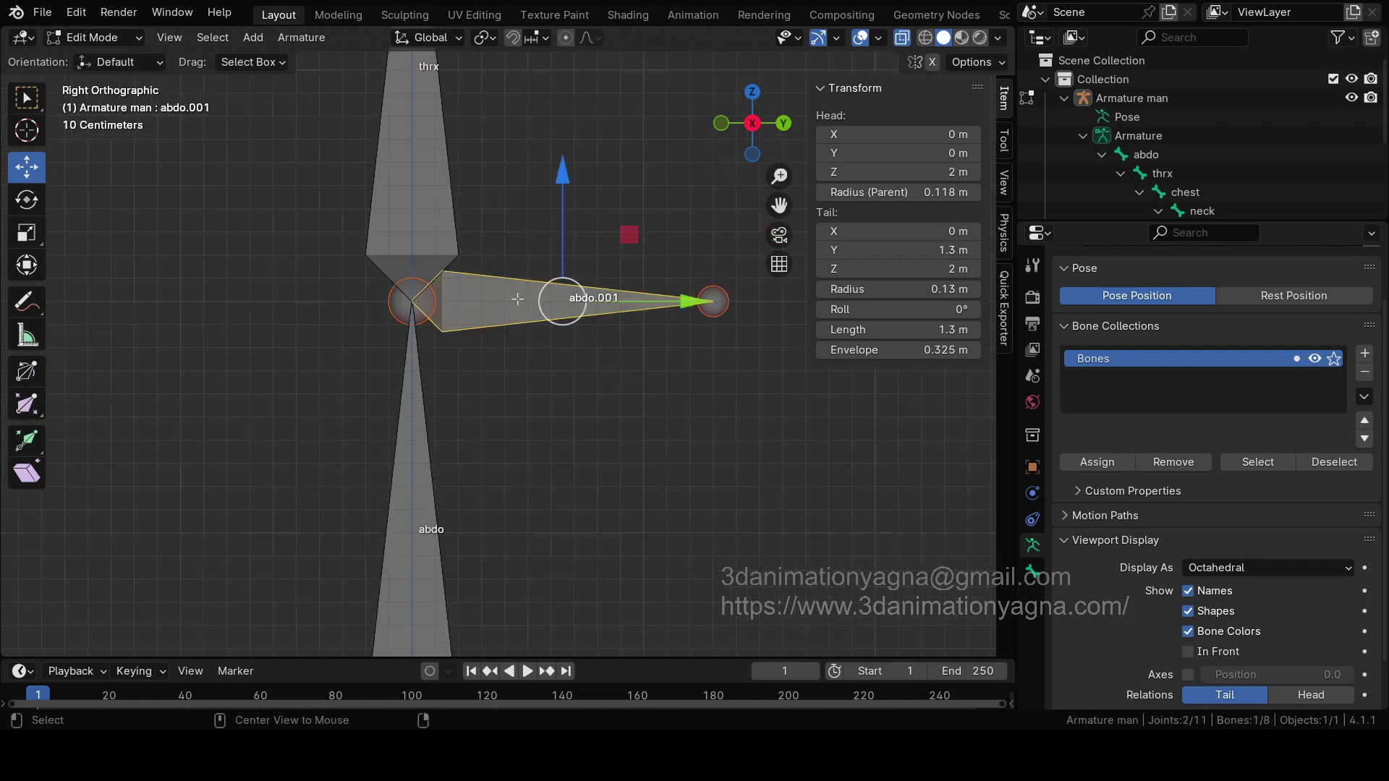
{"action": "key", "text": "alt+p"}
{"action": "left_click", "coordinate": [518, 299]}
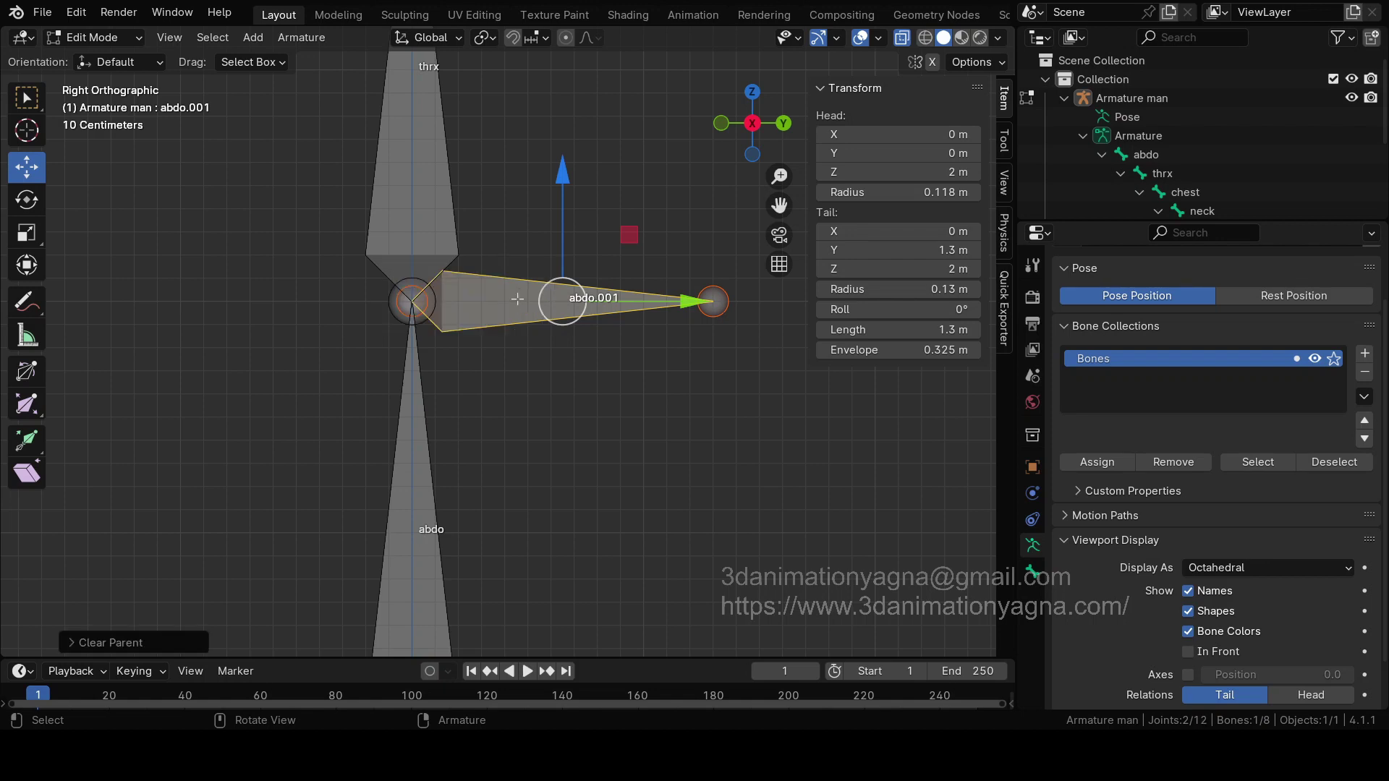
{"action": "key", "text": "g"}
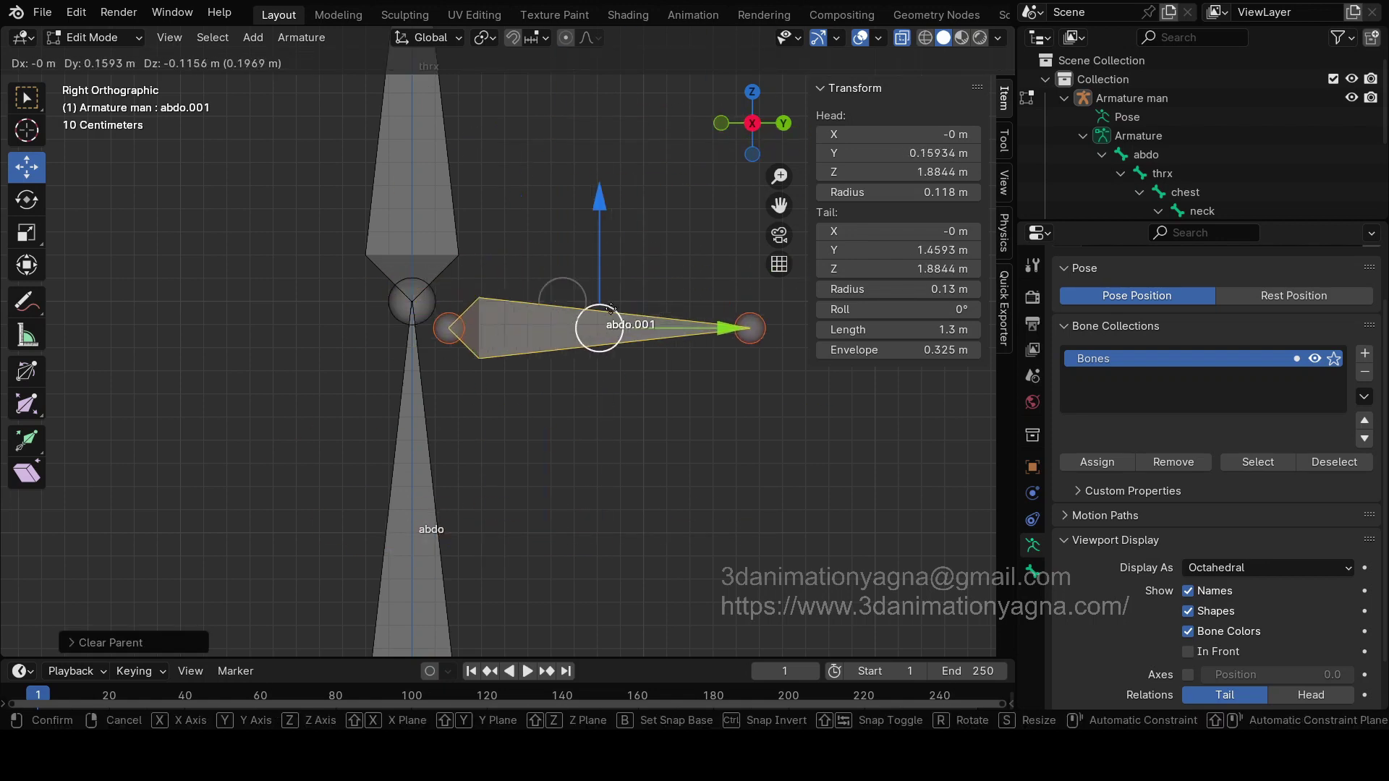
{"action": "key", "text": "Escape"}
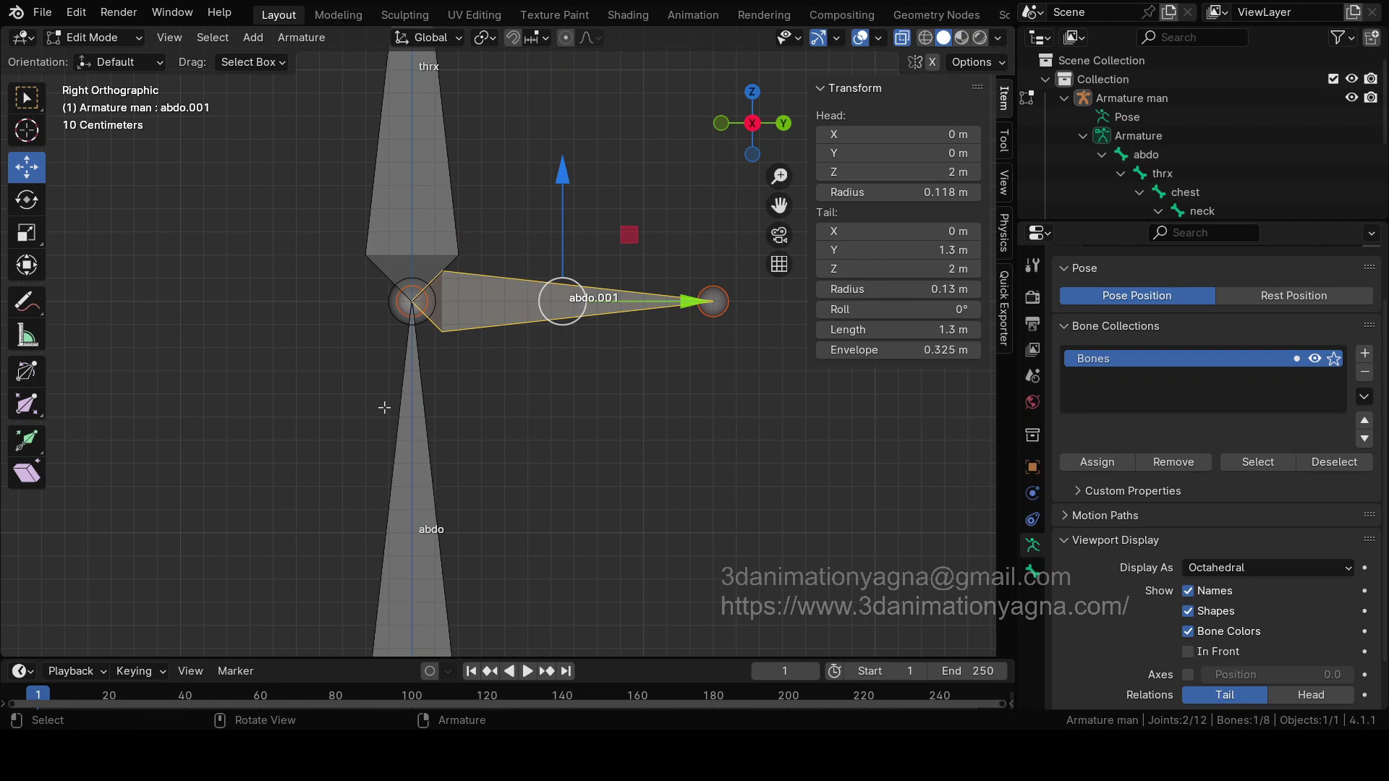
{"action": "key", "text": "F2"}
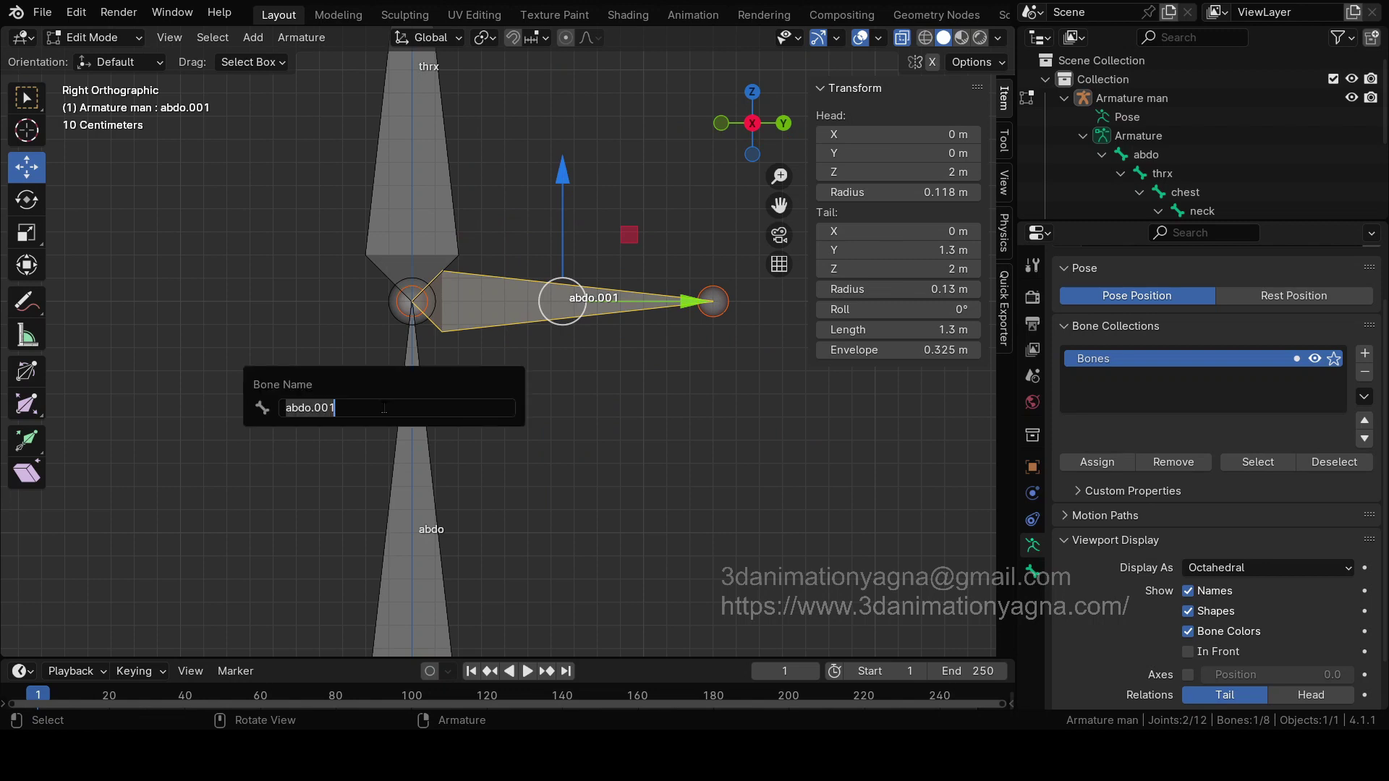
{"action": "type", "text": "ctl thrx gl"}
Step: Confirm the name, then duplicate ctl thrx gl in place and shorten the copy to 0.64 m
{"action": "key", "text": "Return"}
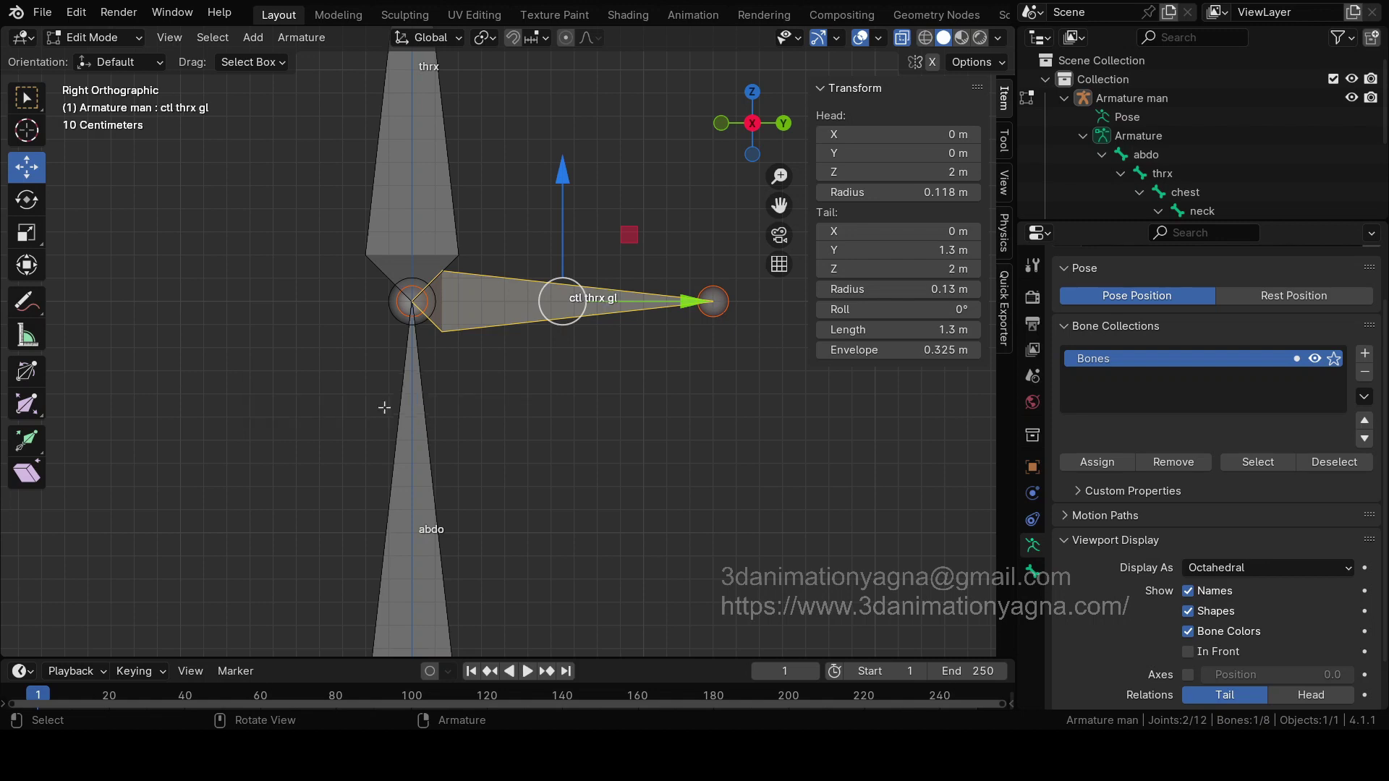
{"action": "key", "text": "shift+d"}
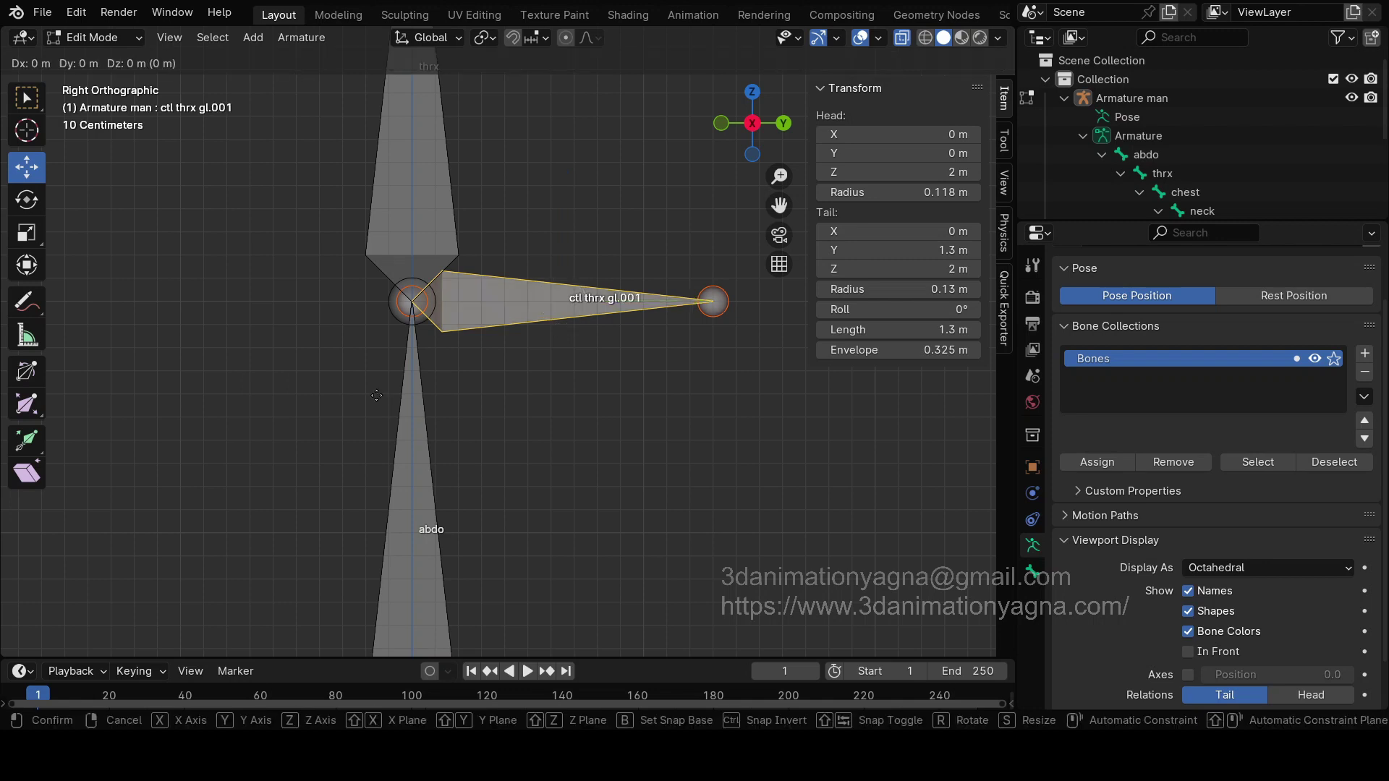
{"action": "right_click", "coordinate": [459, 320]}
{"action": "left_click_drag", "start_coordinate": [897, 329], "coordinate": [862, 329]}
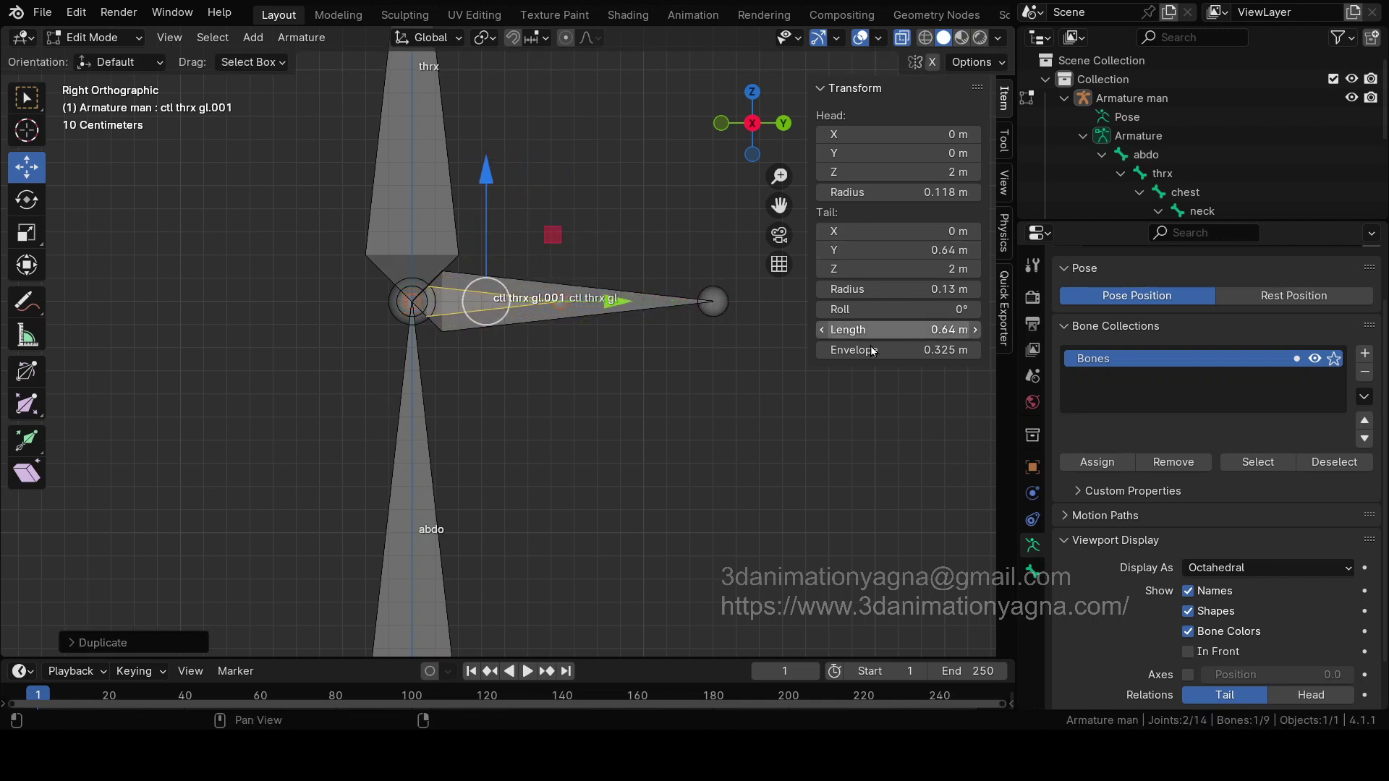
{"action": "key", "text": "alt+p"}
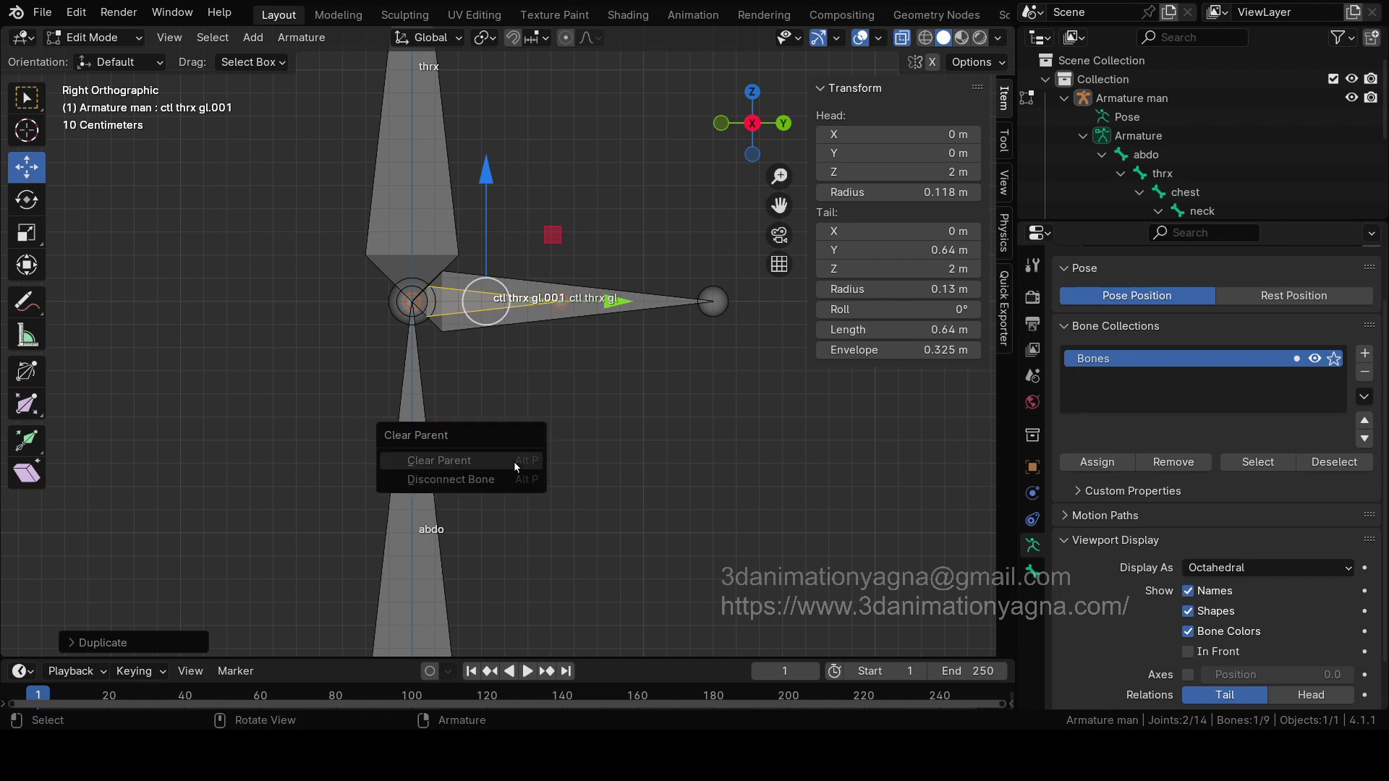
{"action": "key", "text": "g"}
{"action": "left_click", "coordinate": [599, 245]}
{"action": "key", "text": "ctrl+z"}
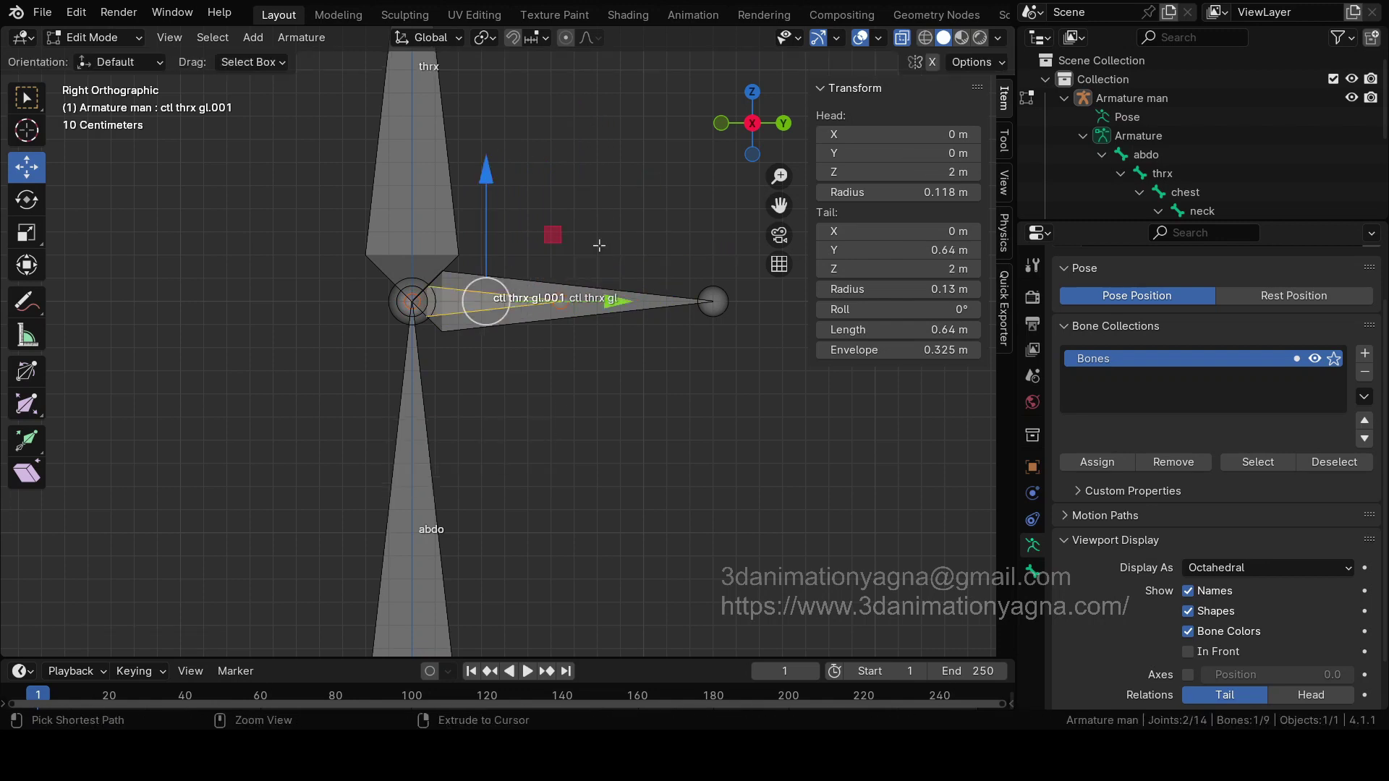
Step: Rename the copy to 'ctl thrx local' and frame the upper spine bones
{"action": "key", "text": "F2"}
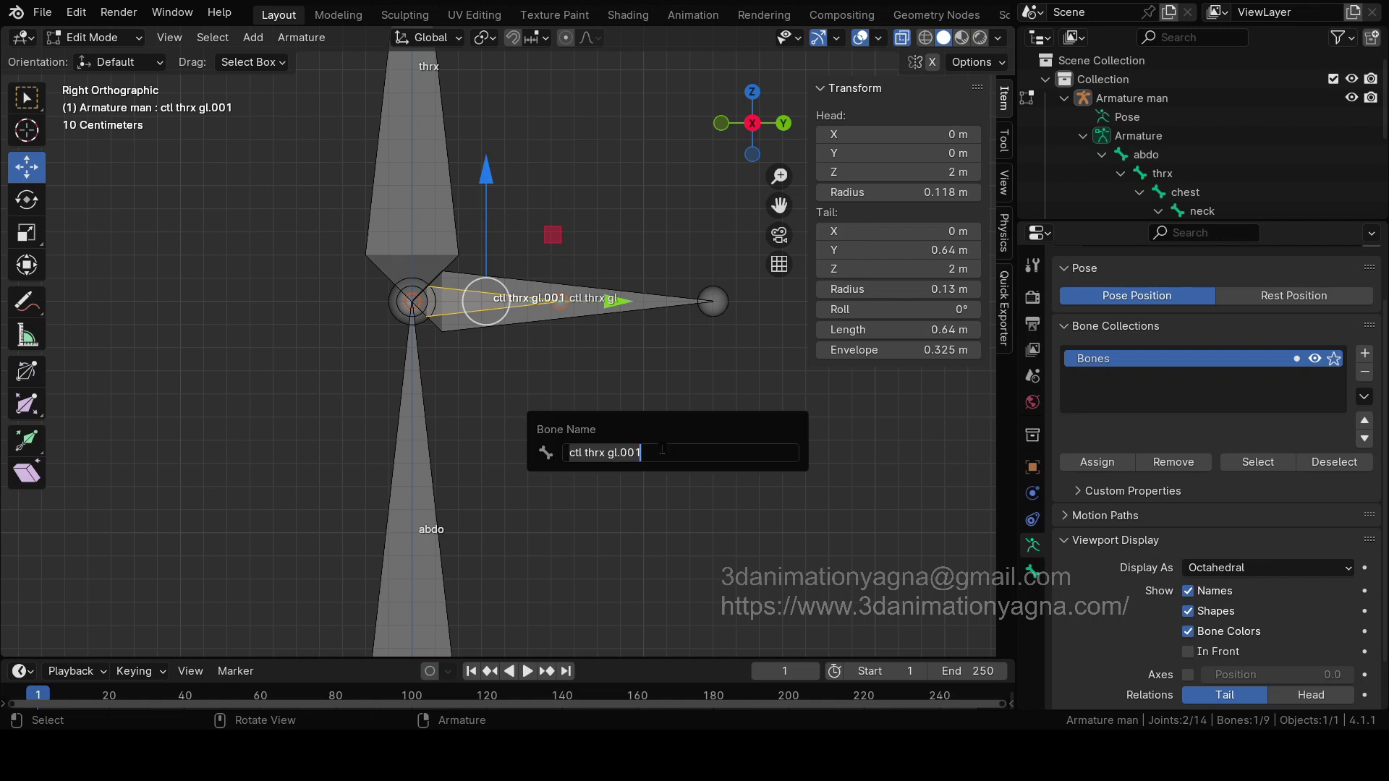
{"action": "left_click_drag", "start_coordinate": [661, 452], "coordinate": [607, 452]}
{"action": "type", "text": "local"}
{"action": "key", "text": "Return"}
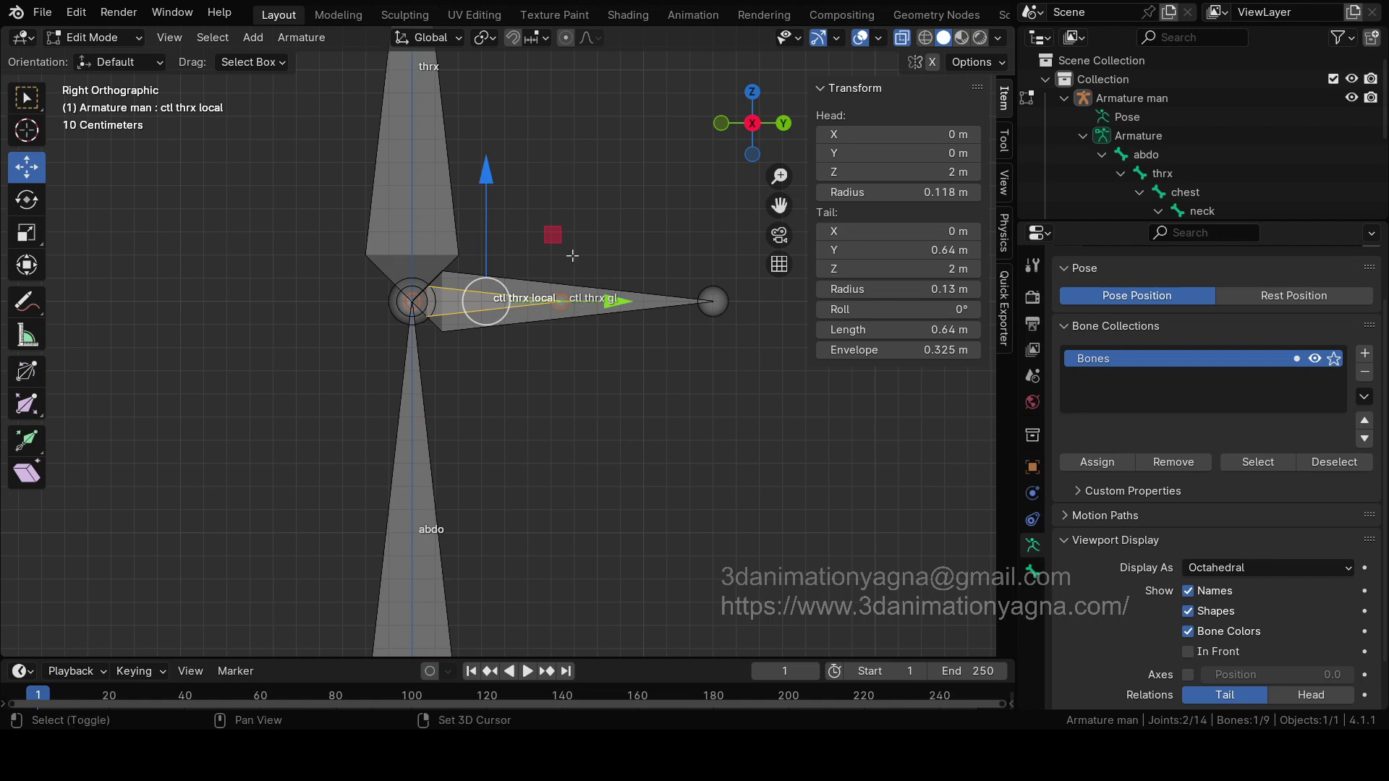
{"action": "middle_click_drag", "start_coordinate": [608, 445], "coordinate": [549, 514], "text": "shift"}
{"action": "middle_click_drag", "start_coordinate": [502, 289], "coordinate": [504, 394], "text": "shift"}
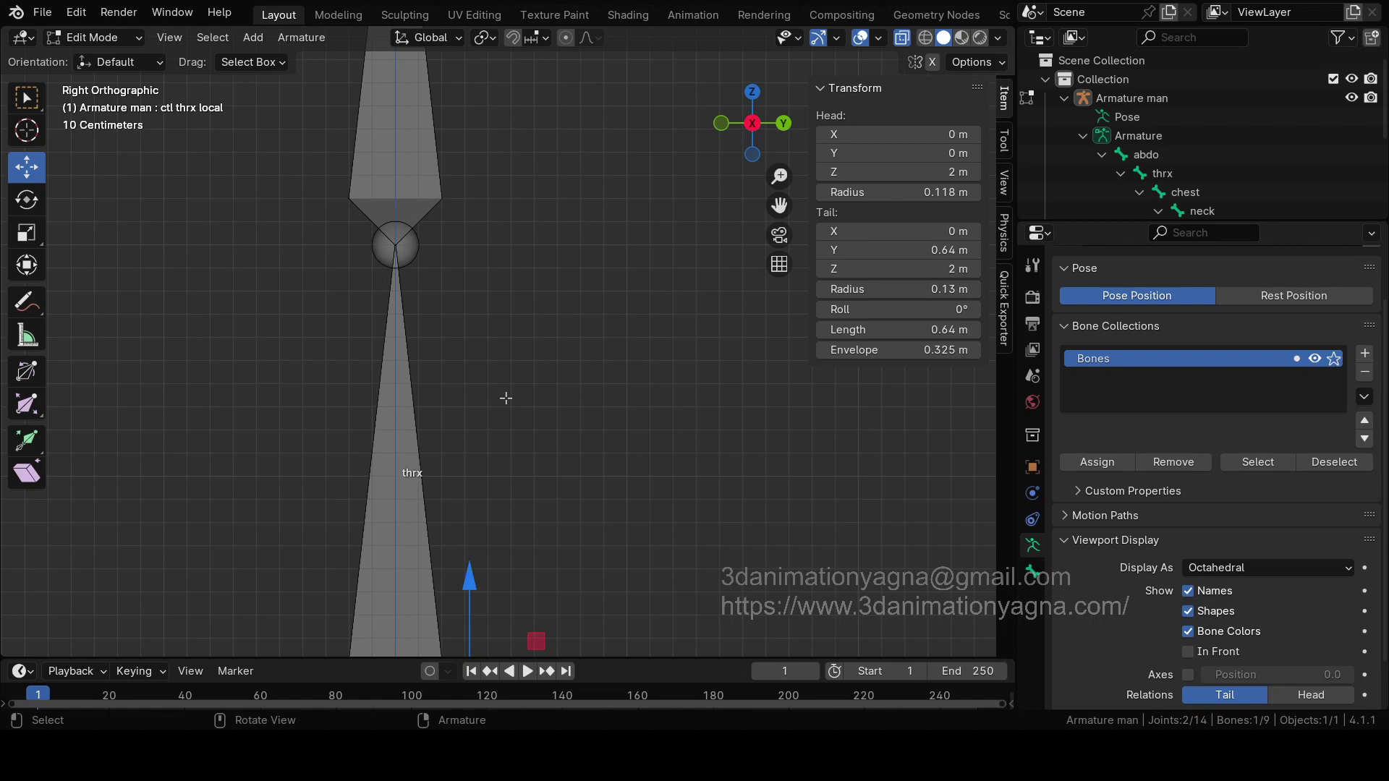
Step: Extrude a 1.3 m bone forward along Y from the thrx–chest joint
{"action": "scroll", "coordinate": [506, 397], "scroll_direction": "down", "scroll_amount": 3}
{"action": "middle_click_drag", "start_coordinate": [499, 391], "coordinate": [492, 379], "text": "shift"}
{"action": "scroll", "coordinate": [492, 379], "scroll_direction": "up", "scroll_amount": 2}
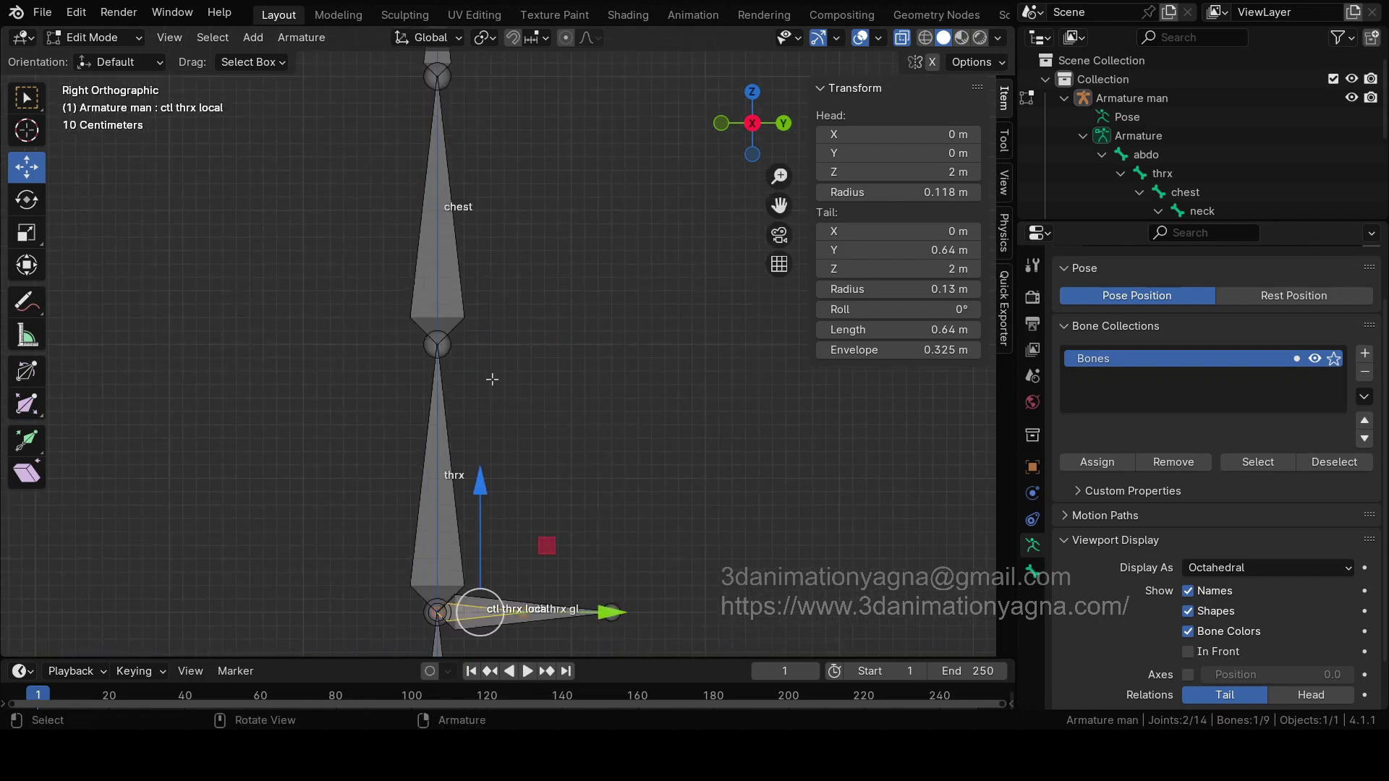
{"action": "scroll", "coordinate": [492, 379], "scroll_direction": "up", "scroll_amount": 3}
{"action": "left_click", "coordinate": [400, 348]}
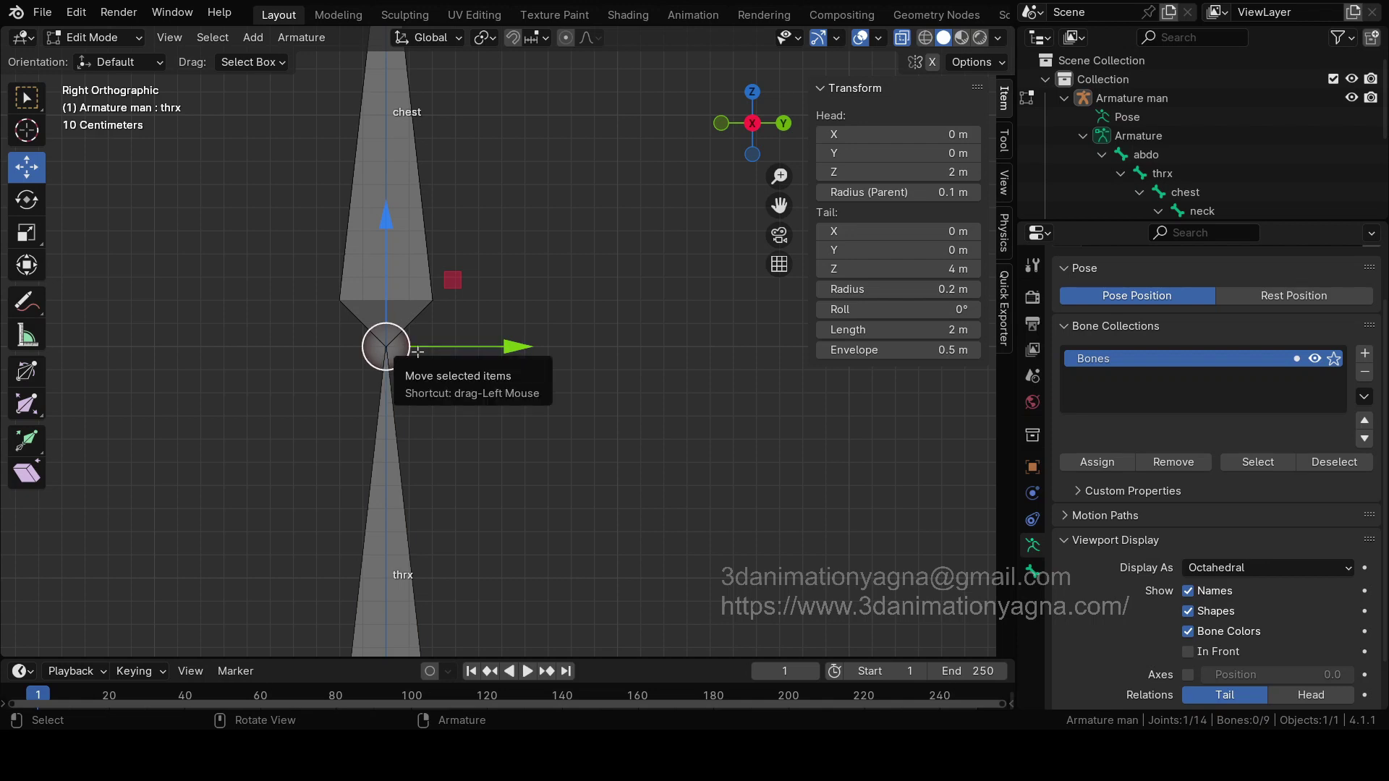
{"action": "key", "text": "e"}
{"action": "right_click", "coordinate": [417, 352]}
{"action": "key", "text": "g"}
{"action": "key", "text": "y"}
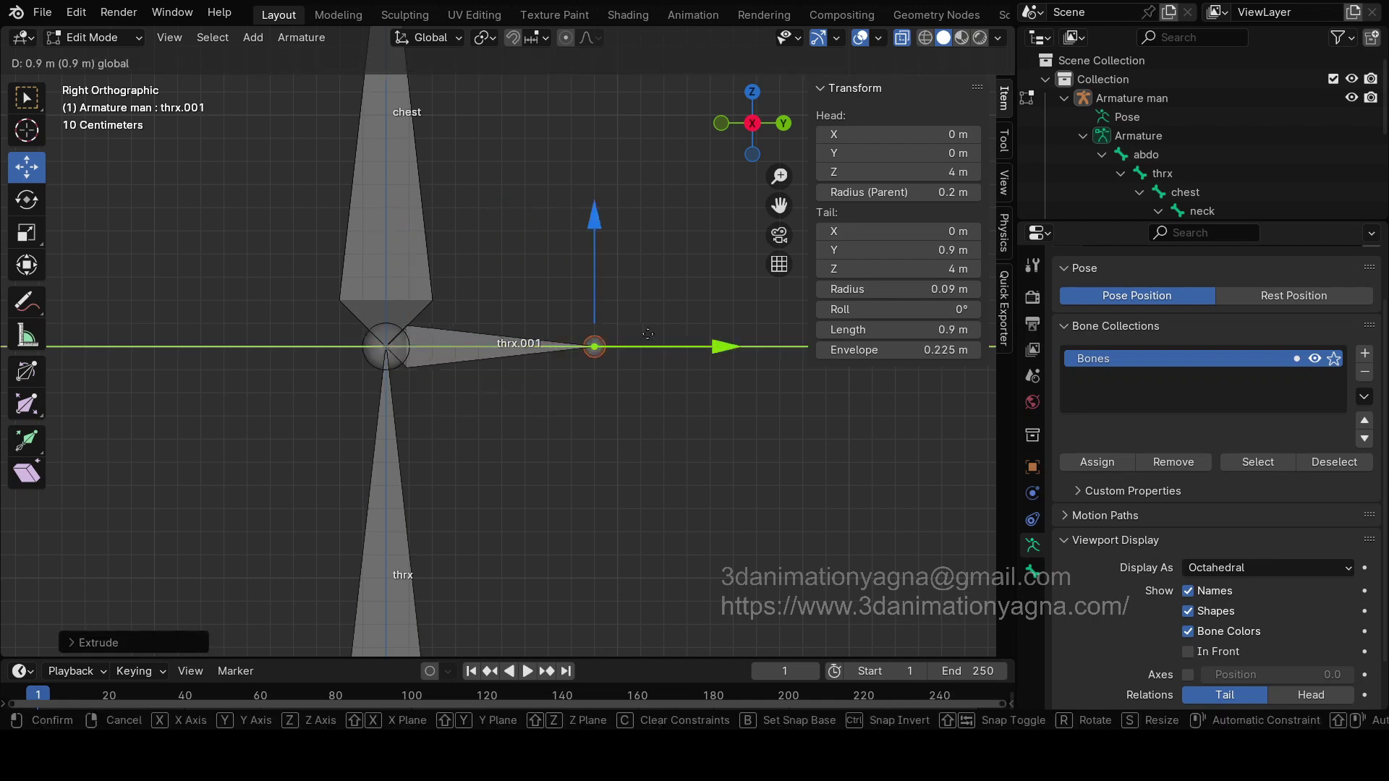
{"action": "left_click", "coordinate": [687, 347]}
Step: Clear thrx.001's parent, then duplicate it in place and shorten the copy to 0.61 m
{"action": "left_click", "coordinate": [541, 330]}
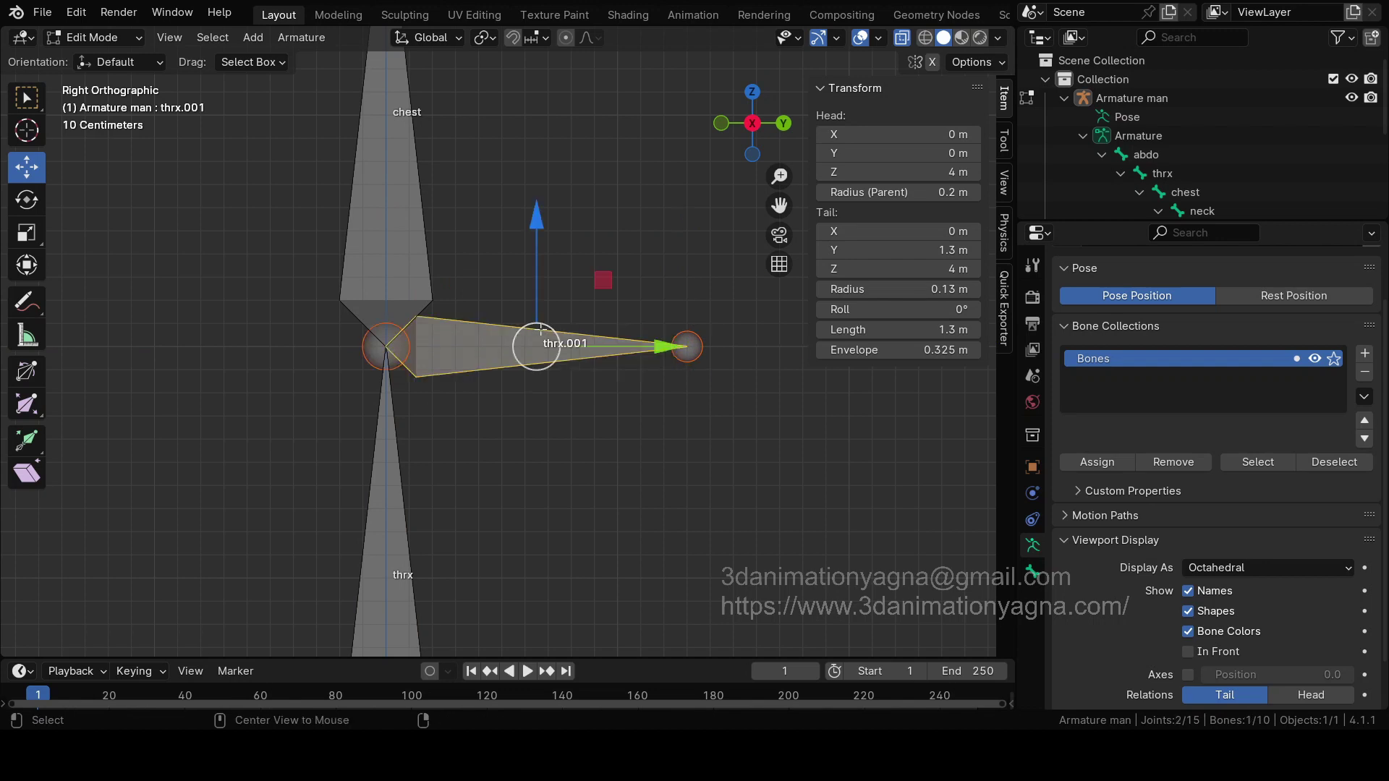
{"action": "key", "text": "alt+p"}
{"action": "left_click", "coordinate": [540, 335]}
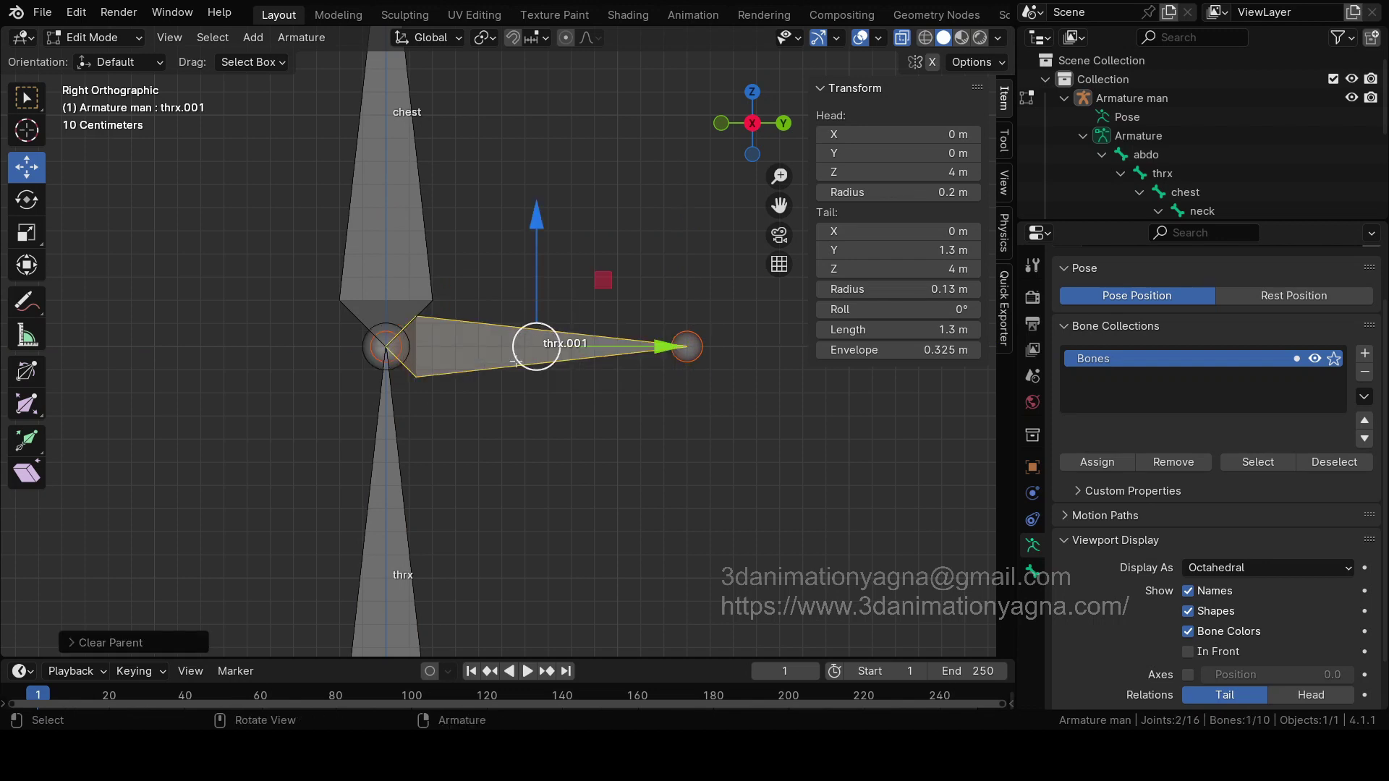
{"action": "key", "text": "shift+d"}
{"action": "right_click", "coordinate": [516, 362]}
{"action": "left_click_drag", "start_coordinate": [896, 329], "coordinate": [839, 329]}
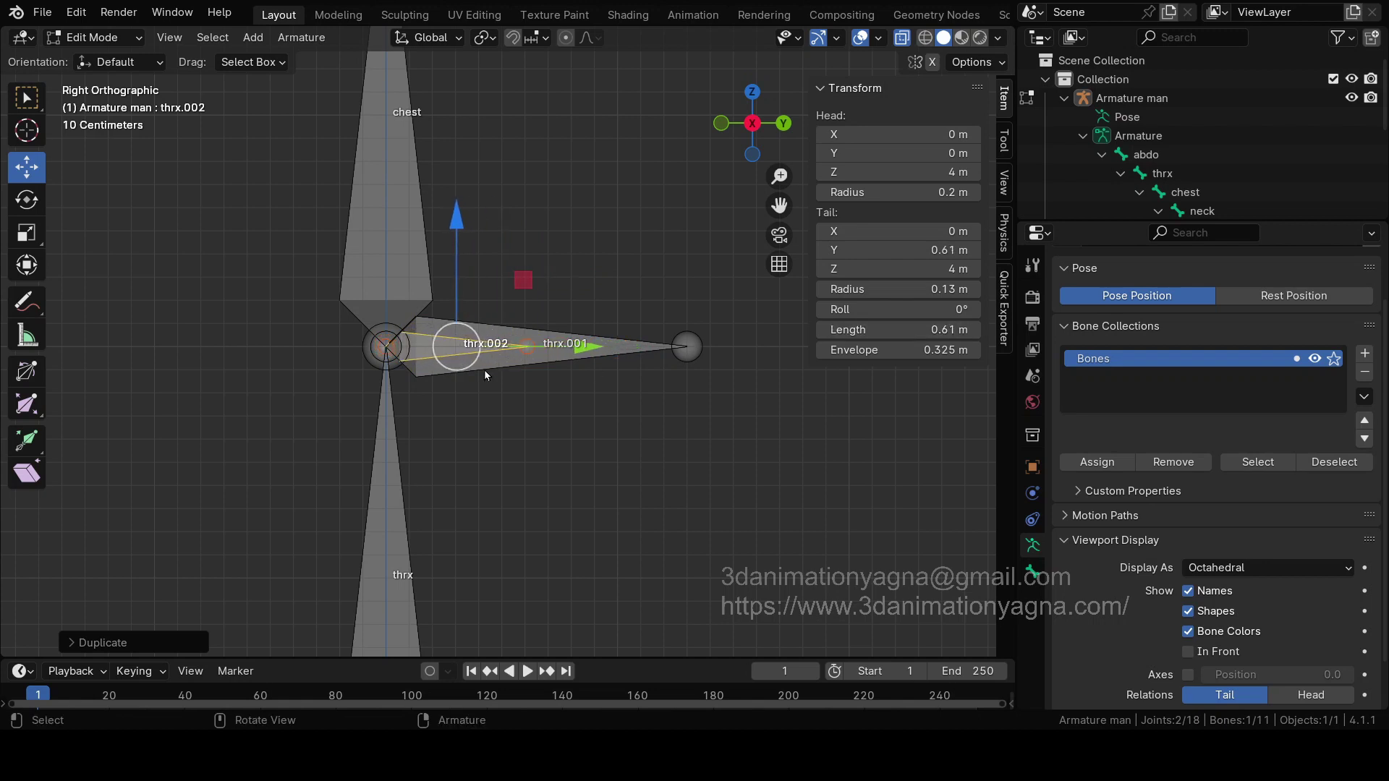
{"action": "key", "text": "alt+p"}
{"action": "left_click", "coordinate": [450, 374]}
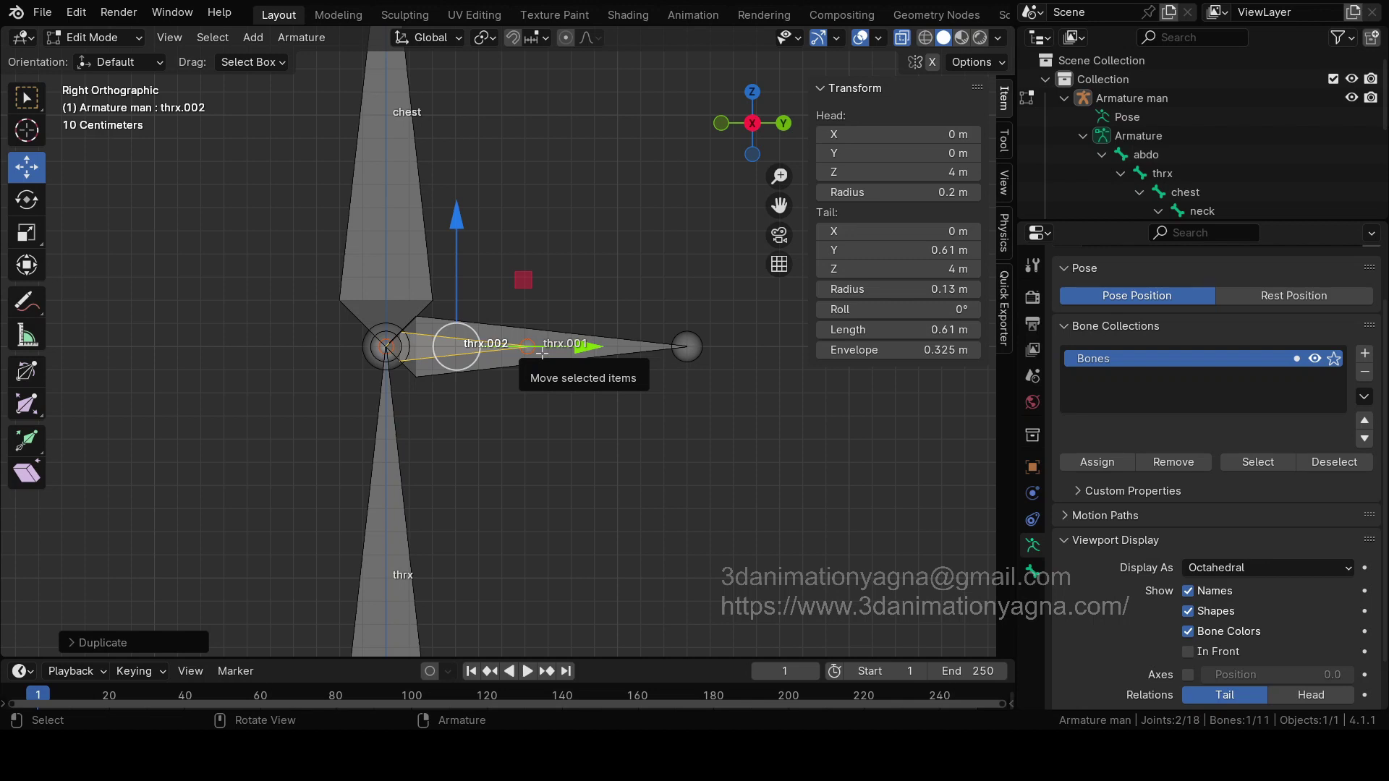
Step: Name the short bone 'ctl thrx local' and the long bone 'ctl thrx gl'
{"action": "key", "text": "F2"}
{"action": "type", "text": "ctl"}
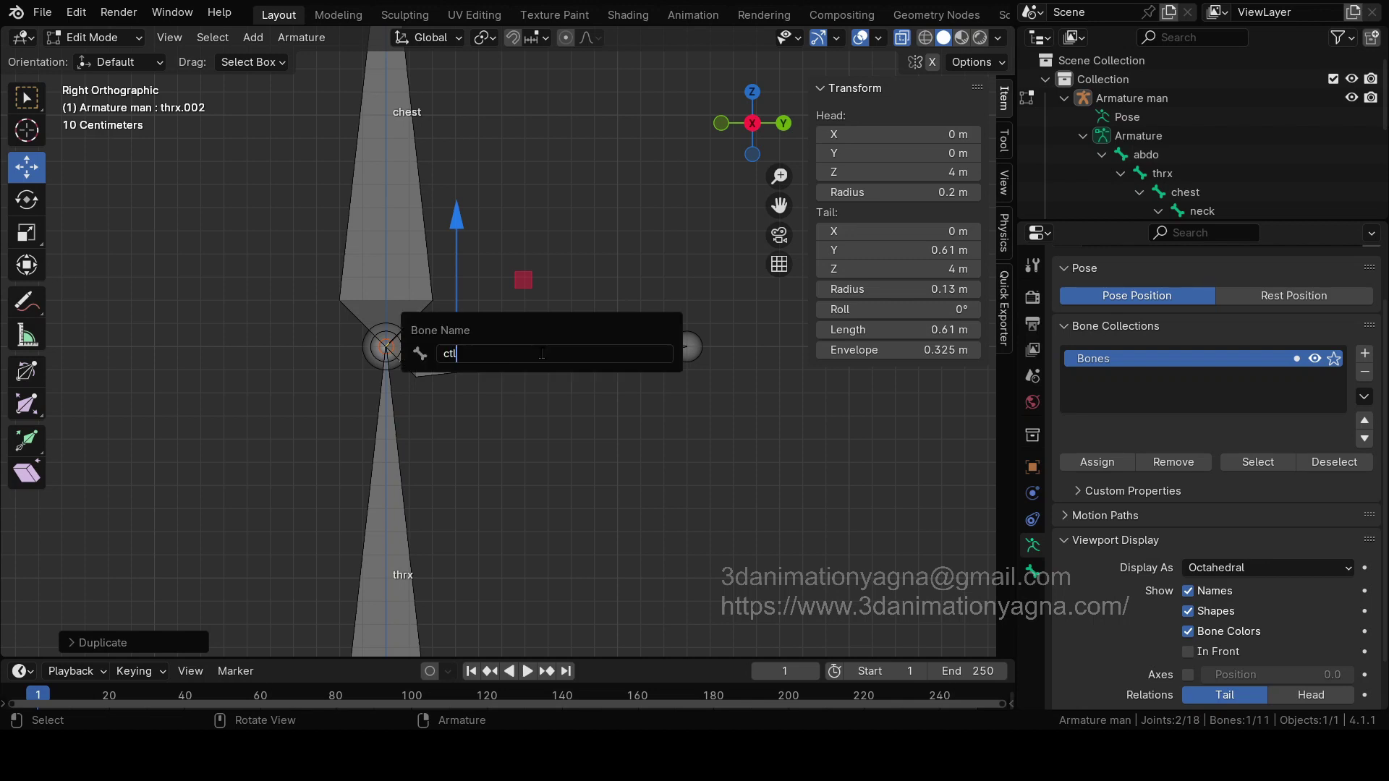
{"action": "type", "text": " thrx local"}
{"action": "key", "text": "Return"}
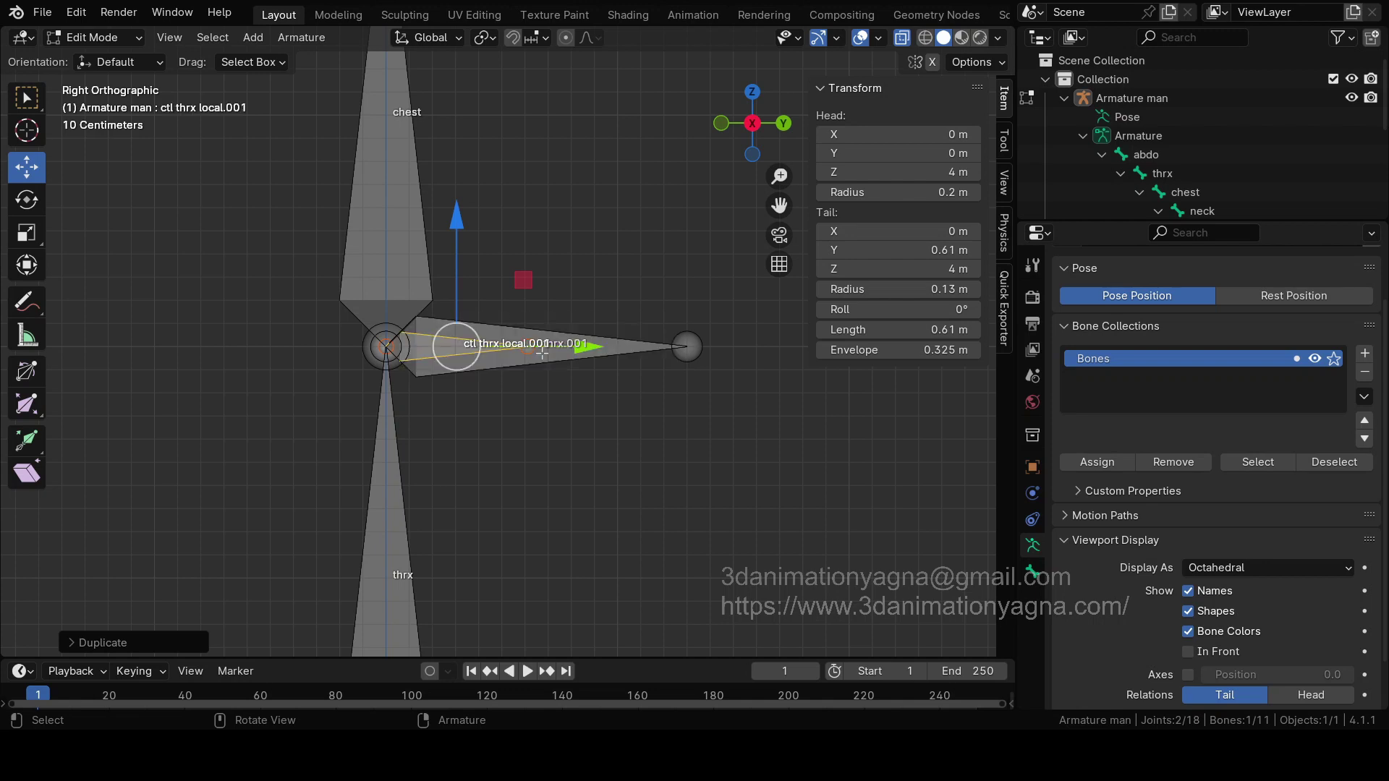
{"action": "left_click", "coordinate": [579, 355]}
{"action": "key", "text": "F2"}
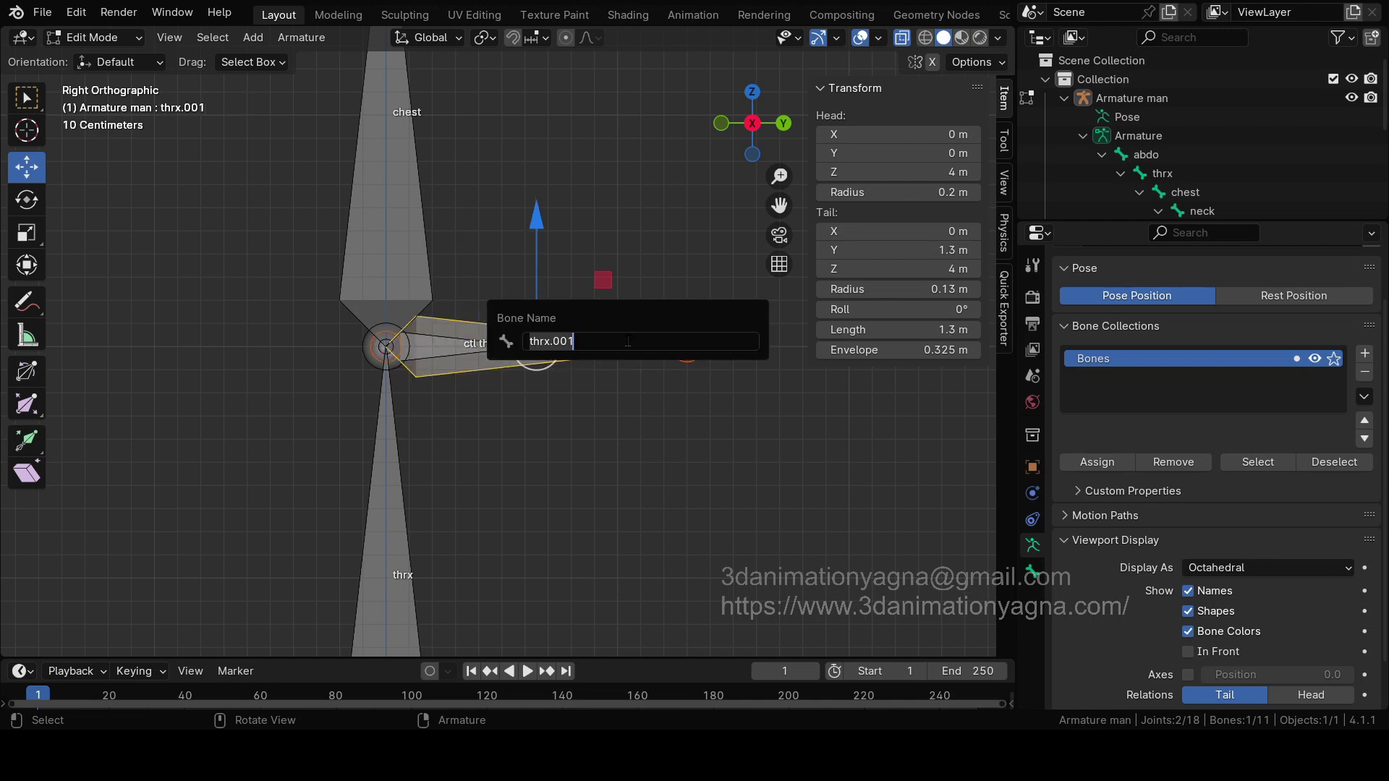
{"action": "type", "text": "ctl thrx gl"}
{"action": "key", "text": "Return"}
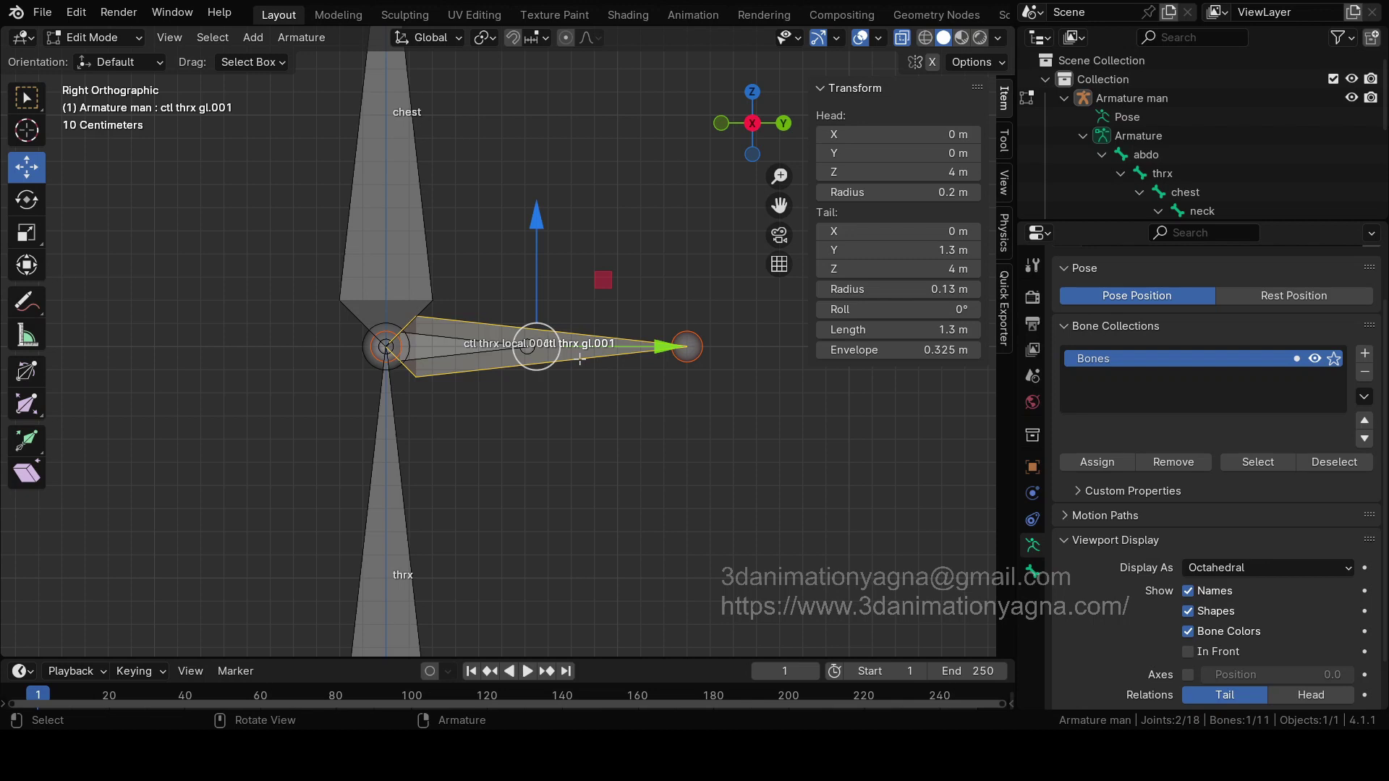
Step: Strip the .001 suffixes so the bones become ctl thrx gl.002 and ctl thrx local.002
{"action": "key", "text": "F2"}
{"action": "key", "text": "End"}
{"action": "key", "text": "shift+Left"}
{"action": "key", "text": "shift+Left"}
{"action": "key", "text": "shift+Left"}
{"action": "key", "text": "shift+Left"}
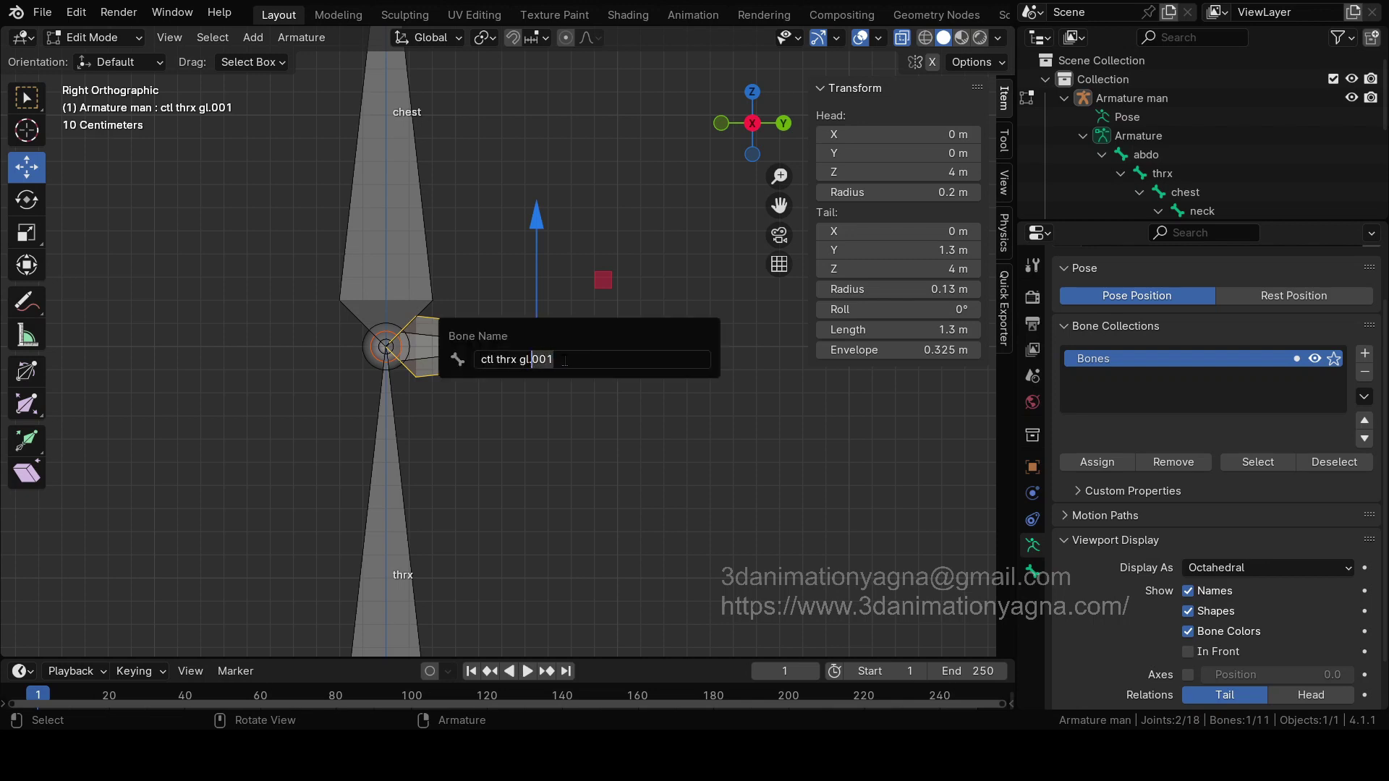
{"action": "key", "text": "BackSpace"}
{"action": "key", "text": "Return"}
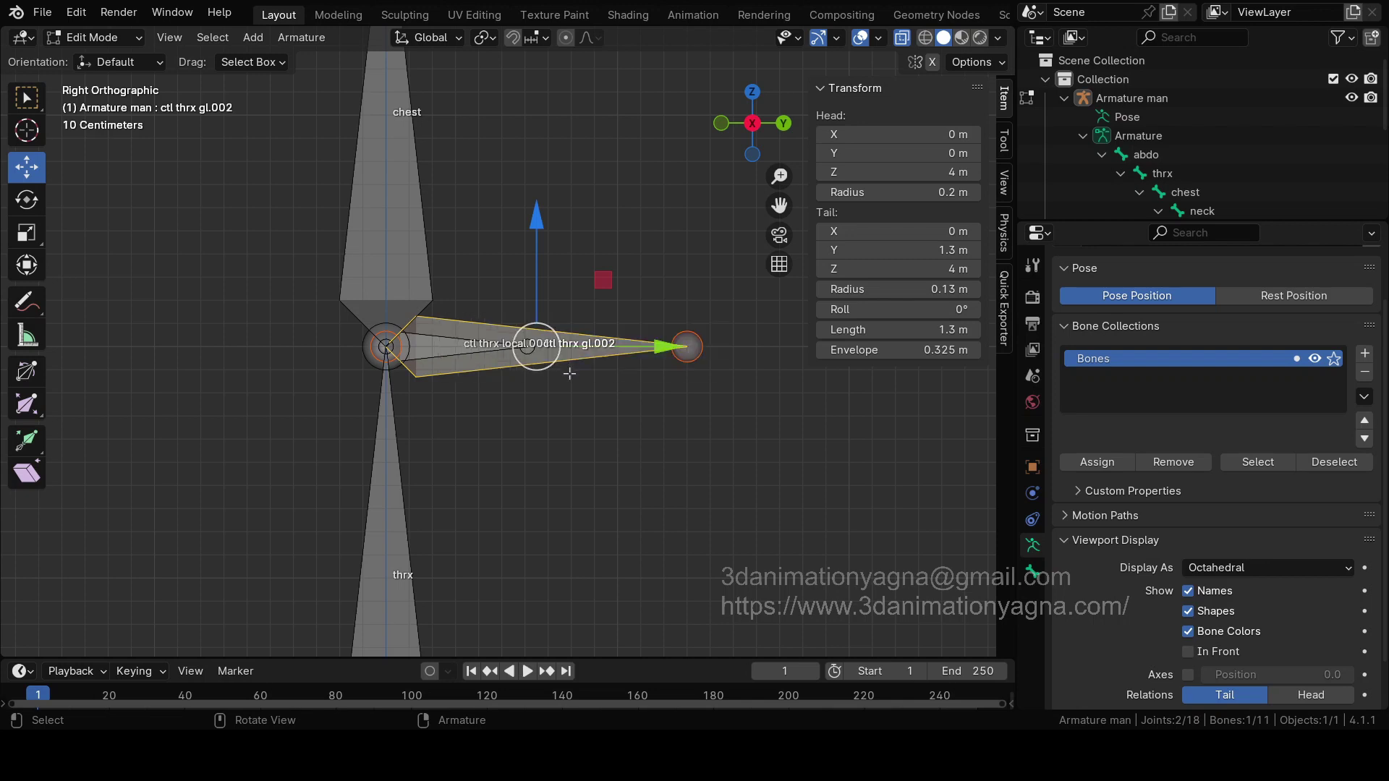
{"action": "left_click", "coordinate": [473, 351]}
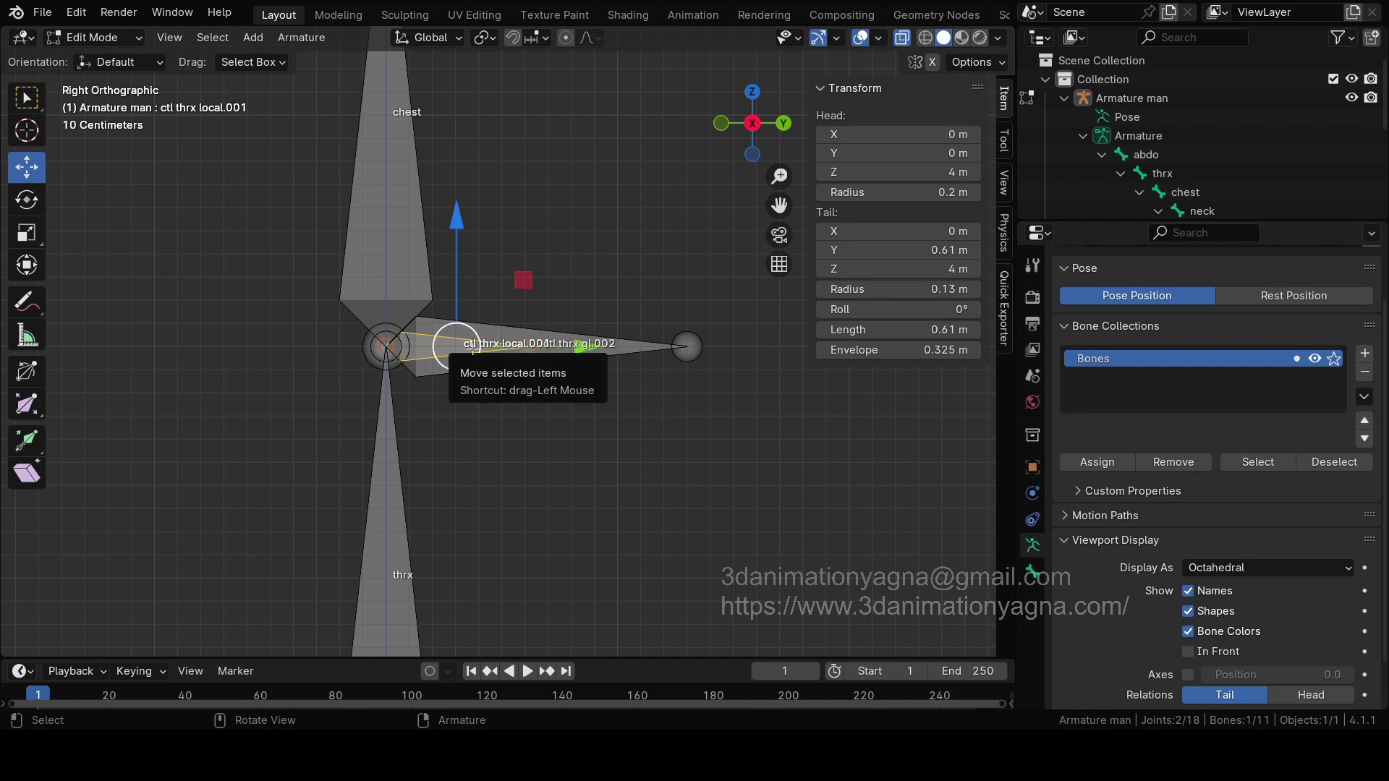
{"action": "key", "text": "F2"}
{"action": "key", "text": "End"}
{"action": "key", "text": "shift+Left"}
{"action": "key", "text": "shift+Left"}
{"action": "key", "text": "shift+Left"}
{"action": "key", "text": "shift+Left"}
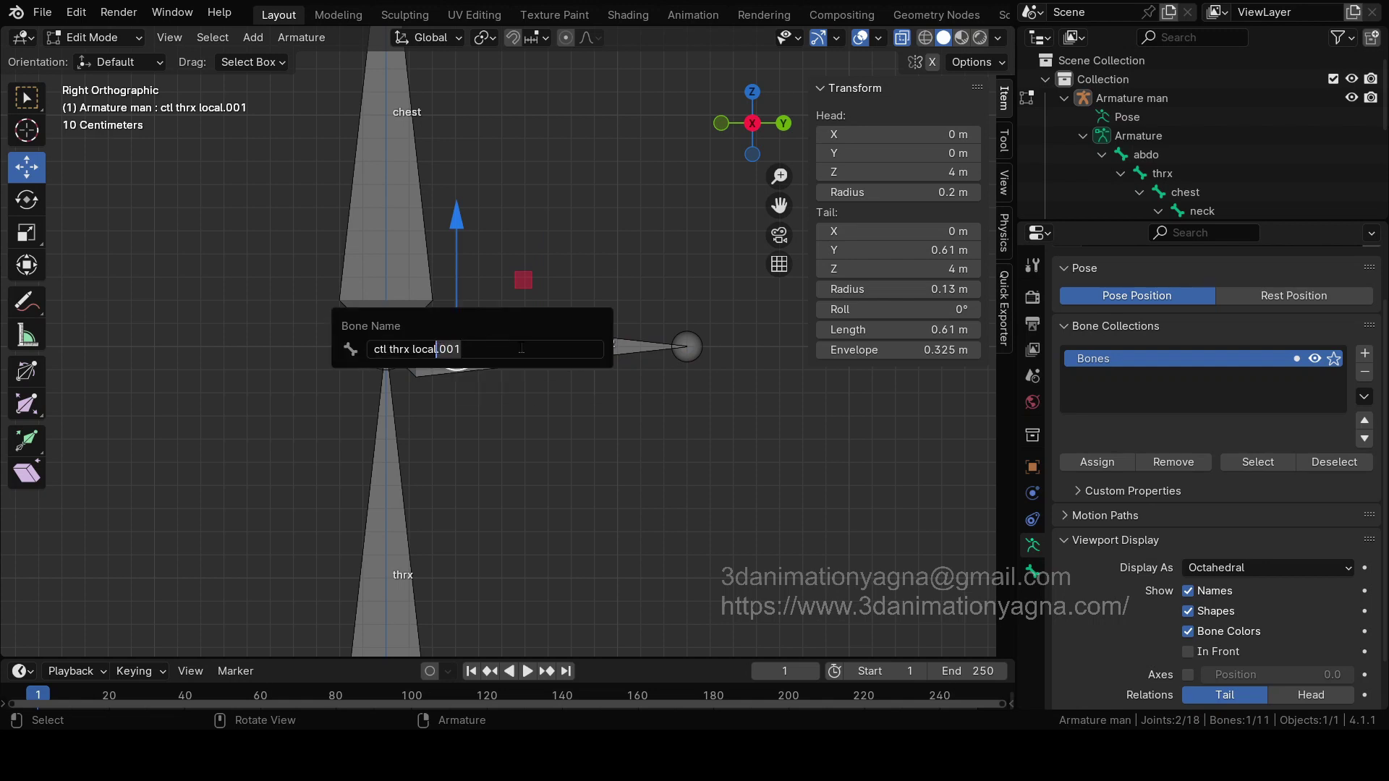
{"action": "key", "text": "BackSpace"}
{"action": "key", "text": "Return"}
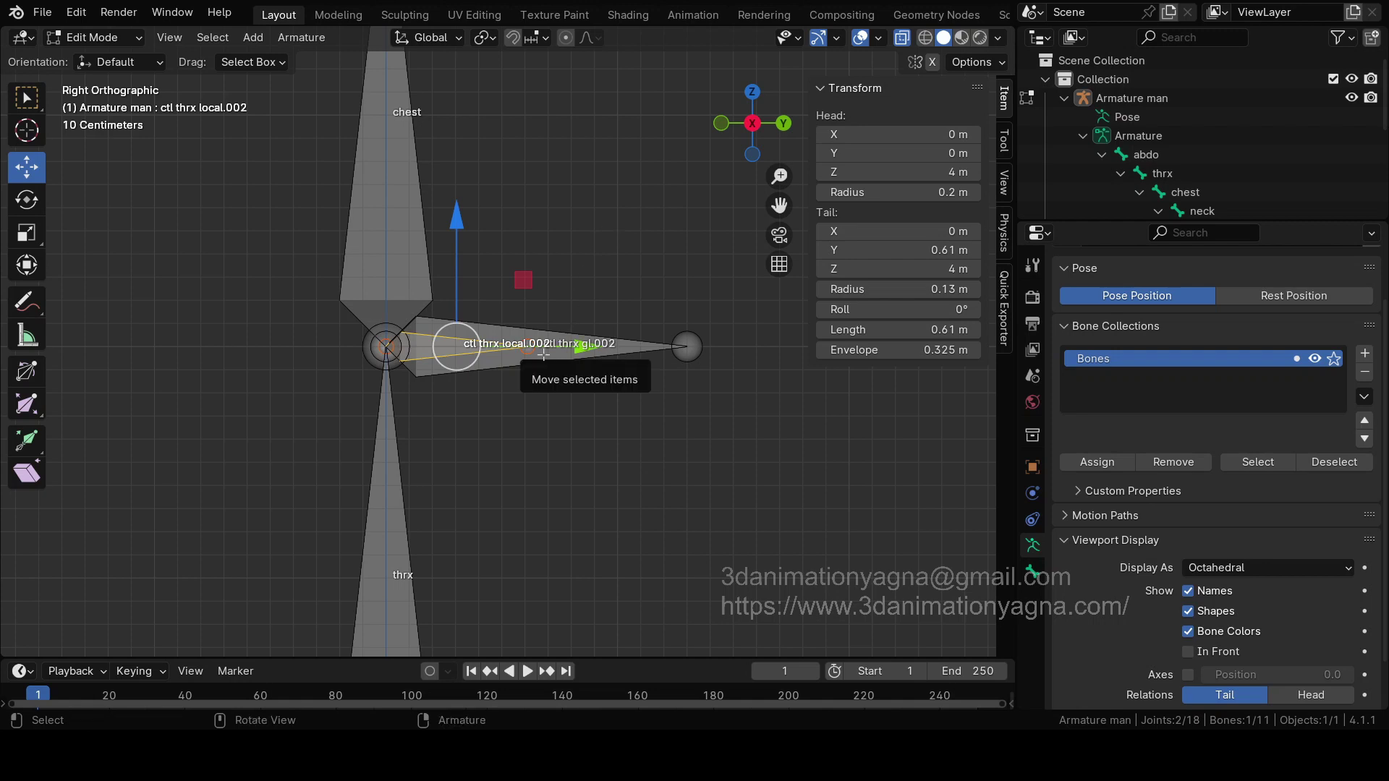
{"action": "key", "text": "F2"}
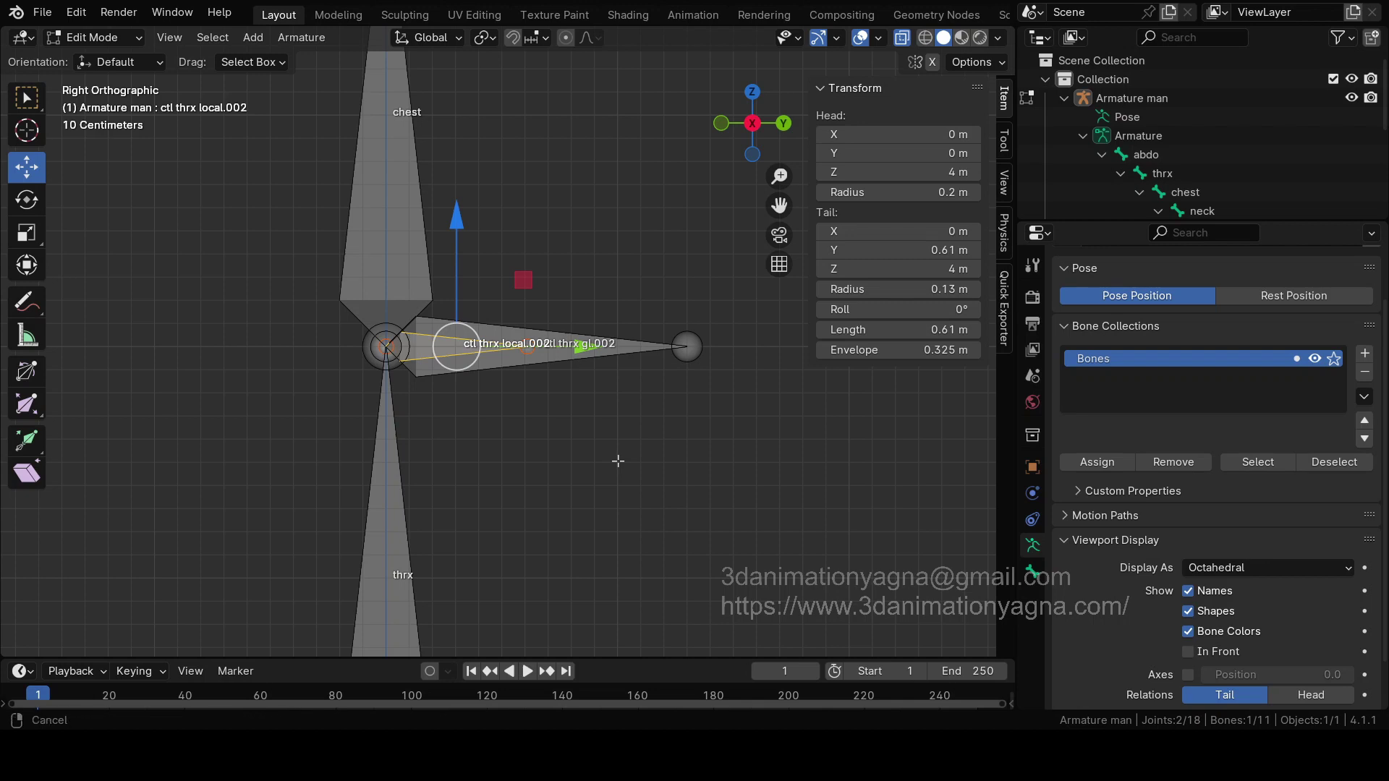
Step: Rename bone ctl thrx gl.002 to ctl chest gl
{"action": "middle_click_drag", "start_coordinate": [618, 461], "coordinate": [617, 456], "text": "shift"}
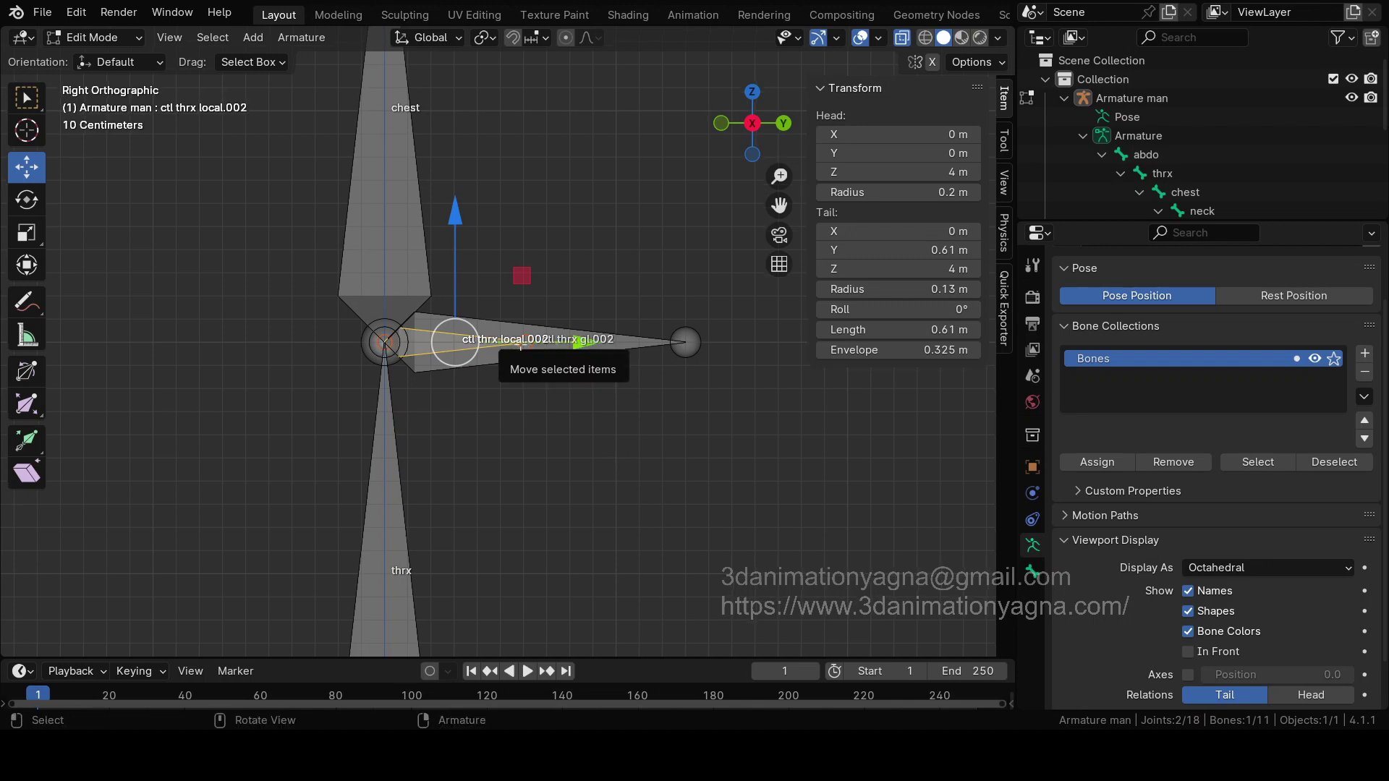
{"action": "key", "text": "F2"}
{"action": "key", "text": "Escape"}
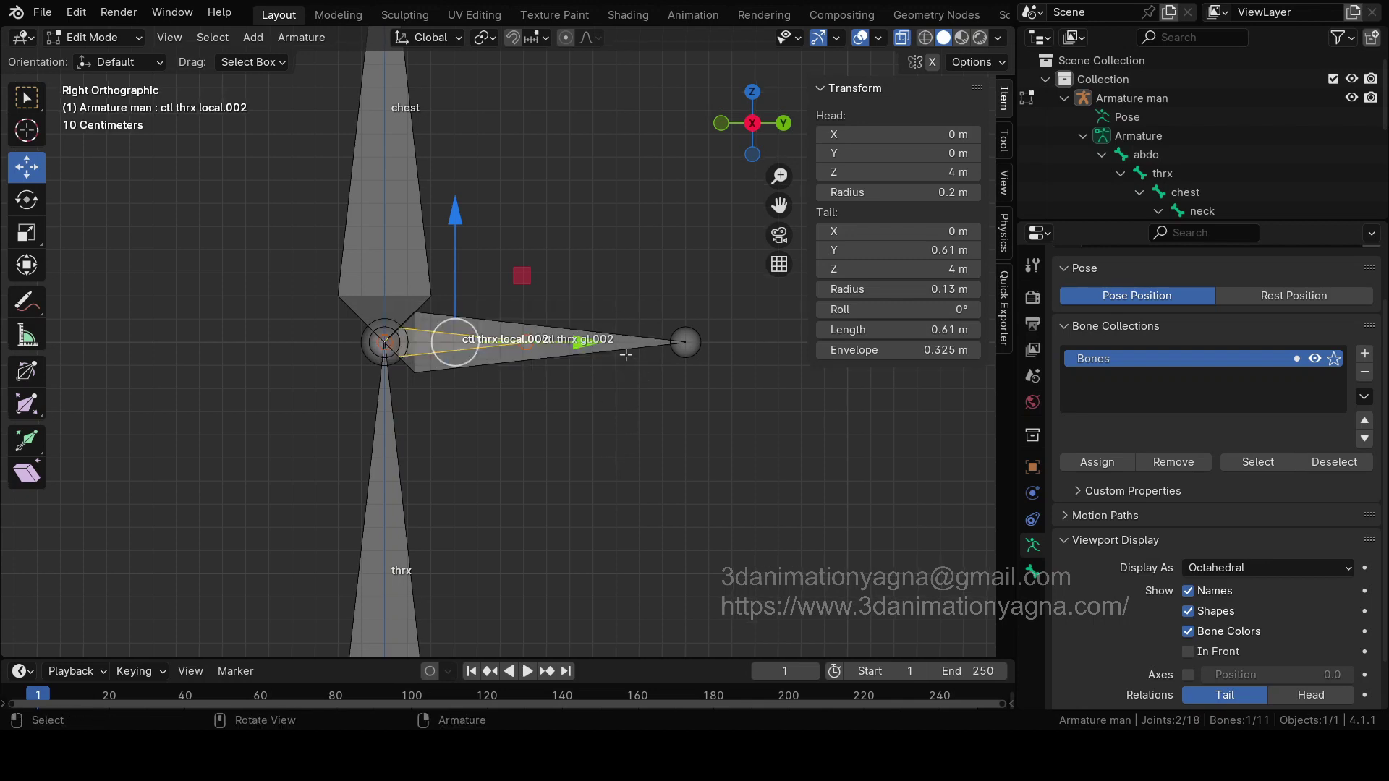
{"action": "key", "text": "ctrl+z"}
{"action": "key", "text": "F2"}
{"action": "key", "text": "Return"}
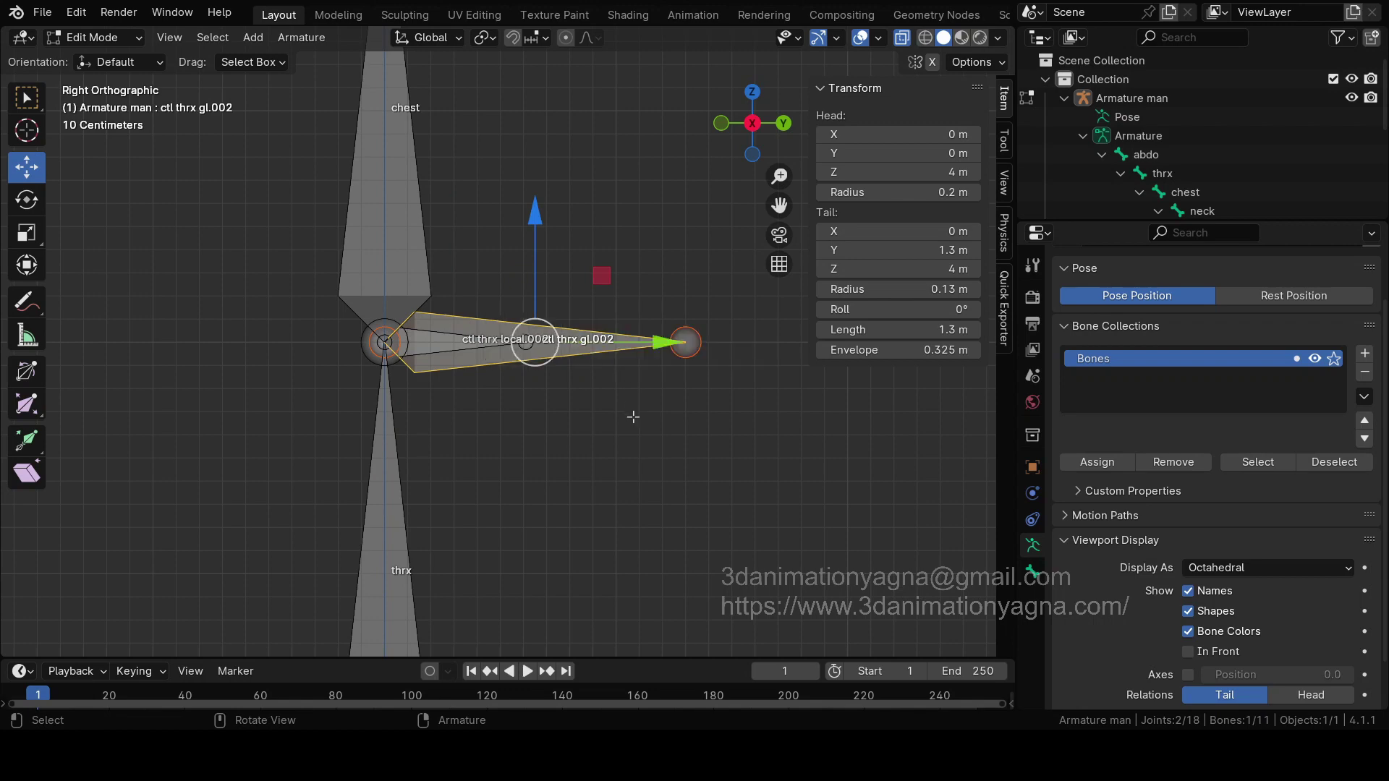
{"action": "middle_click_drag", "start_coordinate": [662, 430], "coordinate": [625, 142], "text": "shift"}
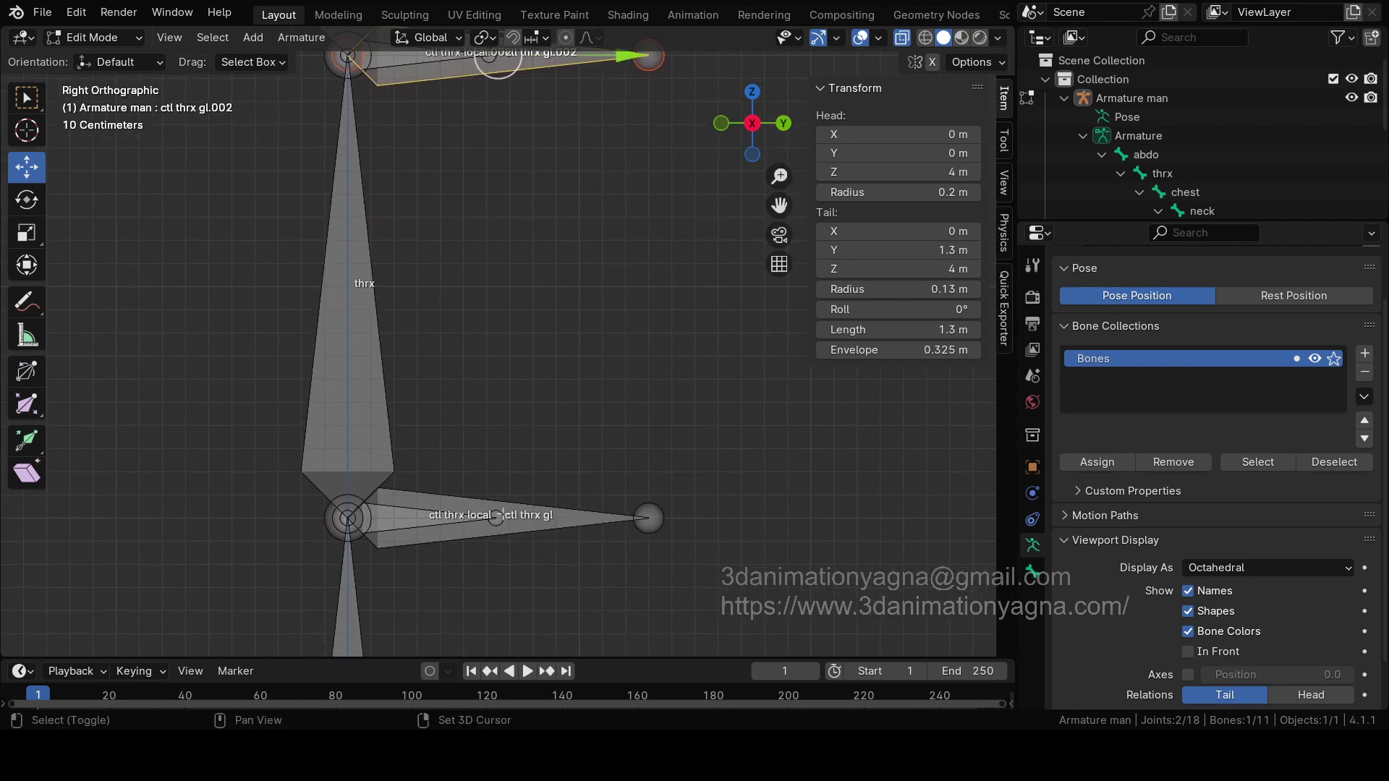
{"action": "middle_click_drag", "start_coordinate": [490, 60], "coordinate": [509, 207], "text": "shift"}
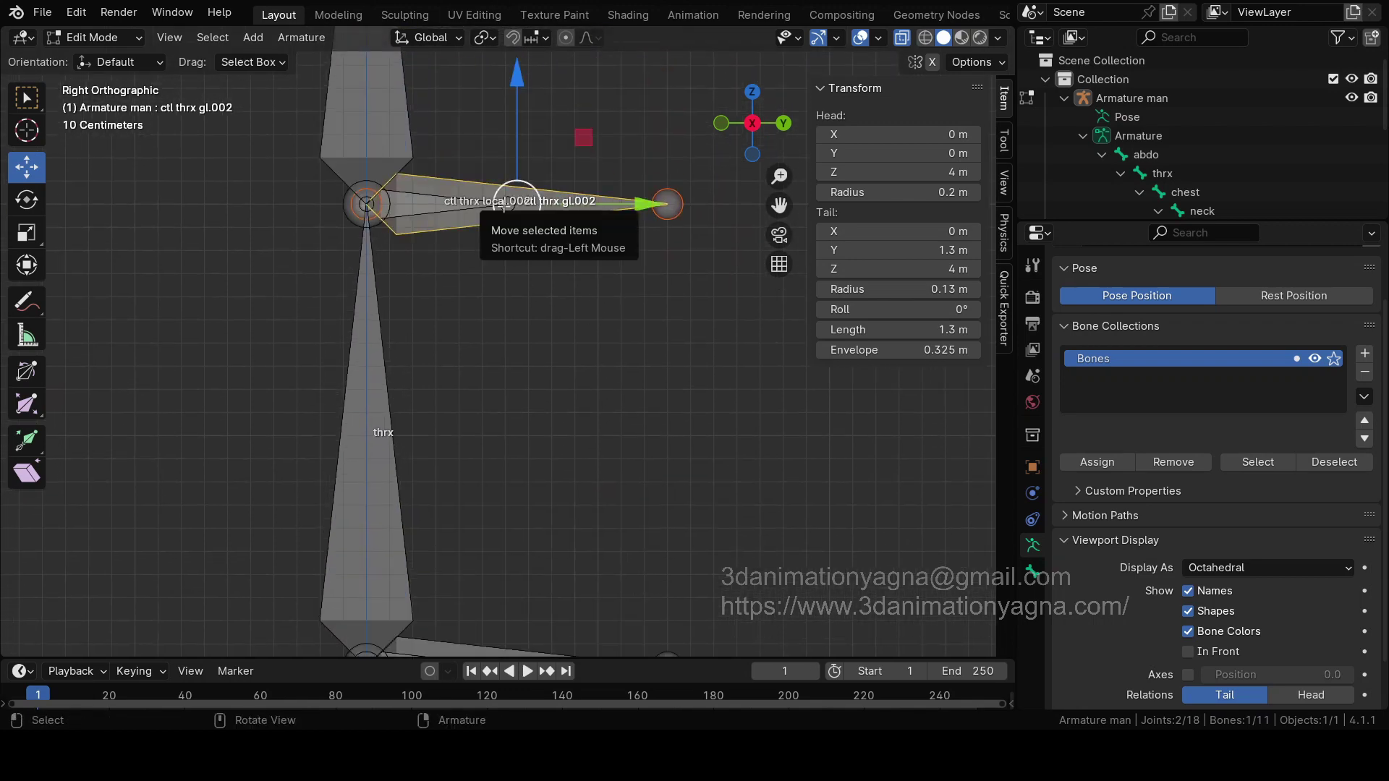
{"action": "key", "text": "F2"}
{"action": "left_click_drag", "start_coordinate": [420, 206], "coordinate": [547, 209]}
{"action": "type", "text": "chesat"}
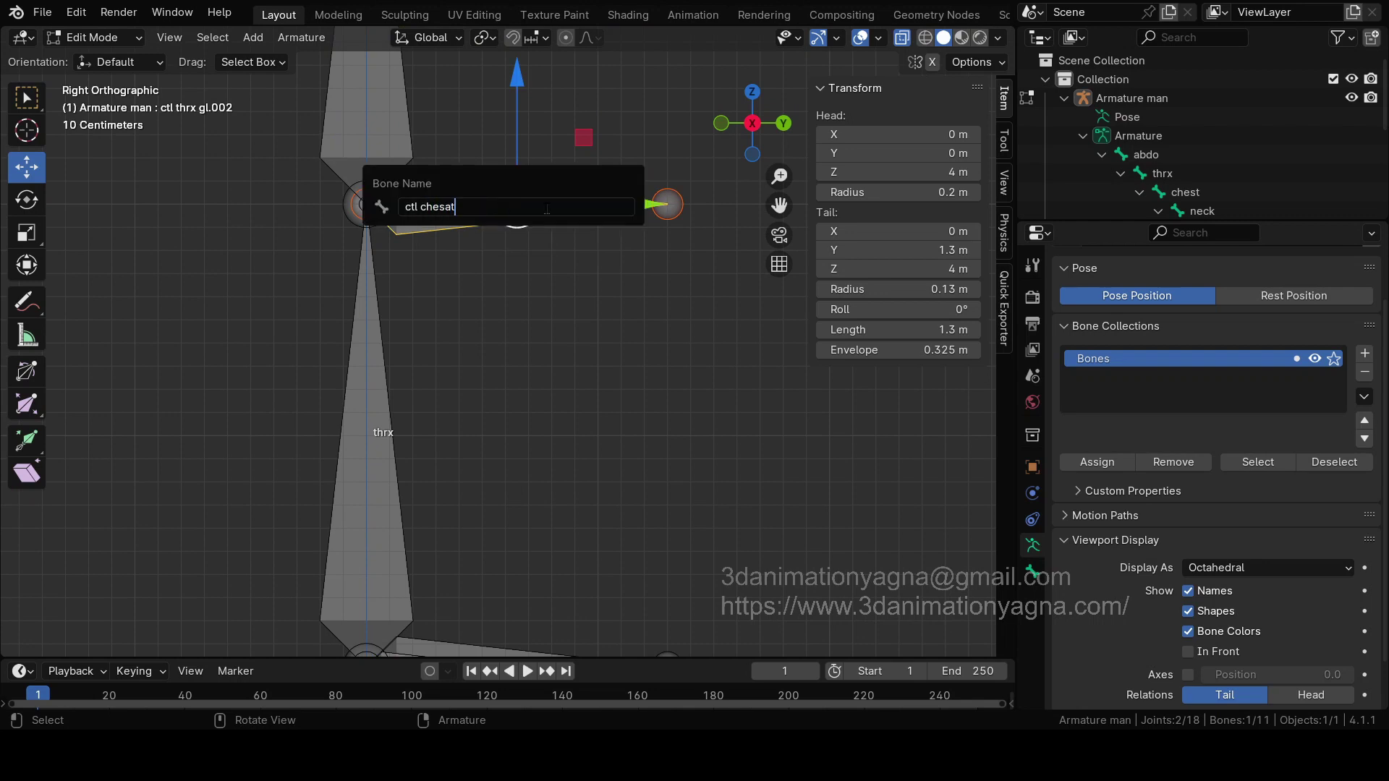
{"action": "key", "text": "BackSpace"}
{"action": "key", "text": "BackSpace"}
{"action": "type", "text": "t gl"}
{"action": "key", "text": "Return"}
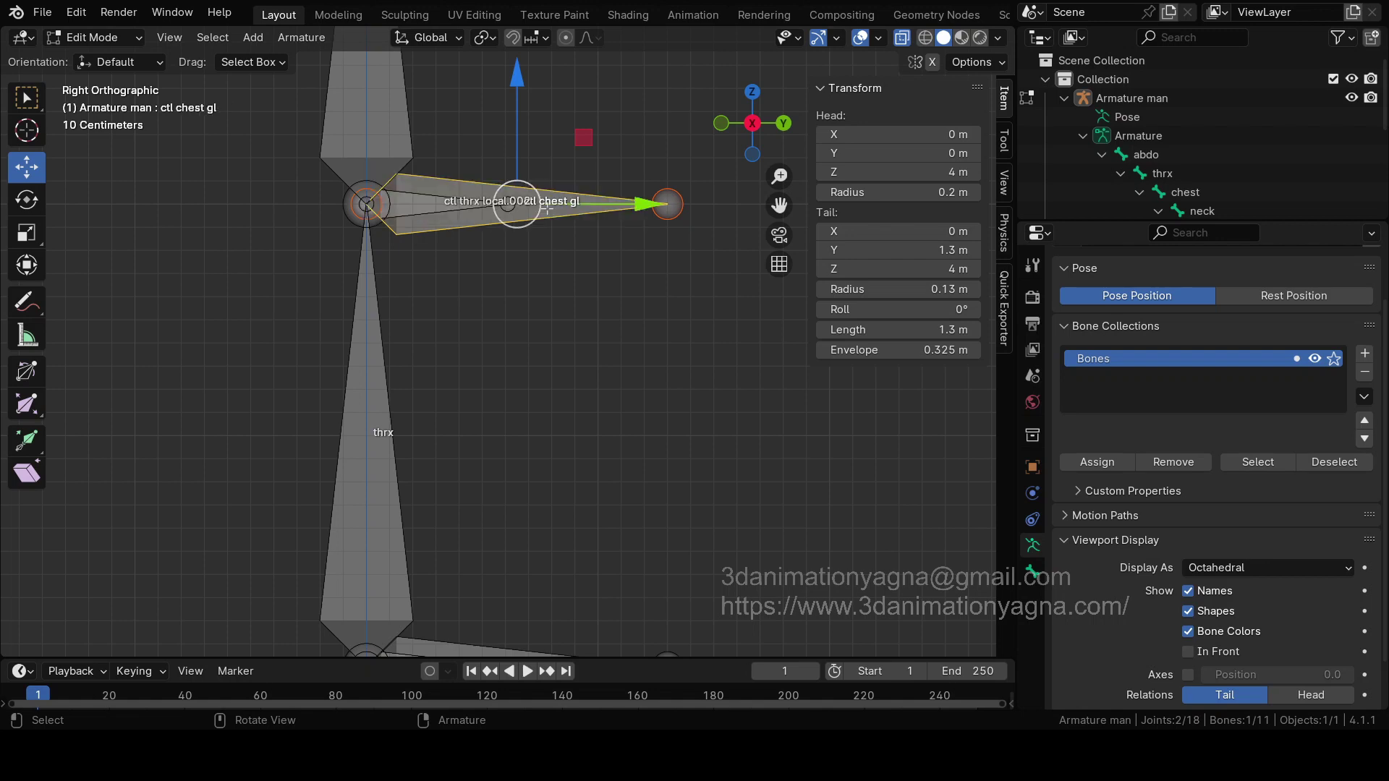
Step: Rename the overlapping ctl thrx local.002 bone to ctl chest local
{"action": "left_click", "coordinate": [460, 201]}
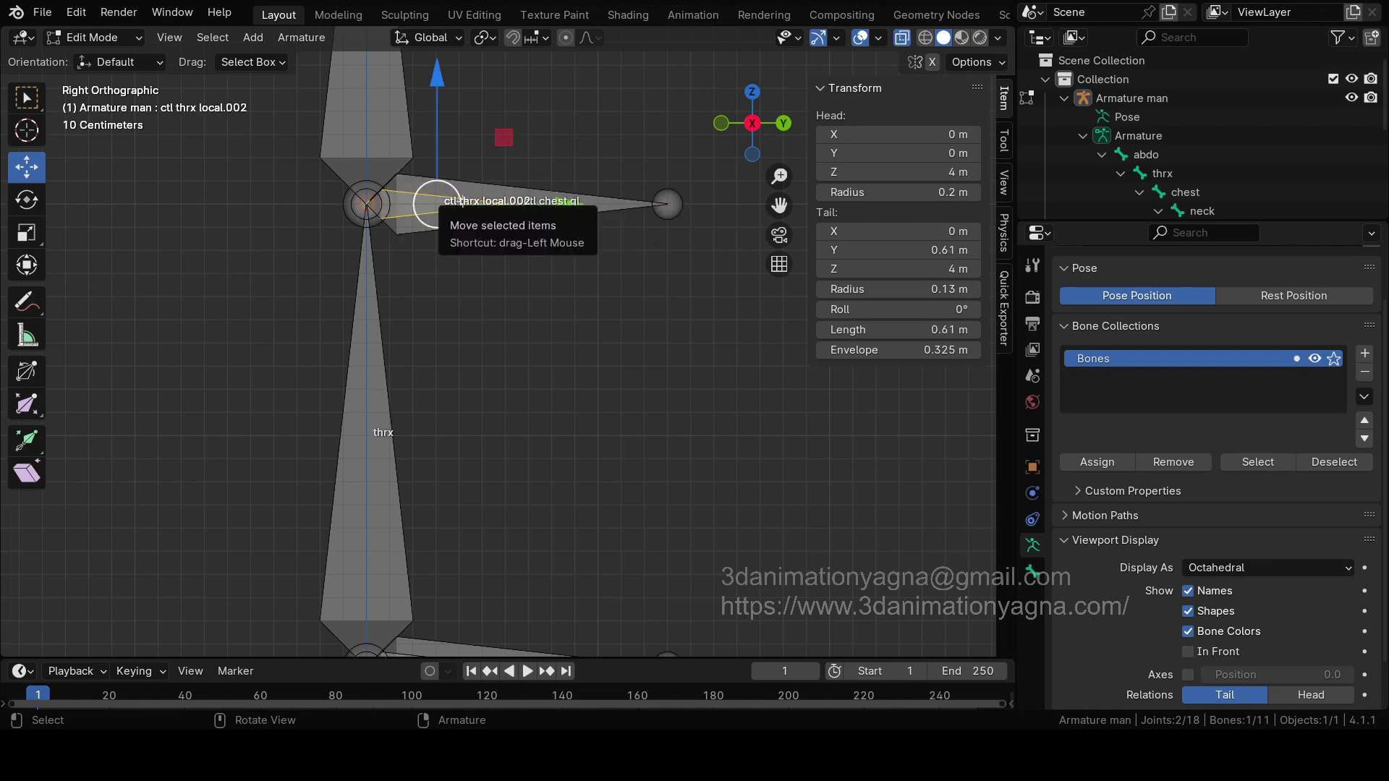
{"action": "key", "text": "F2"}
{"action": "type", "text": "c"}
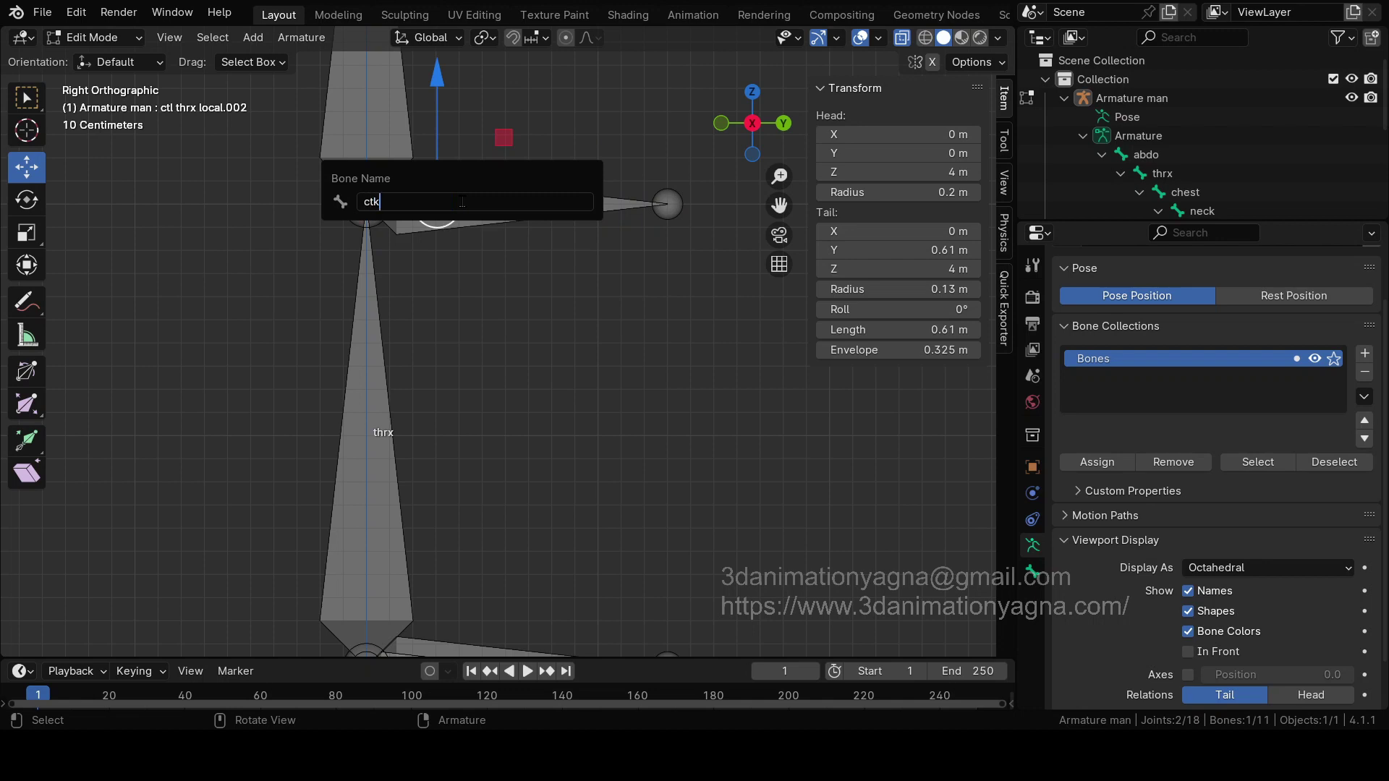
{"action": "type", "text": "tl chest local"}
{"action": "key", "text": "Return"}
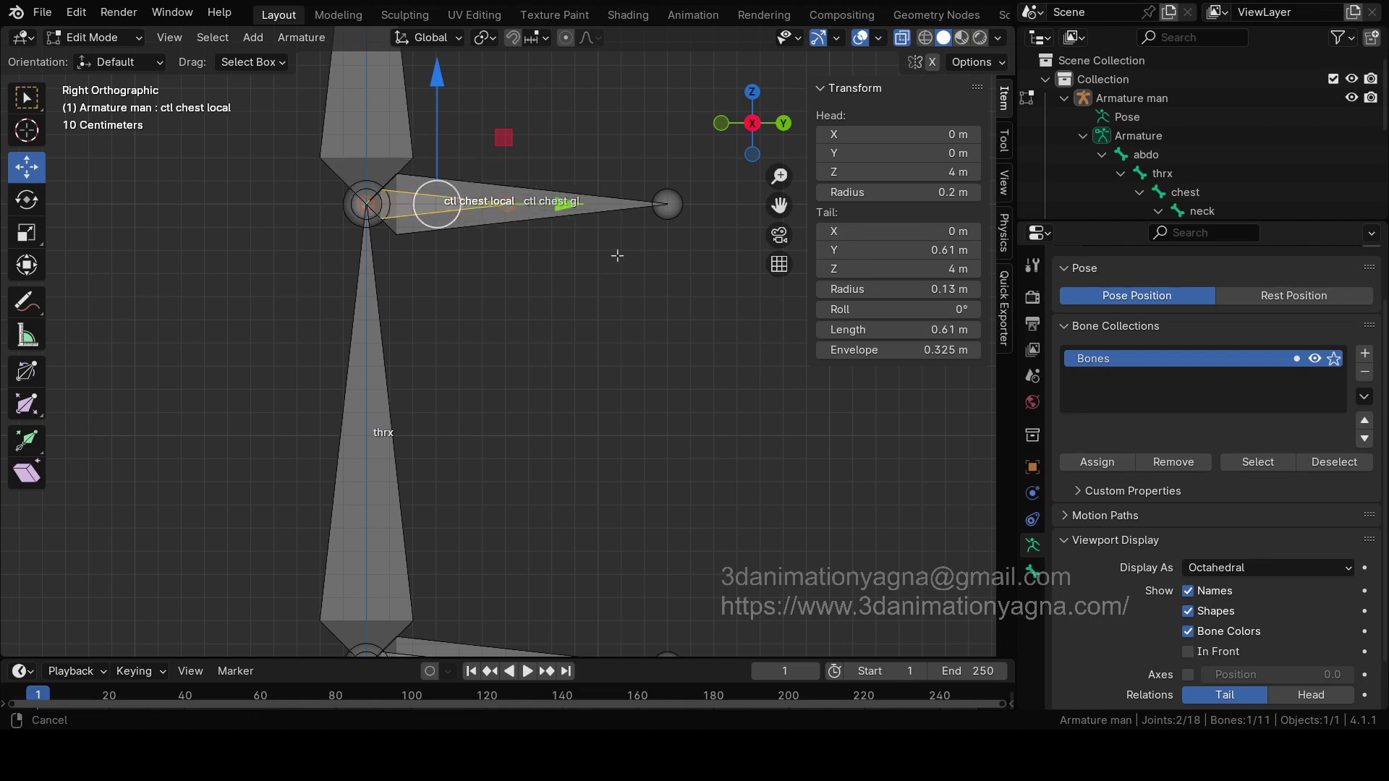
Step: Select the joint between the neck and head bones and frame the head
{"action": "scroll", "coordinate": [584, 234], "scroll_direction": "up", "scroll_amount": 5, "text": "shift"}
{"action": "scroll", "coordinate": [585, 234], "scroll_direction": "up", "scroll_amount": 15, "text": "shift"}
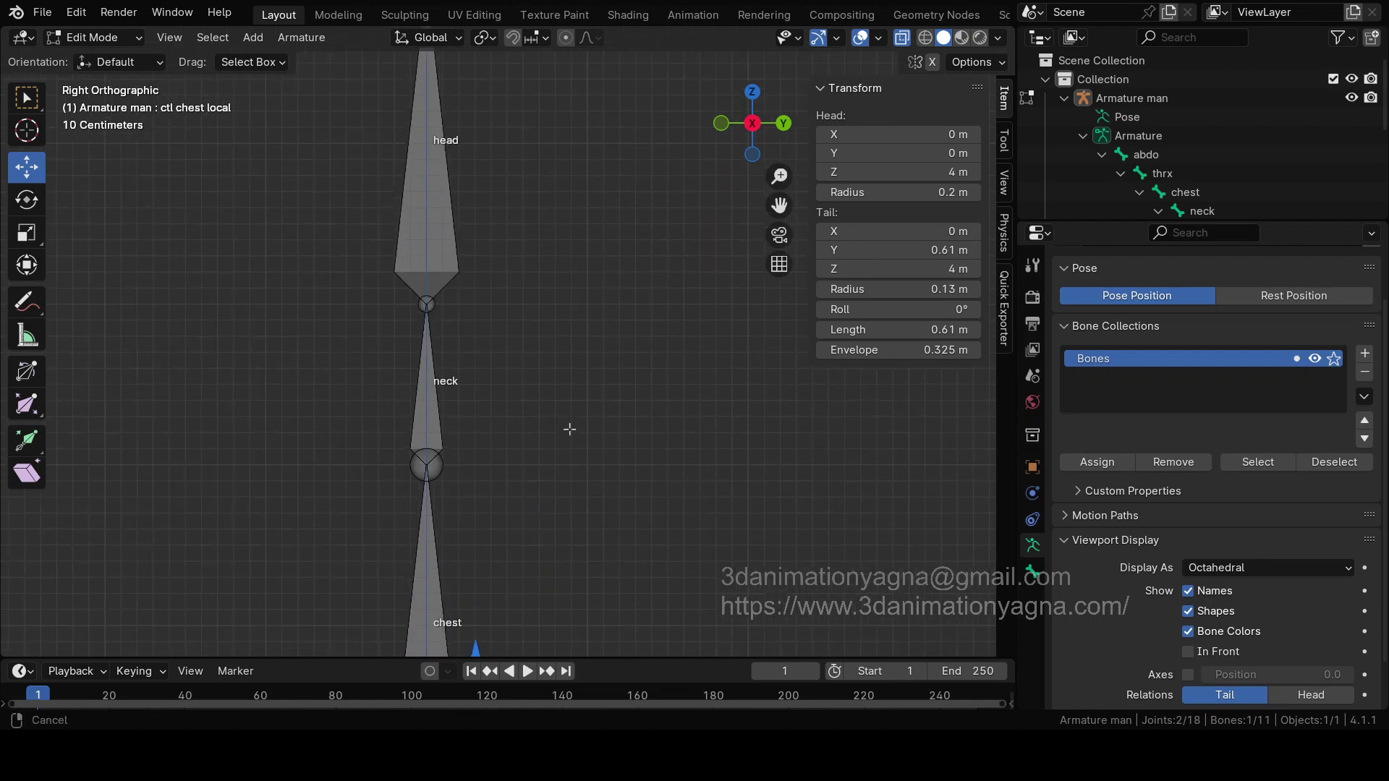
{"action": "scroll", "coordinate": [537, 434], "scroll_direction": "down", "scroll_amount": 7, "text": "shift"}
{"action": "scroll", "coordinate": [378, 328], "scroll_direction": "up", "scroll_amount": 2}
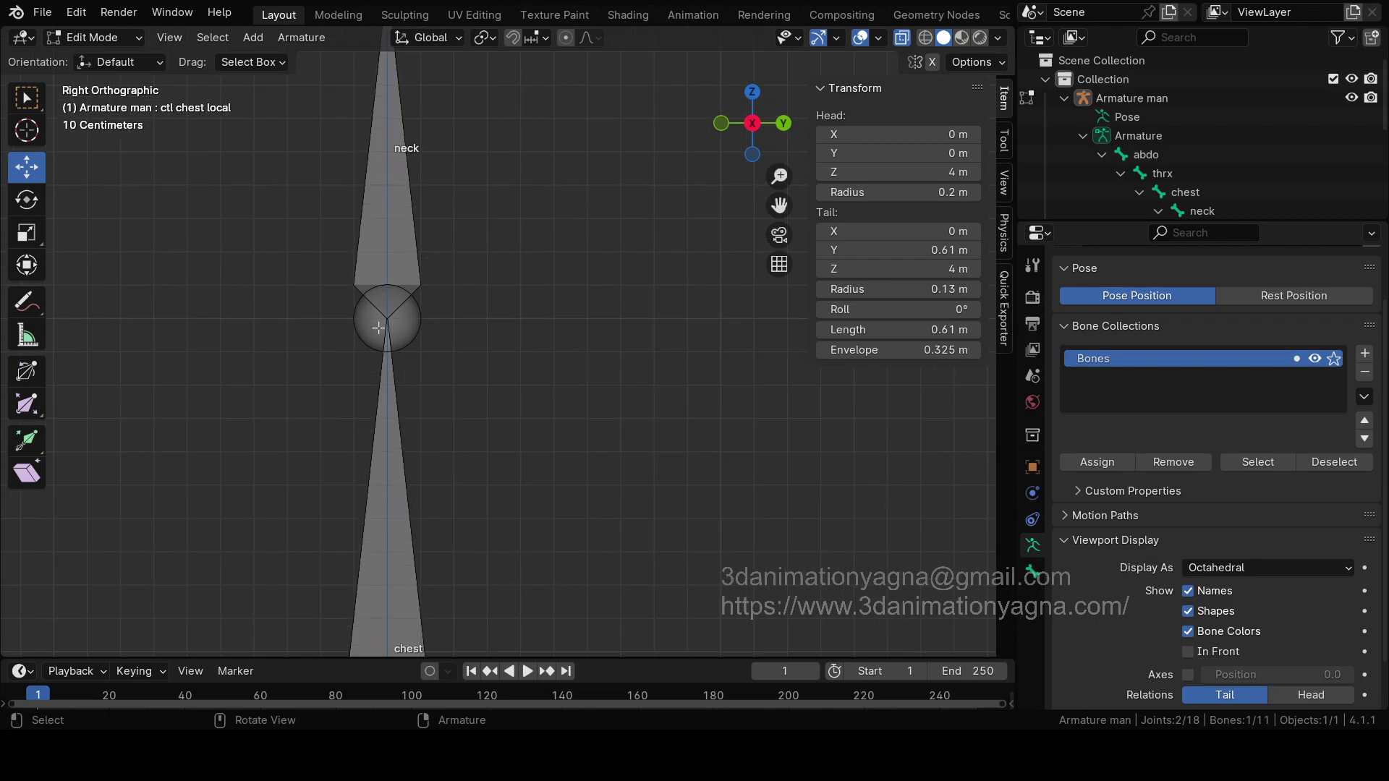
{"action": "left_click", "coordinate": [417, 323]}
{"action": "scroll", "coordinate": [420, 318], "scroll_direction": "up", "scroll_amount": 6, "text": "shift"}
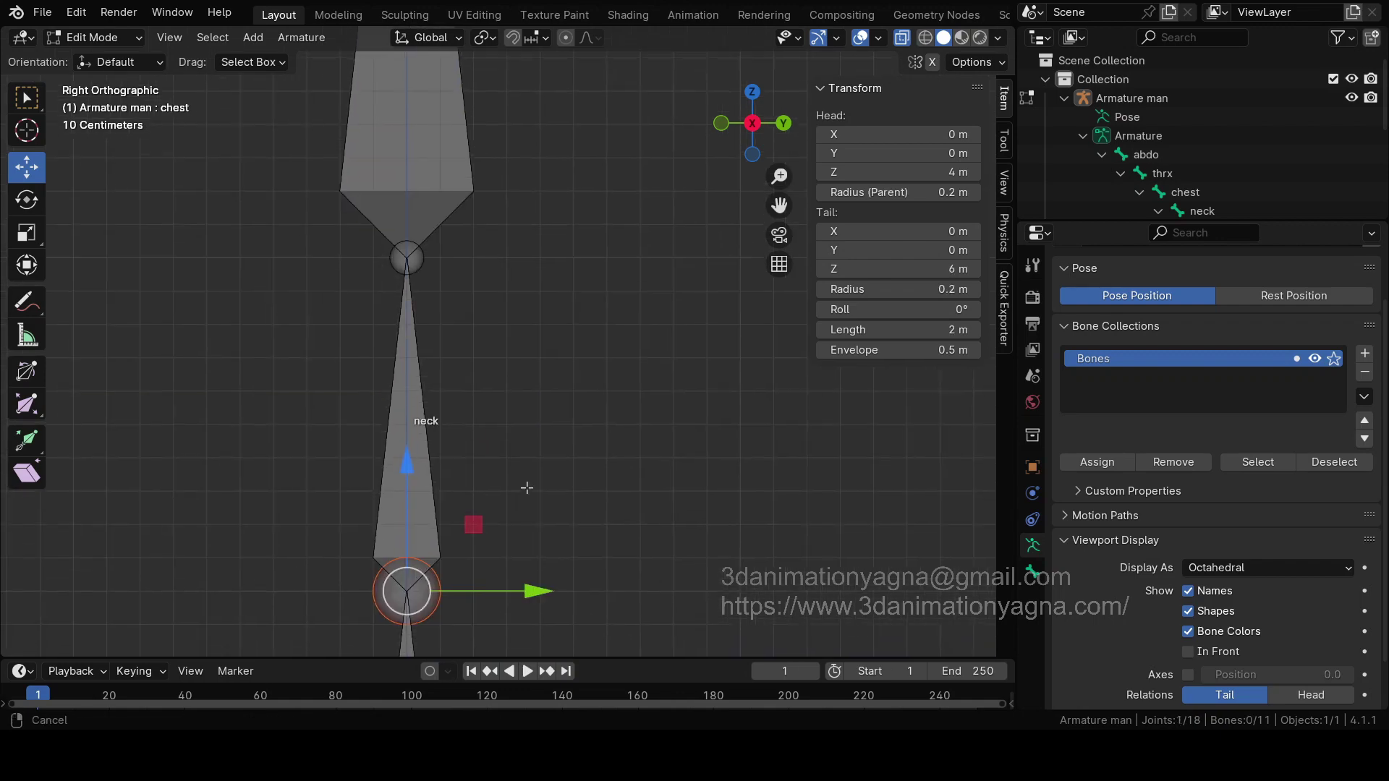
{"action": "left_click", "coordinate": [418, 267]}
{"action": "scroll", "coordinate": [418, 266], "scroll_direction": "up", "scroll_amount": 5, "text": "shift"}
{"action": "scroll", "coordinate": [549, 456], "scroll_direction": "down", "scroll_amount": 3}
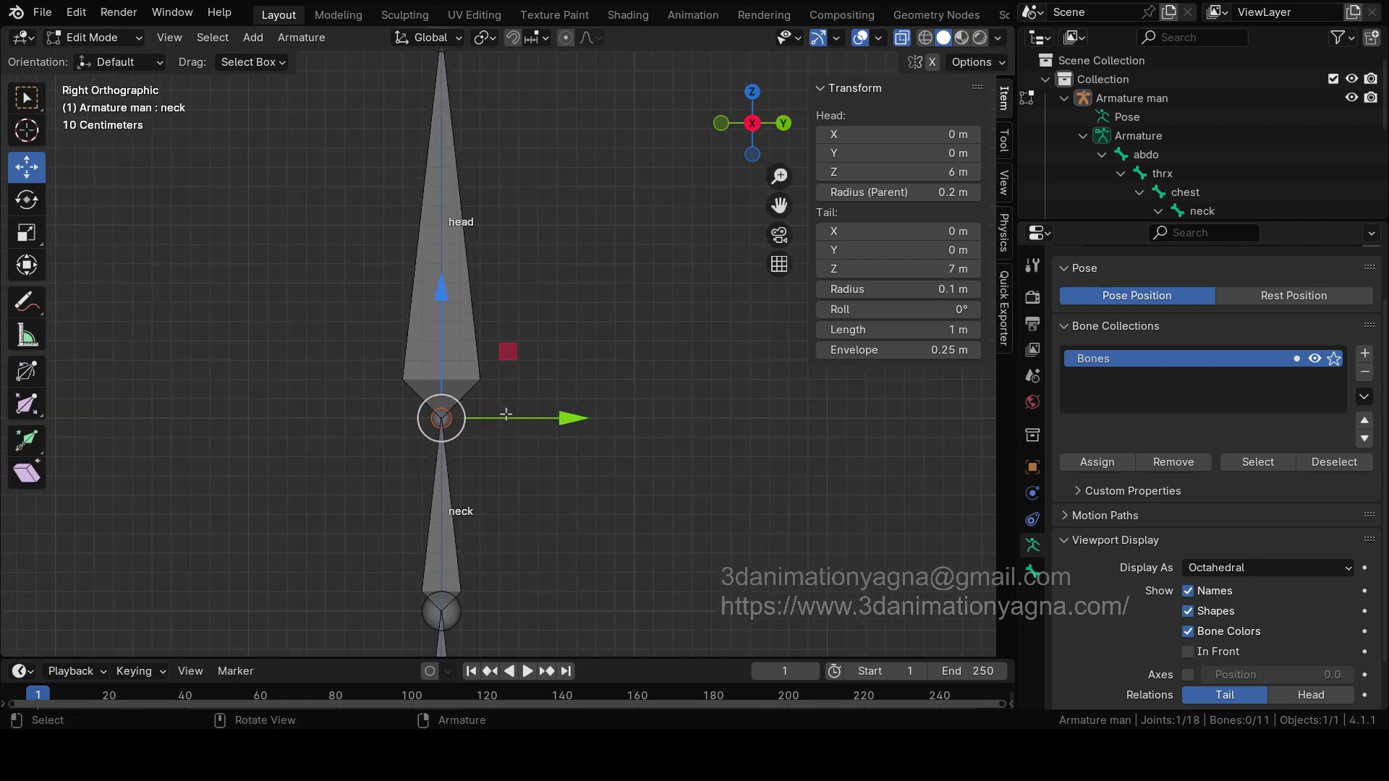
{"action": "middle_click_drag", "start_coordinate": [548, 456], "coordinate": [564, 315], "text": "shift"}
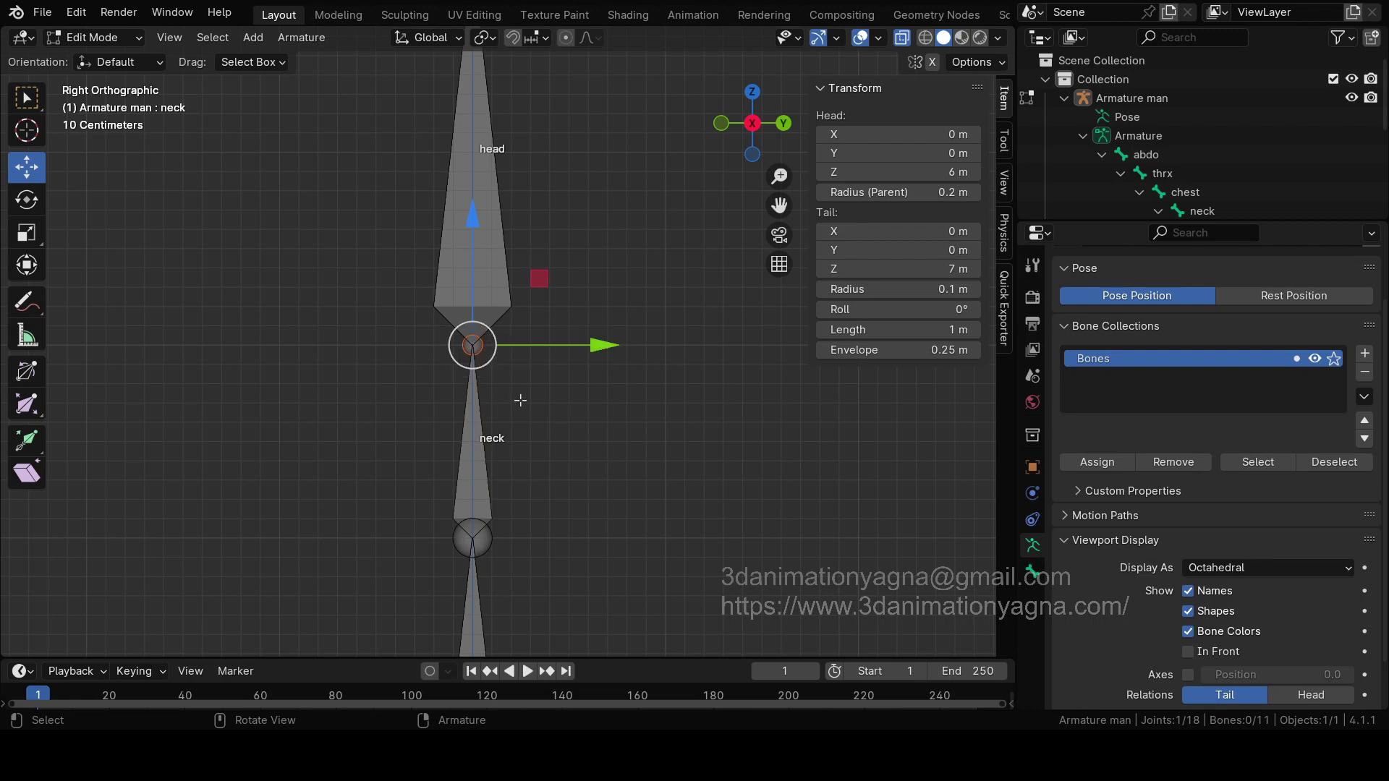
{"action": "middle_click_drag", "start_coordinate": [551, 291], "coordinate": [549, 384], "text": "shift"}
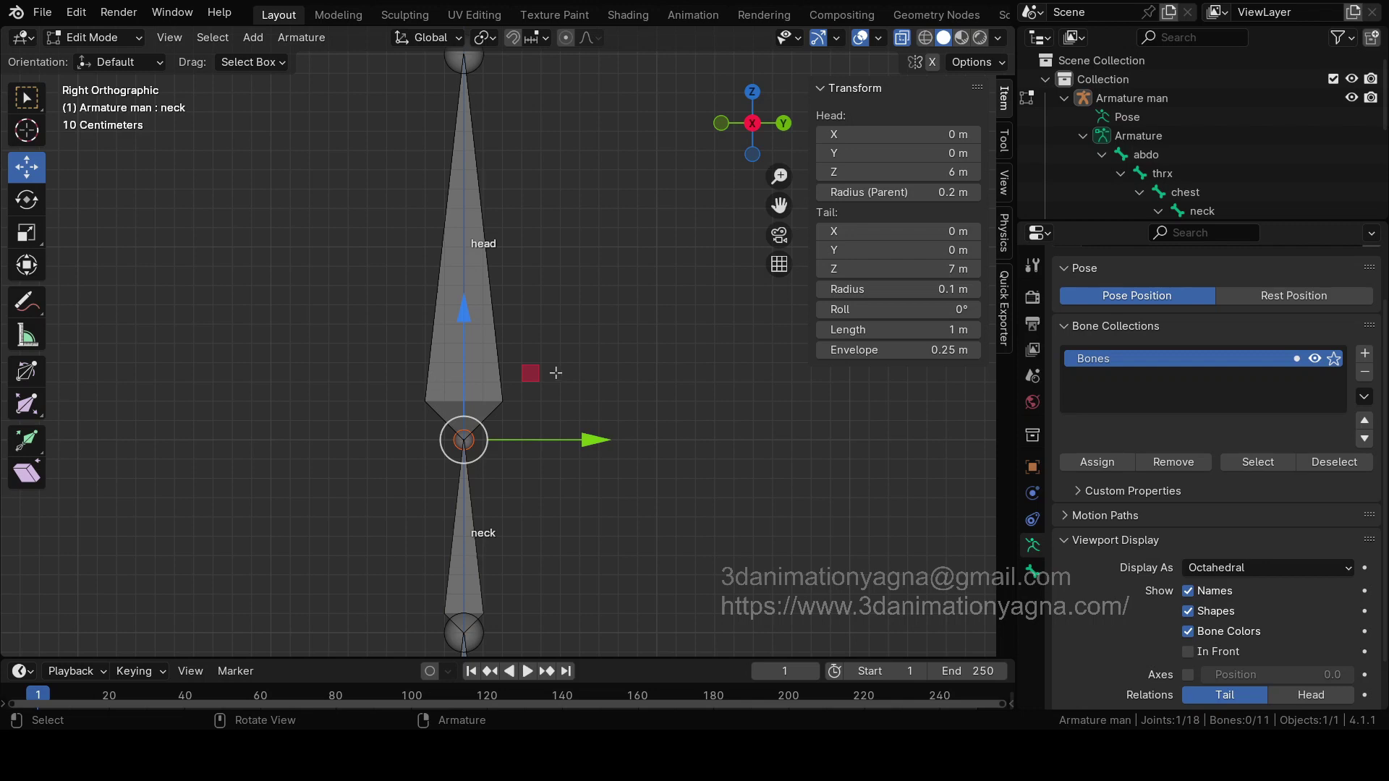
Step: Extrude a 1.3 m bone from the neck–head joint and clear its parent
{"action": "key", "text": "e"}
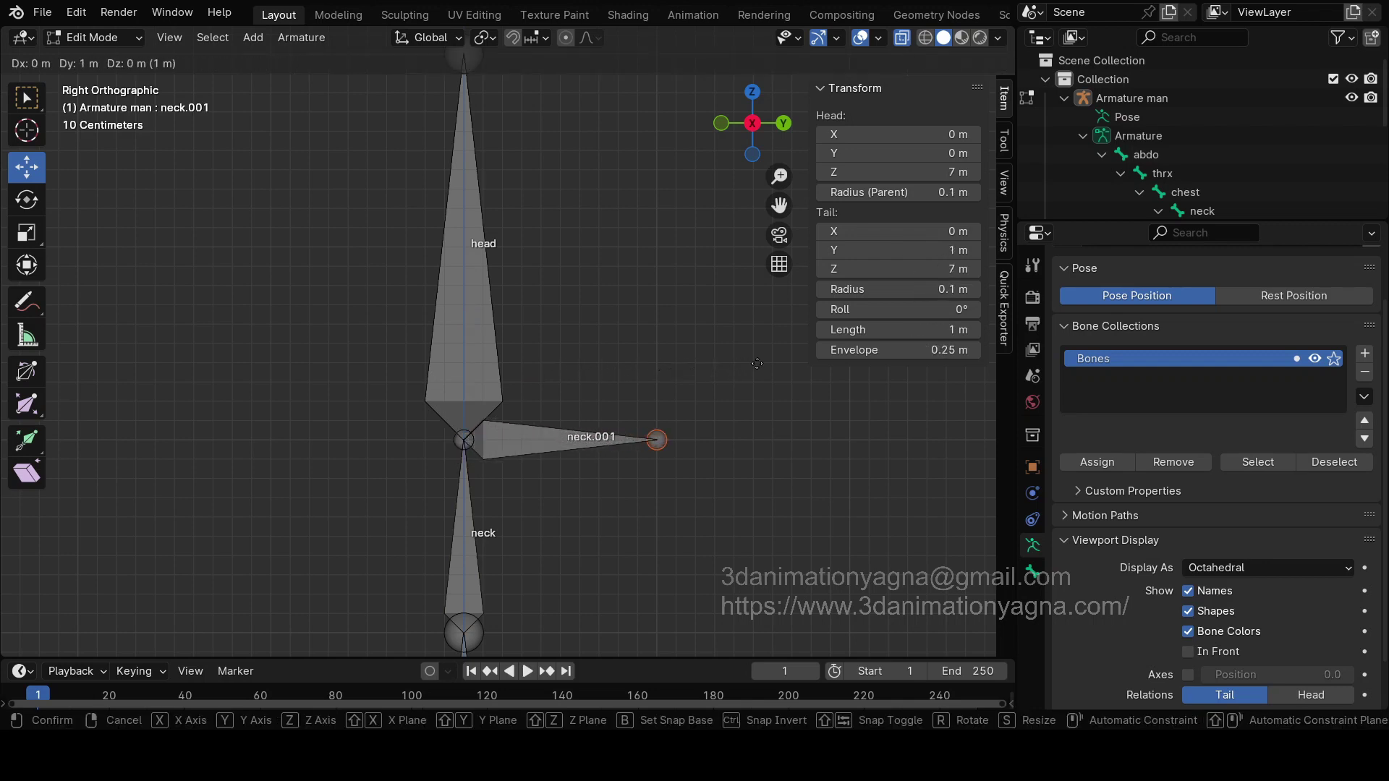
{"action": "left_click", "coordinate": [802, 372]}
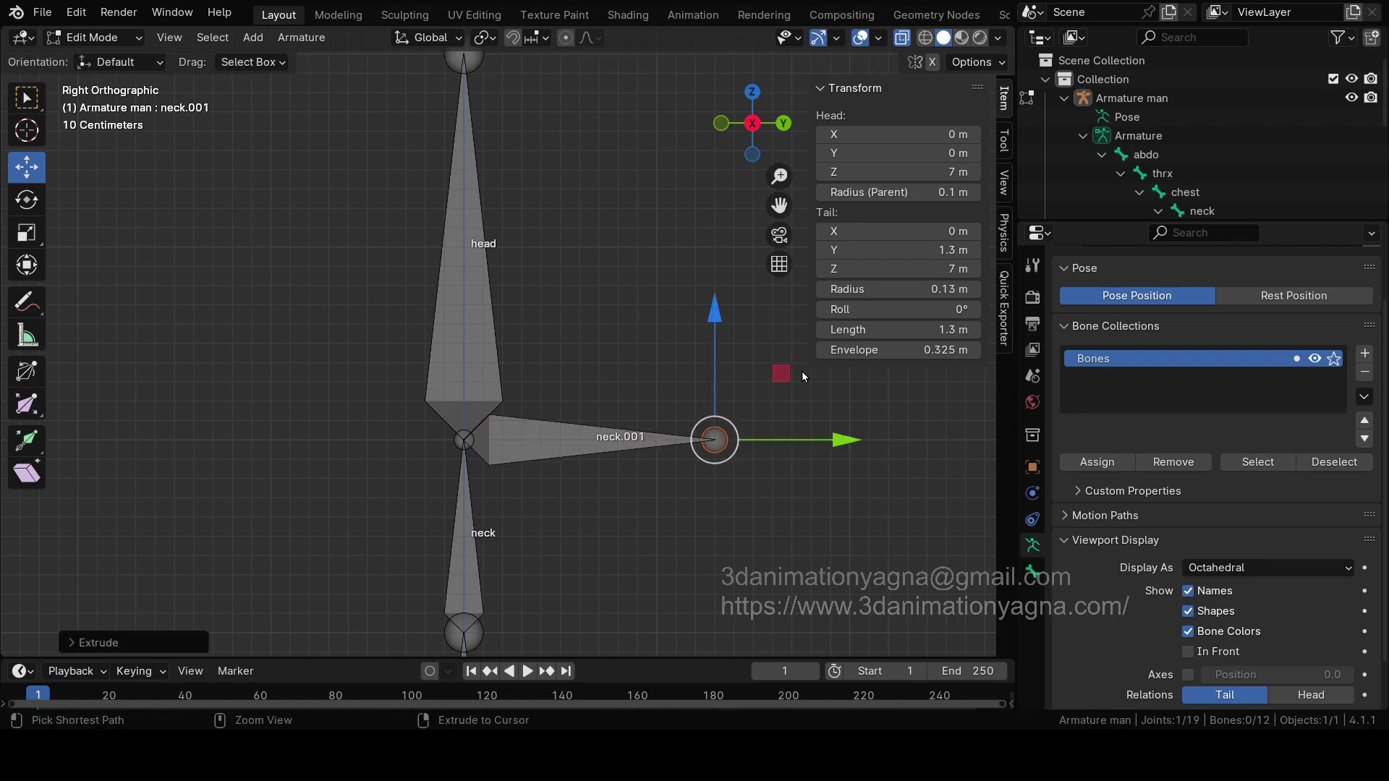
{"action": "left_click", "coordinate": [574, 452]}
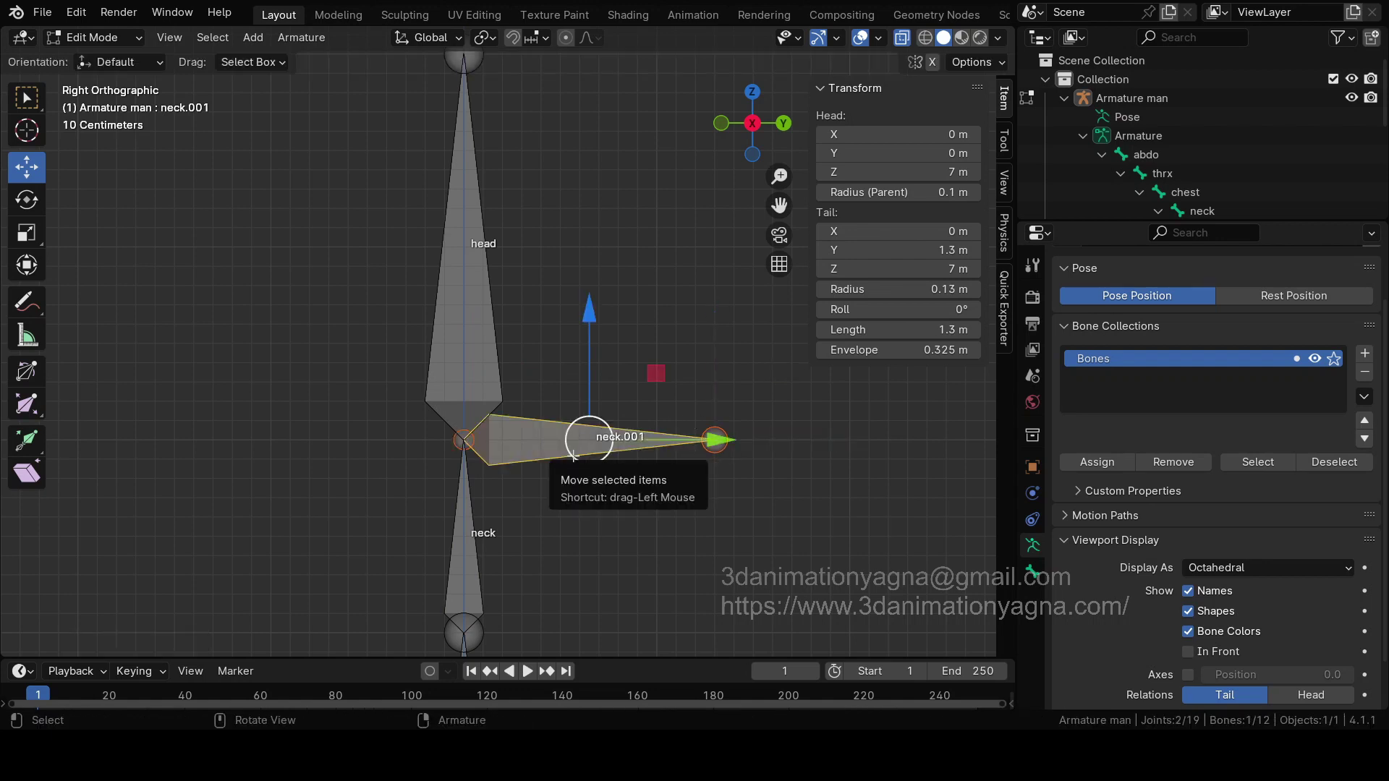
{"action": "key", "text": "alt+p"}
{"action": "left_click", "coordinate": [574, 457]}
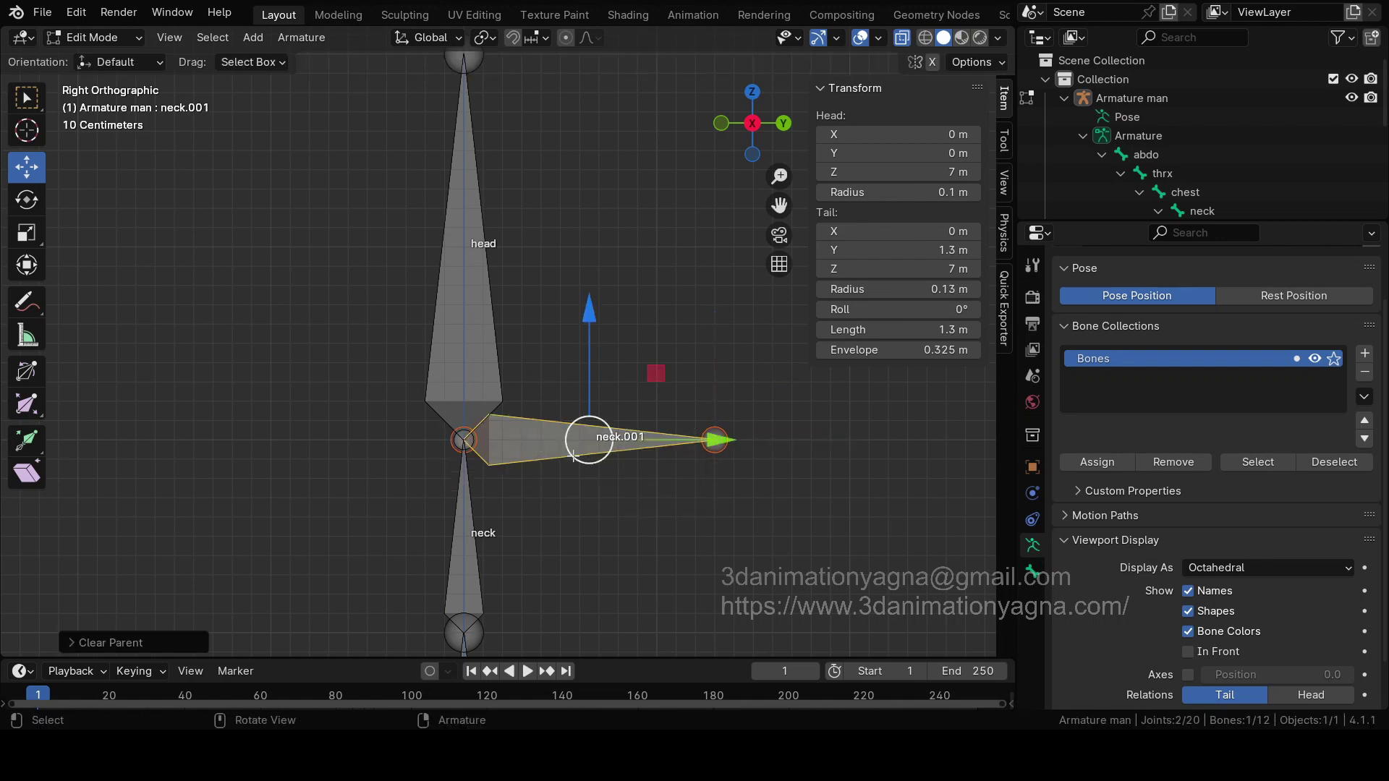
{"action": "scroll", "coordinate": [573, 454], "scroll_direction": "down", "scroll_amount": 10, "text": "shift"}
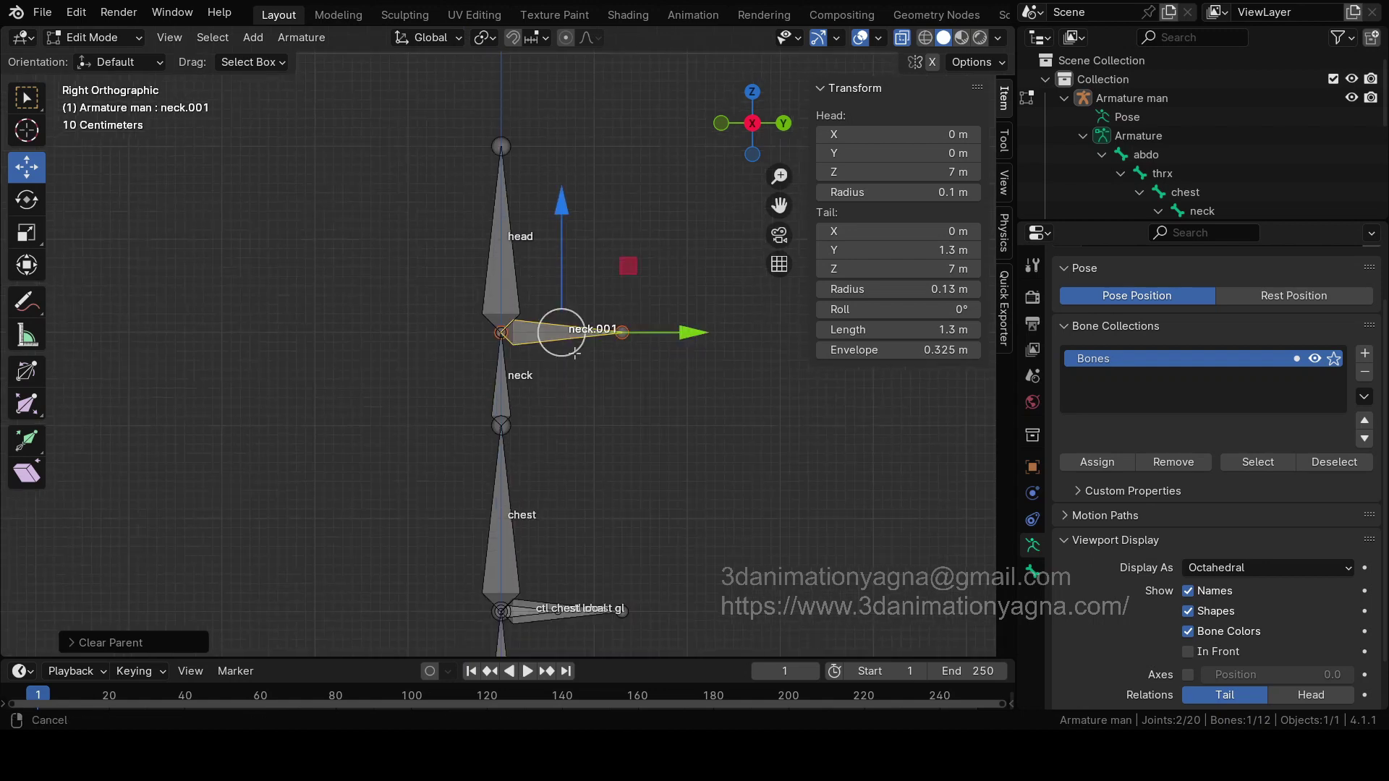
{"action": "scroll", "coordinate": [545, 242], "scroll_direction": "up", "scroll_amount": 5, "text": "shift"}
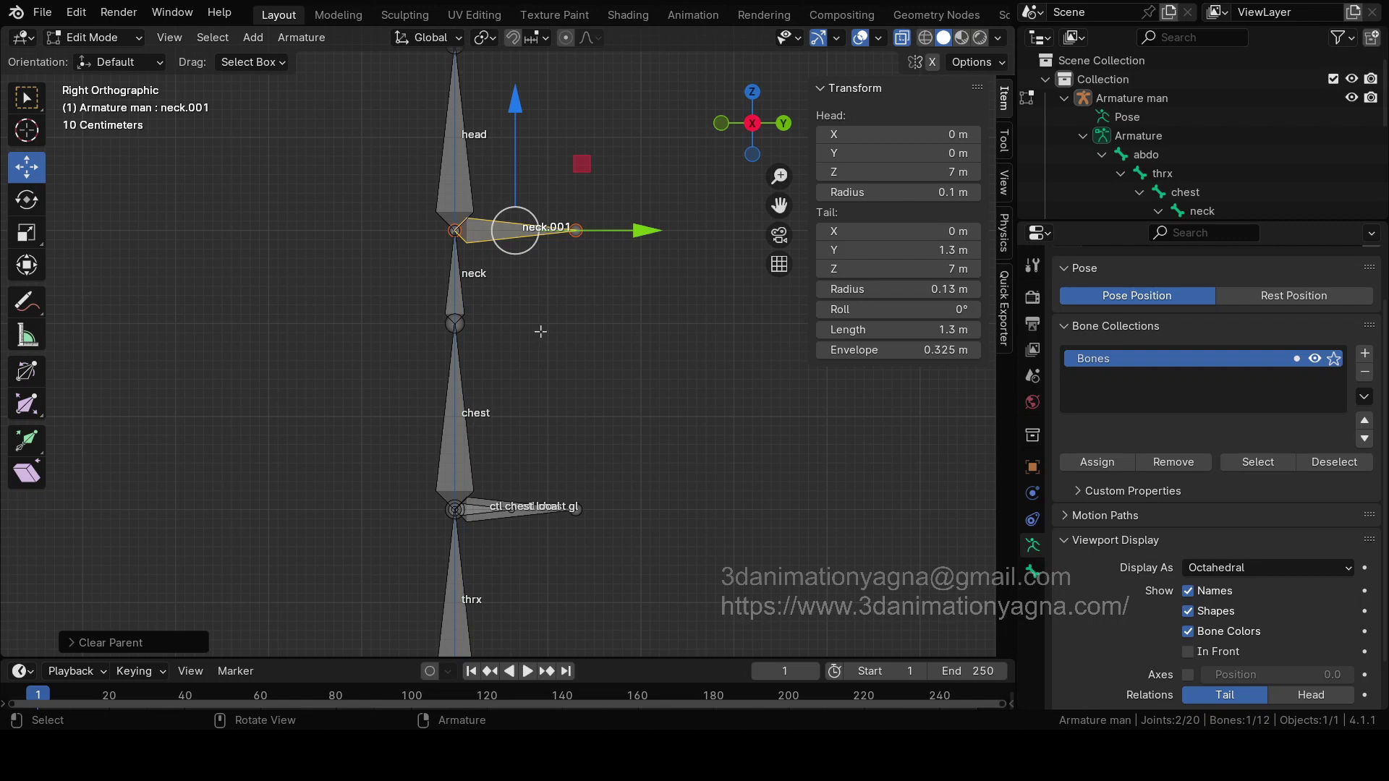
{"action": "scroll", "coordinate": [541, 332], "scroll_direction": "up", "scroll_amount": 5, "text": "shift"}
{"action": "scroll", "coordinate": [546, 336], "scroll_direction": "up", "scroll_amount": 3}
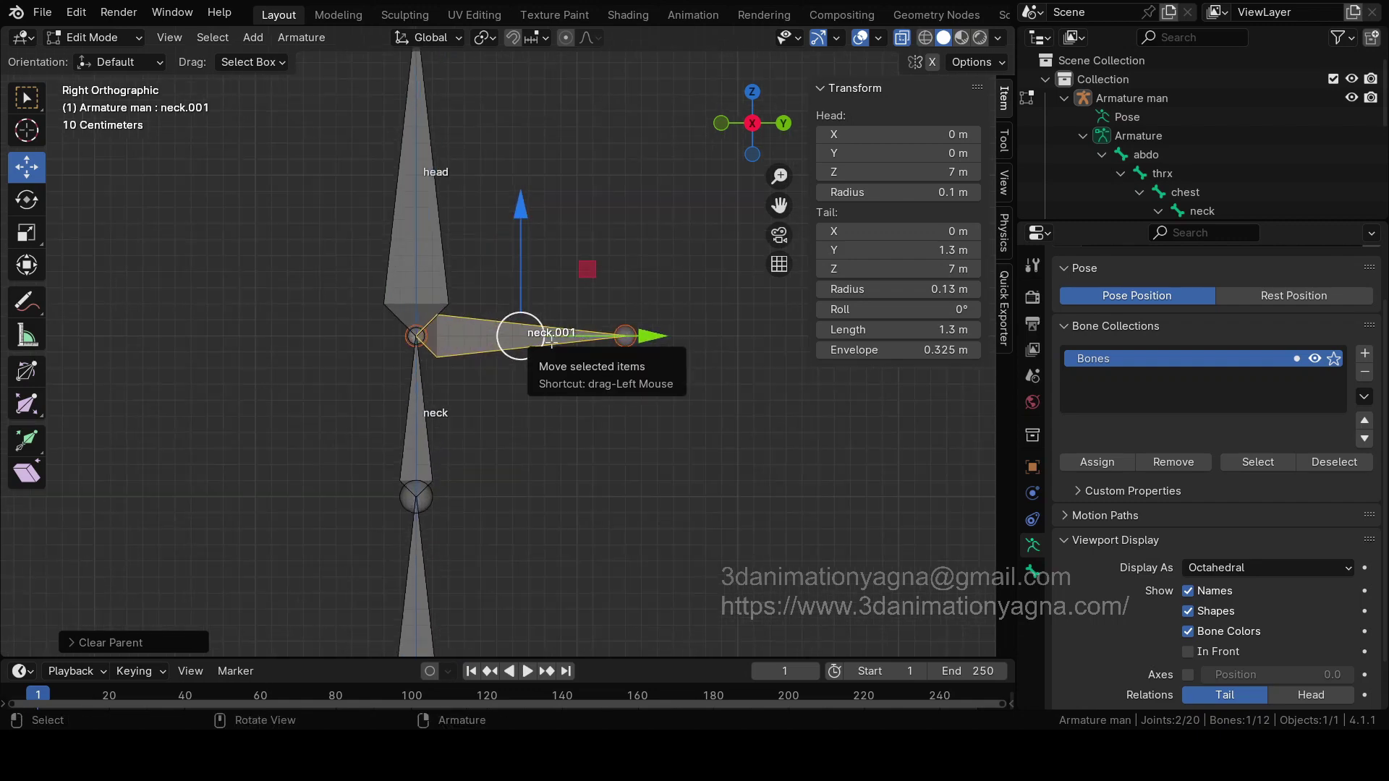
Step: Rename the new neck.001 bone to ctl head
{"action": "key", "text": "F2"}
{"action": "type", "text": "c"}
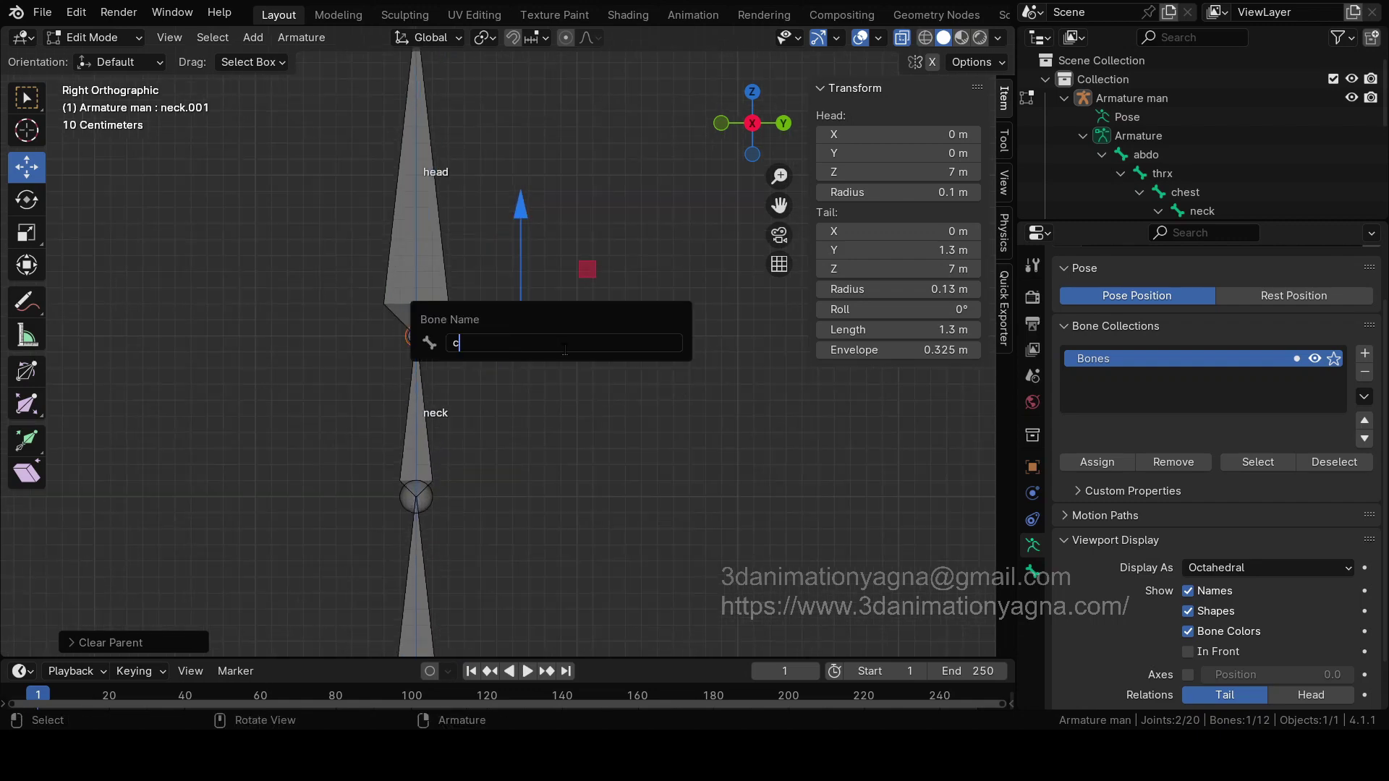
{"action": "type", "text": "tl head"}
{"action": "key", "text": "Return"}
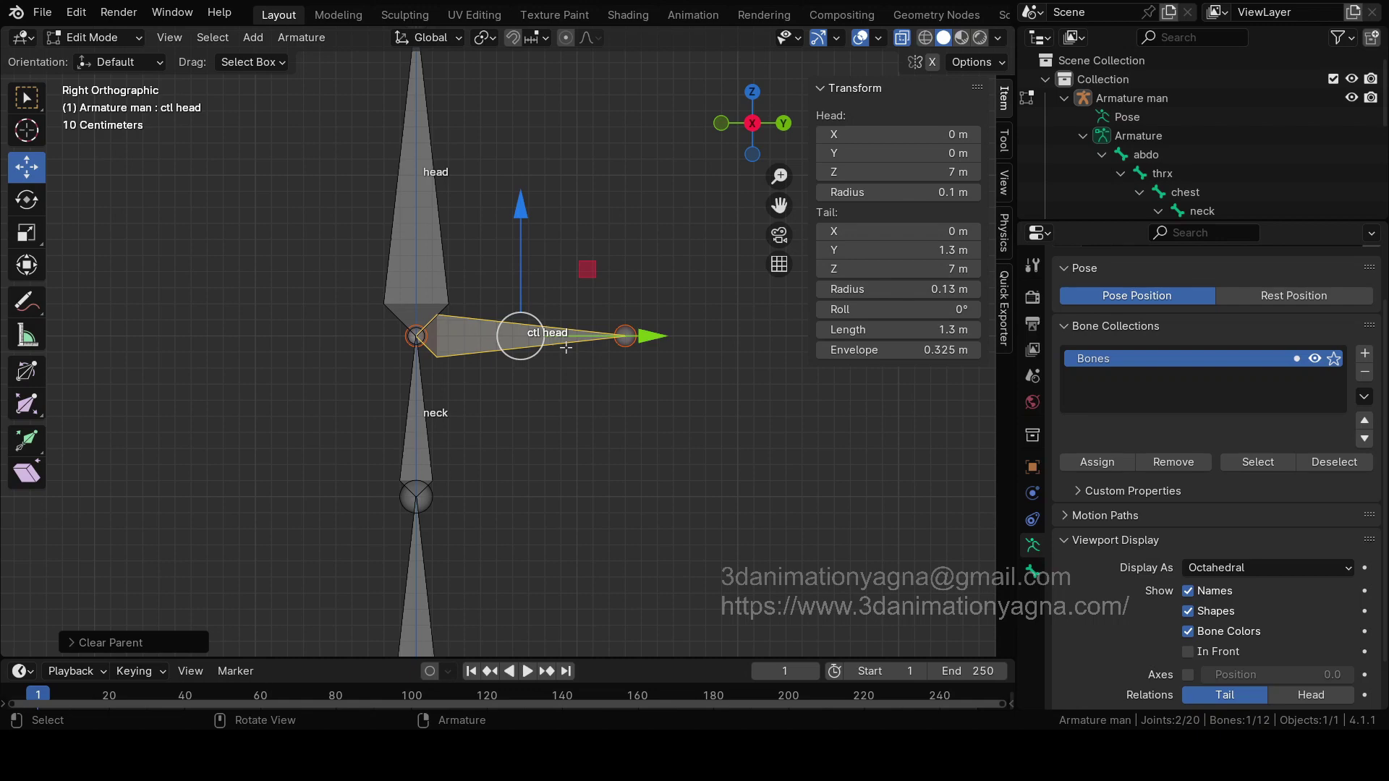
Step: Switch the armature to Pose Mode and deselect ctl head to inspect the spine controls
{"action": "scroll", "coordinate": [566, 346], "scroll_direction": "down", "scroll_amount": 3}
{"action": "middle_click_drag", "start_coordinate": [566, 346], "coordinate": [657, 380]}
{"action": "key", "text": "w"}
{"action": "scroll", "coordinate": [567, 368], "scroll_direction": "up", "scroll_amount": 2}
{"action": "scroll", "coordinate": [612, 384], "scroll_direction": "down", "scroll_amount": 2}
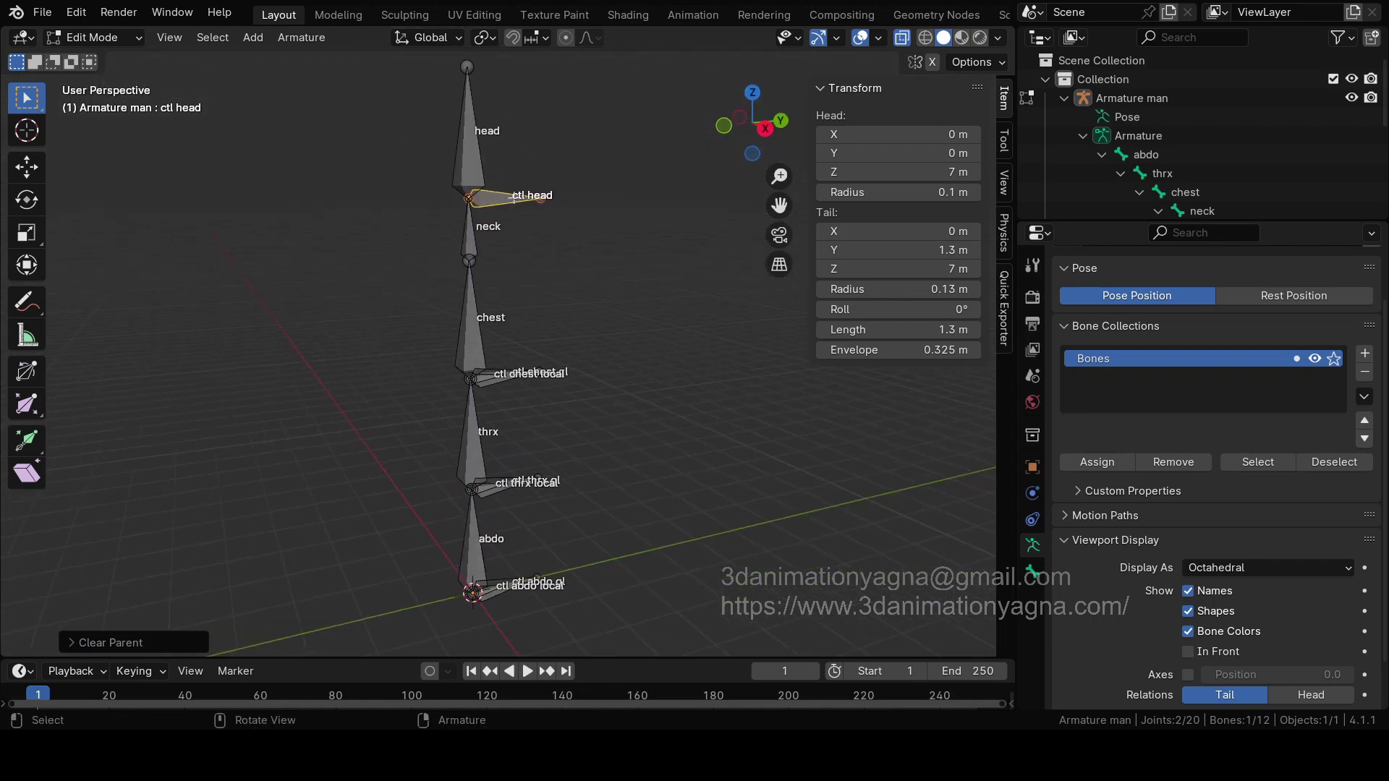
{"action": "left_click", "coordinate": [116, 40]}
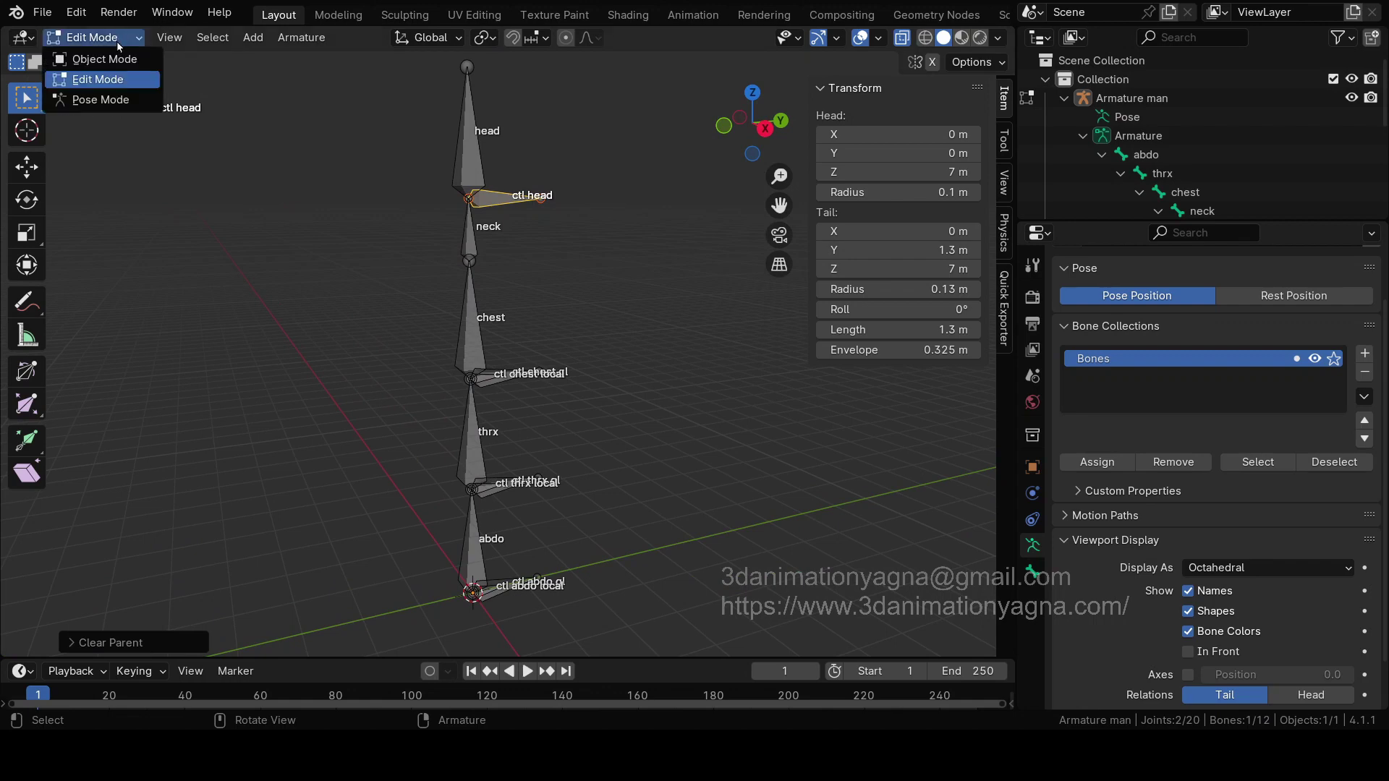
{"action": "left_click", "coordinate": [115, 102]}
{"action": "middle_click_drag", "start_coordinate": [722, 271], "coordinate": [654, 282]}
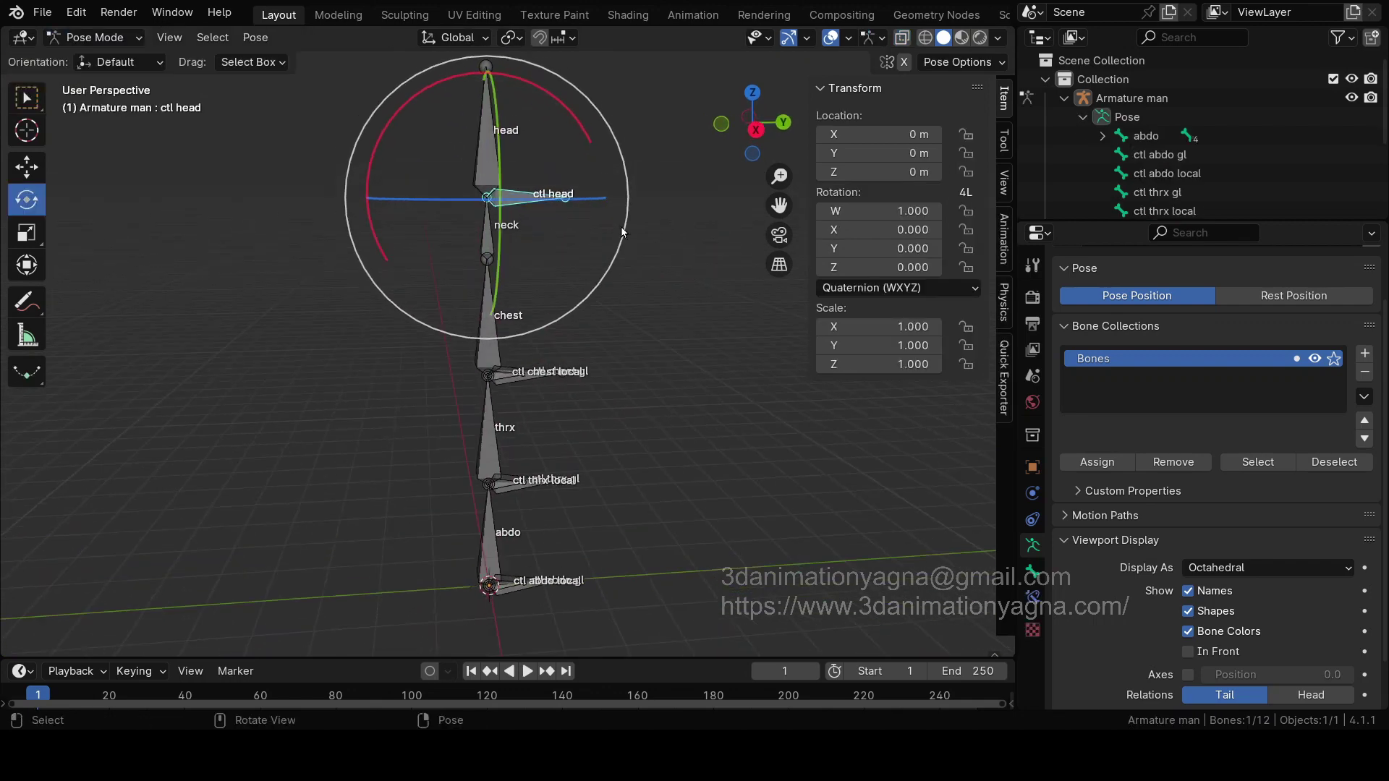
{"action": "middle_click_drag", "start_coordinate": [535, 297], "coordinate": [666, 319]}
{"action": "left_click", "coordinate": [666, 318]}
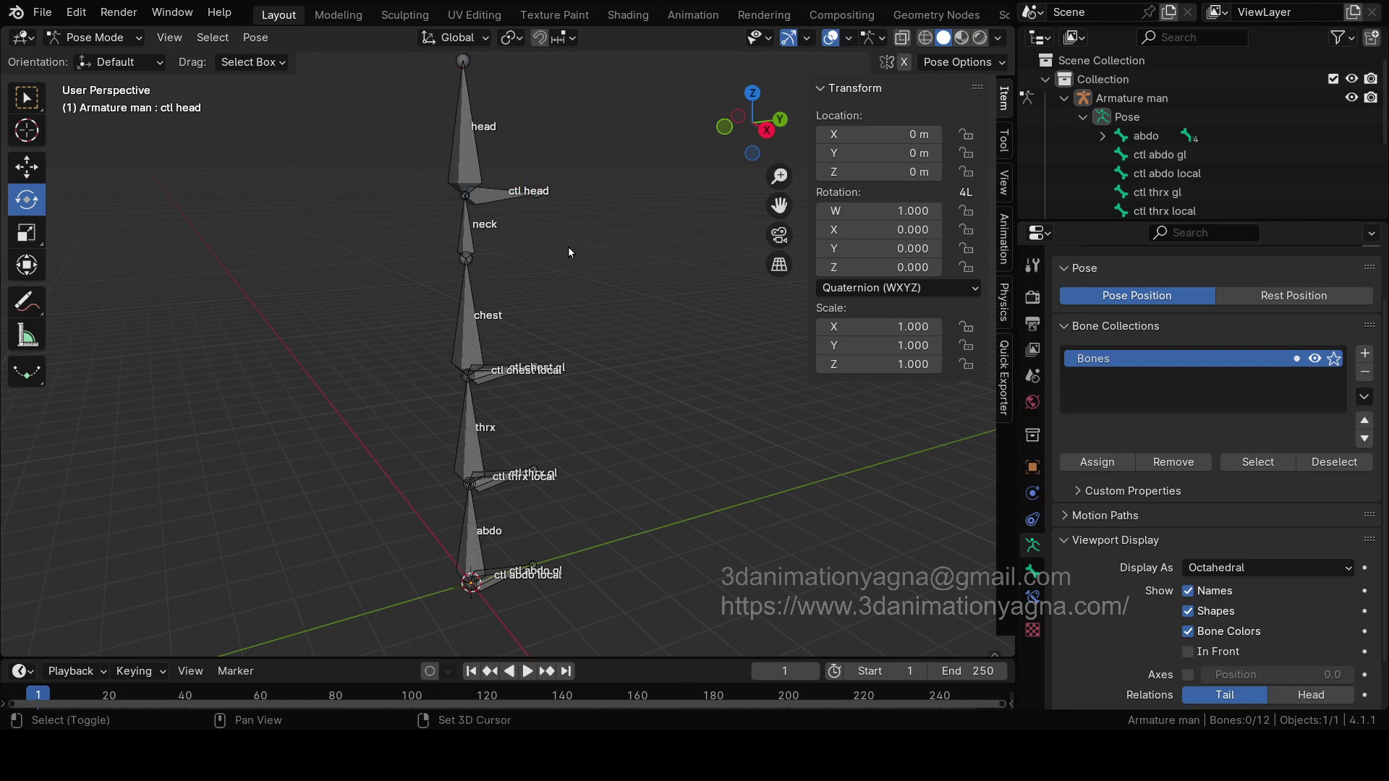
{"action": "middle_click_drag", "start_coordinate": [567, 246], "coordinate": [583, 297]}
{"action": "scroll", "coordinate": [579, 291], "scroll_direction": "up", "scroll_amount": 3}
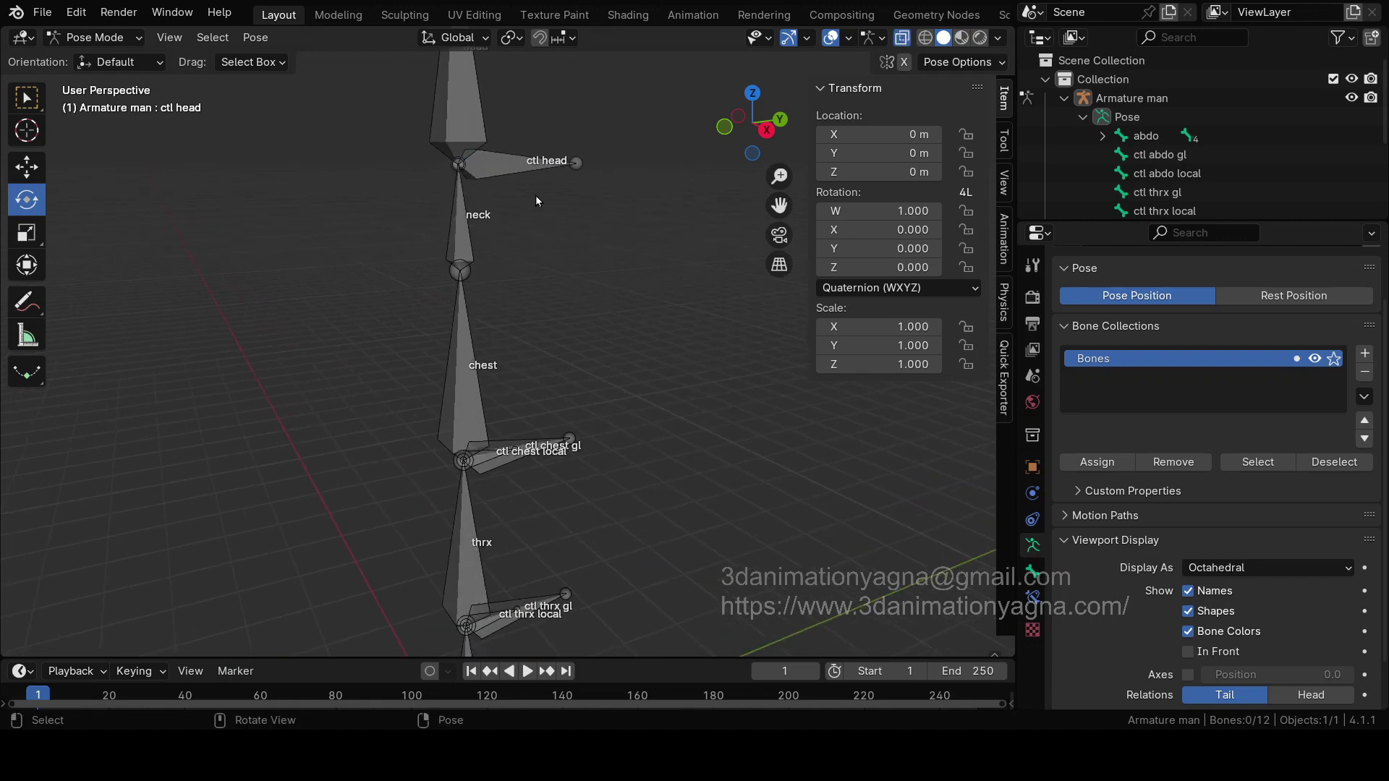
{"action": "middle_click_drag", "start_coordinate": [536, 197], "coordinate": [617, 177]}
Step: Adjust armature Fade Geometry, enable Geometry Wireframe at opacity 1.0, and return to Edit Mode
{"action": "left_click", "coordinate": [881, 38]}
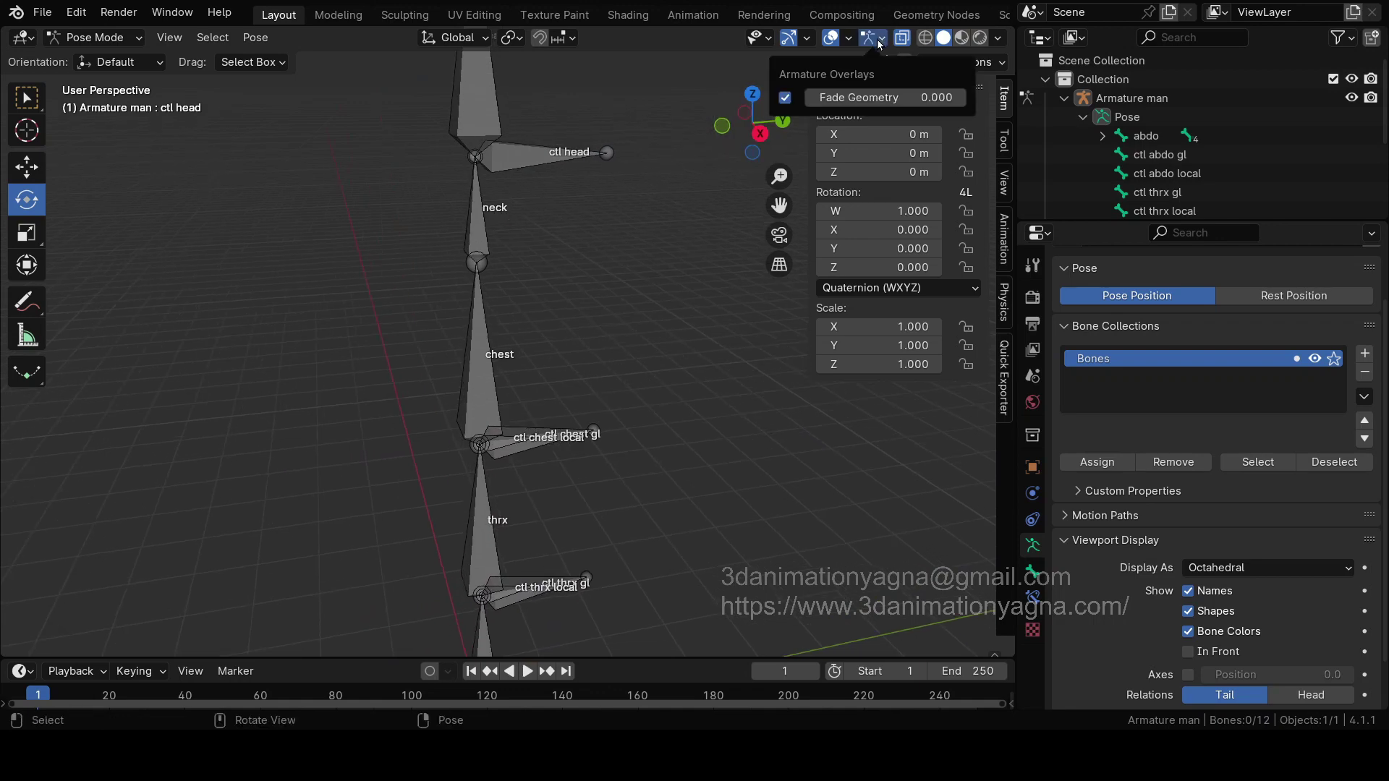
{"action": "left_click_drag", "start_coordinate": [904, 97], "coordinate": [824, 97]}
{"action": "left_click", "coordinate": [848, 37]}
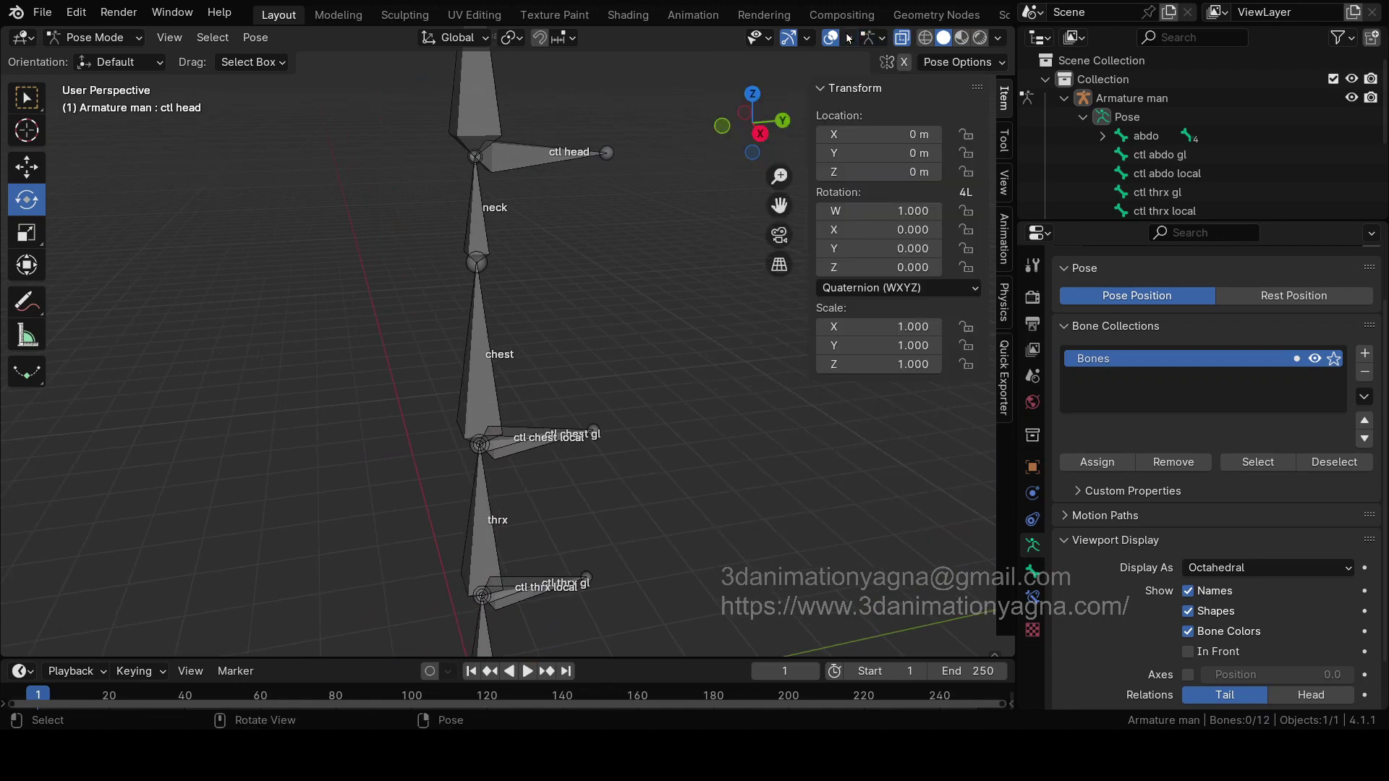
{"action": "left_click", "coordinate": [848, 37]}
{"action": "left_click", "coordinate": [732, 376]}
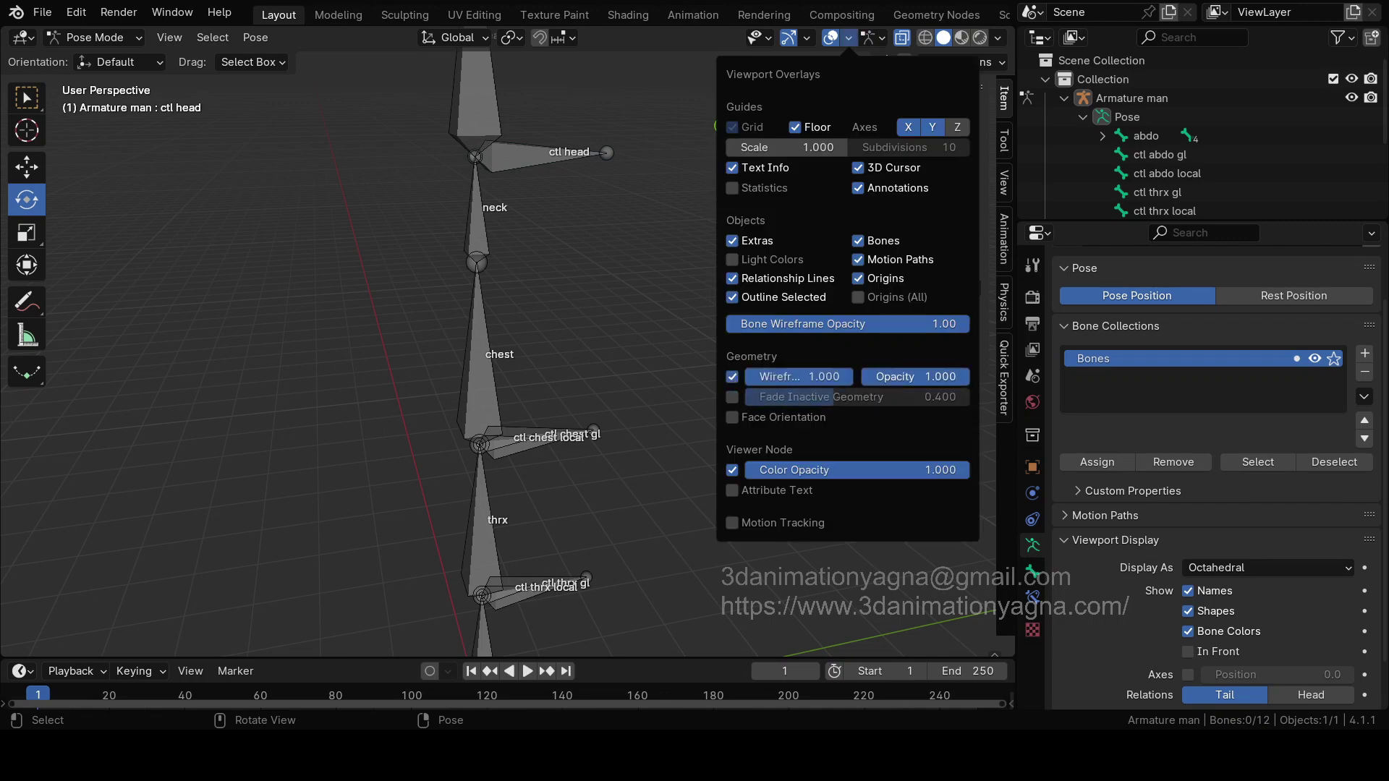
{"action": "left_click_drag", "start_coordinate": [915, 376], "coordinate": [969, 376]}
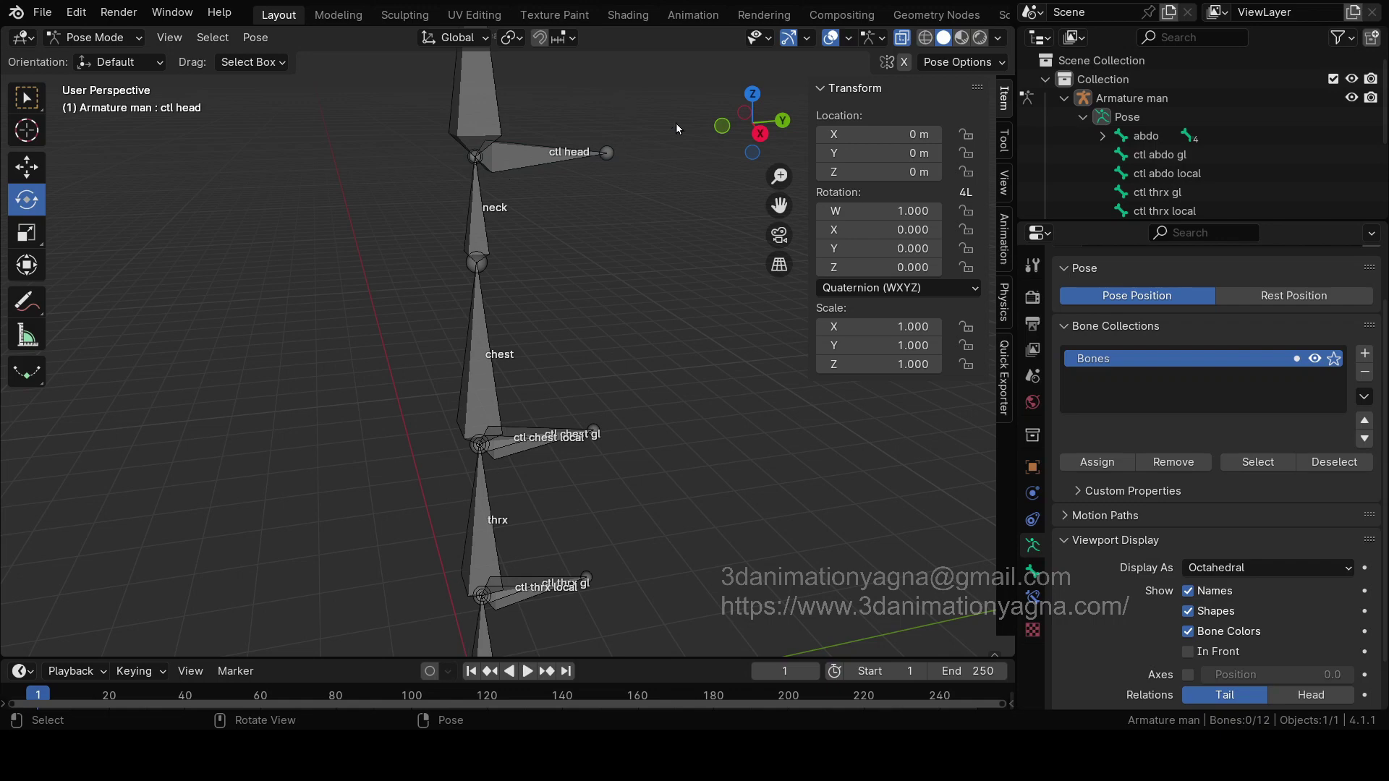
{"action": "left_click", "coordinate": [102, 41]}
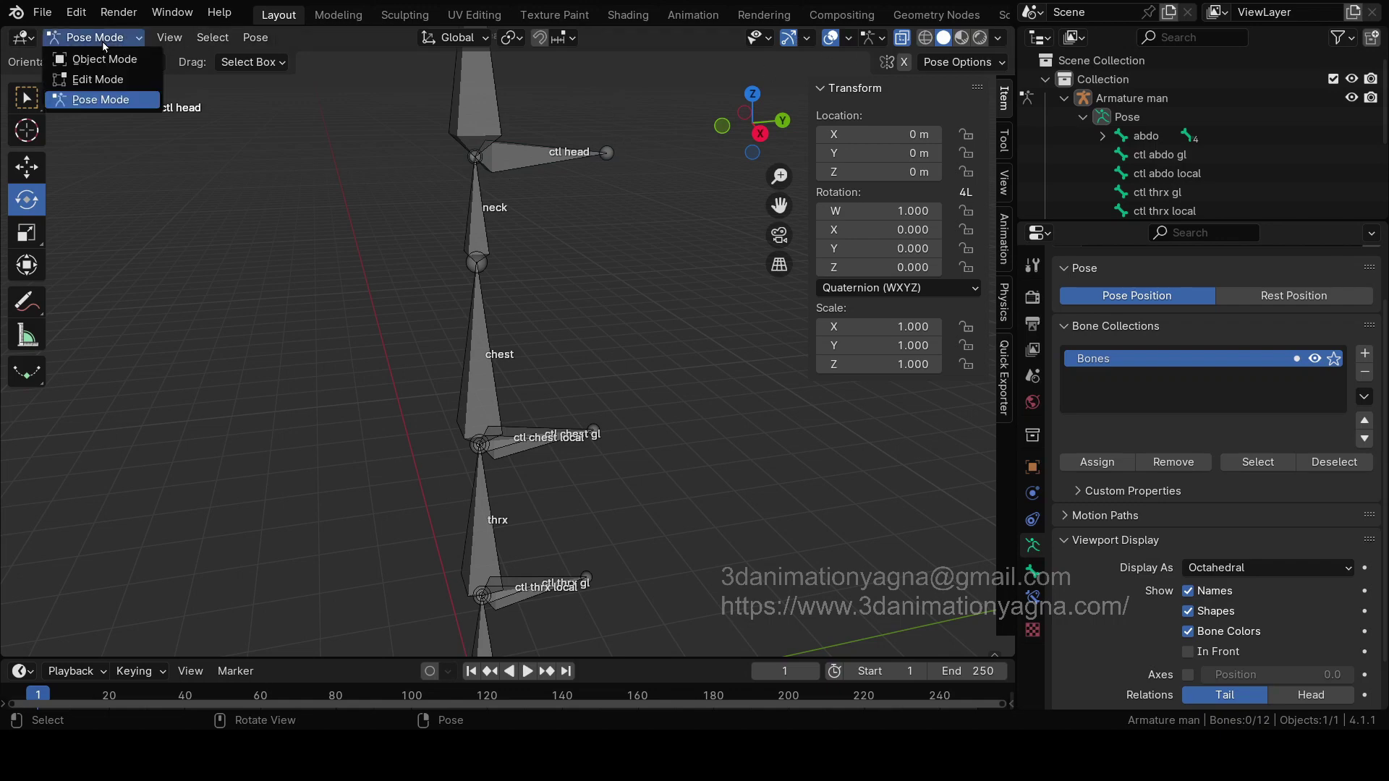
{"action": "left_click", "coordinate": [104, 79]}
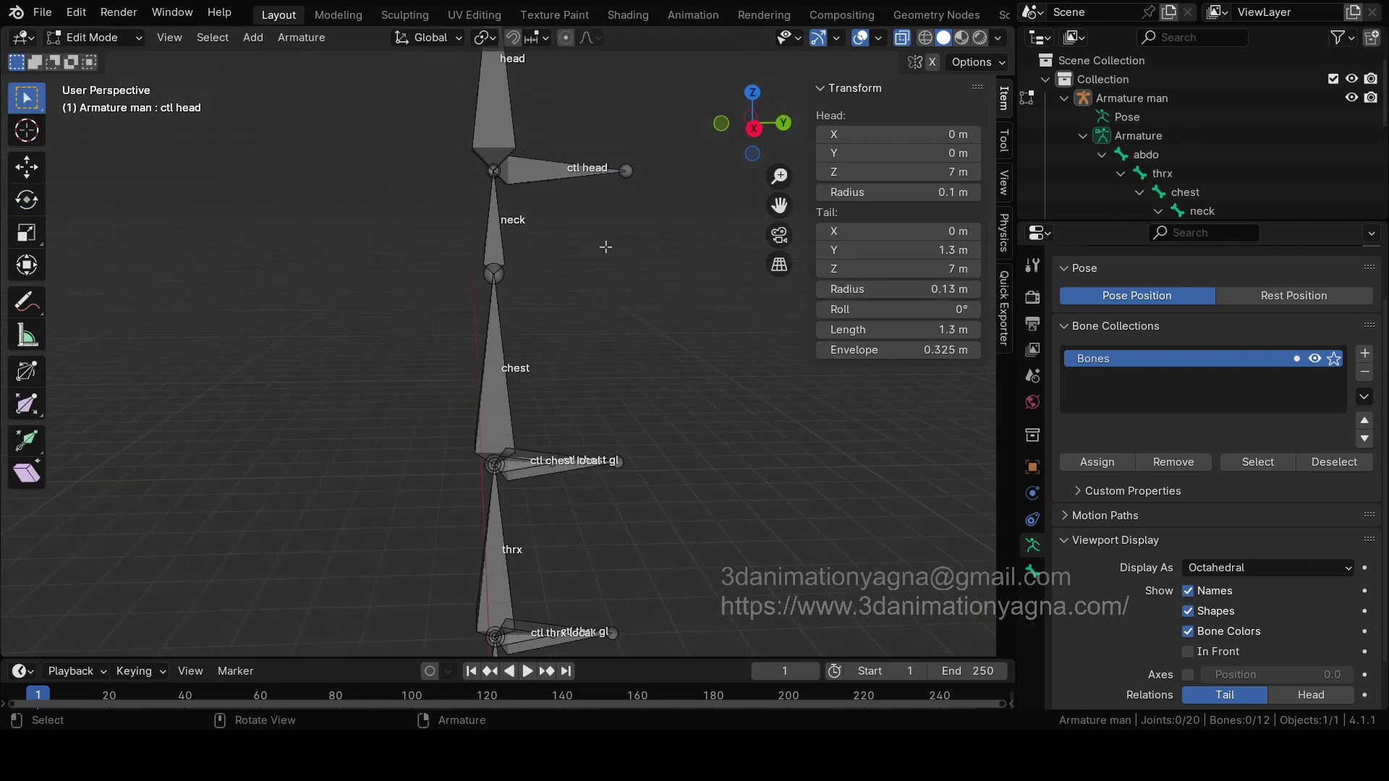
Step: Switch to the right side view and frame the thrx and abdo bones in perspective
{"action": "key", "text": "KP_3"}
{"action": "scroll", "coordinate": [601, 253], "scroll_direction": "down", "scroll_amount": 4}
{"action": "scroll", "coordinate": [558, 310], "scroll_direction": "up", "scroll_amount": 2}
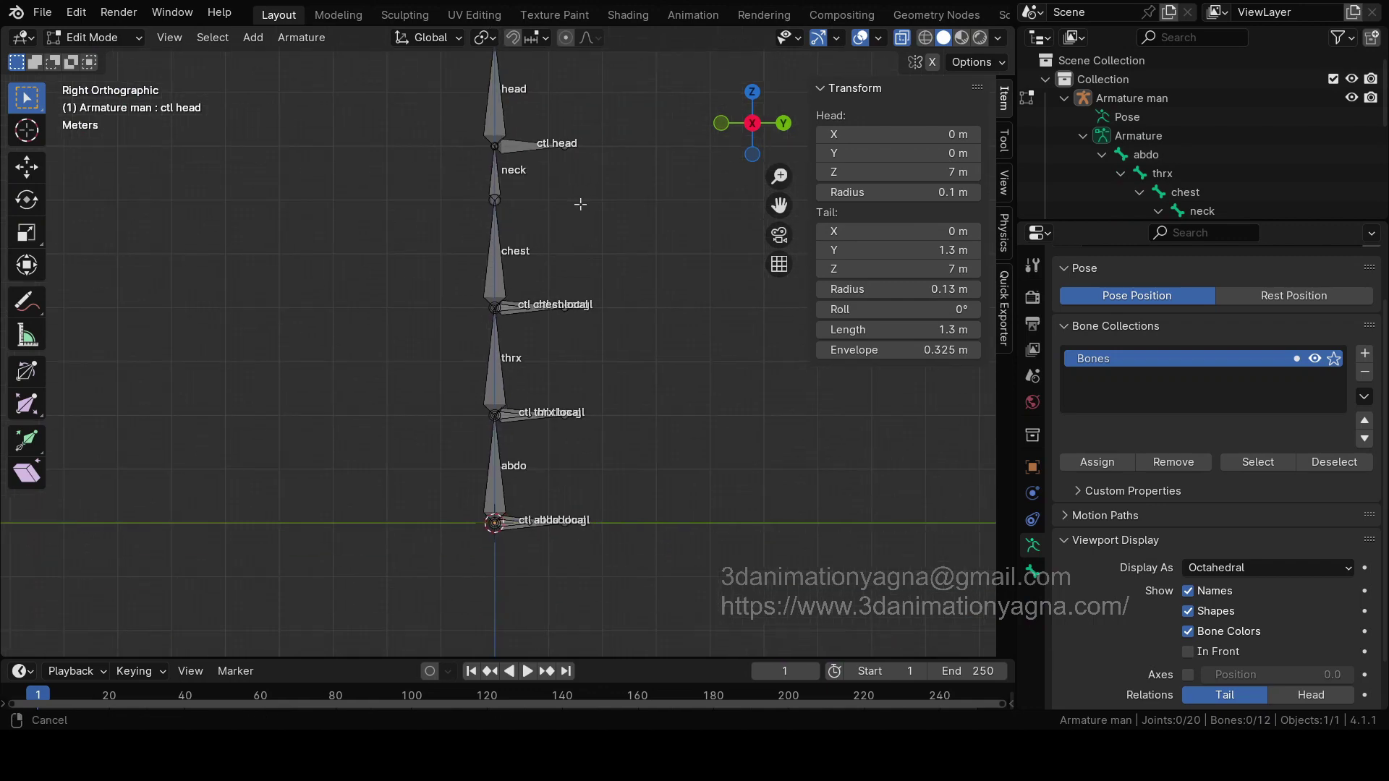
{"action": "scroll", "coordinate": [559, 310], "scroll_direction": "up", "scroll_amount": 1}
{"action": "middle_click_drag", "start_coordinate": [559, 311], "coordinate": [564, 232], "text": "shift"}
{"action": "scroll", "coordinate": [571, 268], "scroll_direction": "up", "scroll_amount": 3}
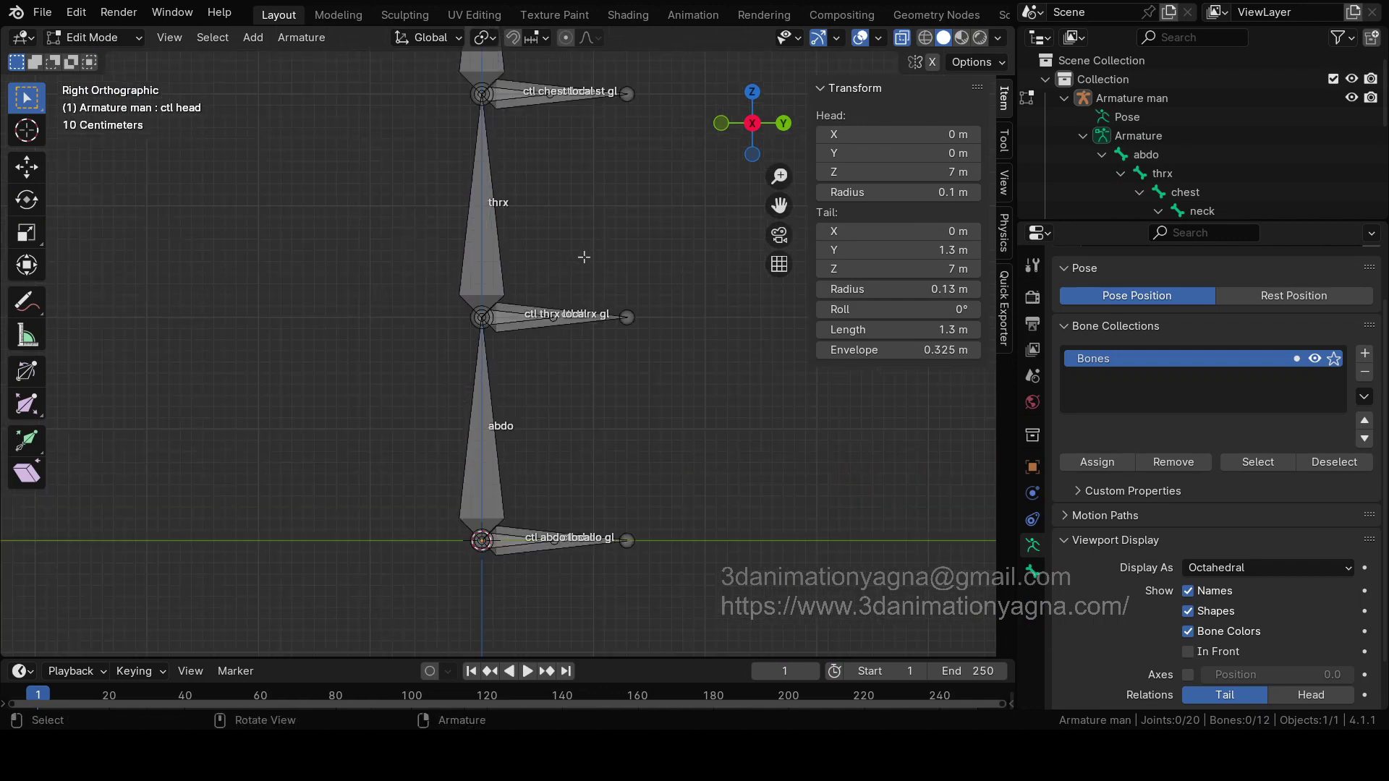
{"action": "middle_click_drag", "start_coordinate": [580, 307], "coordinate": [549, 214], "text": "shift"}
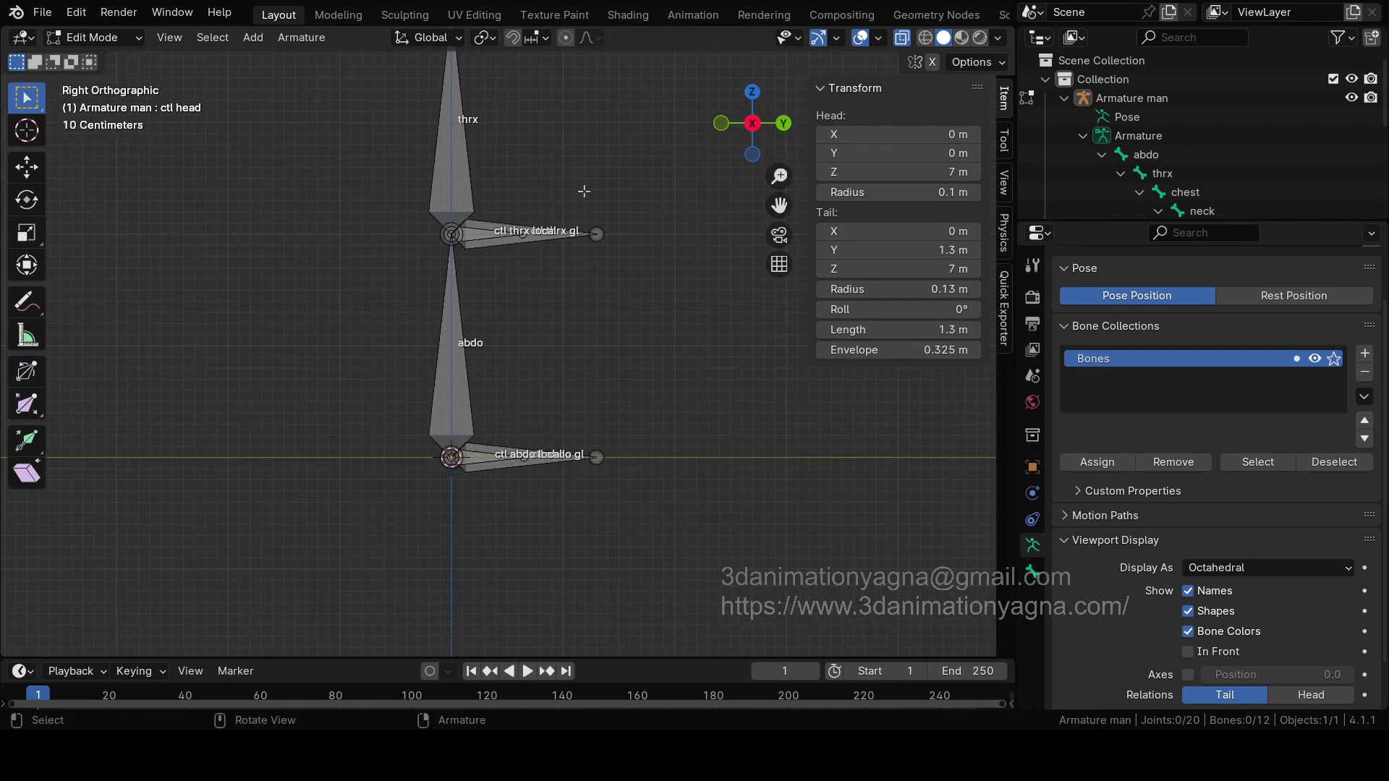
{"action": "scroll", "coordinate": [584, 304], "scroll_direction": "up", "scroll_amount": 3}
{"action": "middle_click_drag", "start_coordinate": [586, 369], "coordinate": [582, 307]}
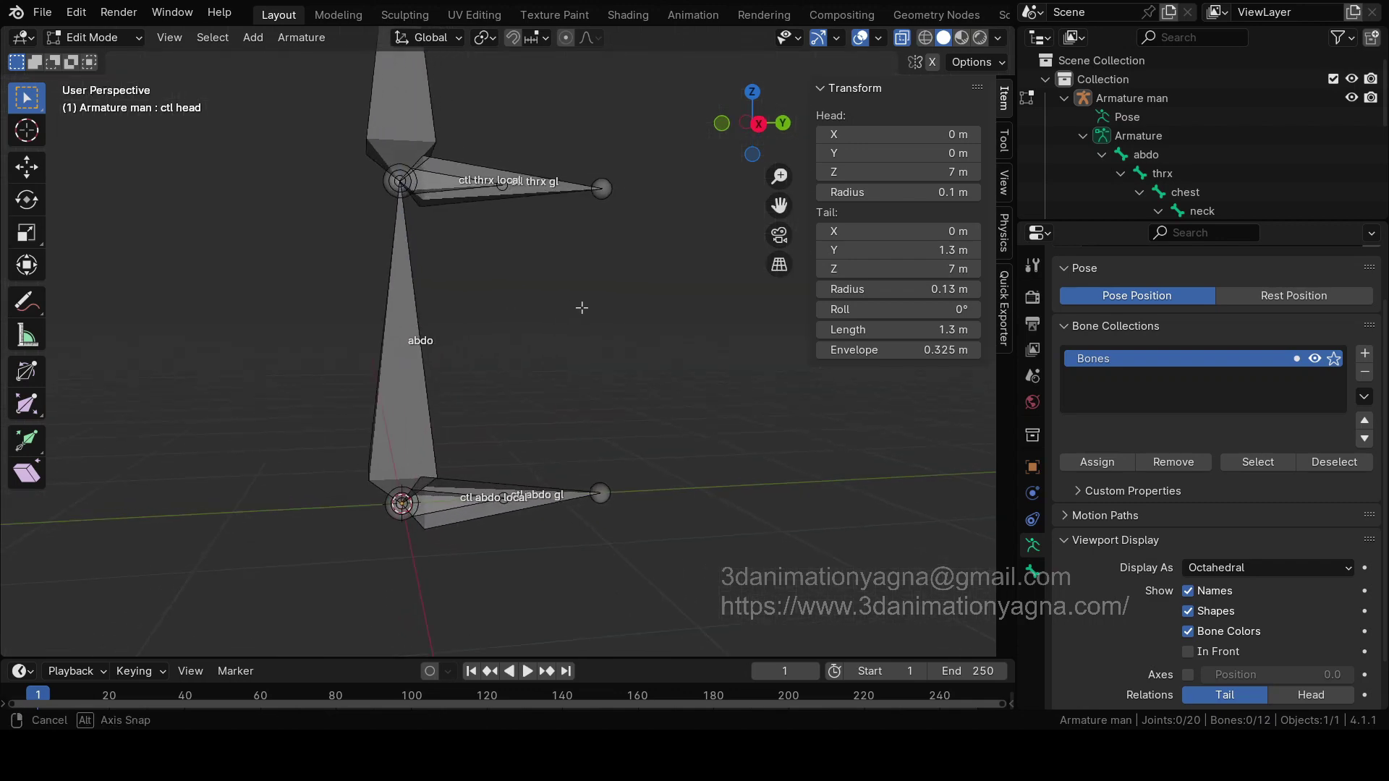
Step: Select ctl abdo local, then add ctl abdo gl as the active bone
{"action": "left_click", "coordinate": [434, 502]}
{"action": "left_click", "coordinate": [434, 502]}
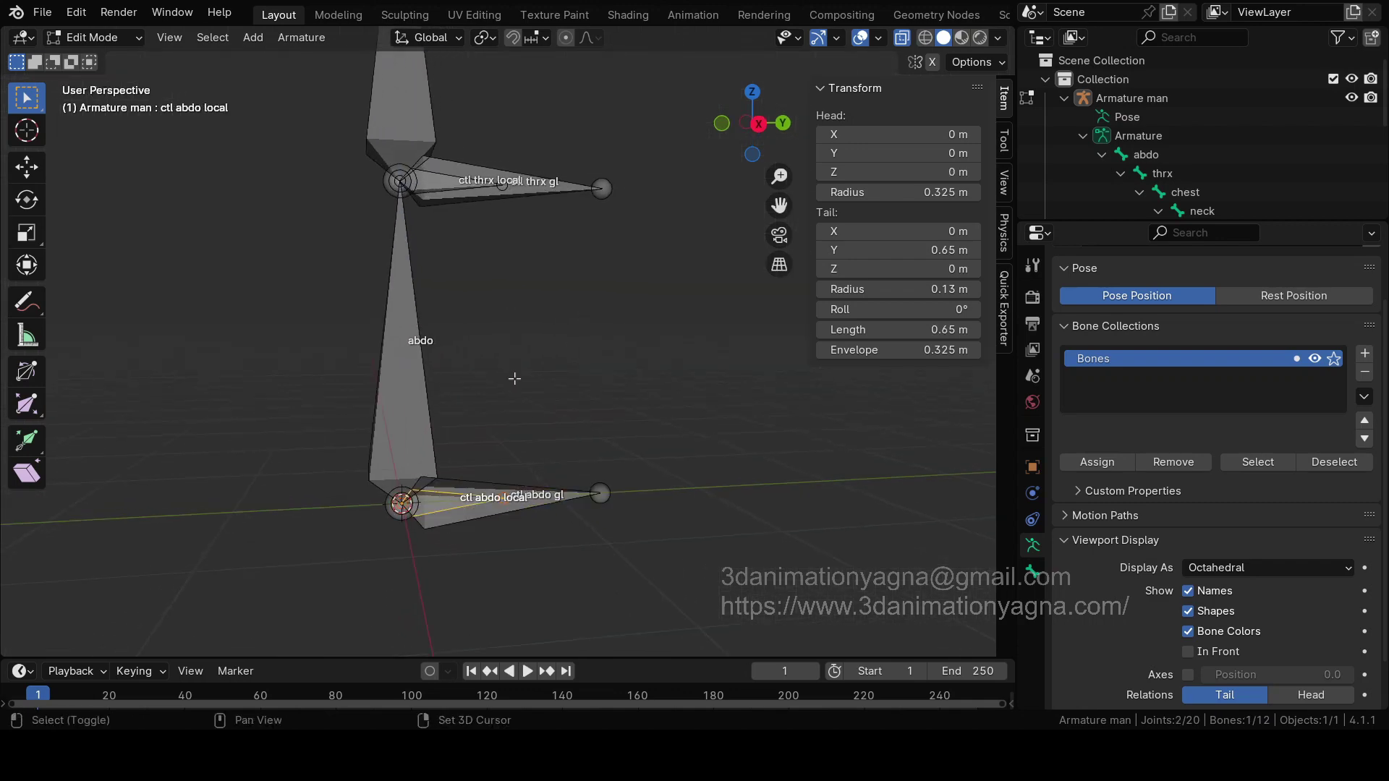
{"action": "middle_click_drag", "start_coordinate": [514, 379], "coordinate": [612, 418]}
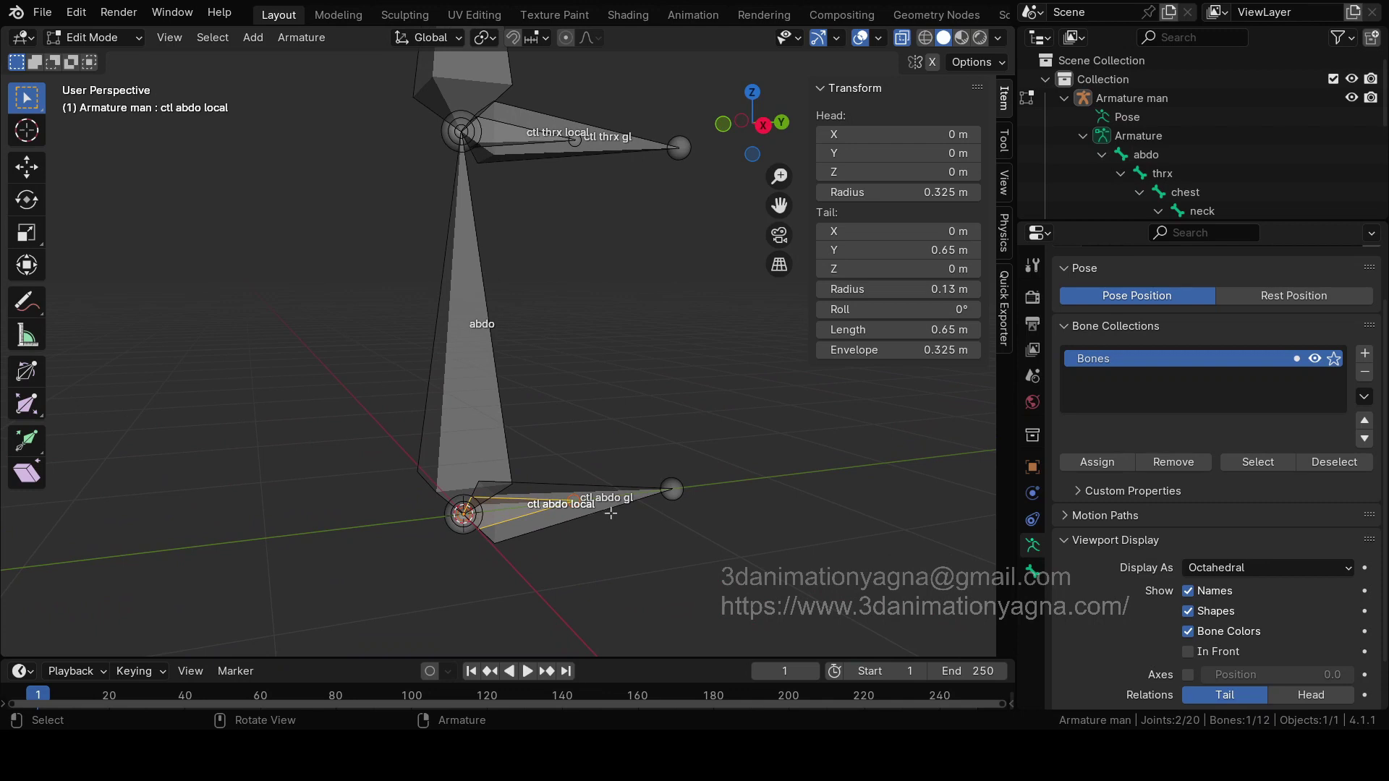
{"action": "middle_click_drag", "start_coordinate": [586, 474], "coordinate": [595, 463]}
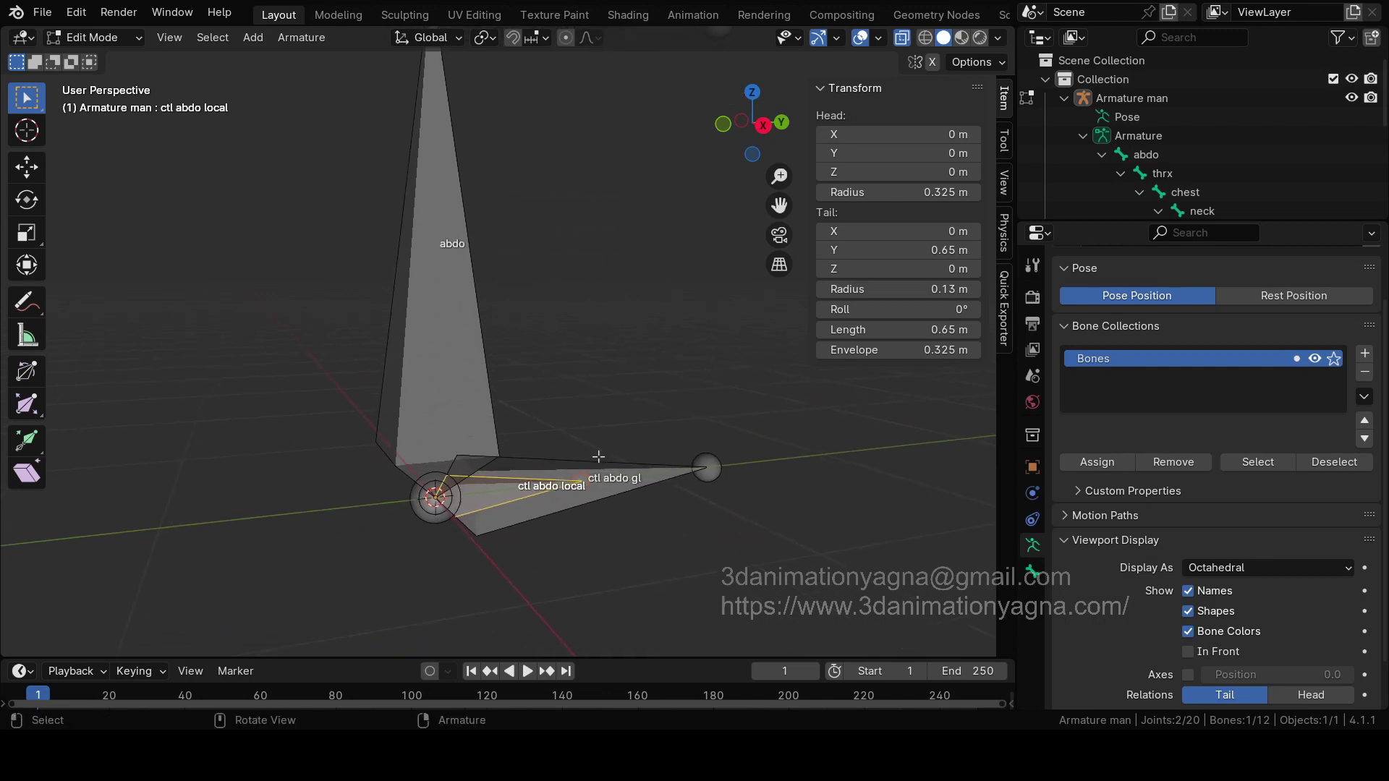
{"action": "left_click", "coordinate": [599, 460], "text": "shift"}
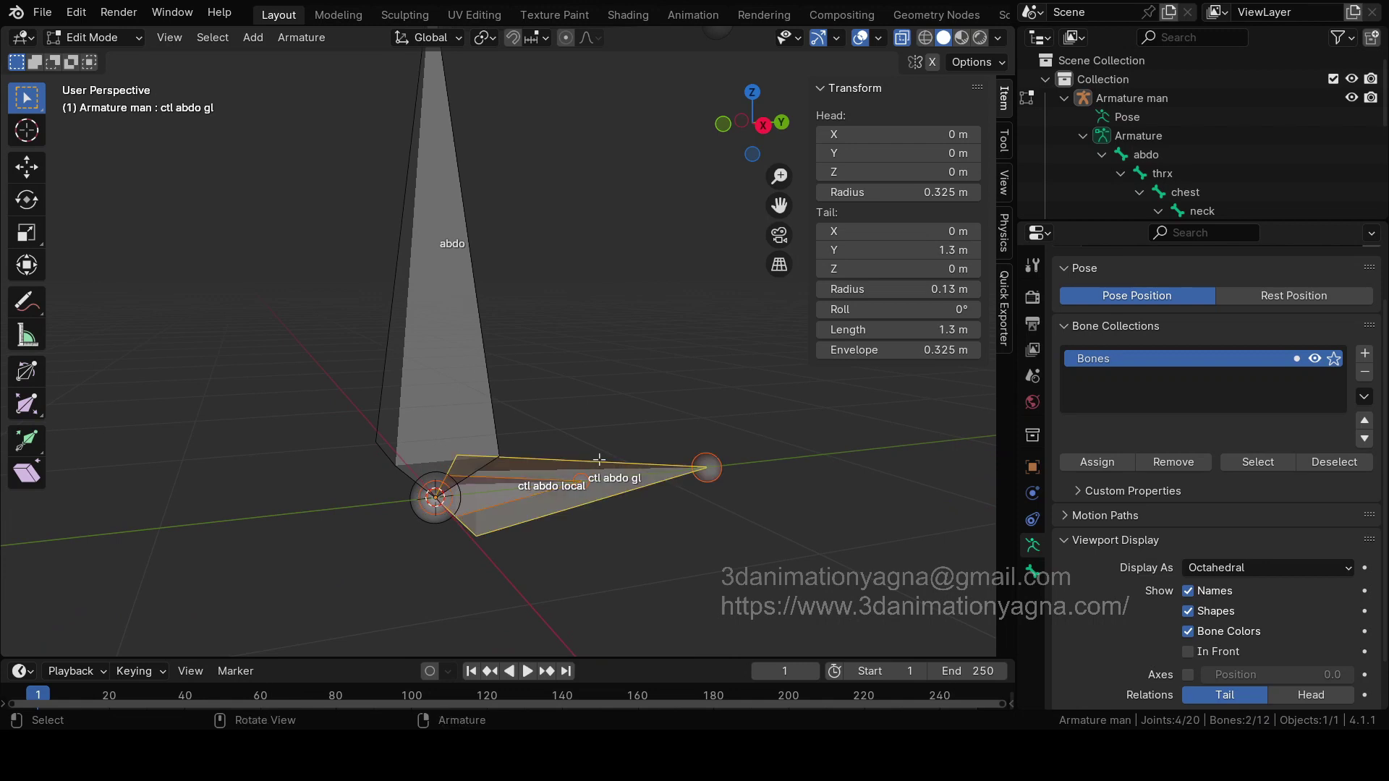
Step: Parent ctl abdo local to ctl abdo gl and ctl thrx local to ctl thrx gl, keeping offsets
{"action": "key", "text": "ctrl+p"}
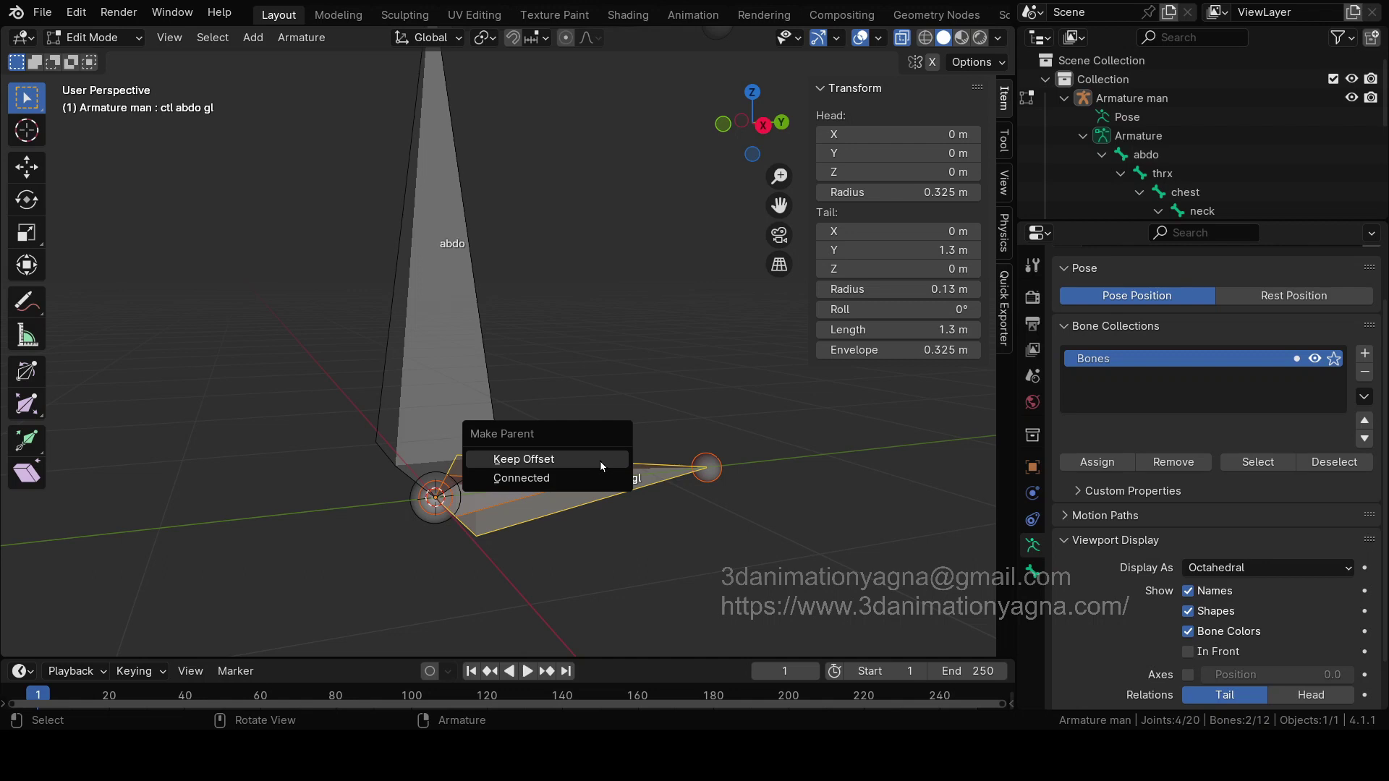
{"action": "left_click", "coordinate": [601, 466]}
{"action": "middle_click_drag", "start_coordinate": [550, 481], "coordinate": [499, 384]}
{"action": "left_click", "coordinate": [542, 285]}
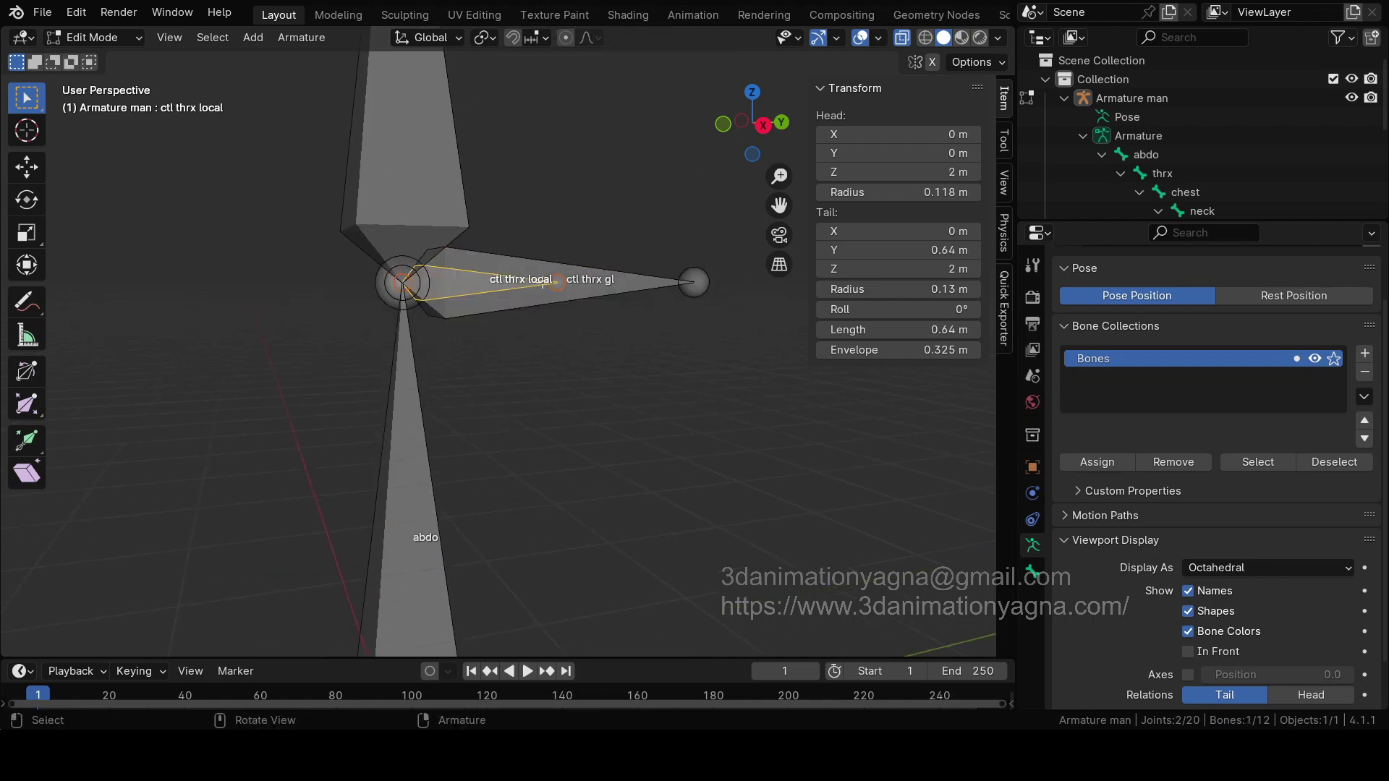
{"action": "middle_click_drag", "start_coordinate": [542, 284], "coordinate": [637, 230]}
{"action": "left_click", "coordinate": [641, 228], "text": "shift"}
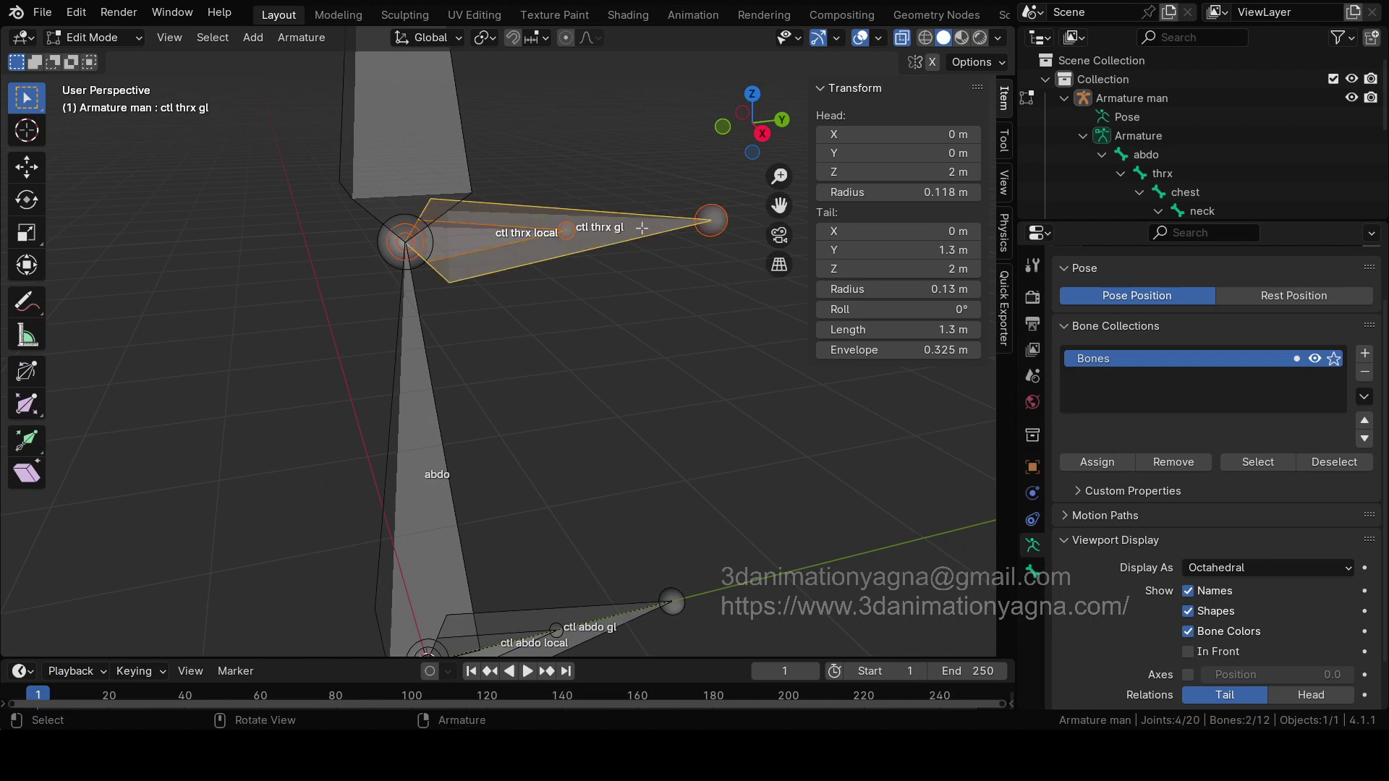
{"action": "key", "text": "ctrl+p"}
{"action": "left_click", "coordinate": [643, 228]}
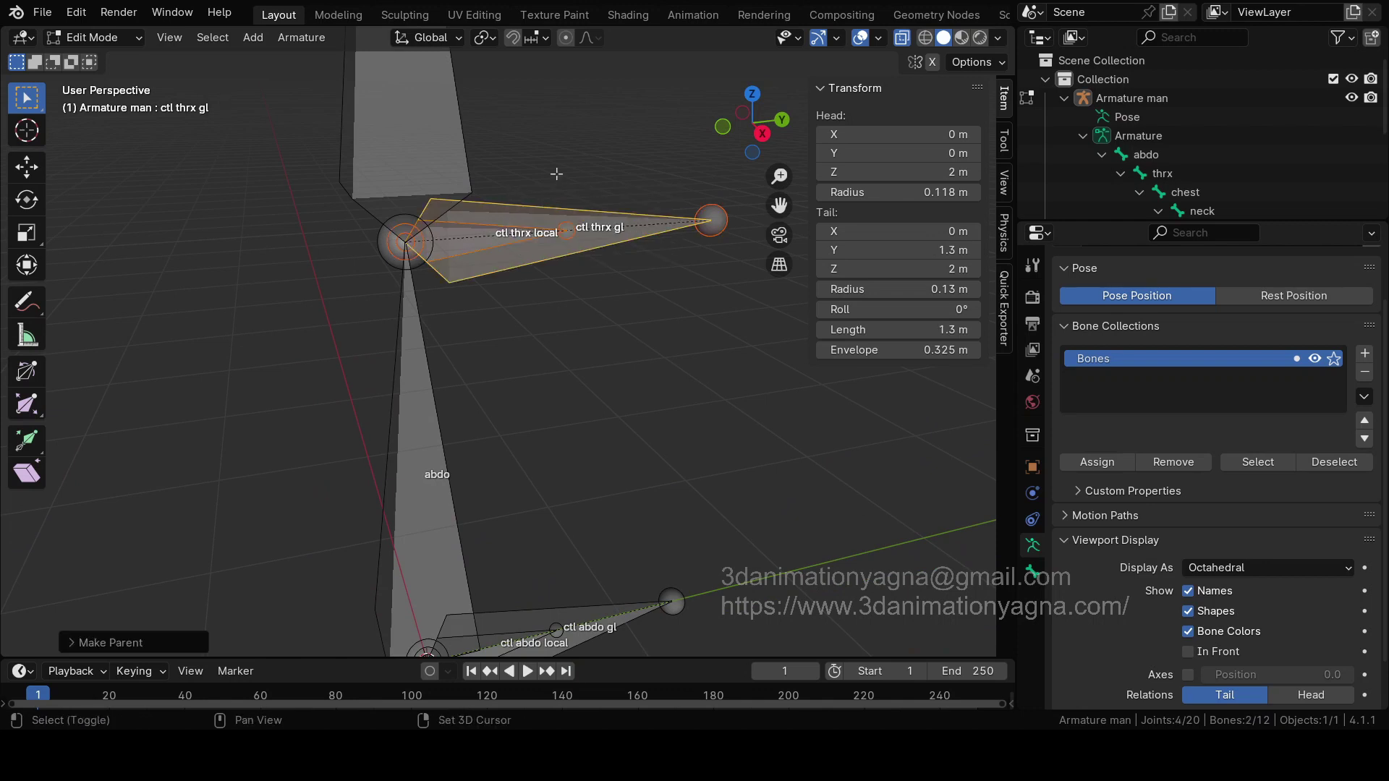
Step: Parent ctl chest local to ctl chest gl with Keep Offset, then deselect all bones
{"action": "middle_click_drag", "start_coordinate": [556, 174], "coordinate": [550, 579], "text": "shift"}
{"action": "left_click", "coordinate": [470, 143]}
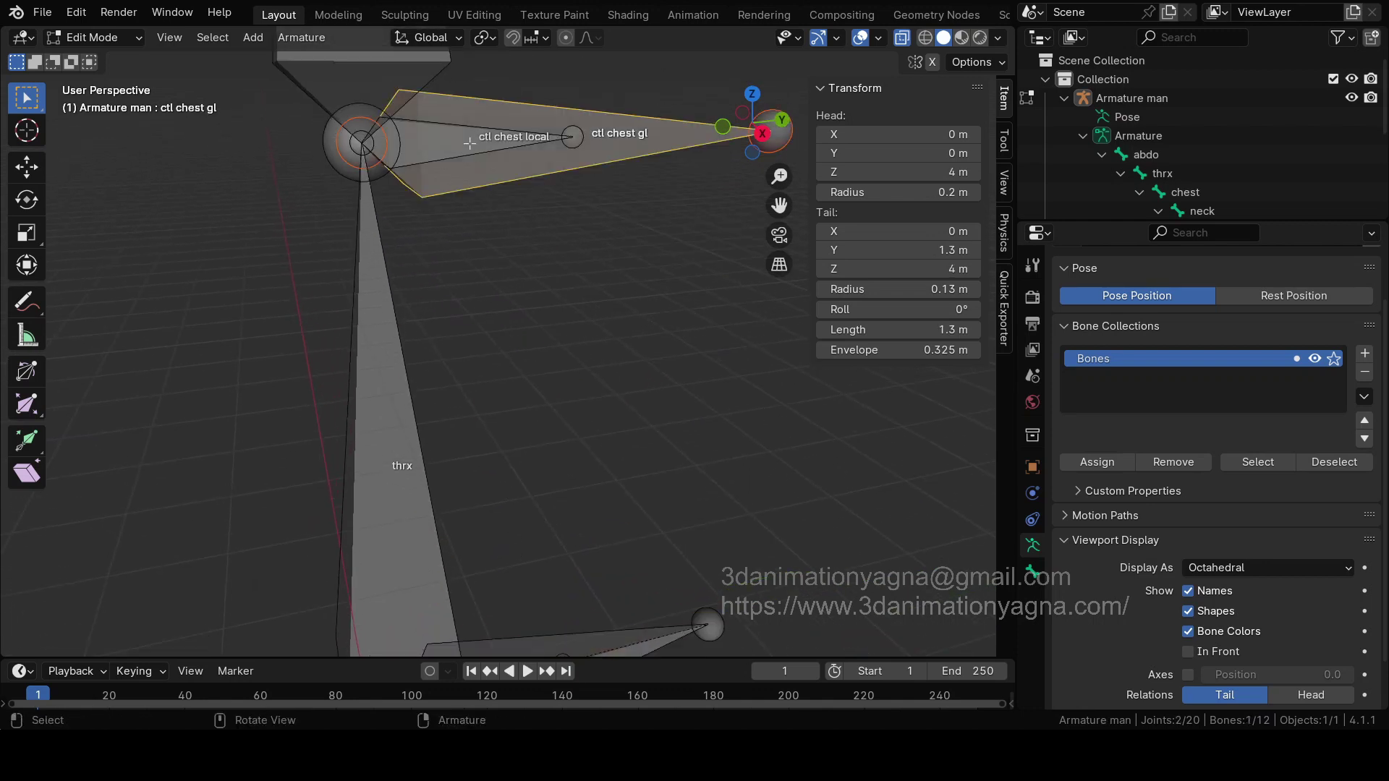
{"action": "left_click", "coordinate": [469, 143]}
{"action": "left_click", "coordinate": [628, 133], "text": "shift"}
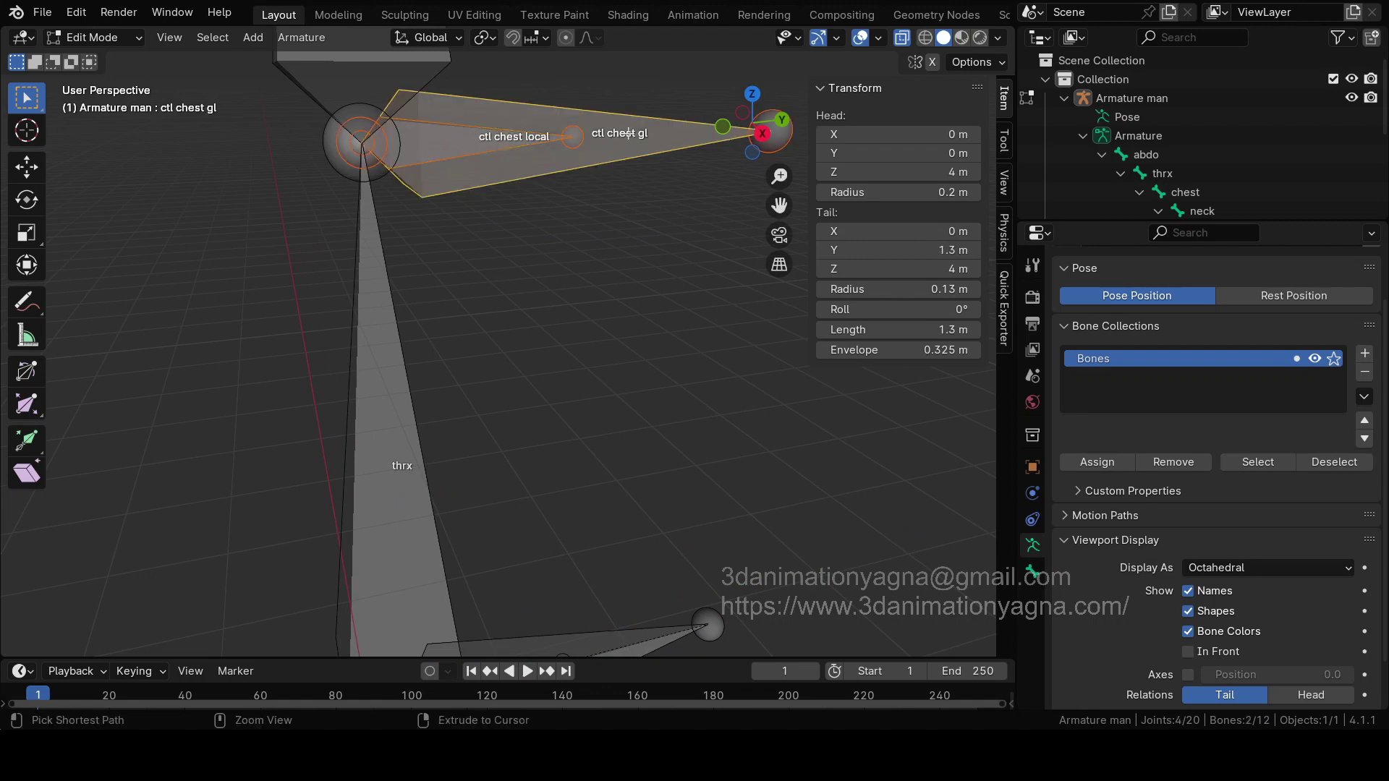
{"action": "key", "text": "ctrl+p"}
{"action": "left_click", "coordinate": [627, 135]}
{"action": "middle_click_drag", "start_coordinate": [627, 135], "coordinate": [521, 381], "text": "shift"}
{"action": "scroll", "coordinate": [521, 382], "scroll_direction": "down", "scroll_amount": 4}
{"action": "scroll", "coordinate": [559, 391], "scroll_direction": "up", "scroll_amount": 2}
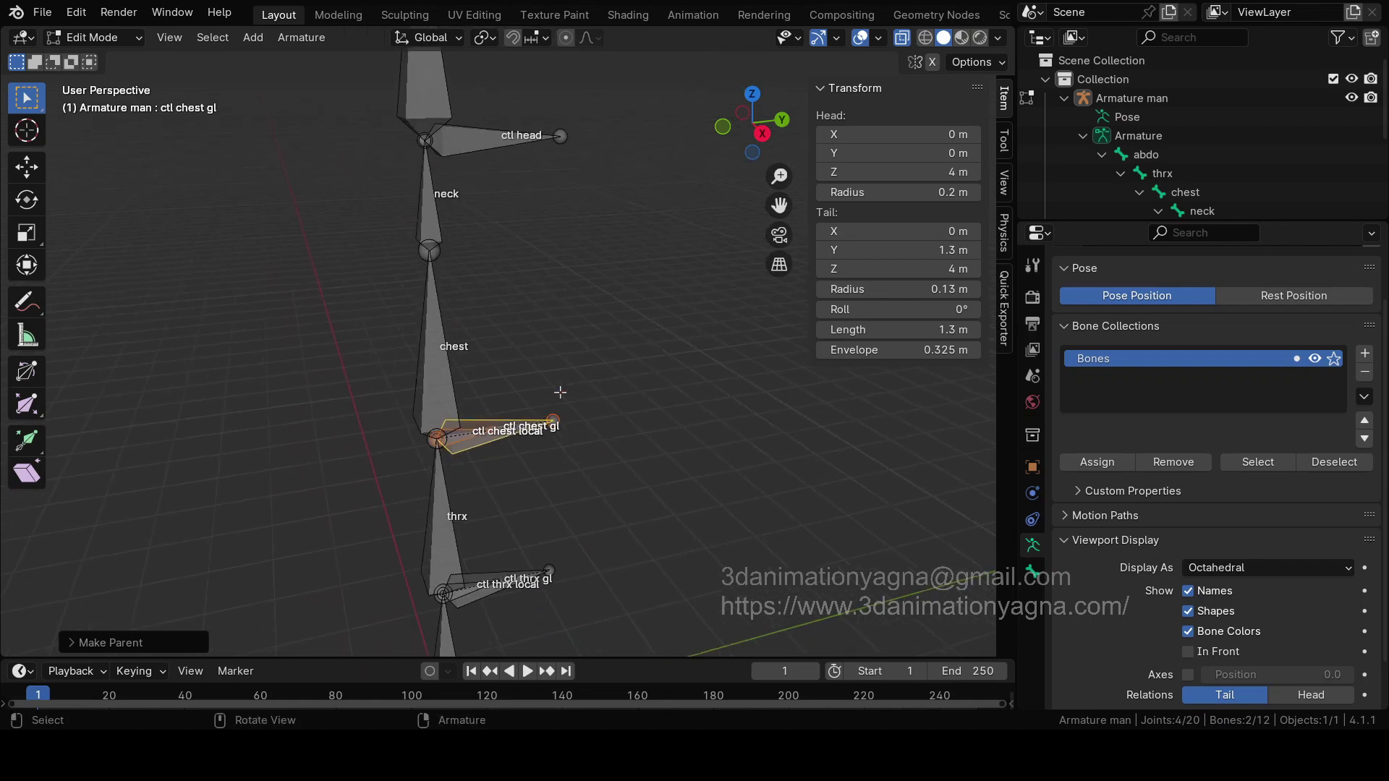
{"action": "left_click", "coordinate": [609, 391]}
Step: Orbit around the whole spine and select the ctl head bone at the top
{"action": "middle_click_drag", "start_coordinate": [610, 403], "coordinate": [539, 396]}
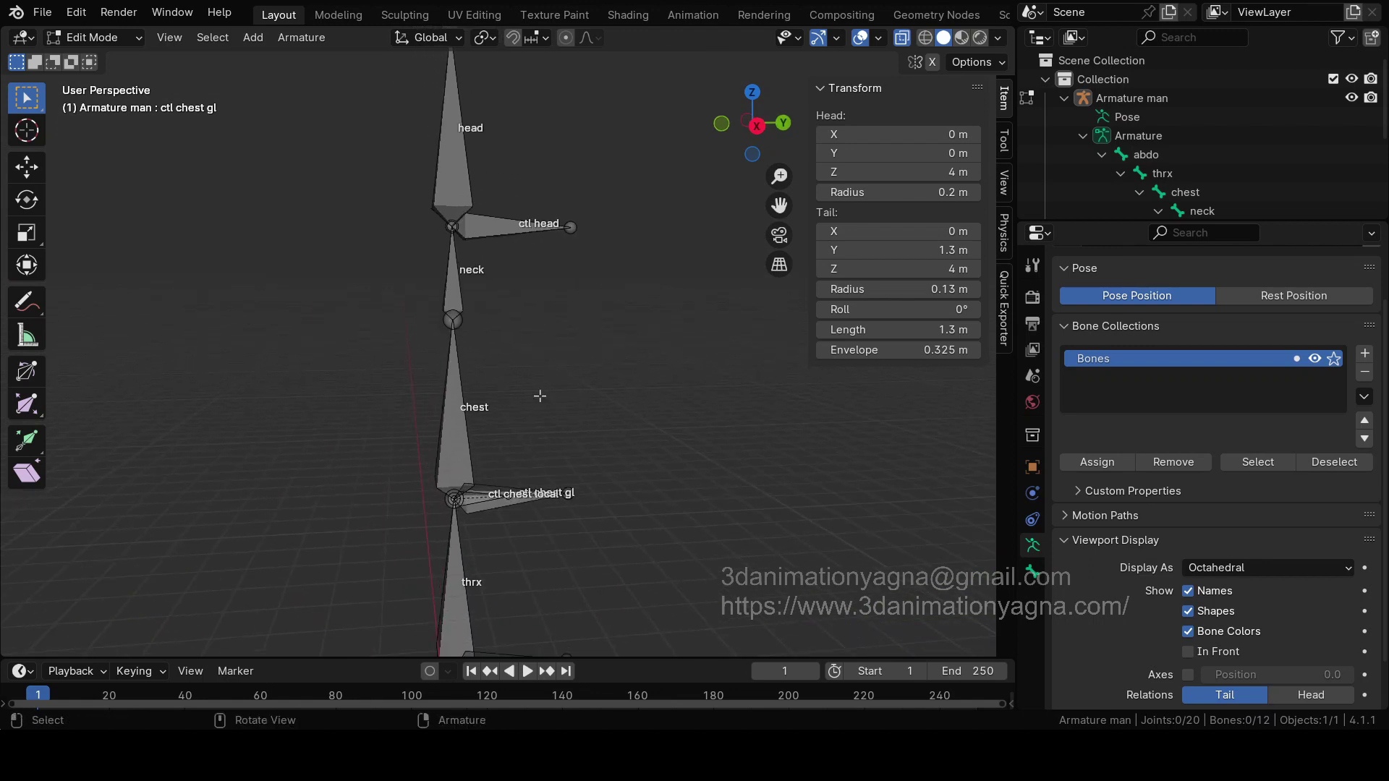
{"action": "left_click", "coordinate": [509, 228]}
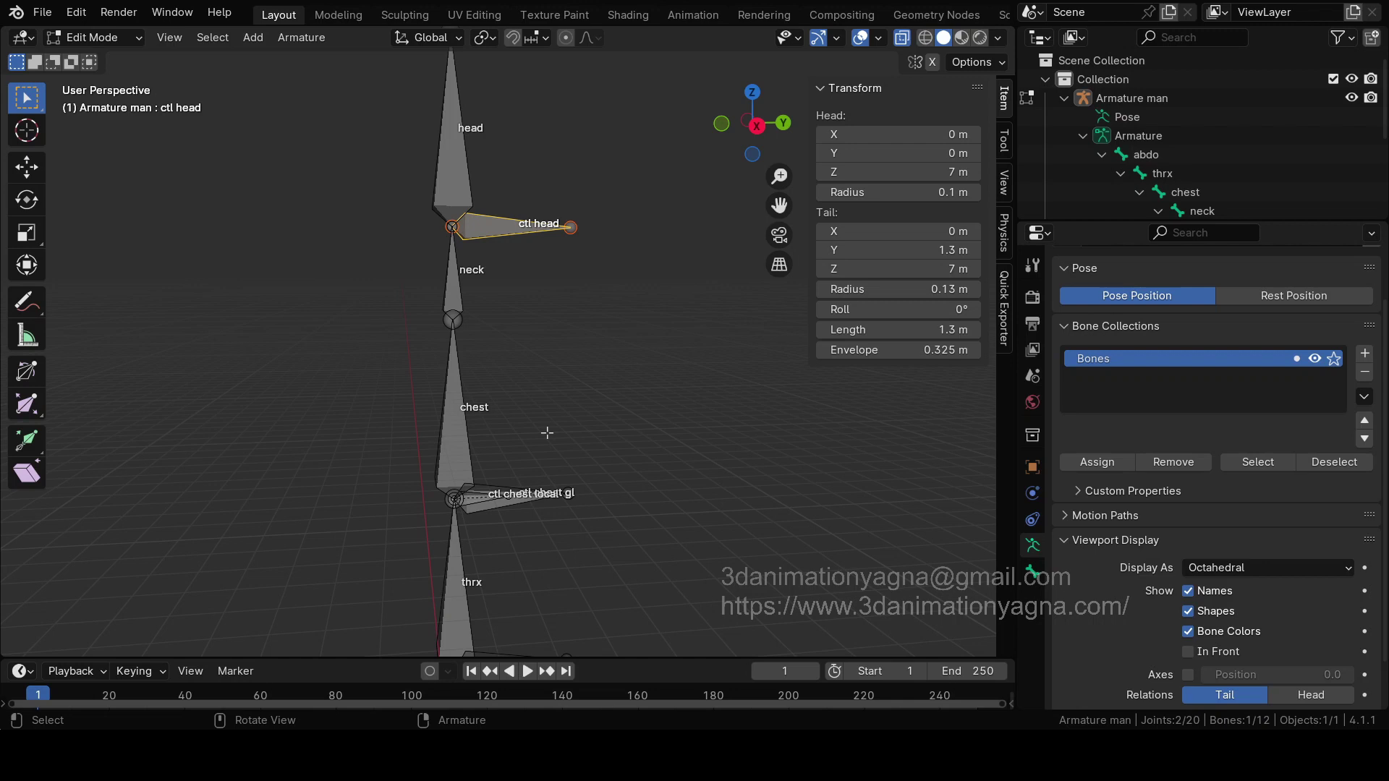
{"action": "scroll", "coordinate": [560, 437], "scroll_direction": "down", "scroll_amount": 5, "text": "shift"}
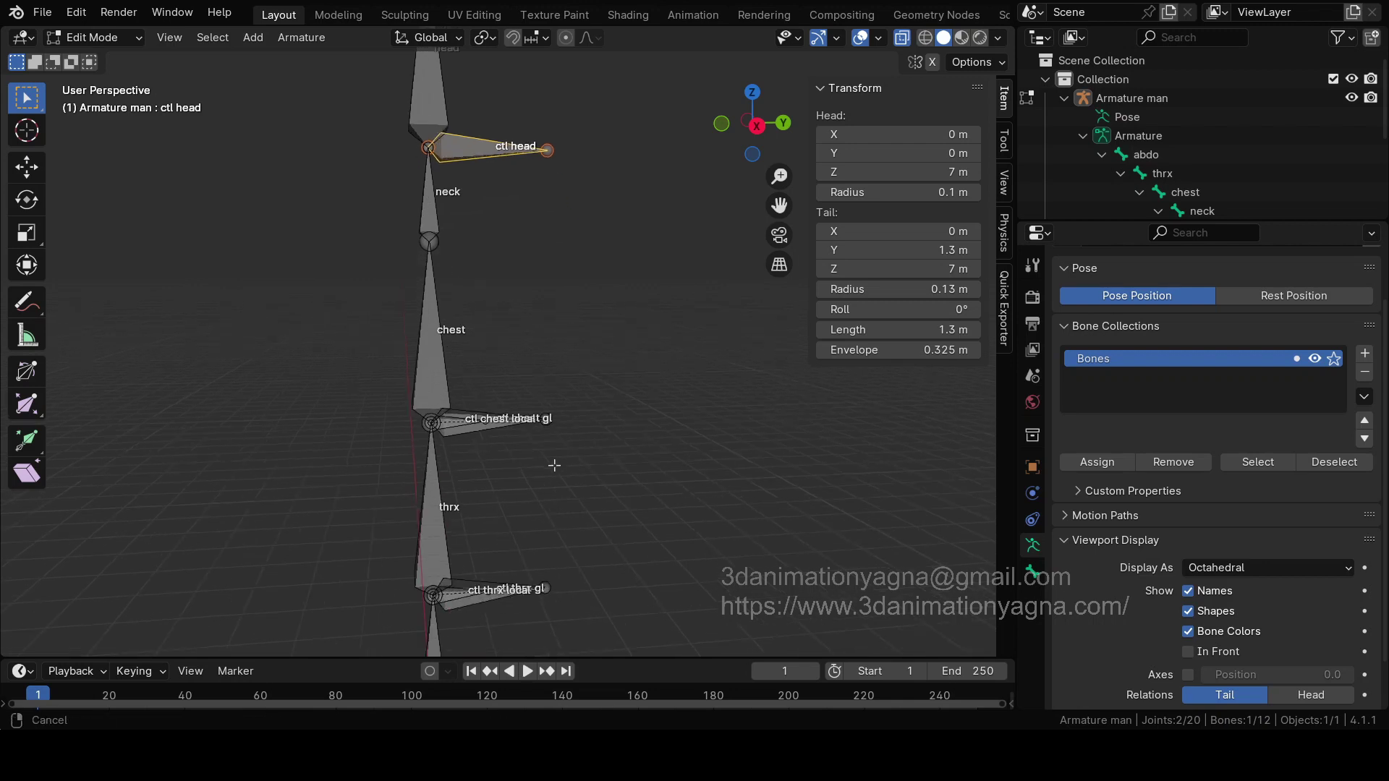
{"action": "scroll", "coordinate": [567, 506], "scroll_direction": "down", "scroll_amount": 4, "text": "shift"}
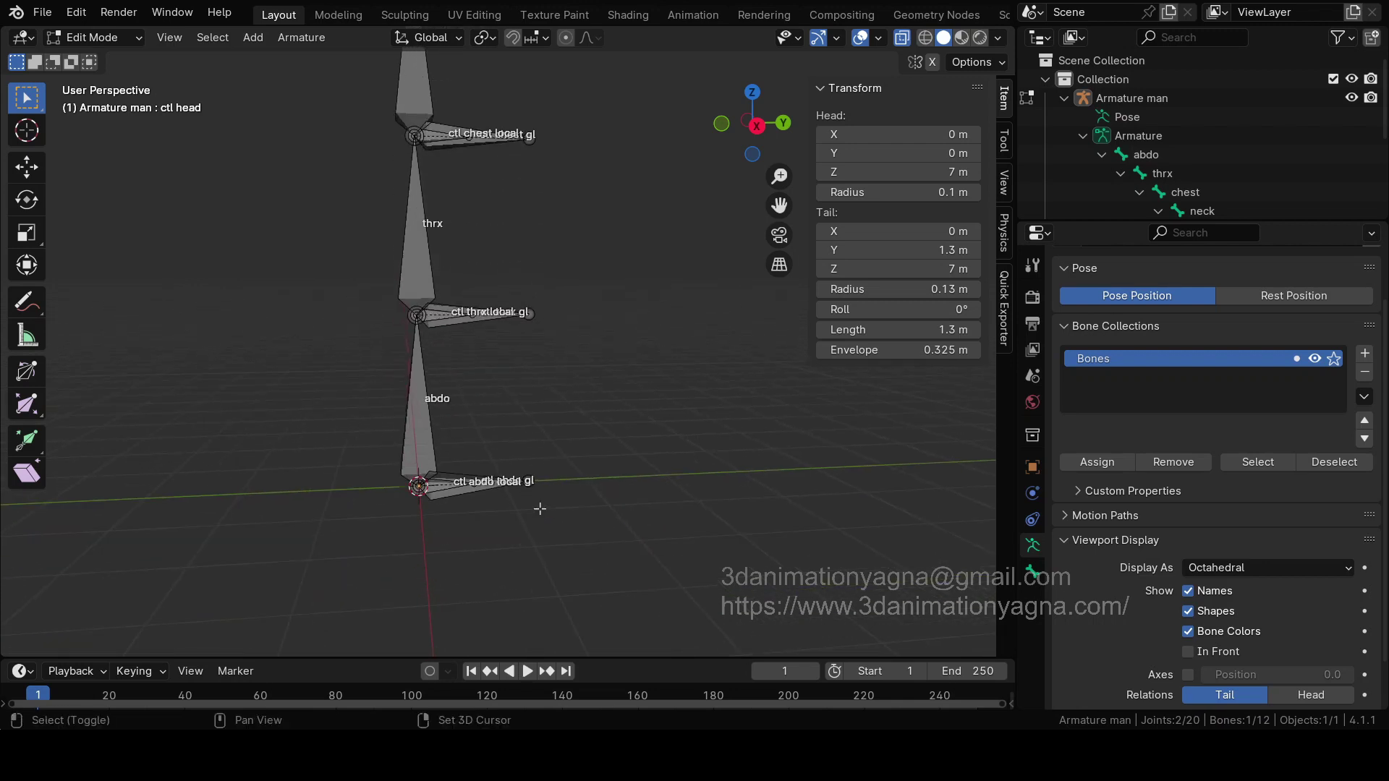
{"action": "scroll", "coordinate": [533, 502], "scroll_direction": "up", "scroll_amount": 8, "text": "shift"}
{"action": "scroll", "coordinate": [533, 419], "scroll_direction": "up", "scroll_amount": 3, "text": "shift"}
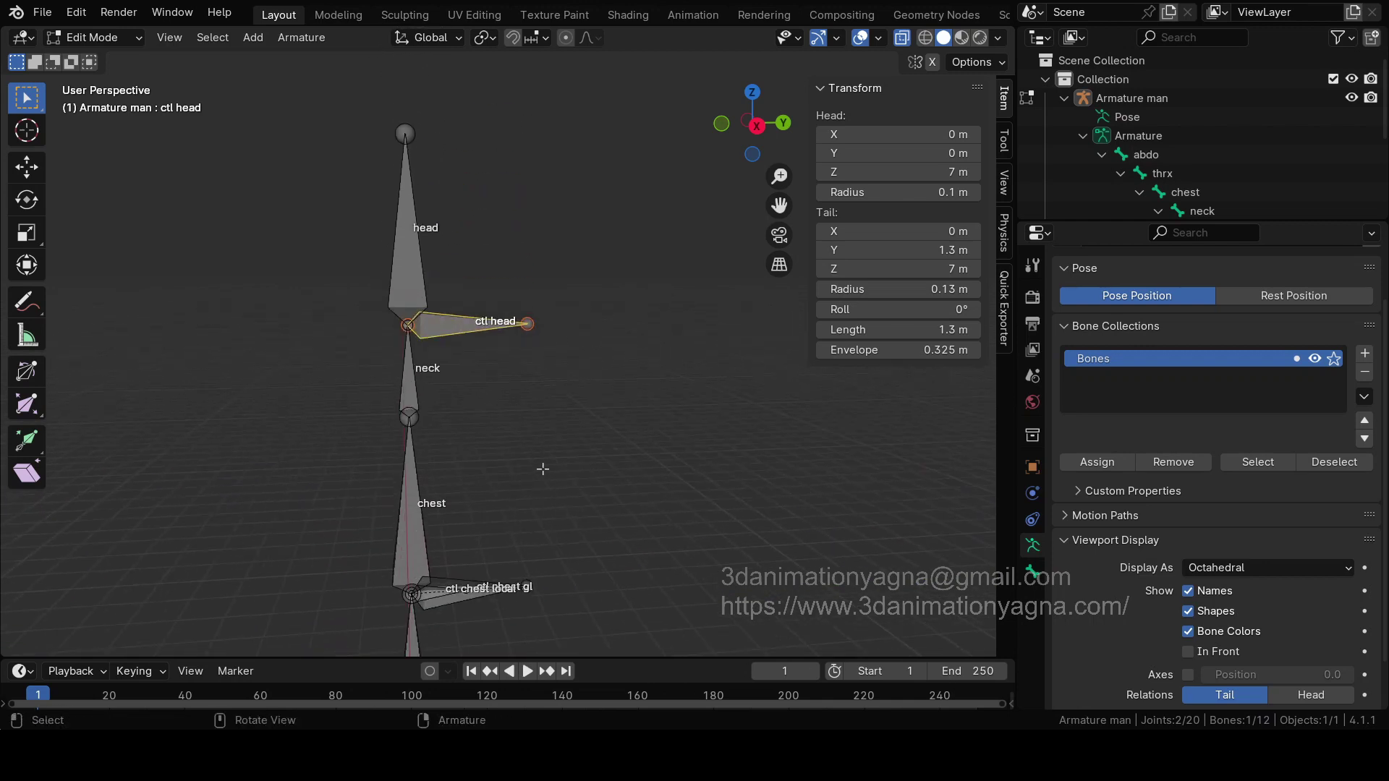
Step: Parent ctl head to ctl chest gl, keeping offset
{"action": "scroll", "coordinate": [542, 471], "scroll_direction": "up", "scroll_amount": 2}
{"action": "middle_click_drag", "start_coordinate": [565, 483], "coordinate": [564, 294], "text": "shift"}
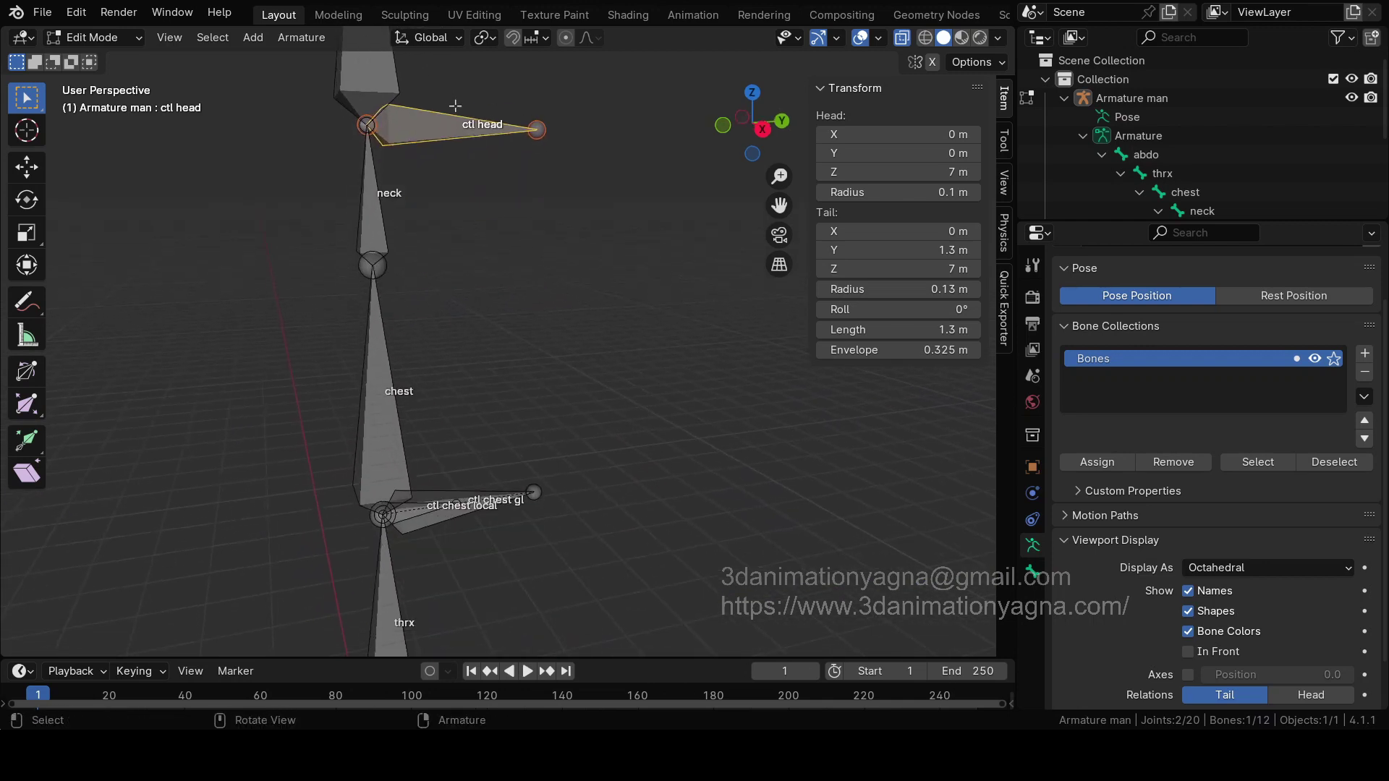
{"action": "scroll", "coordinate": [504, 347], "scroll_direction": "down", "scroll_amount": 2, "text": "shift"}
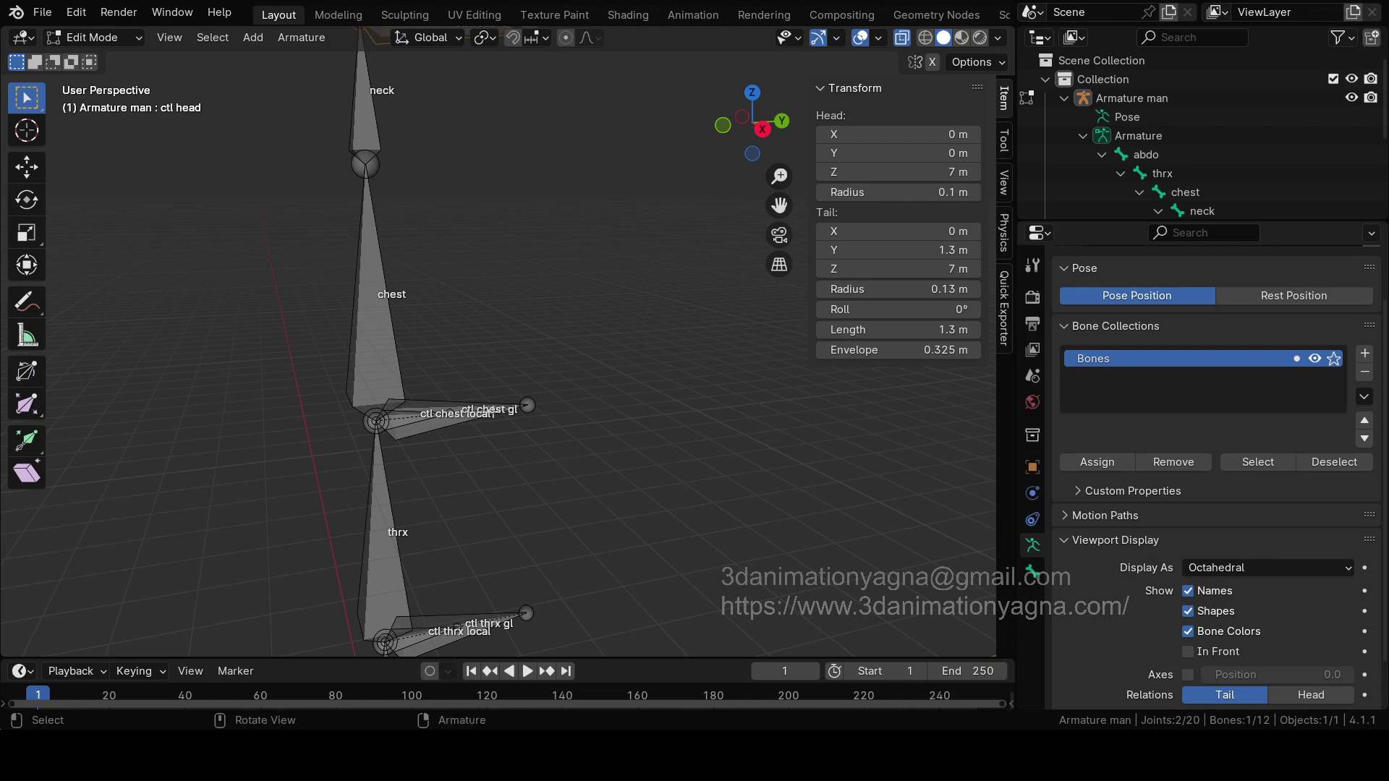
{"action": "left_click", "coordinate": [483, 407], "text": "shift"}
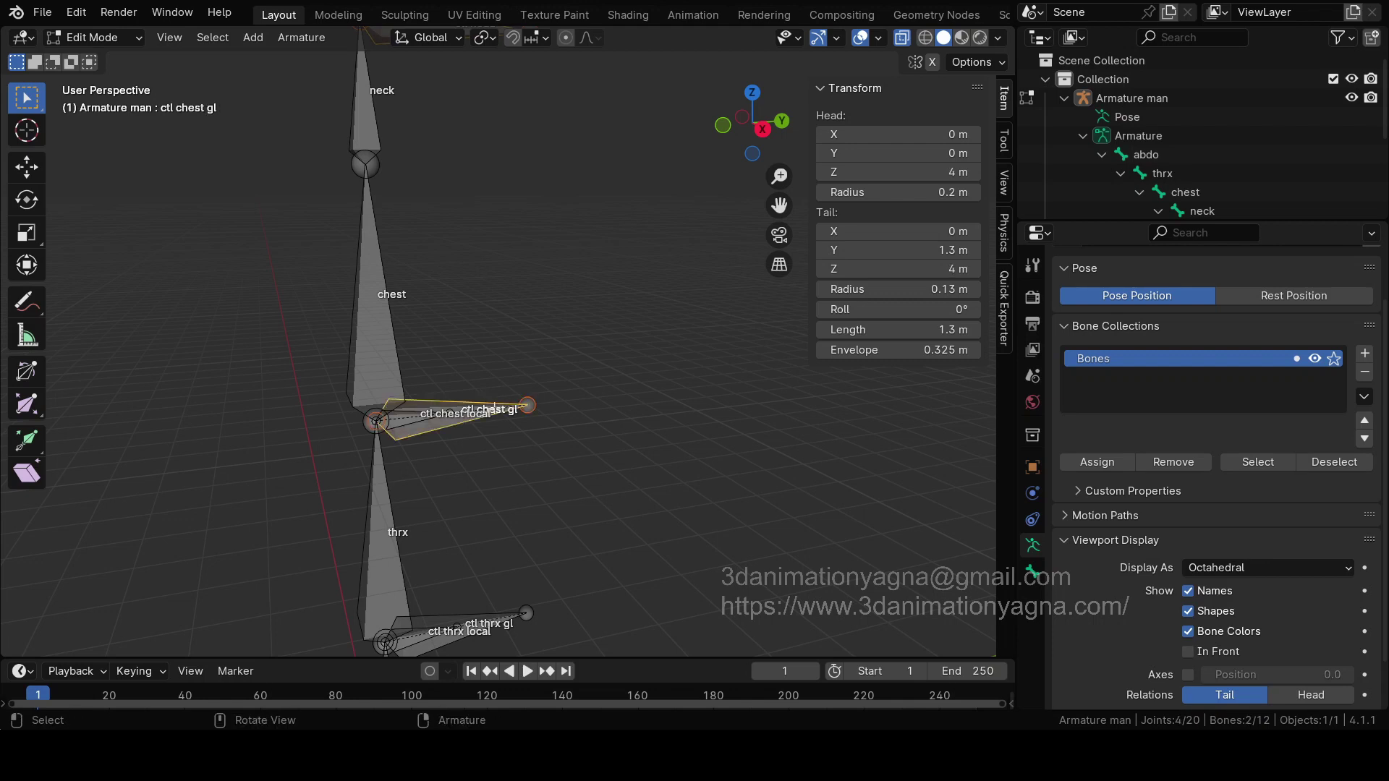
{"action": "key", "text": "ctrl+p"}
{"action": "left_click", "coordinate": [495, 409]}
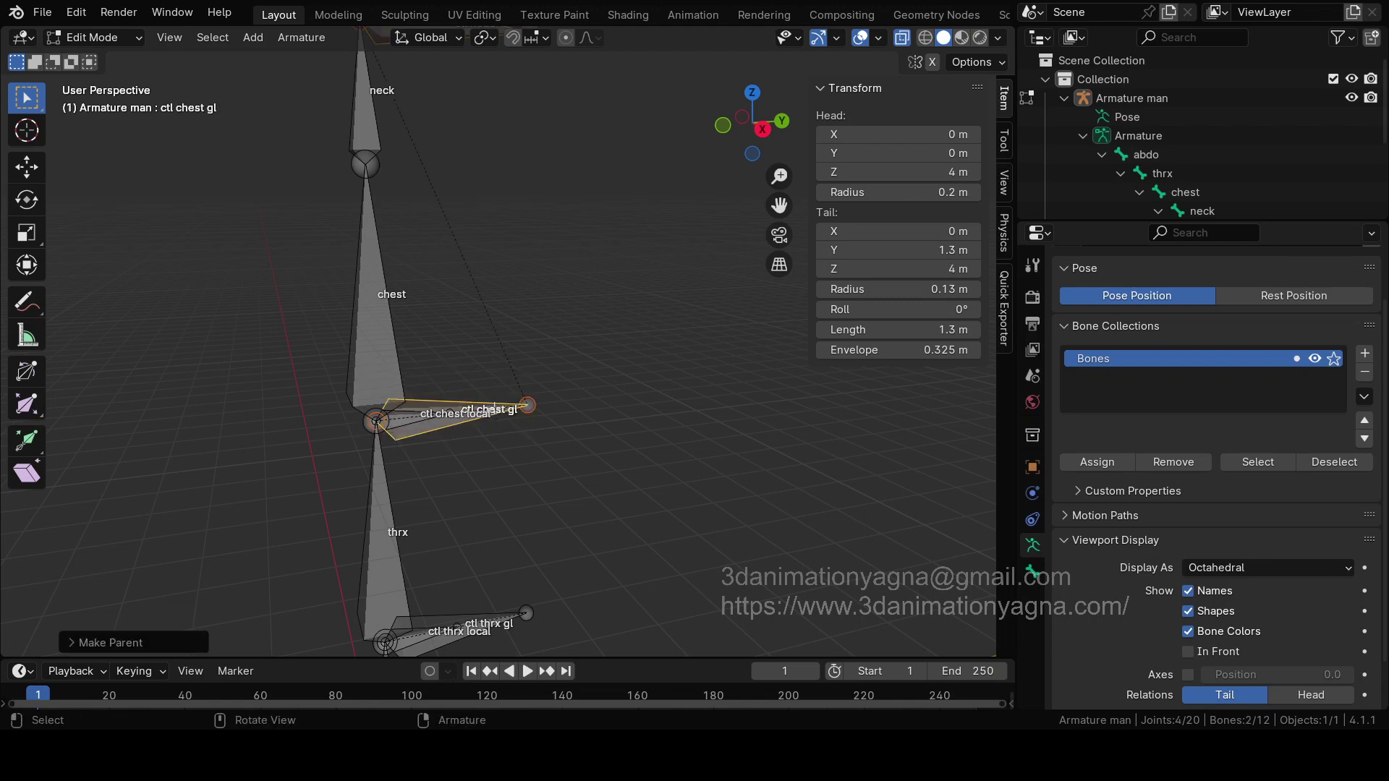
Step: Parent ctl chest gl to ctl thrx gl, keeping offset
{"action": "scroll", "coordinate": [486, 333], "scroll_direction": "down", "scroll_amount": 2, "text": "shift"}
{"action": "left_click", "coordinate": [487, 333]}
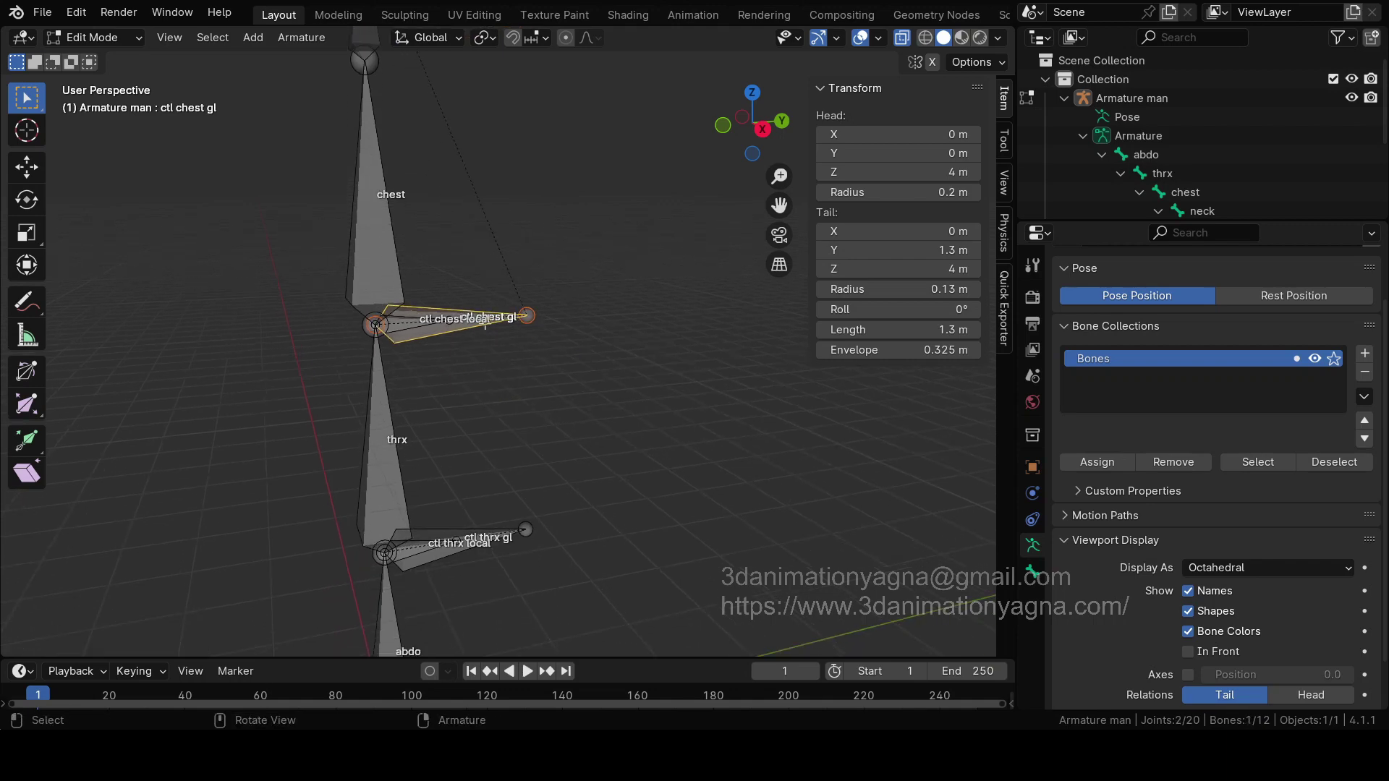
{"action": "scroll", "coordinate": [521, 293], "scroll_direction": "down", "scroll_amount": 3, "text": "shift"}
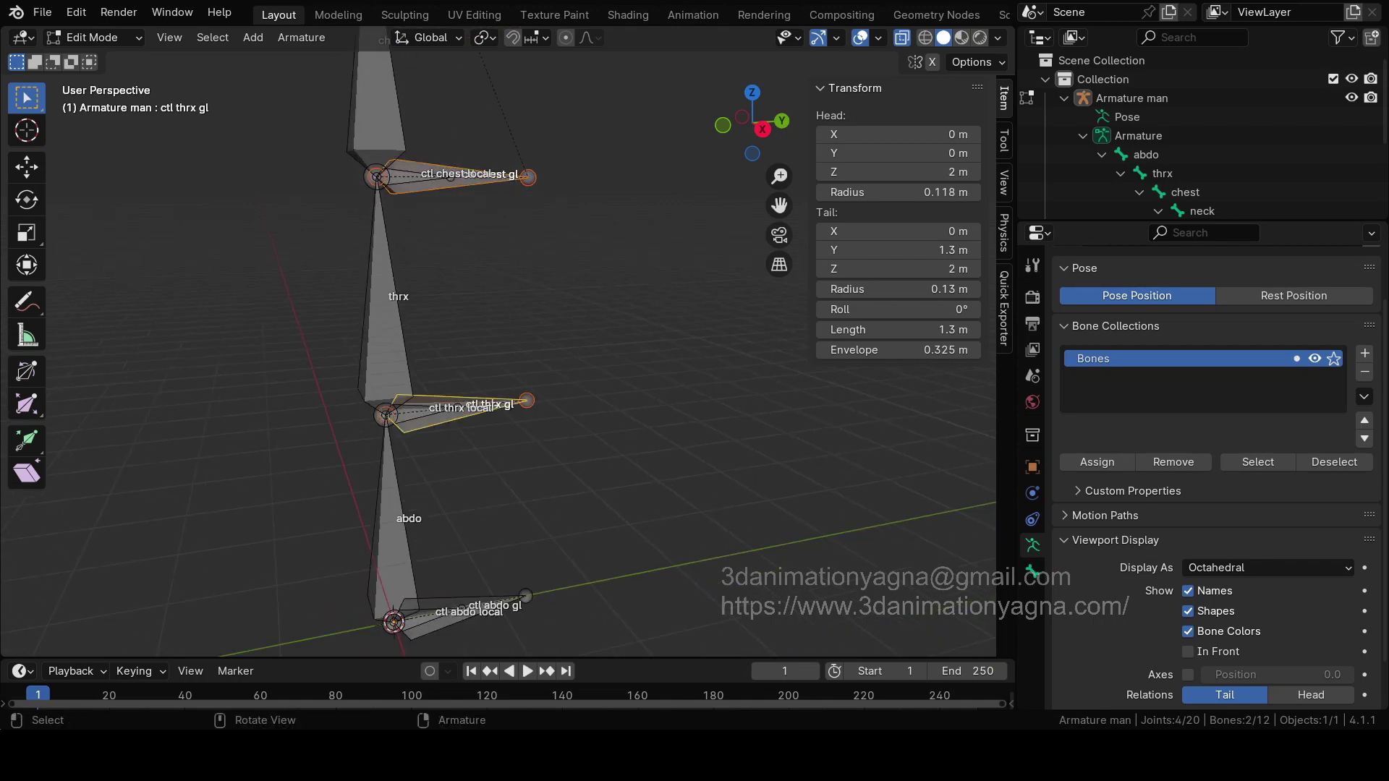
{"action": "key", "text": "ctrl+p"}
{"action": "left_click", "coordinate": [492, 406]}
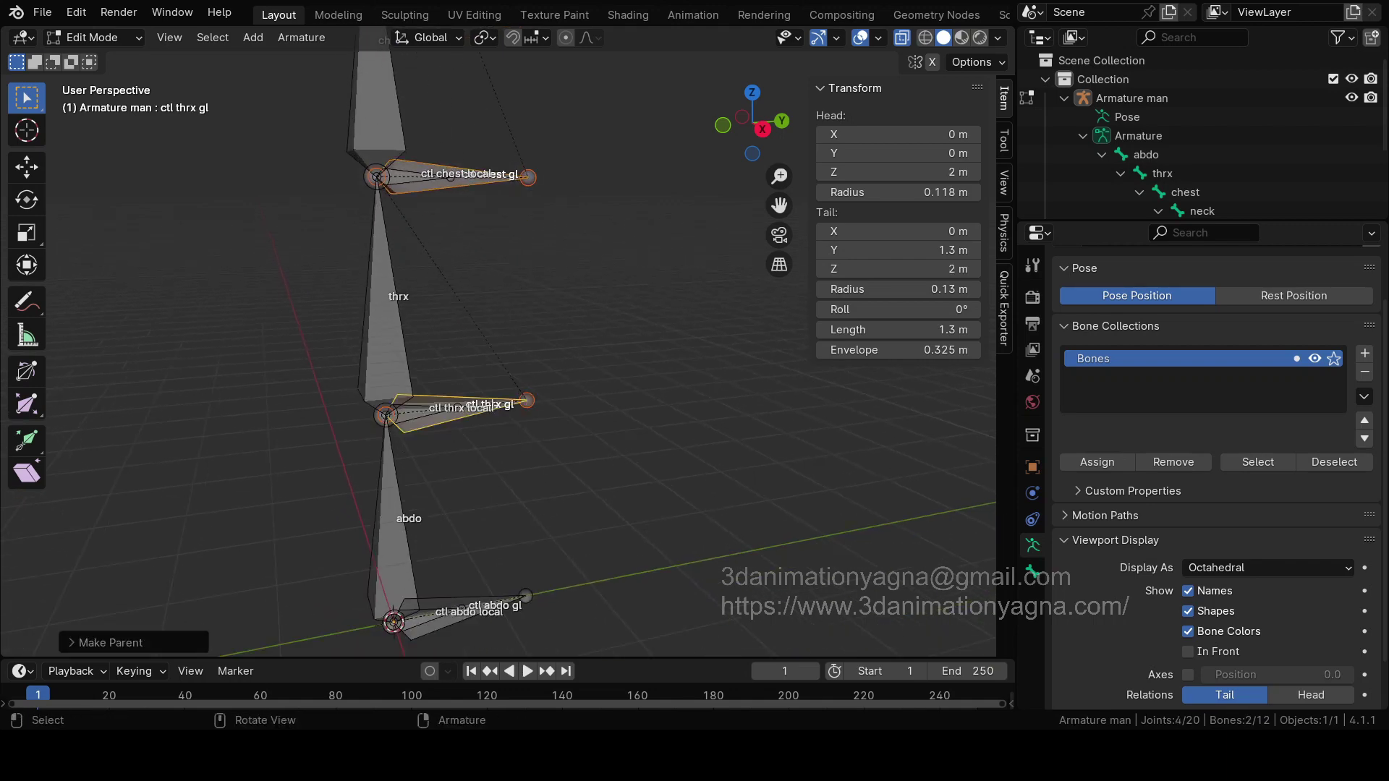
Step: Parent ctl thrx gl to ctl abdo gl with Keep Offset, then deselect all bones
{"action": "middle_click_drag", "start_coordinate": [492, 407], "coordinate": [505, 322], "text": "shift"}
{"action": "left_click", "coordinate": [498, 317]}
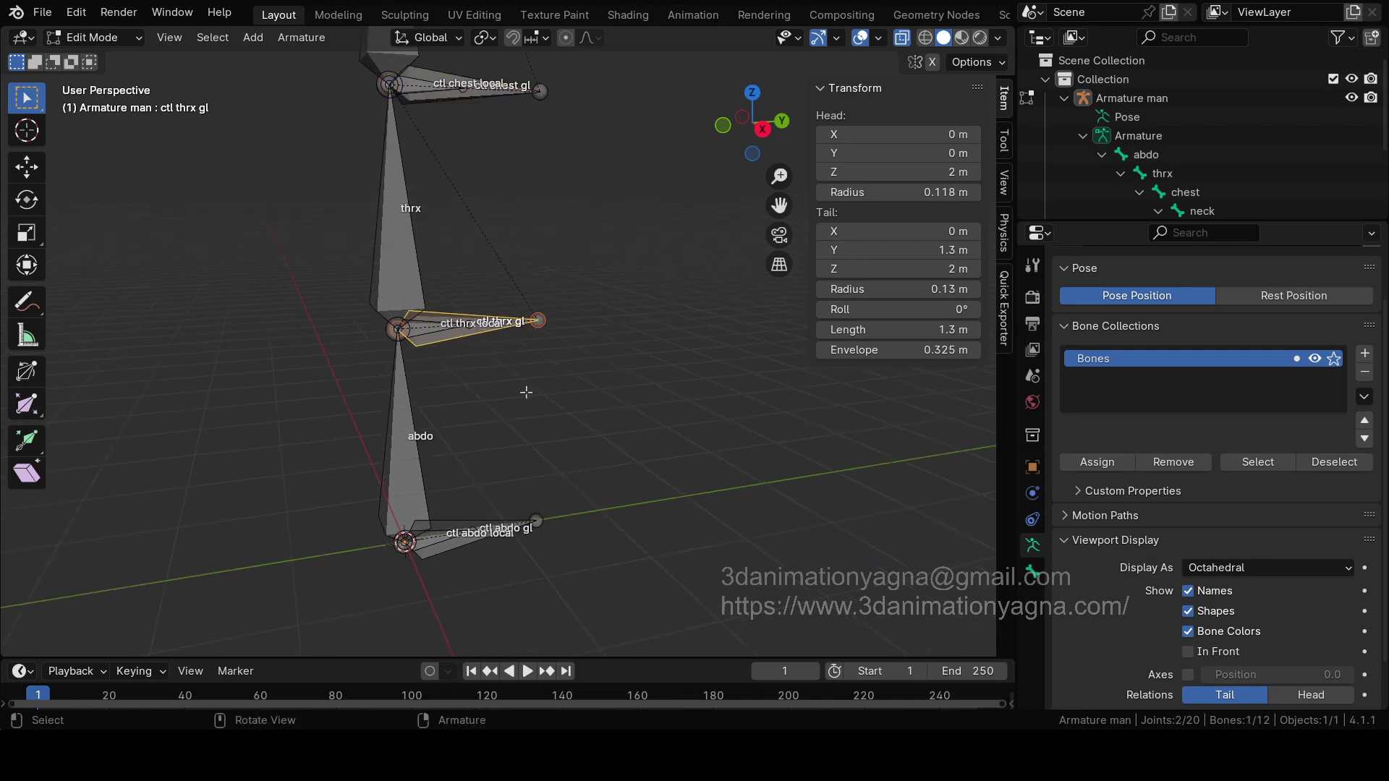
{"action": "left_click", "coordinate": [505, 521], "text": "shift"}
{"action": "key", "text": "ctrl+p"}
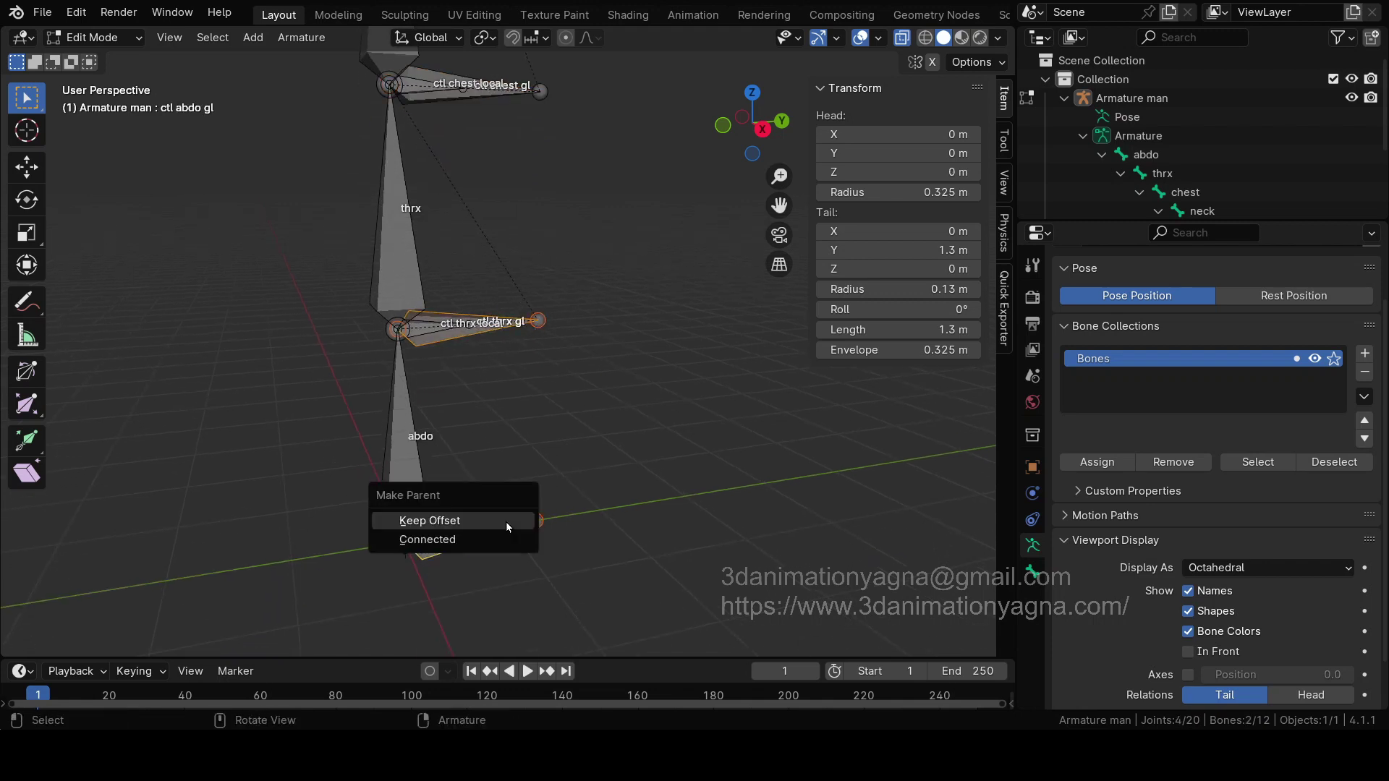
{"action": "left_click", "coordinate": [505, 522]}
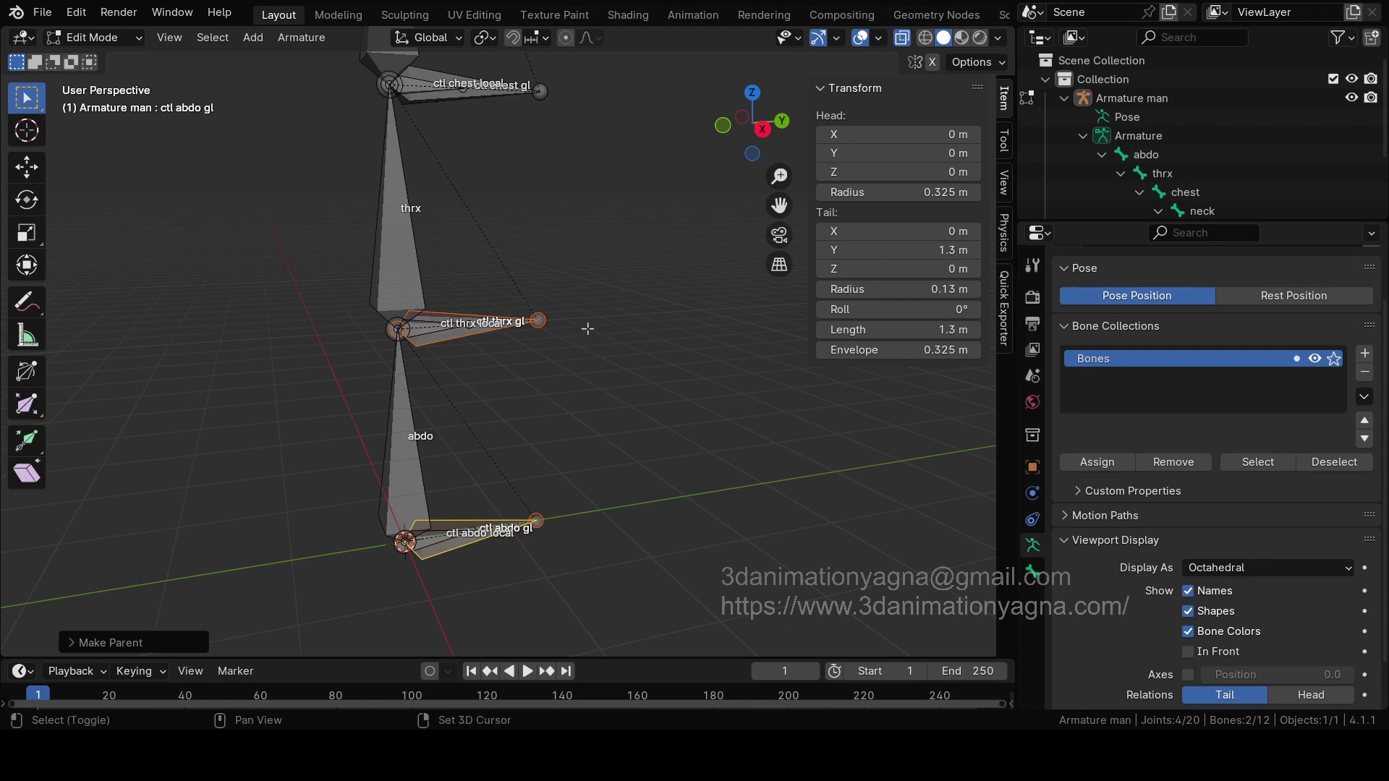
{"action": "scroll", "coordinate": [586, 333], "scroll_direction": "down", "scroll_amount": 5}
{"action": "middle_click_drag", "start_coordinate": [612, 406], "coordinate": [617, 433], "text": "shift"}
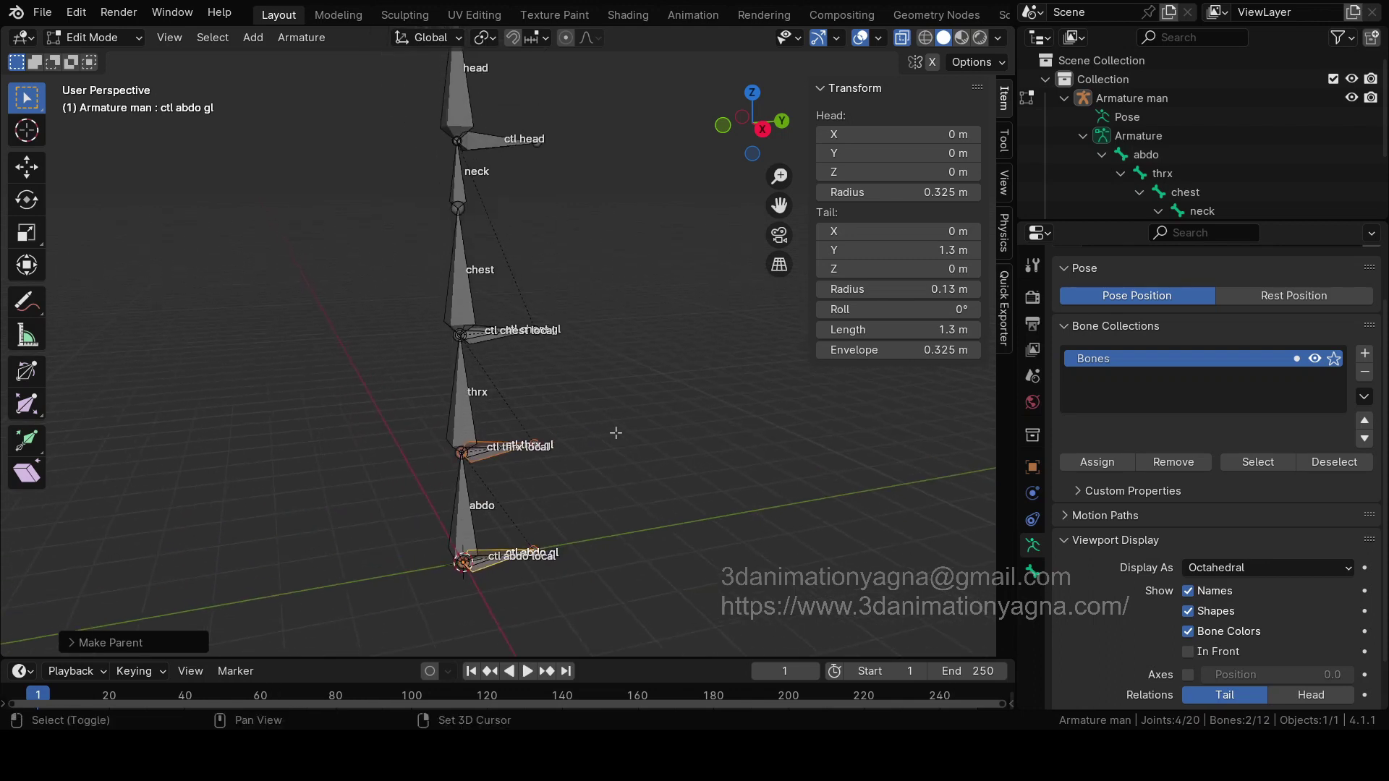
{"action": "left_click", "coordinate": [444, 244]}
{"action": "left_click", "coordinate": [108, 38]}
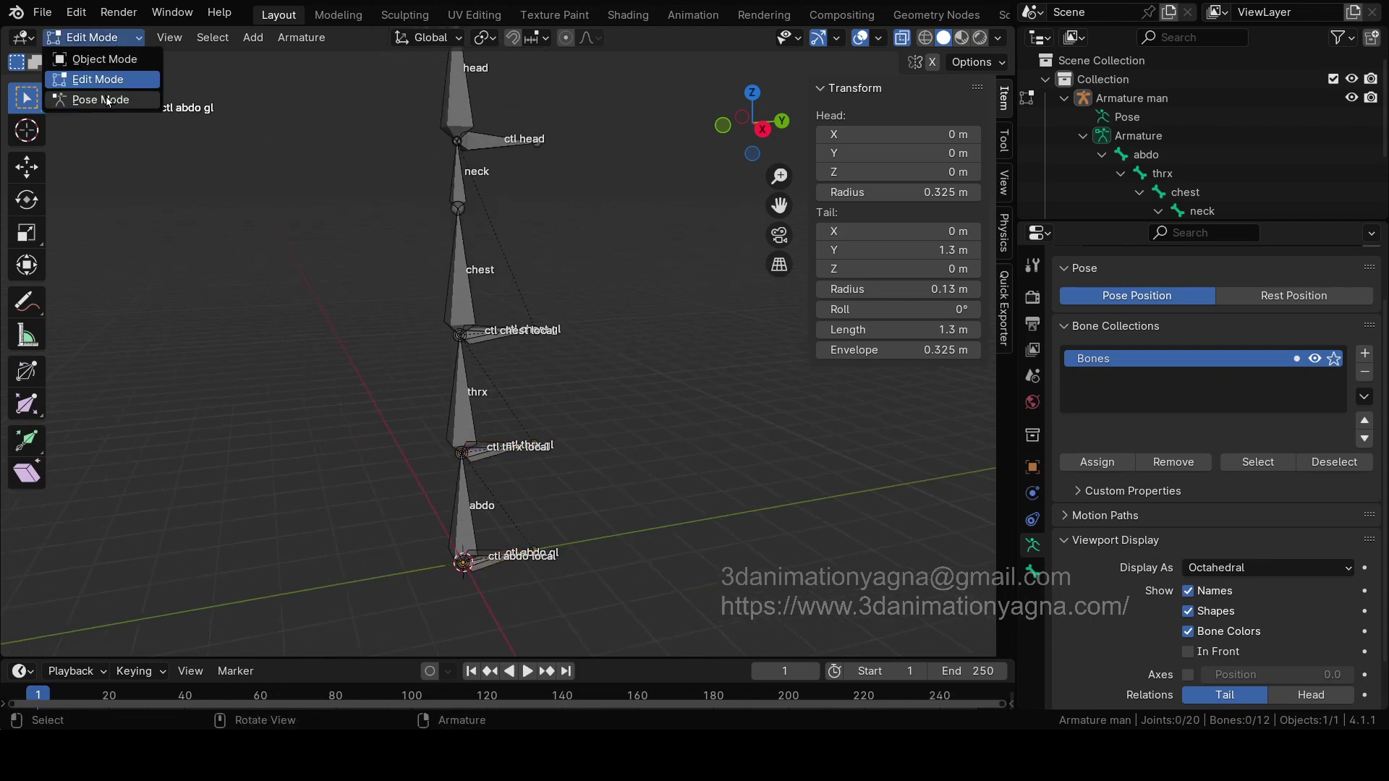
Step: In Pose Mode, test-slide ctl abdo gl and ctl head along Y, cancelling each move
{"action": "left_click", "coordinate": [108, 102]}
{"action": "left_click", "coordinate": [524, 562]}
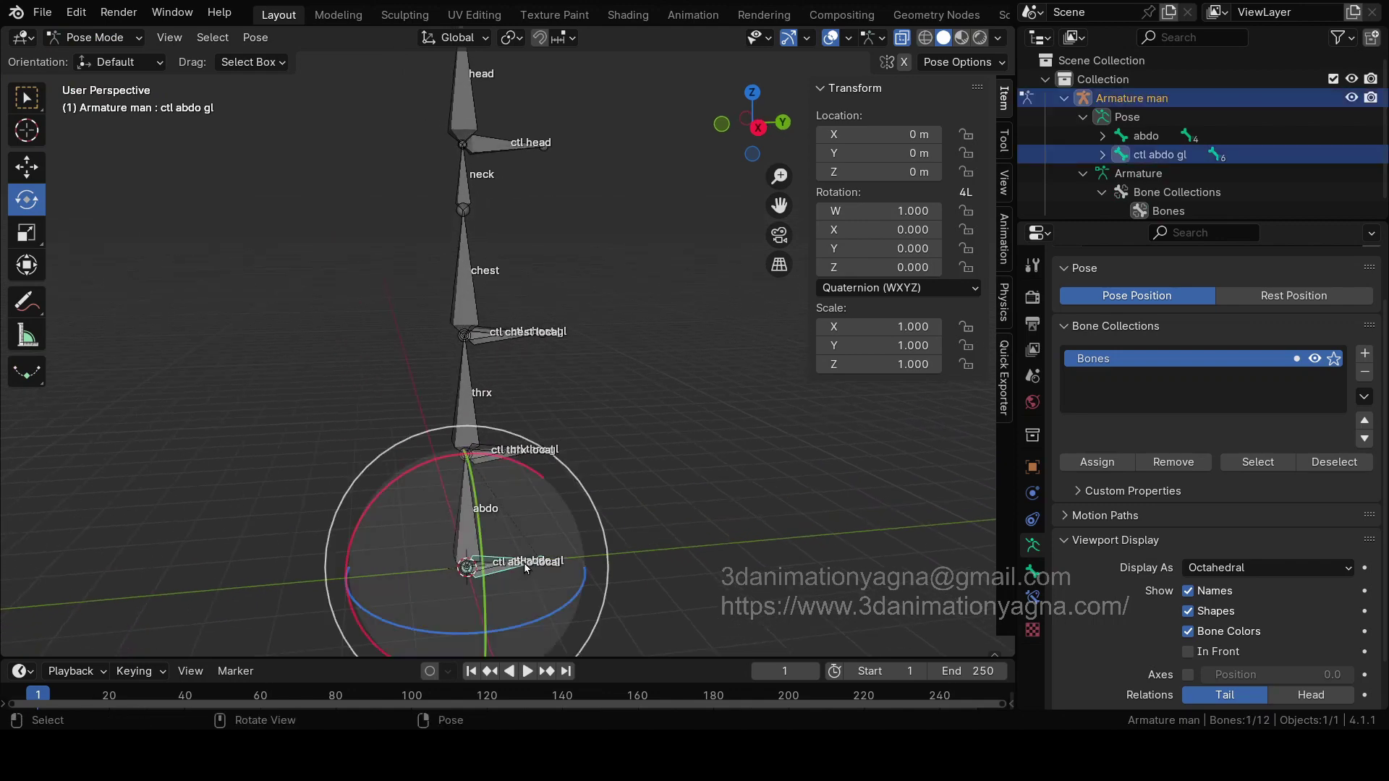
{"action": "left_click", "coordinate": [33, 161]}
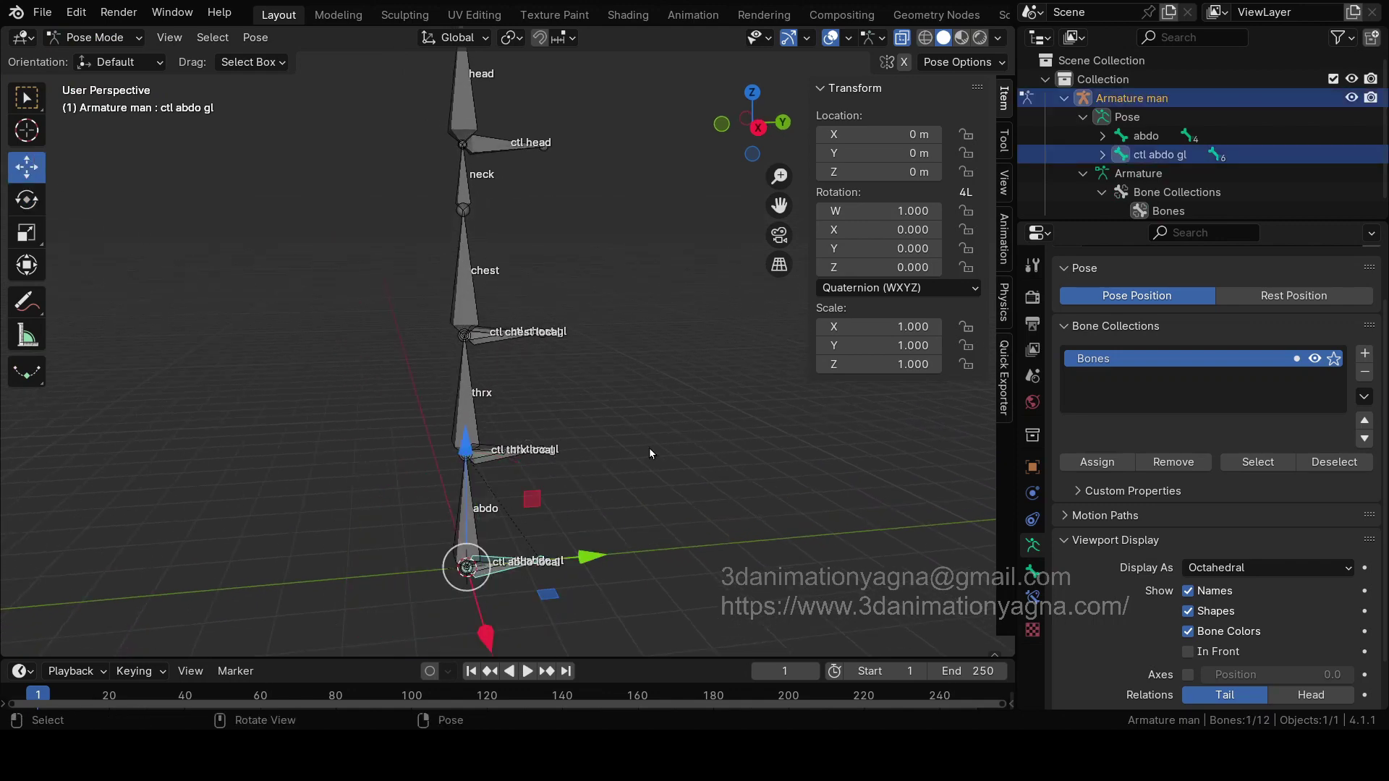
{"action": "left_click_drag", "start_coordinate": [593, 555], "coordinate": [390, 572]}
{"action": "key", "text": "Escape"}
{"action": "left_click", "coordinate": [489, 145]}
{"action": "mouse_move", "coordinate": [593, 147]}
{"action": "left_mouse_down"}
{"action": "mouse_move", "coordinate": [462, 145]}
{"action": "mouse_move", "coordinate": [672, 149]}
{"action": "mouse_move", "coordinate": [537, 156]}
{"action": "mouse_move", "coordinate": [571, 151]}
{"action": "left_mouse_up"}
{"action": "key", "text": "Escape"}
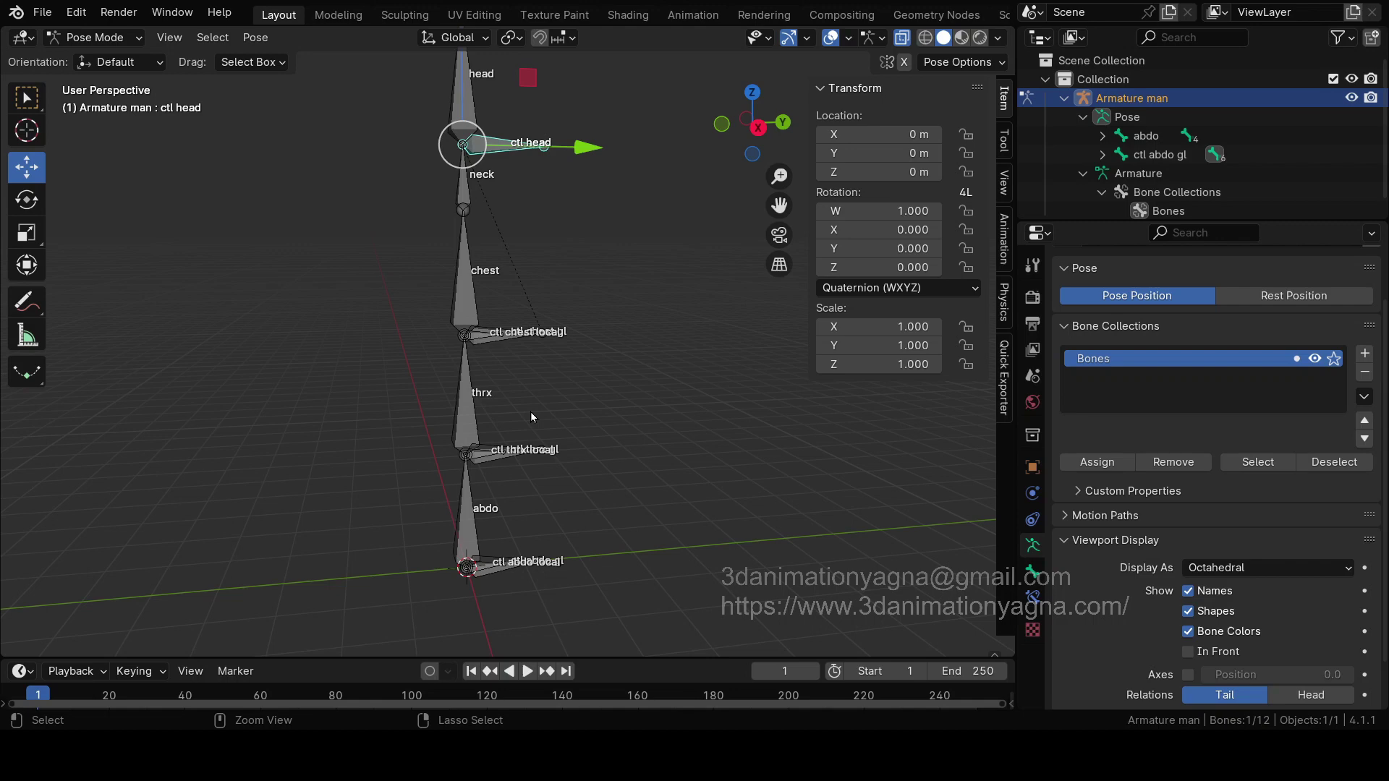
Step: Test-move ctl chest gl along Y, then reset and cancel it back to rest
{"action": "left_click", "coordinate": [522, 337]}
{"action": "scroll", "coordinate": [528, 347], "scroll_direction": "up", "scroll_amount": 5}
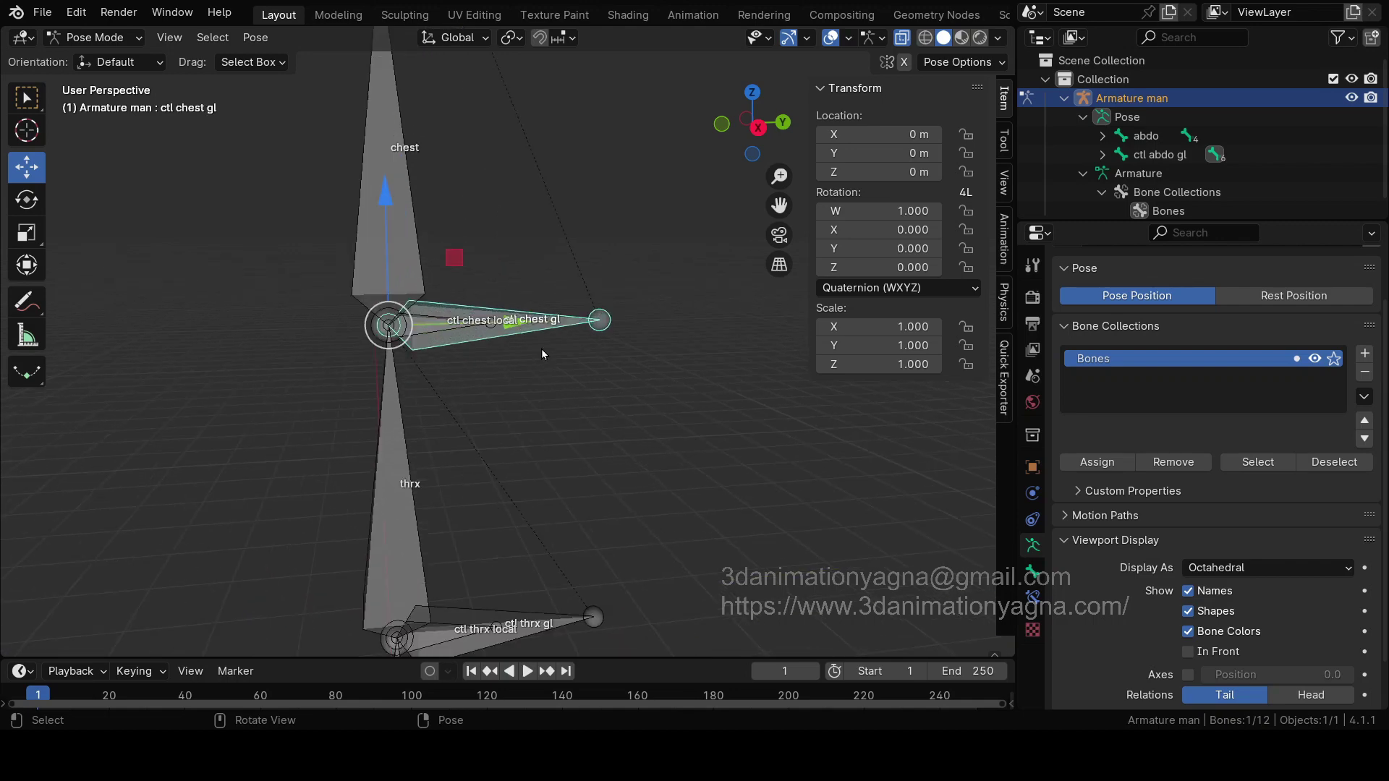
{"action": "key", "text": "g"}
{"action": "key", "text": "y"}
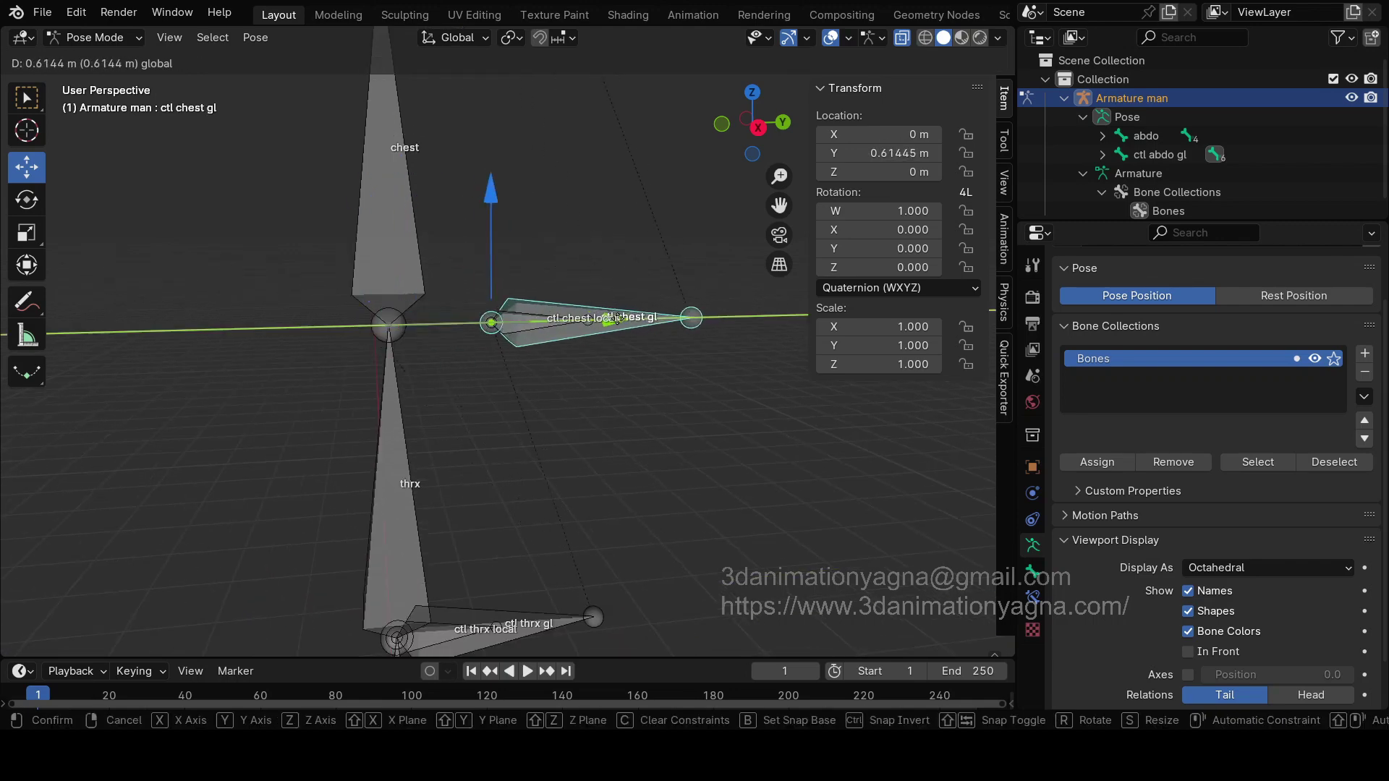
{"action": "left_click", "coordinate": [573, 332]}
{"action": "scroll", "coordinate": [572, 331], "scroll_direction": "down", "scroll_amount": 4}
{"action": "key", "text": "alt+g"}
{"action": "key", "text": "g"}
{"action": "key", "text": "y"}
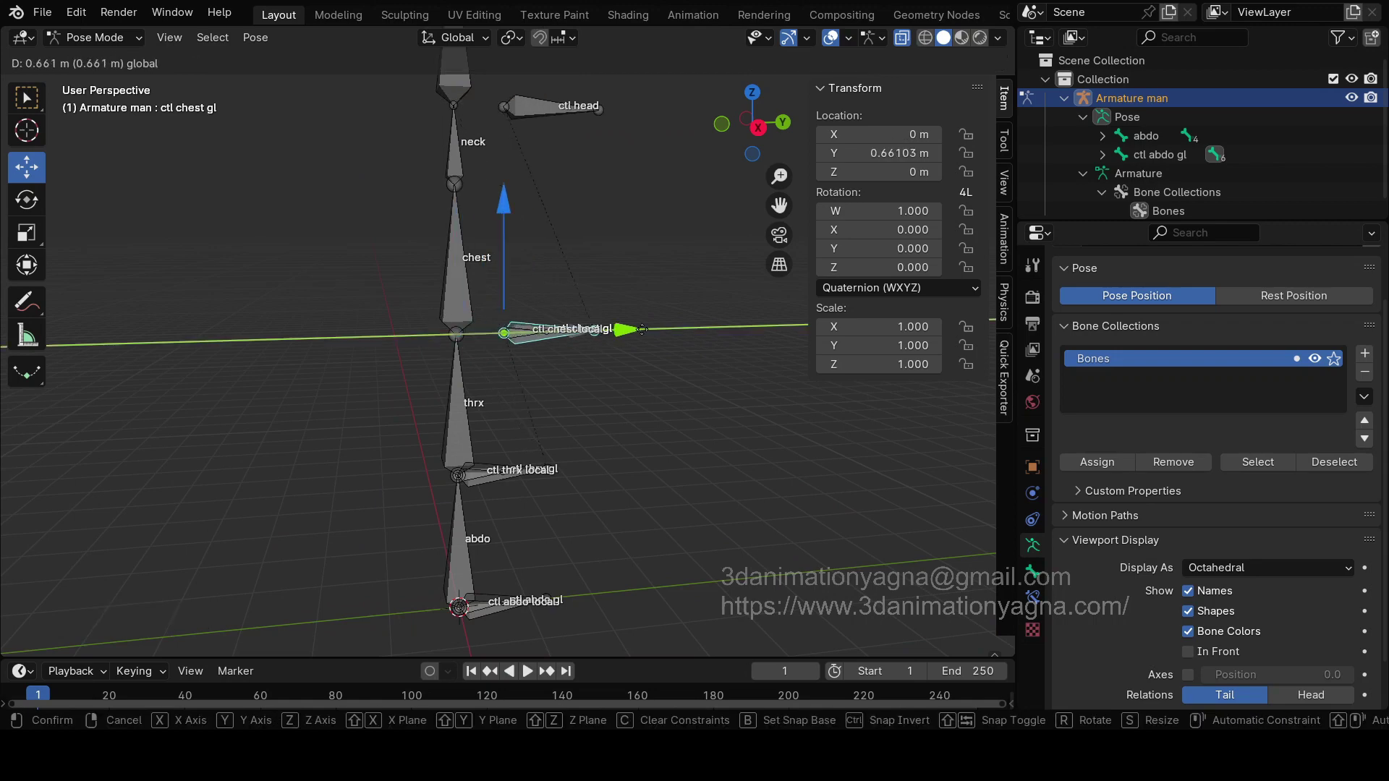
{"action": "key", "text": "Escape"}
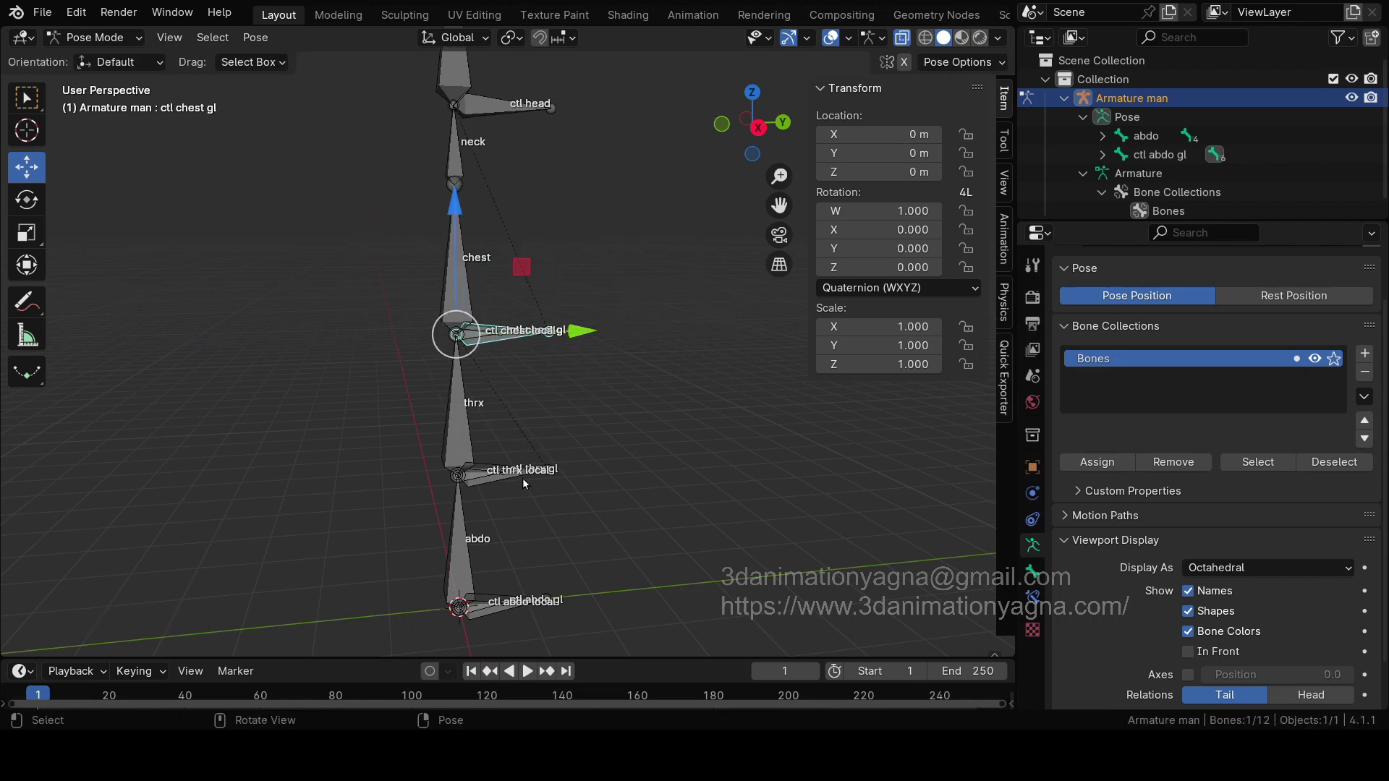
Step: Test ctl thrx gl and ctl abdo gl along Y (abdo to -1.7035 m), then undo
{"action": "left_click", "coordinate": [527, 474]}
{"action": "key", "text": "g"}
{"action": "key", "text": "y"}
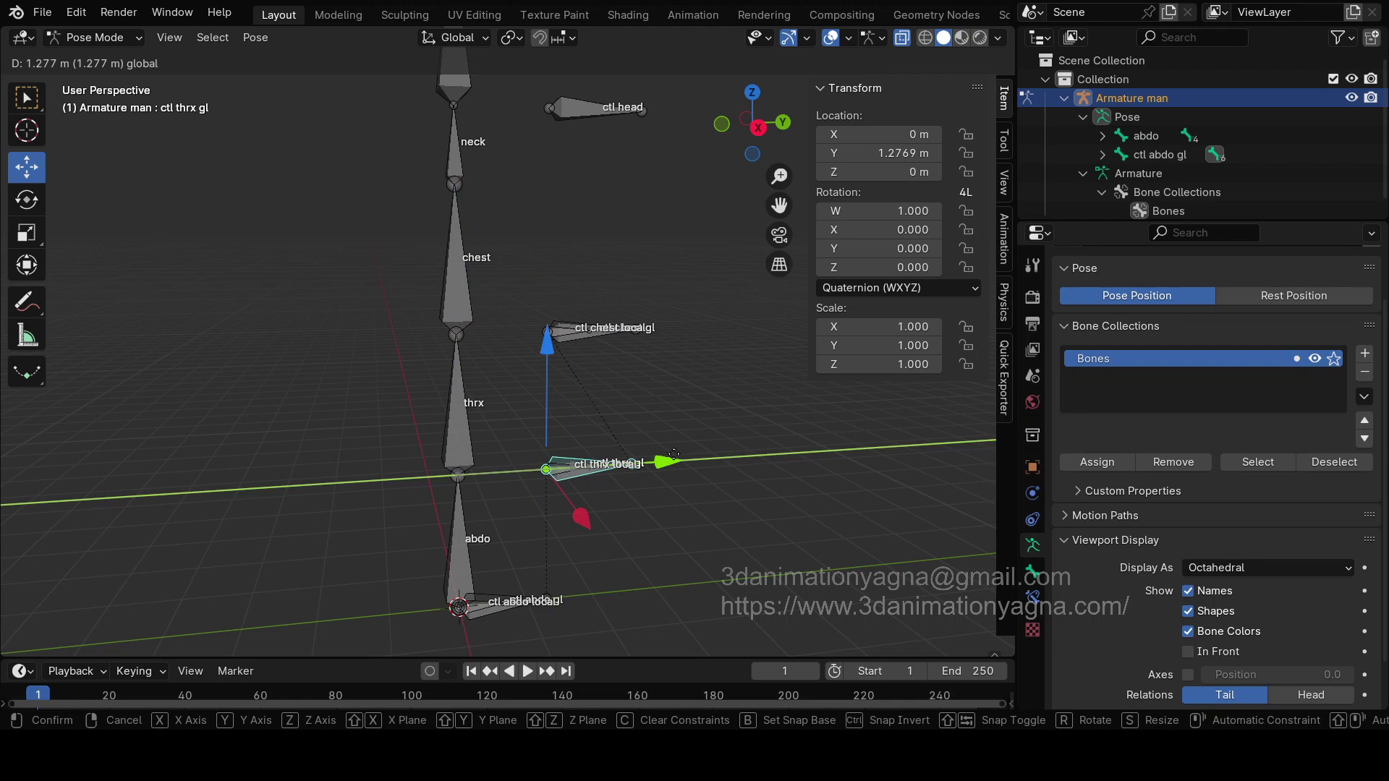
{"action": "key", "text": "Escape"}
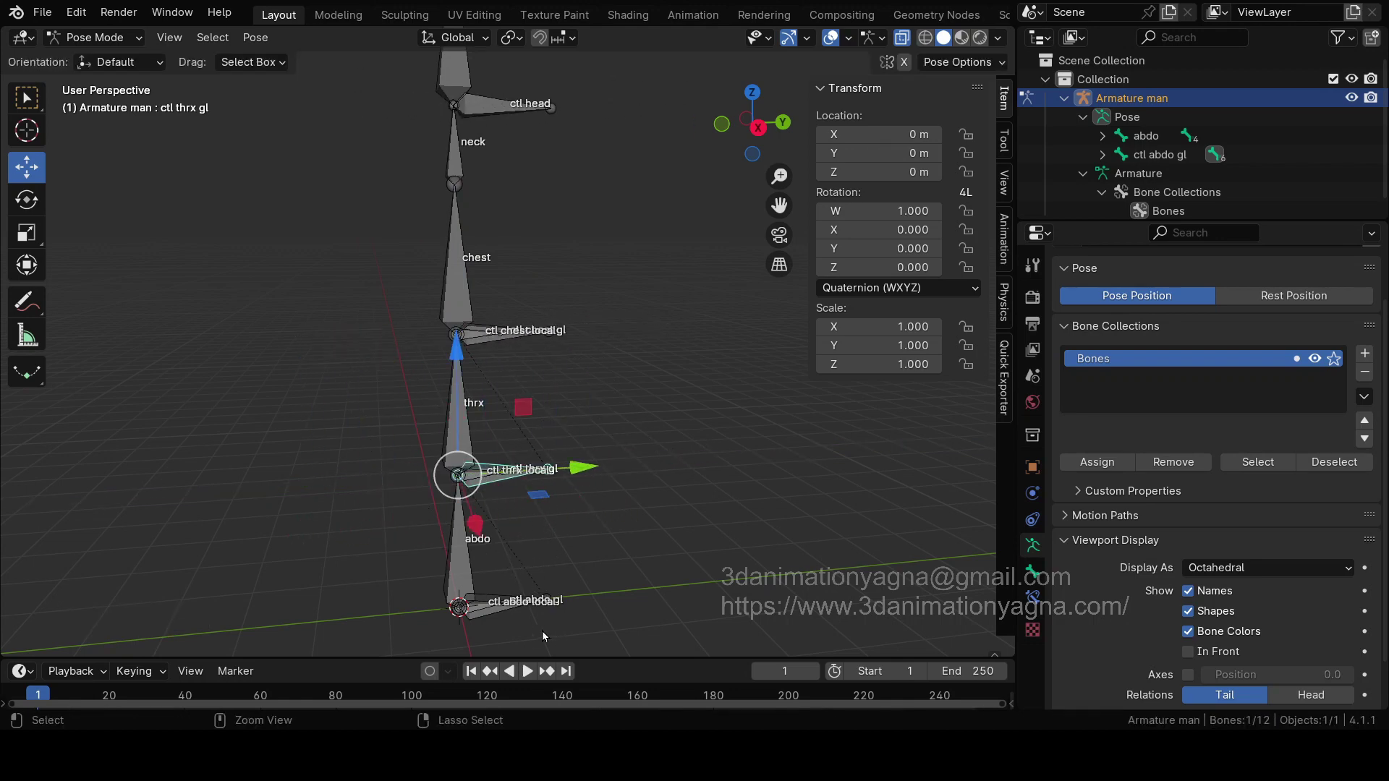
{"action": "left_click", "coordinate": [515, 605]}
{"action": "key", "text": "g"}
{"action": "key", "text": "y"}
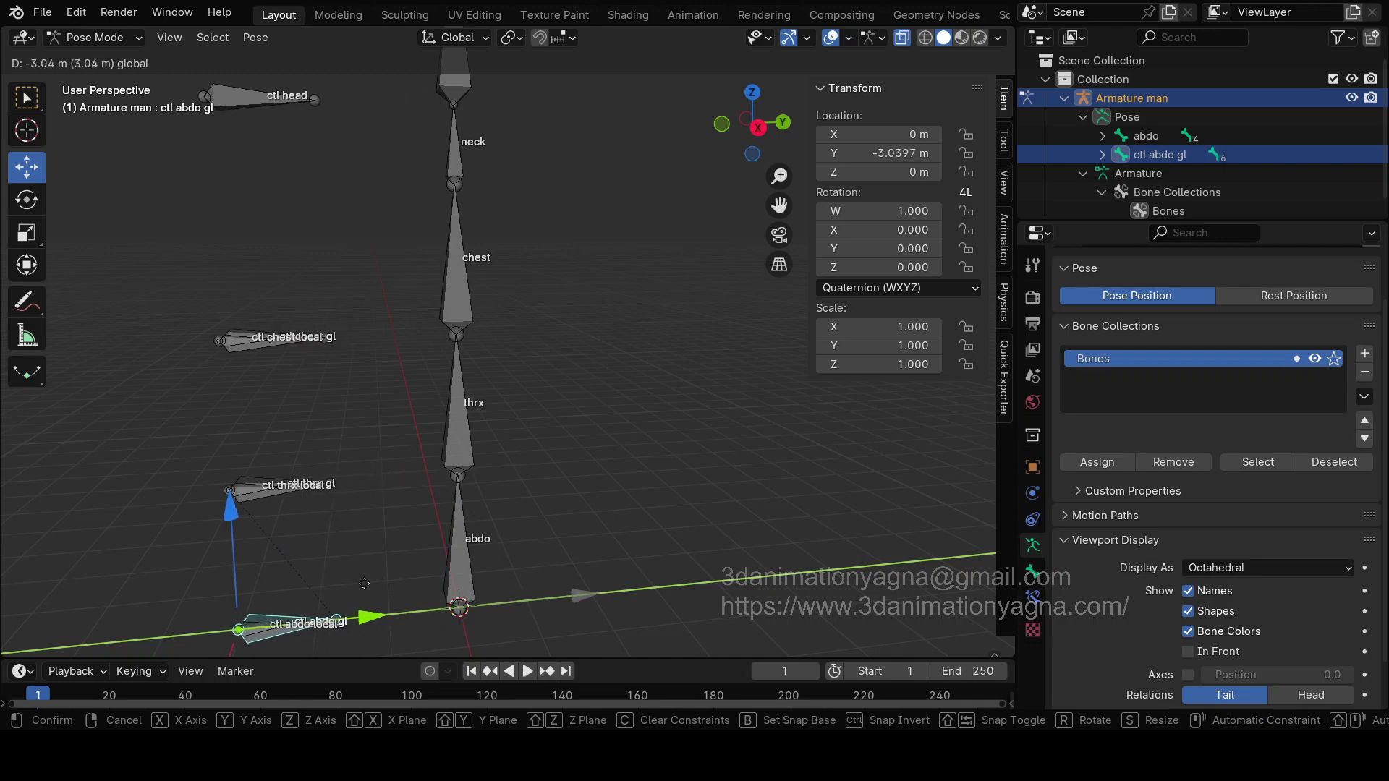
{"action": "left_click", "coordinate": [461, 528]}
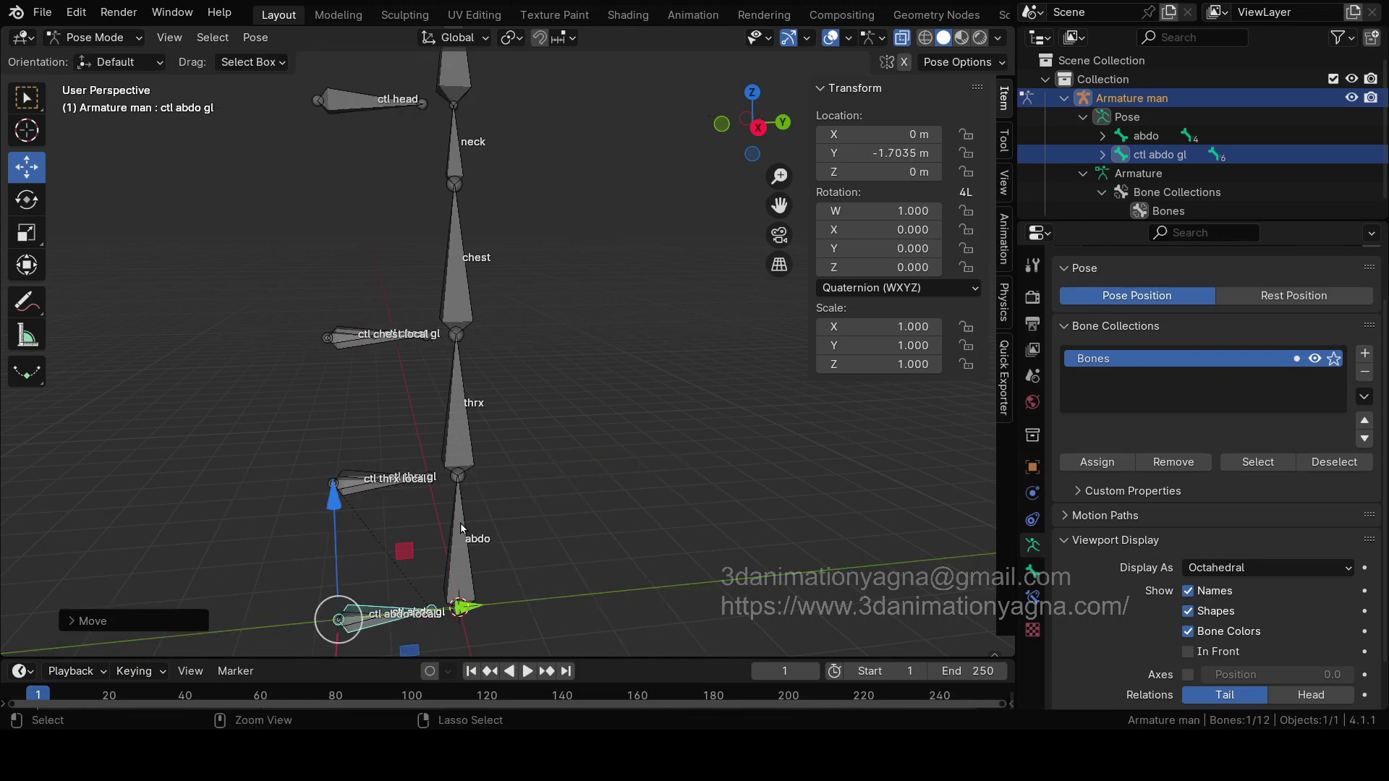
{"action": "key", "text": "ctrl+z"}
Step: Check the spine from front and right views, then test-slide ctl chest local and undo
{"action": "middle_click_drag", "start_coordinate": [576, 505], "coordinate": [603, 455]}
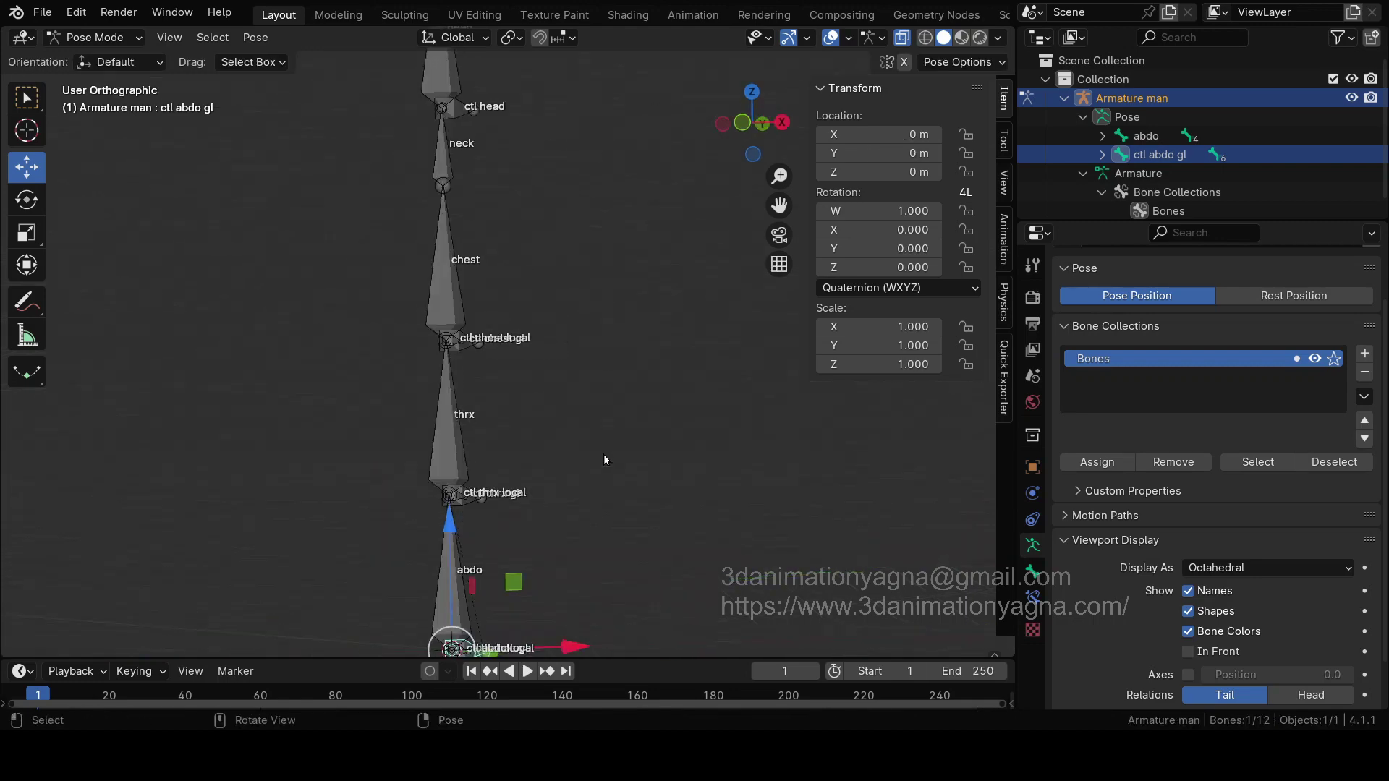
{"action": "key", "text": "KP_1"}
{"action": "key", "text": "KP_3"}
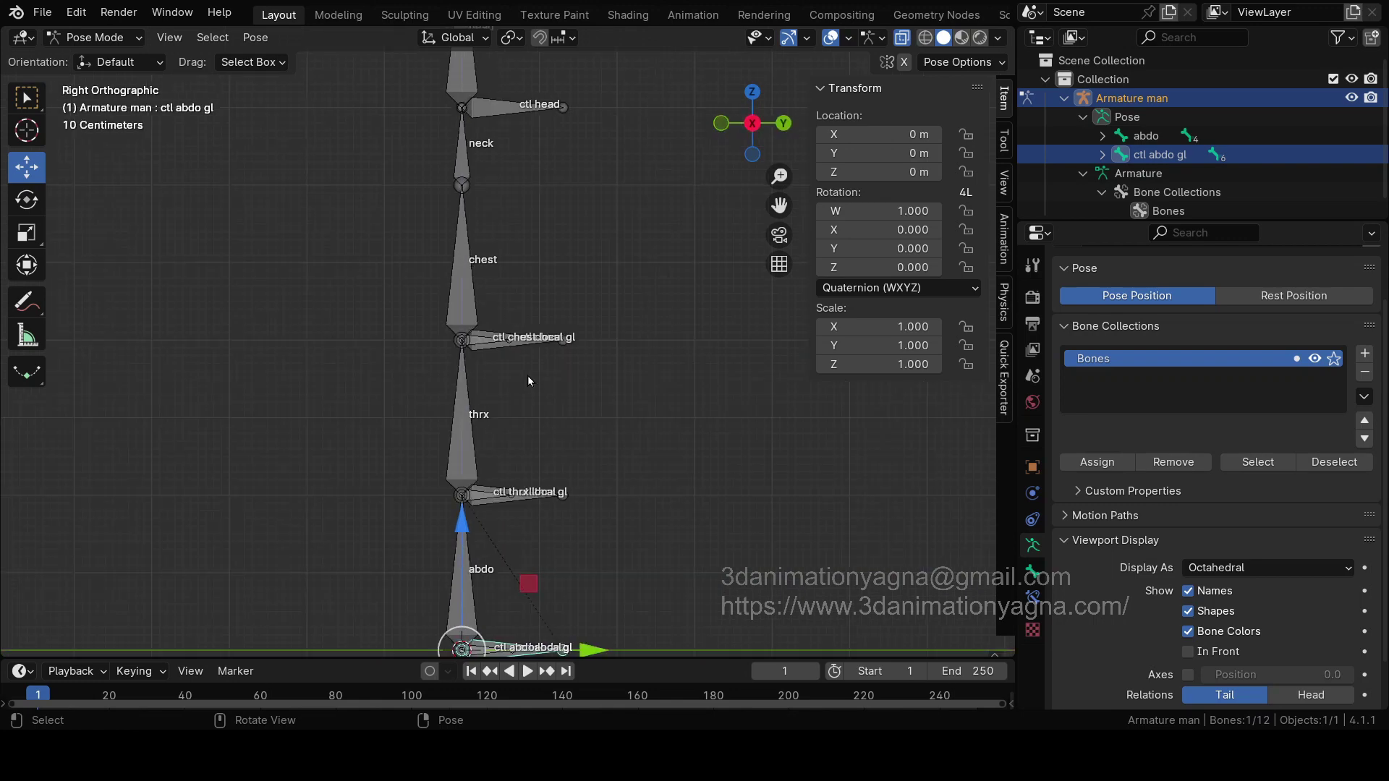
{"action": "mouse_move", "coordinate": [528, 381]}
{"action": "middle_mouse_down"}
{"action": "mouse_move", "coordinate": [553, 410]}
{"action": "mouse_move", "coordinate": [529, 375]}
{"action": "middle_mouse_up"}
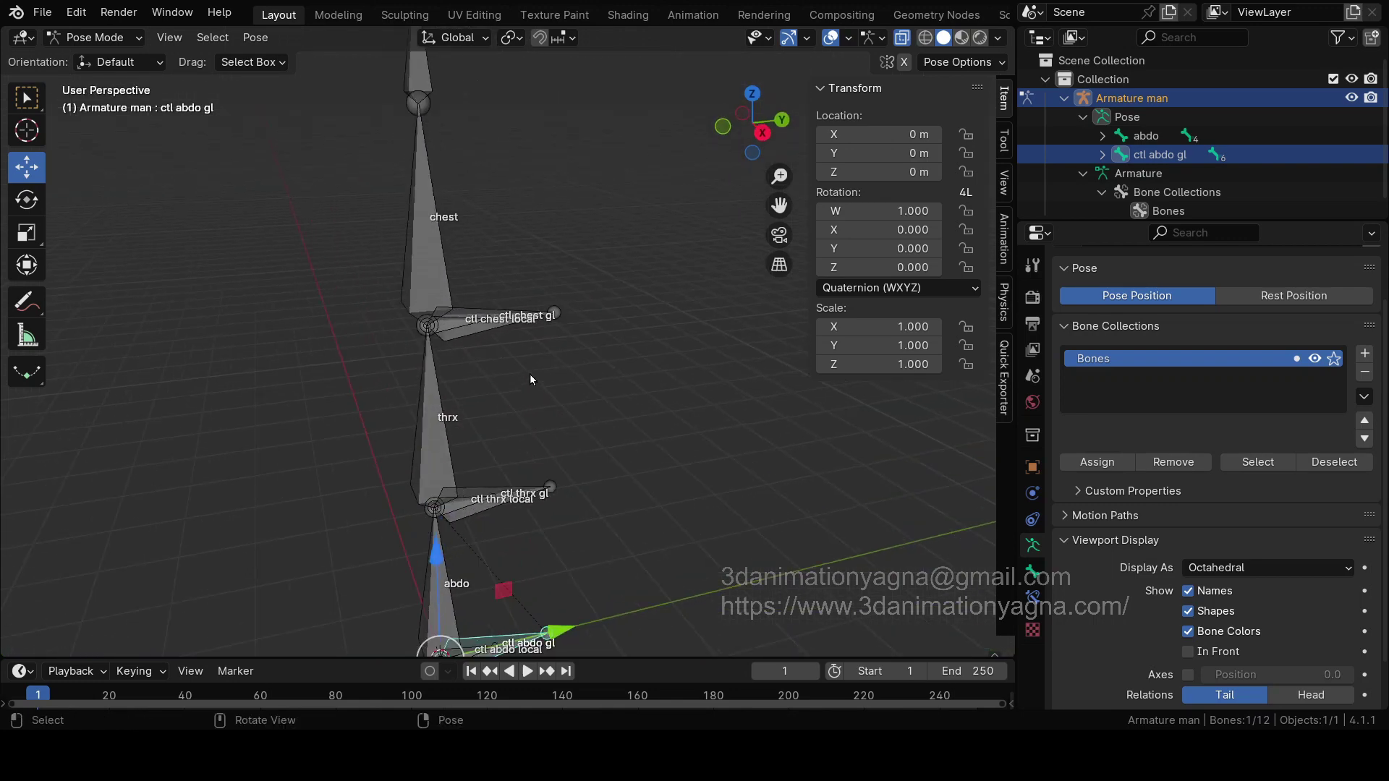
{"action": "left_click", "coordinate": [449, 331]}
{"action": "left_click_drag", "start_coordinate": [553, 321], "coordinate": [723, 289]}
{"action": "key", "text": "ctrl+z"}
Step: Cycle the selection at the thrx joint to ctl thrx local and test-slide it, cancelling
{"action": "left_click", "coordinate": [460, 504]}
{"action": "left_click", "coordinate": [459, 504]}
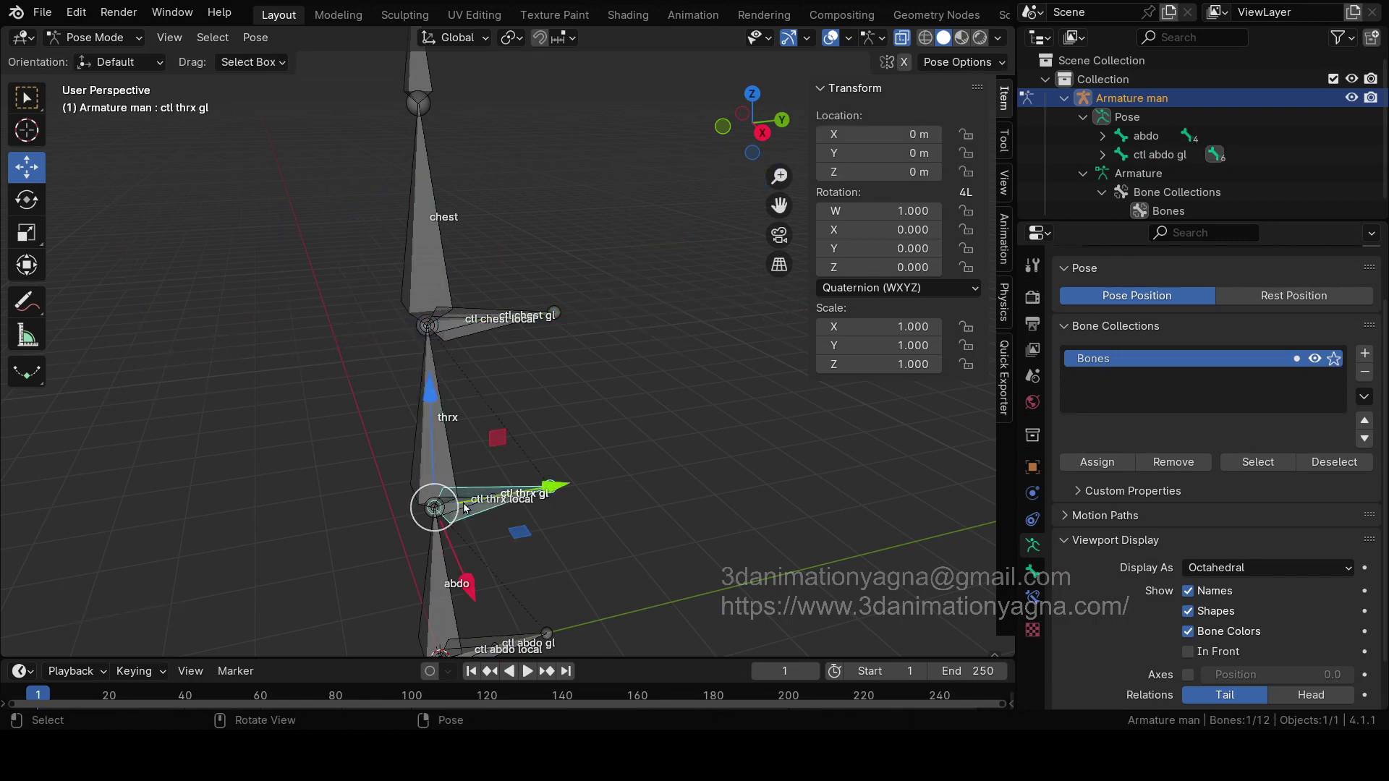
{"action": "left_click", "coordinate": [460, 504]}
{"action": "mouse_move", "coordinate": [549, 498]}
{"action": "left_mouse_down"}
{"action": "mouse_move", "coordinate": [483, 476]}
{"action": "mouse_move", "coordinate": [539, 499]}
{"action": "left_mouse_up"}
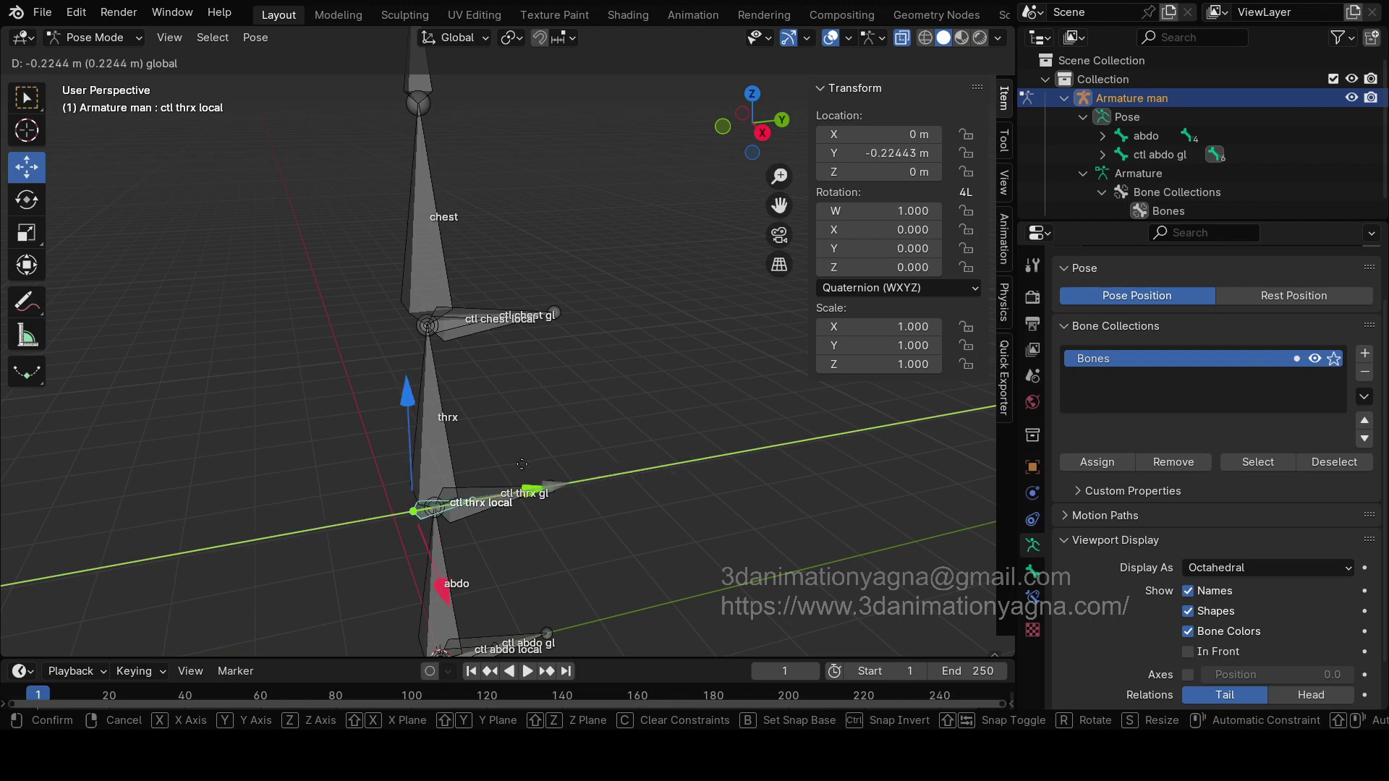
{"action": "key", "text": "Escape"}
Step: Test-slide ctl abdo local, reset it, deselect all and leave Pose Mode with Ctrl+Tab
{"action": "middle_click_drag", "start_coordinate": [556, 544], "coordinate": [535, 281], "text": "shift"}
{"action": "left_click", "coordinate": [456, 446]}
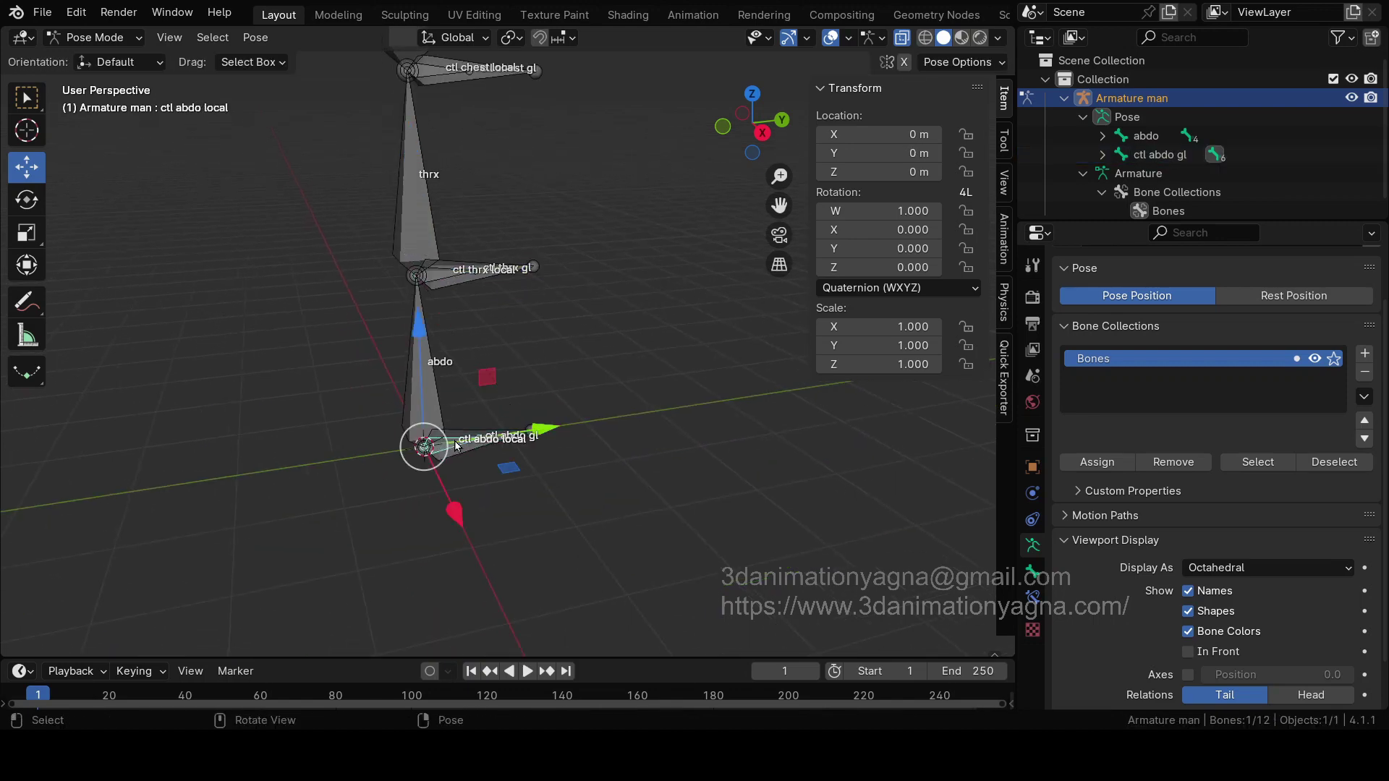
{"action": "left_click_drag", "start_coordinate": [542, 430], "coordinate": [611, 429]}
{"action": "key", "text": "alt+g"}
{"action": "left_click", "coordinate": [670, 324]}
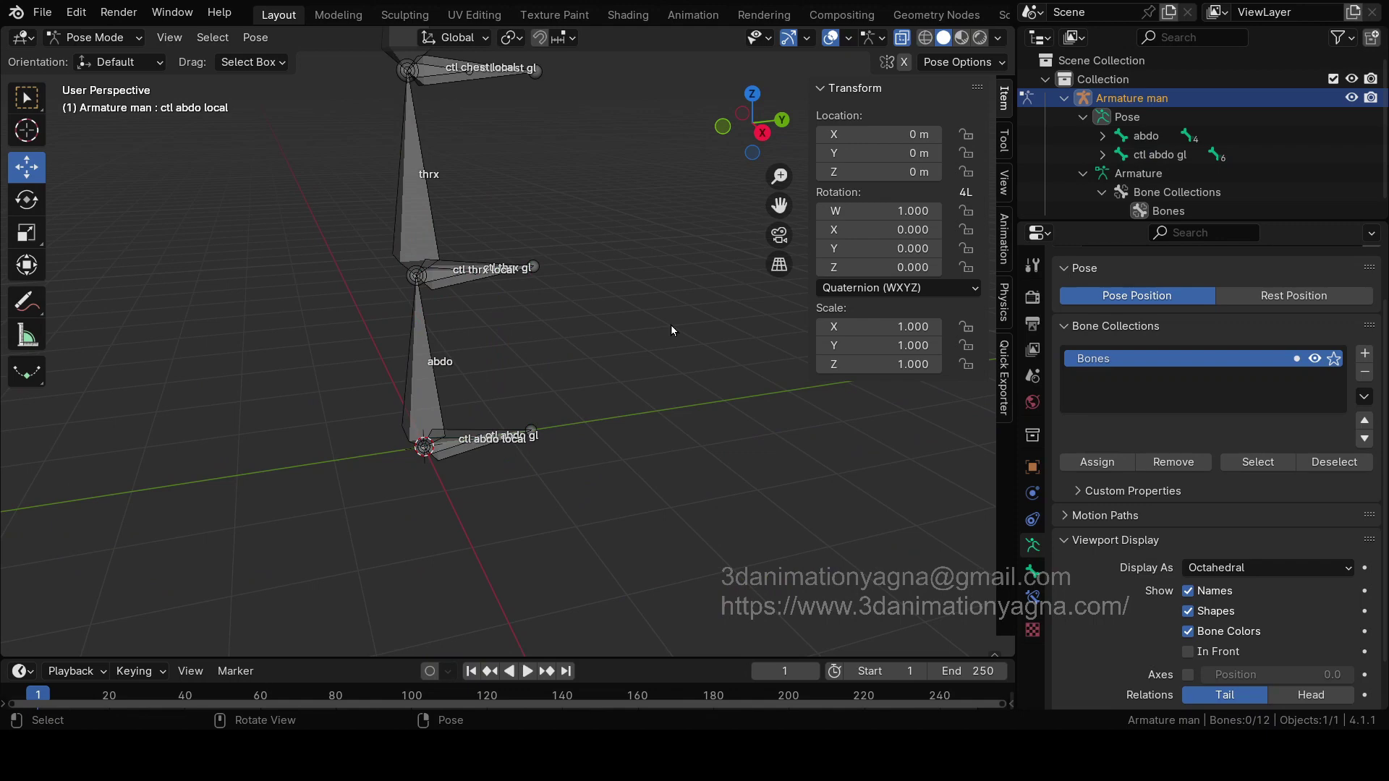
{"action": "key", "text": "ctrl+Tab"}
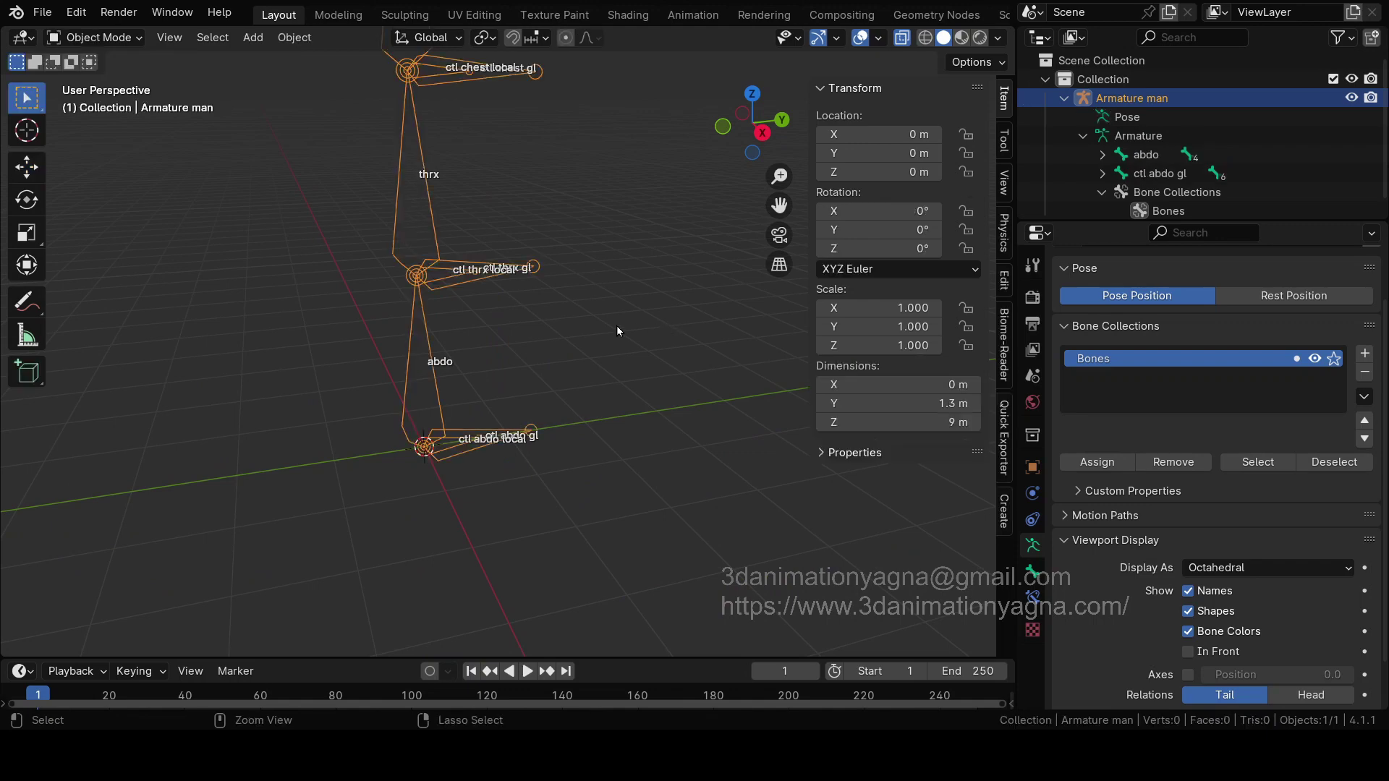
Step: Enter Edit Mode, view the rig from the right, and select ctl thrx local to inspect
{"action": "key", "text": "ctrl+Tab"}
{"action": "left_click", "coordinate": [94, 37]}
{"action": "left_click", "coordinate": [102, 74]}
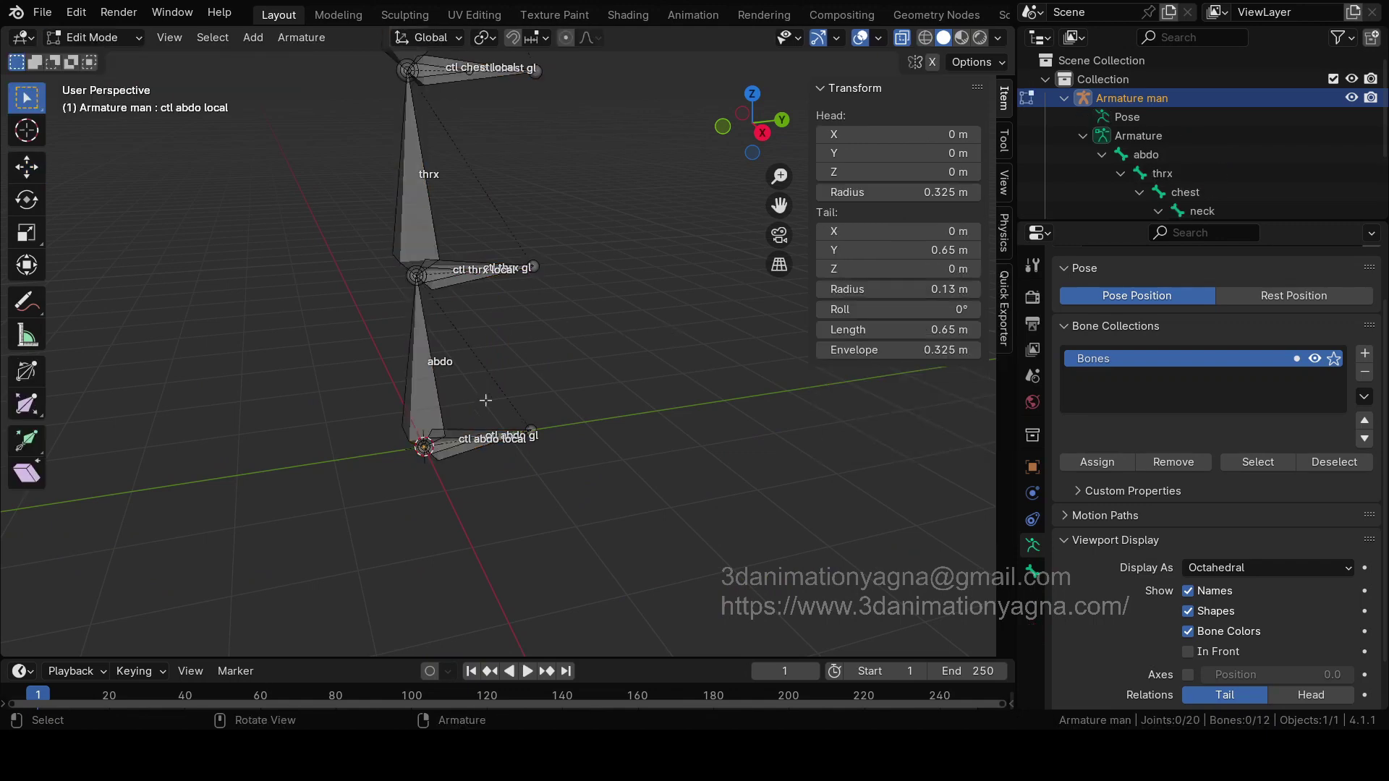
{"action": "key", "text": "KP_3"}
{"action": "scroll", "coordinate": [478, 412], "scroll_direction": "up", "scroll_amount": 4}
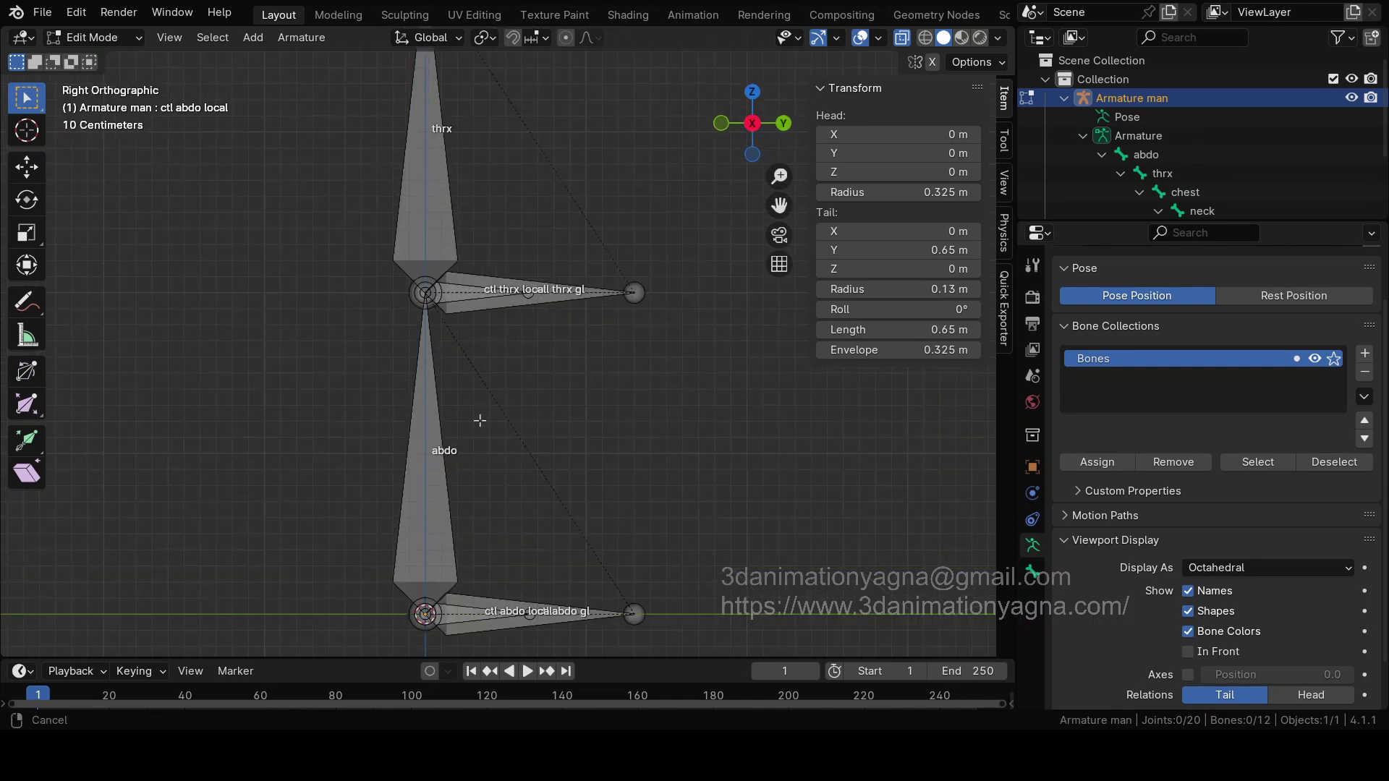
{"action": "left_click", "coordinate": [489, 225]}
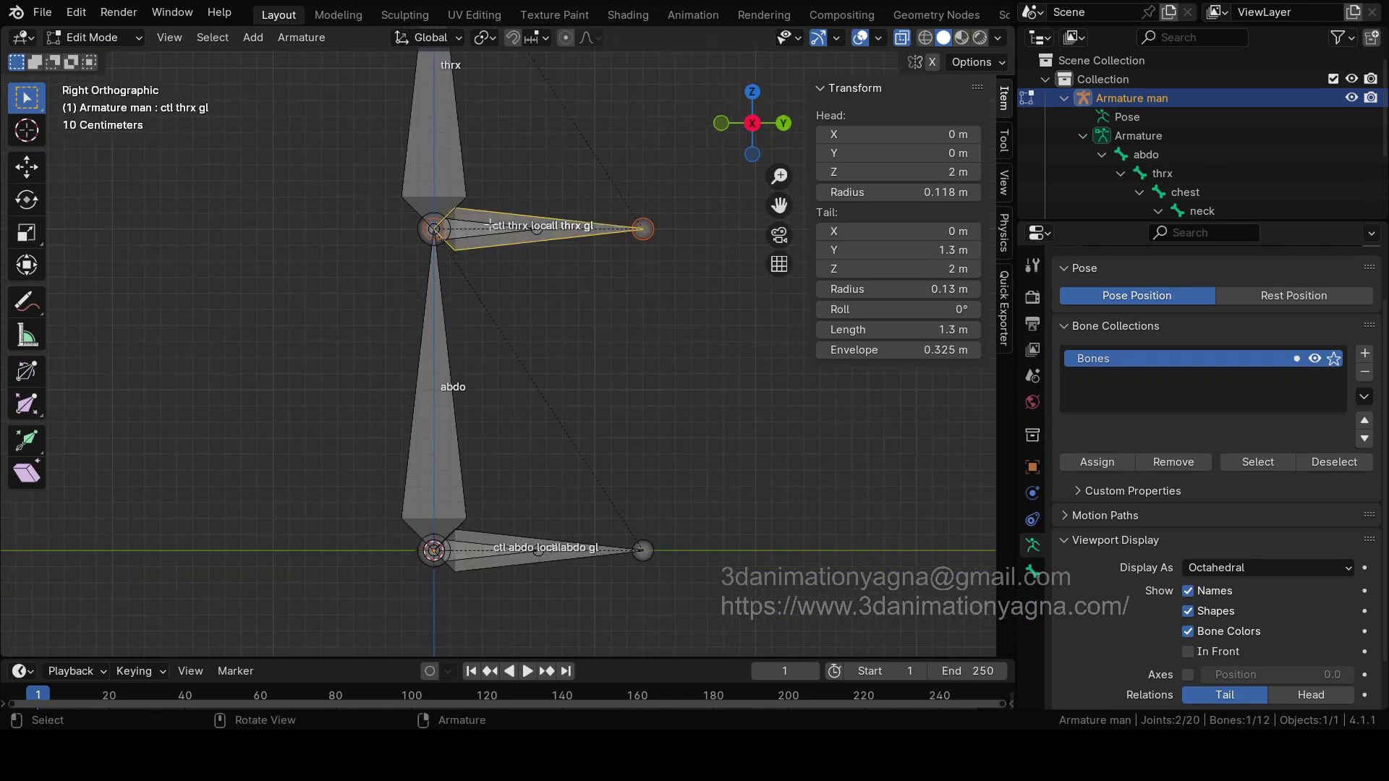
{"action": "scroll", "coordinate": [522, 276], "scroll_direction": "up", "scroll_amount": 8, "text": "shift"}
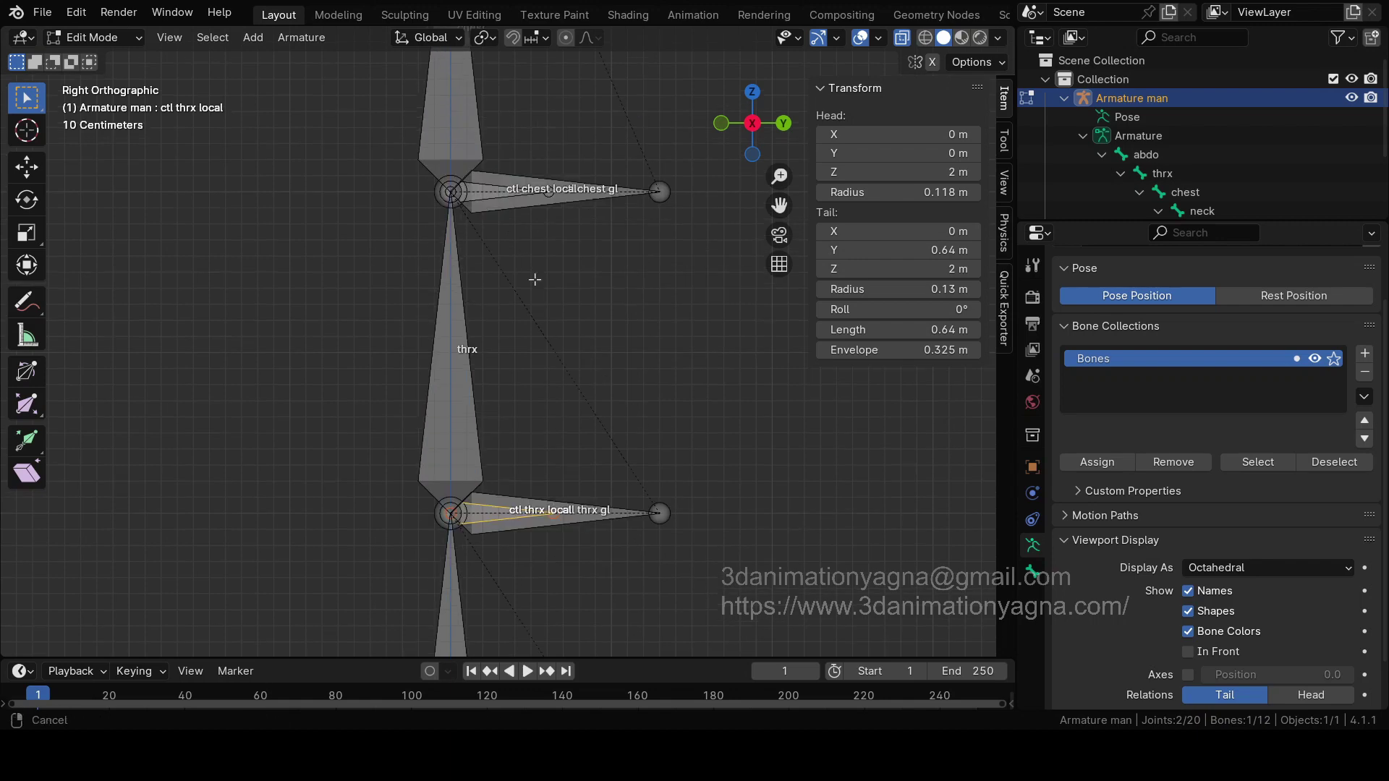
{"action": "scroll", "coordinate": [509, 320], "scroll_direction": "up", "scroll_amount": 8, "text": "shift"}
{"action": "middle_click_drag", "start_coordinate": [509, 319], "coordinate": [534, 449]}
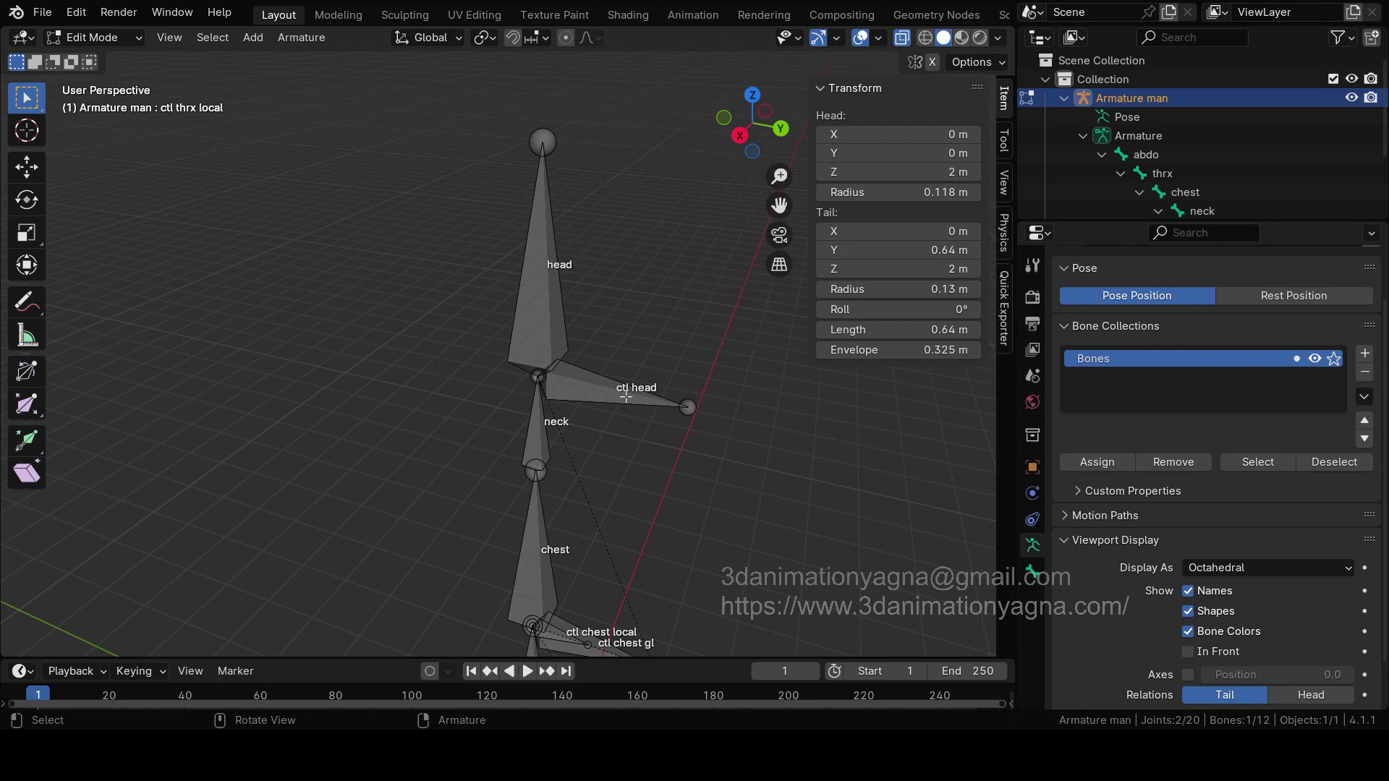
Step: Parent the head bone to ctl head with Keep Offset
{"action": "left_click", "coordinate": [550, 281]}
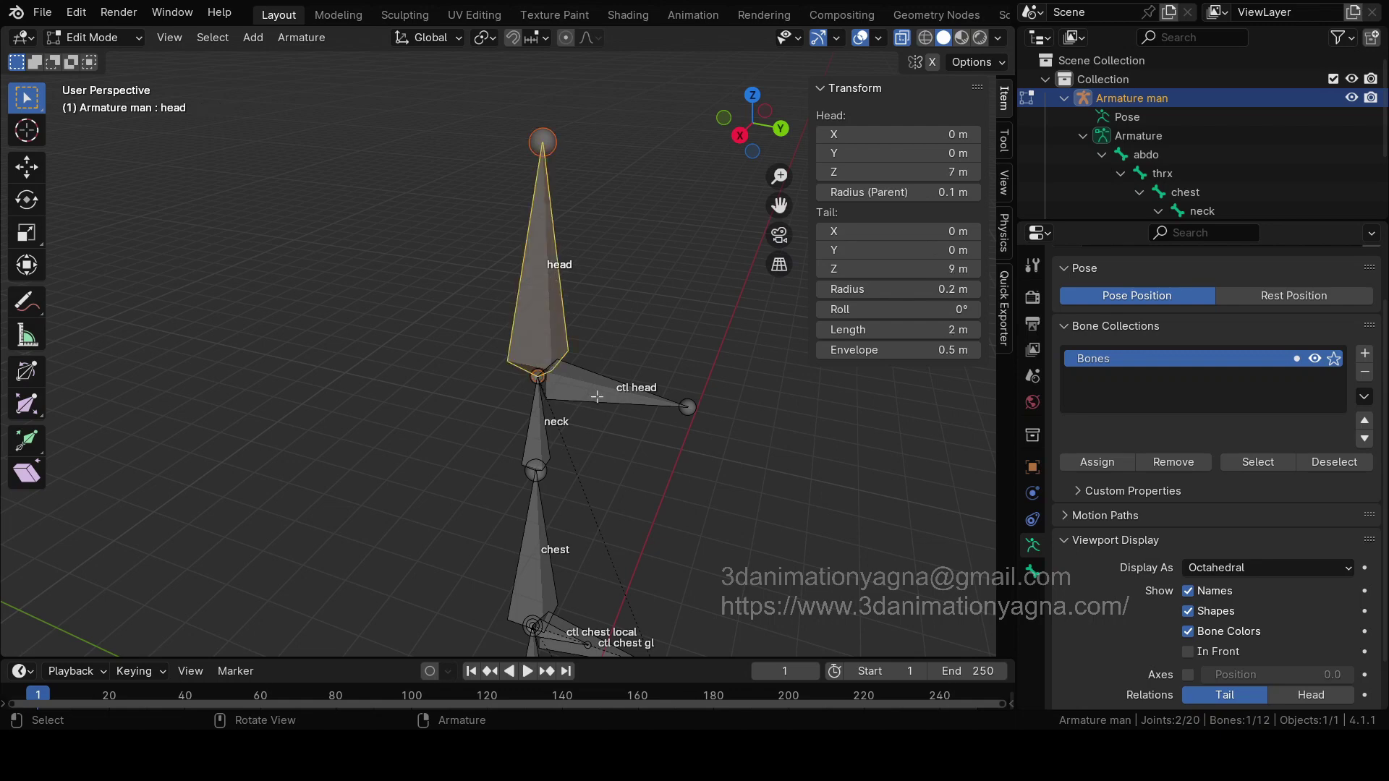
{"action": "middle_click_drag", "start_coordinate": [597, 396], "coordinate": [565, 359], "text": "shift"}
{"action": "left_click", "coordinate": [601, 356], "text": "shift"}
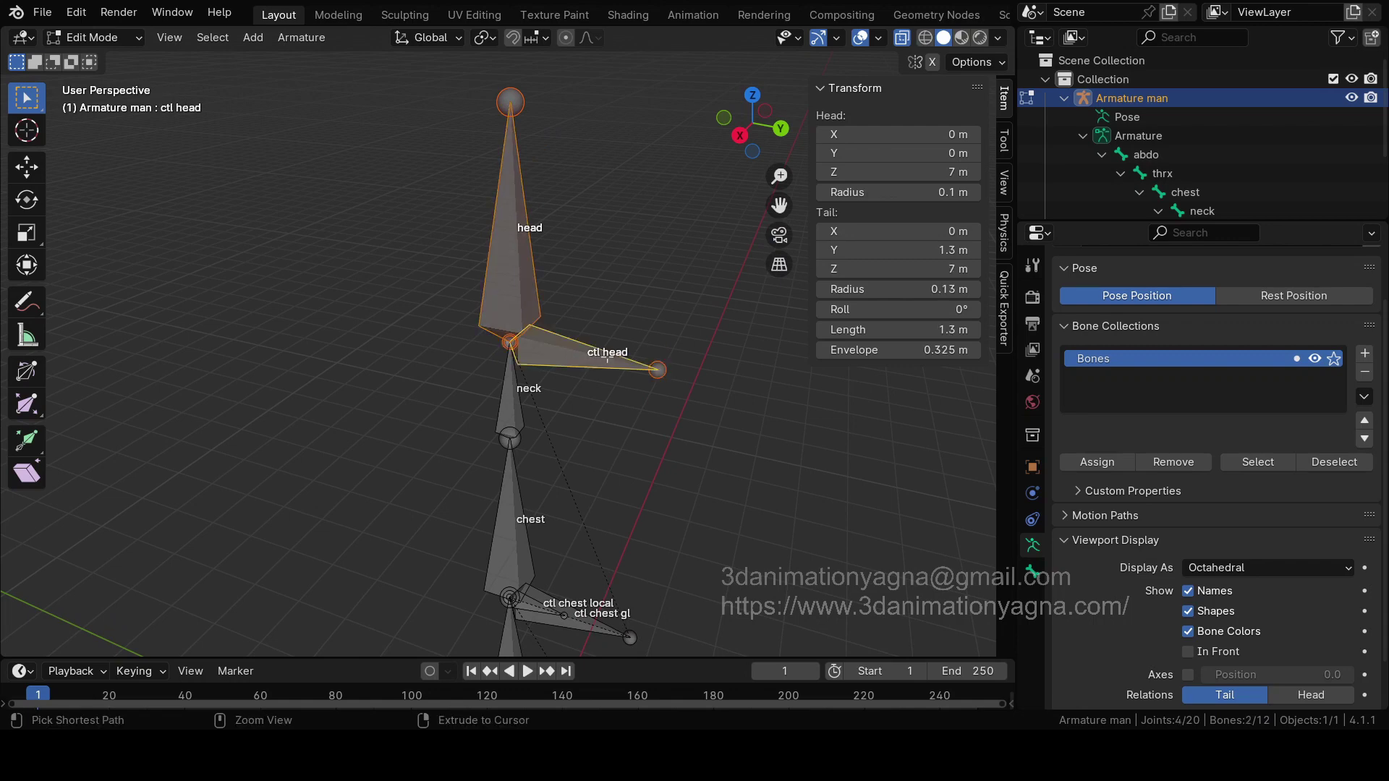
{"action": "key", "text": "ctrl+p"}
{"action": "left_click", "coordinate": [607, 358]}
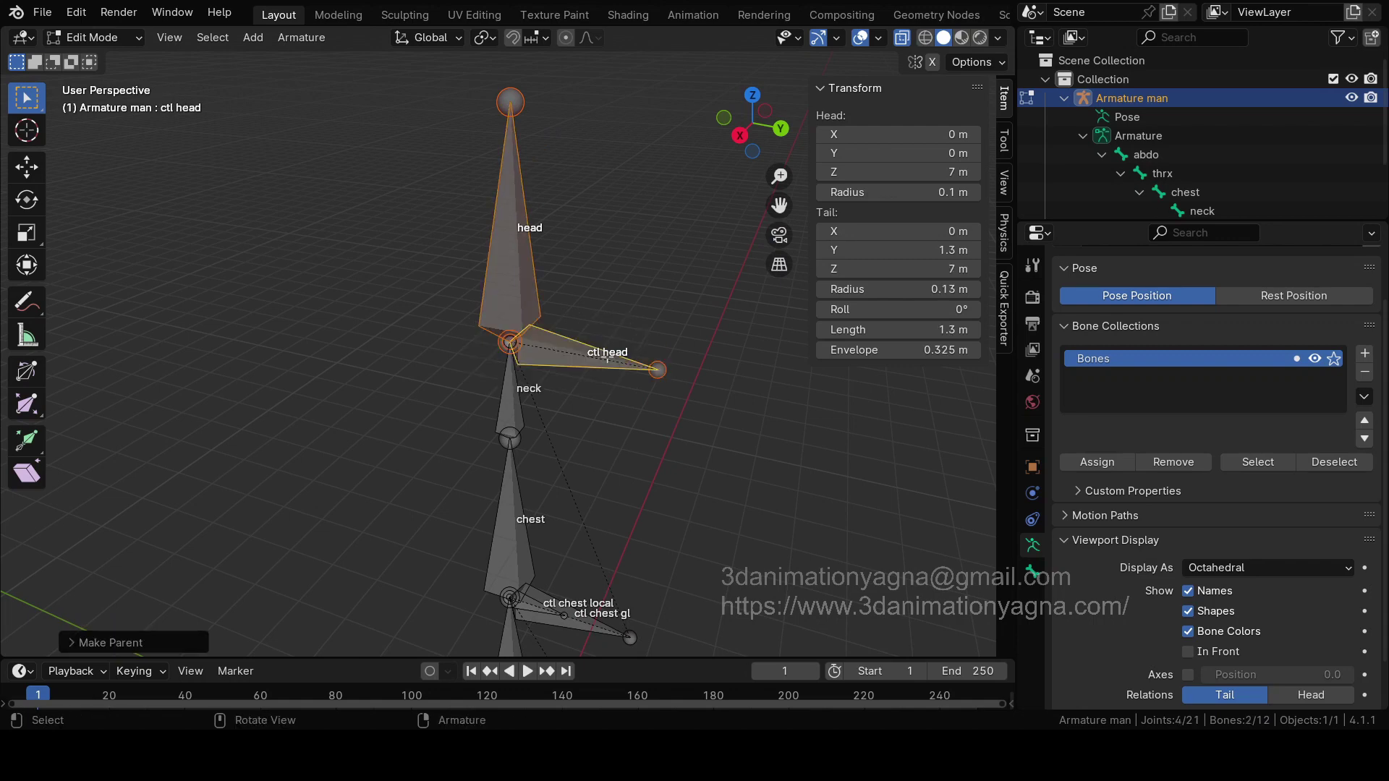
Step: Parent the chest bone to ctl chest local with Keep Offset
{"action": "scroll", "coordinate": [552, 397], "scroll_direction": "down", "scroll_amount": 6, "text": "shift"}
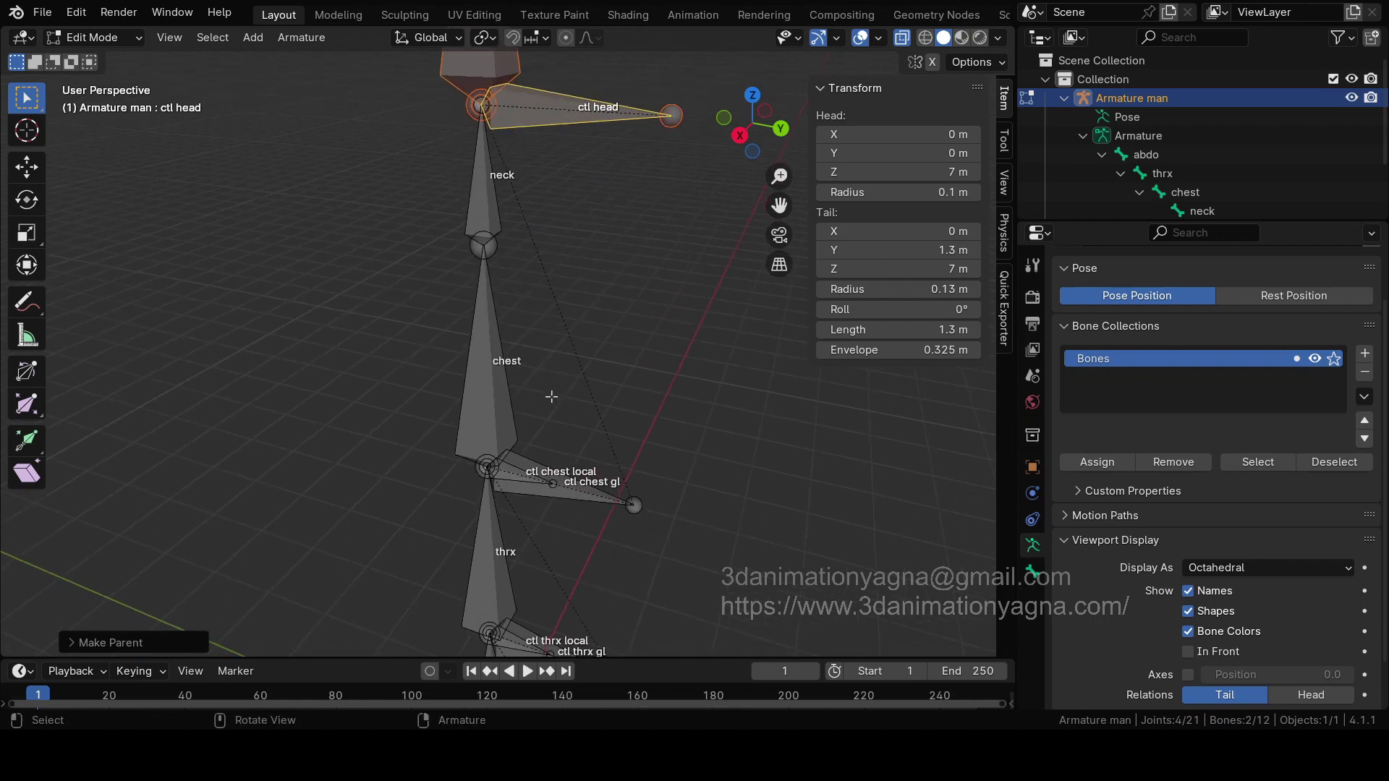
{"action": "left_click", "coordinate": [499, 390]}
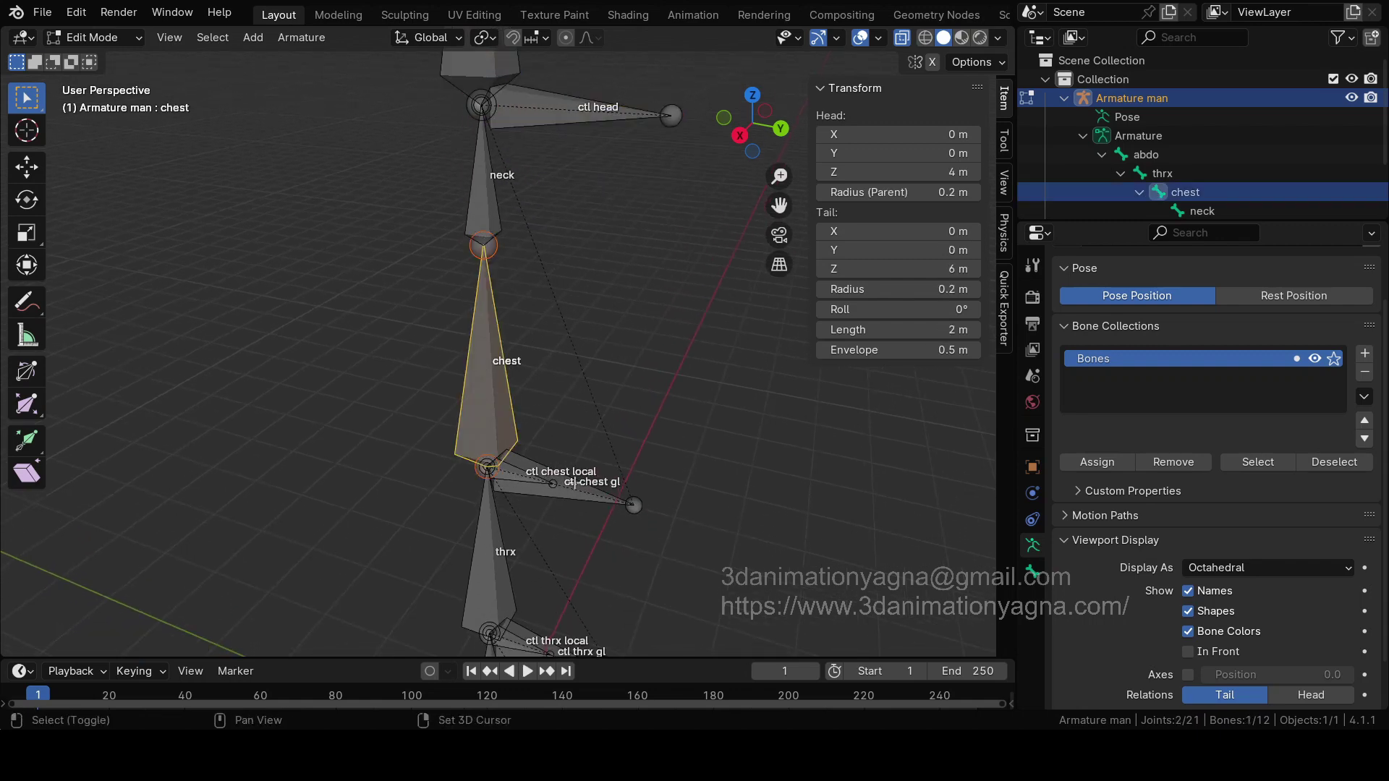
{"action": "left_click", "coordinate": [515, 475], "text": "shift"}
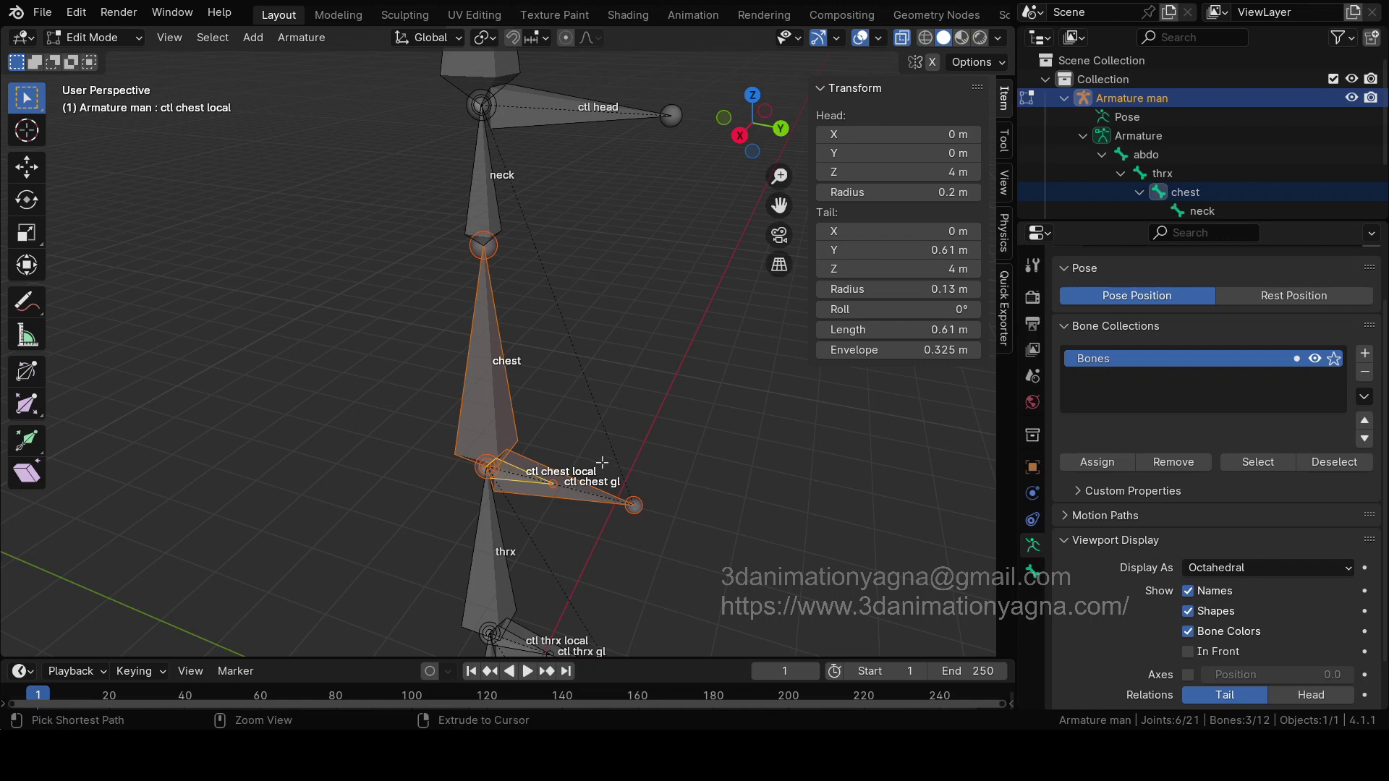
{"action": "scroll", "coordinate": [572, 488], "scroll_direction": "up", "scroll_amount": 4}
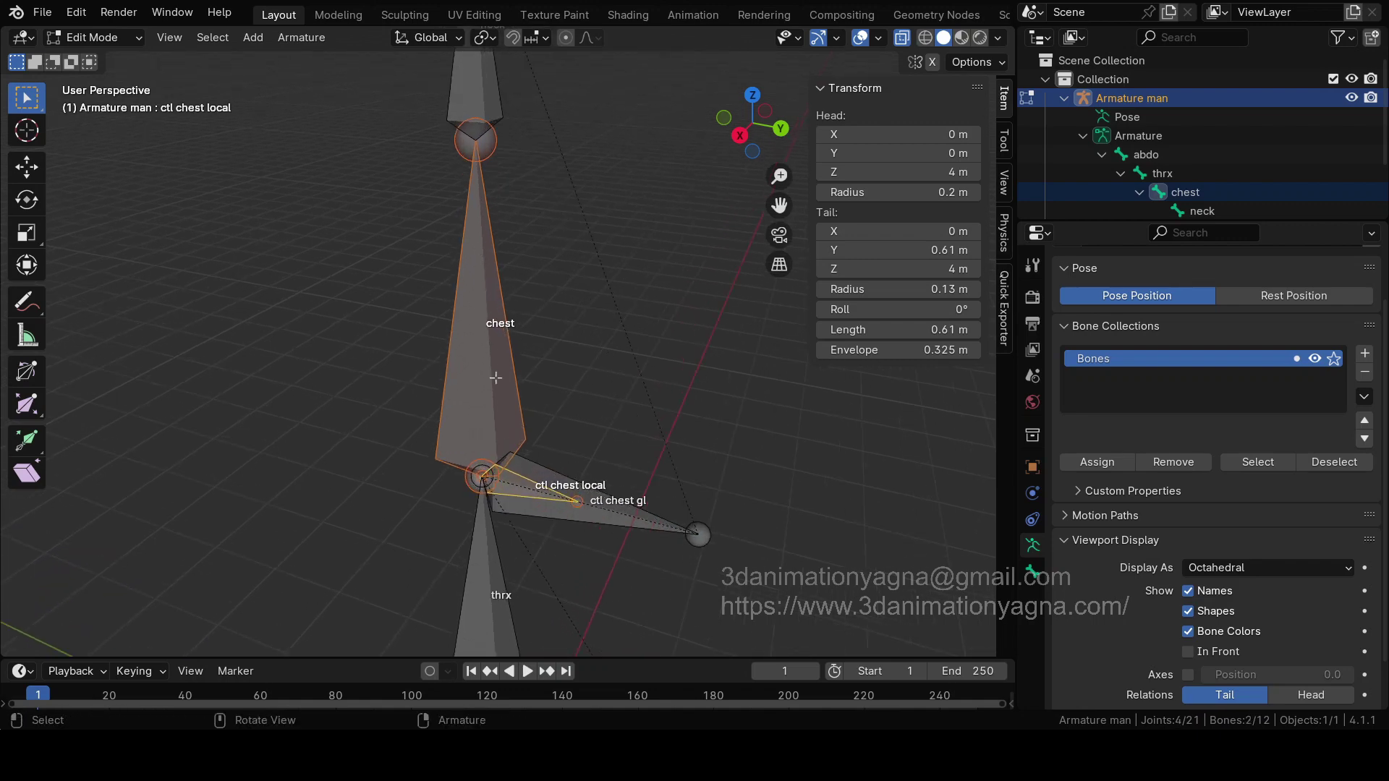
{"action": "scroll", "coordinate": [521, 506], "scroll_direction": "up", "scroll_amount": 2}
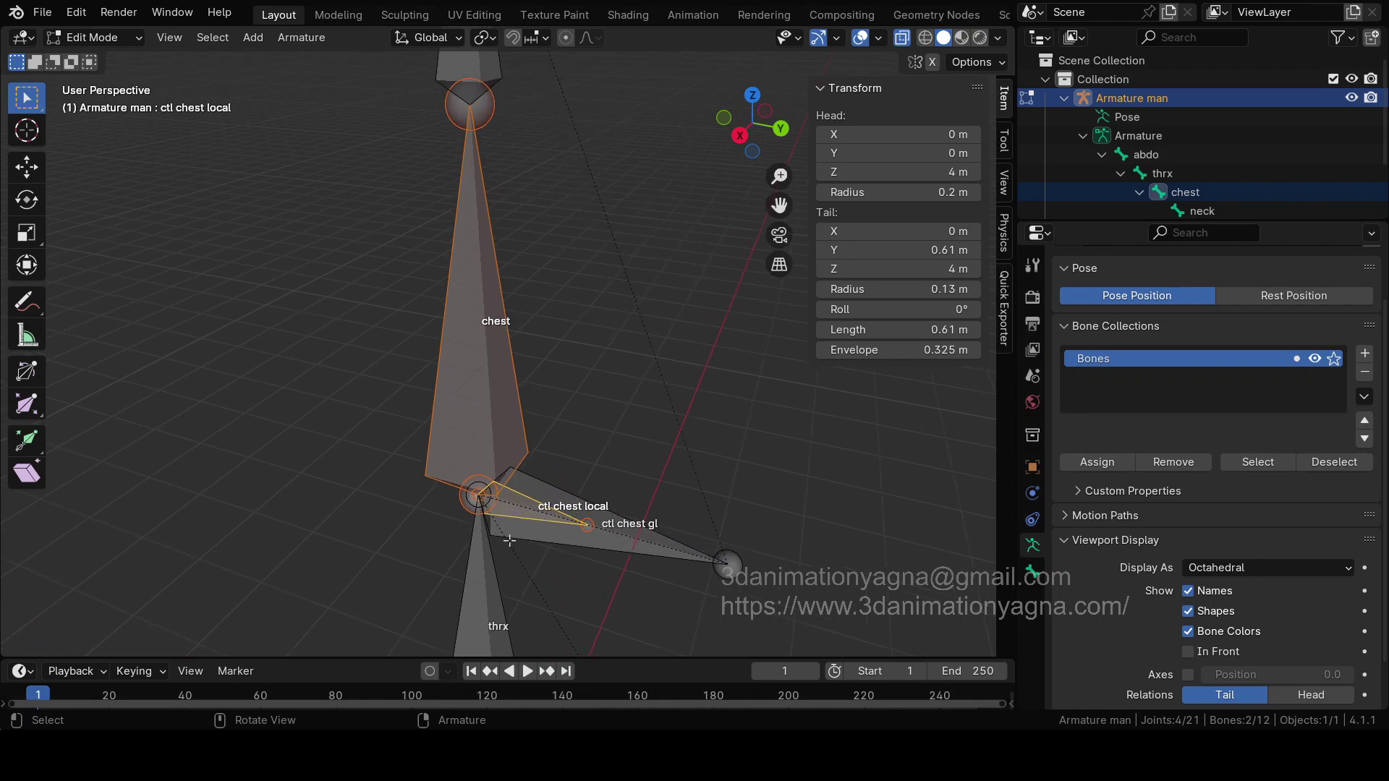
{"action": "key", "text": "ctrl+p"}
{"action": "left_click", "coordinate": [544, 402]}
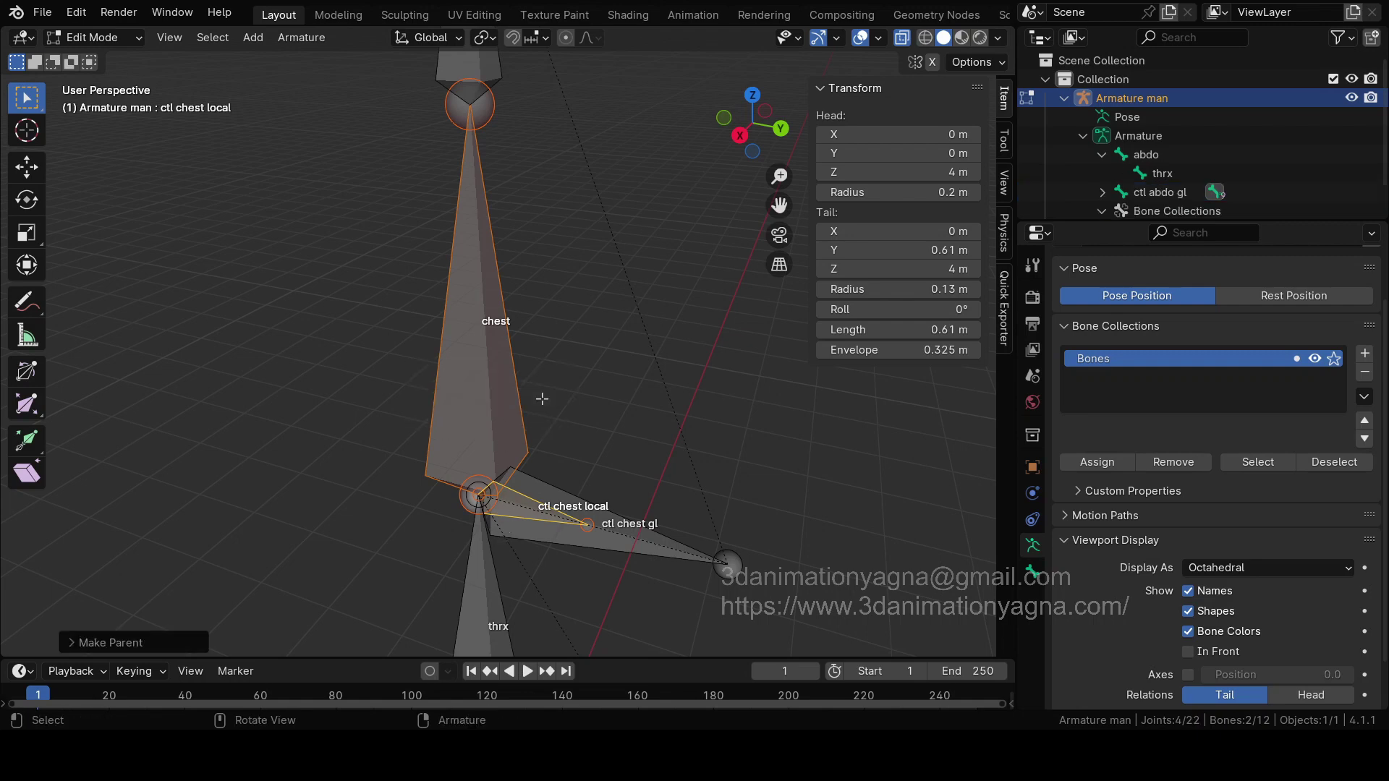
Step: Parent the thrx bone to ctl thrx local with Keep Offset
{"action": "scroll", "coordinate": [556, 434], "scroll_direction": "down", "scroll_amount": 5, "text": "shift"}
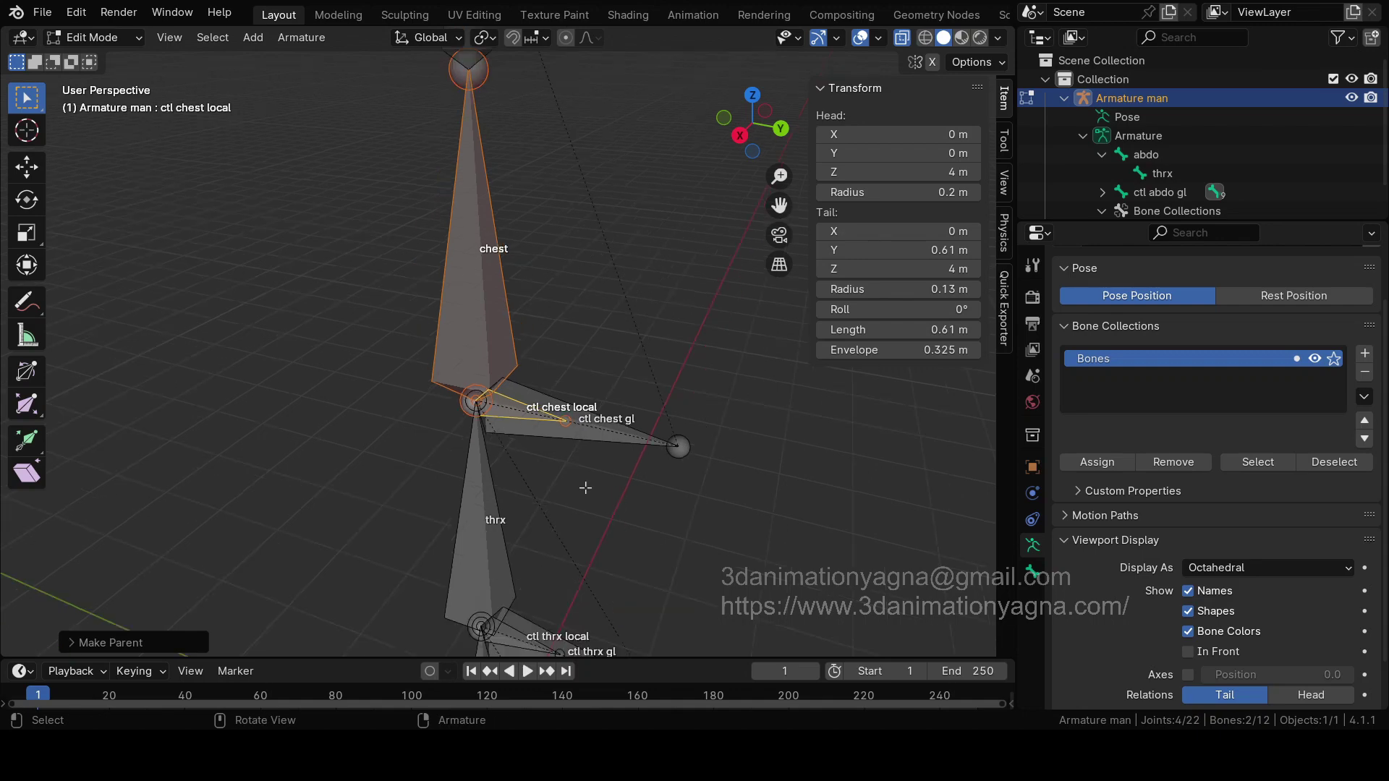
{"action": "scroll", "coordinate": [585, 488], "scroll_direction": "down", "scroll_amount": 8, "text": "shift"}
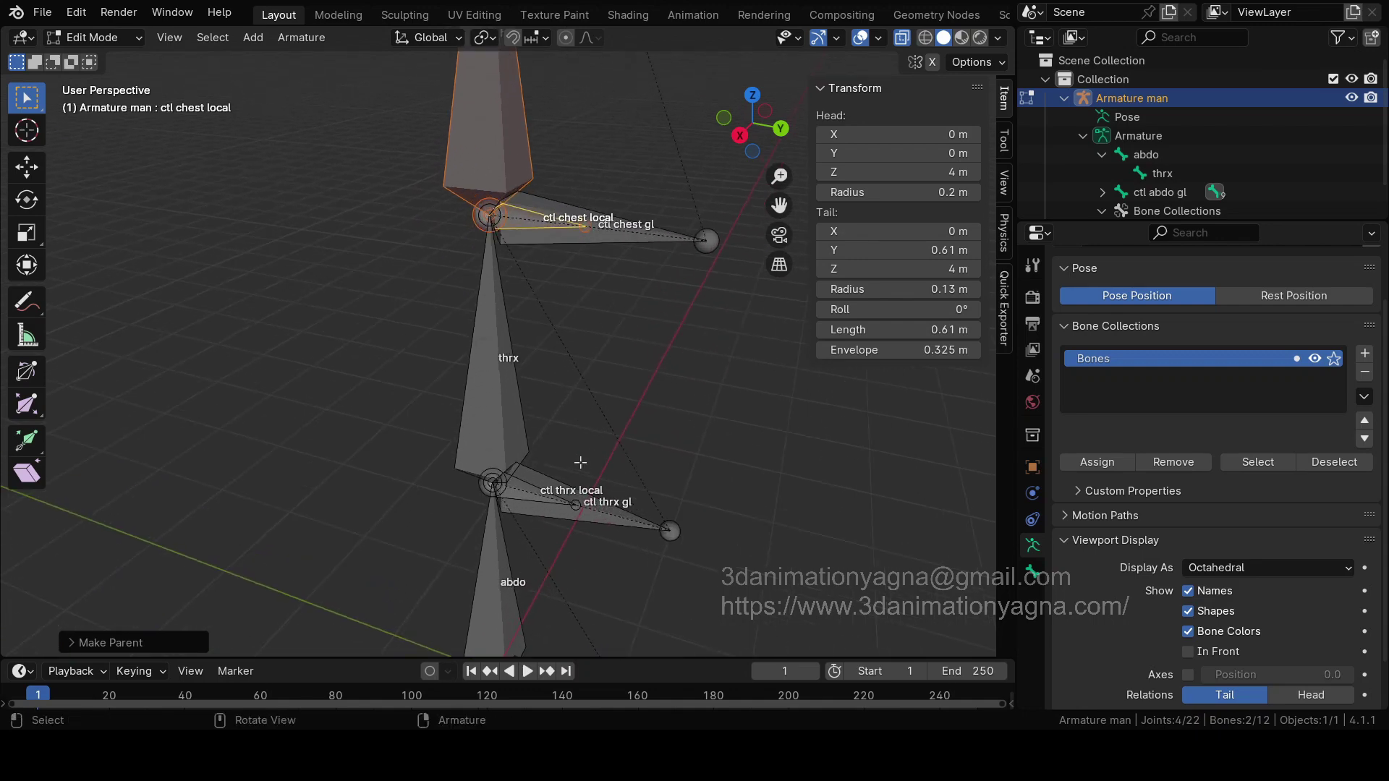
{"action": "left_click", "coordinate": [515, 394]}
{"action": "scroll", "coordinate": [553, 506], "scroll_direction": "up", "scroll_amount": 2}
{"action": "left_click", "coordinate": [525, 512], "text": "shift"}
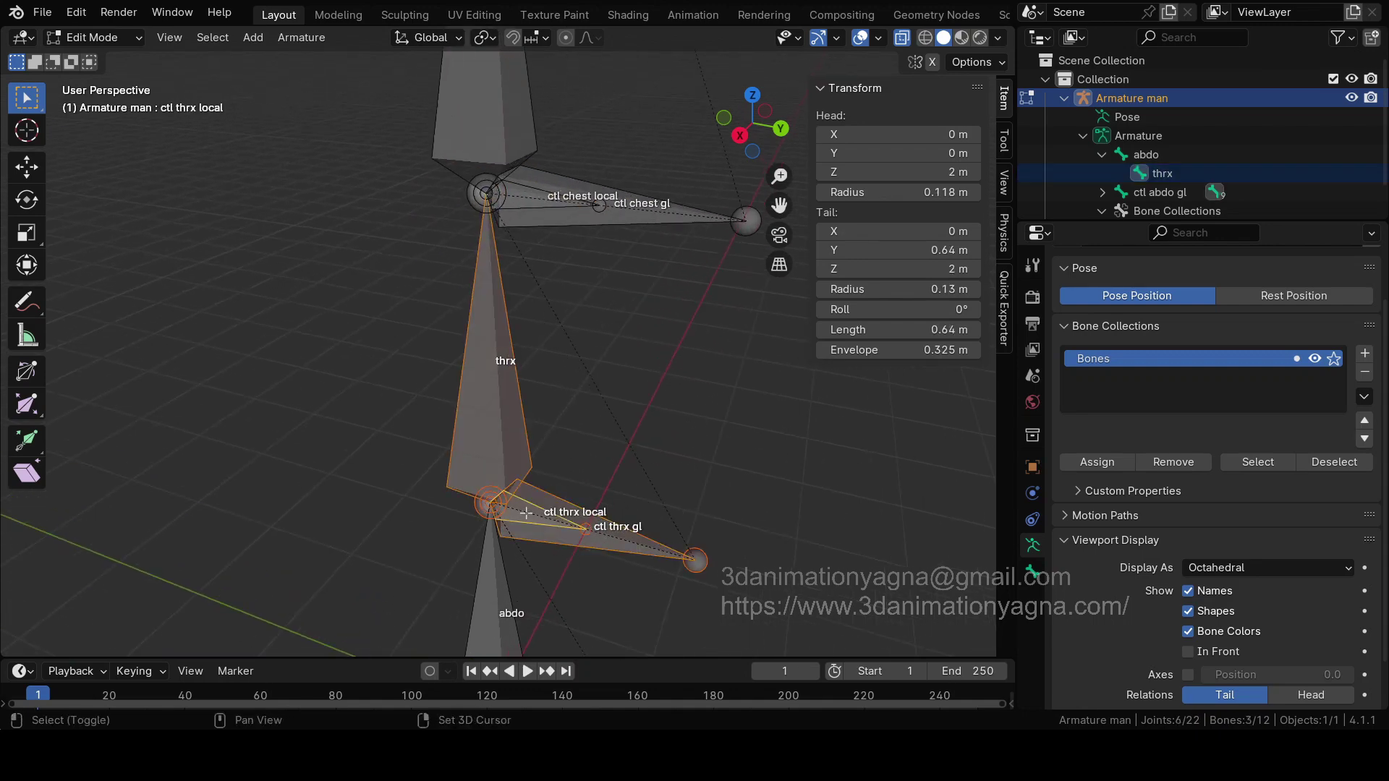
{"action": "left_click", "coordinate": [526, 512], "text": "shift"}
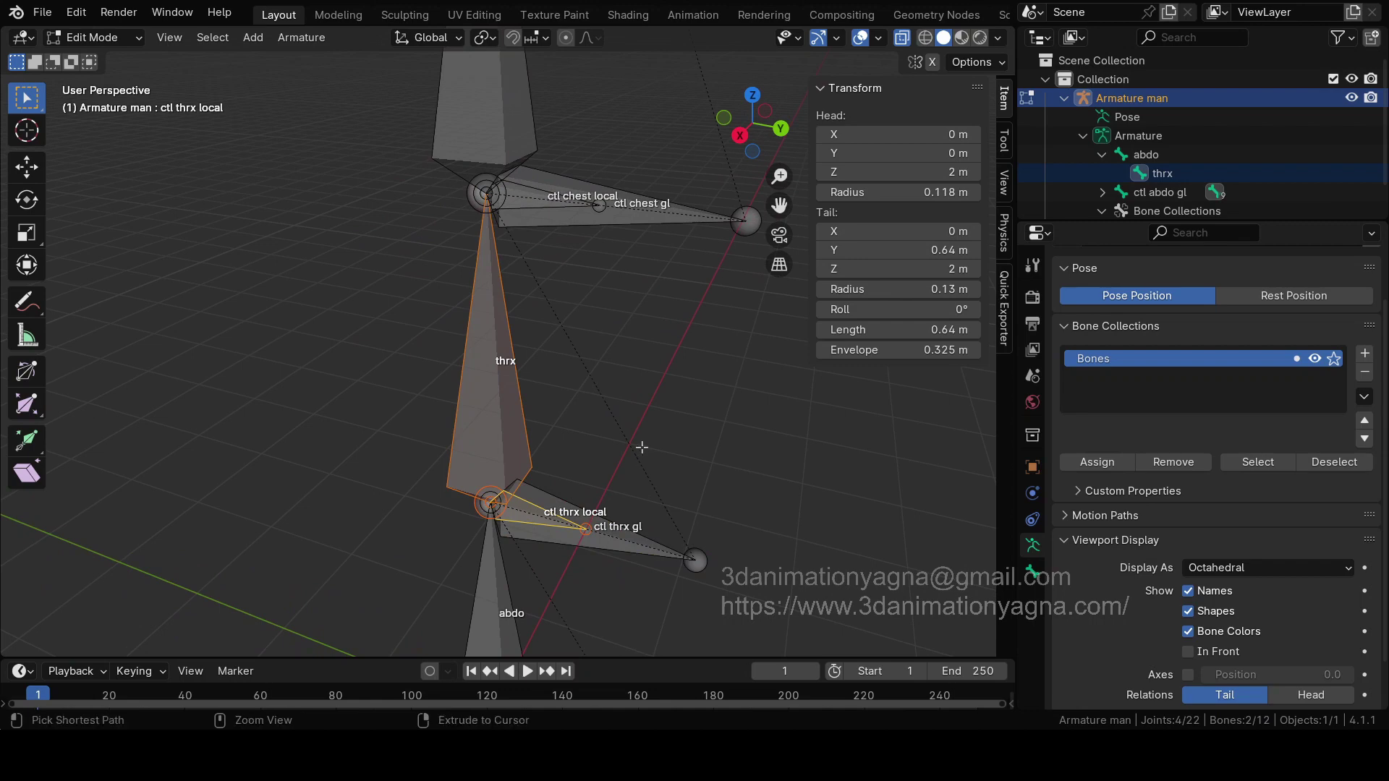
{"action": "key", "text": "ctrl+p"}
{"action": "key", "text": "Return"}
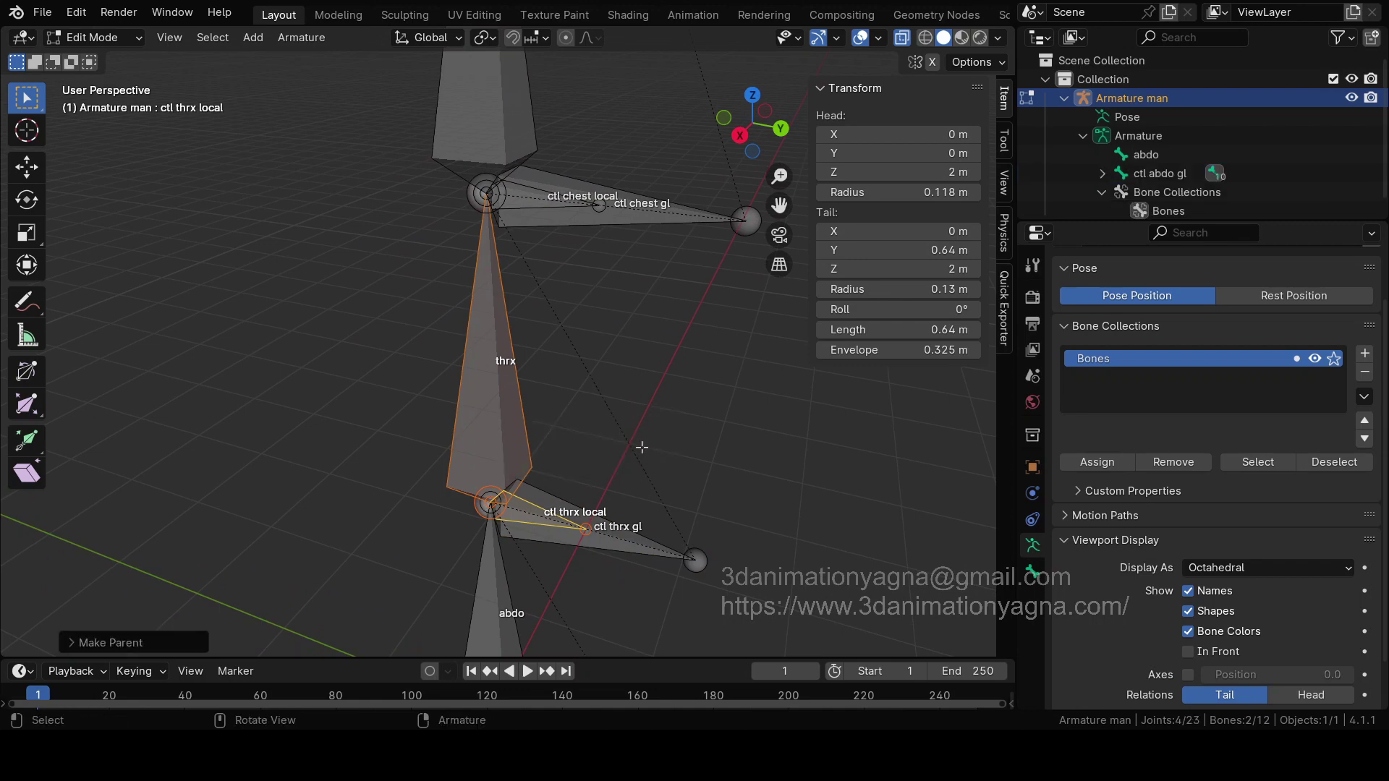
Step: Deselect everything, then select the abdo bone and frame the view on it
{"action": "middle_click_drag", "start_coordinate": [536, 421], "coordinate": [530, 403], "text": "shift"}
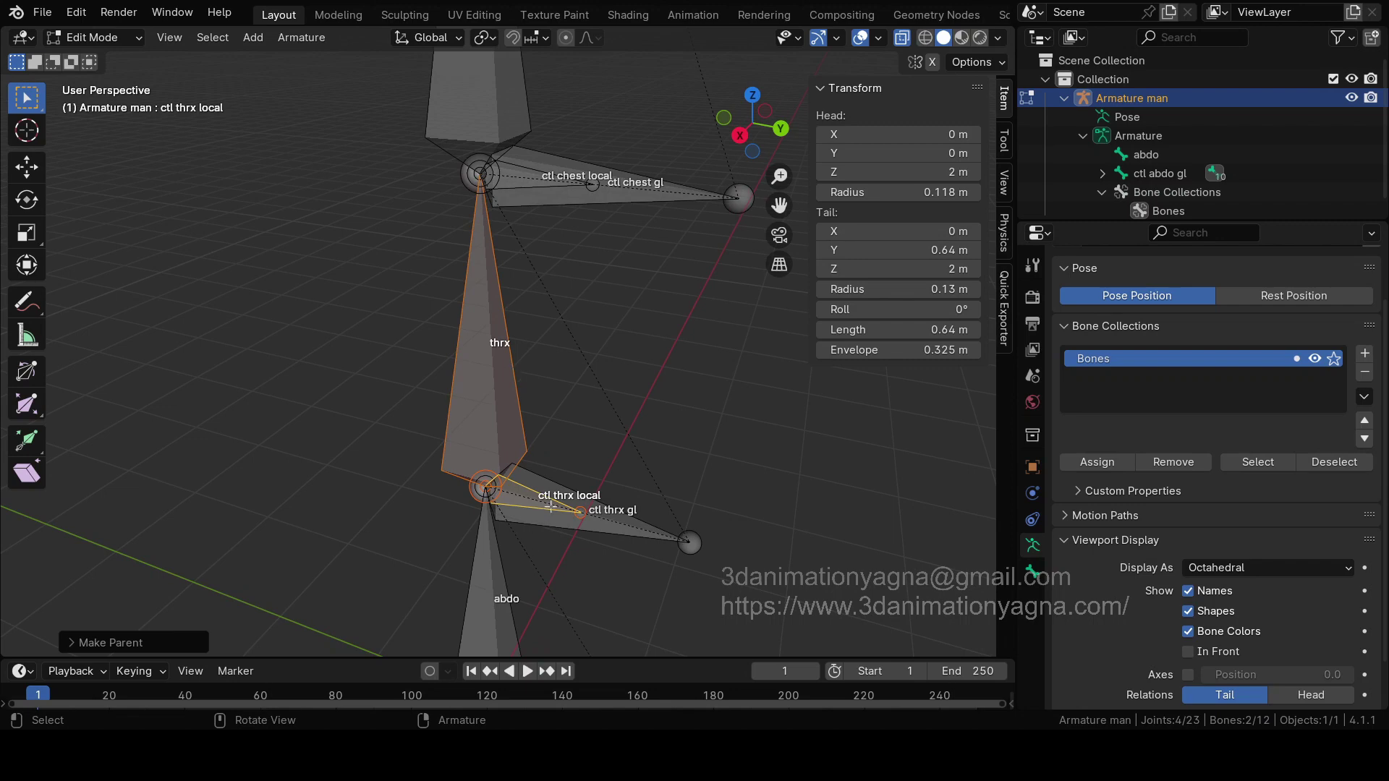
{"action": "left_click", "coordinate": [634, 433]}
{"action": "middle_click_drag", "start_coordinate": [540, 596], "coordinate": [532, 493], "text": "shift"}
{"action": "middle_click_drag", "start_coordinate": [532, 564], "coordinate": [496, 517], "text": "shift"}
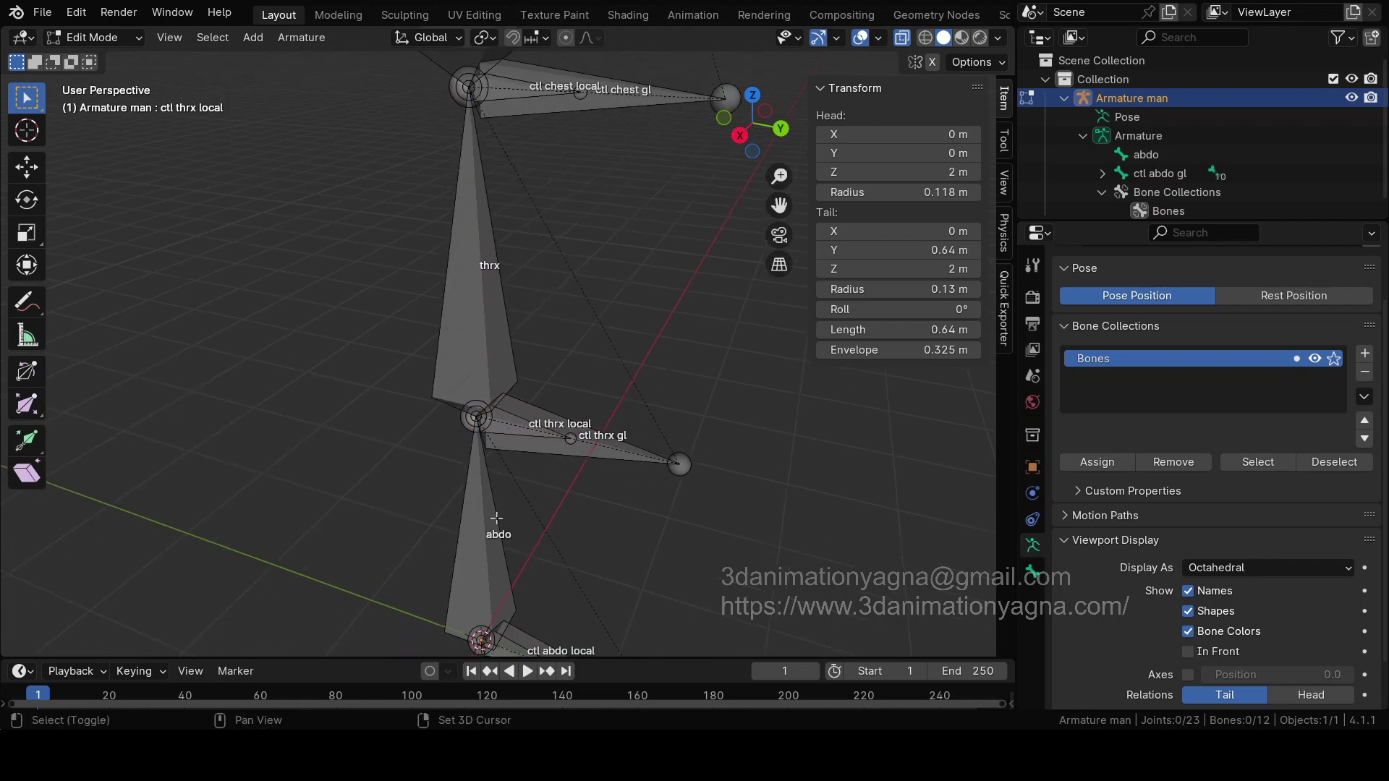
{"action": "left_click", "coordinate": [496, 518]}
{"action": "key", "text": "KP_Decimal"}
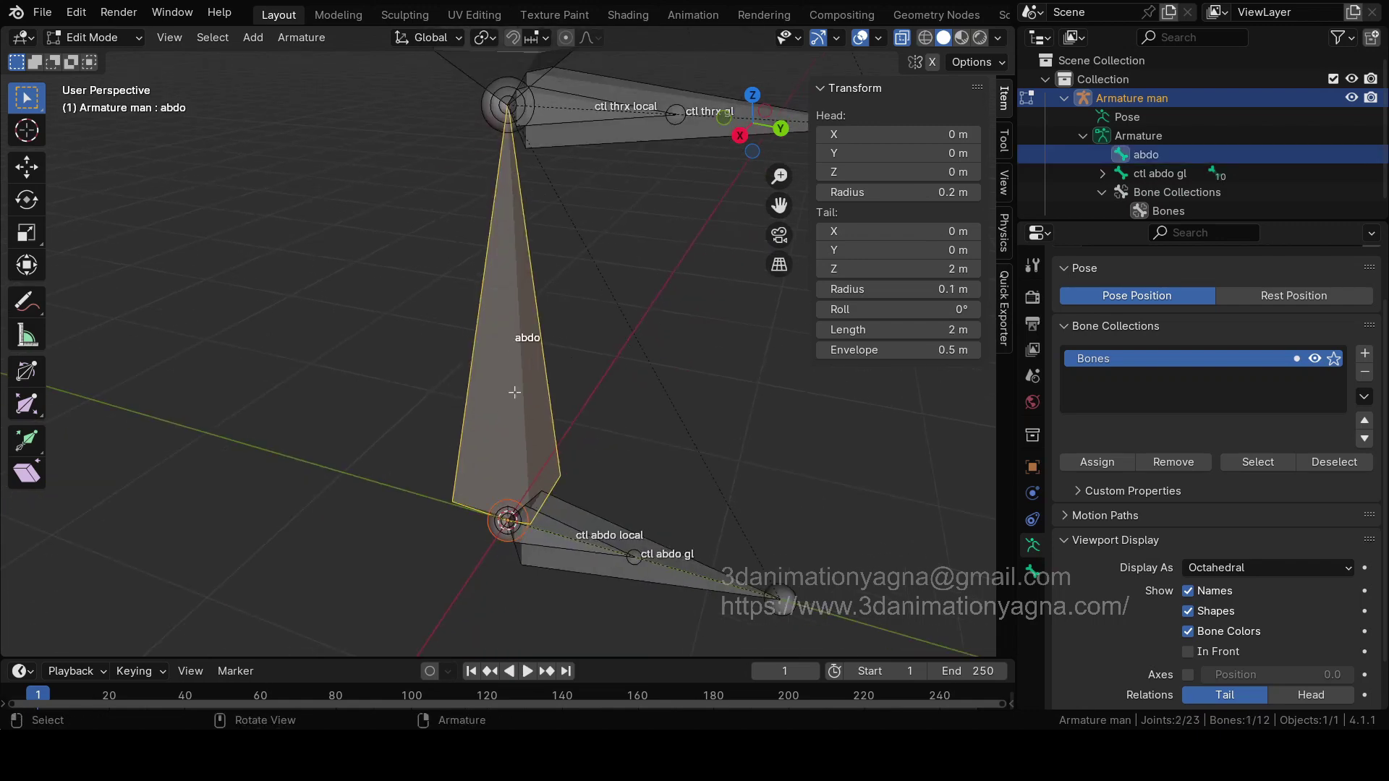
{"action": "middle_click_drag", "start_coordinate": [533, 355], "coordinate": [471, 453]}
Step: Parent abdo to ctl abdo local with Keep Offset and enlarge the Outliner
{"action": "left_click", "coordinate": [554, 539], "text": "shift"}
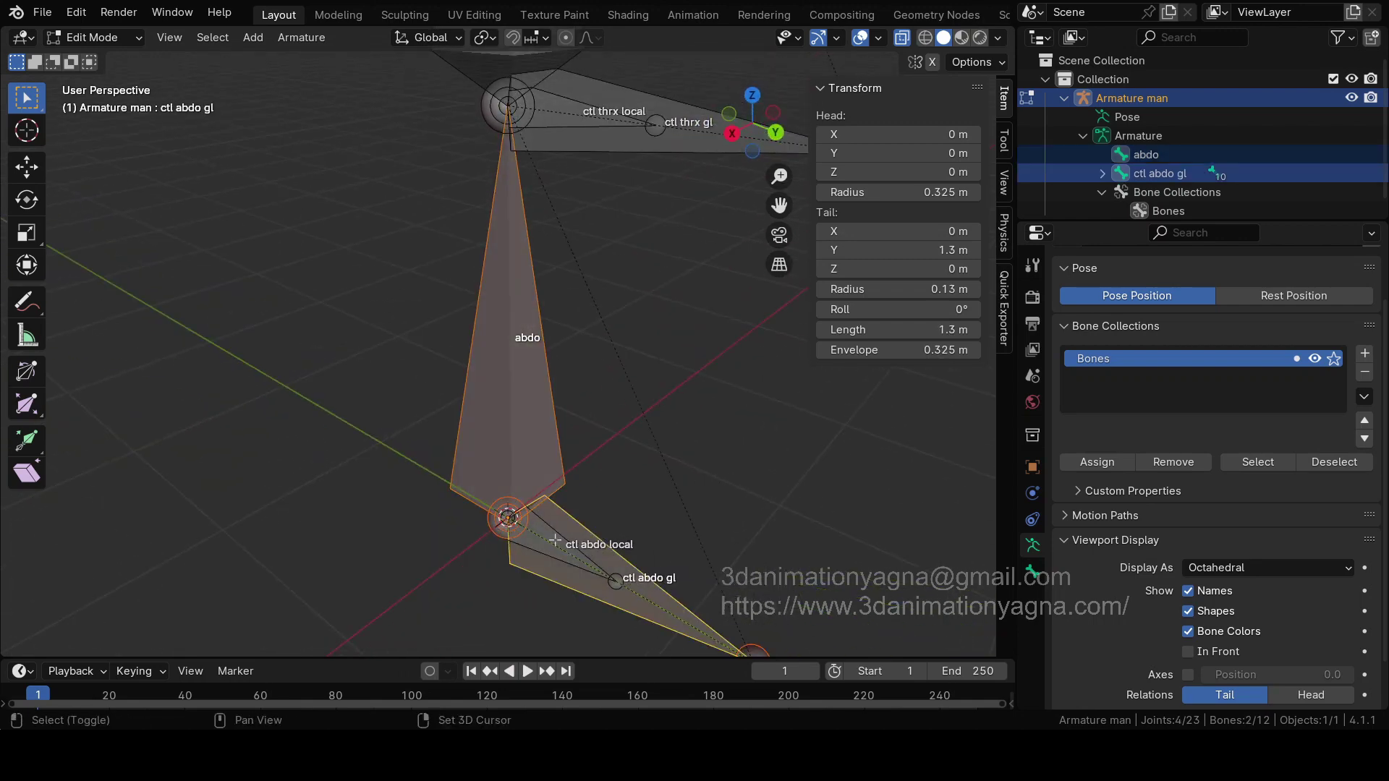
{"action": "left_click", "coordinate": [657, 519], "text": "shift"}
{"action": "scroll", "coordinate": [540, 461], "scroll_direction": "down", "scroll_amount": 3}
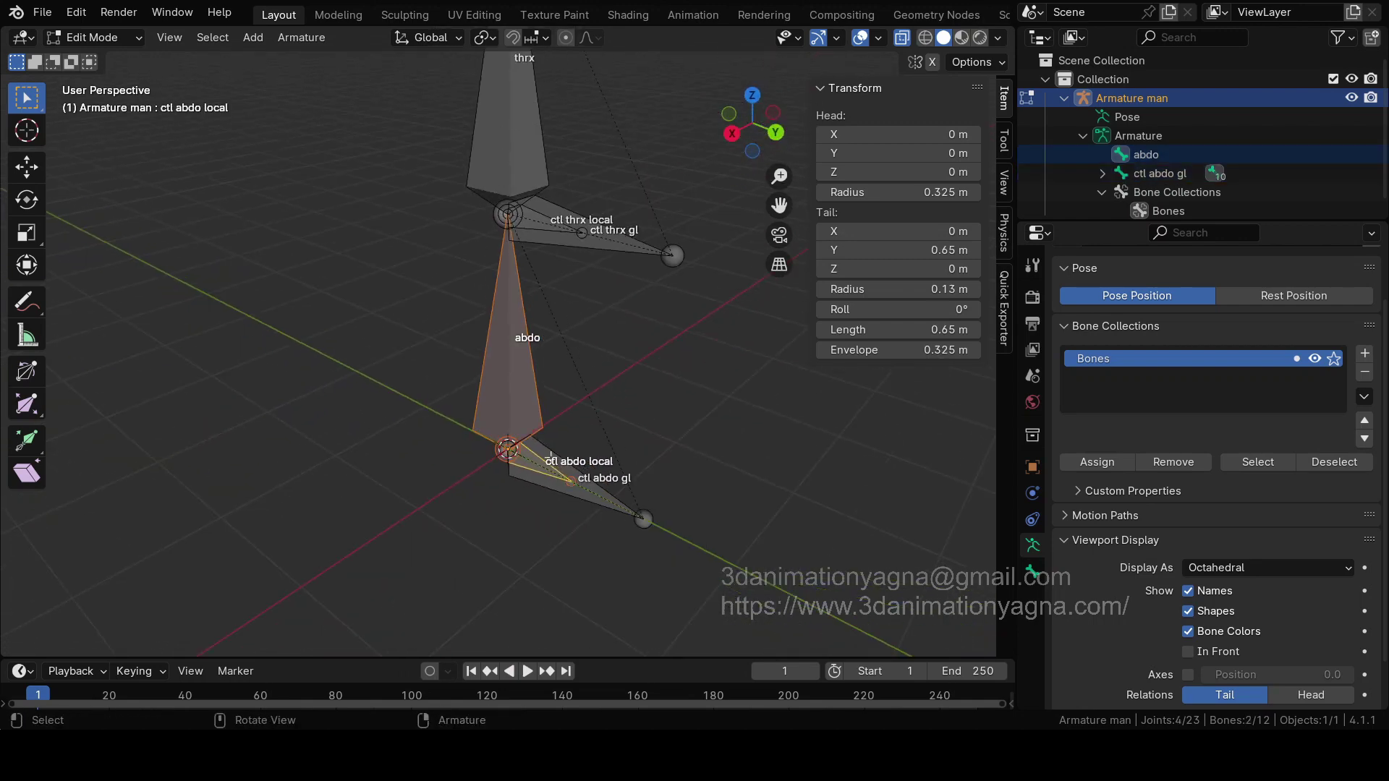
{"action": "middle_click_drag", "start_coordinate": [539, 460], "coordinate": [577, 453]}
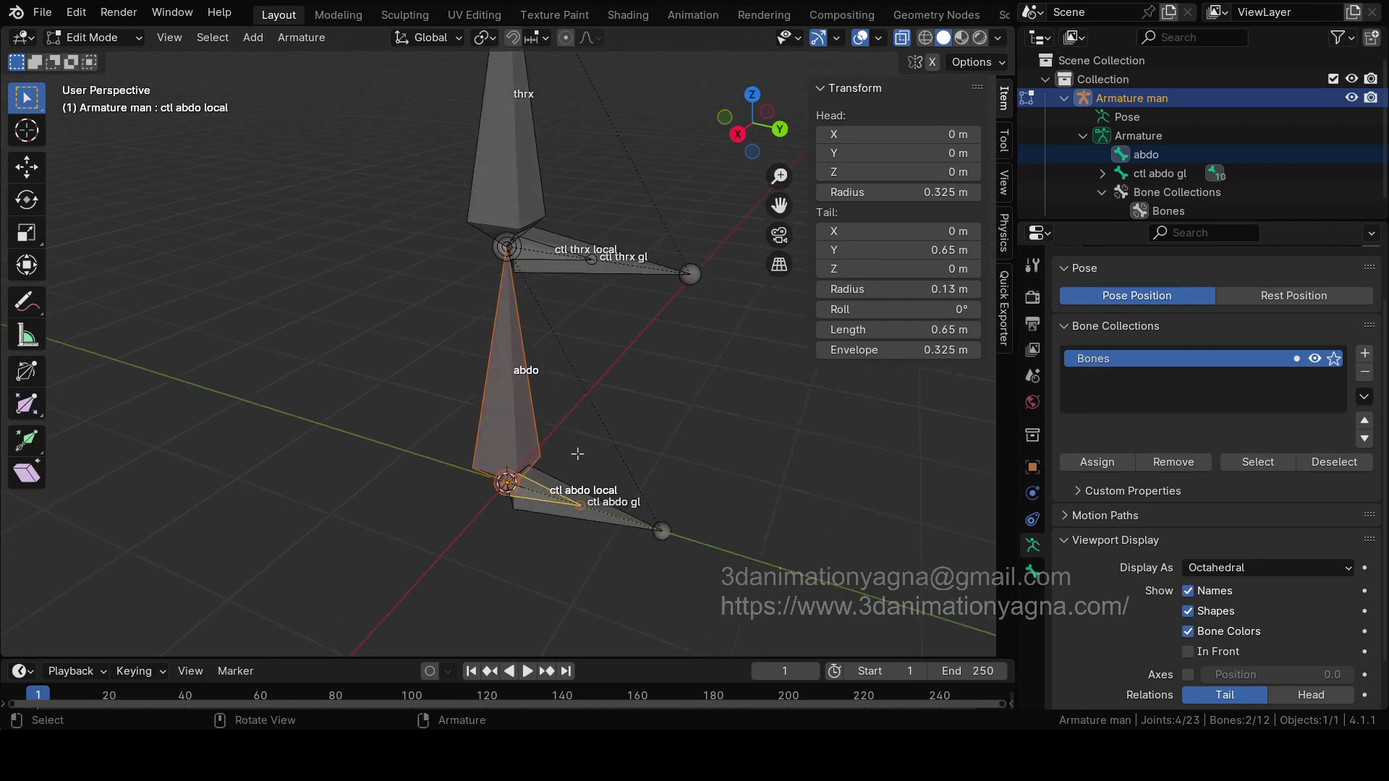
{"action": "key", "text": "ctrl+p"}
{"action": "left_click", "coordinate": [577, 454]}
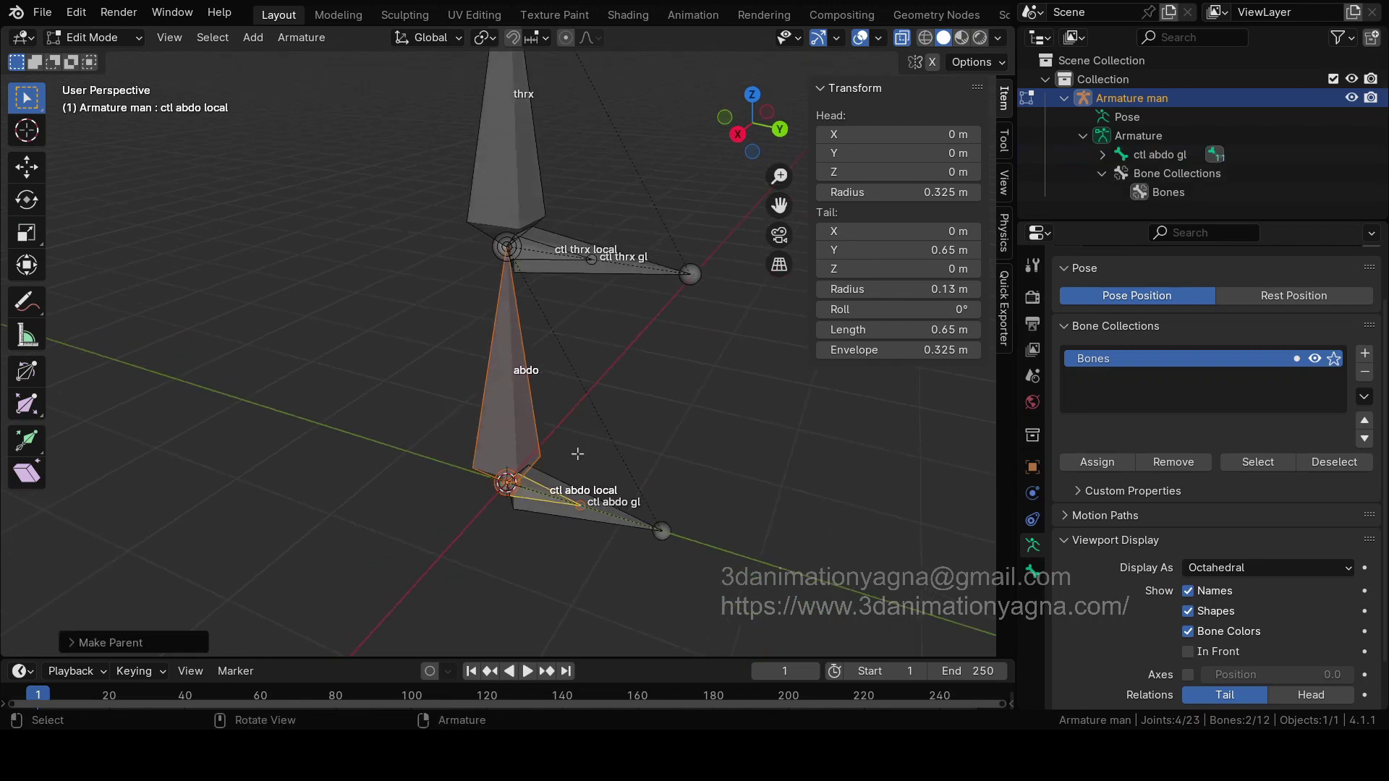
{"action": "left_click_drag", "start_coordinate": [1083, 217], "coordinate": [1082, 536]}
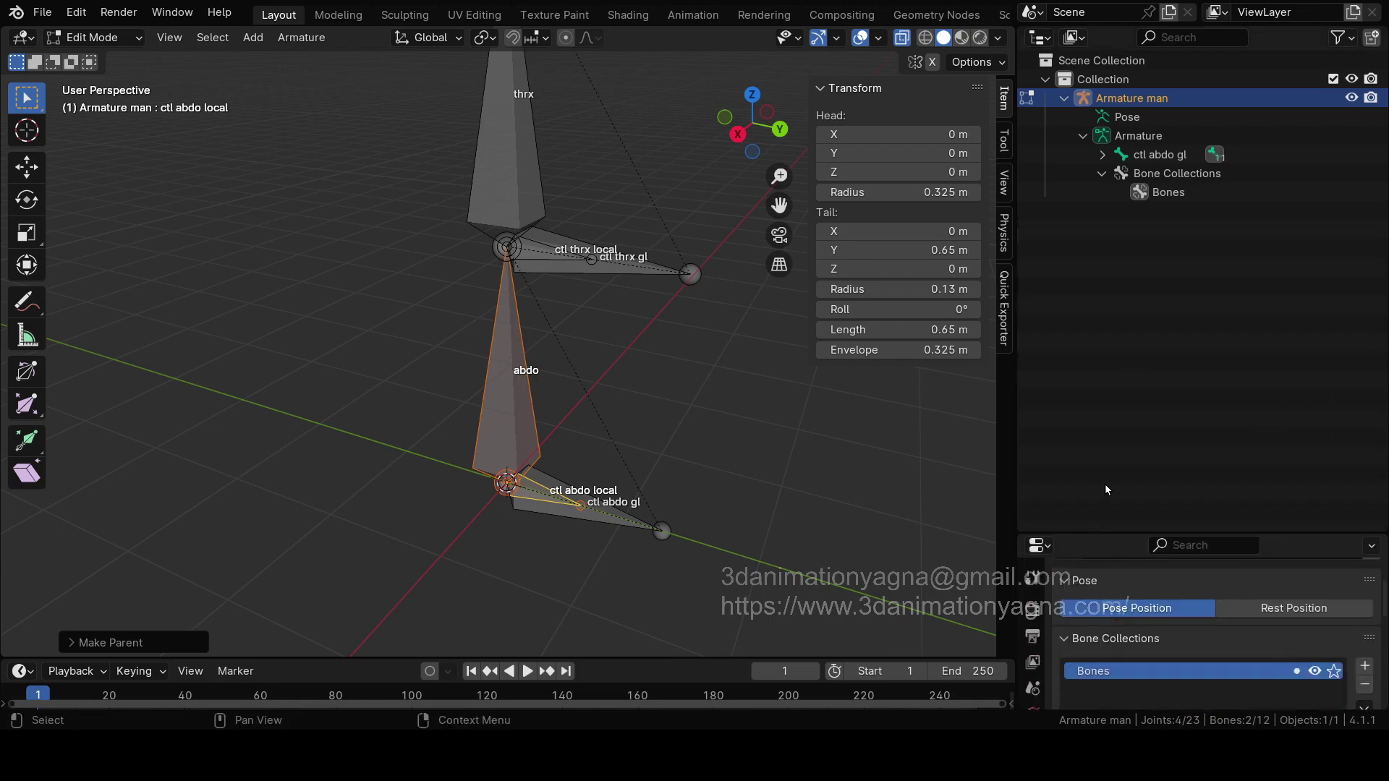
Step: Expand and widen the Outliner hierarchy, checking the ctl abdo and ctl thrx control rows
{"action": "left_click", "coordinate": [1063, 99], "text": "shift"}
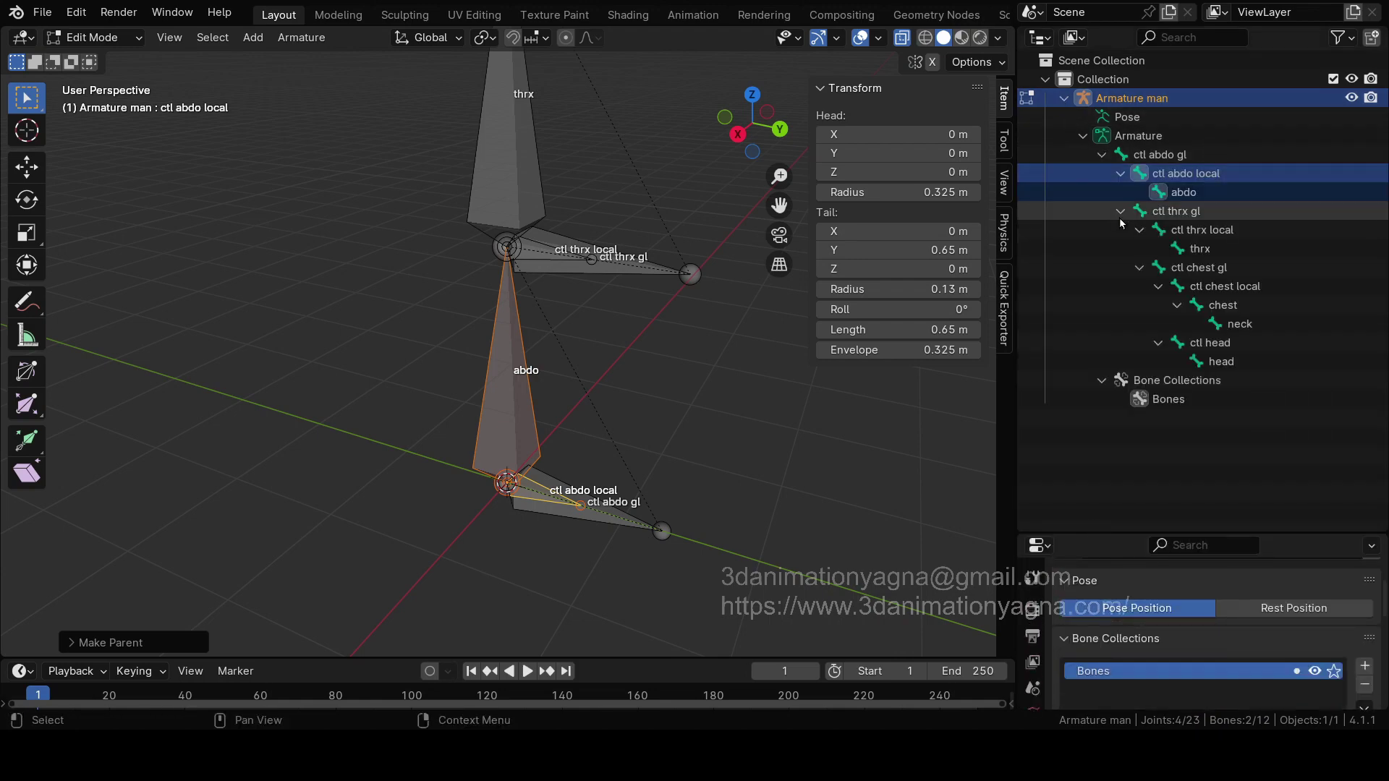
{"action": "left_click_drag", "start_coordinate": [1016, 211], "coordinate": [976, 211]}
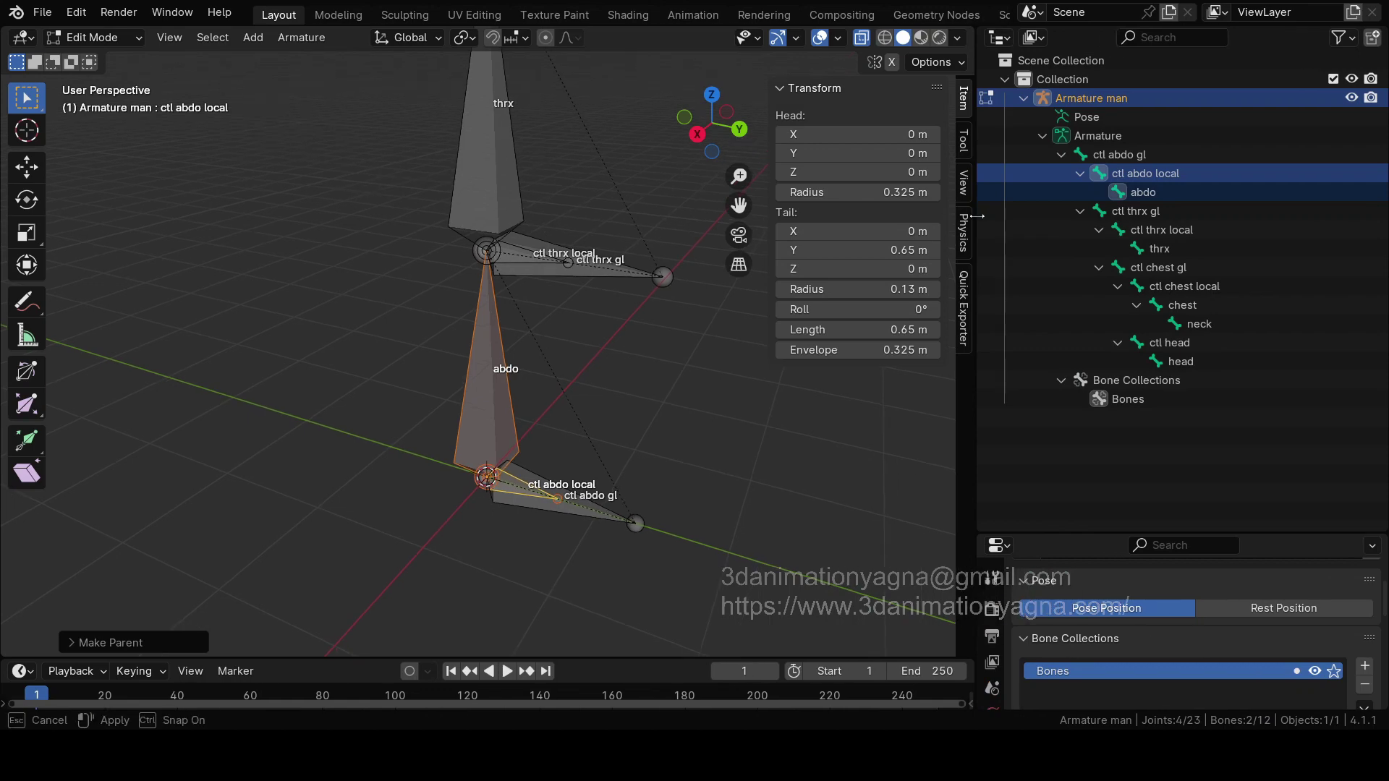
{"action": "left_click", "coordinate": [1128, 154]}
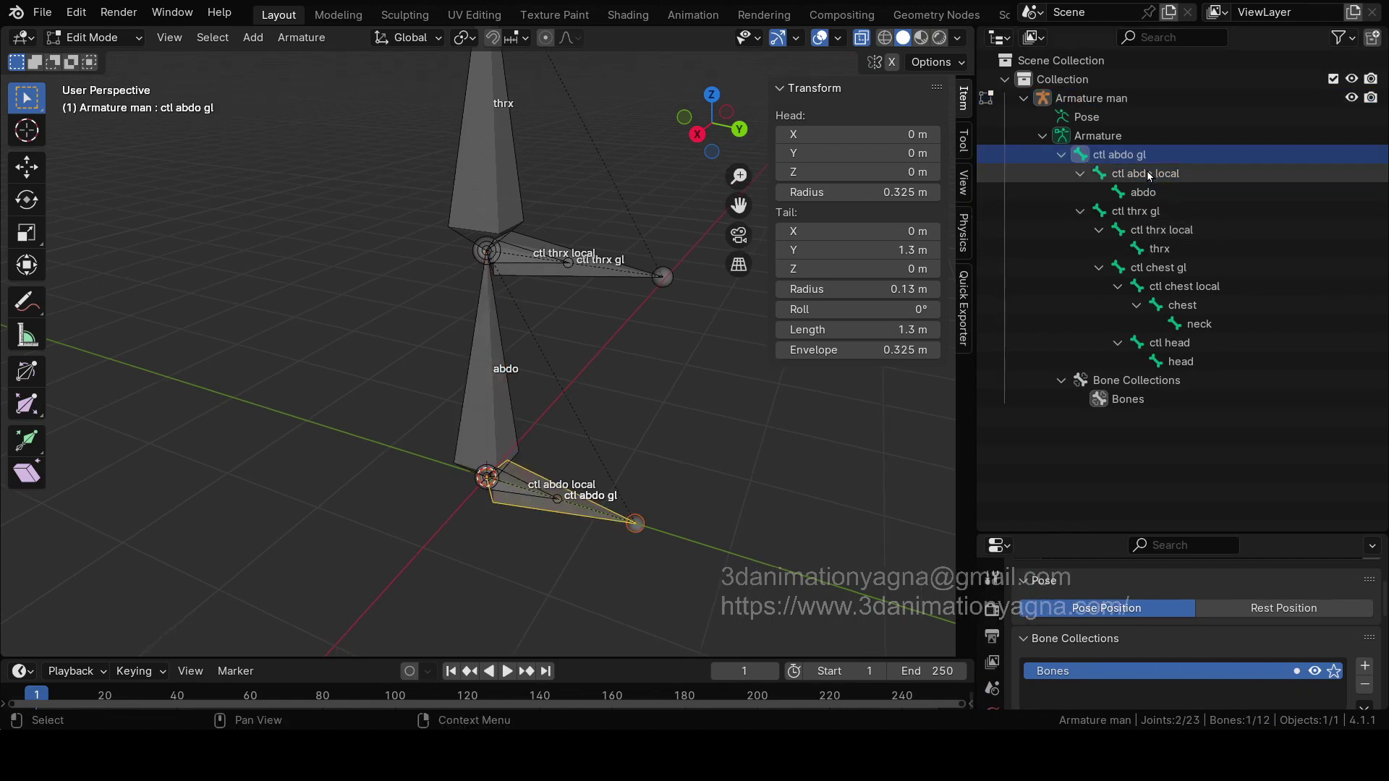
{"action": "left_click", "coordinate": [1157, 174]}
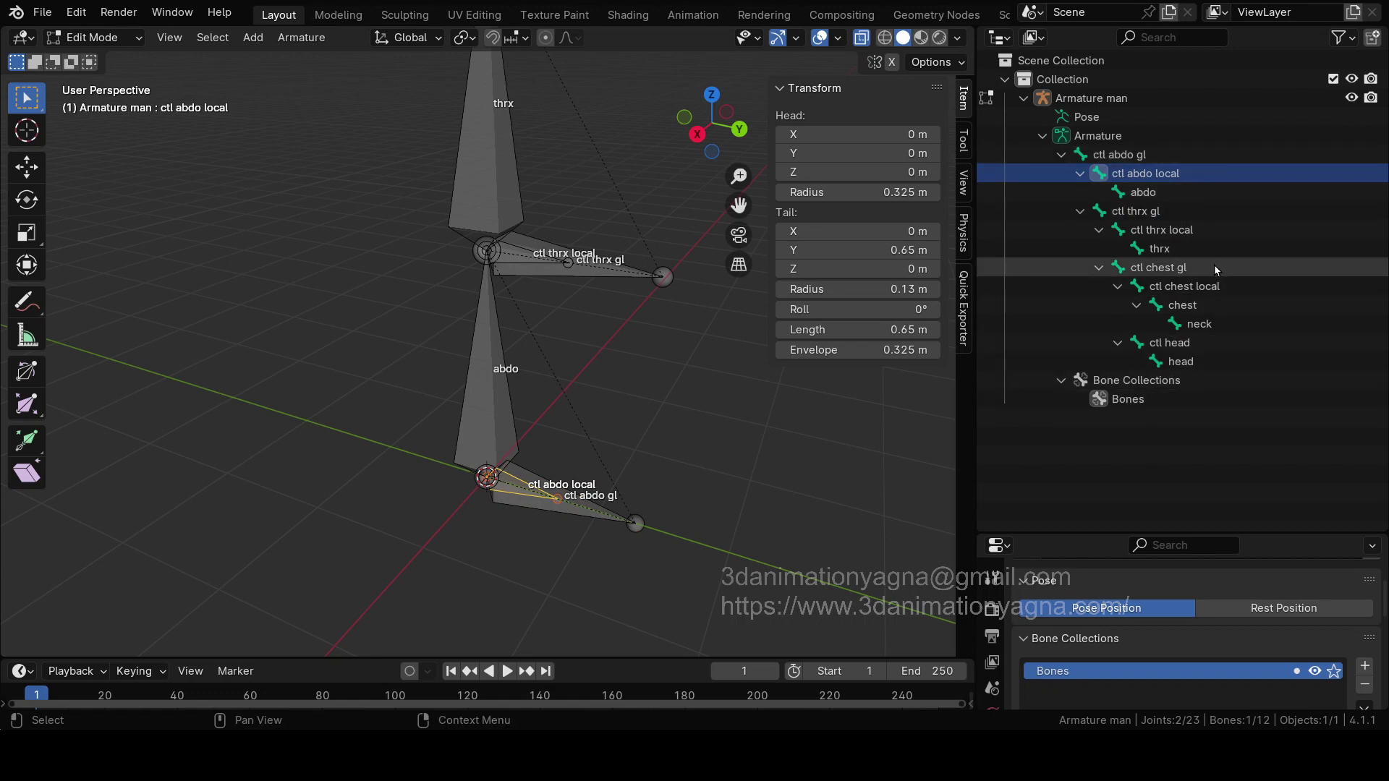
{"action": "left_click", "coordinate": [1159, 212]}
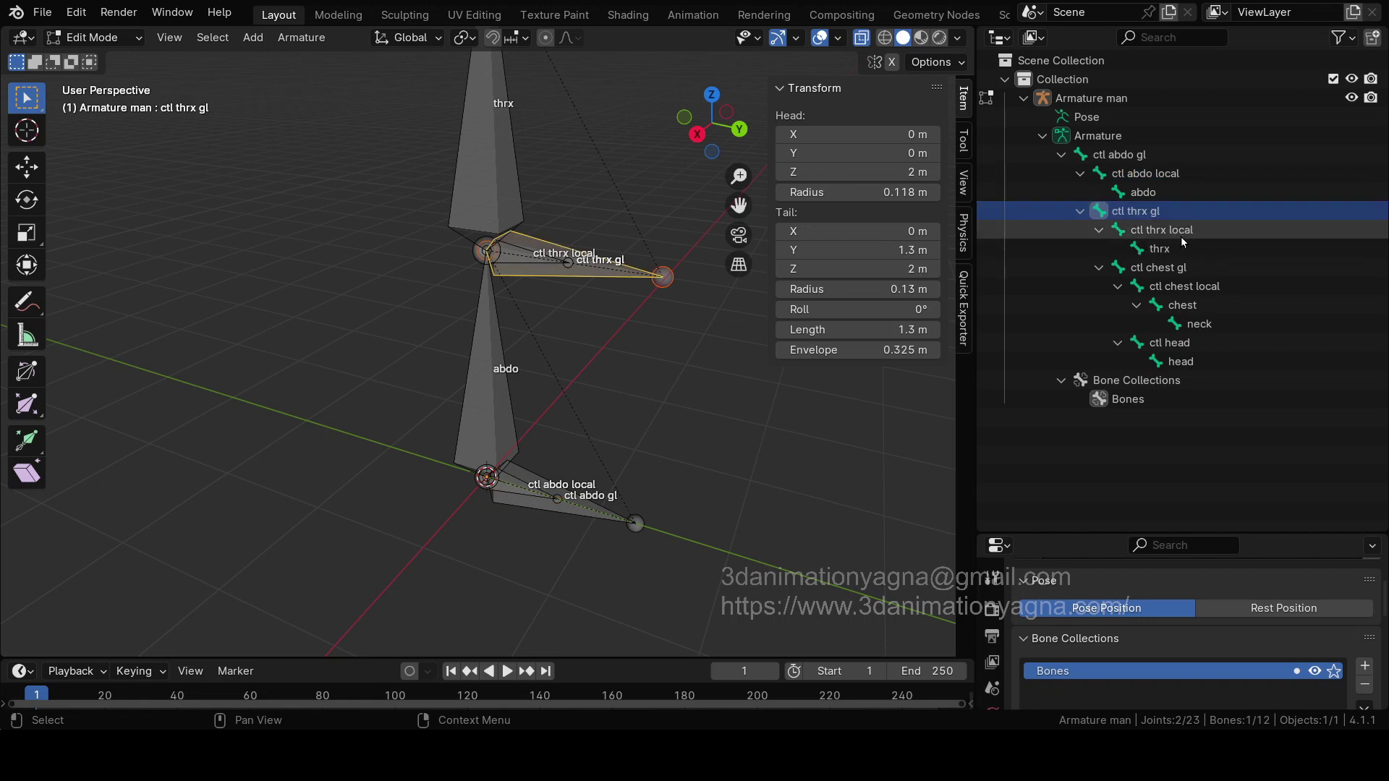
{"action": "left_click", "coordinate": [1175, 231]}
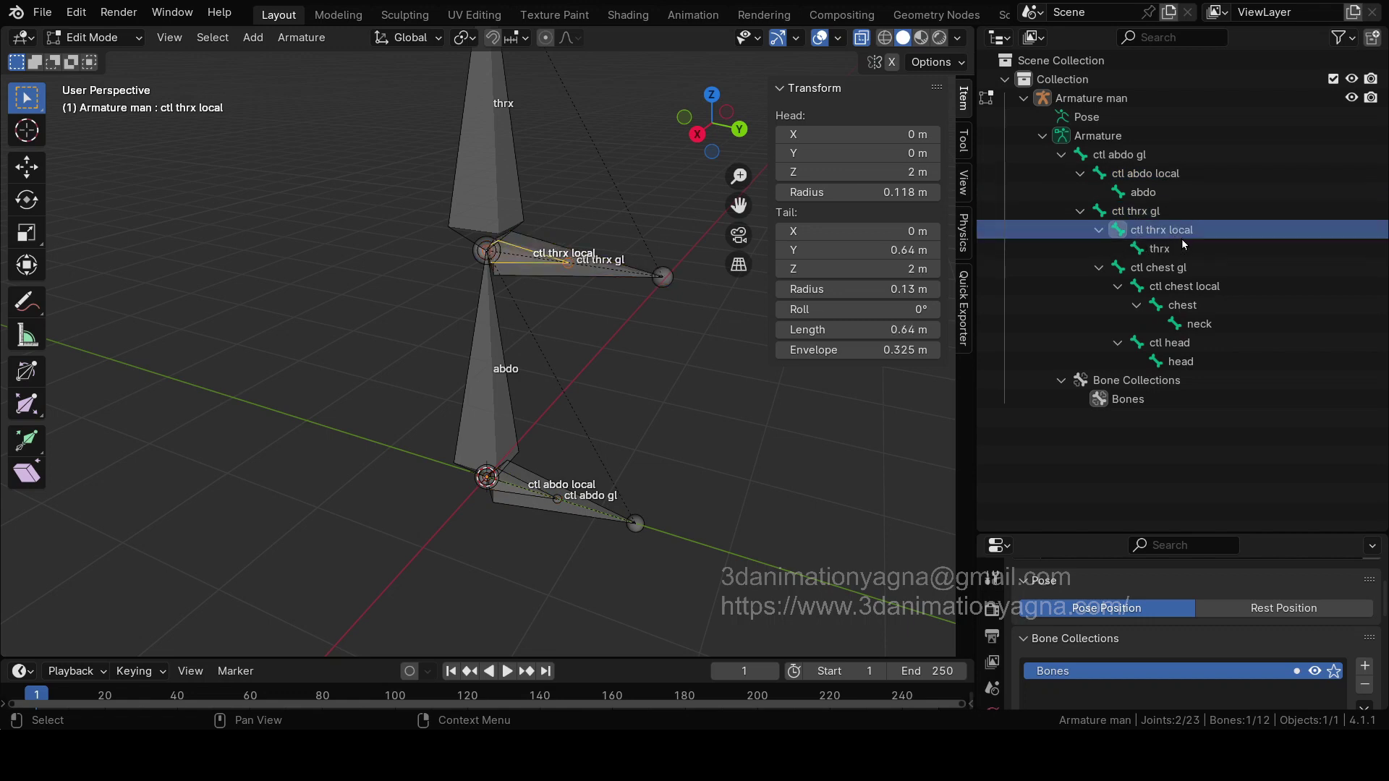
Step: Check the thrx, chest and head deform bones in the Outliner and frame the spine
{"action": "left_click", "coordinate": [1174, 250]}
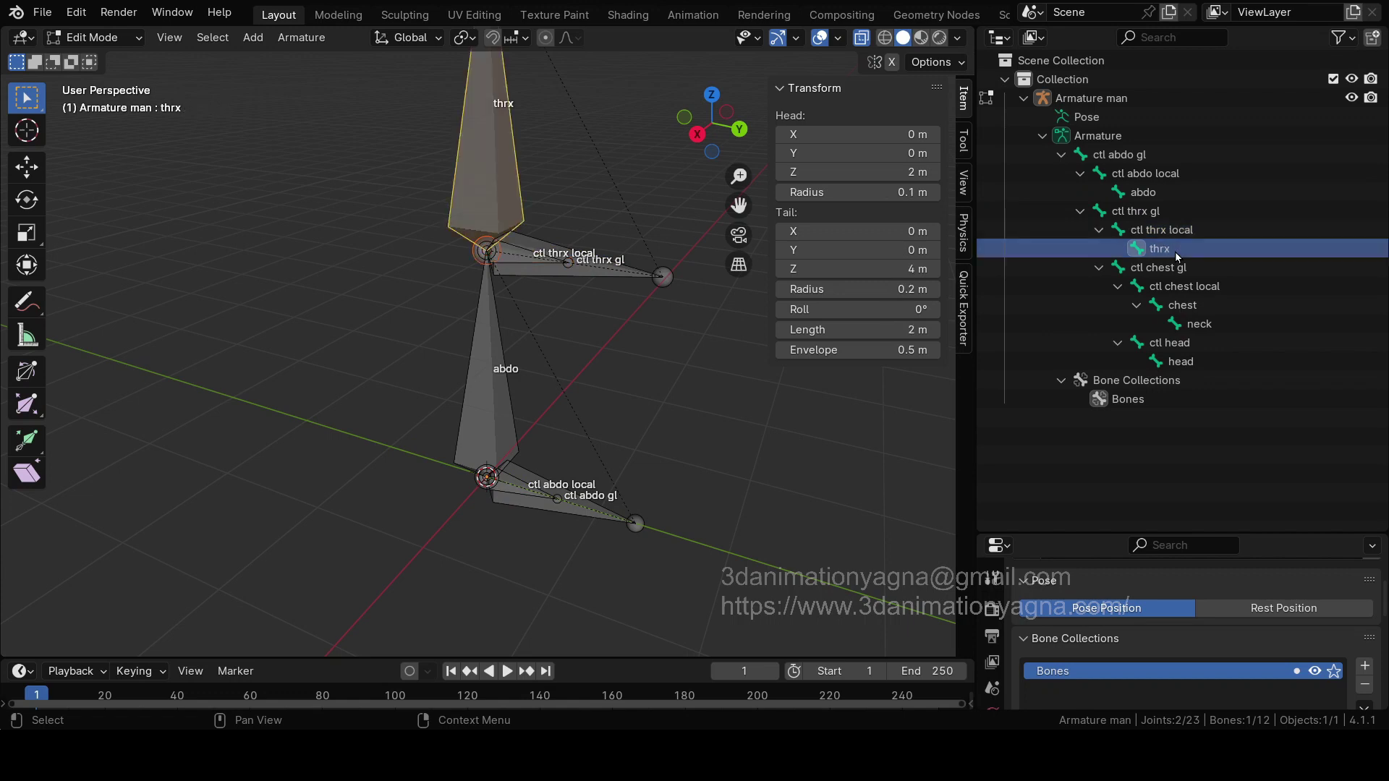
{"action": "left_click", "coordinate": [1189, 307]}
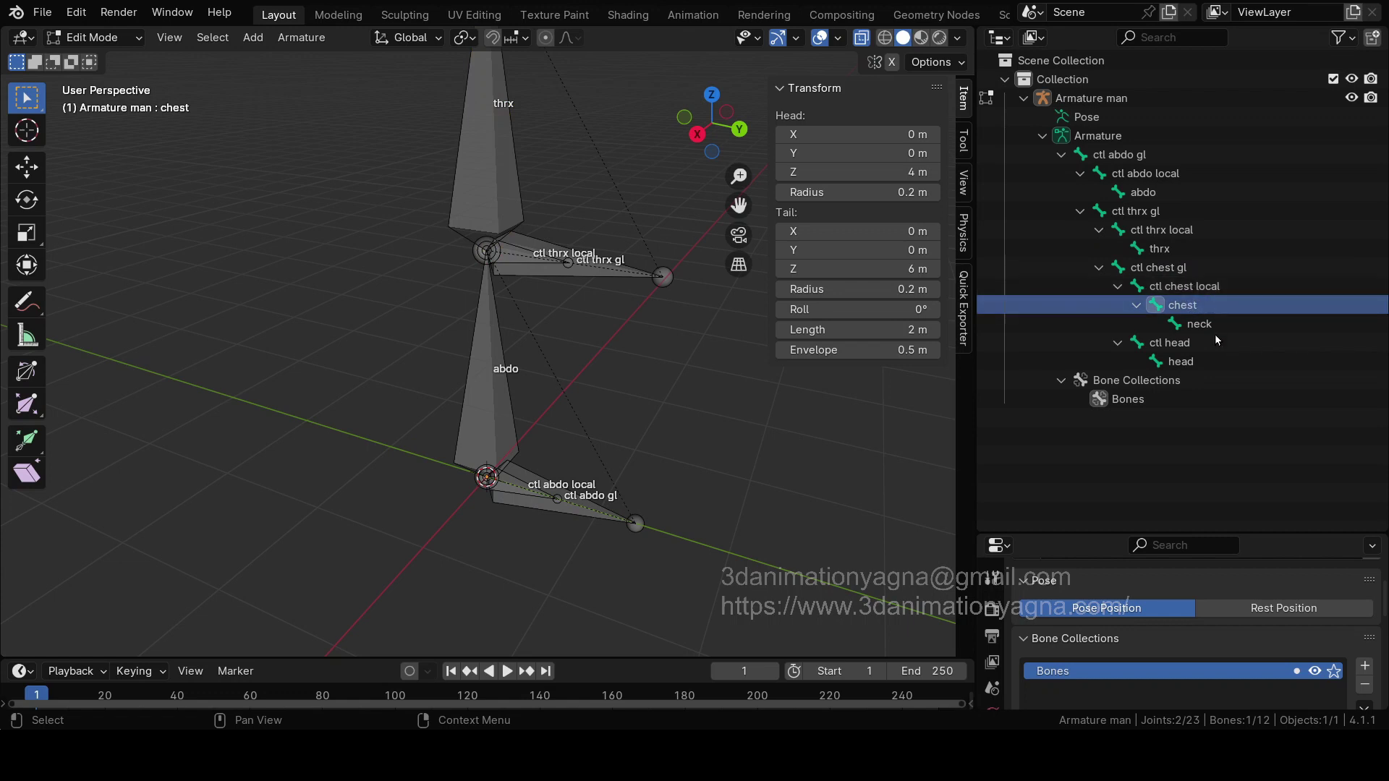
{"action": "left_click", "coordinate": [1179, 360]}
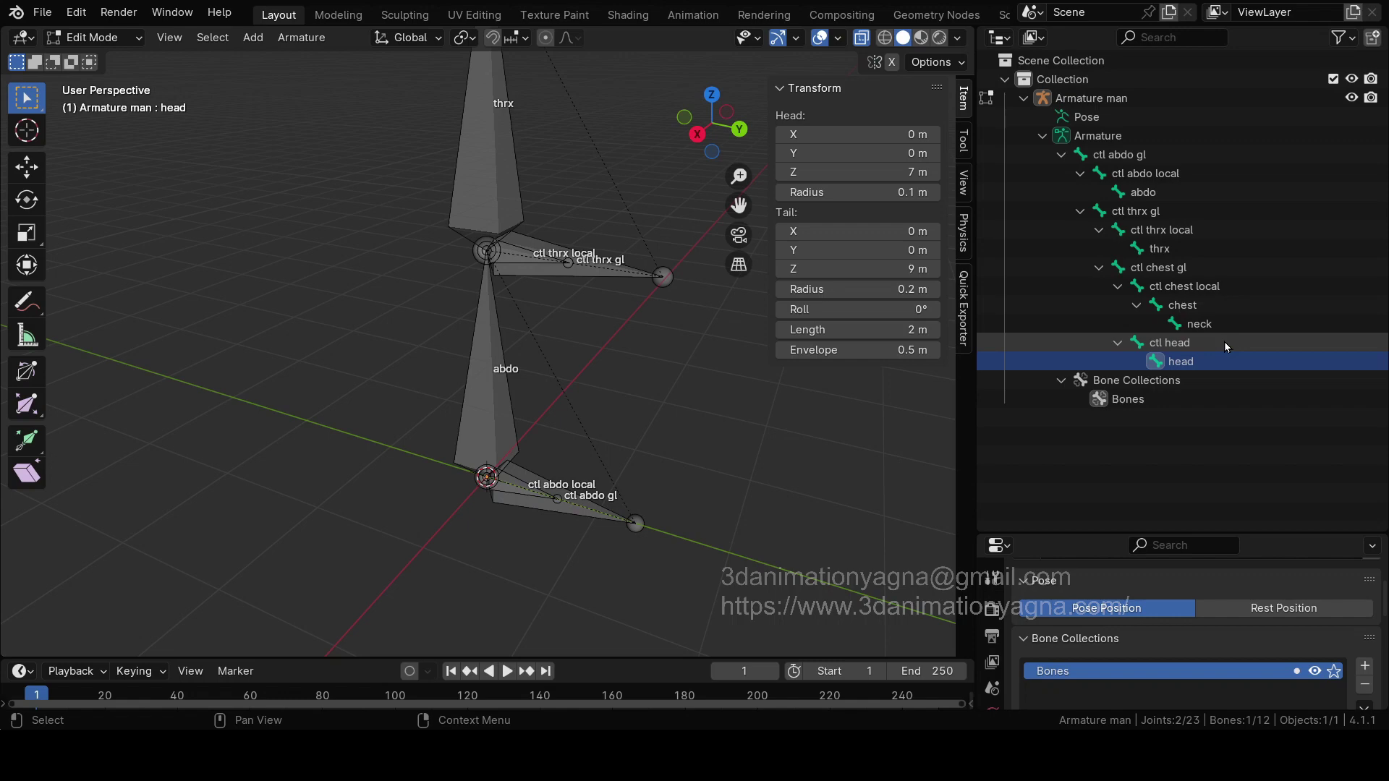
{"action": "scroll", "coordinate": [503, 226], "scroll_direction": "down", "scroll_amount": 3}
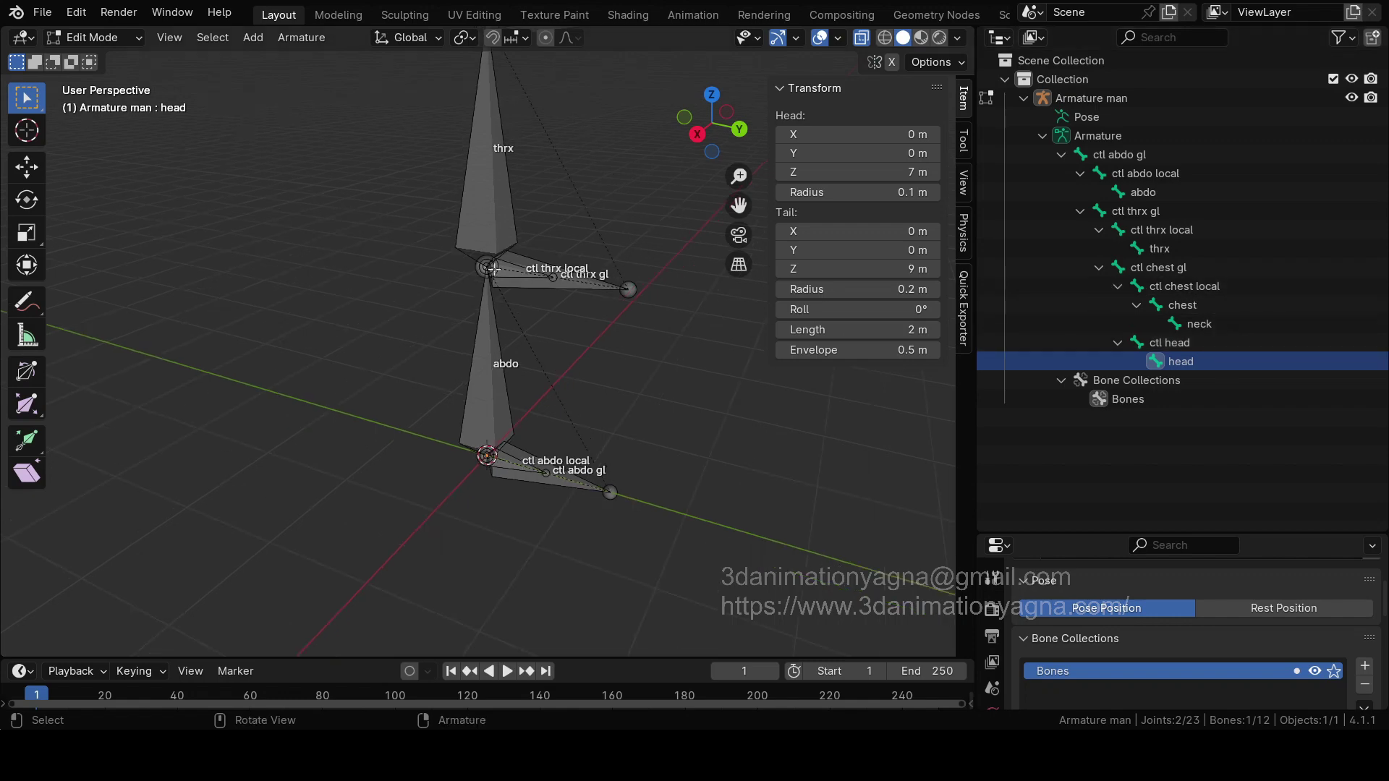
{"action": "mouse_move", "coordinate": [503, 226]}
{"action": "middle_mouse_down", "text": "shift"}
{"action": "mouse_move", "coordinate": [492, 332]}
{"action": "mouse_move", "coordinate": [482, 230]}
{"action": "middle_mouse_up", "text": "shift"}
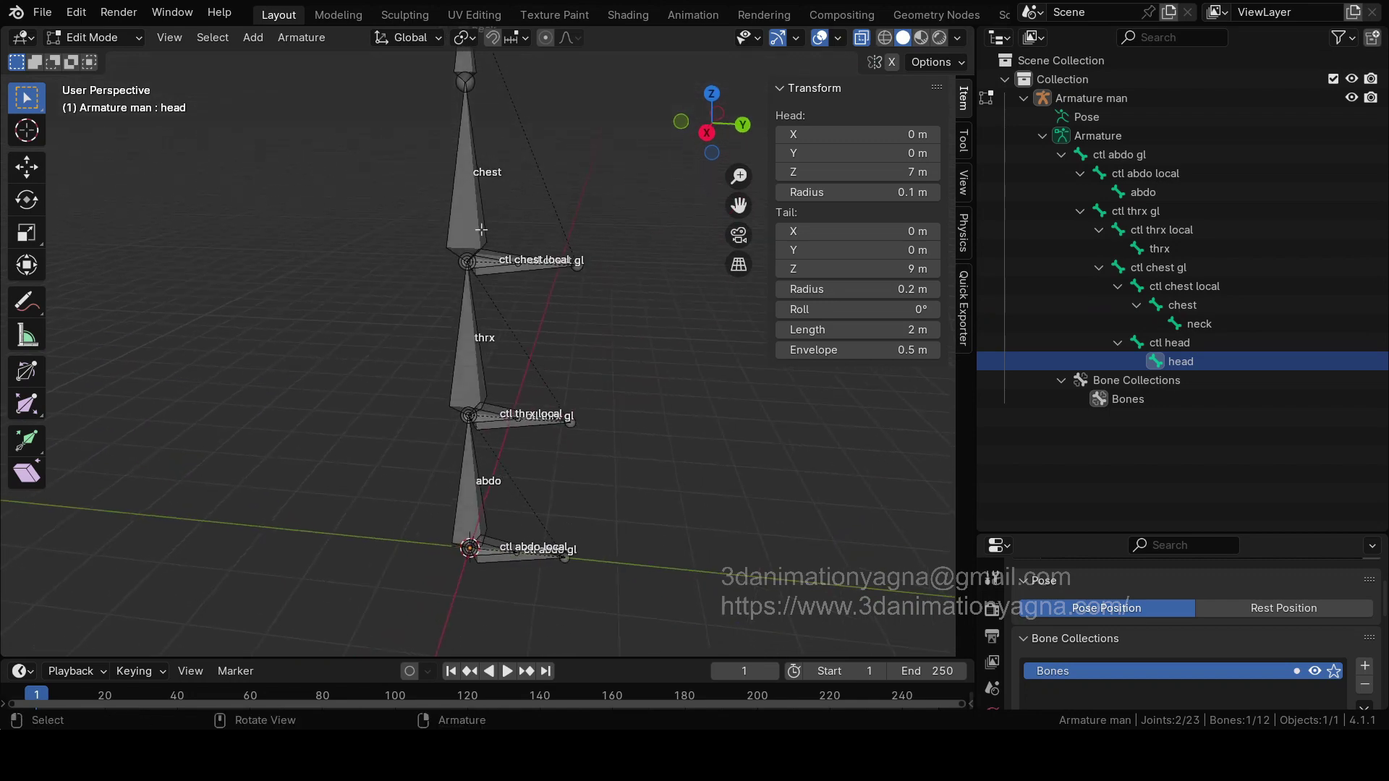
{"action": "left_click", "coordinate": [116, 38]}
Step: In Pose Mode, test-slide ctl head along Y and cancel
{"action": "left_click", "coordinate": [123, 99]}
{"action": "middle_click_drag", "start_coordinate": [574, 260], "coordinate": [559, 416], "text": "shift"}
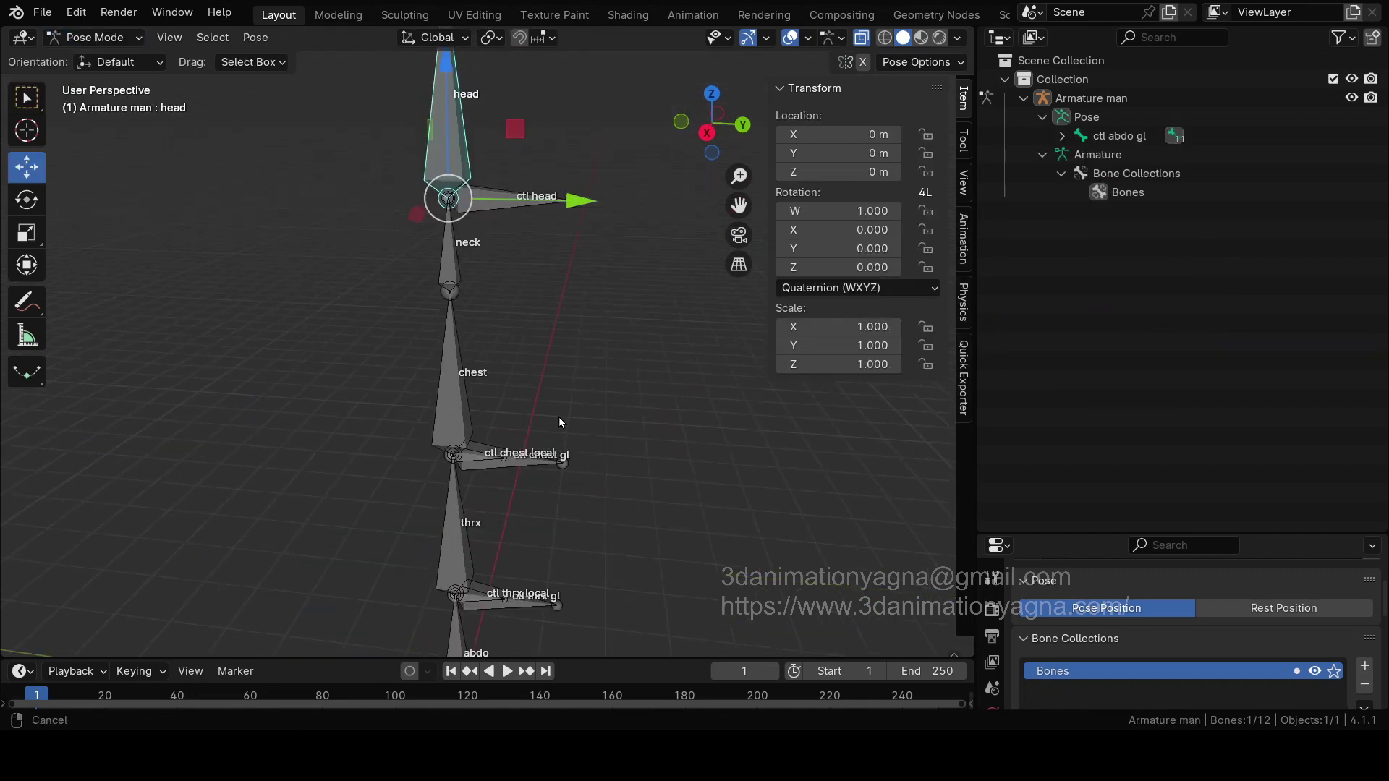
{"action": "left_click", "coordinate": [508, 196]}
{"action": "left_click_drag", "start_coordinate": [583, 201], "coordinate": [686, 191]}
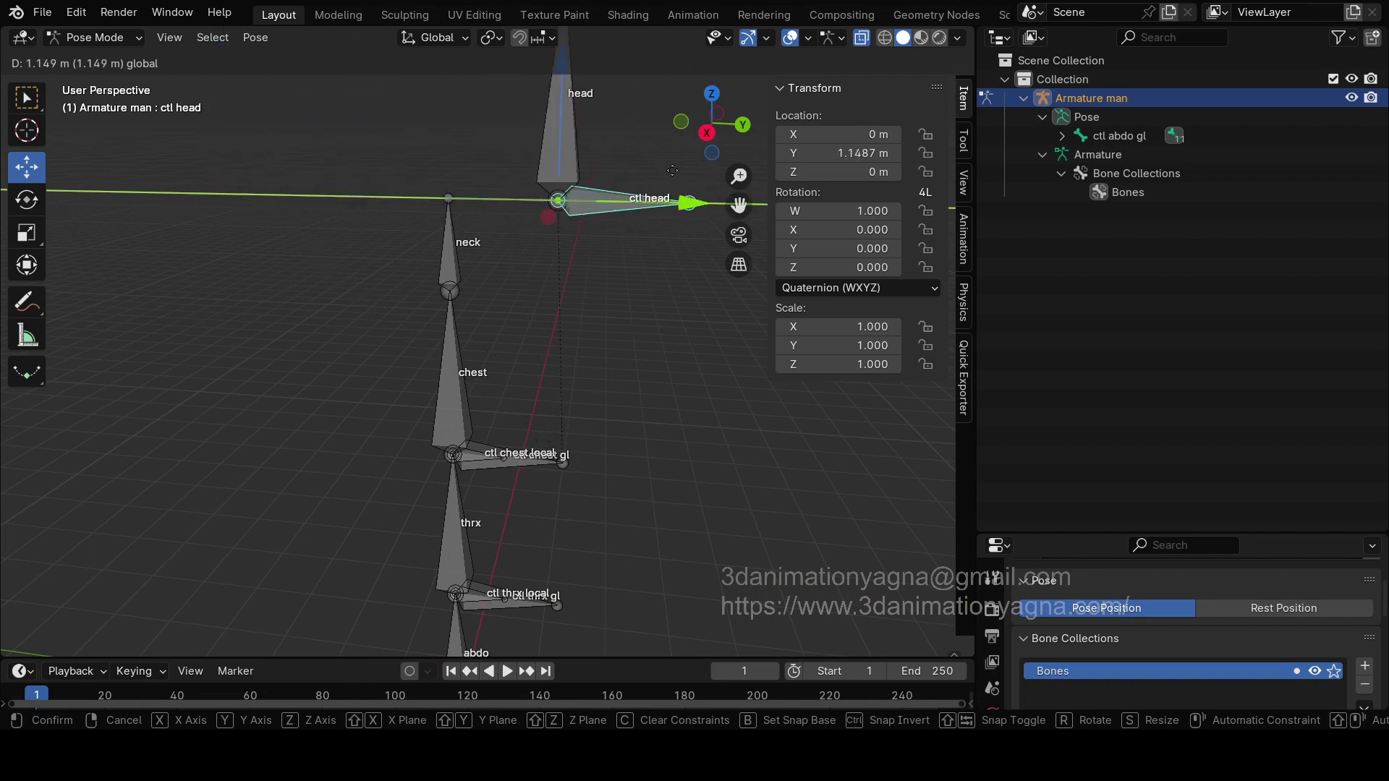
{"action": "key", "text": "Escape"}
Step: Test-move ctl chest gl, ctl thrx gl and ctl abdo gl, checking the chain follows
{"action": "left_click", "coordinate": [539, 463]}
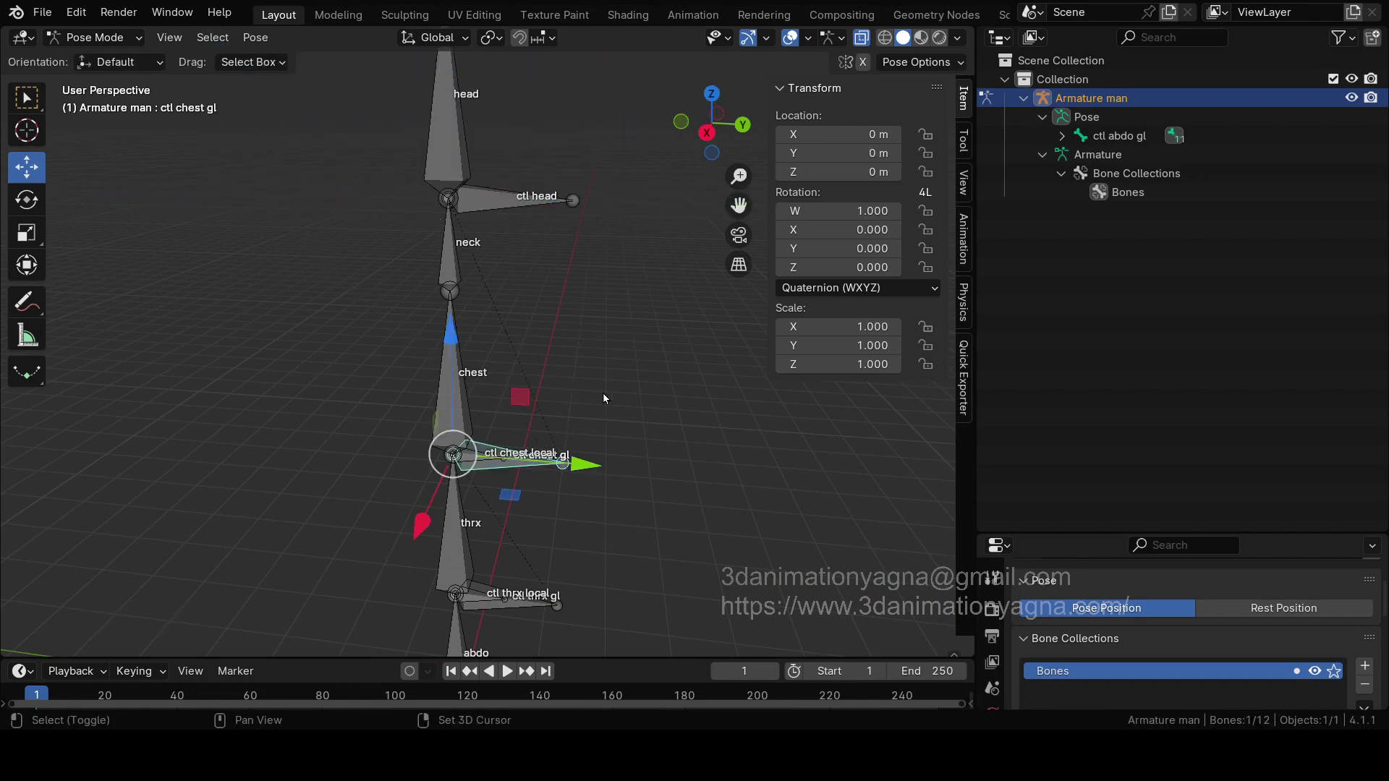
{"action": "middle_click_drag", "start_coordinate": [602, 393], "coordinate": [633, 379], "text": "shift"}
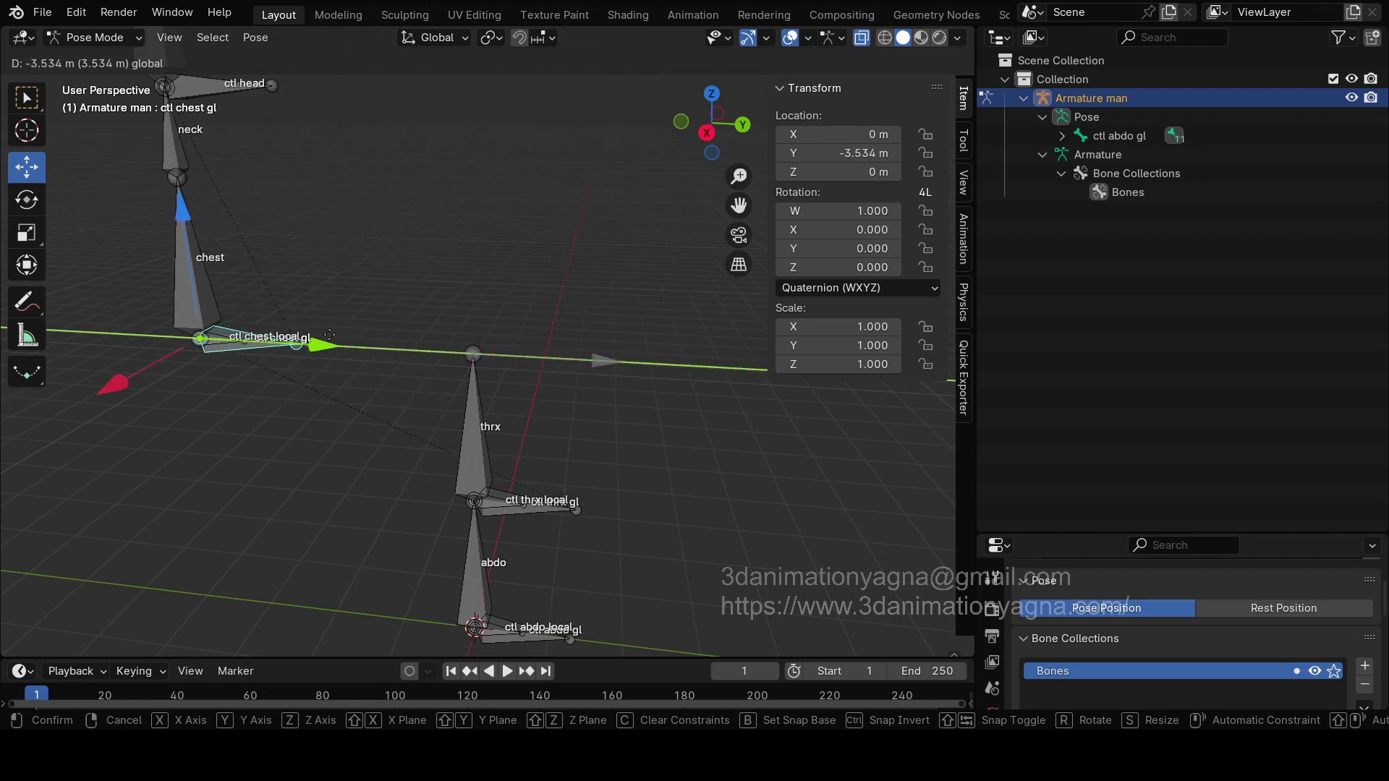
{"action": "key", "text": "Escape"}
{"action": "scroll", "coordinate": [619, 315], "scroll_direction": "down", "scroll_amount": 2}
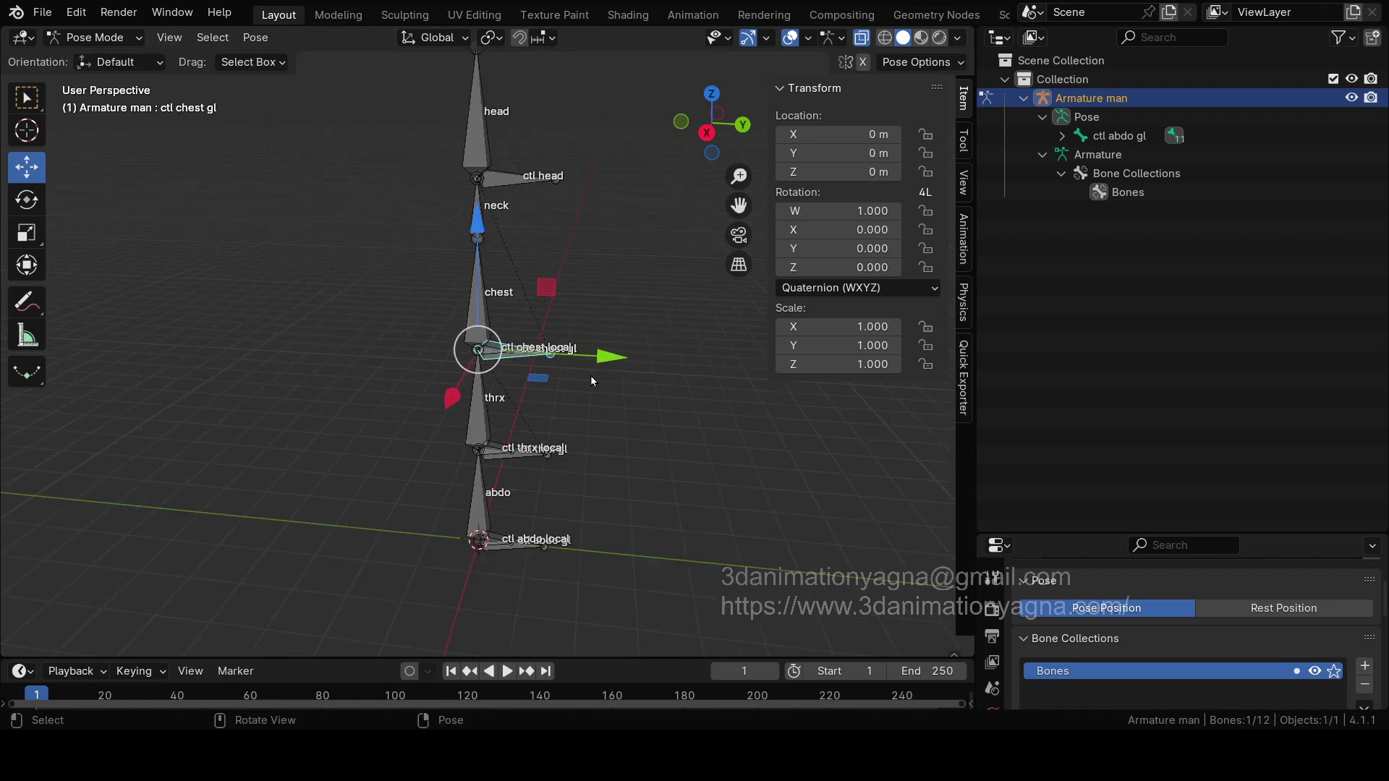
{"action": "left_click", "coordinate": [541, 448]}
{"action": "left_click_drag", "start_coordinate": [611, 459], "coordinate": [656, 458]}
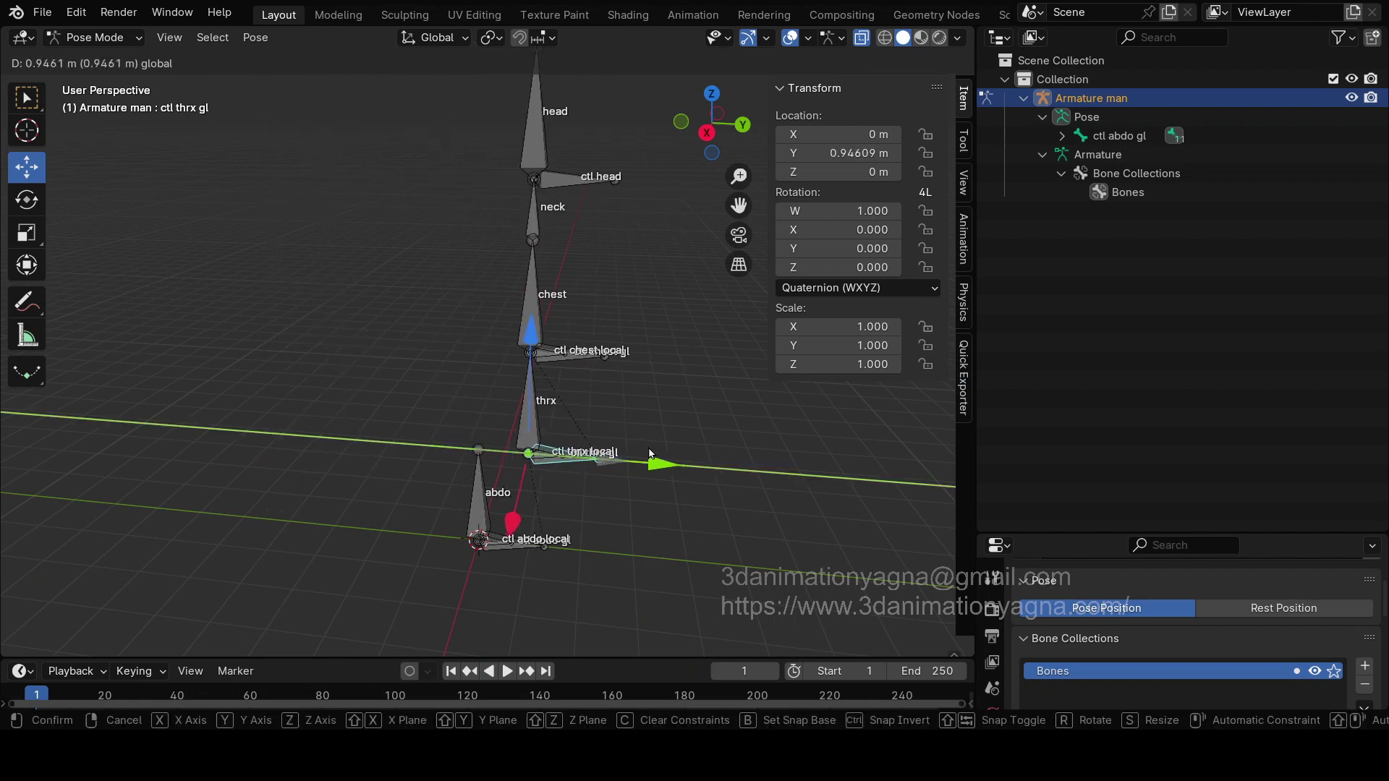
{"action": "key", "text": "Escape"}
{"action": "left_click", "coordinate": [535, 542]}
{"action": "left_click_drag", "start_coordinate": [604, 550], "coordinate": [522, 405]}
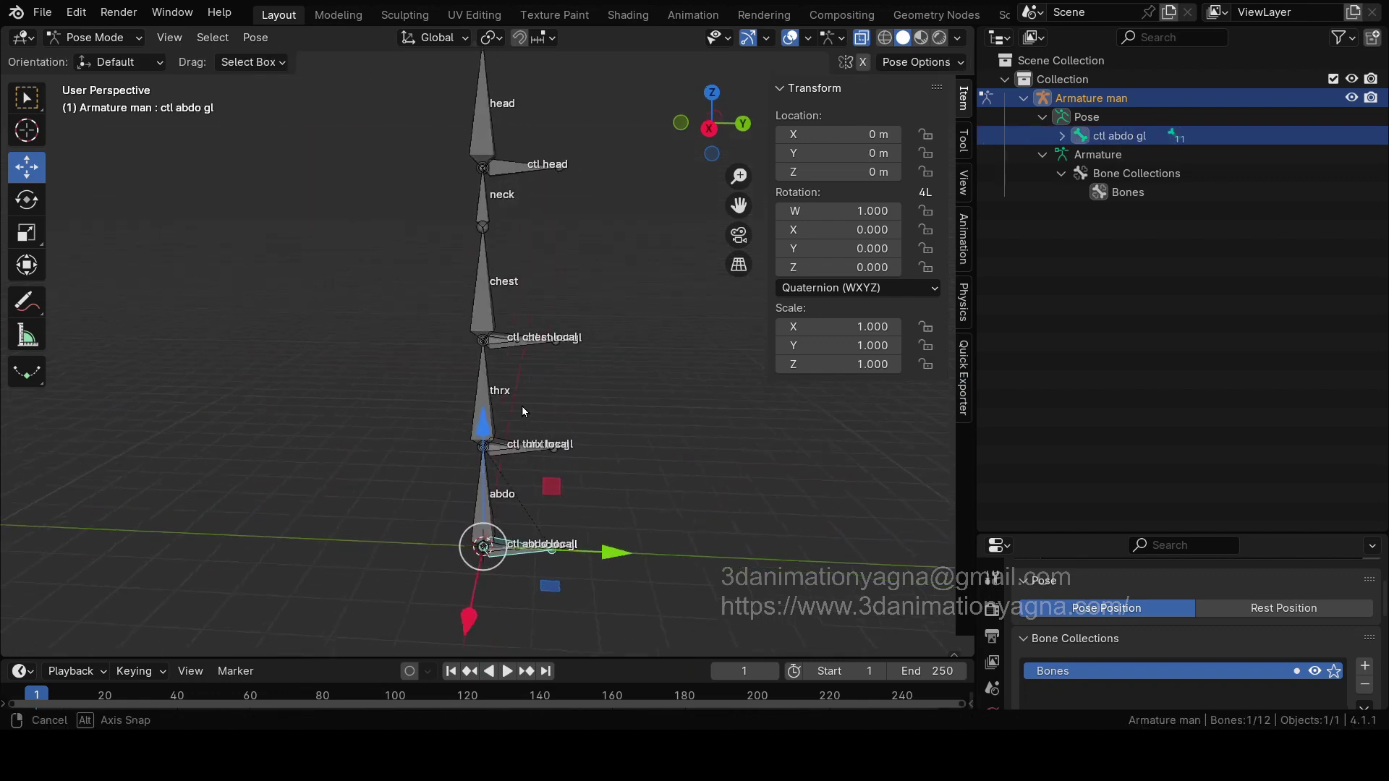
Step: Test-rotate ctl chest gl and ctl thrx gl around X, cancelling and undoing
{"action": "left_click", "coordinate": [523, 344]}
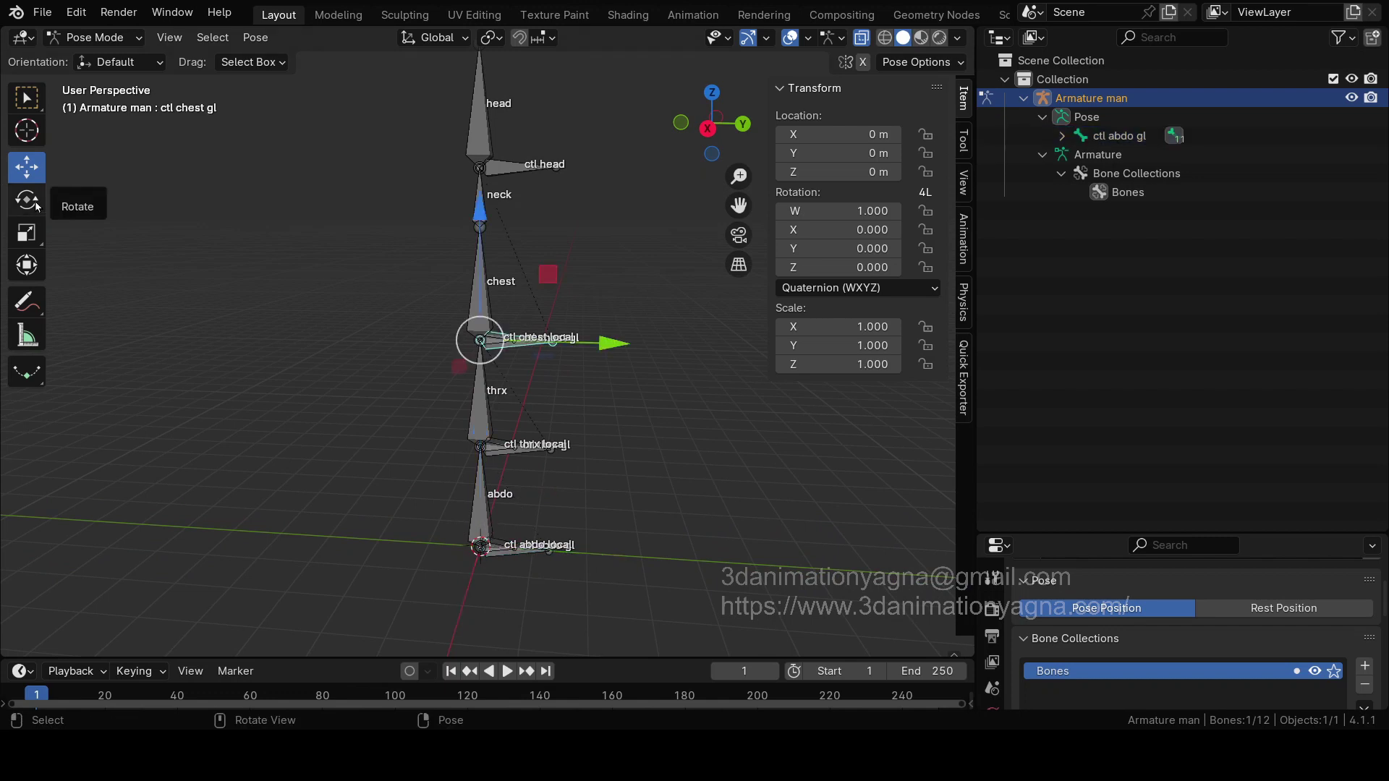
{"action": "key", "text": "r"}
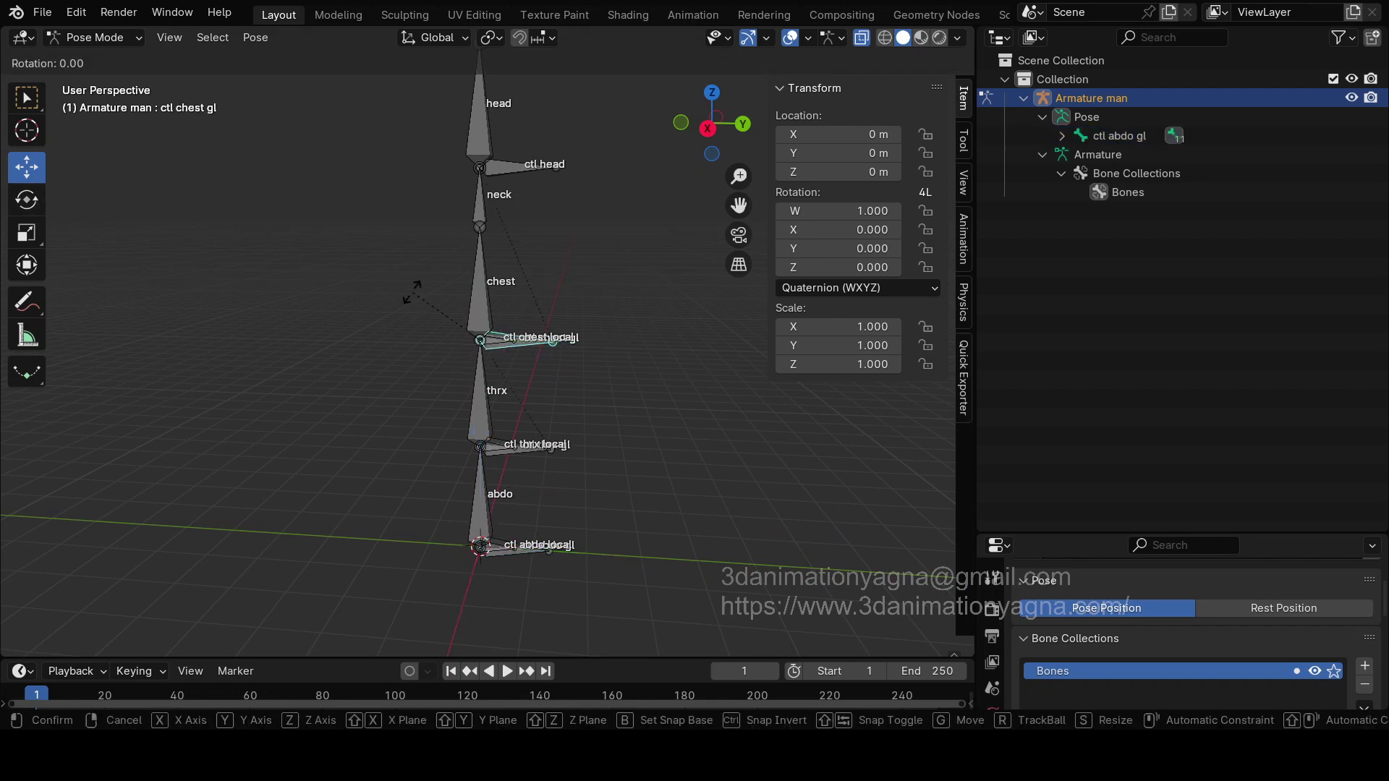
{"action": "key", "text": "x"}
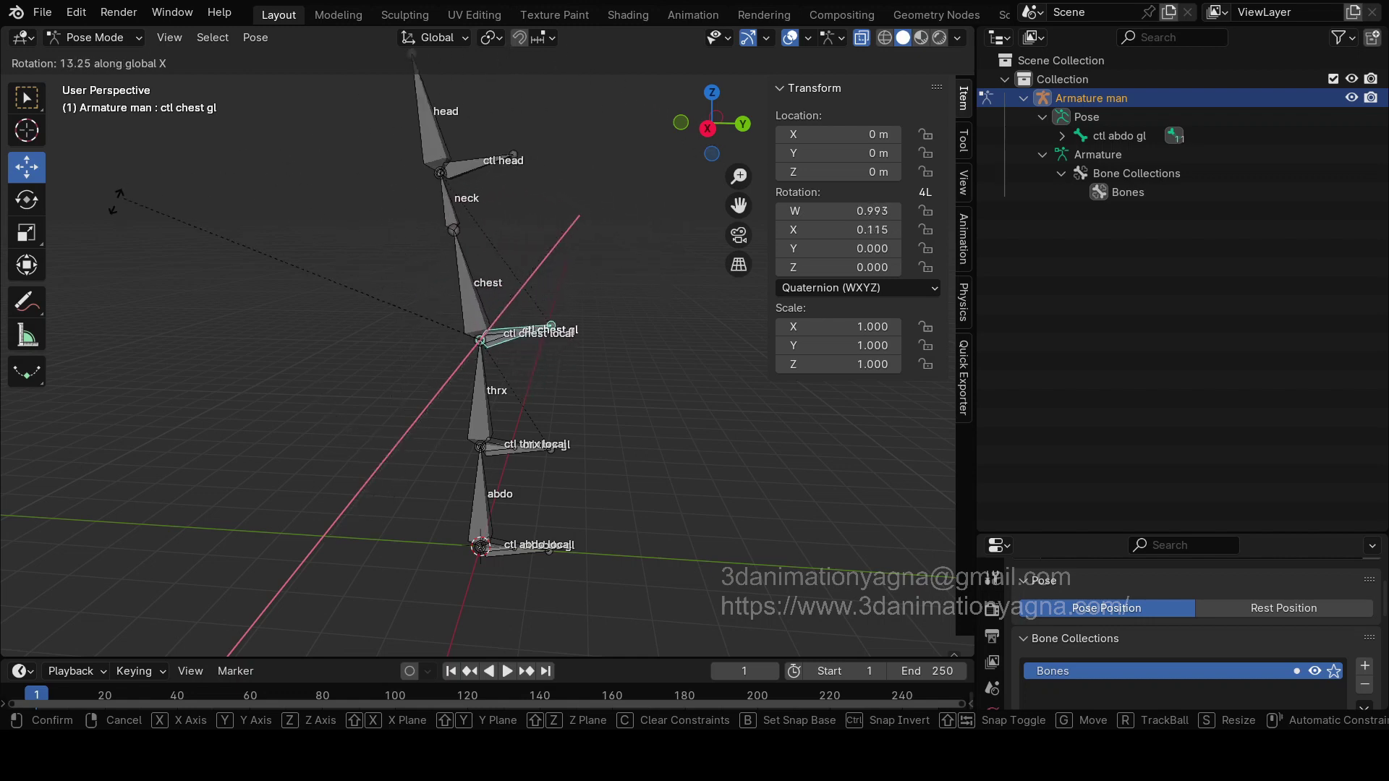
{"action": "key", "text": "Escape"}
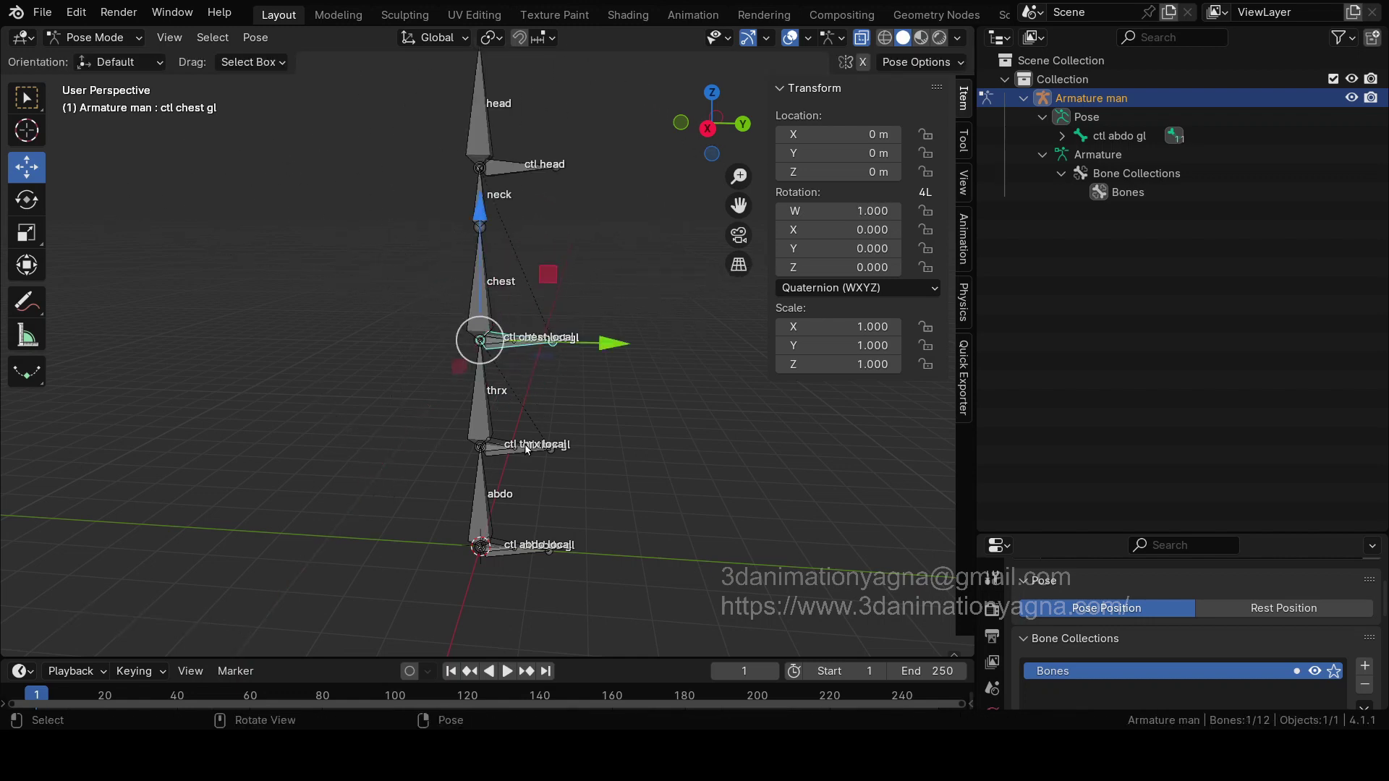
{"action": "left_click", "coordinate": [544, 446]}
{"action": "key", "text": "r"}
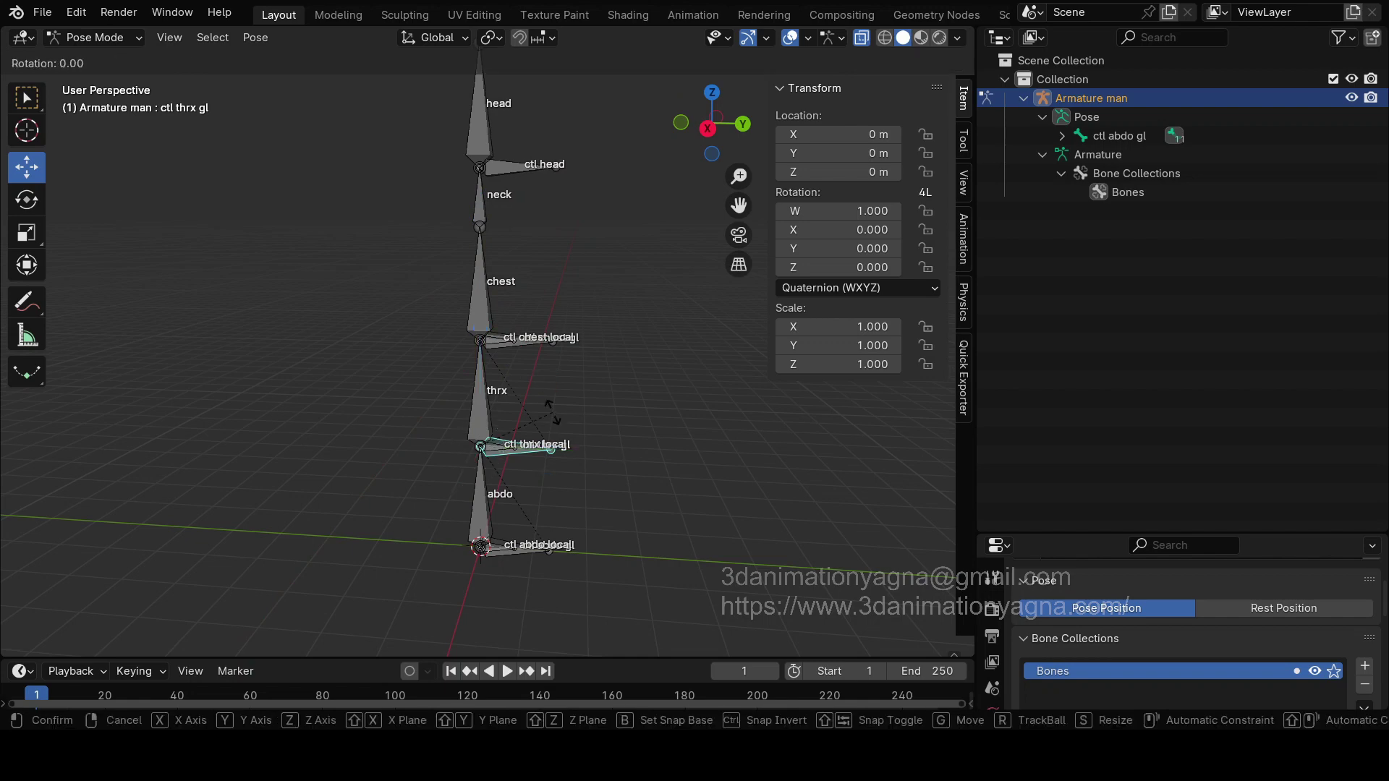
{"action": "key", "text": "x"}
{"action": "left_click", "coordinate": [537, 345]}
{"action": "key", "text": "ctrl+z"}
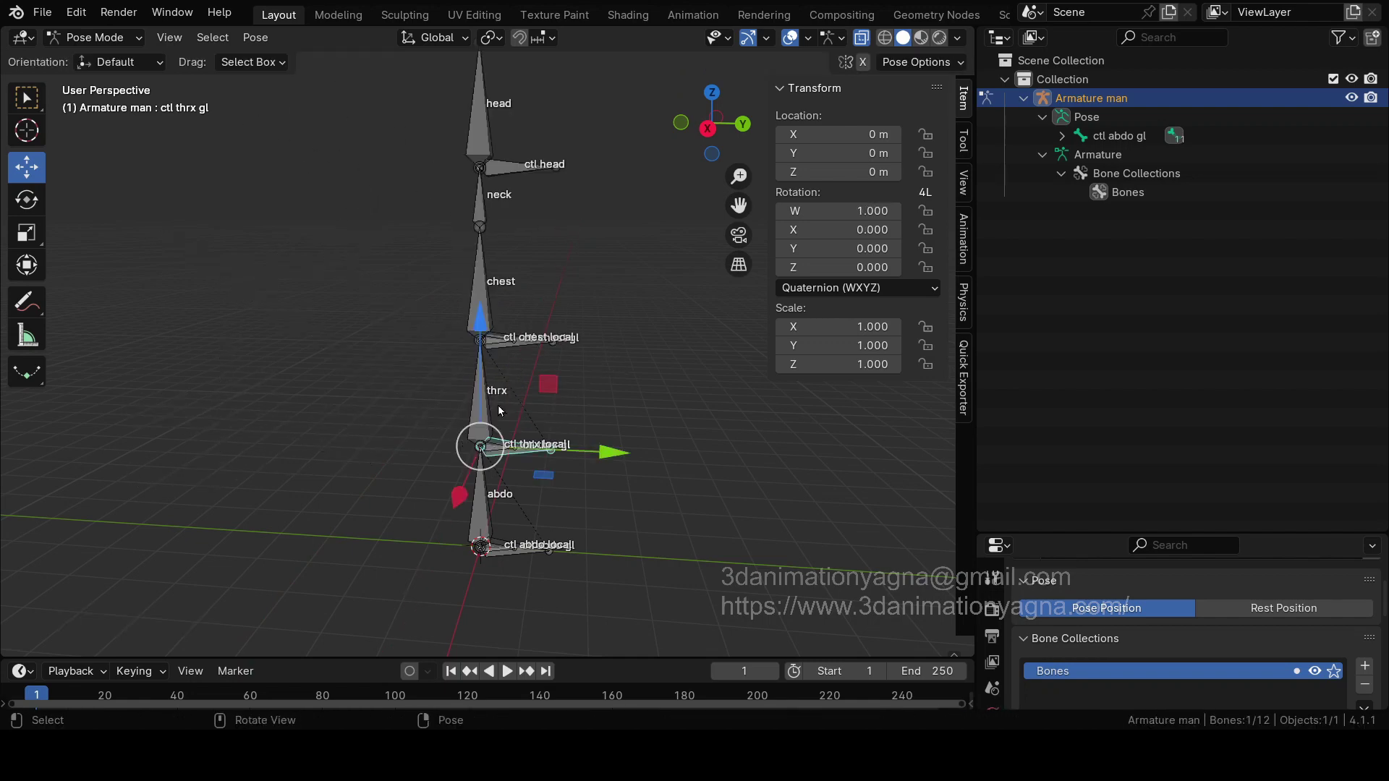
Step: Deselect all bones and reframe the spine from the right side in perspective
{"action": "middle_click_drag", "start_coordinate": [501, 412], "coordinate": [545, 416]}
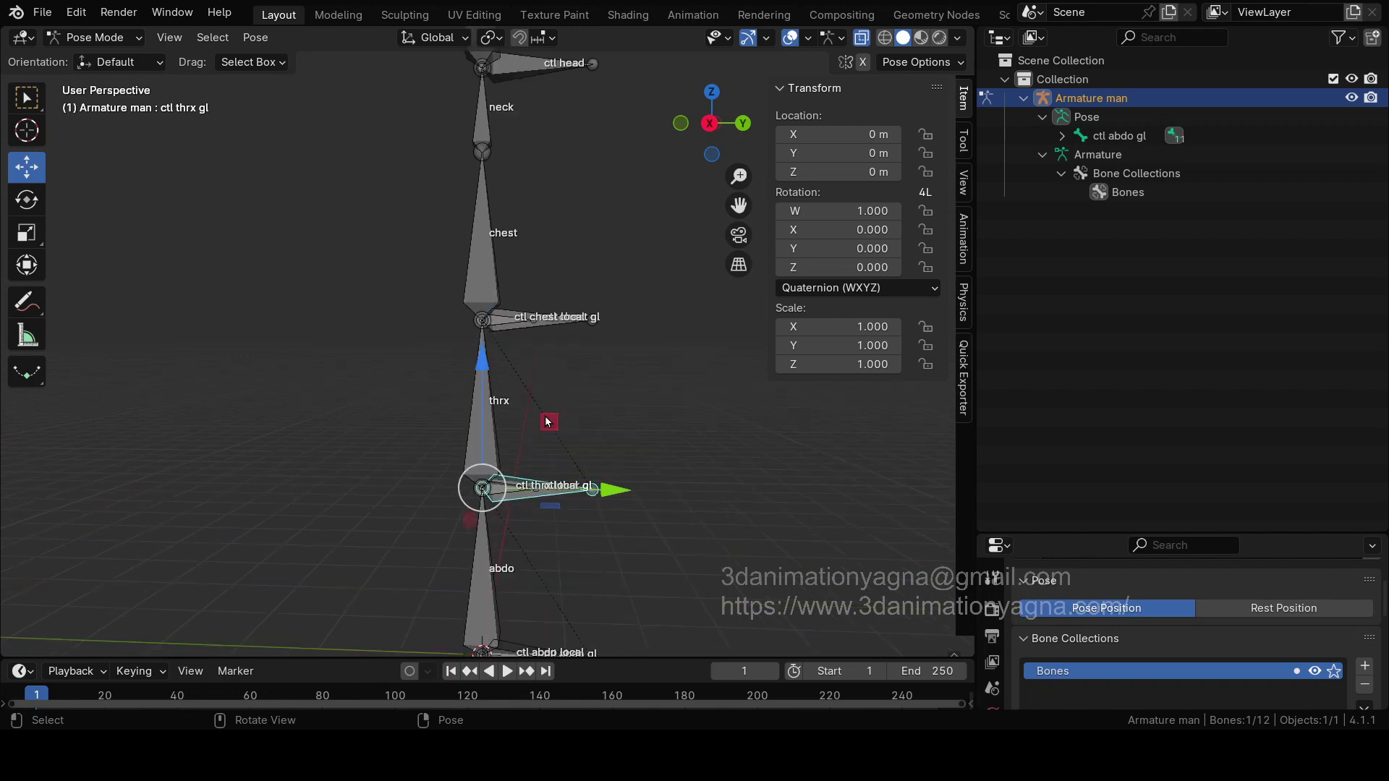
{"action": "key", "text": "KP_3"}
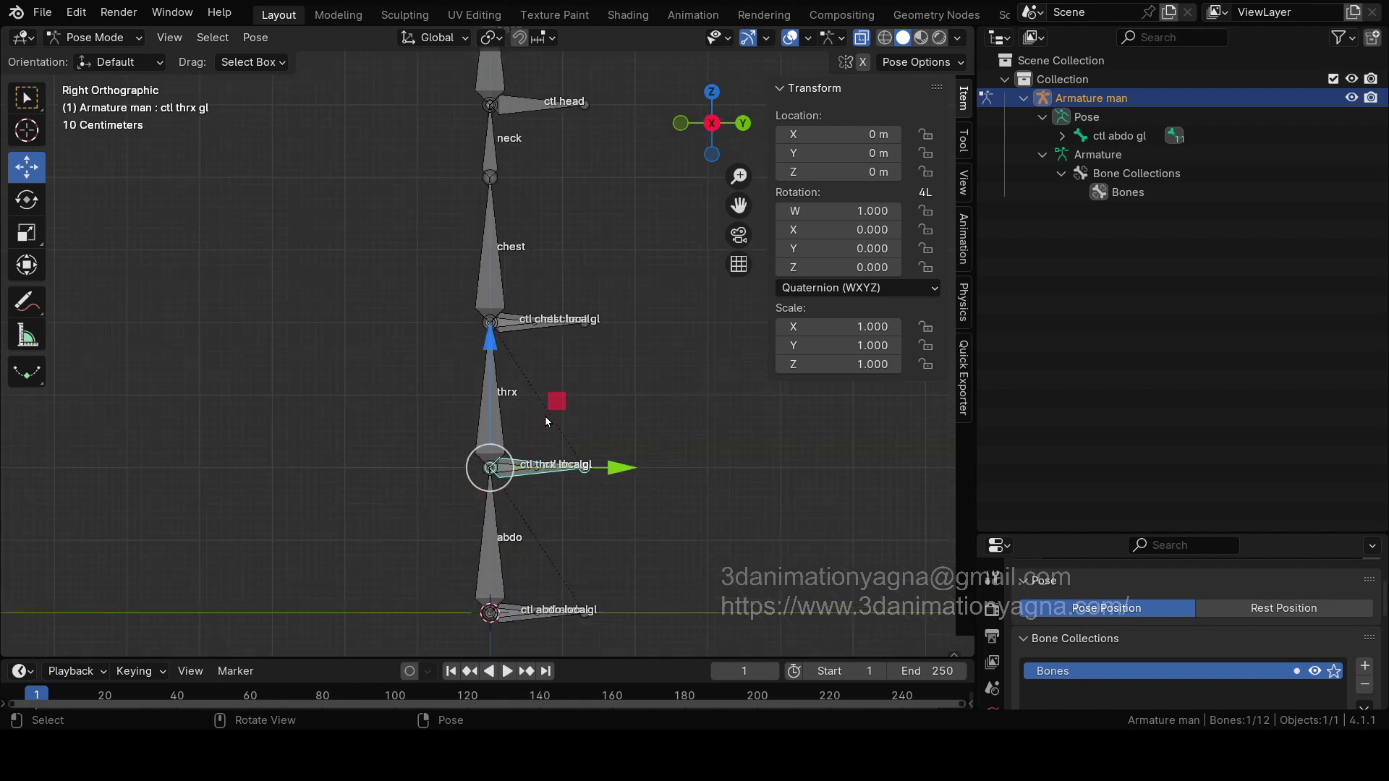
{"action": "left_click", "coordinate": [682, 391]}
{"action": "middle_click_drag", "start_coordinate": [578, 339], "coordinate": [628, 379]}
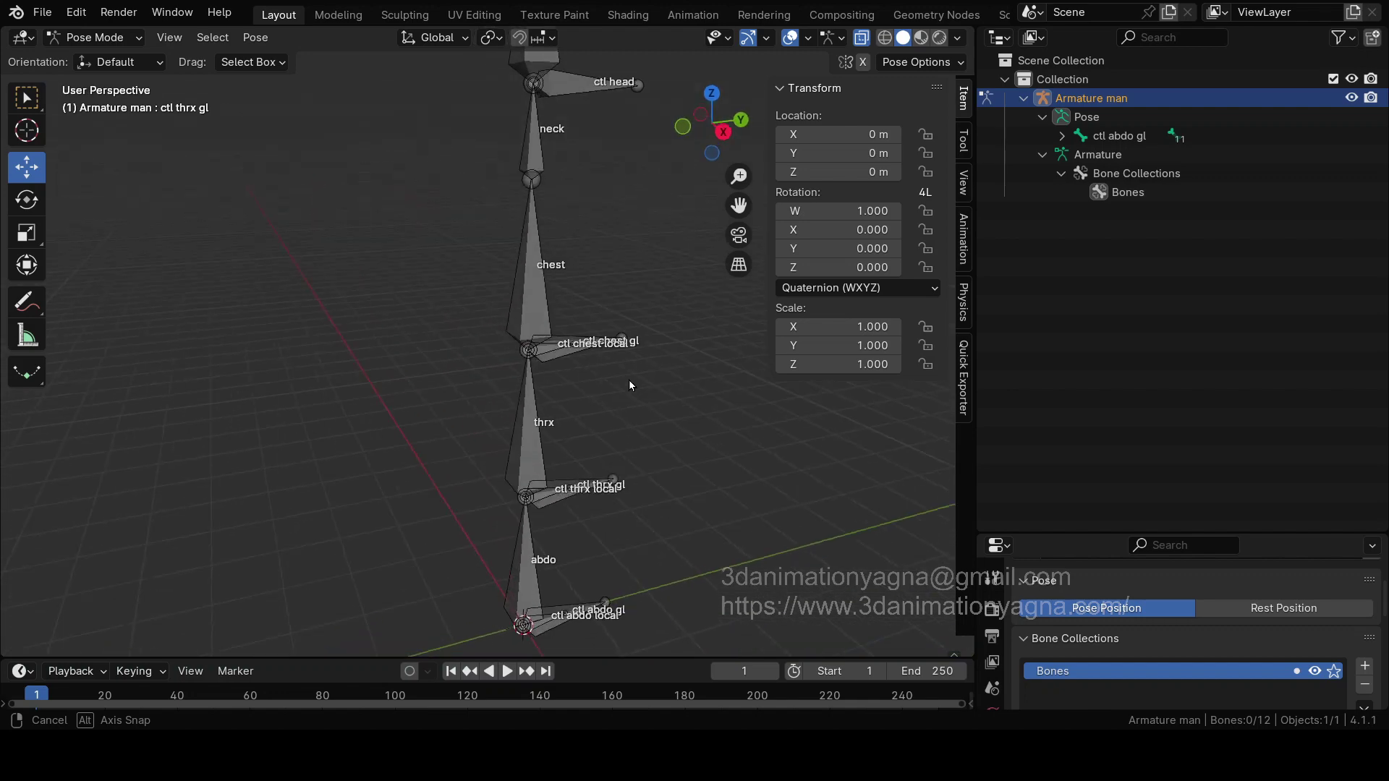
{"action": "middle_click_drag", "start_coordinate": [486, 250], "coordinate": [414, 309], "text": "shift"}
{"action": "left_click", "coordinate": [94, 37]}
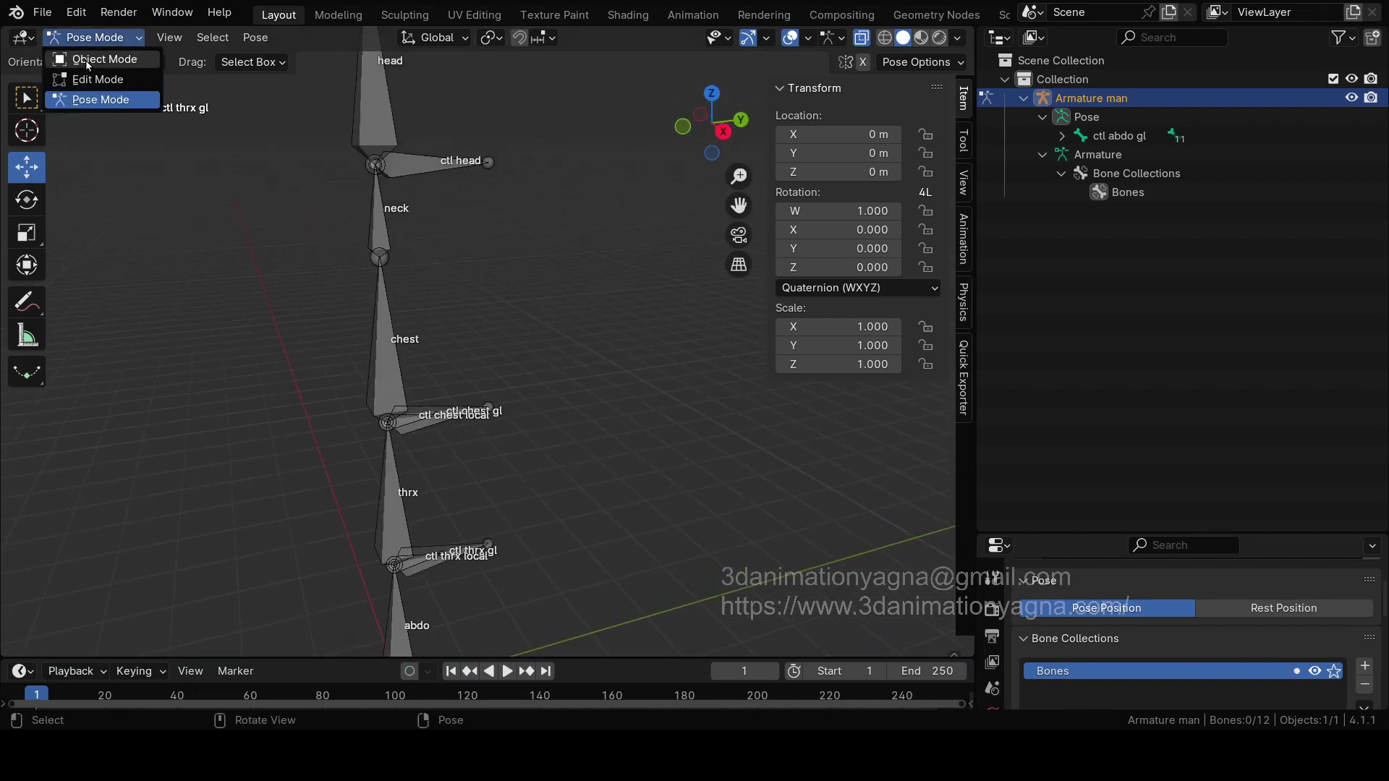
Step: In Edit Mode, select the chest bone to check its 2 m length from Z 4 m to 6 m
{"action": "left_click", "coordinate": [78, 78]}
{"action": "middle_click_drag", "start_coordinate": [625, 405], "coordinate": [601, 393], "text": "shift"}
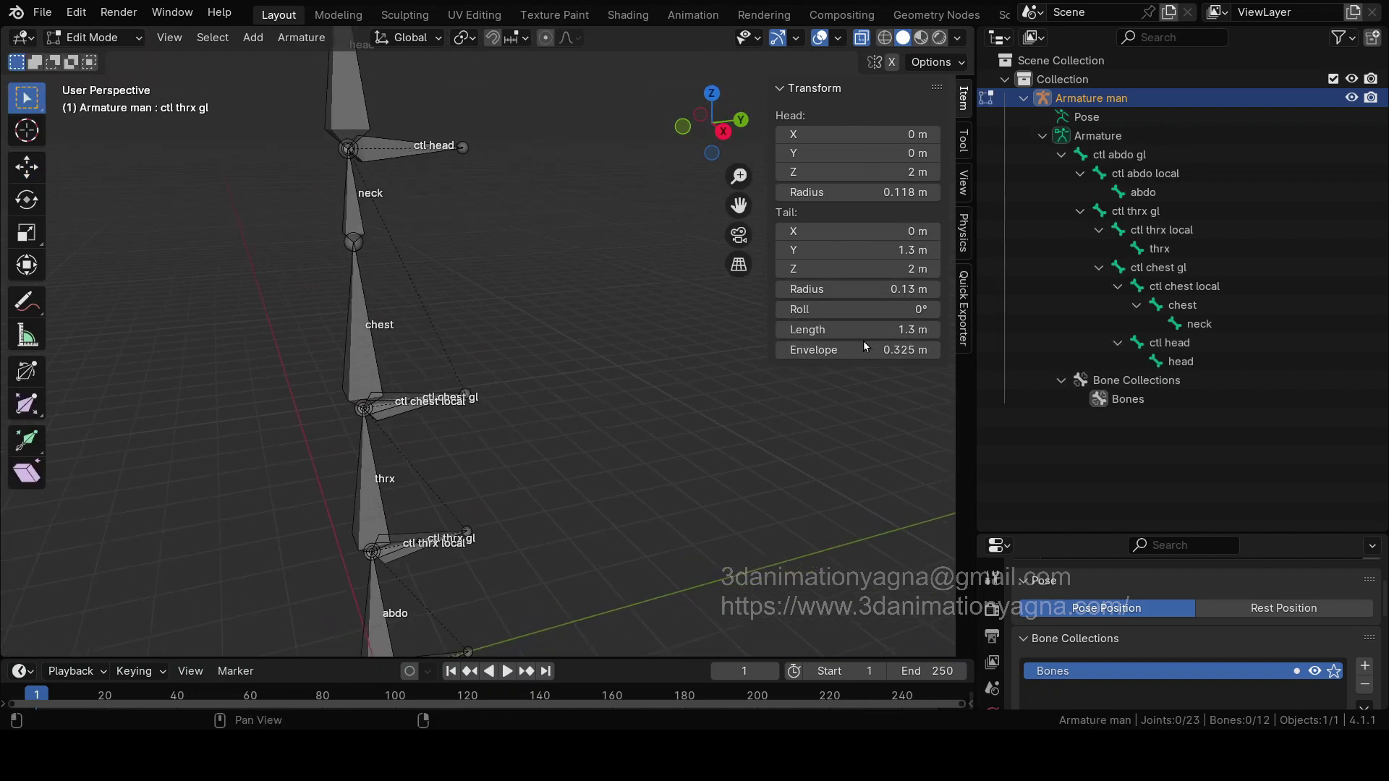
{"action": "left_click", "coordinate": [358, 347]}
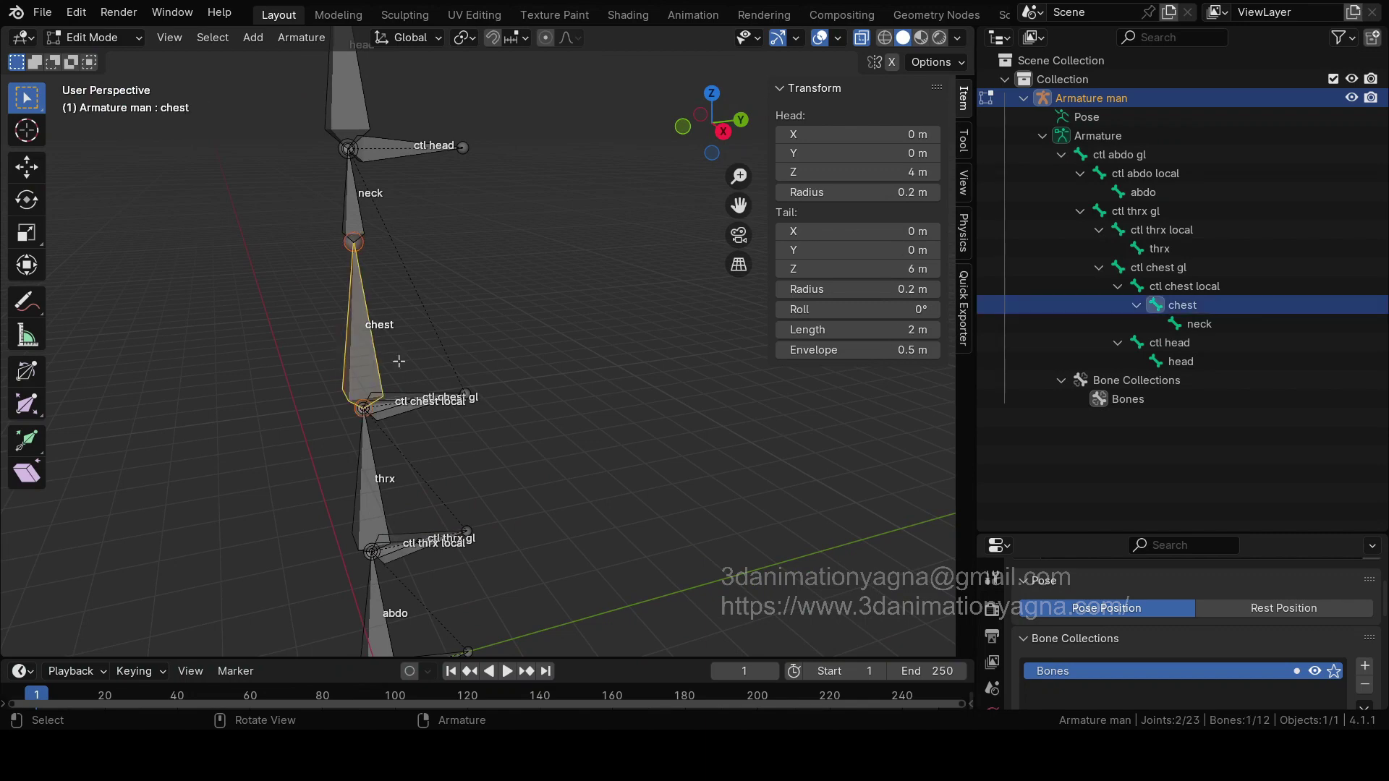
{"action": "middle_click_drag", "start_coordinate": [358, 348], "coordinate": [388, 486], "text": "shift"}
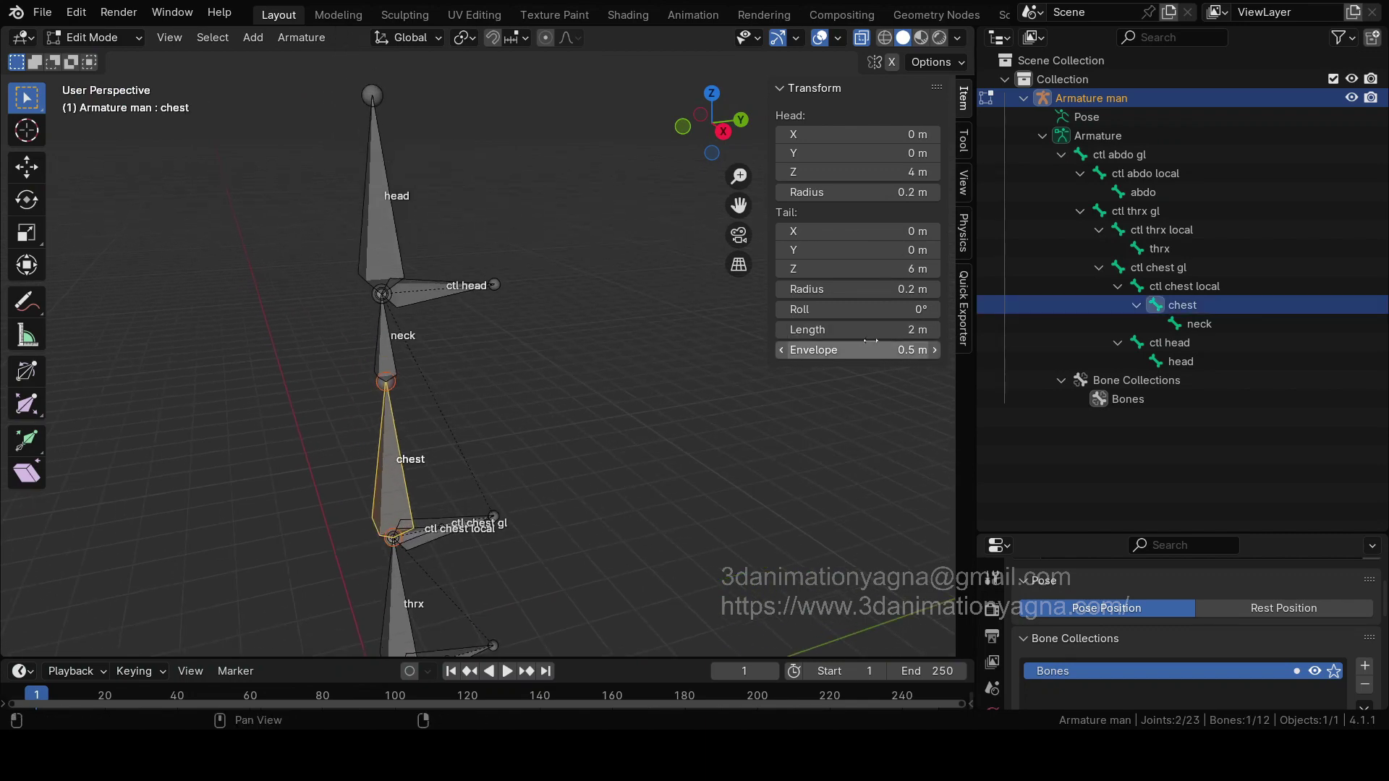
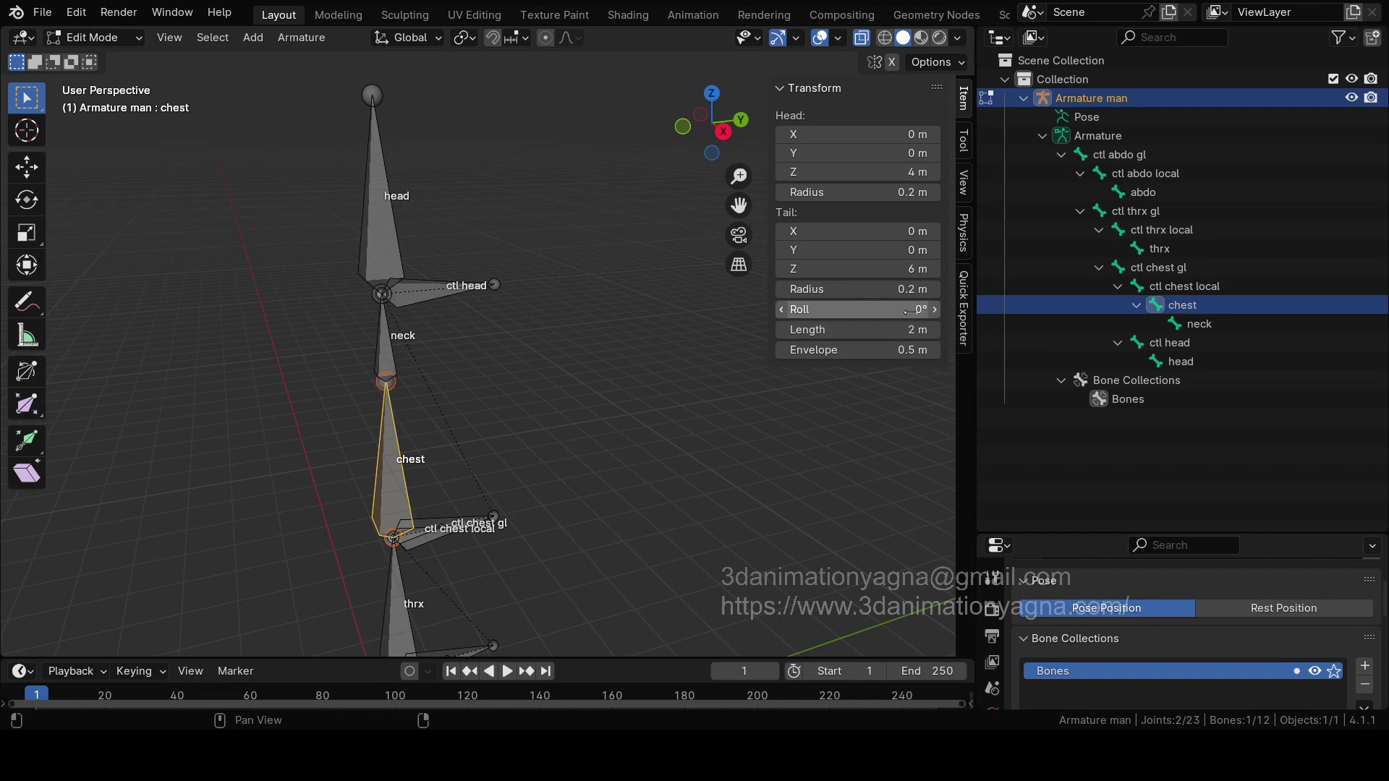
Step: Frame the upper spine from front and side views and select the head and neck bones
{"action": "middle_click_drag", "start_coordinate": [589, 474], "coordinate": [558, 464]}
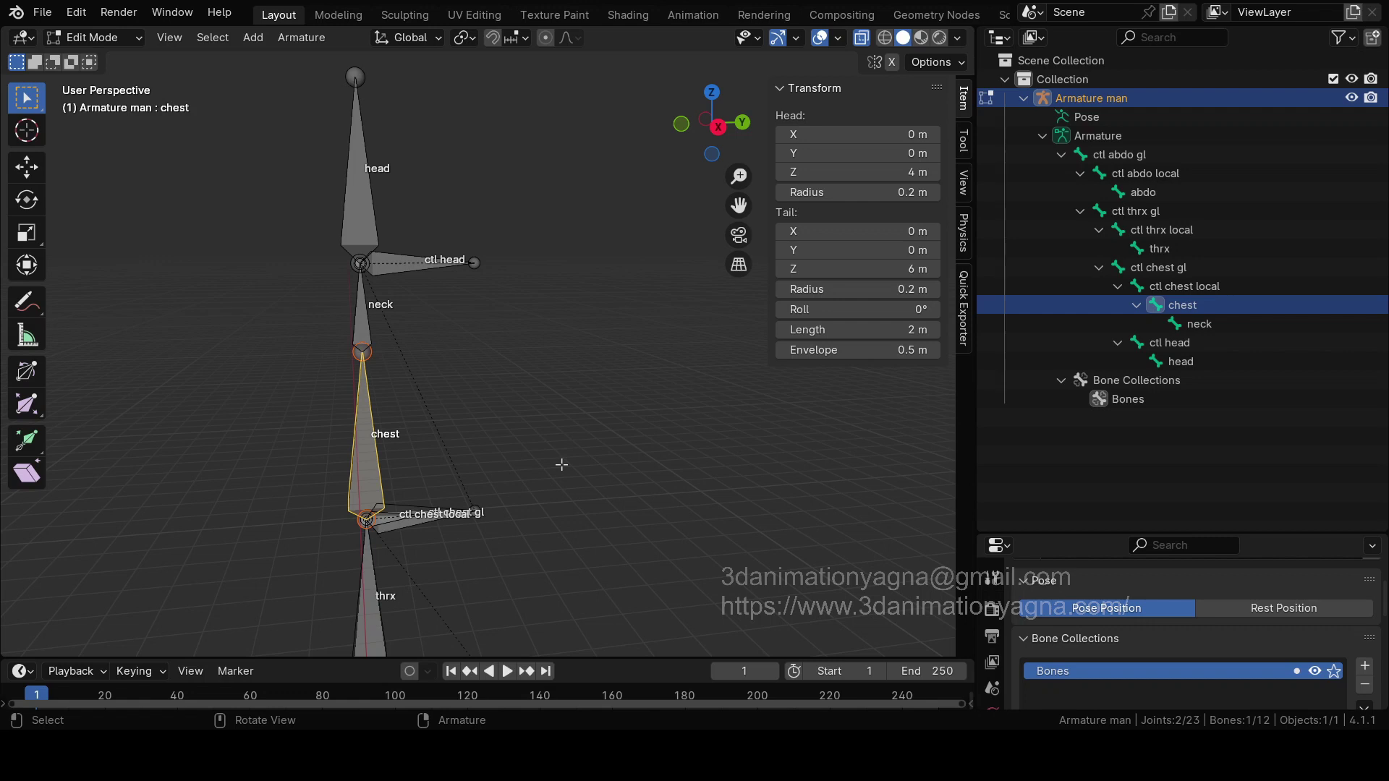
{"action": "key", "text": "KP_1"}
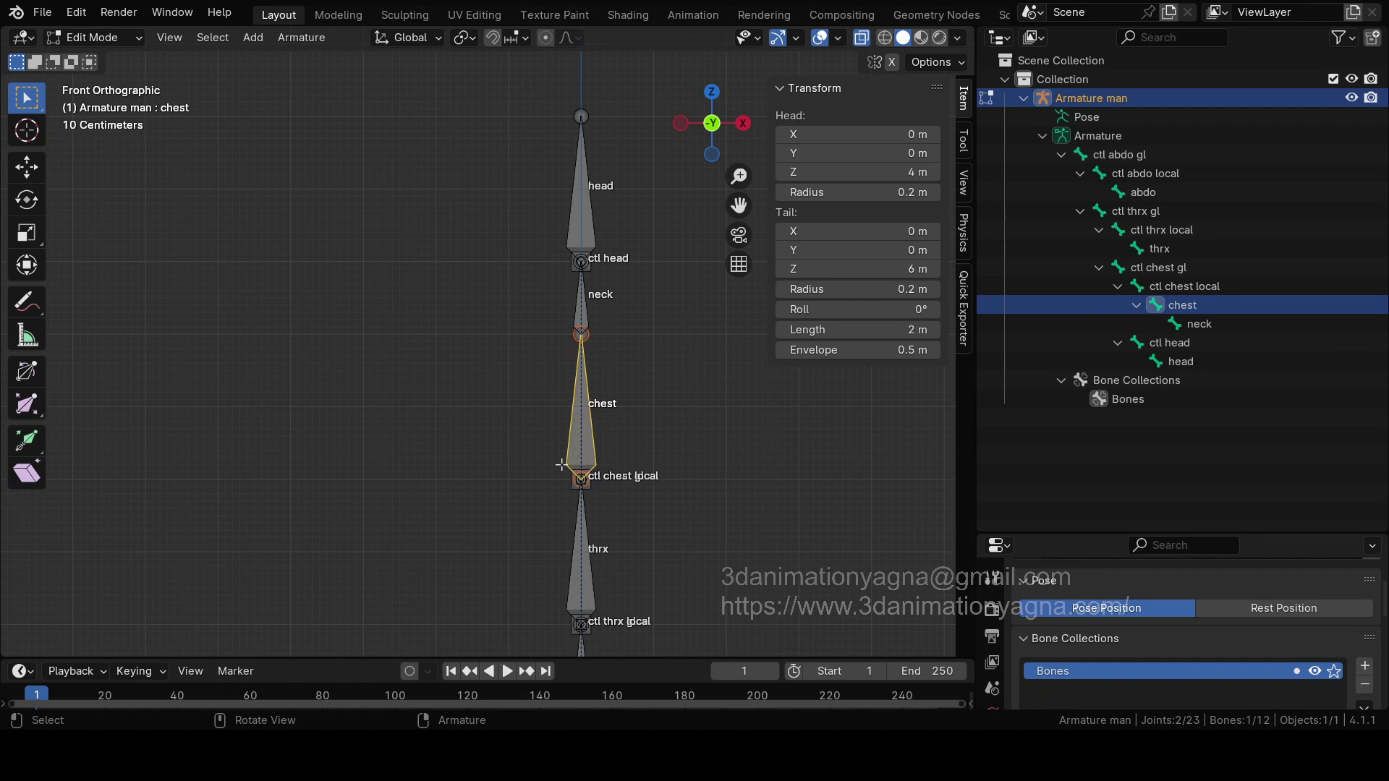
{"action": "key", "text": "KP_3"}
{"action": "middle_click_drag", "start_coordinate": [779, 477], "coordinate": [583, 535], "text": "shift"}
{"action": "scroll", "coordinate": [583, 378], "scroll_direction": "down", "scroll_amount": 1}
{"action": "scroll", "coordinate": [583, 379], "scroll_direction": "up", "scroll_amount": 2}
{"action": "scroll", "coordinate": [577, 310], "scroll_direction": "up", "scroll_amount": 2}
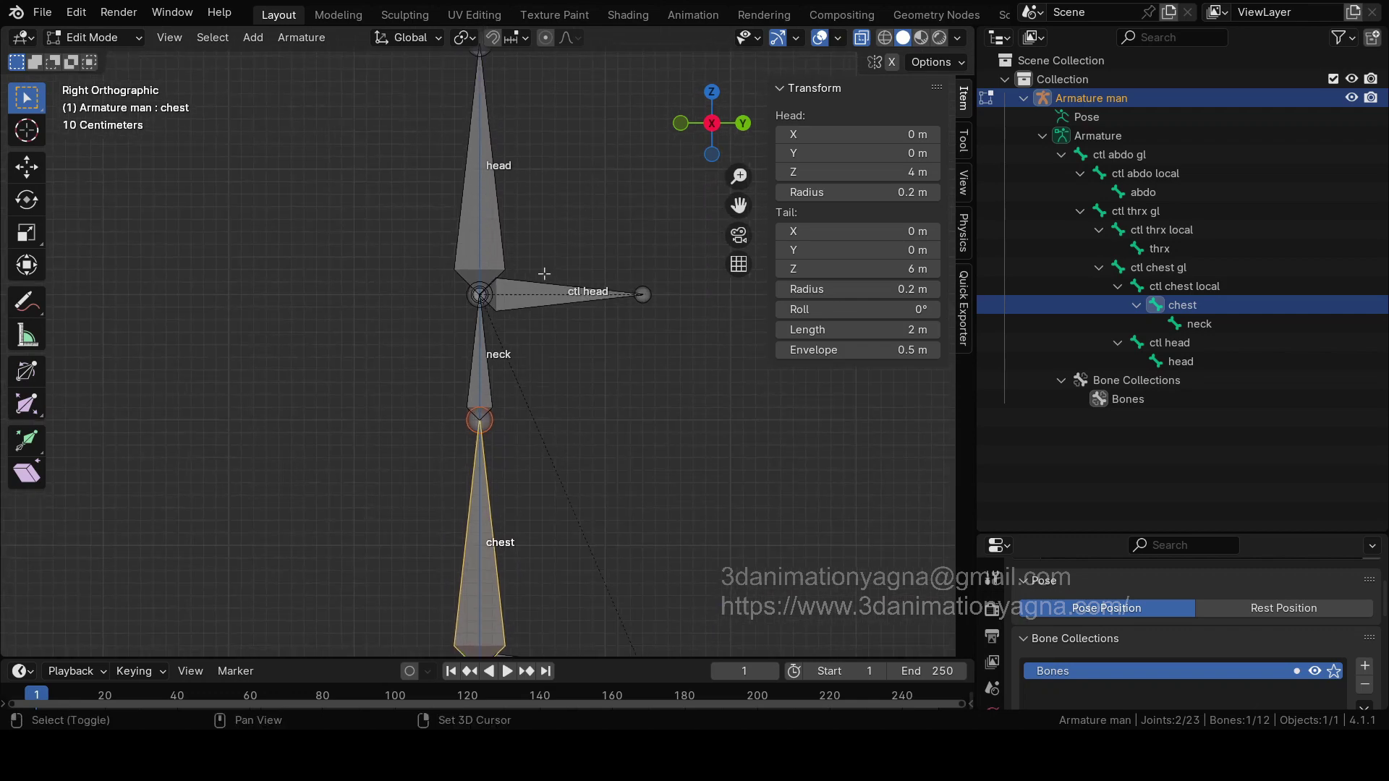
{"action": "middle_click_drag", "start_coordinate": [558, 187], "coordinate": [520, 341], "text": "shift"}
{"action": "left_click", "coordinate": [490, 348]}
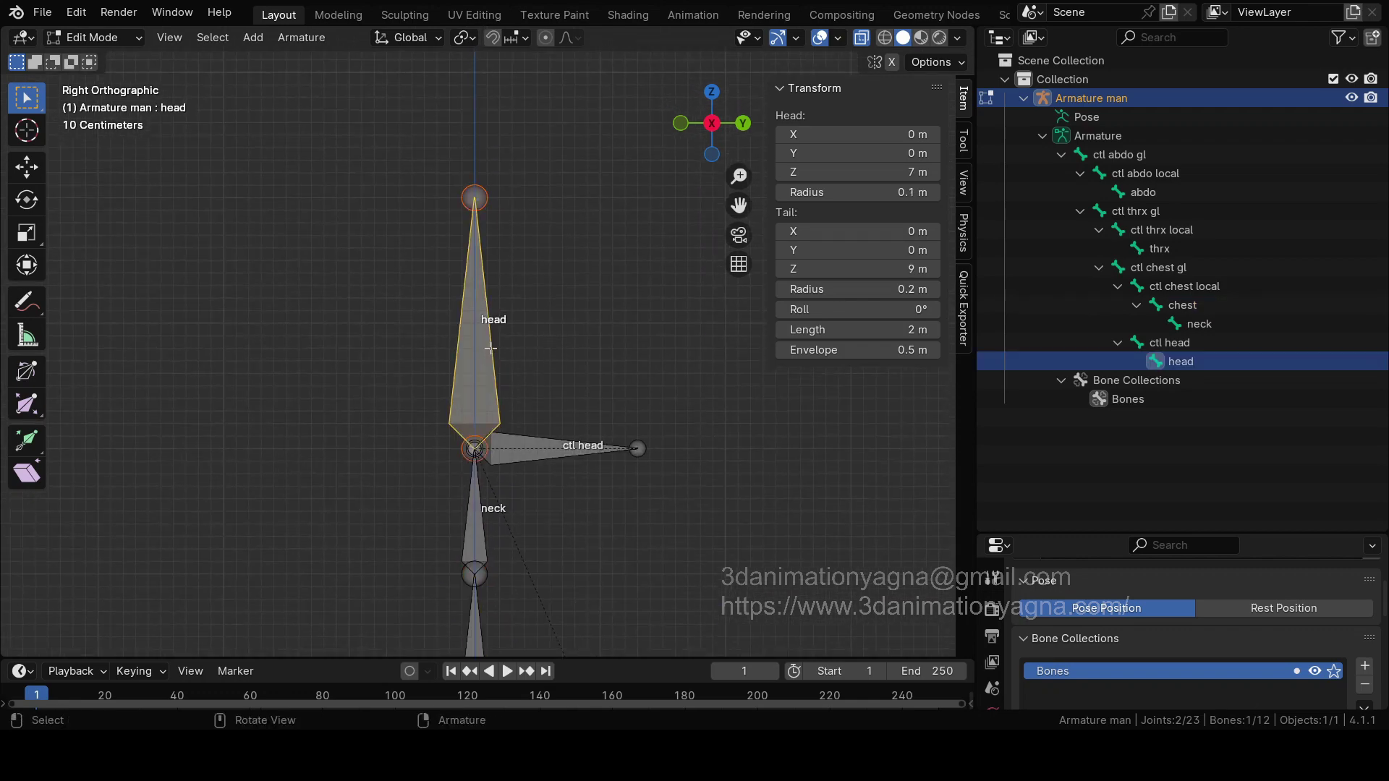
{"action": "middle_click_drag", "start_coordinate": [588, 397], "coordinate": [506, 350]}
{"action": "left_click", "coordinate": [480, 363]}
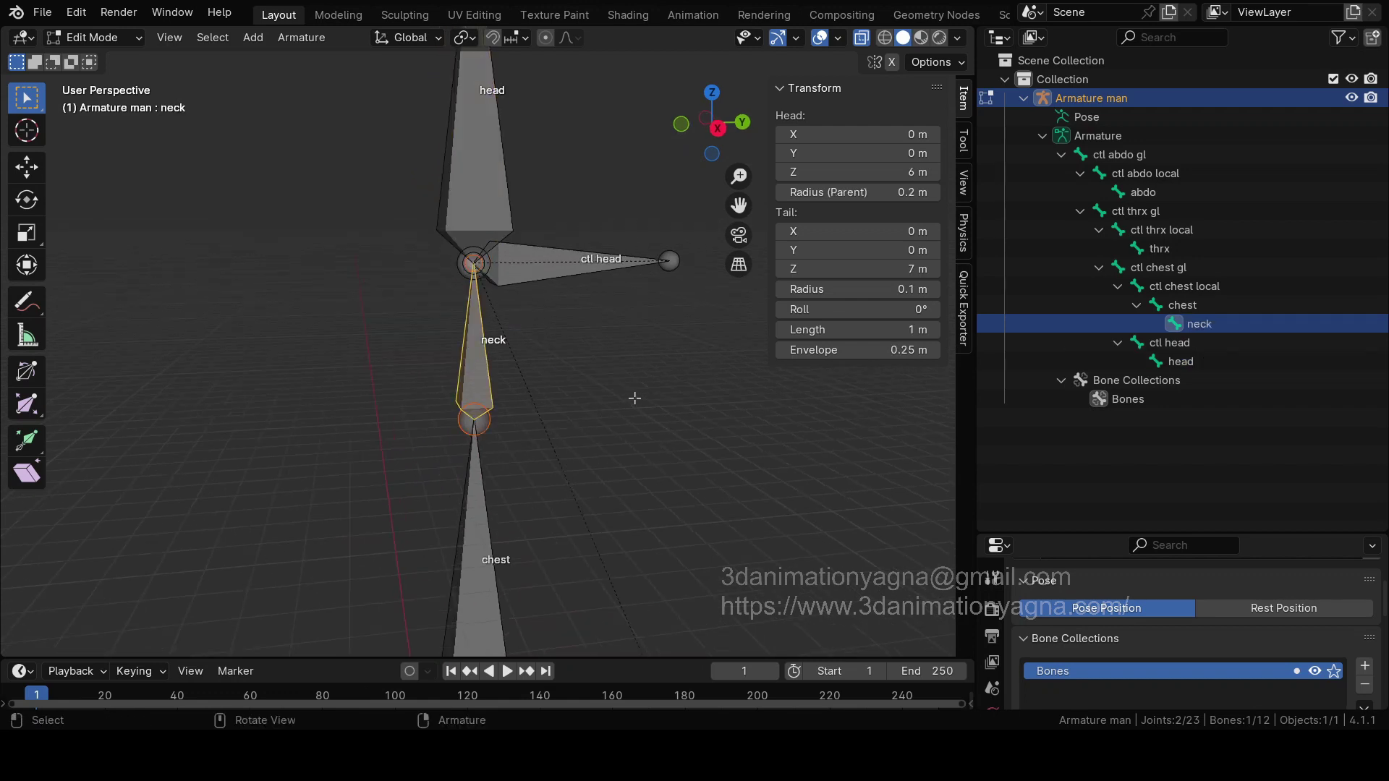
{"action": "scroll", "coordinate": [634, 398], "scroll_direction": "up", "scroll_amount": 4}
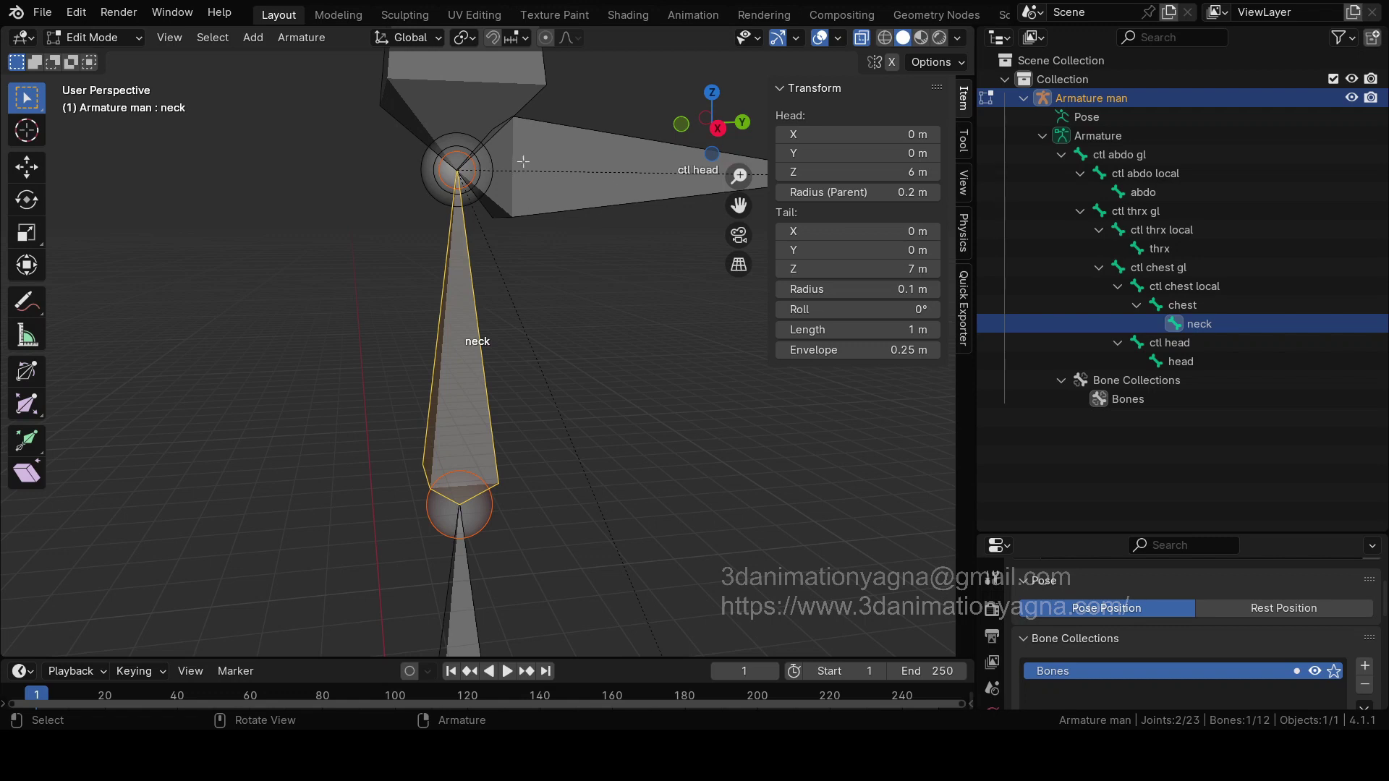
Step: Select ctl head in Pose Mode, test-move it along Y, then reset its location with Alt+G
{"action": "left_click", "coordinate": [601, 183]}
{"action": "left_click", "coordinate": [94, 37]}
{"action": "left_click", "coordinate": [120, 102]}
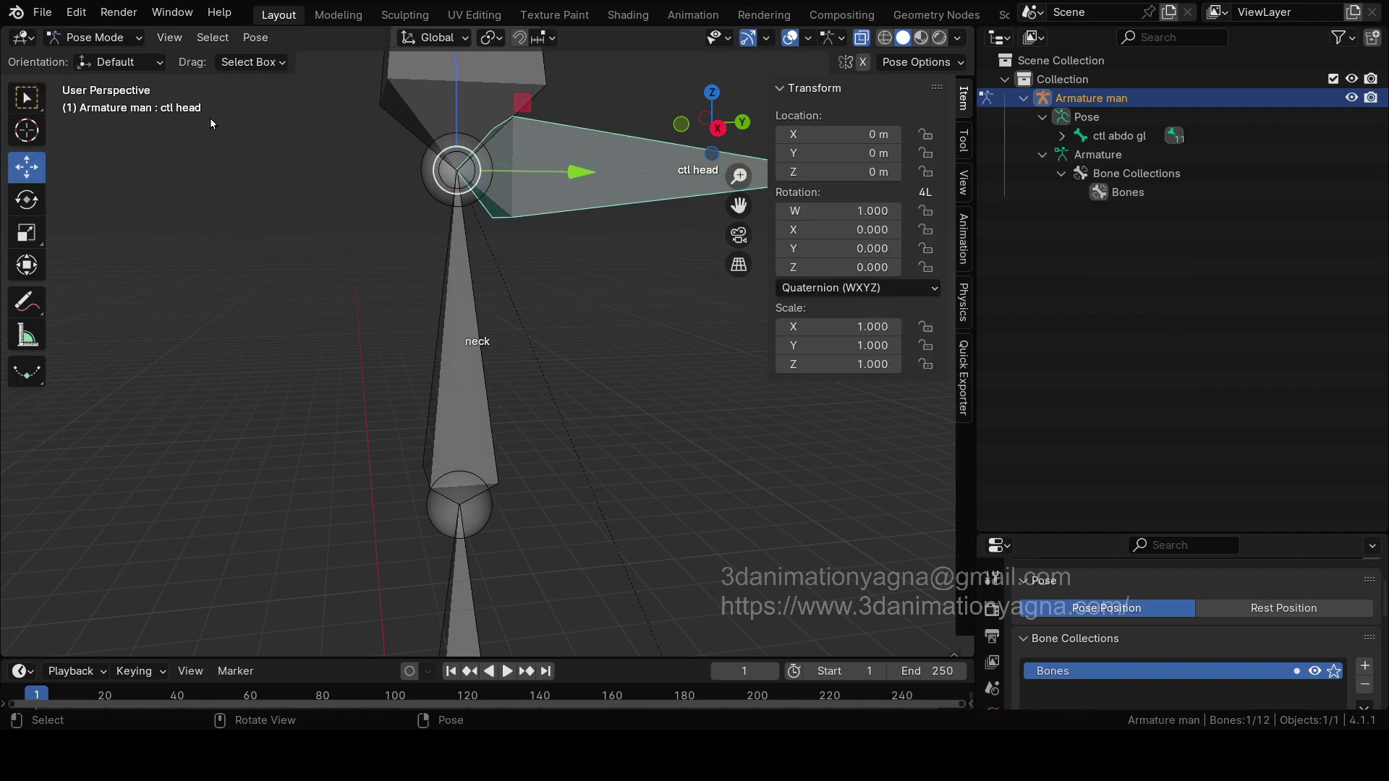
{"action": "left_click_drag", "start_coordinate": [579, 171], "coordinate": [716, 172]}
{"action": "key", "text": "alt+g"}
{"action": "left_click_drag", "start_coordinate": [578, 178], "coordinate": [464, 171]}
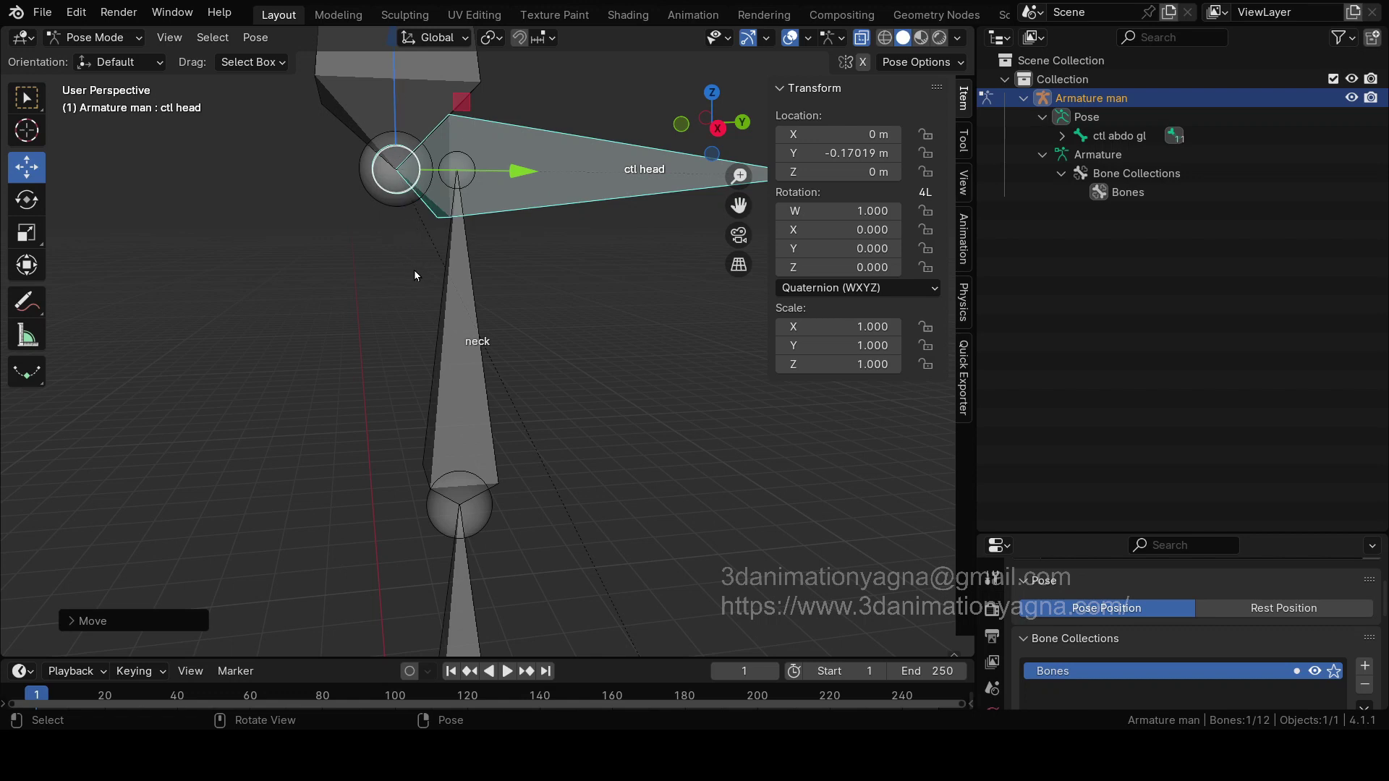
{"action": "key", "text": "alt+g"}
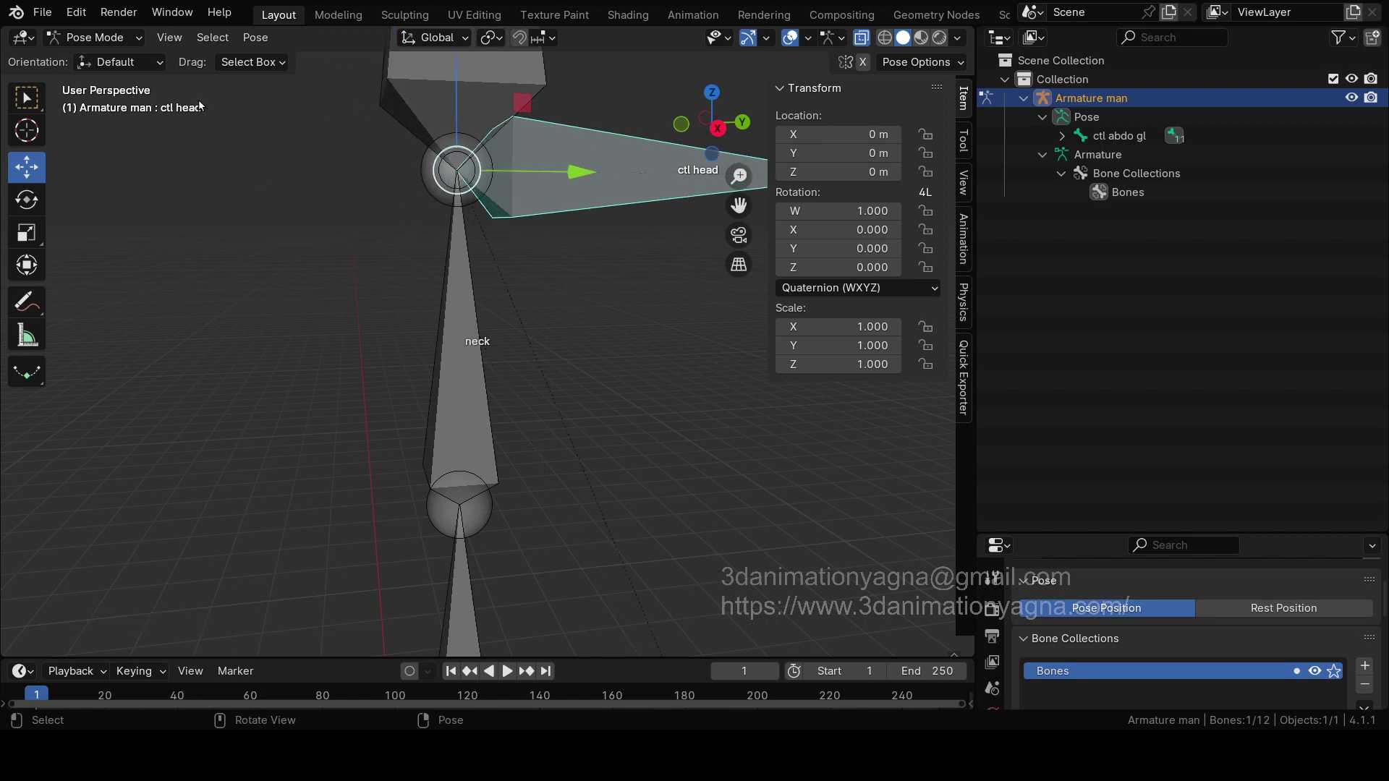
Step: Toggle the armature into Edit Mode and back into Pose Mode
{"action": "left_click", "coordinate": [90, 39]}
{"action": "left_click", "coordinate": [90, 79]}
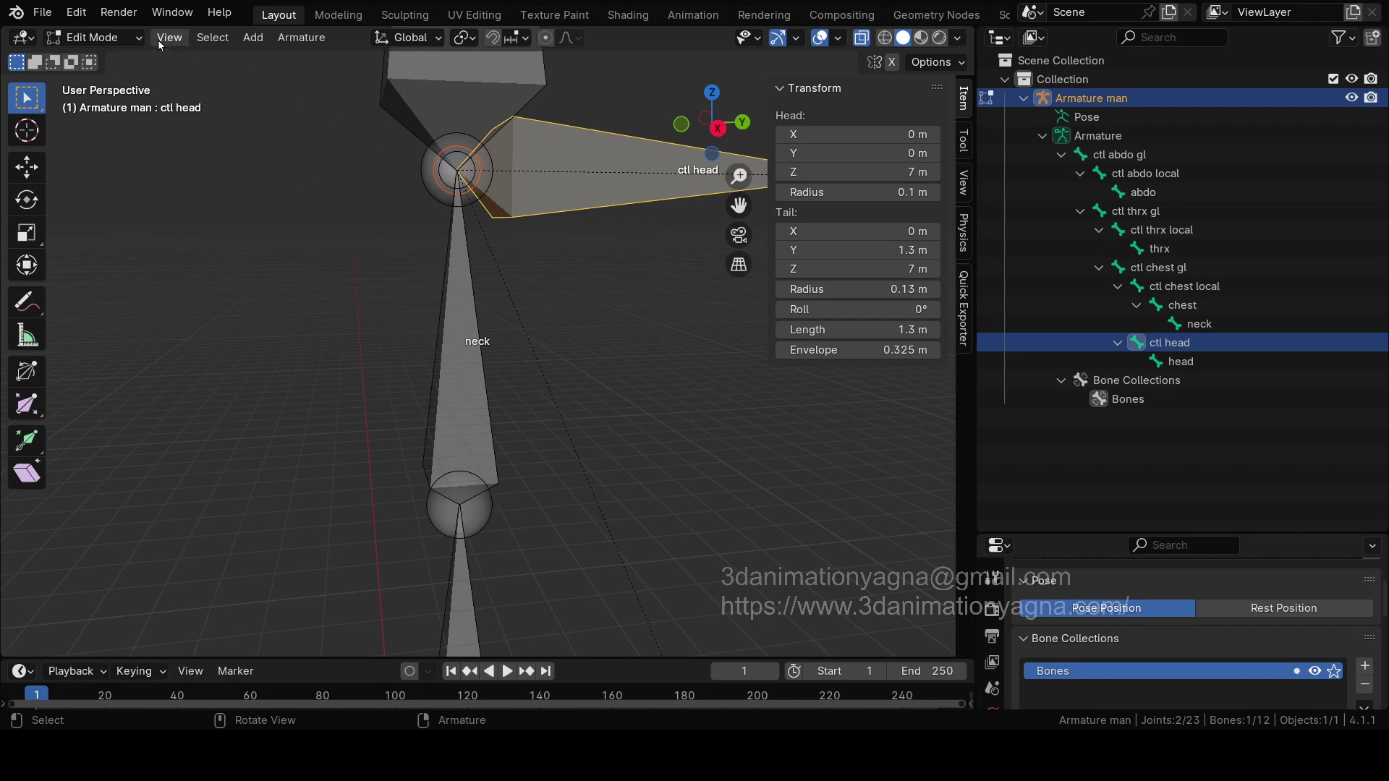
{"action": "left_click", "coordinate": [135, 42]}
{"action": "key", "text": "Escape"}
{"action": "left_click", "coordinate": [119, 42]}
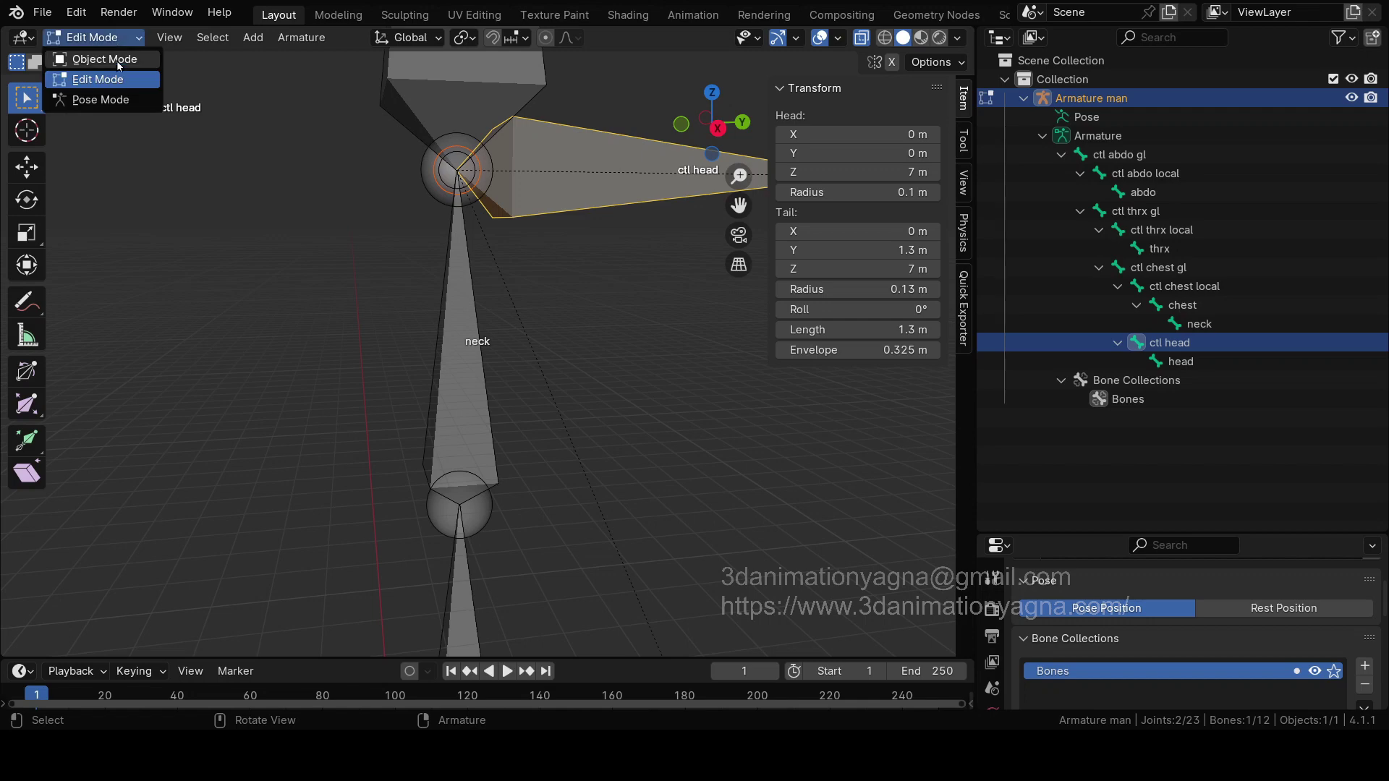
{"action": "left_click", "coordinate": [104, 100]}
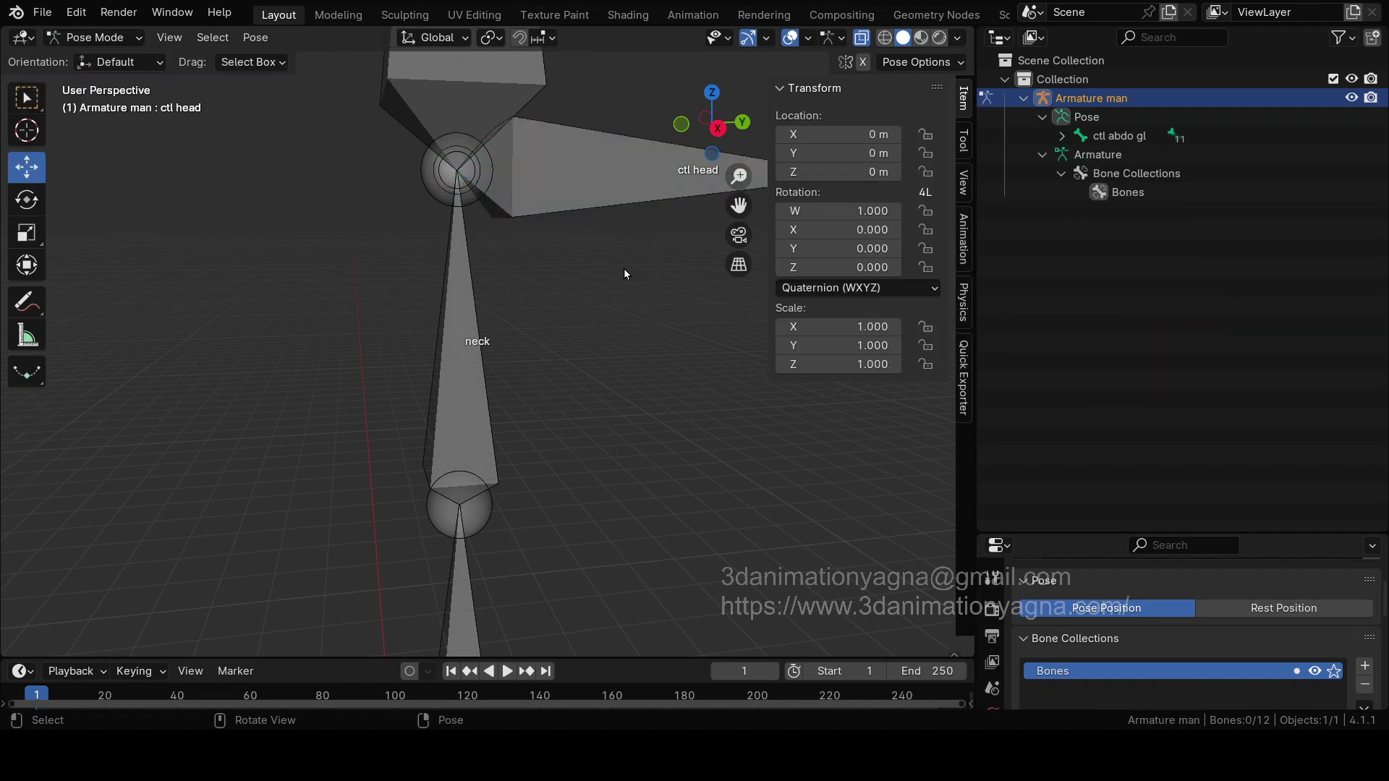
Step: Select ctl head then neck, and add an IK constraint to the neck aiming at ctl head
{"action": "middle_click_drag", "start_coordinate": [624, 267], "coordinate": [572, 286], "text": "shift"}
{"action": "left_click", "coordinate": [520, 262]}
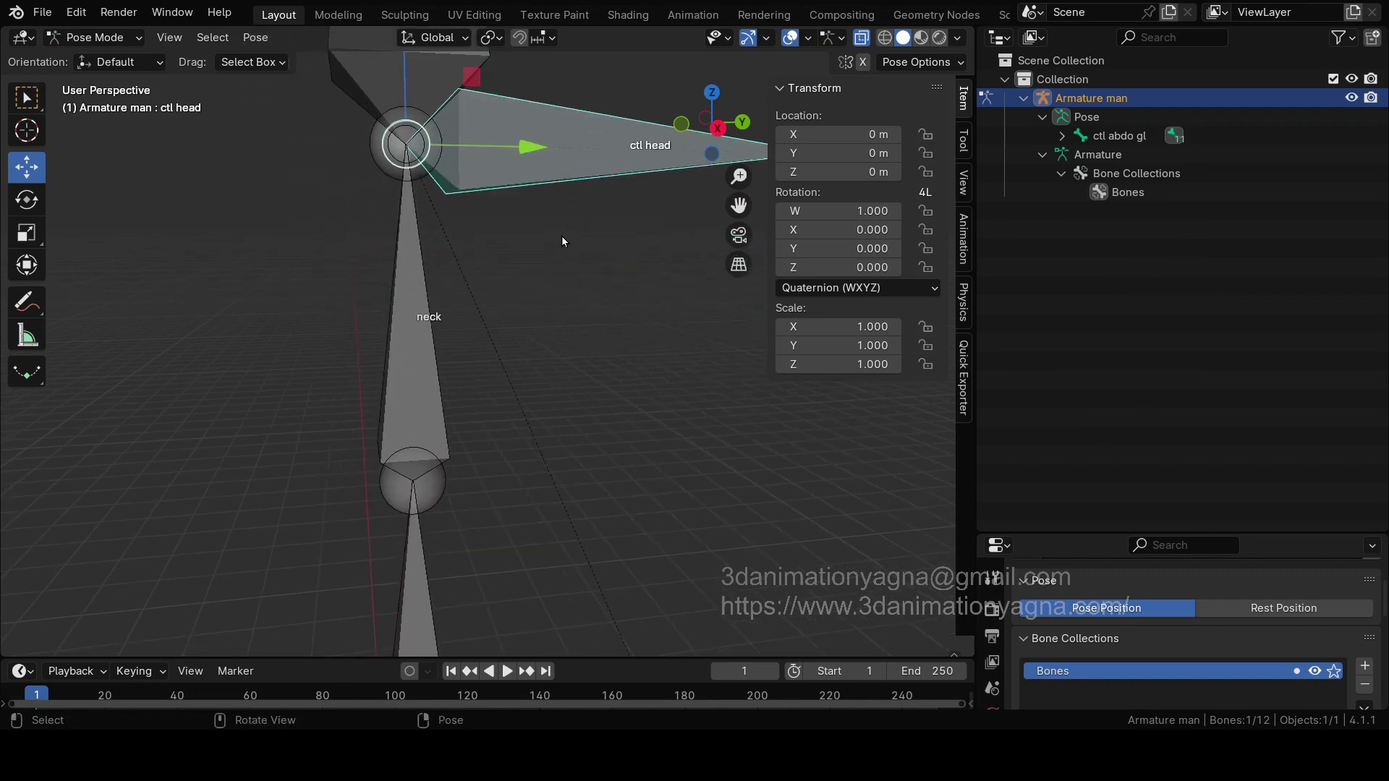
{"action": "key", "text": "w"}
{"action": "left_click", "coordinate": [418, 319], "text": "shift"}
{"action": "scroll", "coordinate": [474, 371], "scroll_direction": "down", "scroll_amount": 5}
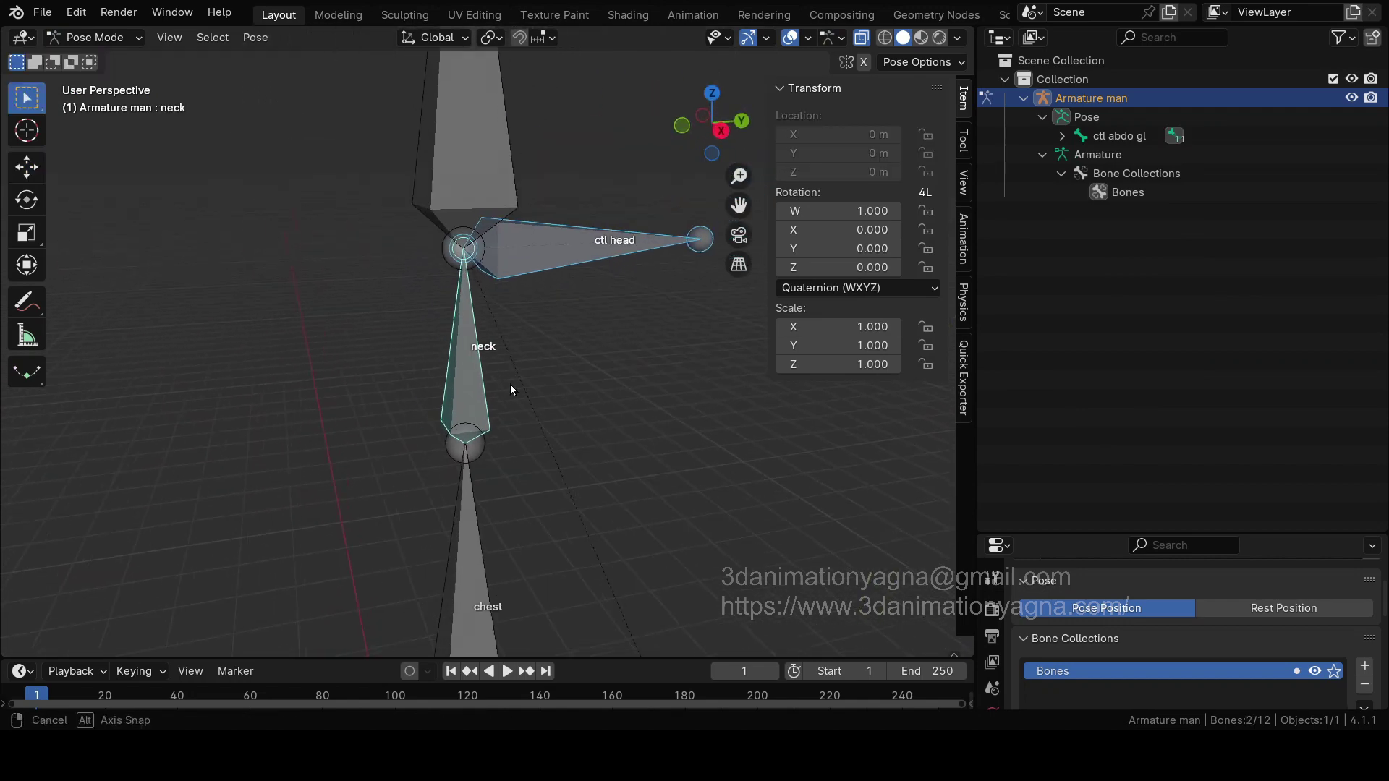
{"action": "scroll", "coordinate": [510, 384], "scroll_direction": "up", "scroll_amount": 4}
{"action": "middle_click_drag", "start_coordinate": [510, 359], "coordinate": [606, 413]}
{"action": "key", "text": "n"}
{"action": "scroll", "coordinate": [571, 402], "scroll_direction": "down", "scroll_amount": 2}
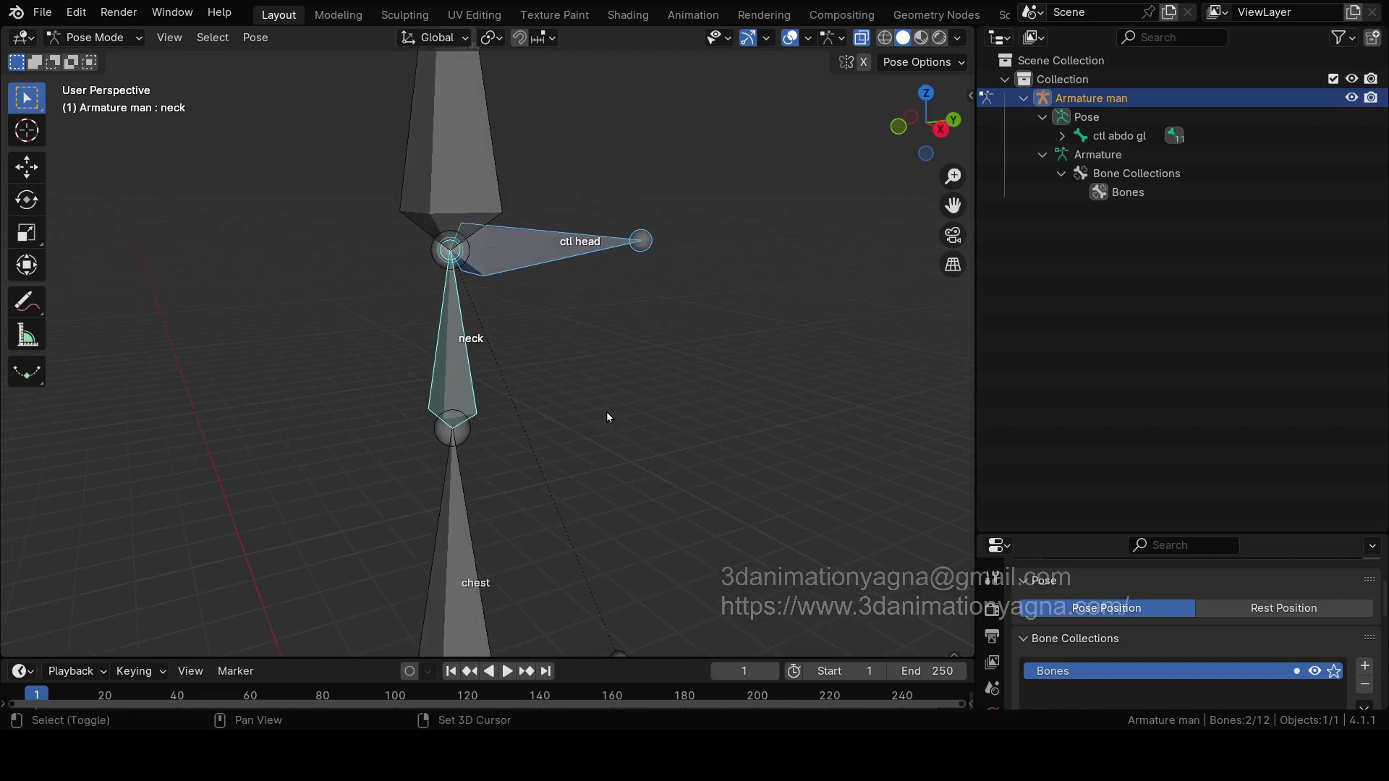
{"action": "key", "text": "ctrl+shift+i"}
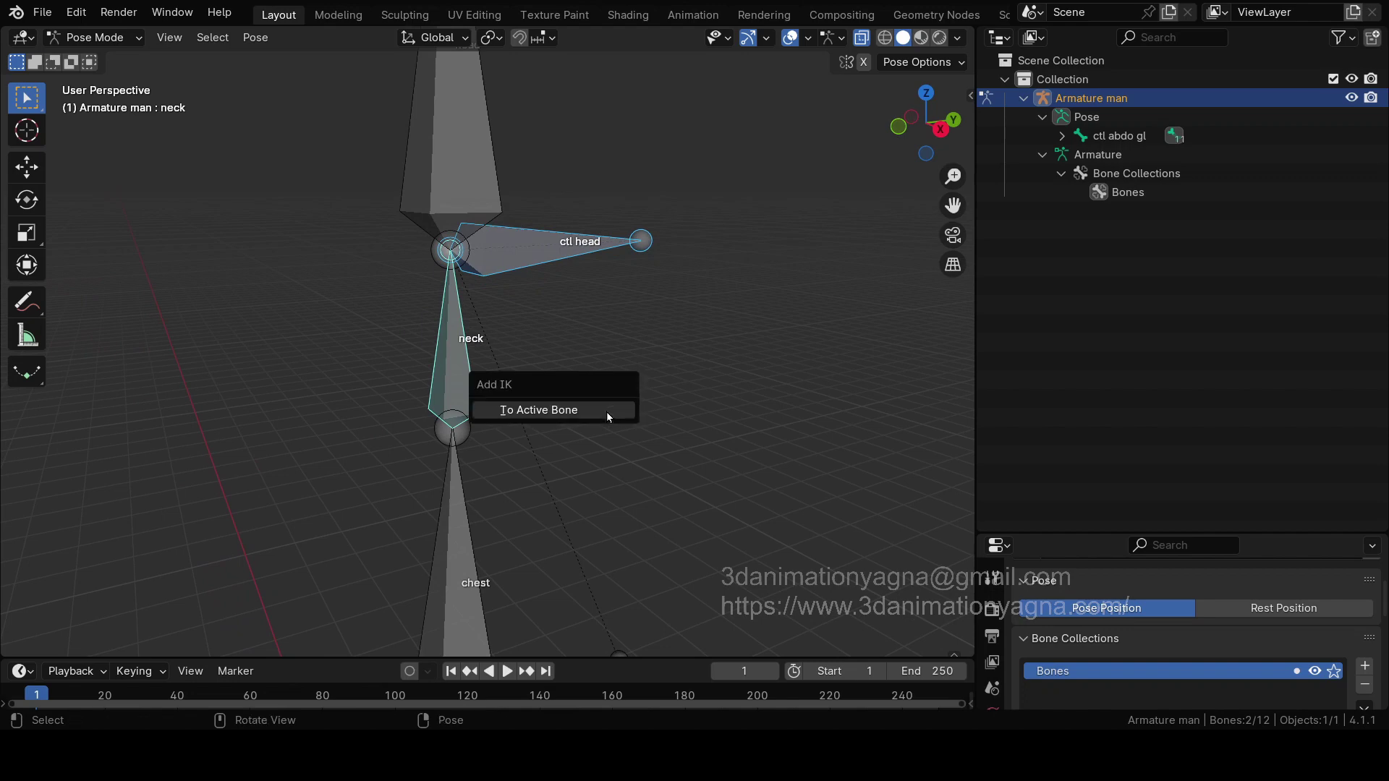
{"action": "left_click", "coordinate": [606, 411]}
Step: Keep only the neck selected and set its IK chain length to 1 in Bone Constraints
{"action": "middle_click_drag", "start_coordinate": [605, 417], "coordinate": [596, 439]}
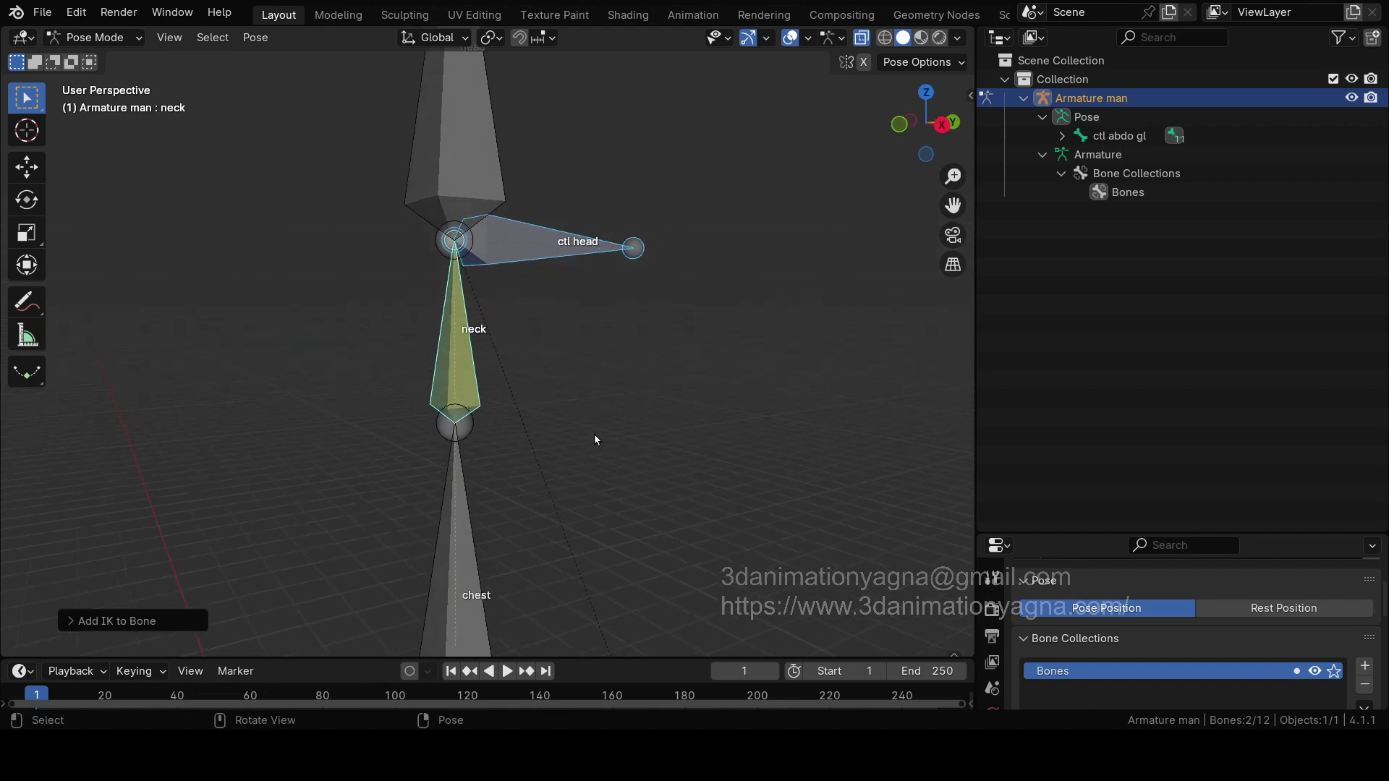
{"action": "left_click", "coordinate": [444, 330]}
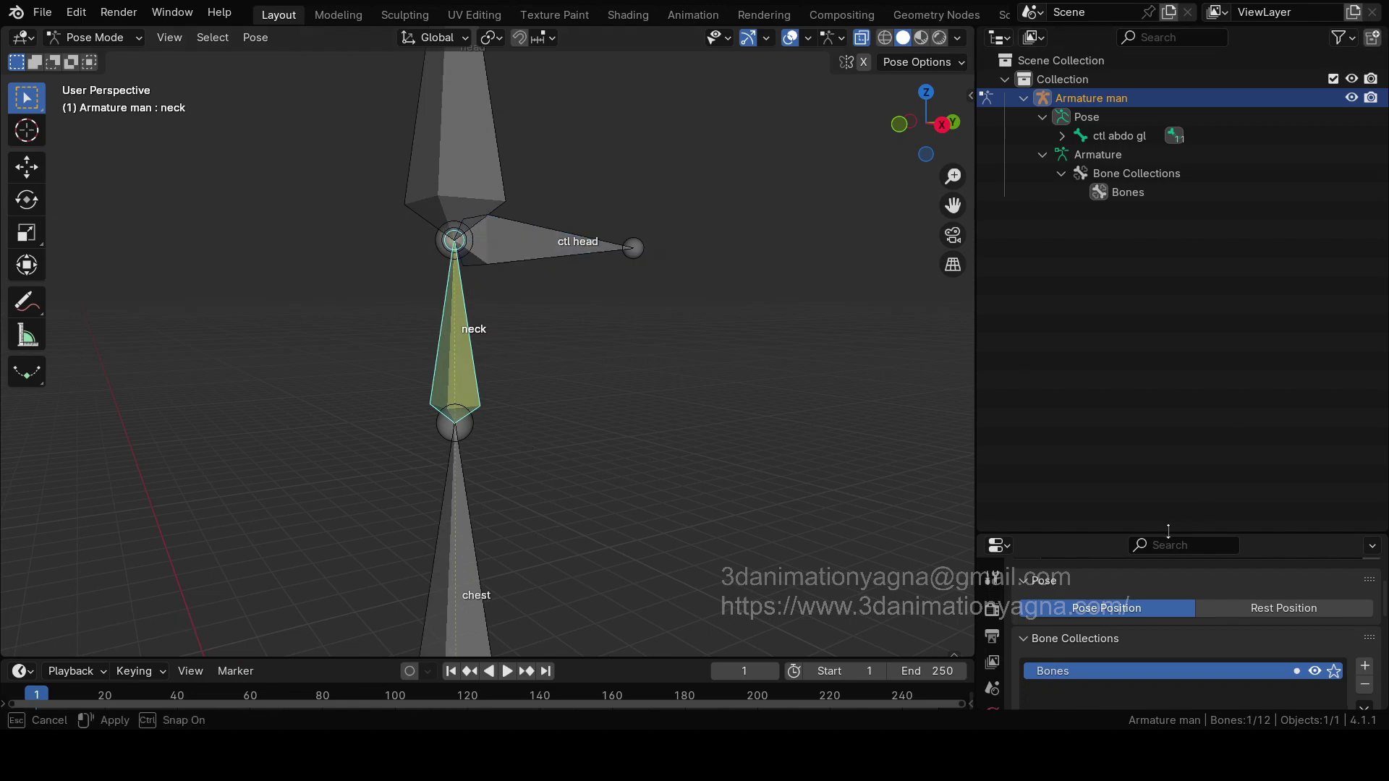
{"action": "left_click_drag", "start_coordinate": [1169, 534], "coordinate": [1172, 165]}
{"action": "left_click", "coordinate": [992, 538]}
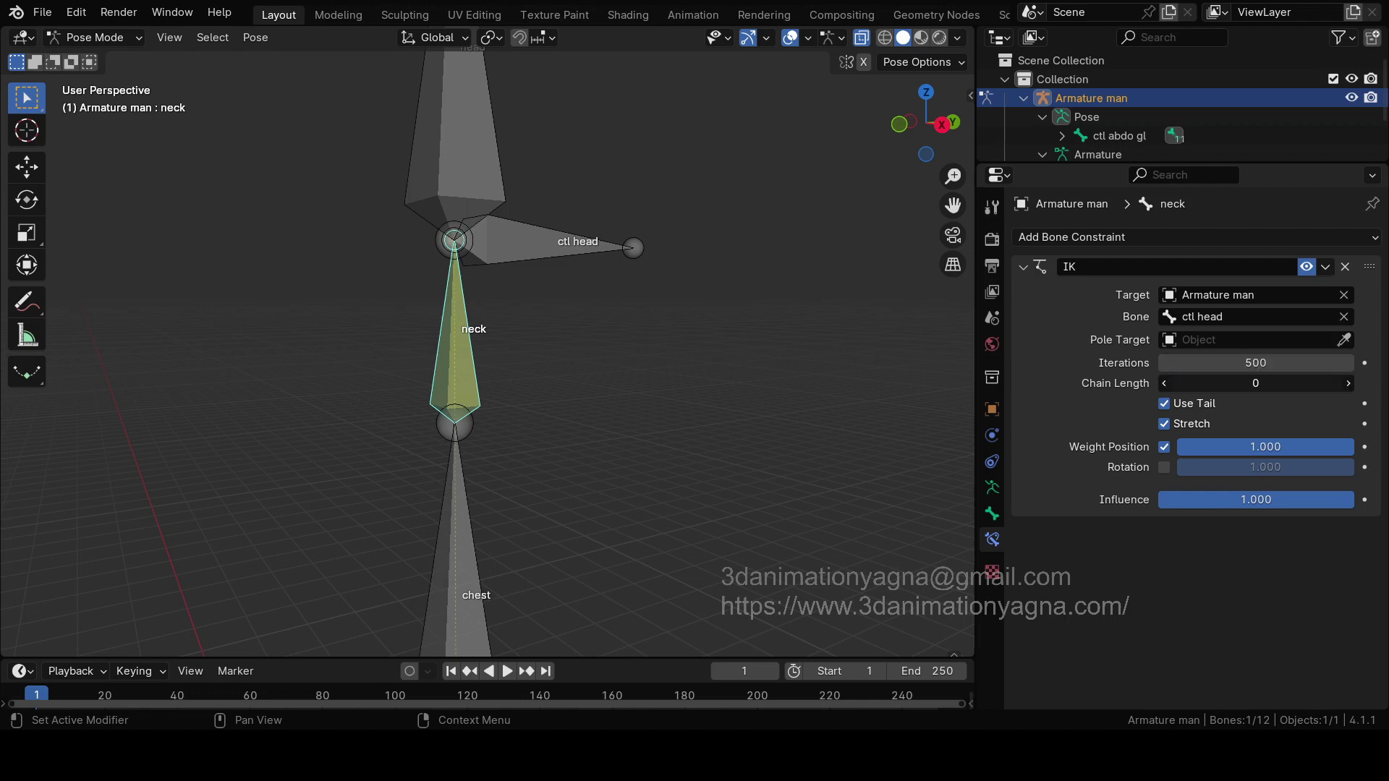
{"action": "left_click_drag", "start_coordinate": [1250, 377], "coordinate": [1254, 378]}
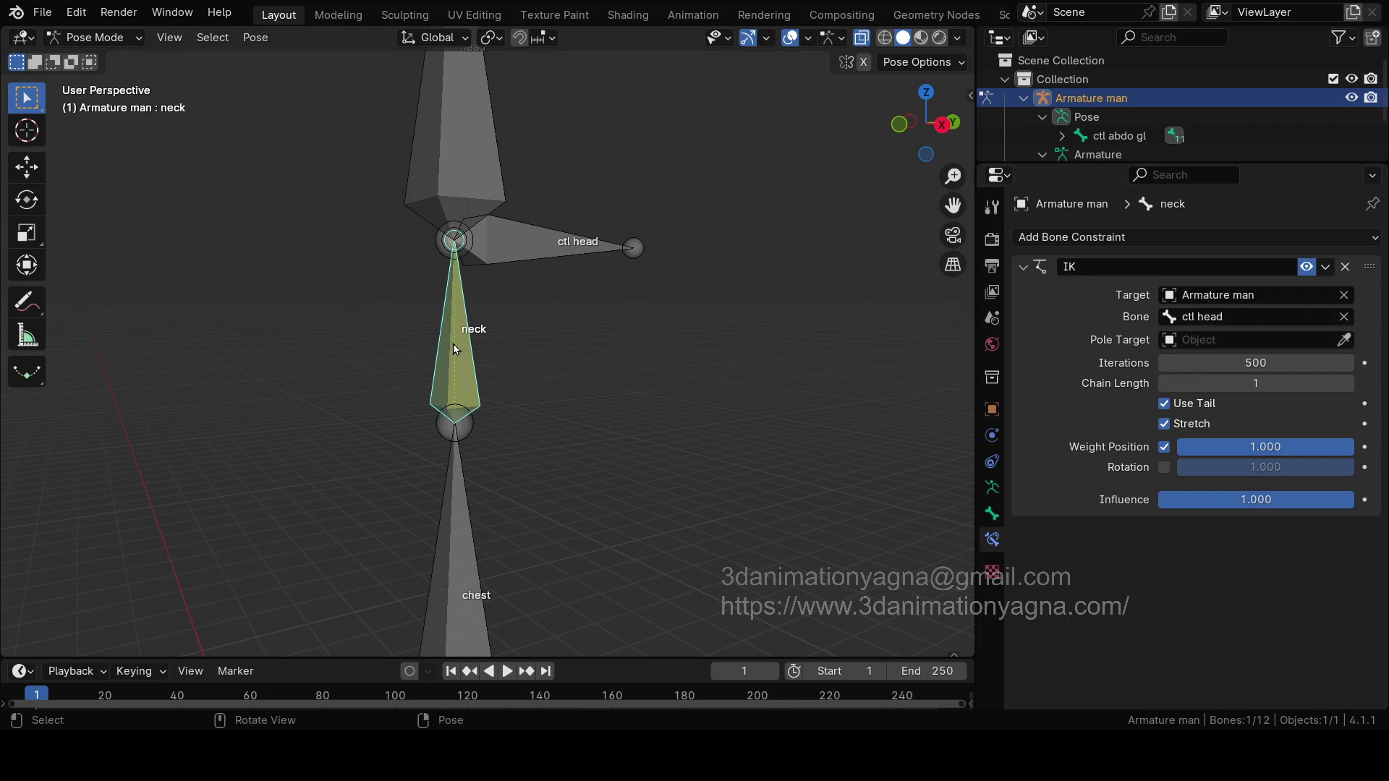
Step: Toggle Edit and Pose Mode, then move ctl head along Y to test the neck IK
{"action": "left_click", "coordinate": [536, 236]}
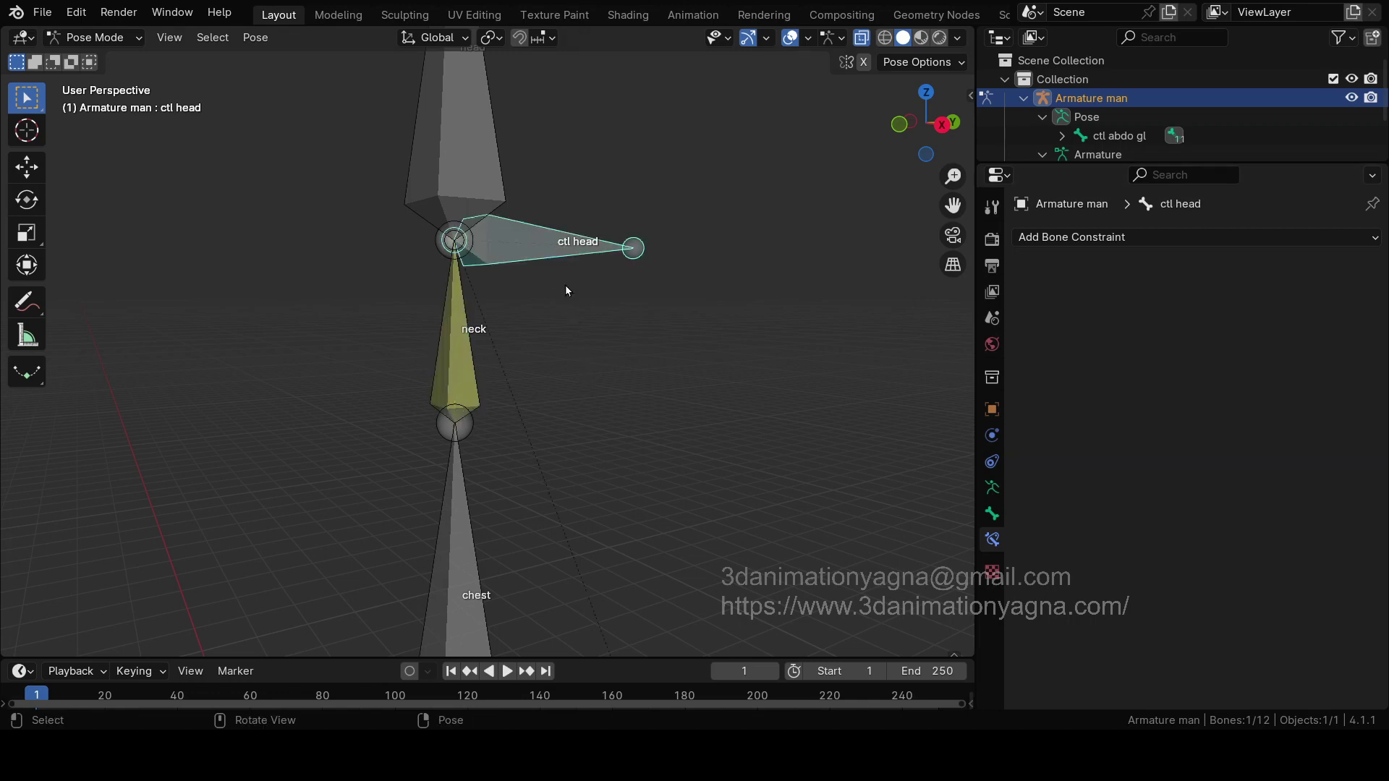
{"action": "middle_click_drag", "start_coordinate": [566, 285], "coordinate": [536, 281]}
{"action": "left_click", "coordinate": [115, 42]}
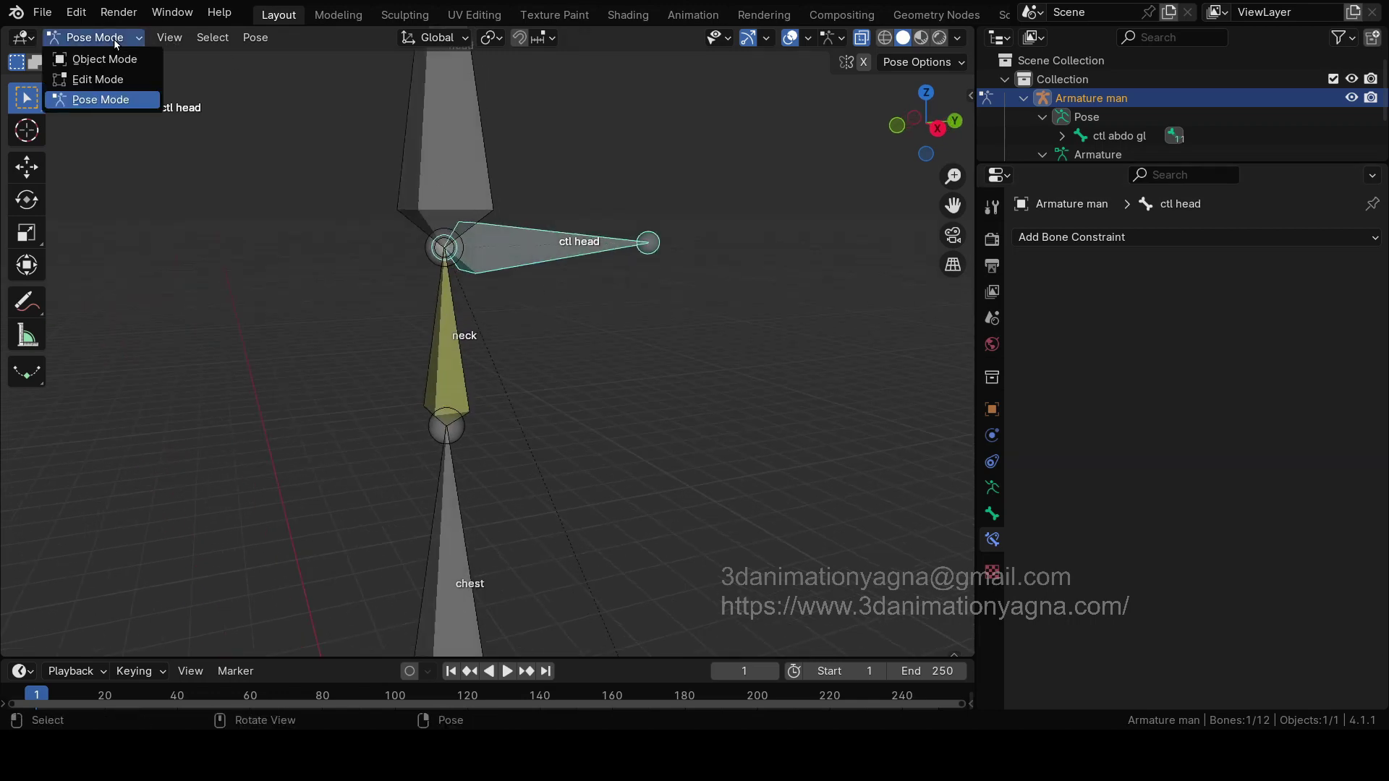
{"action": "left_click", "coordinate": [113, 80]}
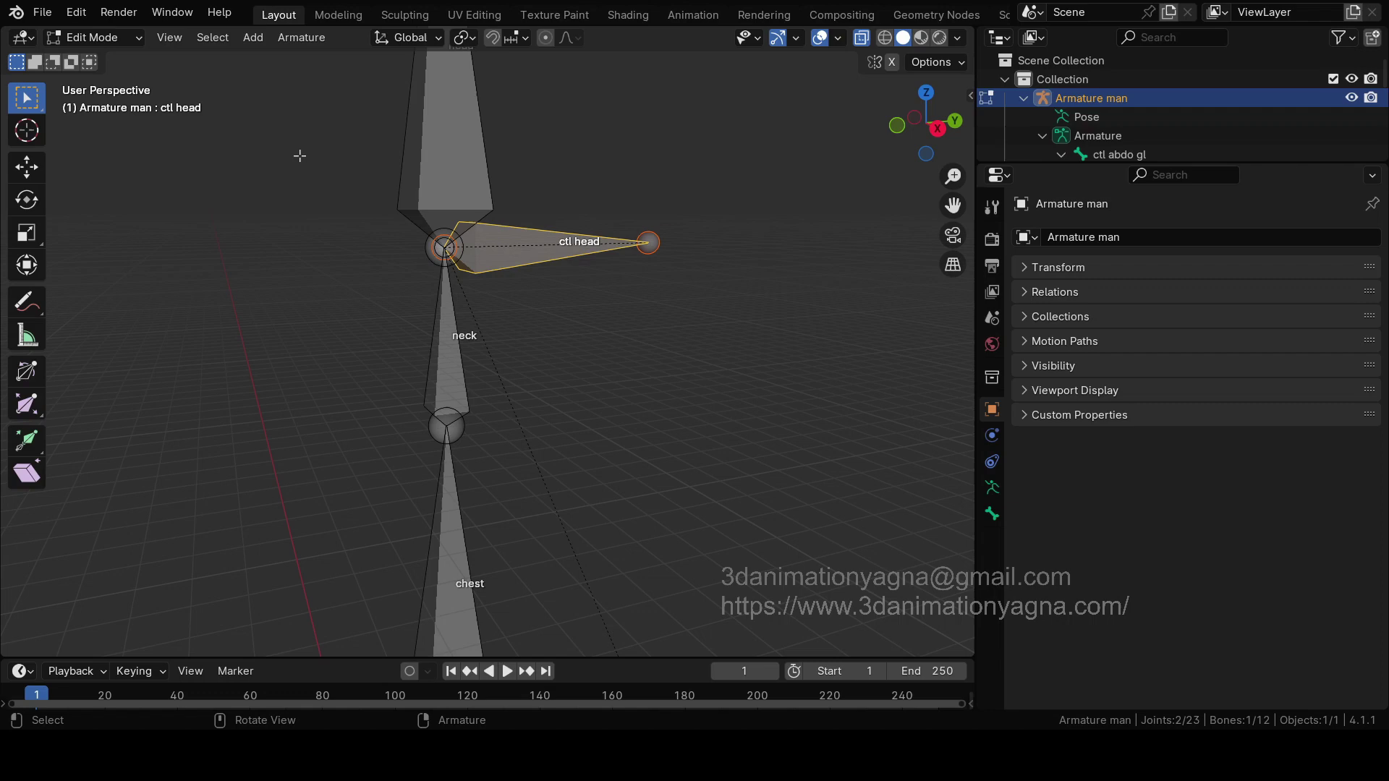
{"action": "left_click", "coordinate": [134, 40]}
{"action": "left_click", "coordinate": [108, 99]}
{"action": "left_click", "coordinate": [26, 168]}
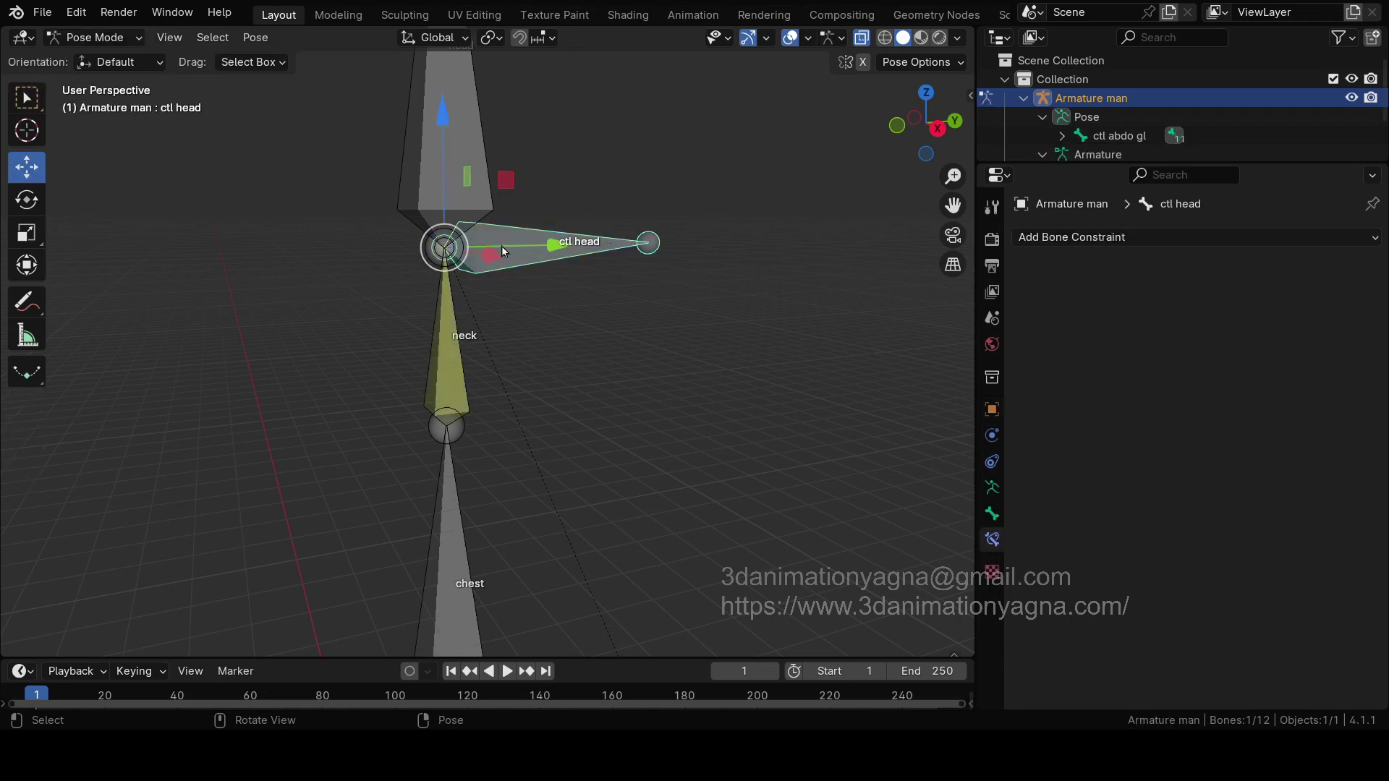
{"action": "mouse_move", "coordinate": [558, 244]}
{"action": "left_mouse_down"}
{"action": "mouse_move", "coordinate": [614, 255]}
{"action": "mouse_move", "coordinate": [507, 262]}
{"action": "mouse_move", "coordinate": [587, 262]}
{"action": "mouse_move", "coordinate": [544, 262]}
{"action": "left_mouse_up"}
Step: Pan down the spine and select ctl chest local, then add thrx to the selection
{"action": "scroll", "coordinate": [601, 347], "scroll_direction": "down", "scroll_amount": 6, "text": "shift"}
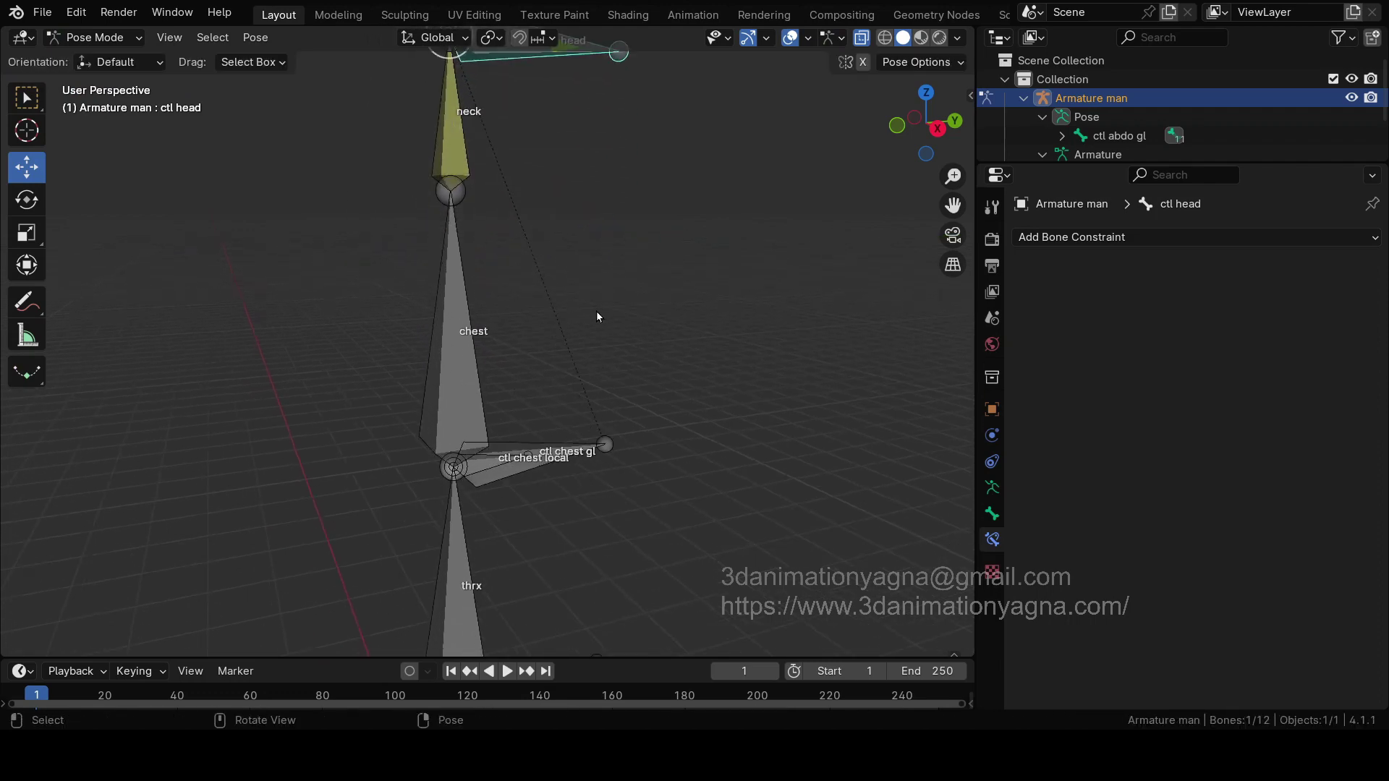
{"action": "scroll", "coordinate": [596, 311], "scroll_direction": "down", "scroll_amount": 6, "text": "shift"}
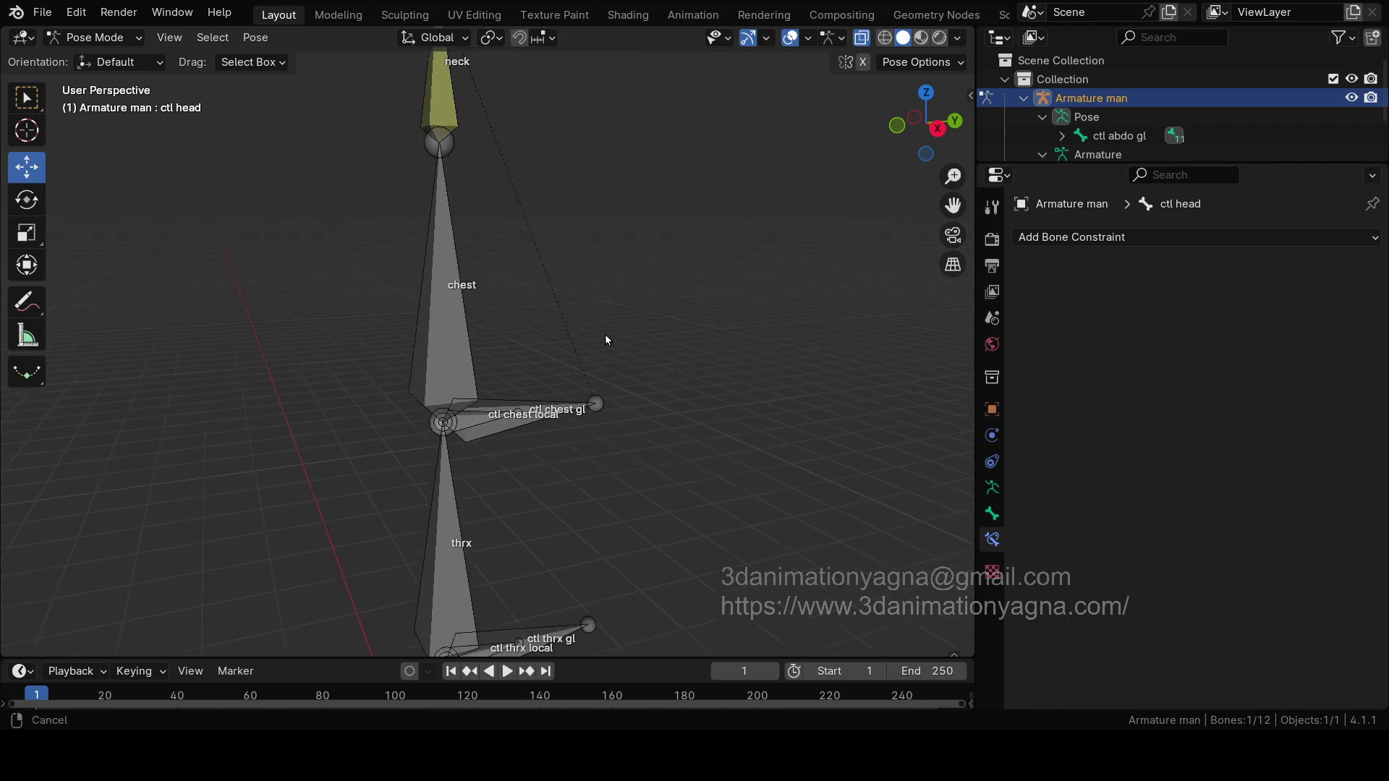
{"action": "mouse_move", "coordinate": [471, 296]}
{"action": "middle_mouse_down", "text": "shift"}
{"action": "mouse_move", "coordinate": [471, 479]}
{"action": "mouse_move", "coordinate": [473, 279]}
{"action": "middle_mouse_up", "text": "shift"}
{"action": "left_click", "coordinate": [478, 335]}
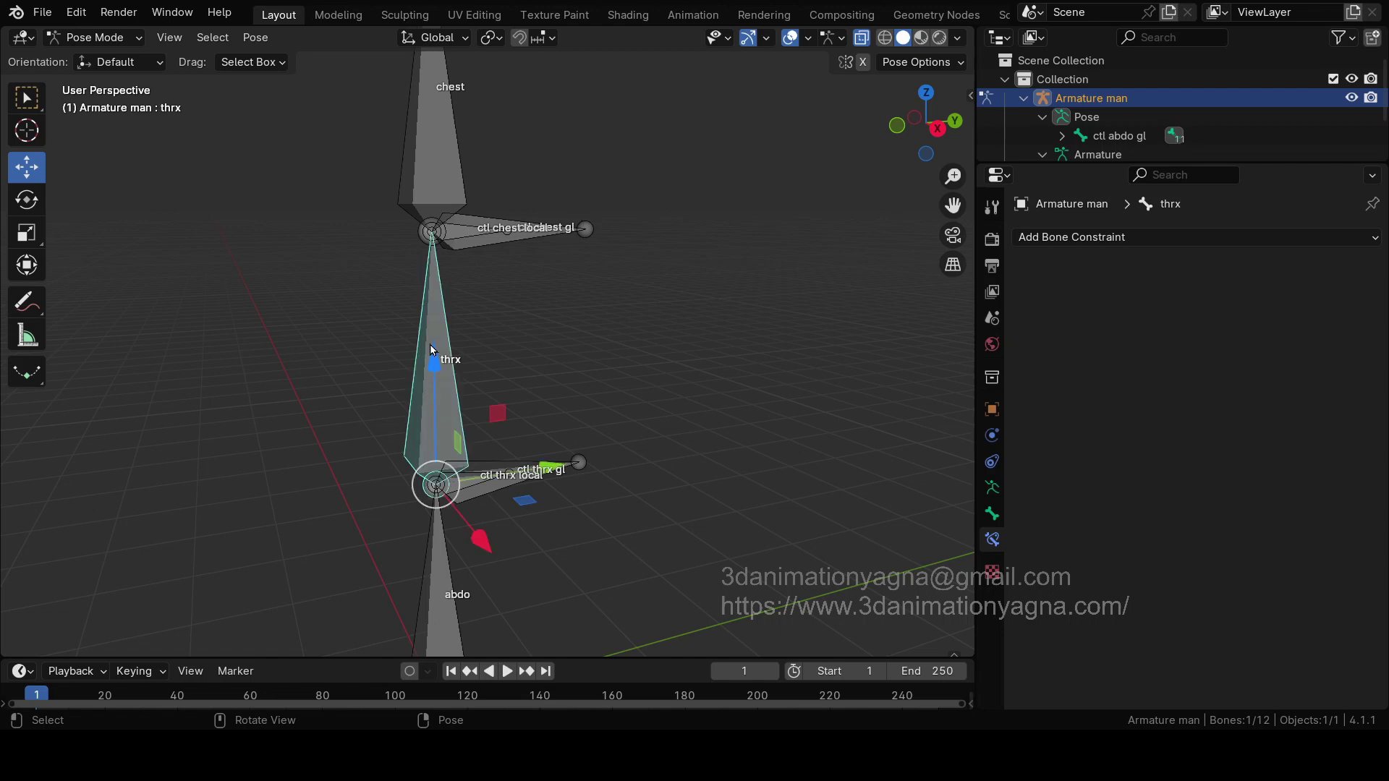
{"action": "scroll", "coordinate": [521, 260], "scroll_direction": "up", "scroll_amount": 2}
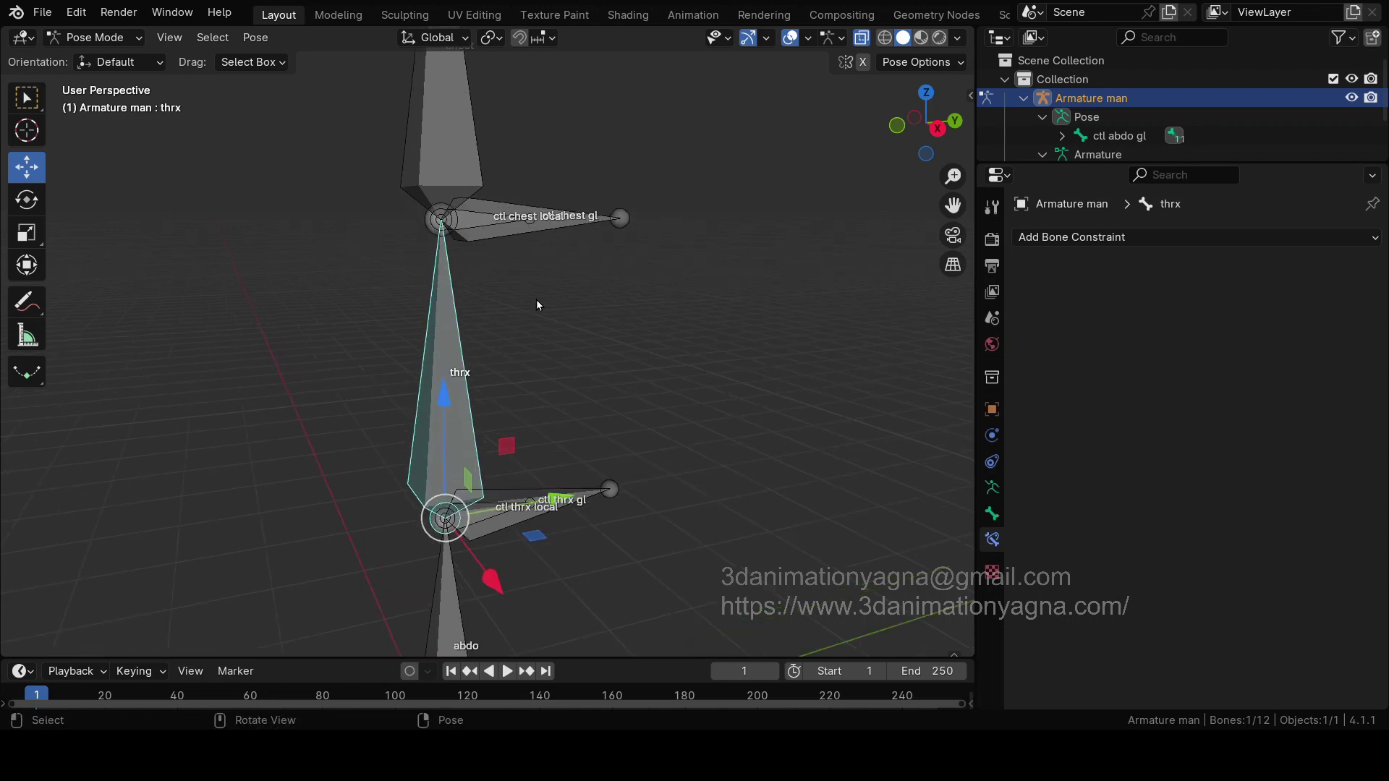
{"action": "left_click", "coordinate": [500, 231]}
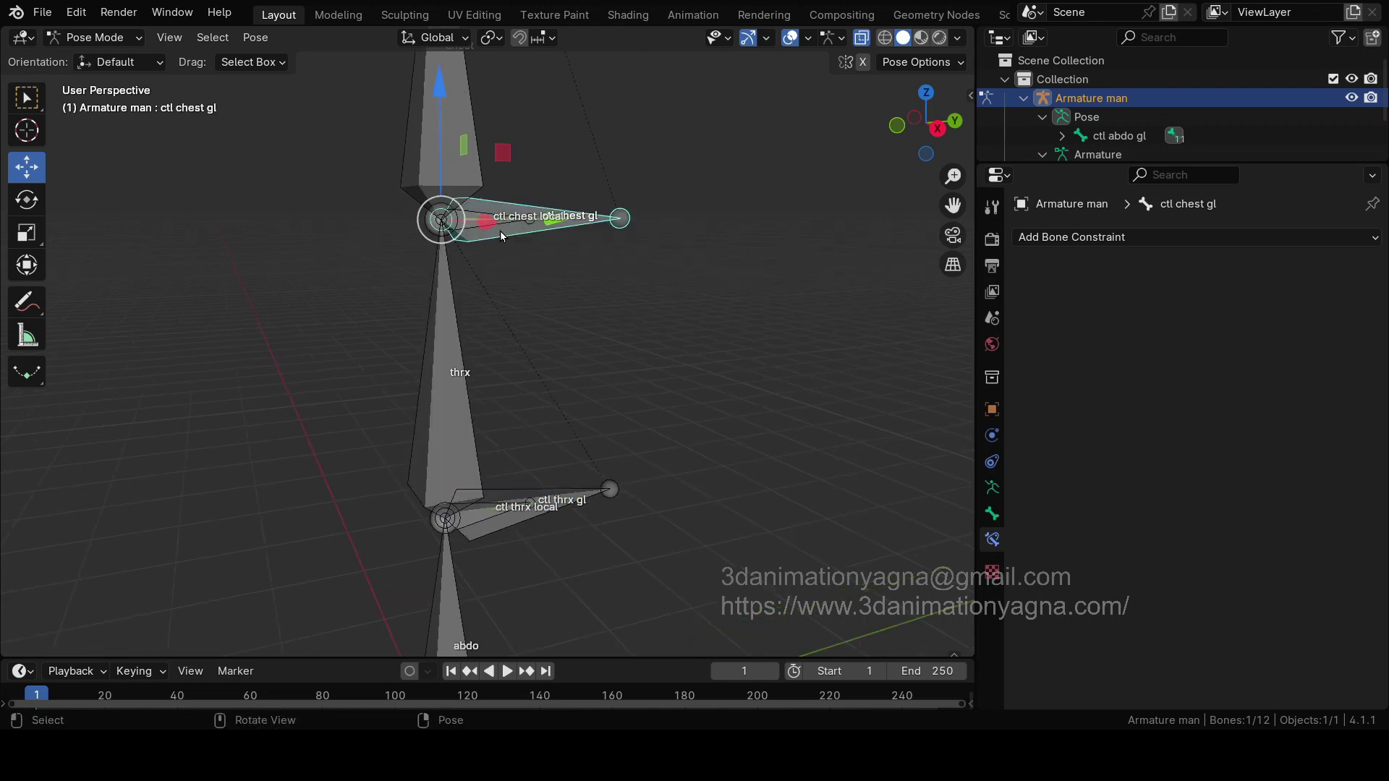
{"action": "middle_click_drag", "start_coordinate": [500, 231], "coordinate": [605, 254], "text": "shift"}
{"action": "left_click", "coordinate": [515, 326]}
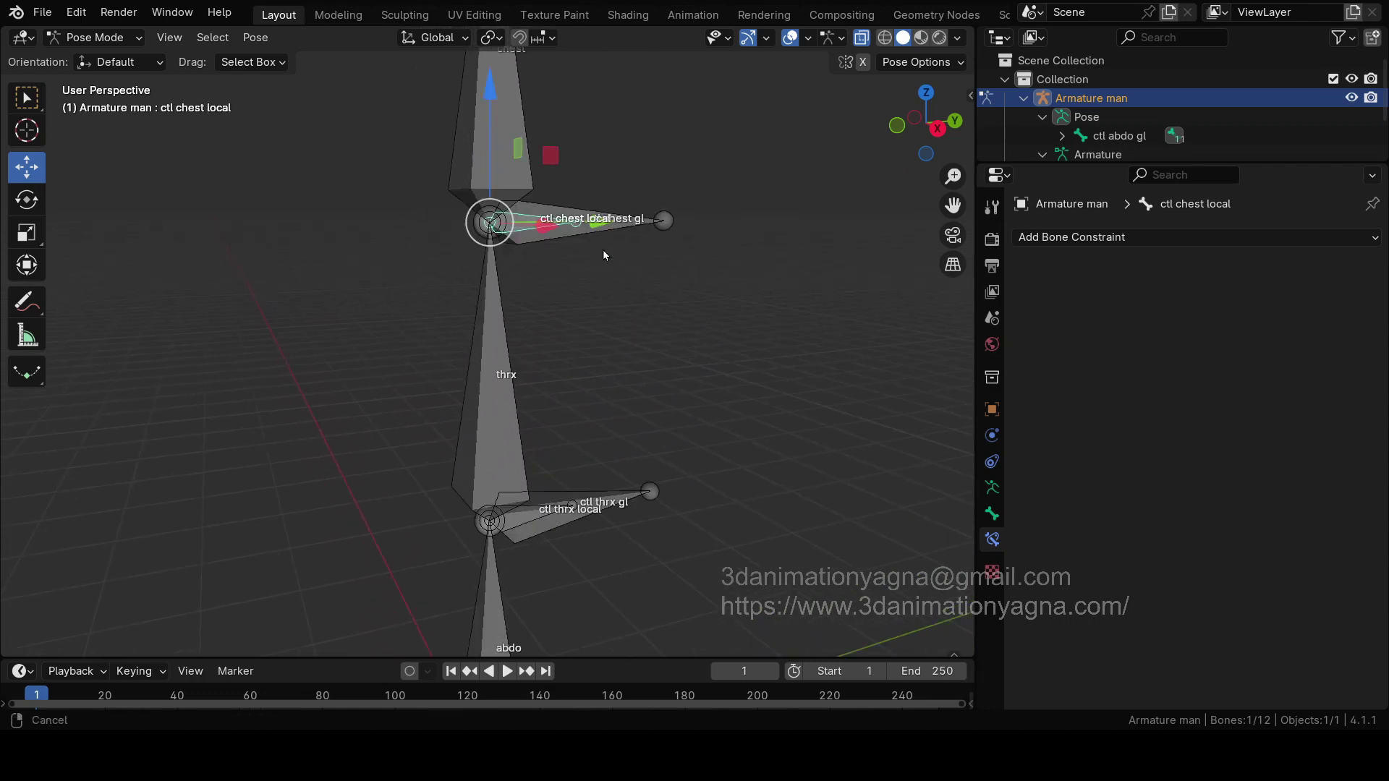
{"action": "left_click", "coordinate": [489, 334], "text": "shift"}
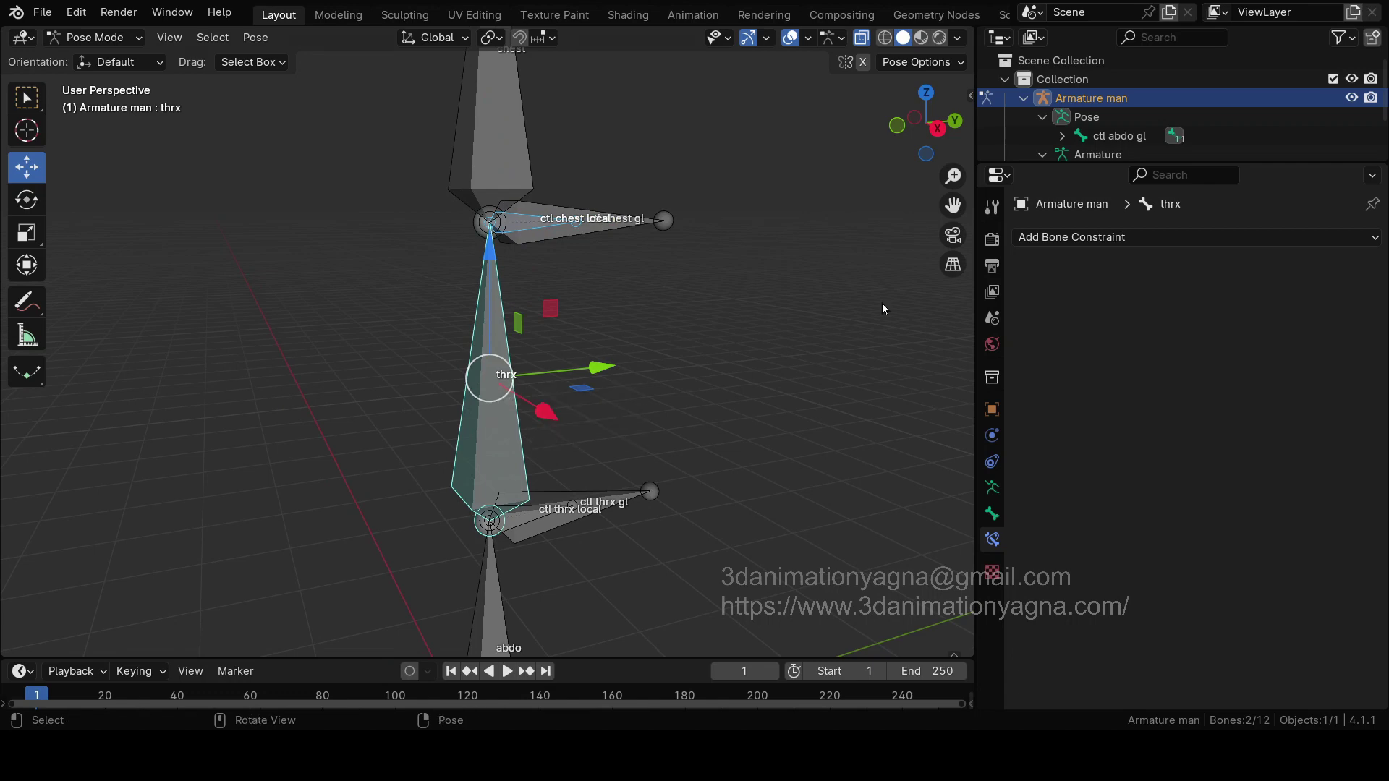
Step: Add Inverse Kinematics to thrx with target Armature man, bone ctl chest local, chain length 1
{"action": "left_click", "coordinate": [1096, 243]}
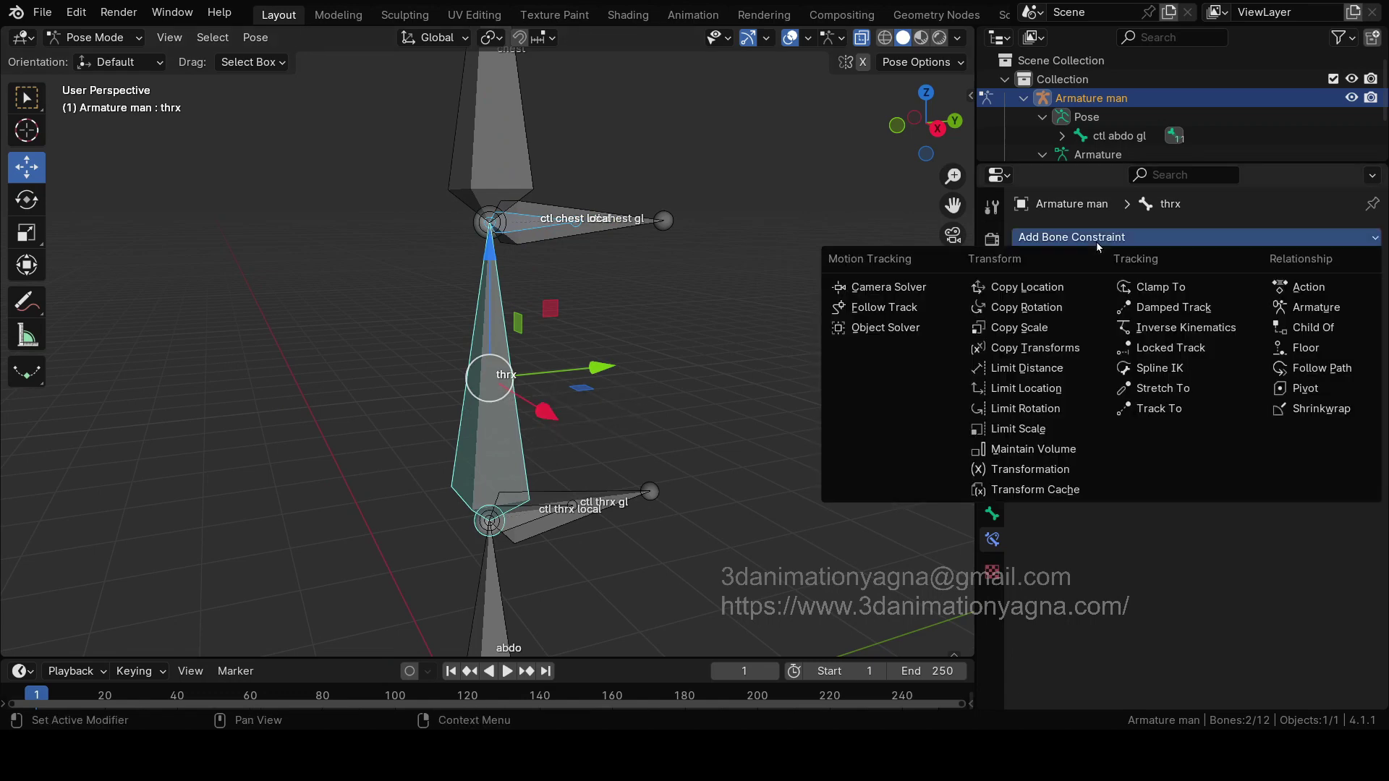
{"action": "left_click", "coordinate": [1219, 332]}
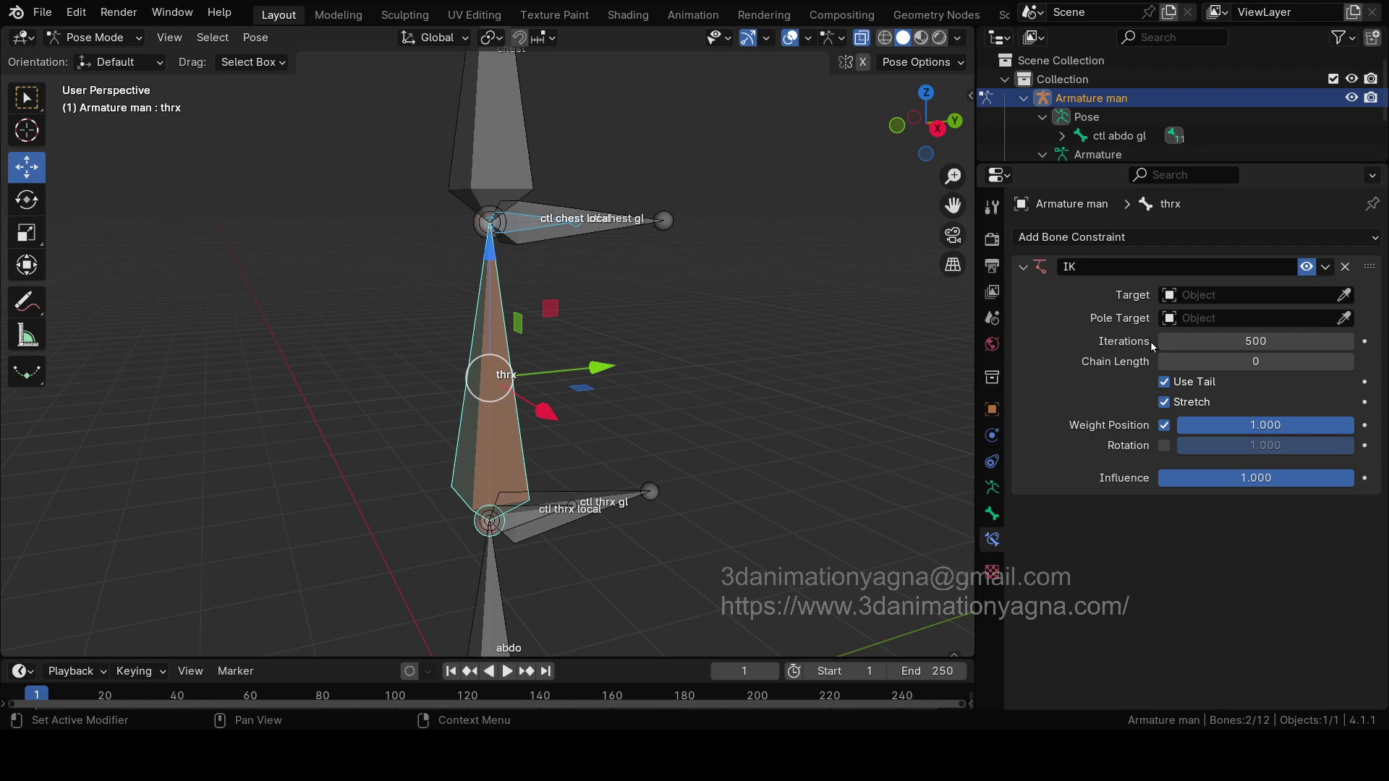
{"action": "left_click", "coordinate": [1230, 295]}
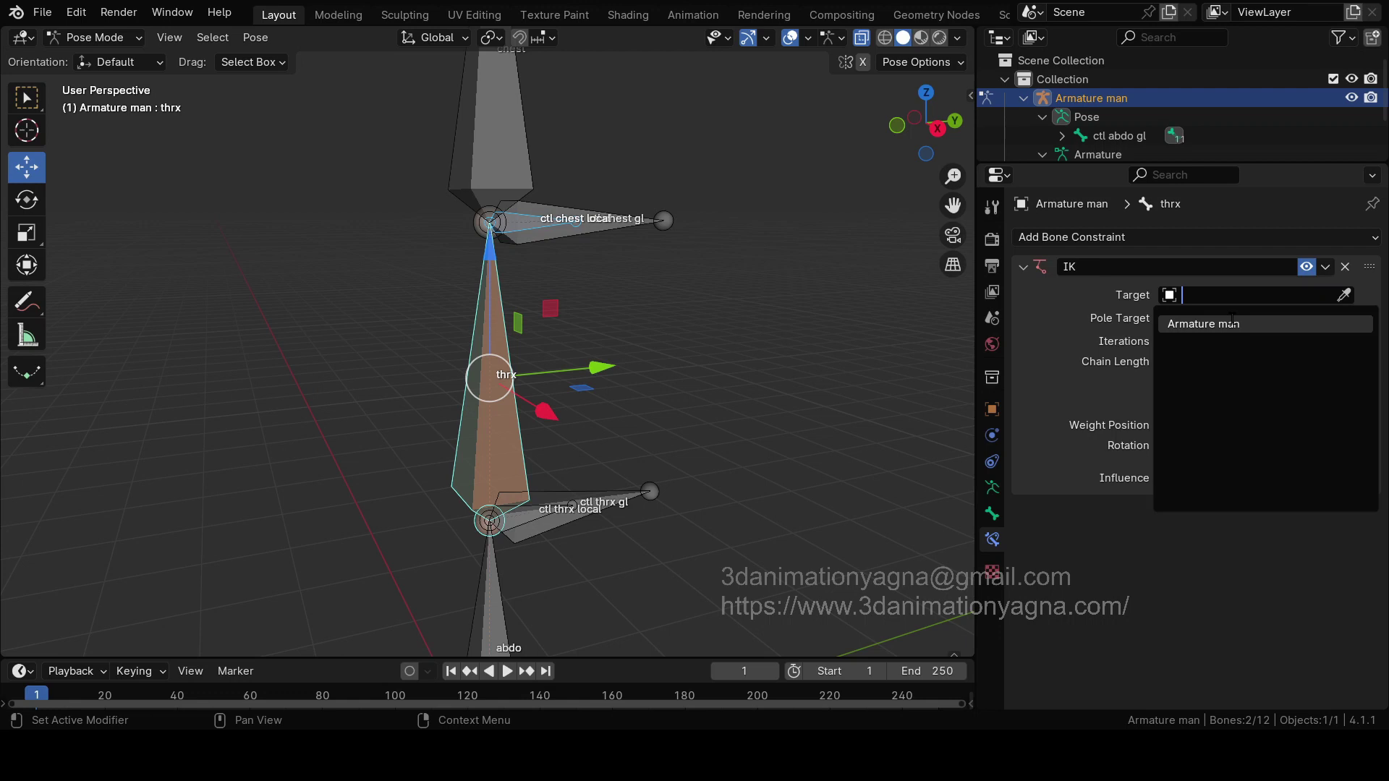
{"action": "left_click", "coordinate": [1232, 322]}
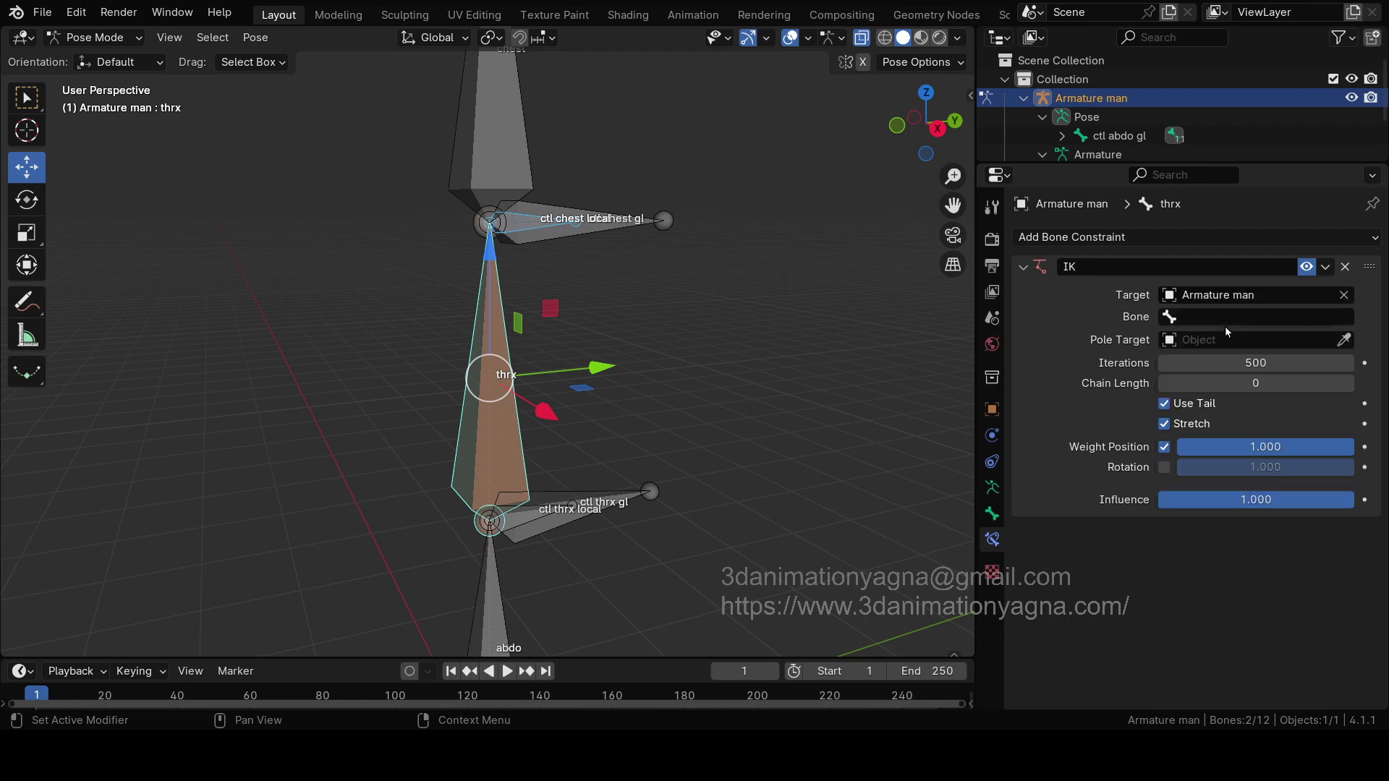
{"action": "left_click", "coordinate": [1221, 316]}
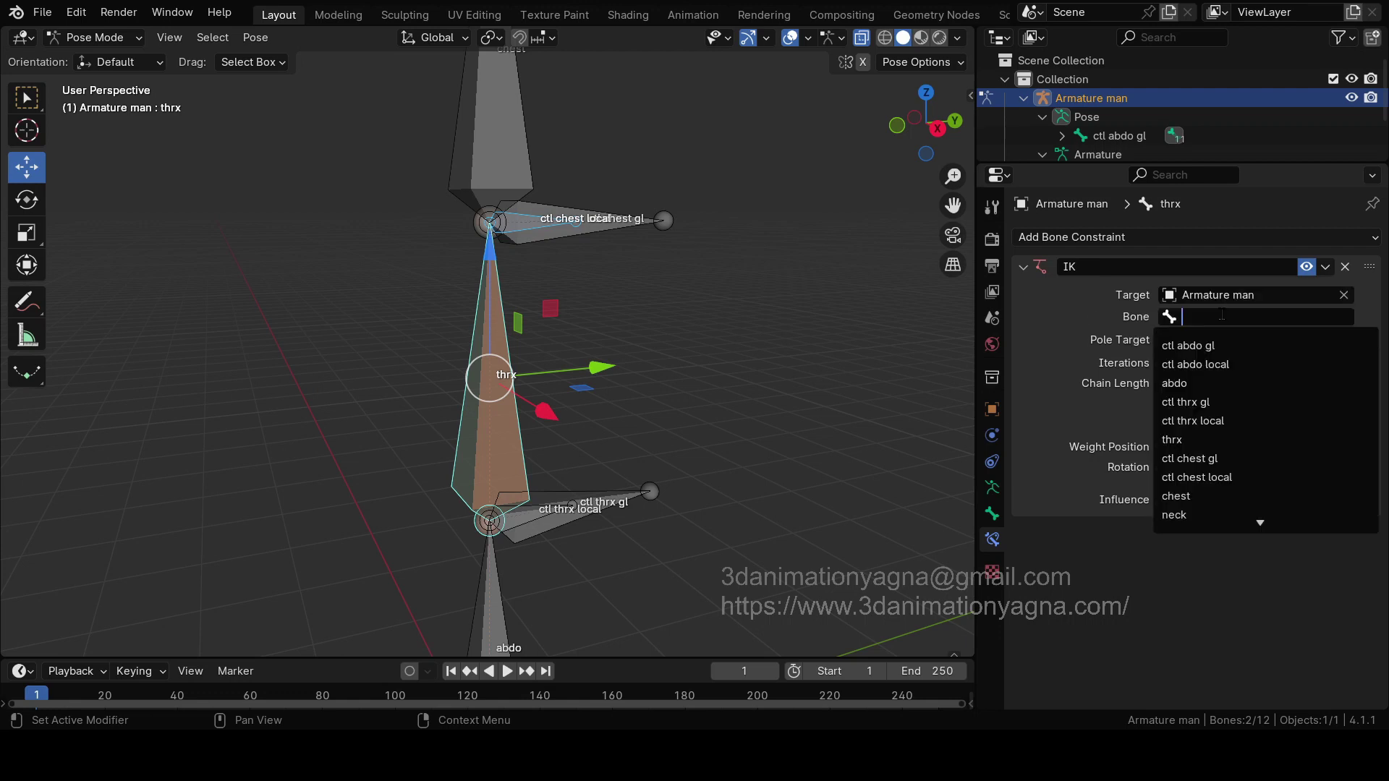
{"action": "type", "text": "chest"}
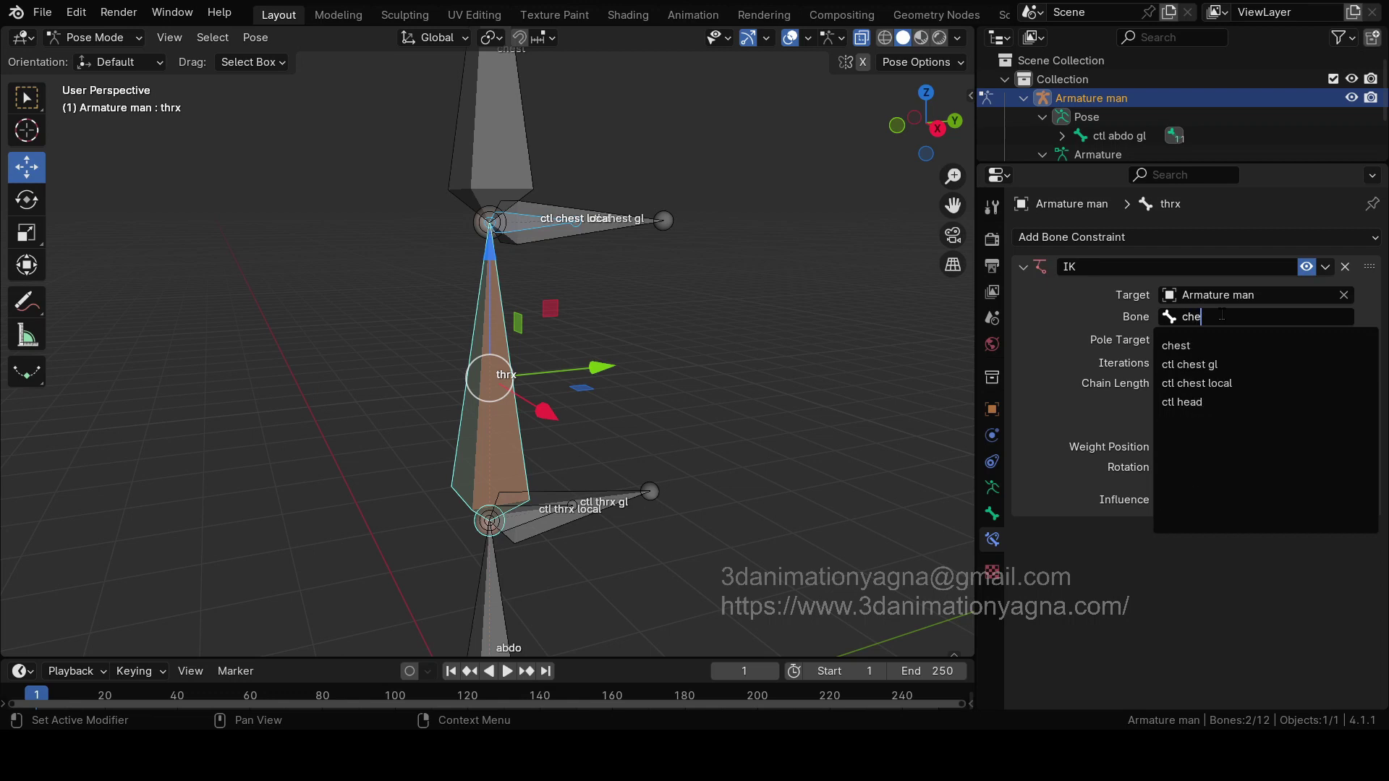
{"action": "left_click", "coordinate": [1240, 381]}
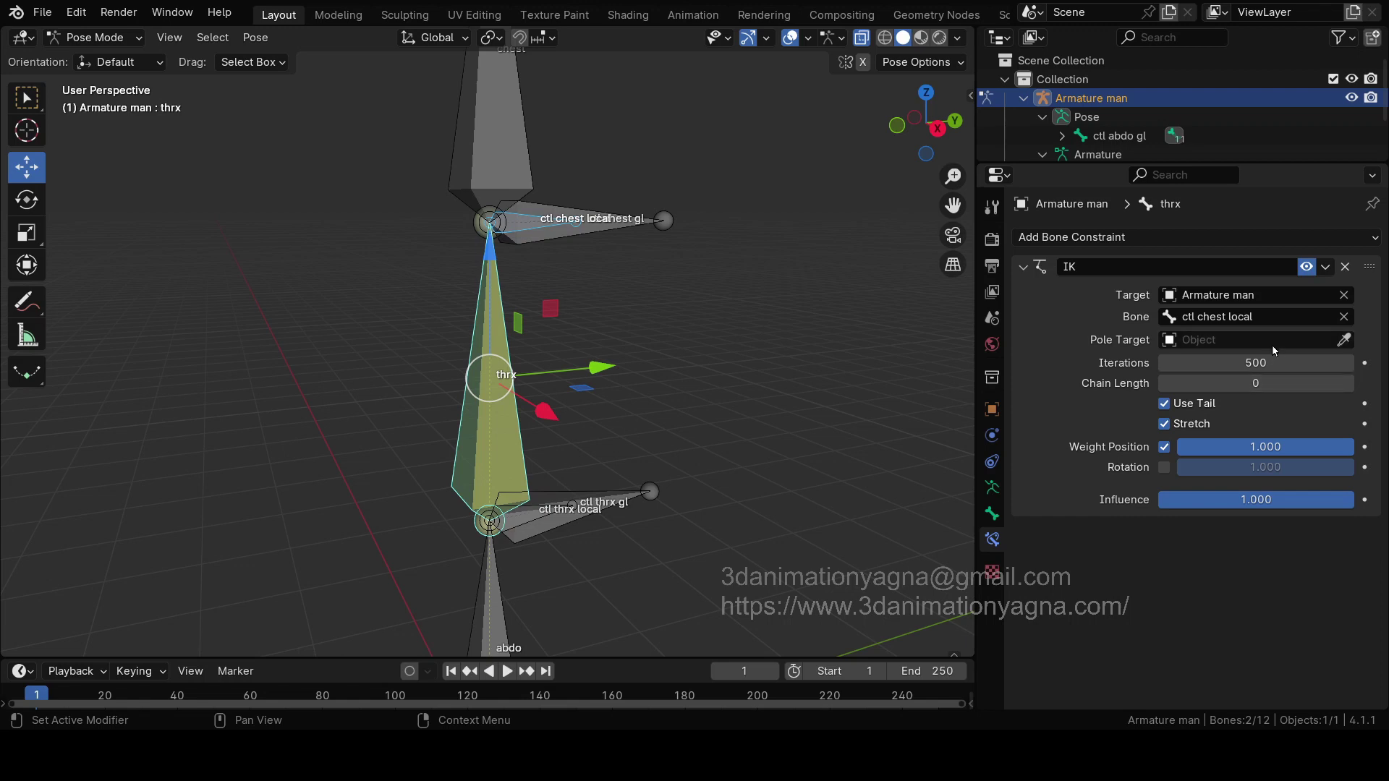
{"action": "left_click", "coordinate": [1271, 368]}
{"action": "left_click", "coordinate": [1271, 382]}
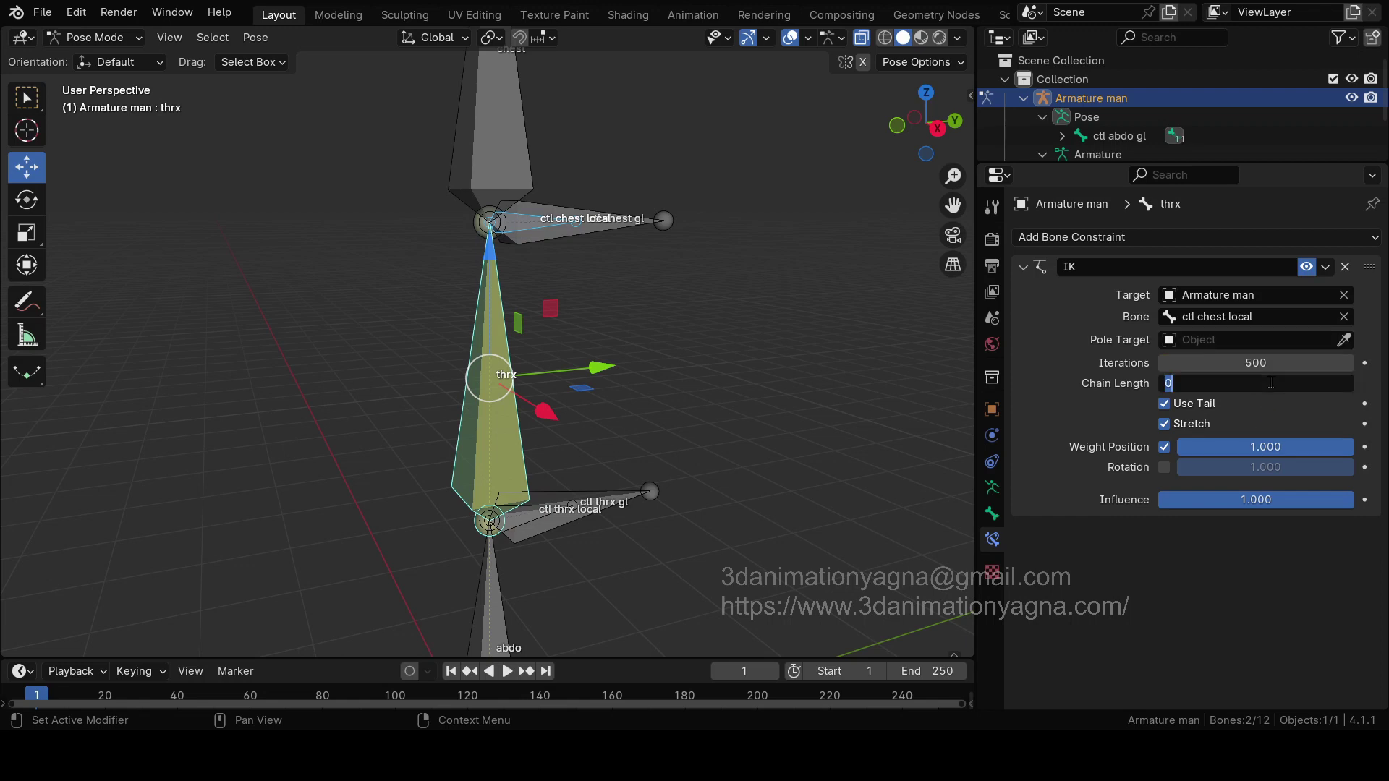
{"action": "type", "text": "1"}
{"action": "key", "text": "Return"}
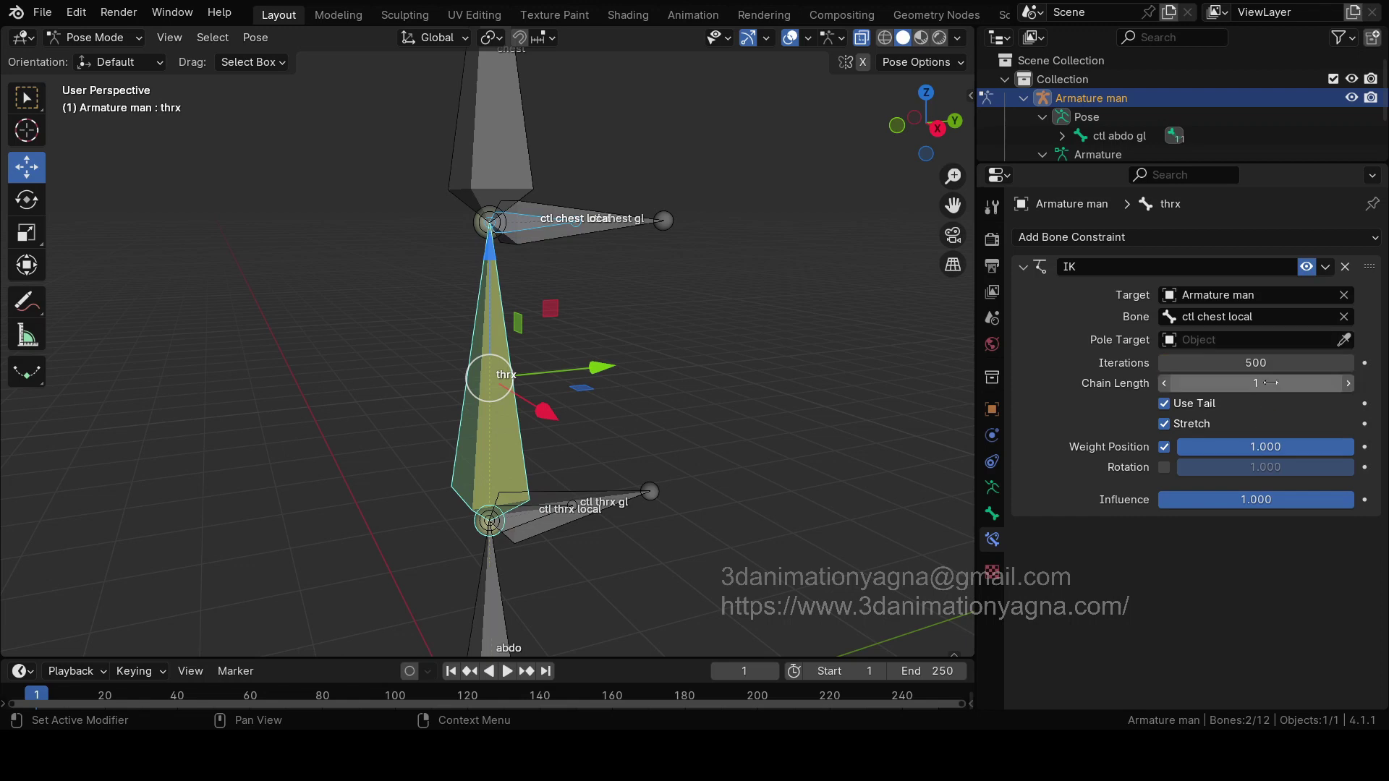
{"action": "left_click", "coordinate": [625, 271]}
{"action": "left_click", "coordinate": [612, 225]}
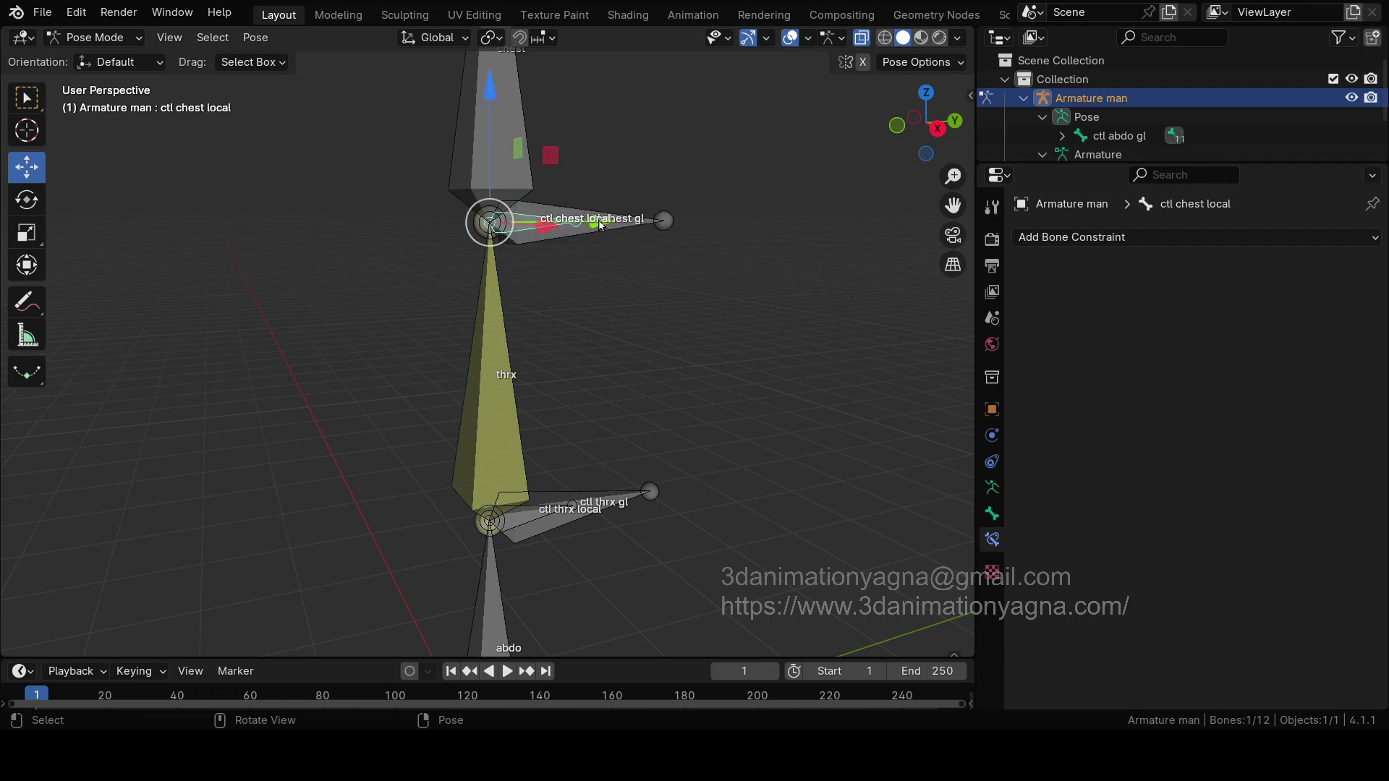
{"action": "key", "text": "g"}
{"action": "key", "text": "y"}
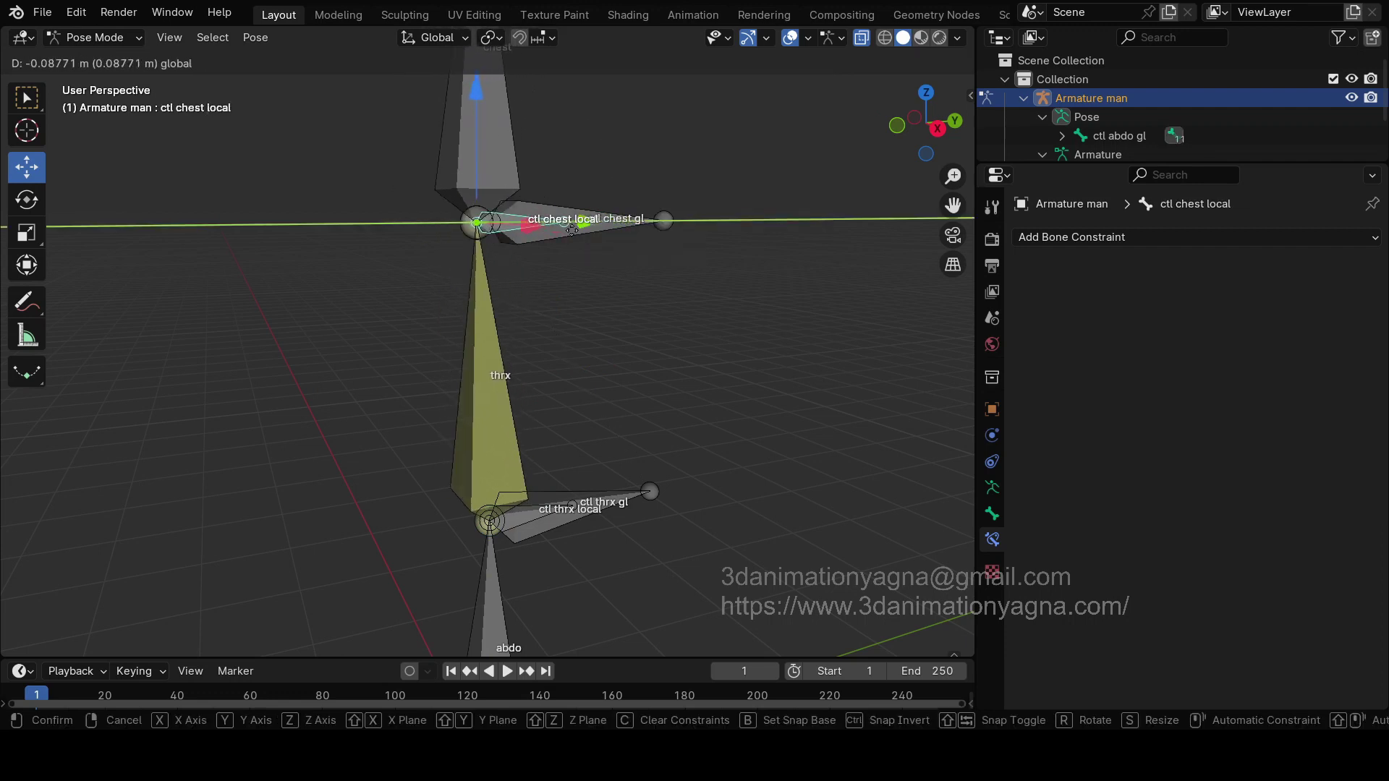
{"action": "left_click", "coordinate": [558, 240]}
{"action": "key", "text": "ctrl+z"}
{"action": "left_click", "coordinate": [606, 225]}
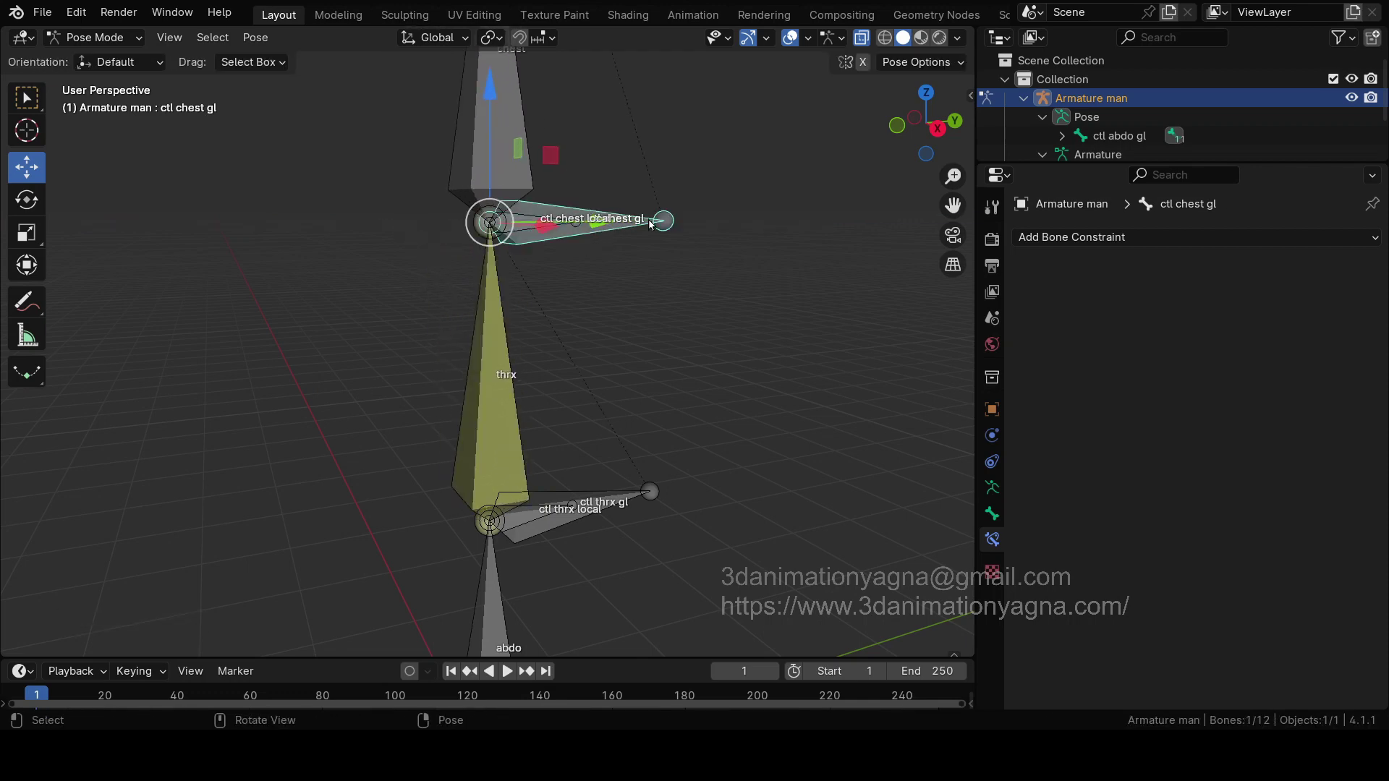
{"action": "scroll", "coordinate": [631, 224], "scroll_direction": "down", "scroll_amount": 3}
{"action": "middle_click_drag", "start_coordinate": [622, 235], "coordinate": [557, 431], "text": "shift"}
{"action": "left_click_drag", "start_coordinate": [557, 431], "coordinate": [602, 457]}
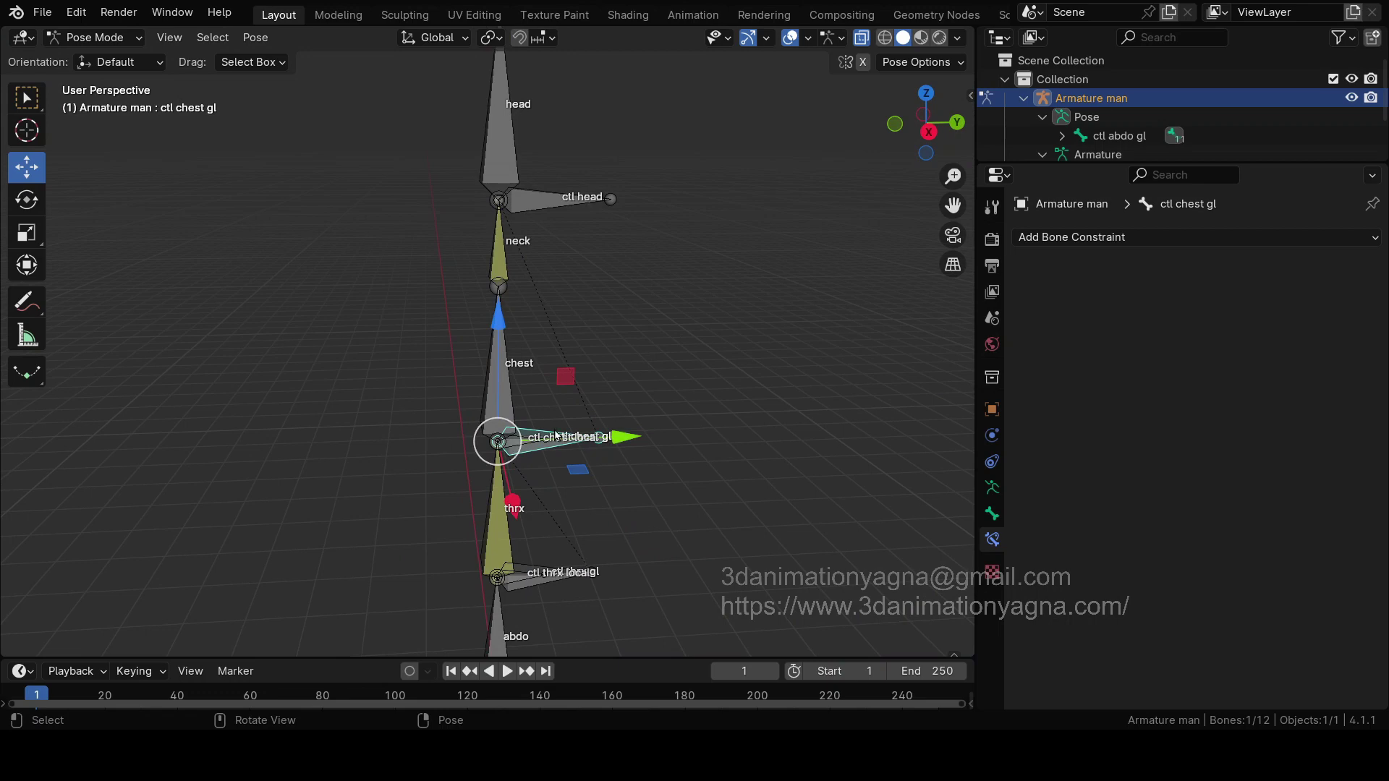
{"action": "middle_click_drag", "start_coordinate": [539, 408], "coordinate": [547, 385]}
{"action": "key", "text": "KP_1"}
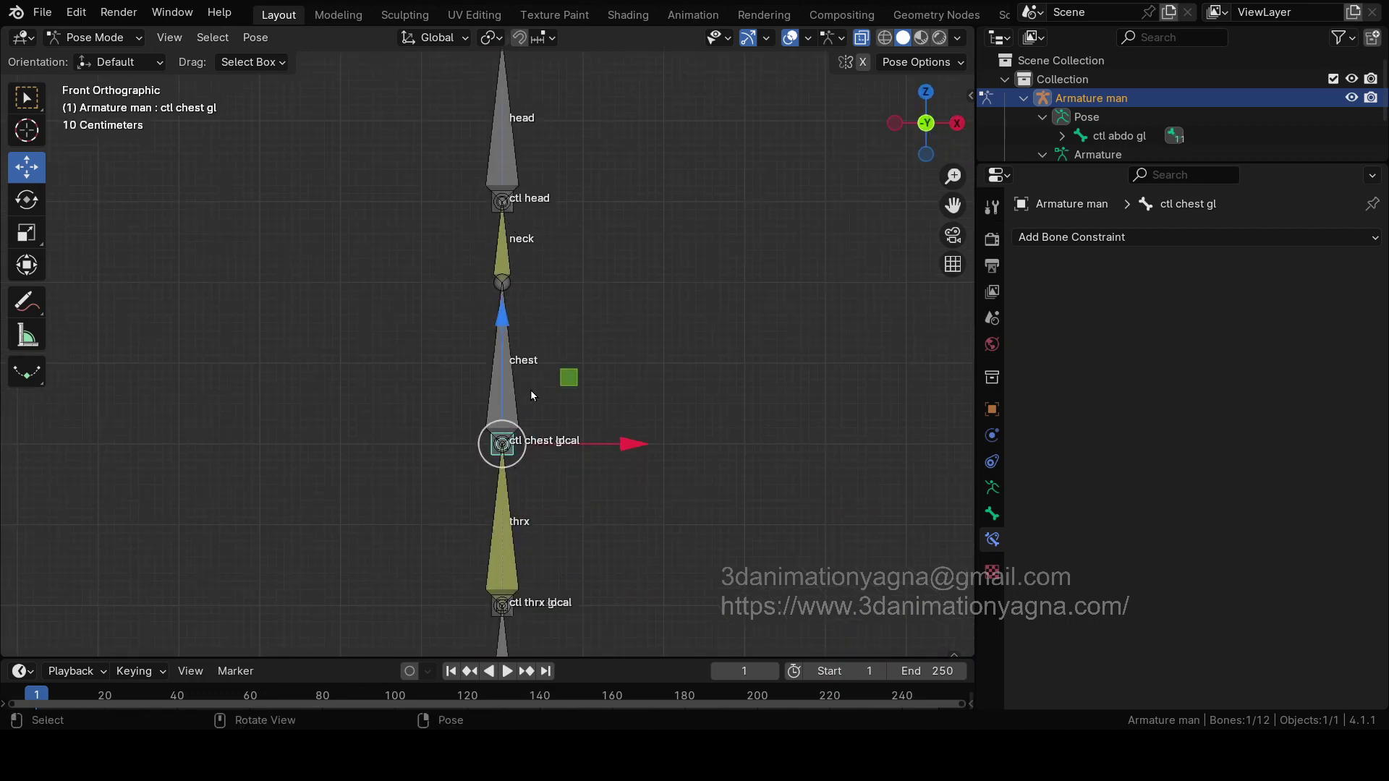
{"action": "key", "text": "KP_3"}
{"action": "scroll", "coordinate": [533, 384], "scroll_direction": "up", "scroll_amount": 2}
{"action": "middle_click_drag", "start_coordinate": [537, 380], "coordinate": [561, 460], "text": "shift"}
{"action": "scroll", "coordinate": [544, 446], "scroll_direction": "down", "scroll_amount": 2}
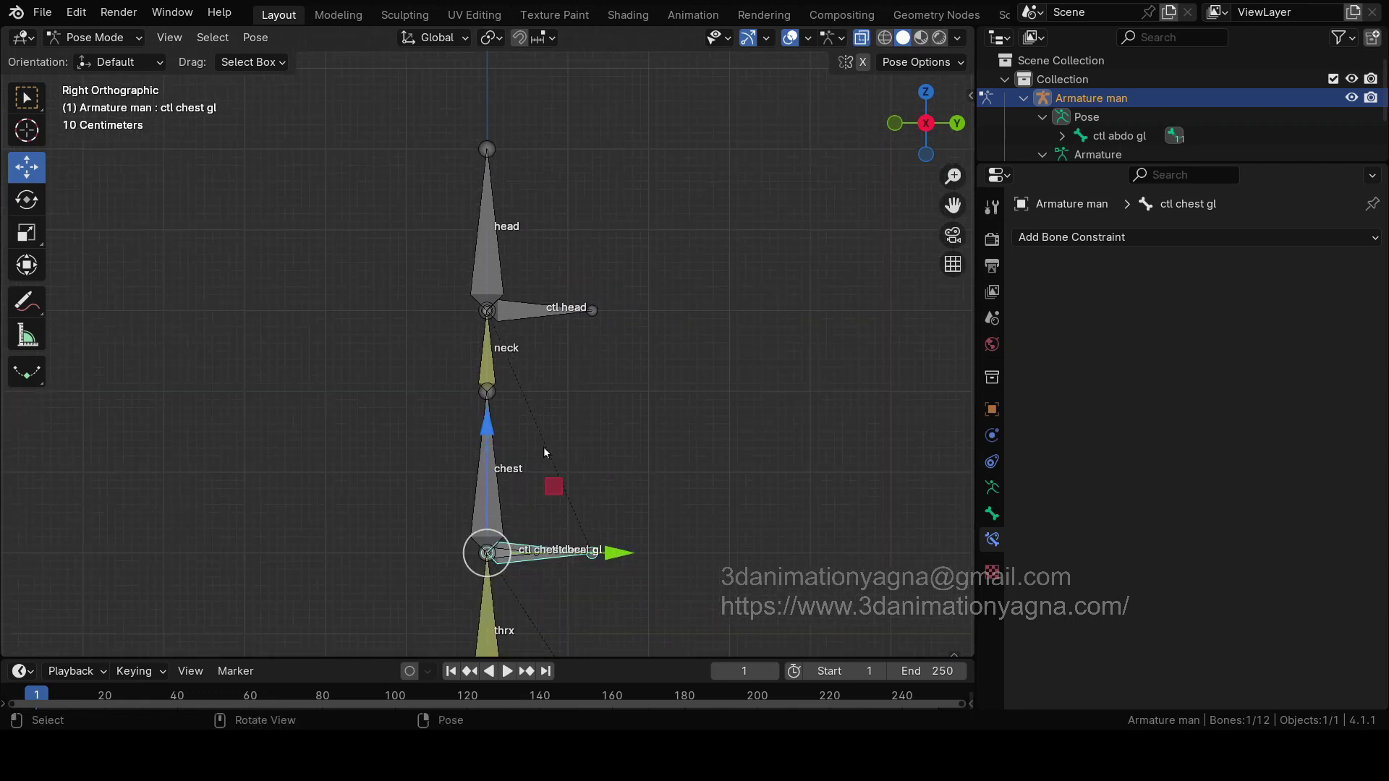
{"action": "left_click", "coordinate": [24, 315]}
Step: Annotate a bracket beside the neck and chest with an arrow, then test-move the armature along Y
{"action": "mouse_move", "coordinate": [447, 152]}
{"action": "left_mouse_down"}
{"action": "mouse_move", "coordinate": [343, 162]}
{"action": "mouse_move", "coordinate": [339, 217]}
{"action": "mouse_move", "coordinate": [338, 537]}
{"action": "mouse_move", "coordinate": [447, 539]}
{"action": "left_mouse_up"}
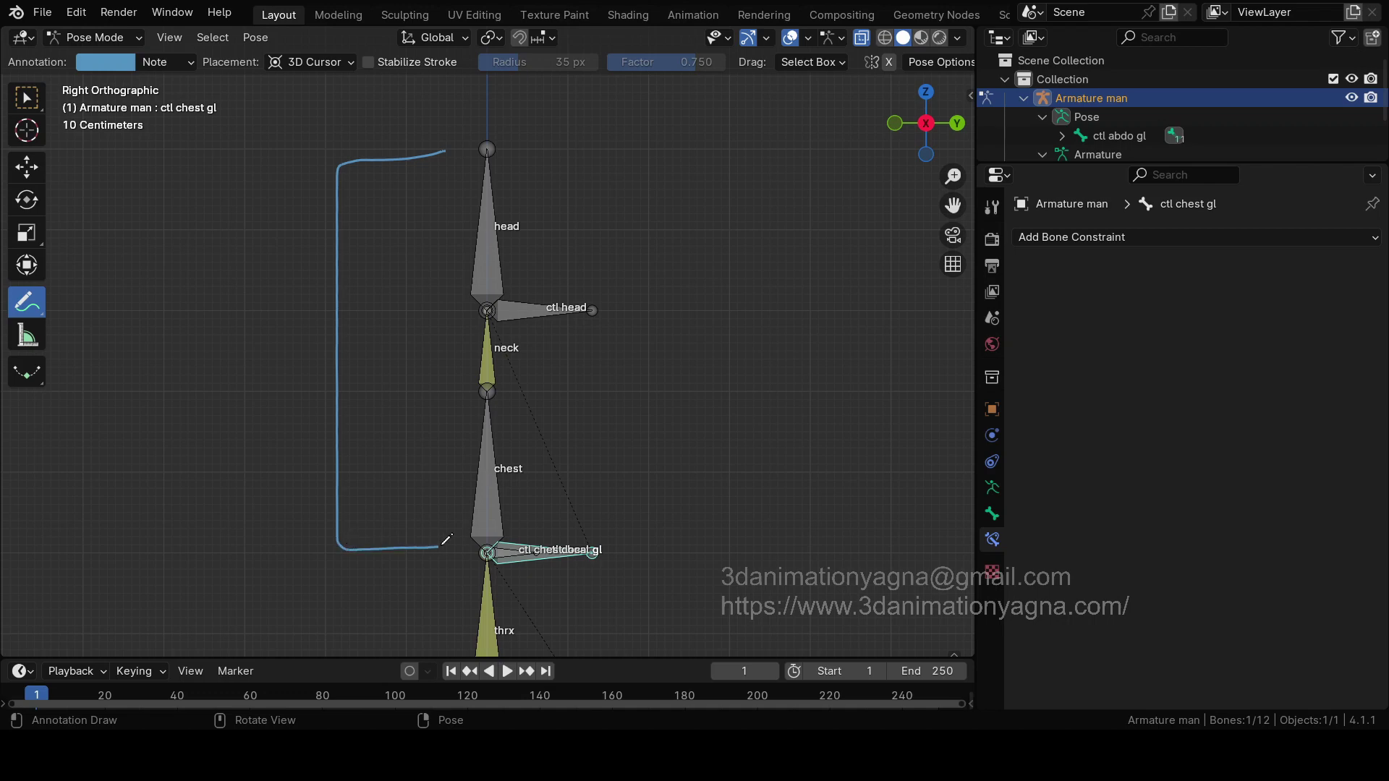
{"action": "mouse_move", "coordinate": [199, 360]}
{"action": "left_mouse_down"}
{"action": "mouse_move", "coordinate": [273, 345]}
{"action": "mouse_move", "coordinate": [307, 378]}
{"action": "mouse_move", "coordinate": [287, 401]}
{"action": "left_mouse_up"}
{"action": "left_click", "coordinate": [27, 167]}
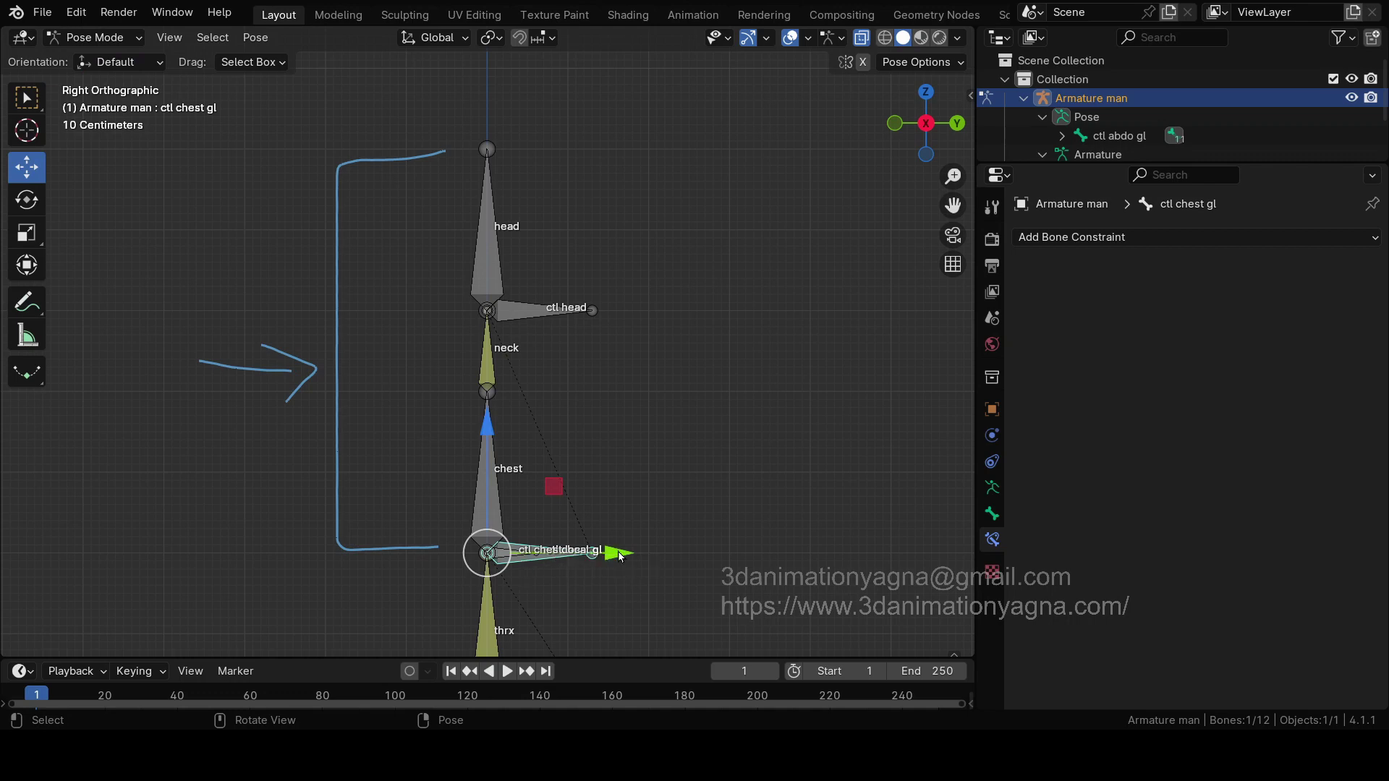
{"action": "left_click_drag", "start_coordinate": [620, 556], "coordinate": [578, 536]}
Step: Erase the first bracket and arrow and redraw them beside the neck and chest
{"action": "left_click", "coordinate": [33, 318]}
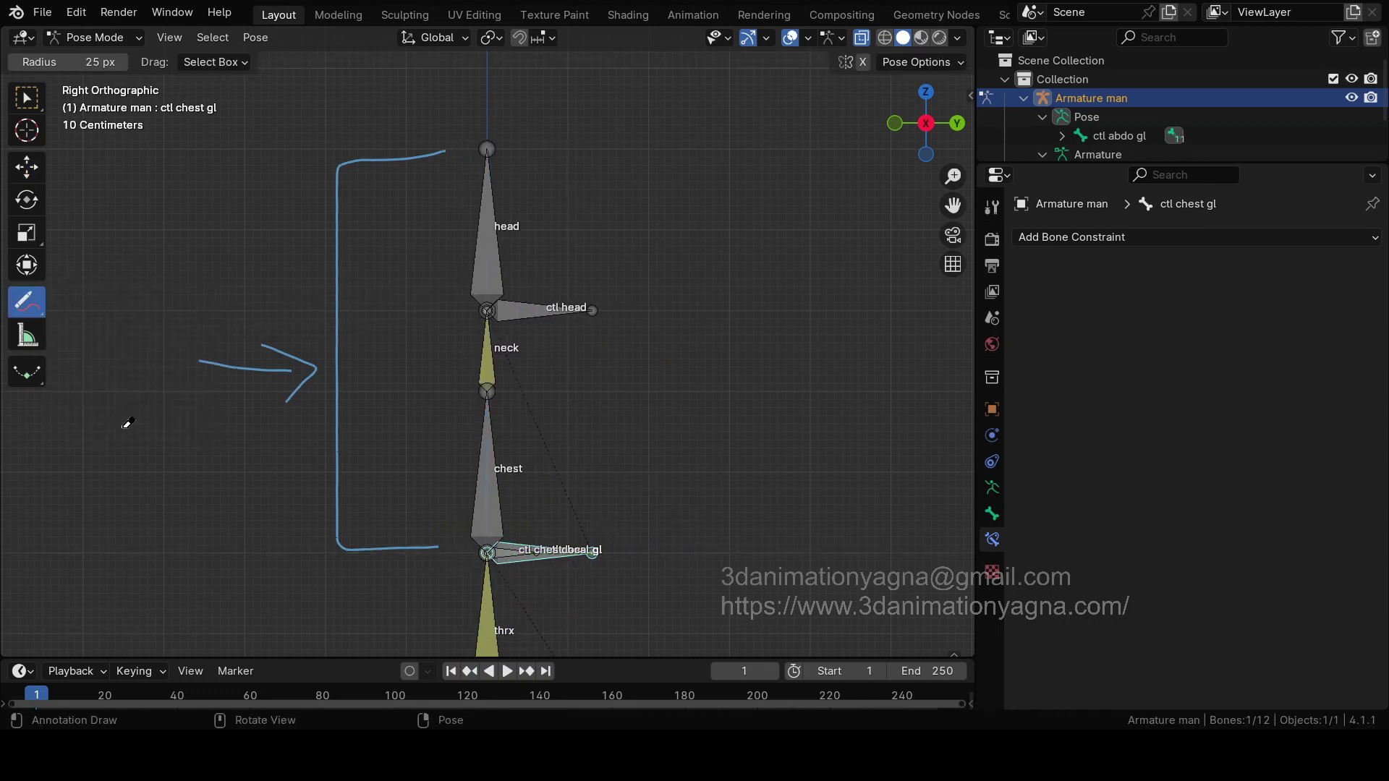
{"action": "mouse_move", "coordinate": [403, 153]}
{"action": "left_mouse_down", "text": "ctrl"}
{"action": "mouse_move", "coordinate": [451, 162]}
{"action": "mouse_move", "coordinate": [495, 143]}
{"action": "mouse_move", "coordinate": [283, 217]}
{"action": "mouse_move", "coordinate": [327, 228]}
{"action": "mouse_move", "coordinate": [344, 421]}
{"action": "mouse_move", "coordinate": [306, 448]}
{"action": "mouse_move", "coordinate": [188, 324]}
{"action": "mouse_move", "coordinate": [179, 354]}
{"action": "mouse_move", "coordinate": [233, 356]}
{"action": "mouse_move", "coordinate": [397, 491]}
{"action": "mouse_move", "coordinate": [407, 483]}
{"action": "mouse_move", "coordinate": [311, 483]}
{"action": "mouse_move", "coordinate": [334, 531]}
{"action": "mouse_move", "coordinate": [431, 547]}
{"action": "left_mouse_up", "text": "ctrl"}
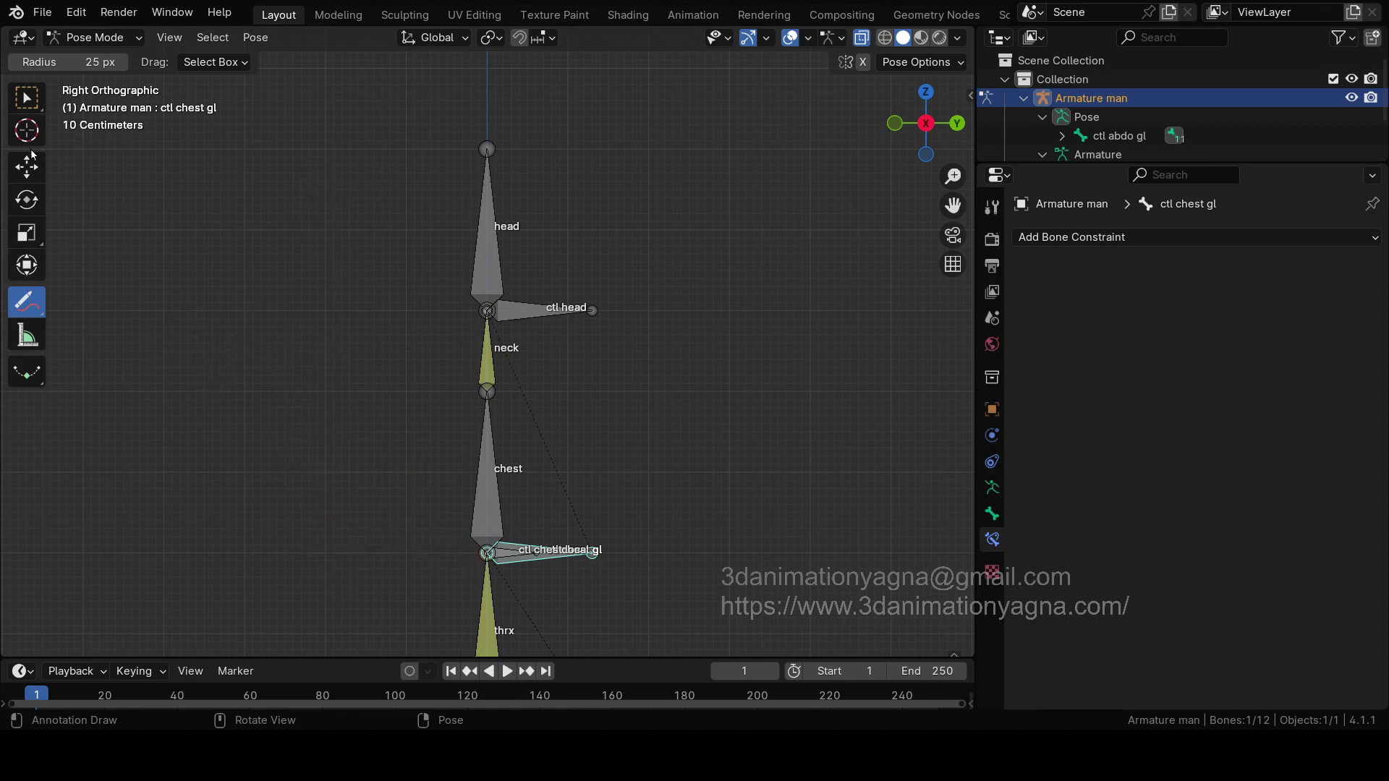
{"action": "mouse_move", "coordinate": [32, 309]}
{"action": "left_mouse_down"}
{"action": "mouse_move", "coordinate": [124, 350]}
{"action": "mouse_move", "coordinate": [96, 307]}
{"action": "left_mouse_up"}
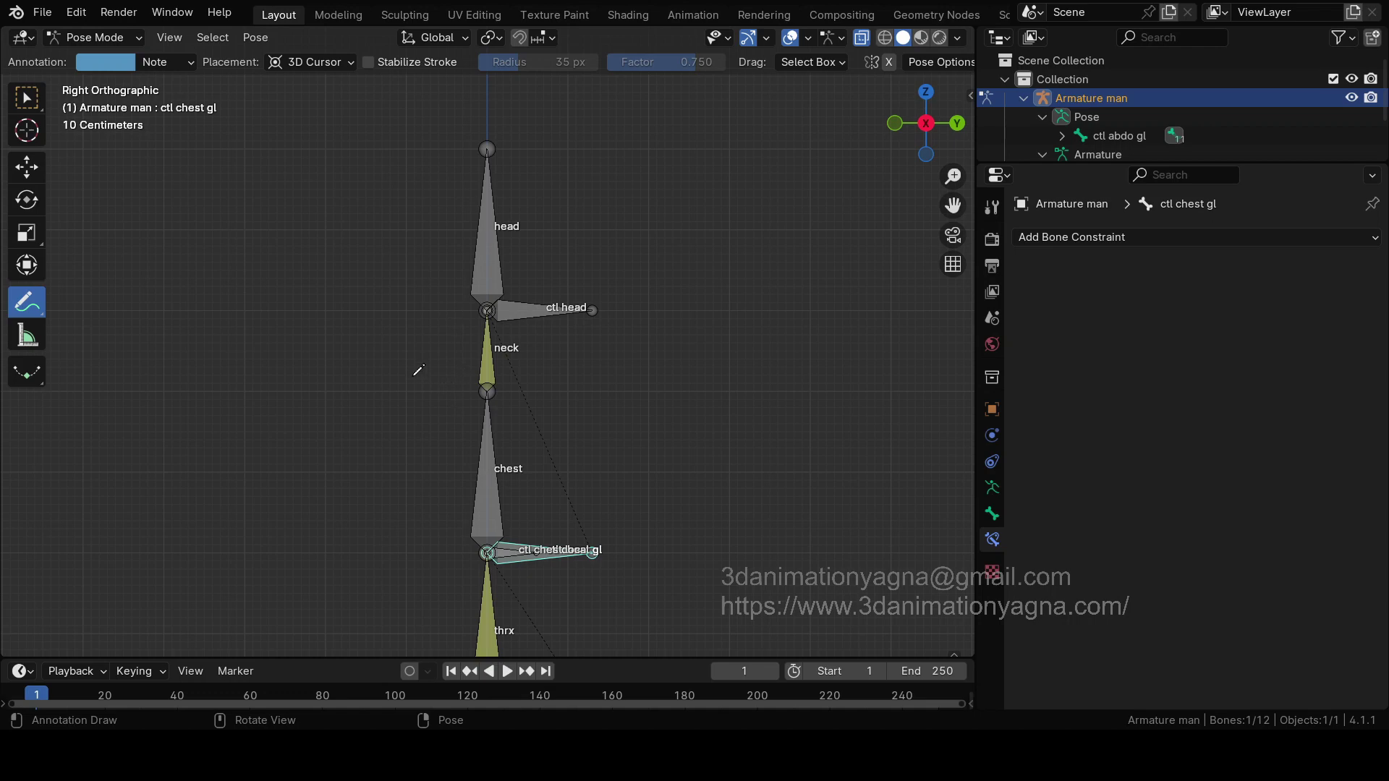
{"action": "mouse_move", "coordinate": [412, 362]}
{"action": "left_mouse_down"}
{"action": "mouse_move", "coordinate": [285, 363]}
{"action": "mouse_move", "coordinate": [300, 516]}
{"action": "mouse_move", "coordinate": [283, 551]}
{"action": "mouse_move", "coordinate": [407, 550]}
{"action": "left_mouse_up"}
{"action": "mouse_move", "coordinate": [169, 448]}
{"action": "left_mouse_down"}
{"action": "mouse_move", "coordinate": [276, 451]}
{"action": "mouse_move", "coordinate": [230, 481]}
{"action": "left_mouse_up"}
Step: Test-move ctl chest local and ctl chest gl along Y, undoing the last move
{"action": "left_click", "coordinate": [26, 166]}
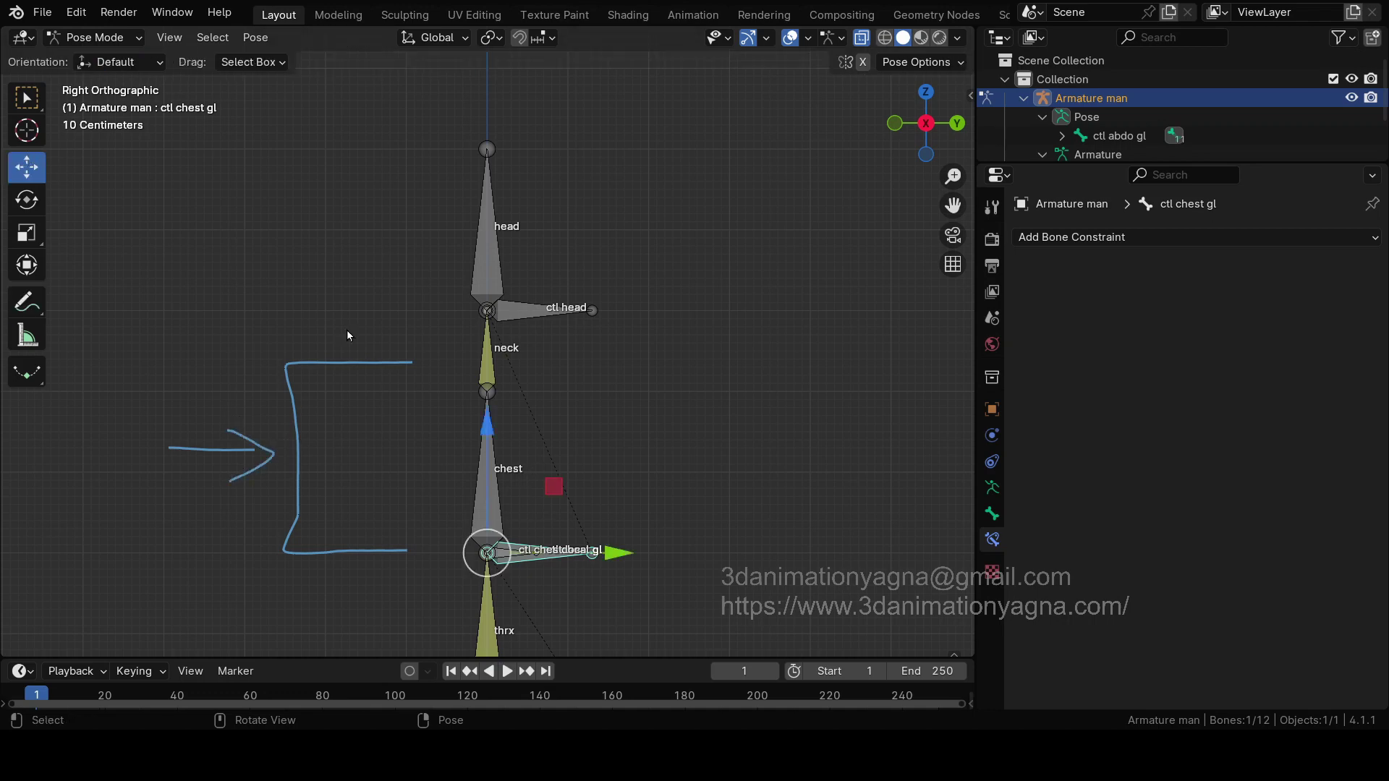
{"action": "left_click", "coordinate": [606, 553]}
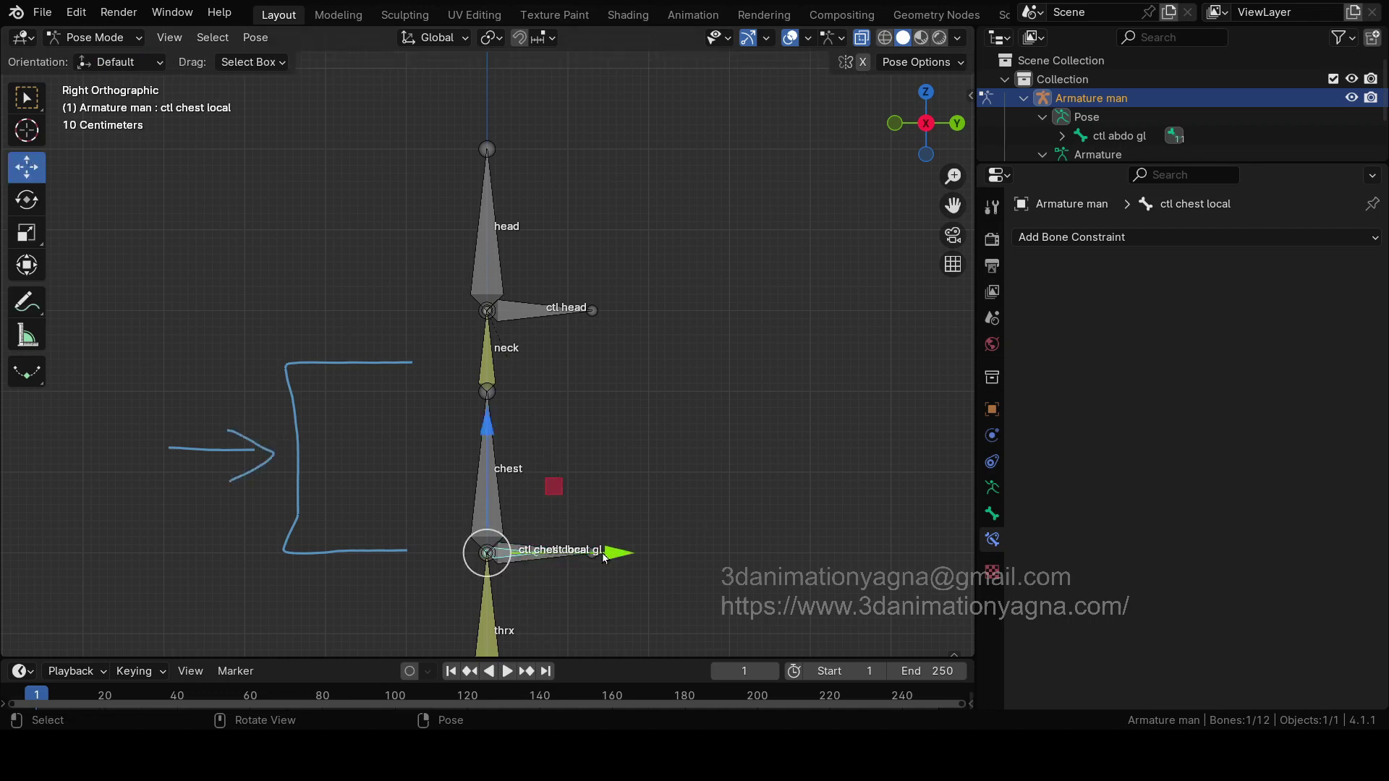
{"action": "mouse_move", "coordinate": [614, 554]}
{"action": "left_mouse_down"}
{"action": "mouse_move", "coordinate": [640, 541]}
{"action": "mouse_move", "coordinate": [595, 538]}
{"action": "mouse_move", "coordinate": [631, 532]}
{"action": "left_mouse_up"}
{"action": "left_click", "coordinate": [557, 558]}
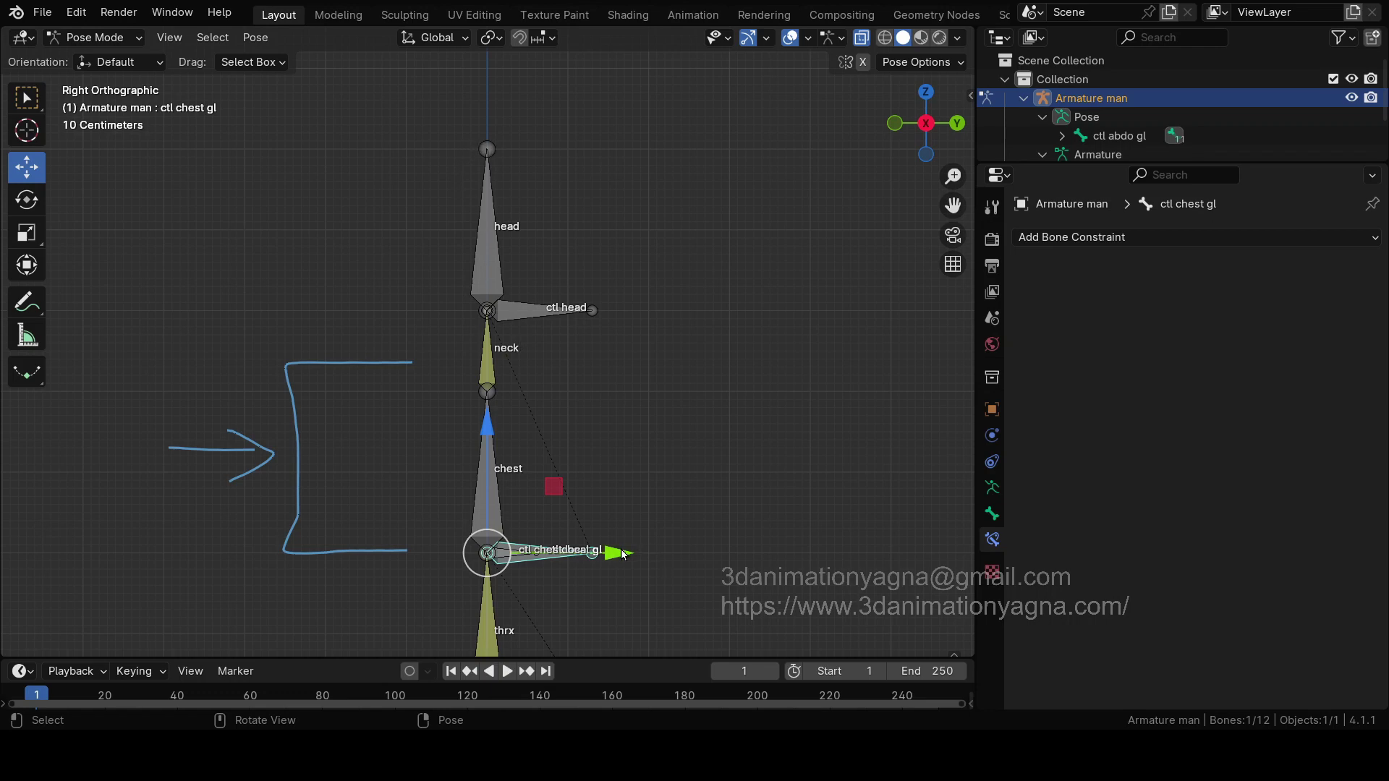
{"action": "key", "text": "g"}
{"action": "key", "text": "y"}
{"action": "left_click", "coordinate": [649, 575]}
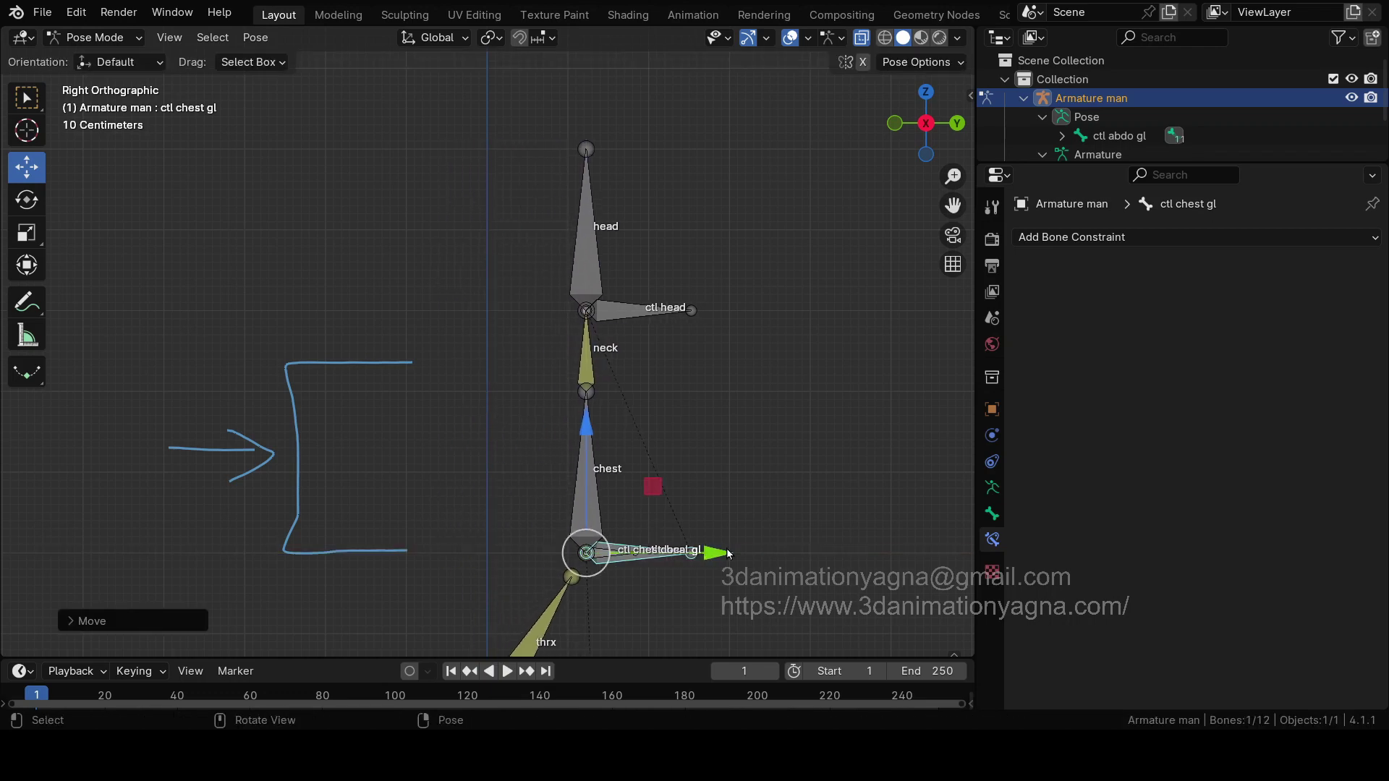
{"action": "key", "text": "ctrl+z"}
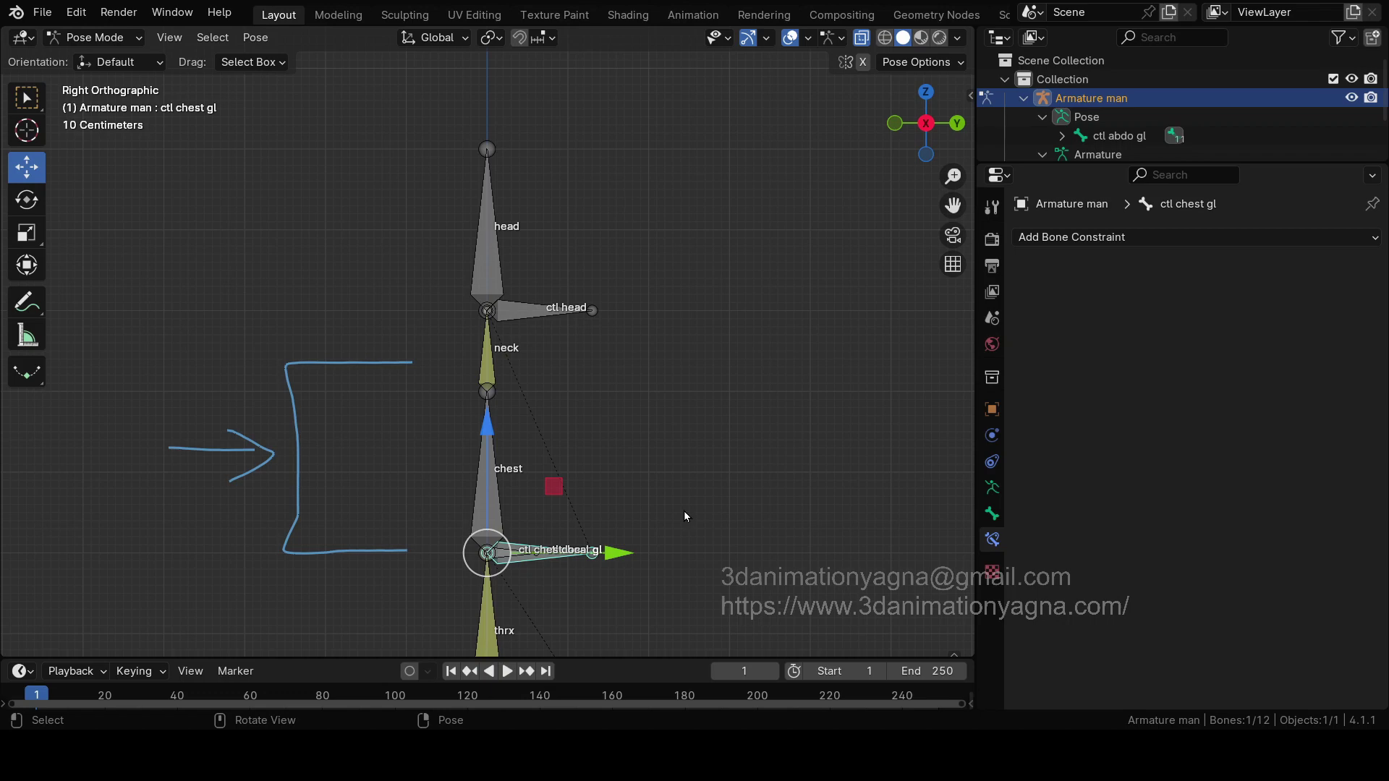
Step: Erase the bracket and arrow strokes with the Annotate Eraser
{"action": "mouse_move", "coordinate": [683, 510]}
{"action": "middle_mouse_down", "text": "shift"}
{"action": "mouse_move", "coordinate": [661, 389]}
{"action": "mouse_move", "coordinate": [675, 330]}
{"action": "middle_mouse_up", "text": "shift"}
{"action": "left_click", "coordinate": [32, 306]}
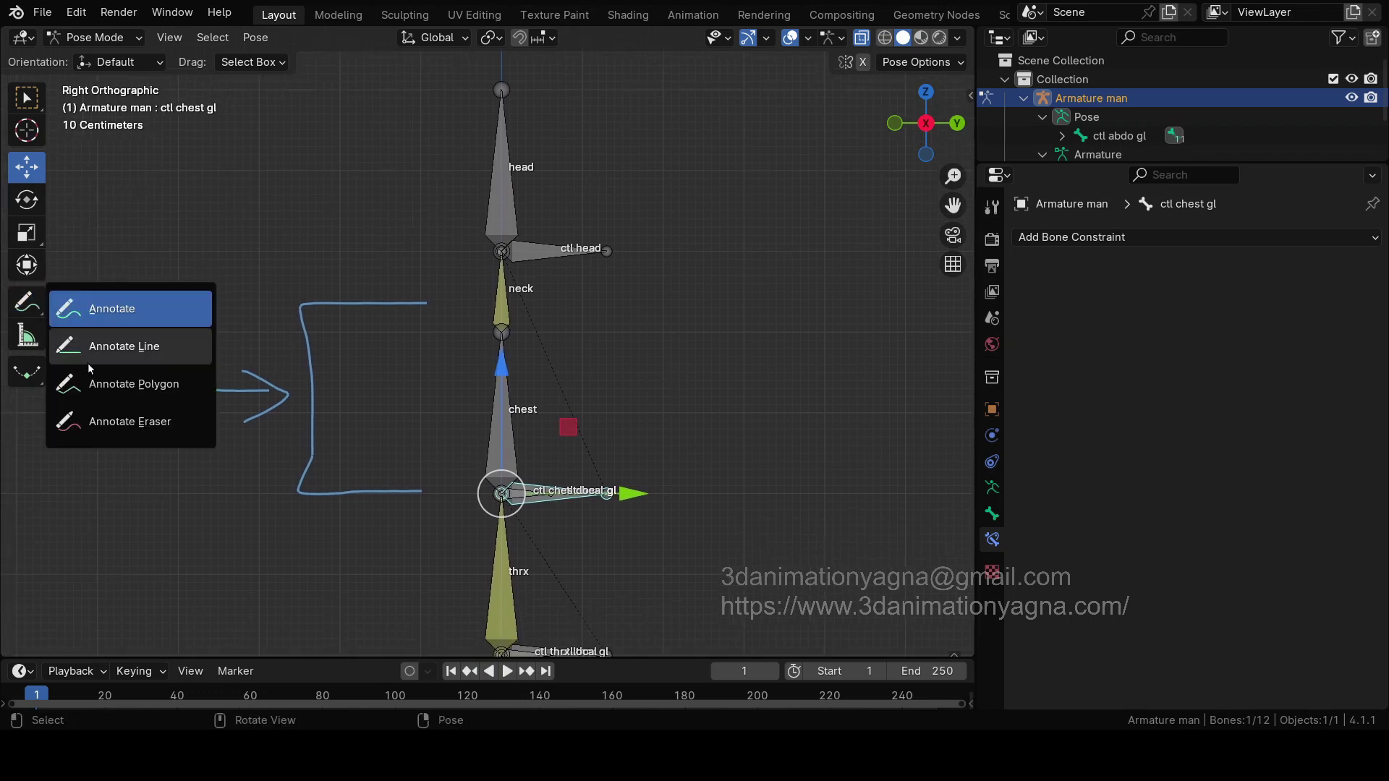
{"action": "left_click", "coordinate": [108, 415]}
{"action": "mouse_move", "coordinate": [307, 307]}
{"action": "left_mouse_down"}
{"action": "mouse_move", "coordinate": [333, 327]}
{"action": "mouse_move", "coordinate": [294, 490]}
{"action": "mouse_move", "coordinate": [232, 397]}
{"action": "left_mouse_up"}
{"action": "mouse_move", "coordinate": [318, 465]}
{"action": "left_mouse_down"}
{"action": "mouse_move", "coordinate": [403, 492]}
{"action": "mouse_move", "coordinate": [311, 486]}
{"action": "left_mouse_up"}
Step: Restore the freehand Annotate and Move tools and orbit the view around the spine
{"action": "left_click", "coordinate": [32, 306]}
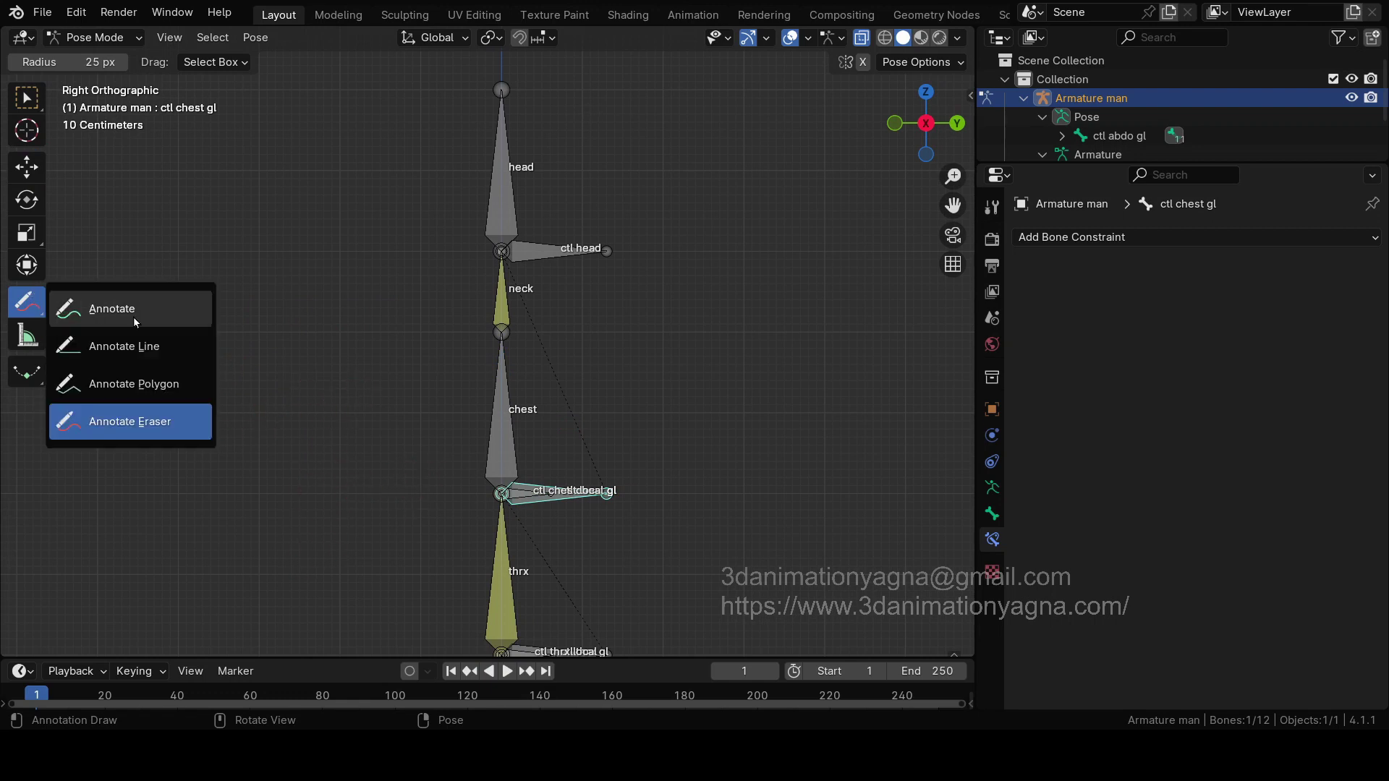
{"action": "left_click", "coordinate": [144, 307]}
{"action": "middle_click_drag", "start_coordinate": [618, 395], "coordinate": [587, 407], "text": "shift"}
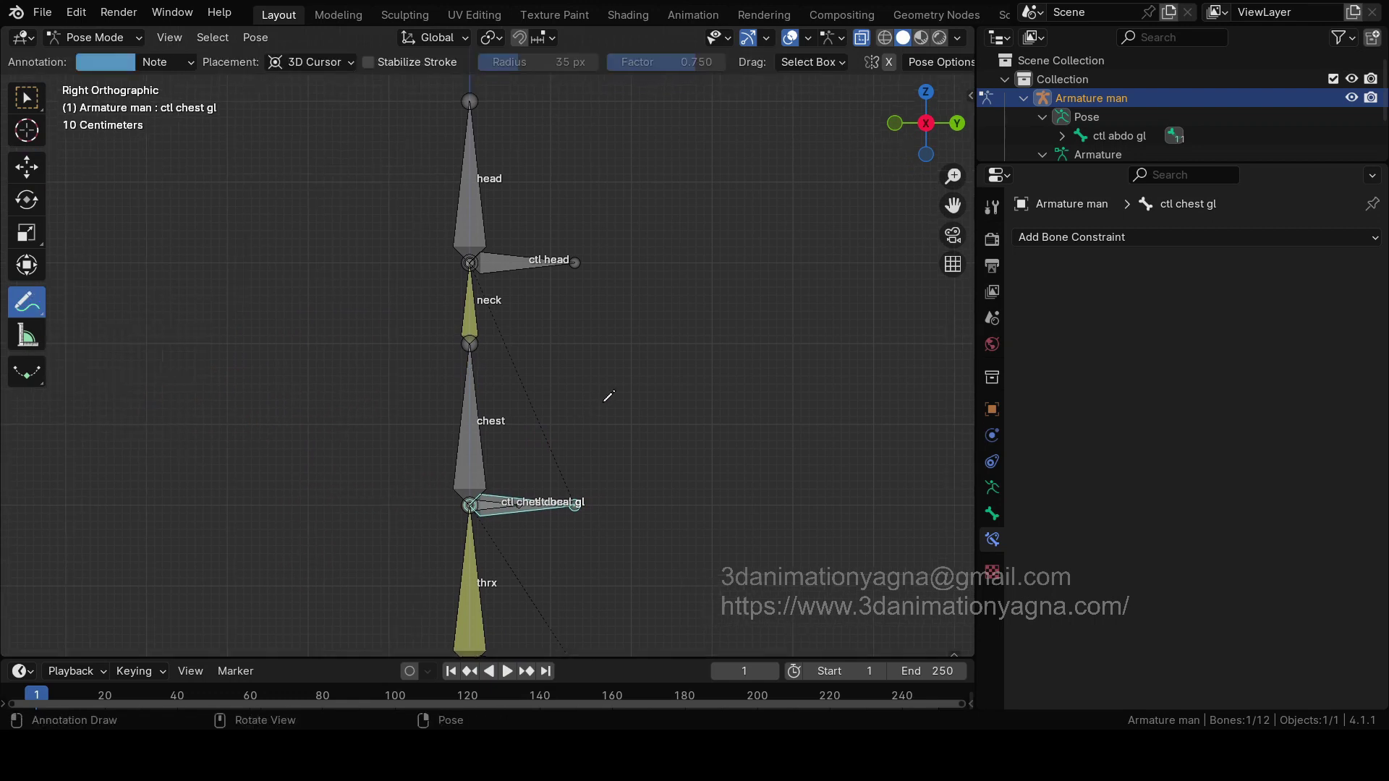
{"action": "middle_click_drag", "start_coordinate": [502, 371], "coordinate": [554, 385]}
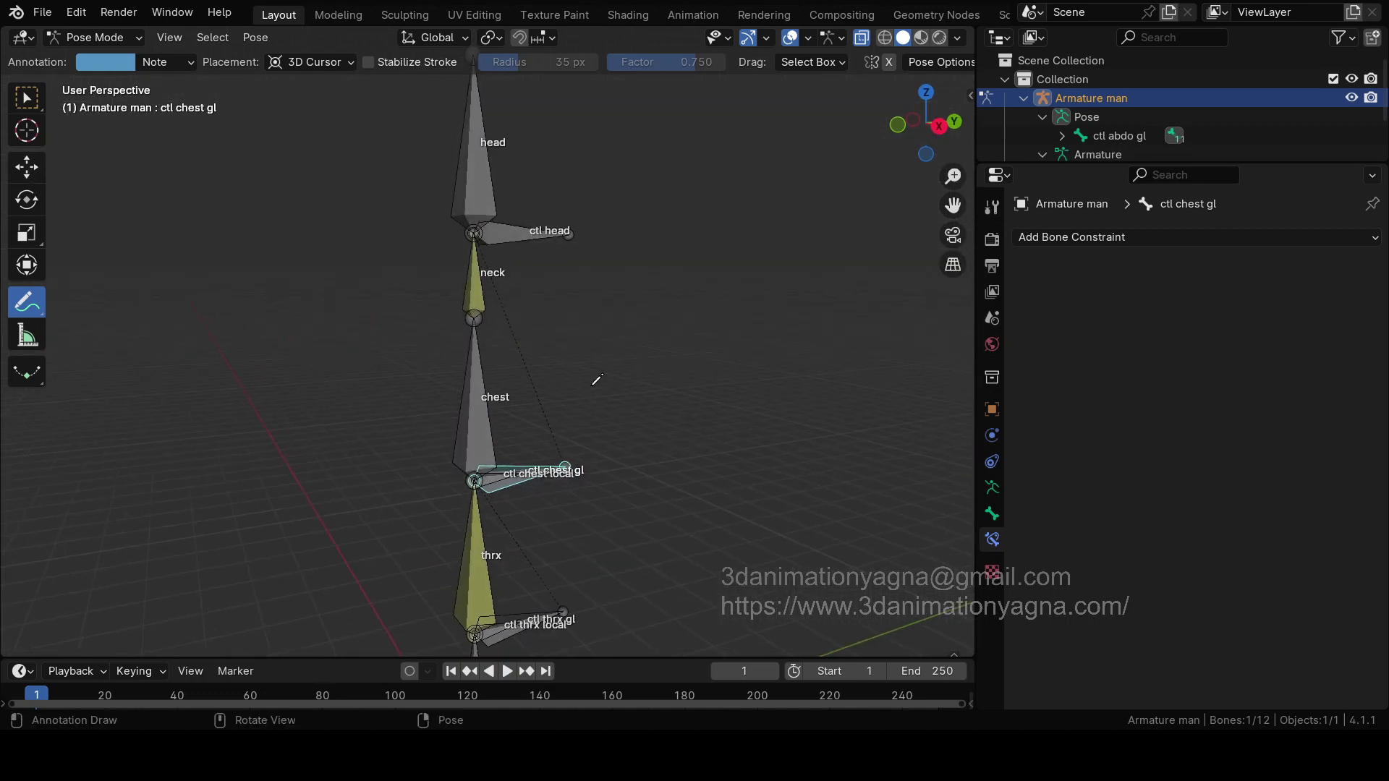
{"action": "left_click", "coordinate": [26, 167]}
{"action": "middle_click_drag", "start_coordinate": [280, 223], "coordinate": [644, 466]}
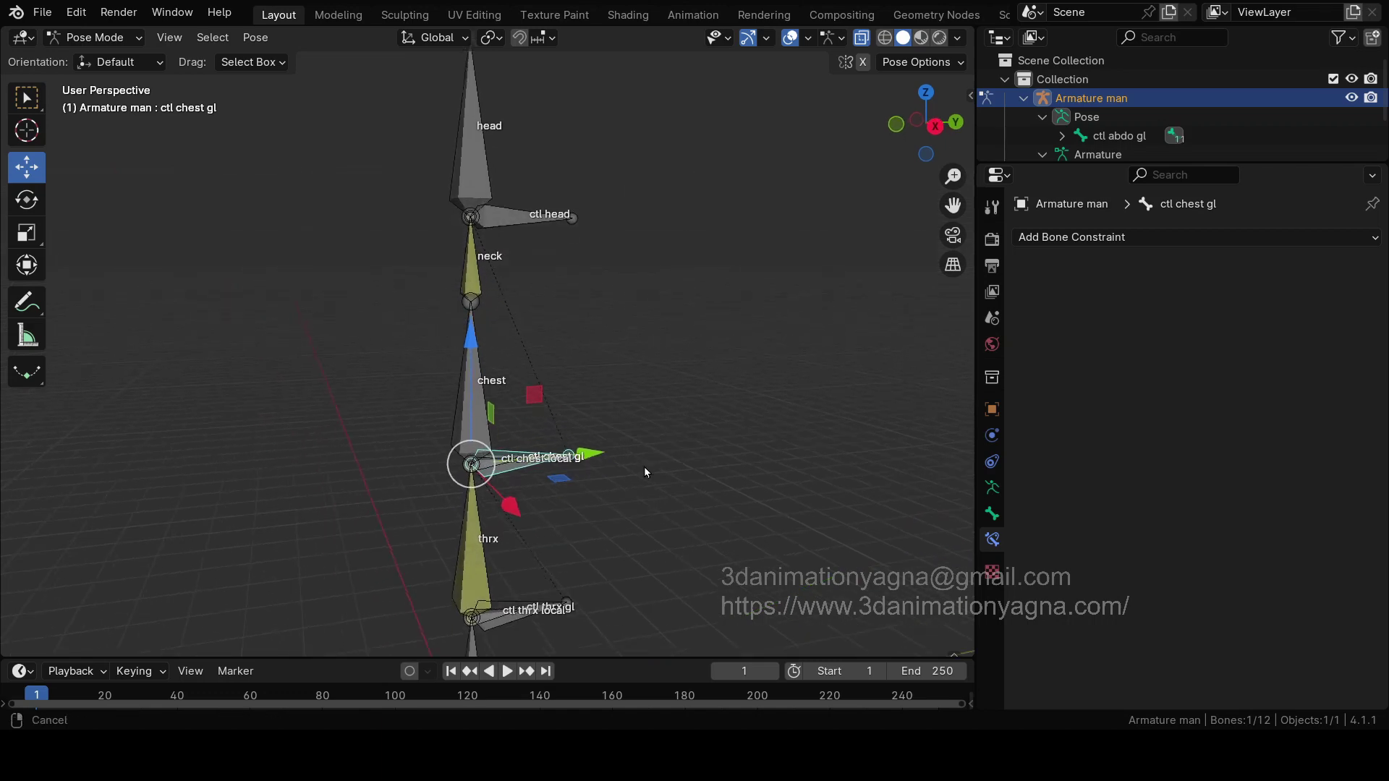
{"action": "scroll", "coordinate": [644, 466], "scroll_direction": "down", "scroll_amount": 6, "text": "shift"}
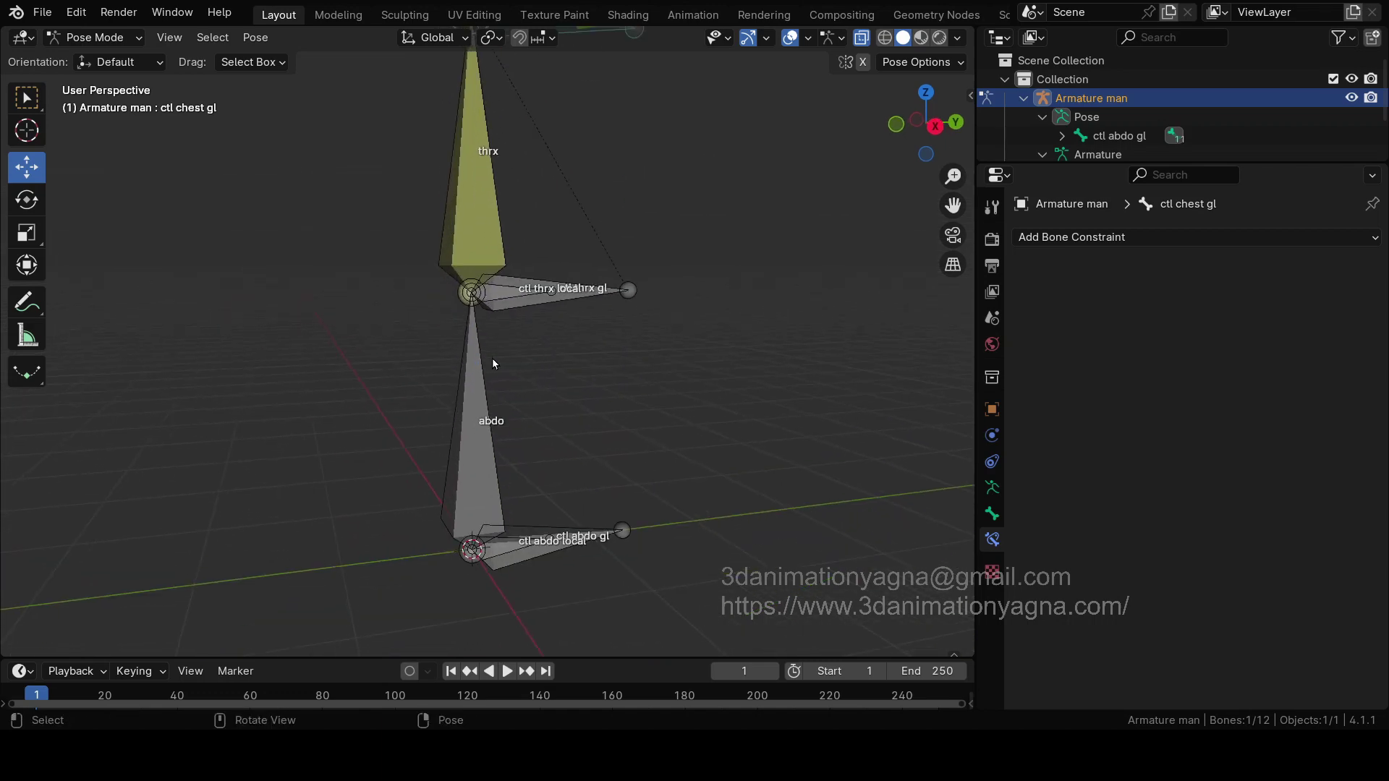
Step: Add Inverse Kinematics to abdo with target Armature man, bone ctl thrx local, chain length 1
{"action": "left_click", "coordinate": [464, 392]}
{"action": "left_click", "coordinate": [1151, 236]}
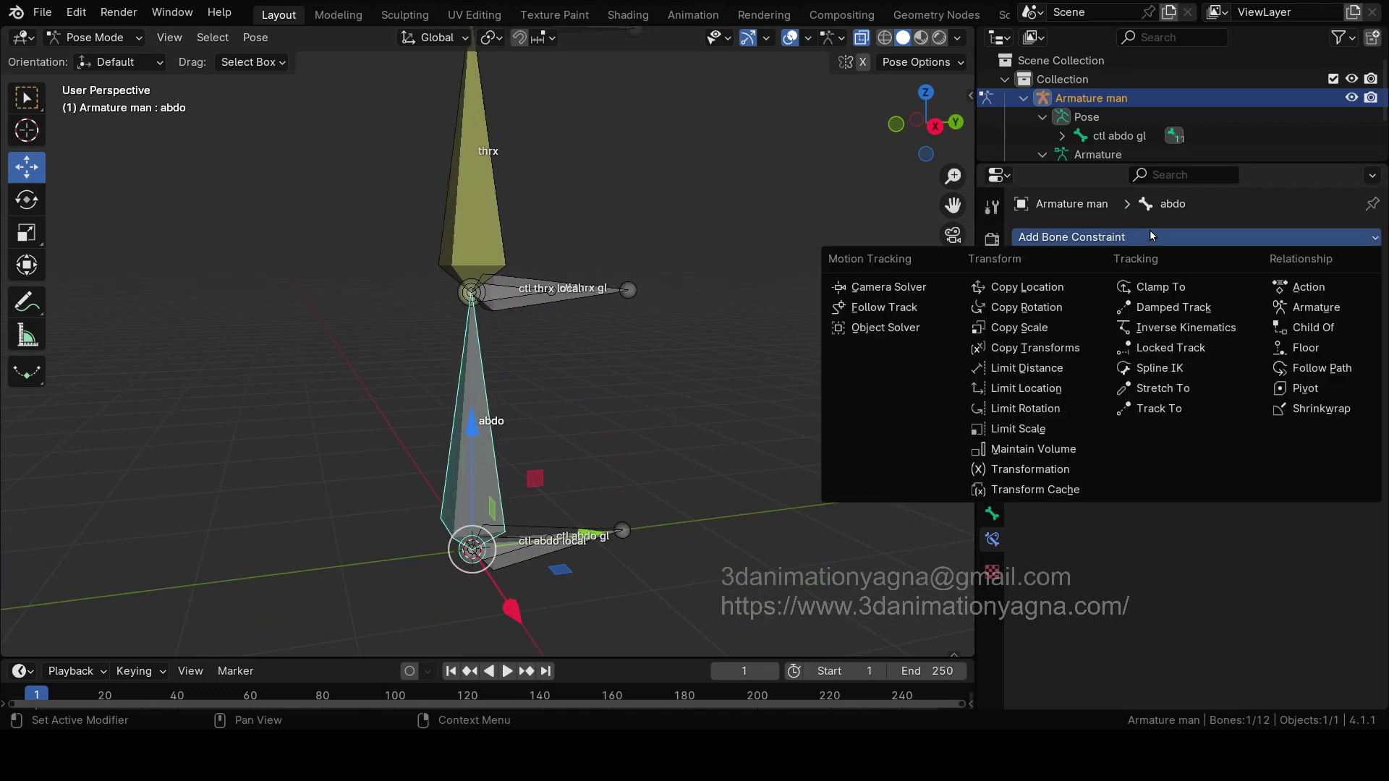
{"action": "left_click", "coordinate": [1203, 329]}
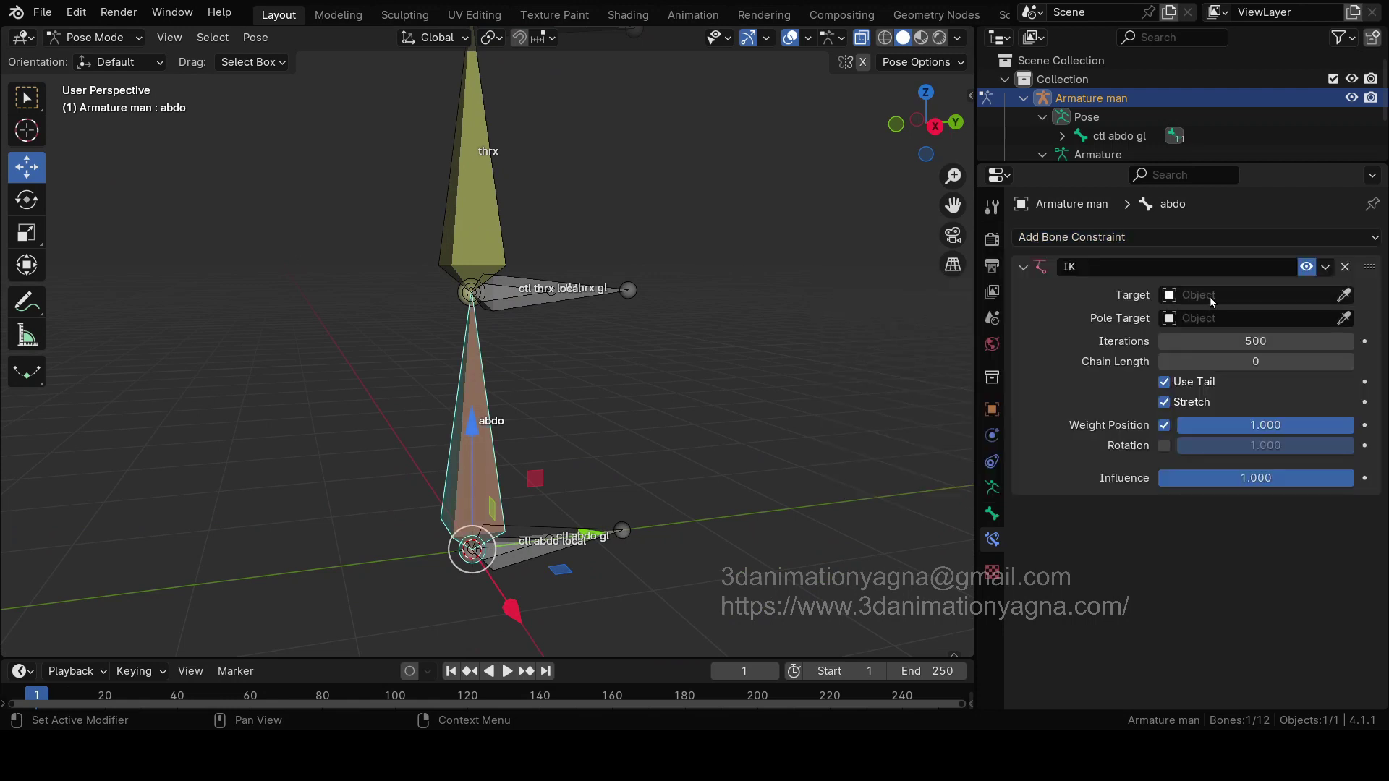
{"action": "left_click", "coordinate": [1172, 294]}
{"action": "left_click", "coordinate": [1215, 324]}
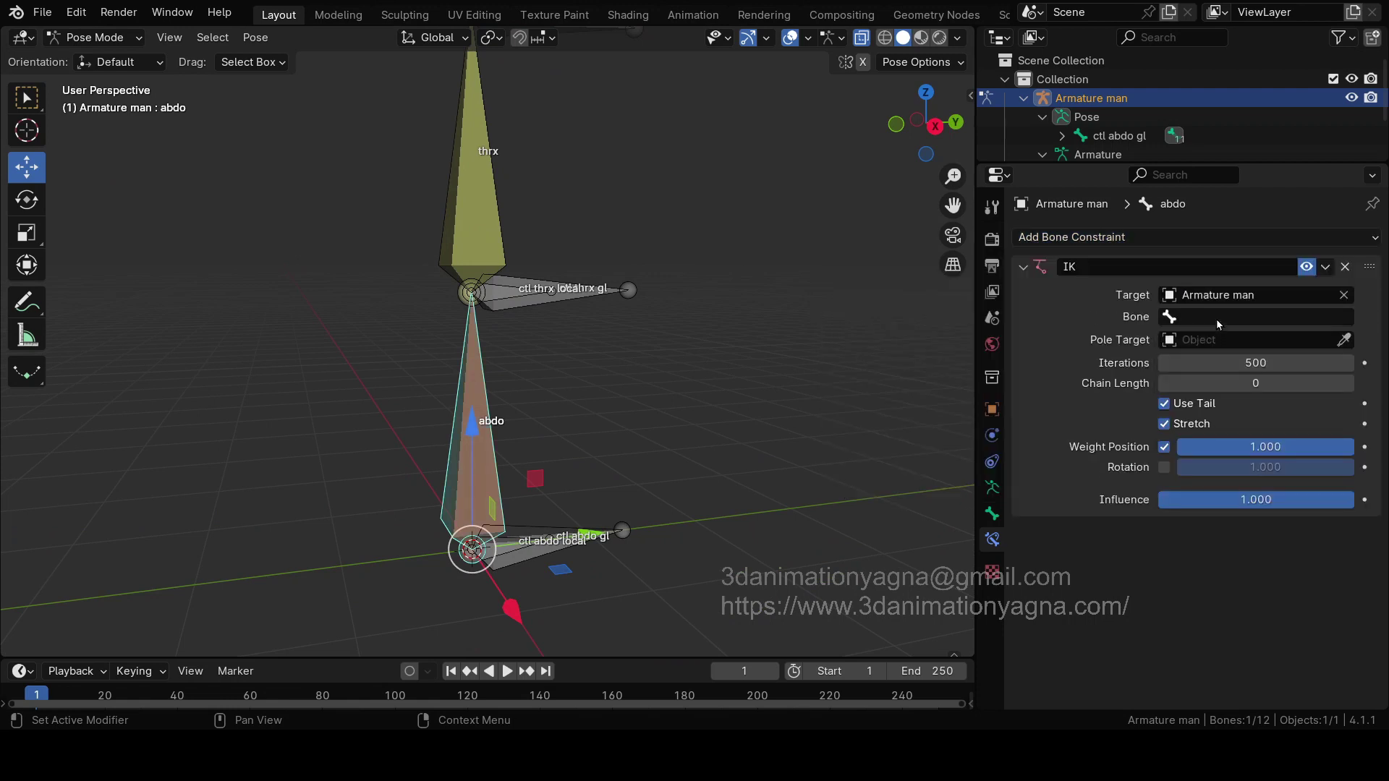
{"action": "left_click", "coordinate": [1215, 317]}
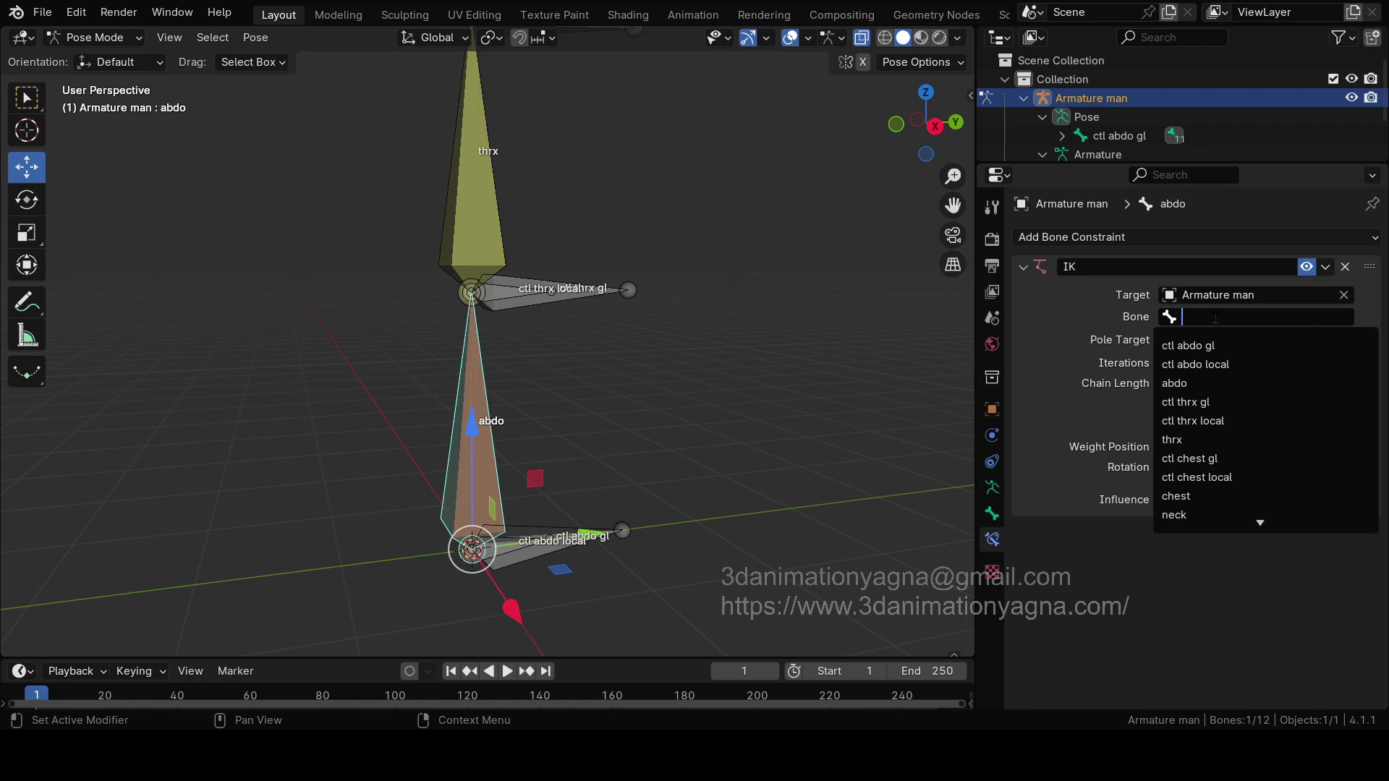
{"action": "type", "text": "thrx"}
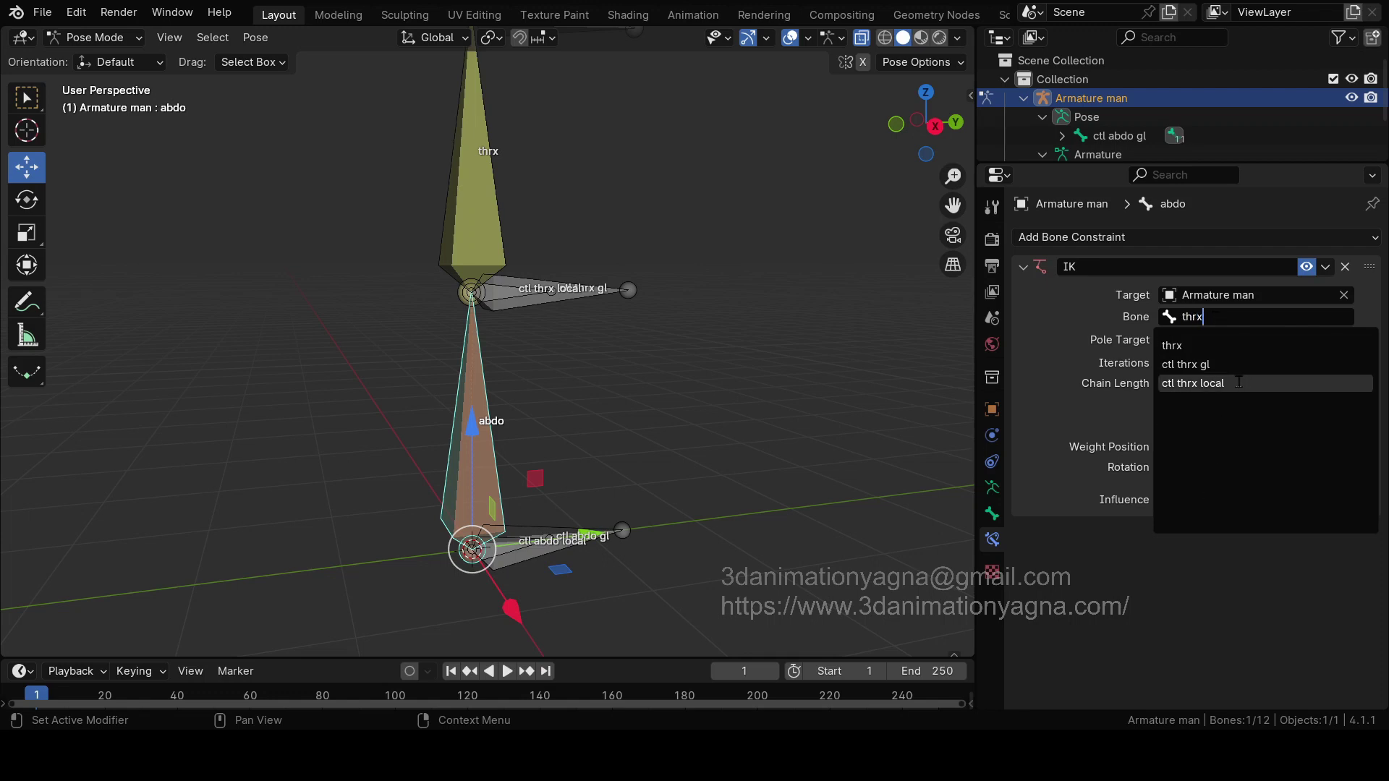
{"action": "left_click", "coordinate": [1270, 384]}
{"action": "left_click", "coordinate": [1258, 381]}
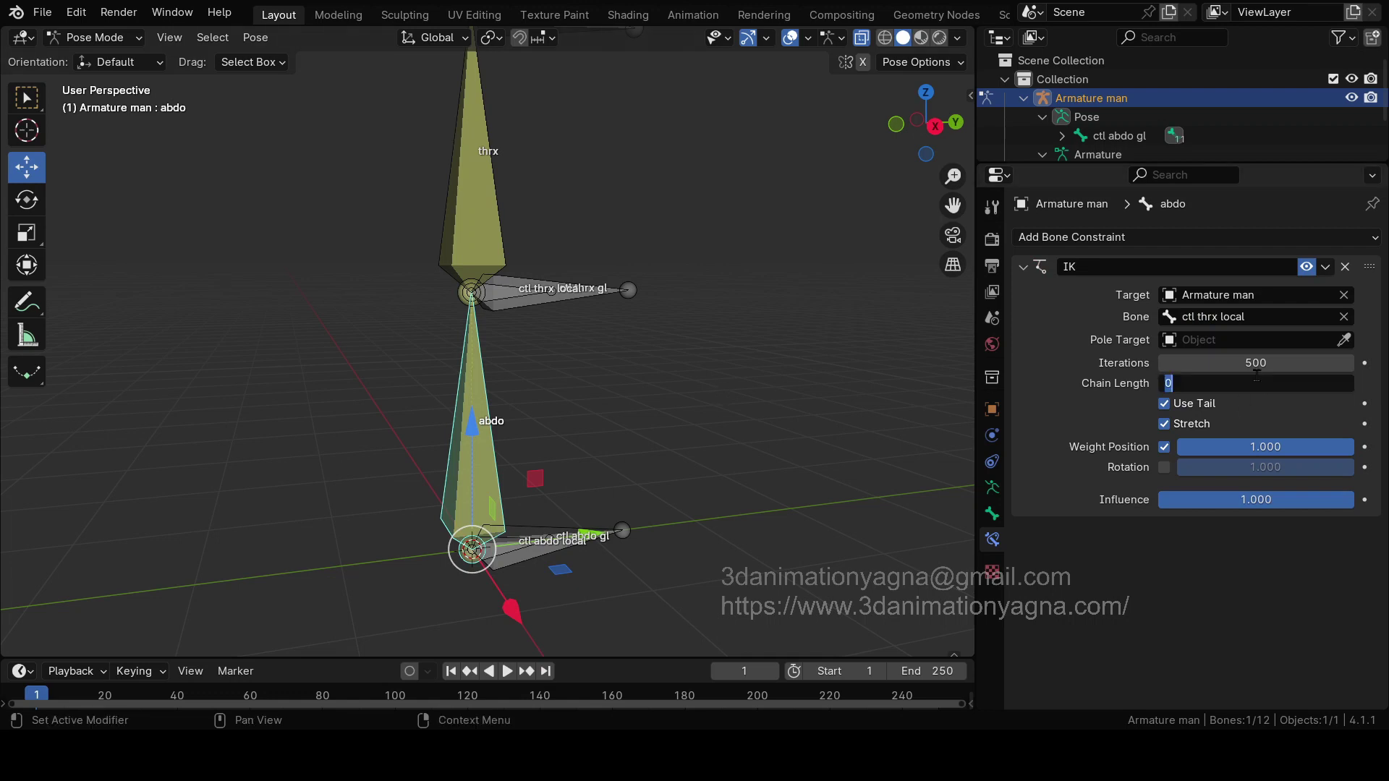
{"action": "type", "text": "1"}
{"action": "key", "text": "Return"}
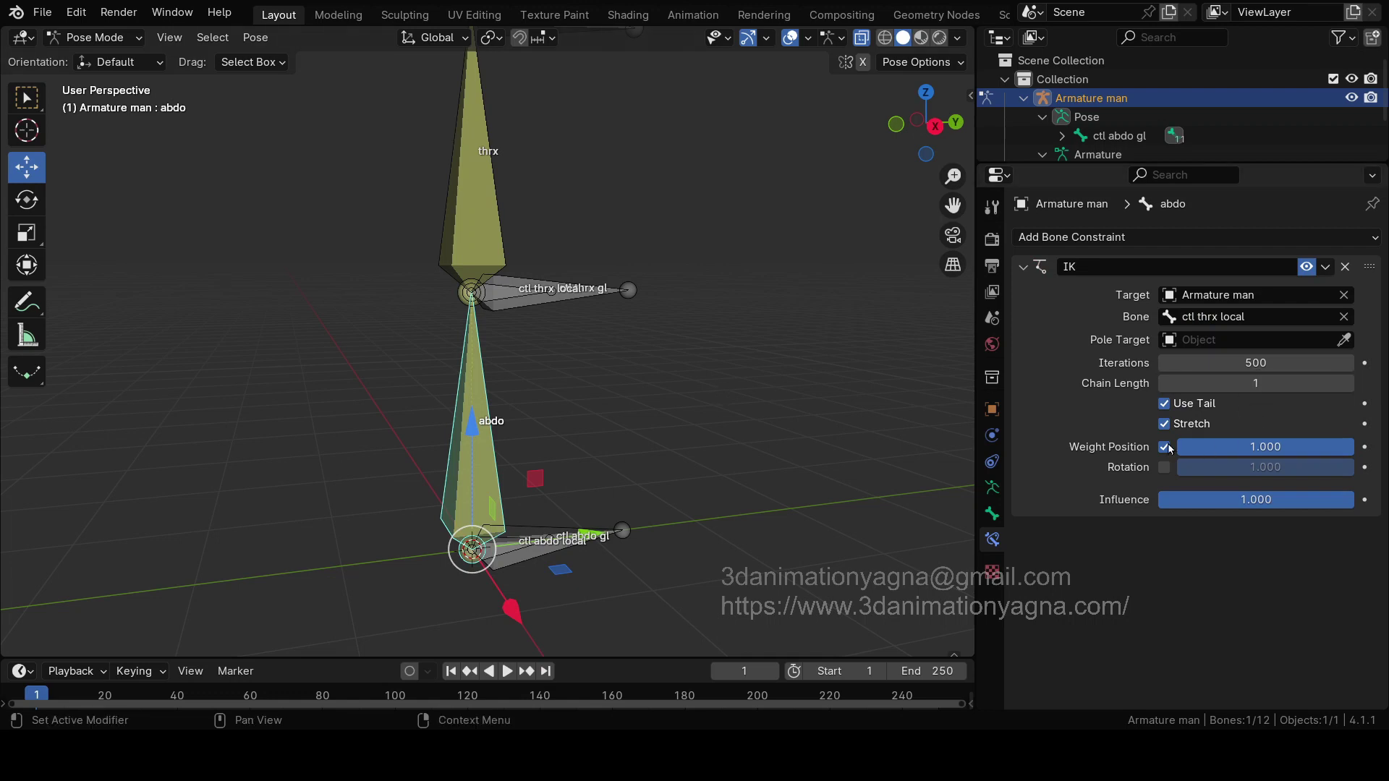
{"action": "left_click", "coordinate": [731, 327]}
Step: Slide ctl thrx local back and forth along Y to check the abdo IK follows
{"action": "left_click", "coordinate": [552, 296]}
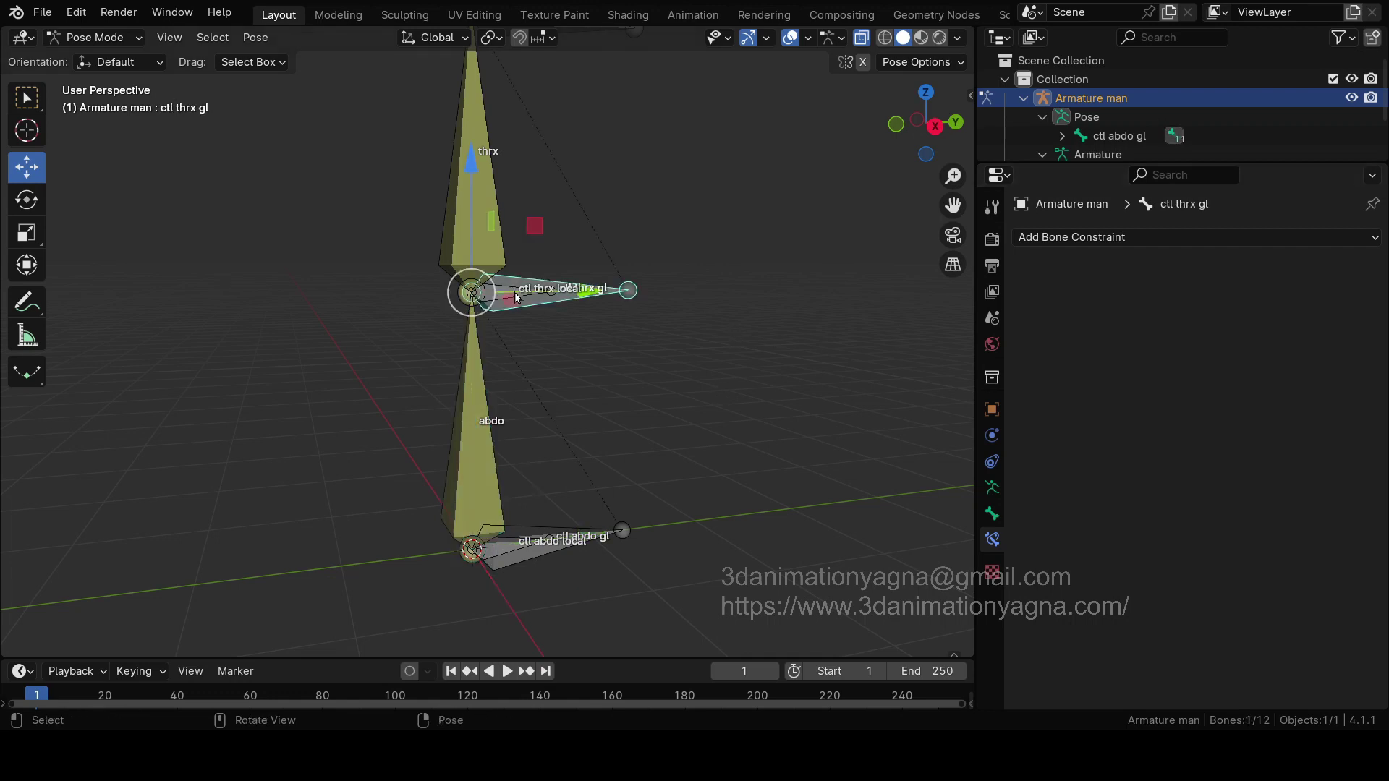
{"action": "left_click_drag", "start_coordinate": [604, 295], "coordinate": [504, 297]}
{"action": "scroll", "coordinate": [583, 280], "scroll_direction": "down", "scroll_amount": 3}
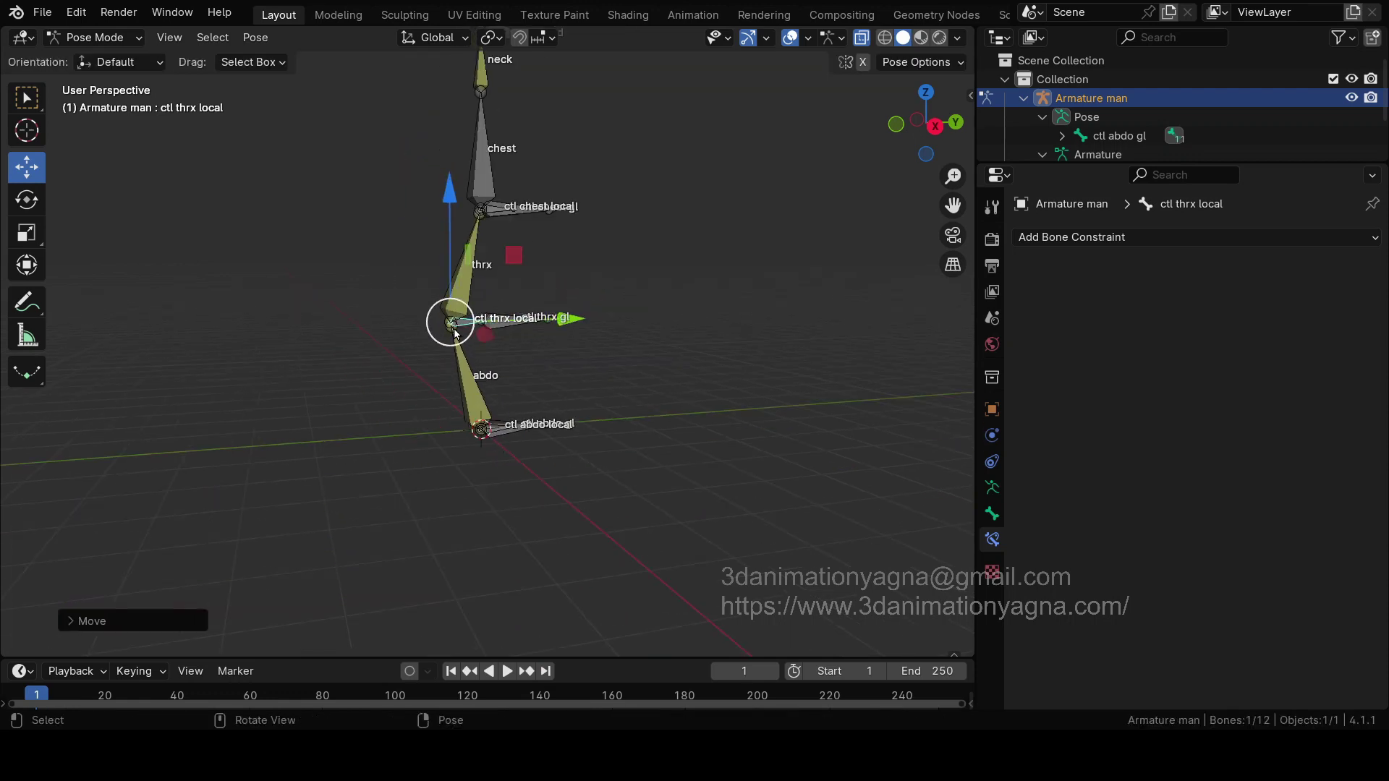
{"action": "middle_click_drag", "start_coordinate": [532, 350], "coordinate": [593, 346]}
{"action": "left_click_drag", "start_coordinate": [602, 312], "coordinate": [592, 348]}
{"action": "scroll", "coordinate": [588, 292], "scroll_direction": "up", "scroll_amount": 4}
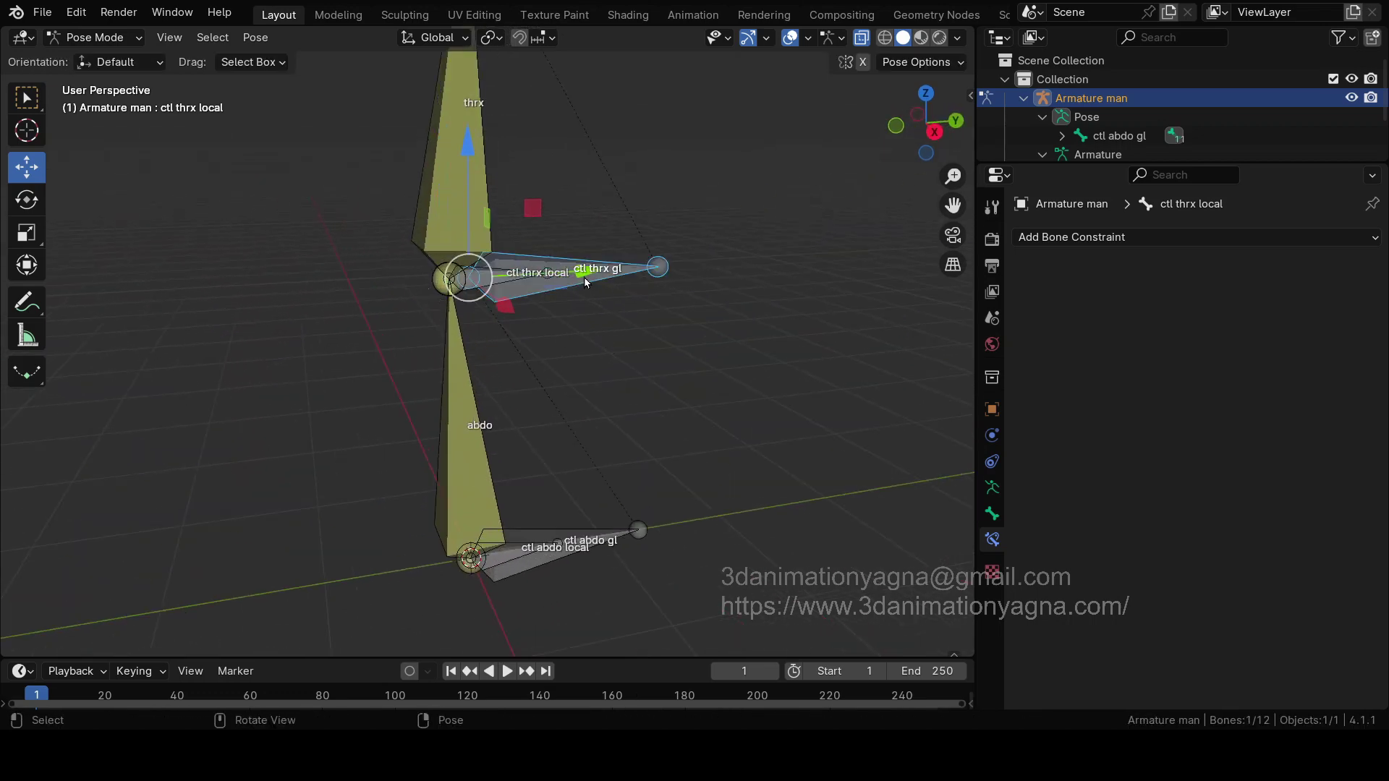
{"action": "left_click_drag", "start_coordinate": [564, 272], "coordinate": [601, 288]}
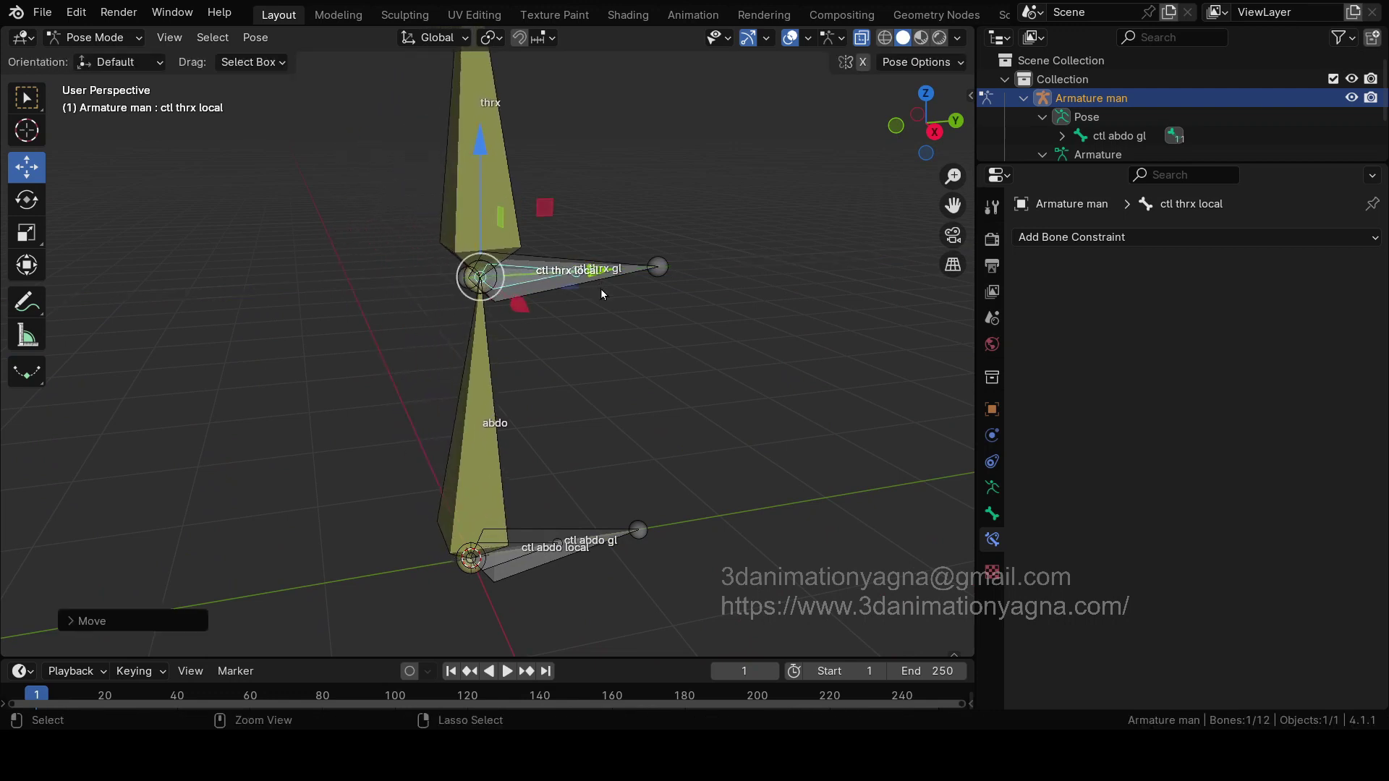
{"action": "key", "text": "ctrl+z"}
{"action": "key", "text": "ctrl+shift+z"}
Step: Move ctl thrx gl along Y while orbiting the whole armature, then select ctl abdo local
{"action": "left_click", "coordinate": [624, 280]}
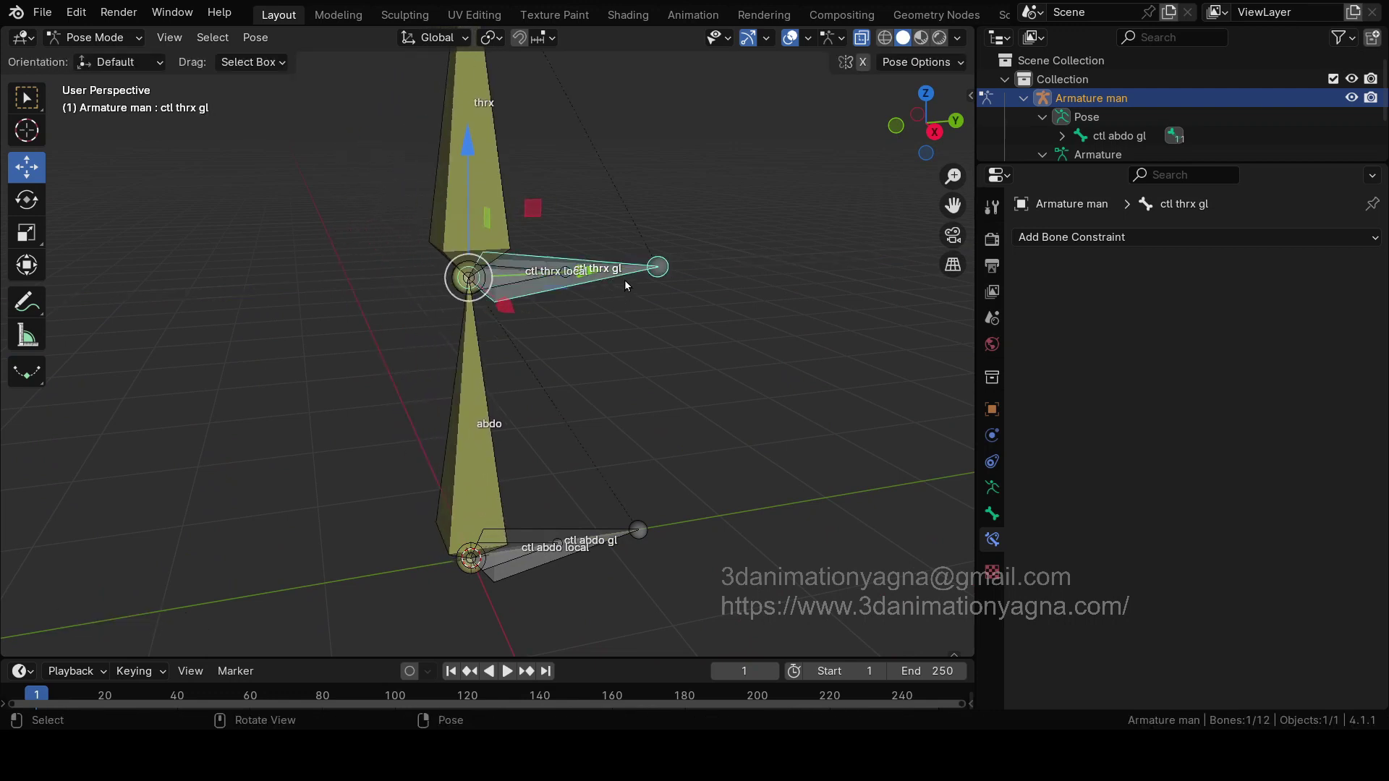
{"action": "middle_click_drag", "start_coordinate": [623, 280], "coordinate": [594, 330]}
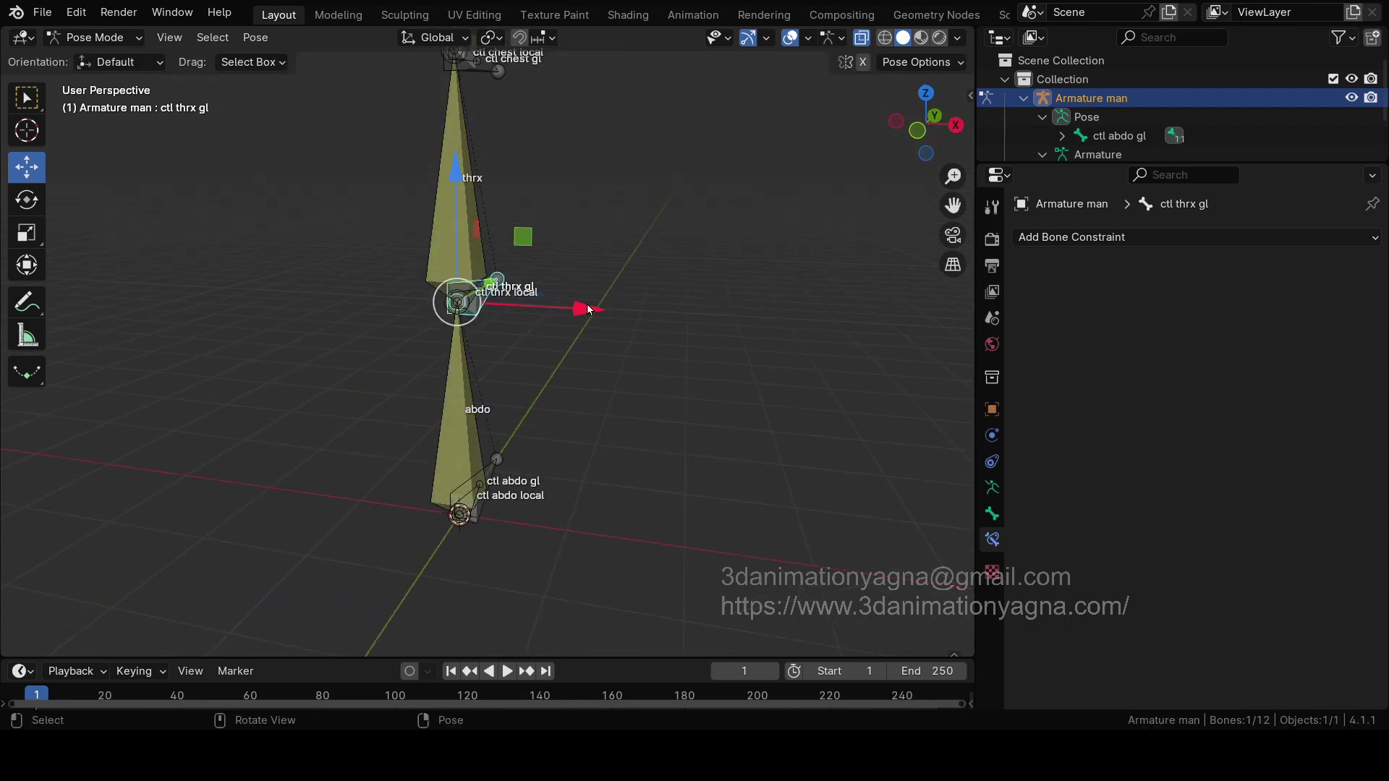
{"action": "scroll", "coordinate": [596, 278], "scroll_direction": "down", "scroll_amount": 3}
{"action": "middle_click_drag", "start_coordinate": [596, 278], "coordinate": [615, 447]}
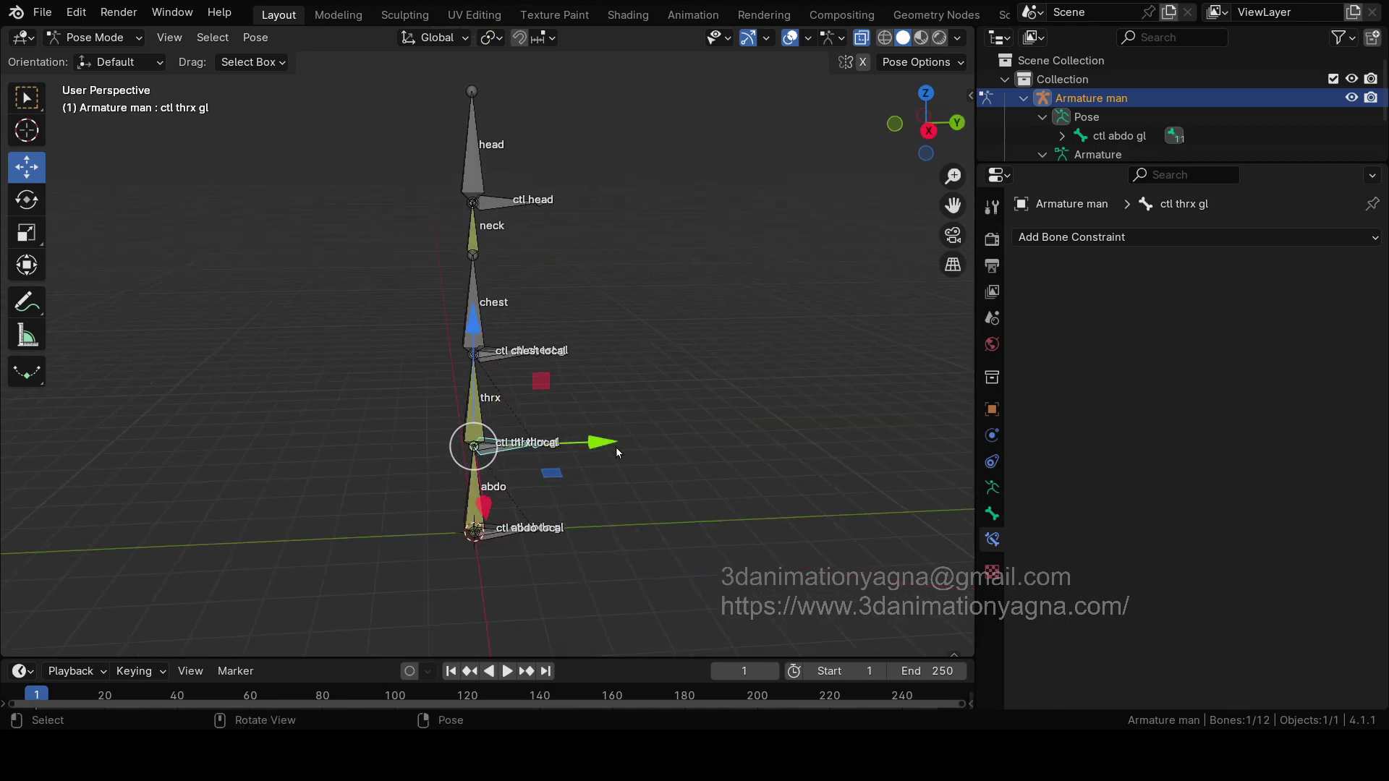
{"action": "mouse_move", "coordinate": [614, 446]}
{"action": "left_mouse_down"}
{"action": "mouse_move", "coordinate": [579, 443]}
{"action": "mouse_move", "coordinate": [622, 438]}
{"action": "left_mouse_up"}
{"action": "middle_click_drag", "start_coordinate": [622, 438], "coordinate": [479, 442]}
{"action": "scroll", "coordinate": [548, 441], "scroll_direction": "up", "scroll_amount": 4}
{"action": "left_click", "coordinate": [479, 441]}
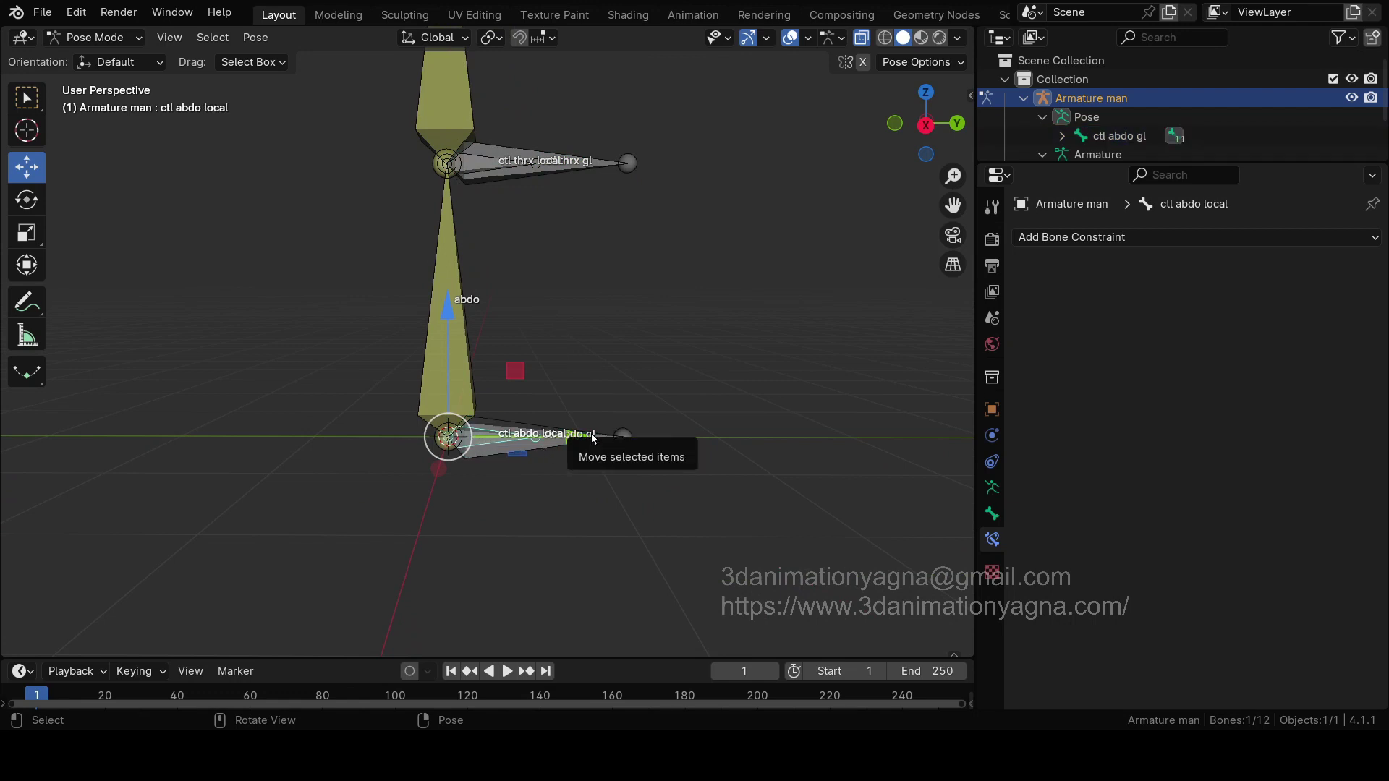
Step: Slide ctl abdo local and ctl abdo gl along Y to test the spine
{"action": "left_click_drag", "start_coordinate": [588, 448], "coordinate": [532, 348]}
{"action": "left_click", "coordinate": [562, 439]}
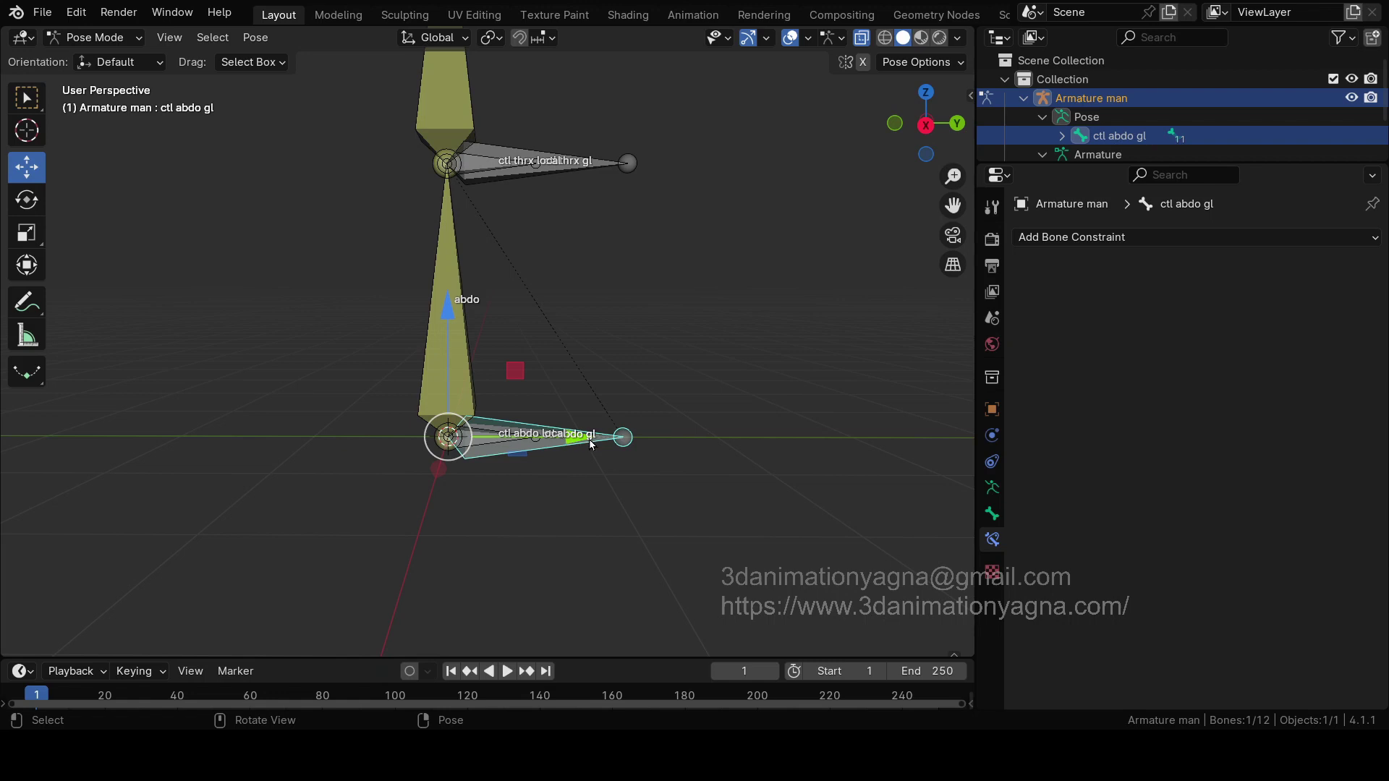
{"action": "left_click_drag", "start_coordinate": [590, 444], "coordinate": [557, 434]}
{"action": "middle_click_drag", "start_coordinate": [557, 434], "coordinate": [616, 560], "text": "shift"}
{"action": "left_click_drag", "start_coordinate": [613, 541], "coordinate": [536, 519]}
{"action": "middle_click_drag", "start_coordinate": [536, 519], "coordinate": [635, 449]}
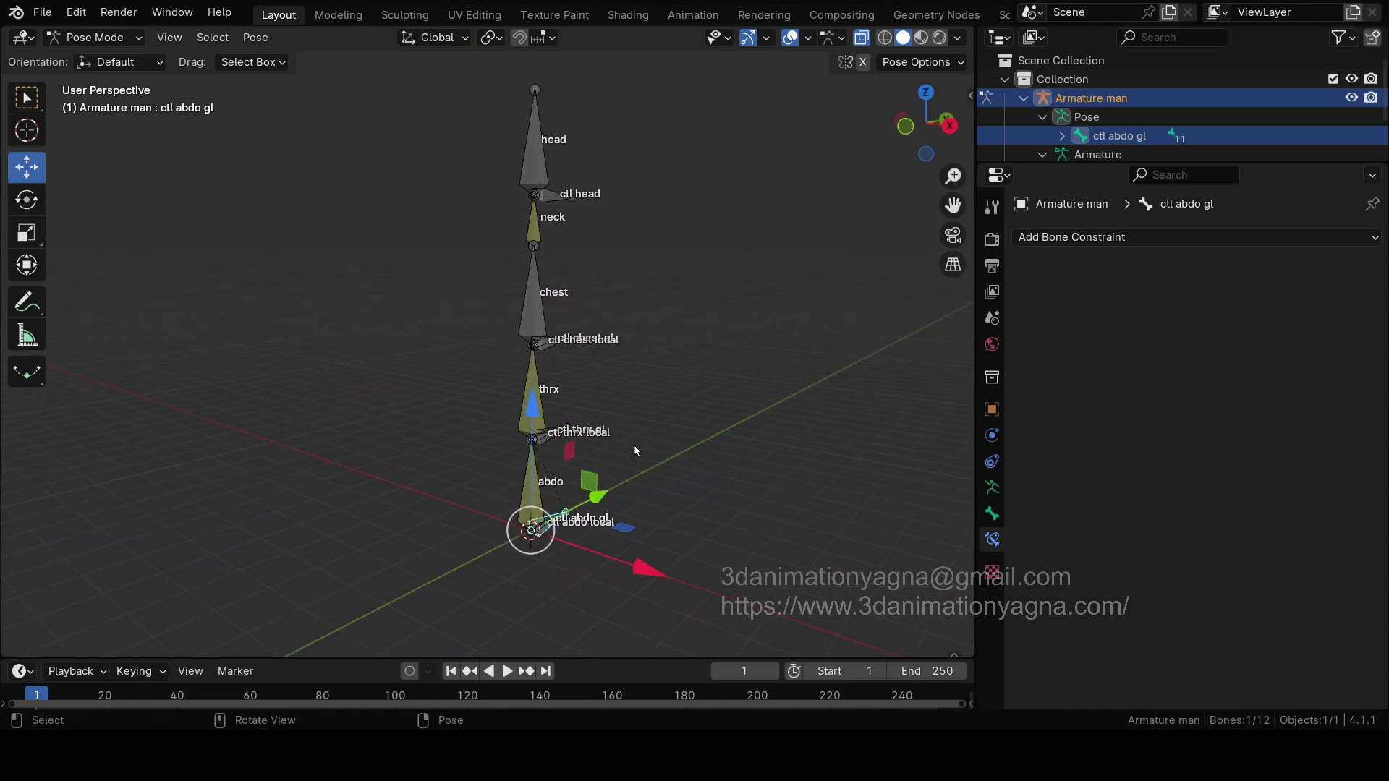
Step: Rotate ctl abdo gl to swing the chain, then undo the rotation
{"action": "left_click", "coordinate": [29, 202]}
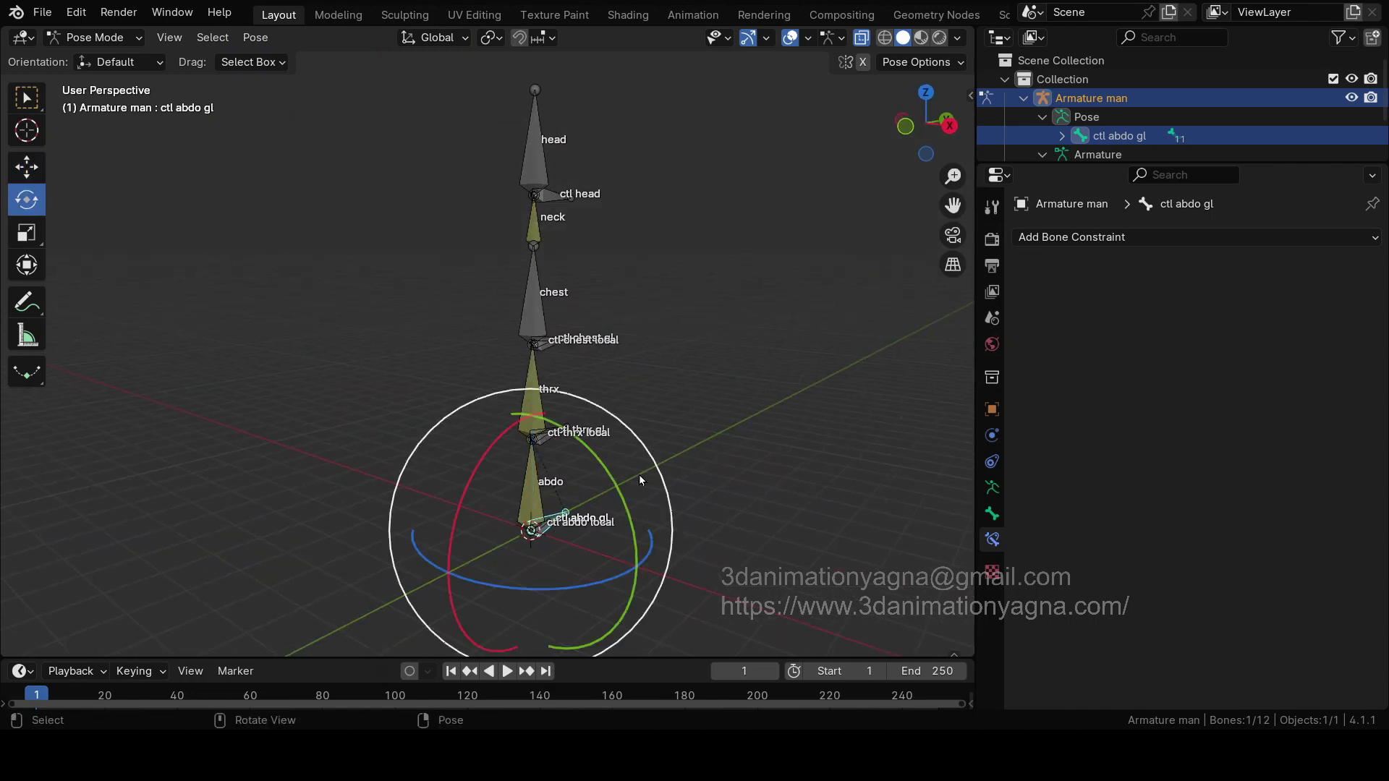
{"action": "left_click_drag", "start_coordinate": [583, 444], "coordinate": [548, 414]}
{"action": "key", "text": "ctrl+z"}
Step: Deselect ctl abdo gl and select the ctl chest gl control bone
{"action": "middle_click_drag", "start_coordinate": [705, 441], "coordinate": [679, 362]}
{"action": "scroll", "coordinate": [611, 437], "scroll_direction": "up", "scroll_amount": 3}
{"action": "left_click", "coordinate": [701, 291]}
{"action": "middle_click_drag", "start_coordinate": [701, 291], "coordinate": [620, 481]}
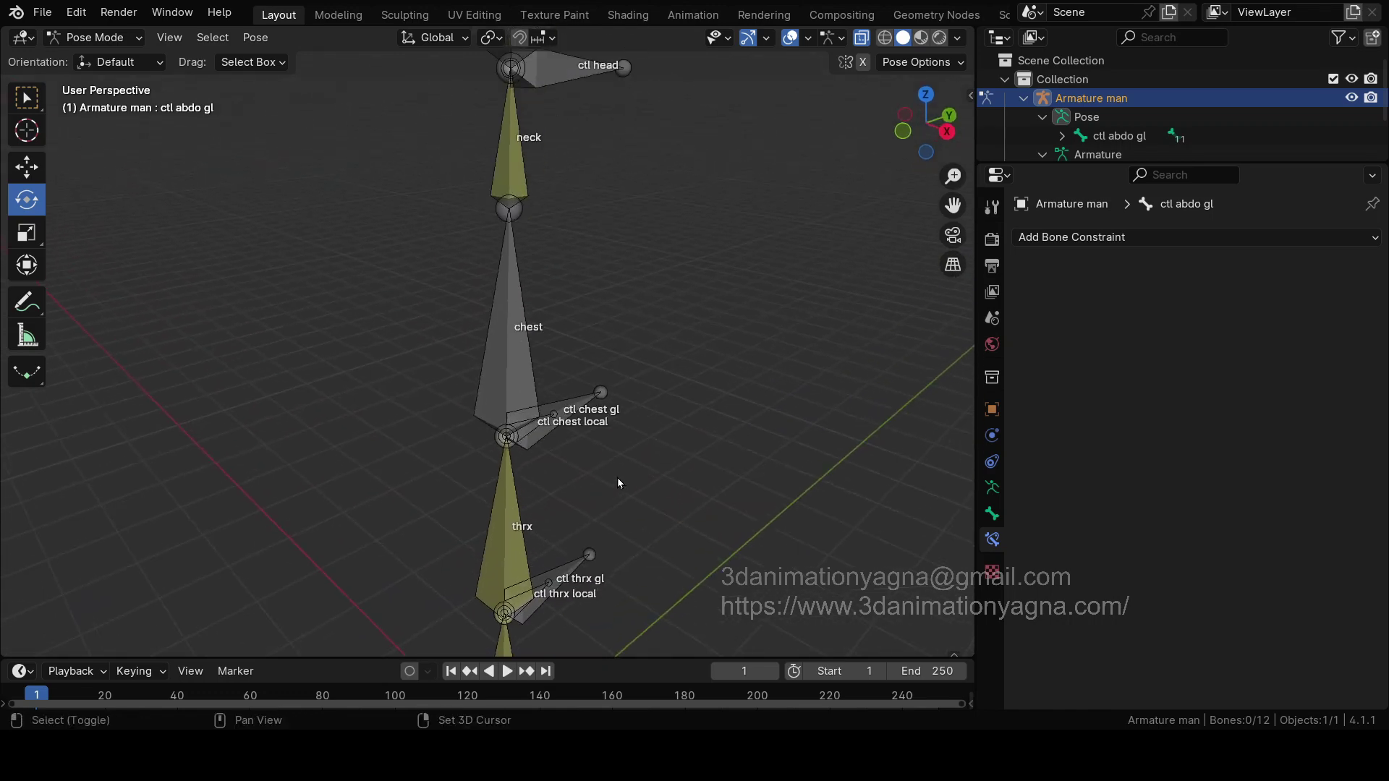
{"action": "left_click", "coordinate": [569, 414]}
Step: Twist ctl chest gl about 24° around Z on its blue ring
{"action": "middle_click_drag", "start_coordinate": [569, 413], "coordinate": [634, 430]}
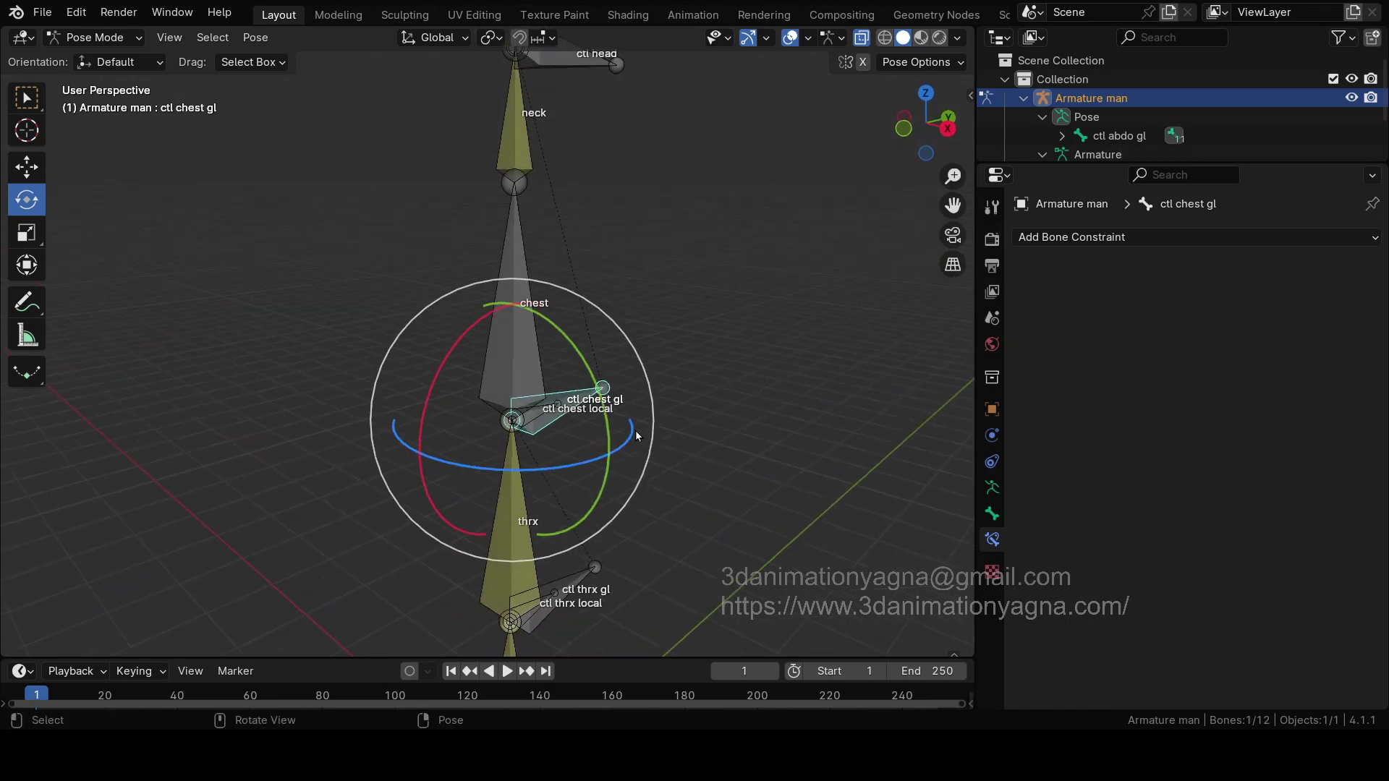
{"action": "scroll", "coordinate": [629, 427], "scroll_direction": "down", "scroll_amount": 3}
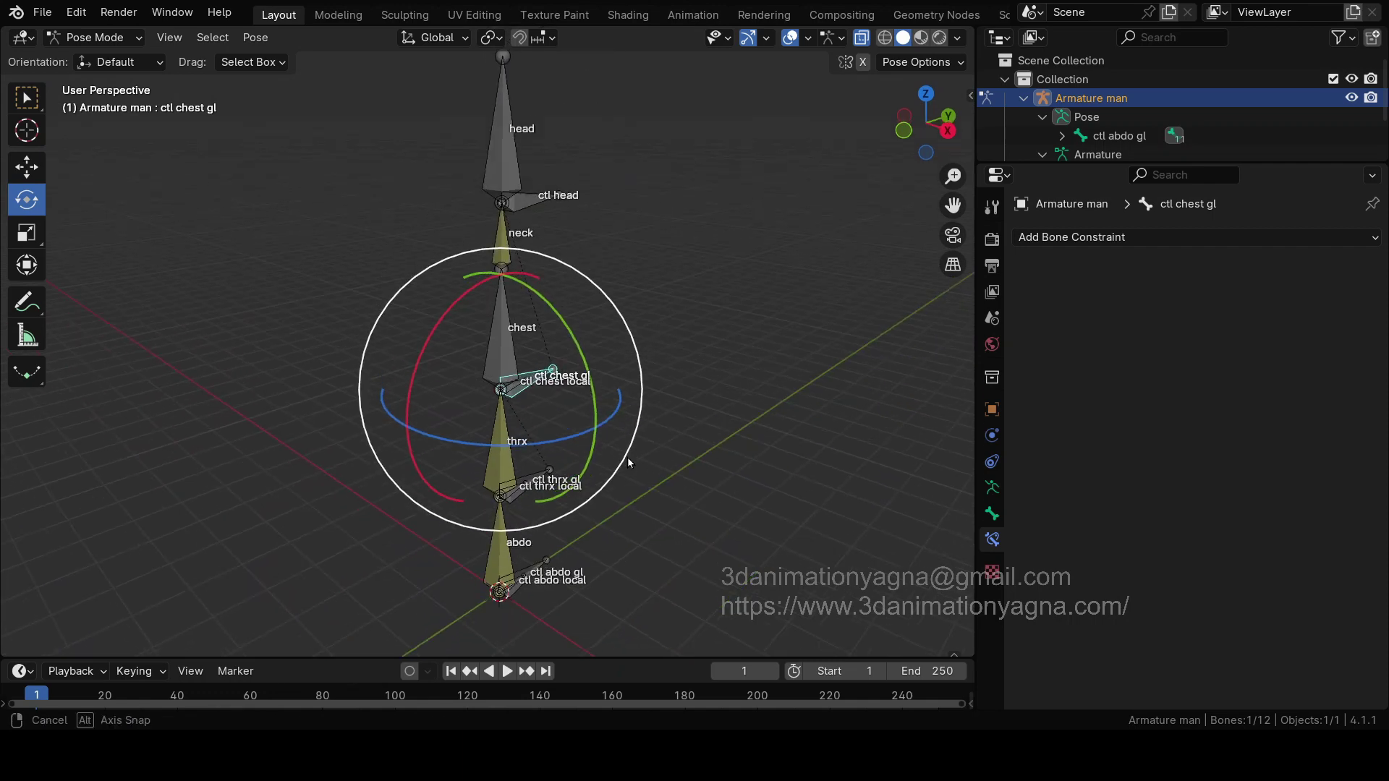
{"action": "scroll", "coordinate": [627, 410], "scroll_direction": "up", "scroll_amount": 2}
{"action": "middle_click_drag", "start_coordinate": [627, 411], "coordinate": [562, 496], "text": "shift"}
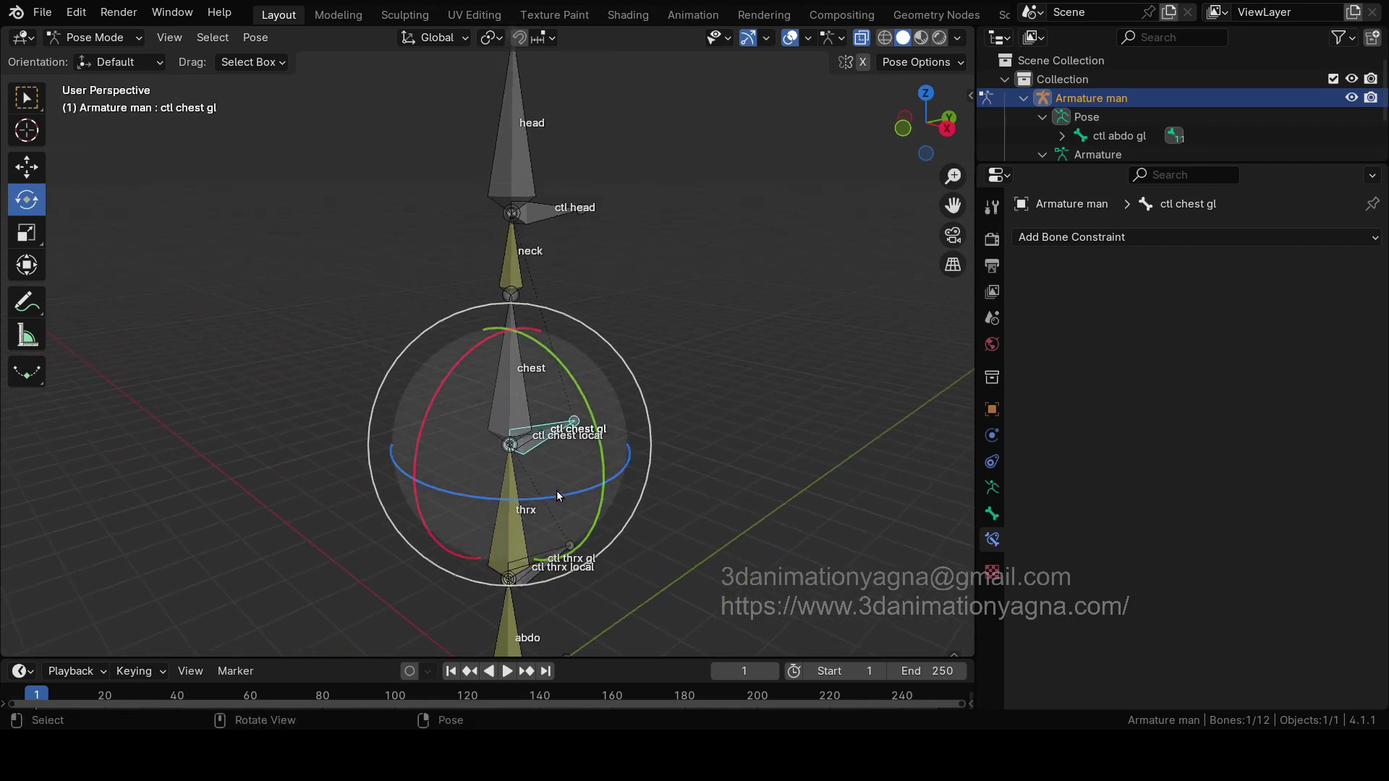
{"action": "left_click_drag", "start_coordinate": [562, 496], "coordinate": [593, 478]}
Step: Reorient the view and twist ctl chest gl the other way, to about -21° on Z
{"action": "middle_click_drag", "start_coordinate": [653, 415], "coordinate": [667, 444]}
{"action": "middle_click_drag", "start_coordinate": [518, 520], "coordinate": [553, 411]}
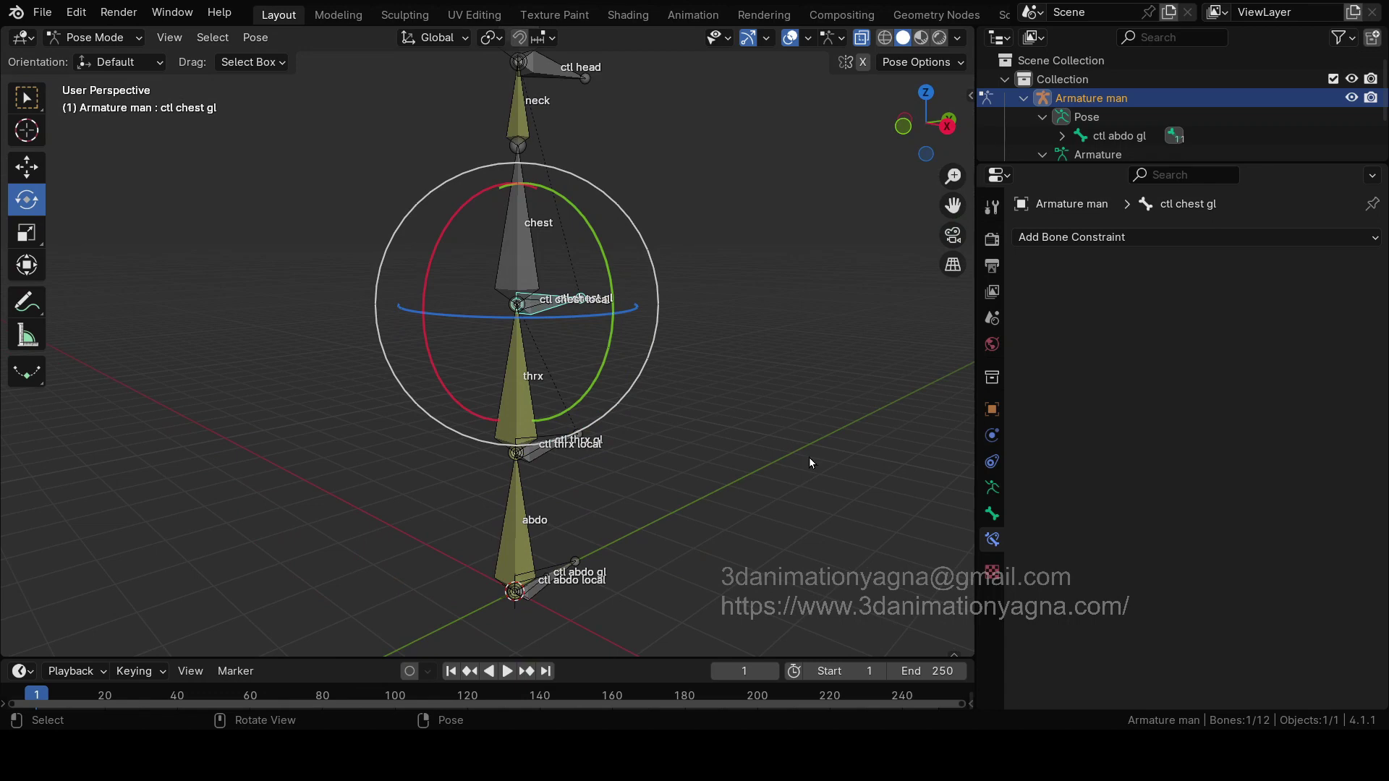
{"action": "middle_click_drag", "start_coordinate": [809, 458], "coordinate": [698, 405]}
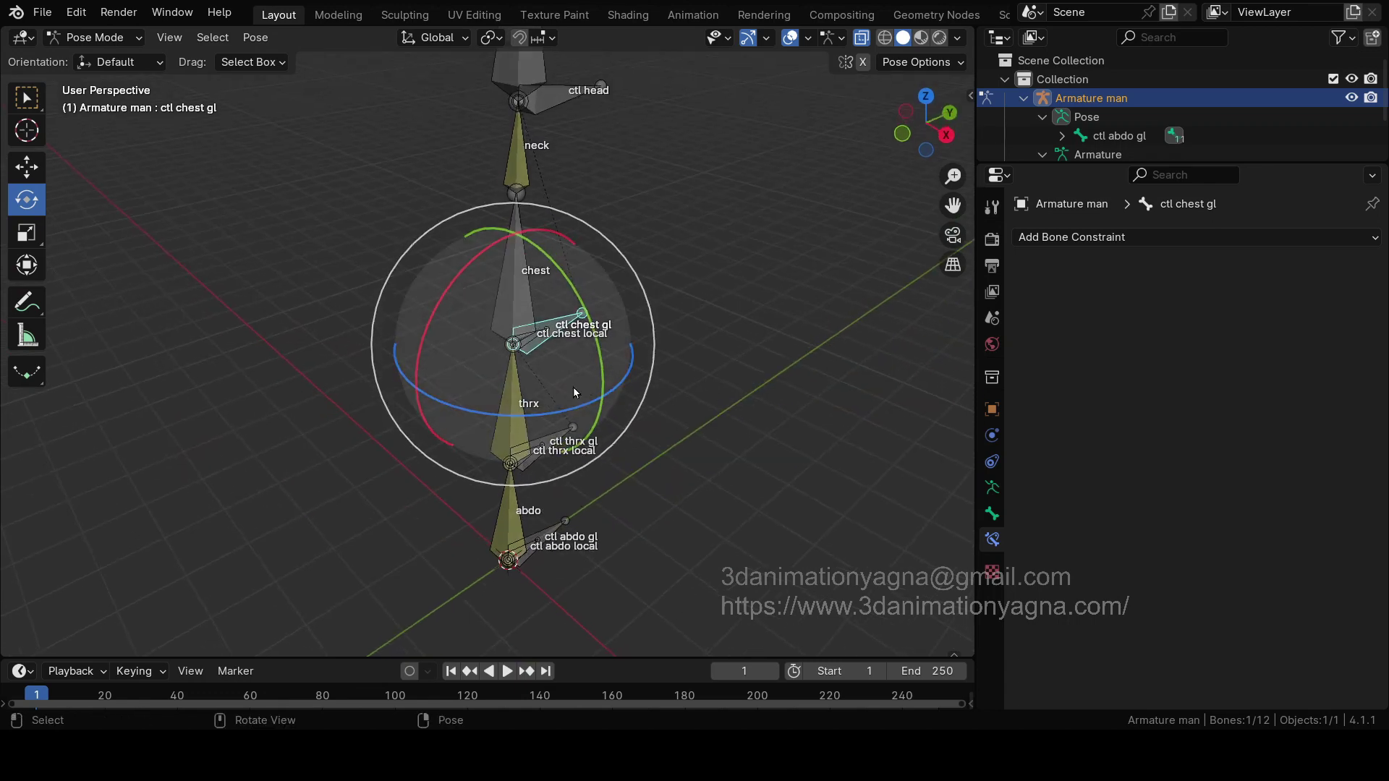
{"action": "left_click_drag", "start_coordinate": [562, 411], "coordinate": [596, 431]}
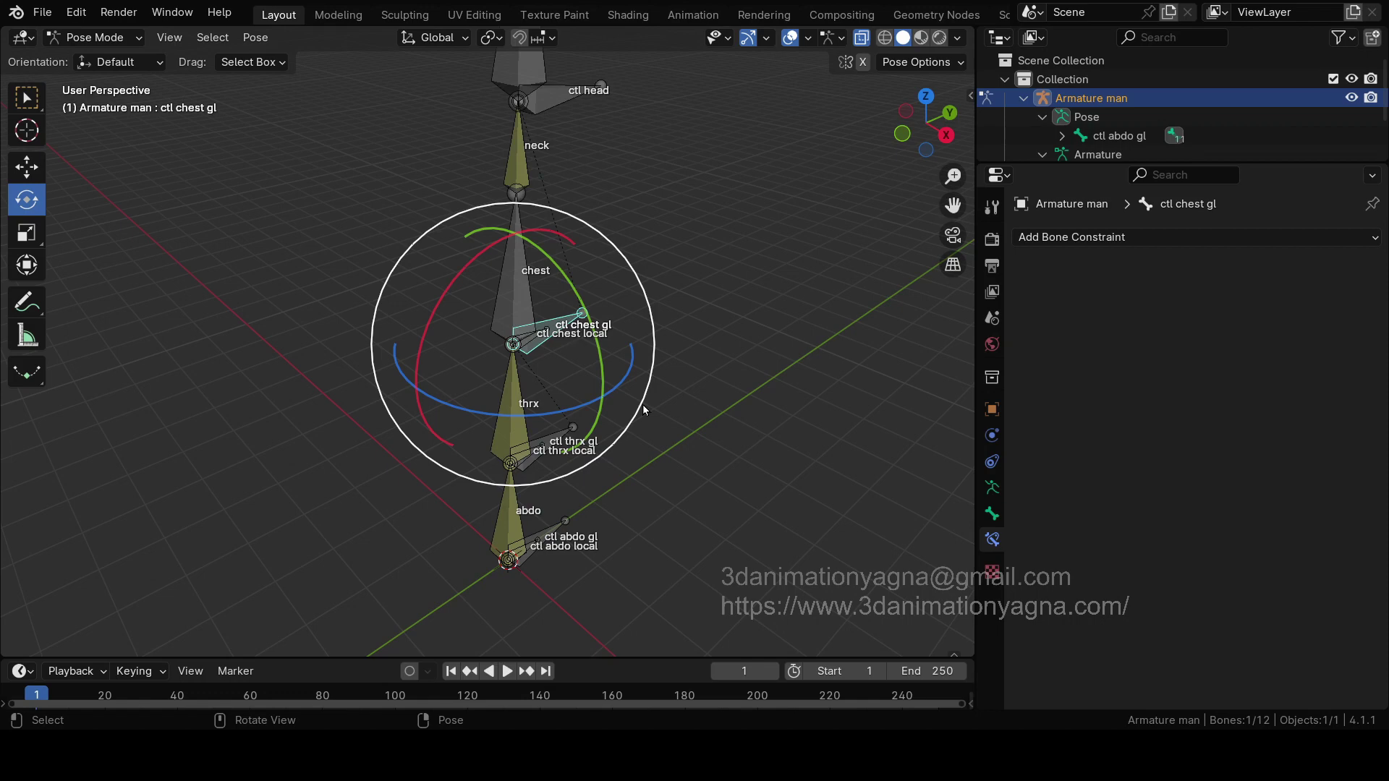
Step: Select the chest bone and then the thrx bone to check its IK constraint
{"action": "left_click", "coordinate": [642, 405]}
{"action": "middle_click_drag", "start_coordinate": [694, 385], "coordinate": [606, 339]}
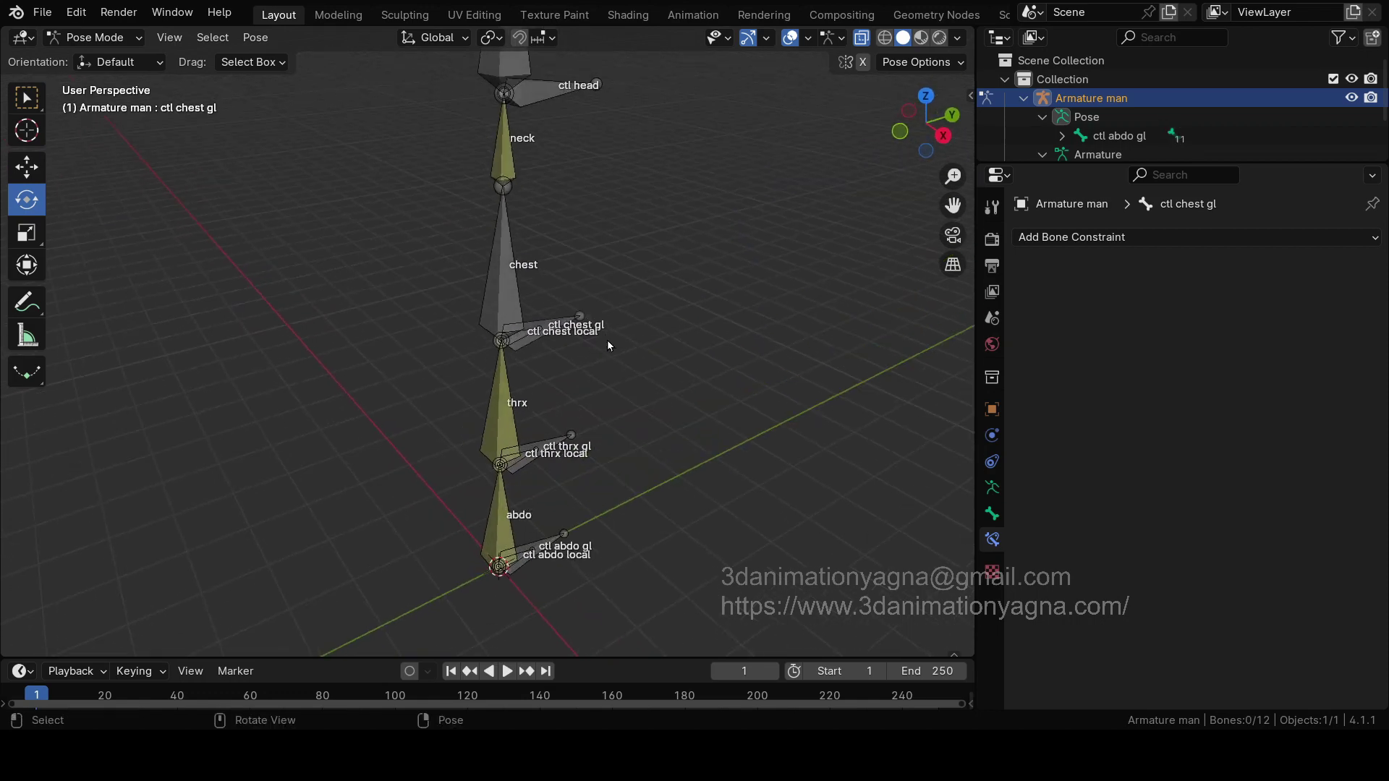
{"action": "left_click", "coordinate": [516, 278]}
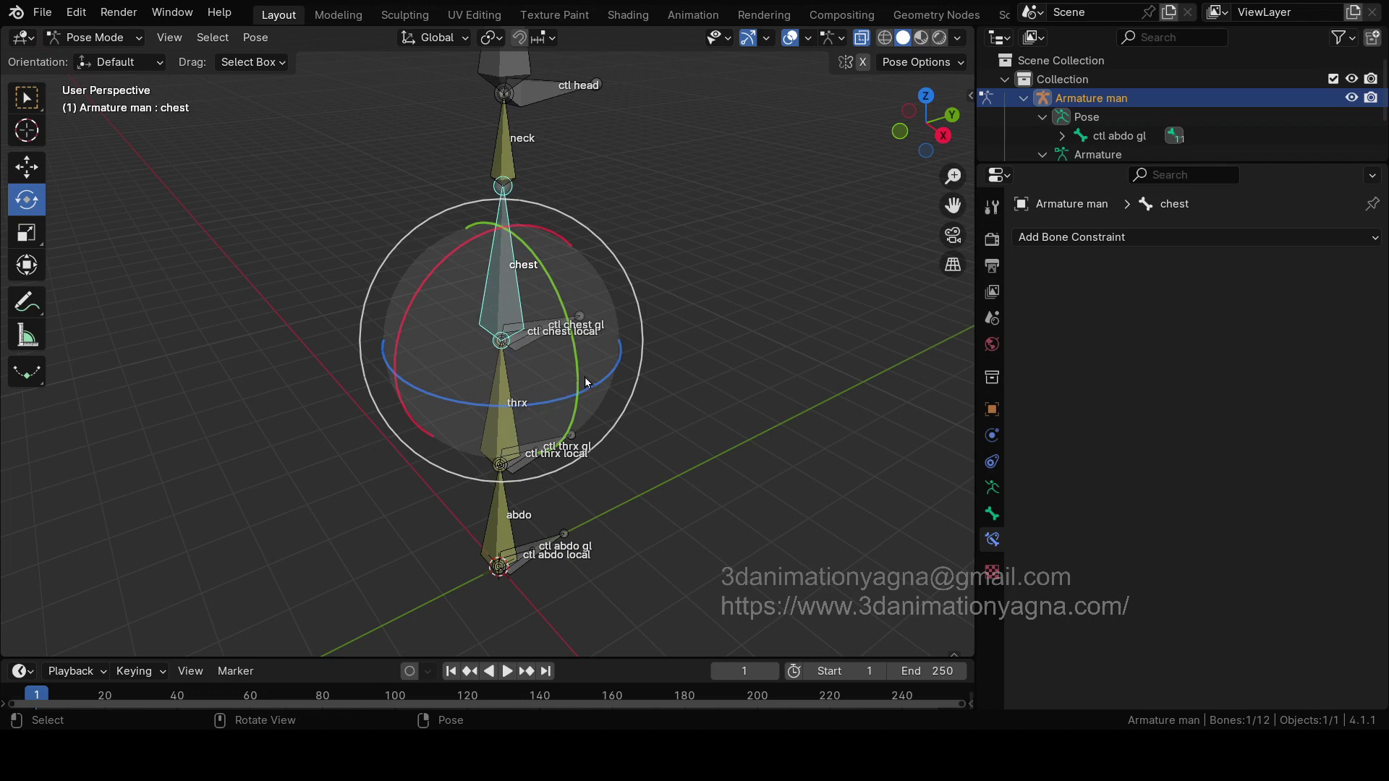
{"action": "left_click", "coordinate": [507, 428]}
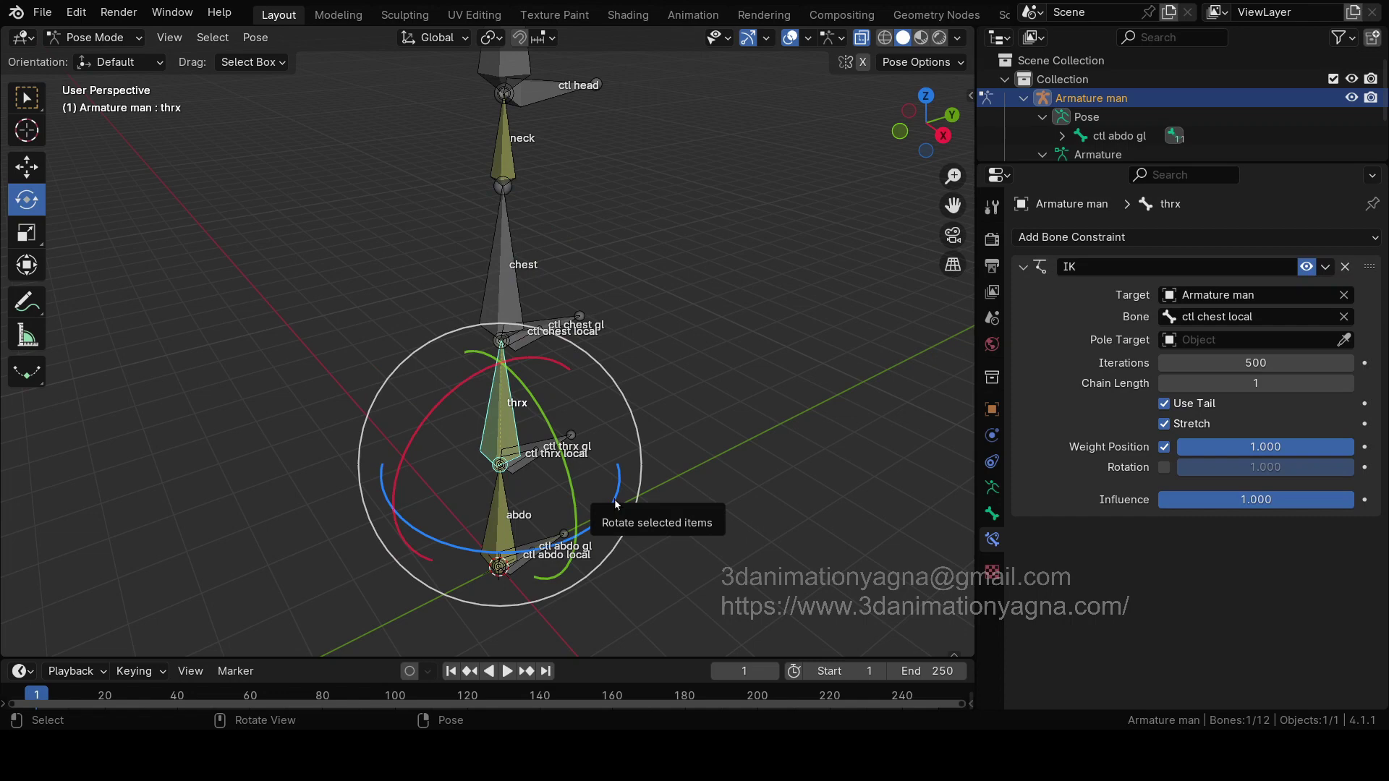
{"action": "left_click", "coordinate": [697, 379]}
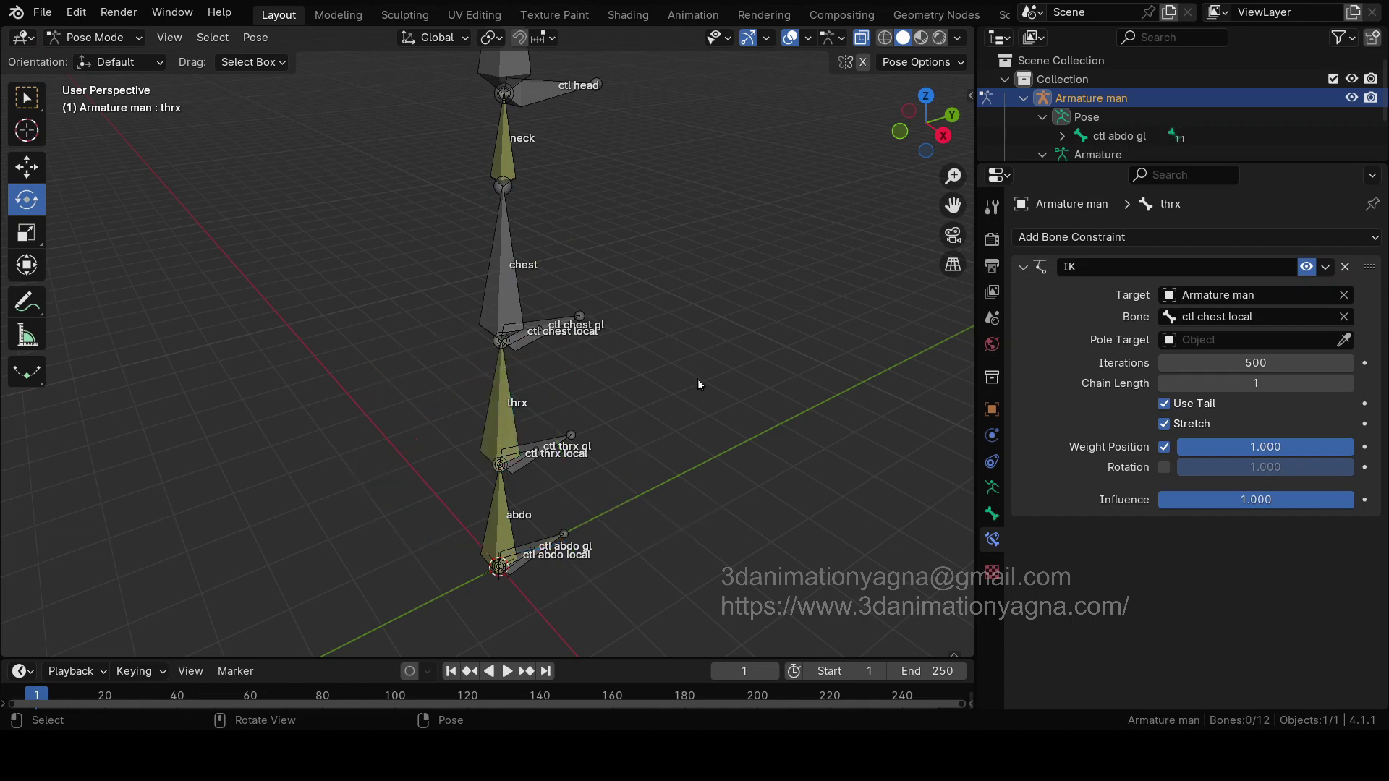
{"action": "scroll", "coordinate": [681, 380], "scroll_direction": "up", "scroll_amount": 2}
{"action": "left_click", "coordinate": [533, 257]}
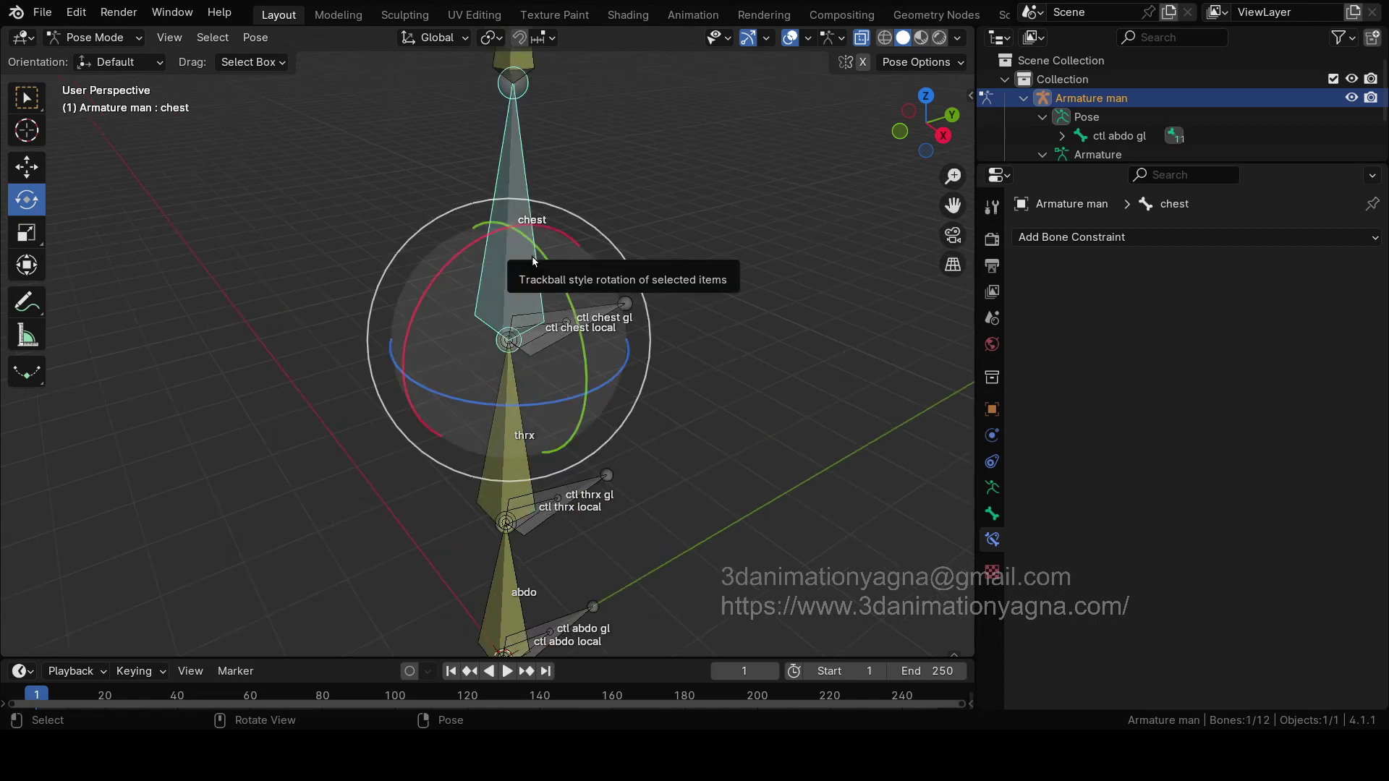
{"action": "left_click", "coordinate": [522, 431]}
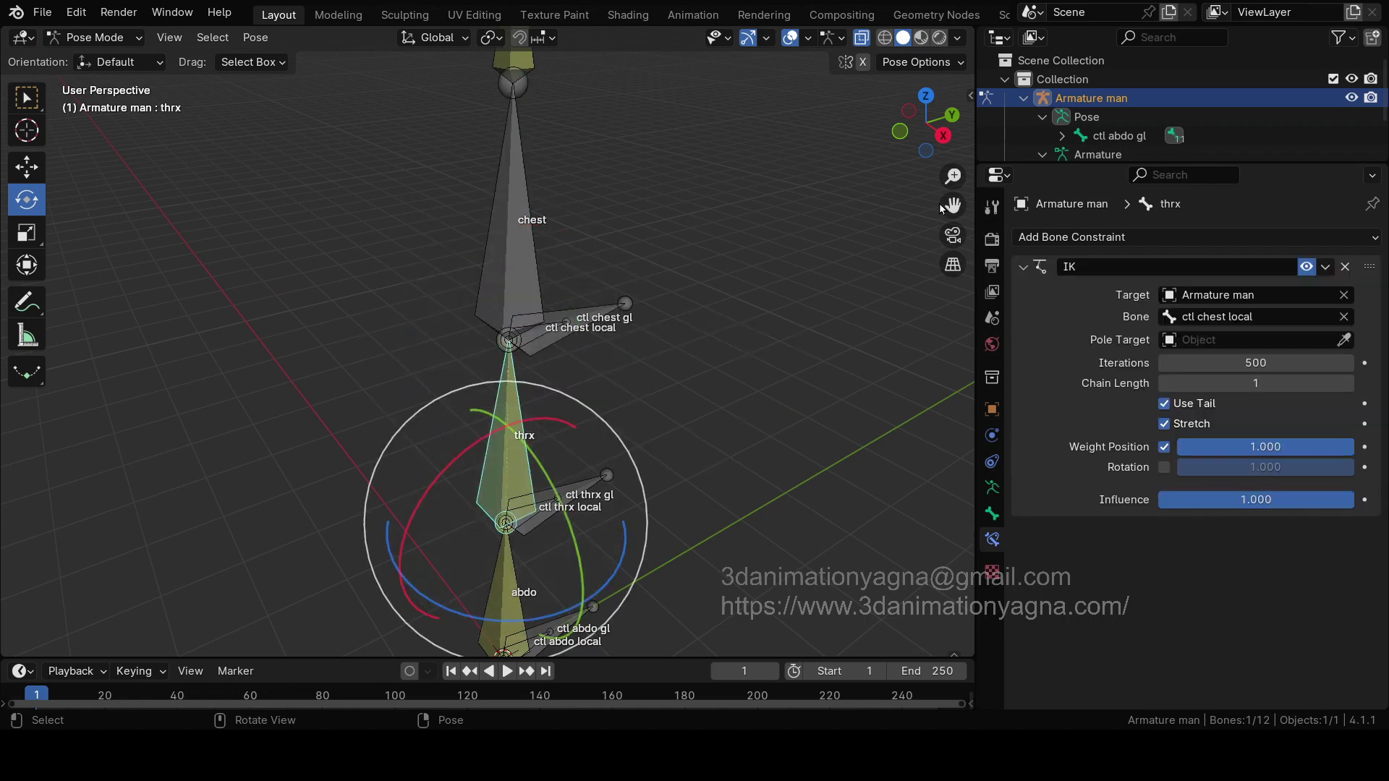
Step: Show thrx's transform values in the N sidebar, zoomed out to frame the spine
{"action": "key", "text": "n"}
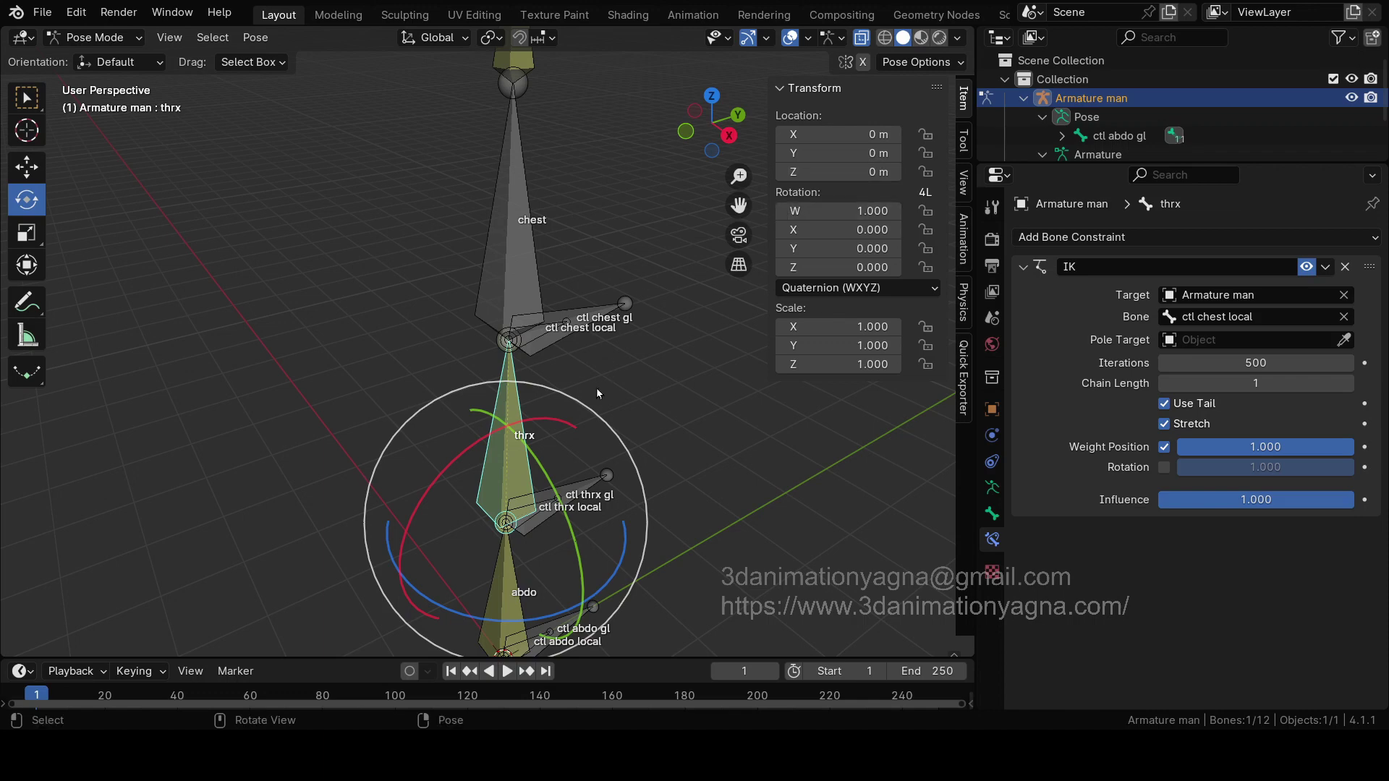
{"action": "left_click", "coordinate": [629, 428]}
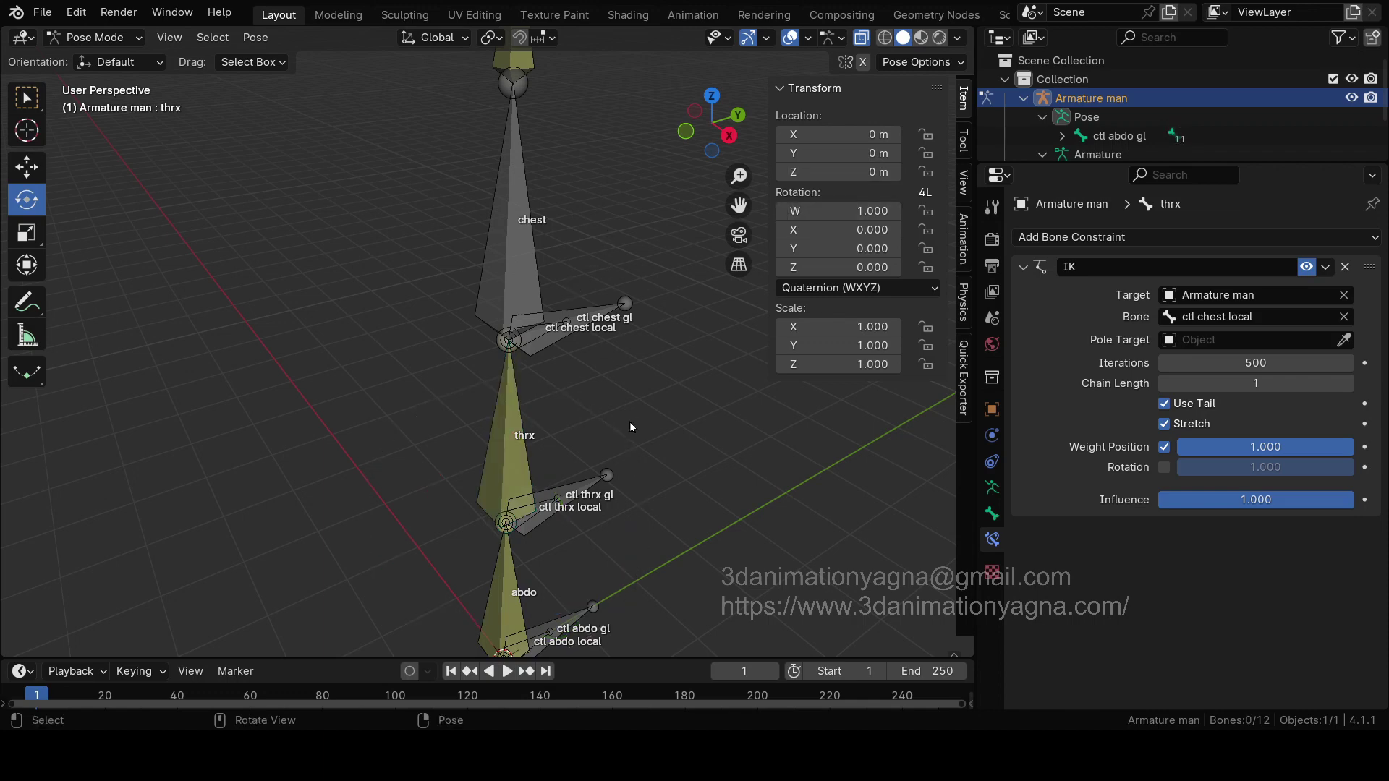
{"action": "middle_click_drag", "start_coordinate": [631, 413], "coordinate": [619, 450], "text": "ctrl"}
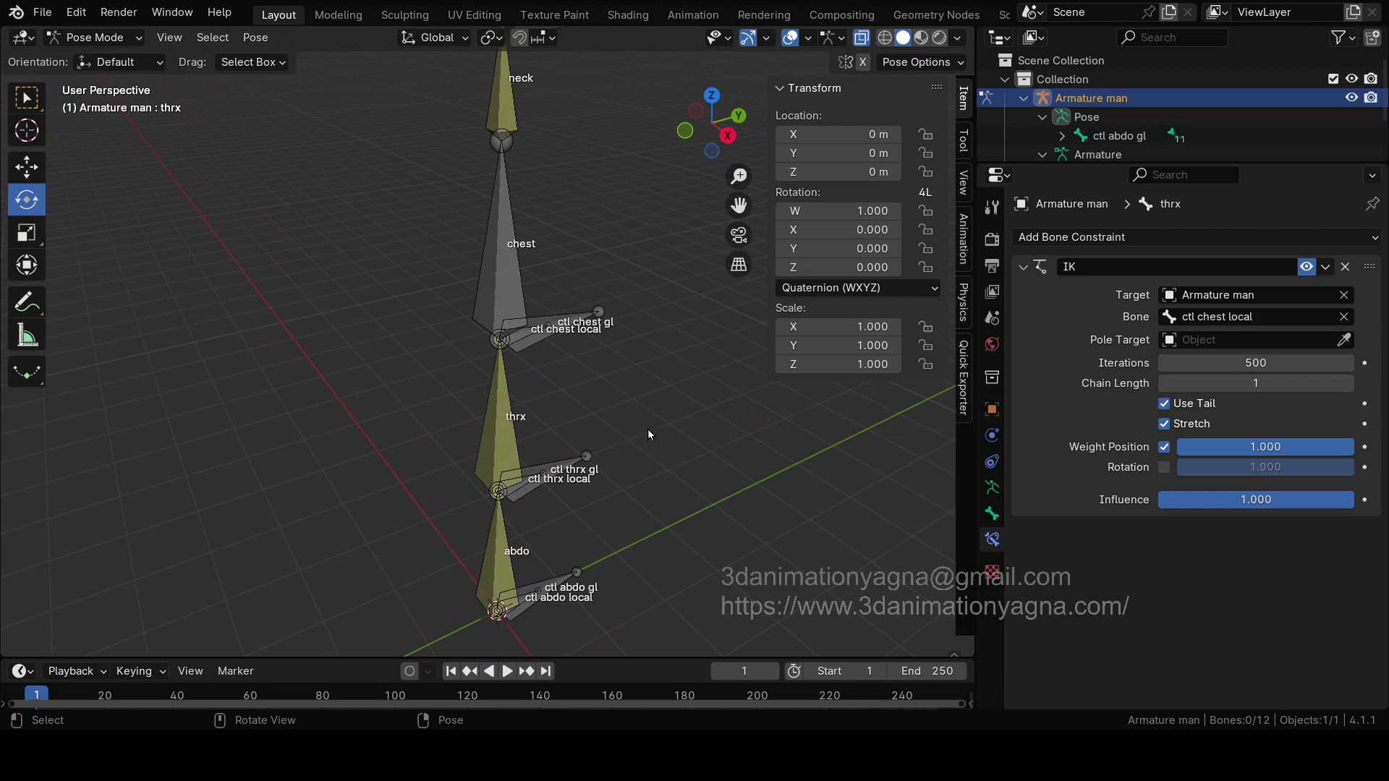
{"action": "left_click", "coordinate": [518, 427]}
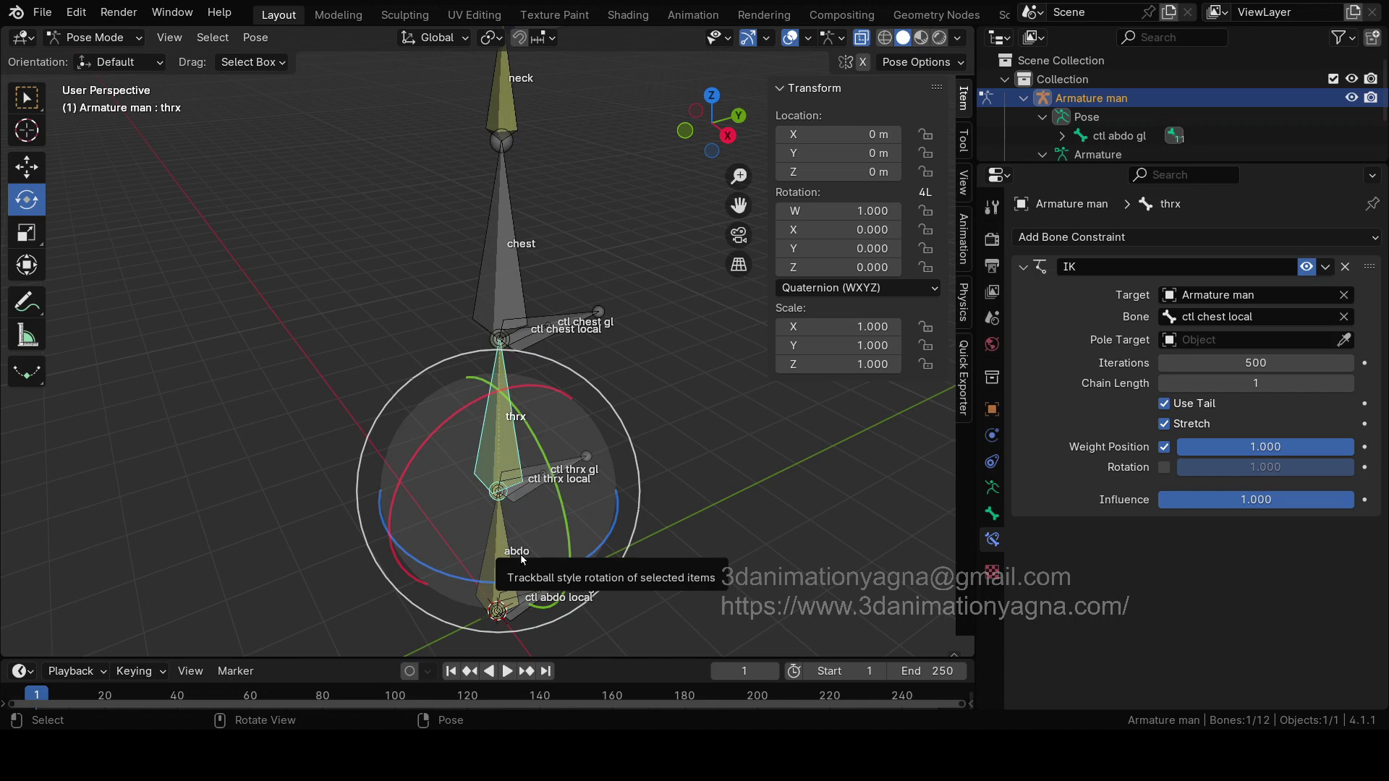
{"action": "scroll", "coordinate": [506, 517], "scroll_direction": "up", "scroll_amount": 2}
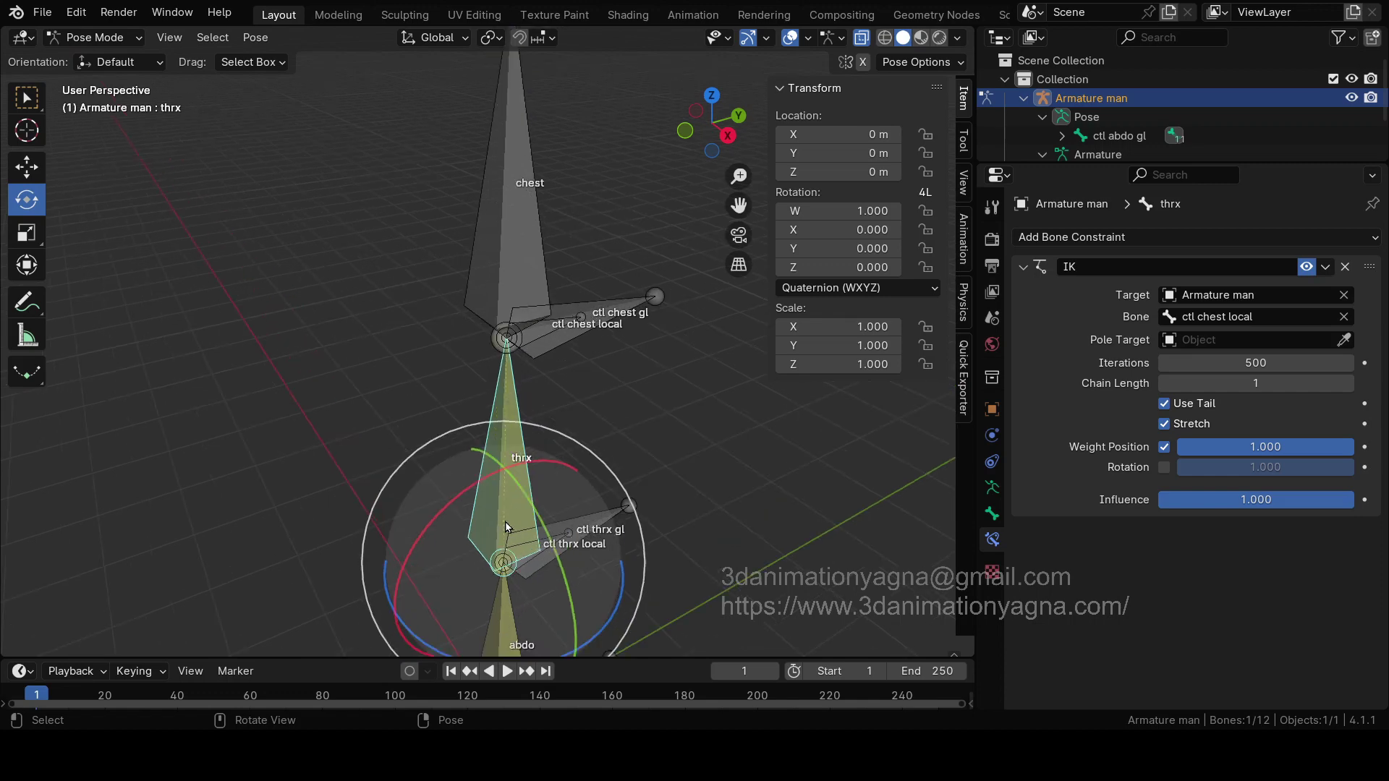
{"action": "scroll", "coordinate": [506, 527], "scroll_direction": "down", "scroll_amount": 1}
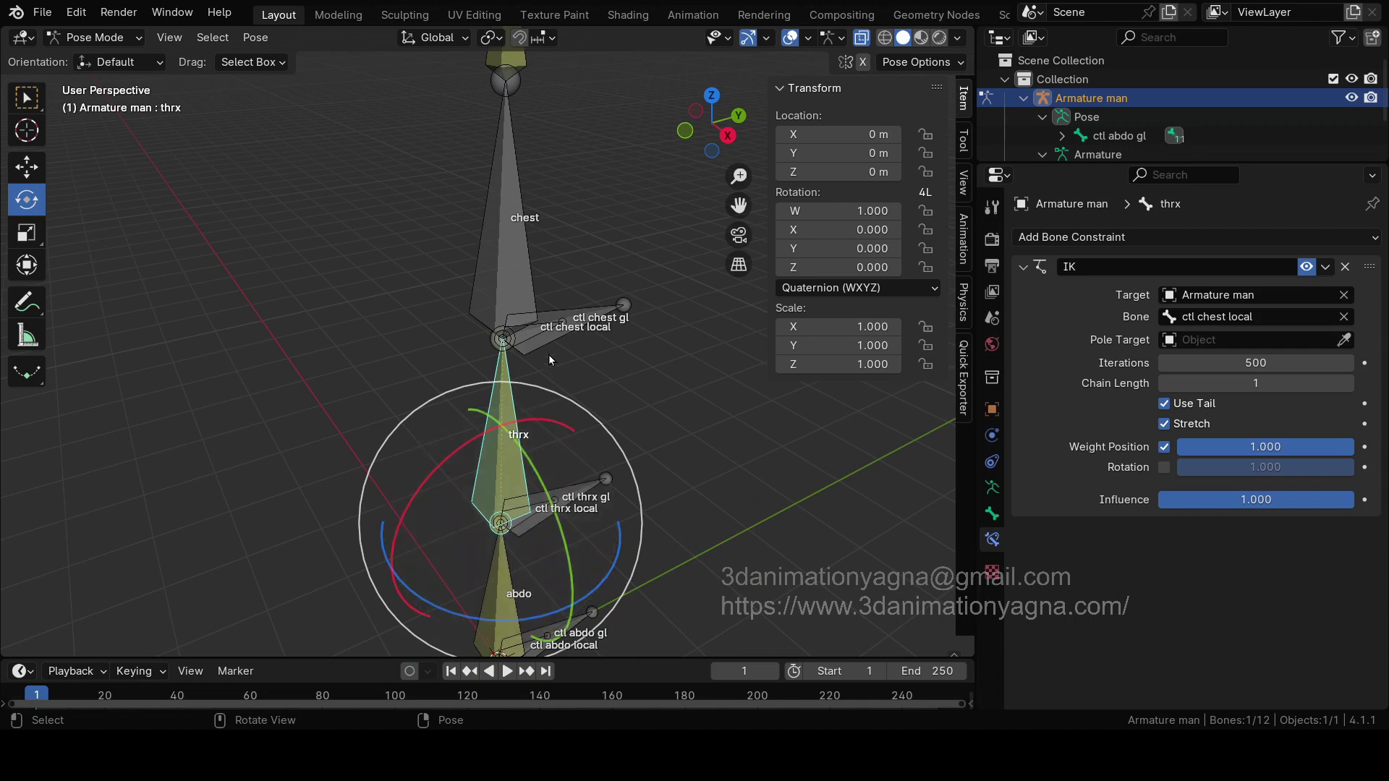
Step: Twist ctl chest gl around Z, then clear its rotation with Alt+R
{"action": "left_click", "coordinate": [571, 319]}
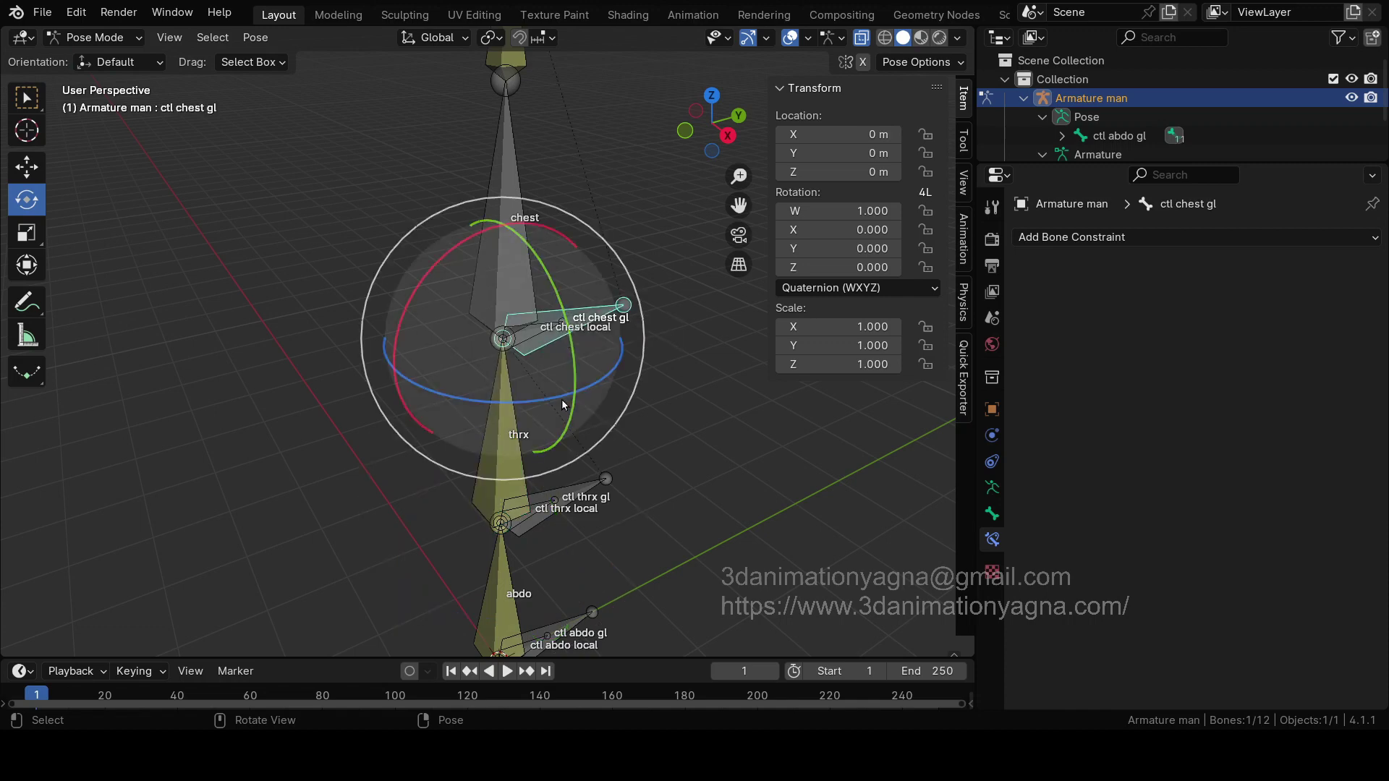
{"action": "middle_click_drag", "start_coordinate": [664, 385], "coordinate": [596, 405]}
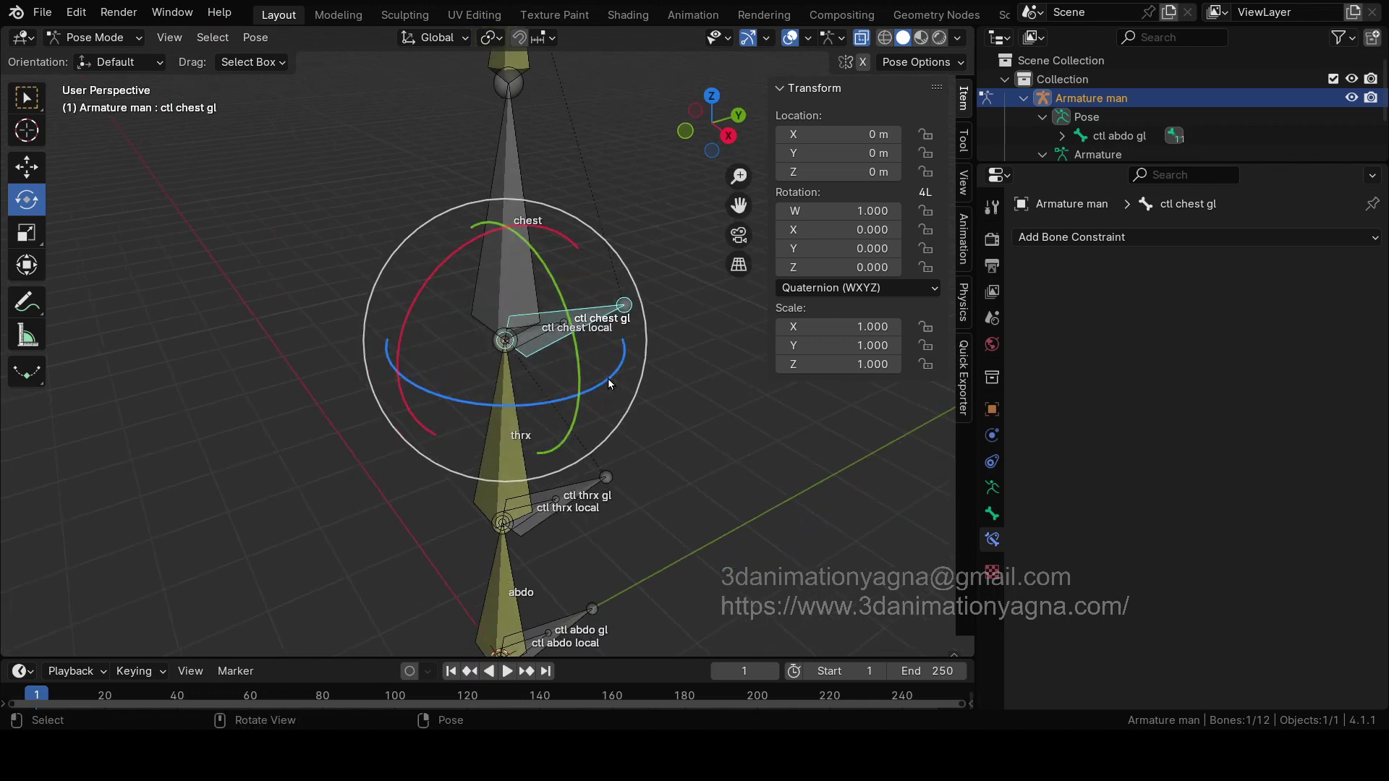
{"action": "key", "text": "bracketright"}
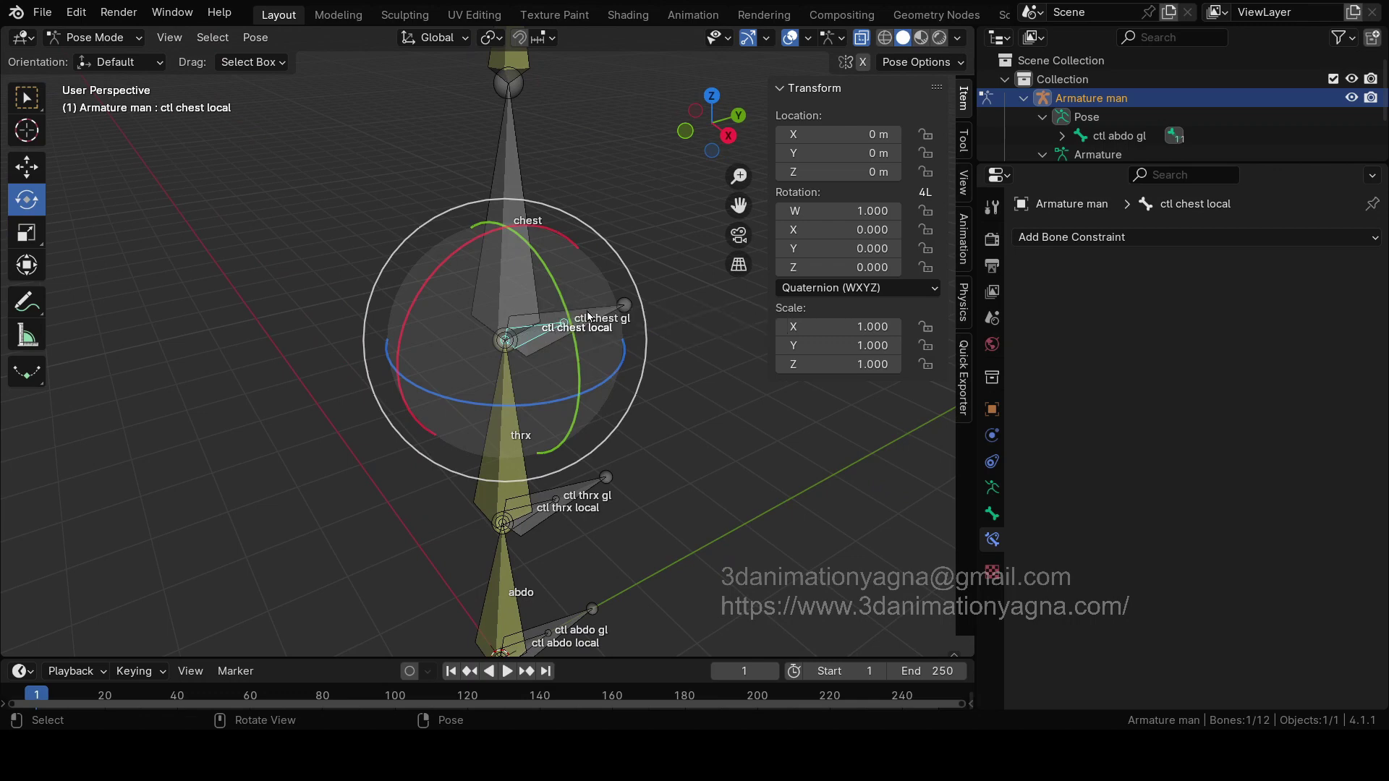
{"action": "key", "text": "bracketleft"}
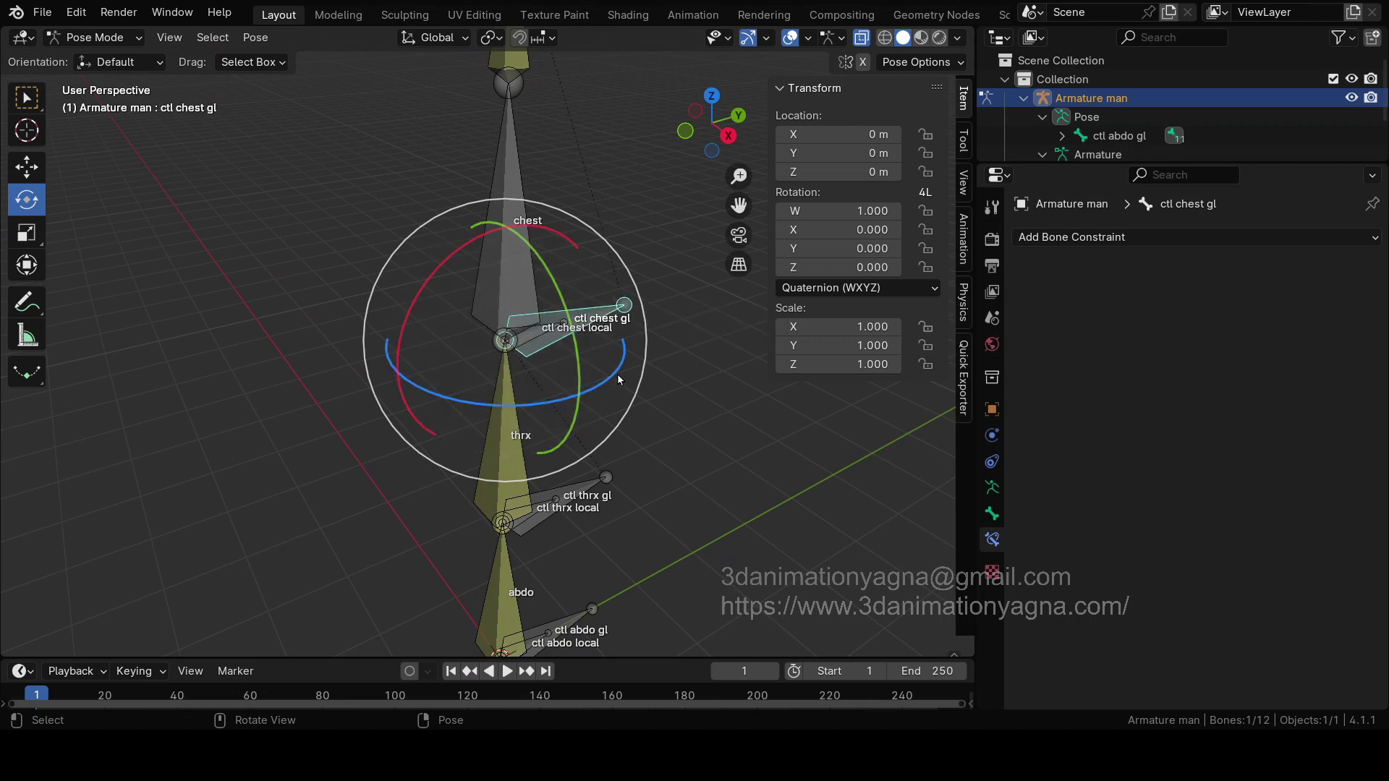
{"action": "left_click_drag", "start_coordinate": [614, 375], "coordinate": [626, 348]}
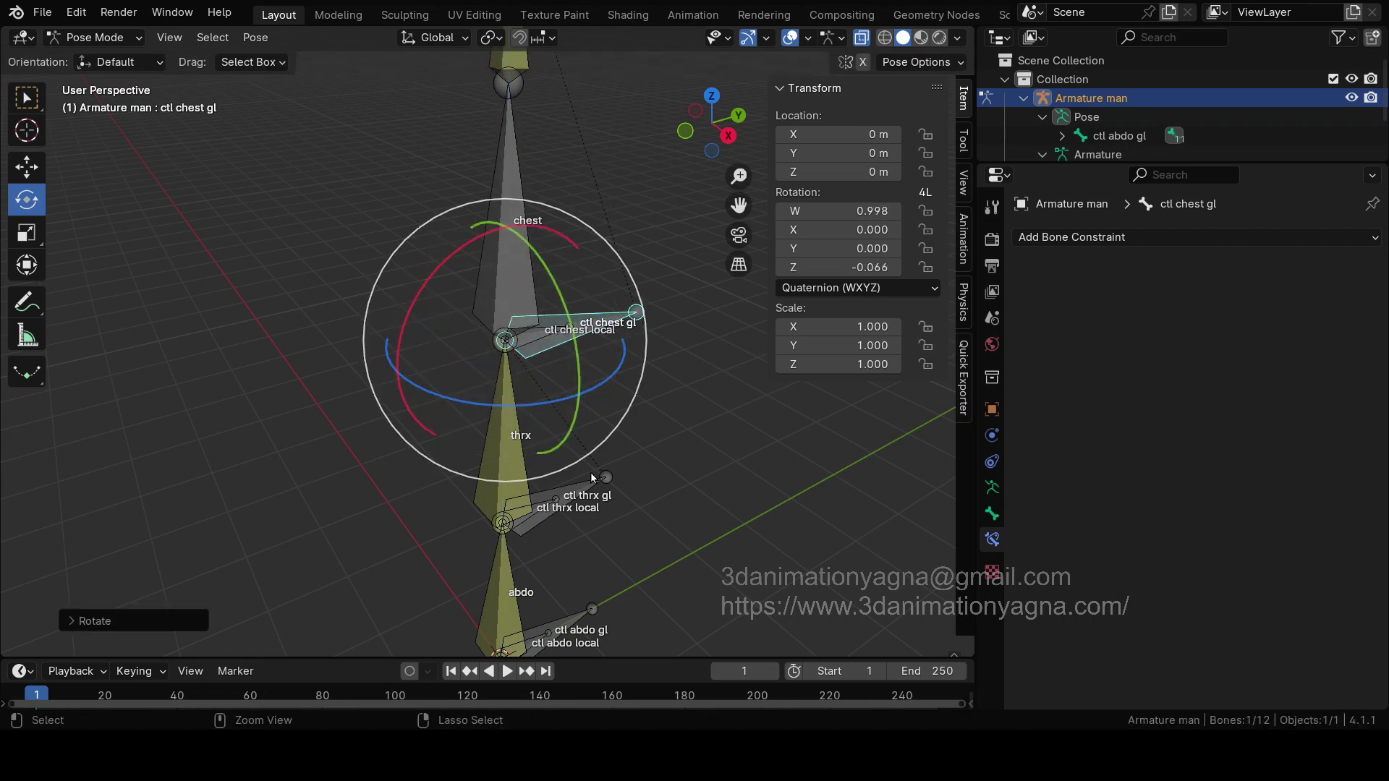
{"action": "key", "text": "alt+r"}
Step: Select ctl chest local and switch to the Move tool
{"action": "left_click", "coordinate": [570, 368]}
{"action": "left_click", "coordinate": [540, 331]}
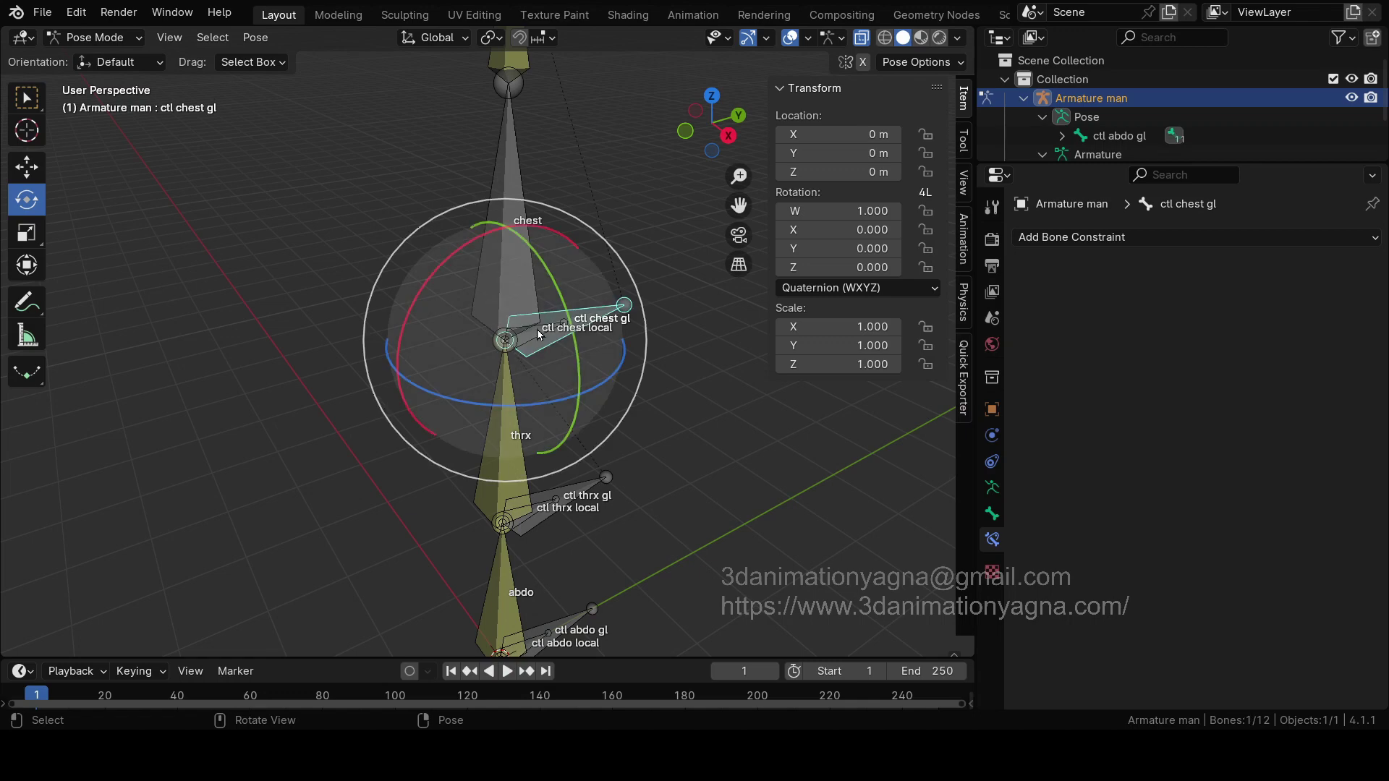
{"action": "left_click", "coordinate": [540, 331]}
{"action": "left_click", "coordinate": [27, 167]}
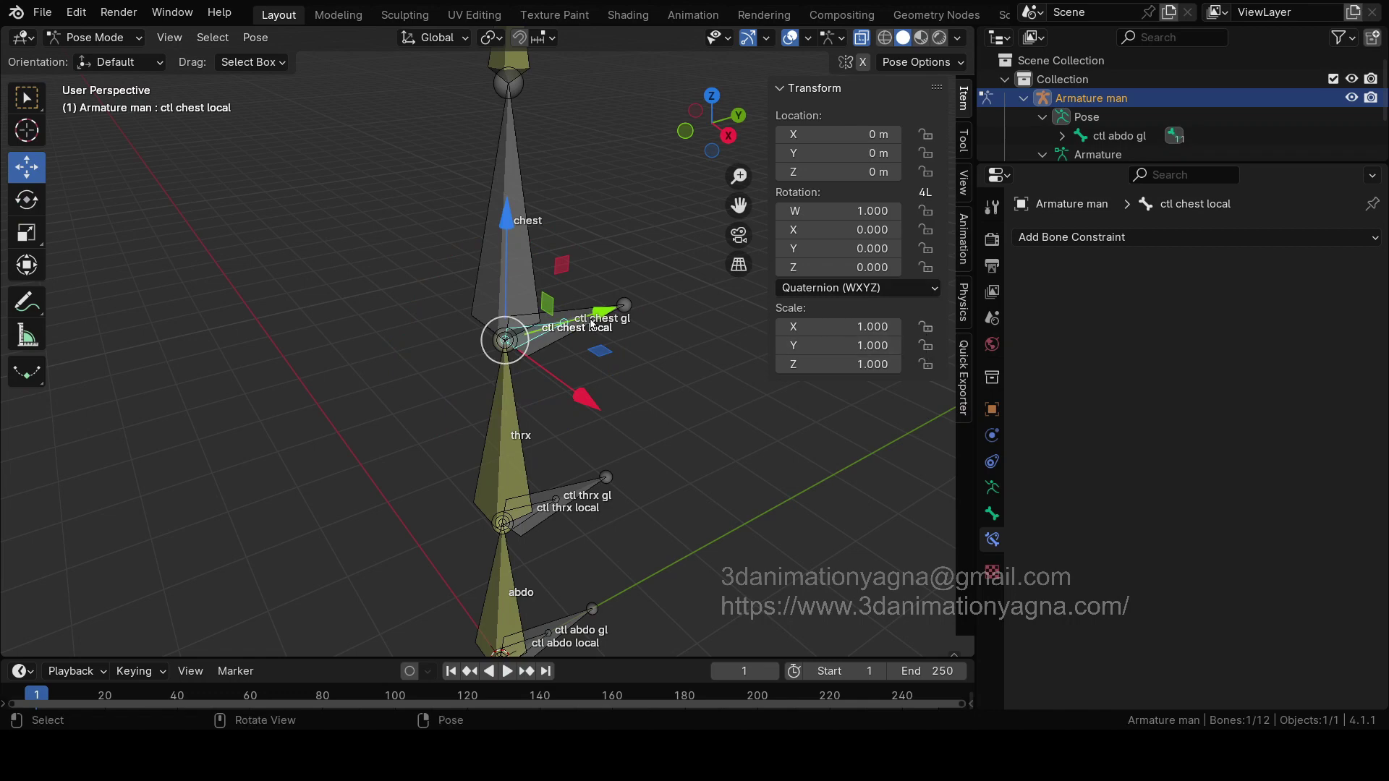
Step: Look over the chest controls, select ctl chest gl, then select thrx to show its IK
{"action": "mouse_move", "coordinate": [566, 353]}
{"action": "middle_mouse_down"}
{"action": "mouse_move", "coordinate": [566, 338]}
{"action": "mouse_move", "coordinate": [551, 354]}
{"action": "mouse_move", "coordinate": [562, 359]}
{"action": "middle_mouse_up"}
{"action": "scroll", "coordinate": [563, 358], "scroll_direction": "up", "scroll_amount": 3}
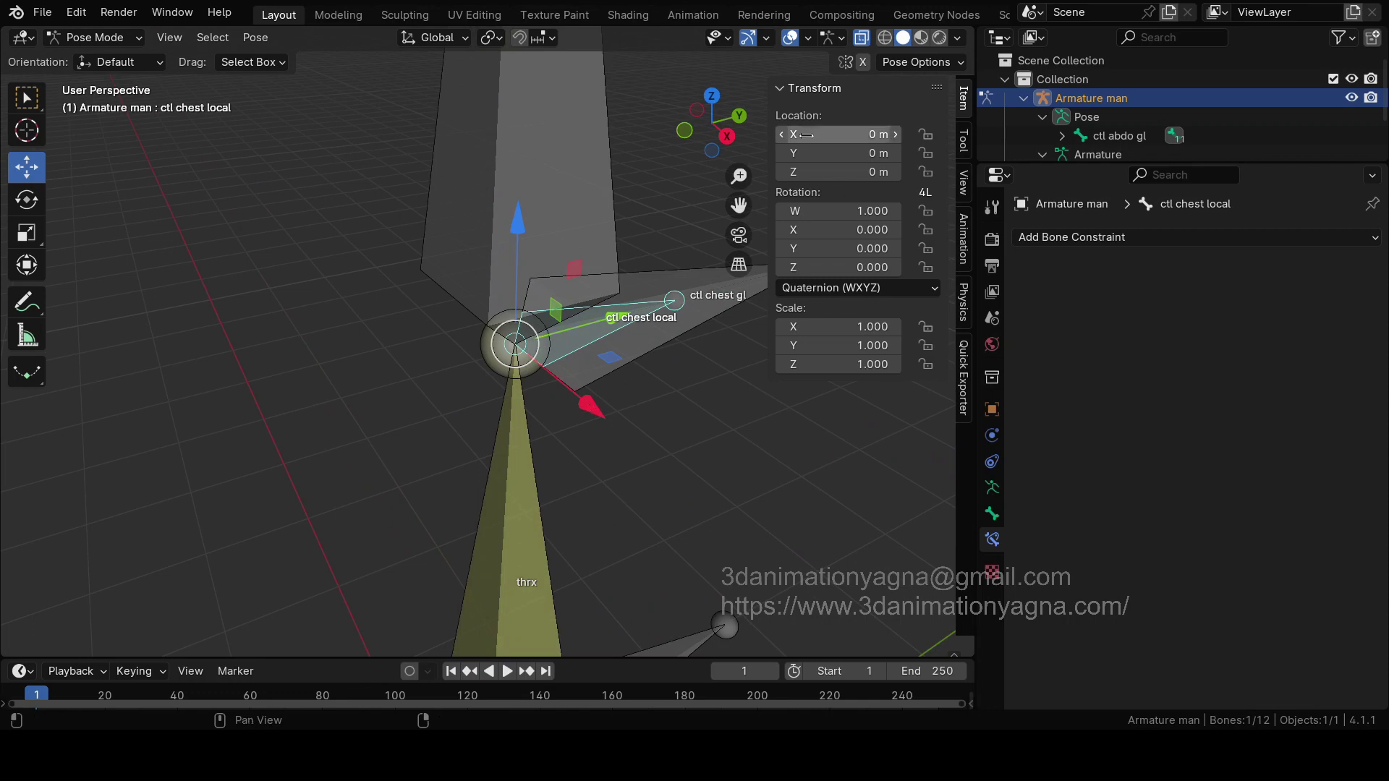
{"action": "scroll", "coordinate": [608, 402], "scroll_direction": "down", "scroll_amount": 4}
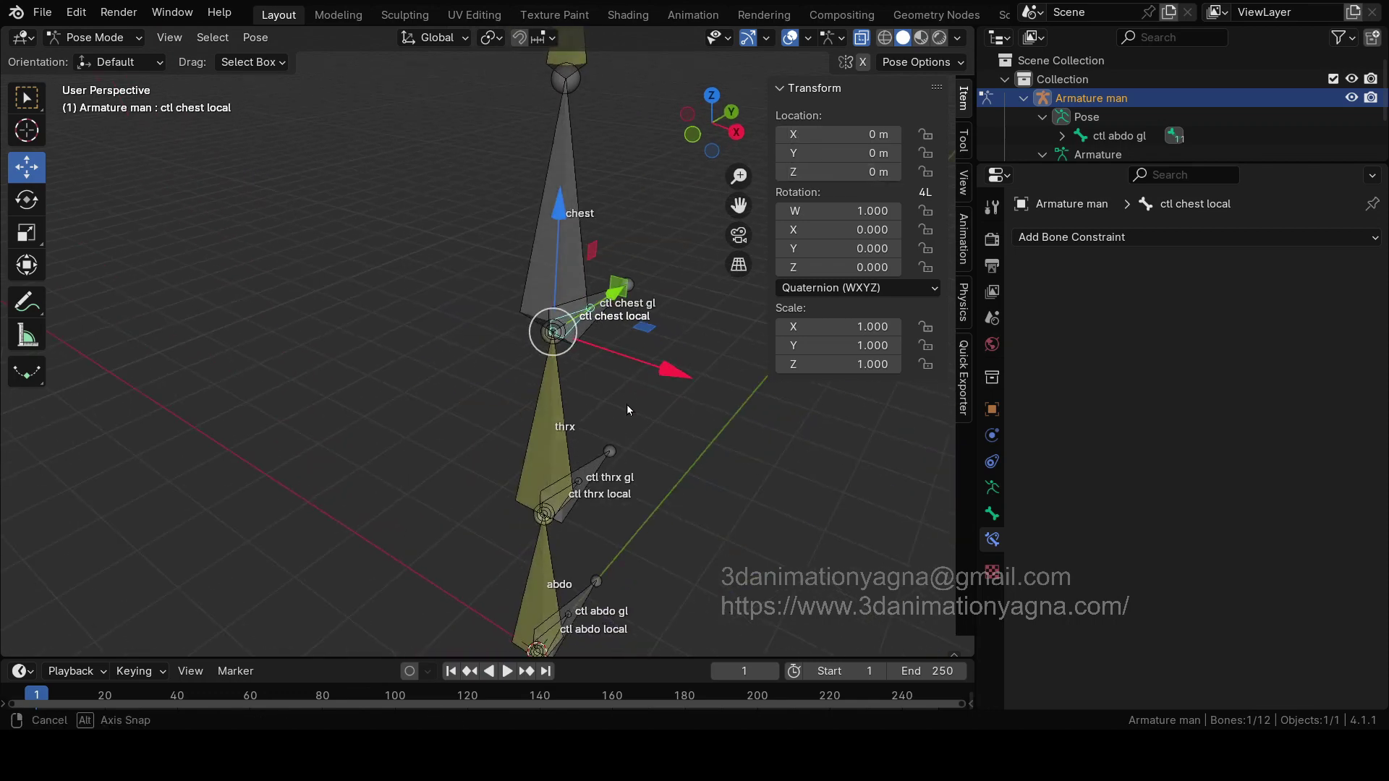
{"action": "middle_click_drag", "start_coordinate": [626, 405], "coordinate": [672, 346]}
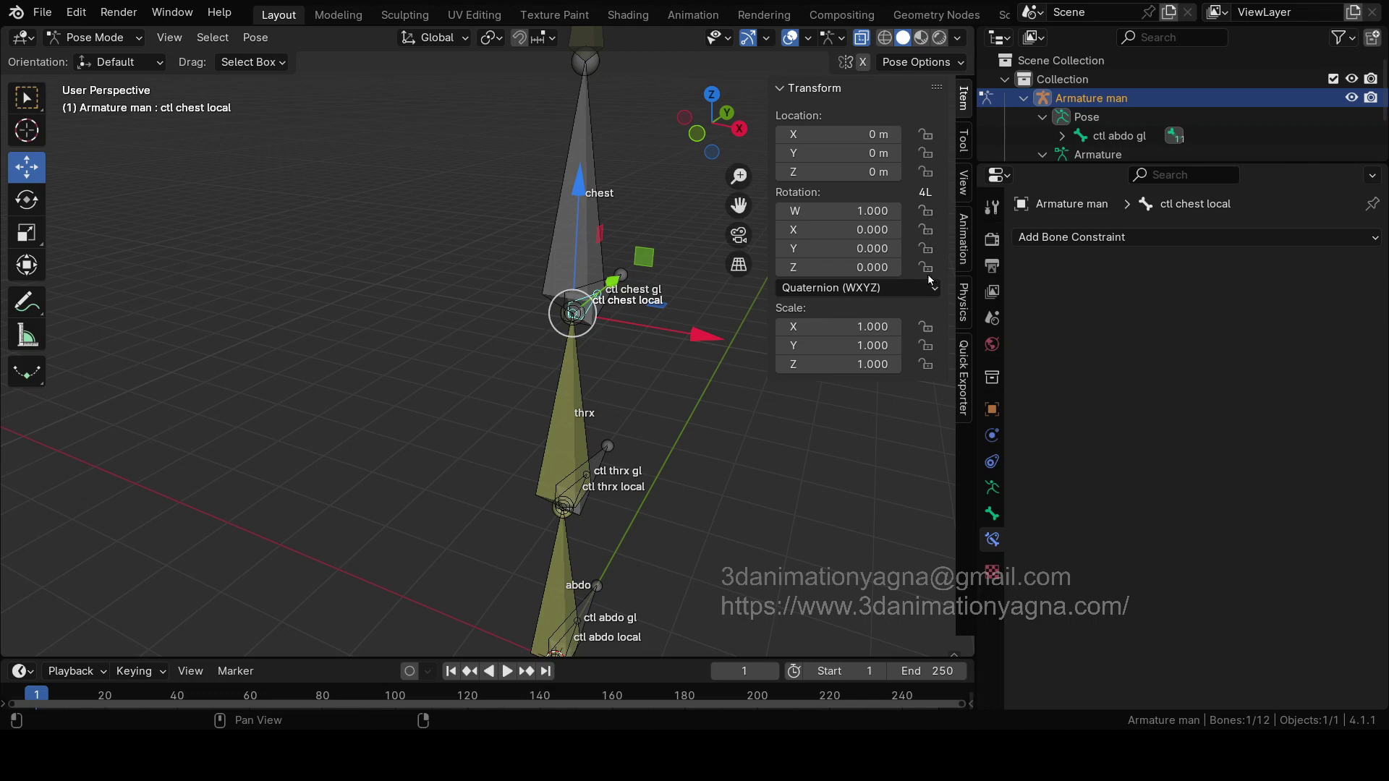
{"action": "middle_click_drag", "start_coordinate": [592, 468], "coordinate": [522, 459]}
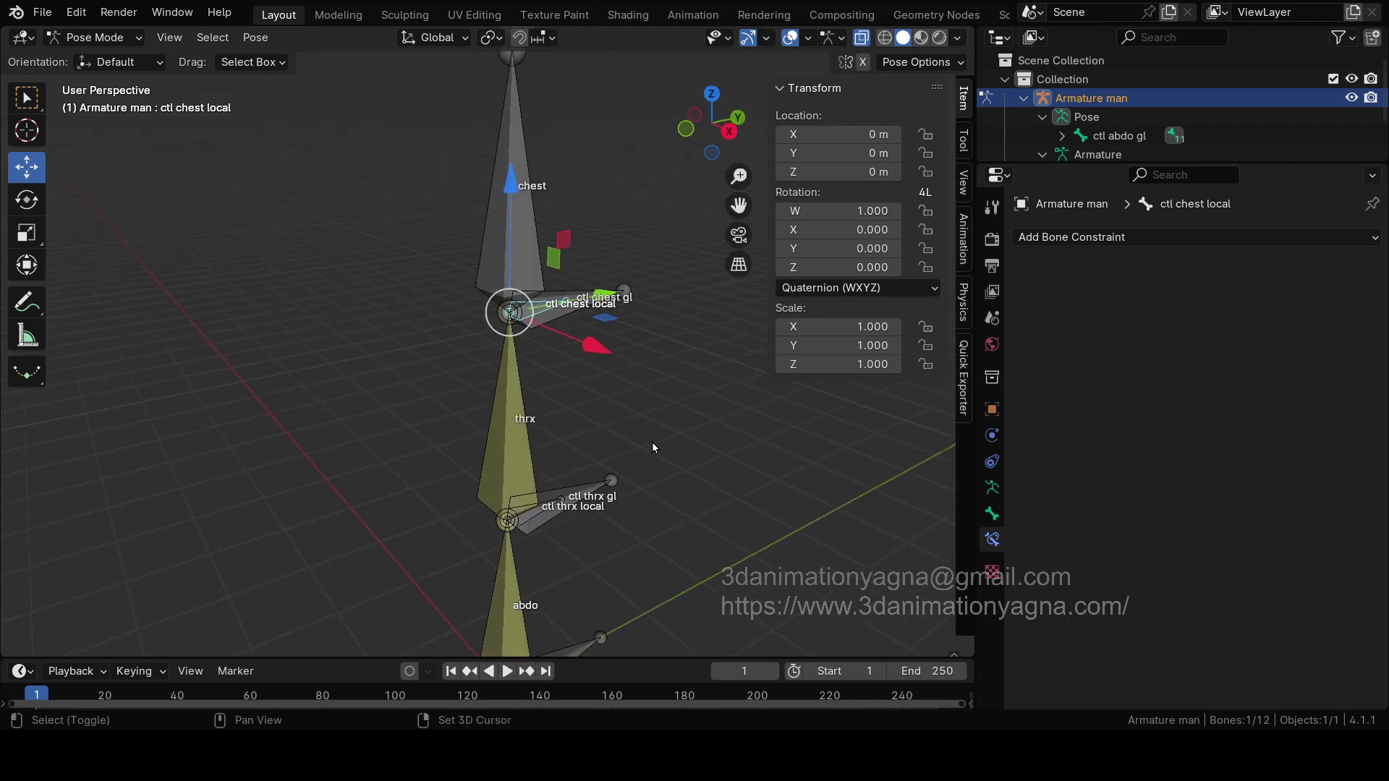
{"action": "middle_click_drag", "start_coordinate": [651, 444], "coordinate": [598, 471], "text": "shift"}
{"action": "scroll", "coordinate": [598, 471], "scroll_direction": "up", "scroll_amount": 2}
{"action": "left_click", "coordinate": [569, 323]}
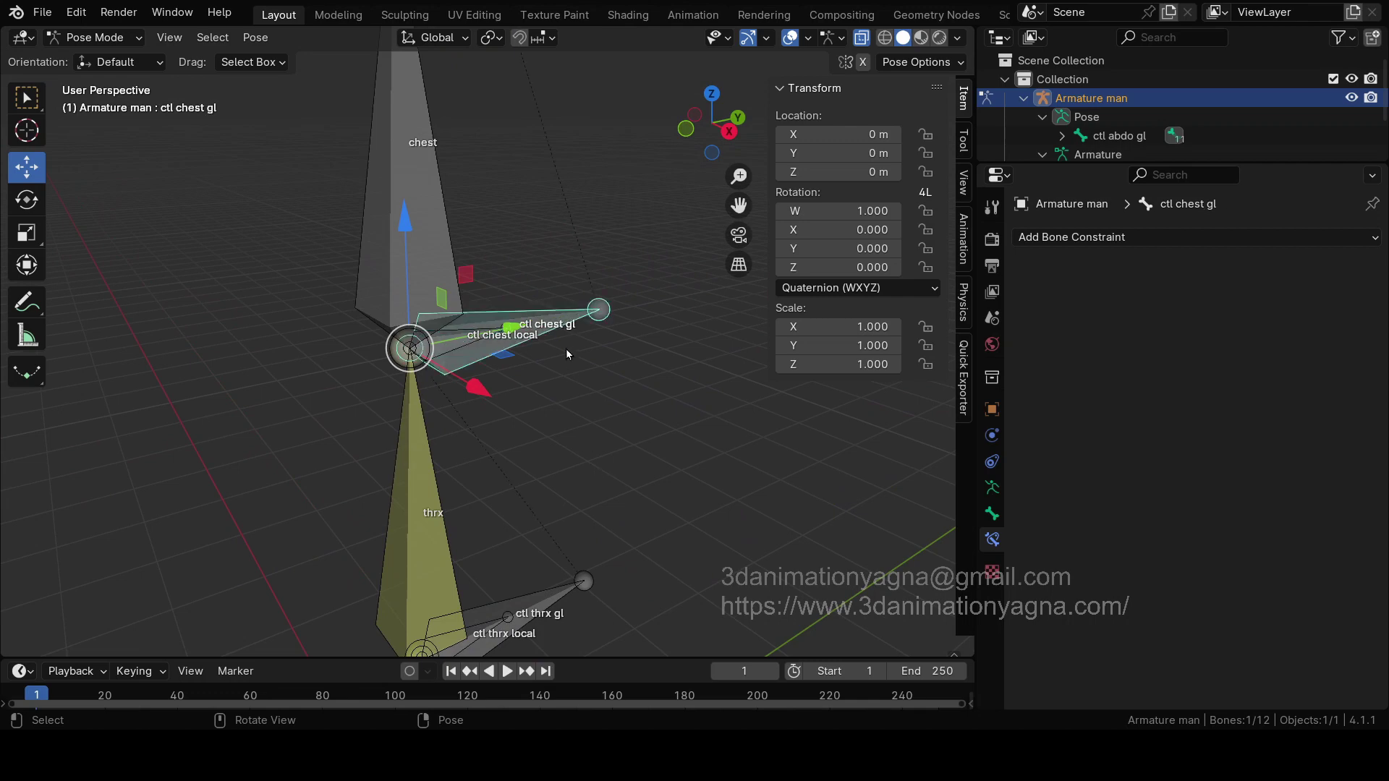
{"action": "scroll", "coordinate": [564, 362], "scroll_direction": "down", "scroll_amount": 4}
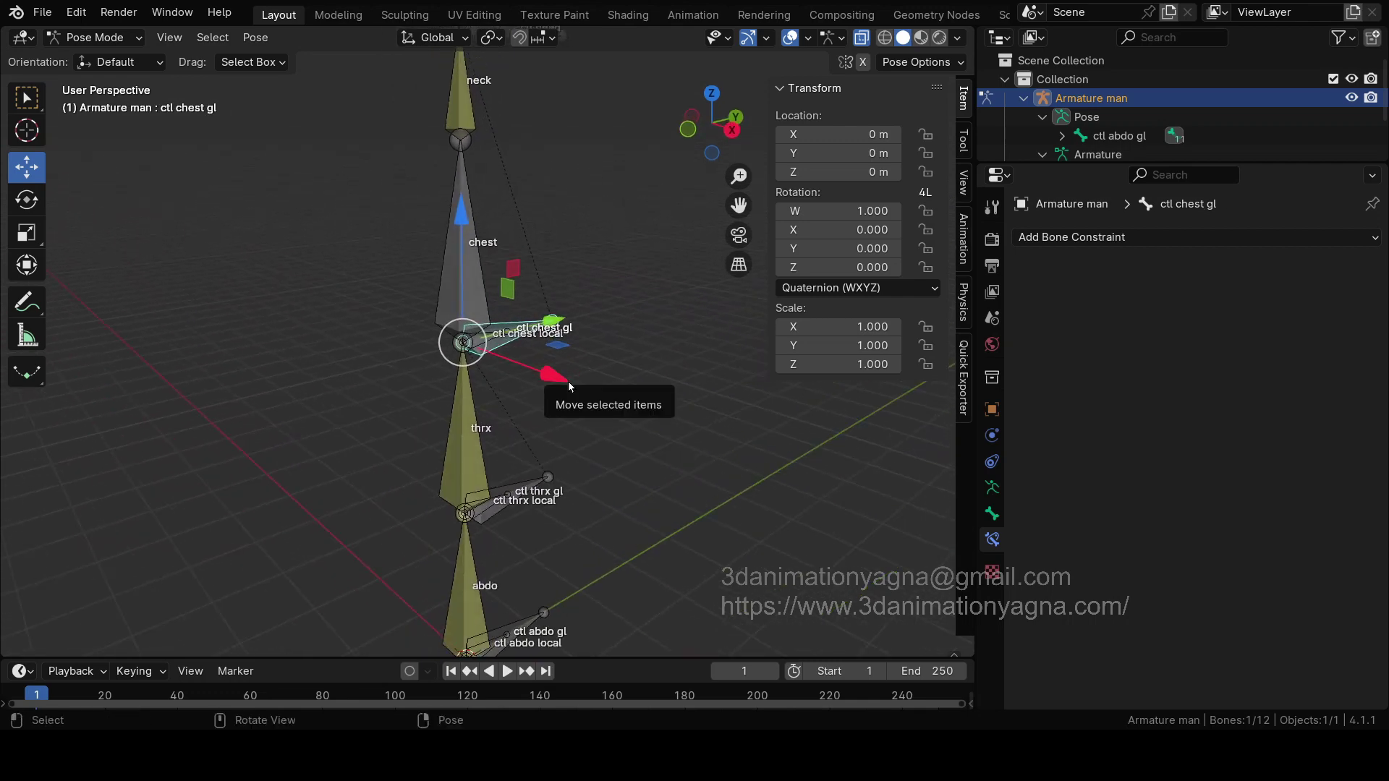
{"action": "middle_click_drag", "start_coordinate": [567, 380], "coordinate": [616, 416], "text": "shift"}
{"action": "left_click", "coordinate": [513, 460]}
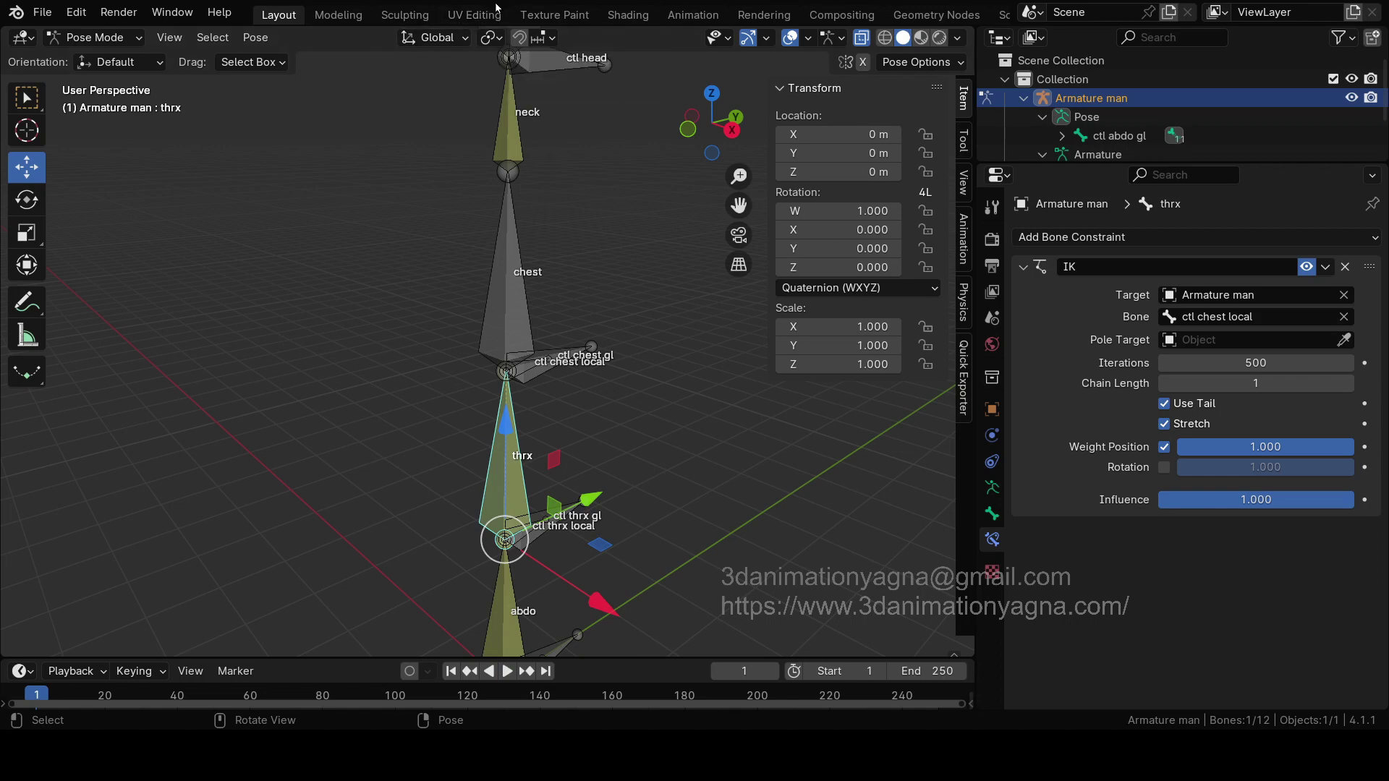
Step: Set the Transform Orientation to Normal and check the Rotation Mode list
{"action": "left_click", "coordinate": [443, 41]}
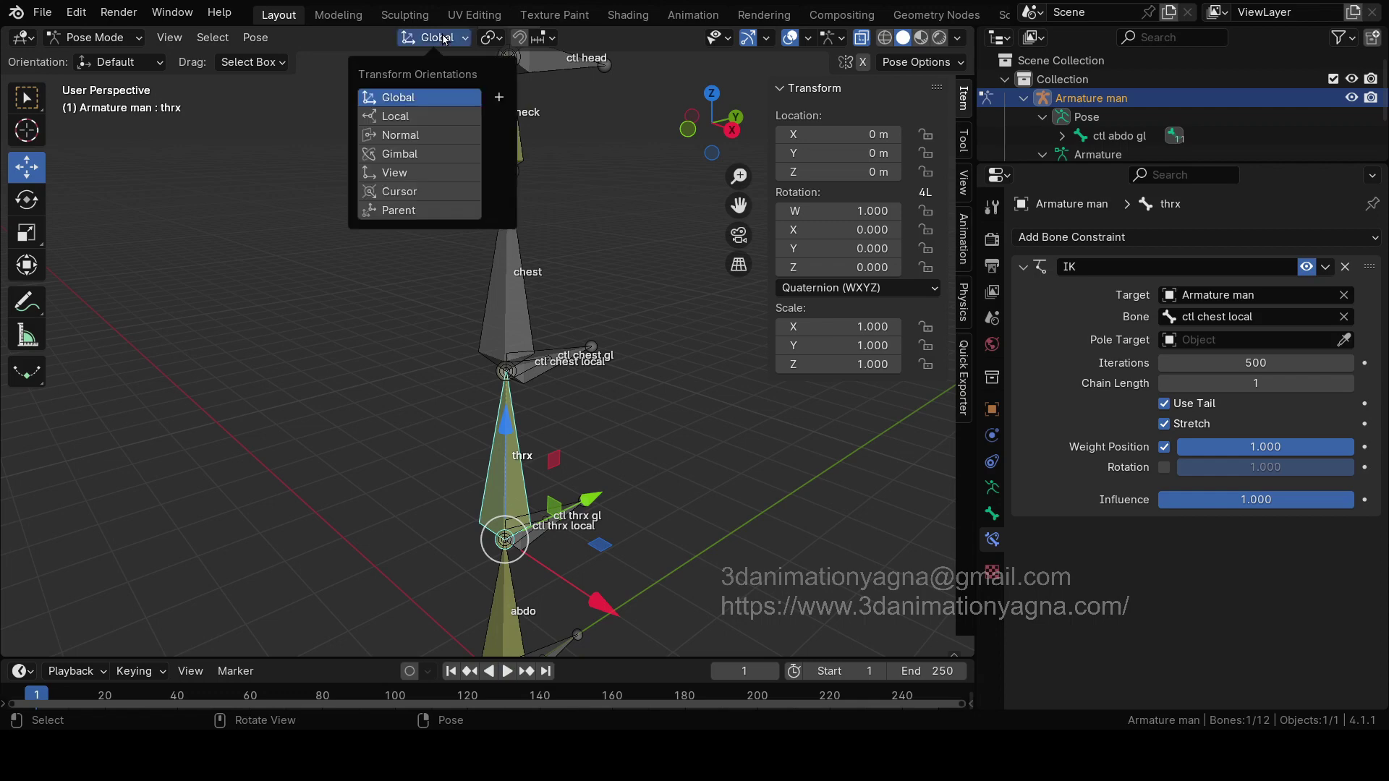
{"action": "left_click", "coordinate": [427, 135]}
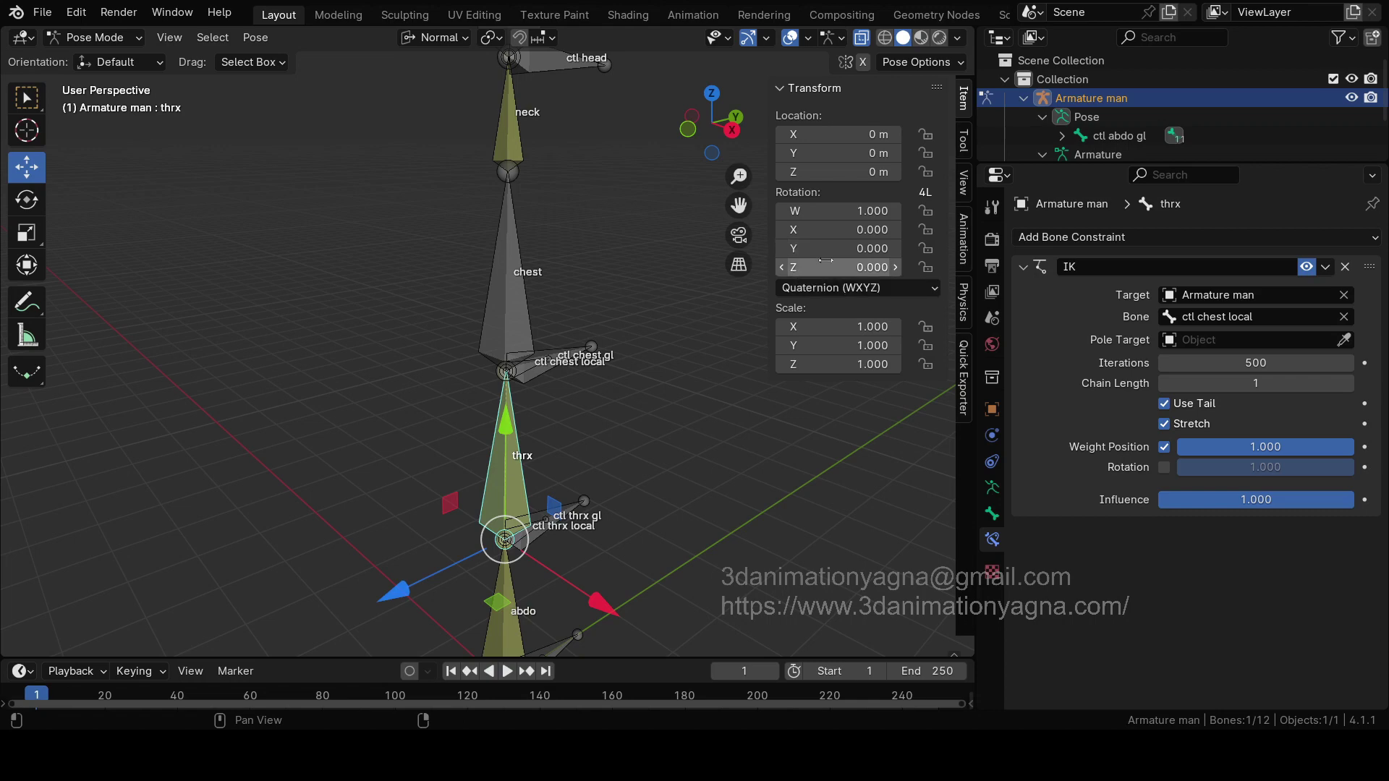
{"action": "left_click", "coordinate": [831, 290]}
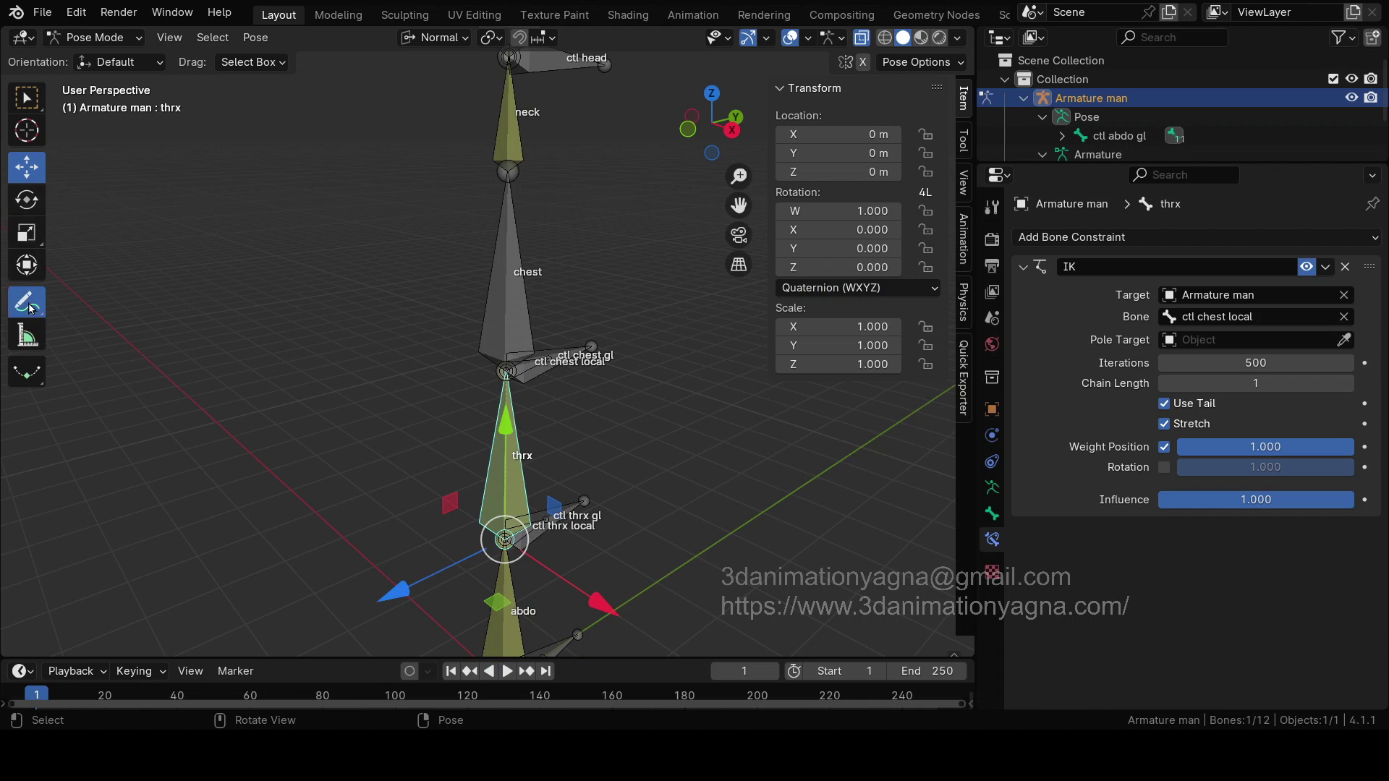
Step: Hand-draw X, Y and Z annotation labels stacked beside the spine
{"action": "mouse_move", "coordinate": [31, 308]}
{"action": "left_mouse_down"}
{"action": "mouse_move", "coordinate": [128, 343]}
{"action": "mouse_move", "coordinate": [113, 313]}
{"action": "mouse_move", "coordinate": [194, 254]}
{"action": "mouse_move", "coordinate": [219, 319]}
{"action": "left_mouse_up"}
{"action": "left_click_drag", "start_coordinate": [139, 350], "coordinate": [184, 396]}
{"action": "left_click_drag", "start_coordinate": [203, 354], "coordinate": [157, 472]}
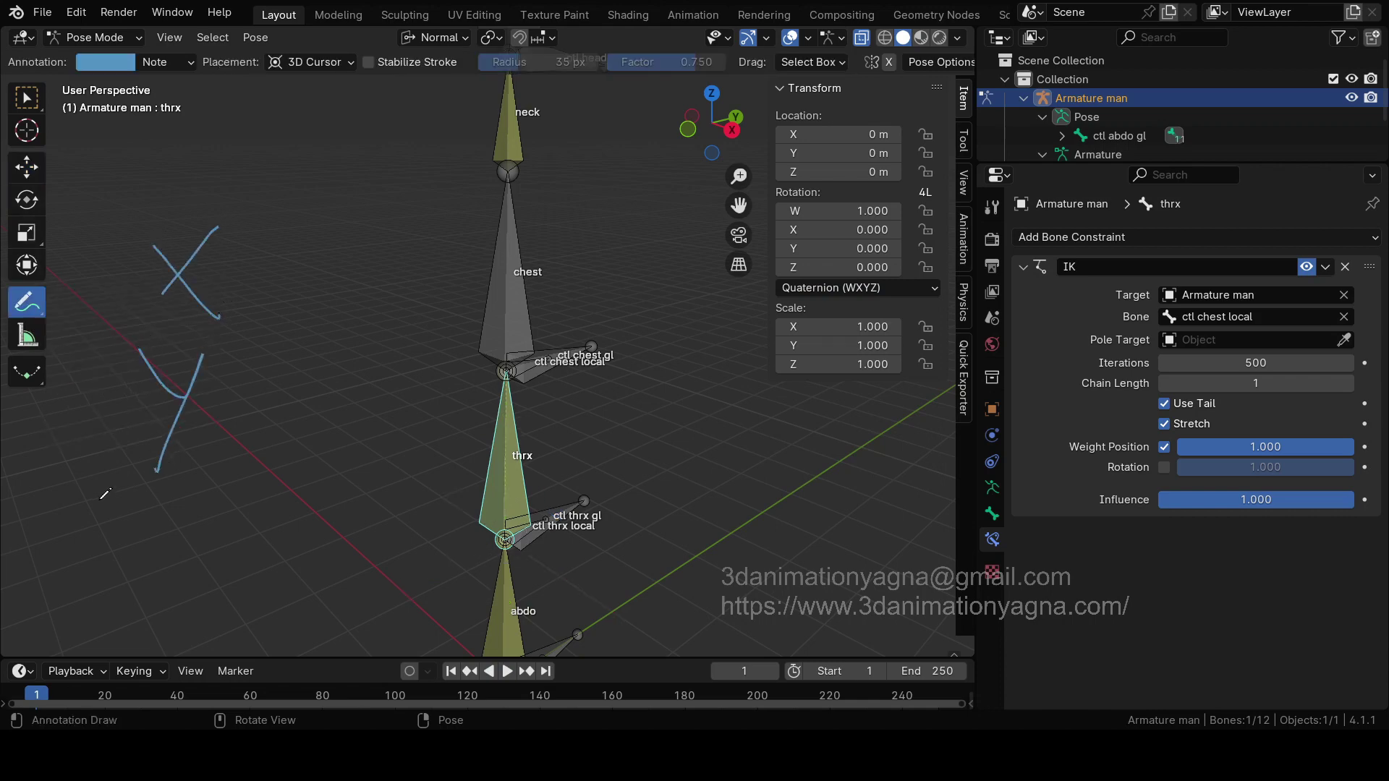
{"action": "mouse_move", "coordinate": [99, 510]}
{"action": "left_mouse_down"}
{"action": "mouse_move", "coordinate": [190, 508]}
{"action": "mouse_move", "coordinate": [127, 551]}
{"action": "mouse_move", "coordinate": [271, 559]}
{"action": "left_mouse_up"}
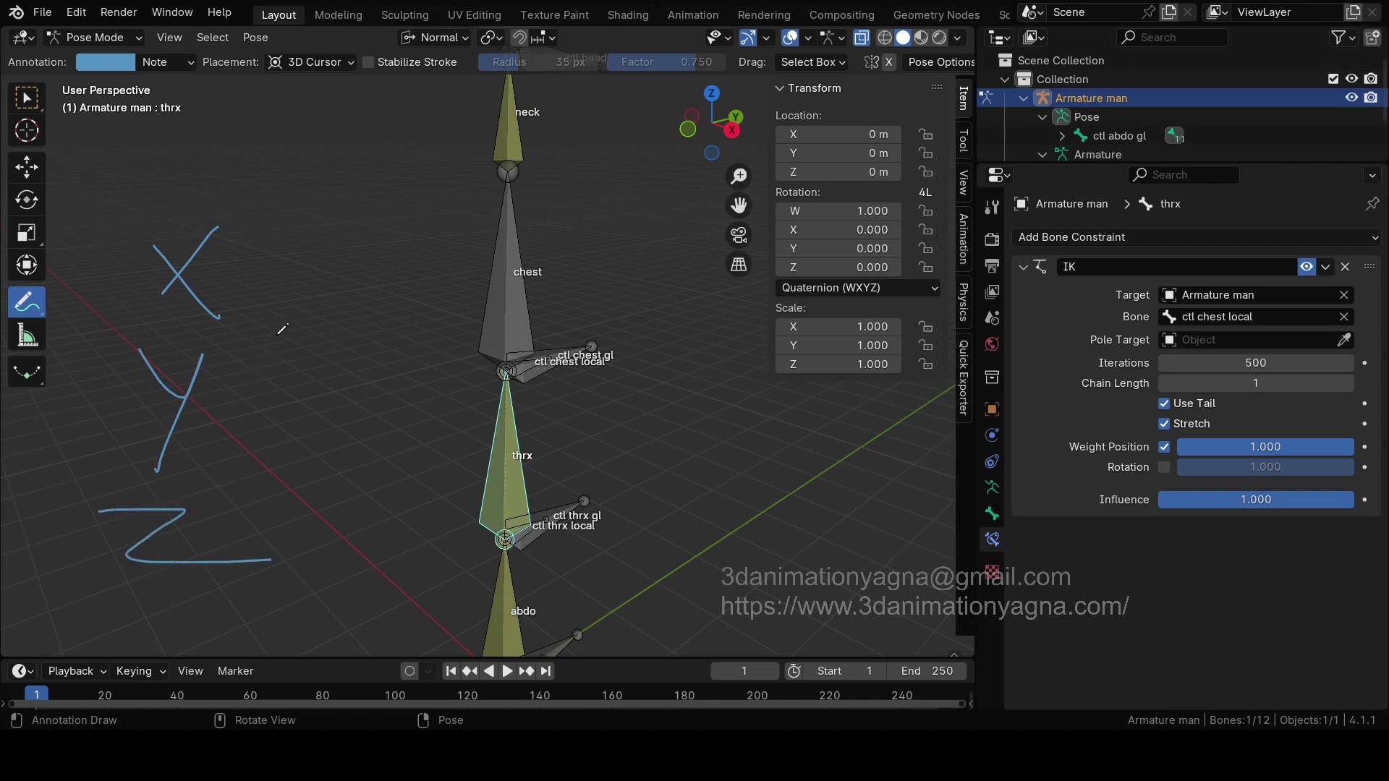
Step: Write 90 next to each of X, Y and Z, keeping thrx on Quaternion rotation
{"action": "mouse_move", "coordinate": [319, 234]}
{"action": "left_mouse_down"}
{"action": "mouse_move", "coordinate": [310, 271]}
{"action": "mouse_move", "coordinate": [335, 231]}
{"action": "mouse_move", "coordinate": [335, 337]}
{"action": "left_mouse_up"}
{"action": "mouse_move", "coordinate": [390, 250]}
{"action": "left_mouse_down"}
{"action": "mouse_move", "coordinate": [361, 257]}
{"action": "mouse_move", "coordinate": [371, 247]}
{"action": "left_mouse_up"}
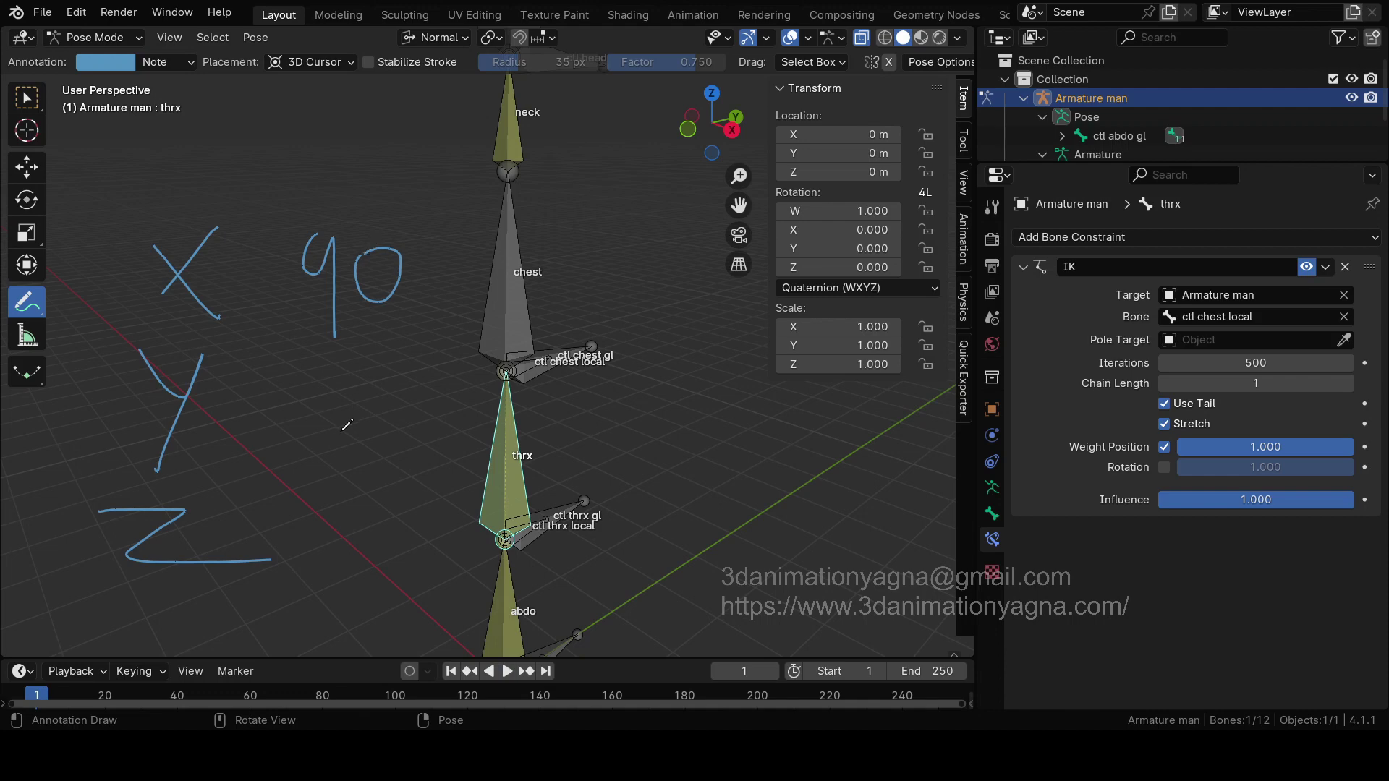
{"action": "mouse_move", "coordinate": [309, 379]}
{"action": "left_mouse_down"}
{"action": "mouse_move", "coordinate": [331, 377]}
{"action": "mouse_move", "coordinate": [318, 475]}
{"action": "left_mouse_up"}
{"action": "left_click_drag", "start_coordinate": [374, 391], "coordinate": [365, 394]}
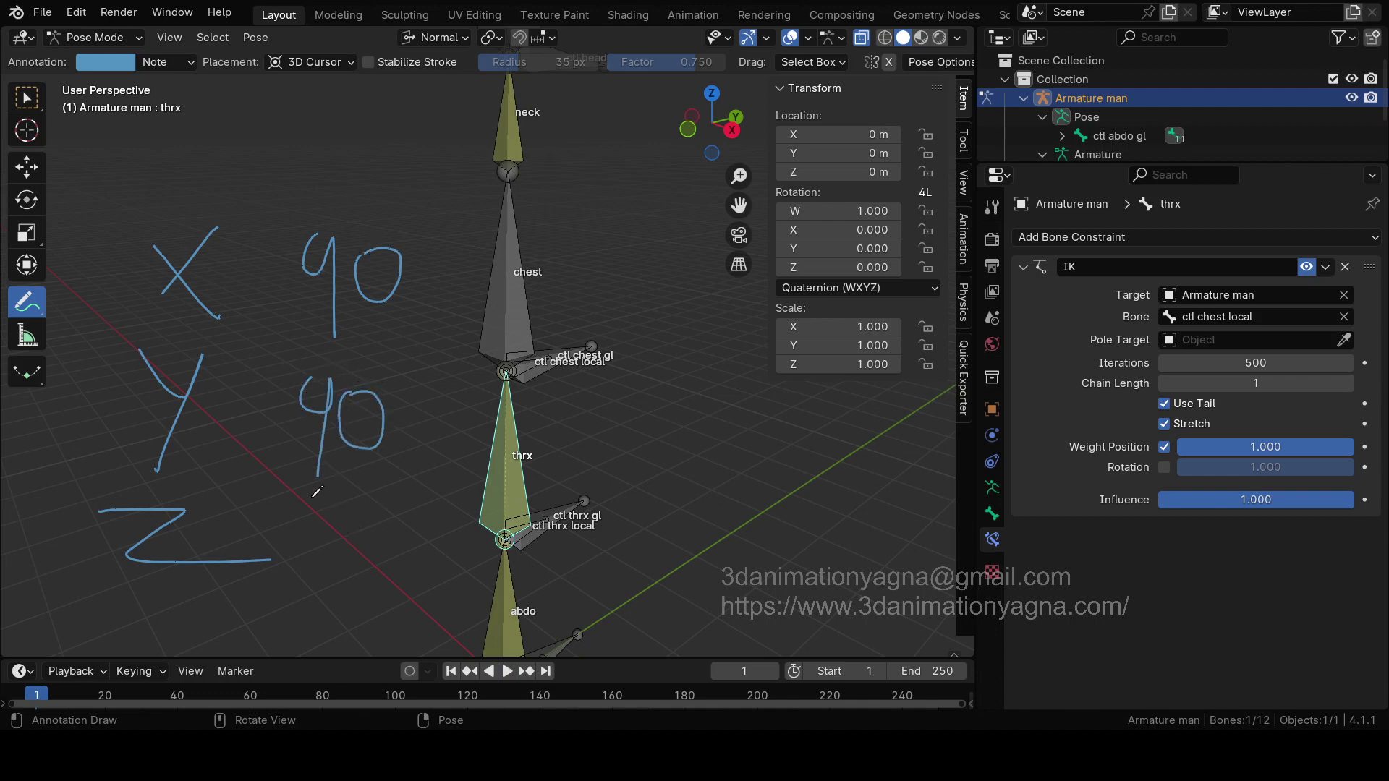
{"action": "left_click_drag", "start_coordinate": [330, 509], "coordinate": [325, 601]}
{"action": "mouse_move", "coordinate": [373, 523]}
{"action": "left_mouse_down"}
{"action": "mouse_move", "coordinate": [400, 529]}
{"action": "mouse_move", "coordinate": [372, 522]}
{"action": "left_mouse_up"}
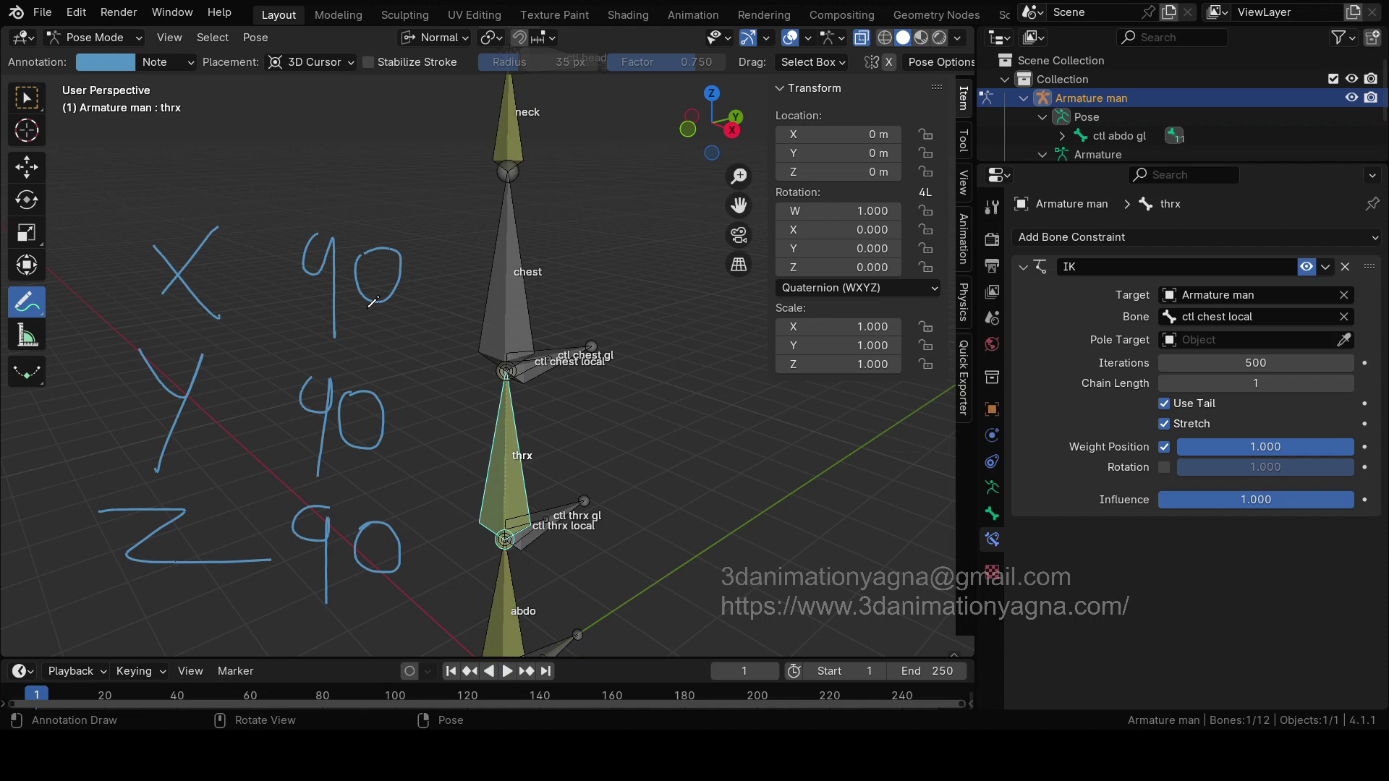
{"action": "left_click", "coordinate": [911, 288]}
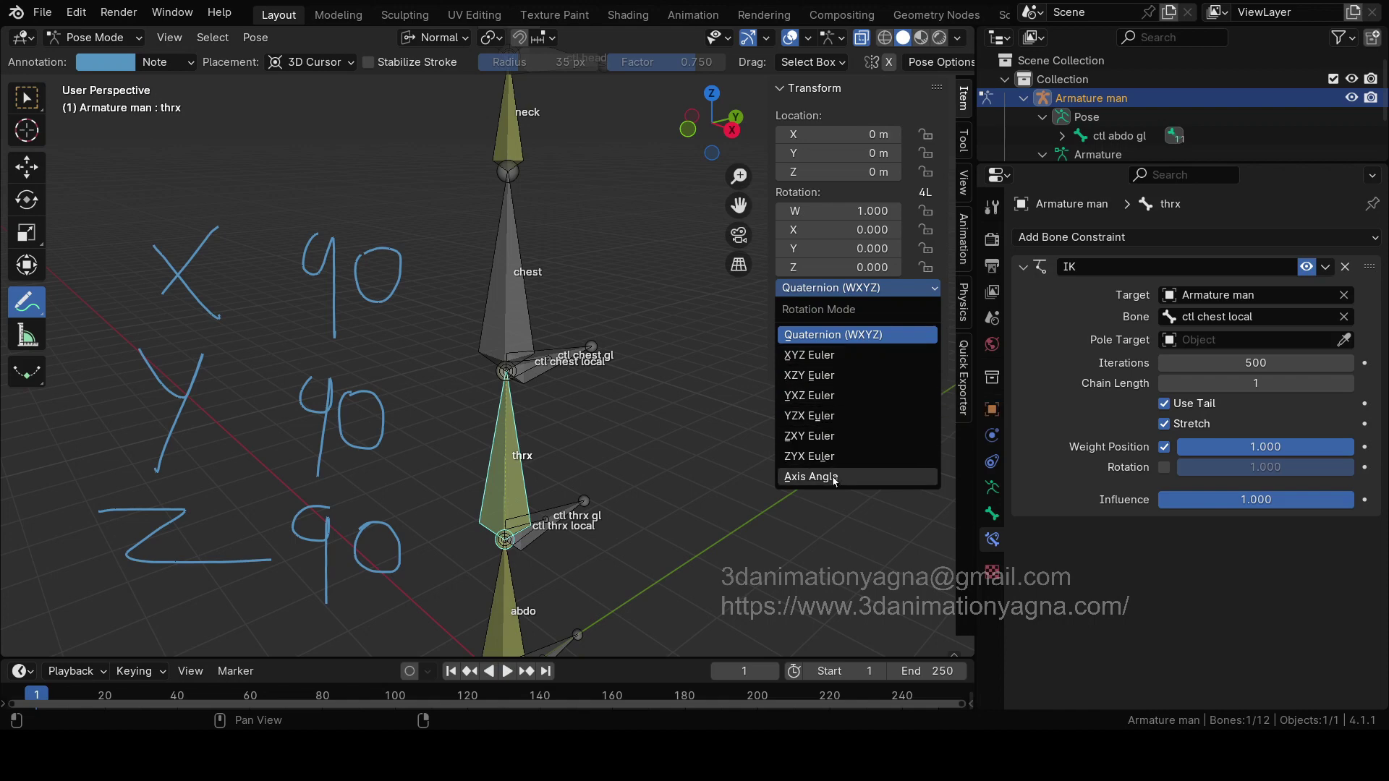
{"action": "left_click", "coordinate": [863, 336]}
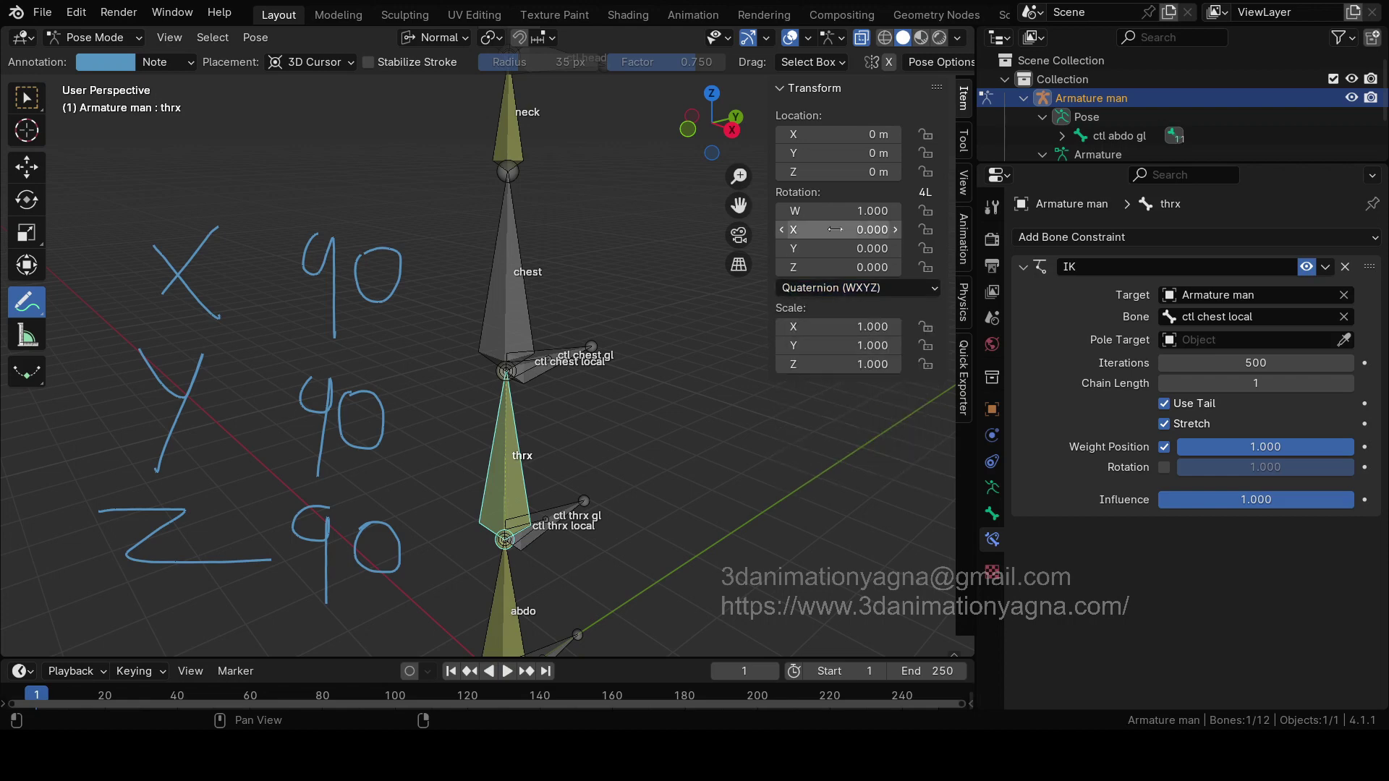
Step: Test thrx's quaternion X rotation in Local orientation, then revert to rest with W 1, X 0
{"action": "mouse_move", "coordinate": [841, 226]}
{"action": "left_mouse_down"}
{"action": "mouse_move", "coordinate": [908, 229]}
{"action": "mouse_move", "coordinate": [831, 228]}
{"action": "mouse_move", "coordinate": [861, 229]}
{"action": "left_mouse_up"}
{"action": "left_click", "coordinate": [434, 37]}
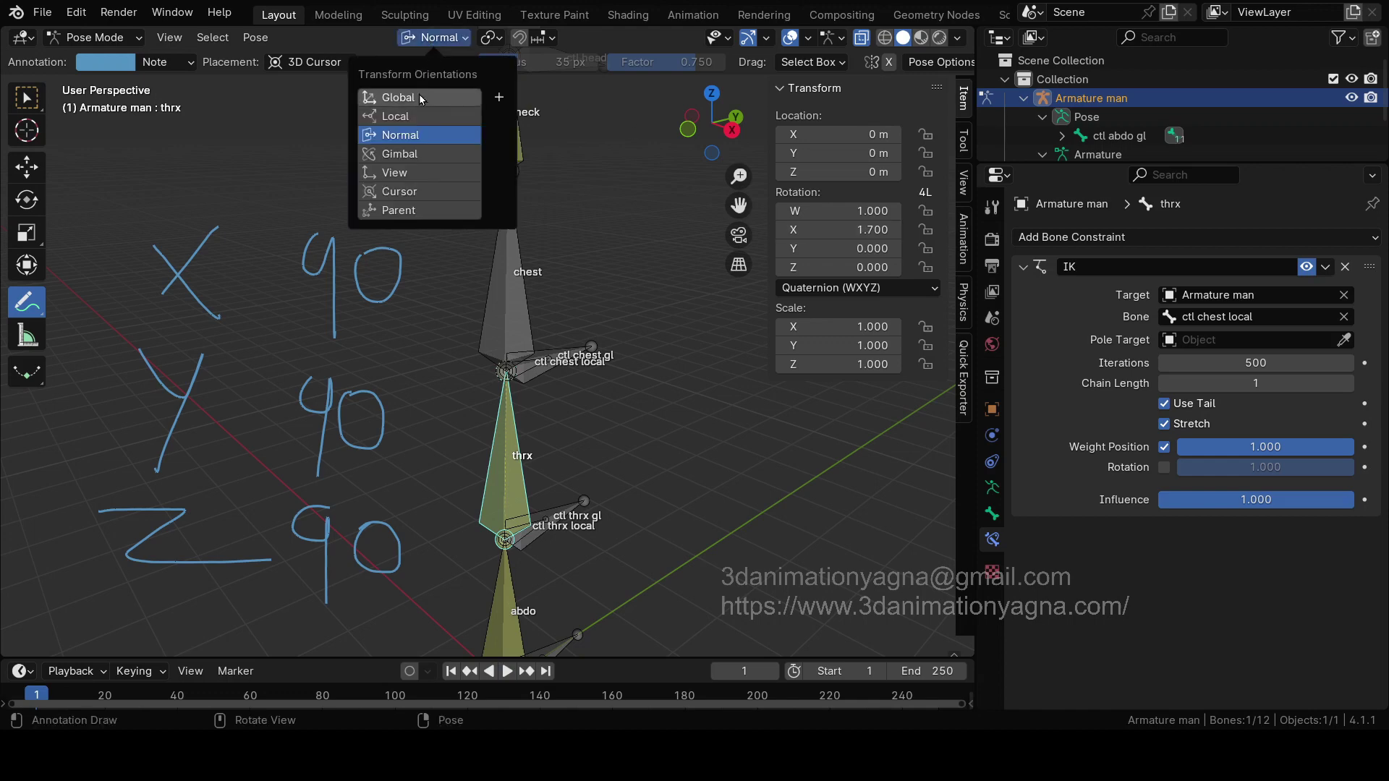
{"action": "left_click", "coordinate": [409, 115]}
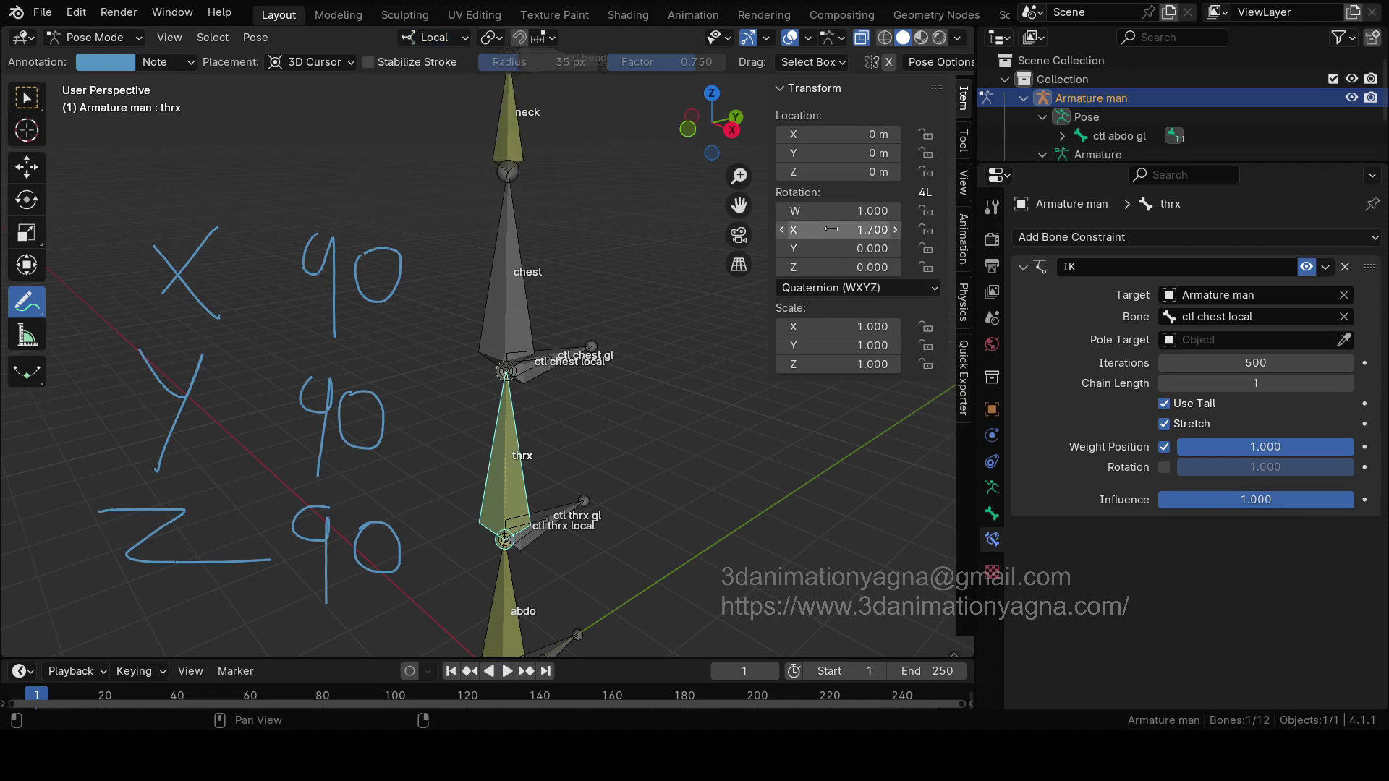
{"action": "left_click_drag", "start_coordinate": [831, 229], "coordinate": [879, 229]}
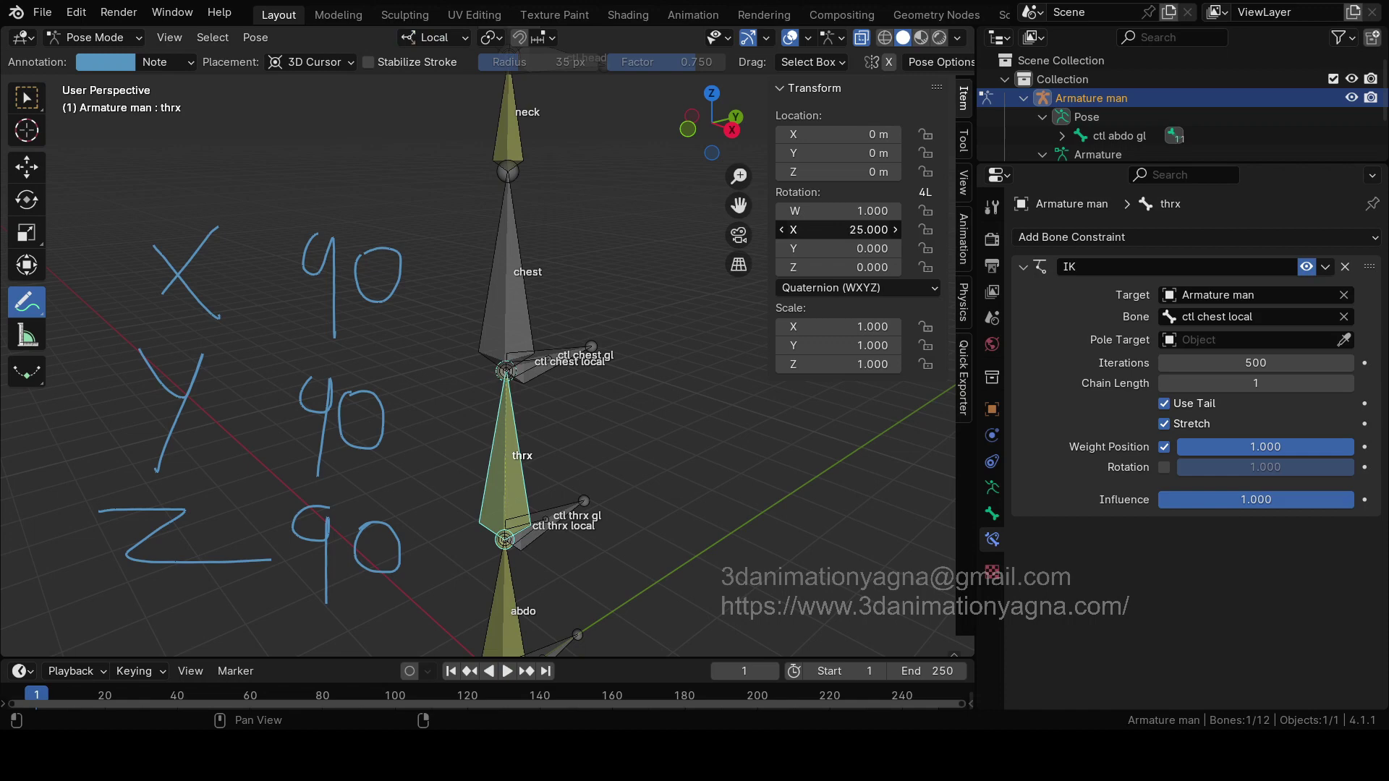
{"action": "key", "text": "Escape"}
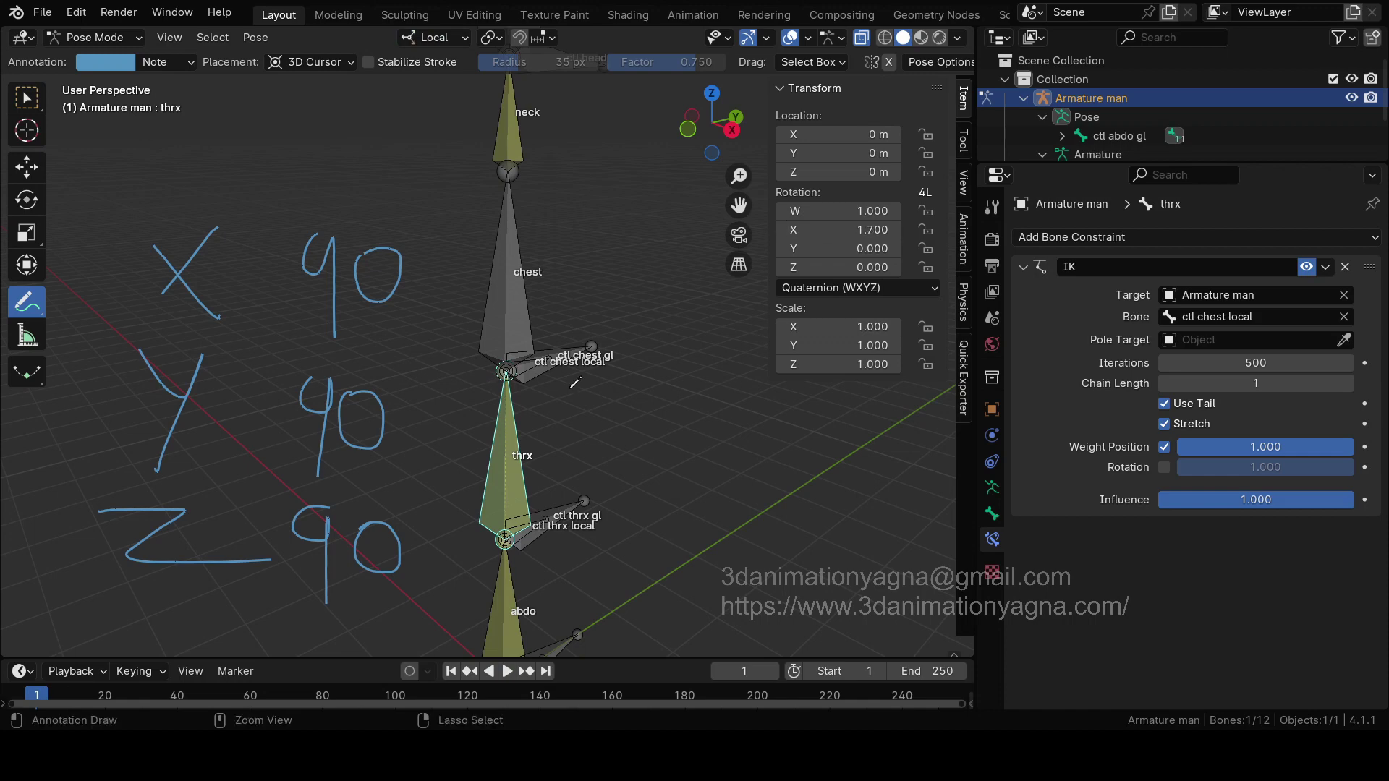
{"action": "key", "text": "ctrl+z"}
{"action": "key", "text": "ctrl+z"}
{"action": "left_click", "coordinate": [25, 163]}
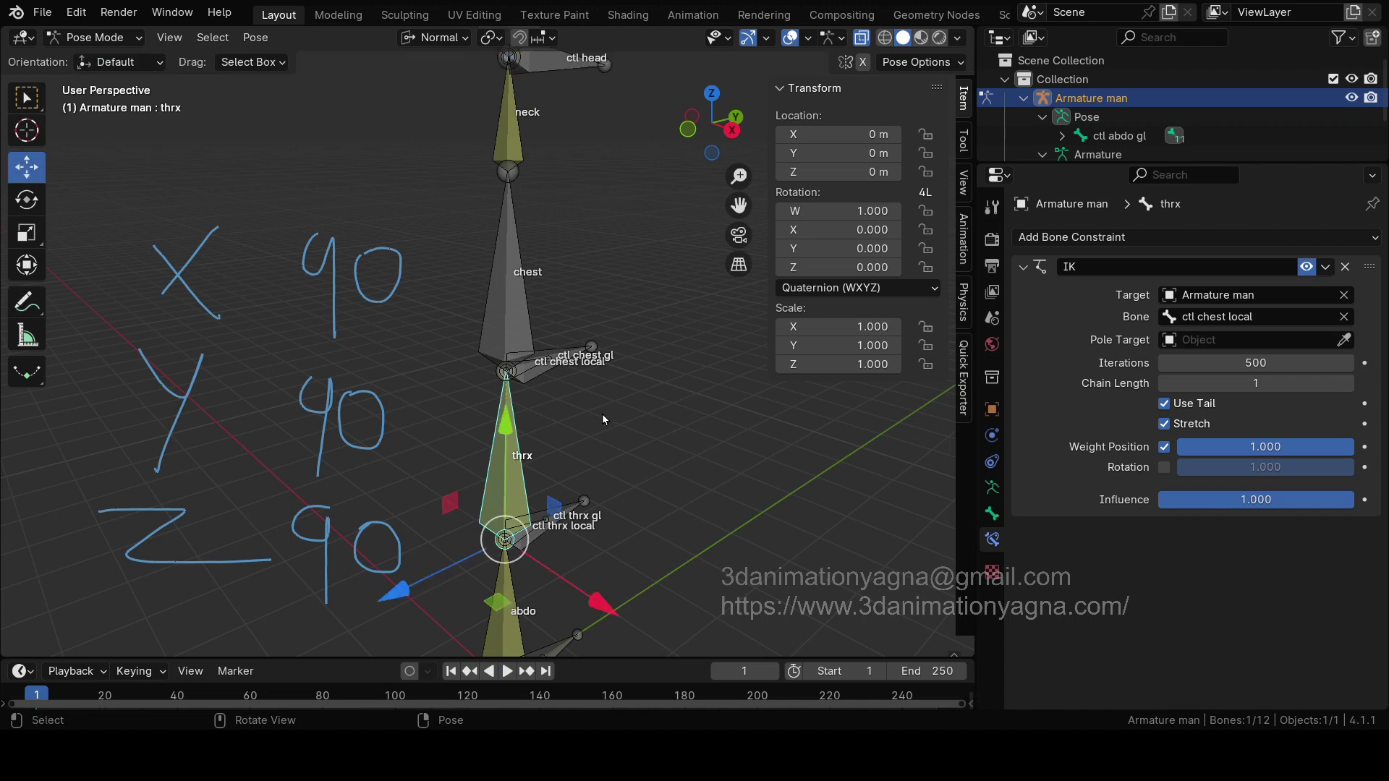
Step: Bend the spine by dragging ctl chest gl's quaternion X, then clear it with Alt+R
{"action": "left_click", "coordinate": [579, 360]}
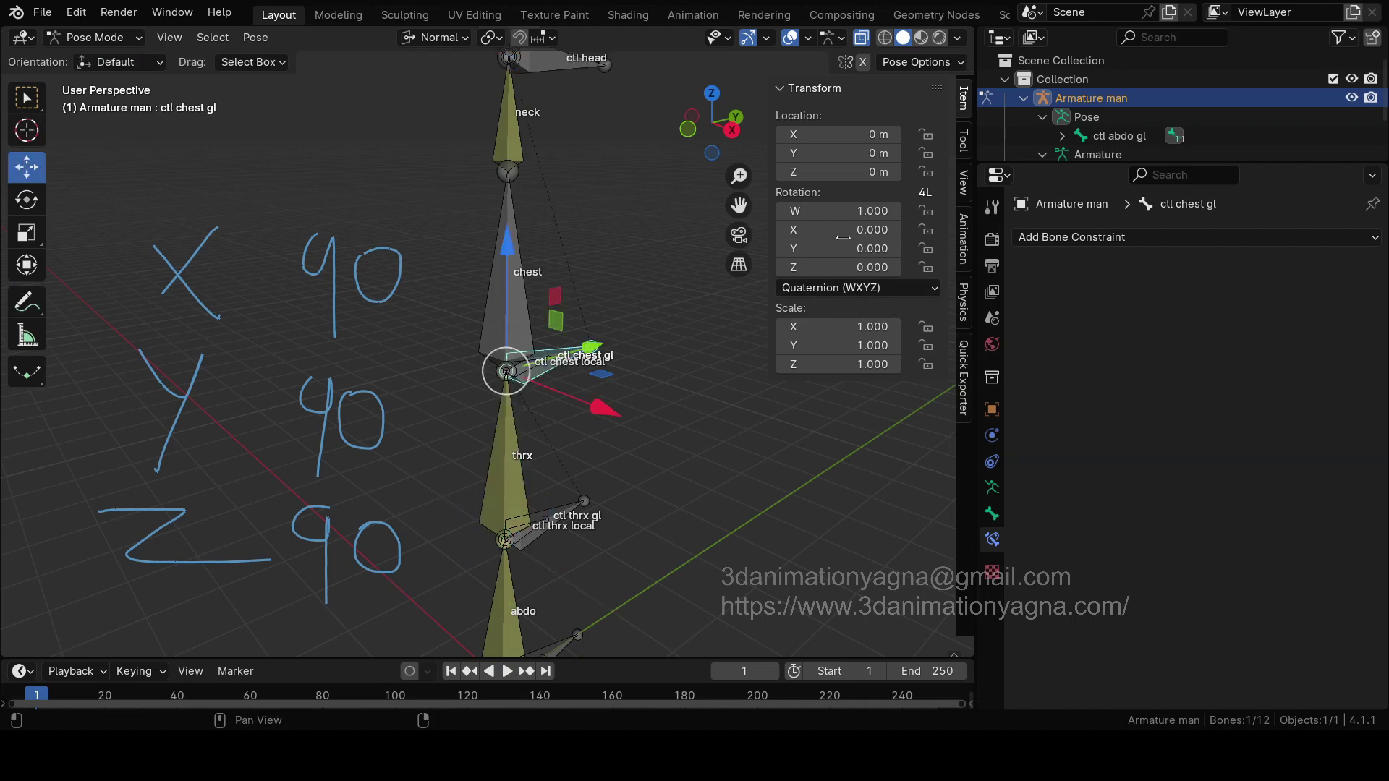
{"action": "mouse_move", "coordinate": [839, 229]}
{"action": "left_mouse_down"}
{"action": "mouse_move", "coordinate": [868, 229]}
{"action": "mouse_move", "coordinate": [838, 229]}
{"action": "mouse_move", "coordinate": [852, 229]}
{"action": "left_mouse_up"}
{"action": "mouse_move", "coordinate": [666, 387]}
{"action": "middle_mouse_down"}
{"action": "mouse_move", "coordinate": [558, 448]}
{"action": "mouse_move", "coordinate": [567, 385]}
{"action": "middle_mouse_up"}
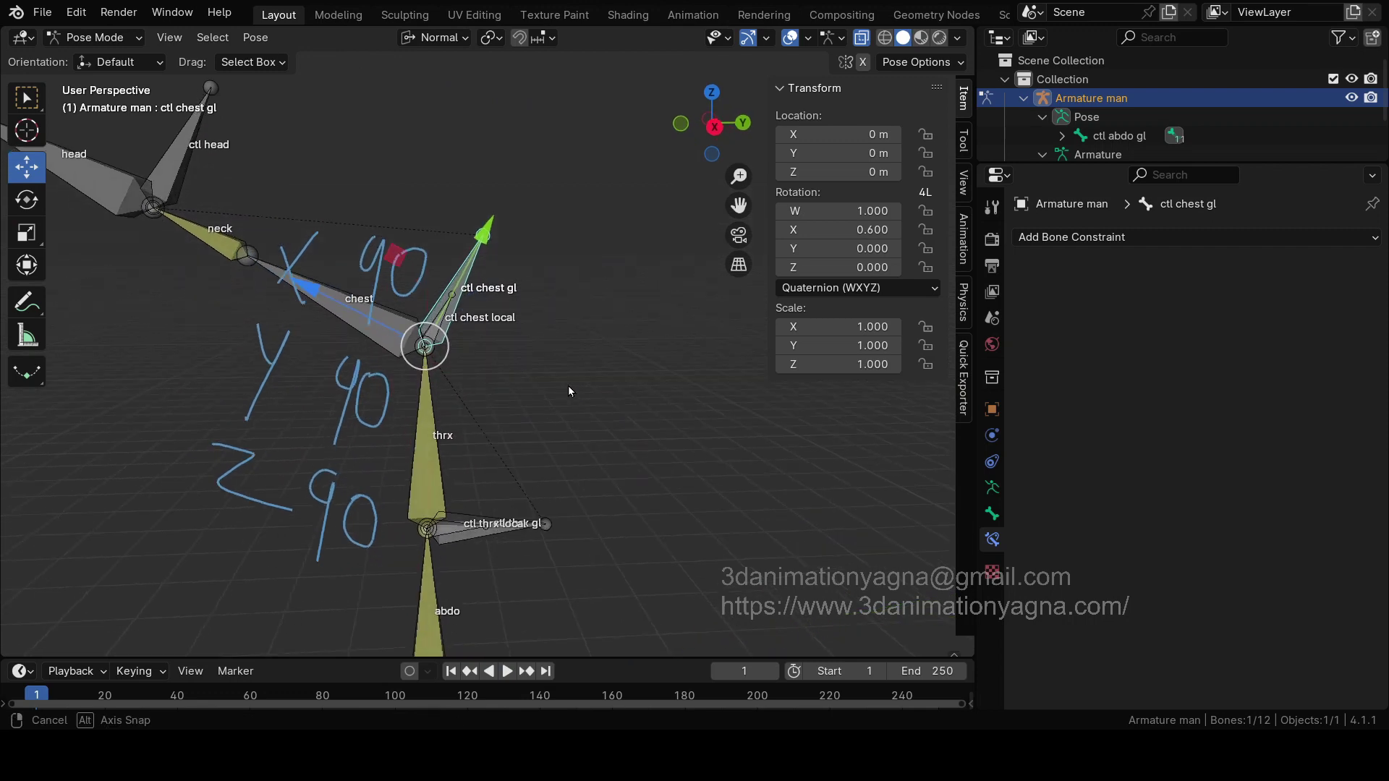
{"action": "key", "text": "alt+r"}
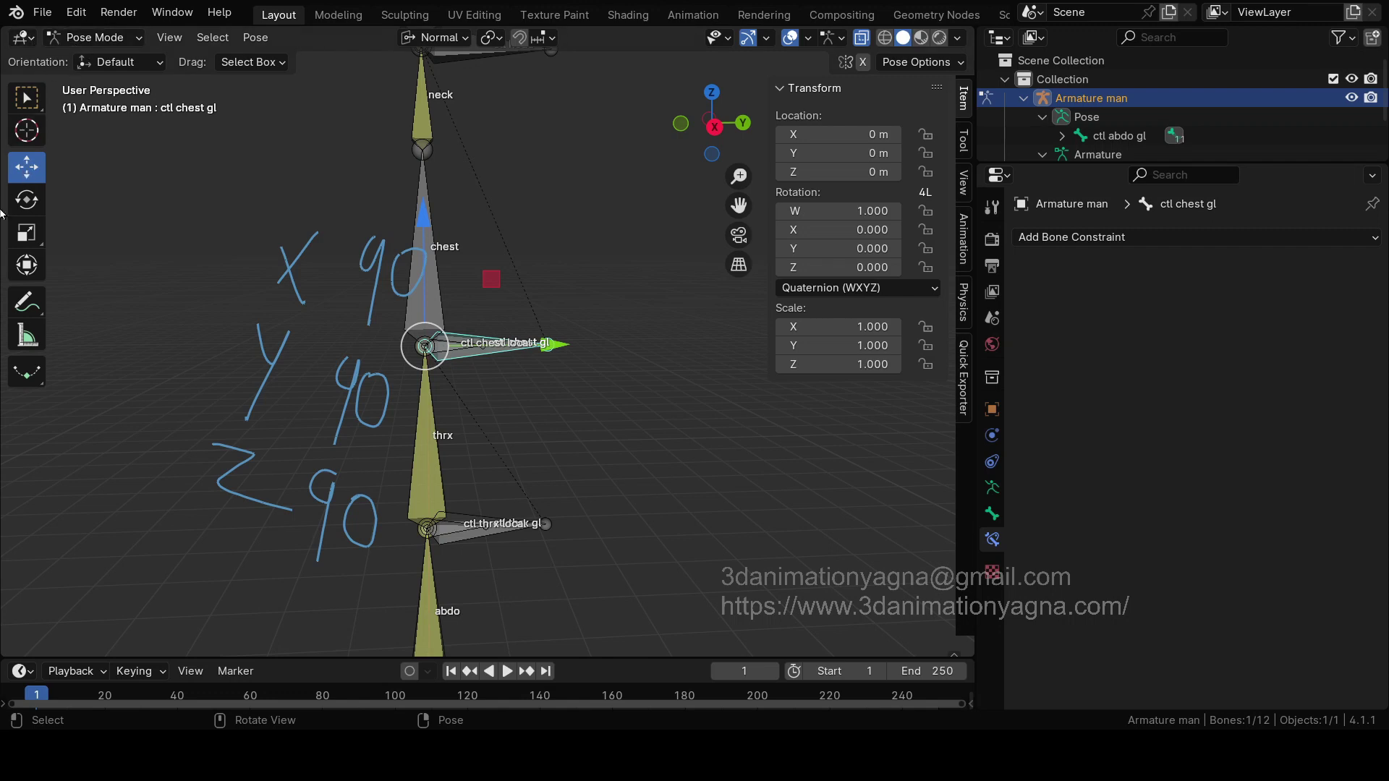
Step: Draw a horizontal and a meeting vertical annotation stroke near the top-left
{"action": "left_click", "coordinate": [27, 303]}
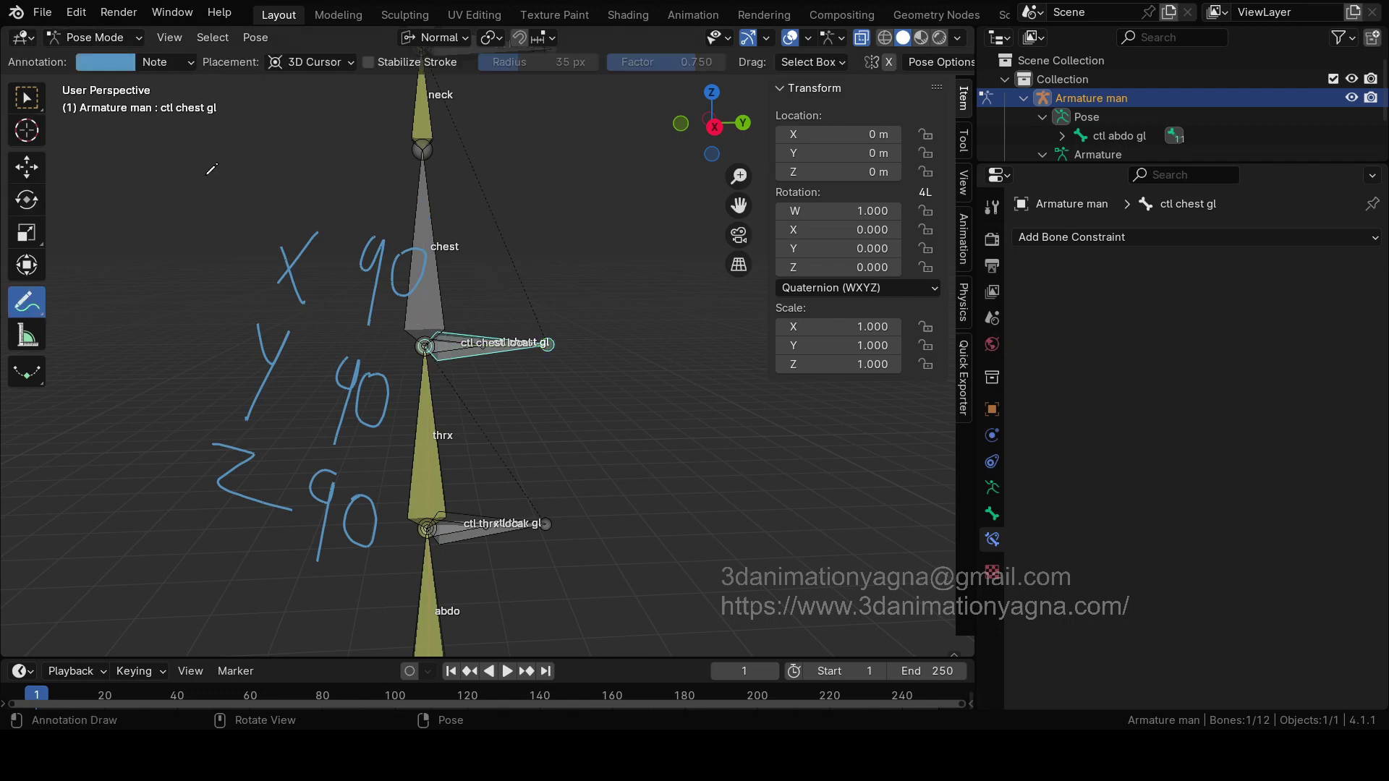
{"action": "mouse_move", "coordinate": [200, 145]}
{"action": "left_mouse_down"}
{"action": "mouse_move", "coordinate": [53, 144]}
{"action": "mouse_move", "coordinate": [2, 112]}
{"action": "left_mouse_up"}
{"action": "left_click_drag", "start_coordinate": [182, 76], "coordinate": [186, 145]}
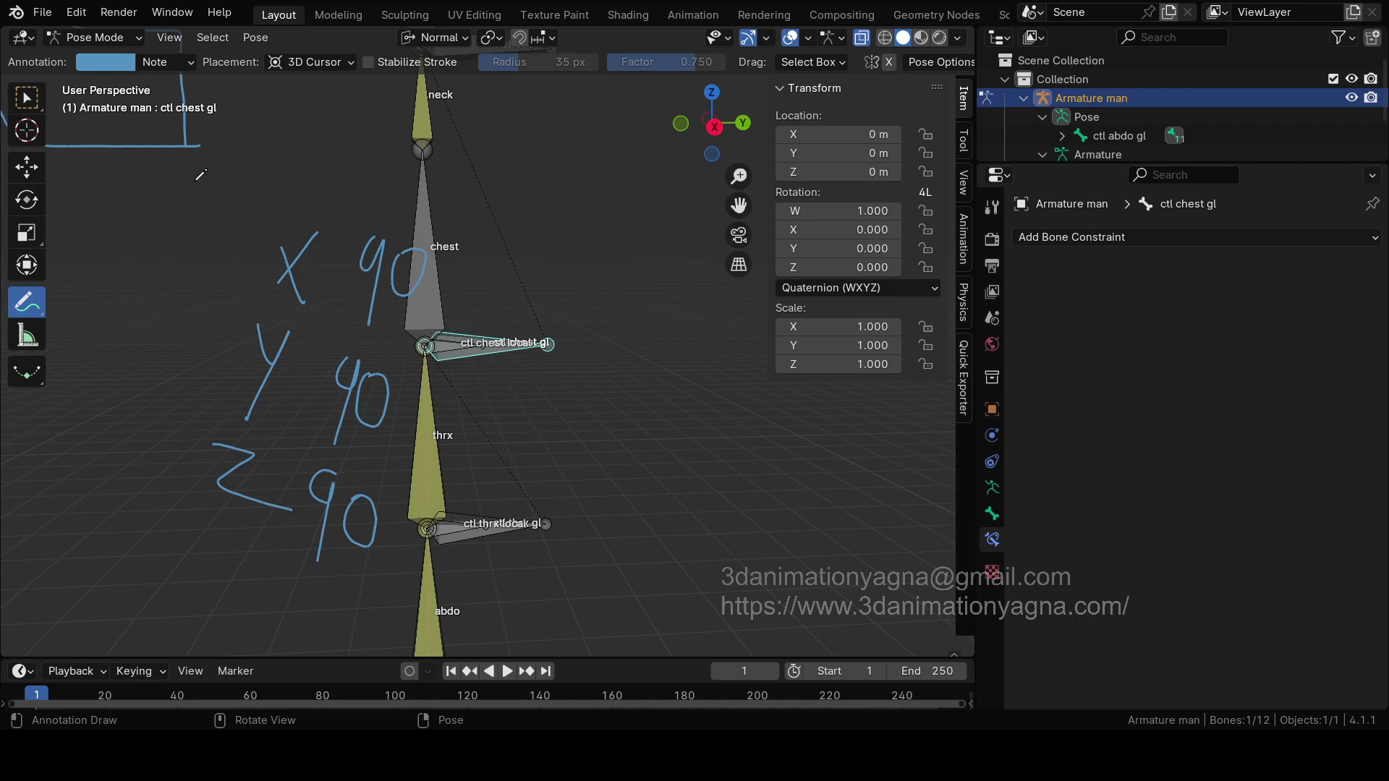
Step: Back on the Move tool, nudge ctl chest gl's quaternion X again to test the spine
{"action": "left_click", "coordinate": [26, 167]}
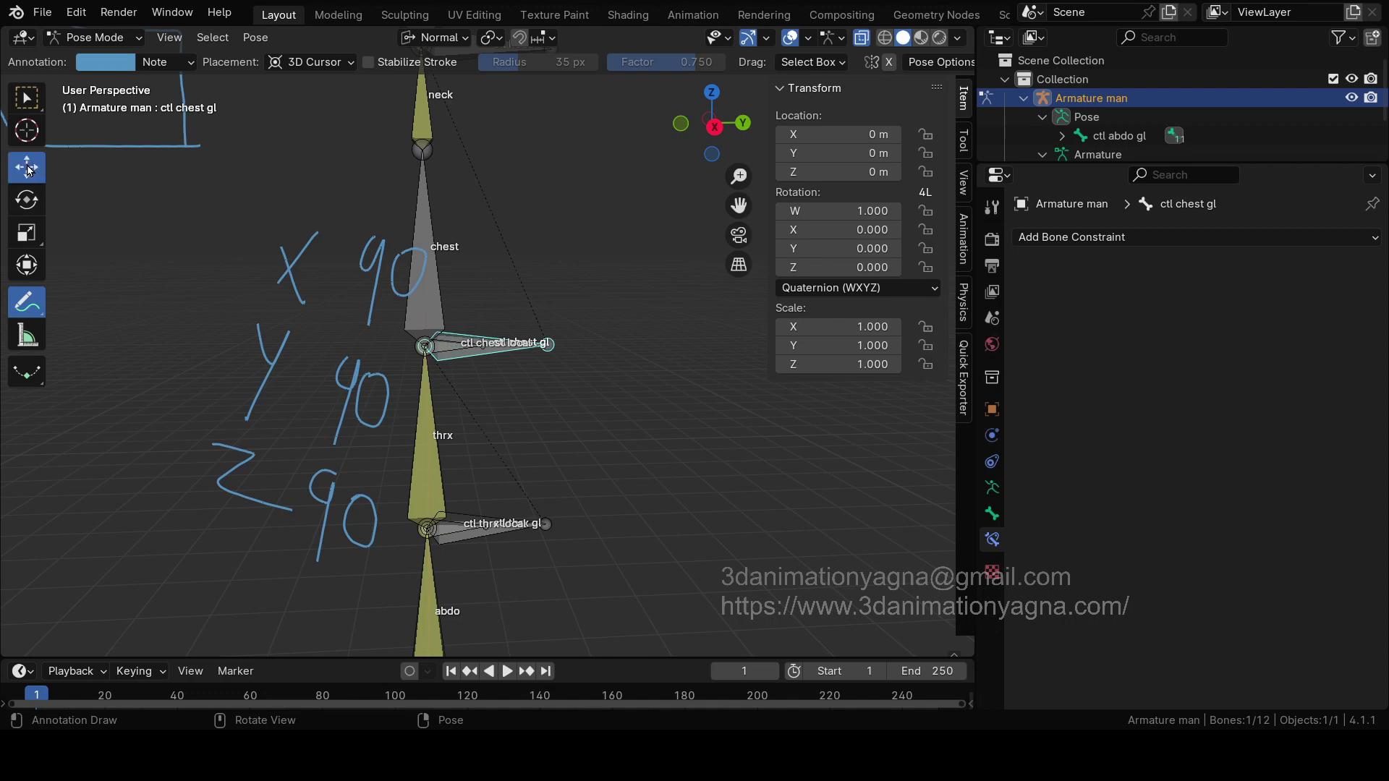
{"action": "middle_click_drag", "start_coordinate": [506, 383], "coordinate": [545, 388]}
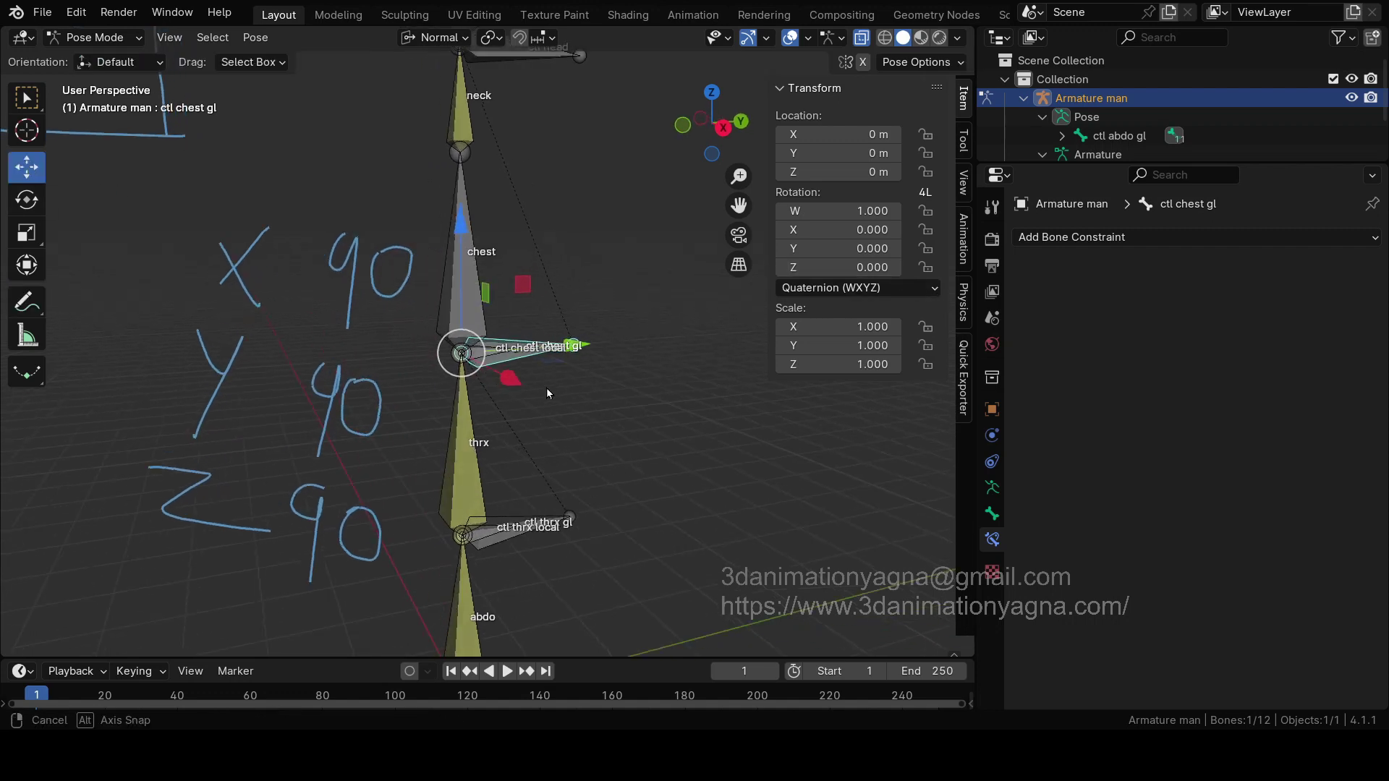
{"action": "mouse_move", "coordinate": [847, 229]}
{"action": "left_mouse_down"}
{"action": "mouse_move", "coordinate": [886, 230]}
{"action": "mouse_move", "coordinate": [807, 229]}
{"action": "mouse_move", "coordinate": [886, 229]}
{"action": "mouse_move", "coordinate": [839, 230]}
{"action": "left_mouse_up"}
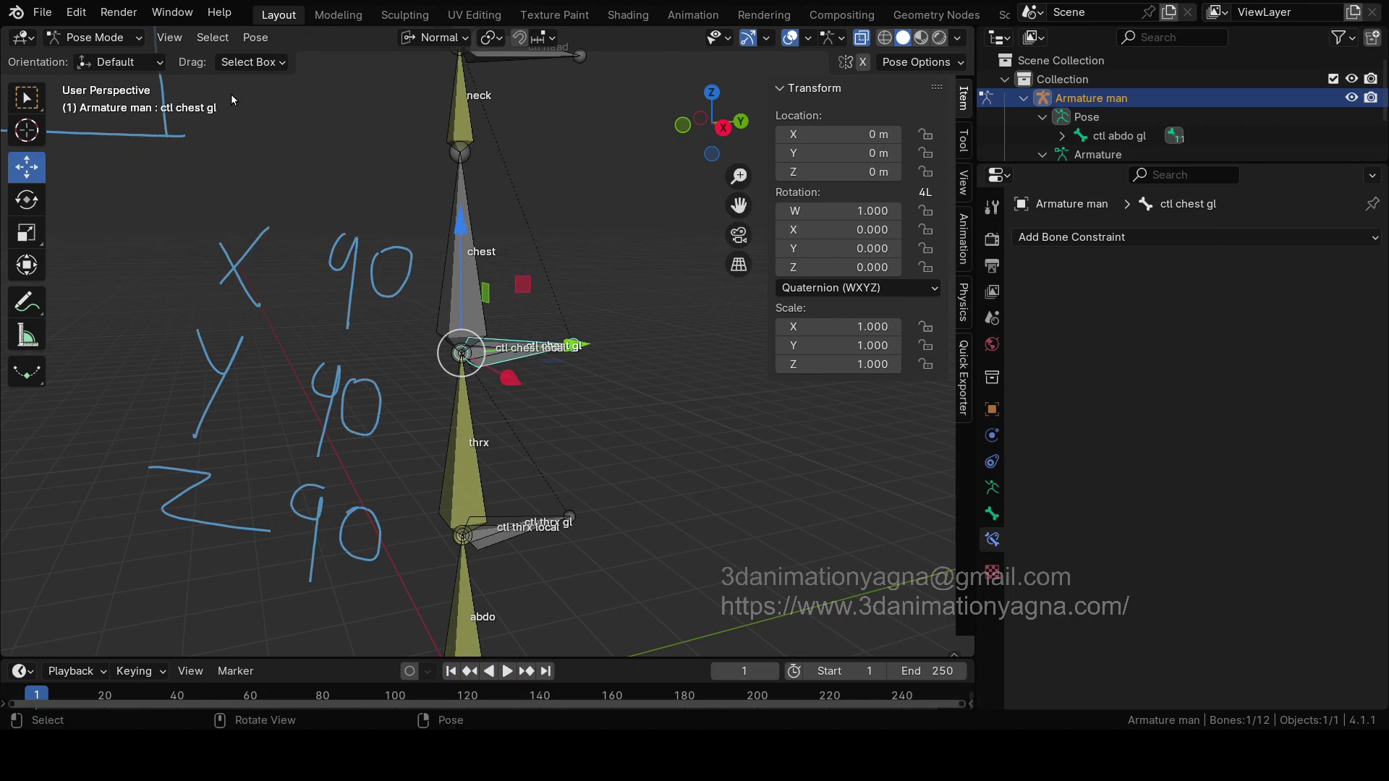
{"action": "left_click", "coordinate": [94, 37]}
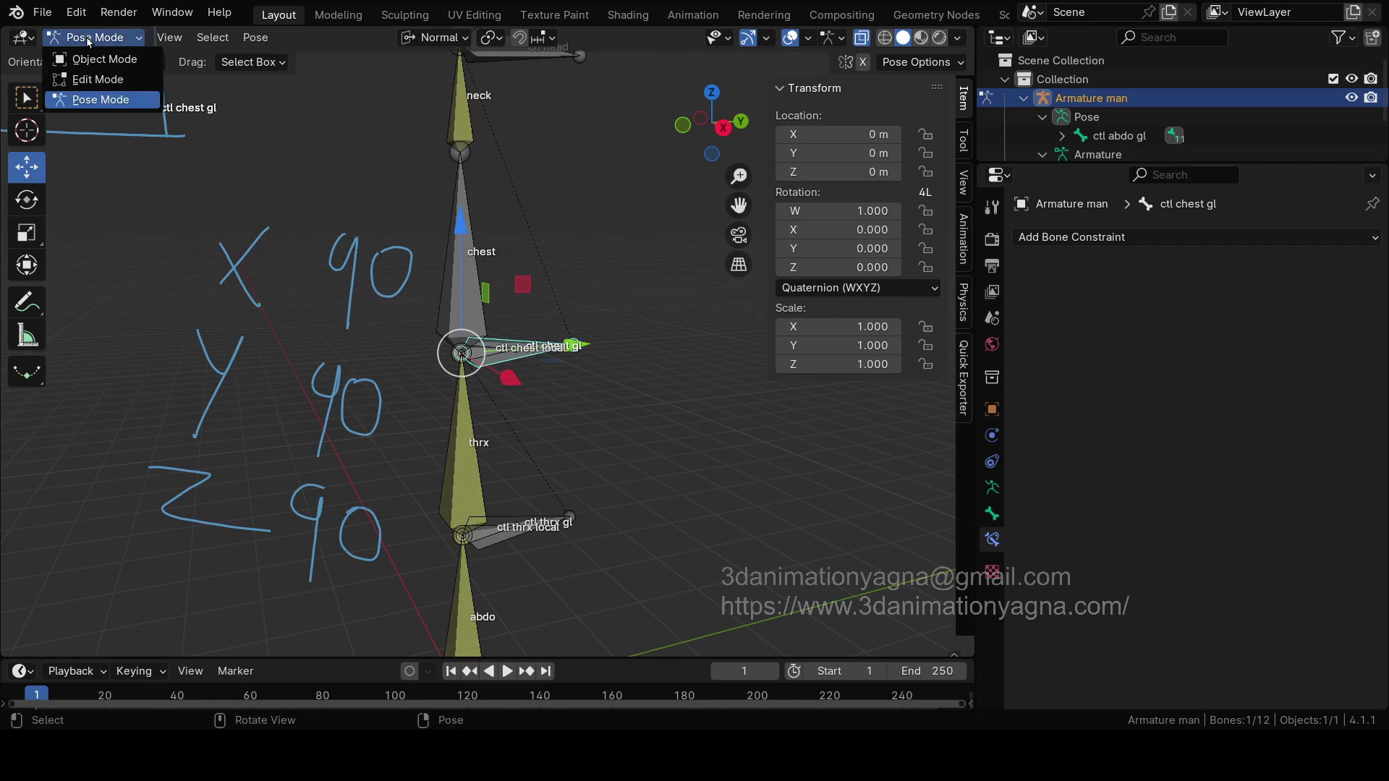
Step: Toggle Edit Mode and back to Pose Mode, then set chest quaternion X to 0.5 and back to 0
{"action": "left_click", "coordinate": [85, 80]}
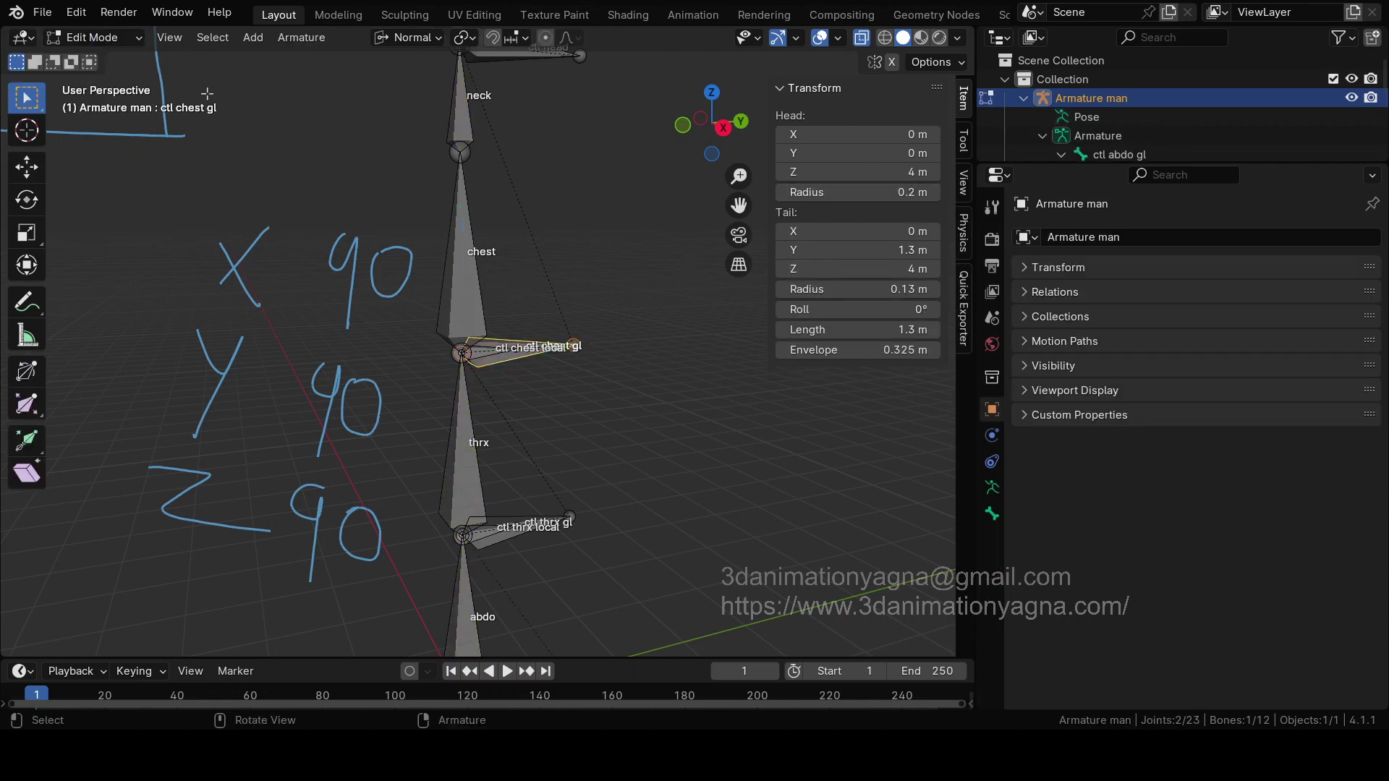
{"action": "left_click", "coordinate": [102, 38]}
{"action": "left_click", "coordinate": [86, 98]}
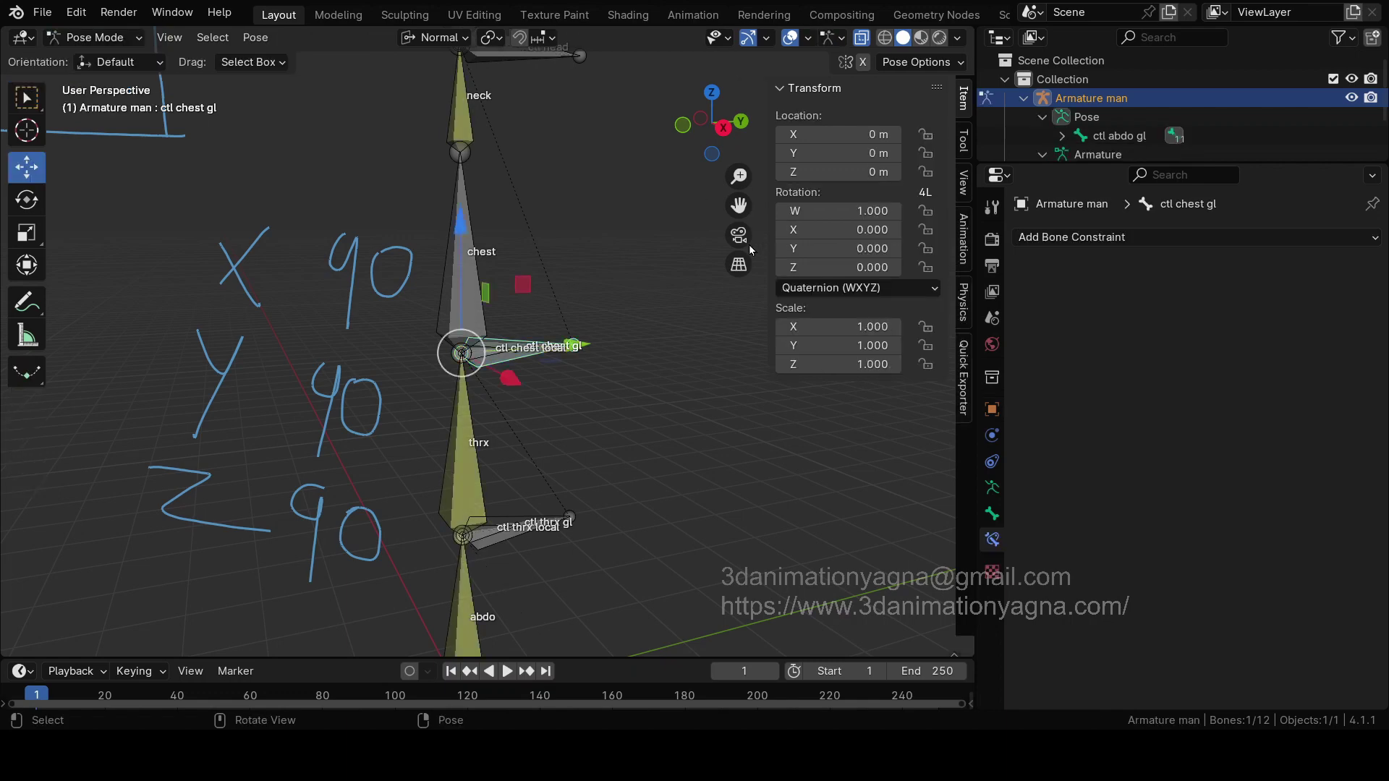
{"action": "left_click", "coordinate": [839, 229]}
{"action": "type", "text": "0.5"}
{"action": "key", "text": "Return"}
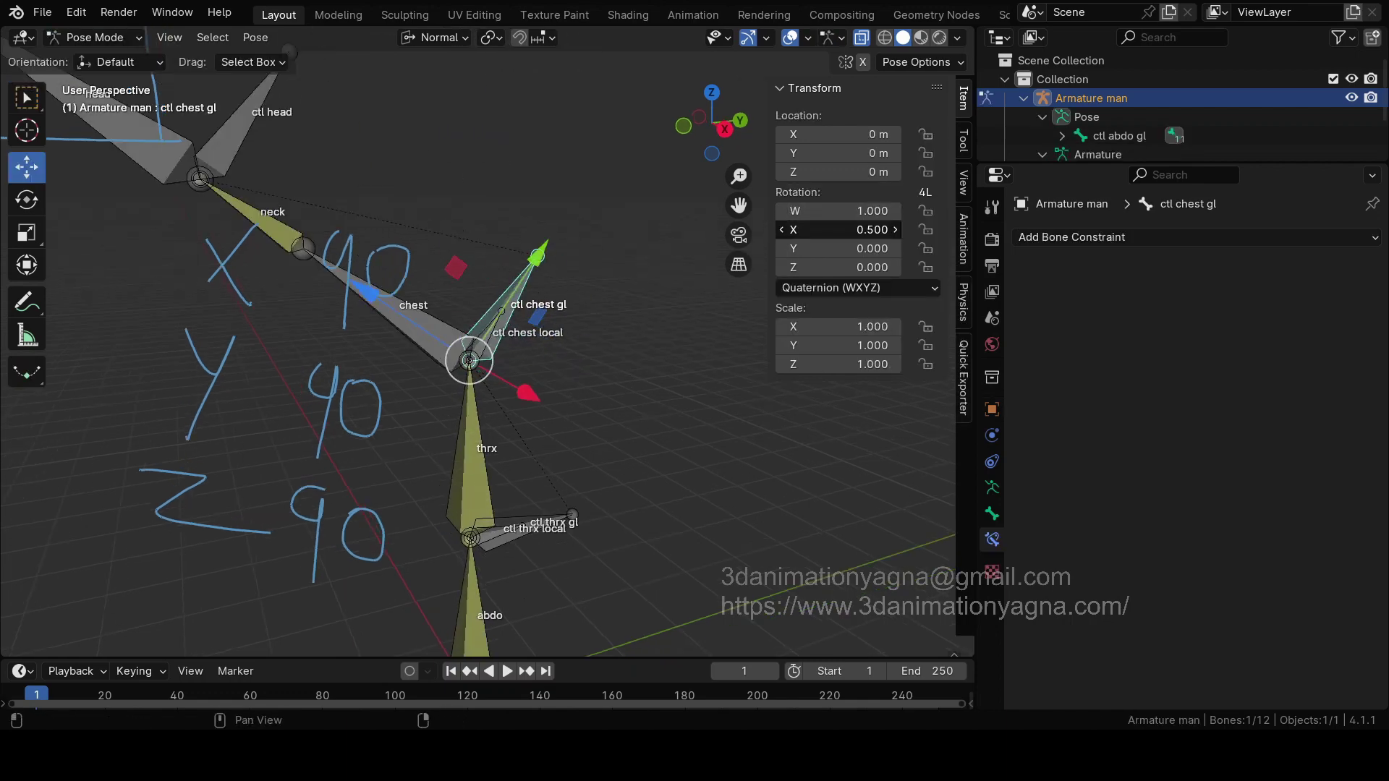
{"action": "left_click_drag", "start_coordinate": [839, 230], "coordinate": [788, 230]}
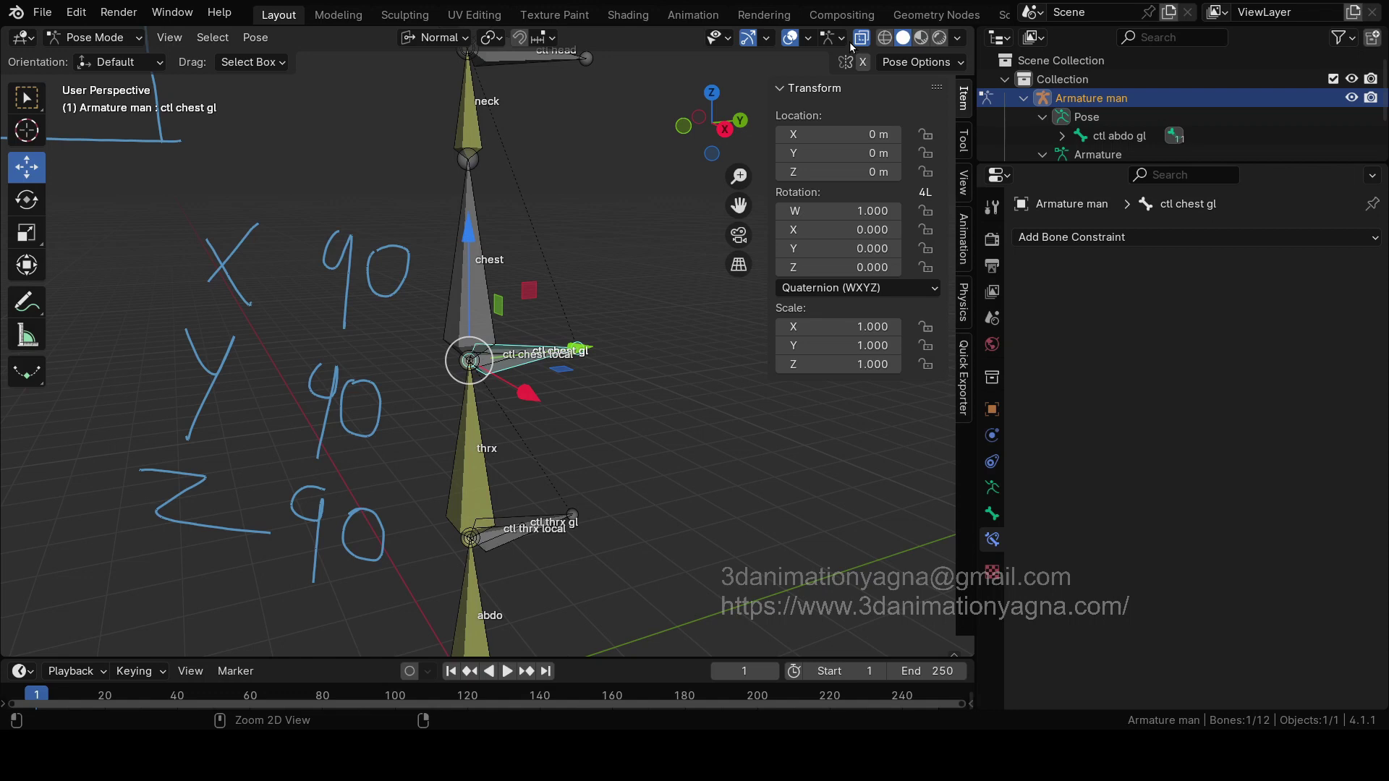
Step: Raise the armature overlay's Fade Geometry to 1.000 and briefly toggle scene statistics
{"action": "middle_click_drag", "start_coordinate": [571, 301], "coordinate": [587, 297]}
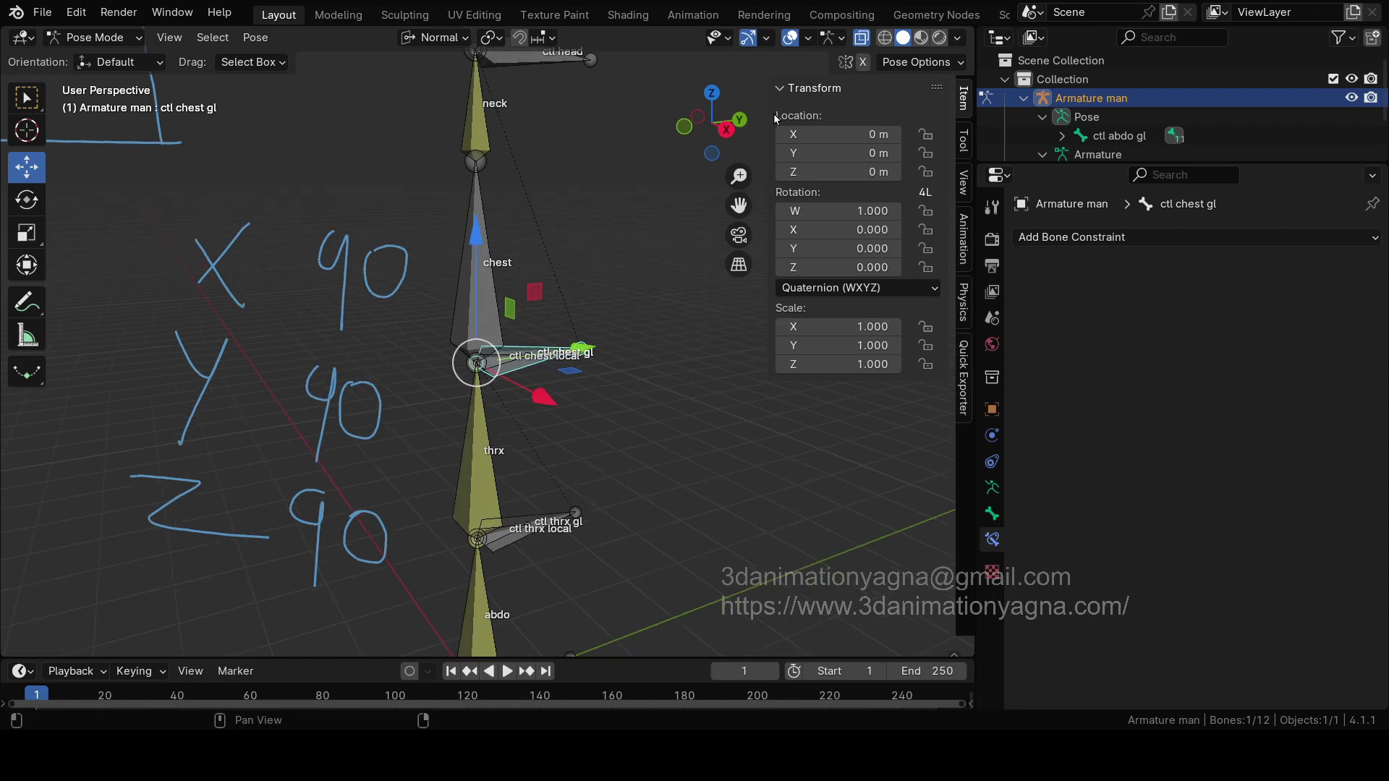
{"action": "left_click", "coordinate": [836, 44]}
{"action": "left_click_drag", "start_coordinate": [813, 96], "coordinate": [919, 97]}
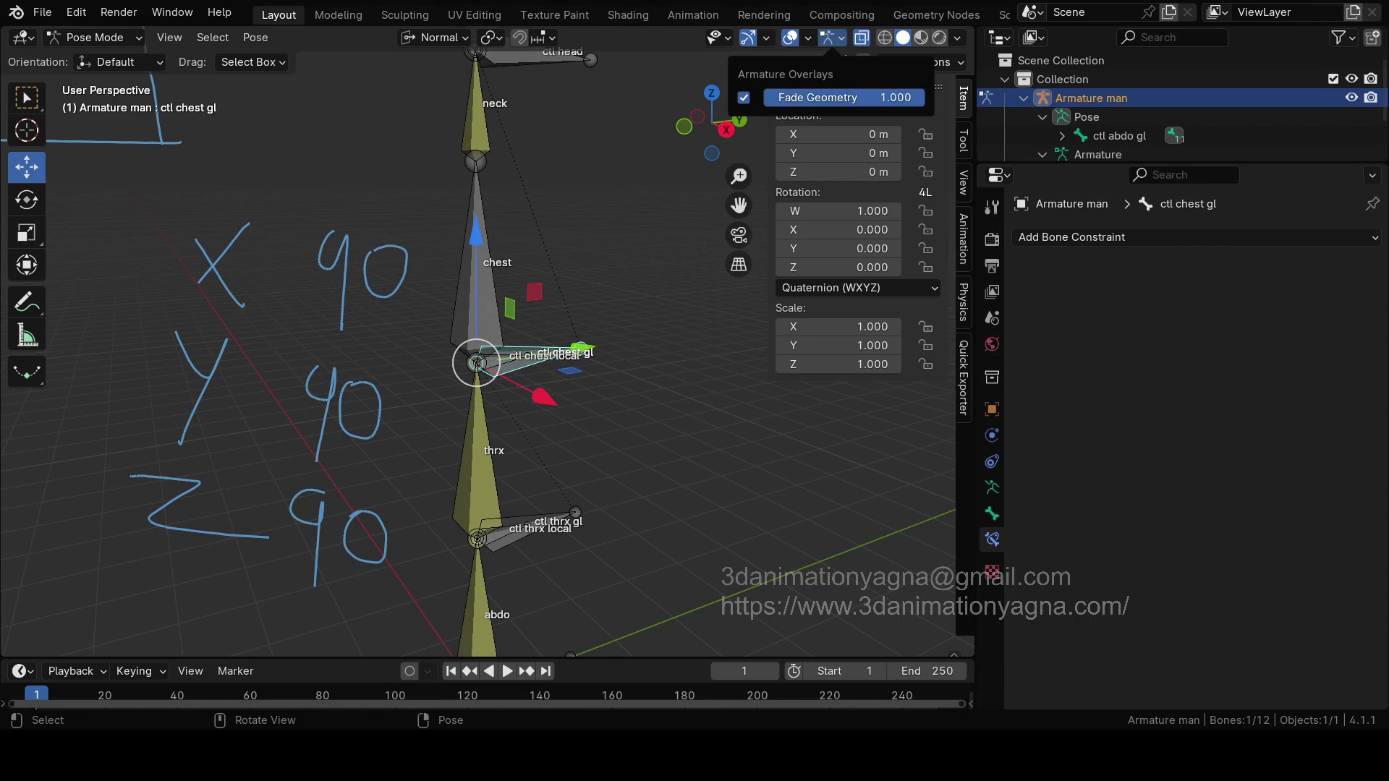
{"action": "left_click", "coordinate": [807, 40]}
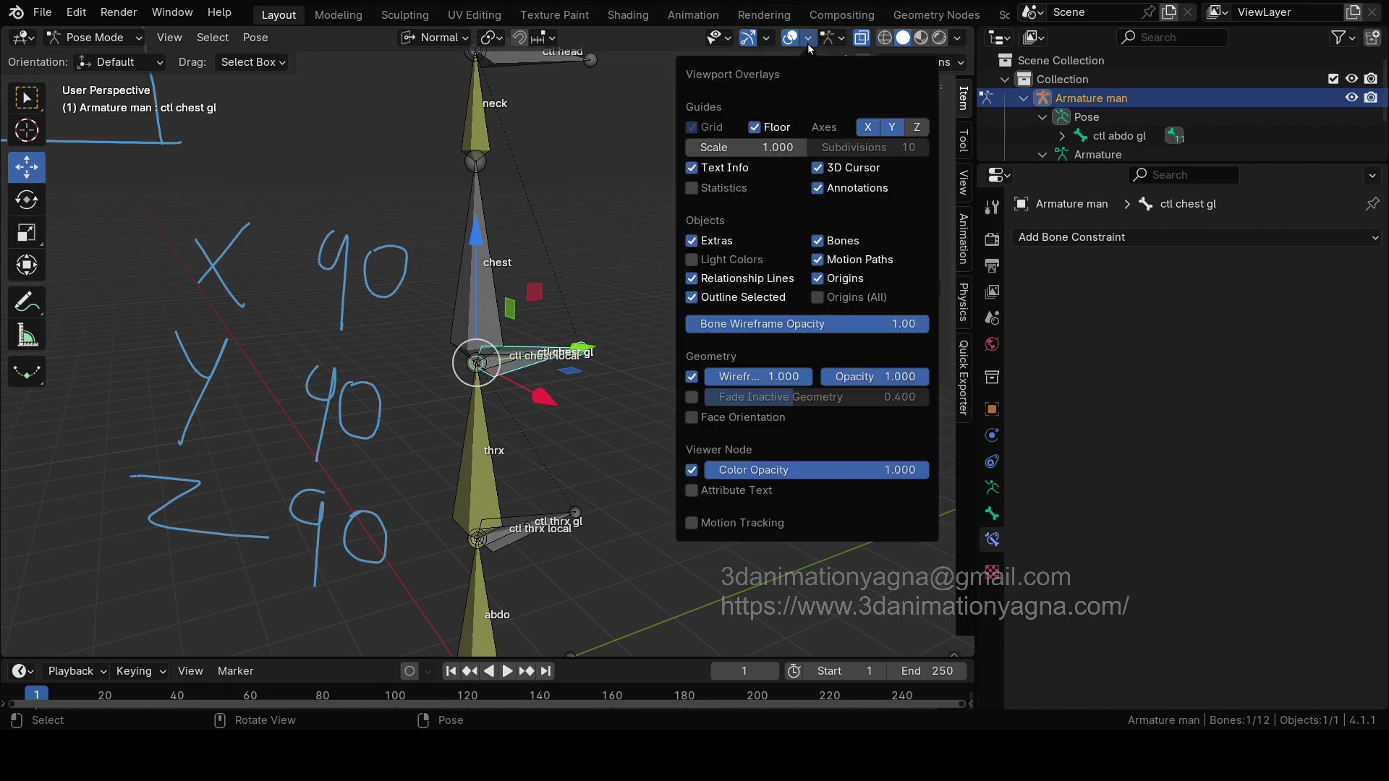
{"action": "left_click", "coordinate": [708, 191]}
{"action": "left_click", "coordinate": [709, 191]}
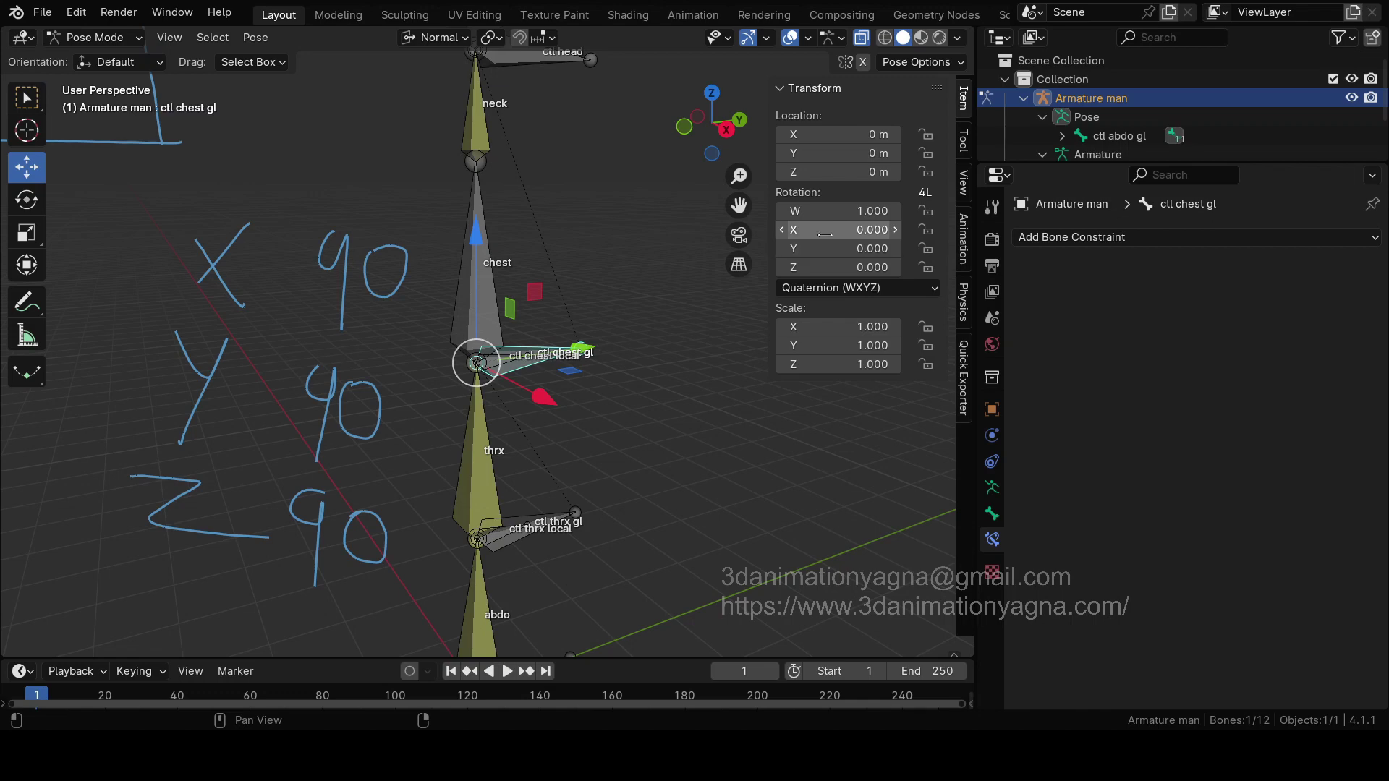
Step: Test-rotate the chest control on X, then switch it to XYZ Euler and back to Quaternion (WXYZ)
{"action": "left_click_drag", "start_coordinate": [839, 229], "coordinate": [867, 235]}
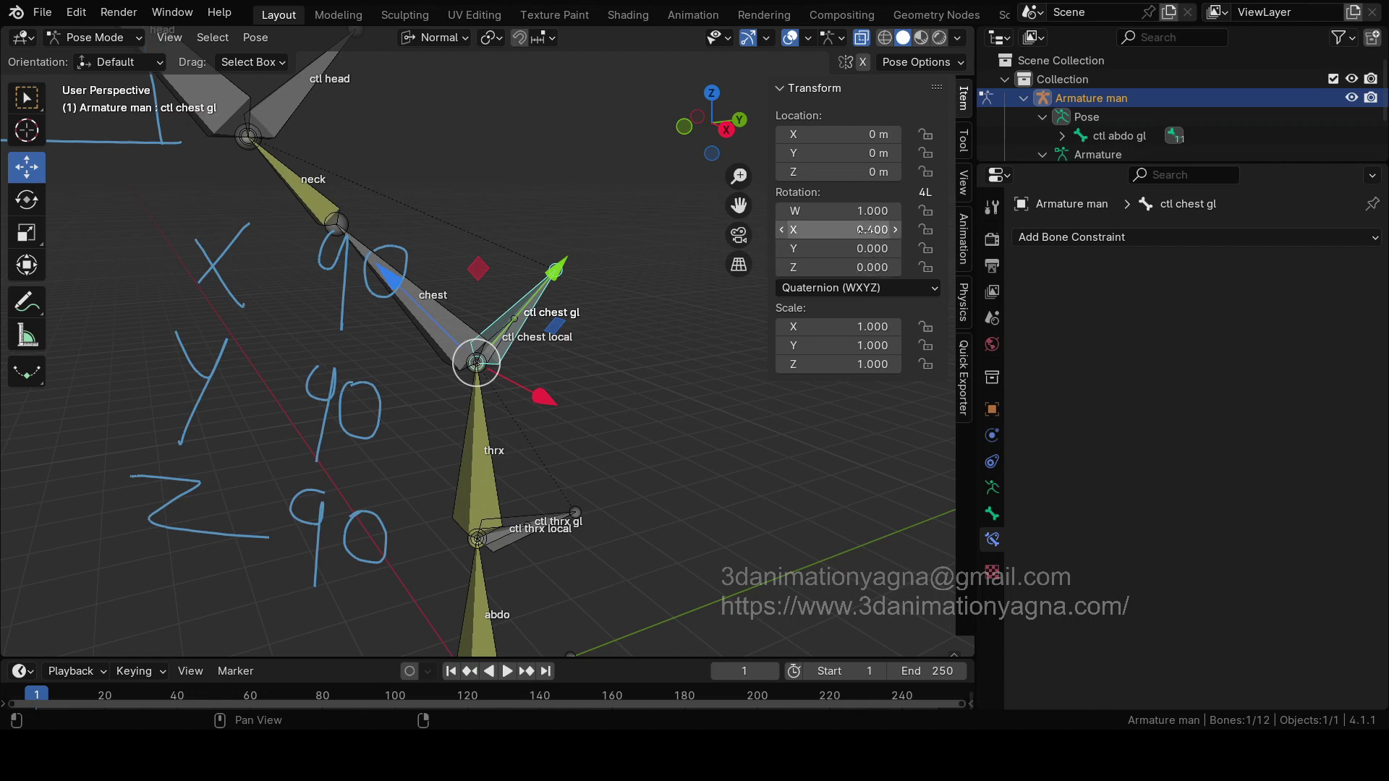
{"action": "middle_click_drag", "start_coordinate": [667, 372], "coordinate": [618, 350]}
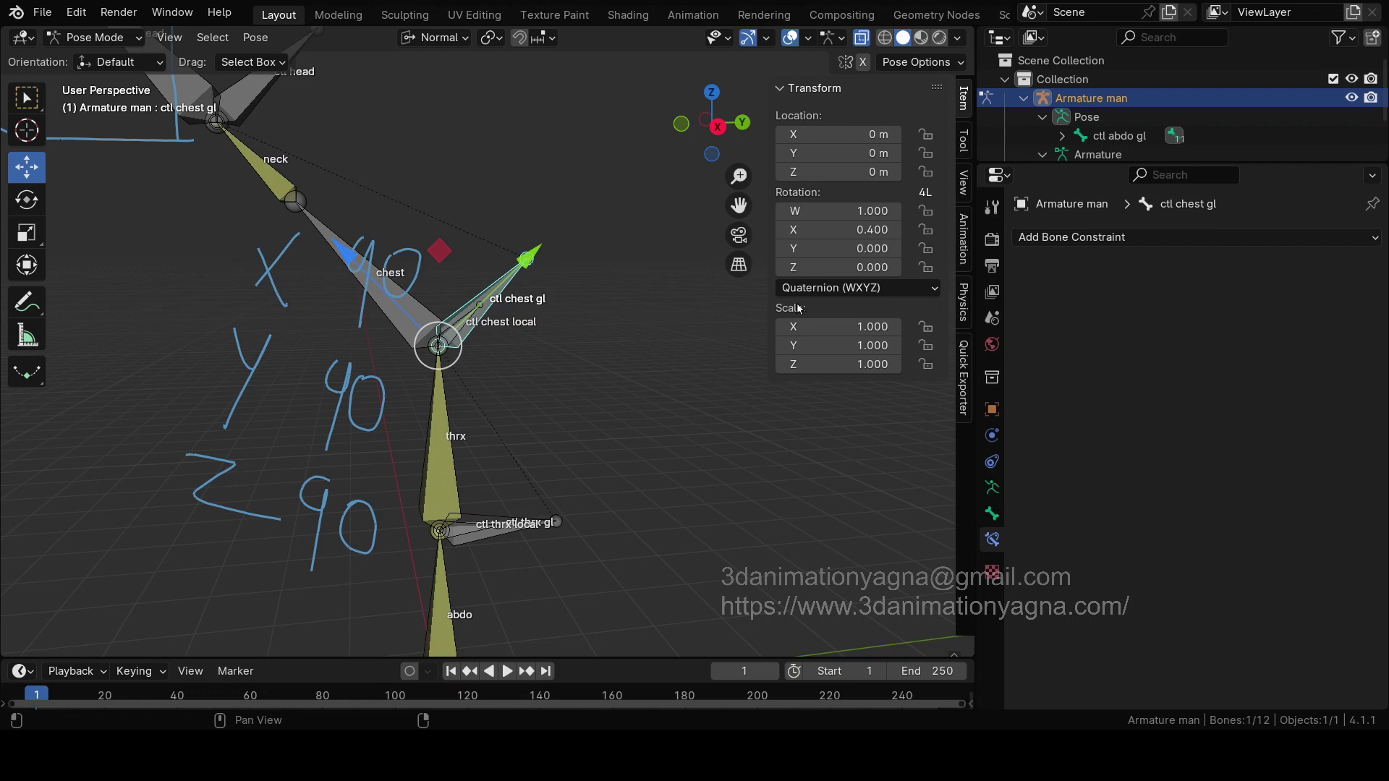
{"action": "left_click", "coordinate": [818, 288]}
{"action": "left_click", "coordinate": [803, 353]}
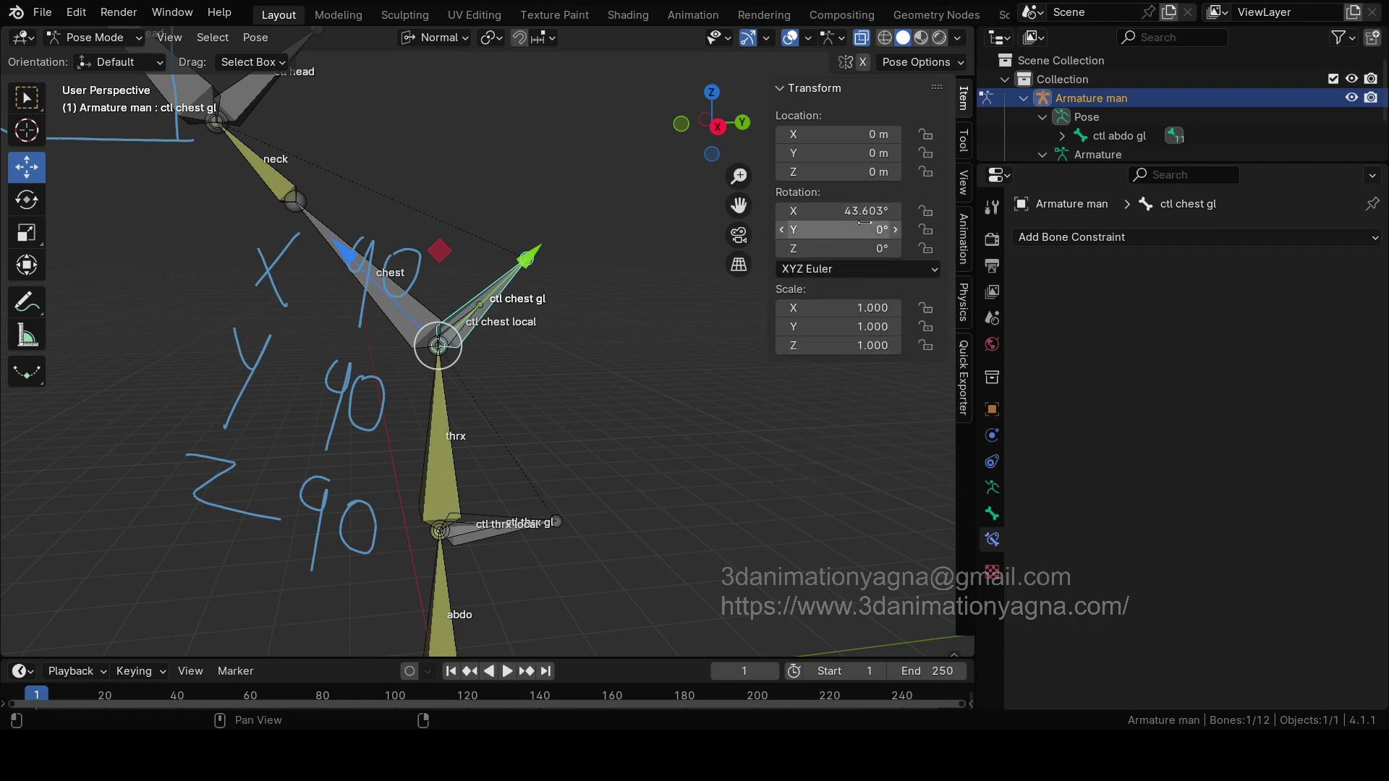
{"action": "left_click", "coordinate": [844, 269]}
{"action": "left_click", "coordinate": [842, 319]}
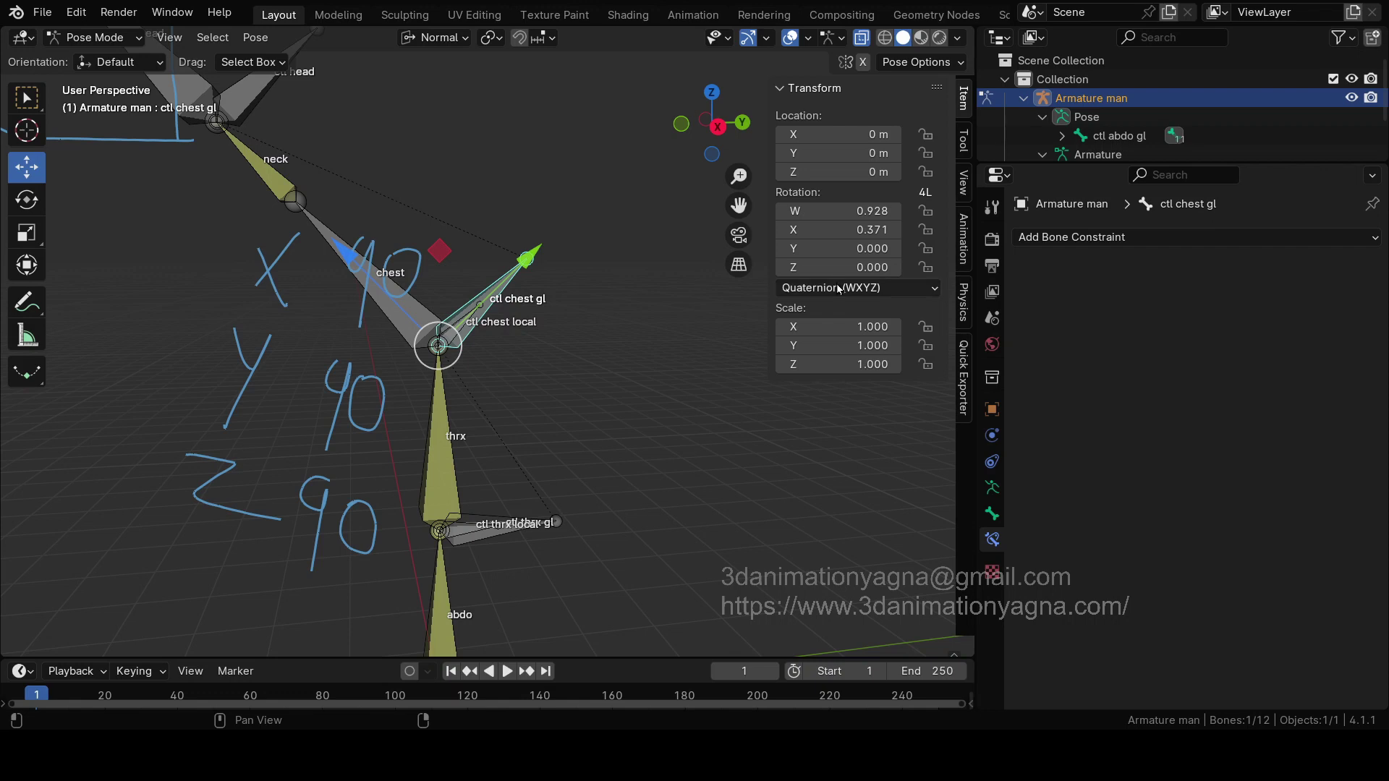
Step: Zero the chest control's quaternion X so W reads 0.928 and the spine stands upright
{"action": "left_click", "coordinate": [854, 230]}
{"action": "type", "text": "0"}
{"action": "key", "text": "Return"}
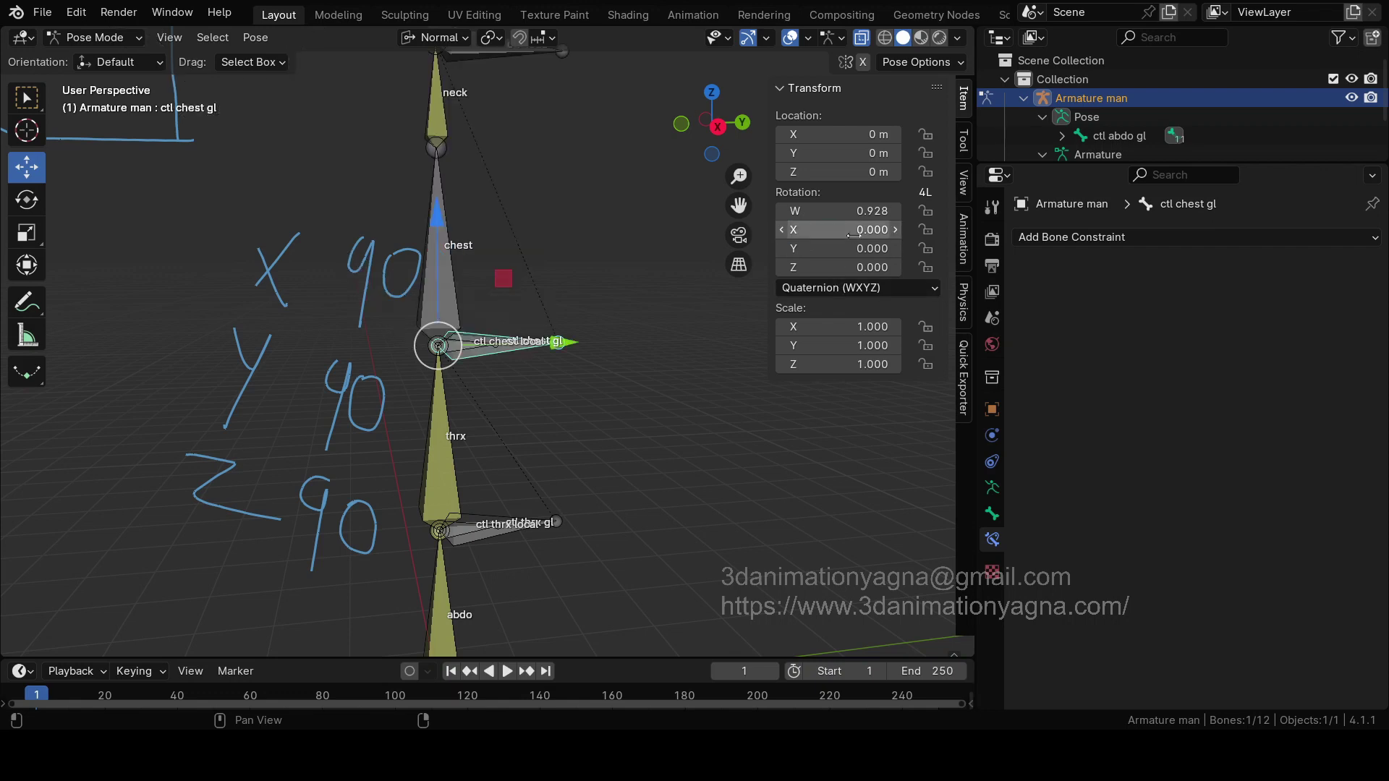
{"action": "left_click", "coordinate": [850, 287]}
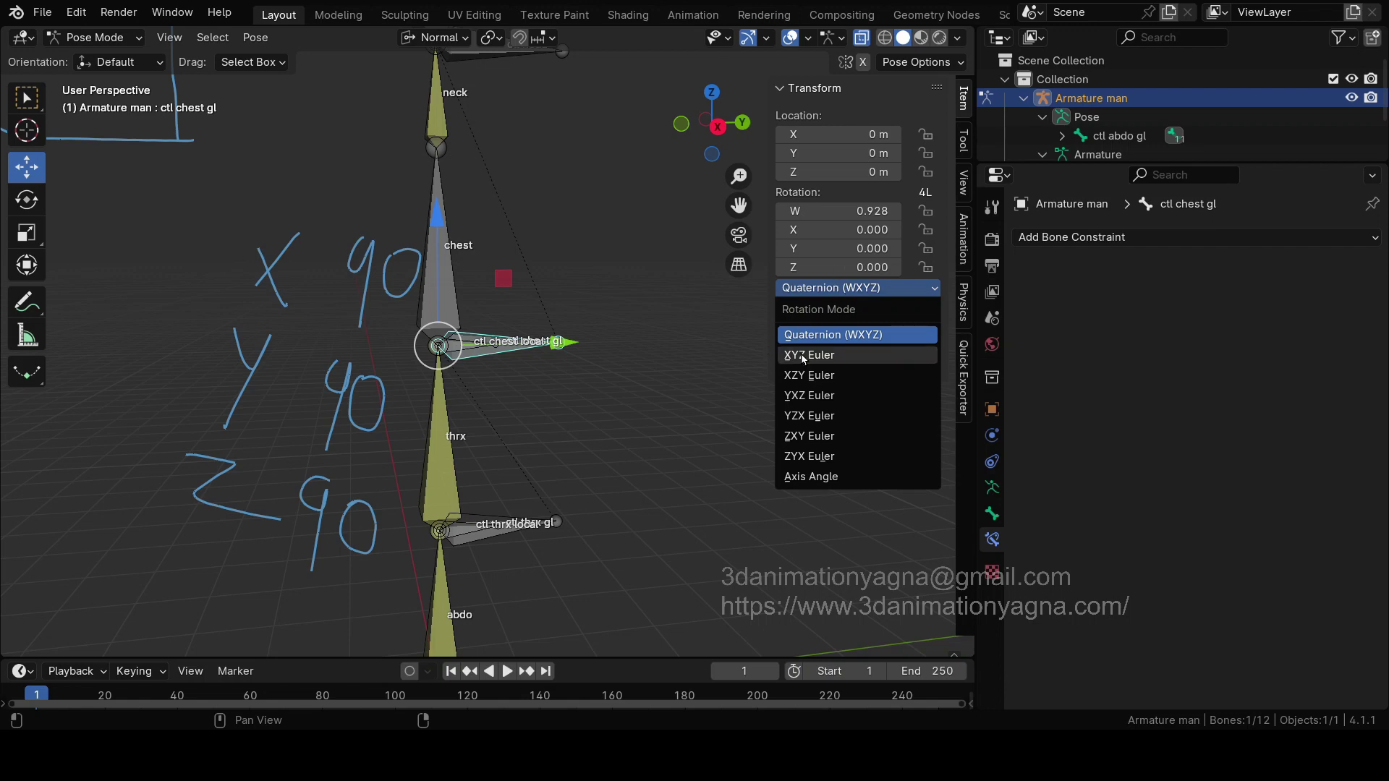
Step: Toggle ctl chest gl through Quaternion and settle on XYZ Euler, reading 0° on X, Y and Z
{"action": "middle_click_drag", "start_coordinate": [579, 347], "coordinate": [547, 364]}
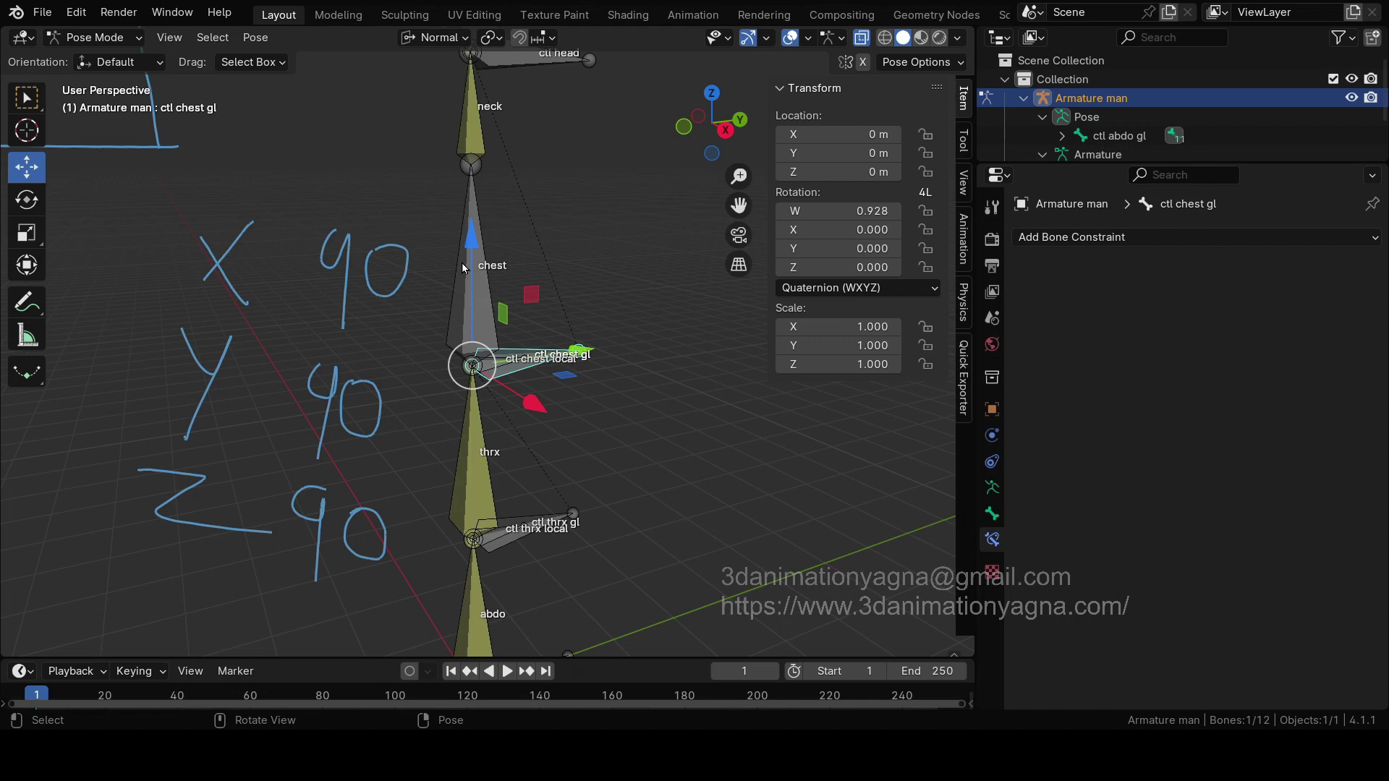
{"action": "left_click", "coordinate": [879, 289]}
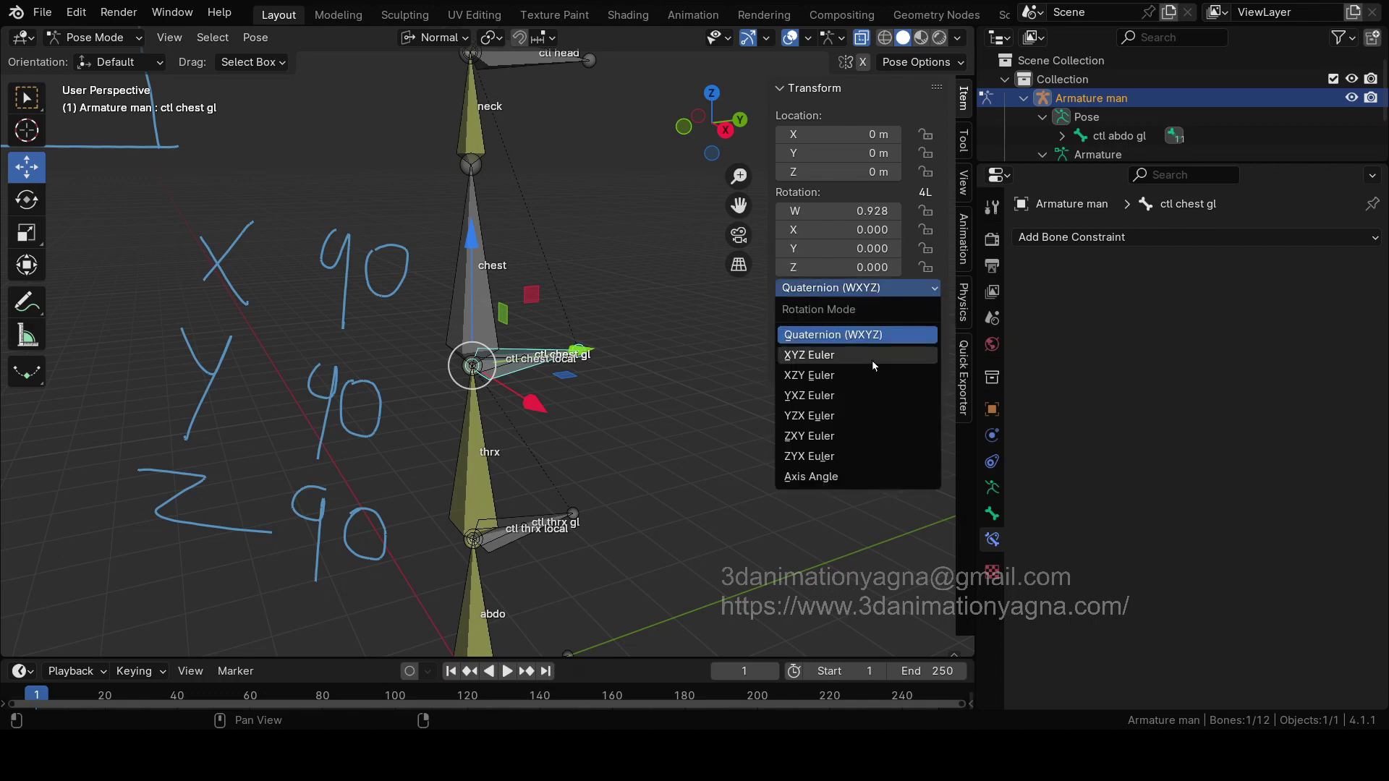
{"action": "left_click", "coordinate": [857, 334]}
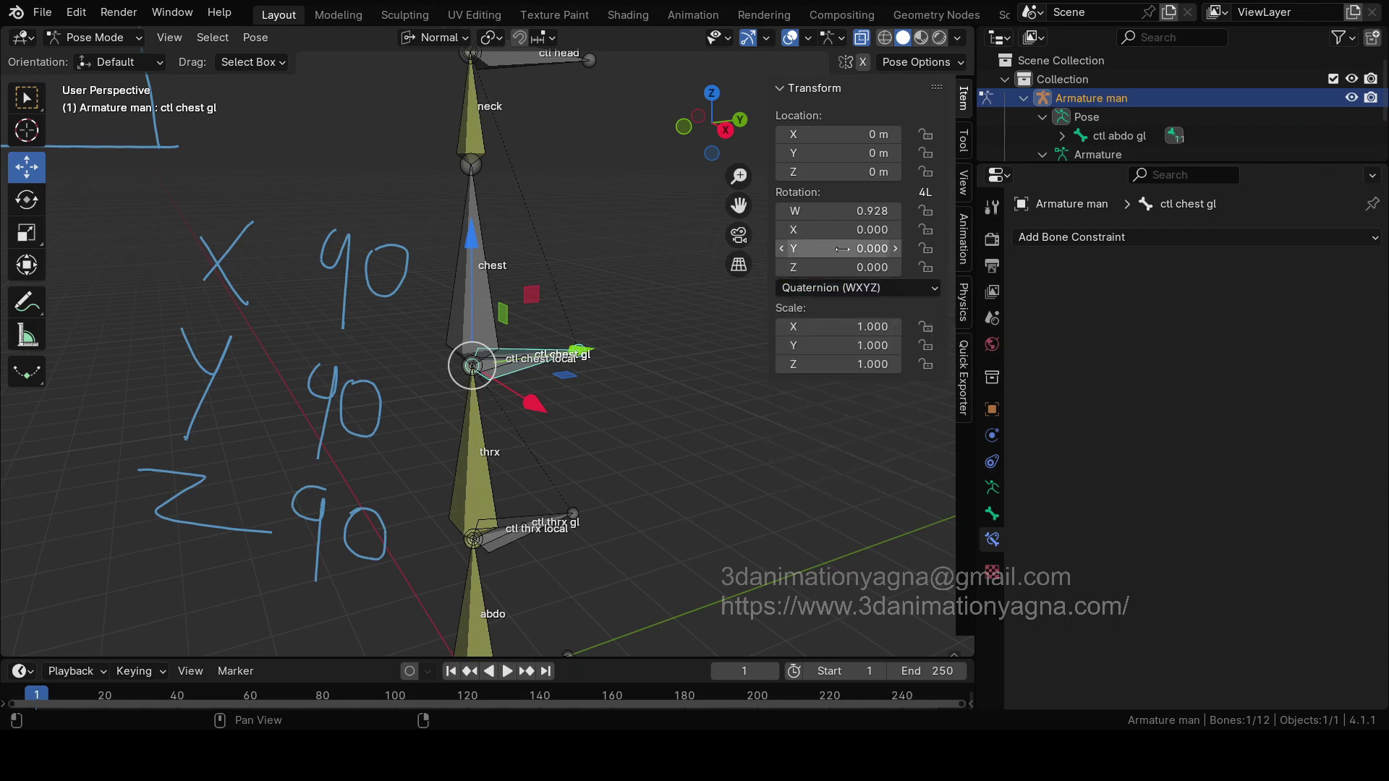
{"action": "left_click", "coordinate": [857, 289]}
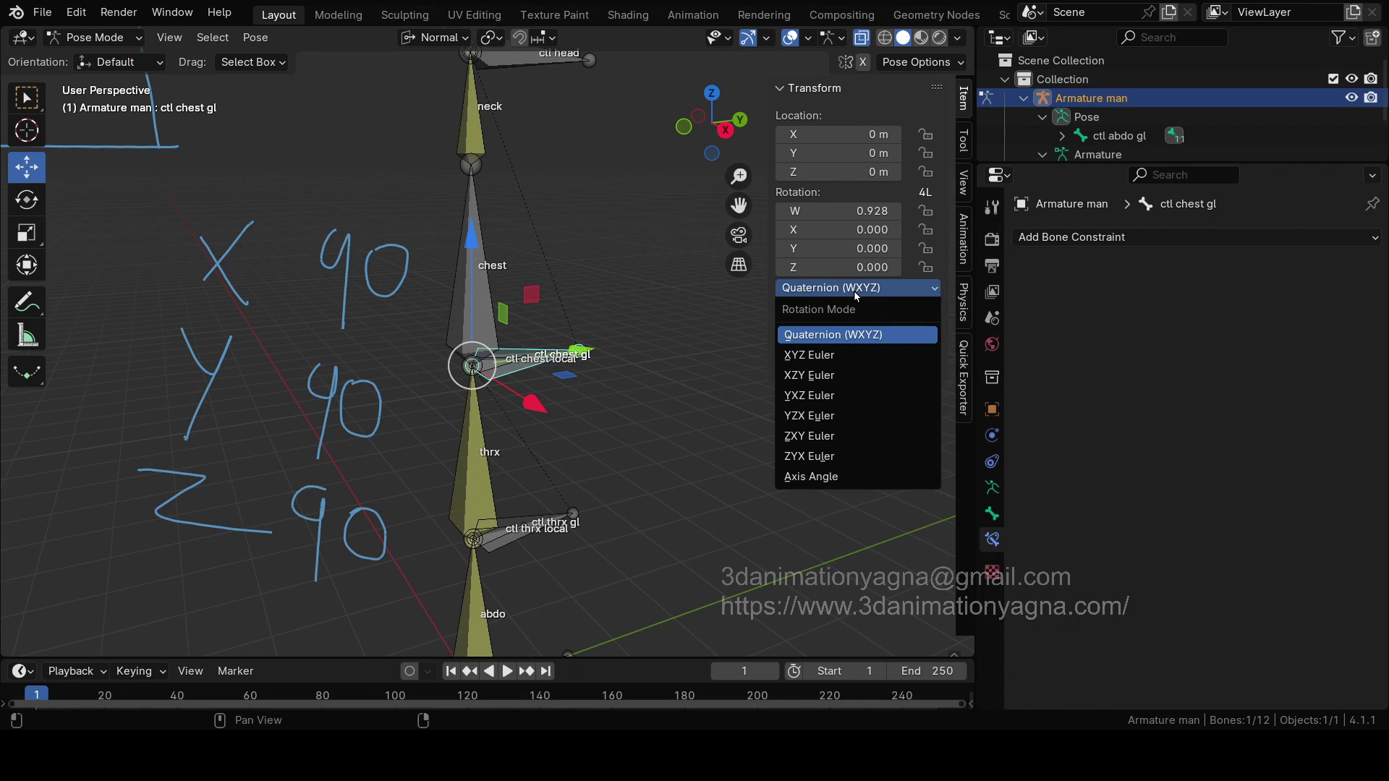
{"action": "left_click", "coordinate": [844, 355]}
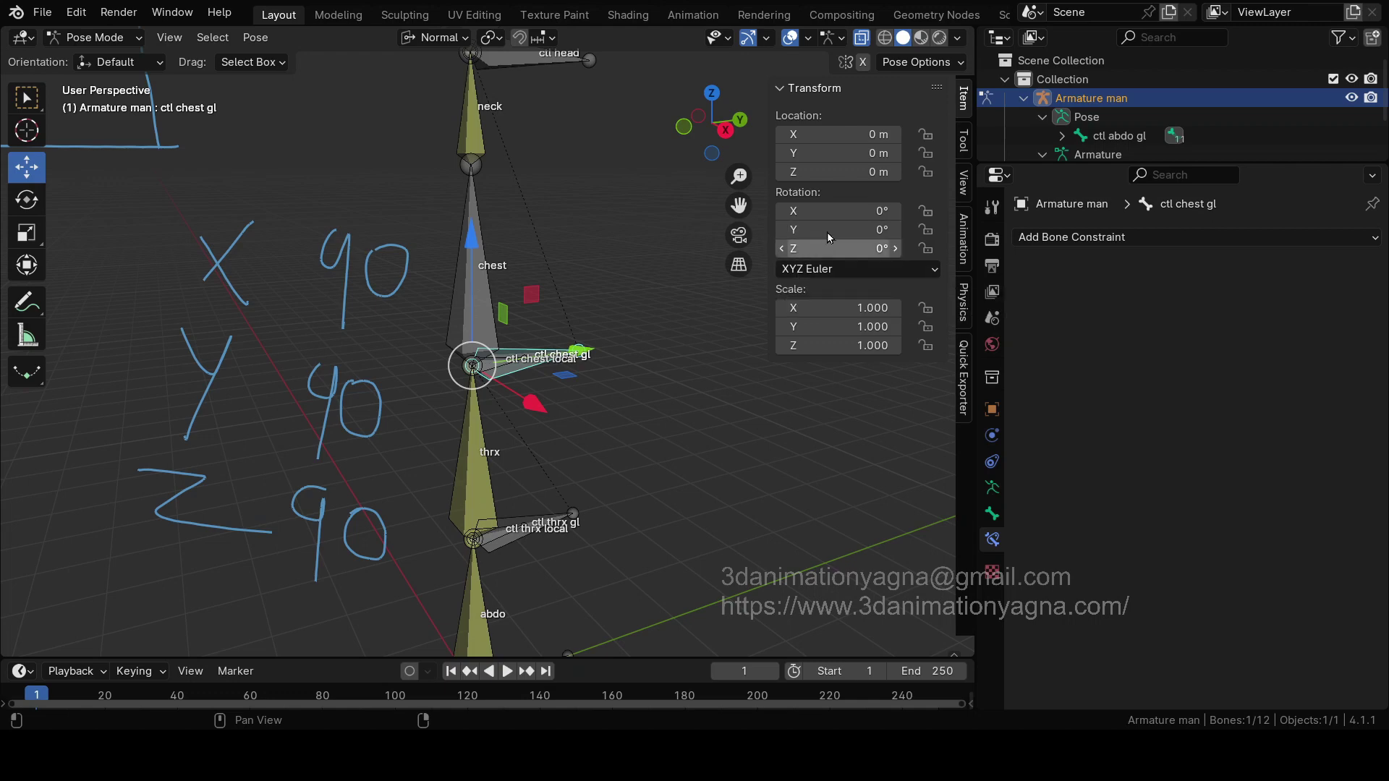
{"action": "left_click", "coordinate": [860, 270]}
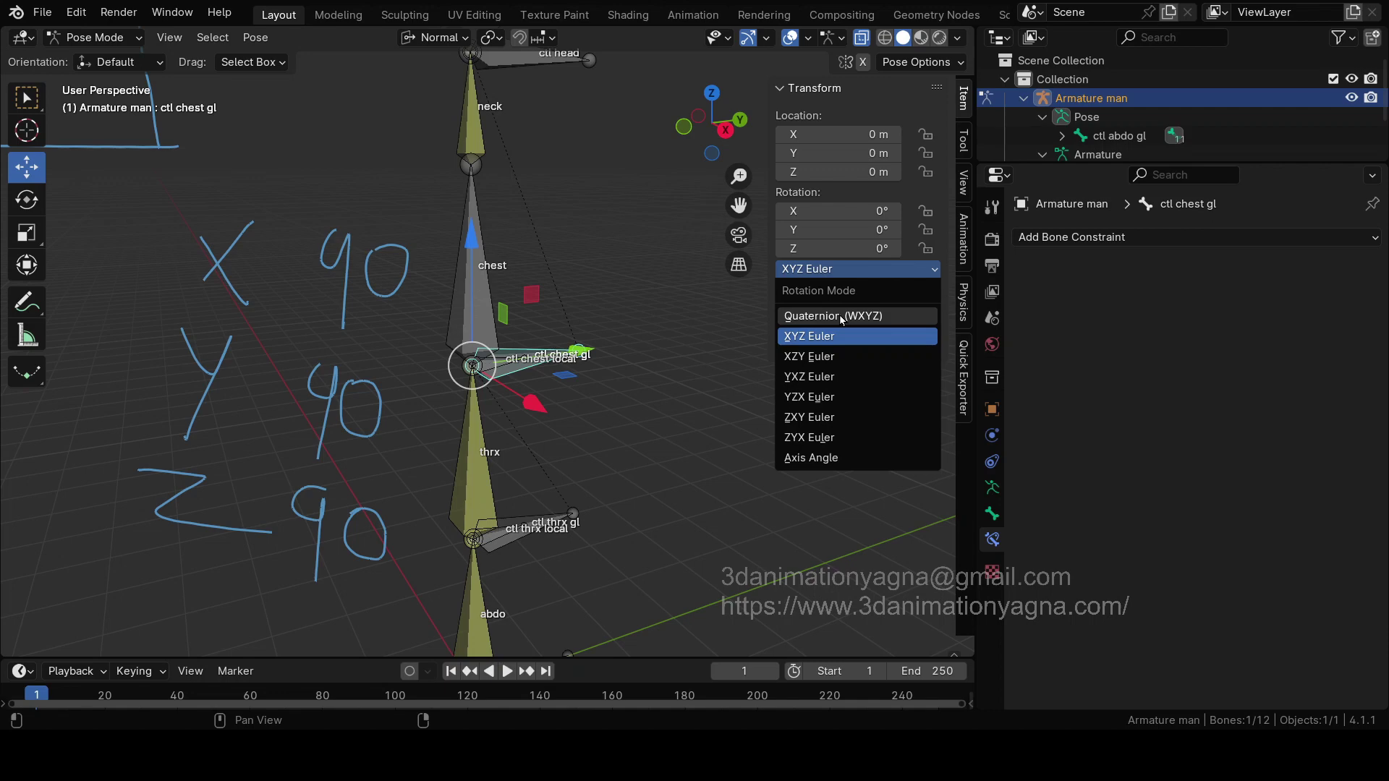
{"action": "left_click", "coordinate": [841, 319]}
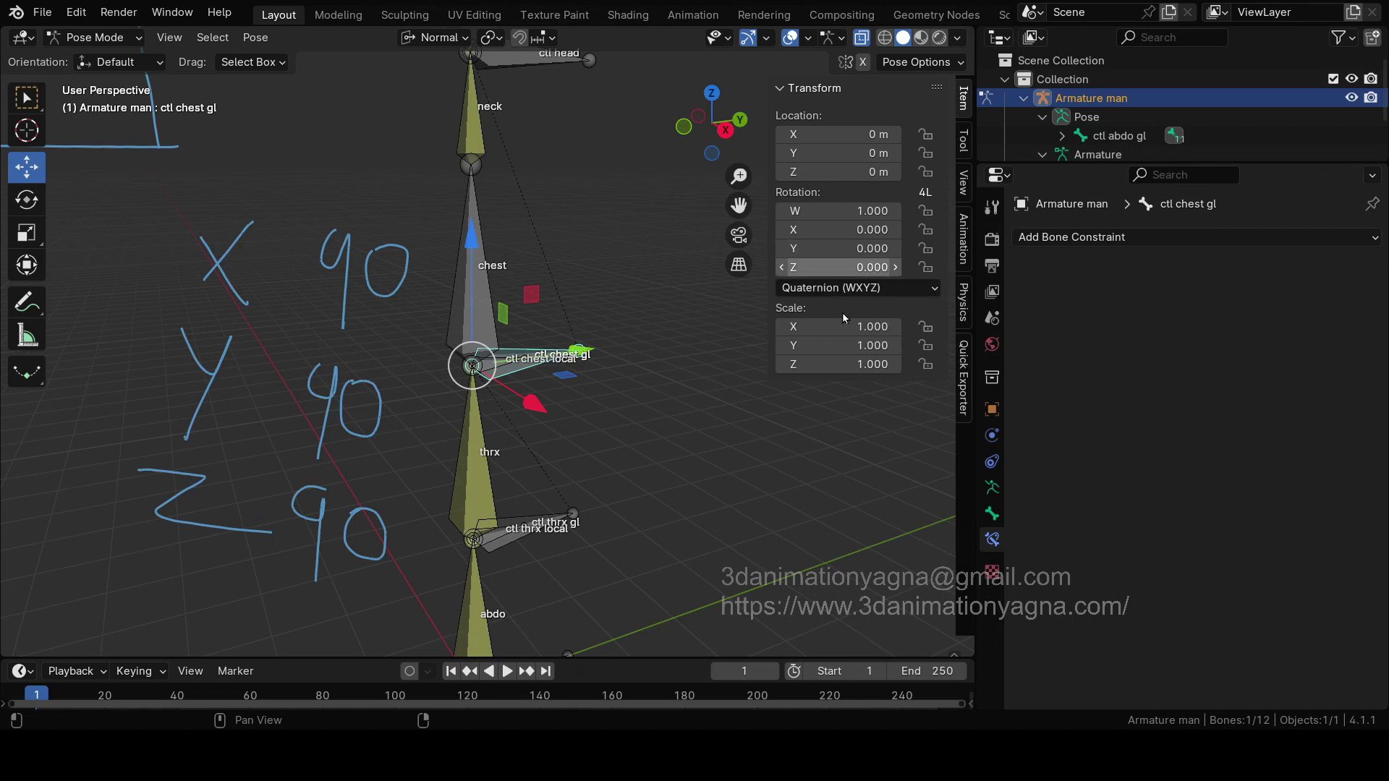
{"action": "left_click", "coordinate": [832, 289]}
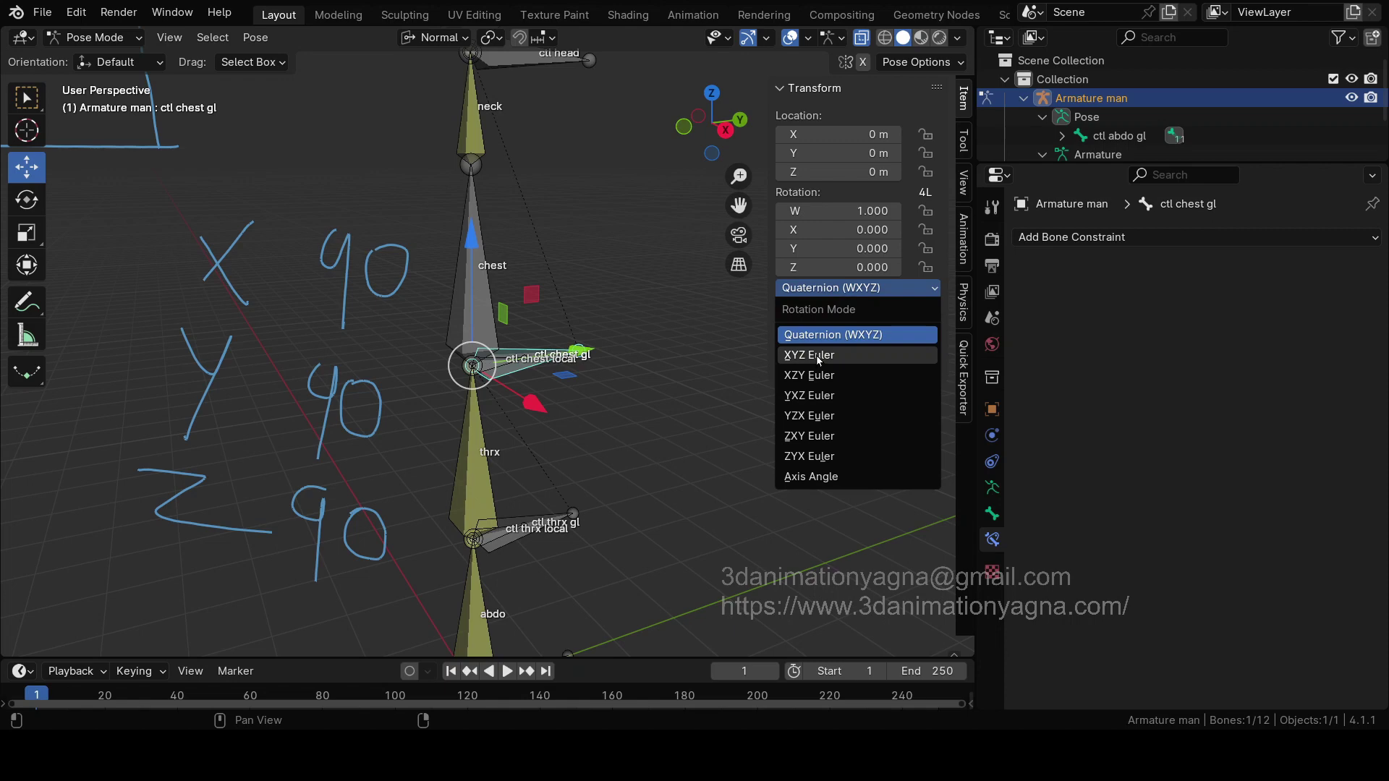
{"action": "left_click", "coordinate": [818, 355]}
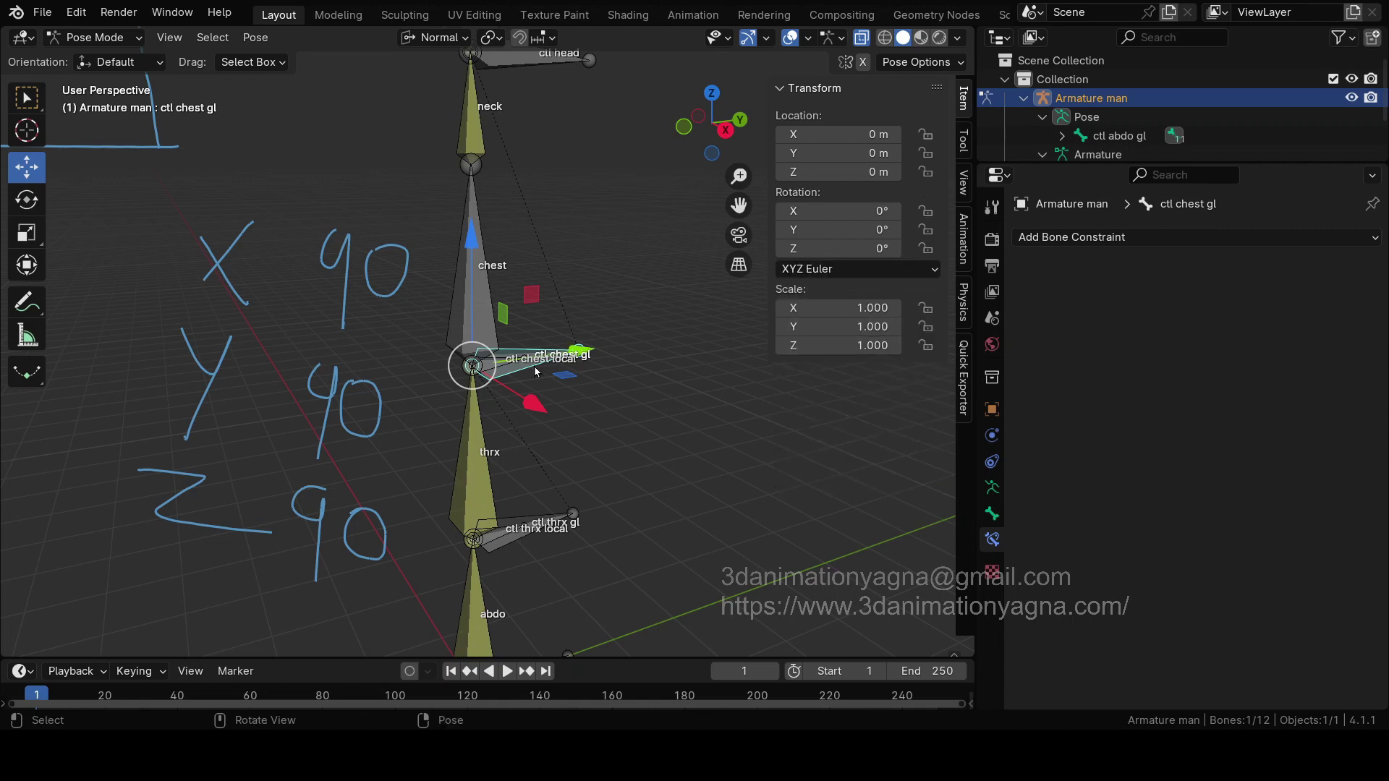
{"action": "middle_click_drag", "start_coordinate": [528, 354], "coordinate": [93, 183]}
{"action": "left_click", "coordinate": [32, 304]}
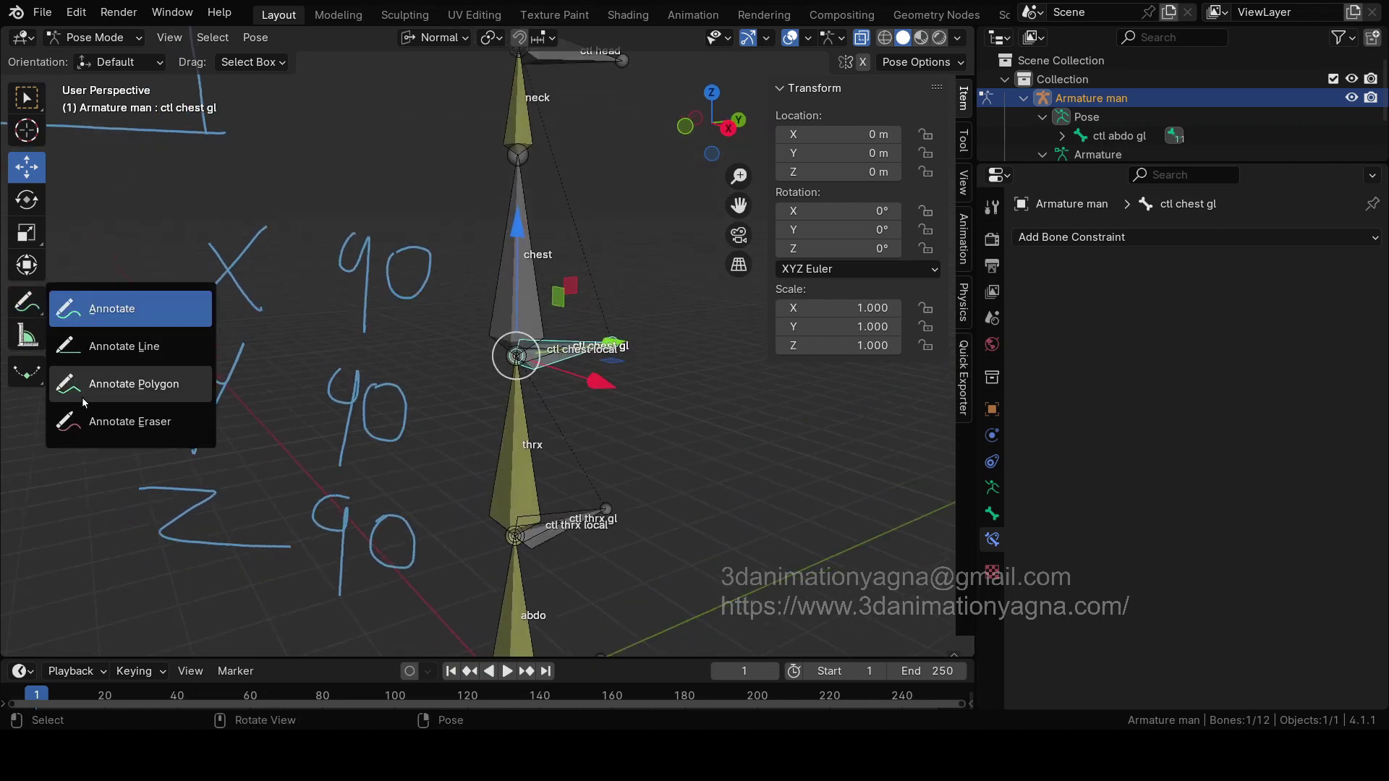
Step: Erase the handwritten 90, 90 and -90 angle notes with the Annotate eraser
{"action": "left_click", "coordinate": [72, 309]}
{"action": "mouse_move", "coordinate": [294, 138]}
{"action": "left_mouse_down", "text": "ctrl"}
{"action": "mouse_move", "coordinate": [13, 109]}
{"action": "mouse_move", "coordinate": [176, 106]}
{"action": "mouse_move", "coordinate": [195, 18]}
{"action": "left_mouse_up", "text": "ctrl"}
{"action": "mouse_move", "coordinate": [189, 252]}
{"action": "left_mouse_down", "text": "ctrl"}
{"action": "mouse_move", "coordinate": [159, 326]}
{"action": "mouse_move", "coordinate": [263, 280]}
{"action": "mouse_move", "coordinate": [136, 411]}
{"action": "mouse_move", "coordinate": [141, 573]}
{"action": "mouse_move", "coordinate": [256, 612]}
{"action": "mouse_move", "coordinate": [300, 654]}
{"action": "mouse_move", "coordinate": [359, 632]}
{"action": "mouse_move", "coordinate": [393, 549]}
{"action": "mouse_move", "coordinate": [381, 397]}
{"action": "mouse_move", "coordinate": [343, 257]}
{"action": "mouse_move", "coordinate": [418, 235]}
{"action": "left_mouse_up", "text": "ctrl"}
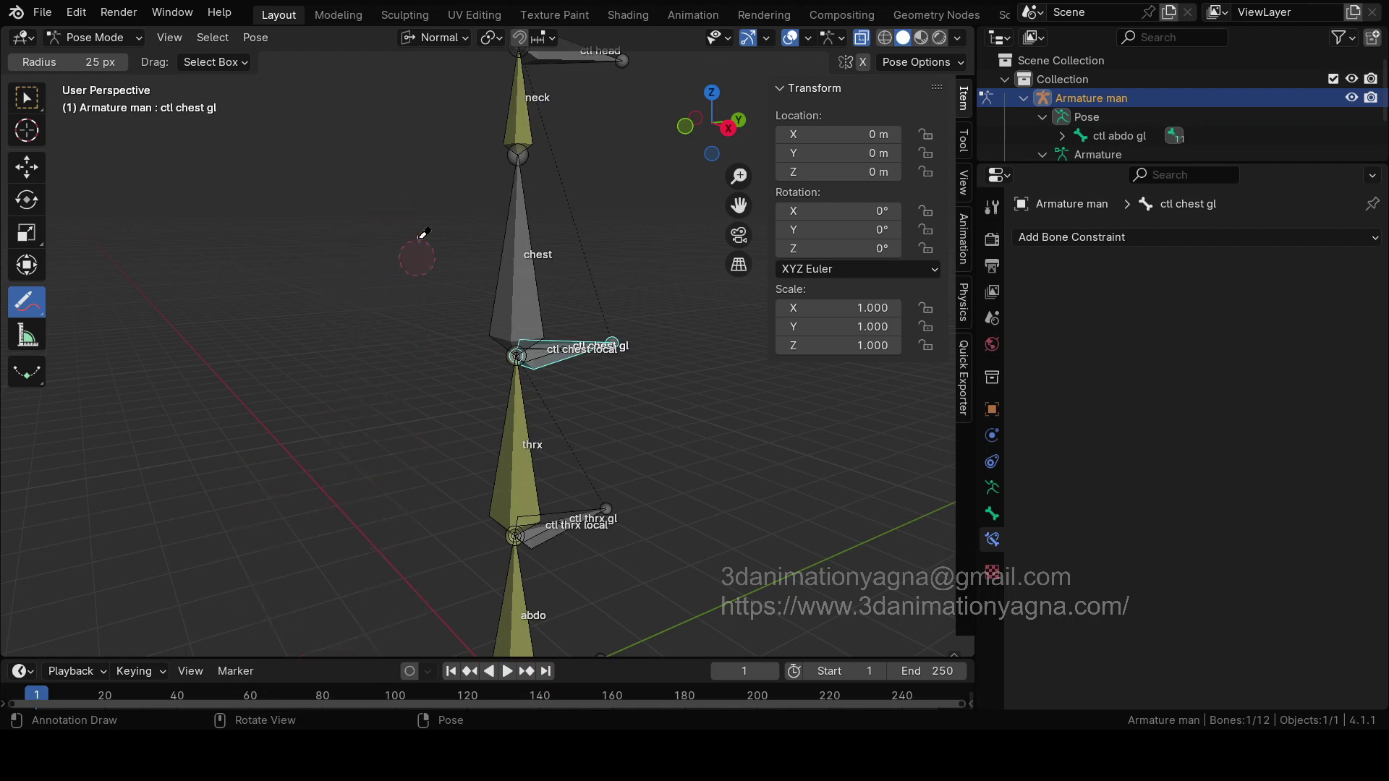
{"action": "left_click", "coordinate": [27, 173]}
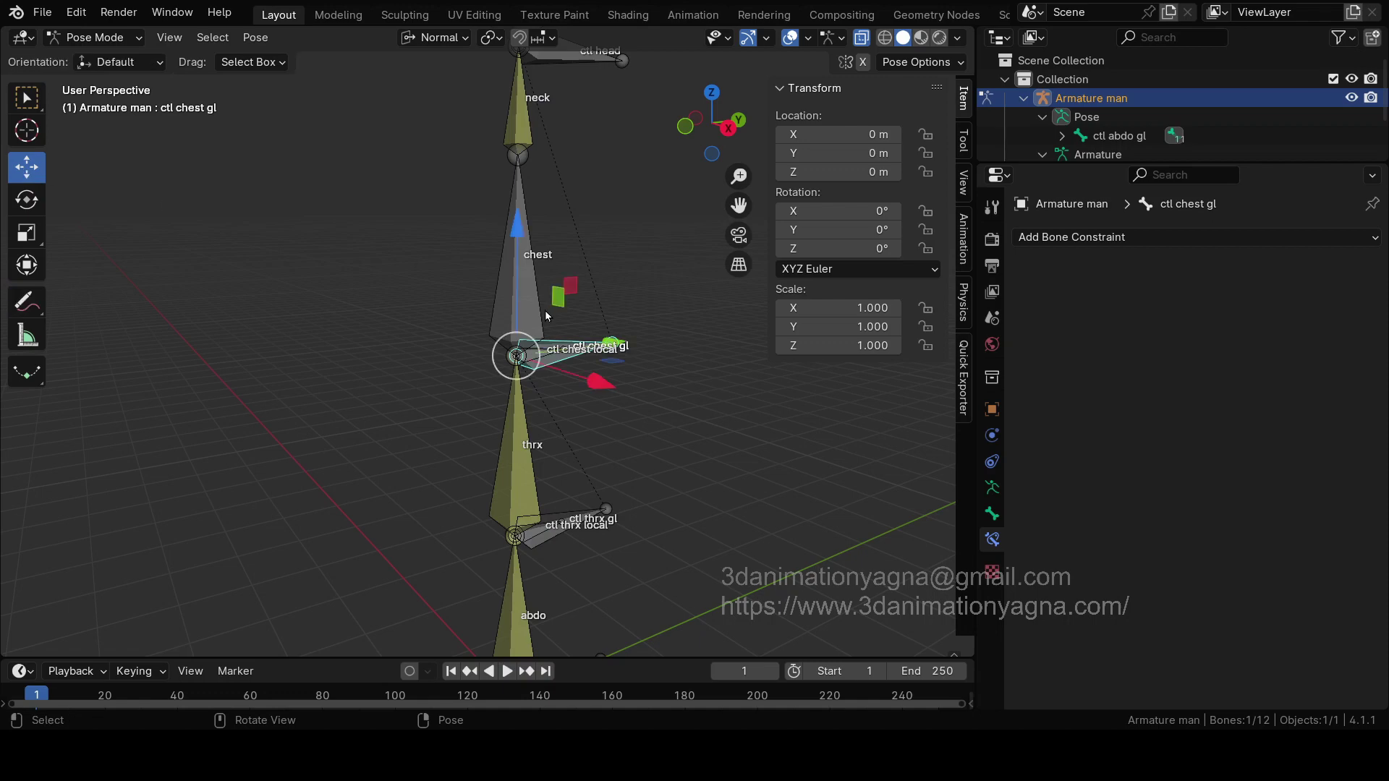
{"action": "mouse_move", "coordinate": [545, 310]}
{"action": "middle_mouse_down"}
{"action": "mouse_move", "coordinate": [488, 280]}
{"action": "mouse_move", "coordinate": [480, 300]}
{"action": "mouse_move", "coordinate": [508, 316]}
{"action": "mouse_move", "coordinate": [471, 389]}
{"action": "mouse_move", "coordinate": [490, 381]}
{"action": "mouse_move", "coordinate": [486, 409]}
{"action": "middle_mouse_up"}
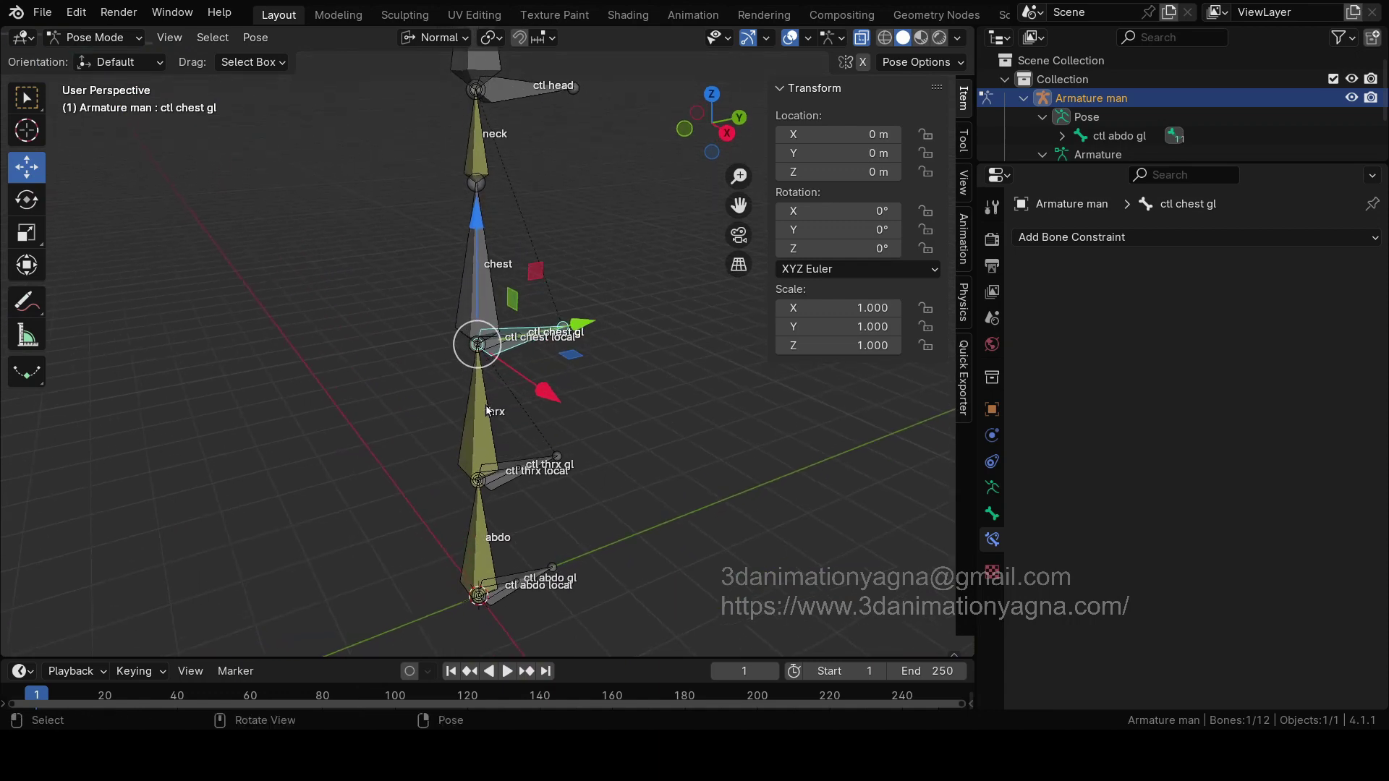
Step: Rotate the ctl chest gl control around its Z axis with the Rotate tool
{"action": "left_click", "coordinate": [26, 232]}
{"action": "left_click", "coordinate": [27, 200]}
{"action": "middle_click_drag", "start_coordinate": [534, 359], "coordinate": [579, 382]}
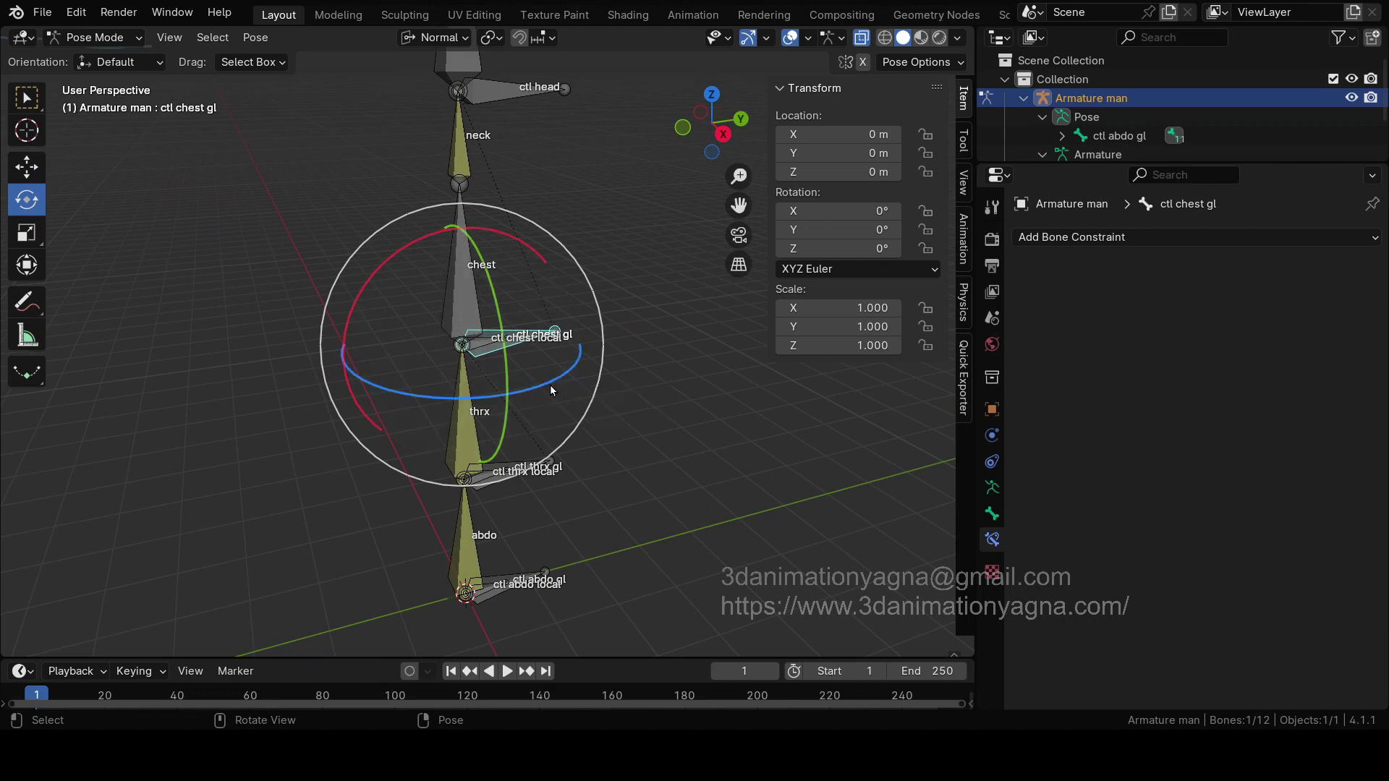
{"action": "left_click_drag", "start_coordinate": [546, 383], "coordinate": [498, 388]}
Step: Select the thrx bone, trial-rotate it, and cancel so it stays unrotated
{"action": "left_click", "coordinate": [463, 423]}
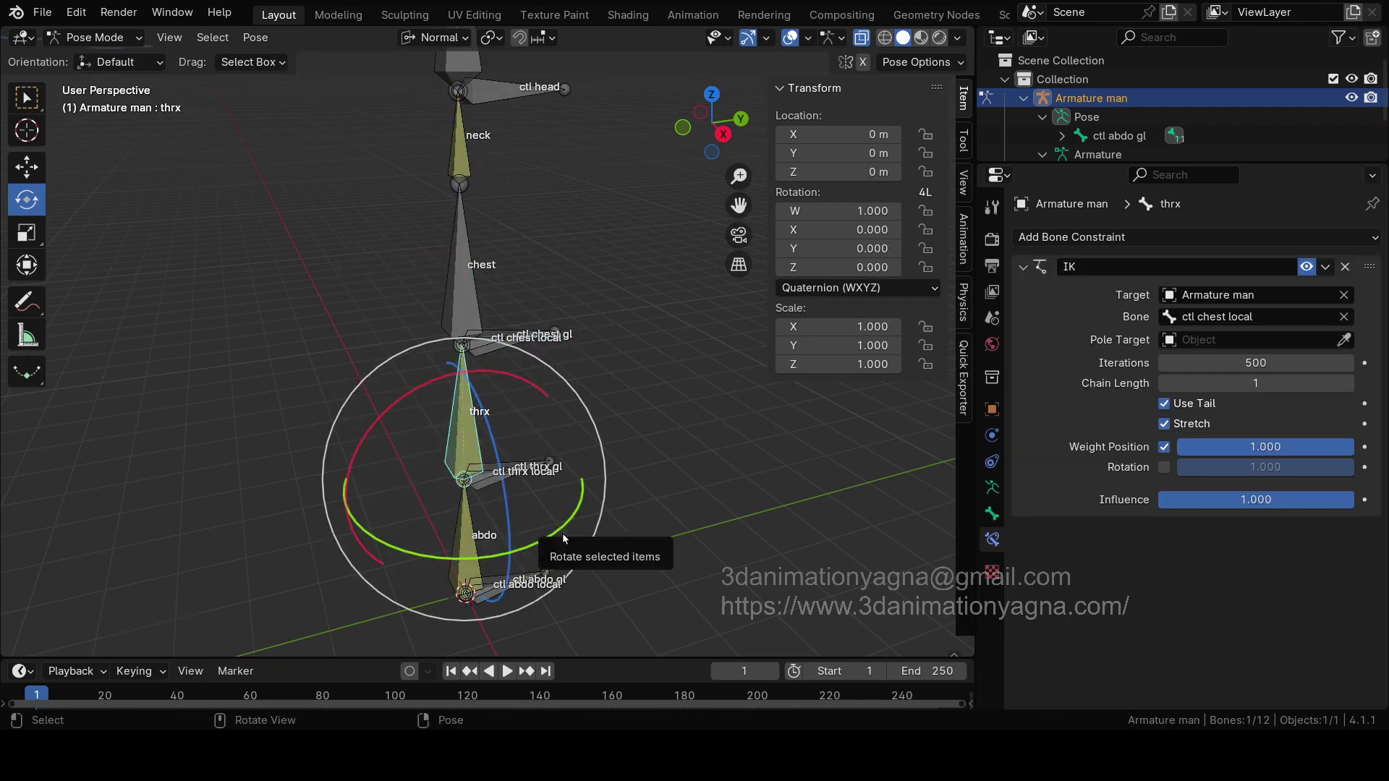
{"action": "left_click_drag", "start_coordinate": [562, 526], "coordinate": [520, 530]}
{"action": "right_click", "coordinate": [515, 530]}
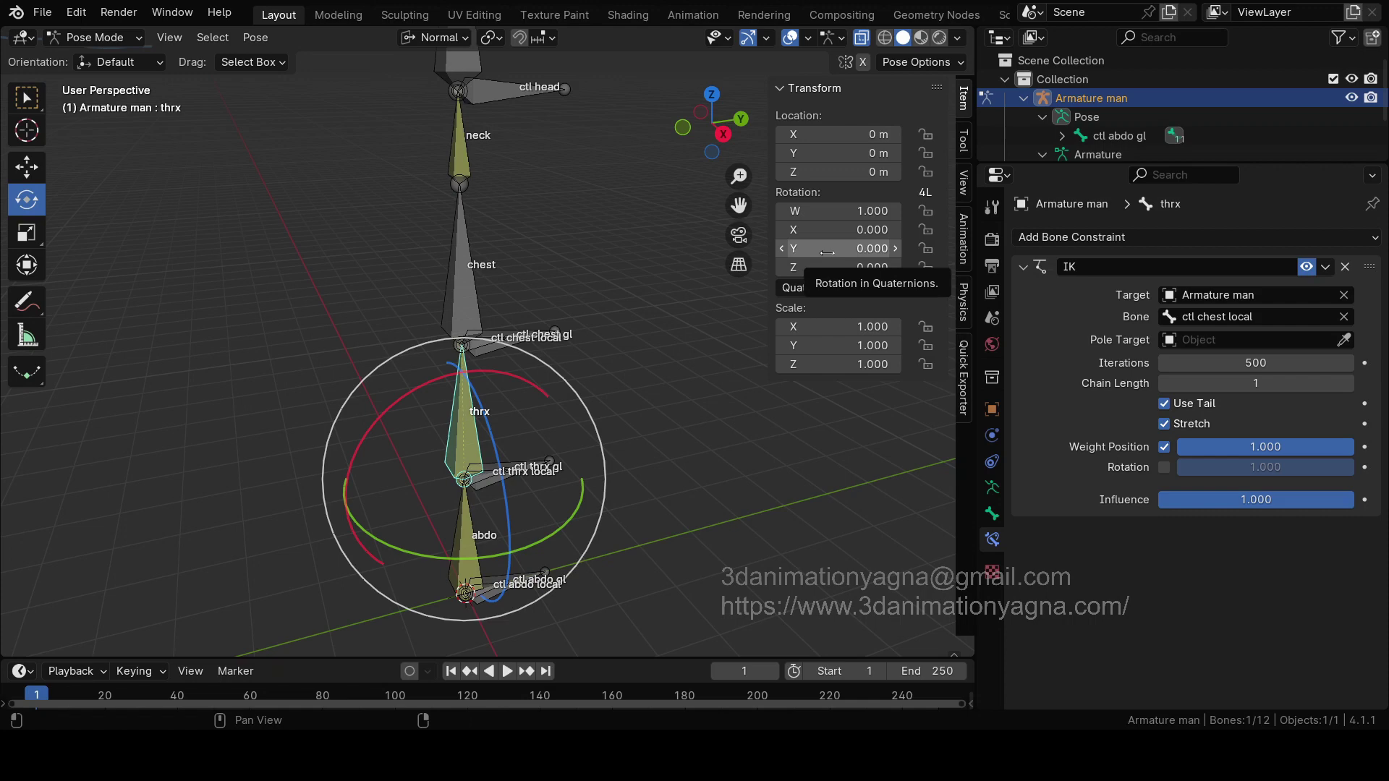
Step: Browse Object, Armature Data and Bone Constraints tabs, ending on thrx's Bone tab at W 1, X 0
{"action": "left_click", "coordinate": [992, 412]}
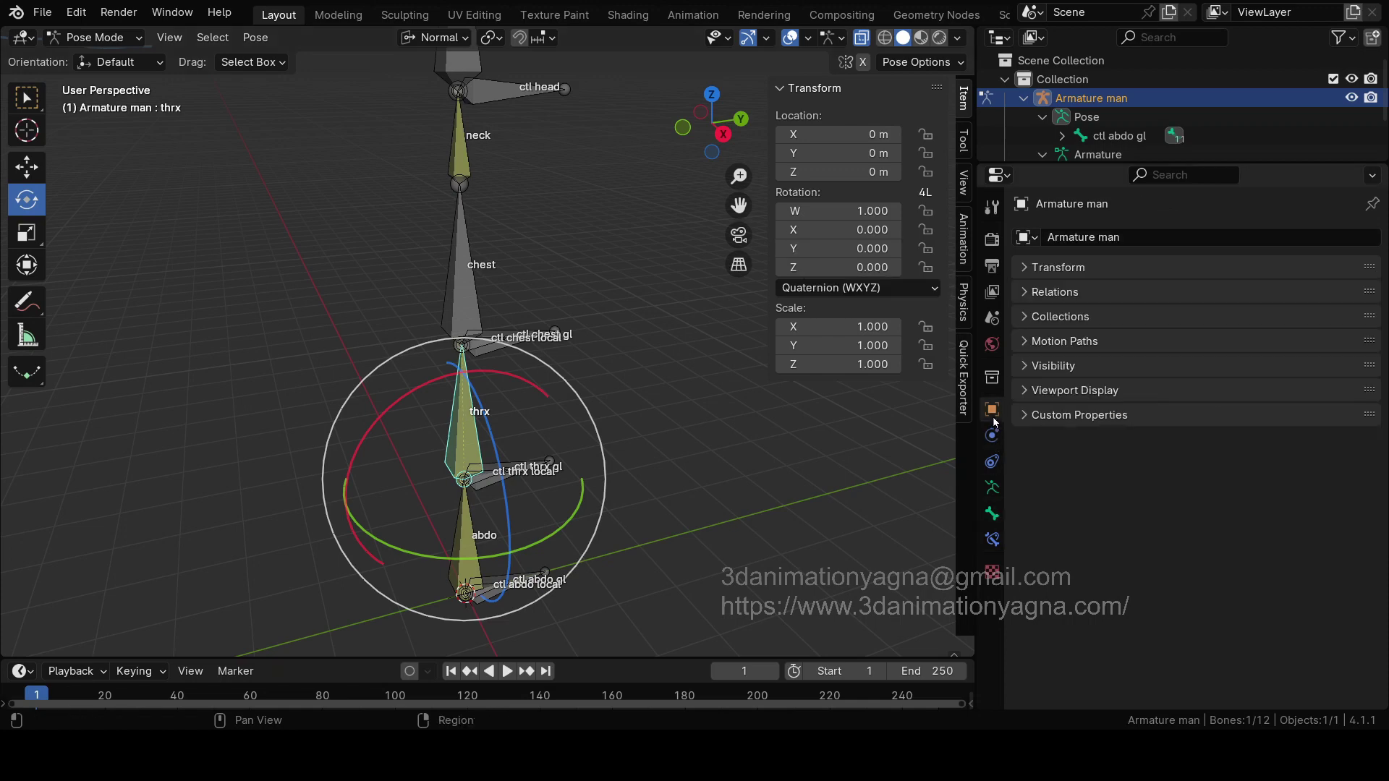
{"action": "left_click", "coordinate": [1091, 268]}
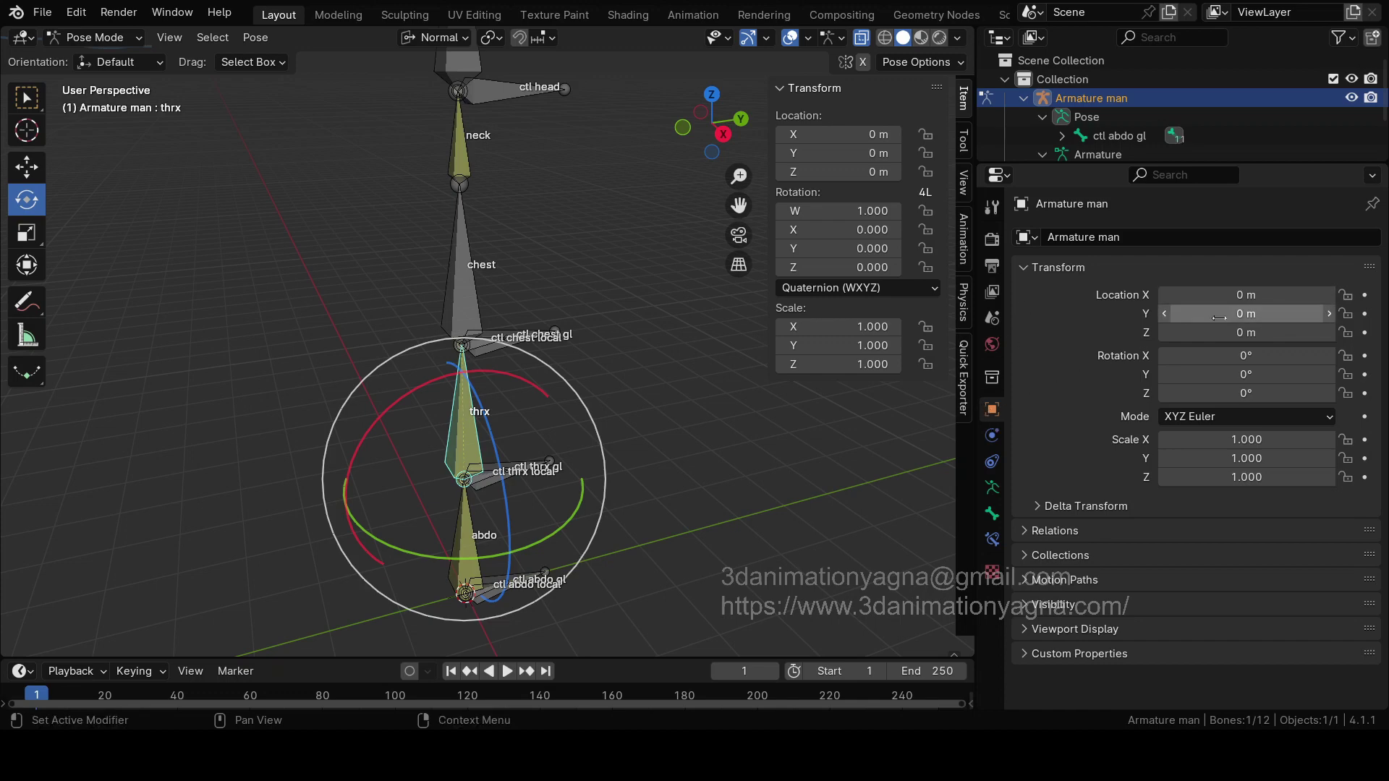
{"action": "left_click", "coordinate": [1075, 268]}
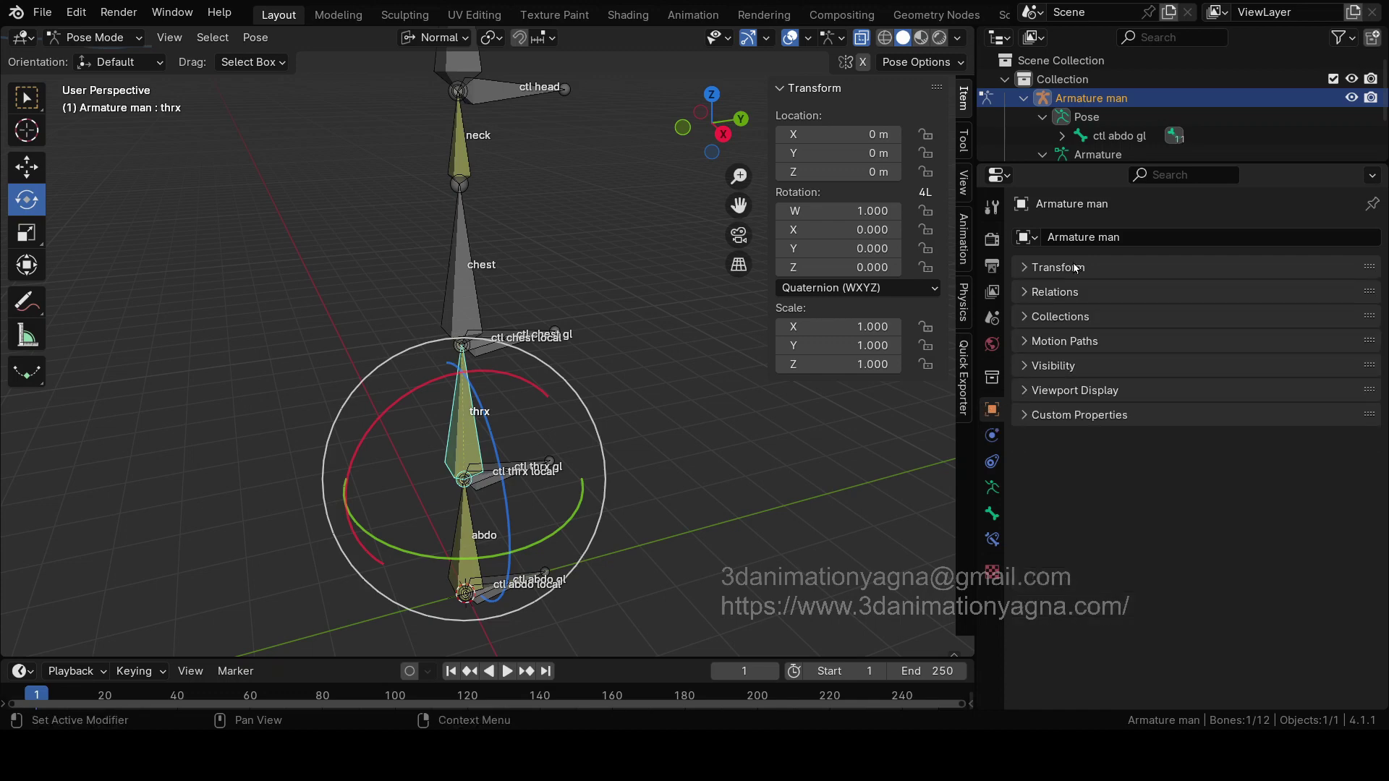
{"action": "left_click", "coordinate": [991, 488]}
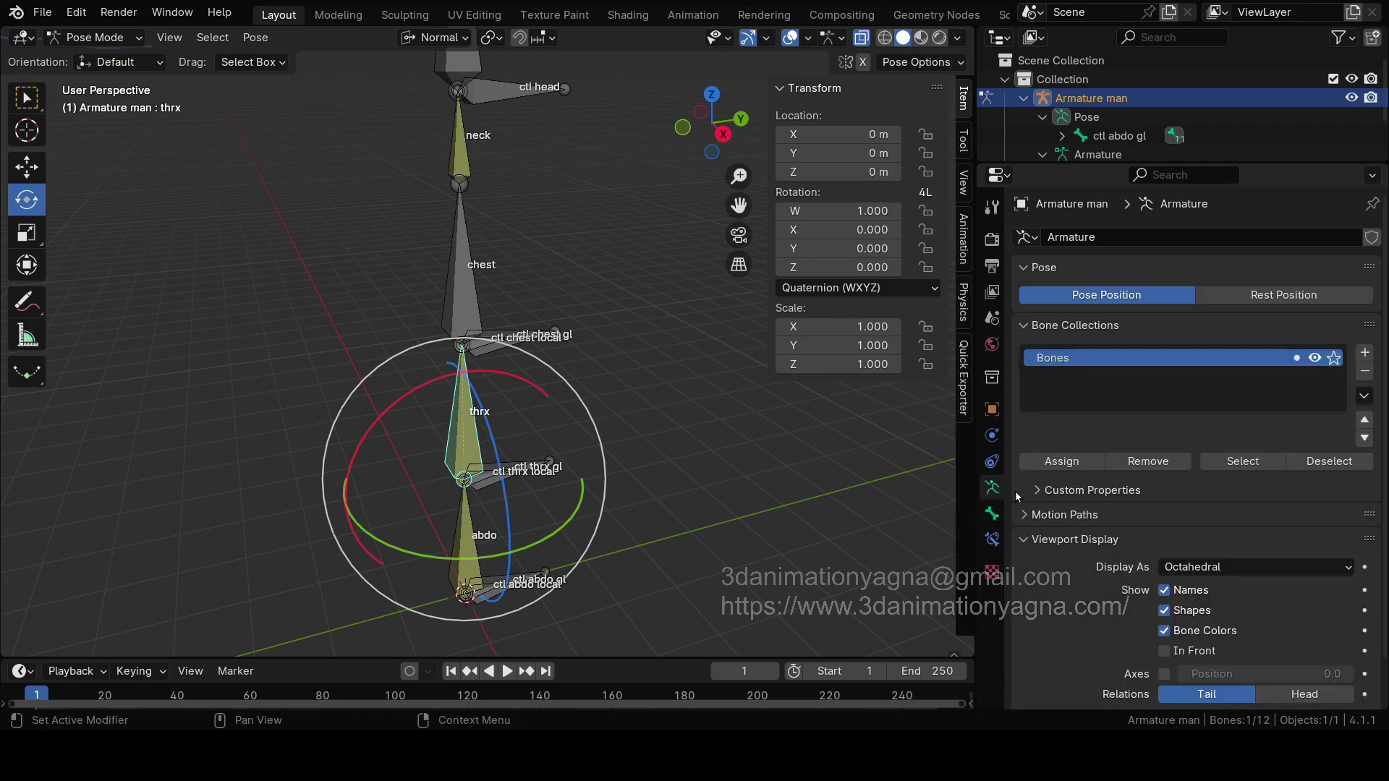
{"action": "left_click", "coordinate": [991, 539]}
{"action": "left_click", "coordinate": [992, 513]}
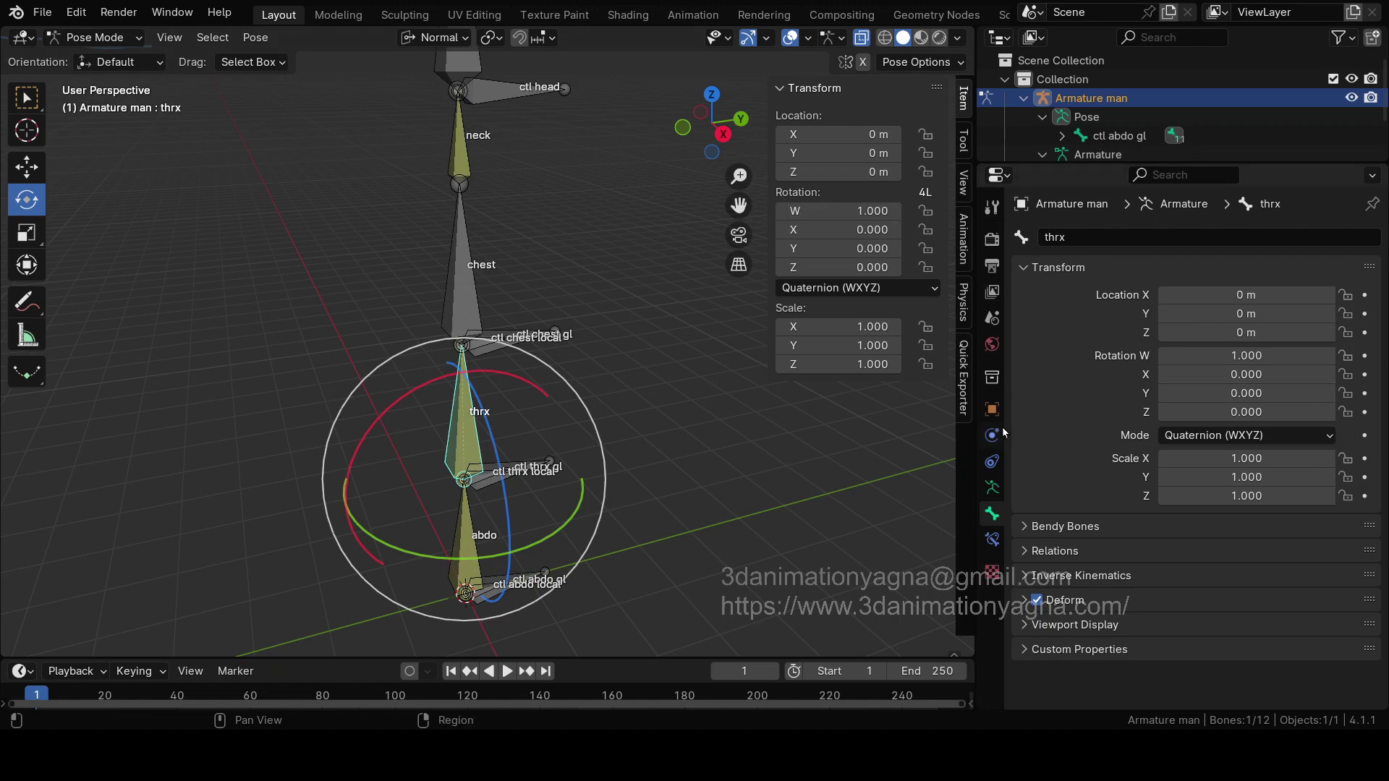
{"action": "left_click", "coordinate": [992, 408]}
{"action": "left_click", "coordinate": [1082, 269]}
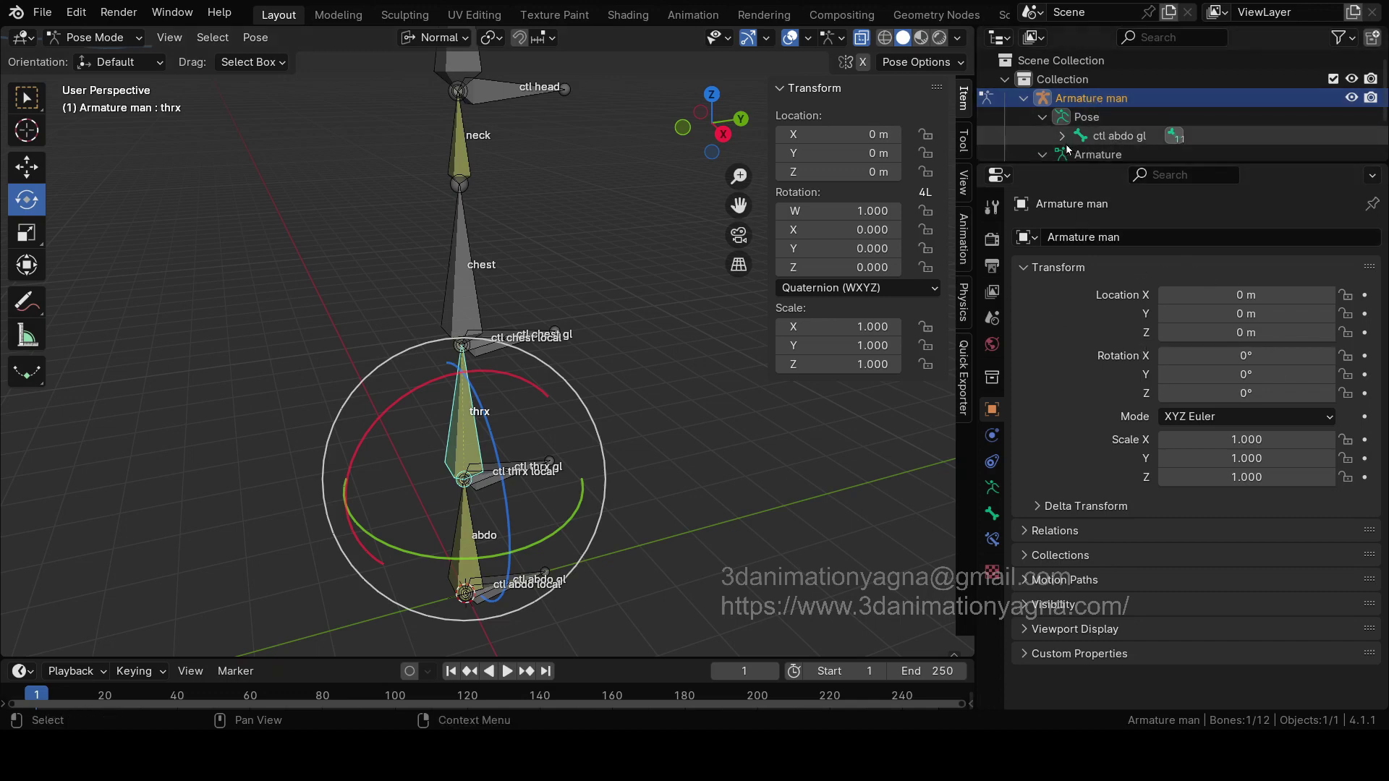
{"action": "left_click", "coordinate": [992, 514]}
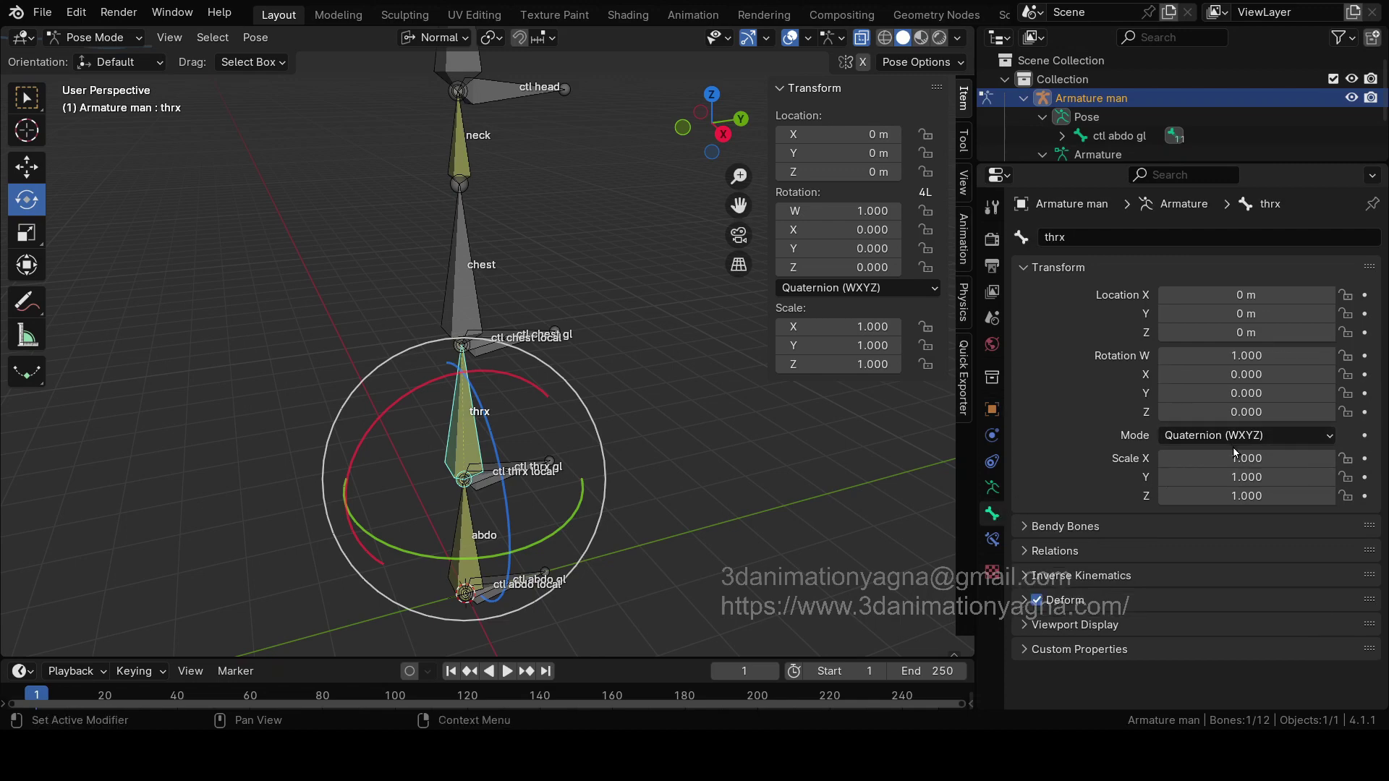
Step: Add a driver to thrx's quaternion Y rotation and enlarge the timeline area
{"action": "right_click", "coordinate": [1234, 395]}
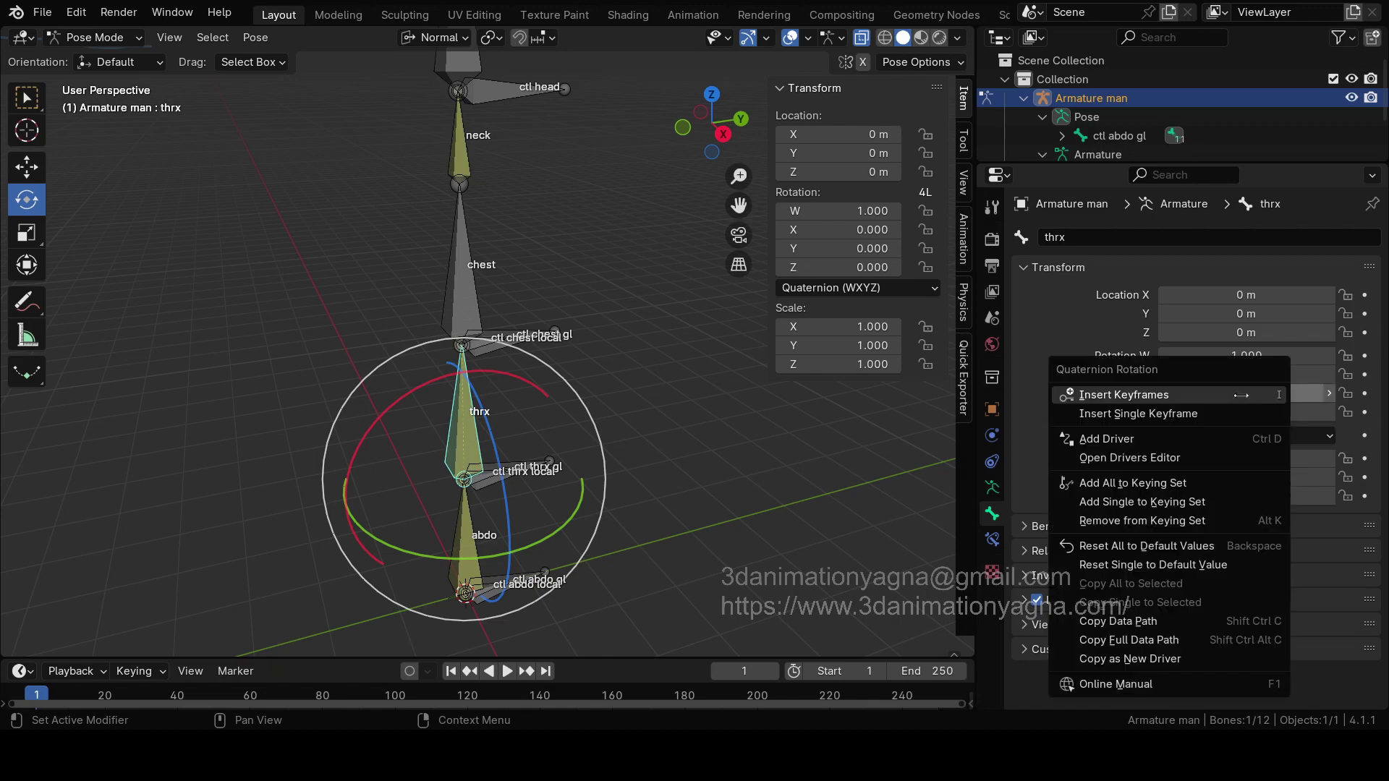
{"action": "left_click", "coordinate": [1196, 437]}
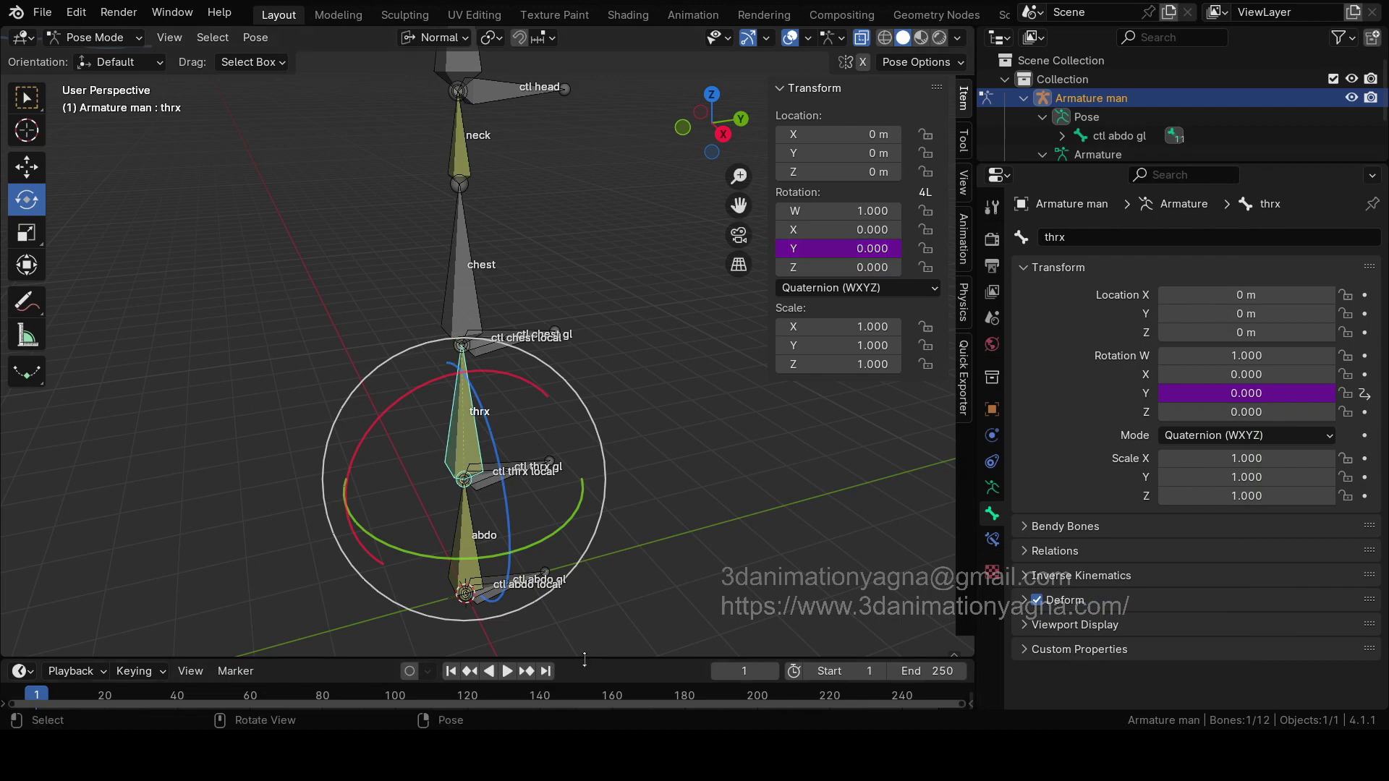
{"action": "left_click_drag", "start_coordinate": [584, 660], "coordinate": [648, 421]}
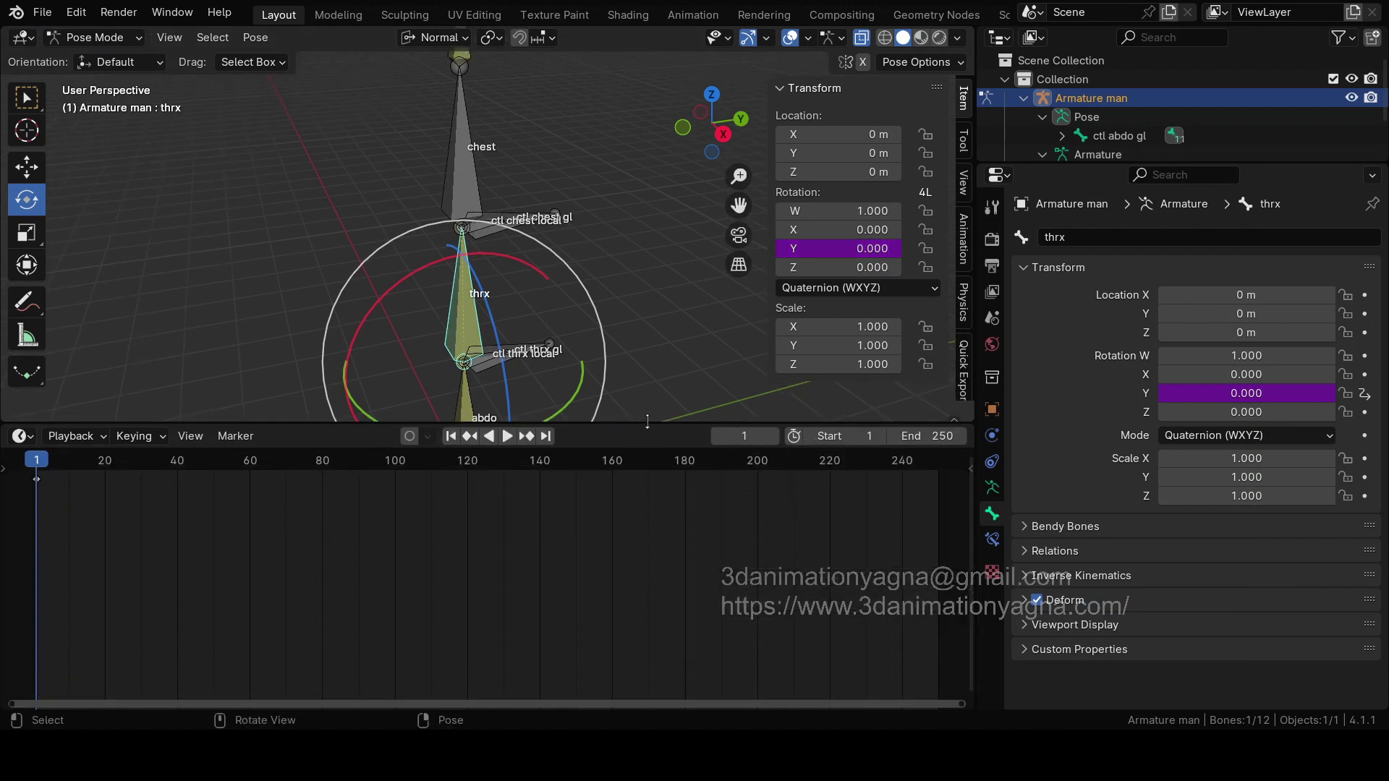
{"action": "right_click", "coordinate": [1230, 393]}
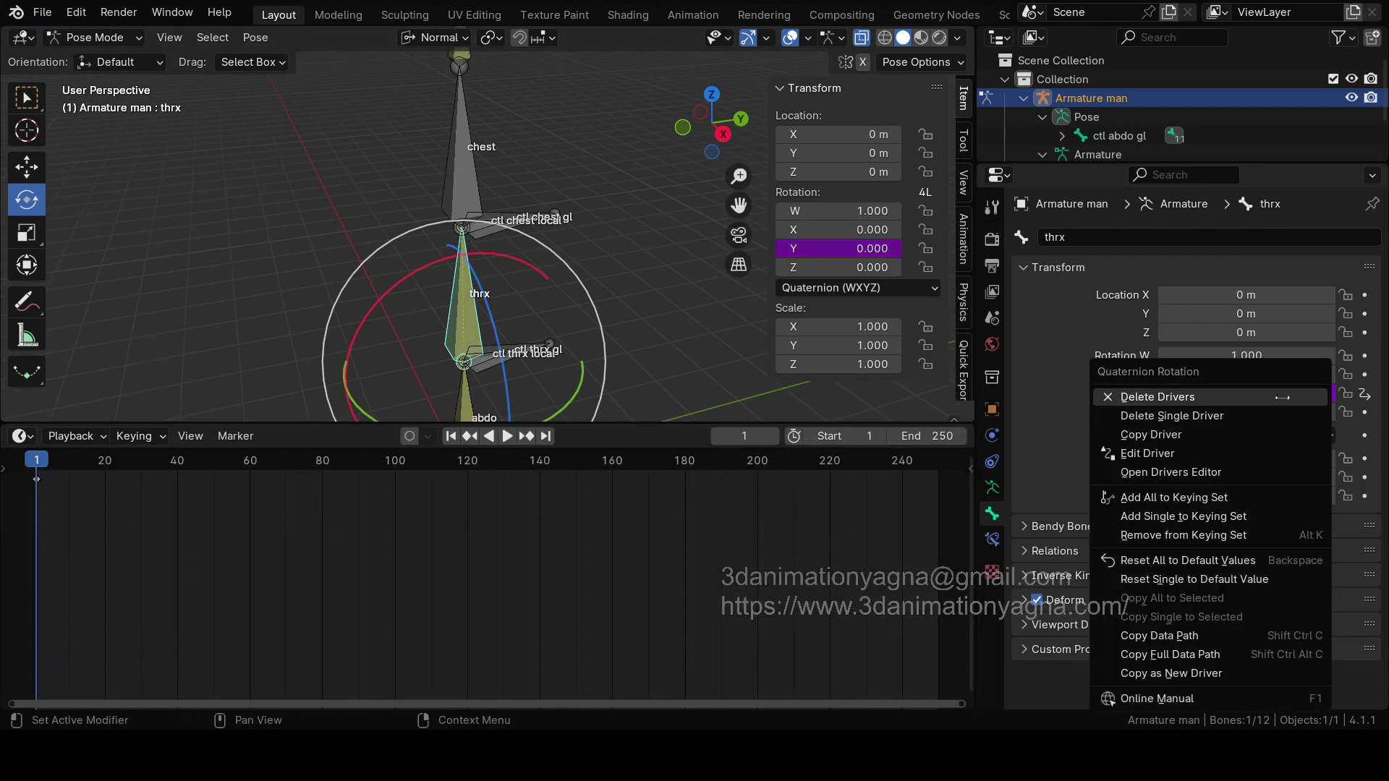
{"action": "left_click", "coordinate": [1190, 450]}
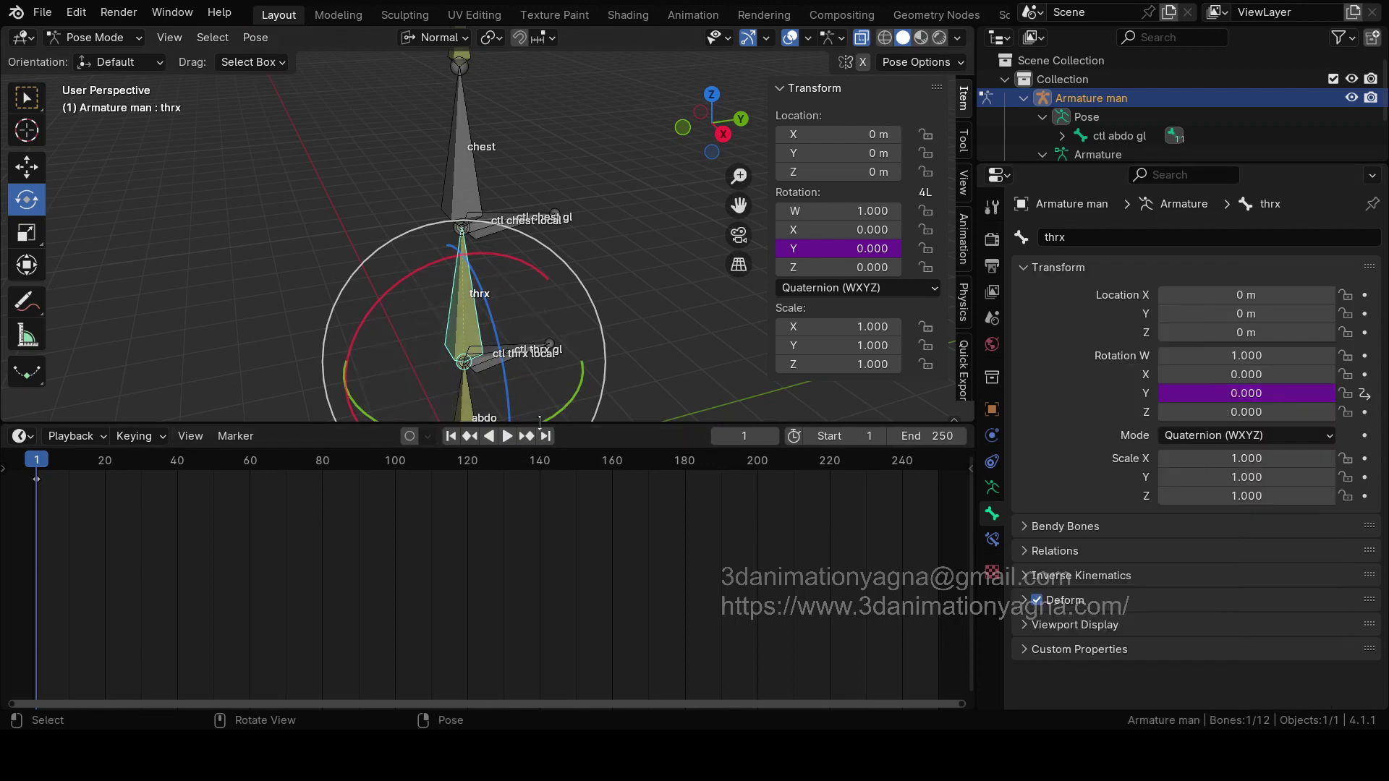
{"action": "left_click_drag", "start_coordinate": [540, 422], "coordinate": [541, 413]}
{"action": "middle_click_drag", "start_coordinate": [574, 336], "coordinate": [583, 227], "text": "shift"}
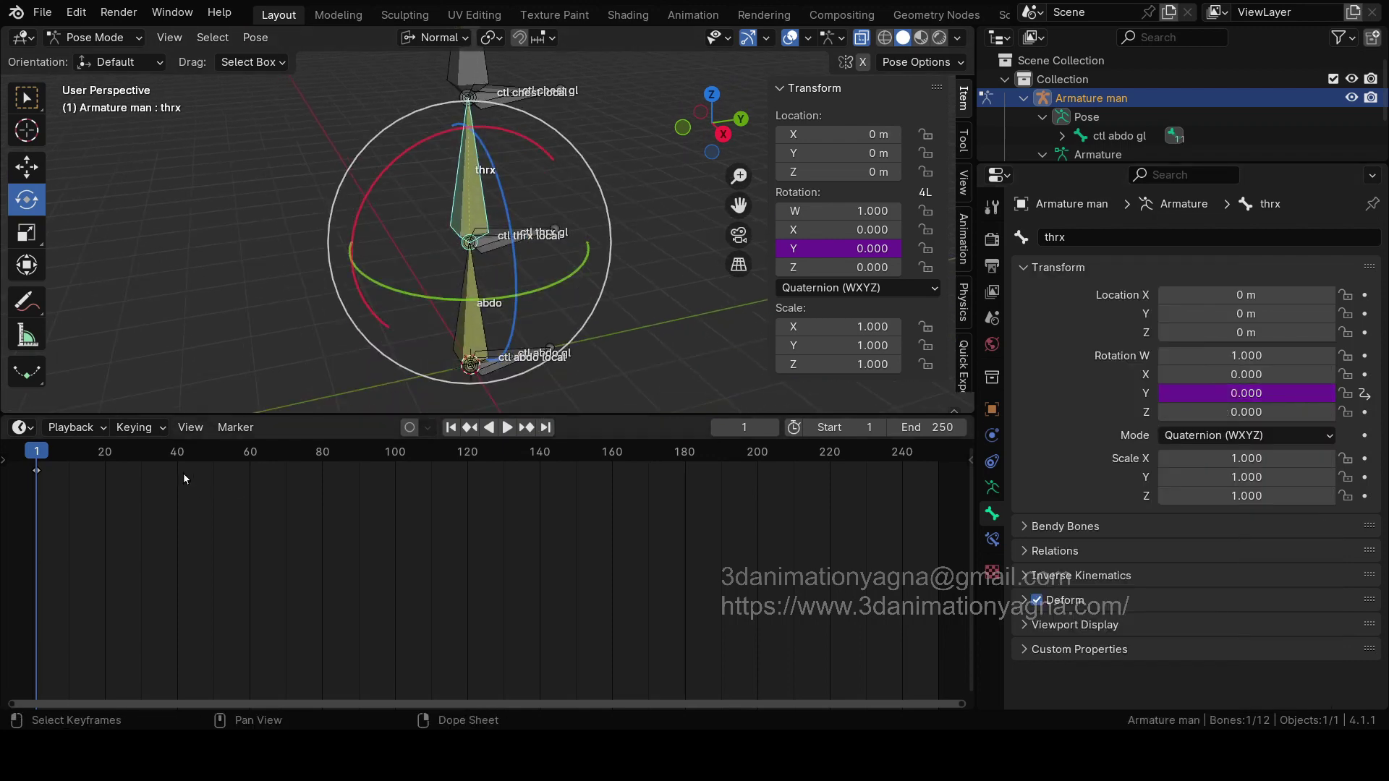
Step: Turn the lower timeline into the Drivers editor and frame the whole driver curve
{"action": "left_click", "coordinate": [22, 427]}
{"action": "key", "text": "Escape"}
{"action": "left_click", "coordinate": [22, 427]}
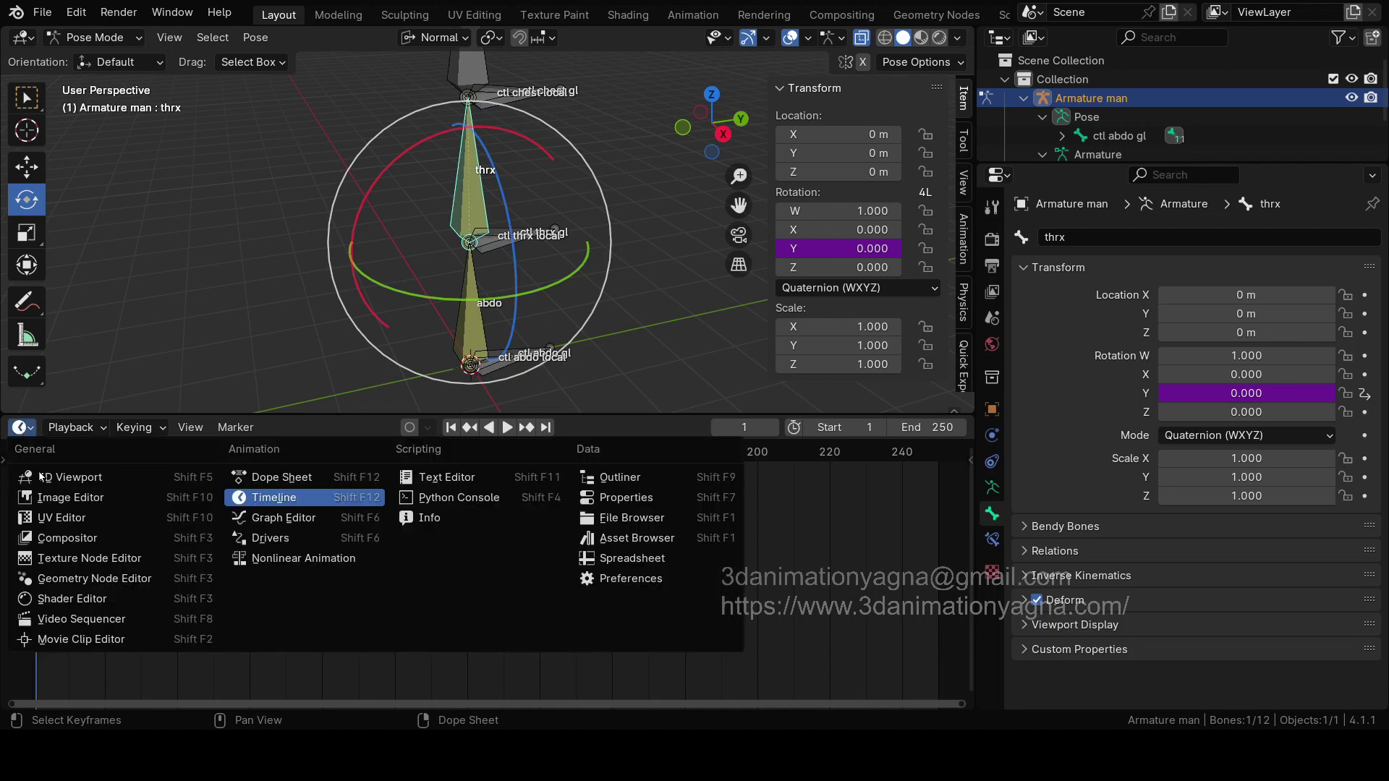
{"action": "left_click", "coordinate": [255, 544]}
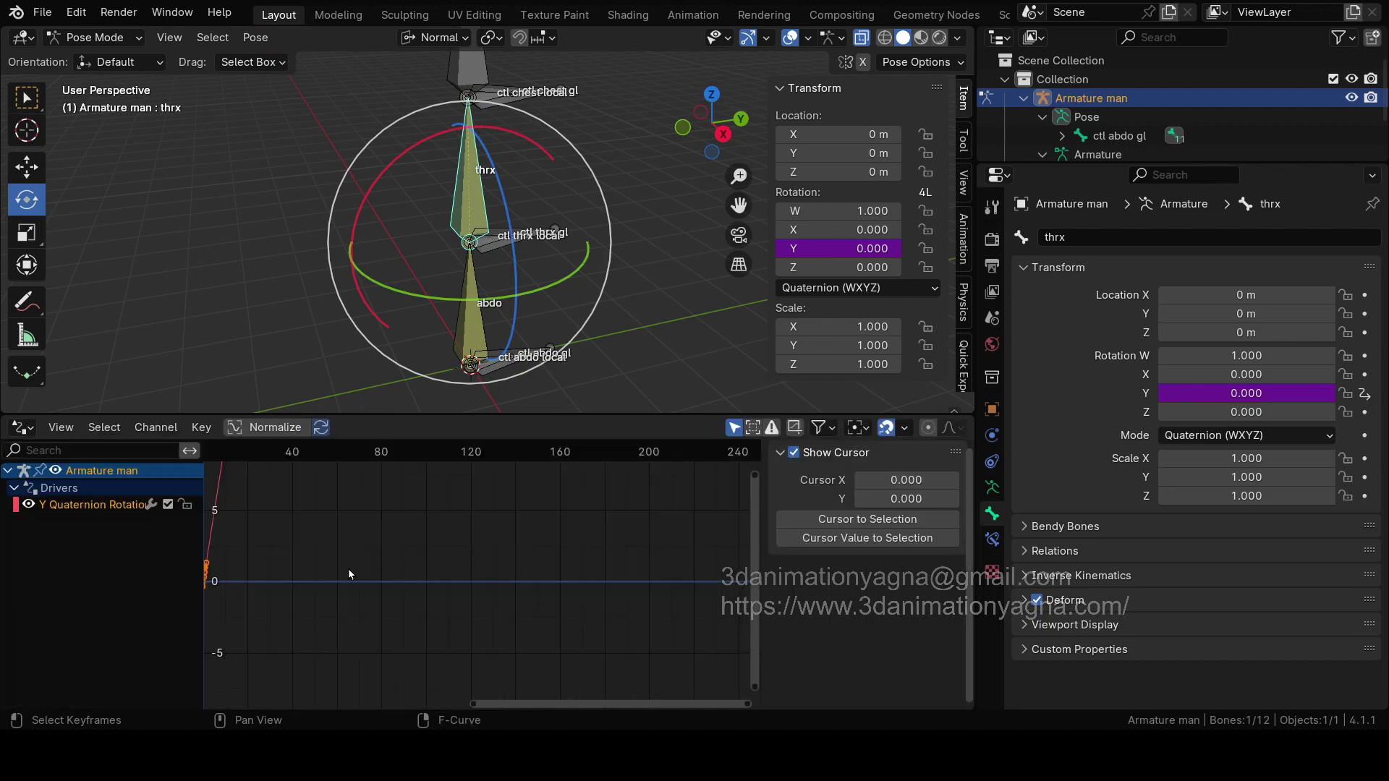
{"action": "key", "text": "Home"}
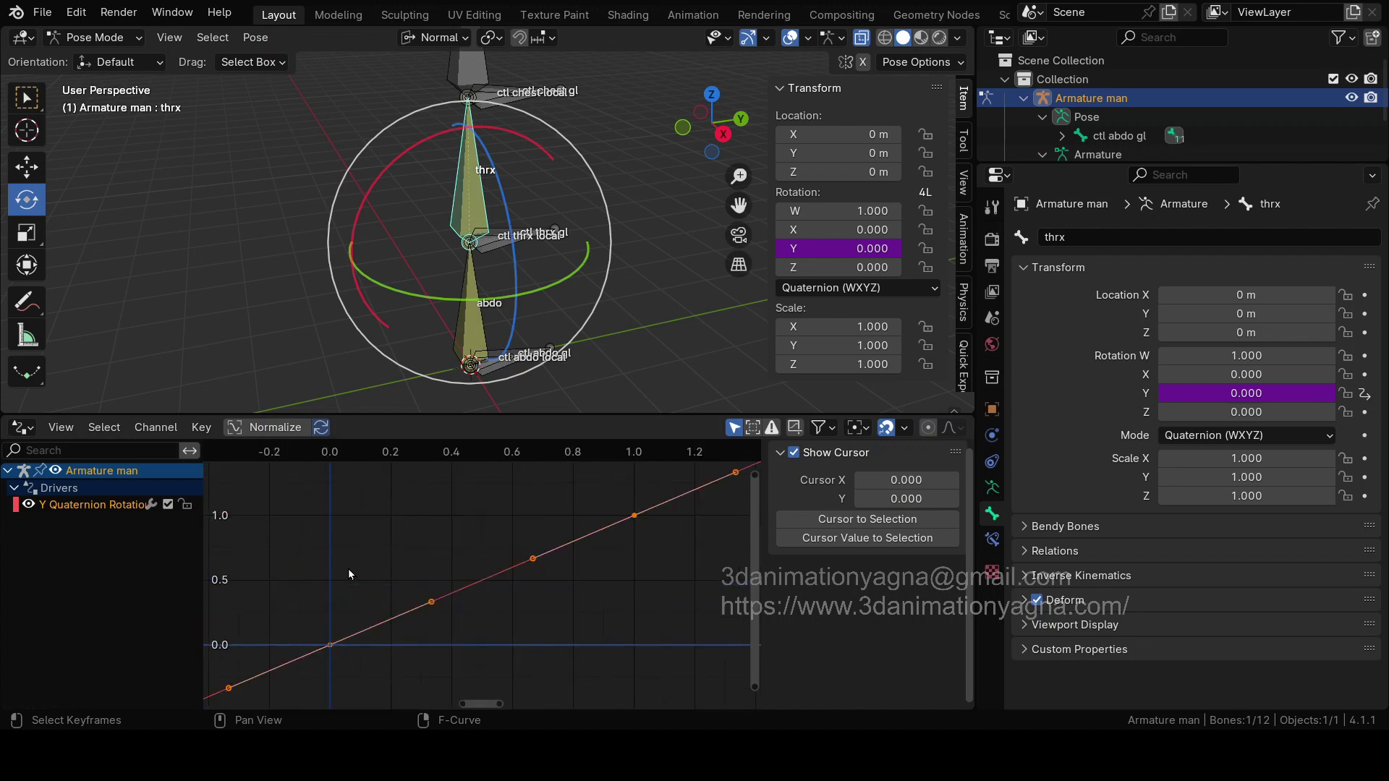
Step: Set the Y Quaternion Rotation driver curve to Linear interpolation and widen the channel list
{"action": "key", "text": "t"}
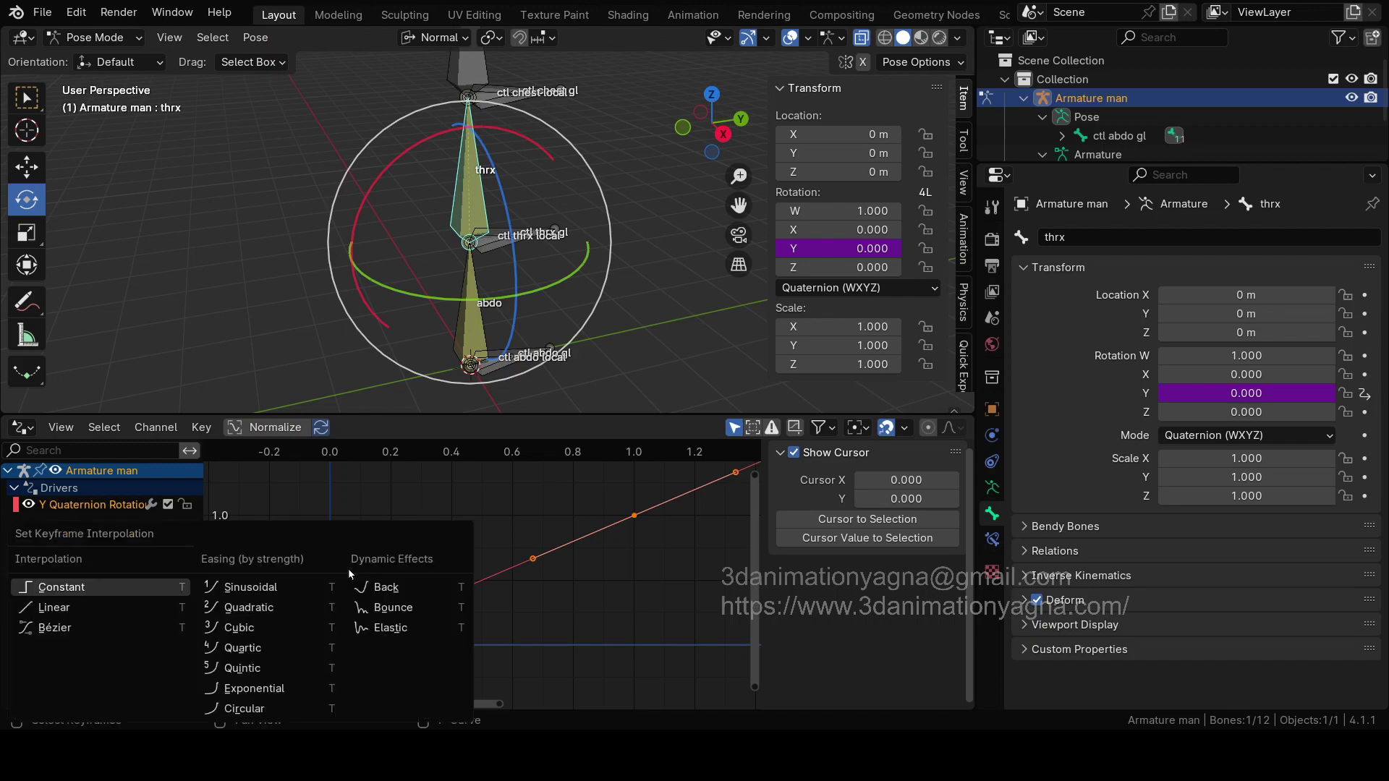
{"action": "key", "text": "Escape"}
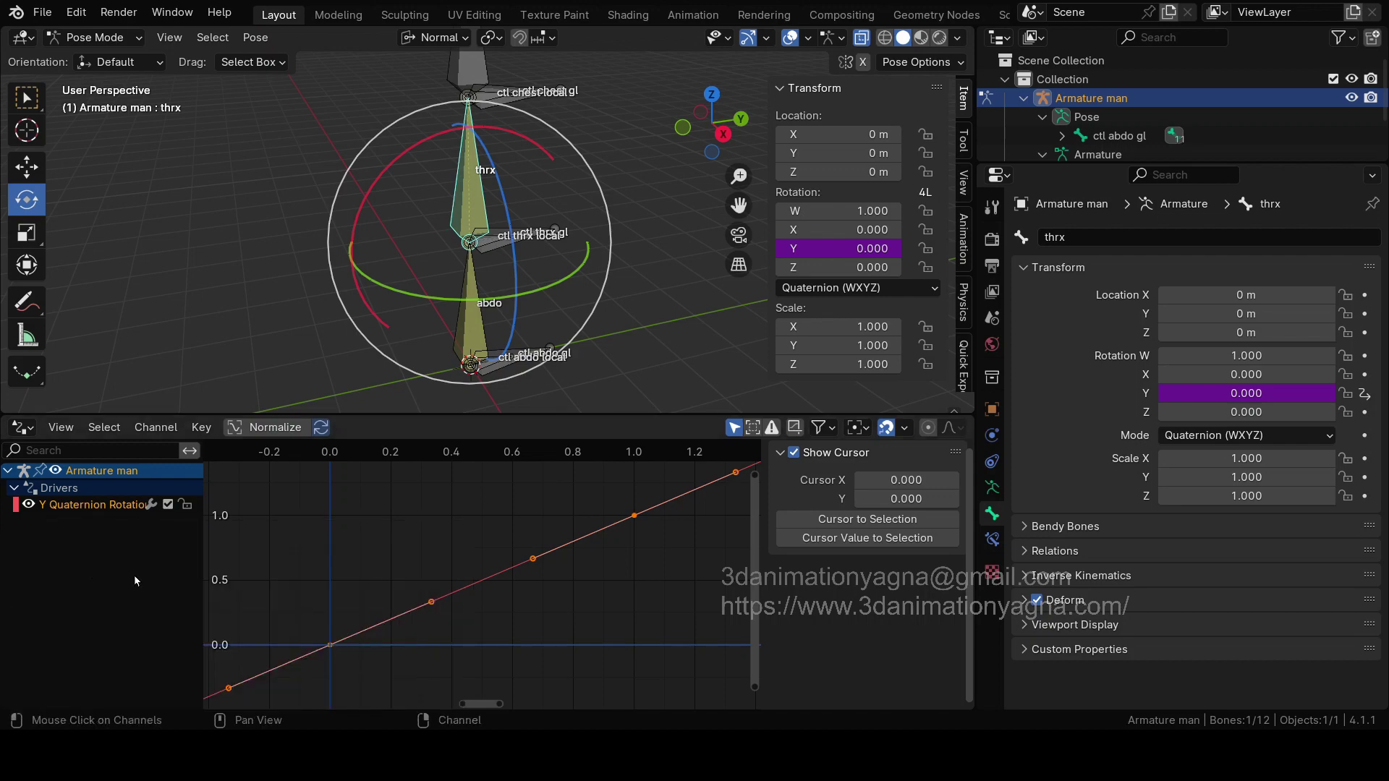
{"action": "key", "text": "t"}
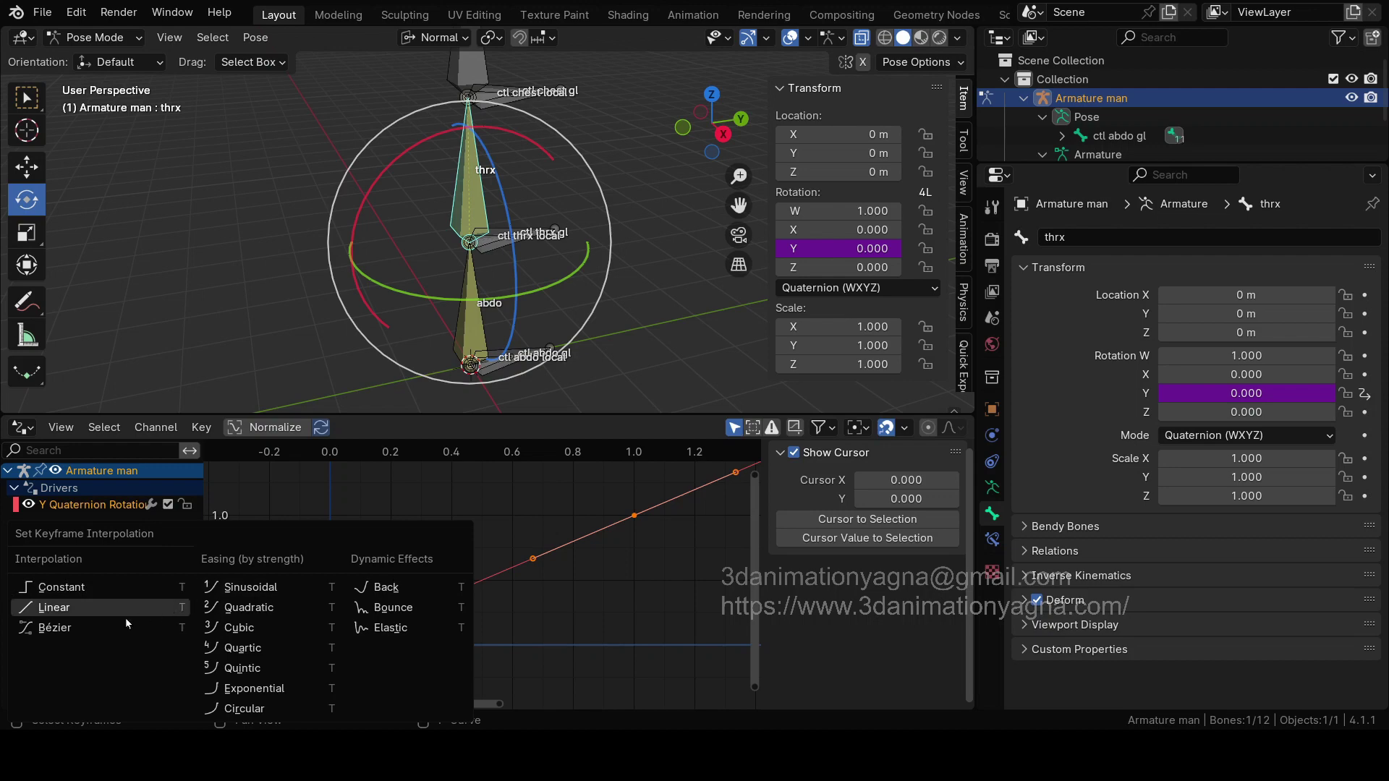
{"action": "left_click", "coordinate": [110, 606]}
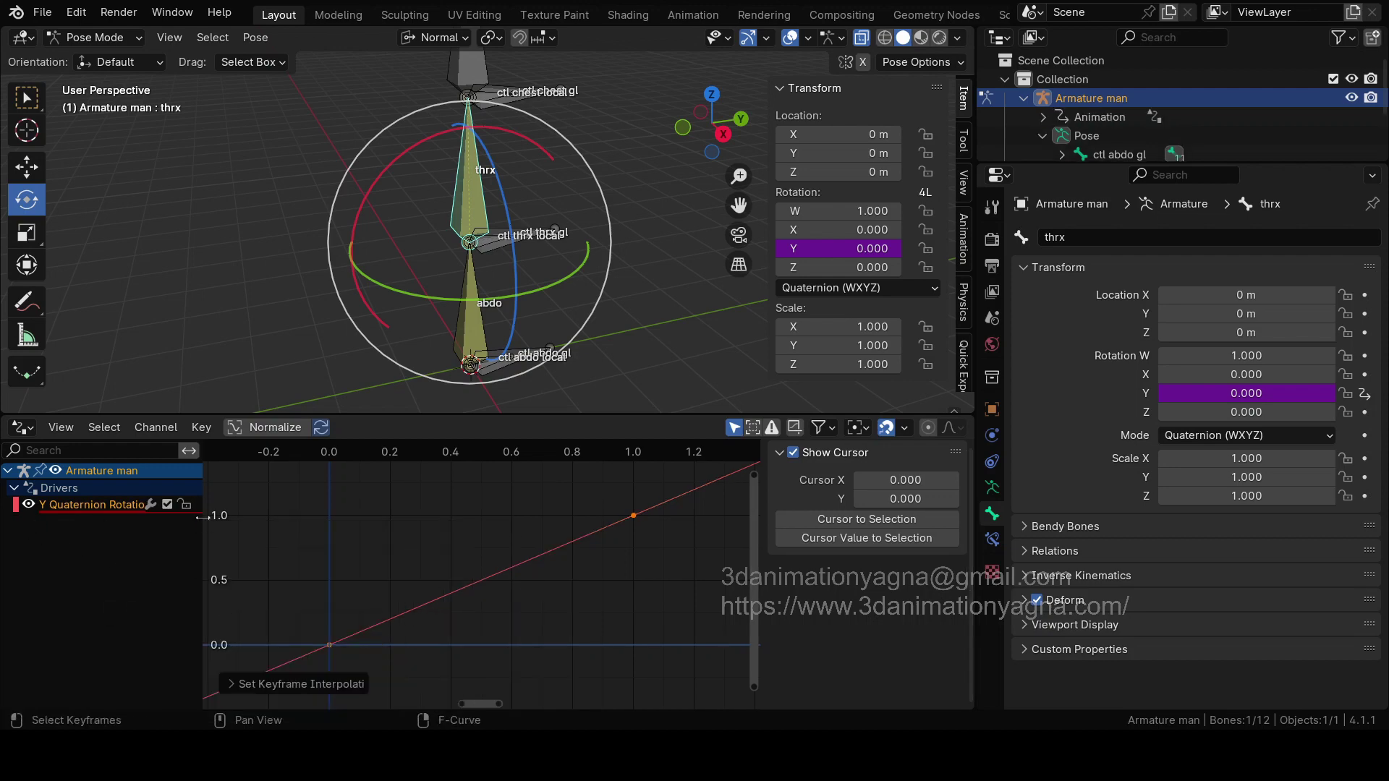
{"action": "left_click_drag", "start_coordinate": [203, 527], "coordinate": [249, 532]}
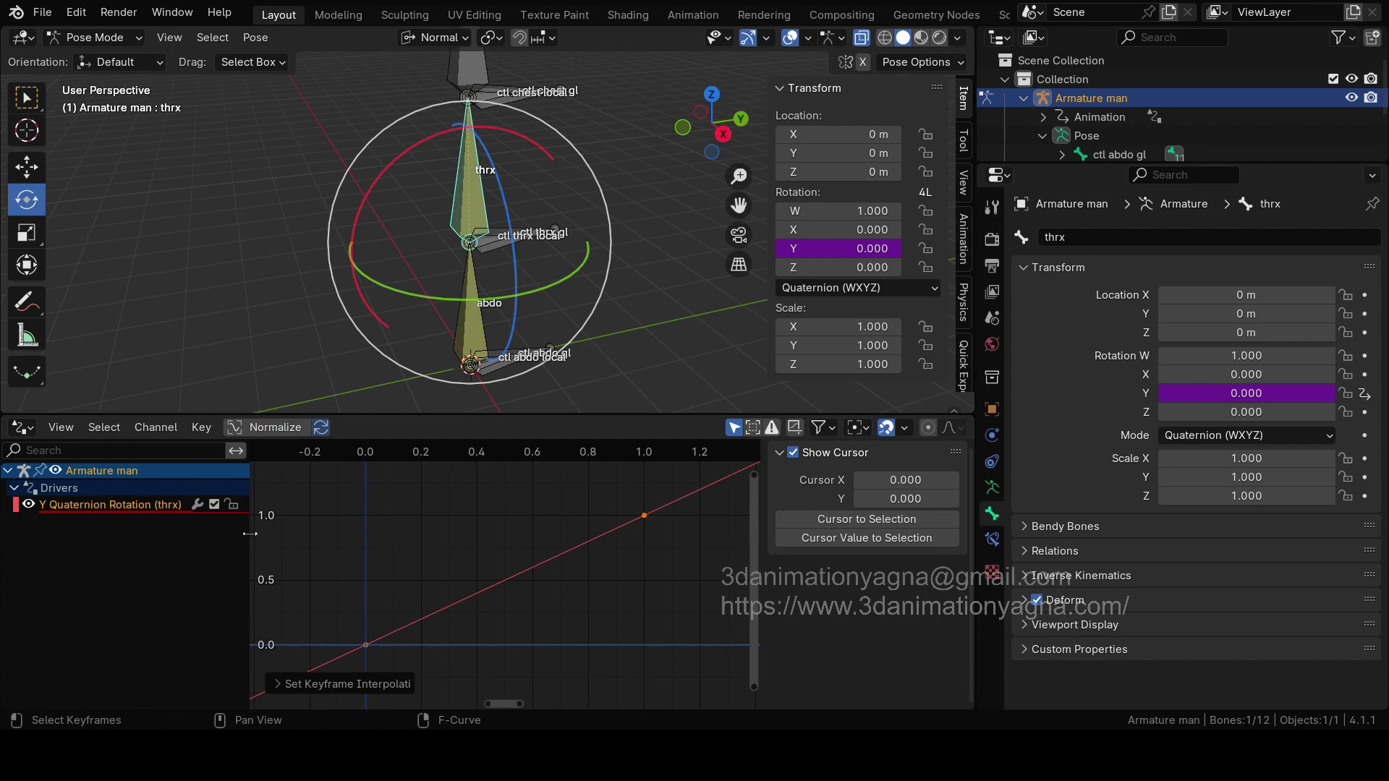
{"action": "scroll", "coordinate": [618, 600], "scroll_direction": "down", "scroll_amount": 1}
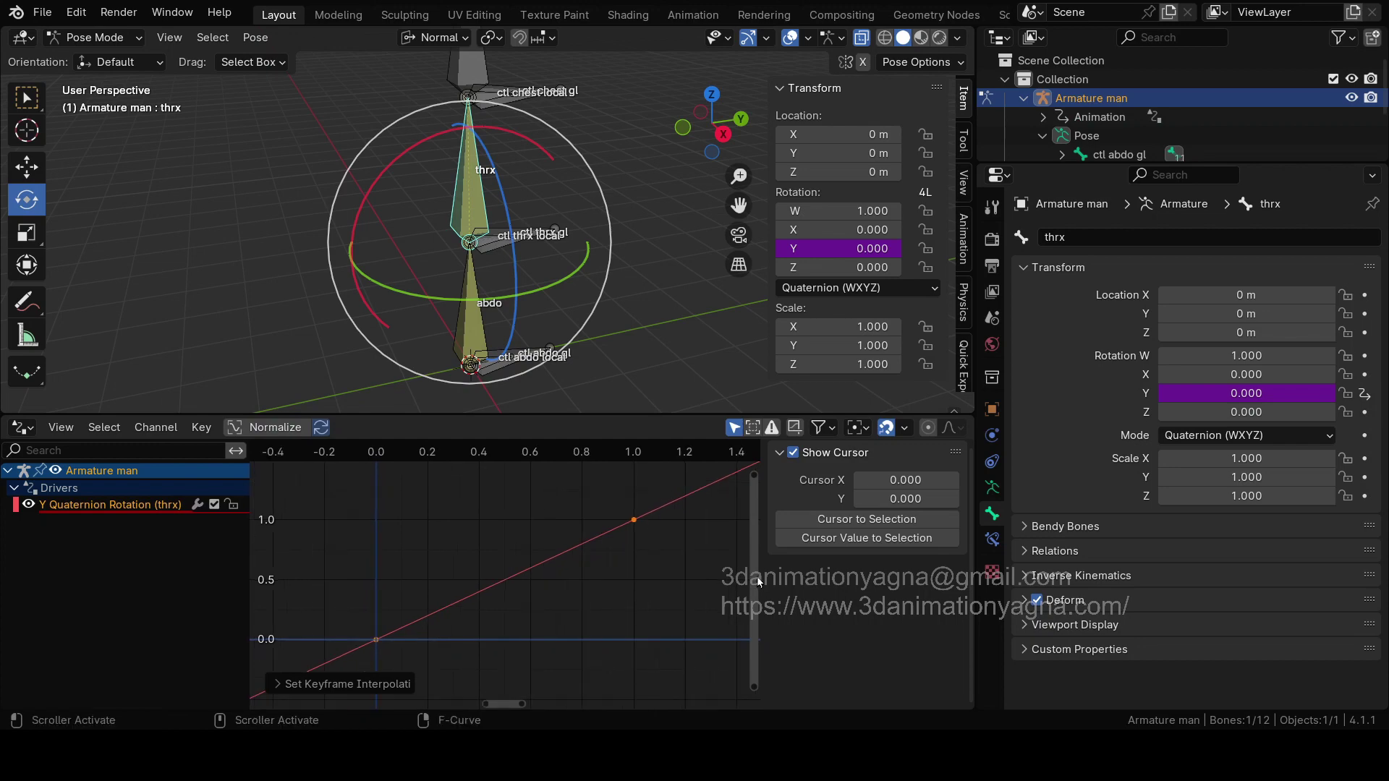
{"action": "left_click_drag", "start_coordinate": [766, 583], "coordinate": [791, 583]}
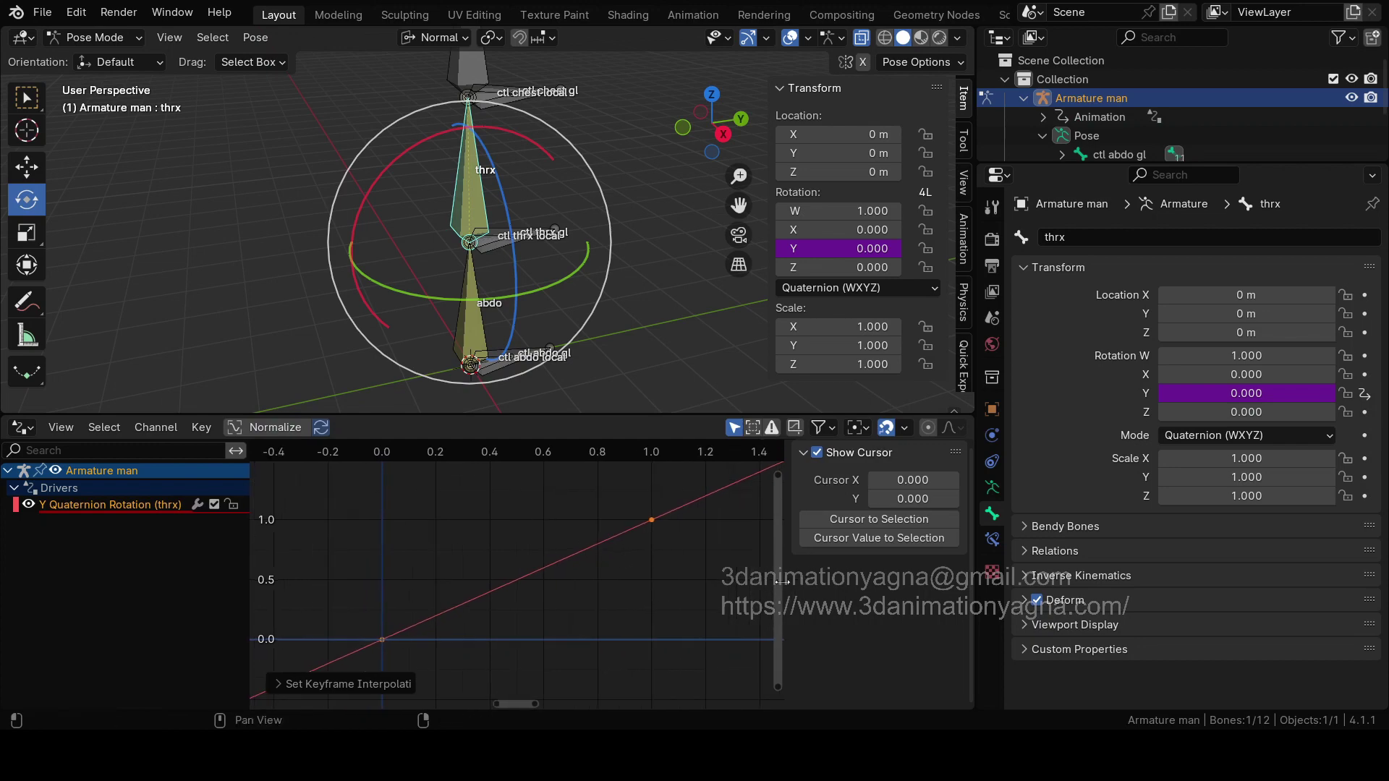
Step: Select the driver F-curve and show its settings in the sidebar's Drivers tab
{"action": "left_click", "coordinate": [395, 629]}
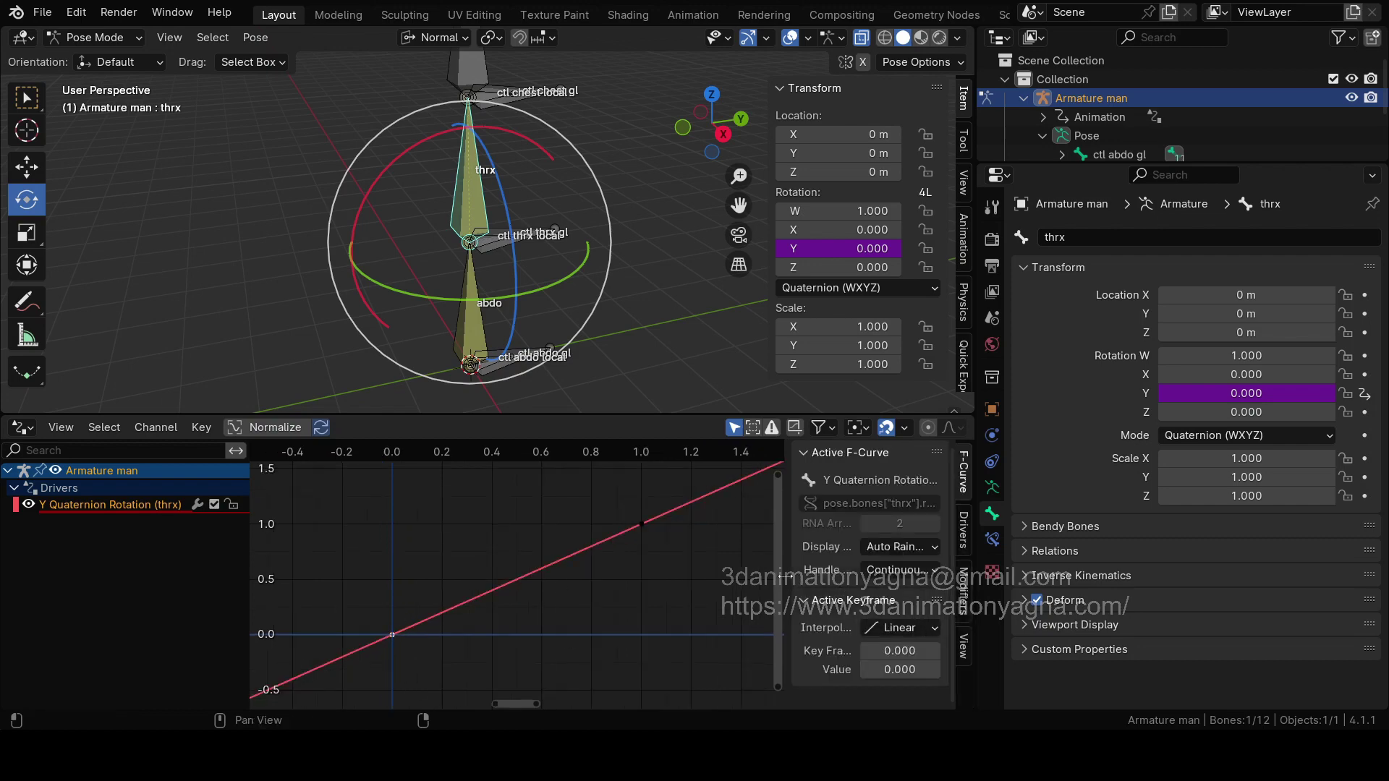
{"action": "left_click_drag", "start_coordinate": [789, 578], "coordinate": [673, 575]}
{"action": "left_click_drag", "start_coordinate": [674, 572], "coordinate": [704, 578]}
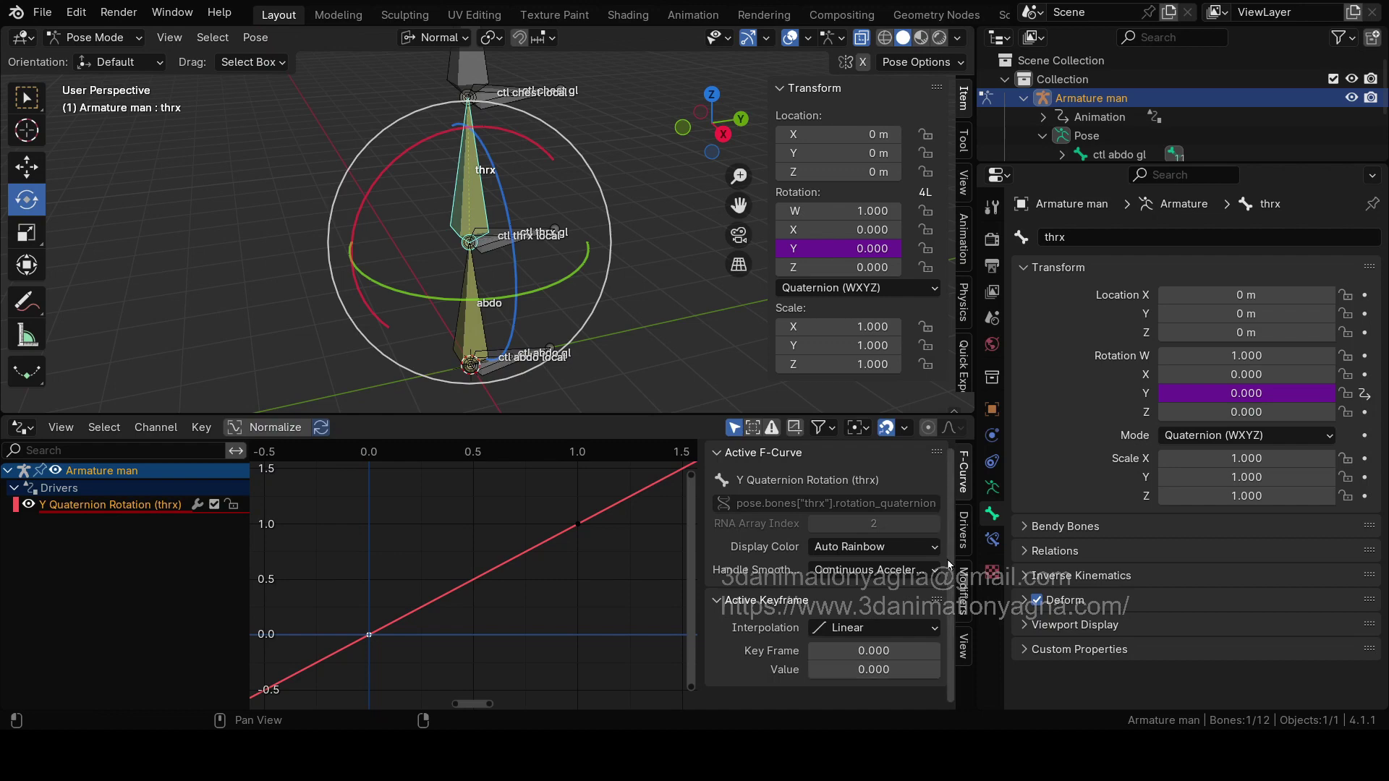
{"action": "left_click", "coordinate": [965, 527]}
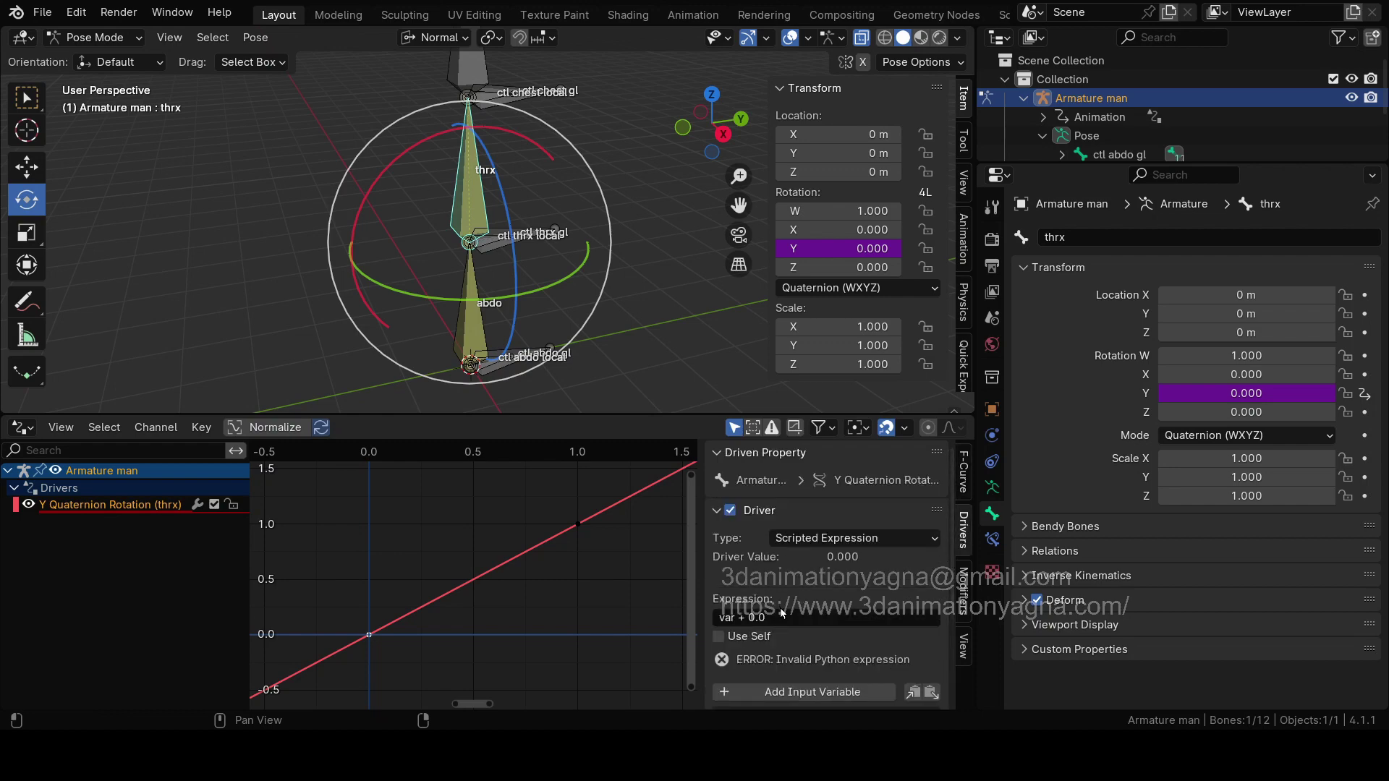
Step: Add input variable var so the expression reads var + 0.0, enlarging the driver panel
{"action": "left_click", "coordinate": [785, 691]}
{"action": "scroll", "coordinate": [785, 611], "scroll_direction": "down", "scroll_amount": 3}
{"action": "left_click_drag", "start_coordinate": [729, 417], "coordinate": [728, 313]}
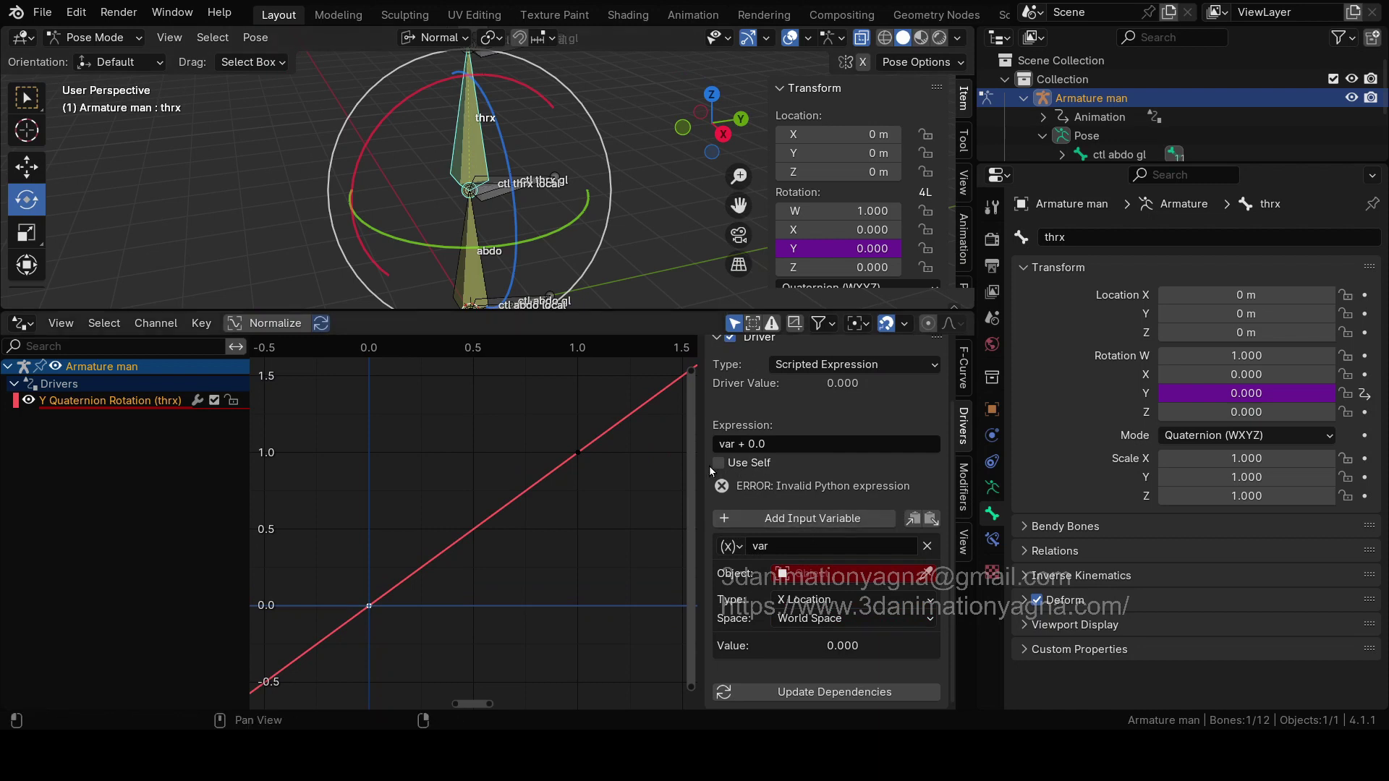
{"action": "left_click_drag", "start_coordinate": [695, 471], "coordinate": [626, 473]}
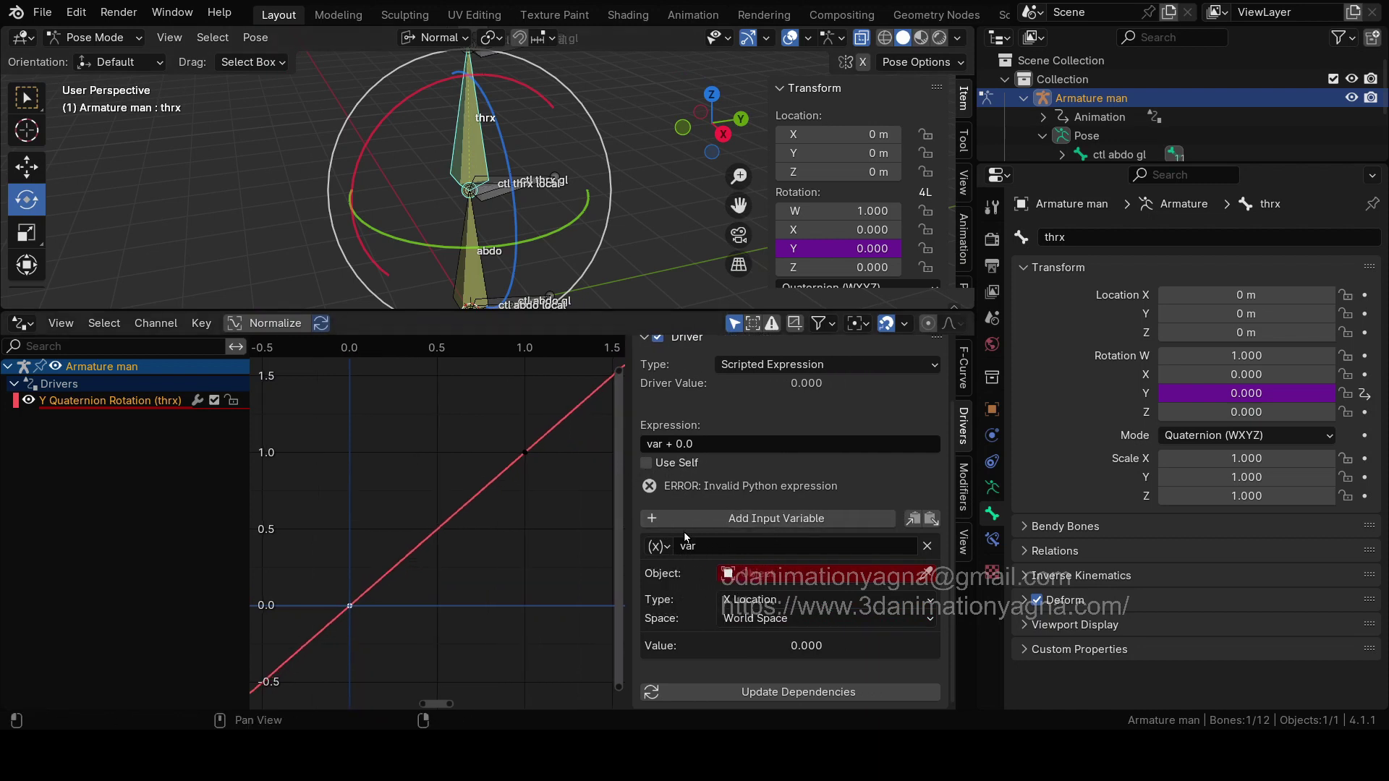
{"action": "left_click", "coordinate": [679, 444]}
{"action": "left_click", "coordinate": [664, 444]}
Step: Make var a Transform Channel reading Armature man's ctl chest gl bone Z Rotation
{"action": "left_click", "coordinate": [658, 546]}
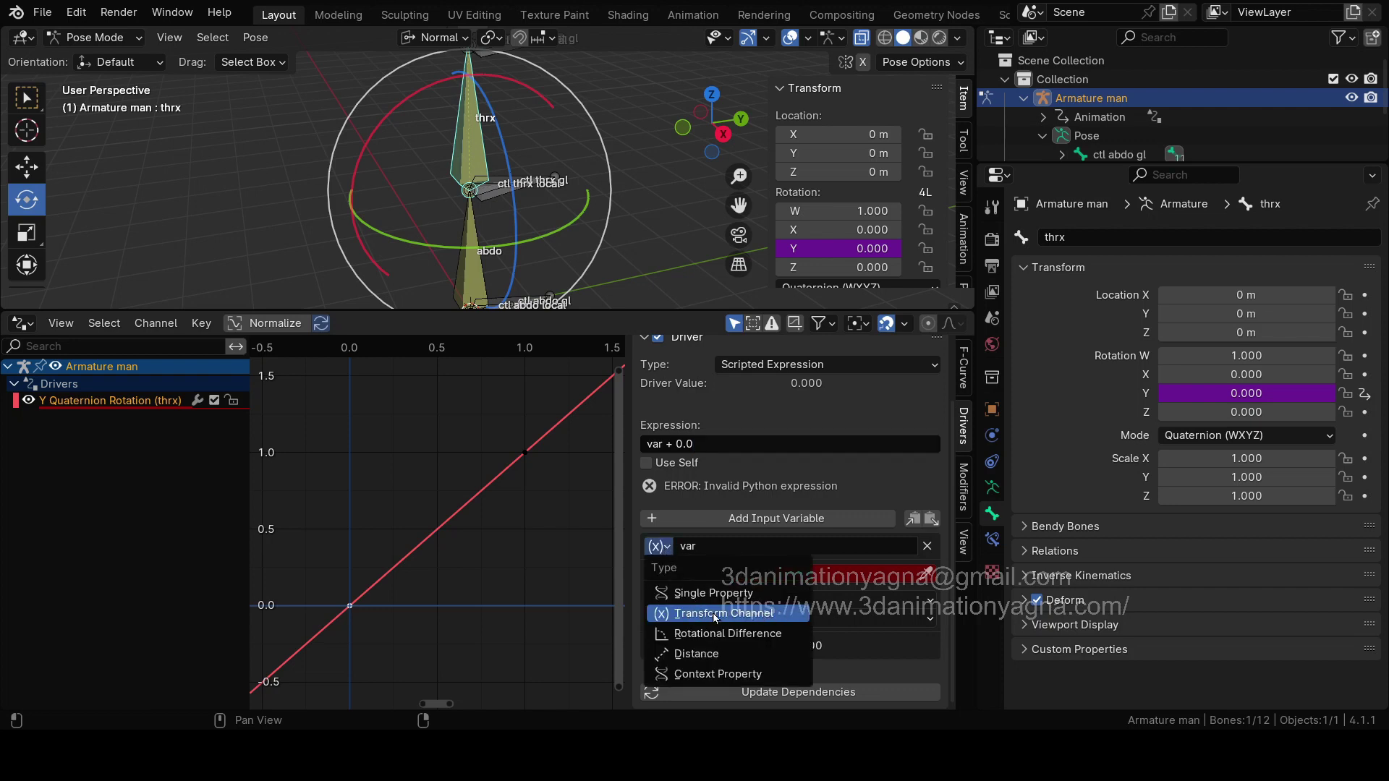
{"action": "left_click", "coordinate": [752, 614]}
{"action": "left_click", "coordinate": [786, 575]}
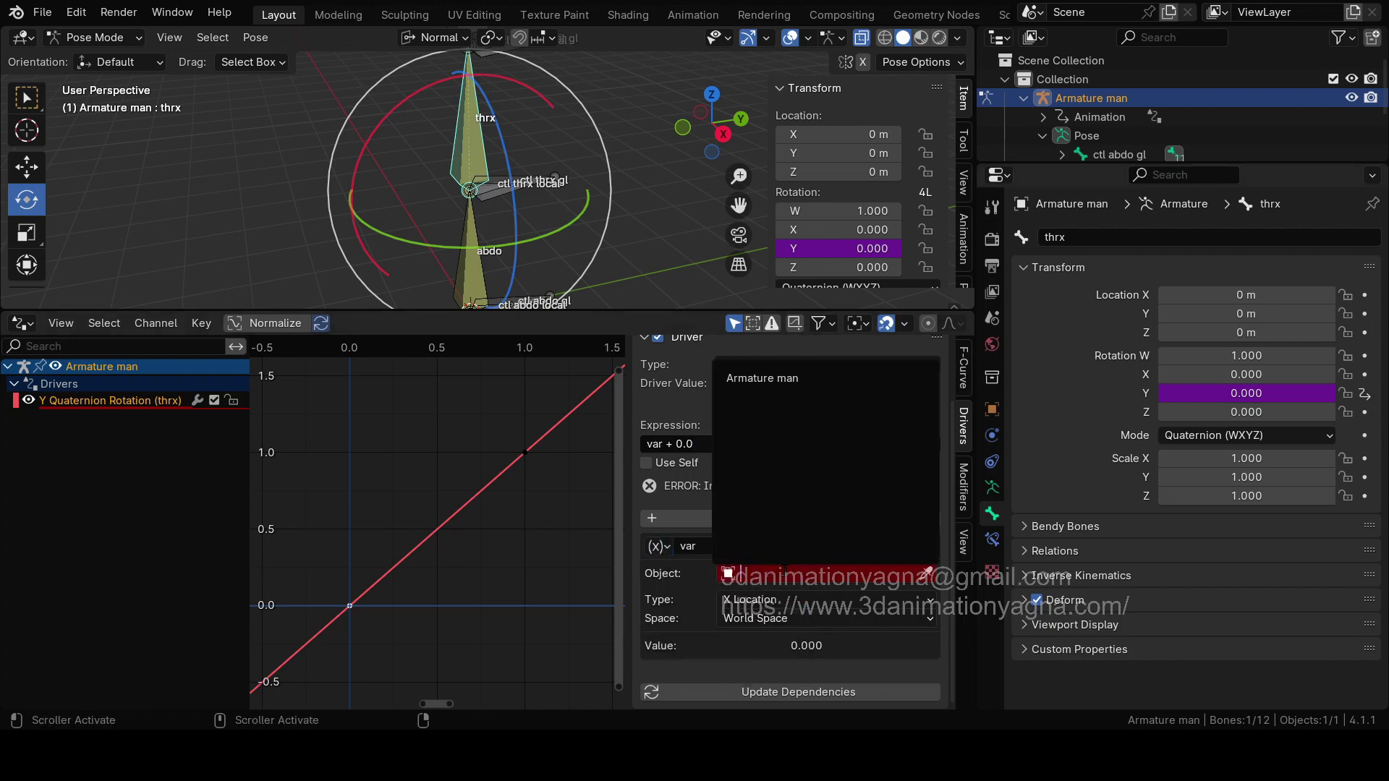
{"action": "left_click", "coordinate": [807, 378]}
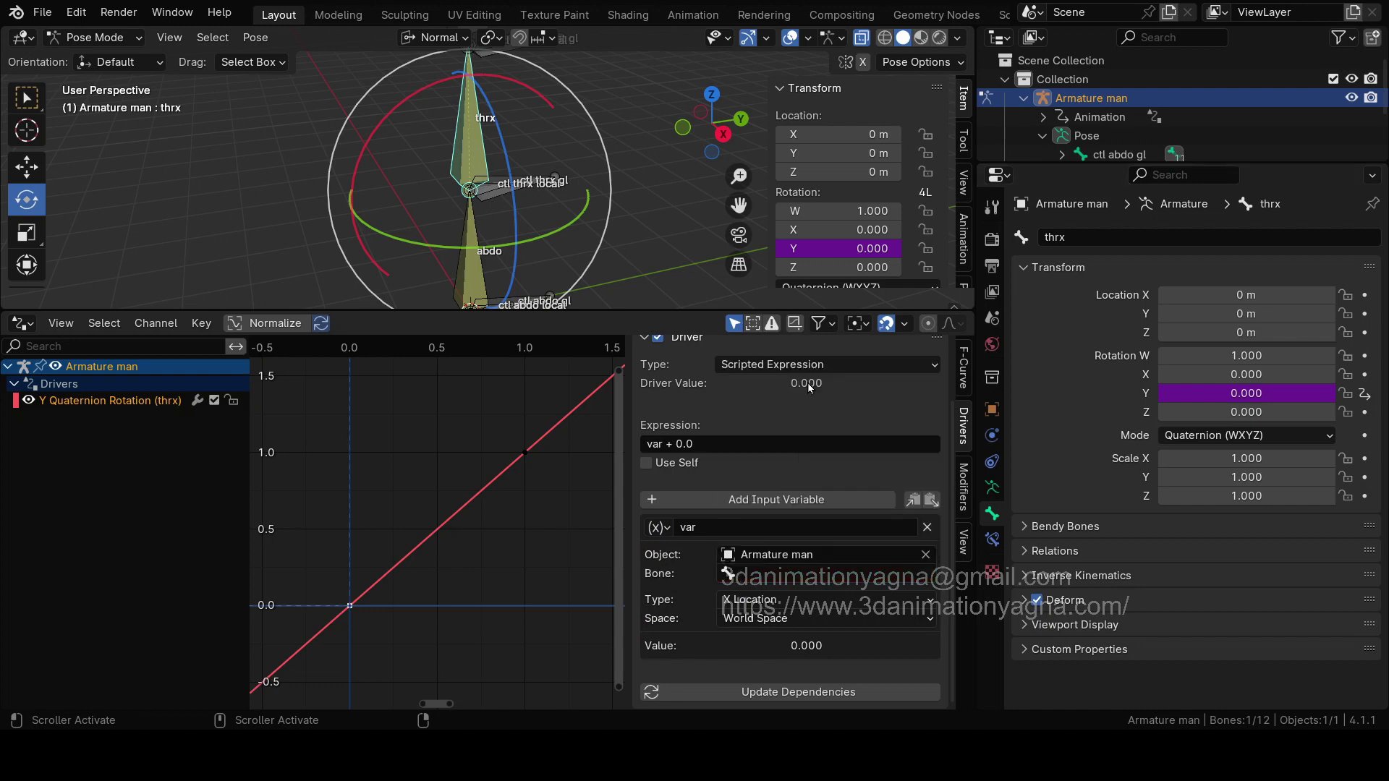
{"action": "left_click", "coordinate": [779, 575]}
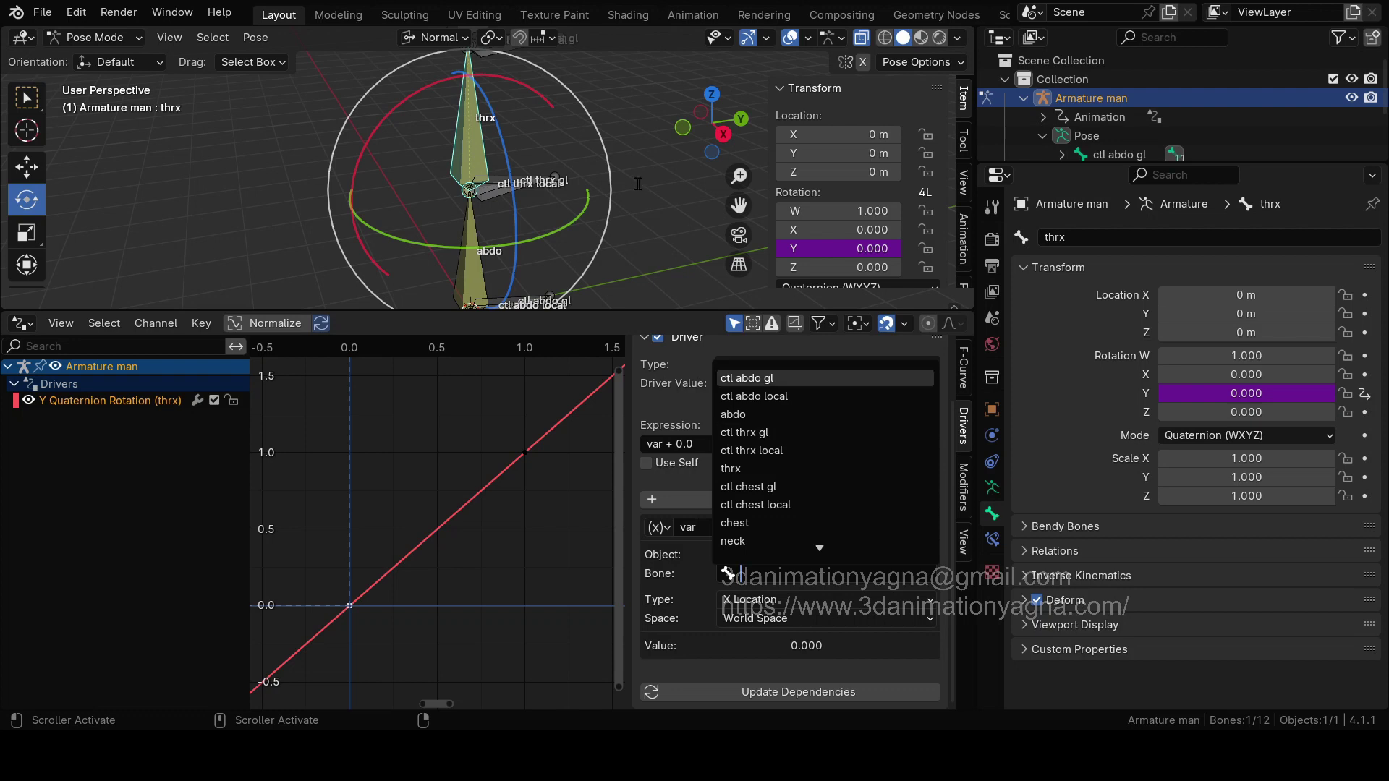
{"action": "left_click", "coordinate": [802, 487]}
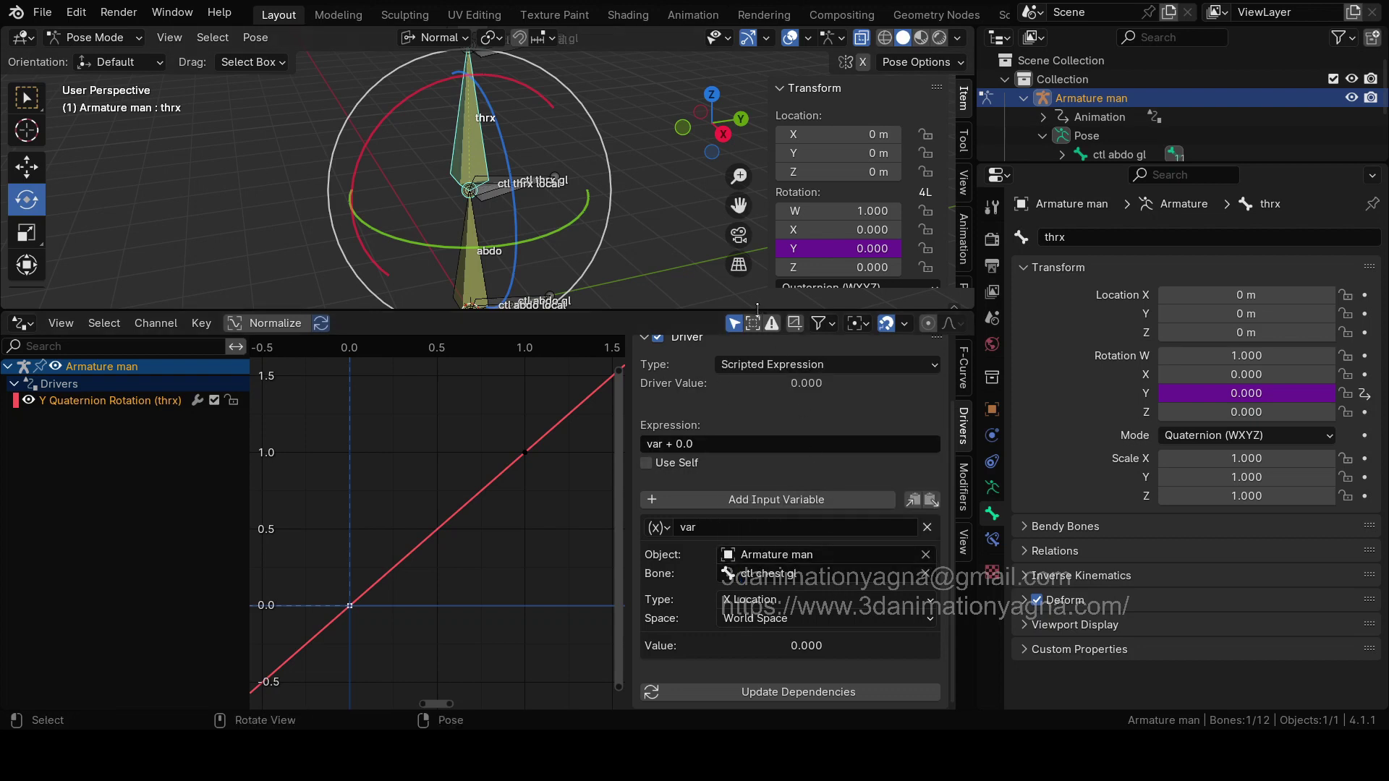
{"action": "left_click_drag", "start_coordinate": [761, 311], "coordinate": [756, 255]}
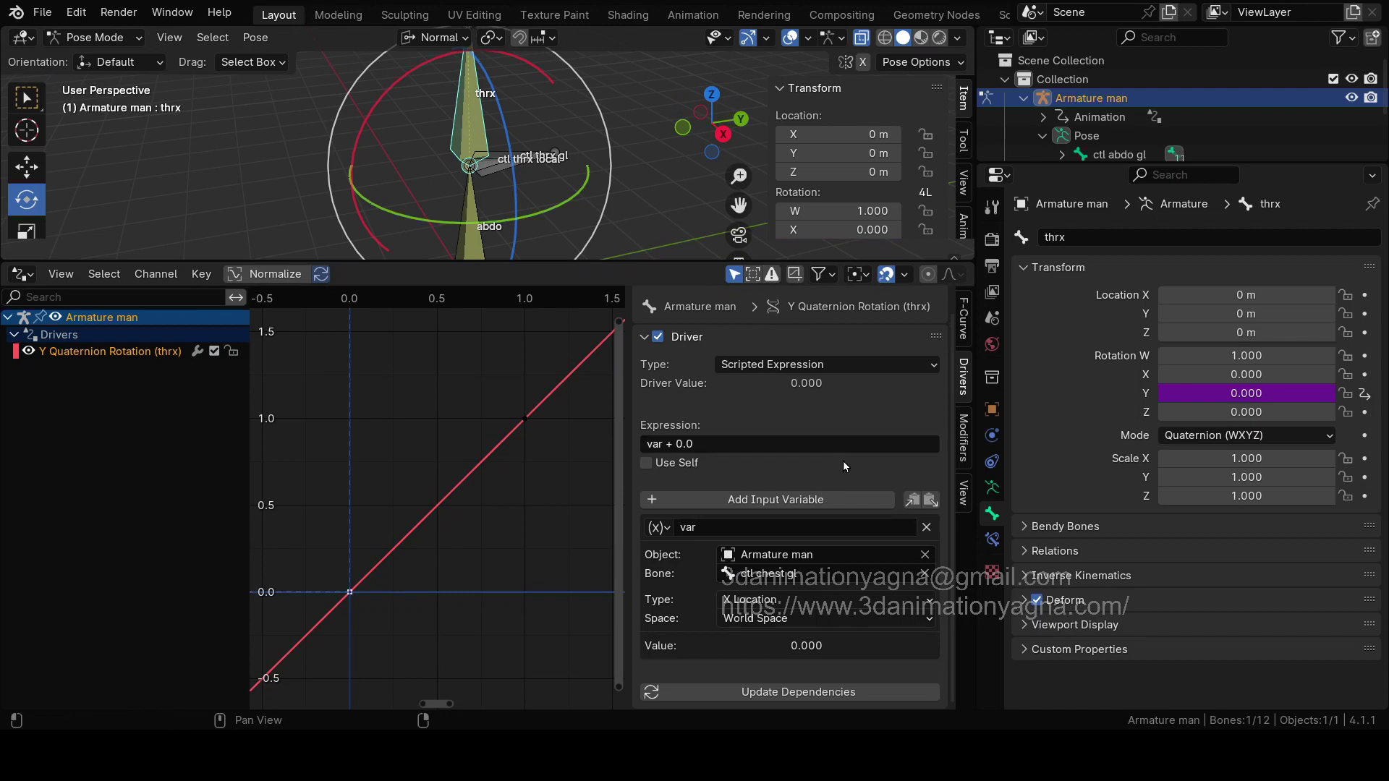
{"action": "left_click", "coordinate": [802, 607]}
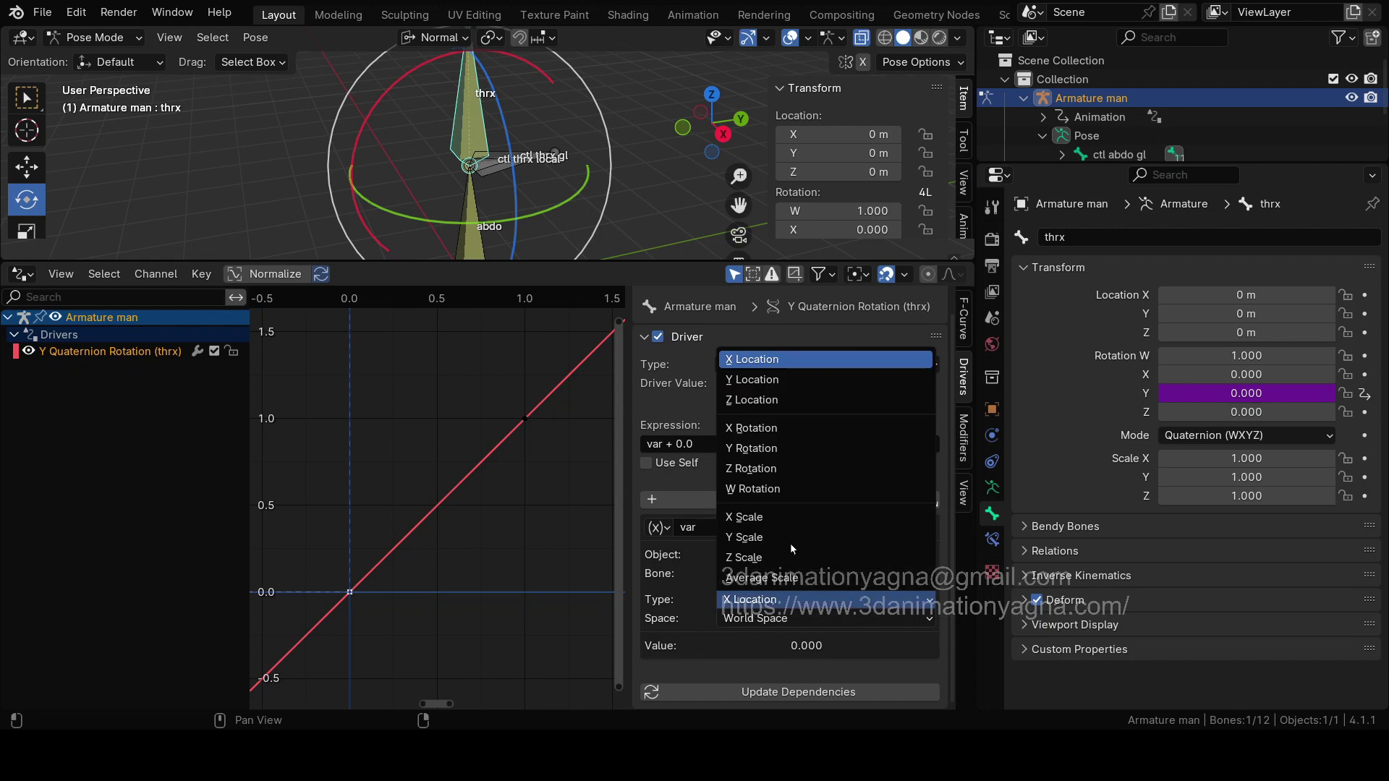
{"action": "left_click", "coordinate": [777, 470]}
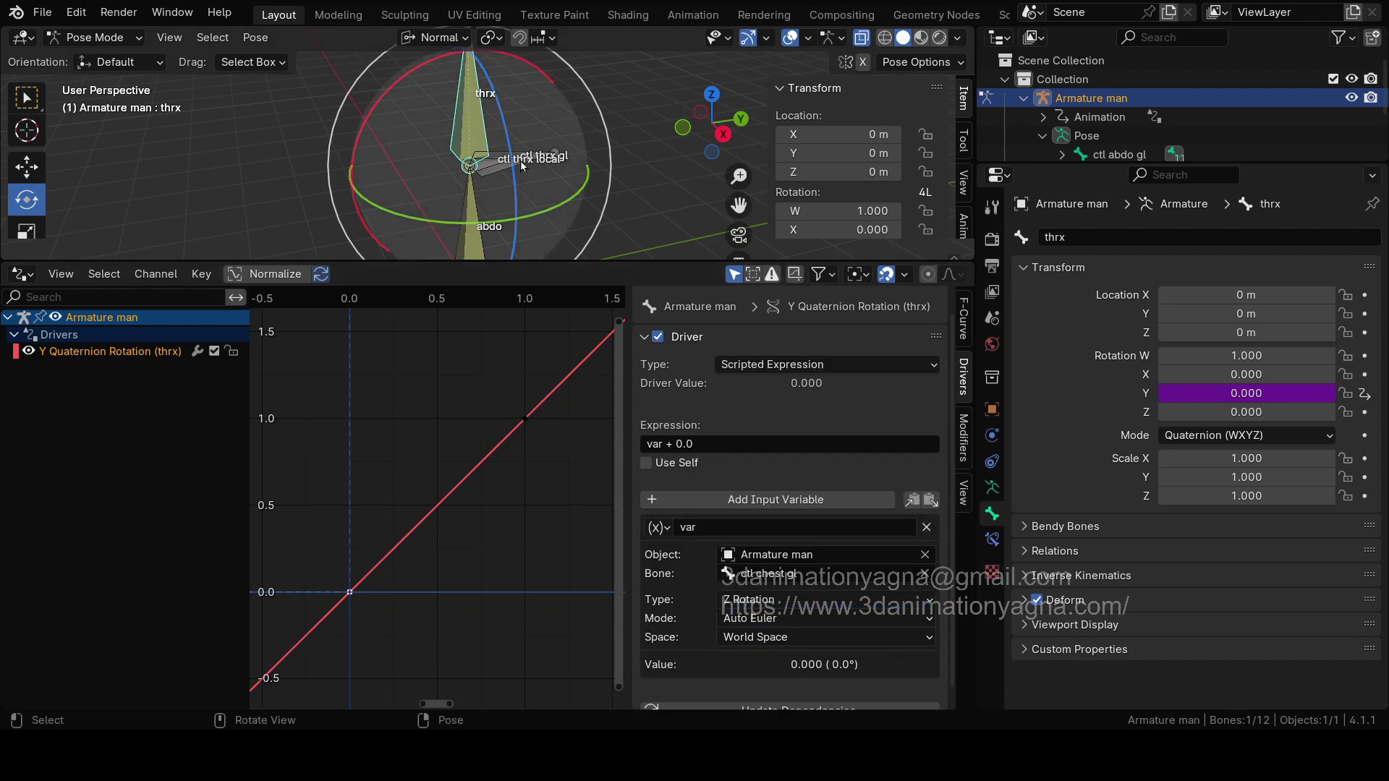
Step: Test the rig by rotating the ctl thrx gl control and the abdo bone
{"action": "left_click", "coordinate": [609, 119]}
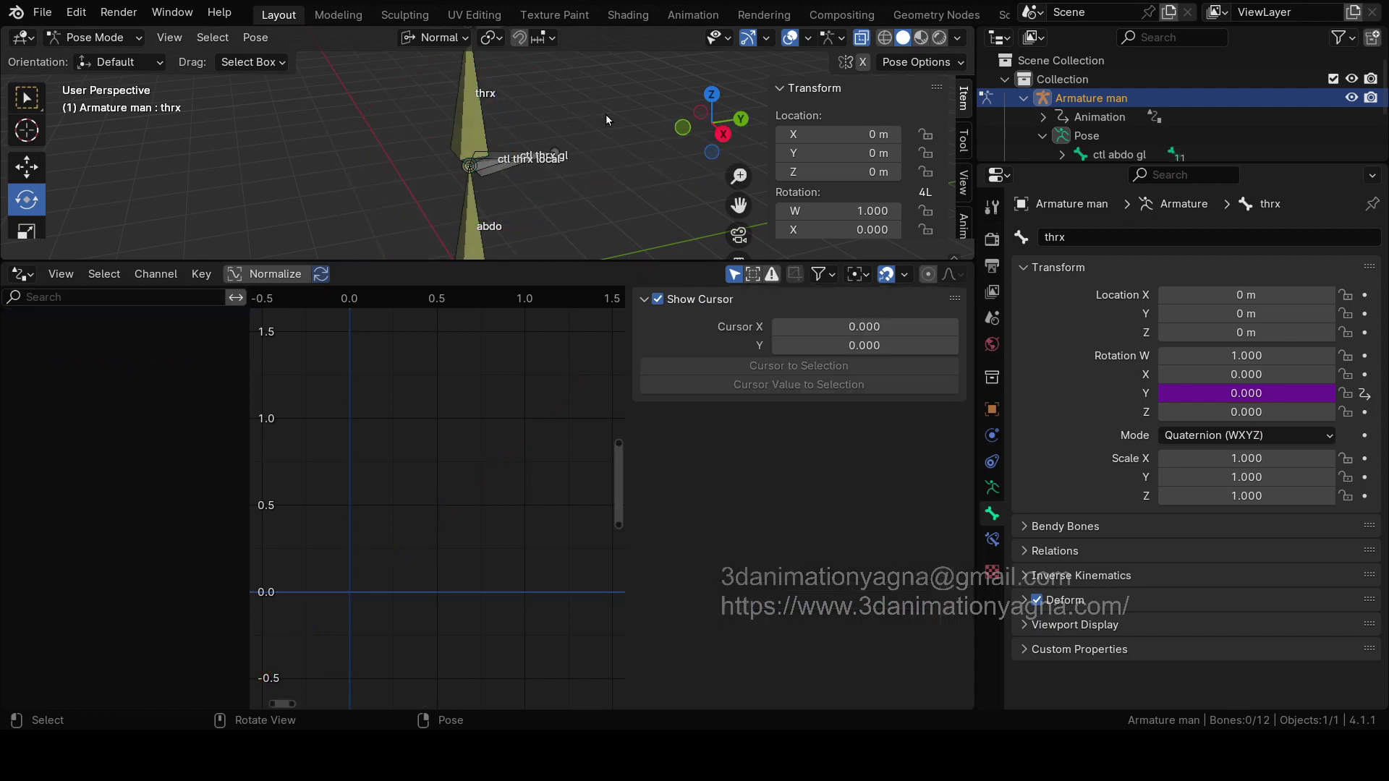
{"action": "left_click", "coordinate": [516, 170]}
{"action": "left_click_drag", "start_coordinate": [517, 170], "coordinate": [529, 214]}
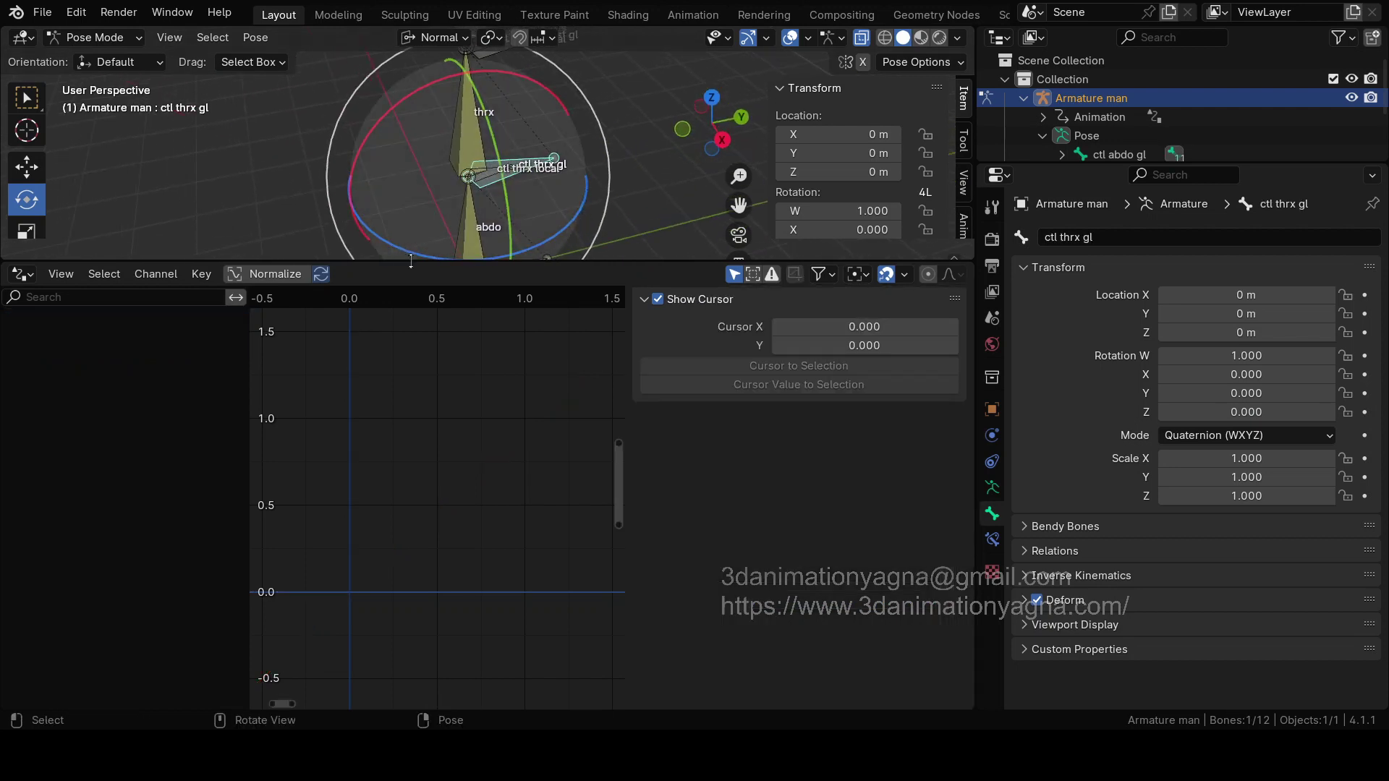
{"action": "scroll", "coordinate": [520, 253], "scroll_direction": "down", "scroll_amount": 3}
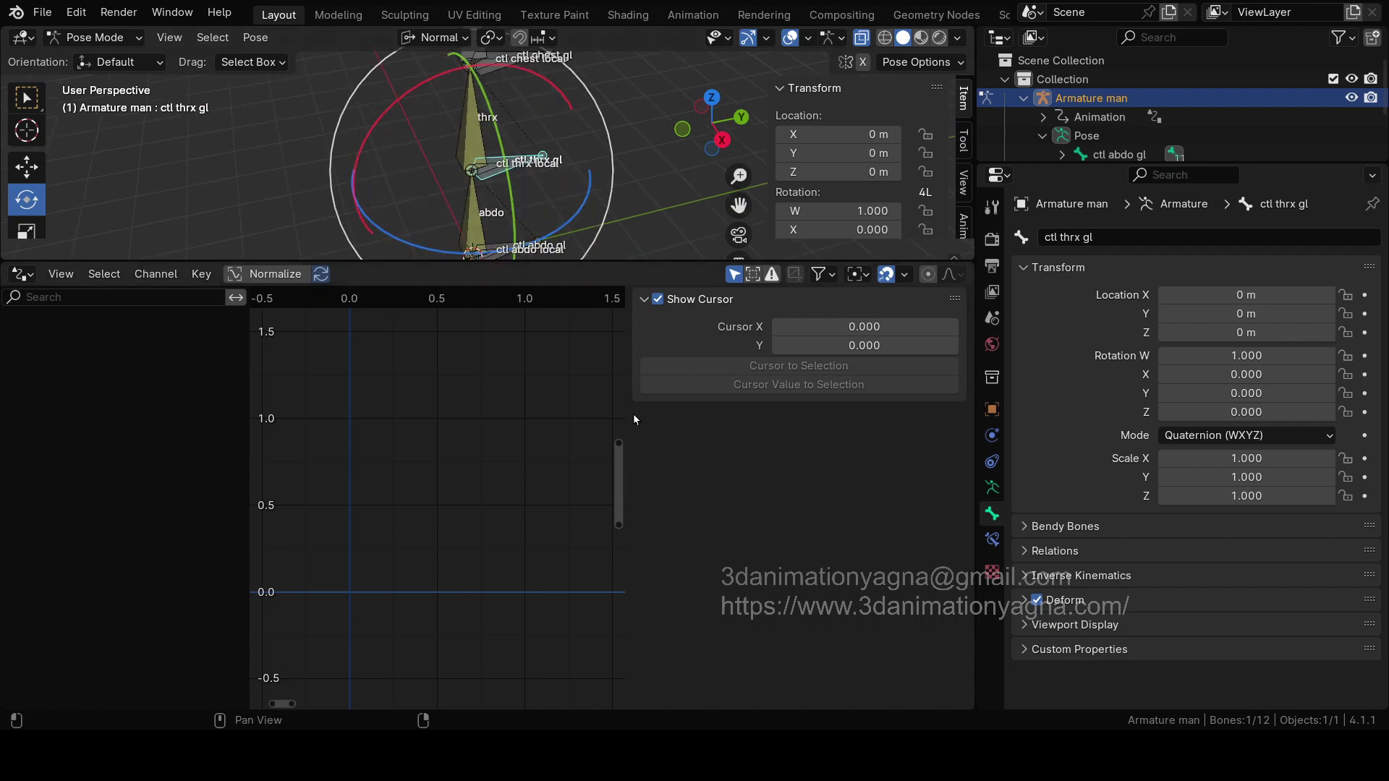
{"action": "left_click", "coordinate": [470, 210]}
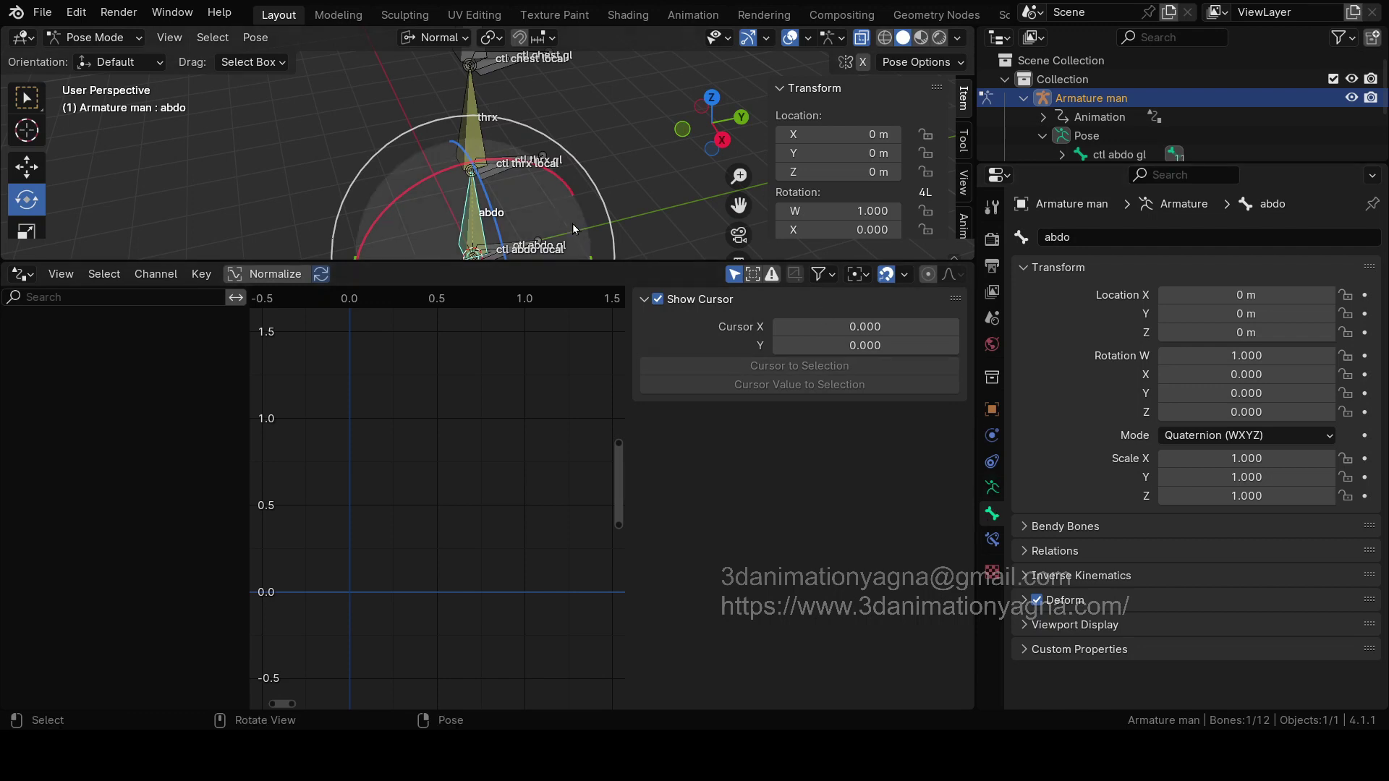
{"action": "left_click_drag", "start_coordinate": [571, 223], "coordinate": [575, 397]}
Step: Reselect the thrx bone to show its driver, enlarging the driver panel and reframing the view
{"action": "left_click", "coordinate": [467, 170]}
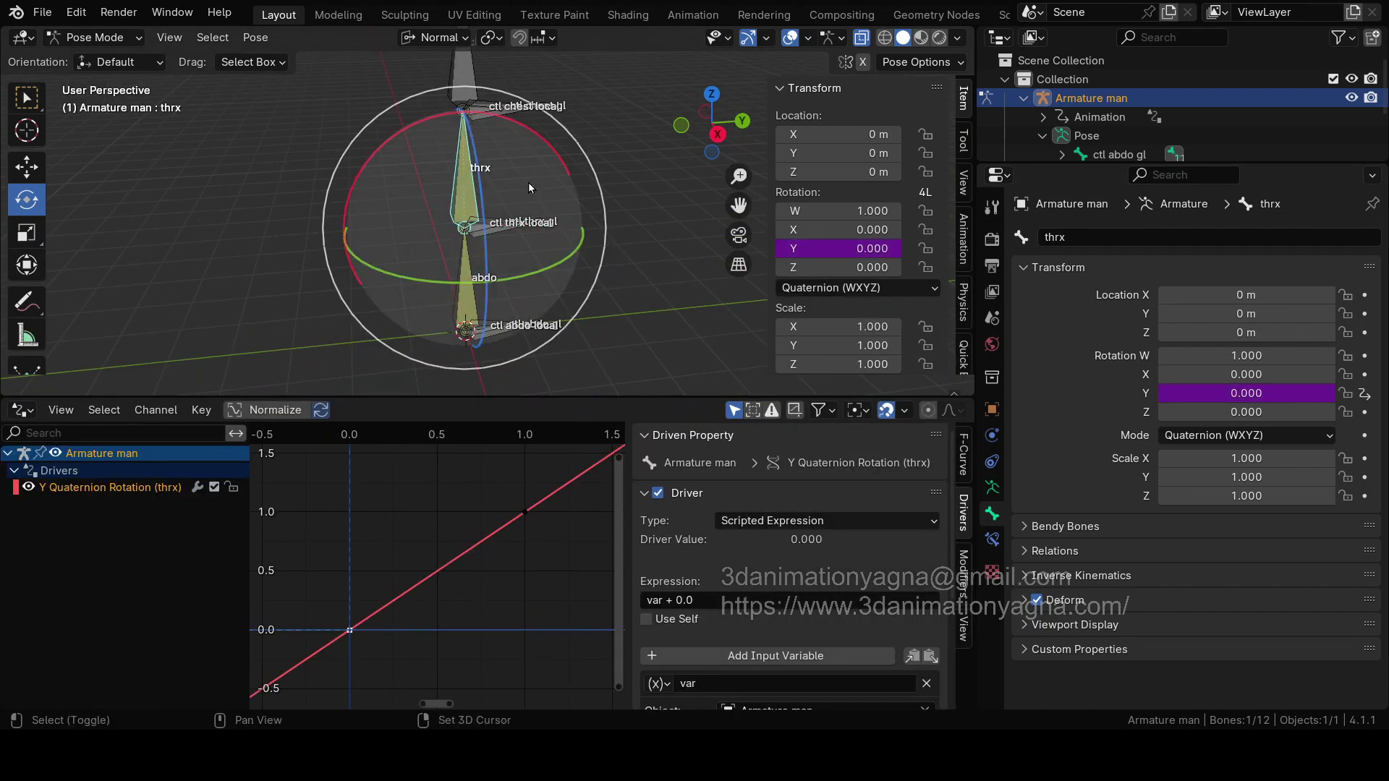
{"action": "middle_click_drag", "start_coordinate": [528, 183], "coordinate": [540, 223], "text": "shift"}
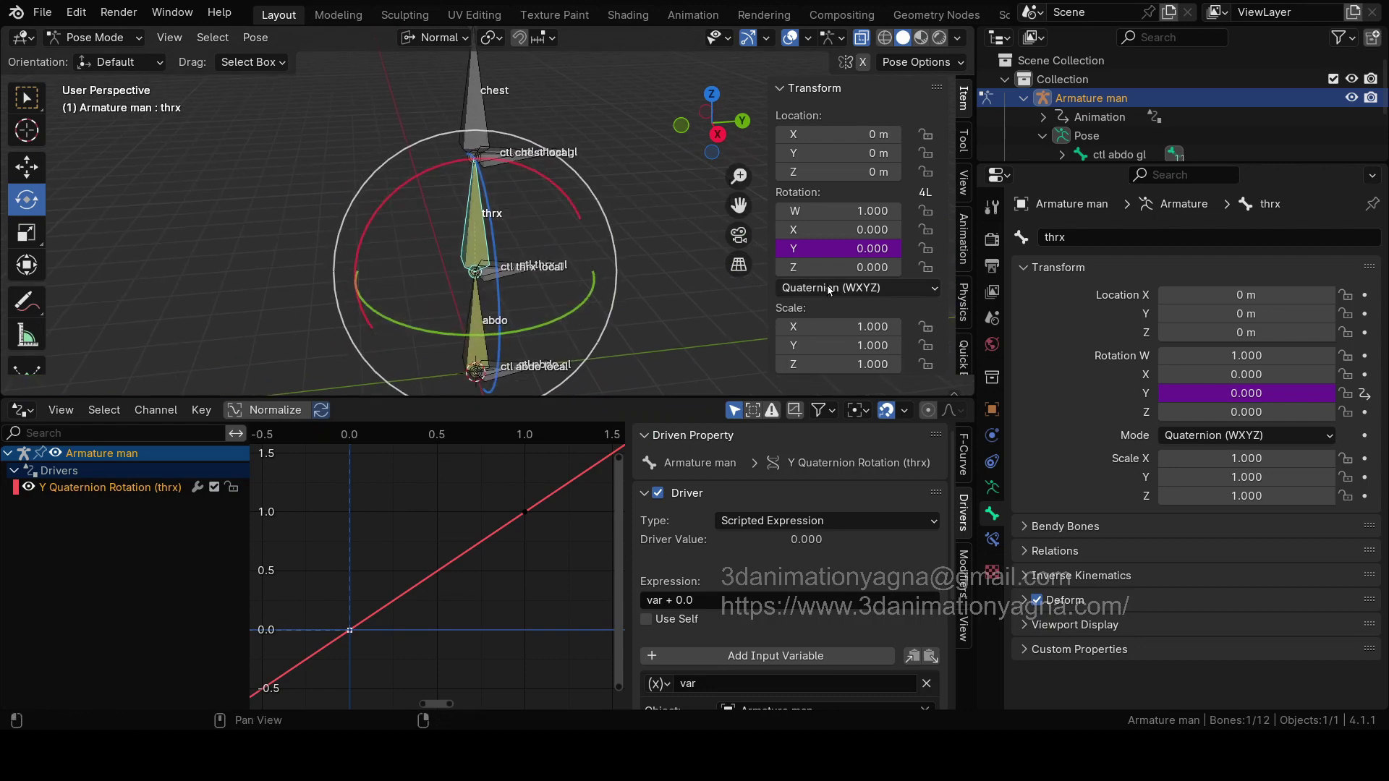
{"action": "left_click_drag", "start_coordinate": [680, 394], "coordinate": [671, 304]}
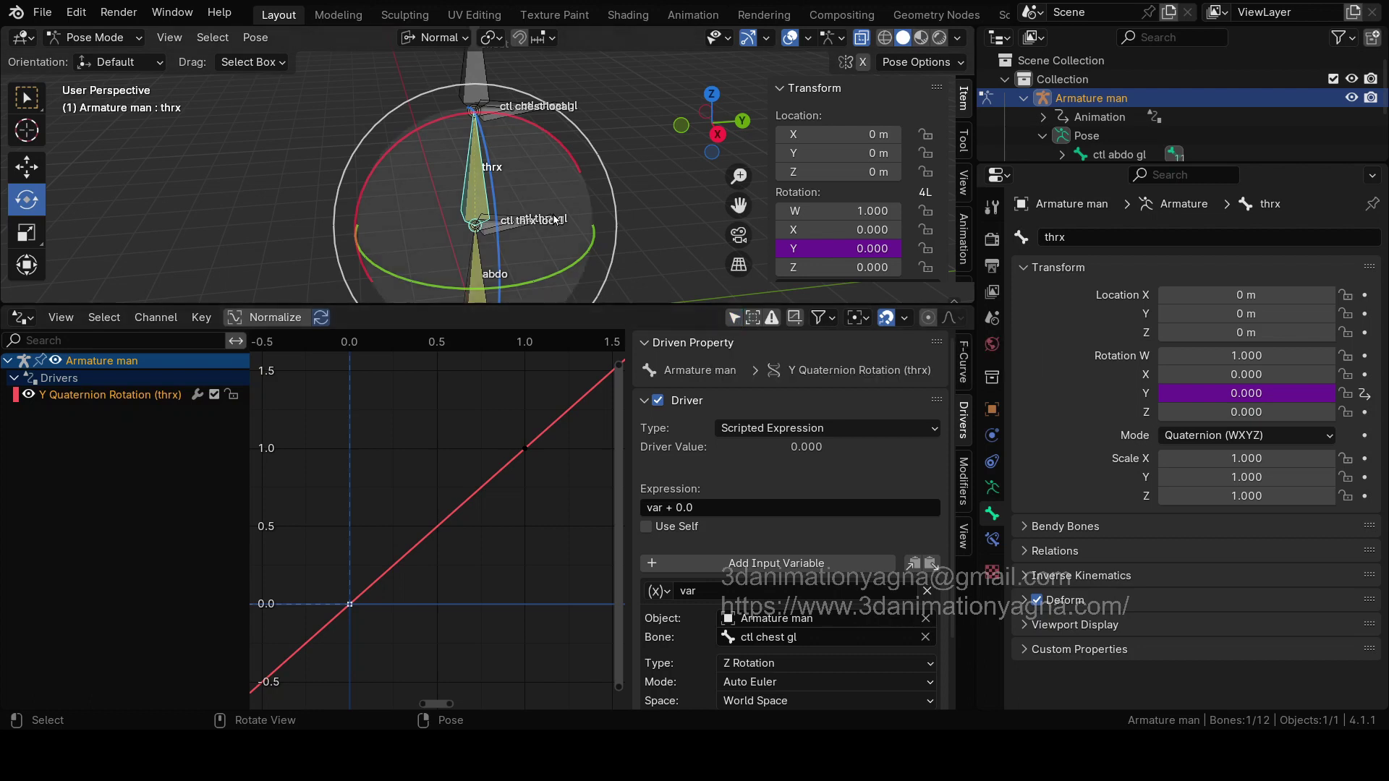
{"action": "left_click", "coordinate": [622, 119]}
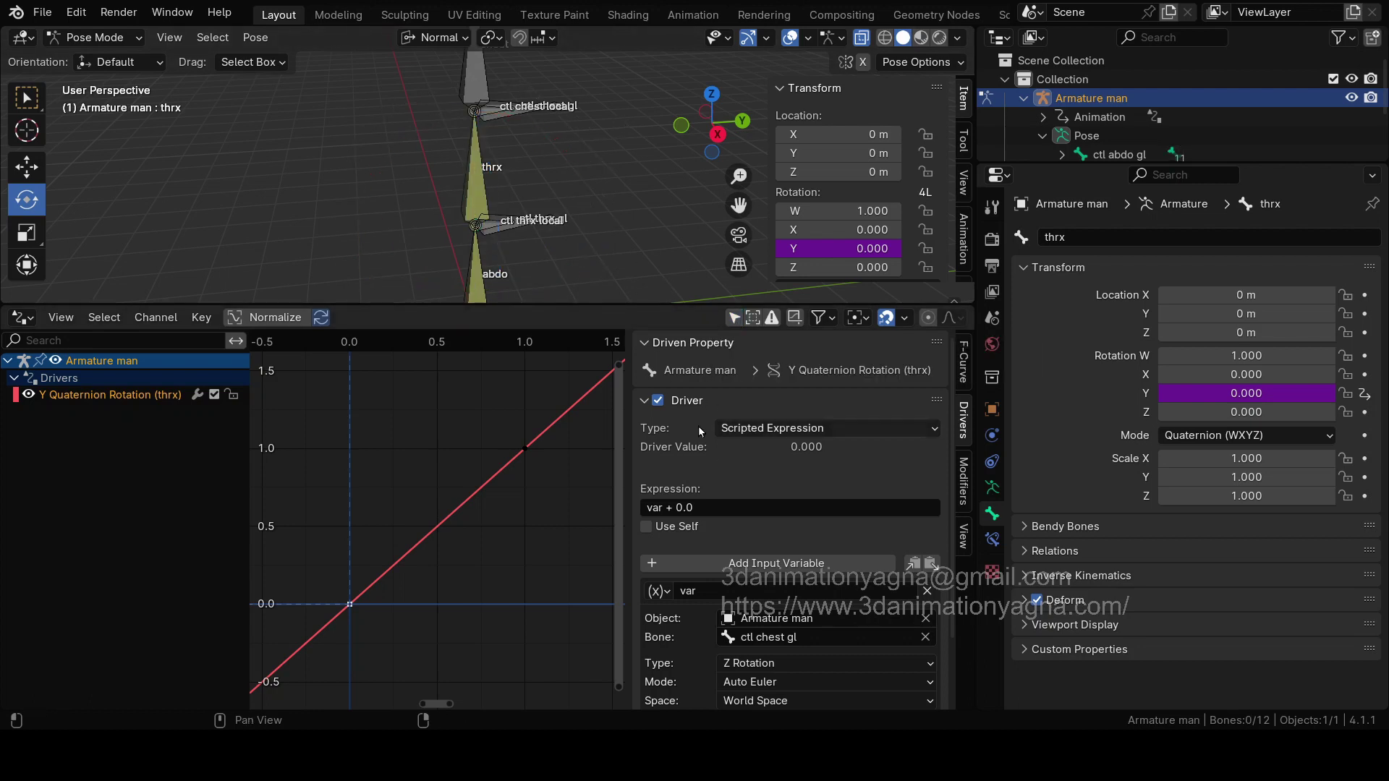
{"action": "left_click_drag", "start_coordinate": [655, 306], "coordinate": [651, 275]}
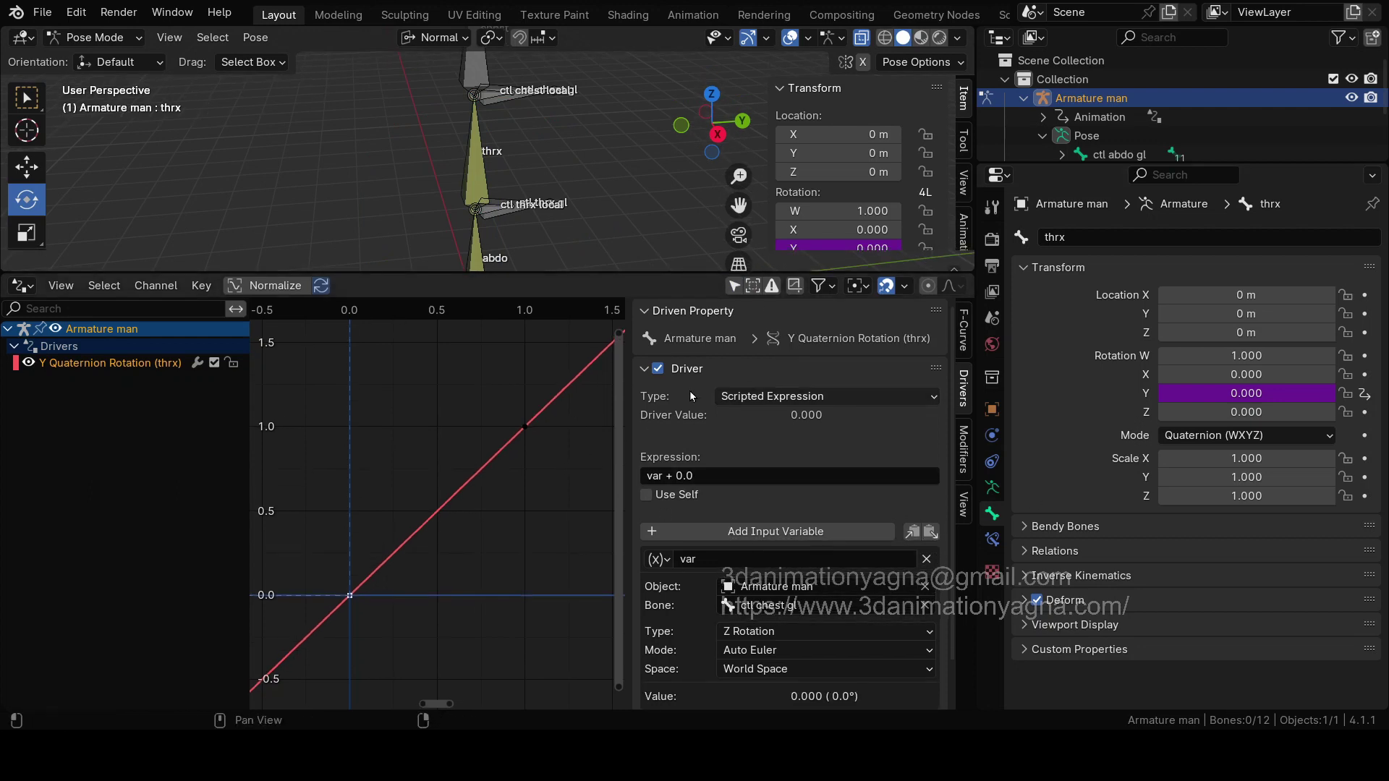
{"action": "left_click", "coordinate": [488, 151]}
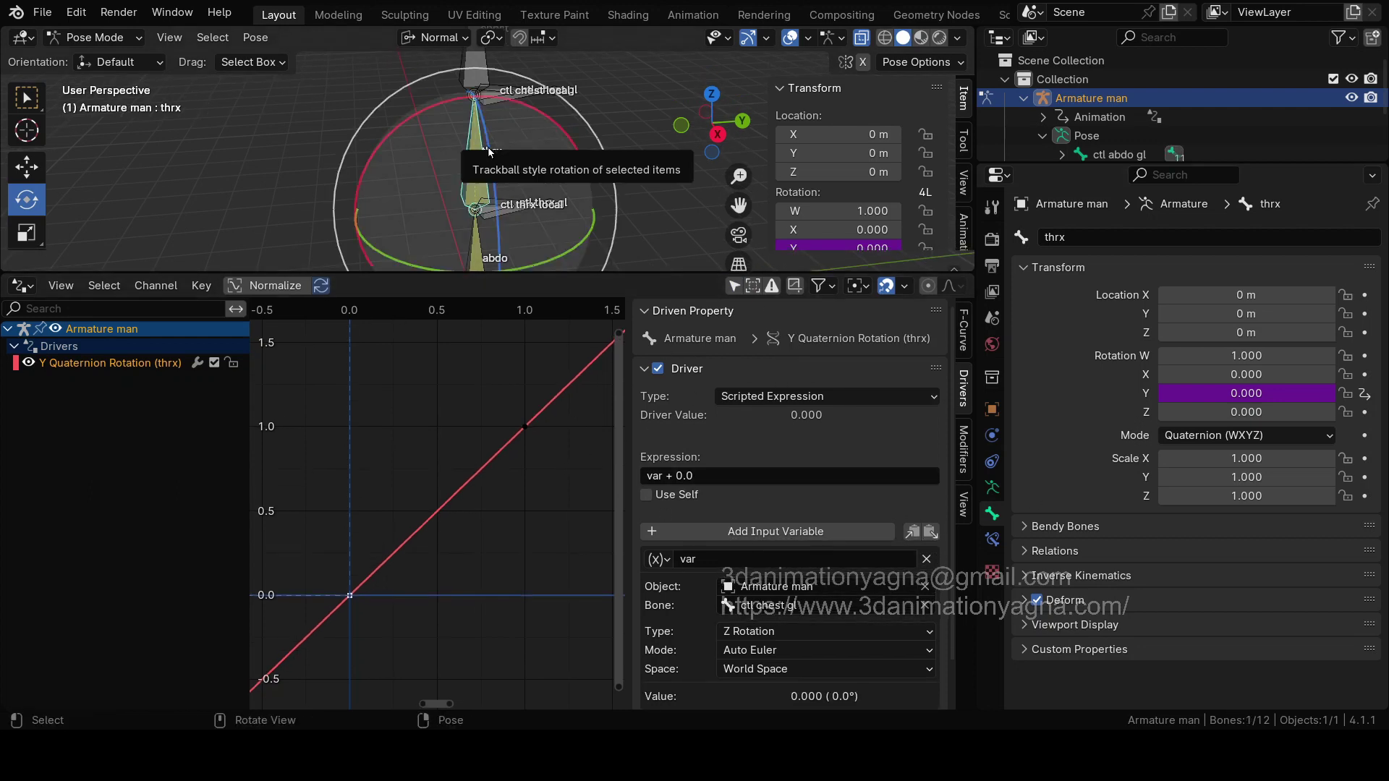
{"action": "left_click", "coordinate": [688, 129]}
{"action": "left_click_drag", "start_coordinate": [687, 129], "coordinate": [564, 246]}
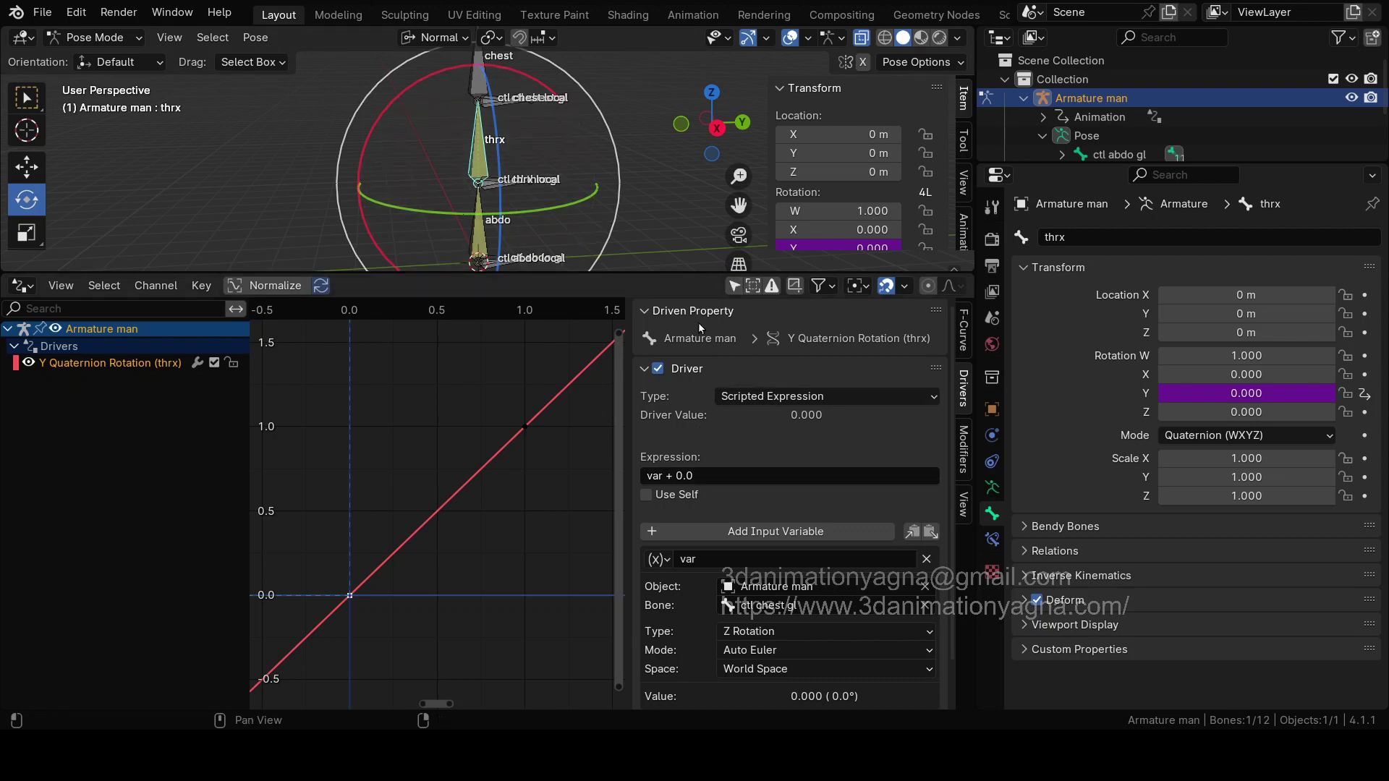
{"action": "scroll", "coordinate": [845, 515], "scroll_direction": "down", "scroll_amount": 3}
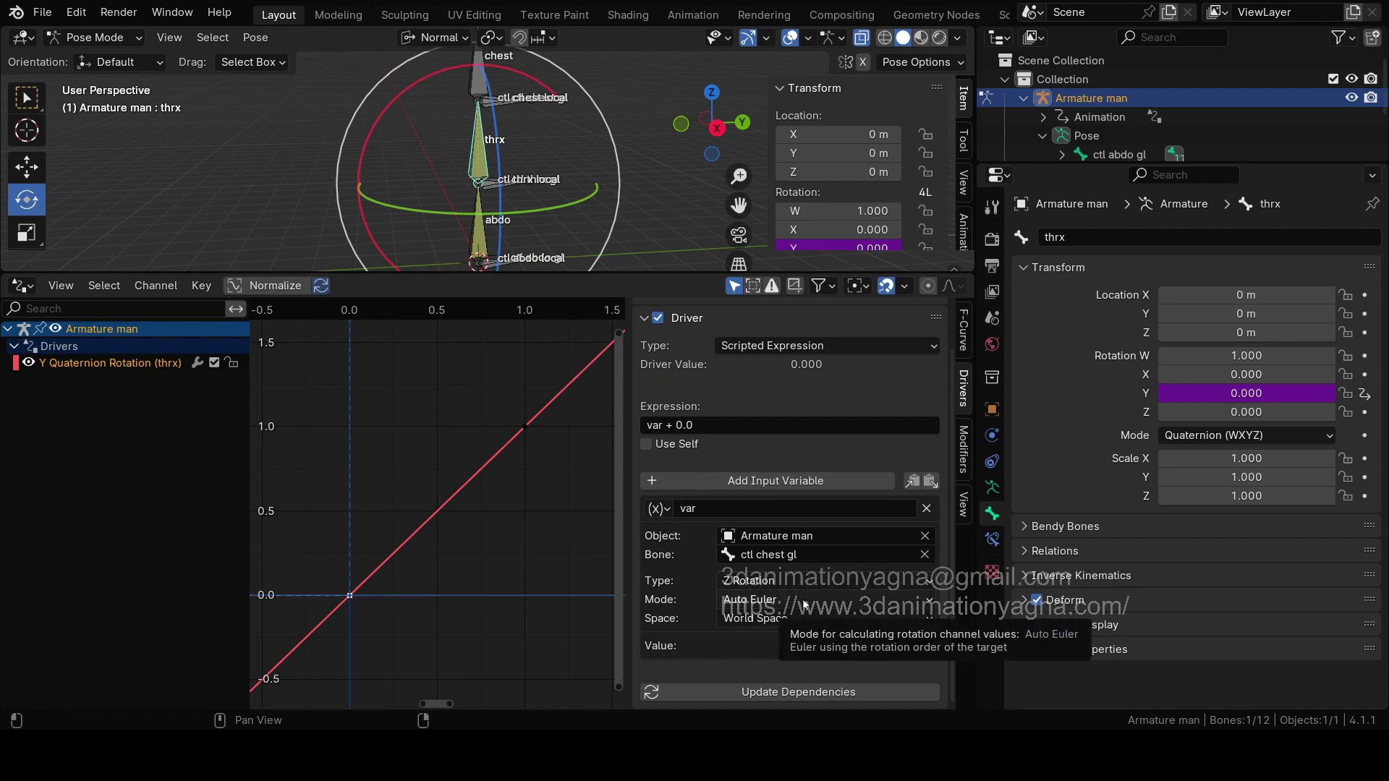
Step: Set the driver variable's Space to Local Space and select the ctl chest gl bone
{"action": "left_click", "coordinate": [805, 622]}
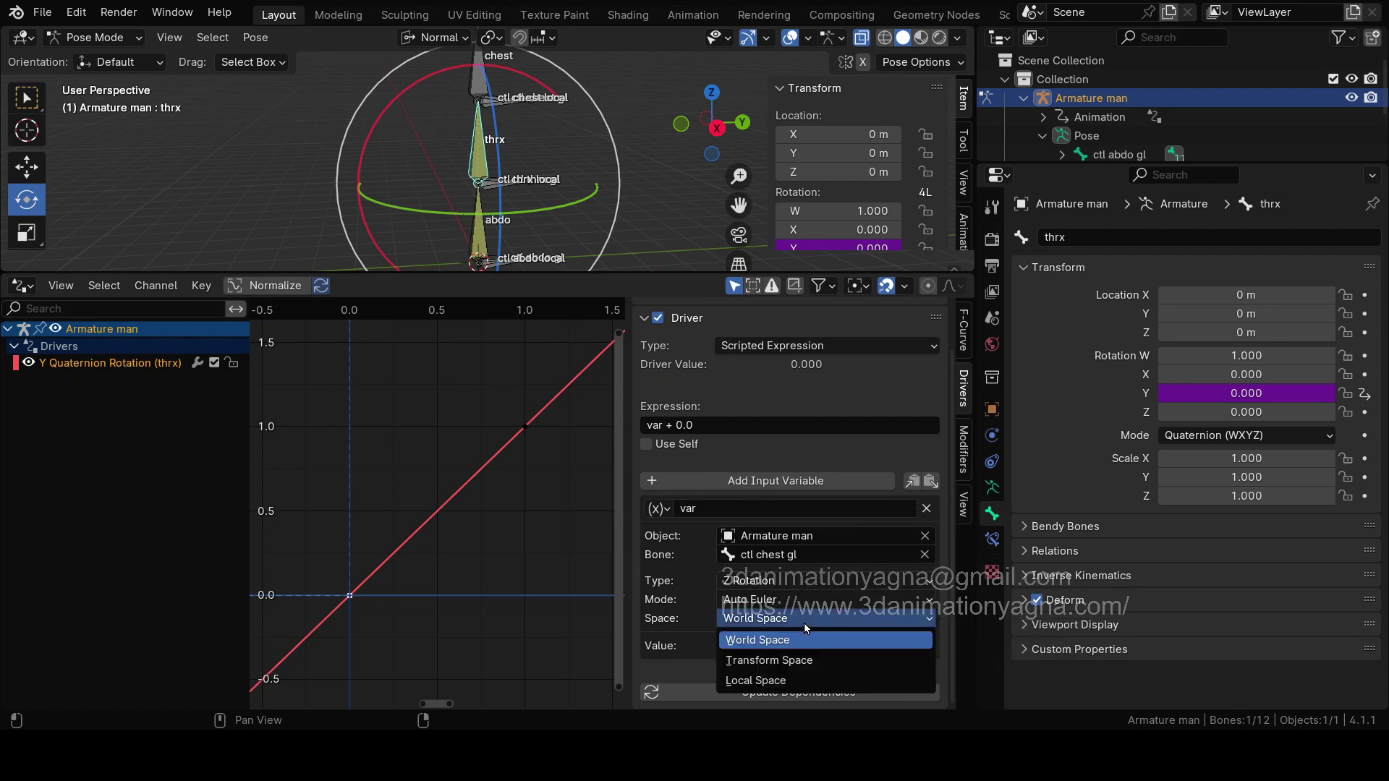
{"action": "left_click", "coordinate": [800, 686]}
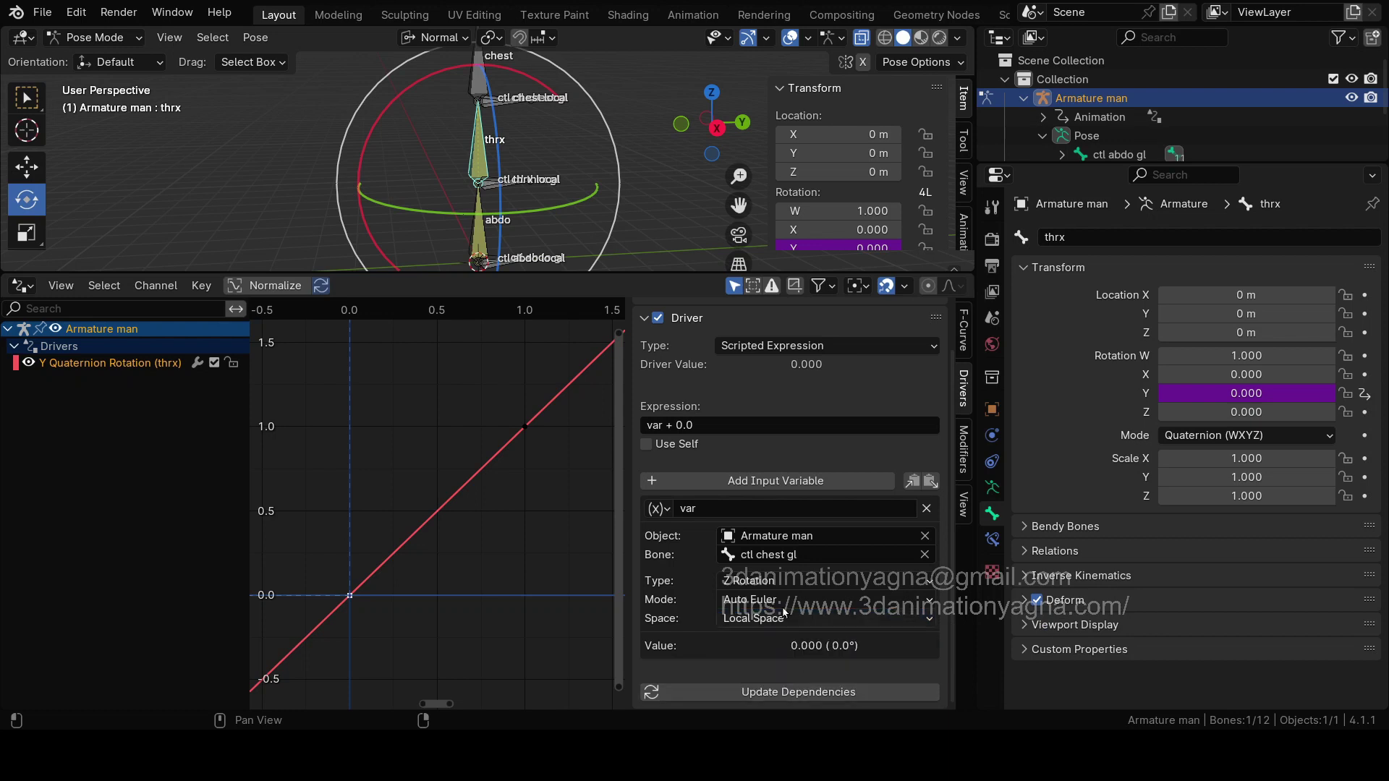
{"action": "mouse_move", "coordinate": [533, 155]}
{"action": "middle_mouse_down"}
{"action": "mouse_move", "coordinate": [578, 207]}
{"action": "mouse_move", "coordinate": [535, 172]}
{"action": "middle_mouse_up"}
{"action": "left_click", "coordinate": [499, 156]}
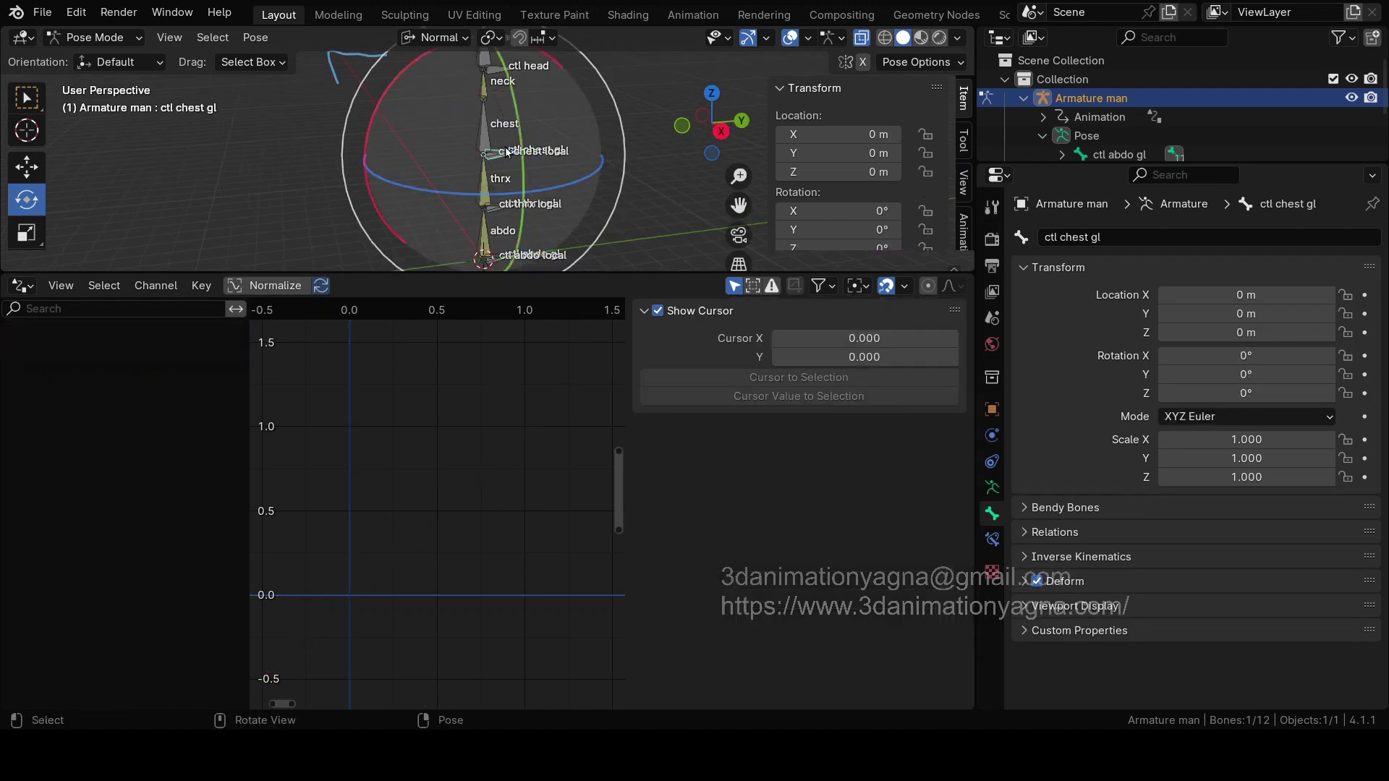
Step: Cancel a trial chest rotation and turn the lower editor into a Timeline
{"action": "scroll", "coordinate": [535, 173], "scroll_direction": "up", "scroll_amount": 3}
{"action": "left_click_drag", "start_coordinate": [565, 200], "coordinate": [502, 360]}
{"action": "key", "text": "Escape"}
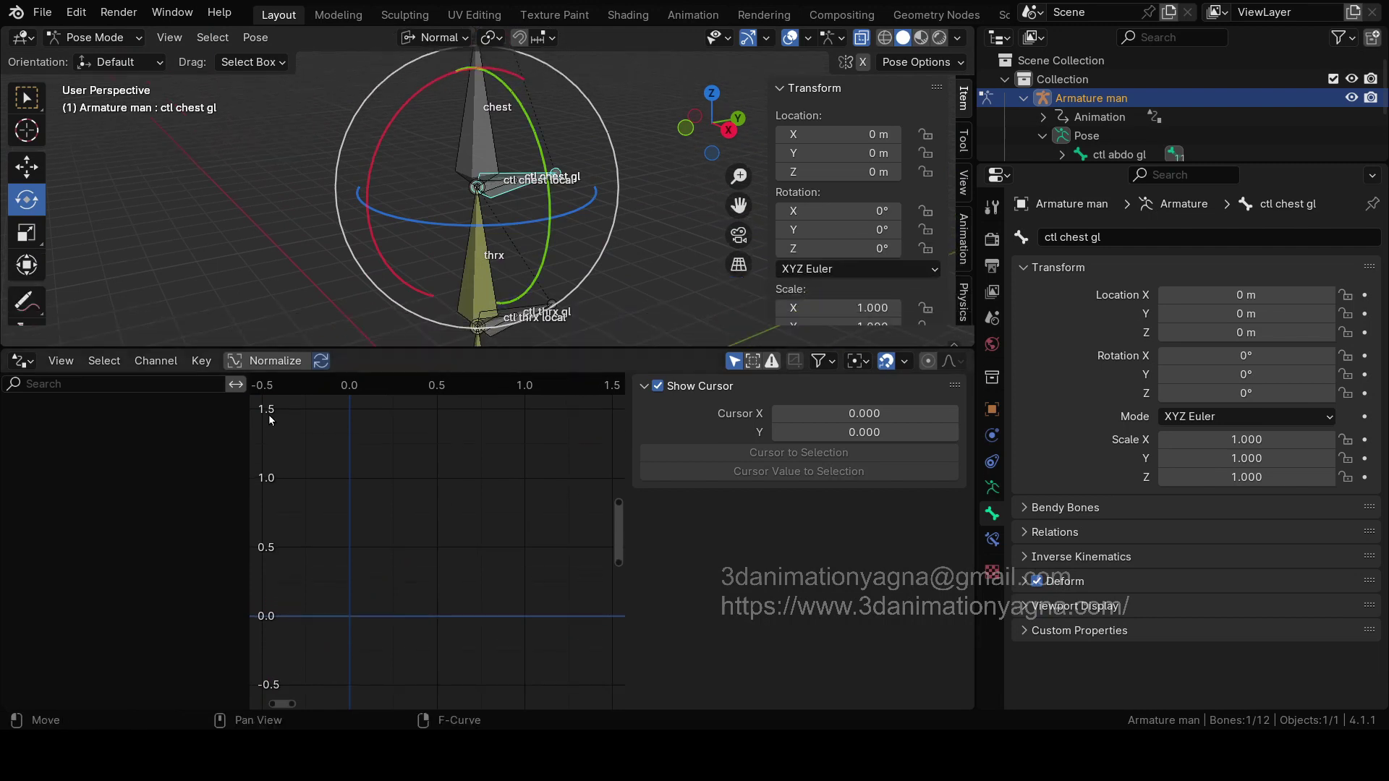
{"action": "left_click", "coordinate": [22, 360]}
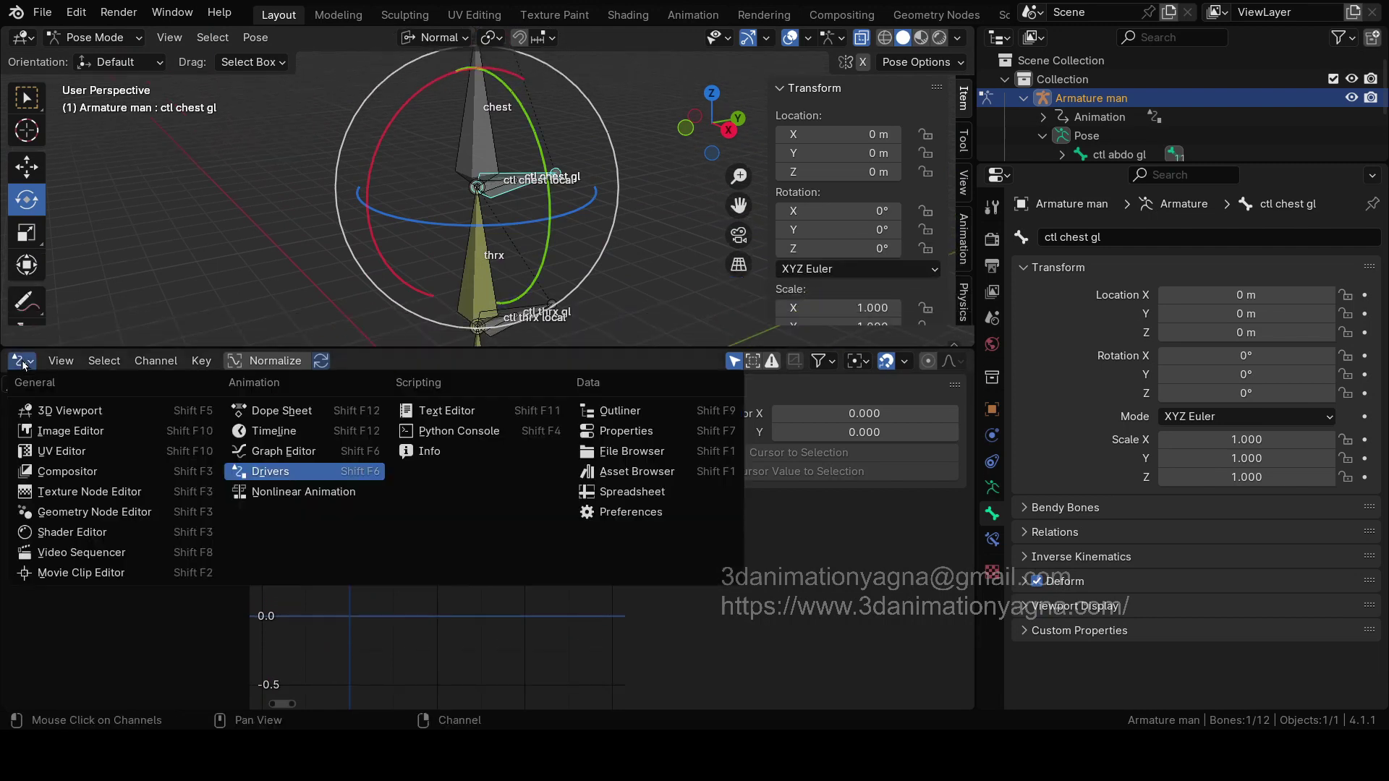
{"action": "left_click", "coordinate": [299, 430]}
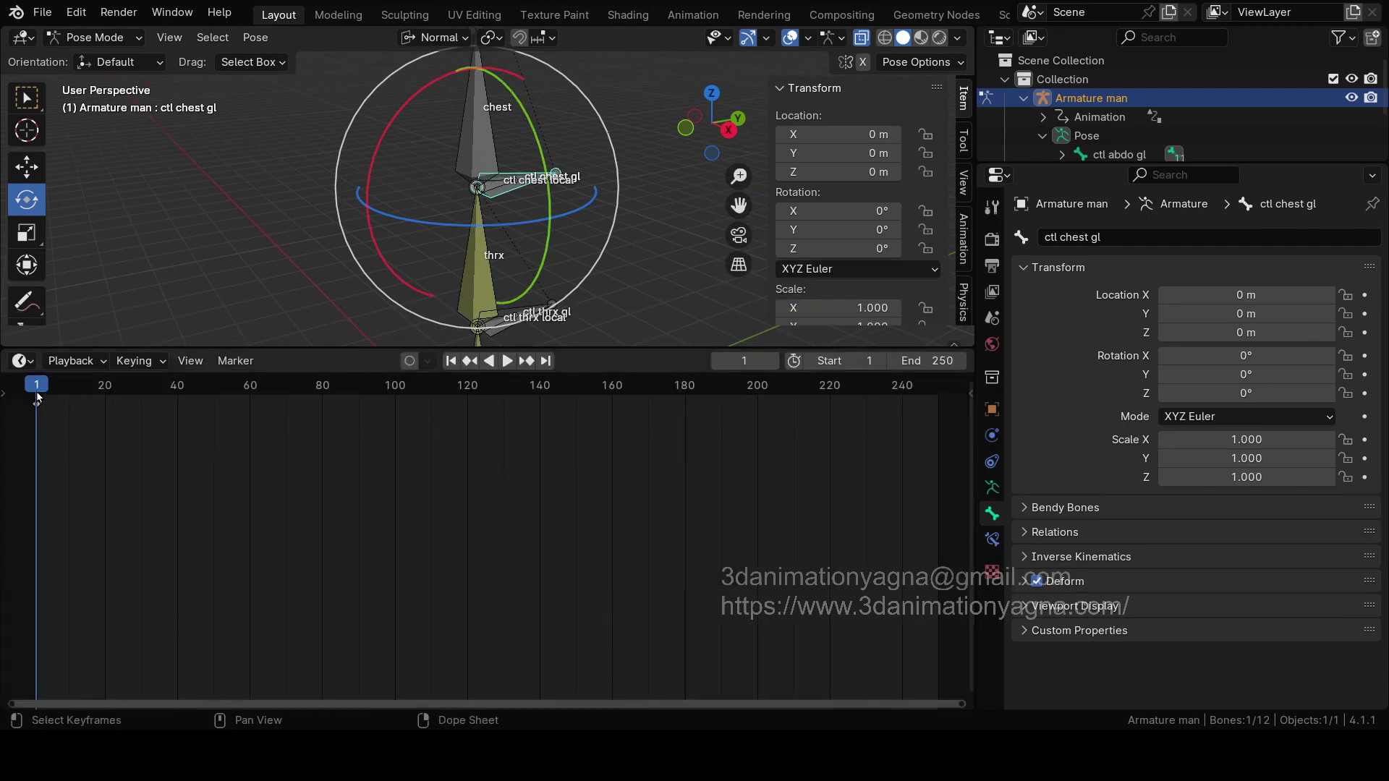
{"action": "middle_click_drag", "start_coordinate": [563, 233], "coordinate": [523, 206], "text": "shift"}
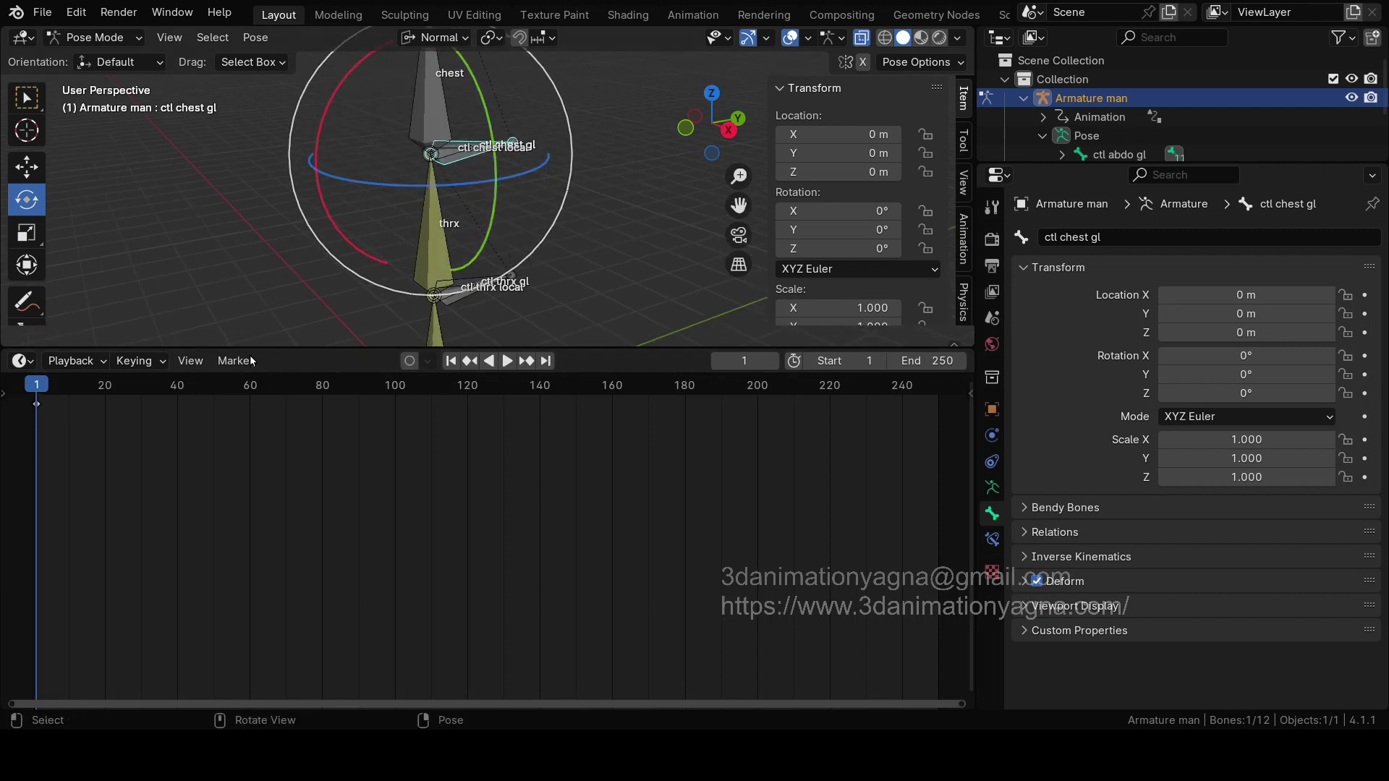
Step: Key the chest rotation at frame 1 (0°), then at frame 20 with Z 31.415°
{"action": "right_click", "coordinate": [832, 248]}
{"action": "left_click", "coordinate": [832, 249]}
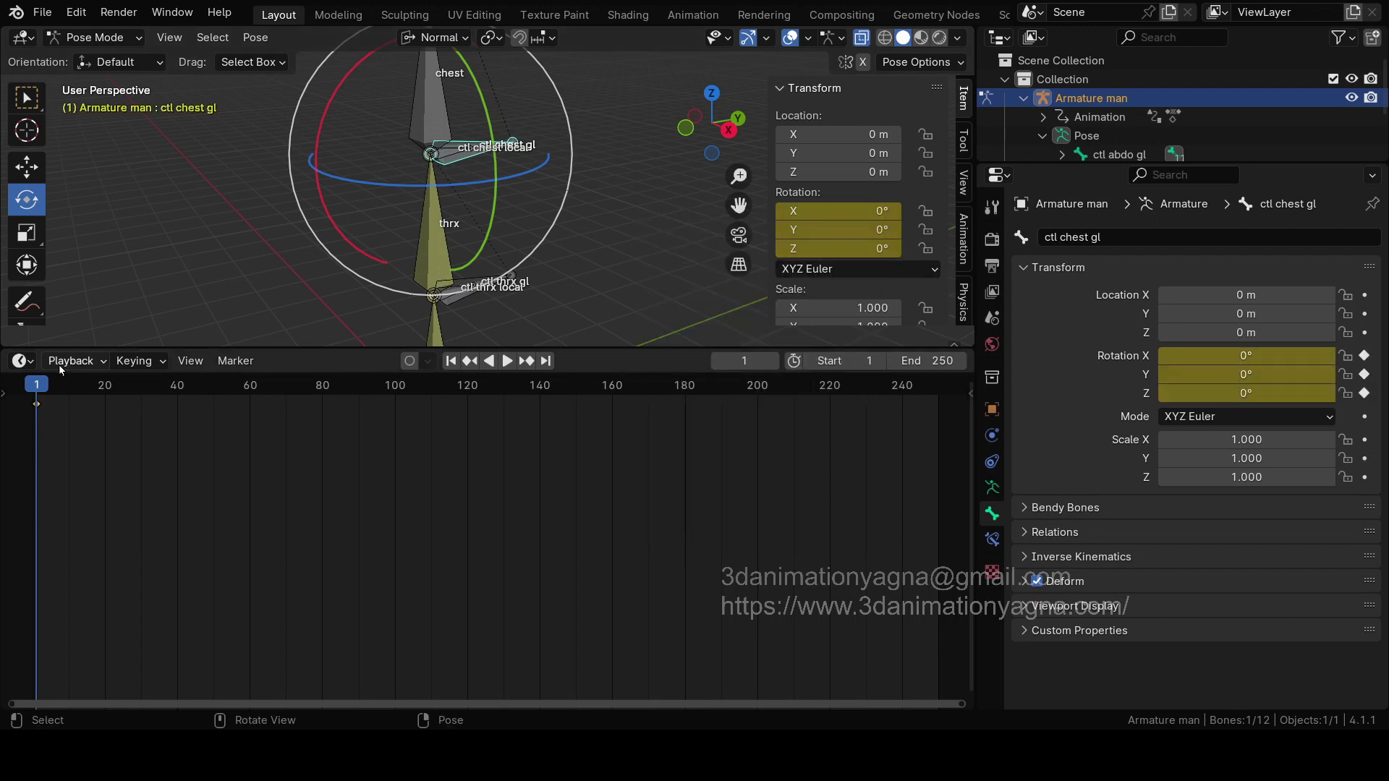
{"action": "left_click_drag", "start_coordinate": [76, 389], "coordinate": [107, 392]}
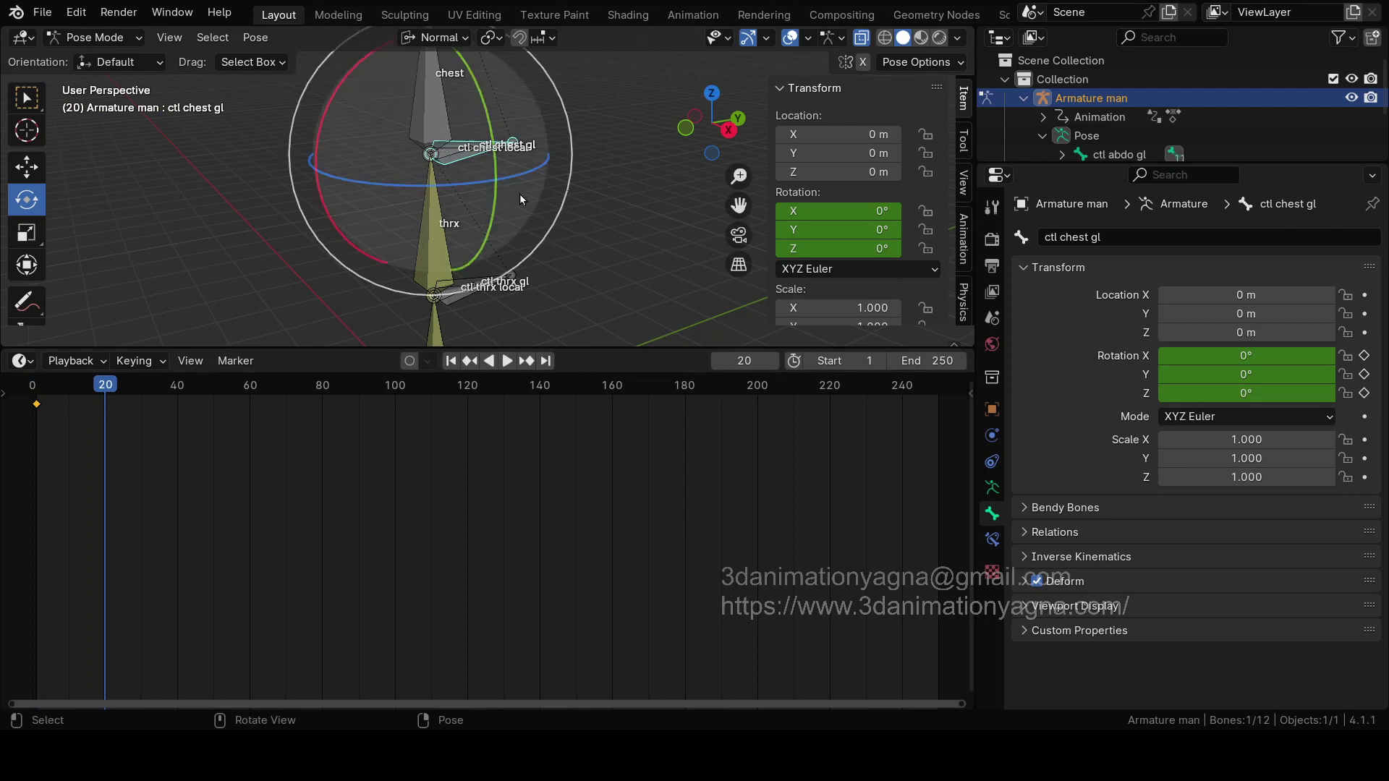
{"action": "left_click_drag", "start_coordinate": [437, 185], "coordinate": [463, 181]}
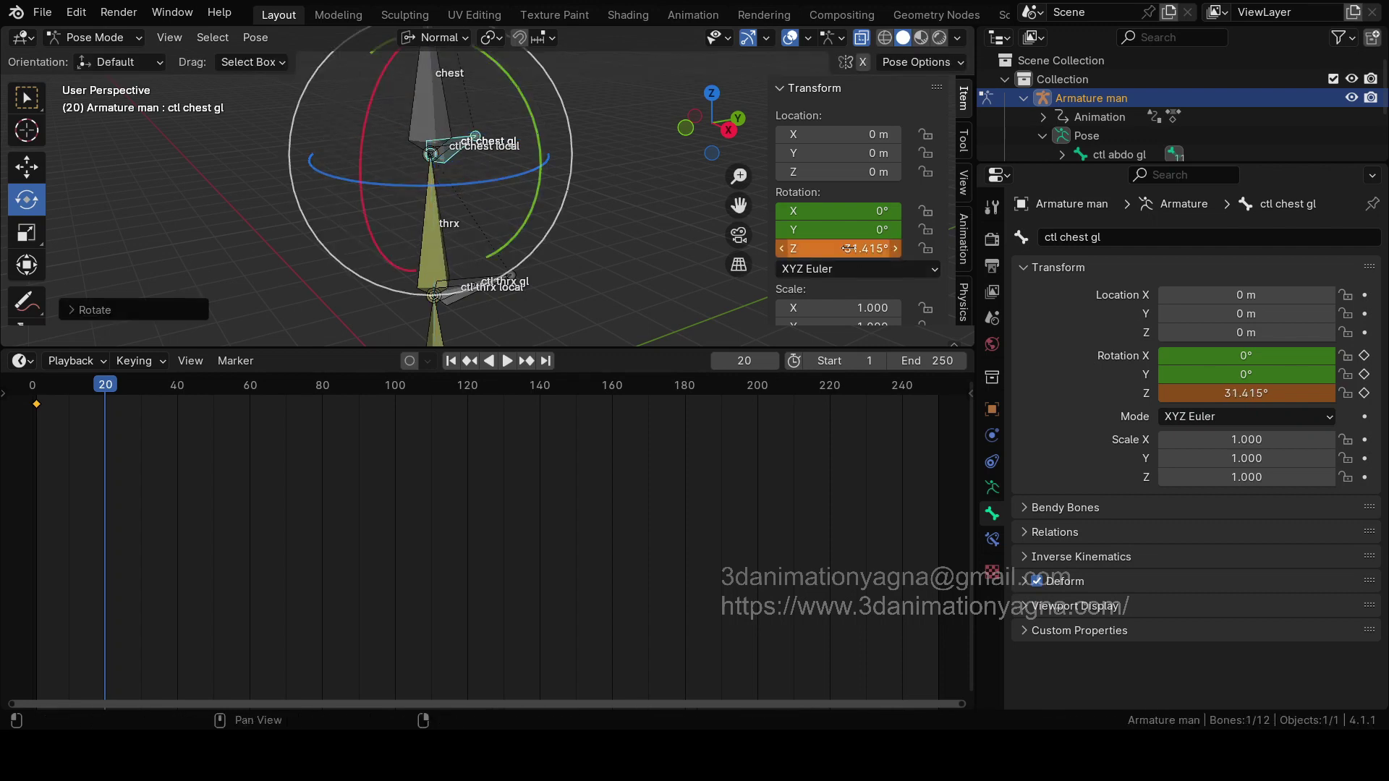
{"action": "right_click", "coordinate": [795, 248]}
{"action": "left_click", "coordinate": [795, 246]}
Step: Advance to frame 40, rotate Z to -34.585° and key the rotation
{"action": "key", "text": "space"}
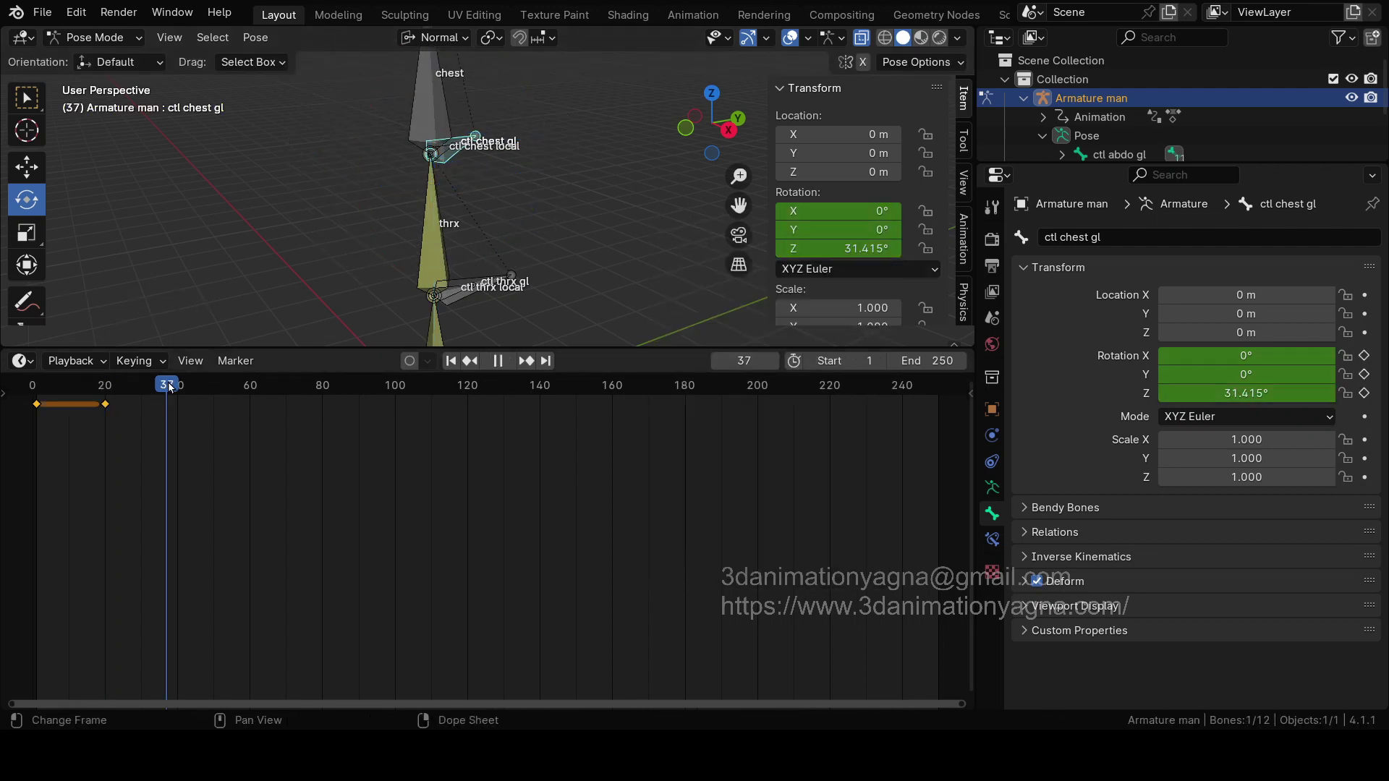
{"action": "key", "text": "space"}
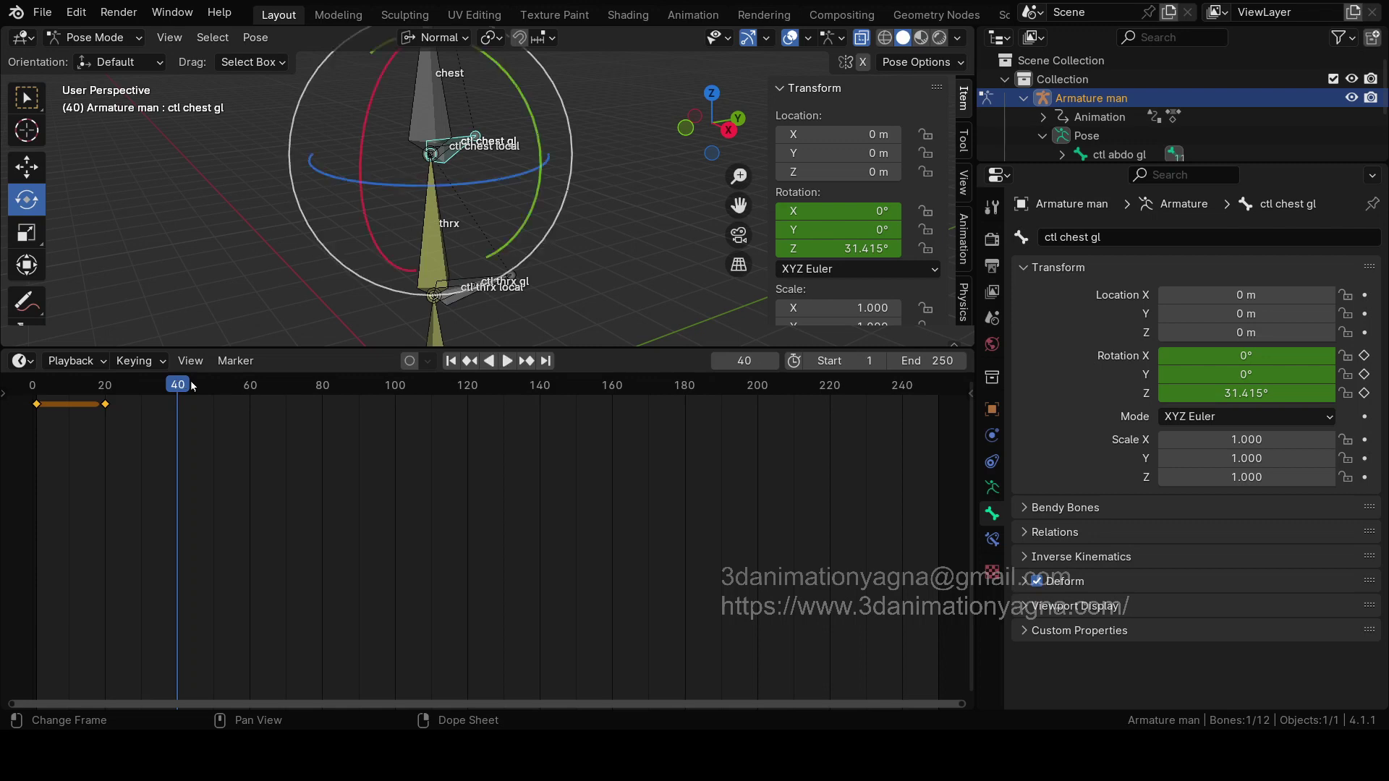
{"action": "left_click_drag", "start_coordinate": [839, 248], "coordinate": [776, 248]}
{"action": "right_click", "coordinate": [873, 248]}
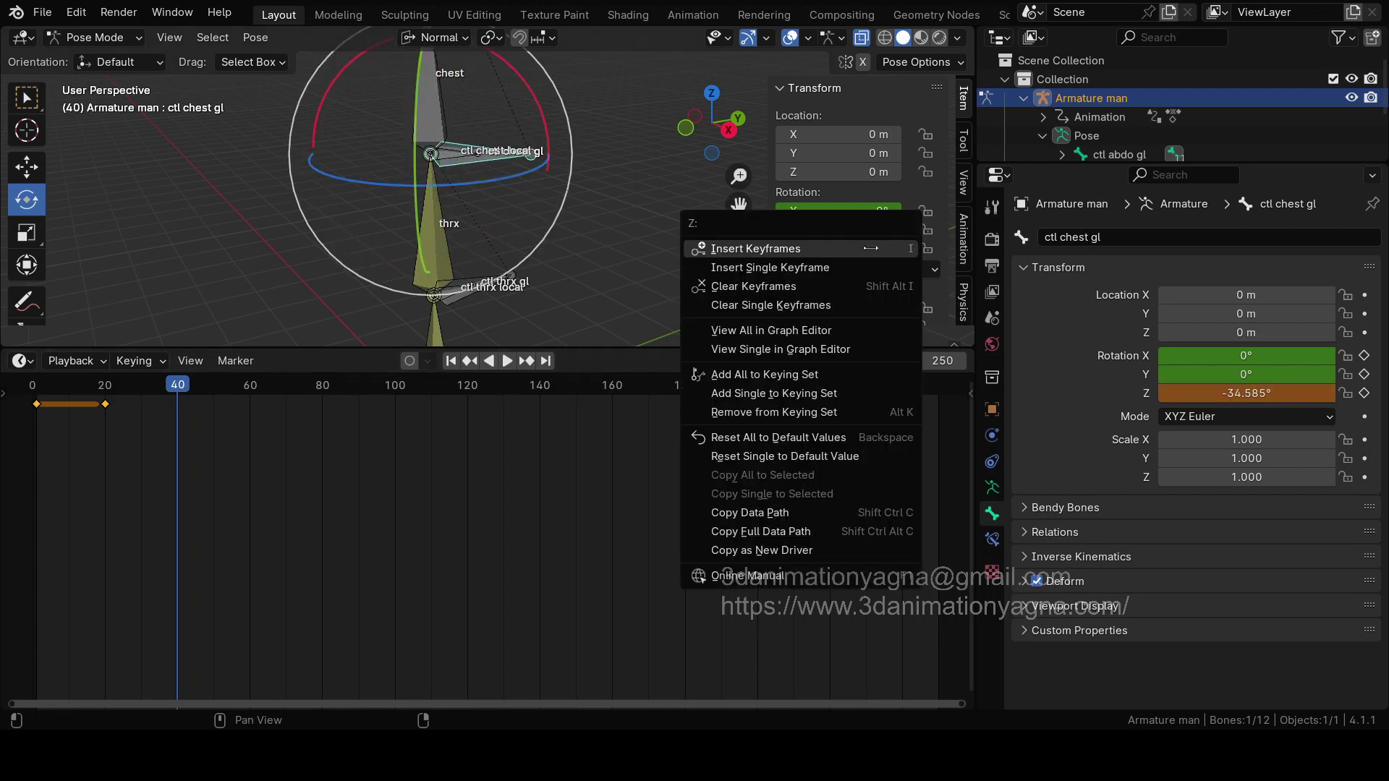
{"action": "left_click", "coordinate": [870, 248]}
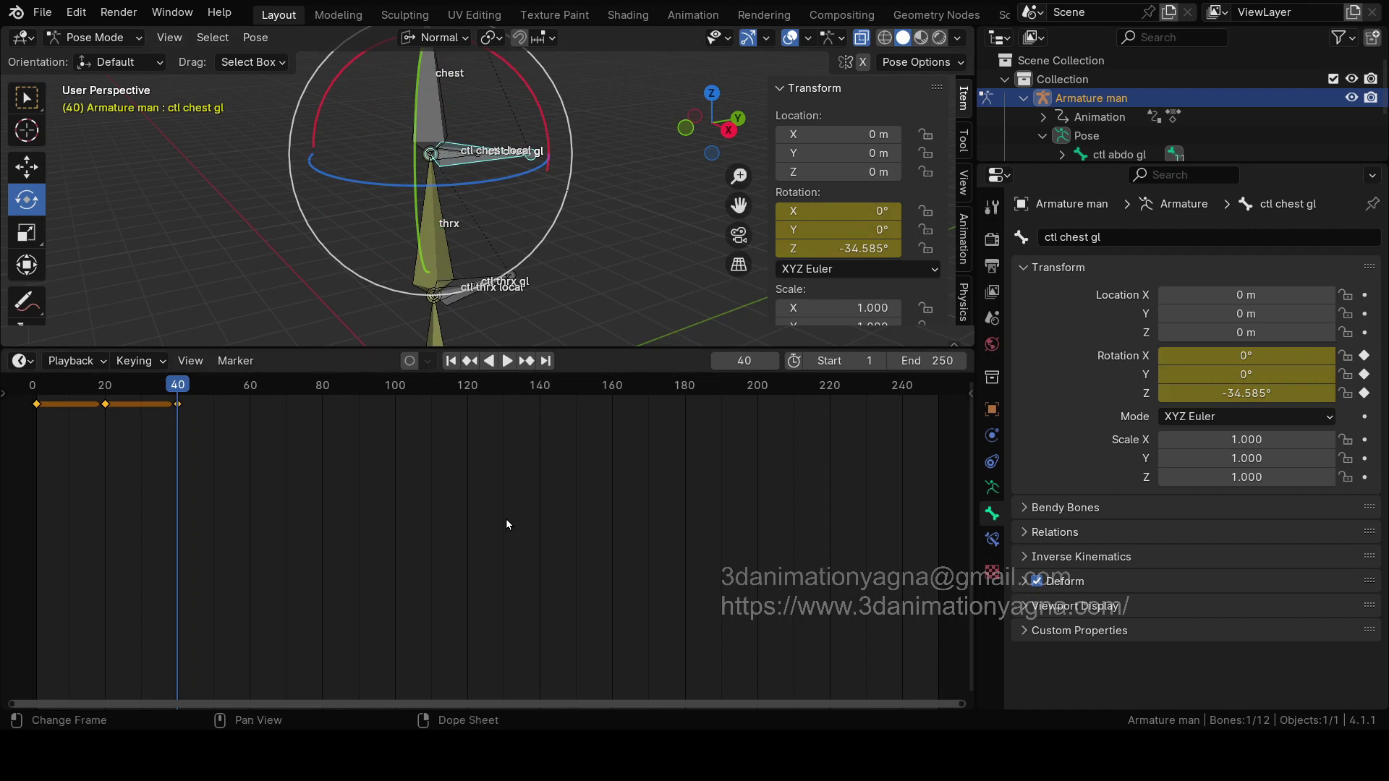
Step: Resize the editors, frame the keys in the timeline, and play the animation from the start
{"action": "left_click_drag", "start_coordinate": [905, 709], "coordinate": [204, 602]}
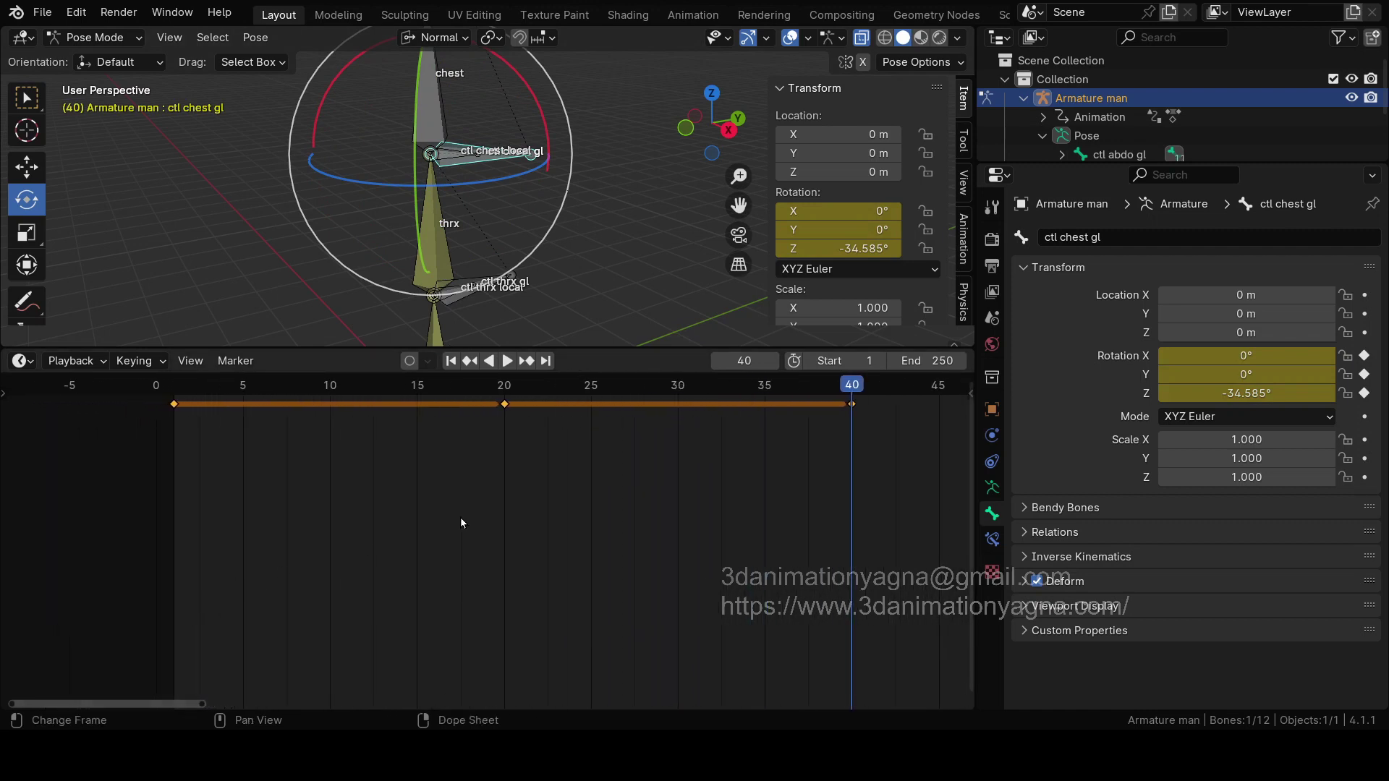
{"action": "mouse_move", "coordinate": [464, 519]}
{"action": "middle_mouse_down", "text": "ctrl"}
{"action": "mouse_move", "coordinate": [462, 532]}
{"action": "mouse_move", "coordinate": [484, 505]}
{"action": "middle_mouse_up", "text": "ctrl"}
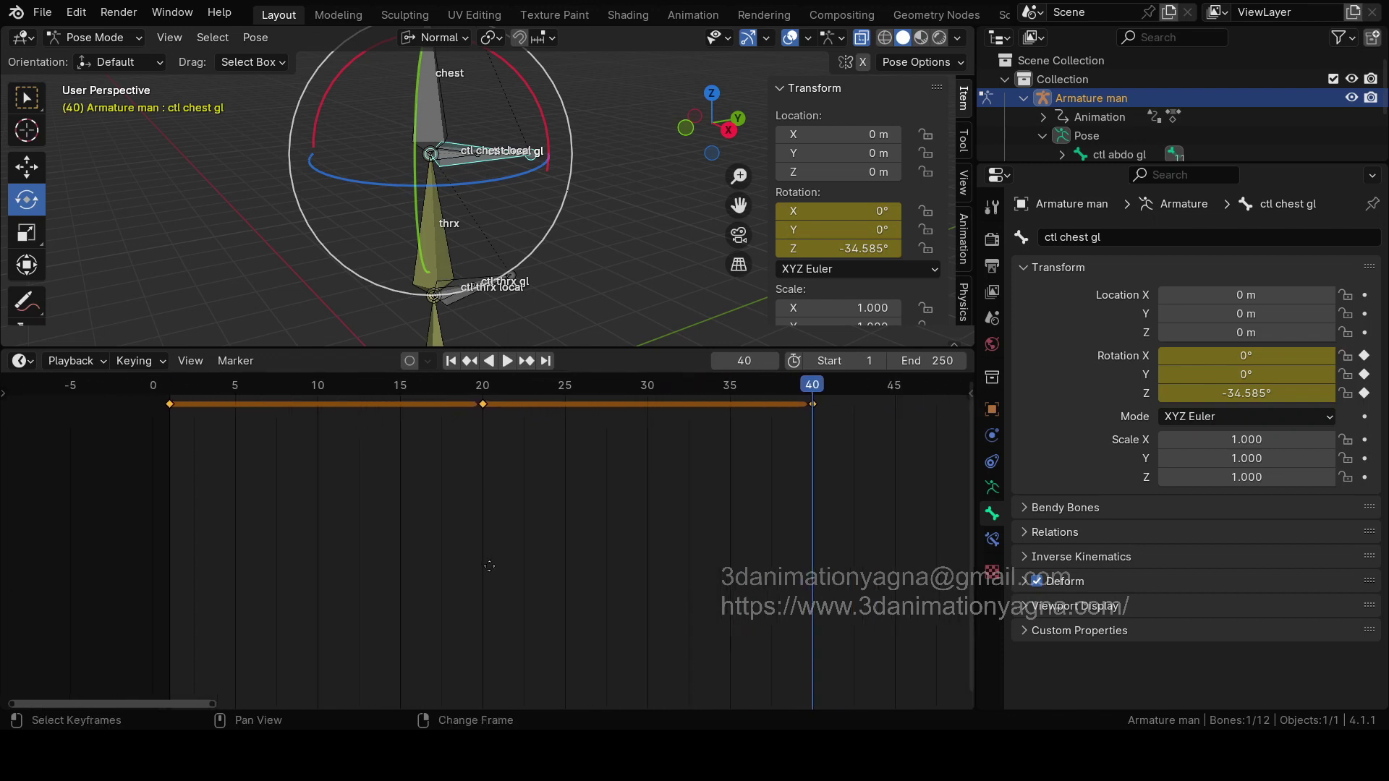
{"action": "left_click_drag", "start_coordinate": [413, 346], "coordinate": [348, 519]}
{"action": "left_click", "coordinate": [215, 555]}
{"action": "key", "text": "space"}
{"action": "left_click_drag", "start_coordinate": [215, 555], "coordinate": [169, 539]}
Step: Replay the animation and stop at frame 15 to check the spine follows the chest control
{"action": "key", "text": "space"}
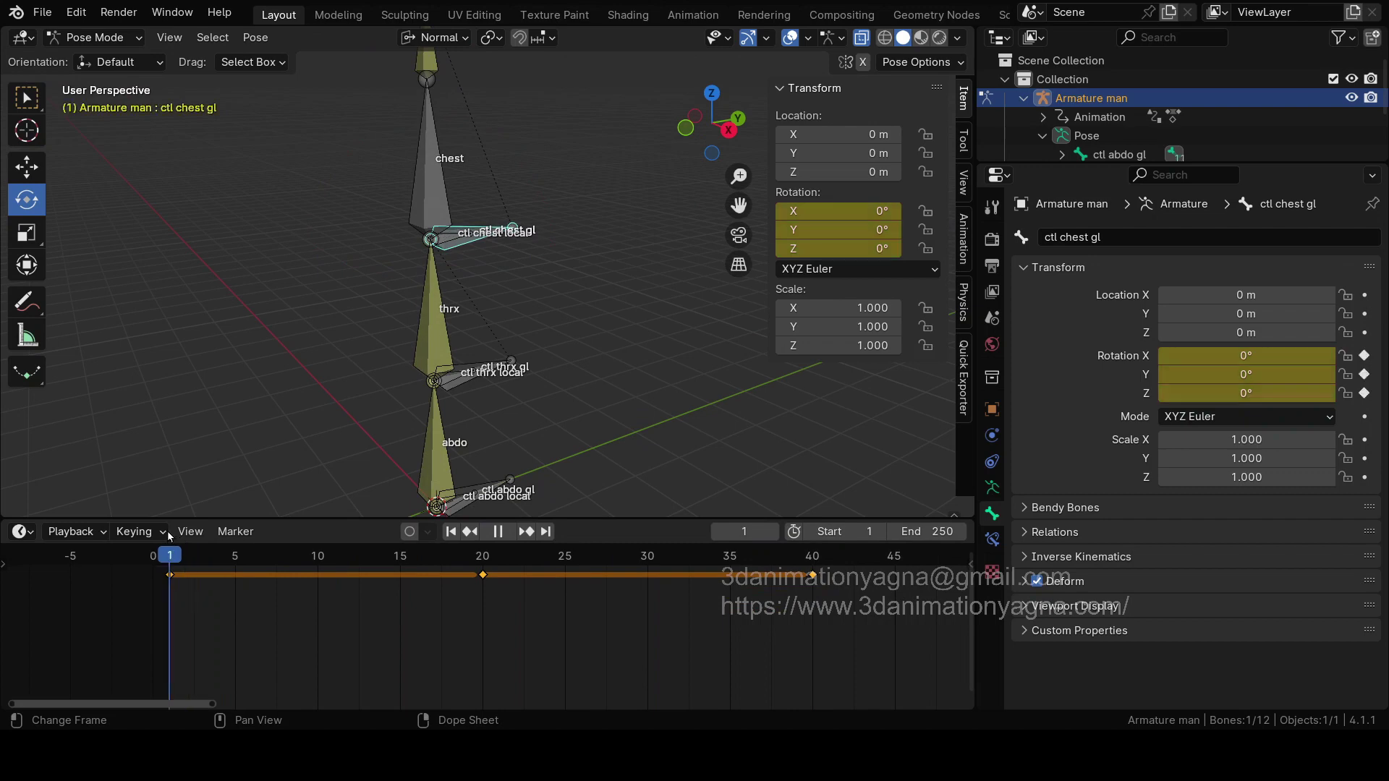
{"action": "middle_click_drag", "start_coordinate": [434, 398], "coordinate": [501, 370]}
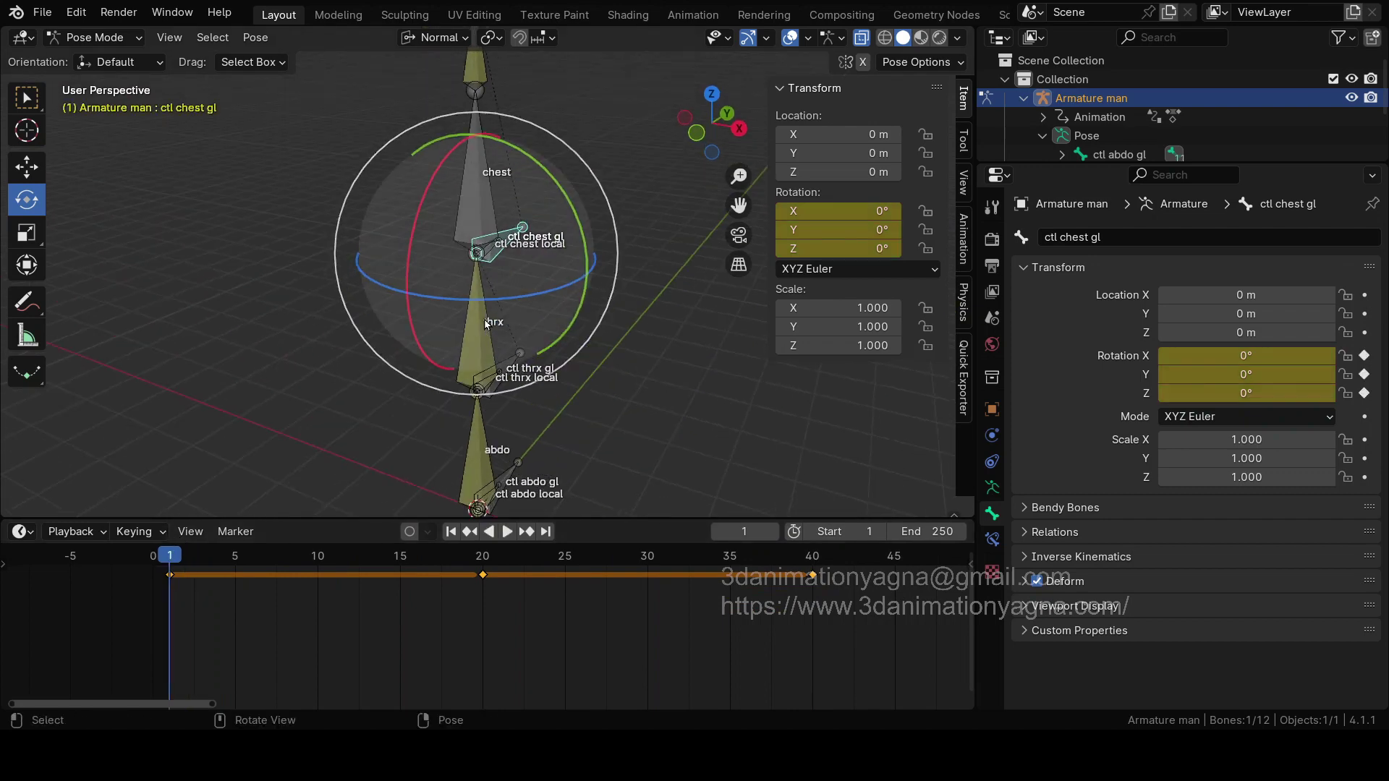
{"action": "key", "text": "space"}
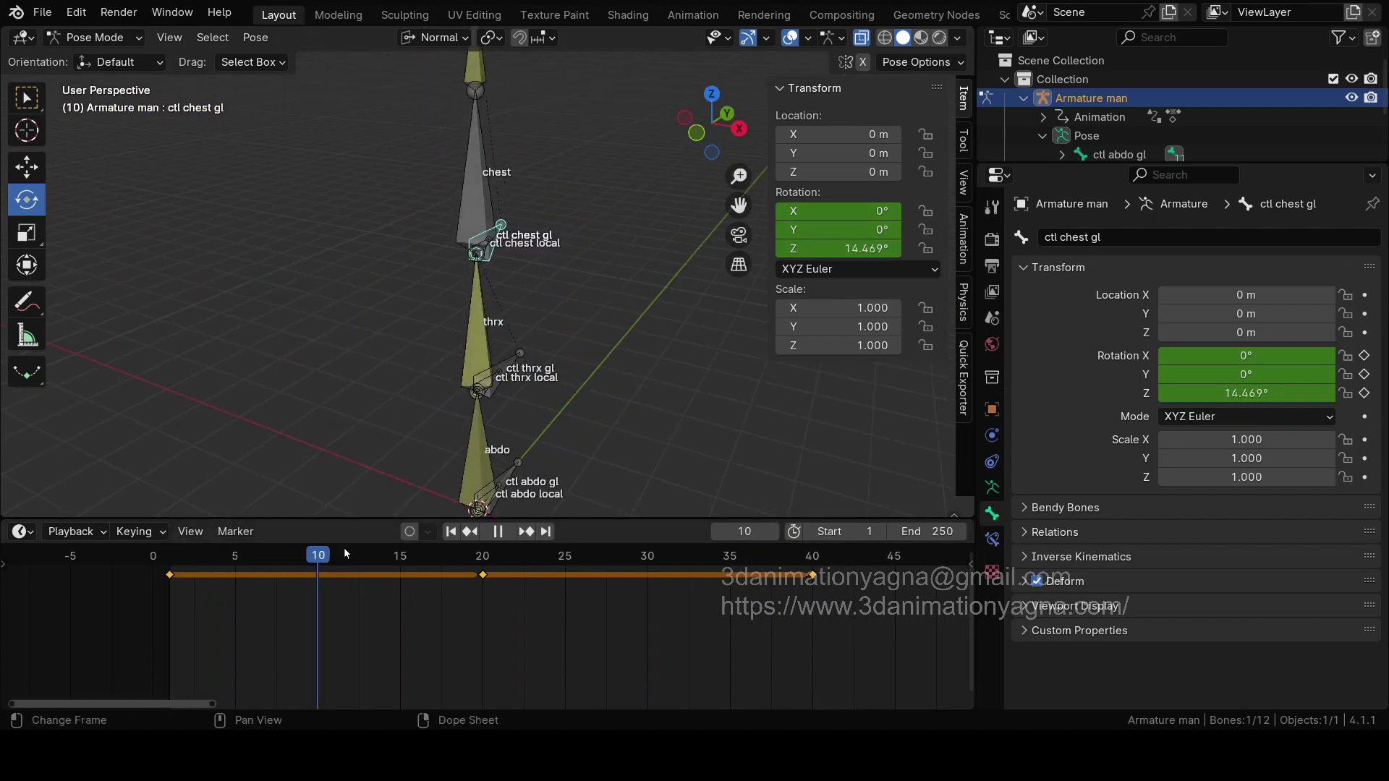
{"action": "left_click_drag", "start_coordinate": [344, 547], "coordinate": [397, 551]}
{"action": "key", "text": "space"}
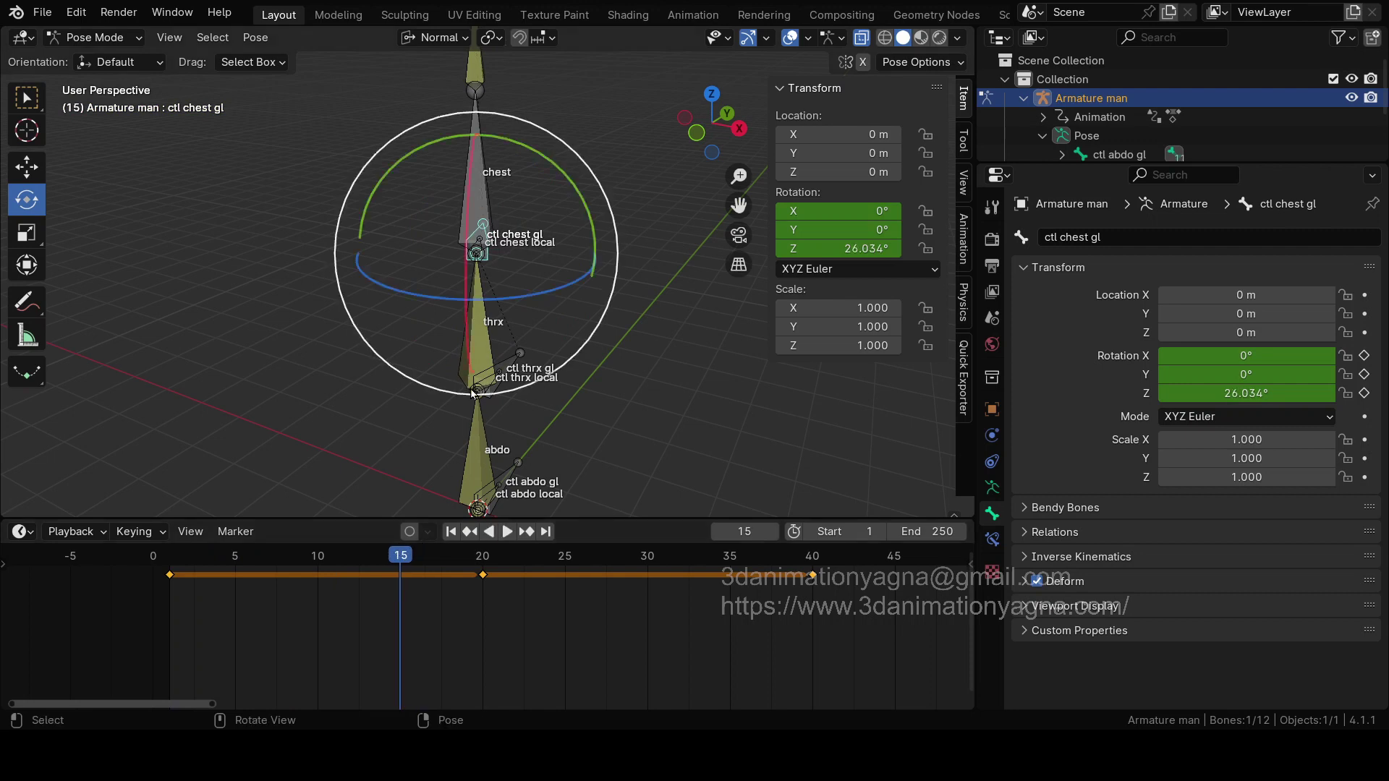
Step: Select the thrx bone and bring up its driver (var 0.454) in the Drivers editor for expression editing
{"action": "left_click", "coordinate": [484, 339]}
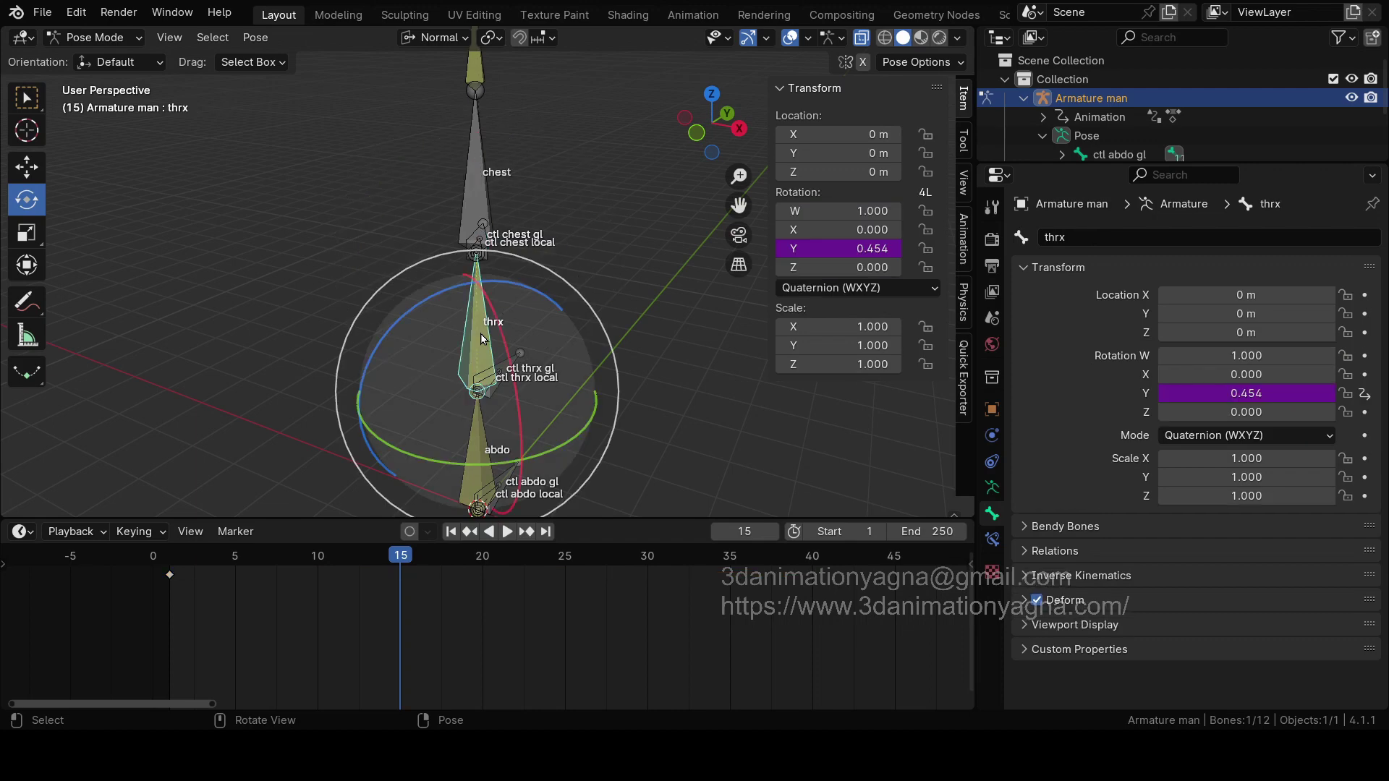
{"action": "left_click", "coordinate": [29, 538]}
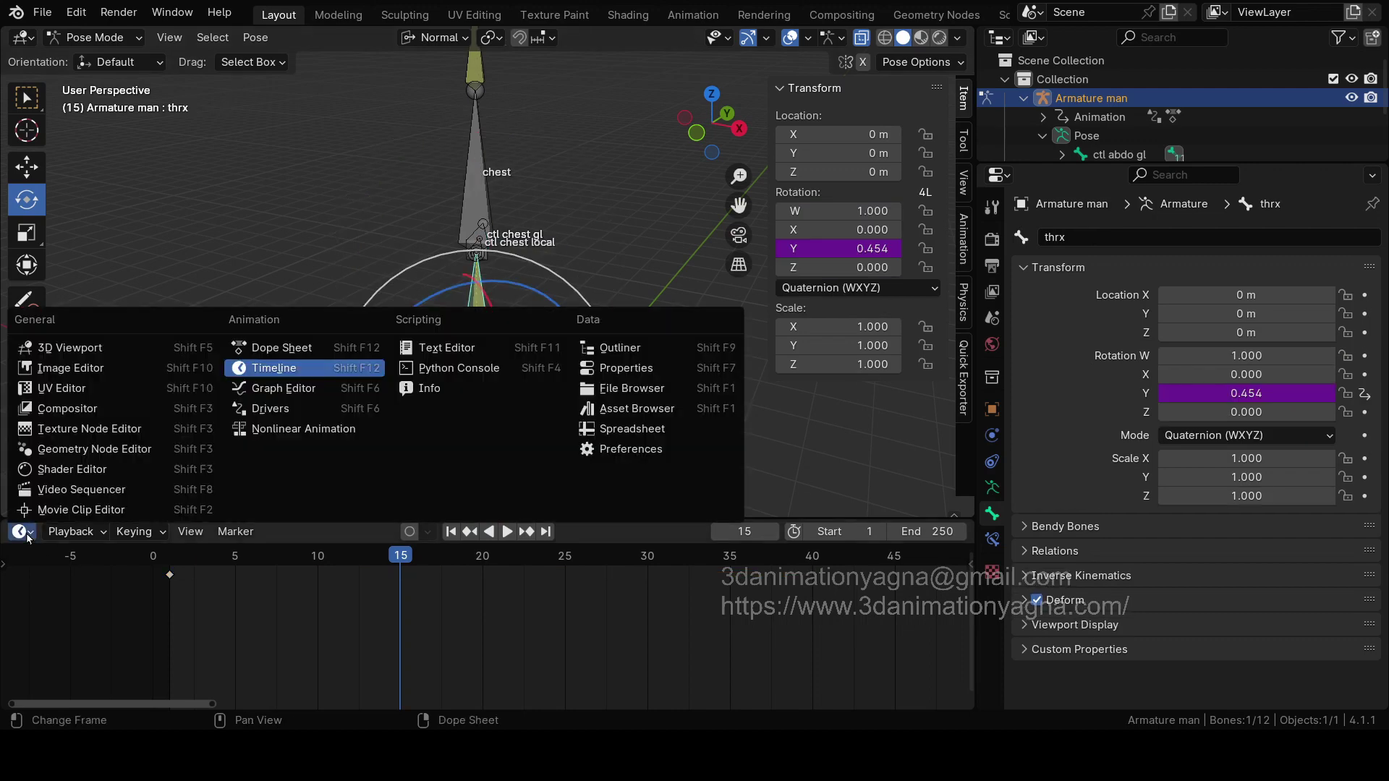
{"action": "left_click", "coordinate": [30, 539]}
{"action": "left_click", "coordinate": [22, 531]}
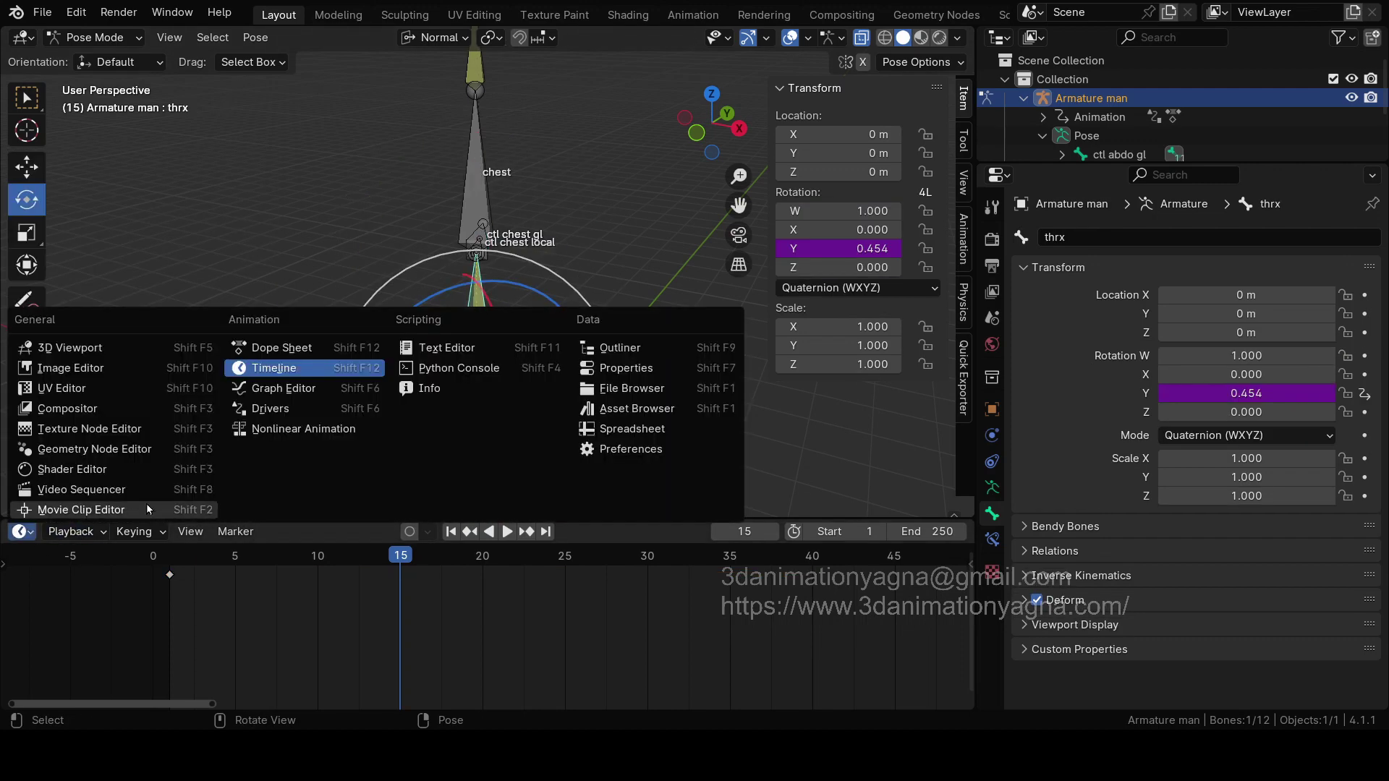
{"action": "left_click", "coordinate": [283, 412]}
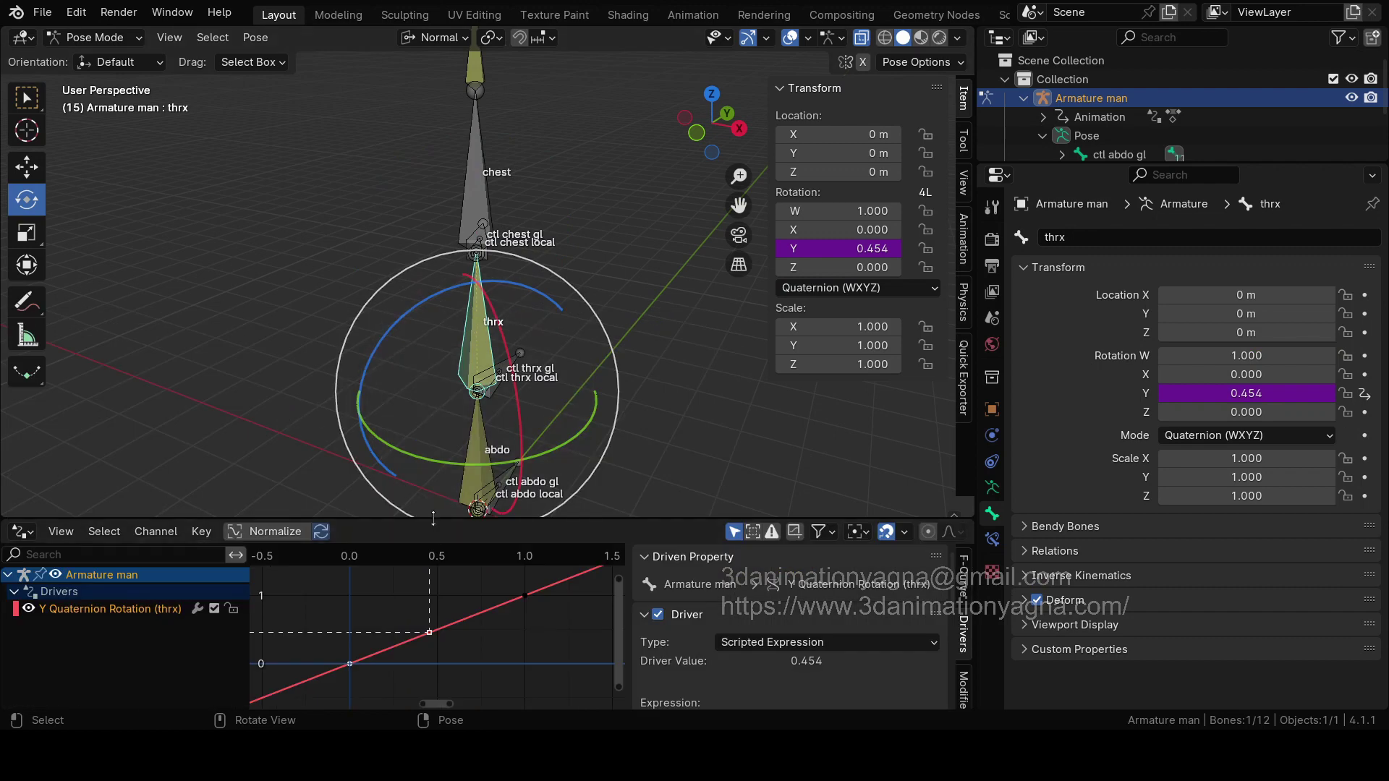
{"action": "left_click_drag", "start_coordinate": [433, 518], "coordinate": [433, 365]}
{"action": "scroll", "coordinate": [750, 634], "scroll_direction": "down", "scroll_amount": 5}
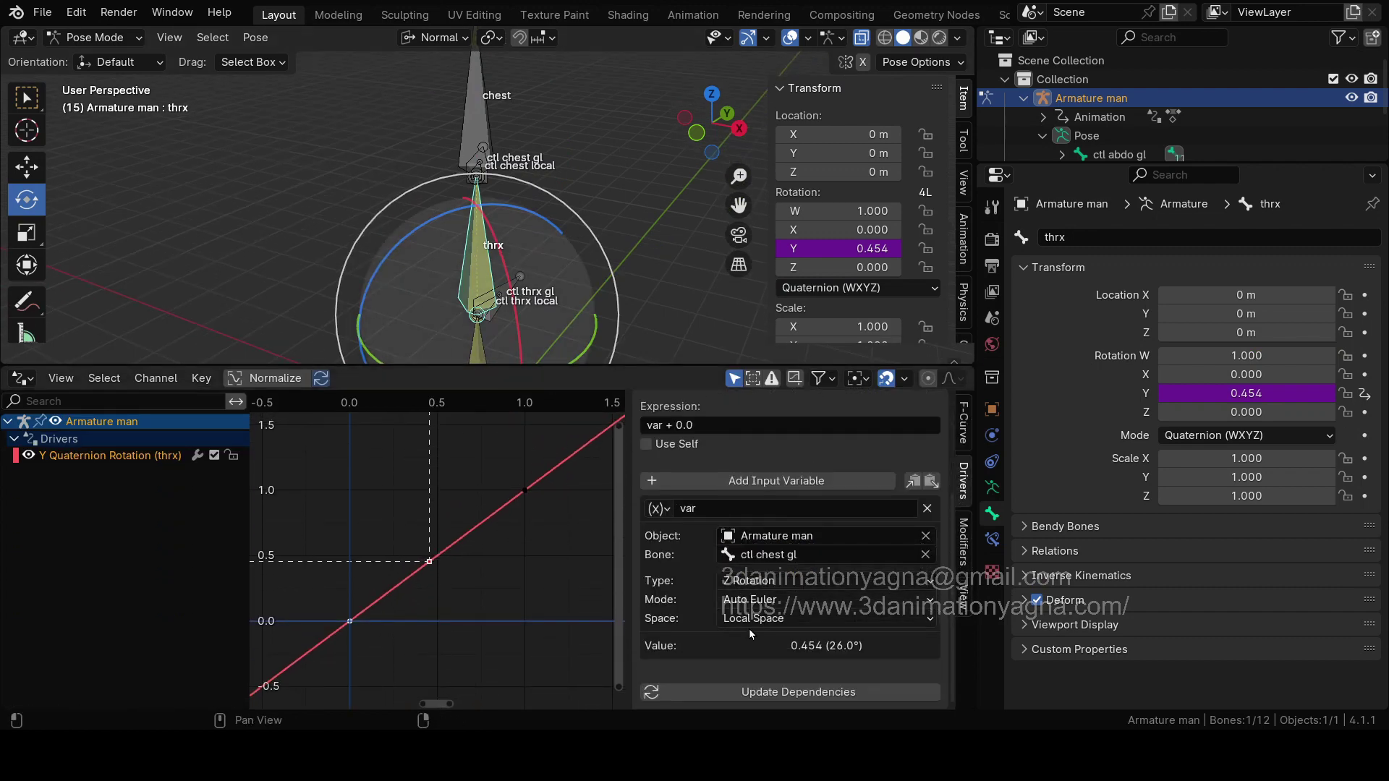
{"action": "left_click", "coordinate": [693, 427]}
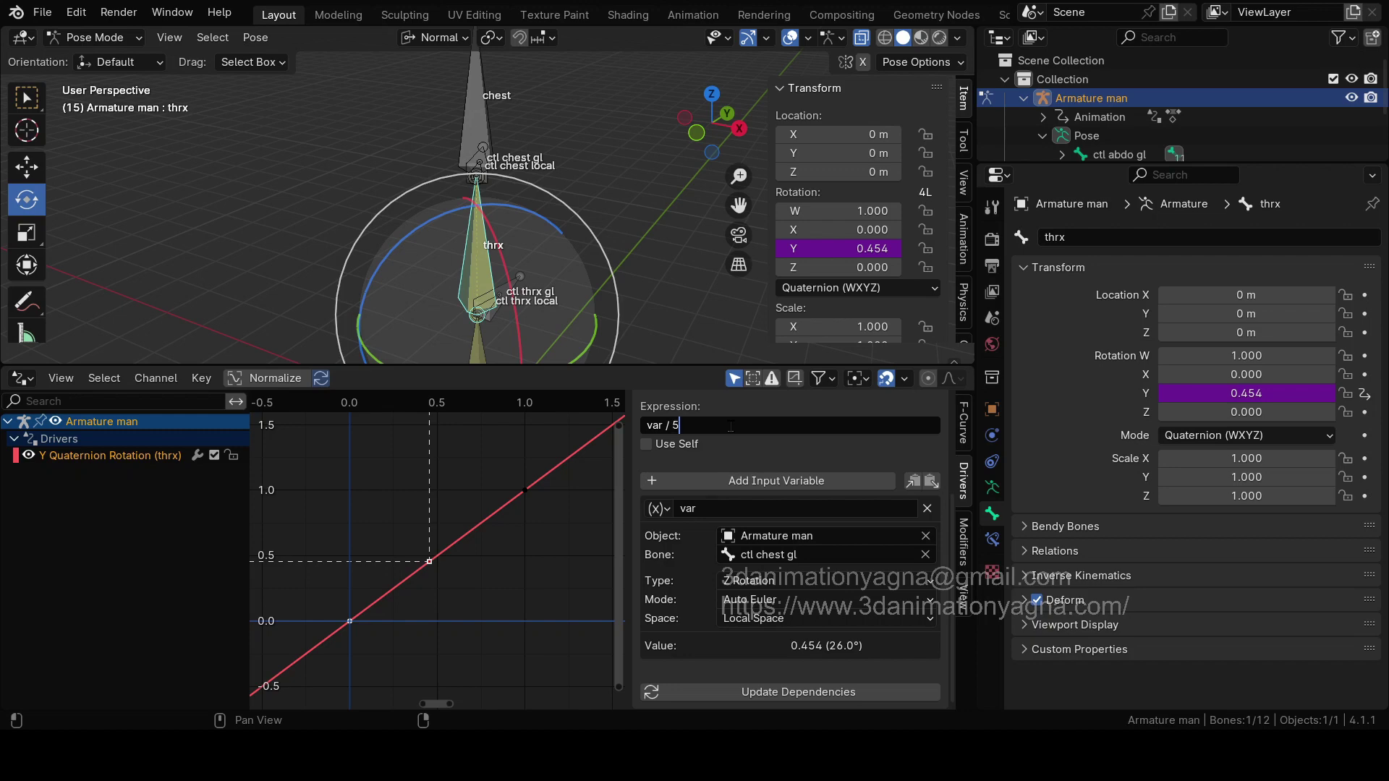
Step: Confirm the var / 5 driver expression and enlarge the Drivers editor area
{"action": "key", "text": "Return"}
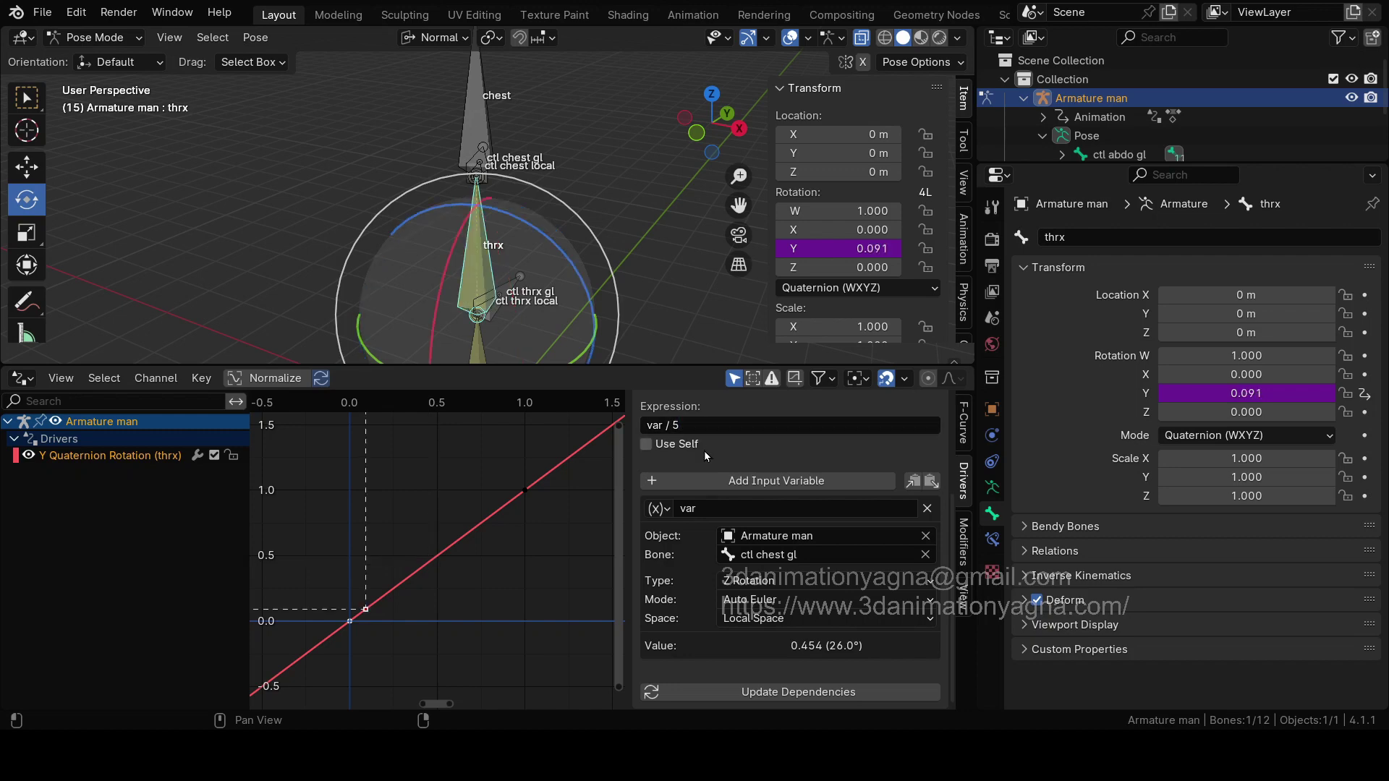
{"action": "left_click_drag", "start_coordinate": [591, 367], "coordinate": [325, 470]}
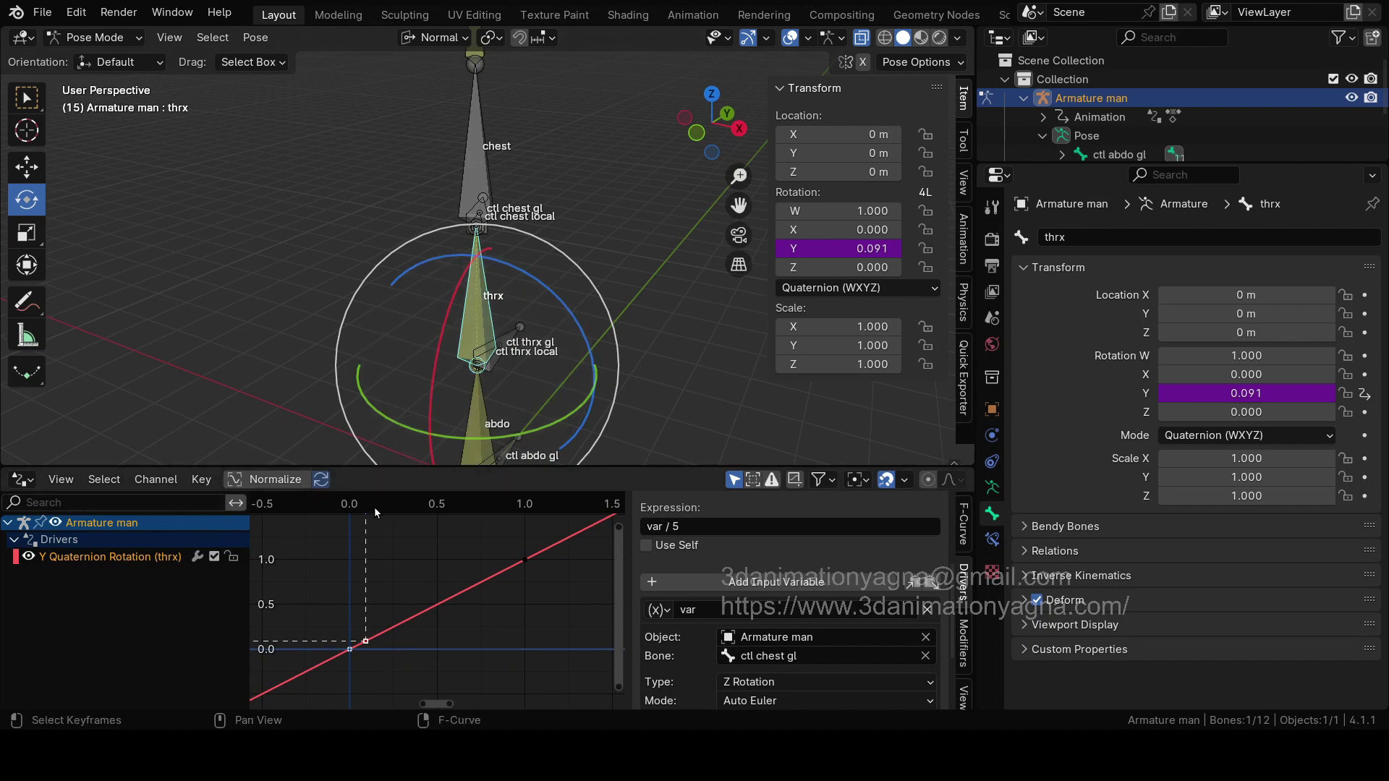
{"action": "scroll", "coordinate": [400, 559], "scroll_direction": "down", "scroll_amount": 1}
{"action": "left_click", "coordinate": [392, 528]}
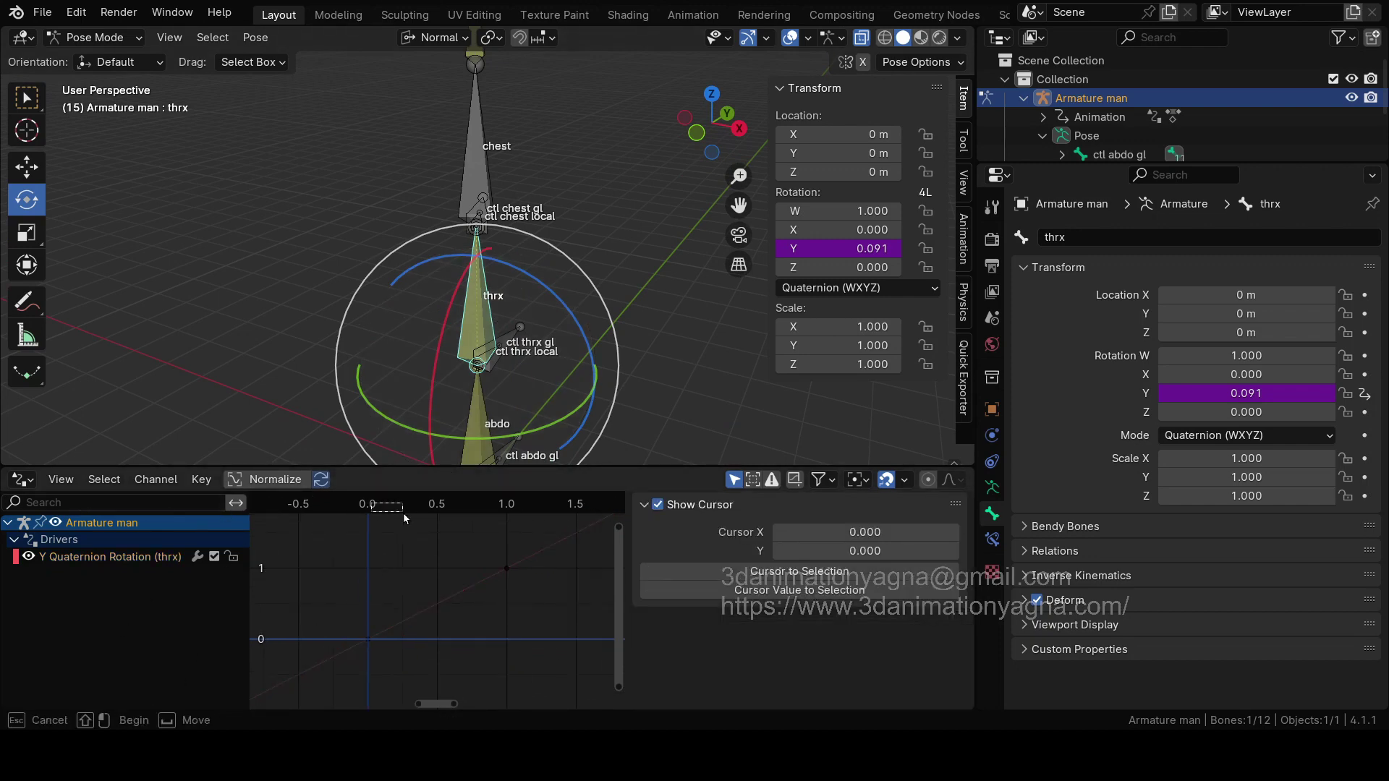
{"action": "left_click", "coordinate": [26, 481]}
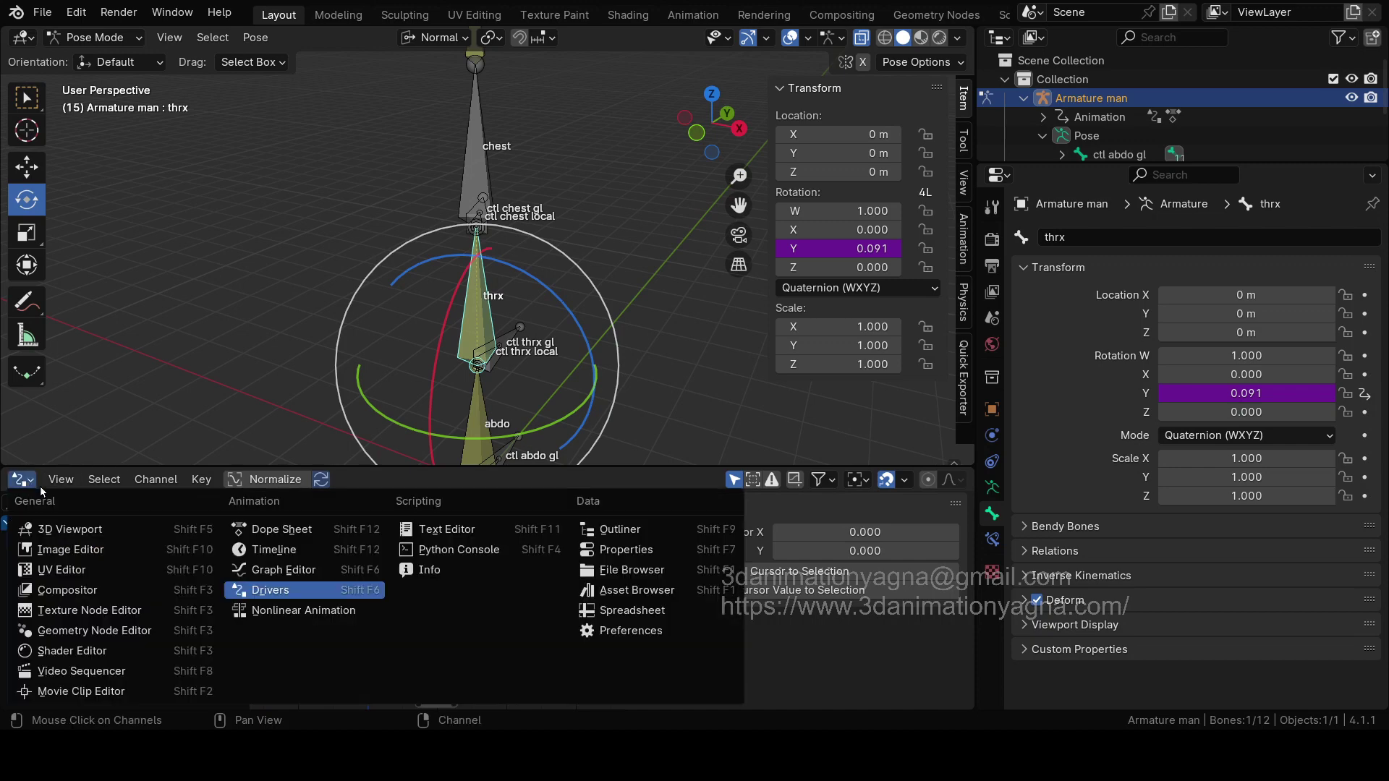
Step: Switch the Drivers area to a Timeline, then scrub and play the animation, stopping near frame 31
{"action": "left_click", "coordinate": [277, 552]}
{"action": "left_click_drag", "start_coordinate": [282, 508], "coordinate": [565, 509]}
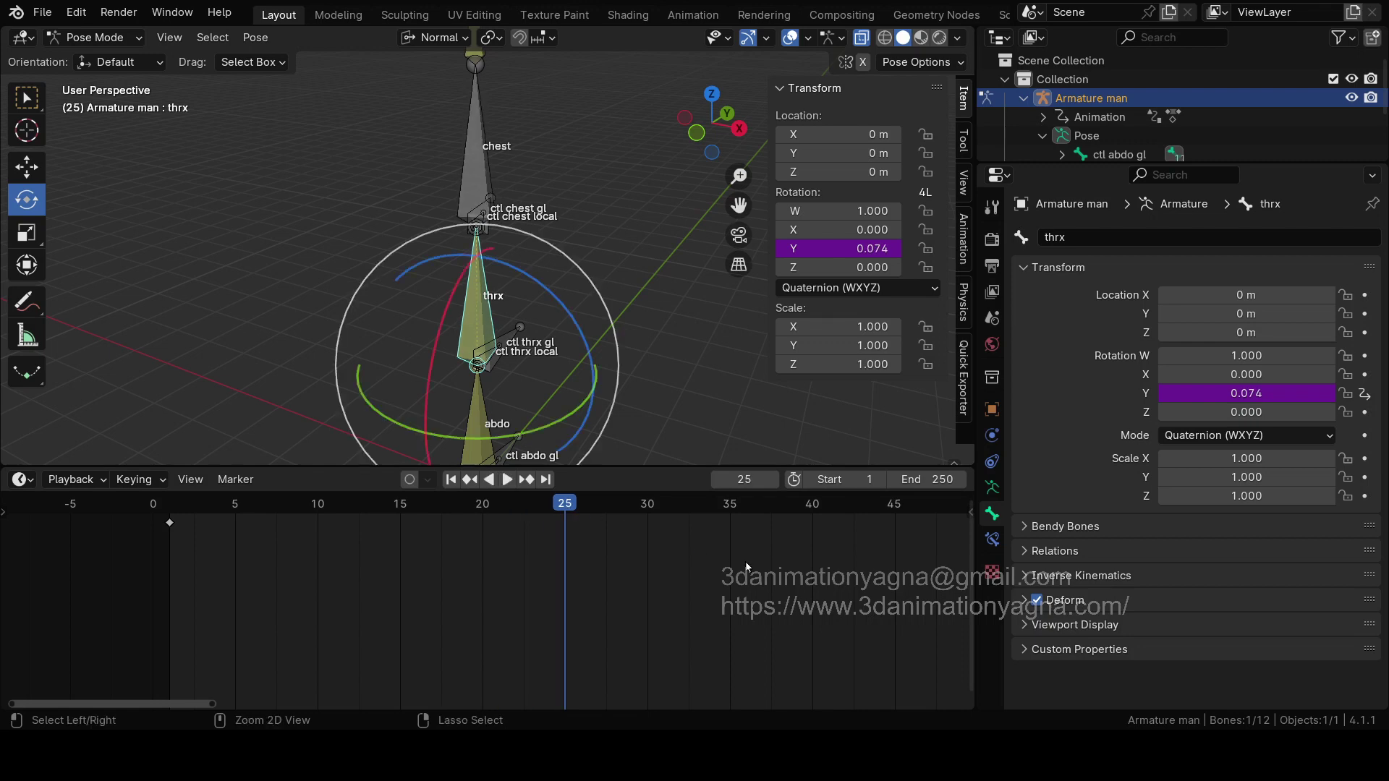
{"action": "mouse_move", "coordinate": [607, 571]}
{"action": "middle_mouse_down", "text": "ctrl"}
{"action": "mouse_move", "coordinate": [658, 581]}
{"action": "mouse_move", "coordinate": [593, 576]}
{"action": "middle_mouse_up", "text": "ctrl"}
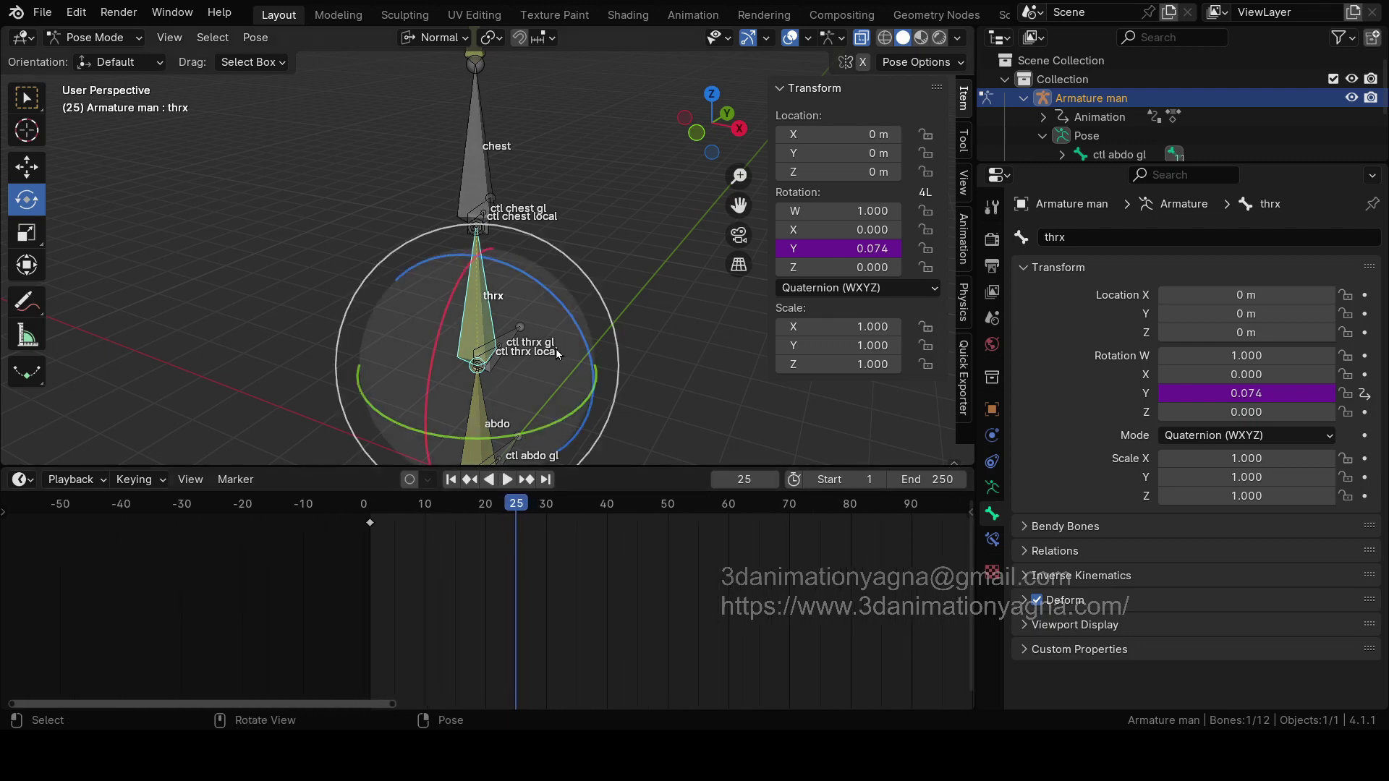
{"action": "middle_click_drag", "start_coordinate": [555, 349], "coordinate": [512, 269], "text": "shift"}
{"action": "key", "text": "shift+Left"}
{"action": "key", "text": "space"}
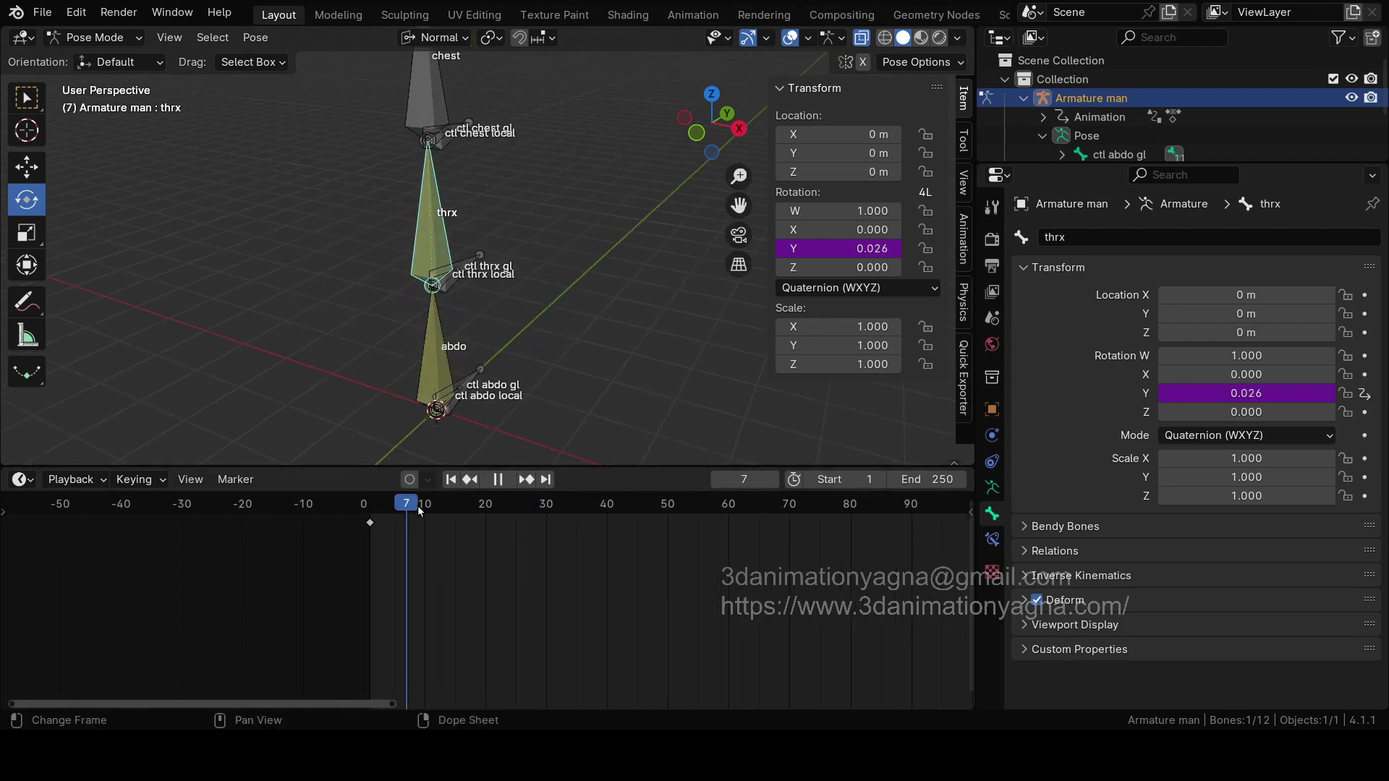
{"action": "key", "text": "space"}
{"action": "left_click_drag", "start_coordinate": [665, 506], "coordinate": [552, 509]}
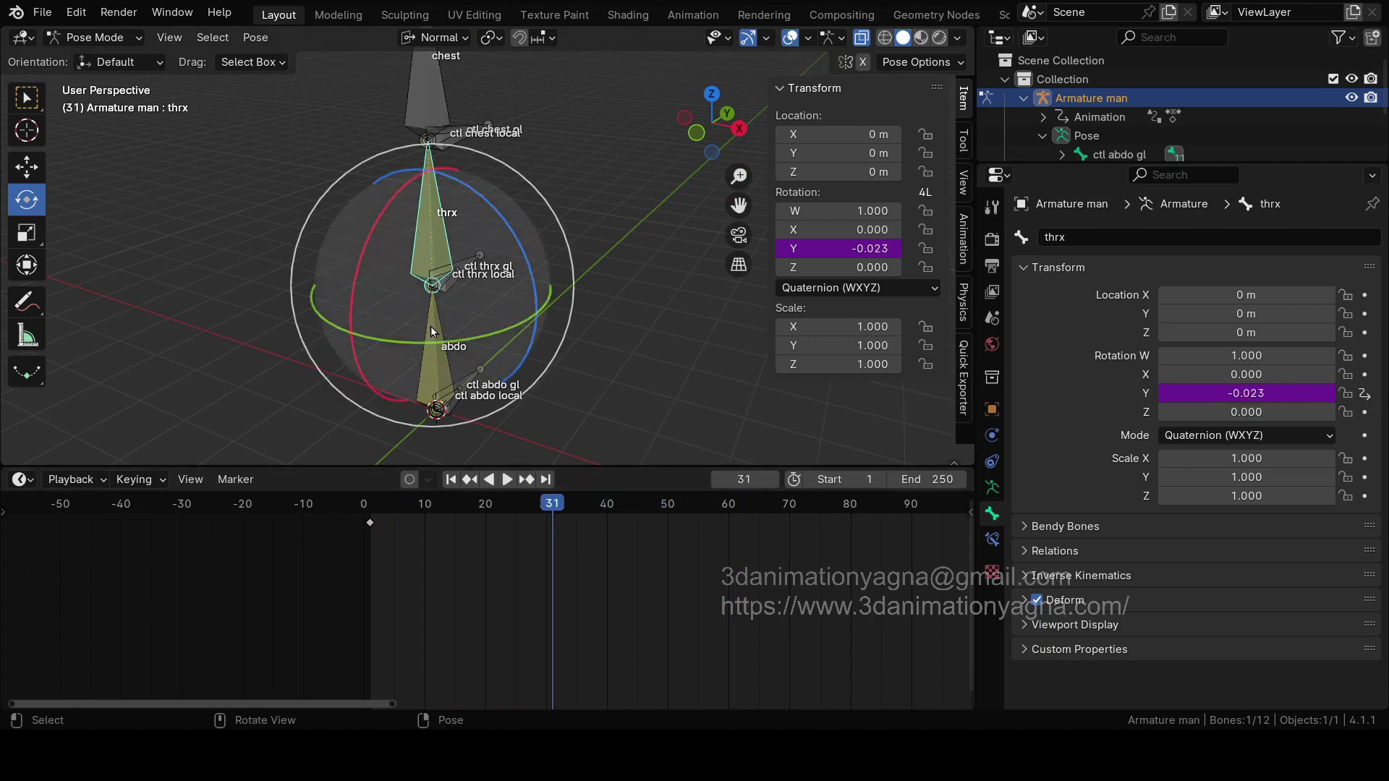
Step: Orbit toward the front of the rig, scrub back to frame 12, and select the chest bone
{"action": "middle_click_drag", "start_coordinate": [507, 326], "coordinate": [463, 325]}
{"action": "left_click_drag", "start_coordinate": [464, 538], "coordinate": [475, 499]}
{"action": "middle_click_drag", "start_coordinate": [536, 306], "coordinate": [549, 347]}
{"action": "left_click_drag", "start_coordinate": [403, 515], "coordinate": [438, 498]}
{"action": "scroll", "coordinate": [478, 304], "scroll_direction": "up", "scroll_amount": 3}
{"action": "middle_click_drag", "start_coordinate": [506, 304], "coordinate": [503, 238]}
{"action": "left_click", "coordinate": [496, 170]}
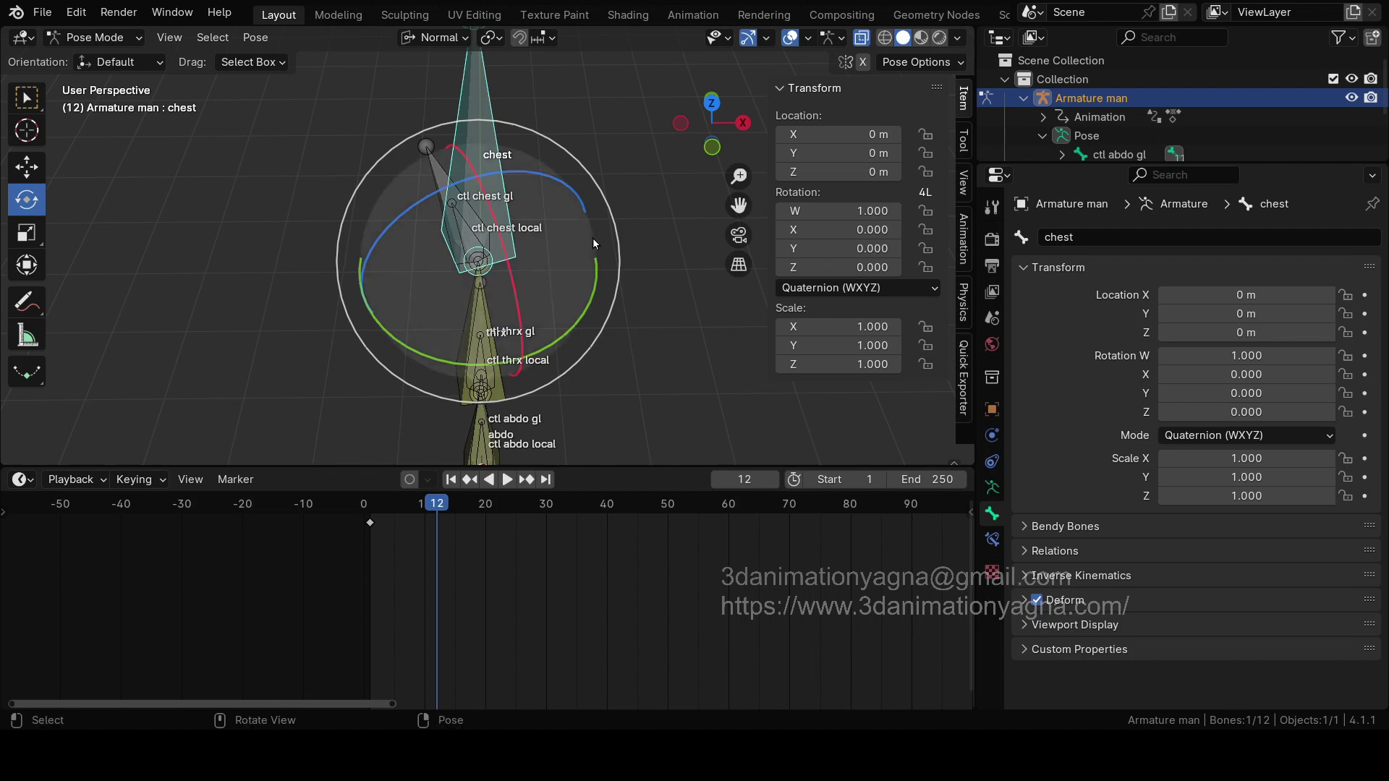
Step: Set the chest bone's rotation mode to XYZ Euler and try a cancelled test rotation
{"action": "middle_click_drag", "start_coordinate": [588, 279], "coordinate": [596, 266], "text": "shift"}
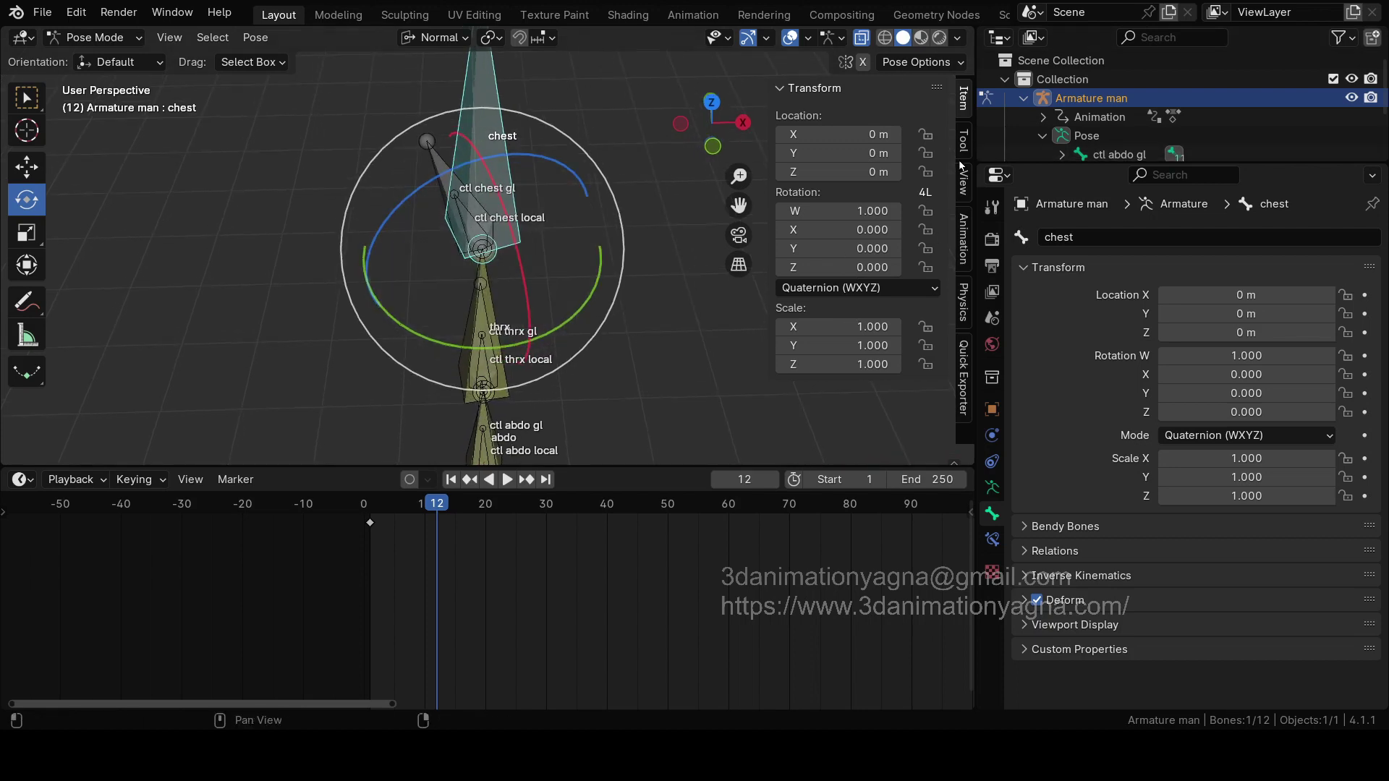
{"action": "left_click", "coordinate": [861, 289]}
{"action": "left_click", "coordinate": [835, 357]}
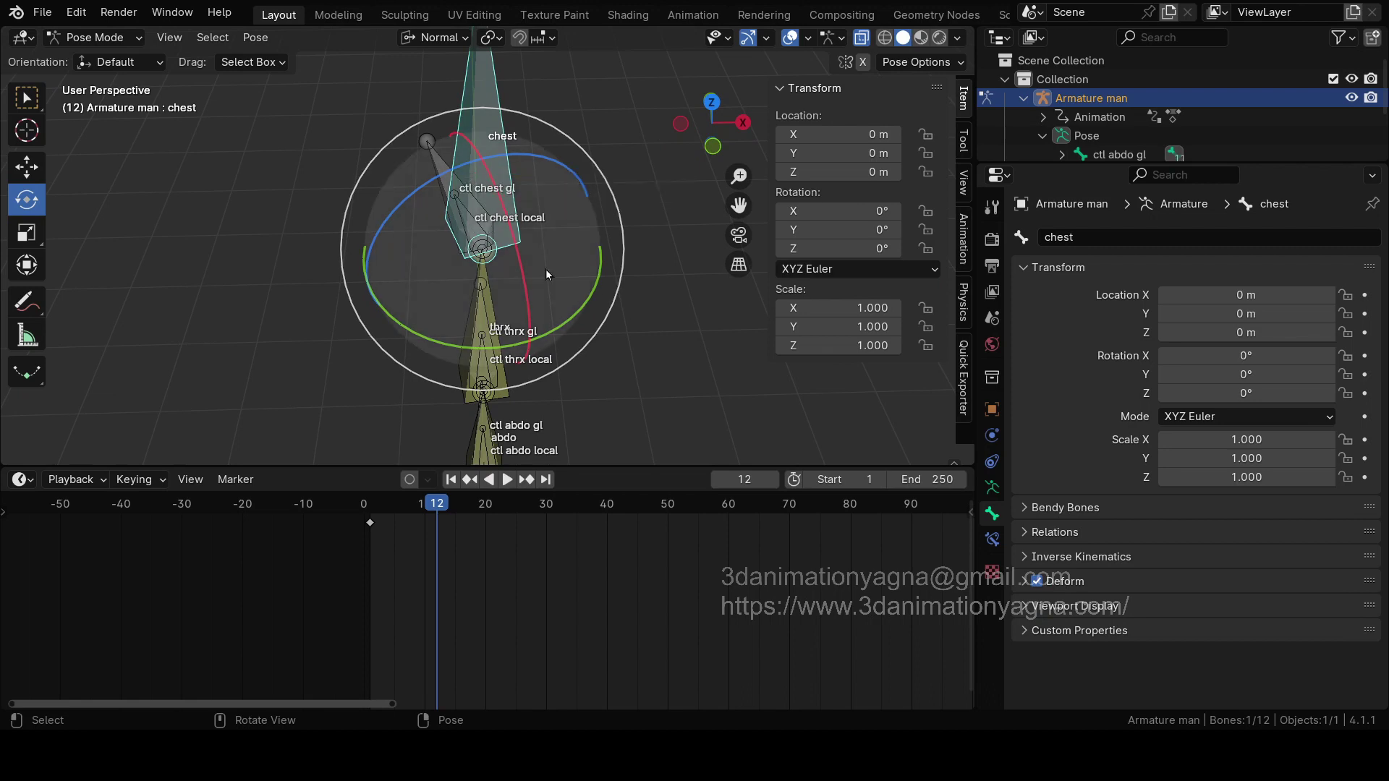
{"action": "mouse_move", "coordinate": [509, 179]}
{"action": "left_mouse_down"}
{"action": "mouse_move", "coordinate": [509, 276]}
{"action": "mouse_move", "coordinate": [498, 165]}
{"action": "left_mouse_up"}
{"action": "right_click", "coordinate": [499, 164]}
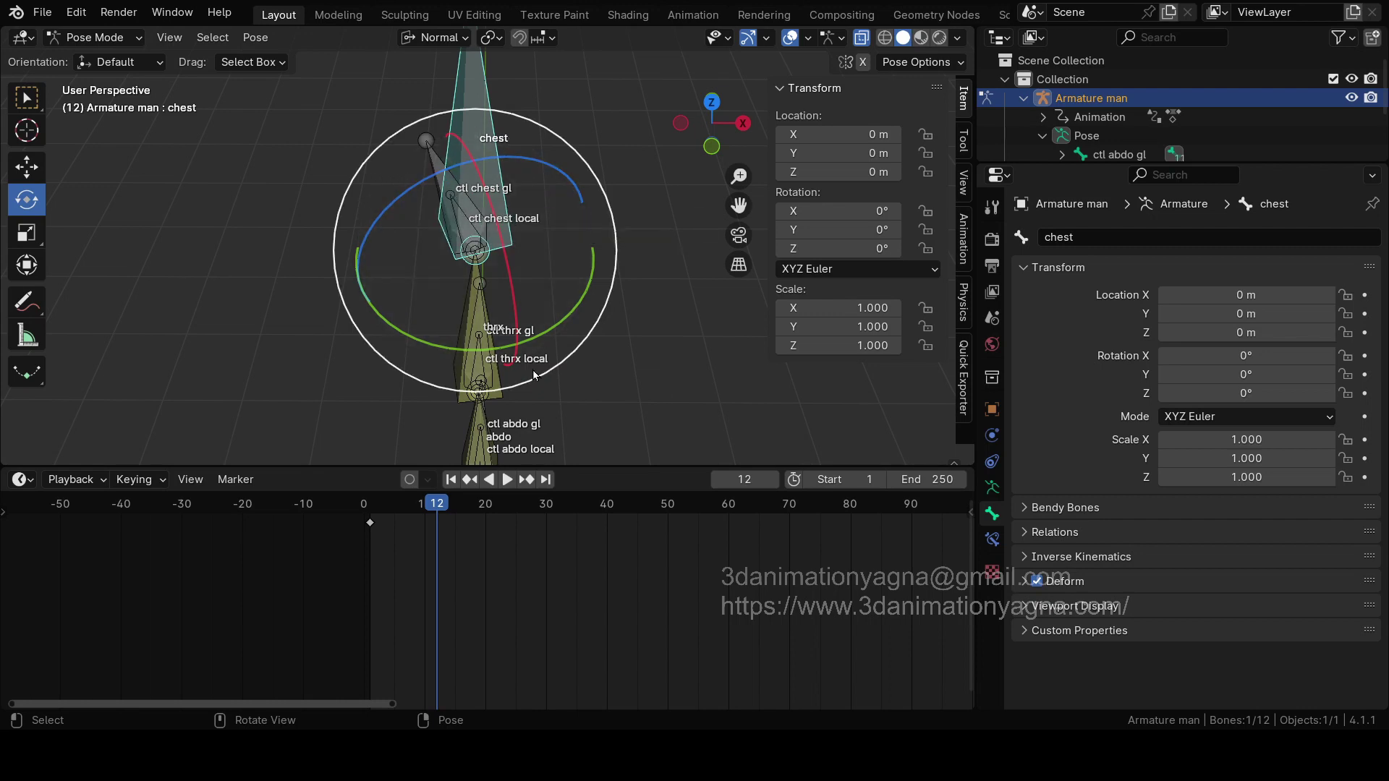
Step: Select the thrx bone, orbit around the rig, and scrub to frame 20 to inspect the pose
{"action": "middle_click_drag", "start_coordinate": [572, 373], "coordinate": [578, 336], "text": "shift"}
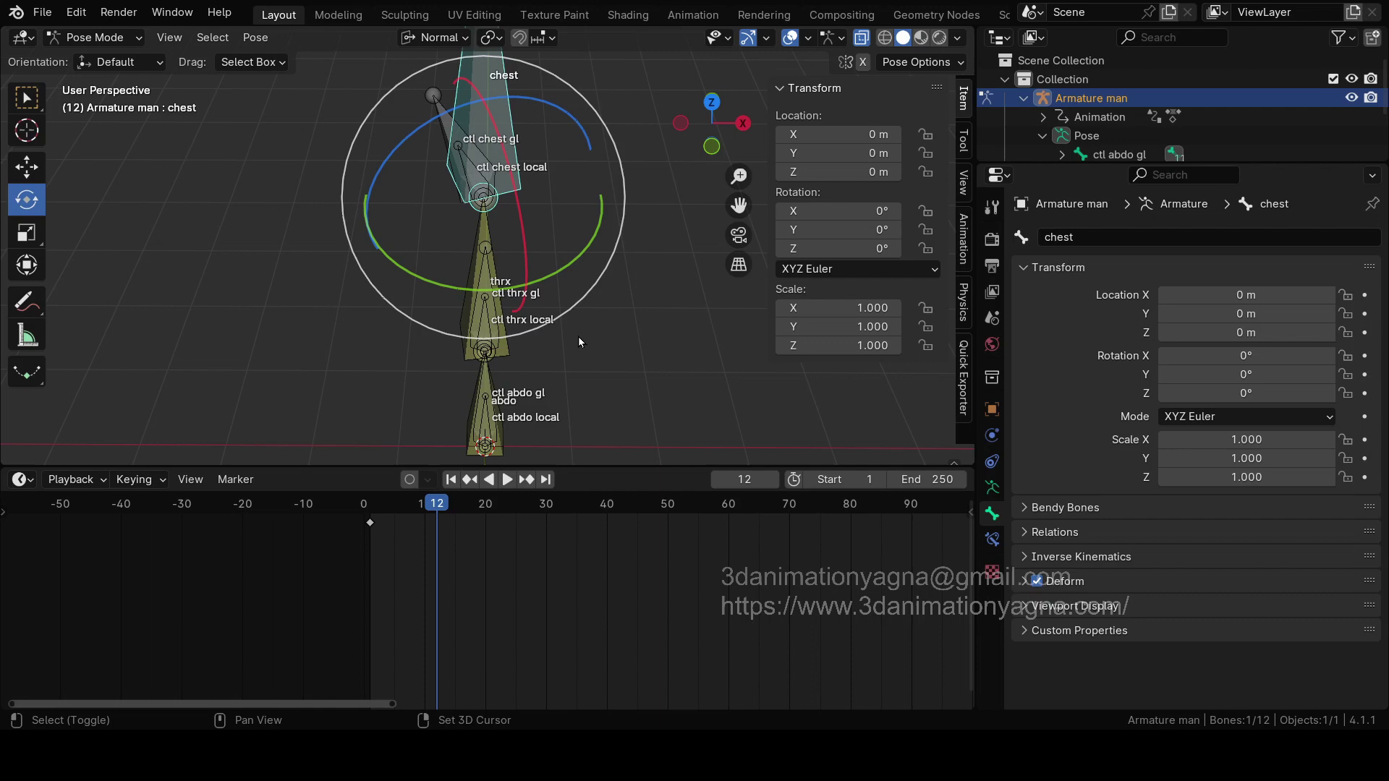
{"action": "left_click", "coordinate": [463, 321]}
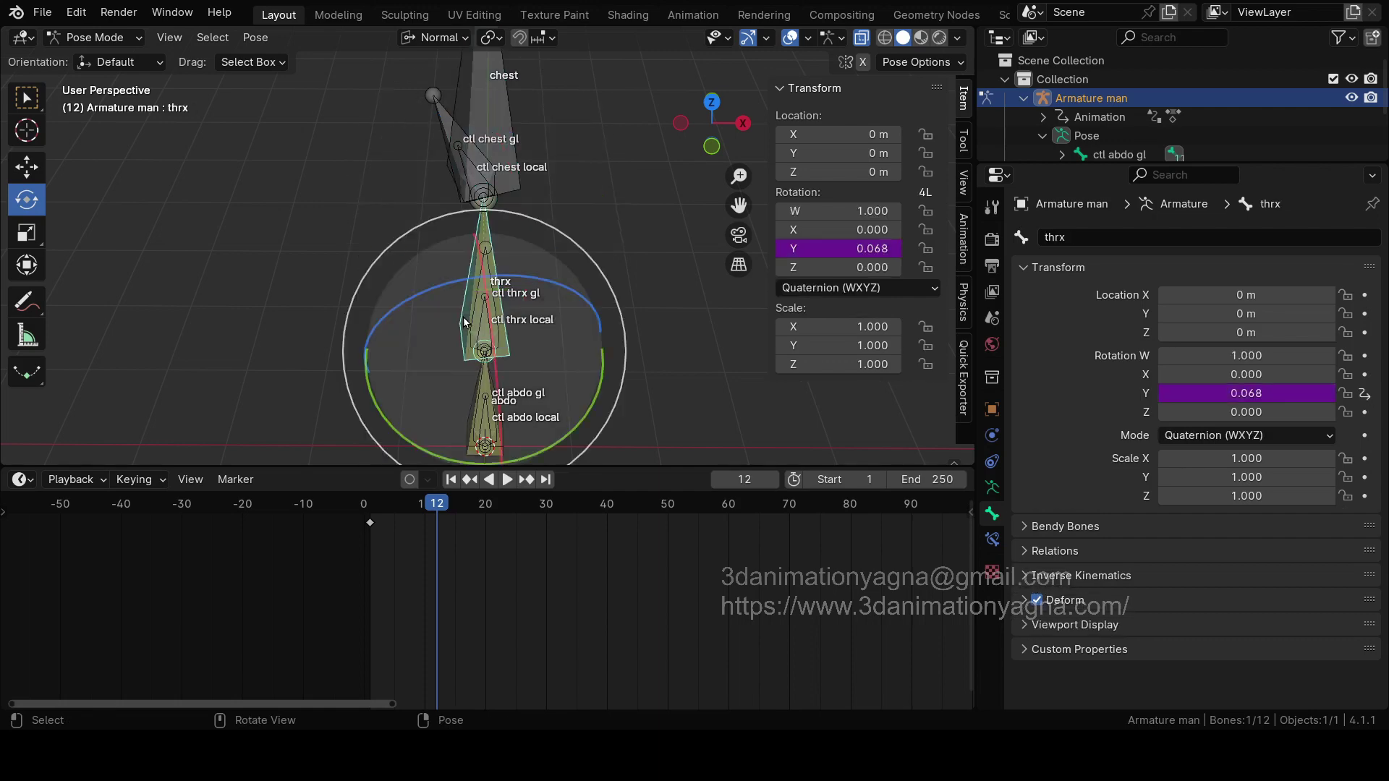
{"action": "middle_click_drag", "start_coordinate": [464, 322], "coordinate": [477, 470]}
{"action": "left_click_drag", "start_coordinate": [383, 506], "coordinate": [473, 550]}
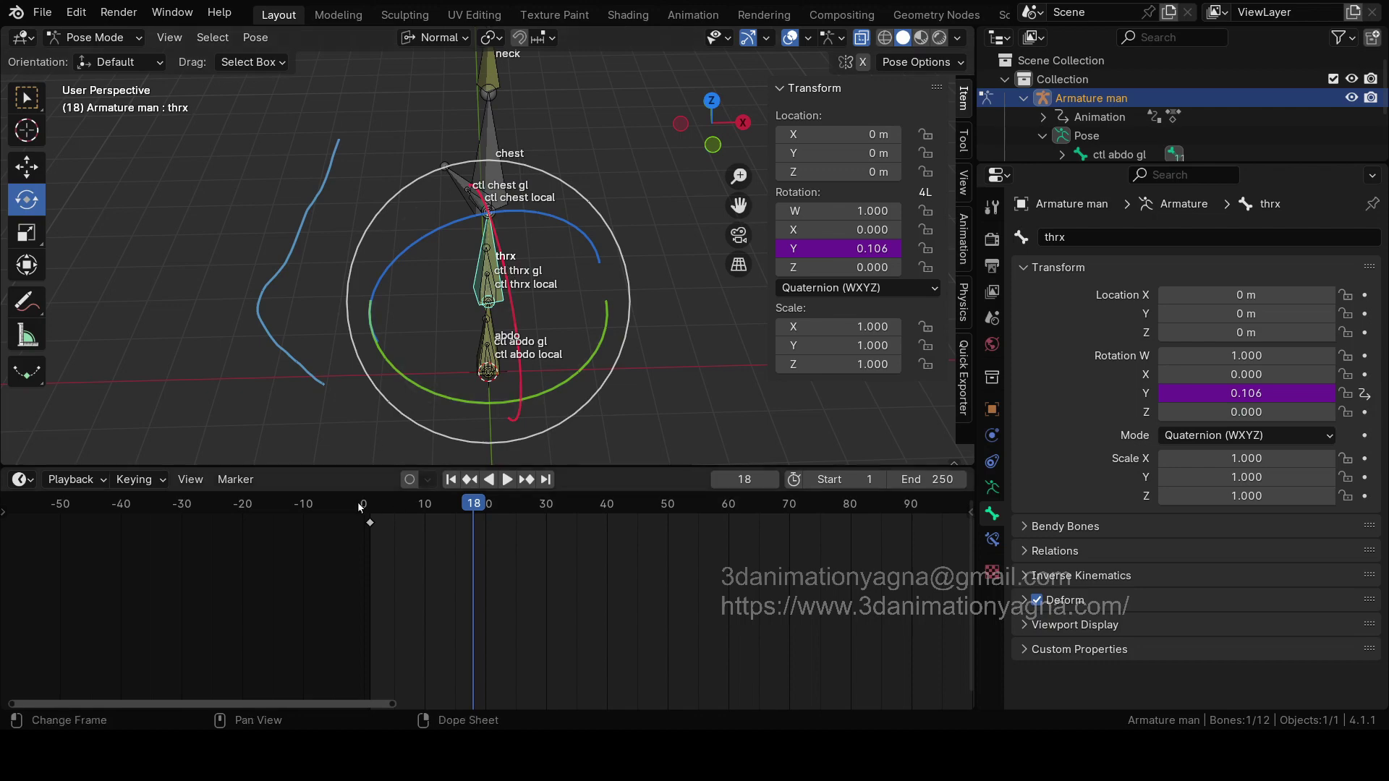
Step: Switch the Timeline back to Drivers and show the thrx Y Quaternion Rotation driver's settings
{"action": "left_click", "coordinate": [21, 478]}
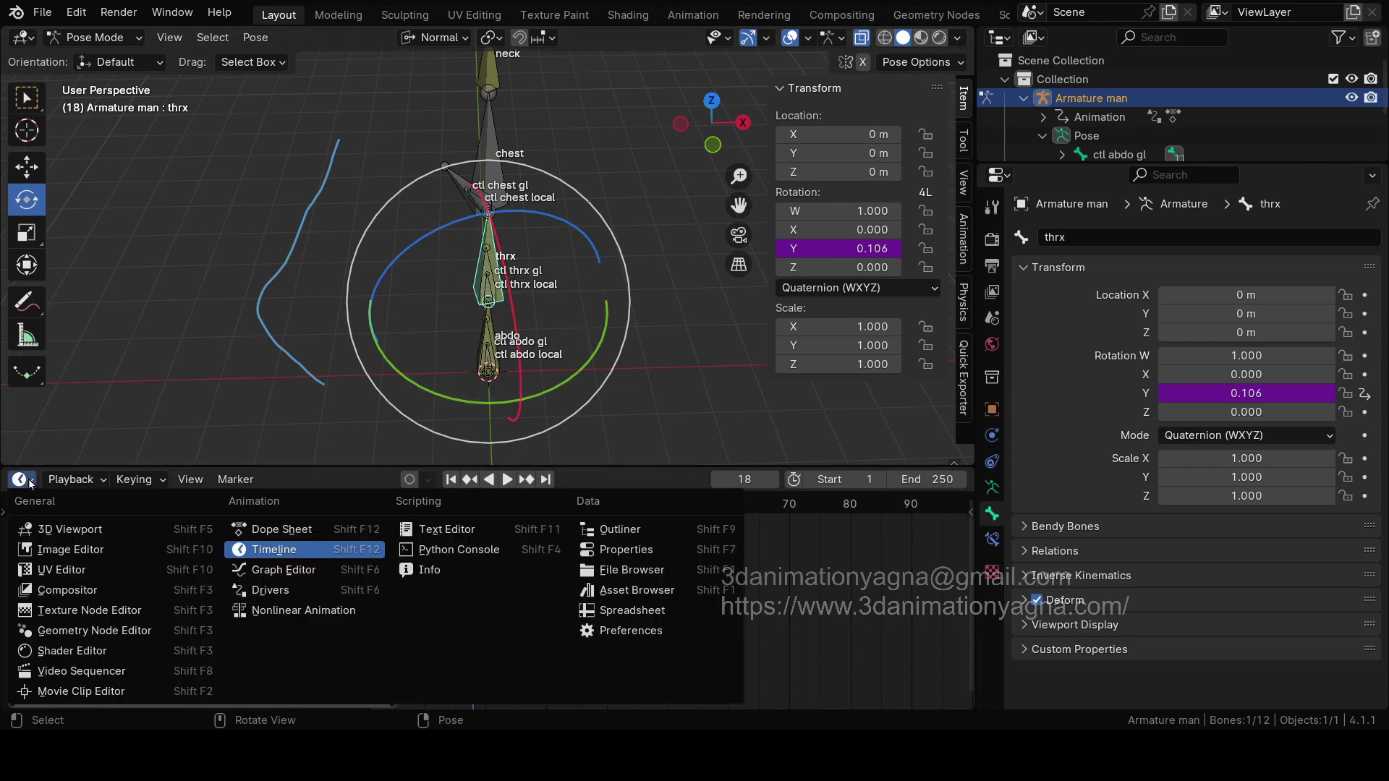
{"action": "left_click", "coordinate": [289, 547]}
{"action": "left_click", "coordinate": [20, 480]}
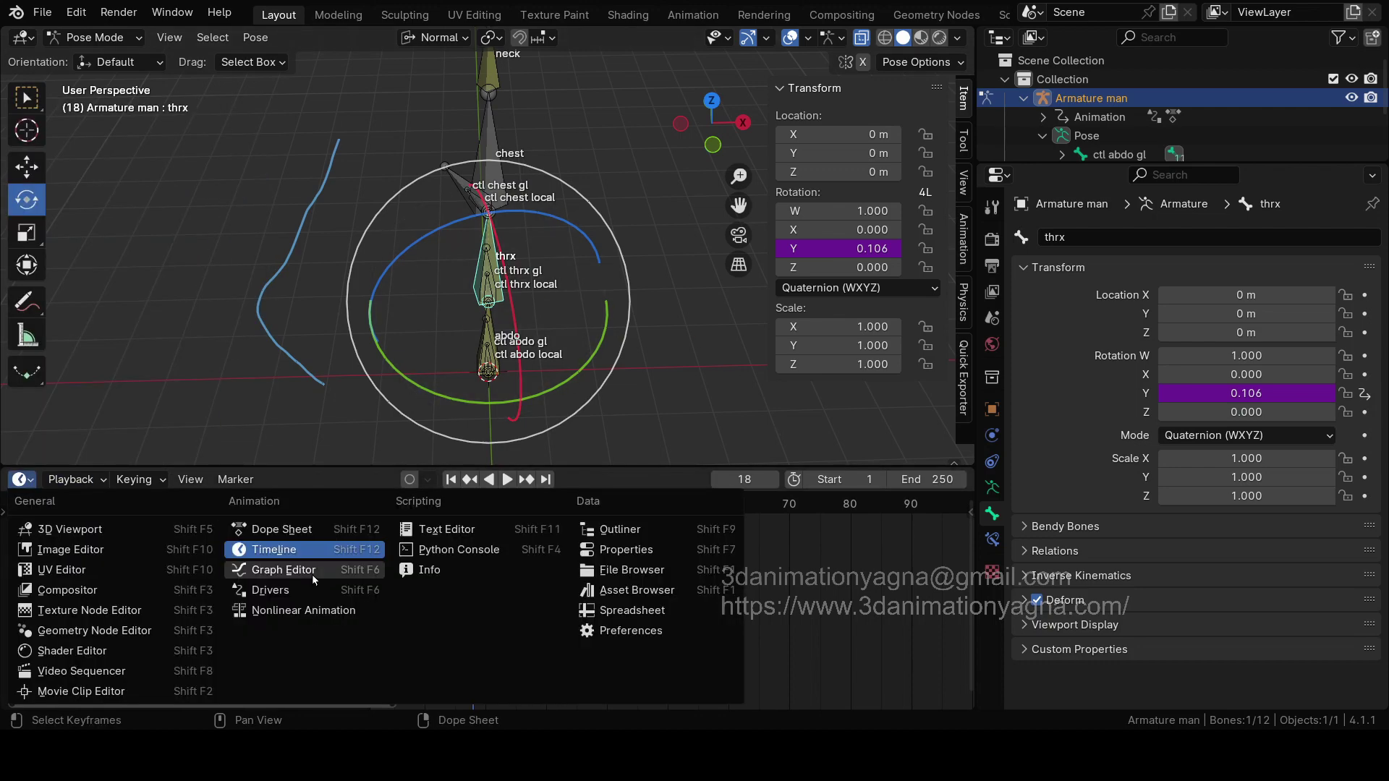
{"action": "left_click", "coordinate": [285, 589]}
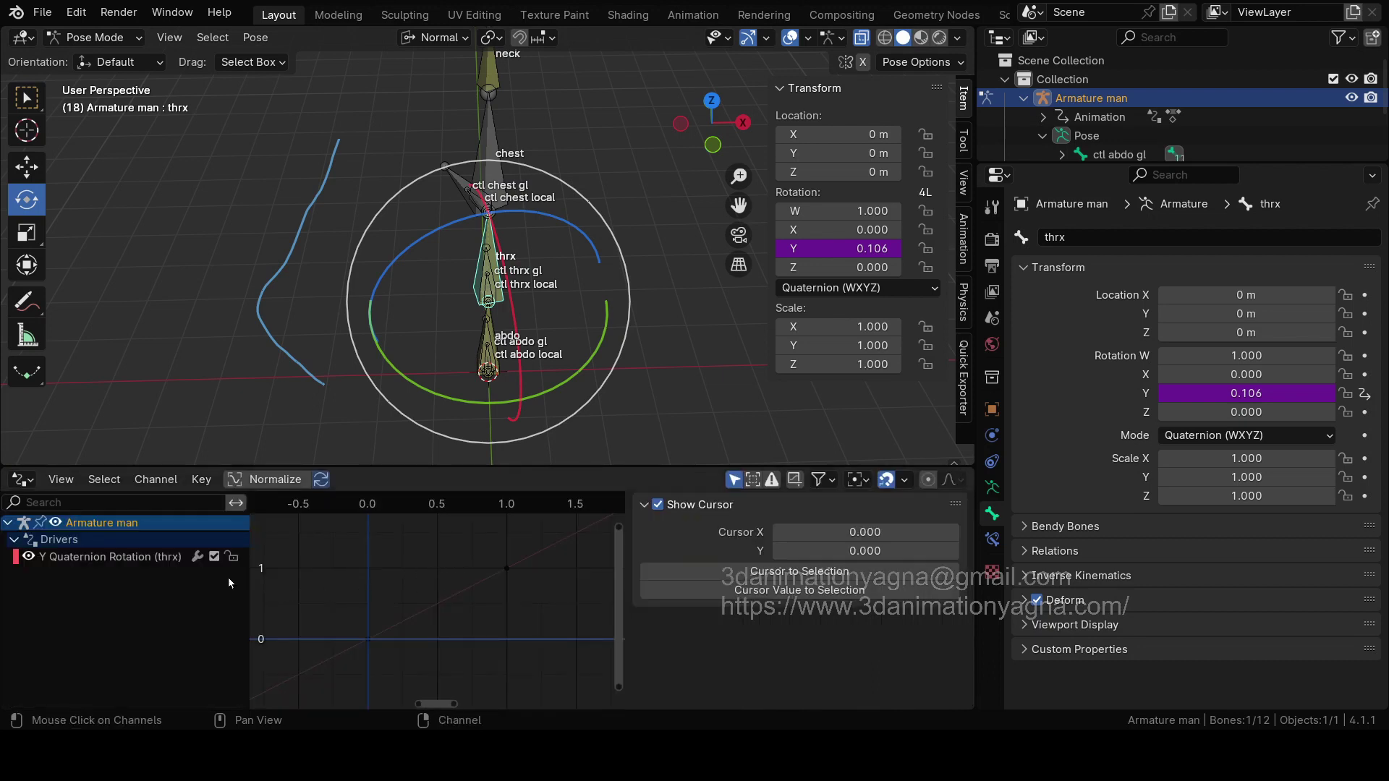
{"action": "left_click", "coordinate": [49, 555]}
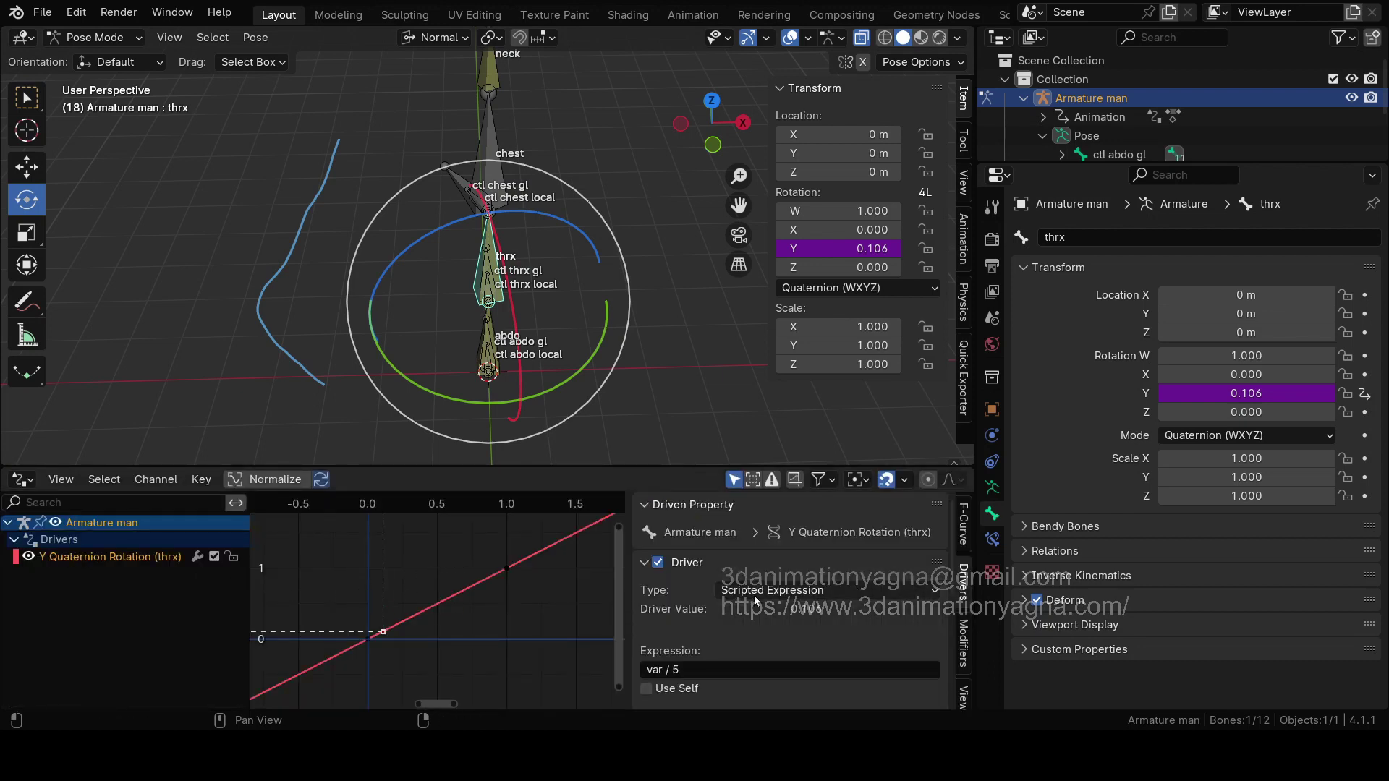
{"action": "scroll", "coordinate": [799, 602], "scroll_direction": "down", "scroll_amount": 5}
{"action": "scroll", "coordinate": [790, 608], "scroll_direction": "down", "scroll_amount": 3}
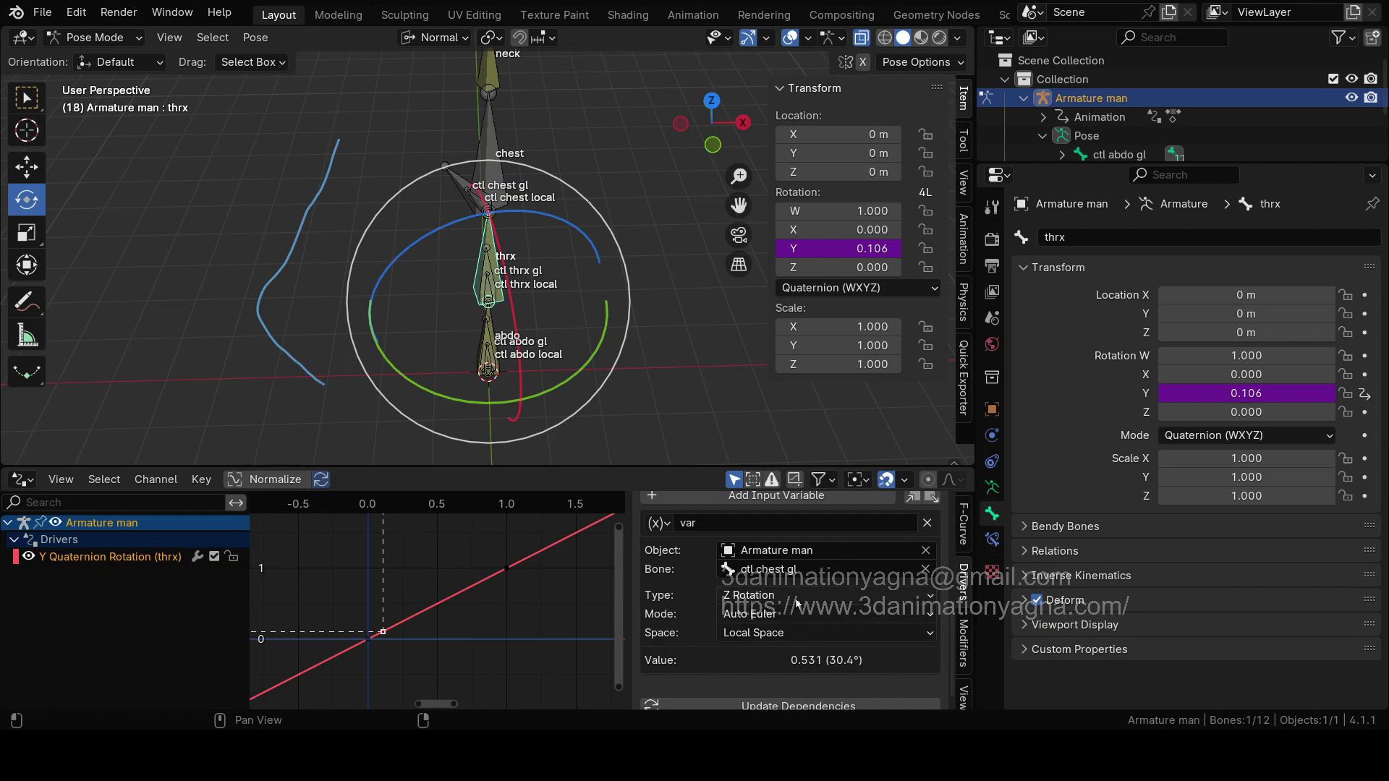
Step: Set the driver variable's rotation mode to Quaternion and test-rotate the bones
{"action": "left_click", "coordinate": [797, 597]}
{"action": "left_click", "coordinate": [787, 615]}
{"action": "left_click", "coordinate": [785, 533]}
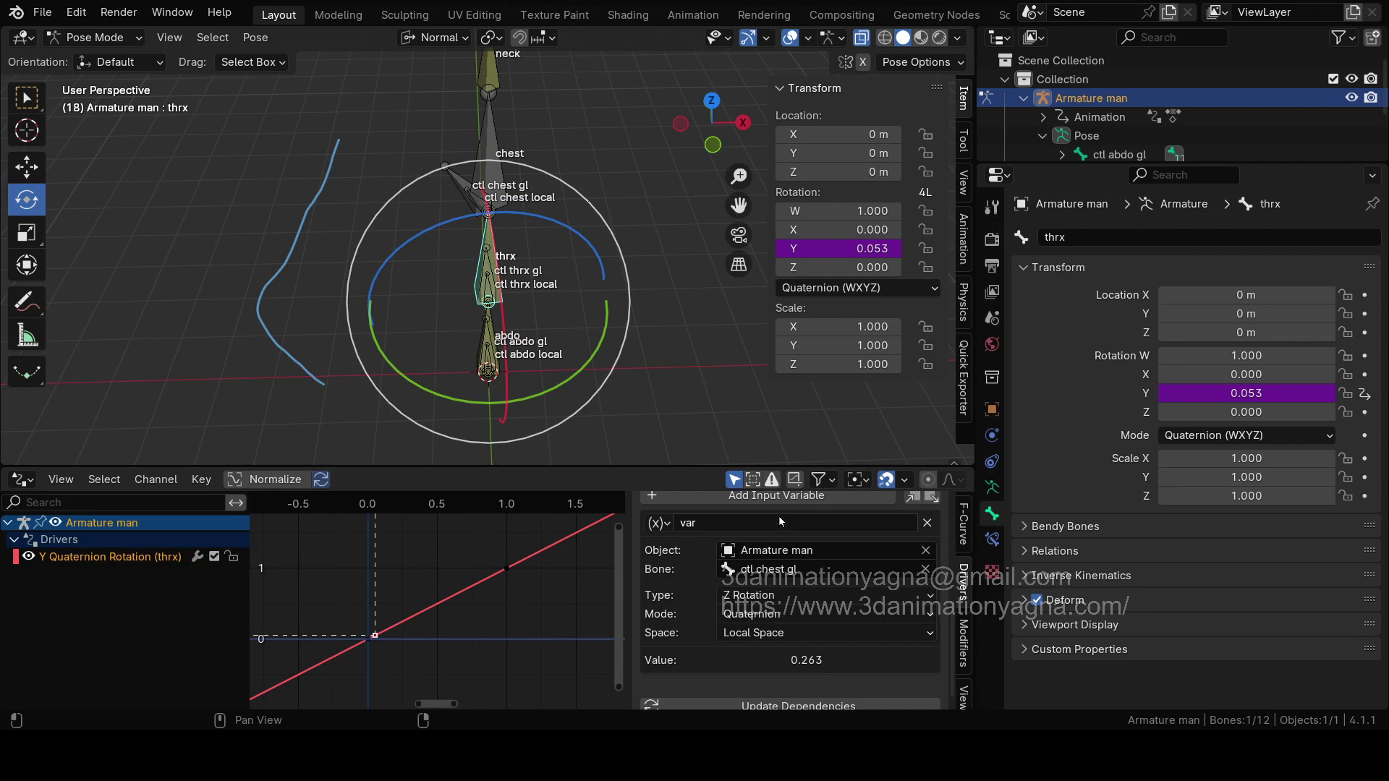
{"action": "middle_click_drag", "start_coordinate": [568, 216], "coordinate": [570, 330]}
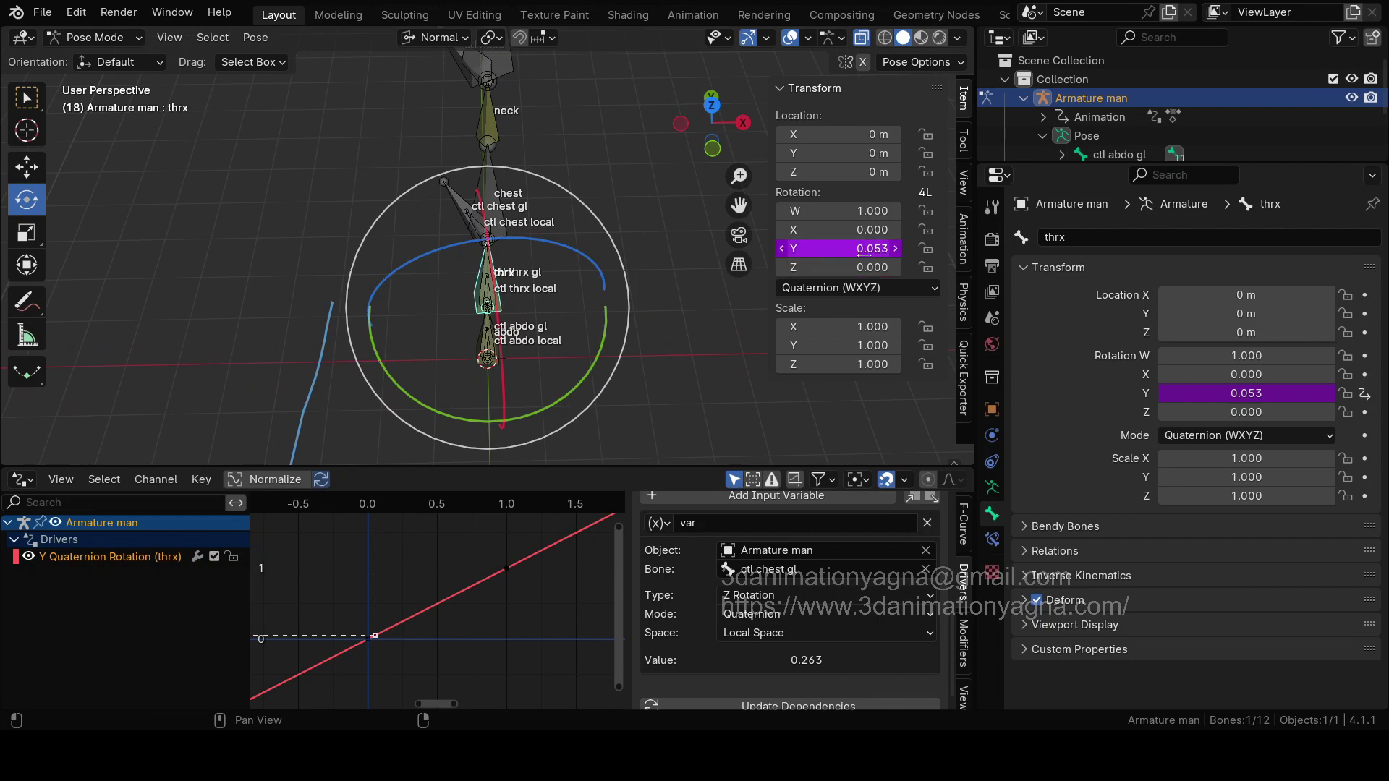
{"action": "left_click_drag", "start_coordinate": [550, 293], "coordinate": [524, 376]}
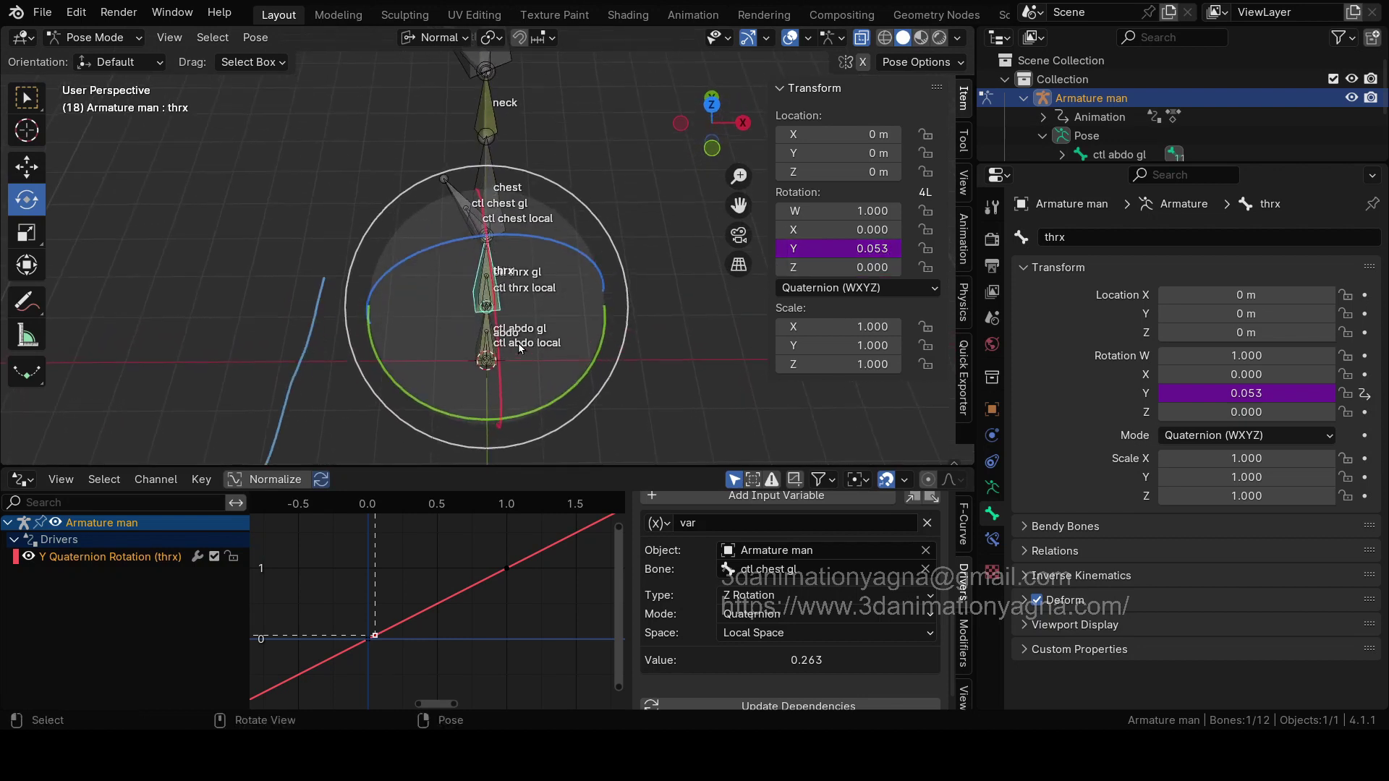
{"action": "scroll", "coordinate": [810, 635], "scroll_direction": "up", "scroll_amount": 3}
{"action": "scroll", "coordinate": [774, 604], "scroll_direction": "up", "scroll_amount": 1}
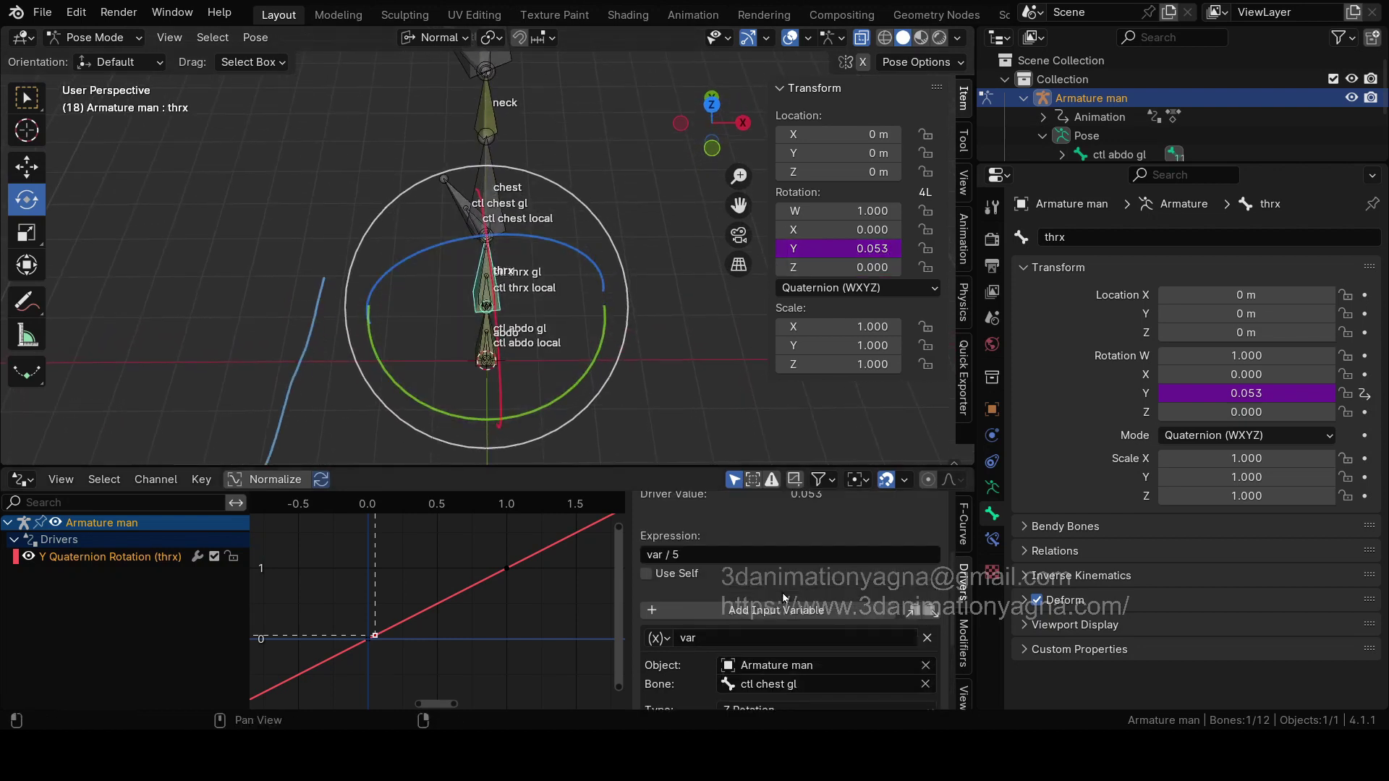
Step: Change the thrx driver expression to var / 2, then var / 10, and test-rotate the bone
{"action": "left_click", "coordinate": [675, 555]}
{"action": "left_click", "coordinate": [672, 554]}
{"action": "type", "text": "2"}
{"action": "key", "text": "Return"}
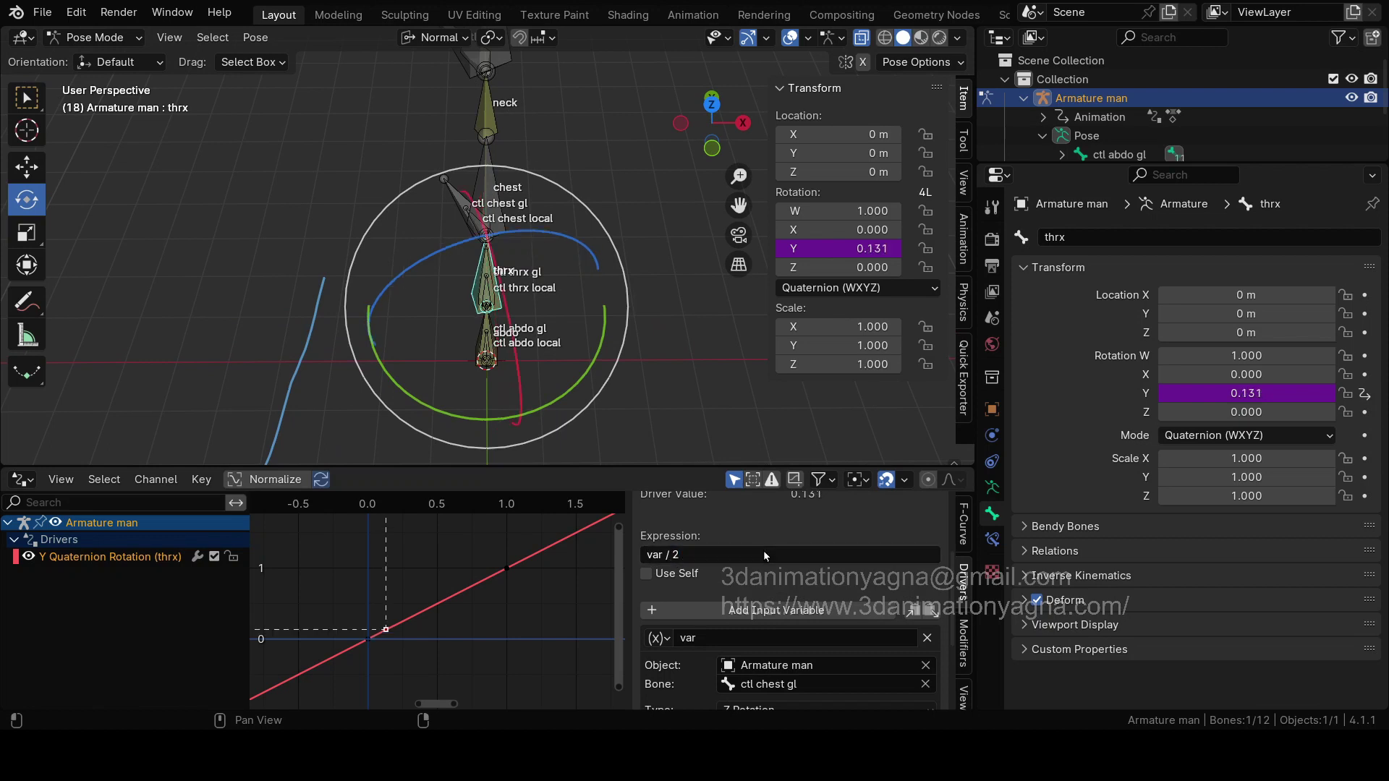
{"action": "left_click", "coordinate": [769, 550]}
{"action": "left_click", "coordinate": [769, 550]}
{"action": "type", "text": "10"}
{"action": "key", "text": "Return"}
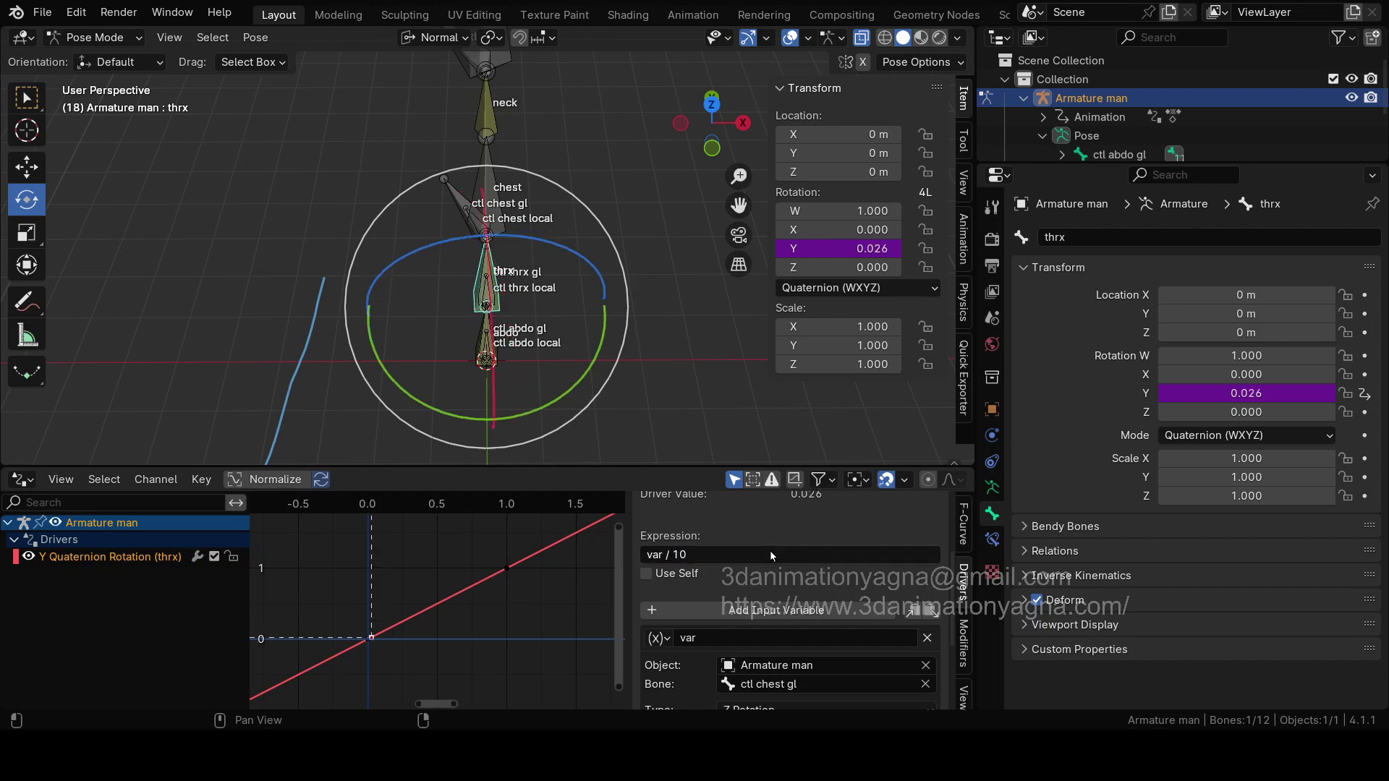
{"action": "middle_click_drag", "start_coordinate": [499, 409], "coordinate": [569, 341]}
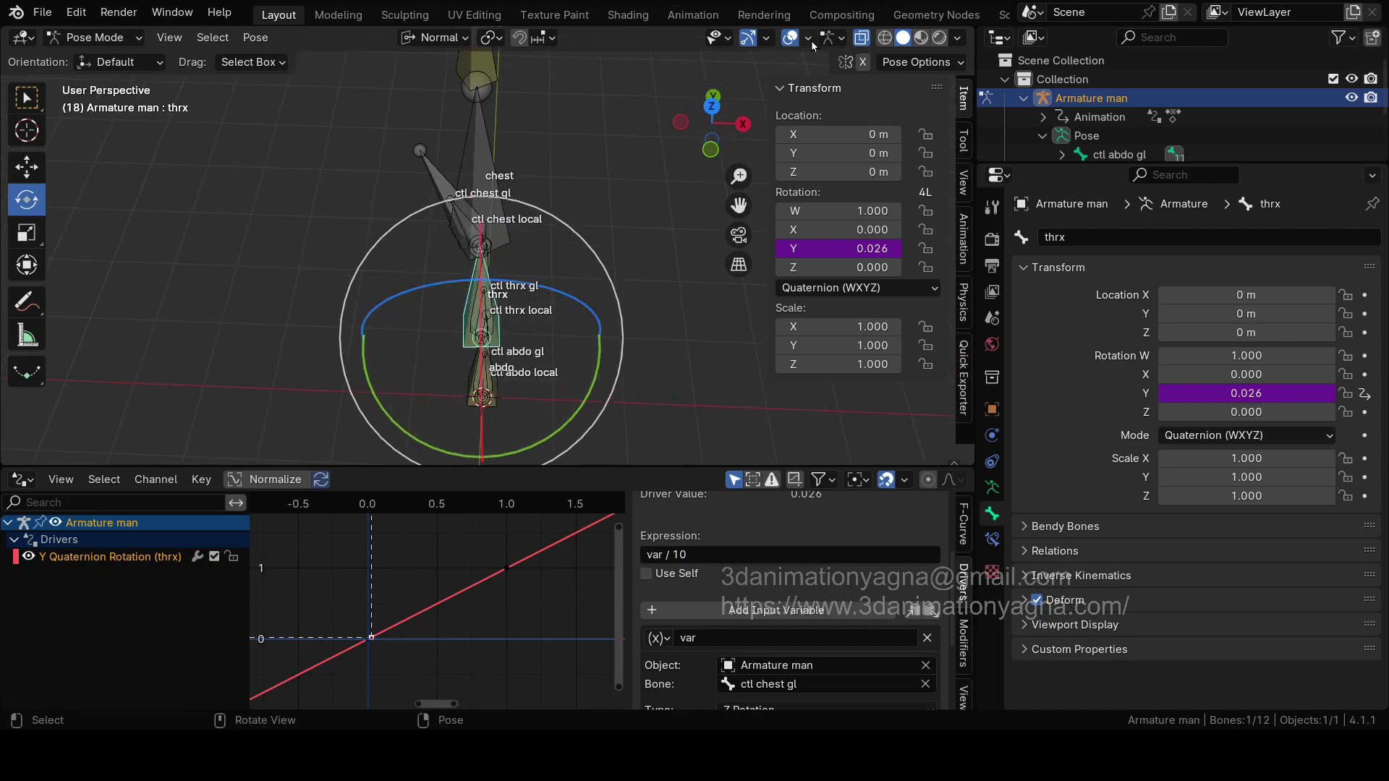
{"action": "left_click_drag", "start_coordinate": [628, 310], "coordinate": [628, 296]}
Step: Cancel the trial rotation and split the Drivers area horizontally, enlarging the new lower area
{"action": "right_click", "coordinate": [627, 297]}
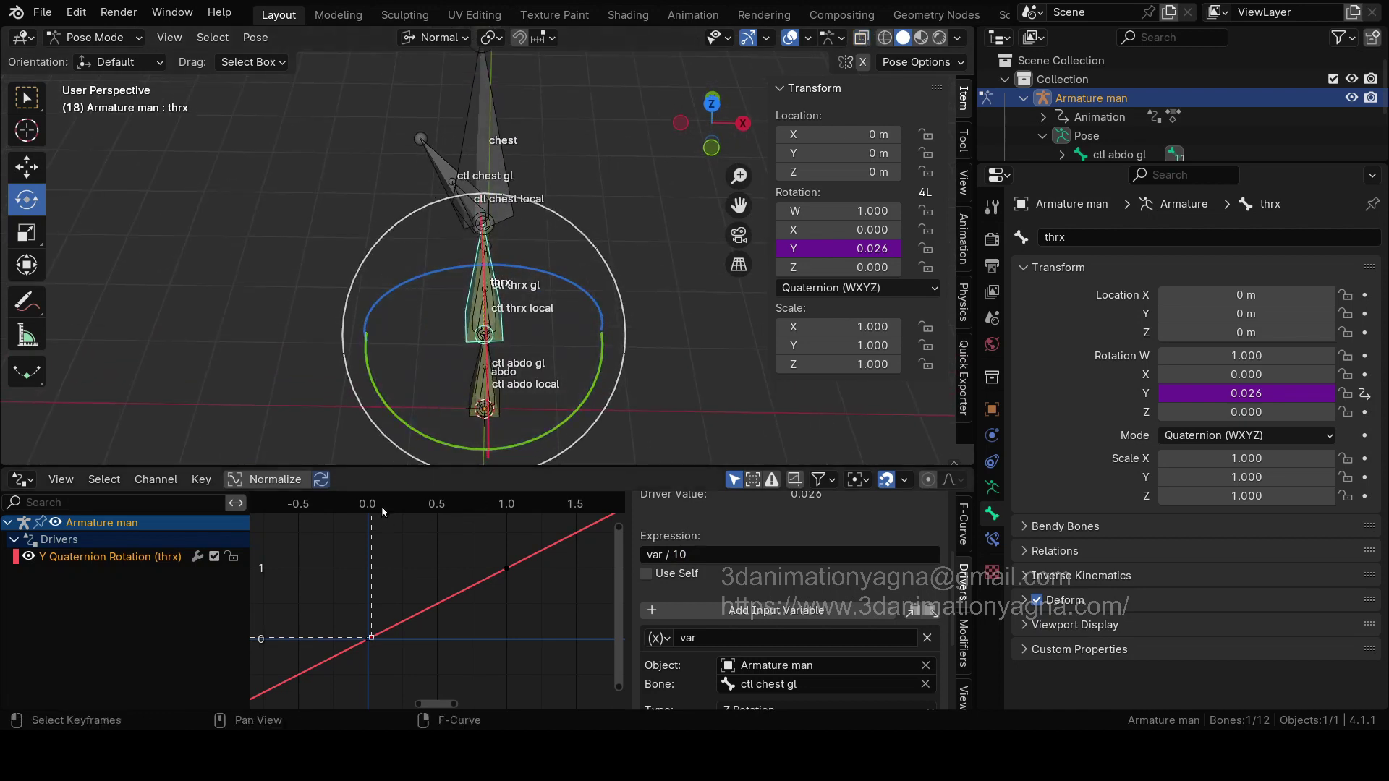
{"action": "right_click", "coordinate": [88, 468]}
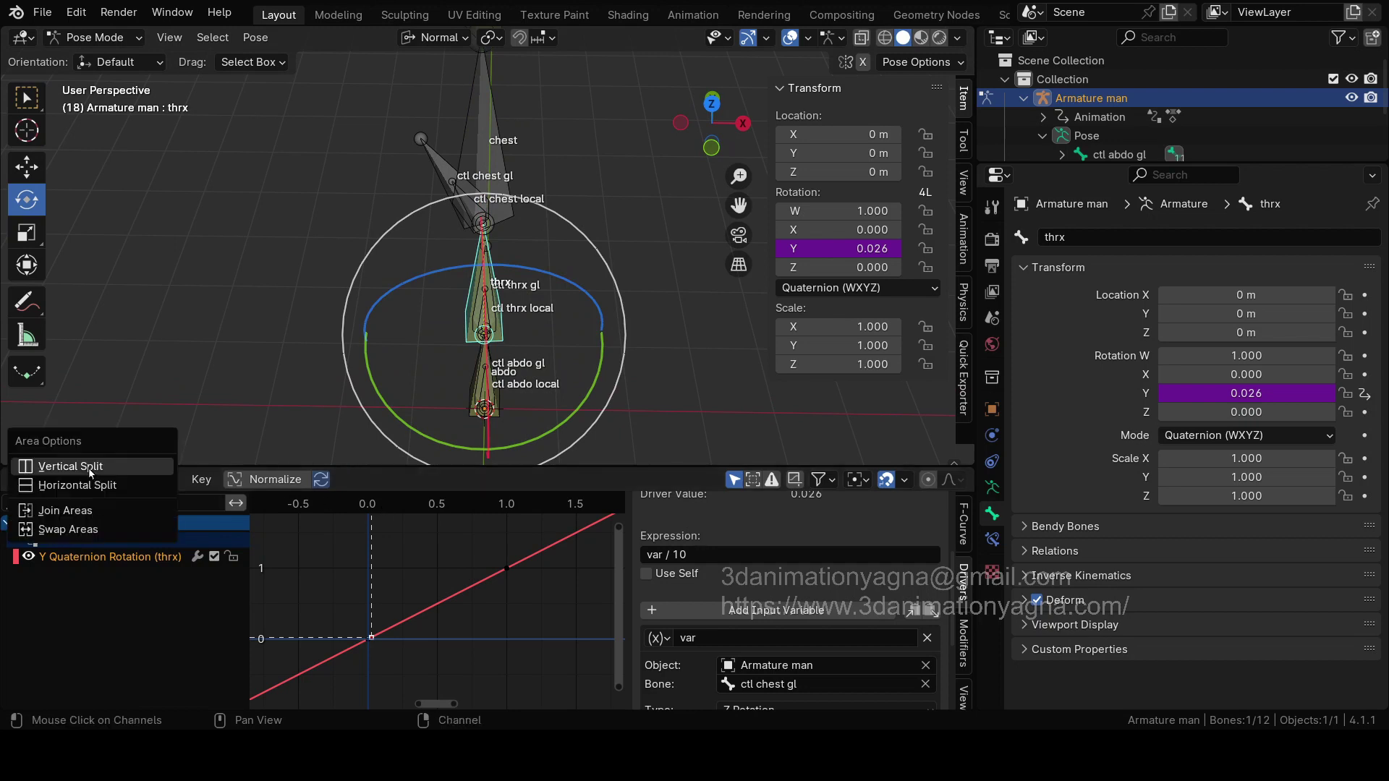
{"action": "left_click", "coordinate": [98, 486]}
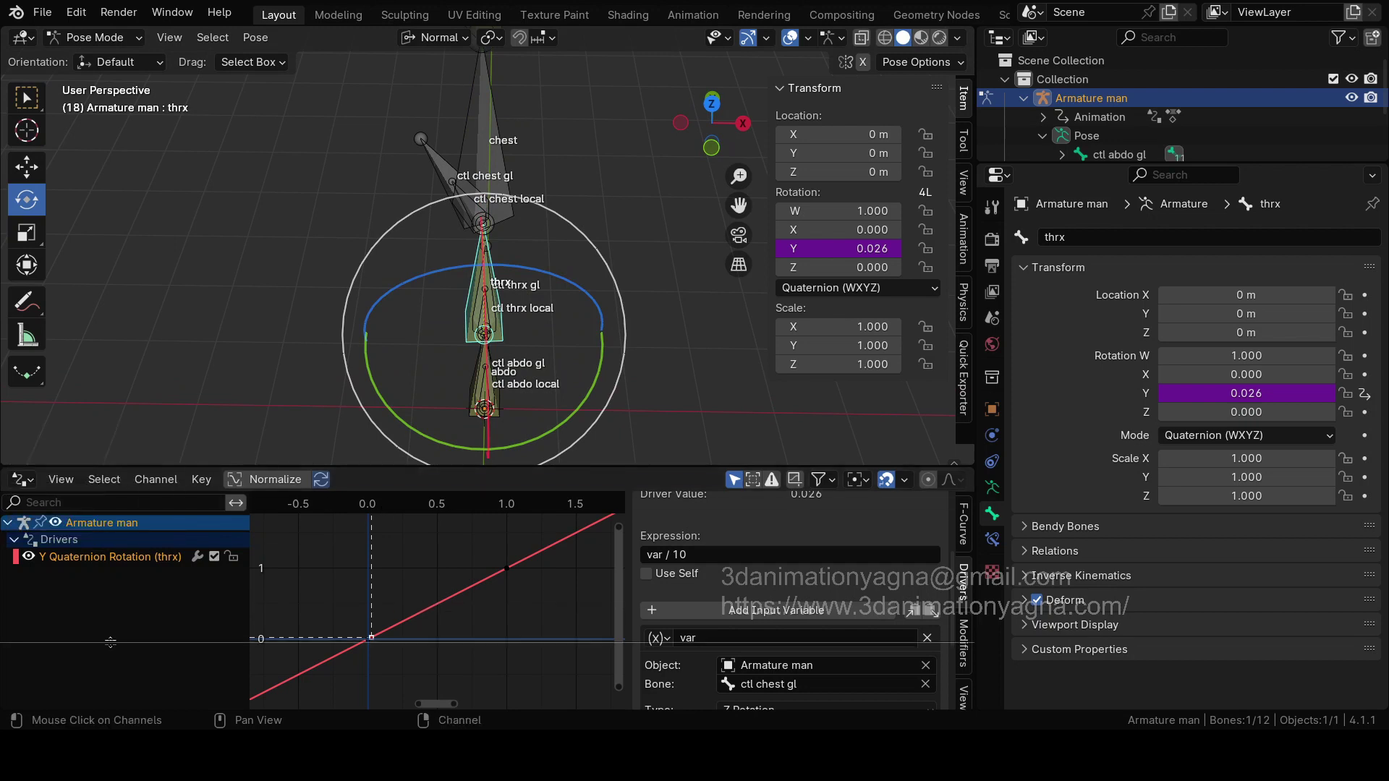
{"action": "left_click", "coordinate": [102, 651]}
{"action": "left_click_drag", "start_coordinate": [253, 469], "coordinate": [253, 408]}
{"action": "left_click_drag", "start_coordinate": [83, 651], "coordinate": [83, 589]}
Step: Make the lower area a Timeline panned to show the starting frames
{"action": "left_click", "coordinate": [72, 601]}
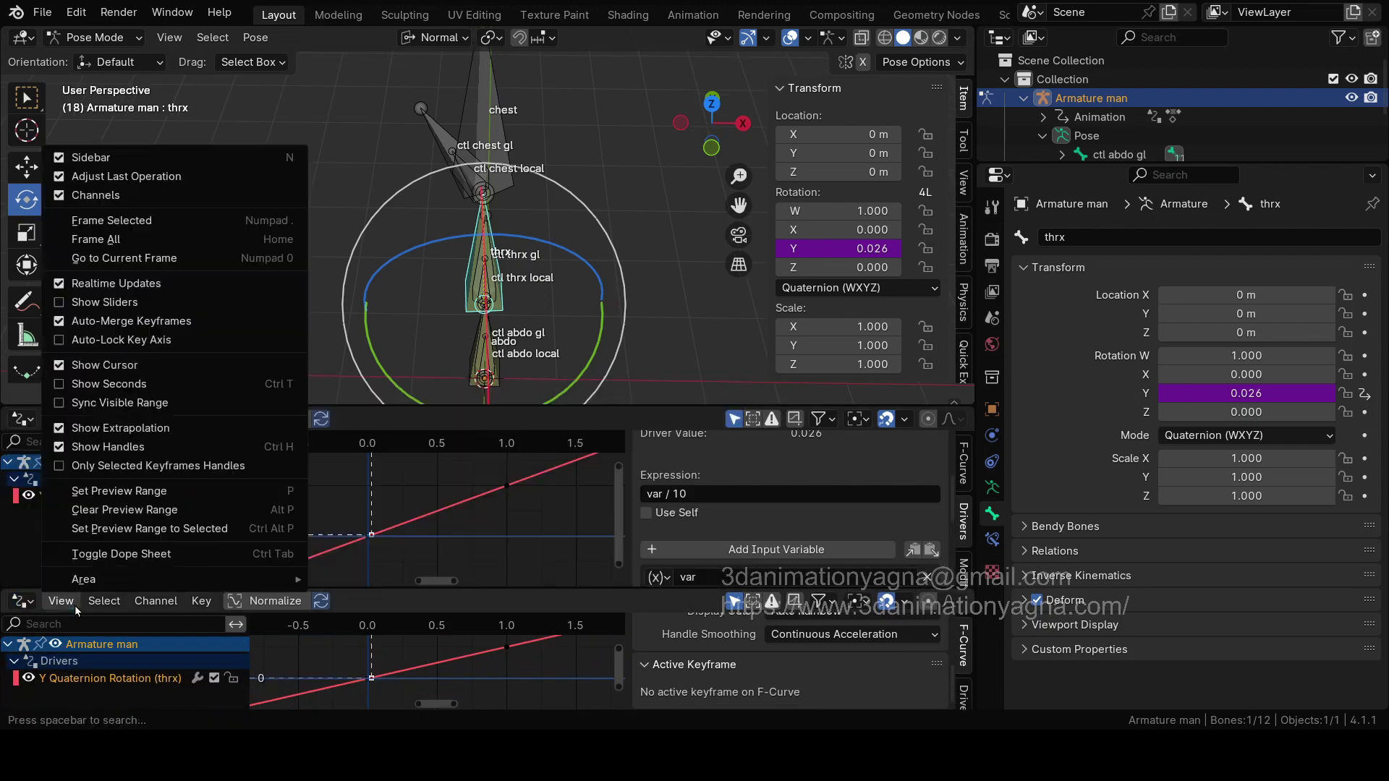
{"action": "left_click", "coordinate": [22, 600]}
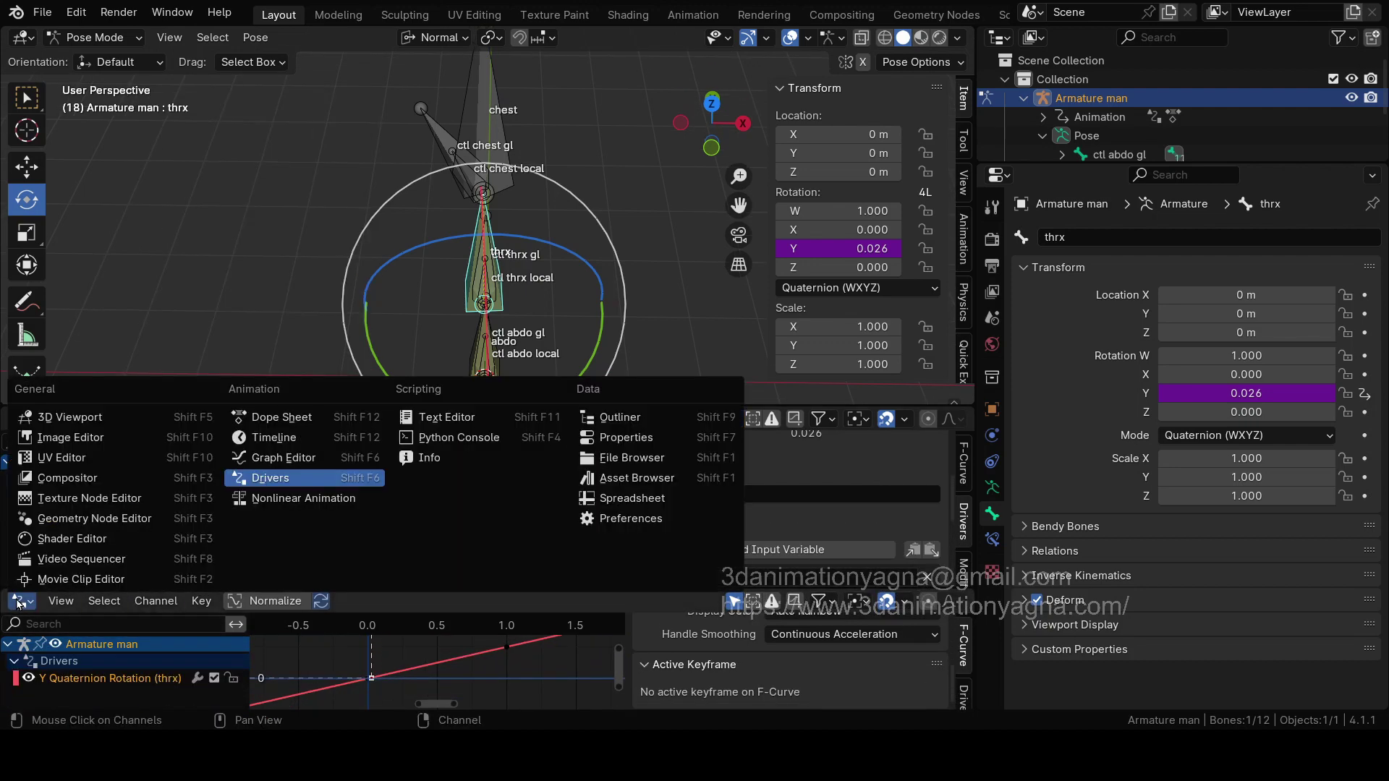
{"action": "left_click", "coordinate": [288, 437]}
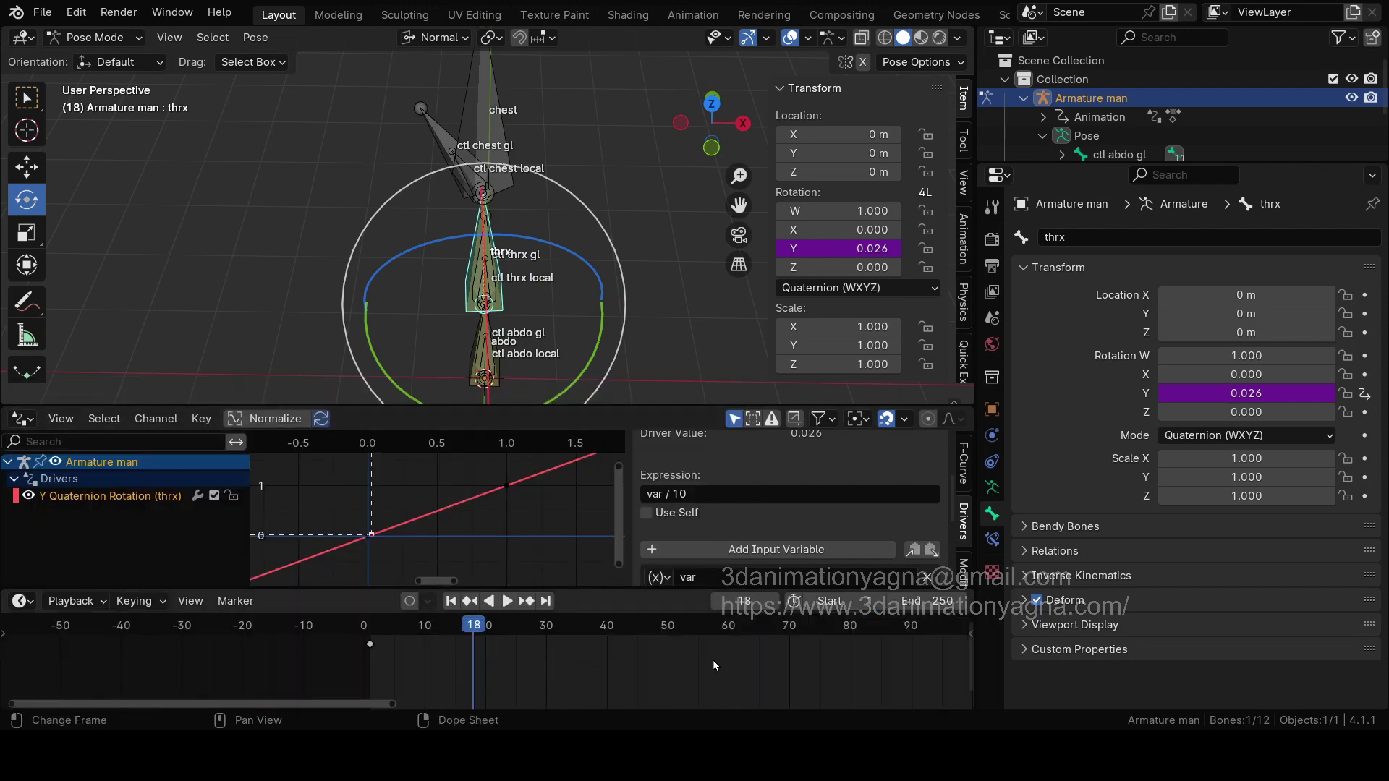
{"action": "middle_click_drag", "start_coordinate": [713, 660], "coordinate": [471, 659]}
Step: Play and step through the early frames, stopping at frame 10, to watch the driven rotation
{"action": "left_click", "coordinate": [140, 627]}
{"action": "key", "text": "space"}
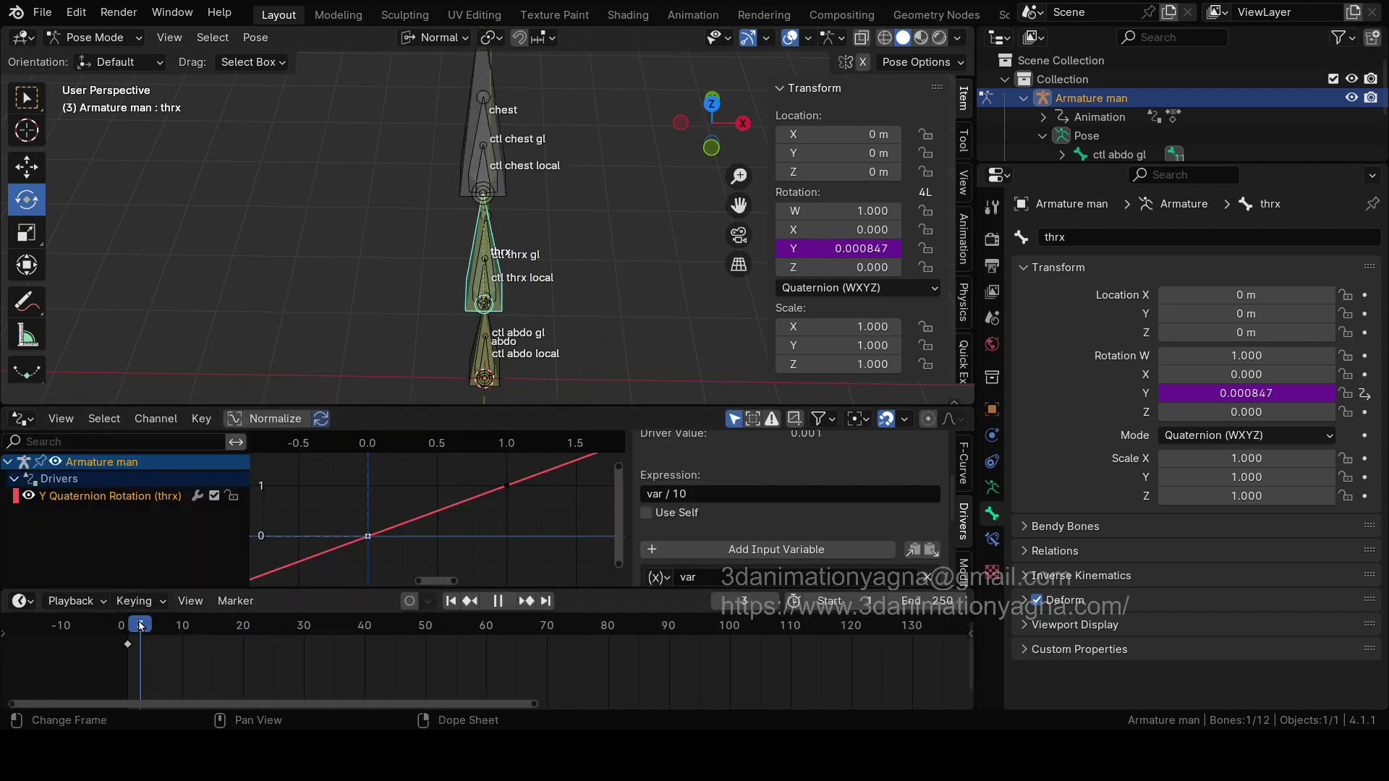
{"action": "left_click", "coordinate": [154, 626]}
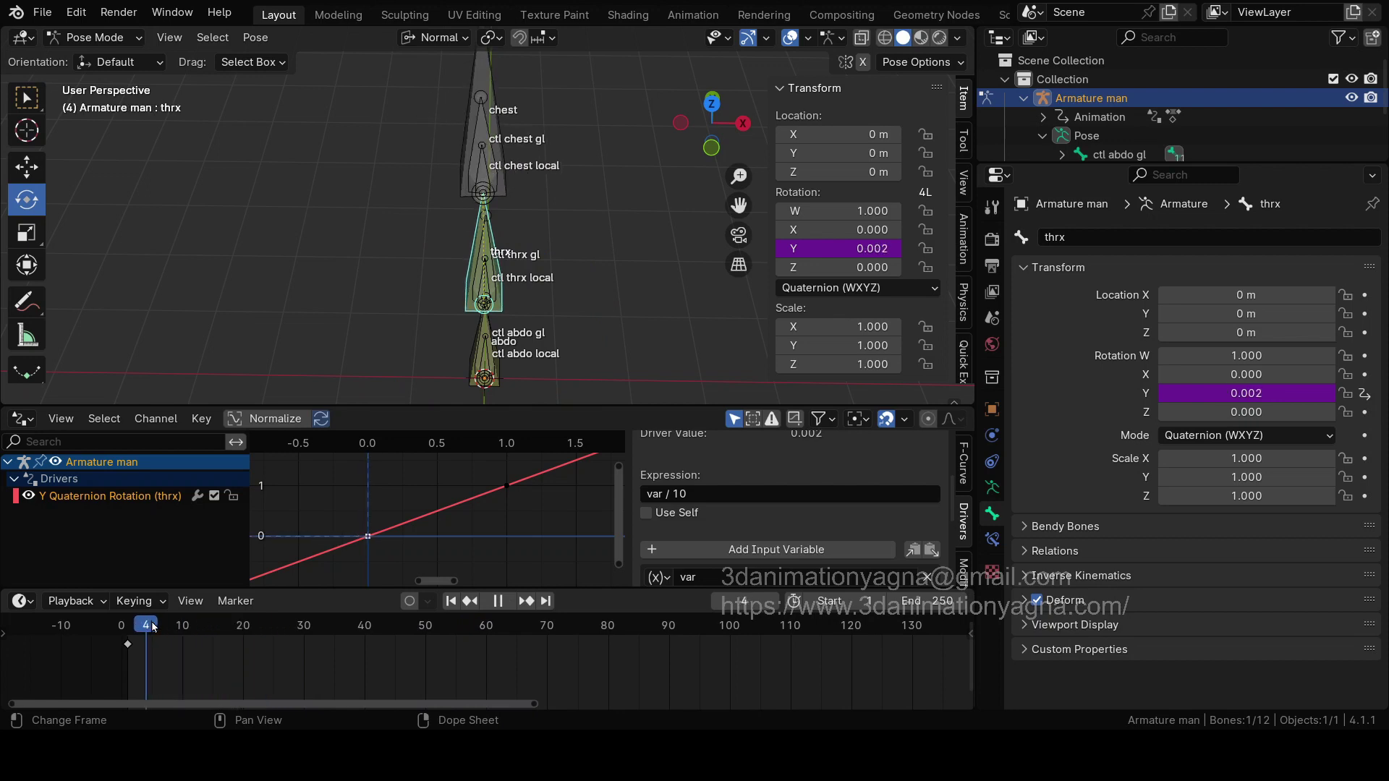
{"action": "left_click", "coordinate": [163, 626]}
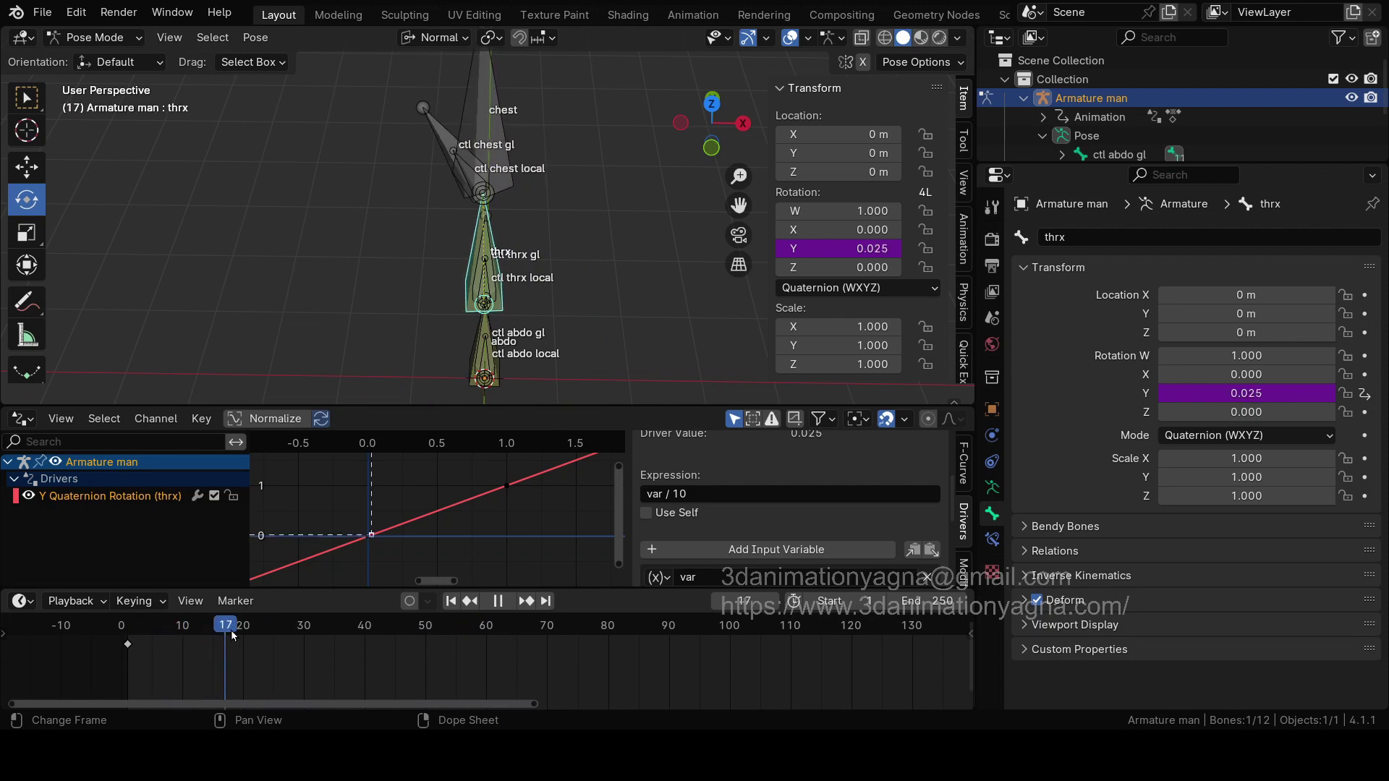
{"action": "left_click_drag", "start_coordinate": [232, 635], "coordinate": [184, 639]}
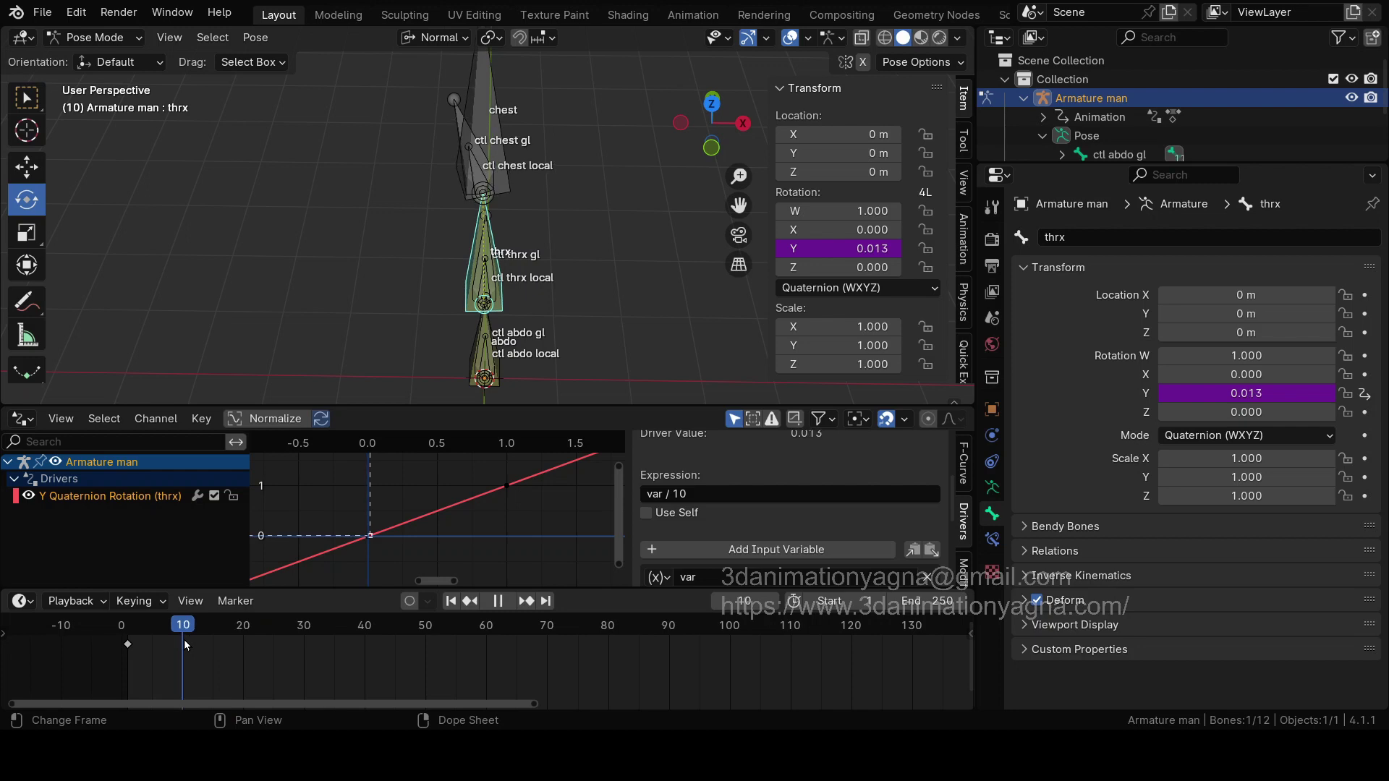
{"action": "key", "text": "space"}
Step: Change the driver expression to var / 6 and check the rest pose at frame 0
{"action": "left_click", "coordinate": [731, 493]}
{"action": "left_click", "coordinate": [752, 490]}
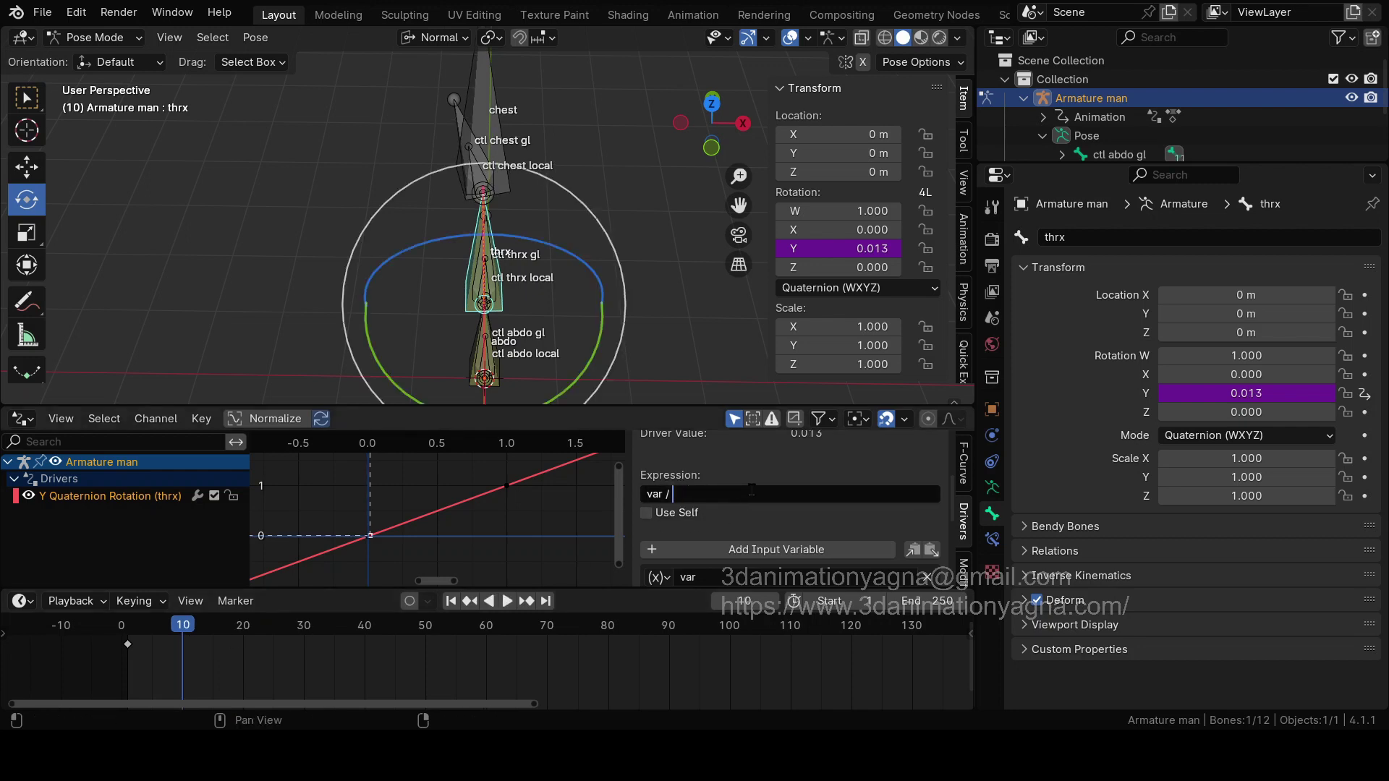
{"action": "key", "text": "Return"}
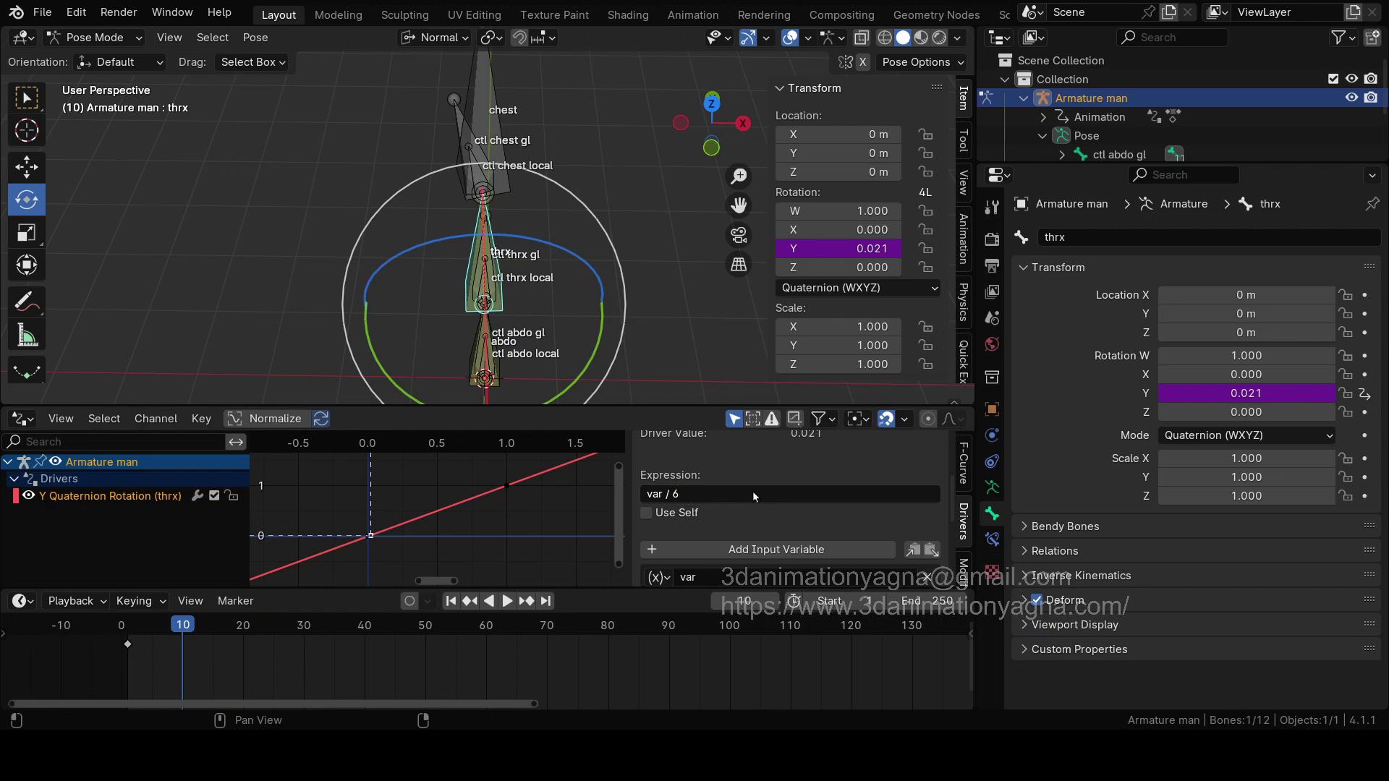
{"action": "left_click_drag", "start_coordinate": [210, 625], "coordinate": [298, 688]}
Step: Change the driver expression to var / 3 and step through frames to check it
{"action": "left_click", "coordinate": [730, 492]}
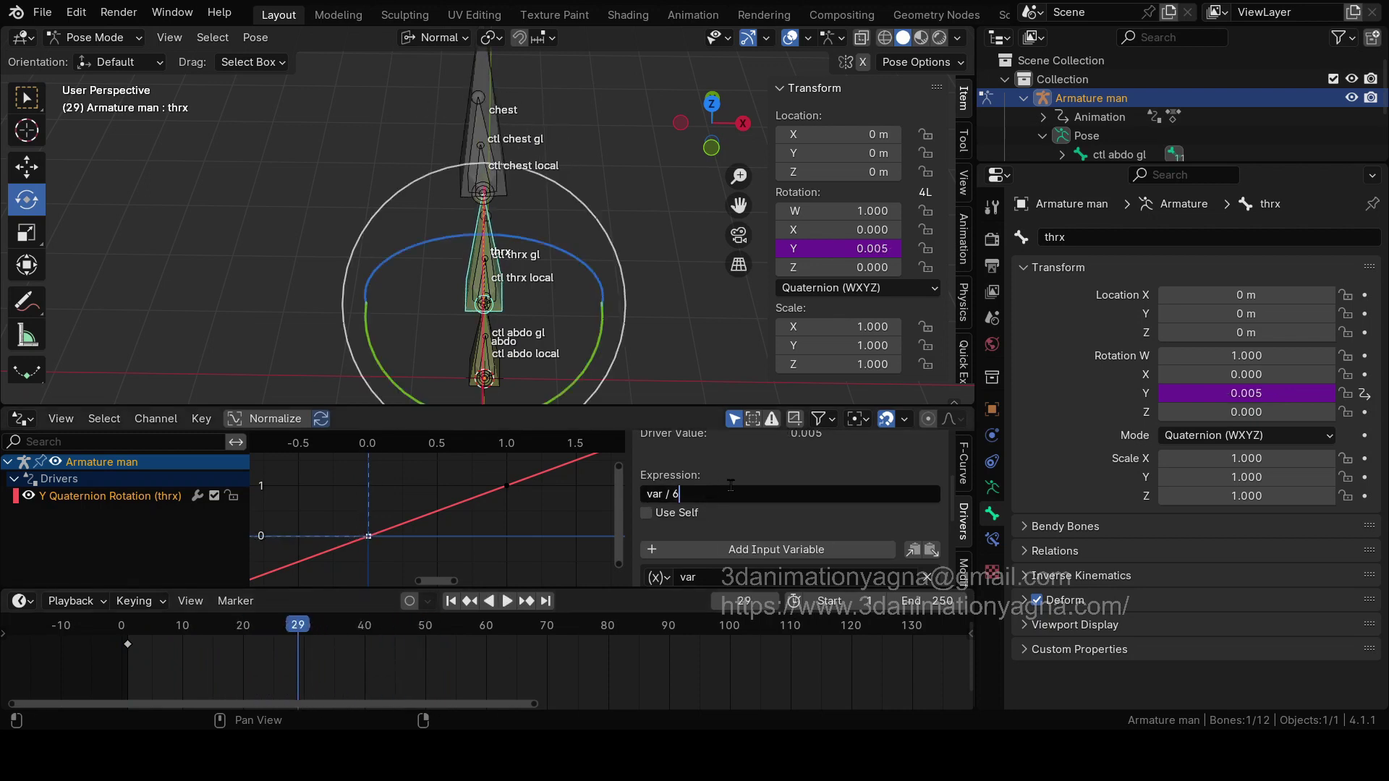
{"action": "type", "text": "/ 3"}
{"action": "key", "text": "Return"}
{"action": "left_click_drag", "start_coordinate": [230, 626], "coordinate": [324, 635]}
Step: Set the driver expression to var / 4.5 and step through frames to test it
{"action": "left_click", "coordinate": [781, 494]}
{"action": "key", "text": "End"}
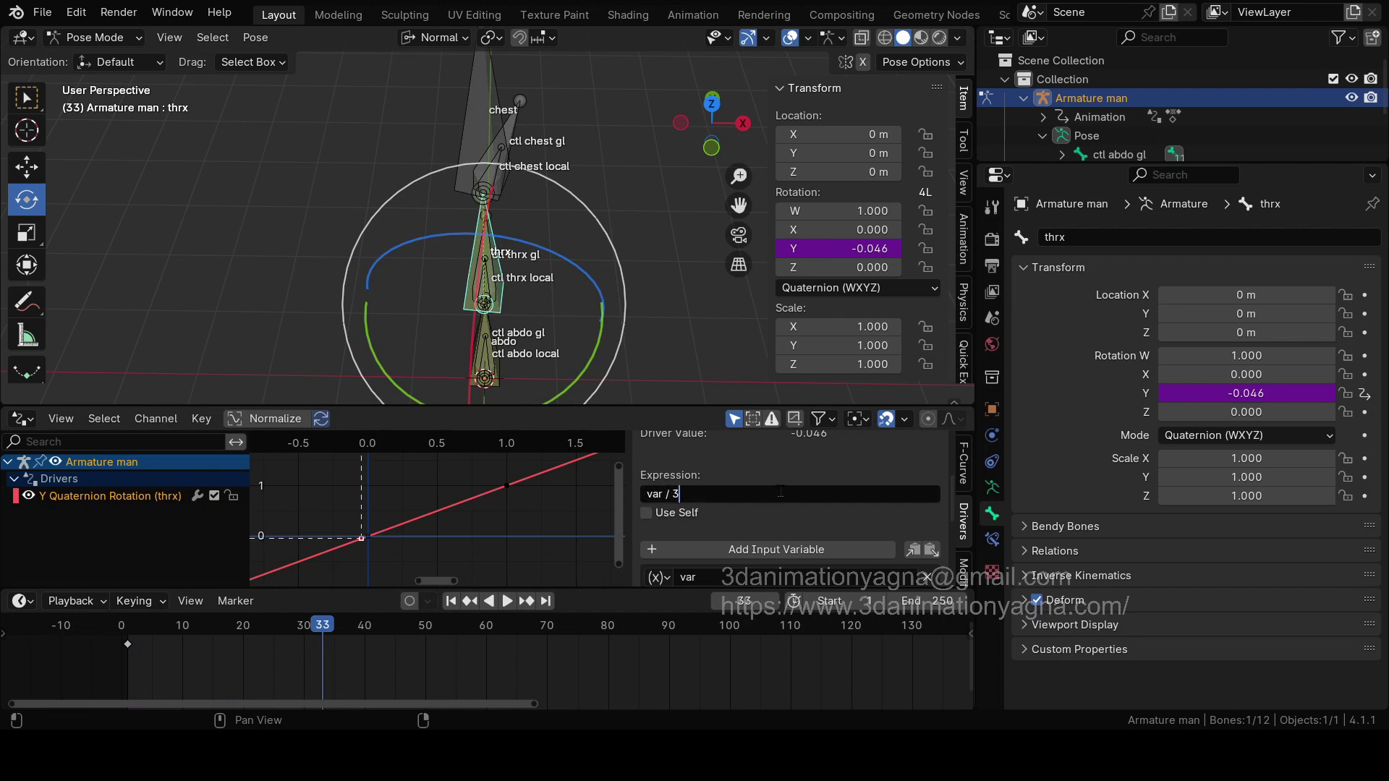
{"action": "type", "text": "4.5"}
{"action": "key", "text": "Return"}
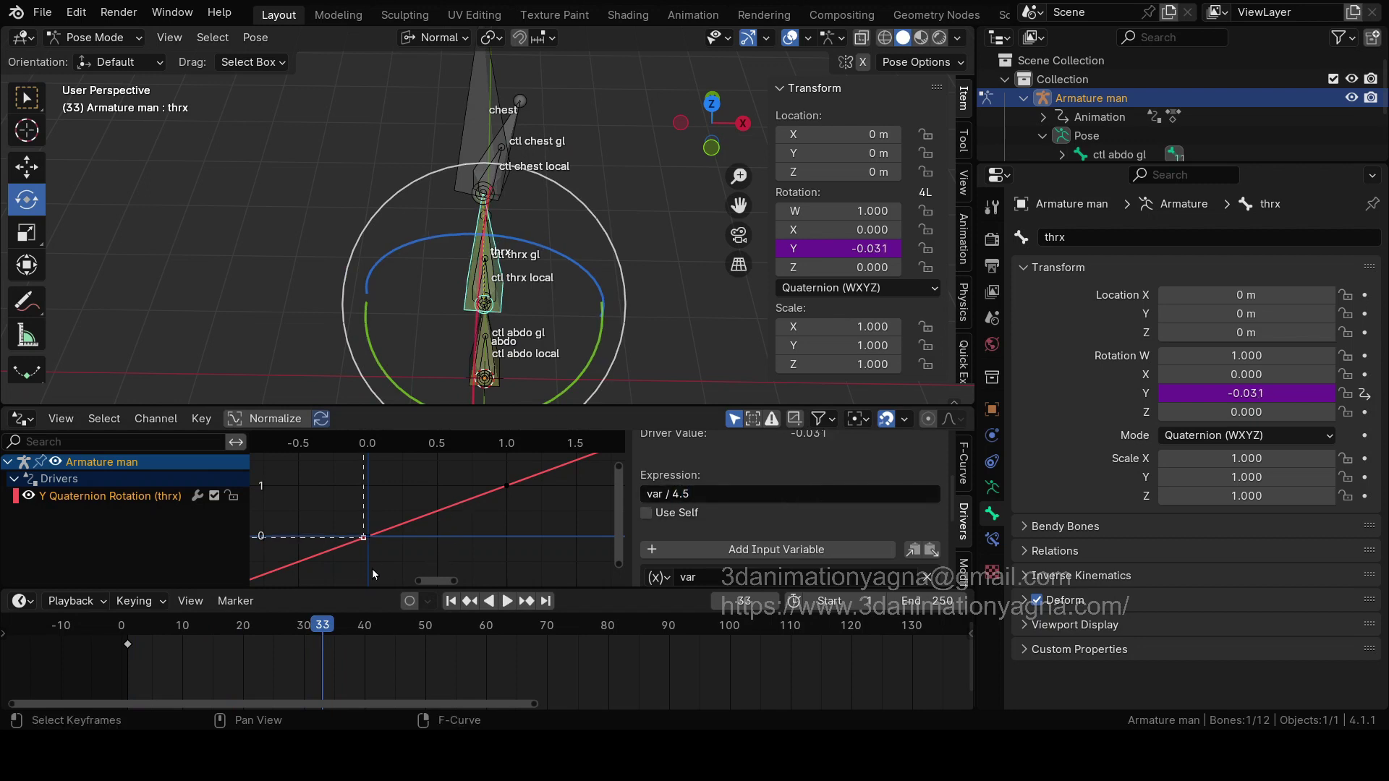
{"action": "left_click_drag", "start_coordinate": [259, 622], "coordinate": [132, 652]}
{"action": "left_click_drag", "start_coordinate": [177, 648], "coordinate": [142, 643]}
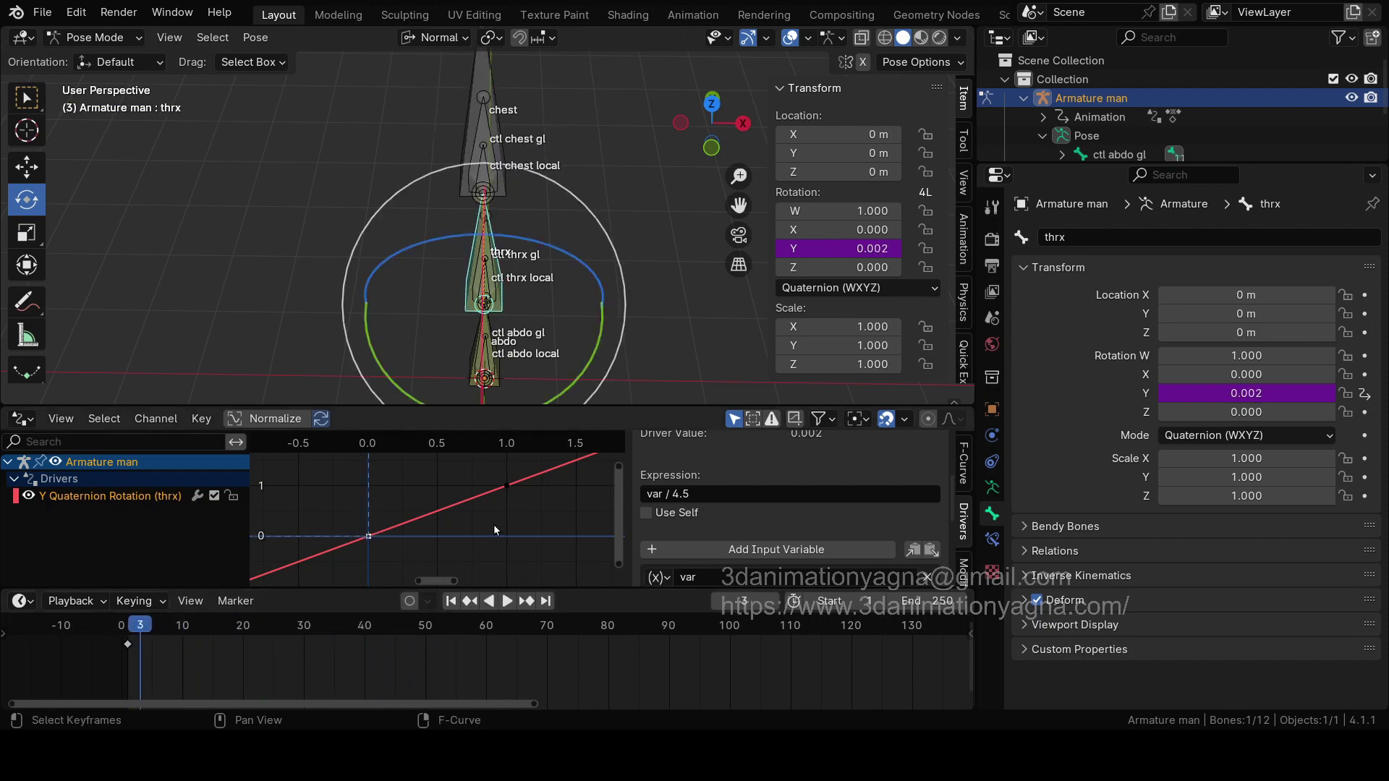
{"action": "scroll", "coordinate": [656, 674], "scroll_direction": "down", "scroll_amount": 4}
{"action": "scroll", "coordinate": [656, 674], "scroll_direction": "down", "scroll_amount": 1}
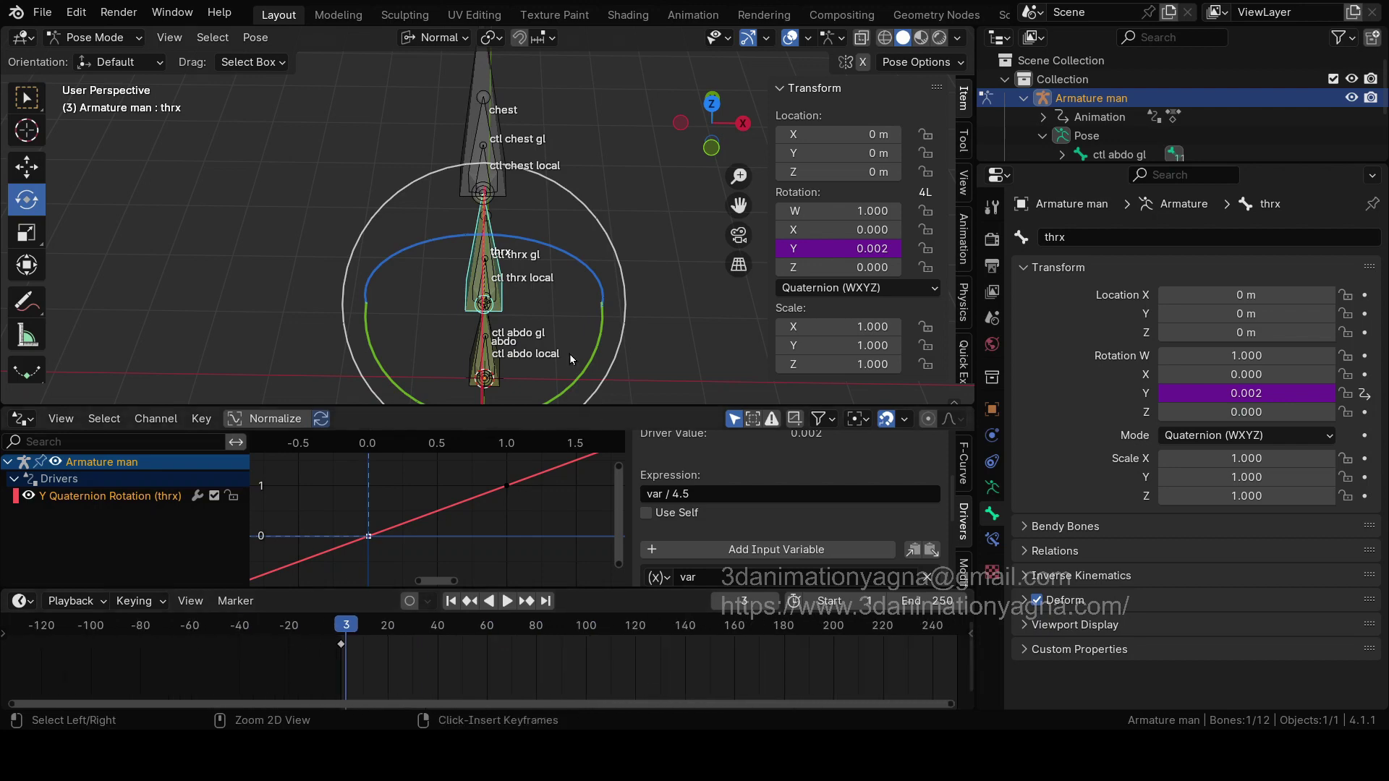
{"action": "middle_click_drag", "start_coordinate": [565, 383], "coordinate": [559, 282]}
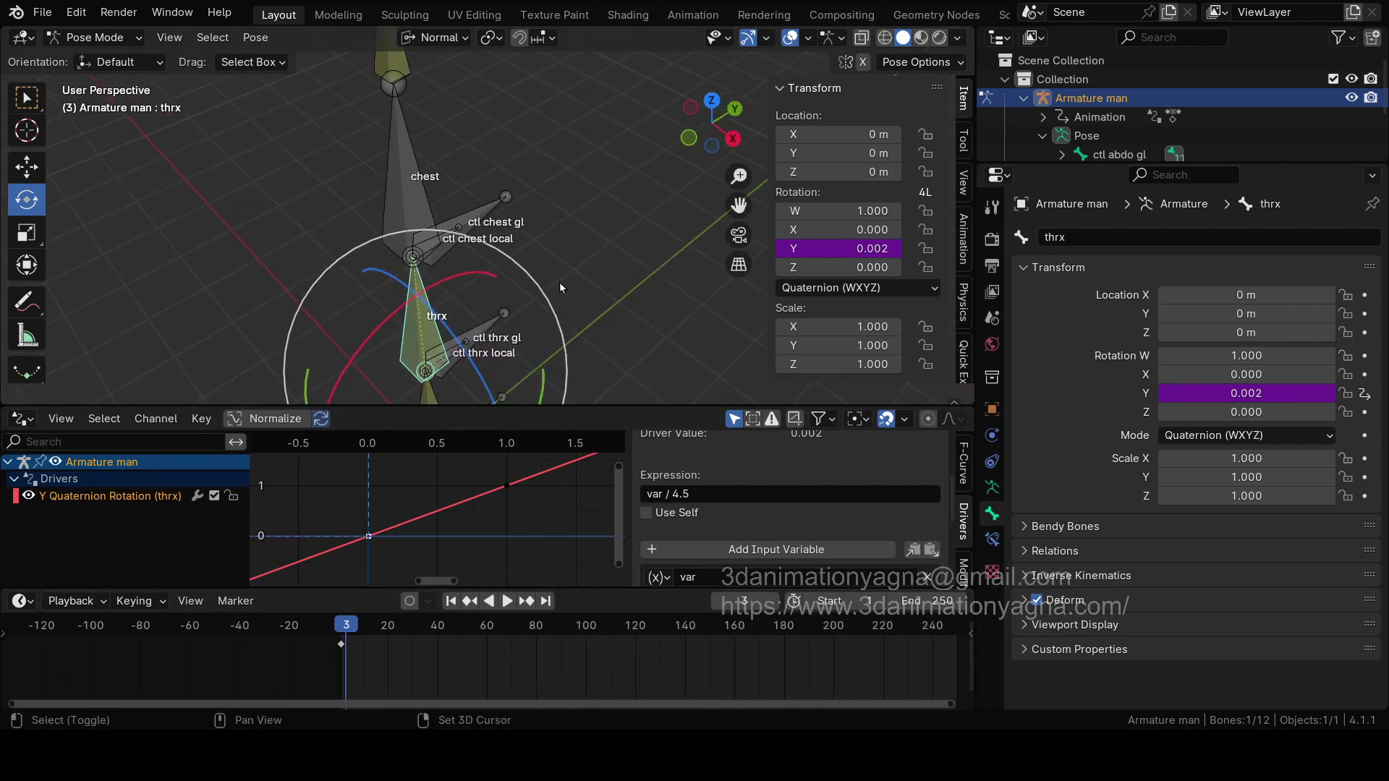
{"action": "left_click", "coordinate": [588, 257]}
{"action": "mouse_move", "coordinate": [544, 220]}
{"action": "middle_mouse_down"}
{"action": "mouse_move", "coordinate": [531, 201]}
{"action": "mouse_move", "coordinate": [545, 201]}
{"action": "middle_mouse_up"}
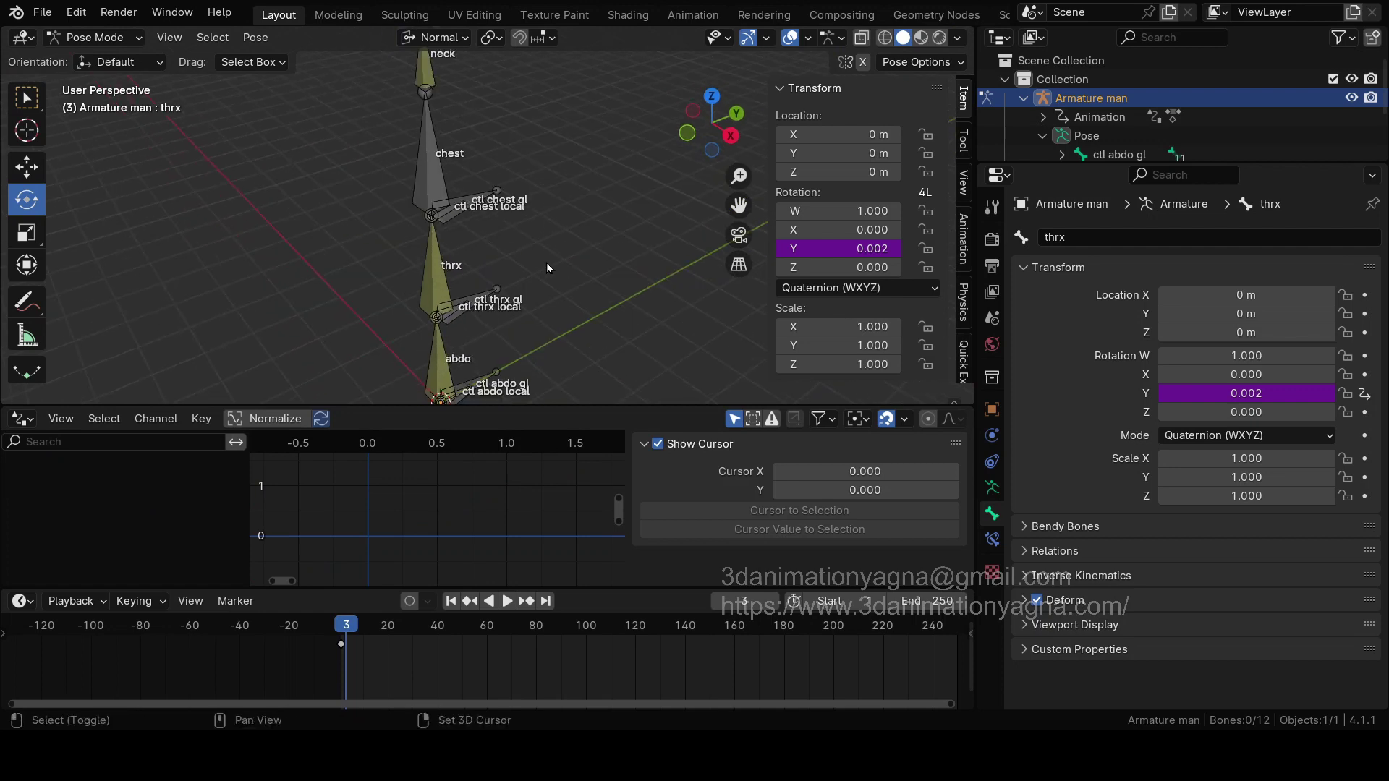
{"action": "middle_click_drag", "start_coordinate": [546, 262], "coordinate": [512, 365]}
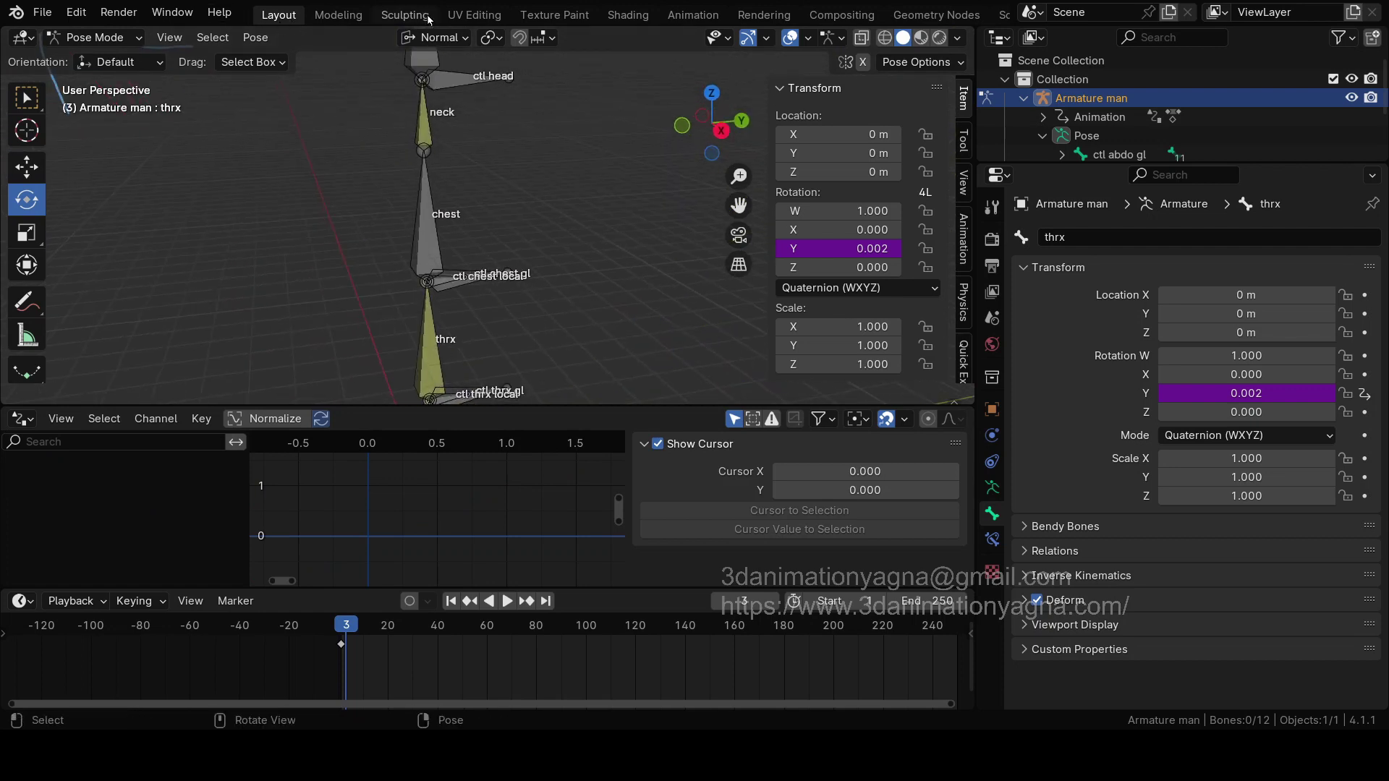
{"action": "middle_click_drag", "start_coordinate": [394, 173], "coordinate": [304, 217]}
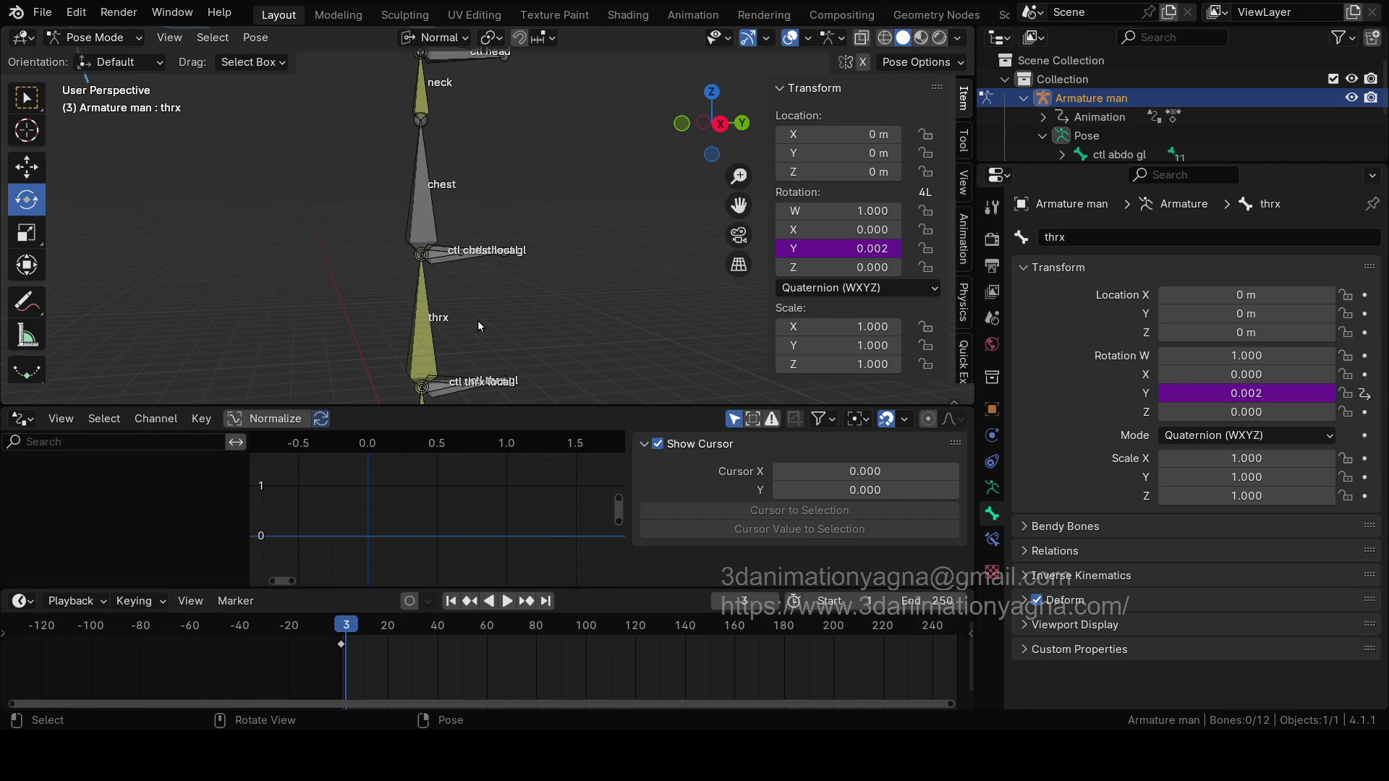
{"action": "middle_click_drag", "start_coordinate": [478, 320], "coordinate": [518, 397], "text": "shift"}
{"action": "left_click", "coordinate": [518, 336]}
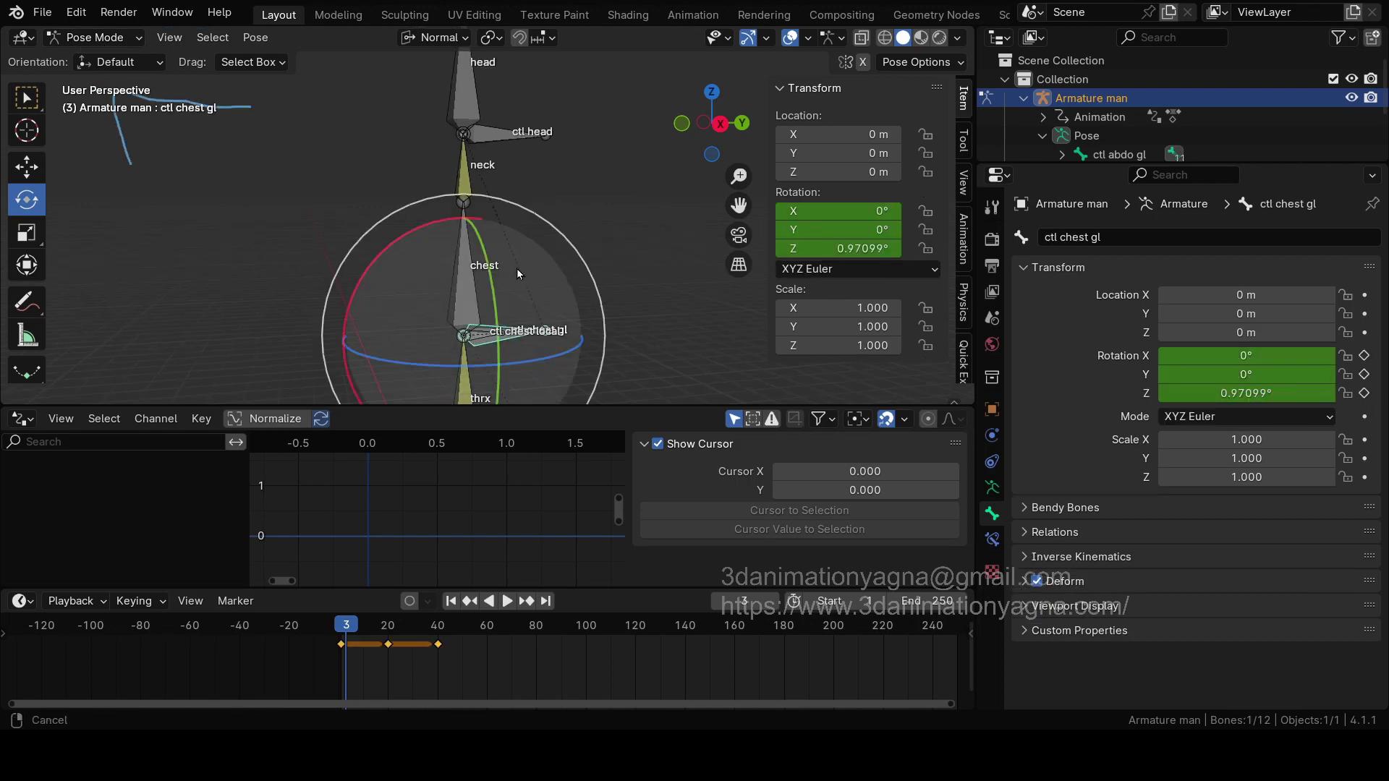
{"action": "middle_click_drag", "start_coordinate": [517, 267], "coordinate": [554, 298]}
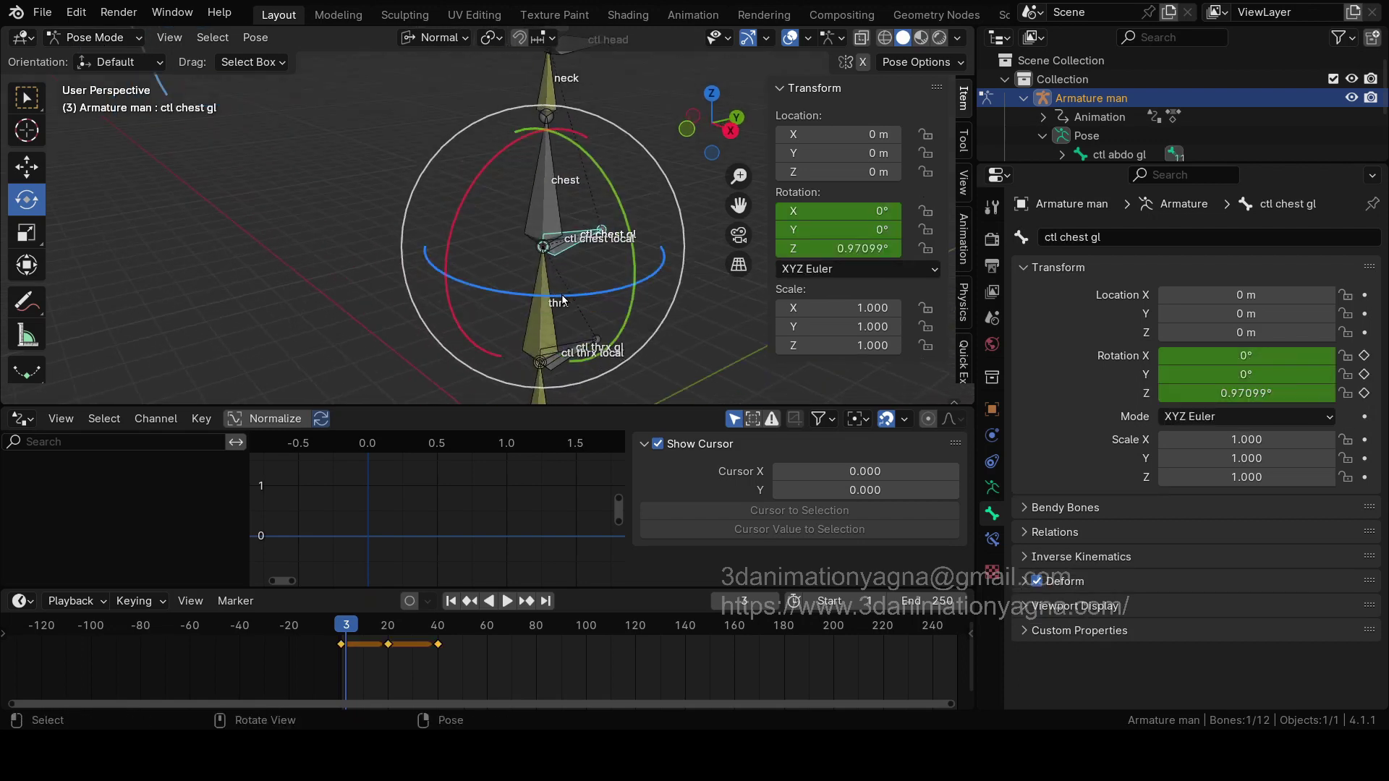
{"action": "mouse_move", "coordinate": [554, 298]}
{"action": "left_mouse_down"}
{"action": "mouse_move", "coordinate": [531, 296]}
{"action": "mouse_move", "coordinate": [554, 291]}
{"action": "mouse_move", "coordinate": [576, 312]}
{"action": "left_mouse_up"}
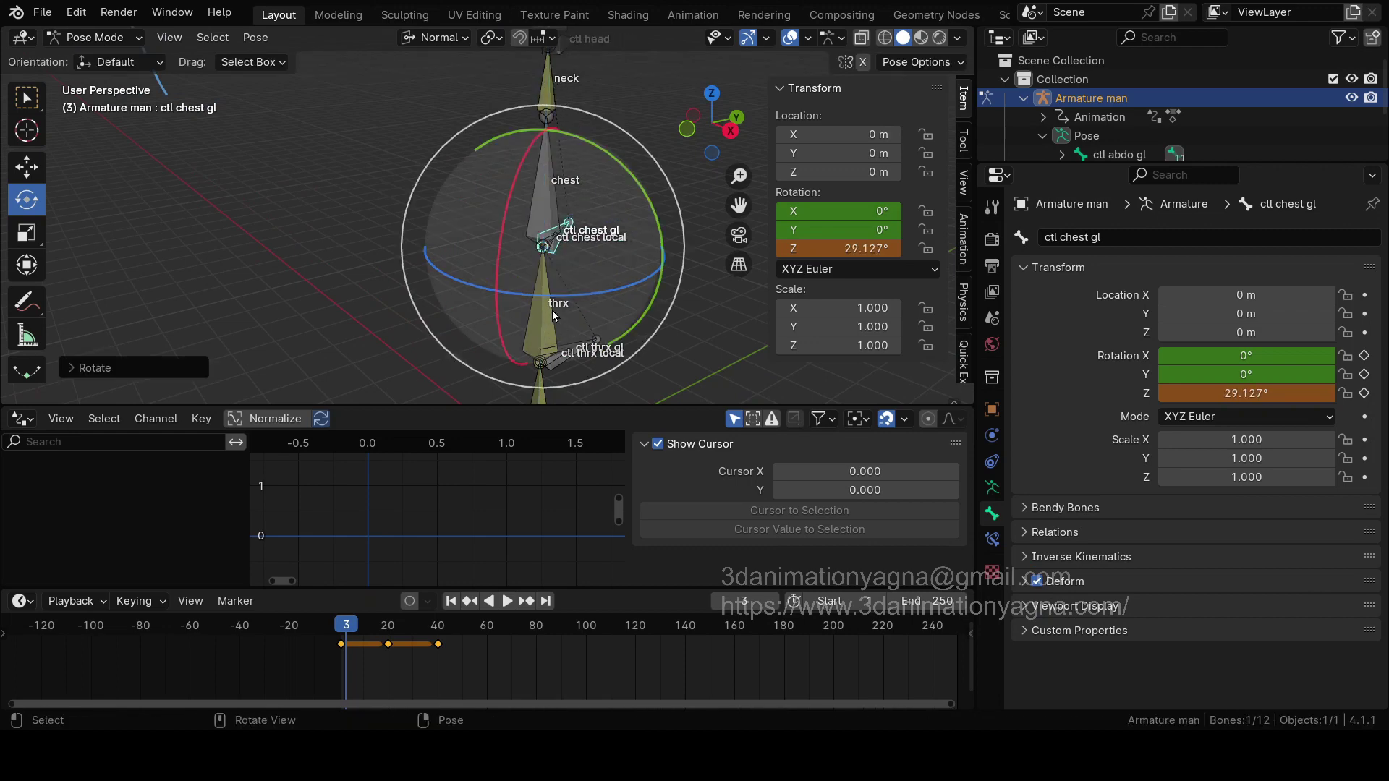
{"action": "key", "text": "ctrl+z"}
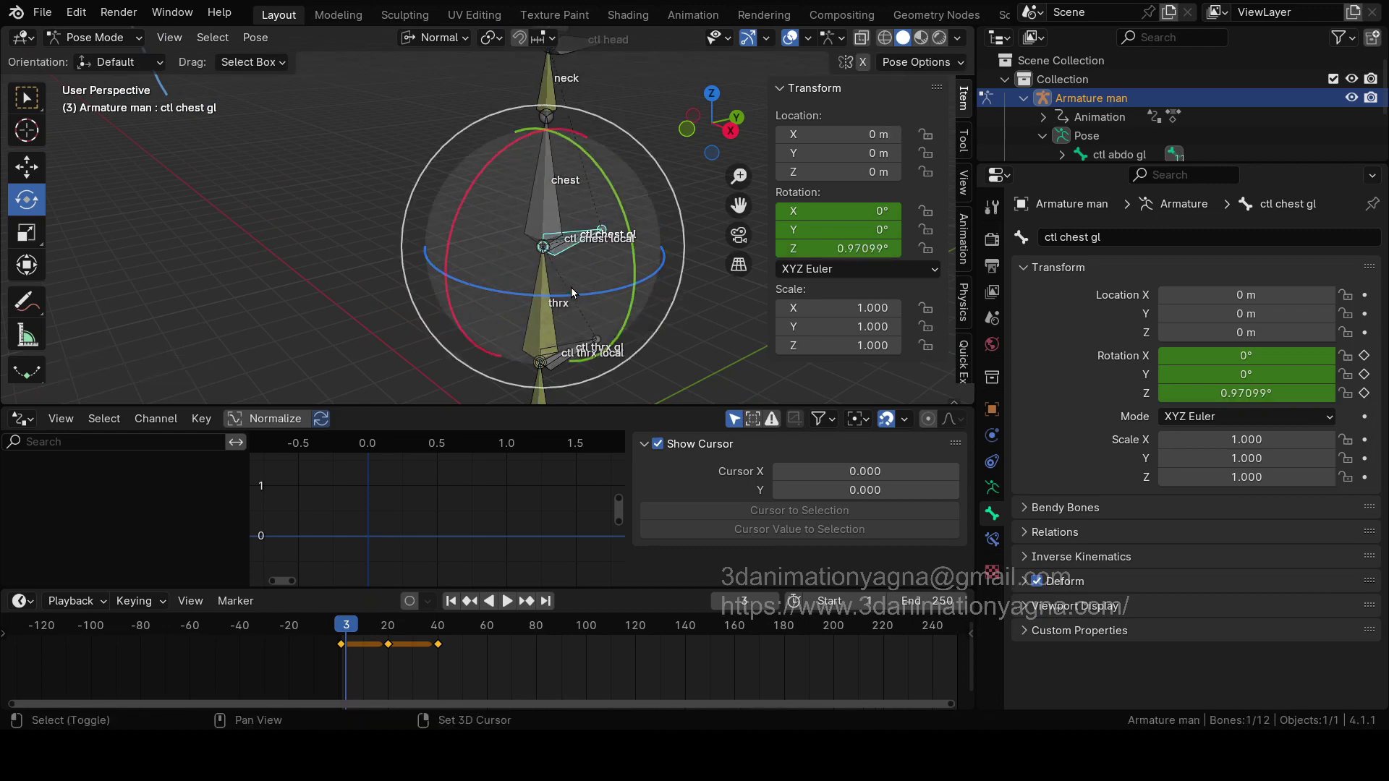
{"action": "key", "text": "KP_3"}
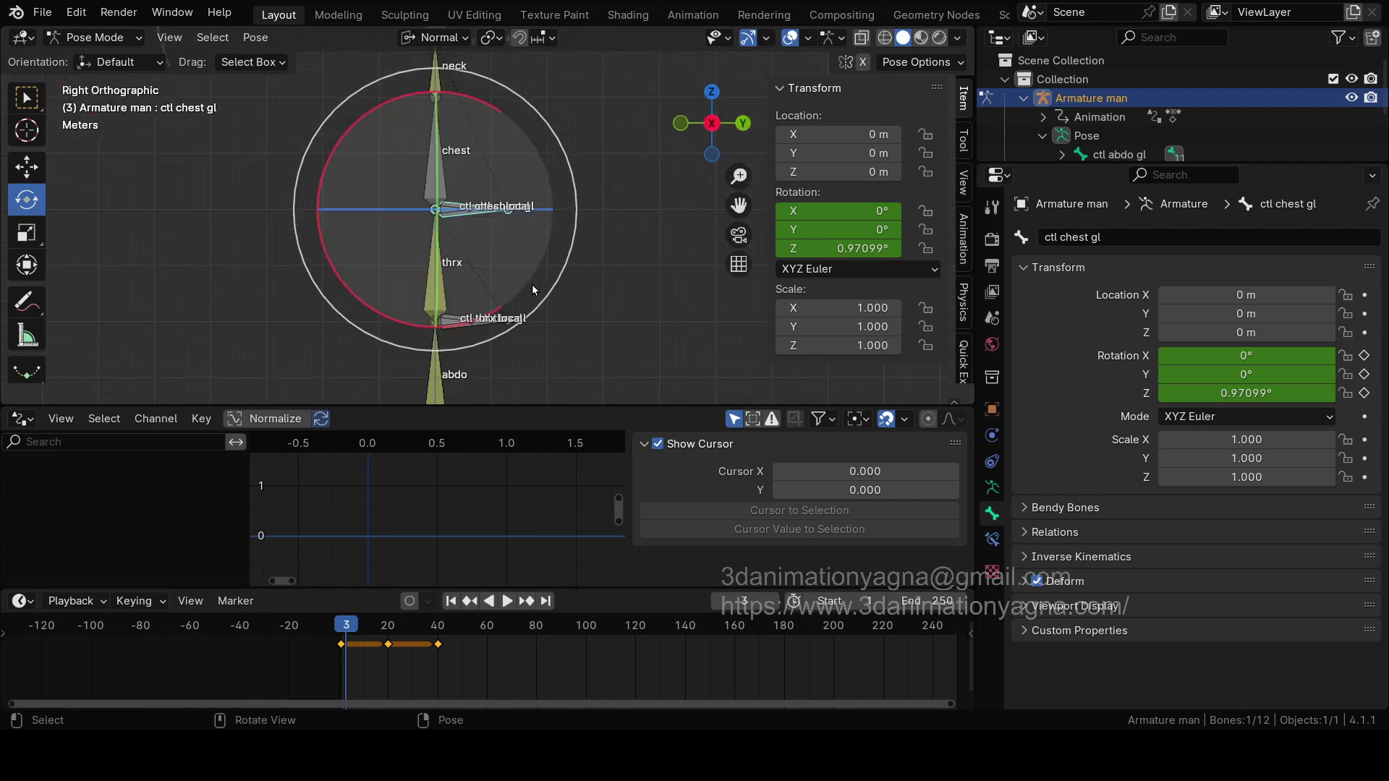
Step: Abandon a horizontal area split, then orbit out of Right Orthographic into perspective and zoom out
{"action": "right_click", "coordinate": [74, 405]}
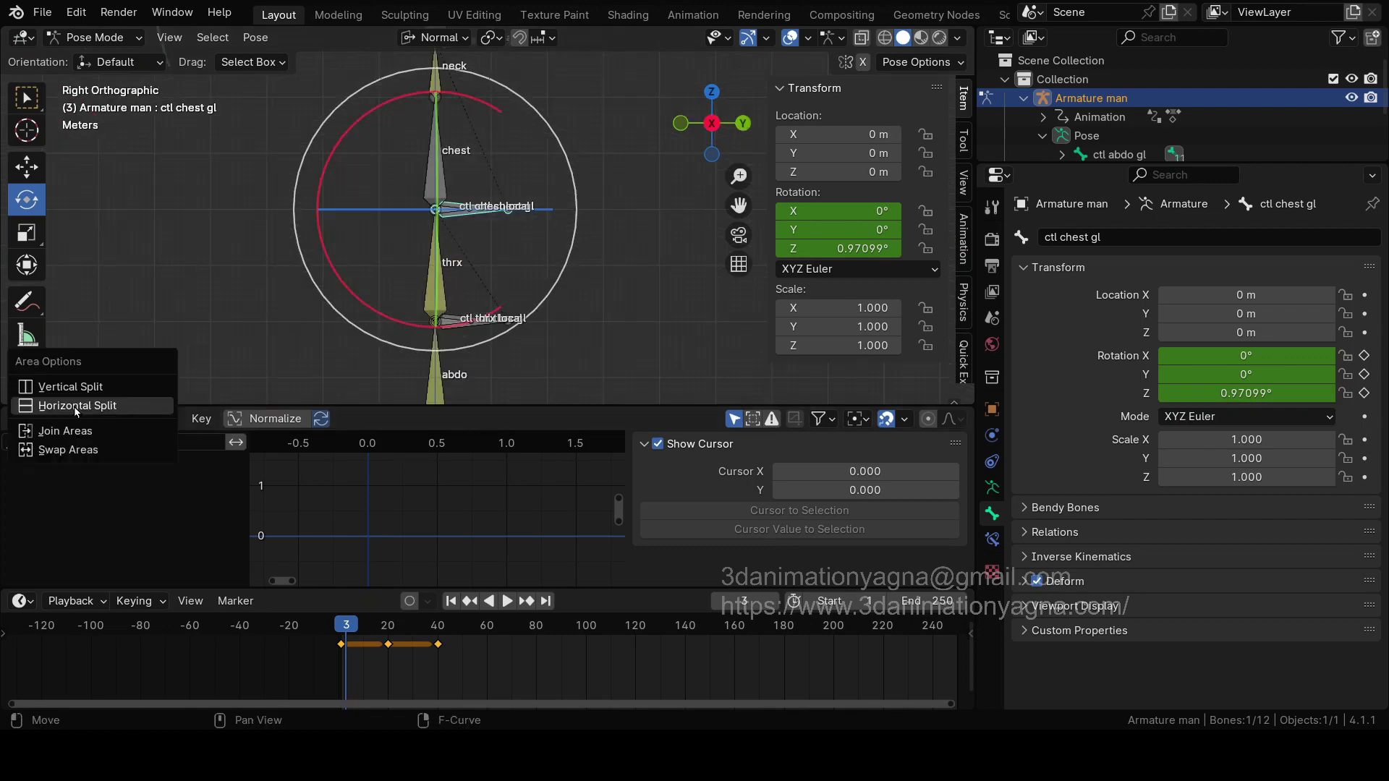
{"action": "left_click", "coordinate": [93, 437]}
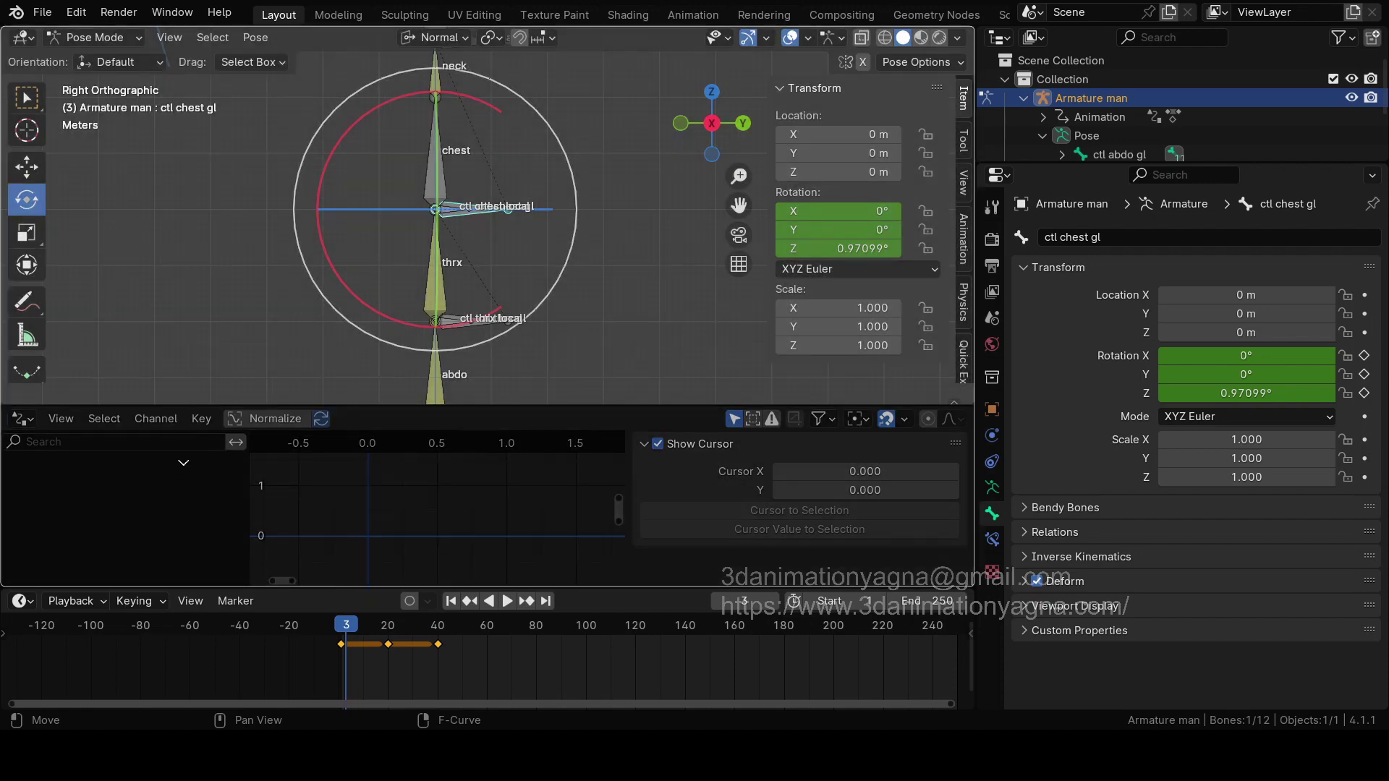
{"action": "left_click", "coordinate": [498, 309]}
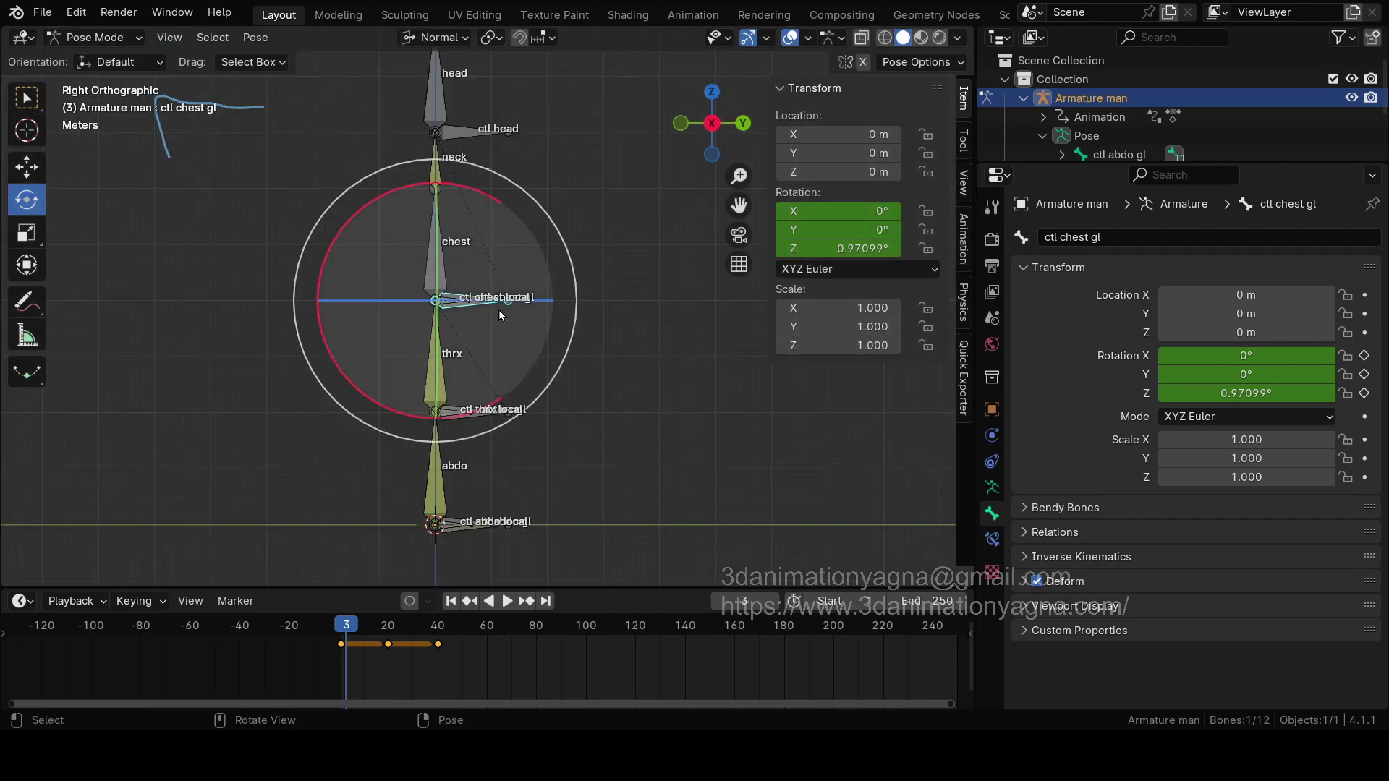
{"action": "middle_click_drag", "start_coordinate": [498, 310], "coordinate": [571, 395]}
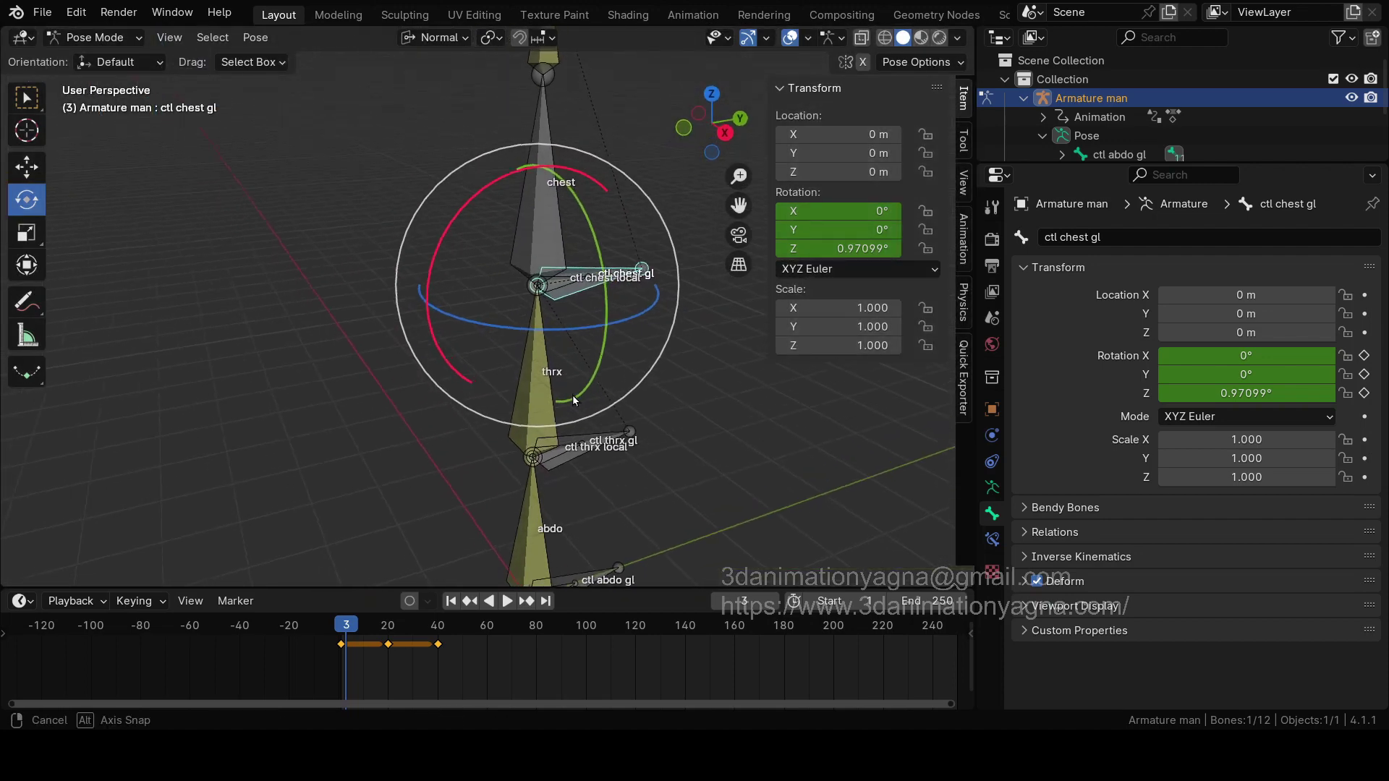
{"action": "scroll", "coordinate": [571, 395], "scroll_direction": "down", "scroll_amount": 3}
Step: Frame ctl head, slide it along Y to -1.2022 m, clear its location with Alt+G, select head
{"action": "left_click", "coordinate": [512, 134]}
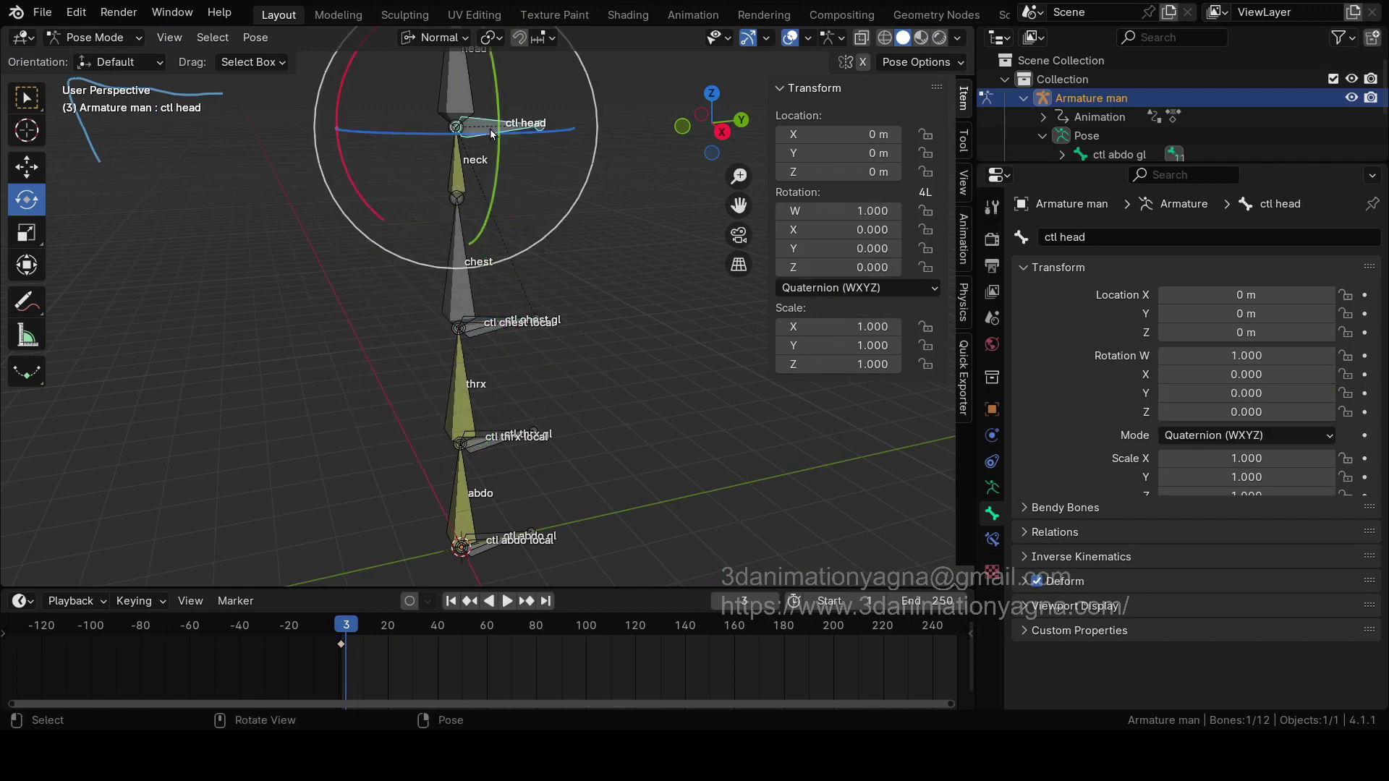
{"action": "key", "text": "KP_Decimal"}
{"action": "middle_click_drag", "start_coordinate": [499, 340], "coordinate": [489, 329]}
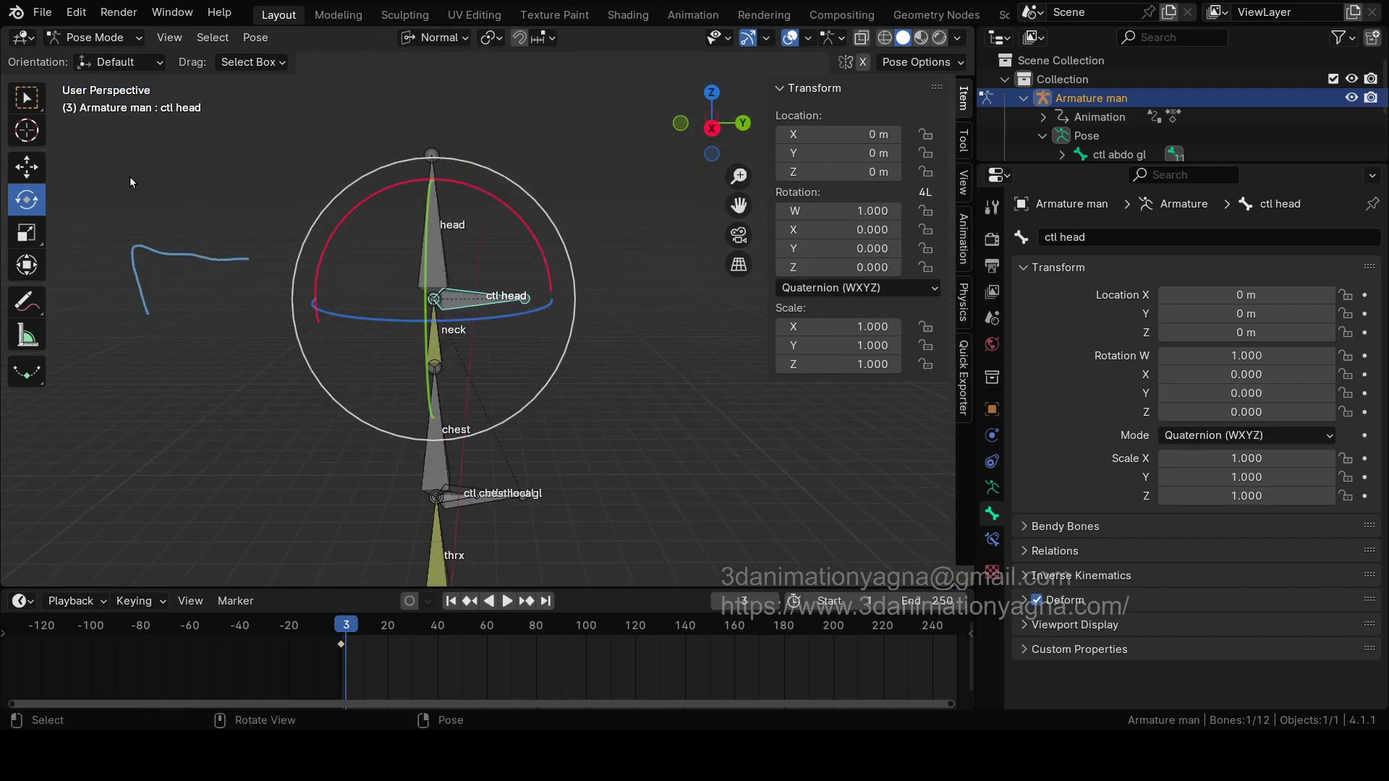
{"action": "left_click", "coordinate": [26, 167]}
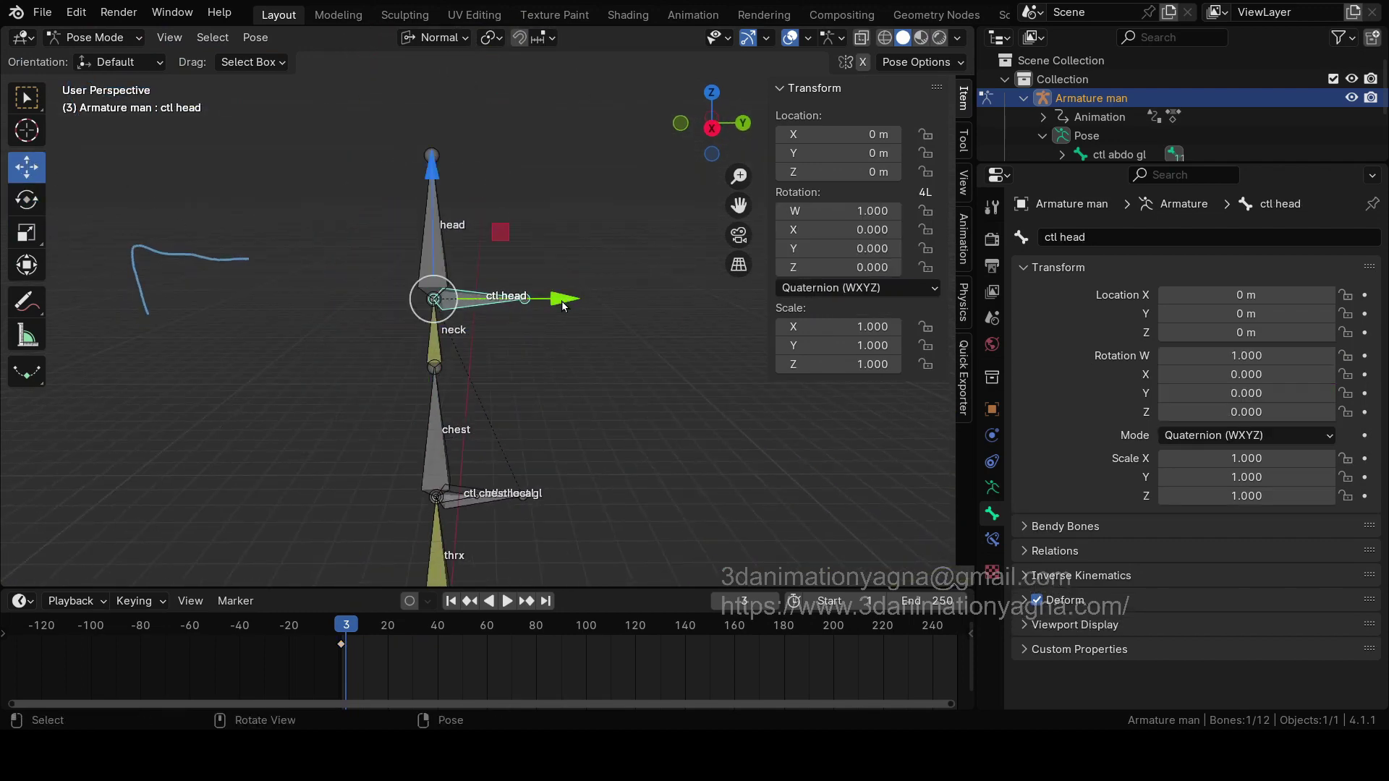
{"action": "left_click_drag", "start_coordinate": [563, 304], "coordinate": [425, 341]}
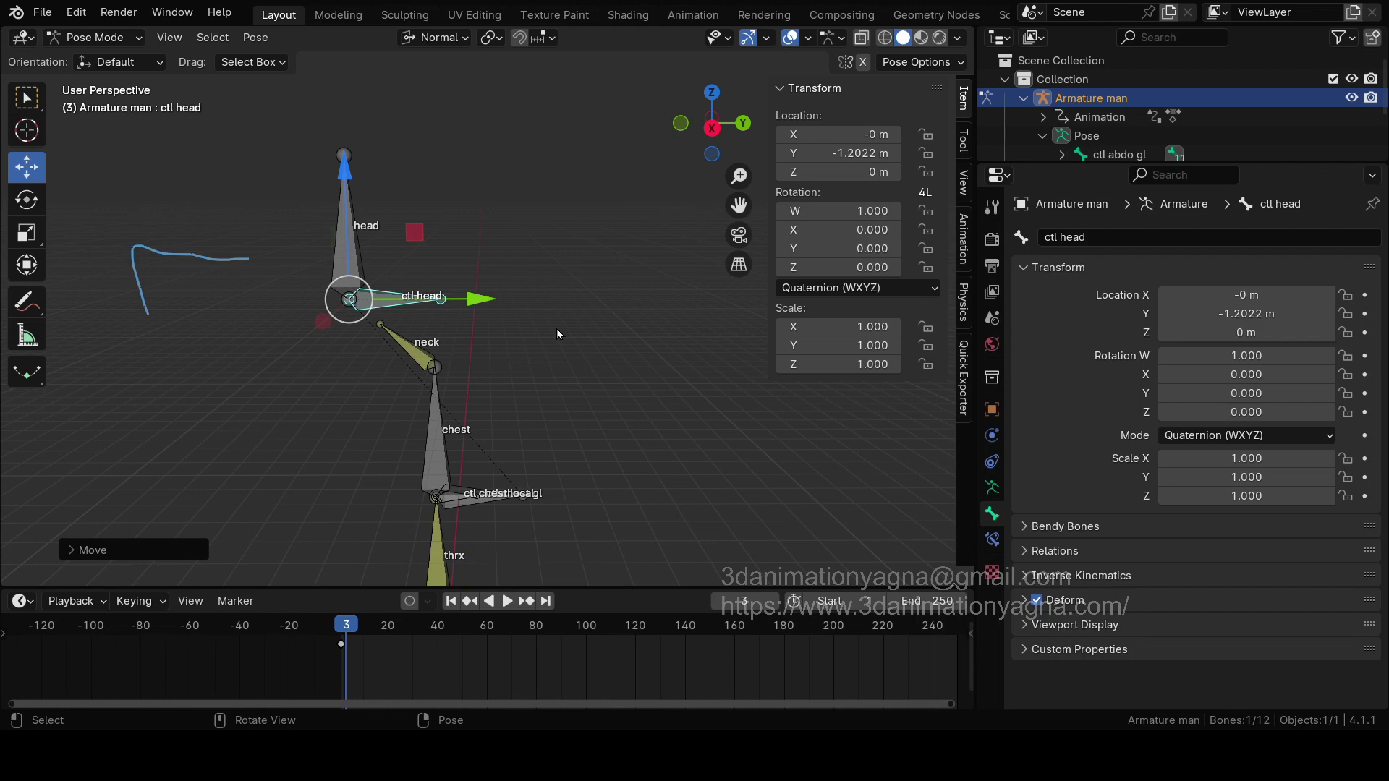
{"action": "key", "text": "alt+g"}
{"action": "left_click", "coordinate": [437, 240]}
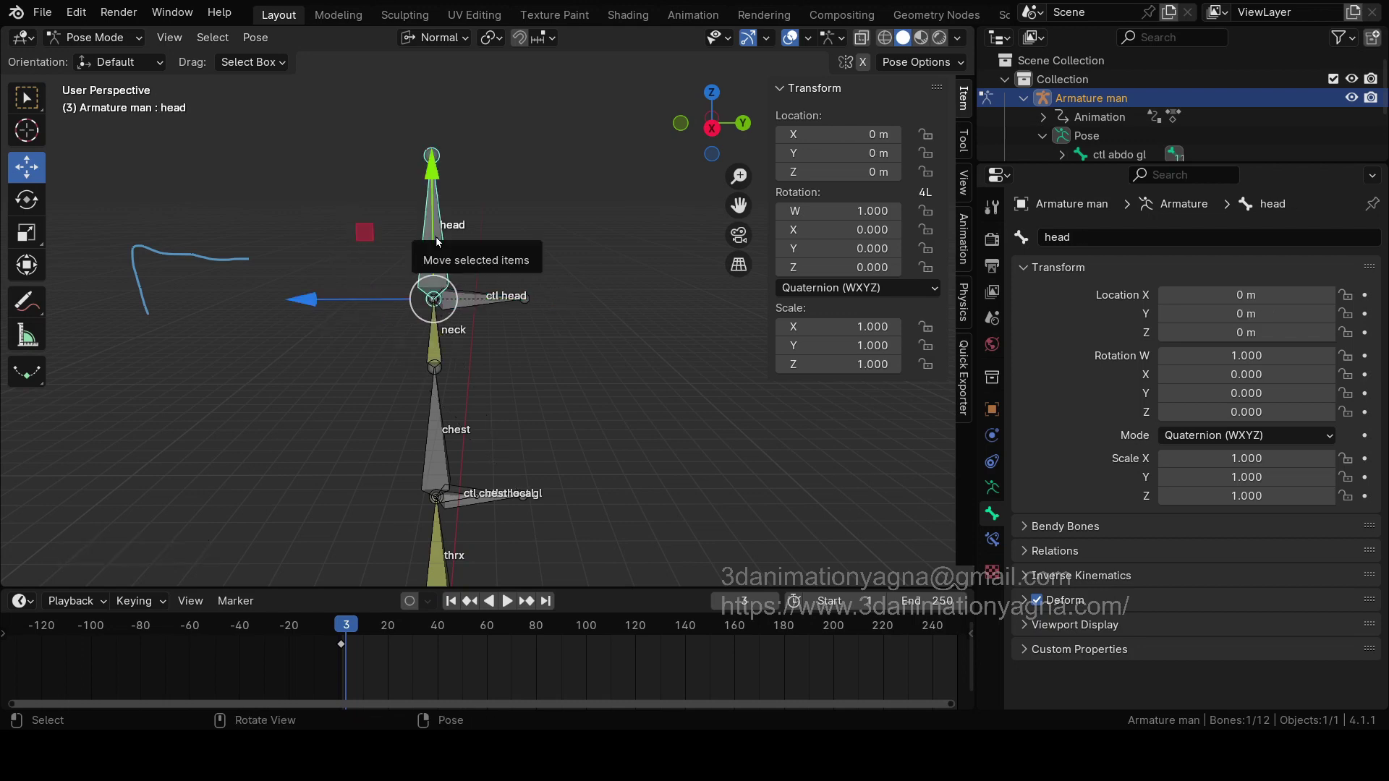
Step: Add a Copy Location constraint to the head bone in the Bone Constraints tab
{"action": "left_click_drag", "start_coordinate": [1106, 165], "coordinate": [1107, 119]}
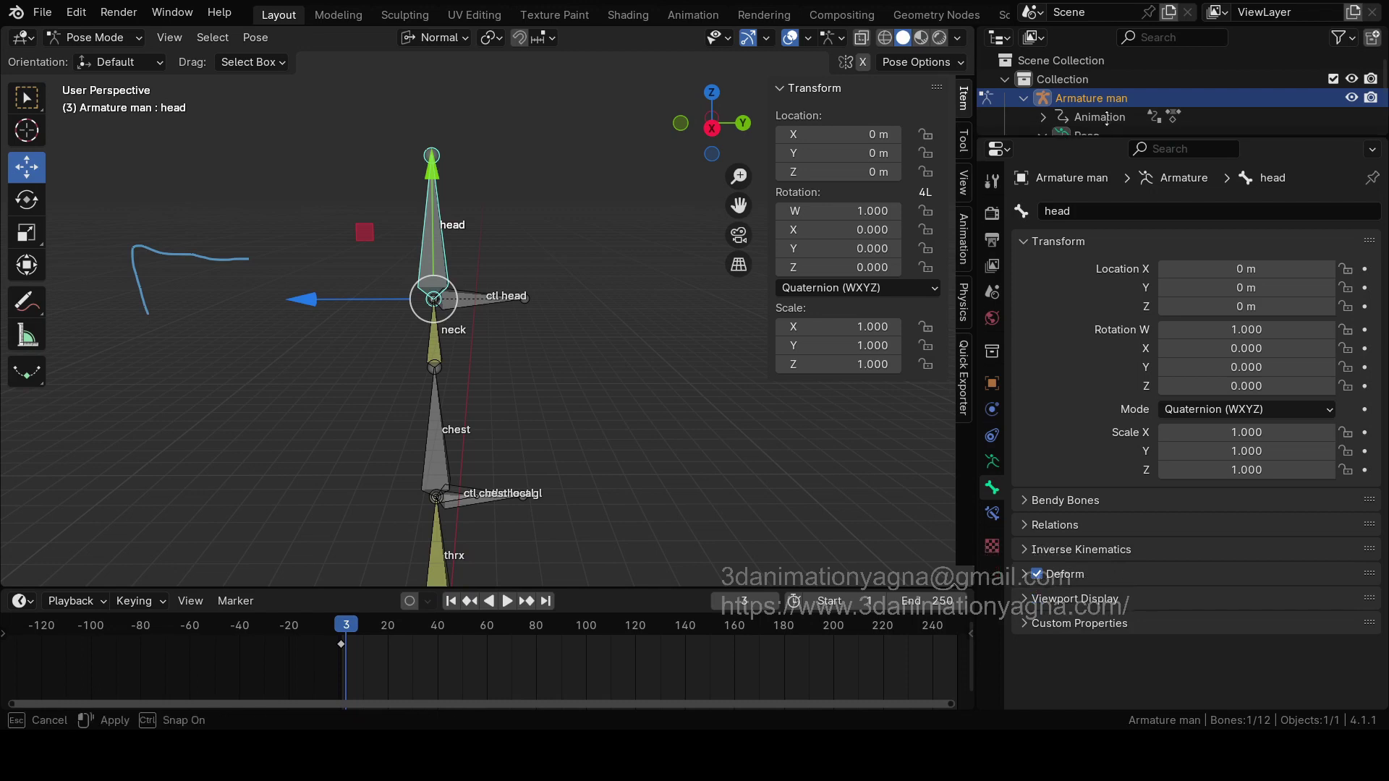
{"action": "left_click", "coordinate": [1058, 220]}
{"action": "left_click", "coordinate": [994, 492]}
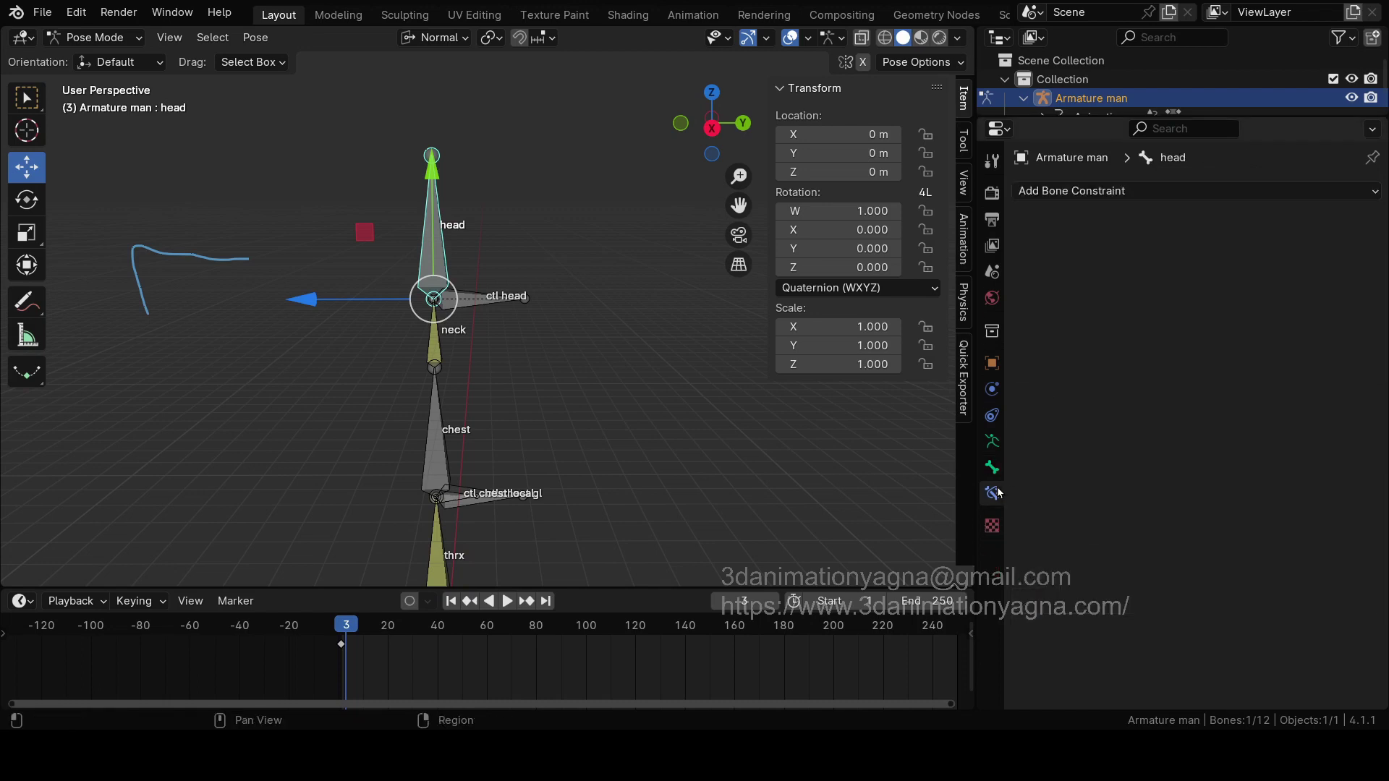
{"action": "left_click", "coordinate": [1223, 190]}
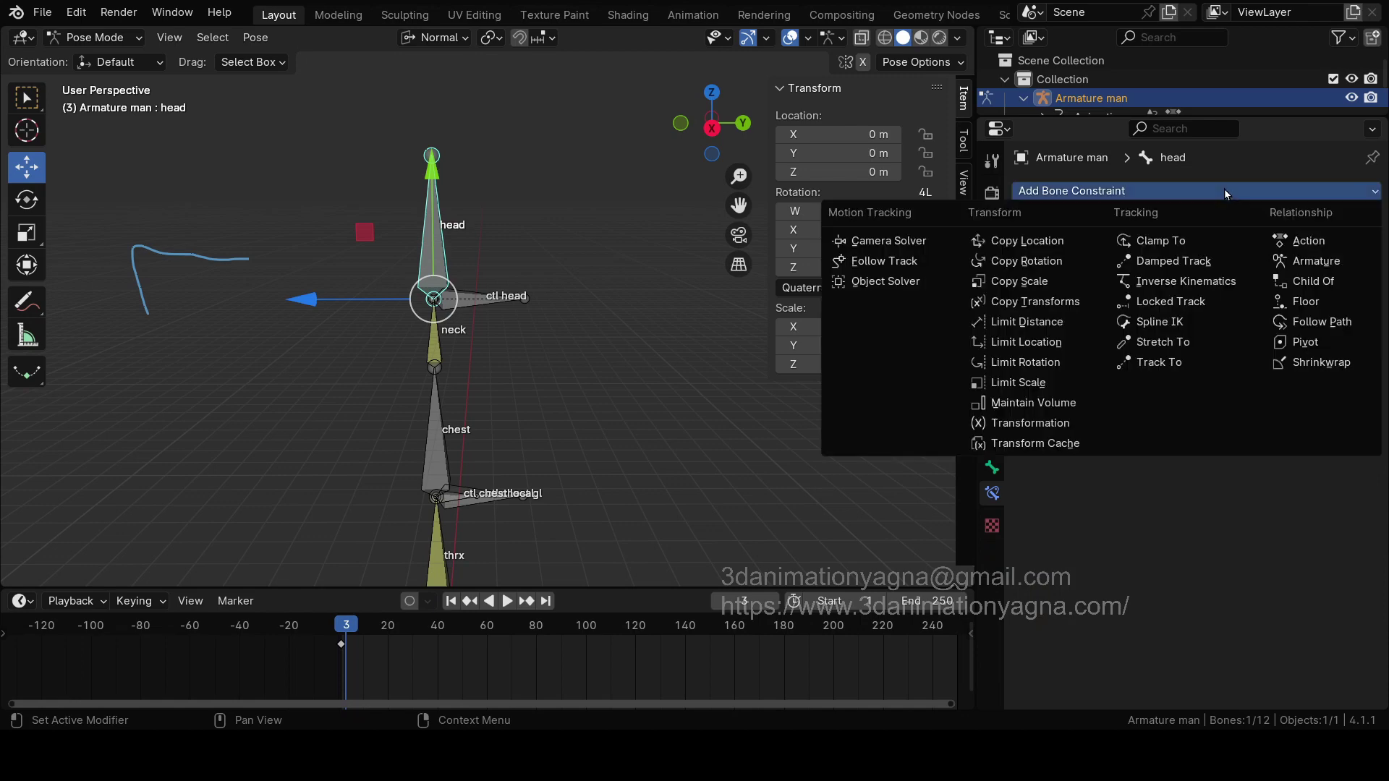
{"action": "left_click", "coordinate": [1056, 237]}
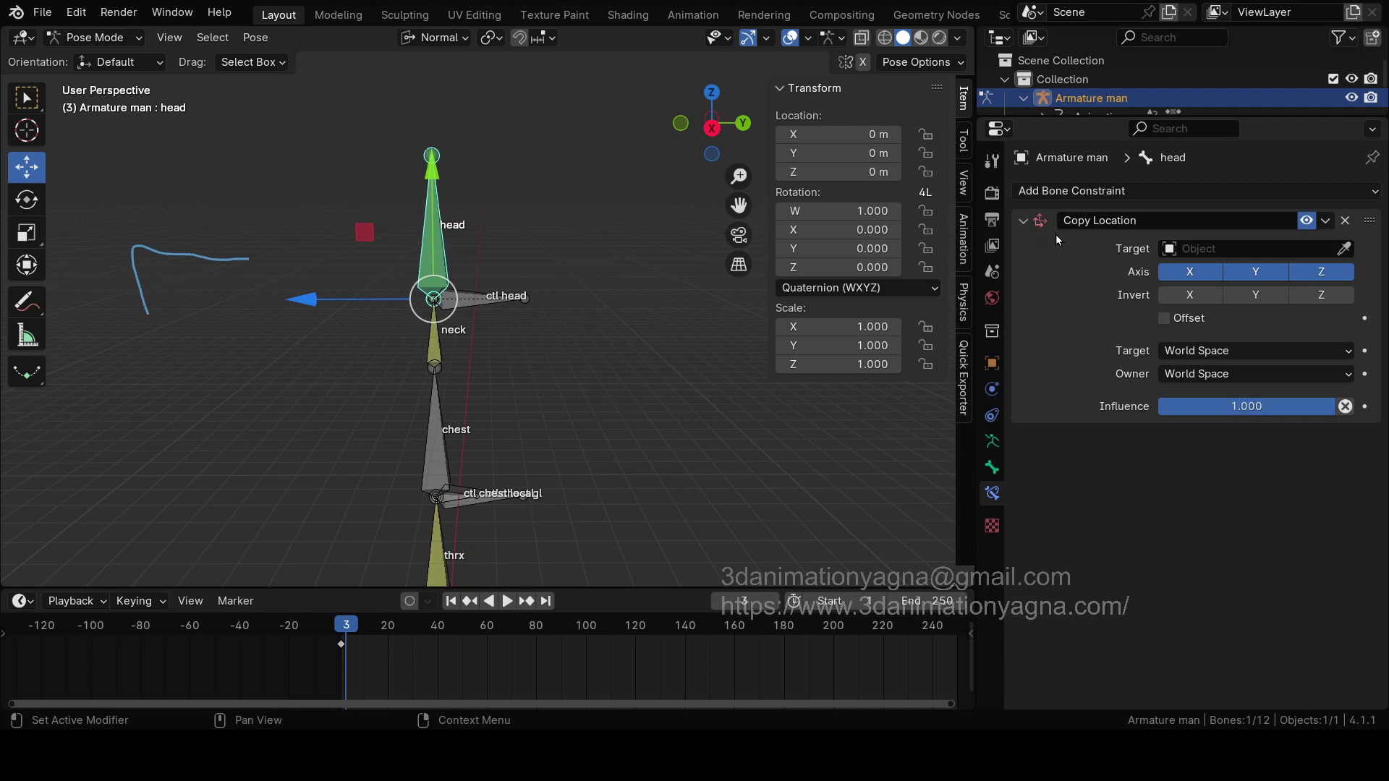
Step: Target the Armature man's neck bone in the constraint and set Head/Tail to 1.0
{"action": "left_click", "coordinate": [1221, 247]}
{"action": "left_click", "coordinate": [1221, 272]}
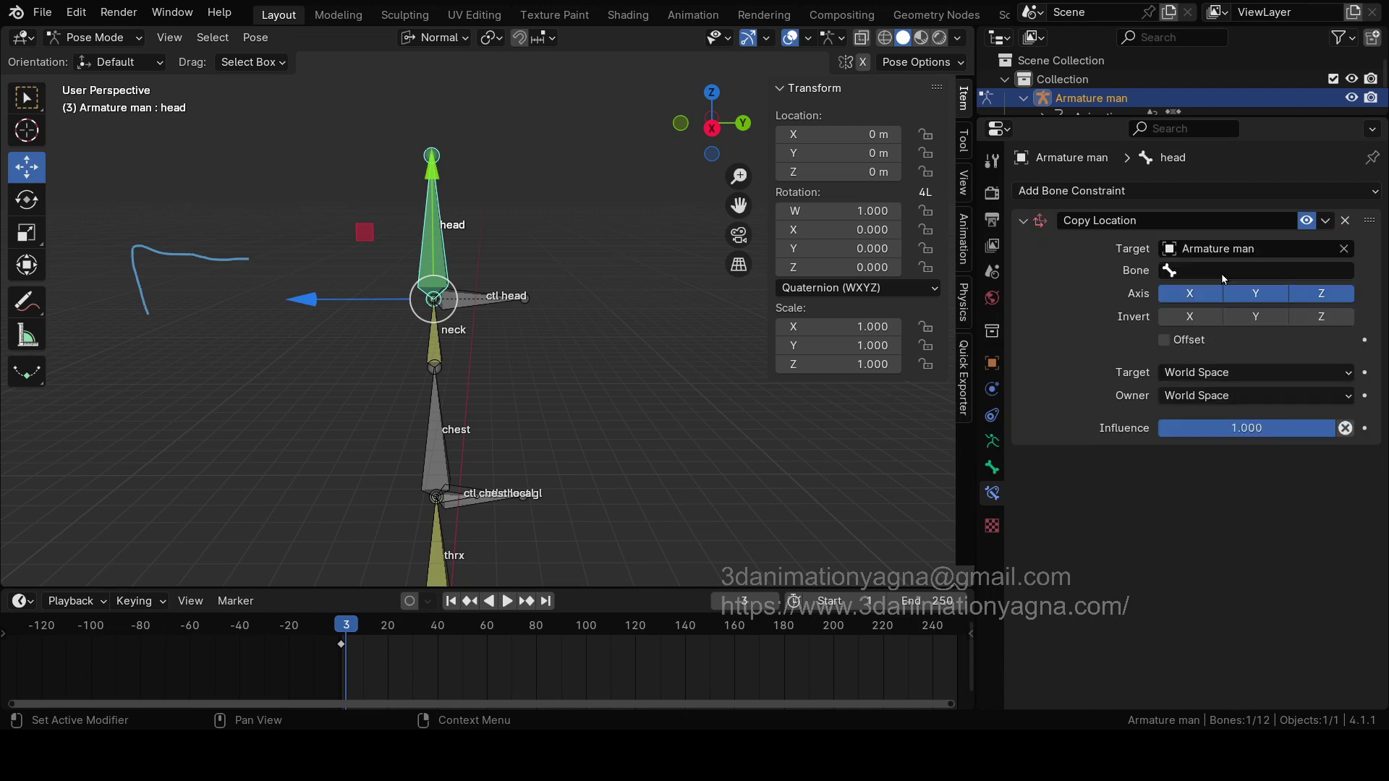
{"action": "left_click", "coordinate": [1230, 272]}
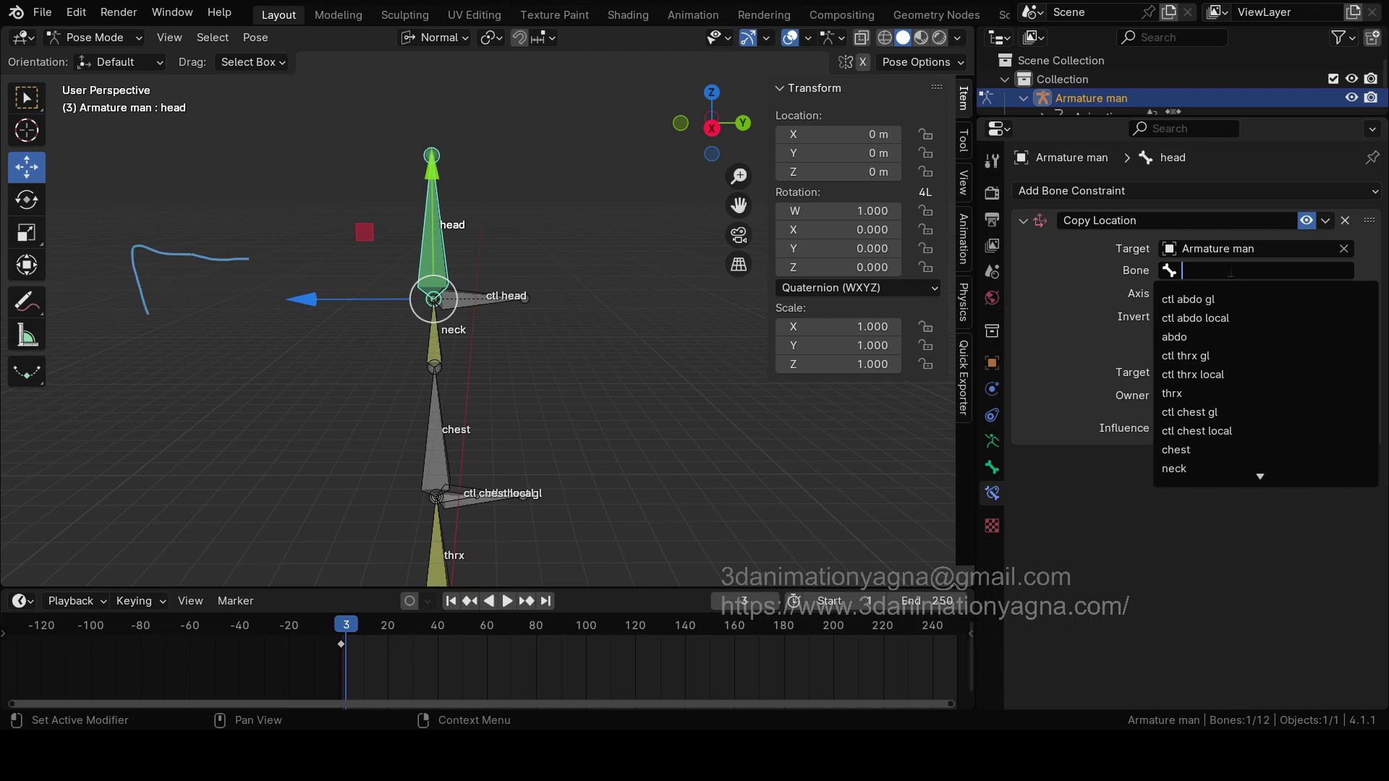
{"action": "type", "text": "neck"}
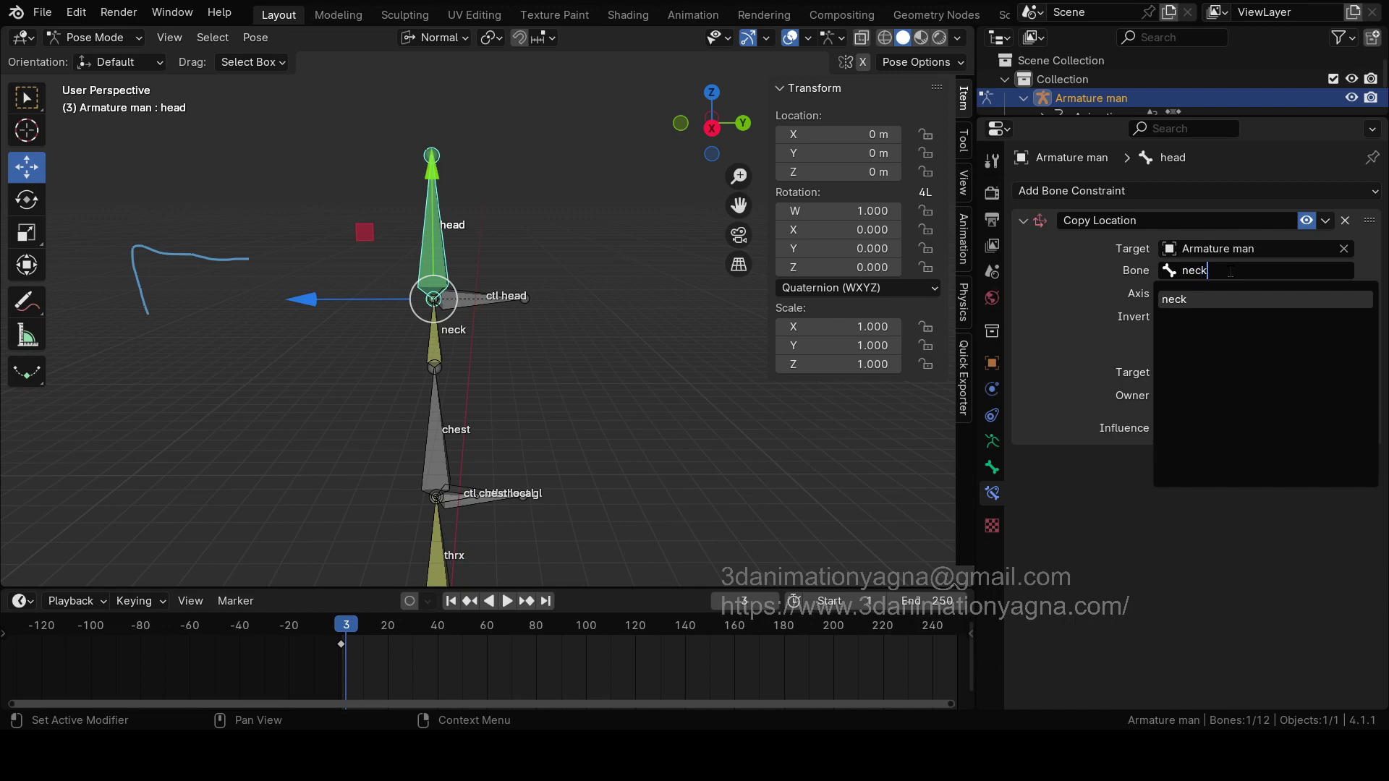
{"action": "left_click", "coordinate": [1192, 298]}
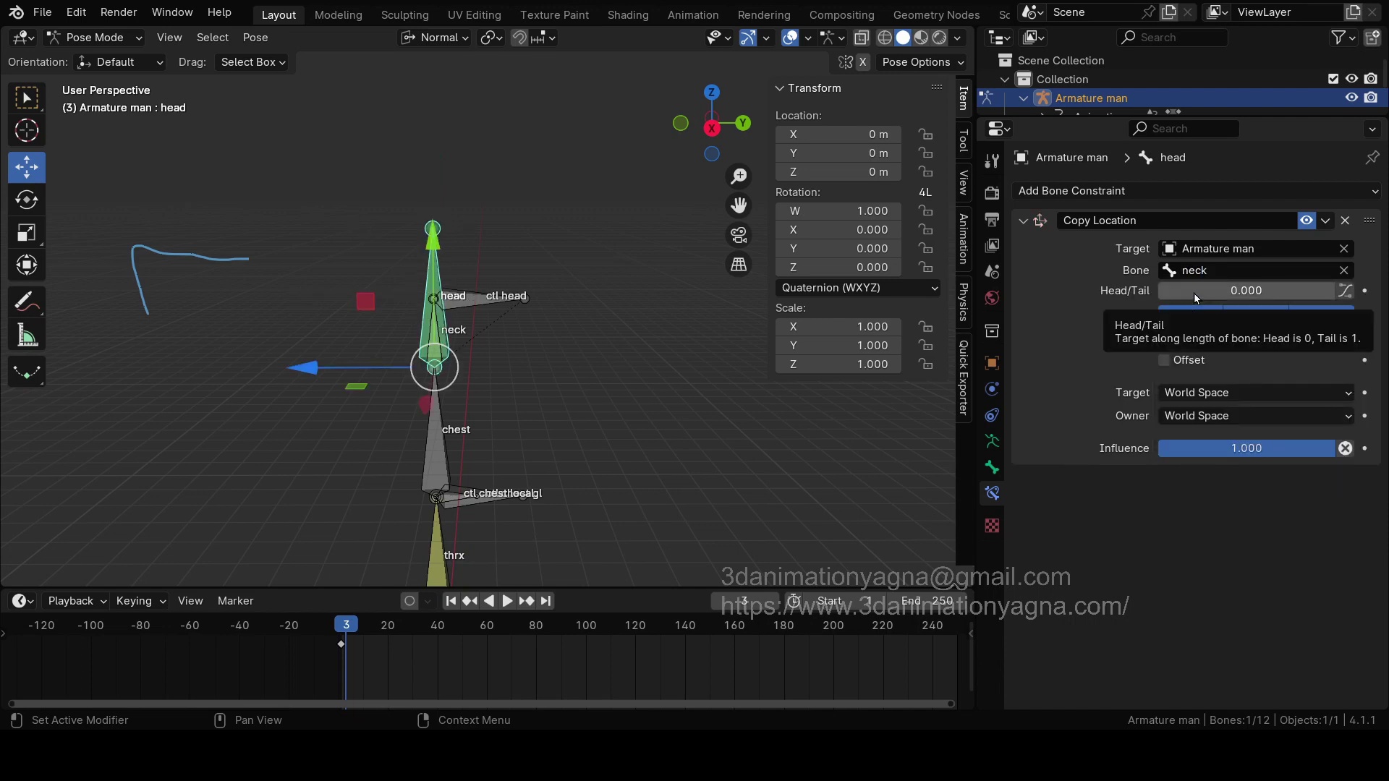
{"action": "left_click_drag", "start_coordinate": [1193, 293], "coordinate": [1347, 293]}
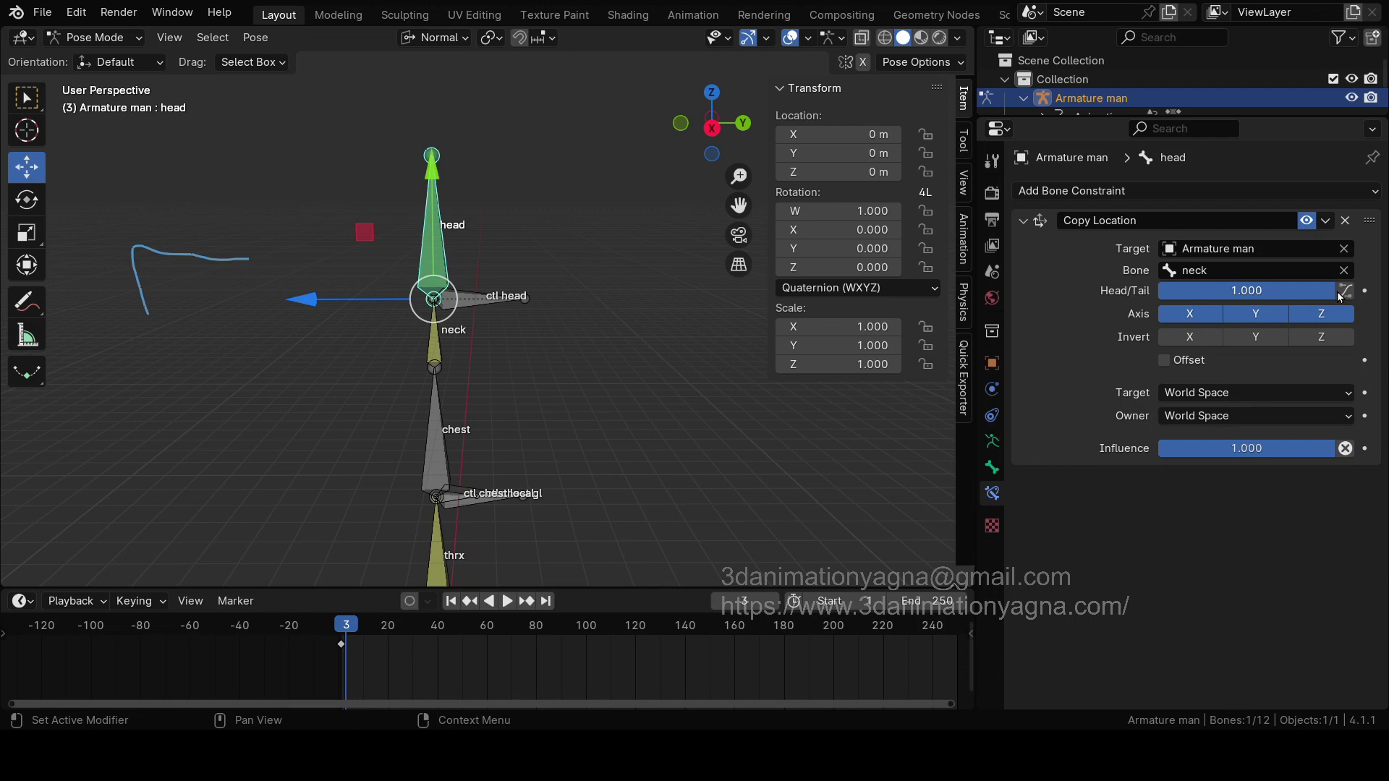
{"action": "middle_click_drag", "start_coordinate": [654, 353], "coordinate": [630, 342]}
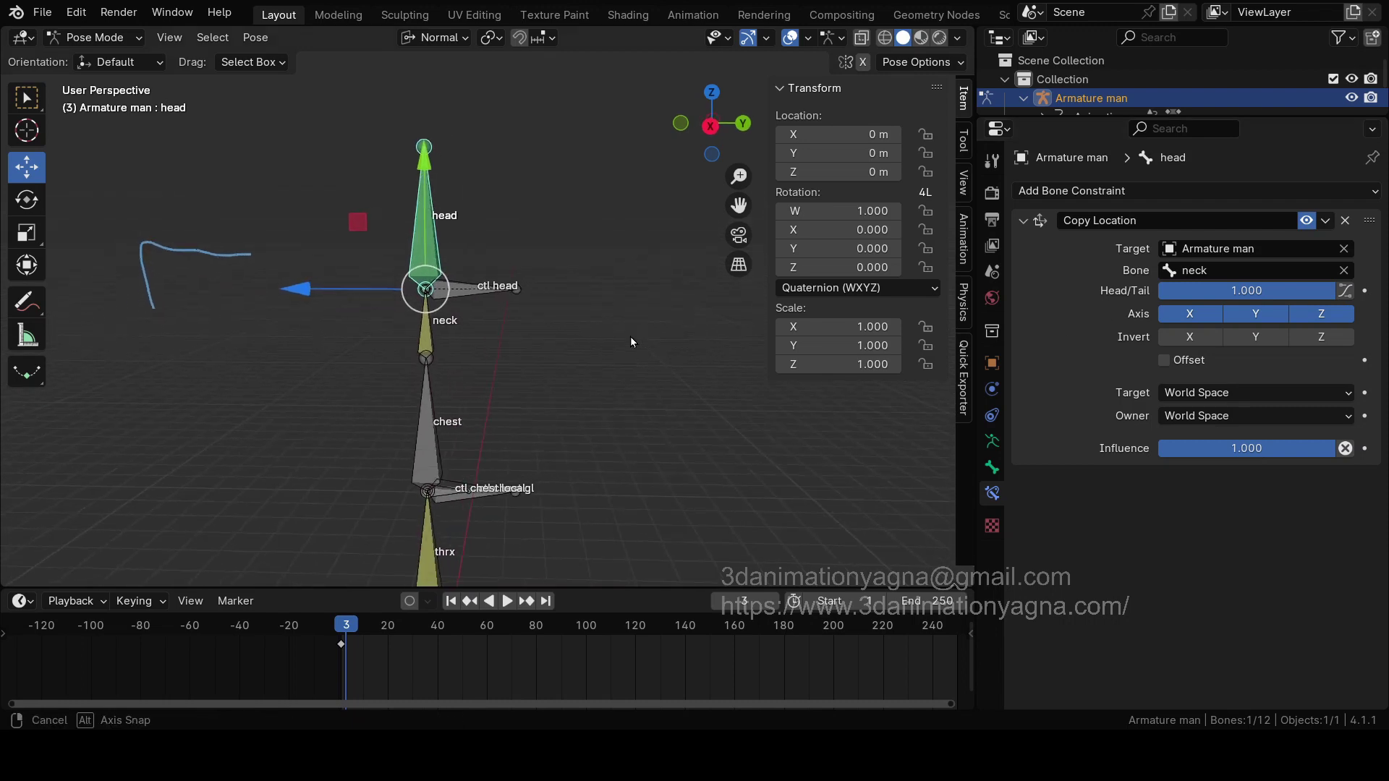
Step: Test-move the head control bone to check that the neck and head follow
{"action": "left_click", "coordinate": [454, 289]}
{"action": "scroll", "coordinate": [509, 337], "scroll_direction": "up", "scroll_amount": 3}
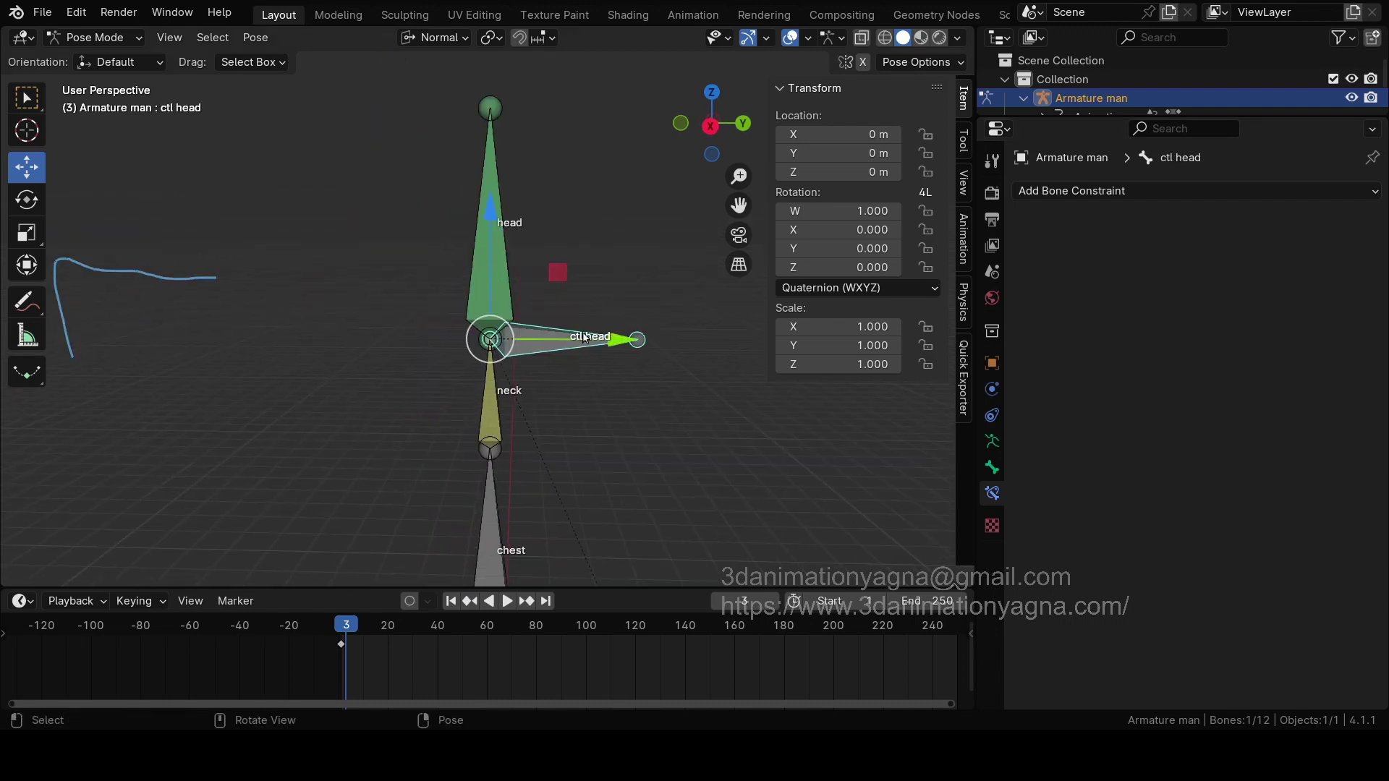
{"action": "left_click_drag", "start_coordinate": [585, 337], "coordinate": [635, 479]}
{"action": "key", "text": "Escape"}
{"action": "left_click_drag", "start_coordinate": [490, 340], "coordinate": [632, 371]}
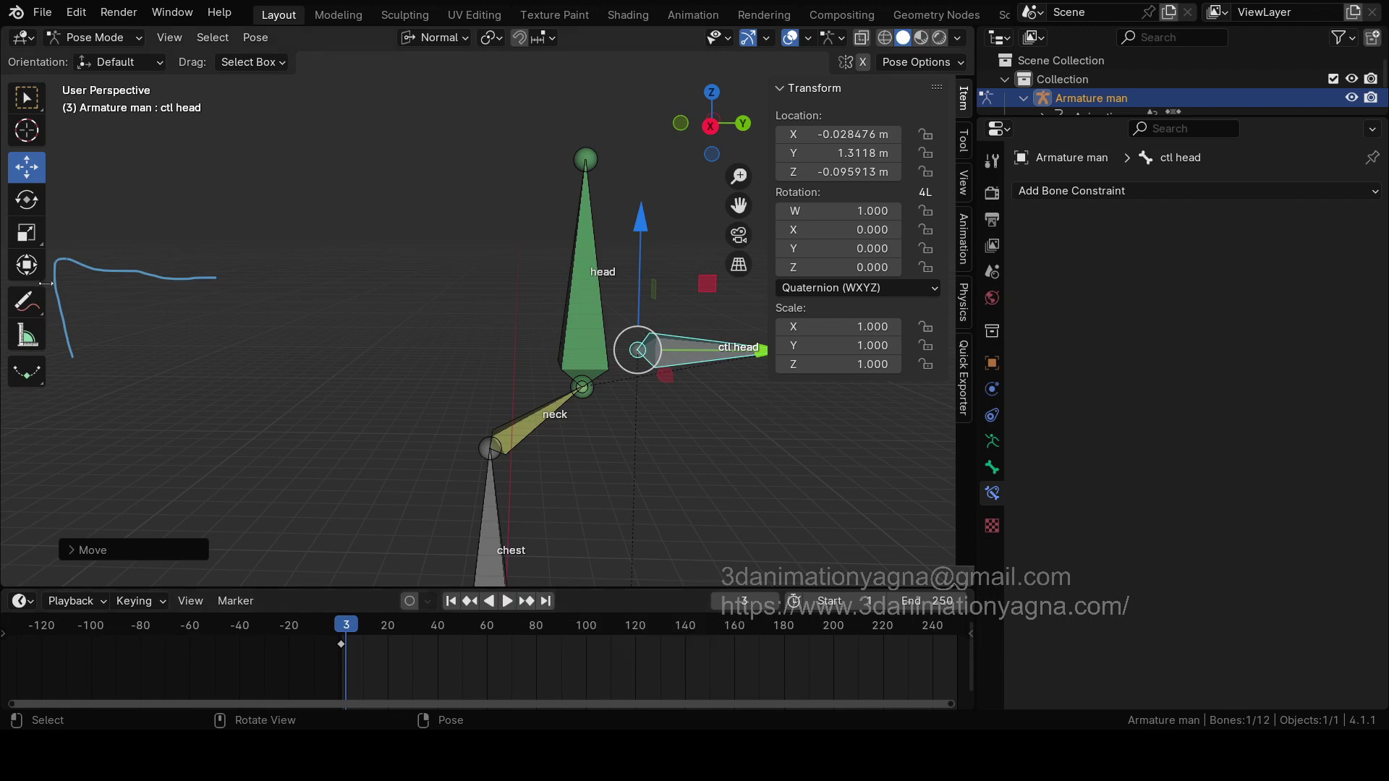
Step: Erase the blue annotation scribble with the Annotate eraser
{"action": "left_click", "coordinate": [79, 320]}
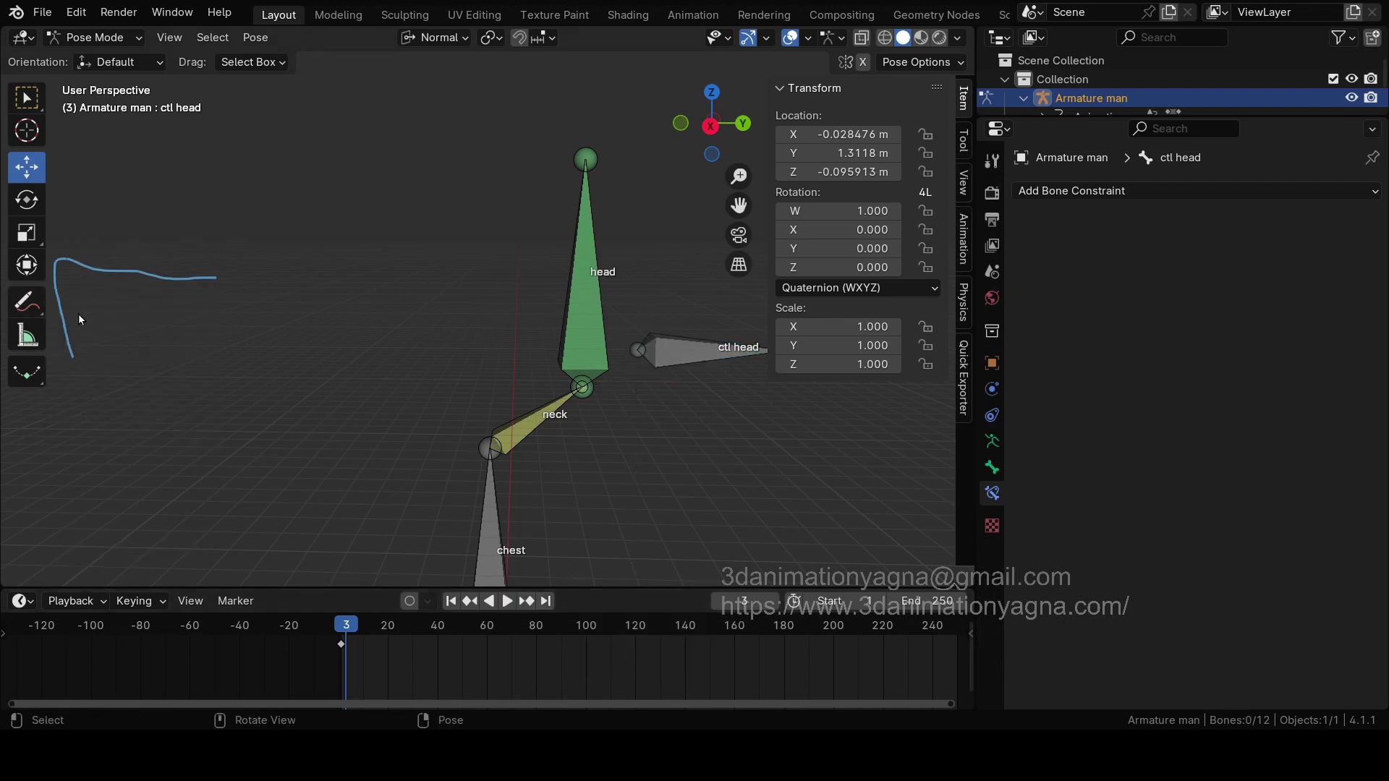
{"action": "left_click", "coordinate": [29, 301]}
{"action": "mouse_move", "coordinate": [66, 238]}
{"action": "left_mouse_down"}
{"action": "mouse_move", "coordinate": [81, 404]}
{"action": "mouse_move", "coordinate": [118, 275]}
{"action": "mouse_move", "coordinate": [171, 271]}
{"action": "left_mouse_up"}
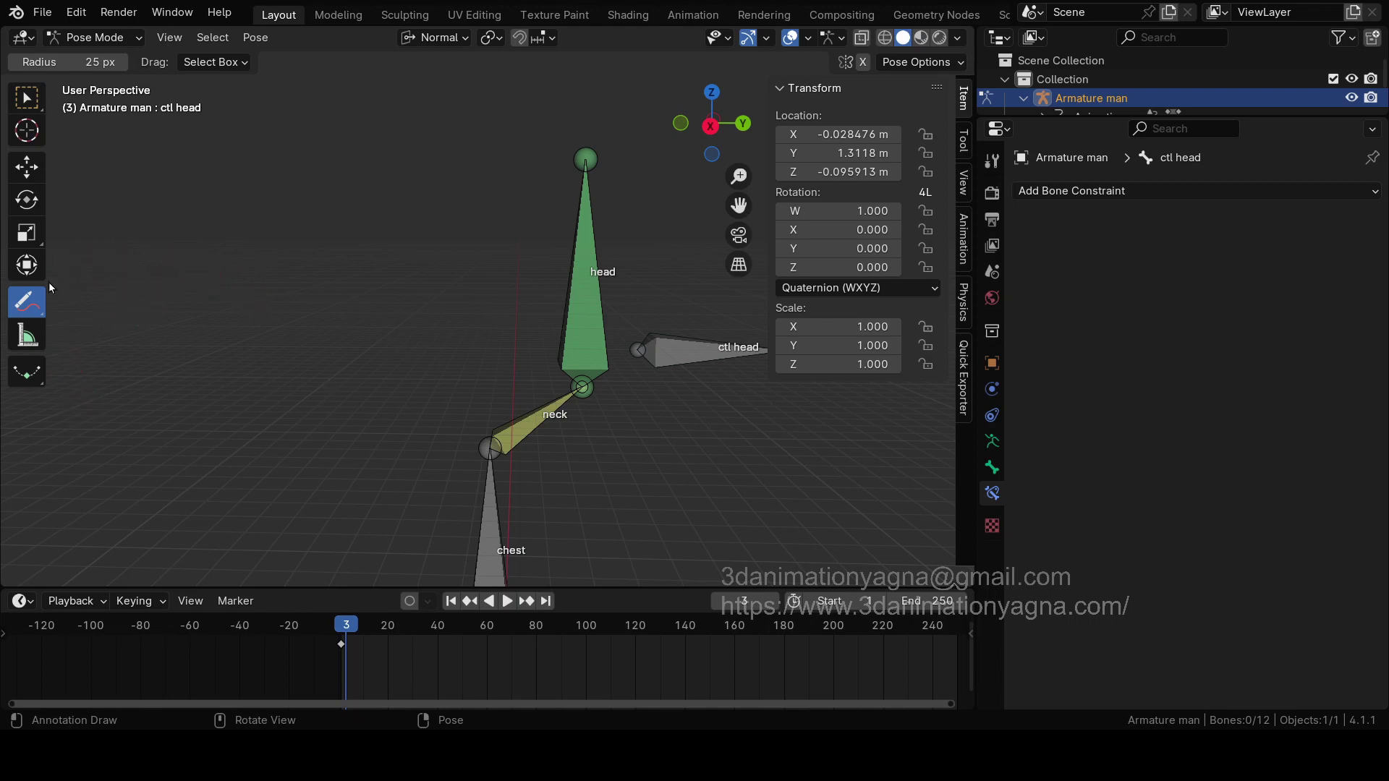
{"action": "left_click_drag", "start_coordinate": [32, 308], "coordinate": [87, 322]}
{"action": "left_click", "coordinate": [32, 161]}
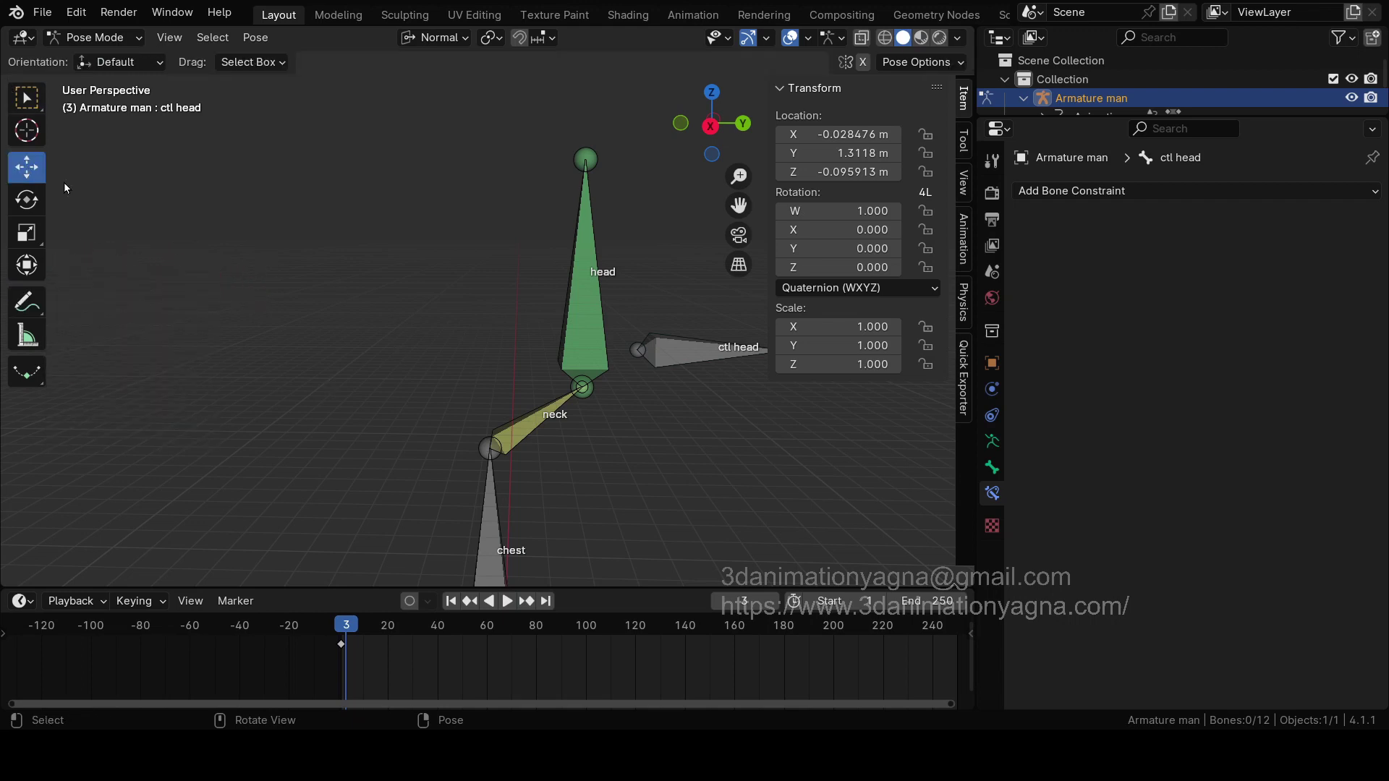
Step: Reset ctl head's Location X, Y and Z to 0
{"action": "left_click", "coordinate": [700, 354]}
{"action": "scroll", "coordinate": [697, 444], "scroll_direction": "down", "scroll_amount": 3}
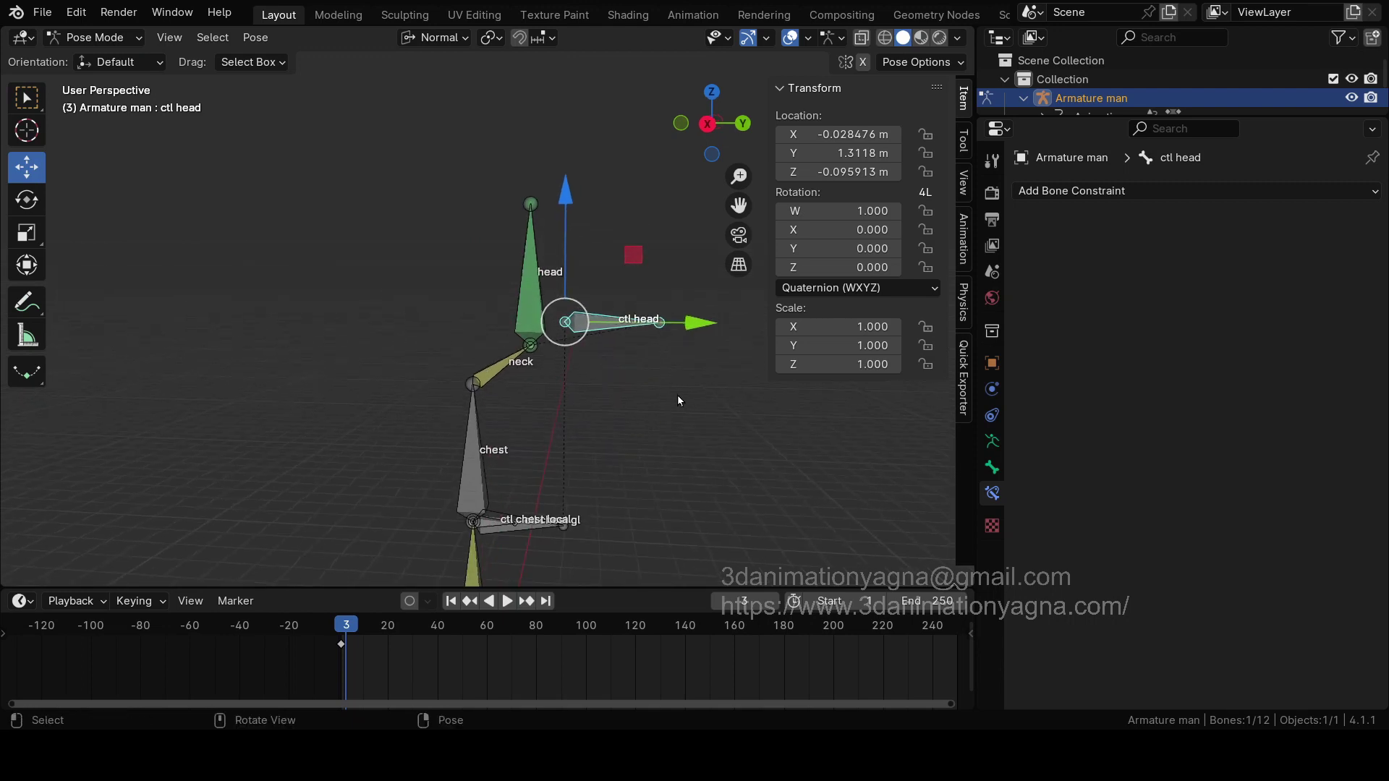
{"action": "left_click_drag", "start_coordinate": [858, 172], "coordinate": [839, 135]}
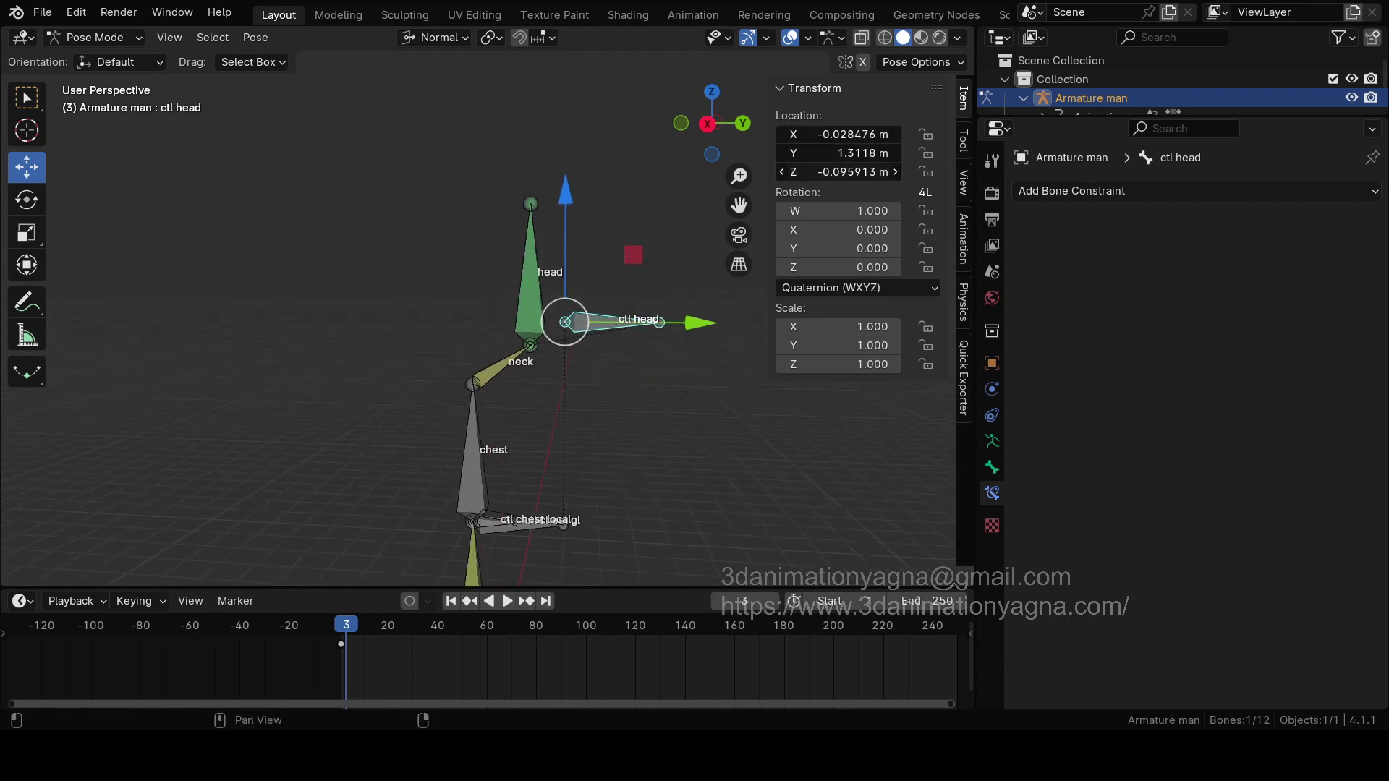
{"action": "type", "text": "0"}
{"action": "key", "text": "Return"}
Step: Review the head bone up the spine, ending with the chest bone active
{"action": "middle_click_drag", "start_coordinate": [611, 392], "coordinate": [486, 158]}
{"action": "left_click", "coordinate": [486, 155]}
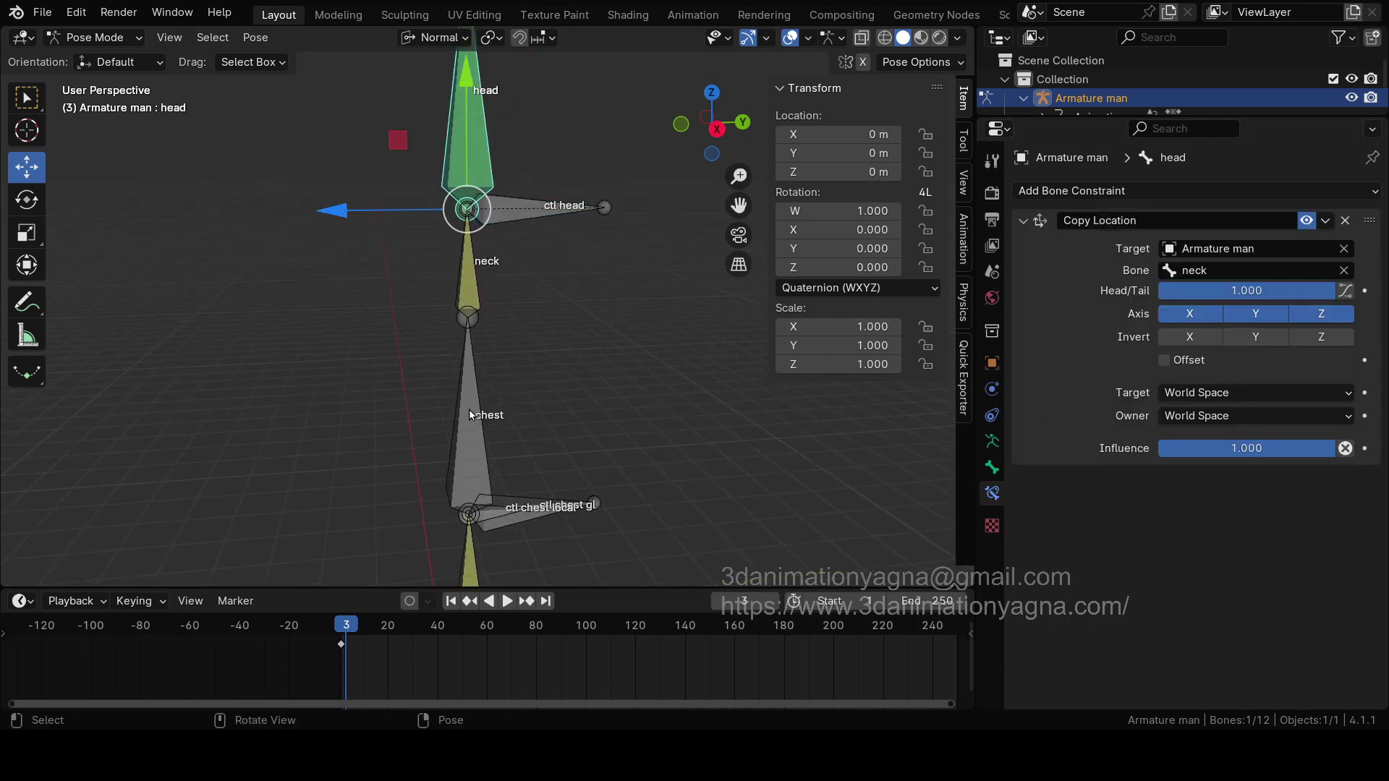
{"action": "middle_click_drag", "start_coordinate": [529, 470], "coordinate": [547, 326], "text": "shift"}
{"action": "left_click", "coordinate": [448, 363]}
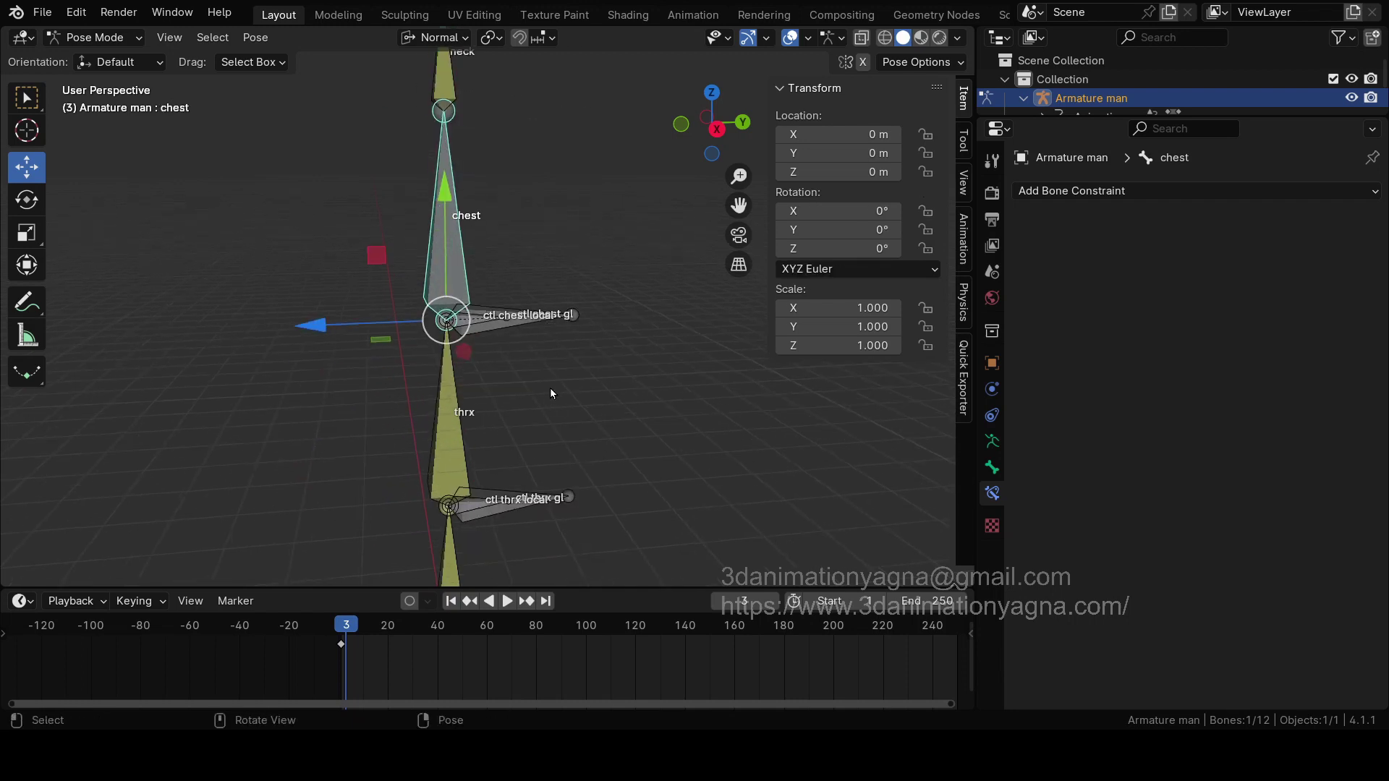
Step: Give chest a Copy Location constraint targeting Armature man's thrx bone at Head/Tail 1.0
{"action": "scroll", "coordinate": [536, 281], "scroll_direction": "down", "scroll_amount": 1}
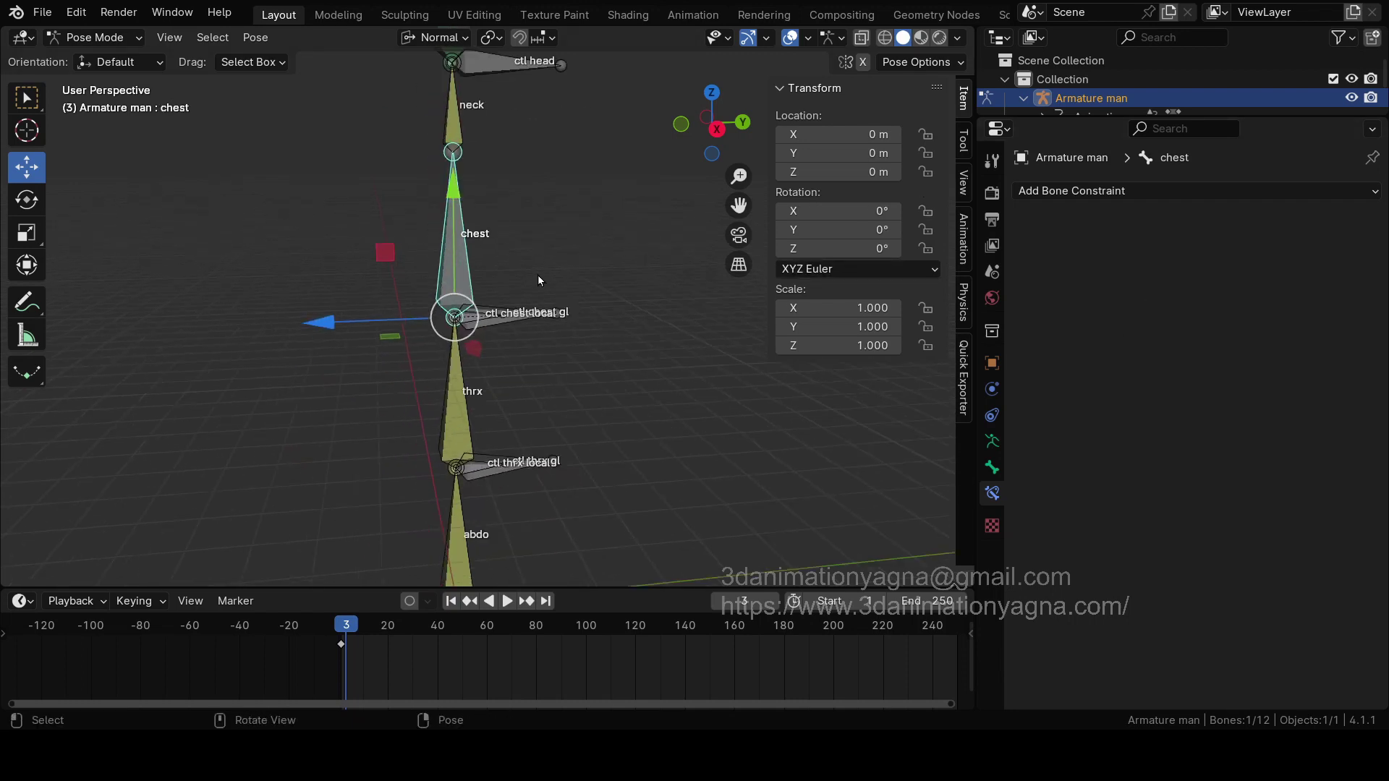
{"action": "left_click", "coordinate": [1108, 191]}
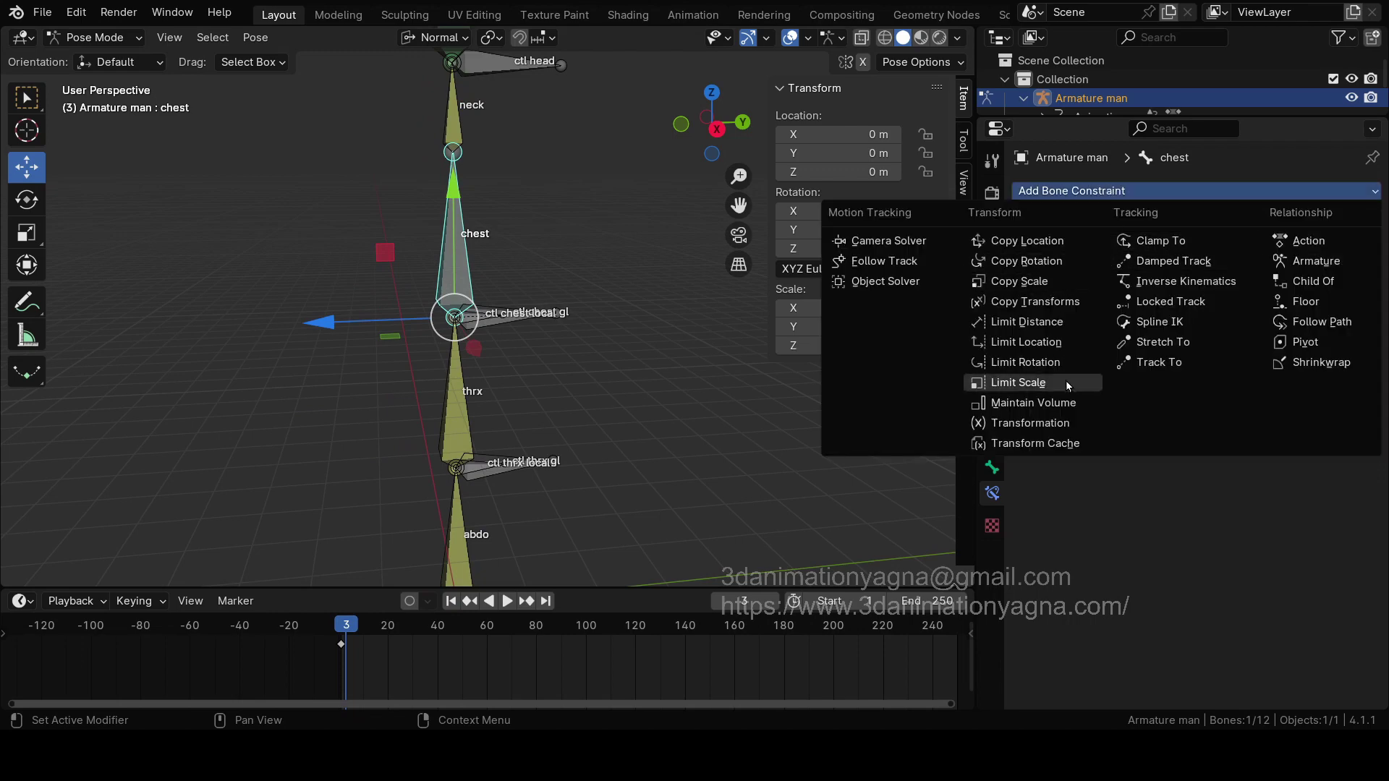
{"action": "left_click", "coordinate": [1074, 243]}
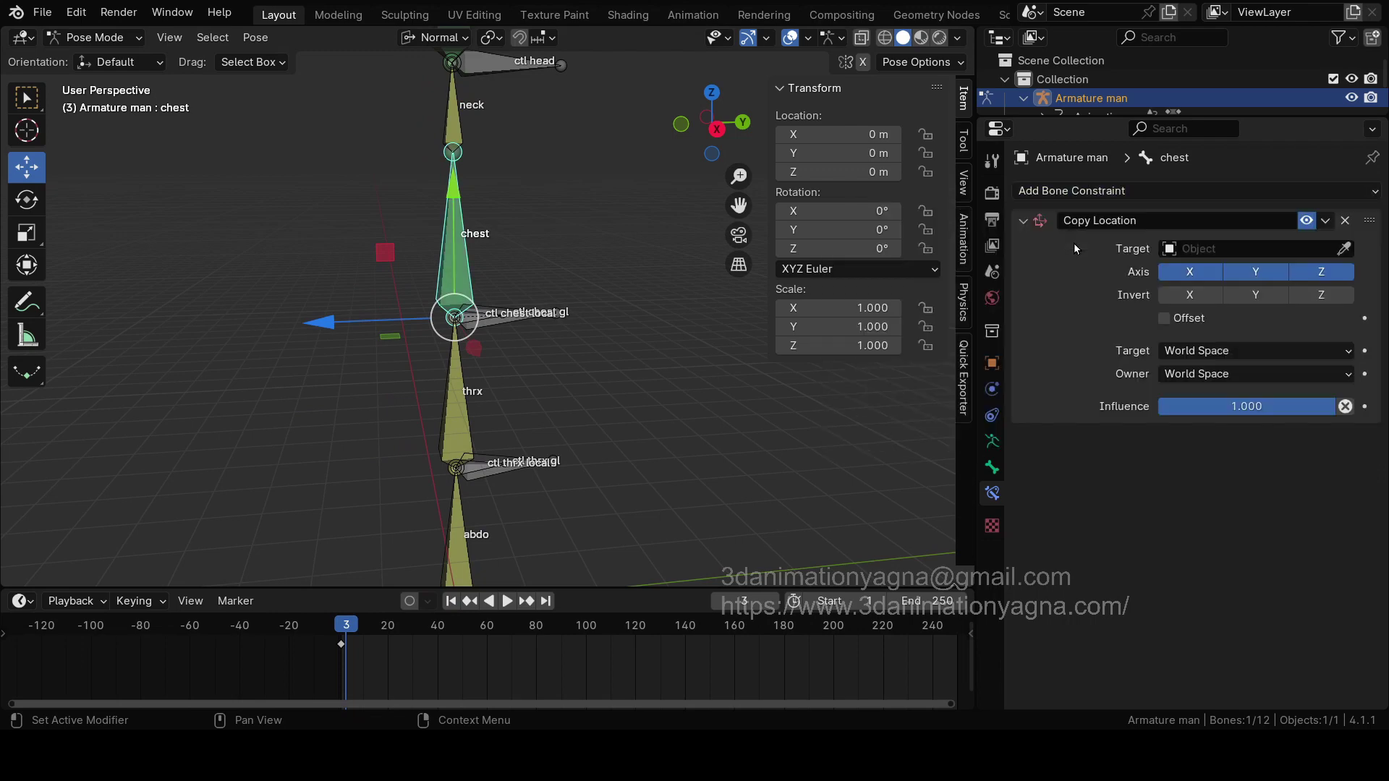
{"action": "left_click", "coordinate": [1234, 248]}
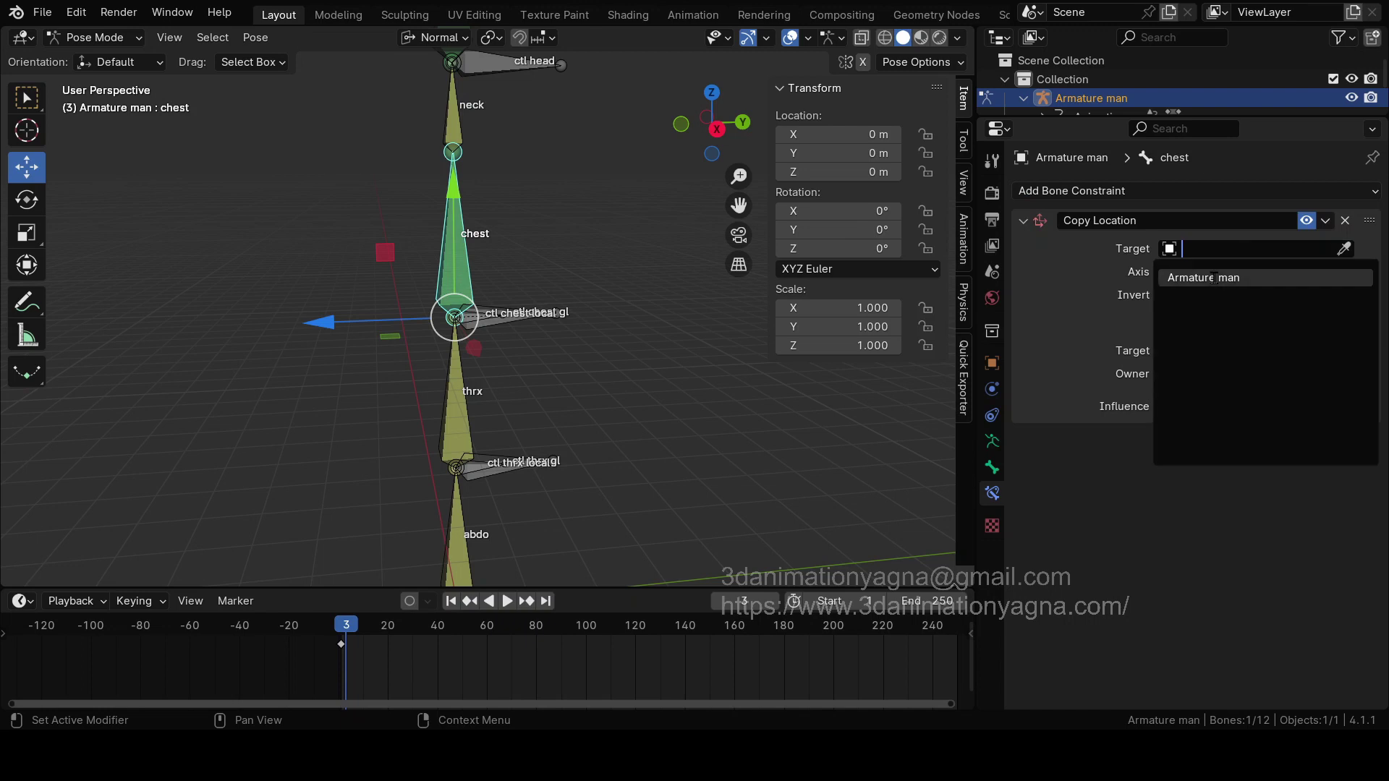
{"action": "left_click", "coordinate": [1213, 278]}
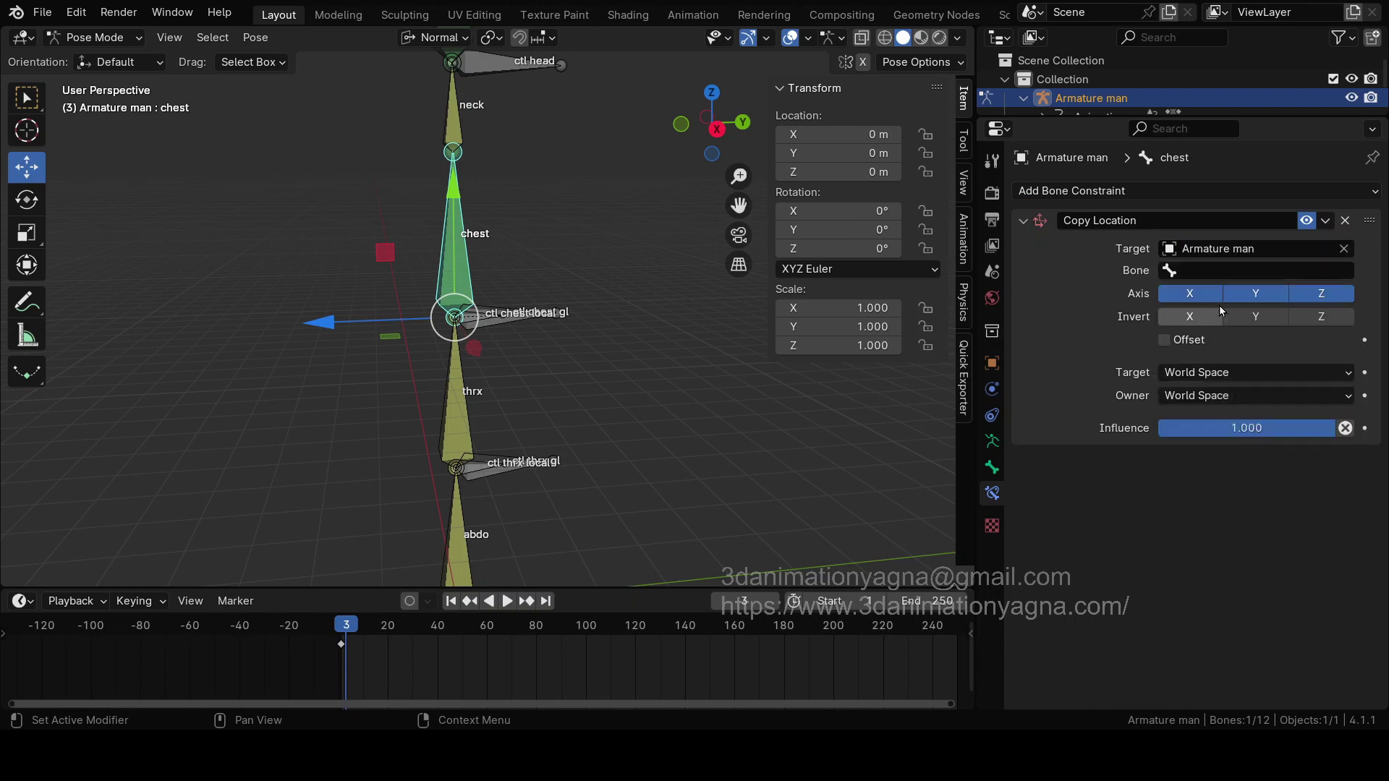
{"action": "left_click", "coordinate": [1205, 272]}
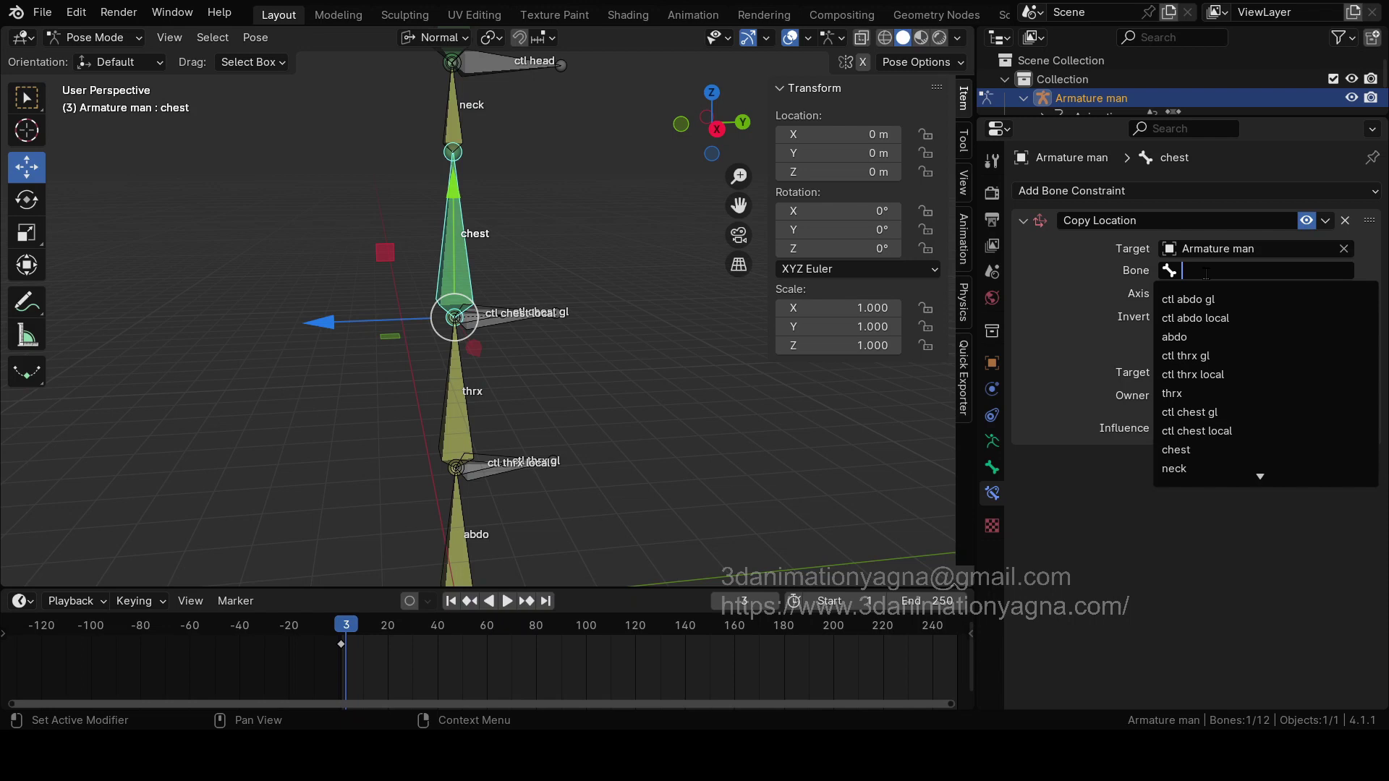
{"action": "type", "text": "thr"}
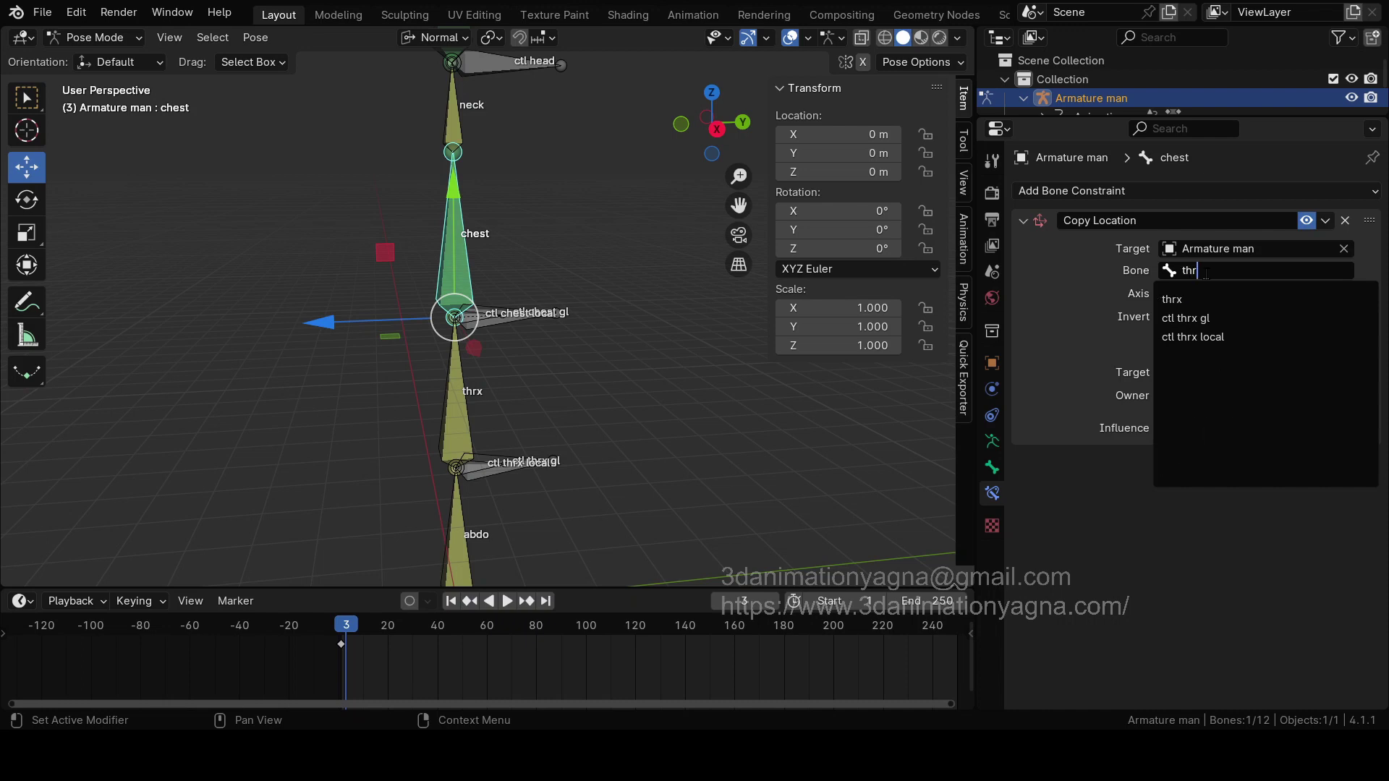
{"action": "left_click", "coordinate": [1215, 299]}
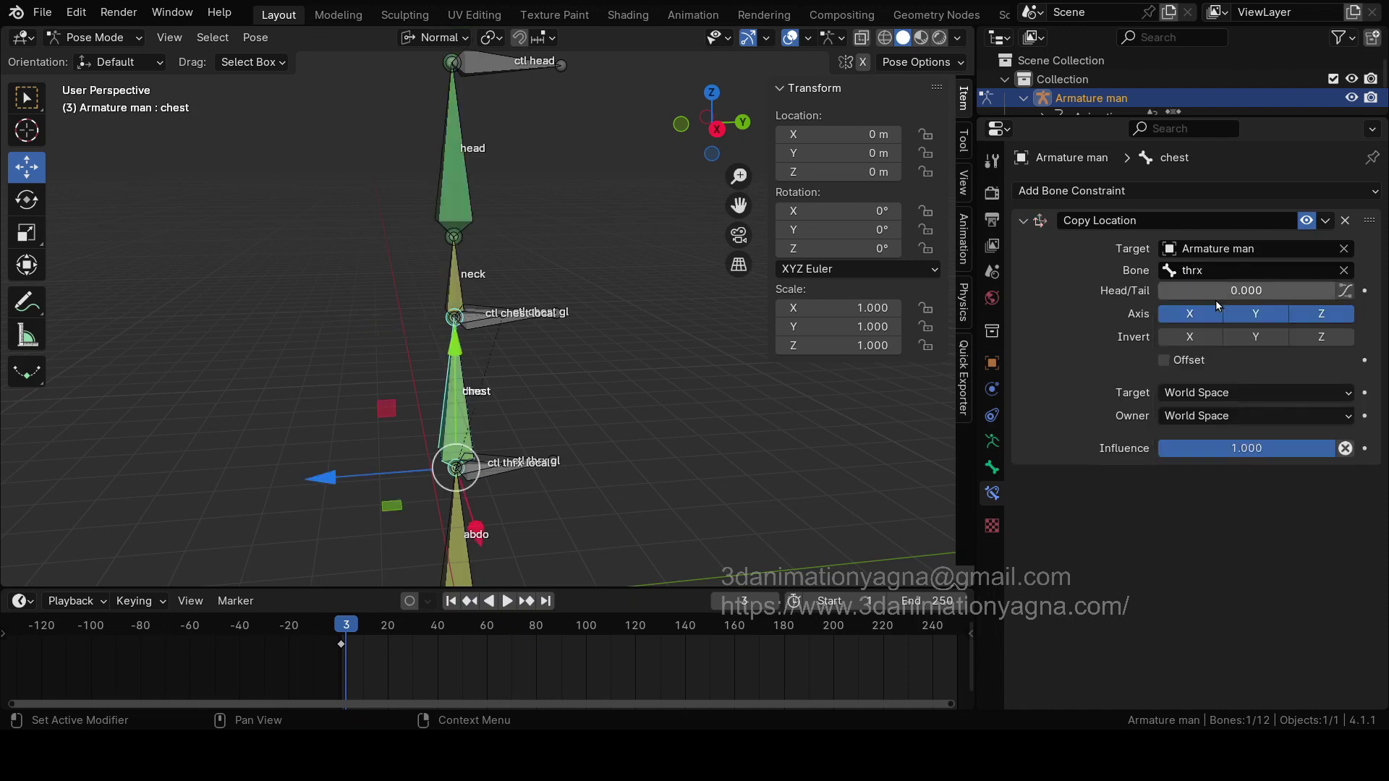
{"action": "left_click_drag", "start_coordinate": [1196, 291], "coordinate": [1334, 290]}
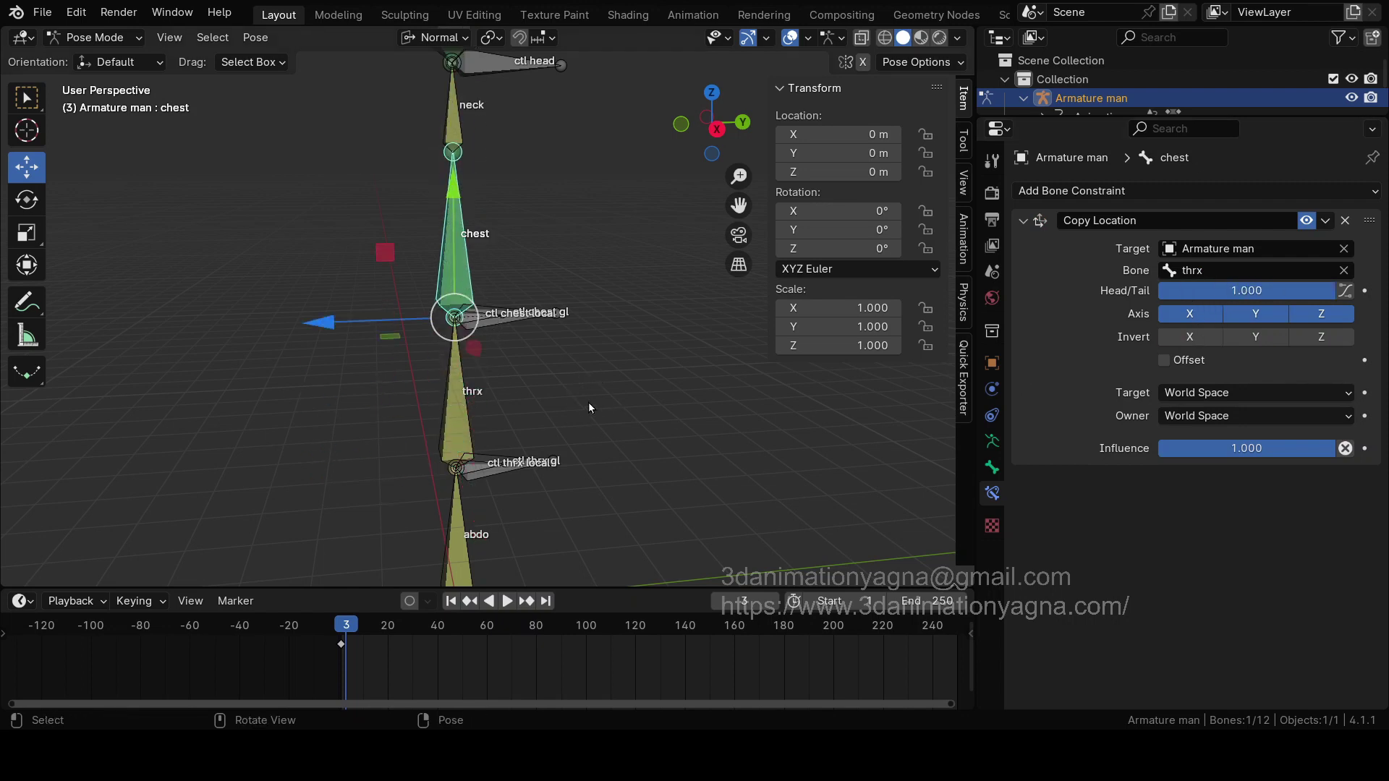
{"action": "left_click", "coordinate": [537, 366]}
{"action": "left_click", "coordinate": [502, 334]}
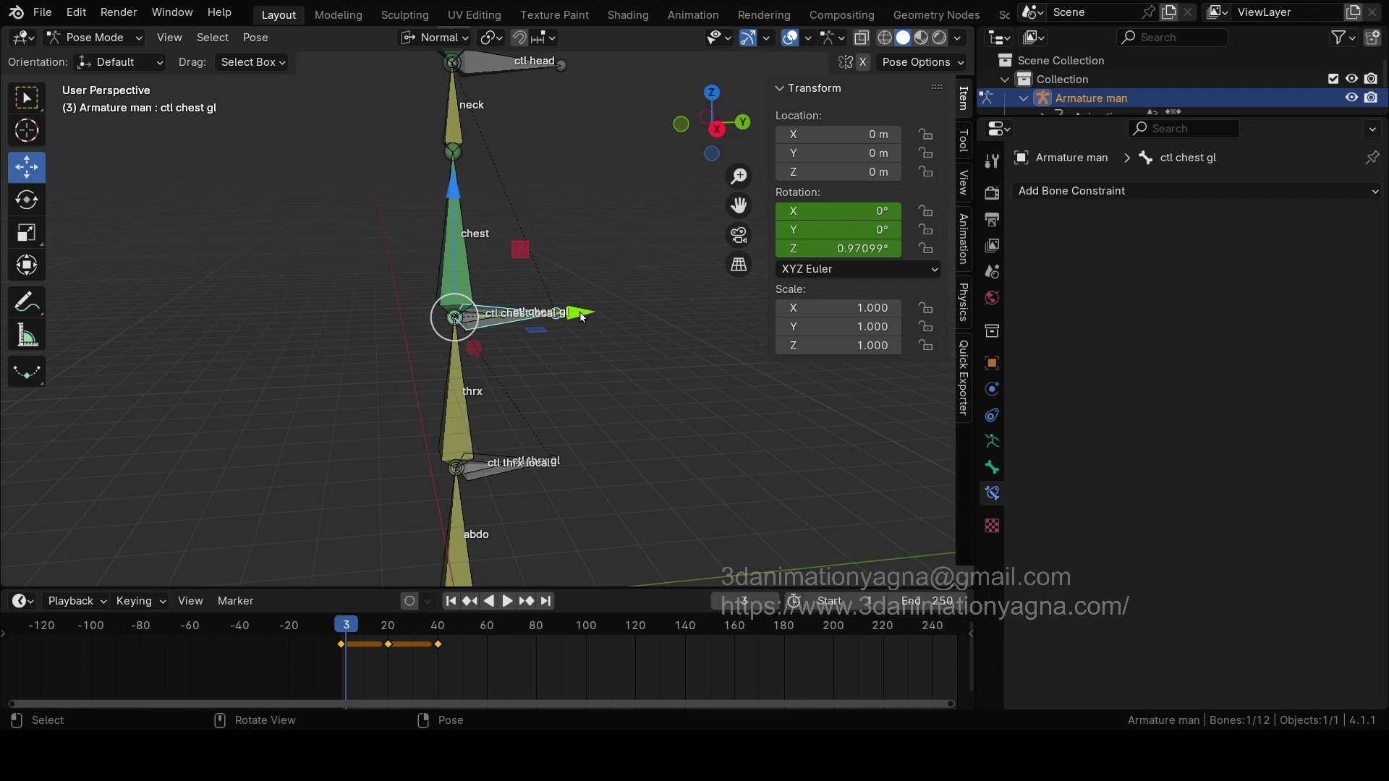
{"action": "left_click_drag", "start_coordinate": [571, 311], "coordinate": [648, 328]}
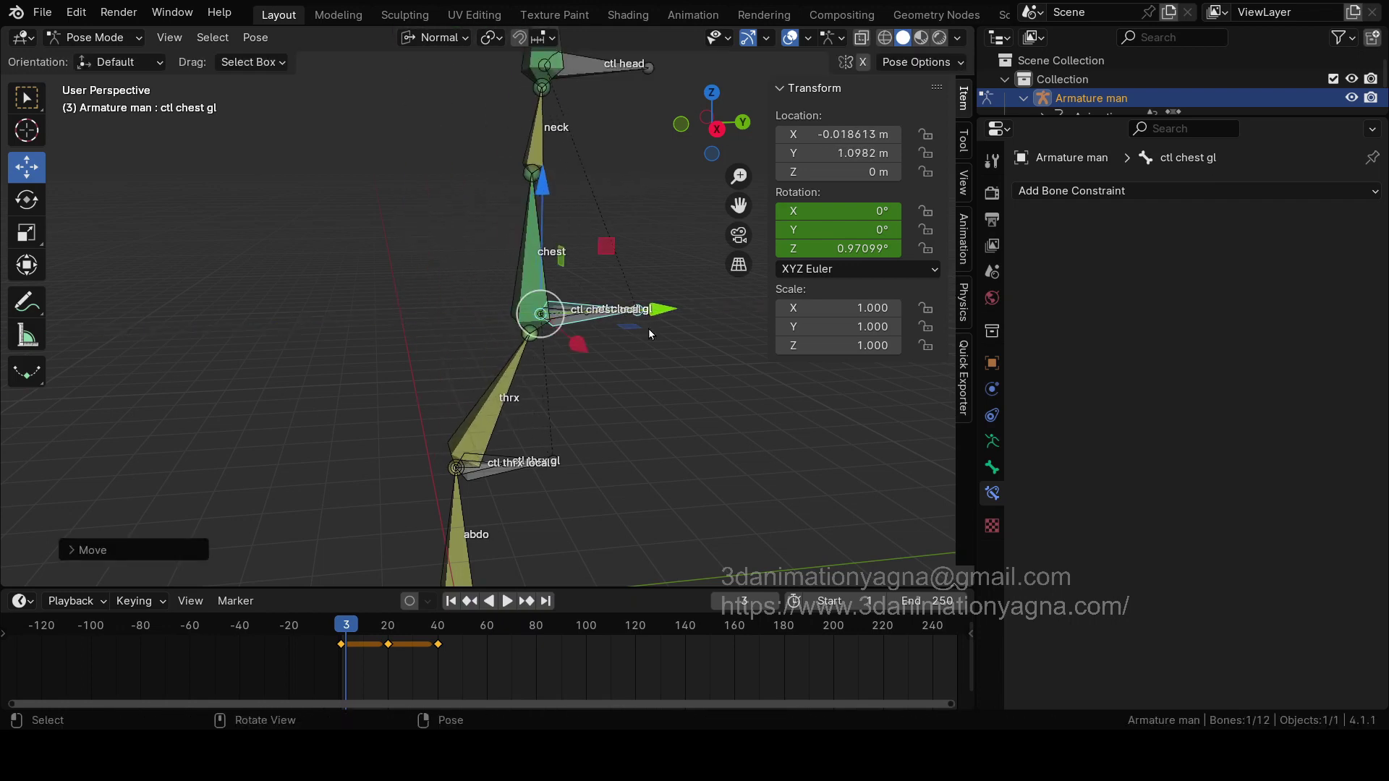
{"action": "key", "text": "ctrl+z"}
{"action": "middle_click_drag", "start_coordinate": [626, 352], "coordinate": [556, 276], "text": "shift"}
{"action": "left_click", "coordinate": [468, 310]}
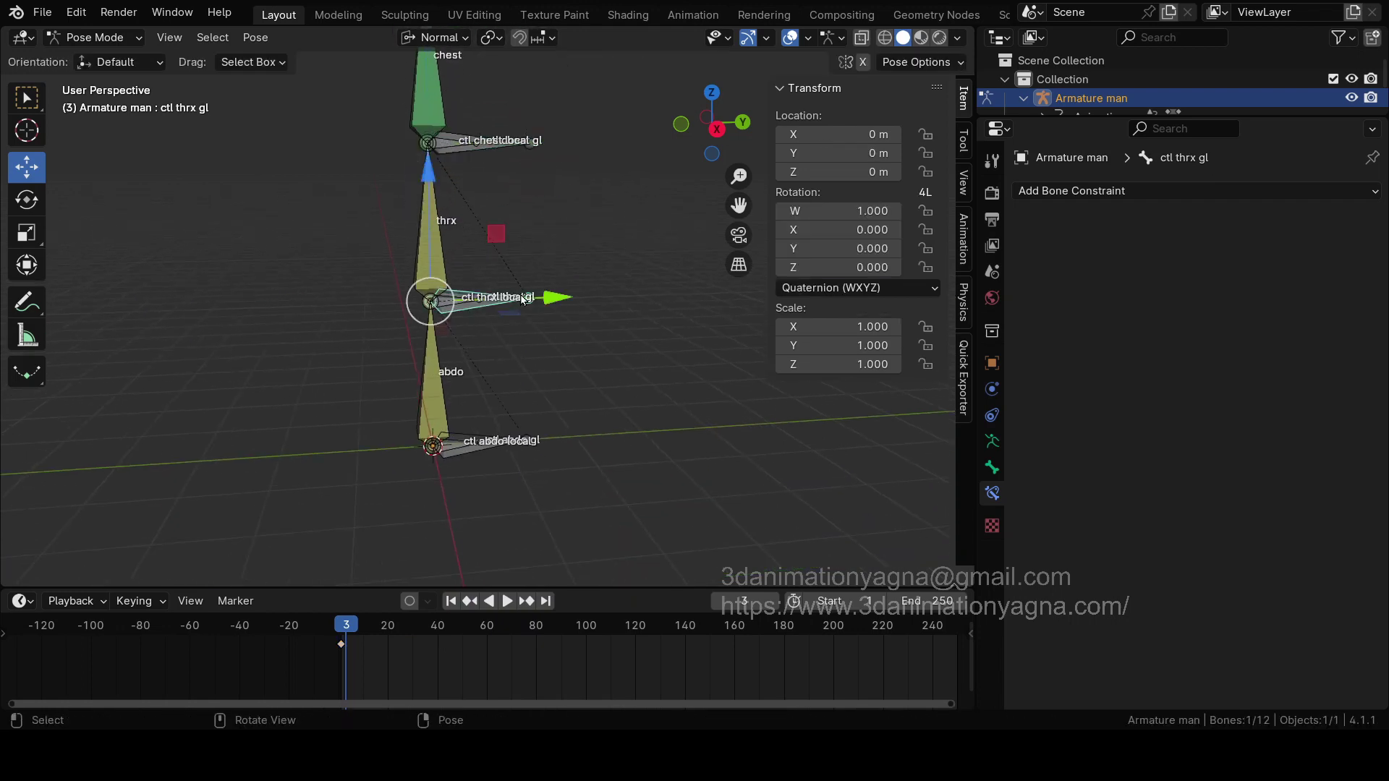
{"action": "left_click_drag", "start_coordinate": [524, 299], "coordinate": [510, 348]}
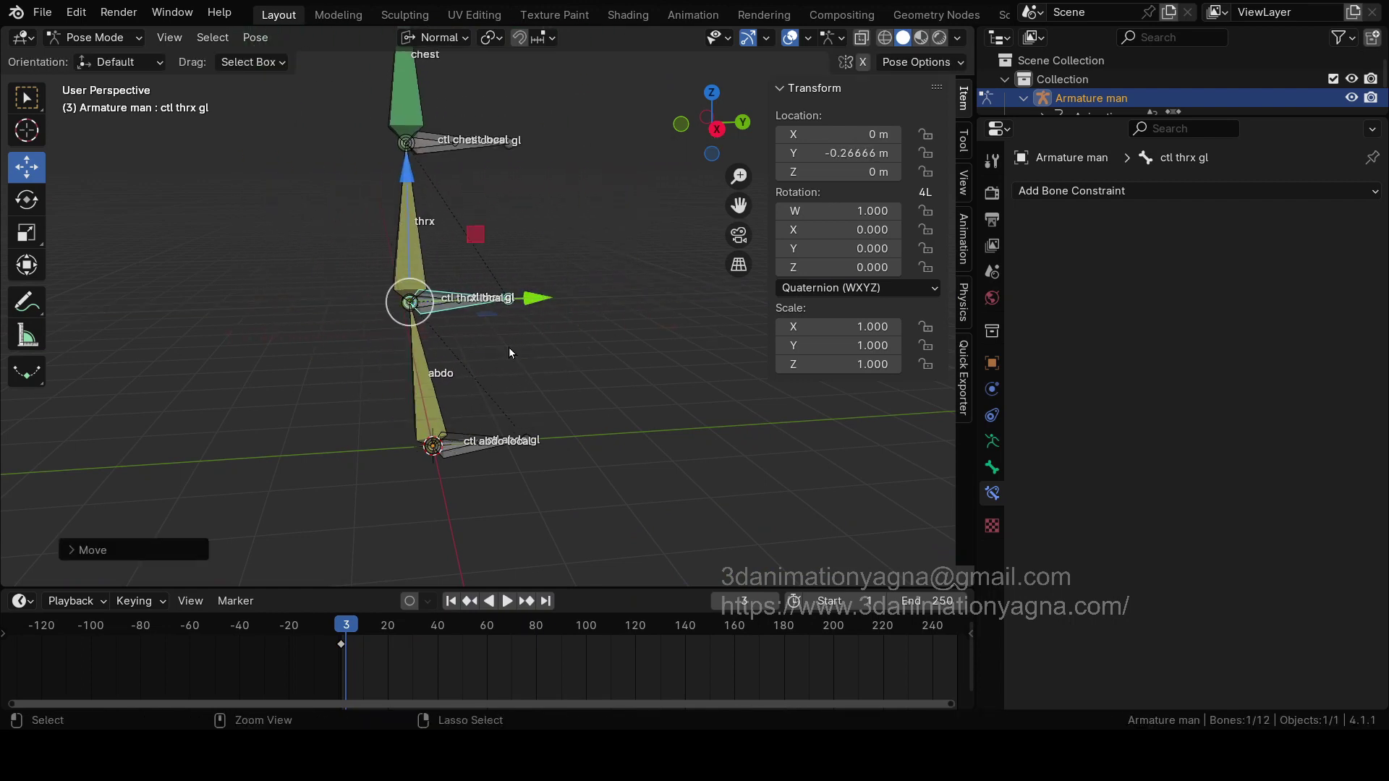
{"action": "key", "text": "ctrl+z"}
{"action": "scroll", "coordinate": [480, 366], "scroll_direction": "up", "scroll_amount": 2}
{"action": "middle_click_drag", "start_coordinate": [479, 366], "coordinate": [451, 322], "text": "shift"}
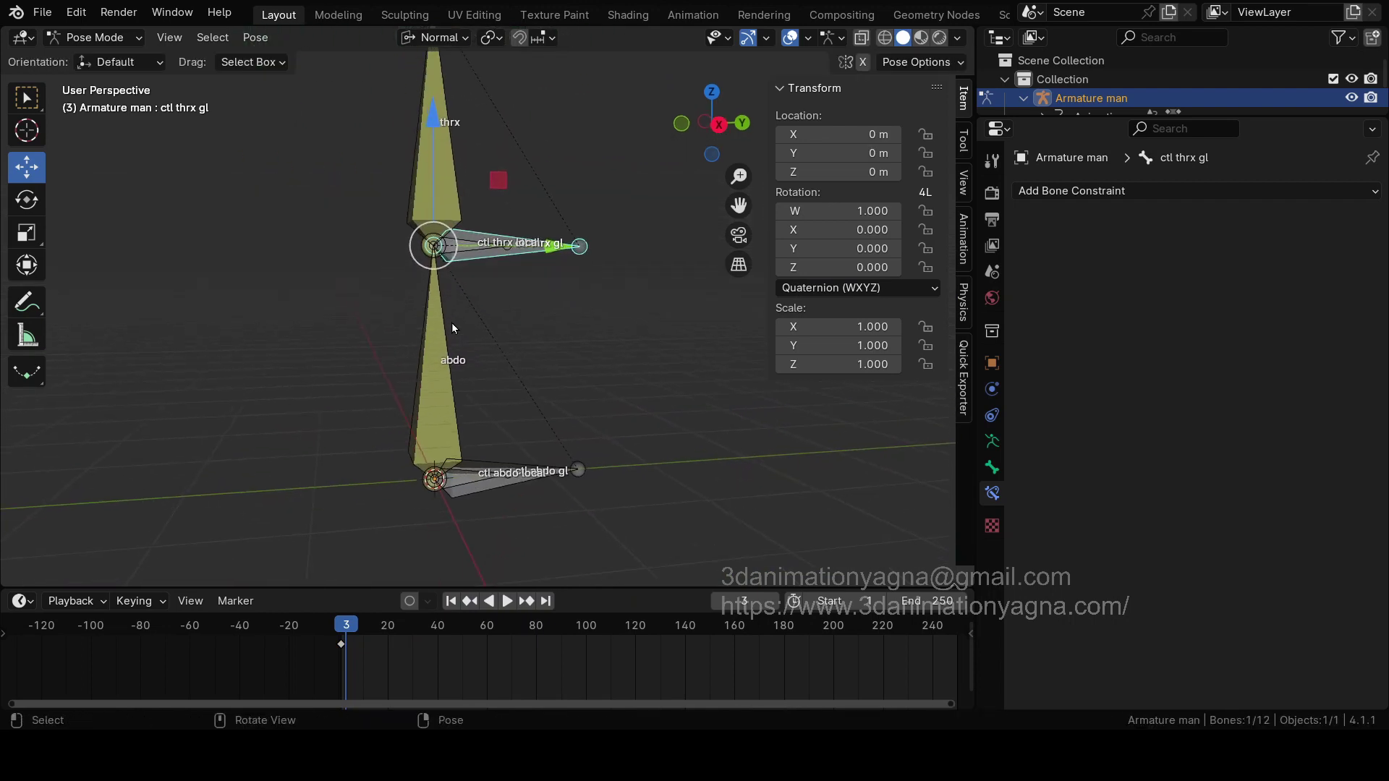
{"action": "left_click", "coordinate": [450, 301]}
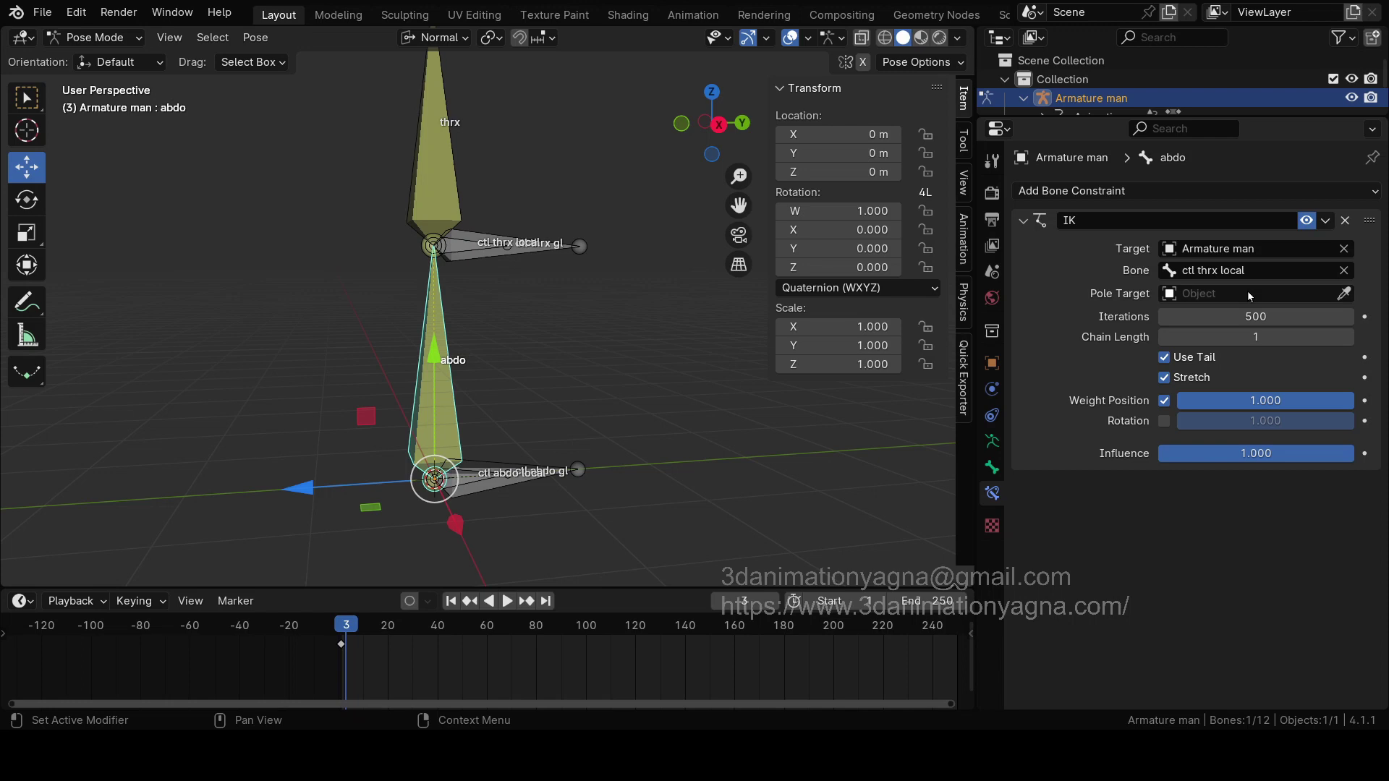
{"action": "left_click", "coordinate": [437, 160]}
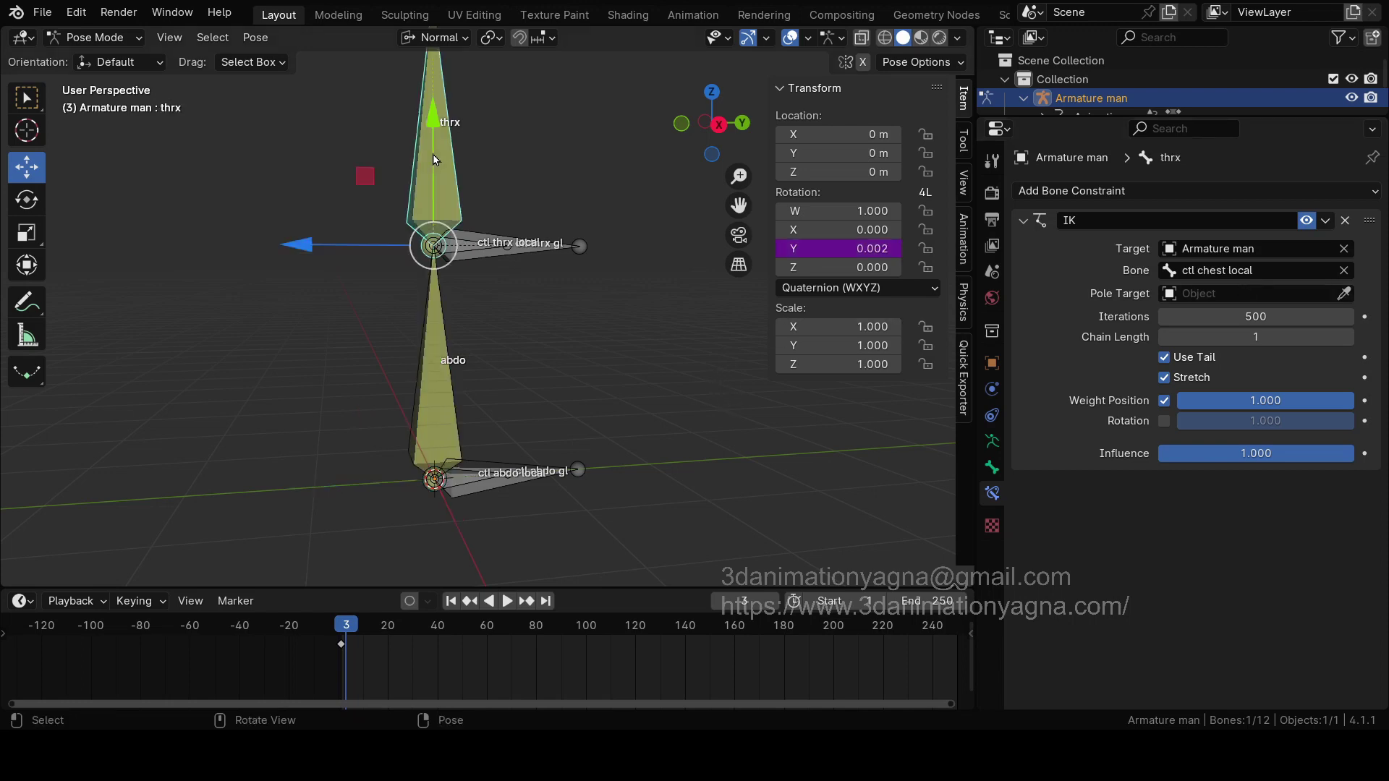
{"action": "left_click", "coordinate": [573, 246]}
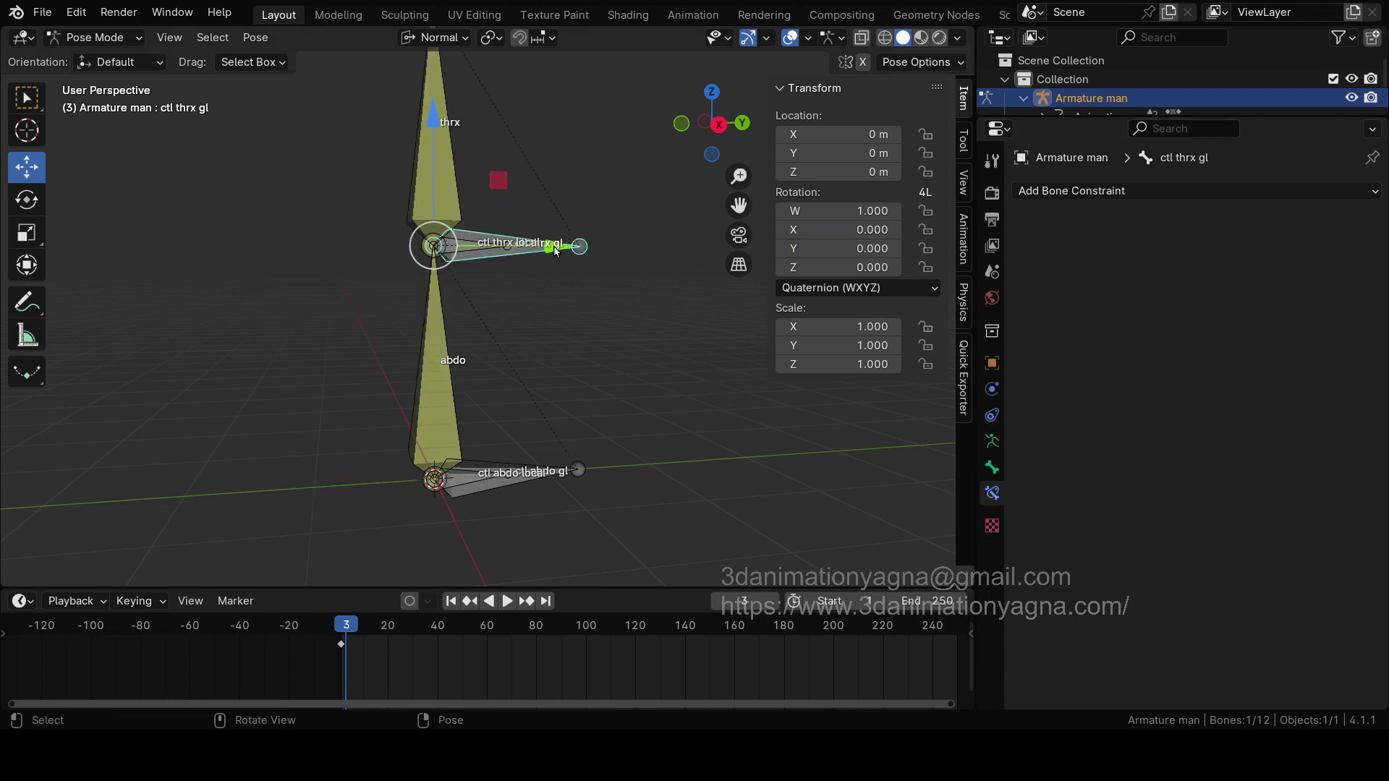
{"action": "key", "text": "g"}
{"action": "key", "text": "y"}
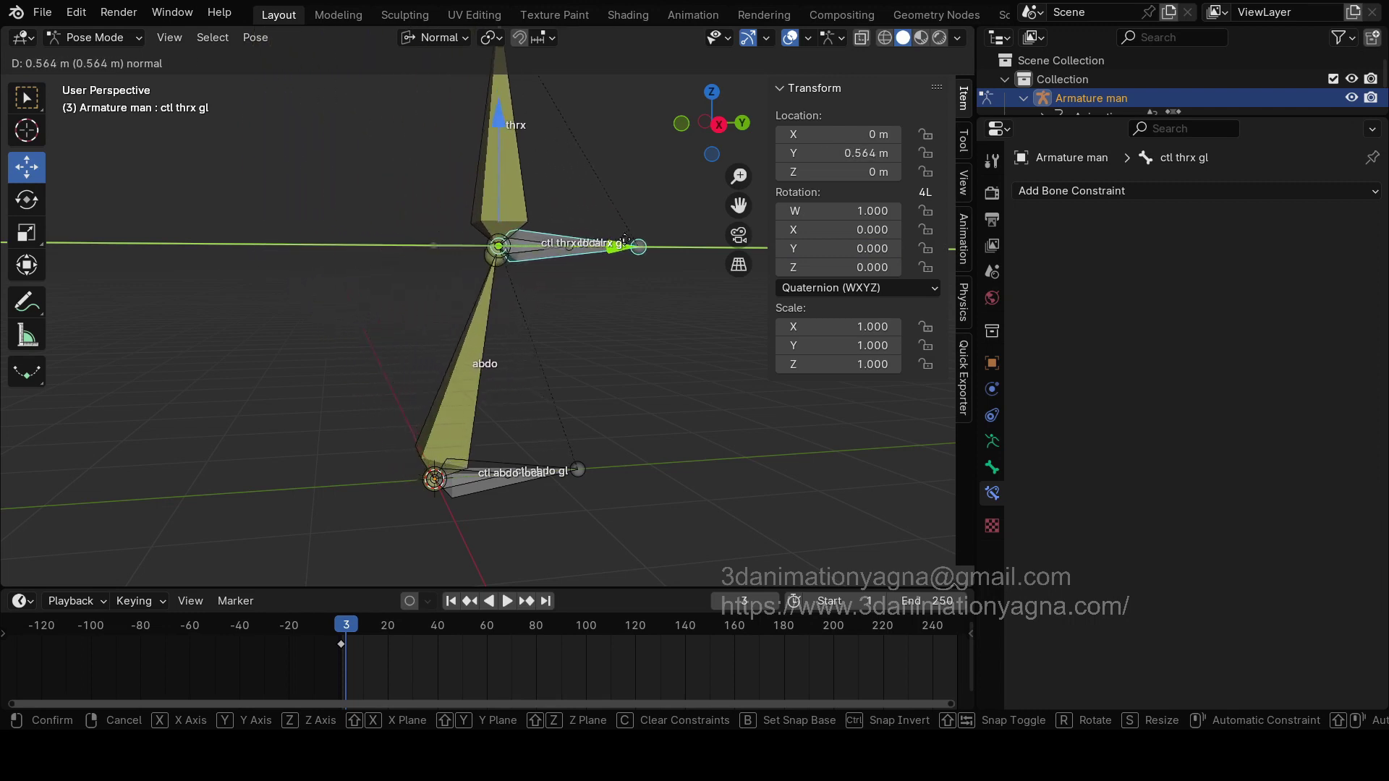
{"action": "left_click", "coordinate": [509, 237]}
{"action": "left_click", "coordinate": [433, 166]}
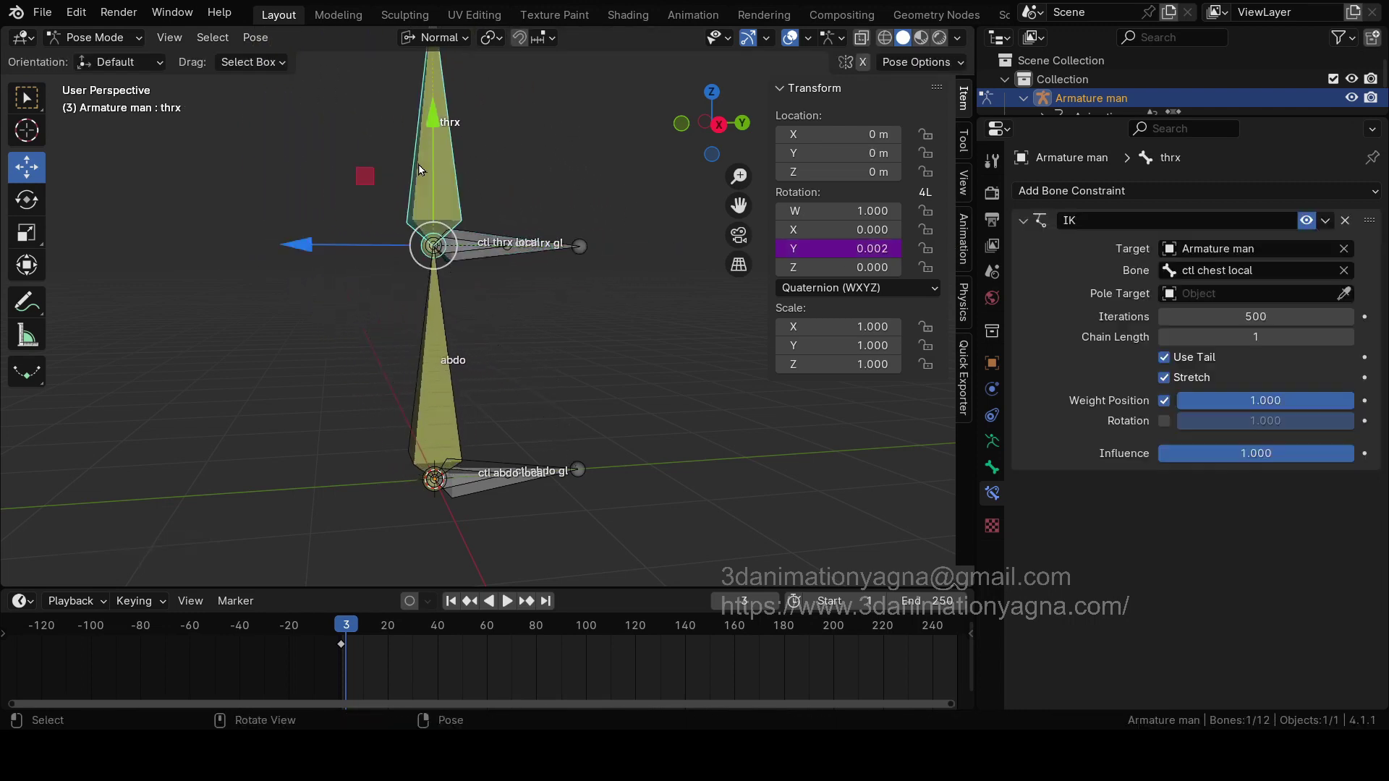
Step: Give thrx a Copy Location constraint targeting Armature man's abdo bone at Head/Tail 1.0
{"action": "left_click", "coordinate": [1077, 192]}
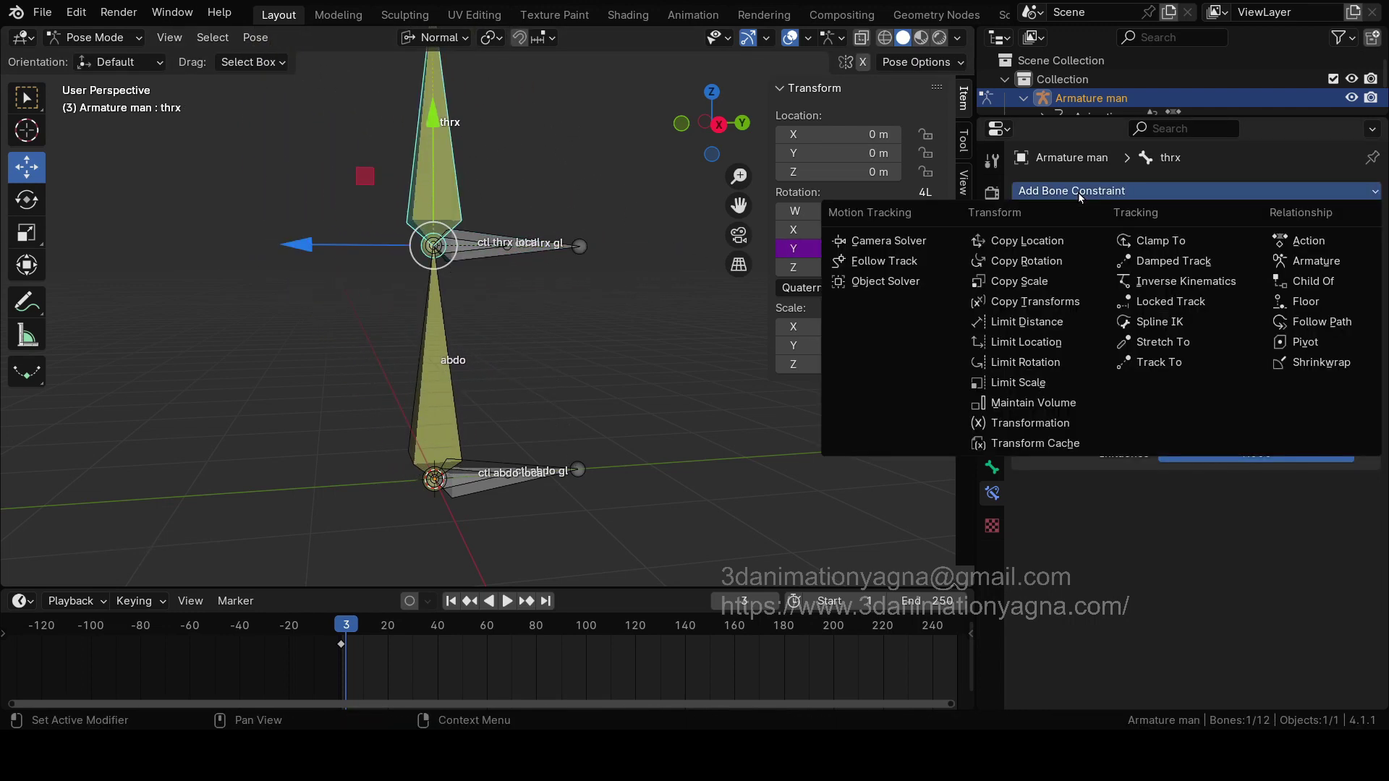
{"action": "left_click", "coordinate": [1063, 242]}
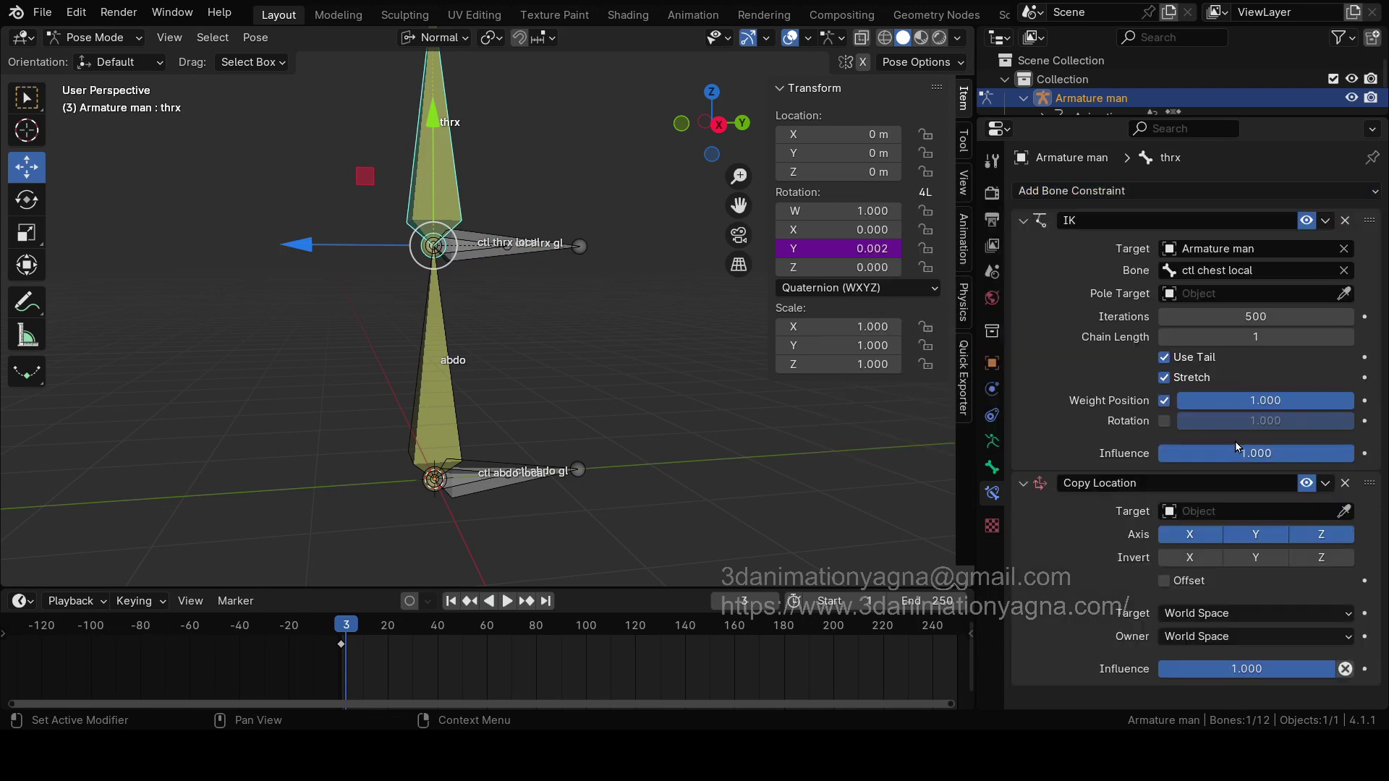
{"action": "left_click", "coordinate": [1204, 510]}
{"action": "left_click", "coordinate": [1209, 540]}
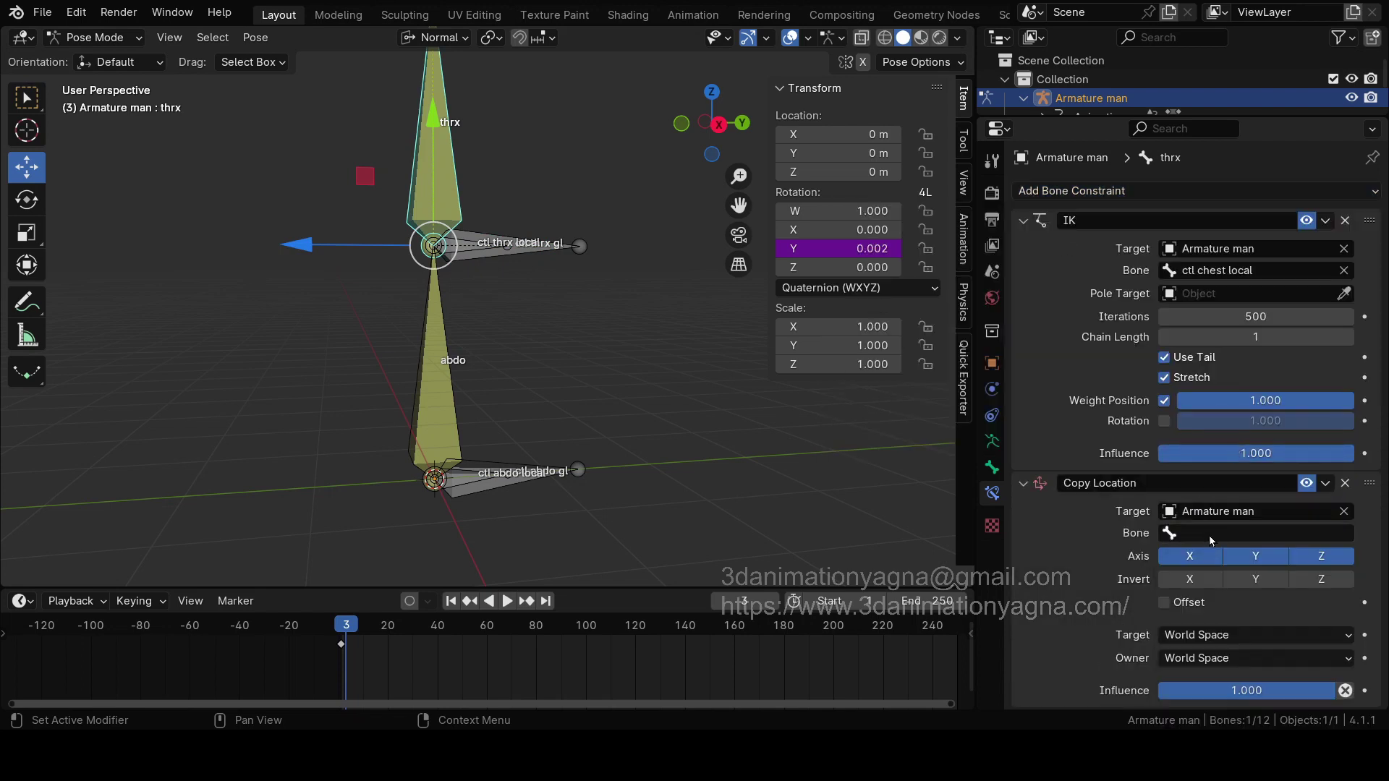
{"action": "left_click", "coordinate": [1209, 532]}
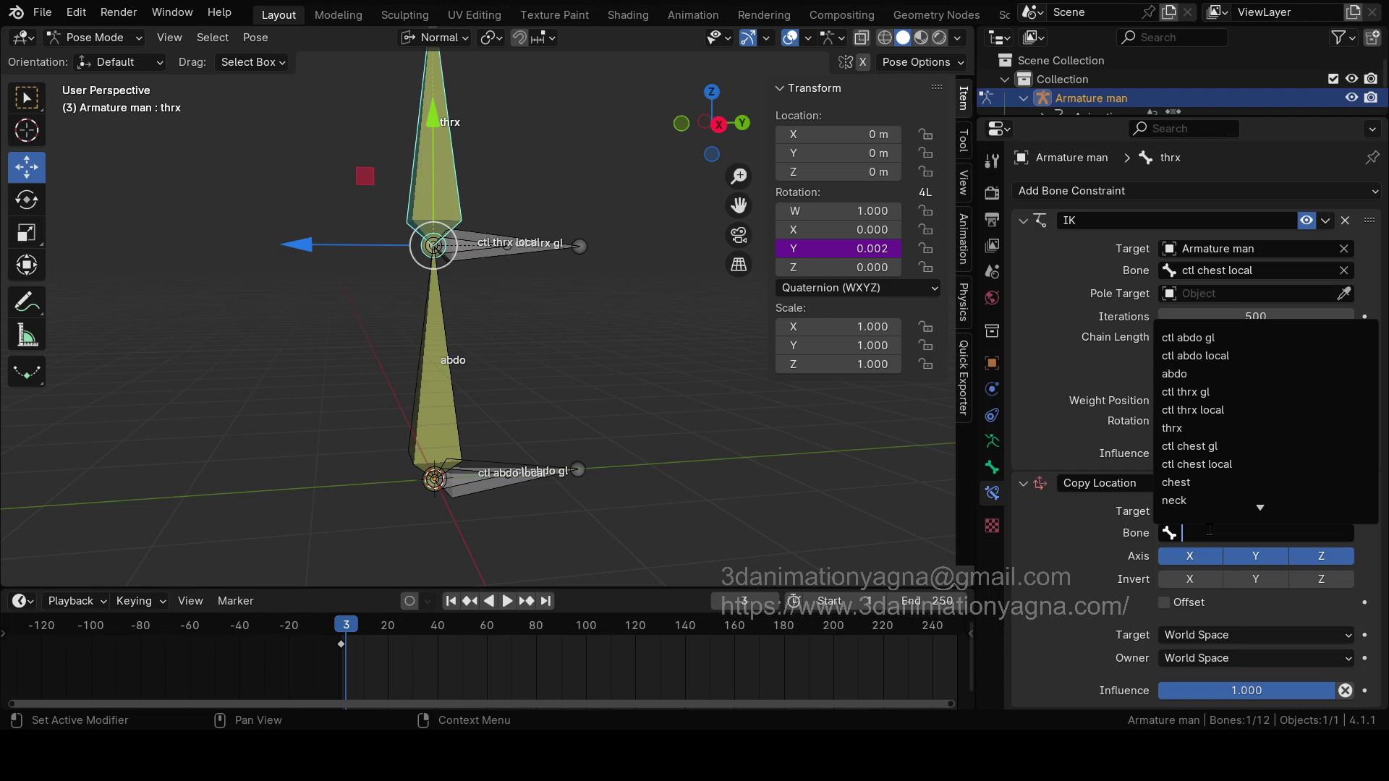
{"action": "type", "text": "abdo"}
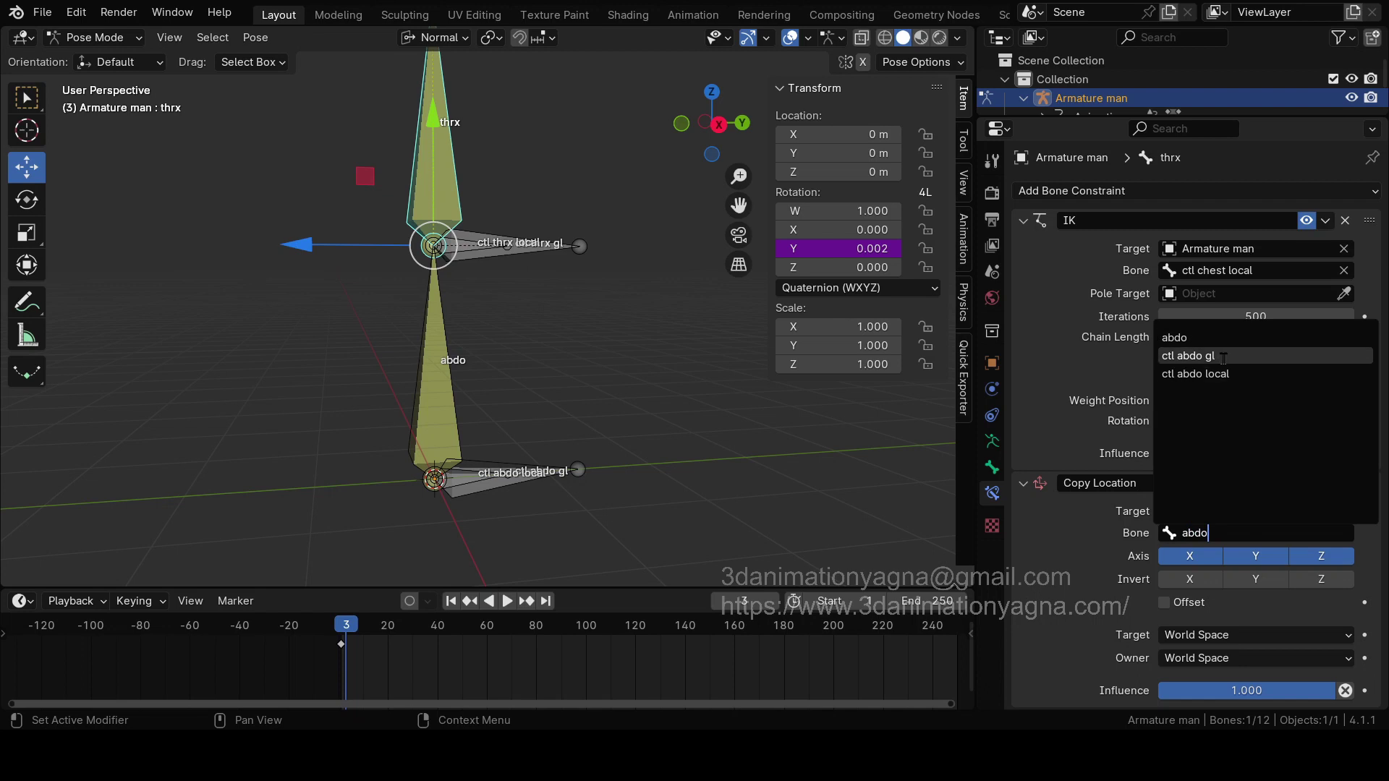
{"action": "left_click", "coordinate": [1179, 337]}
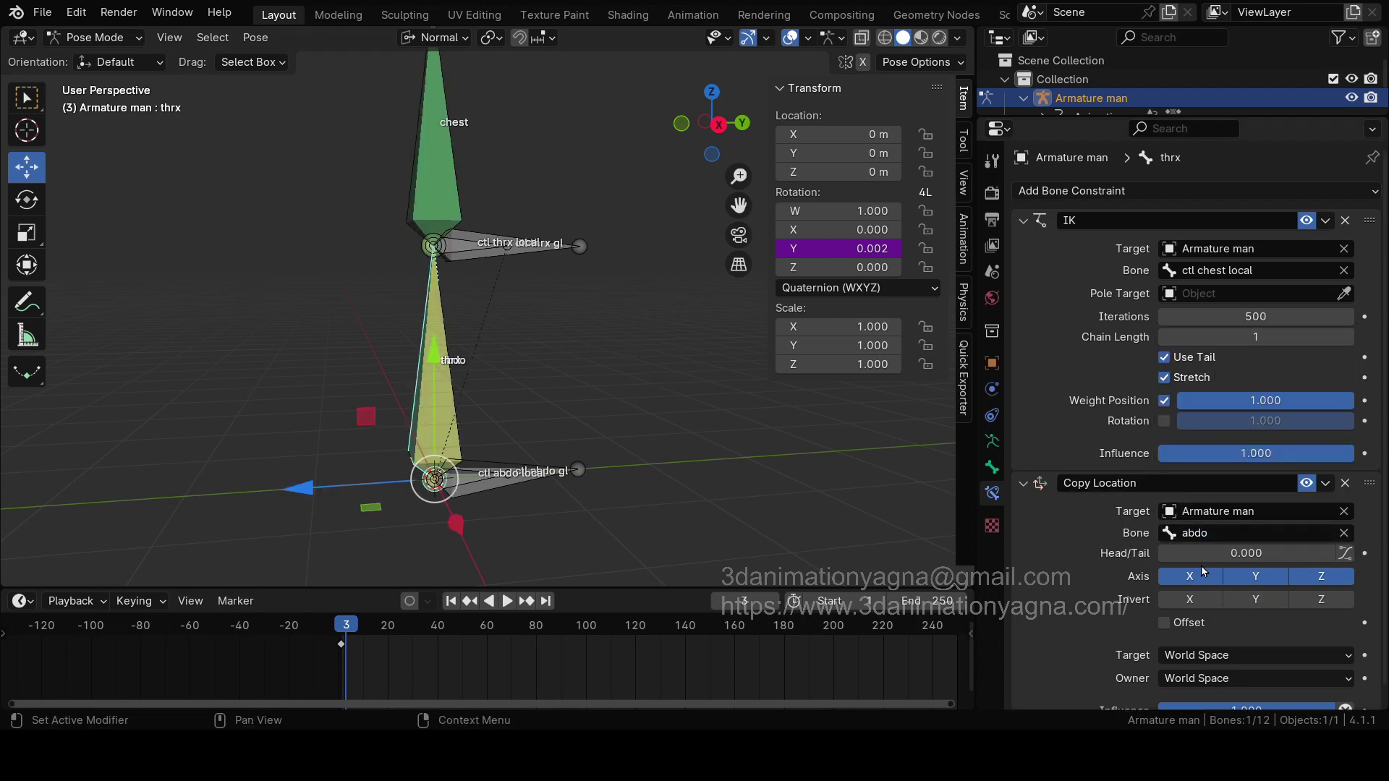
{"action": "left_click_drag", "start_coordinate": [1191, 555], "coordinate": [1335, 553]}
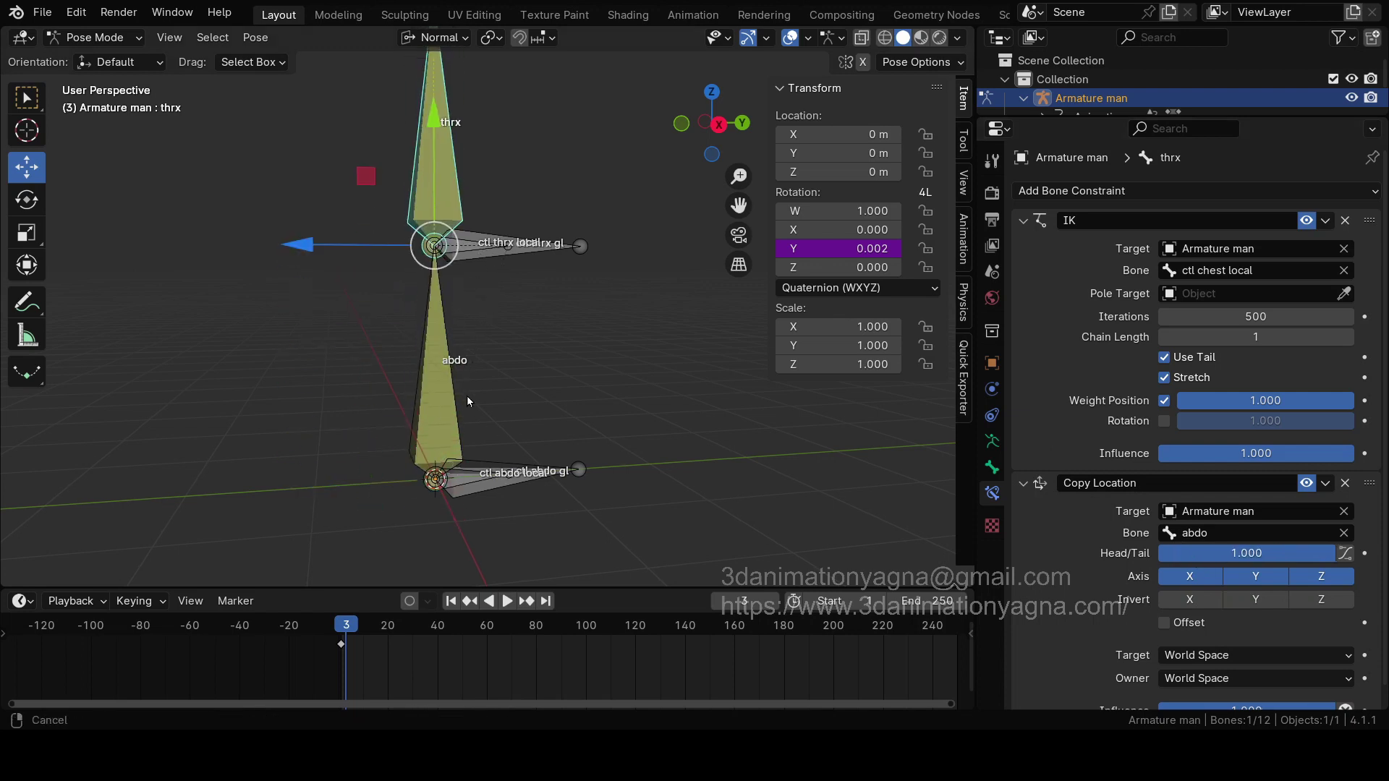
{"action": "middle_click_drag", "start_coordinate": [467, 396], "coordinate": [522, 277], "text": "shift"}
{"action": "left_click", "coordinate": [522, 279]}
{"action": "key", "text": "g"}
{"action": "key", "text": "y"}
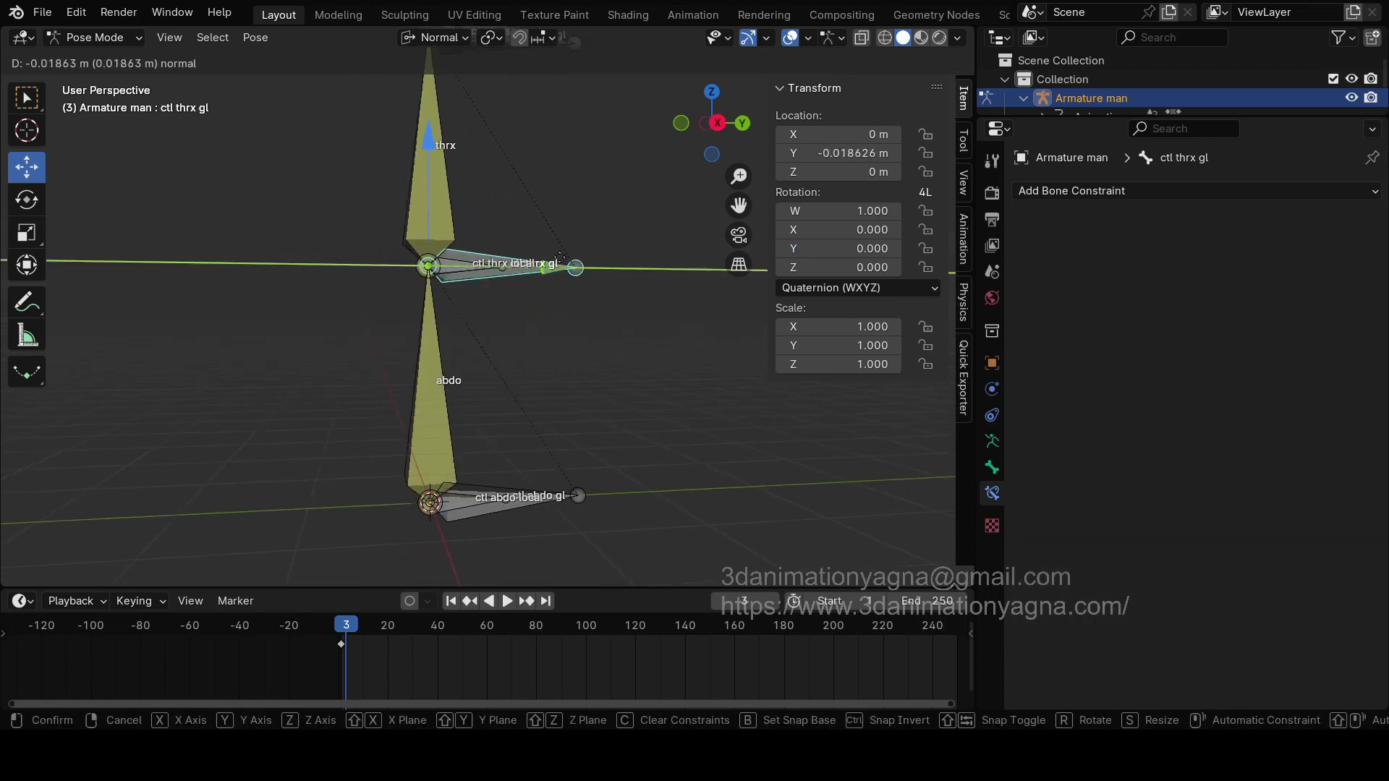
{"action": "key", "text": "Escape"}
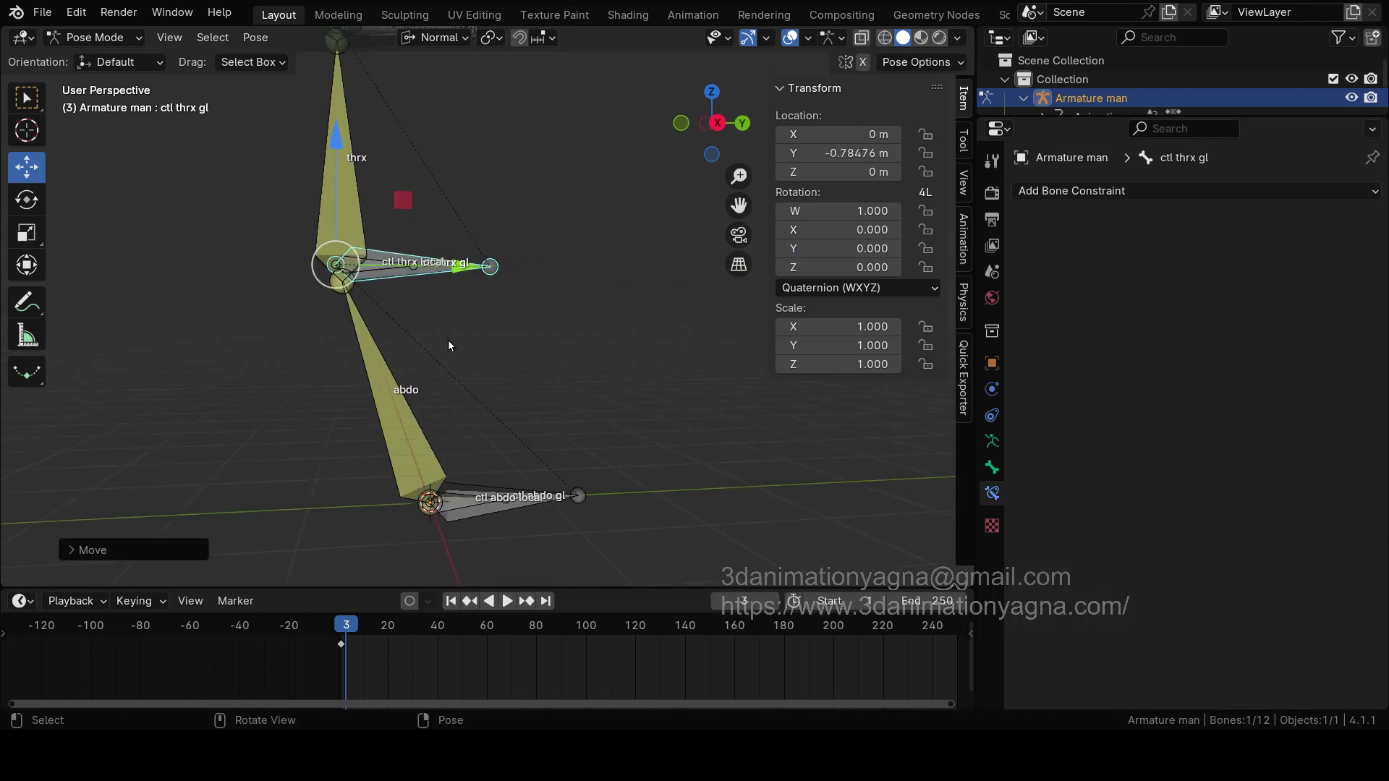
{"action": "scroll", "coordinate": [502, 318], "scroll_direction": "down", "scroll_amount": 3}
{"action": "middle_click_drag", "start_coordinate": [489, 375], "coordinate": [578, 396]}
{"action": "left_click_drag", "start_coordinate": [579, 395], "coordinate": [523, 428]}
{"action": "key", "text": "Escape"}
{"action": "middle_click_drag", "start_coordinate": [523, 427], "coordinate": [566, 362]}
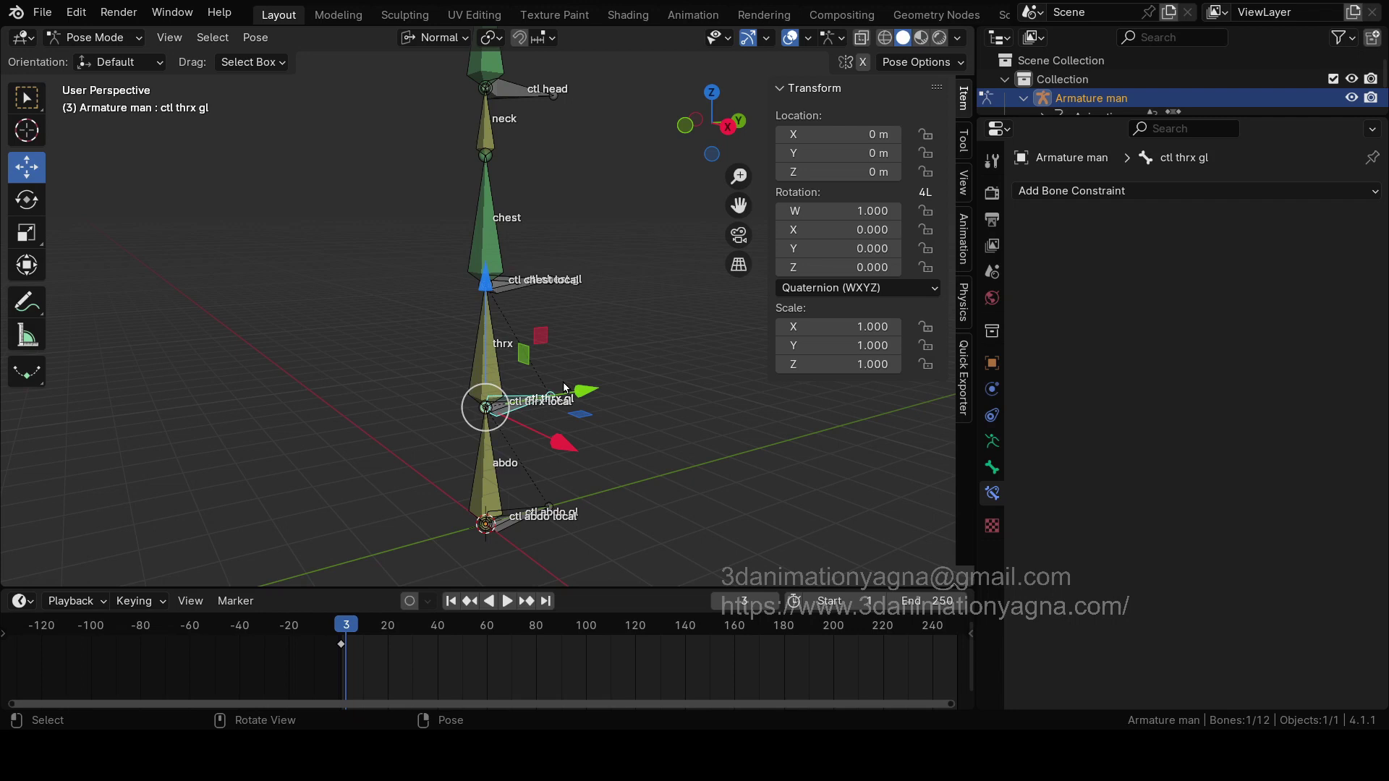
{"action": "left_click", "coordinate": [609, 283]}
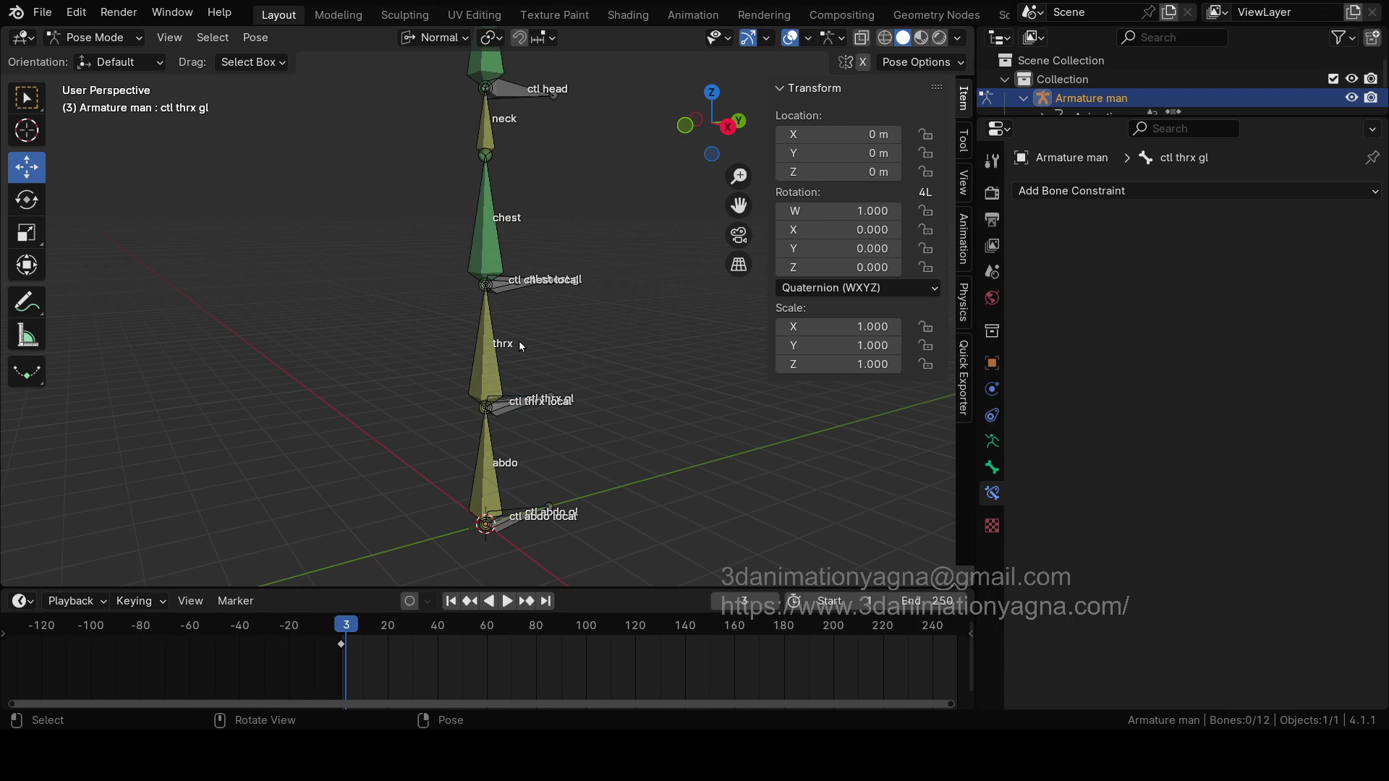
{"action": "middle_click_drag", "start_coordinate": [605, 390], "coordinate": [583, 445]}
{"action": "left_click", "coordinate": [137, 37]}
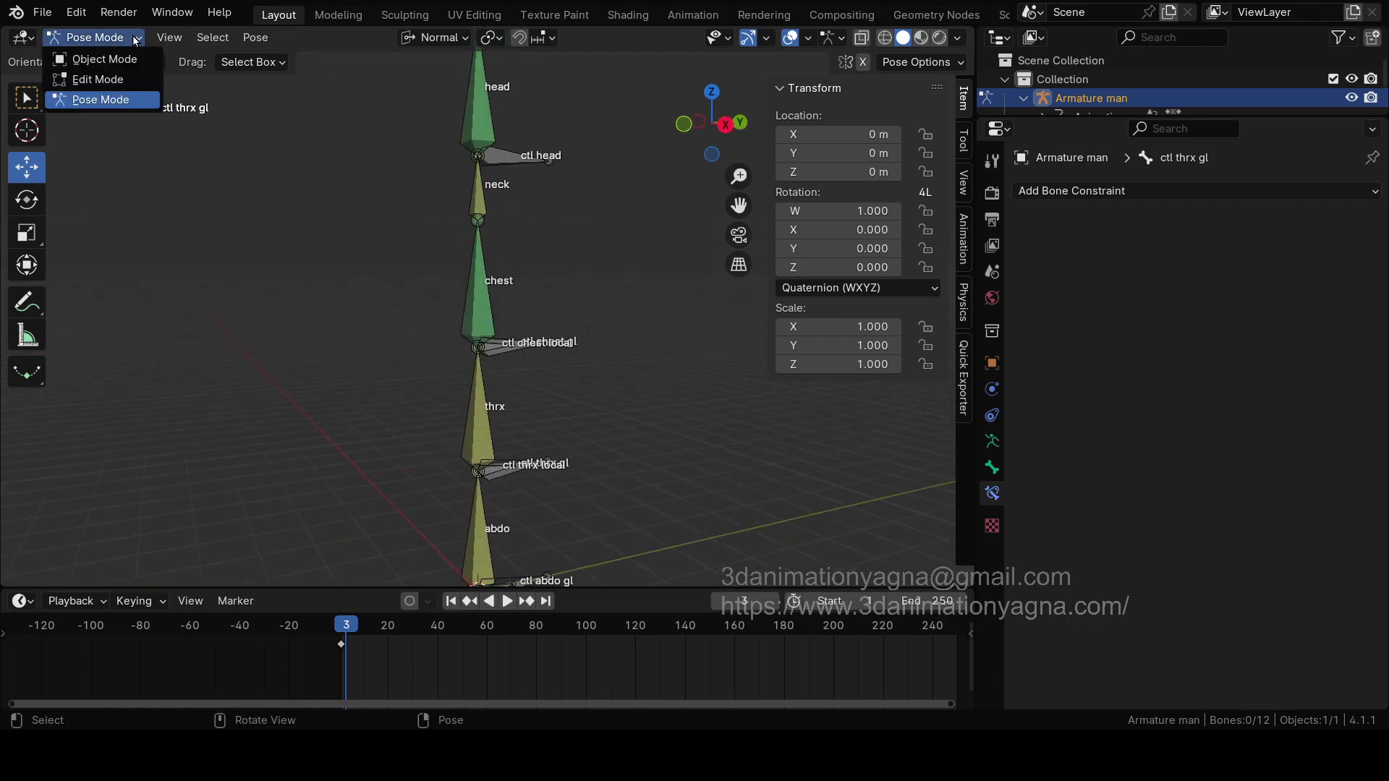
{"action": "left_click", "coordinate": [94, 80]}
{"action": "middle_click_drag", "start_coordinate": [449, 239], "coordinate": [512, 310]}
{"action": "scroll", "coordinate": [542, 354], "scroll_direction": "up", "scroll_amount": 3}
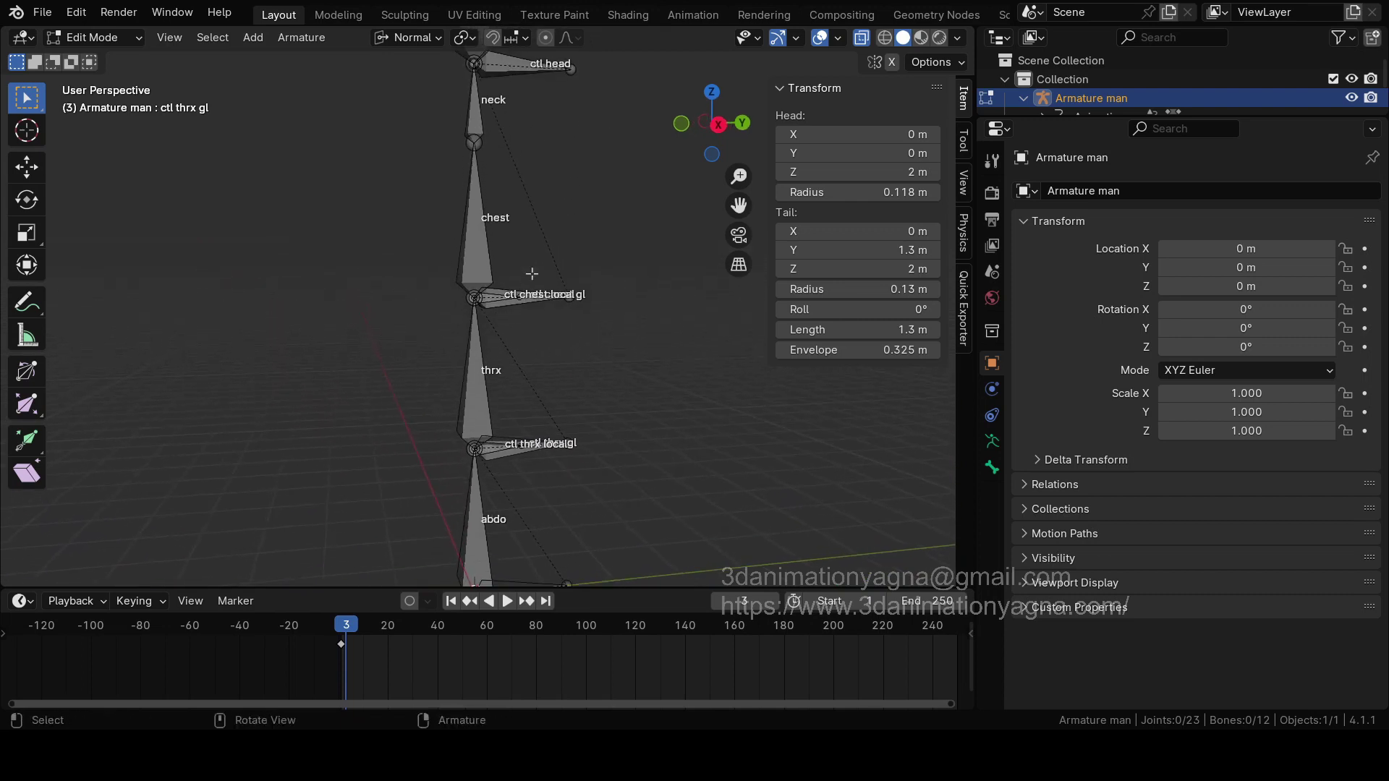
{"action": "left_click", "coordinate": [494, 69]}
{"action": "left_click", "coordinate": [557, 300], "text": "shift"}
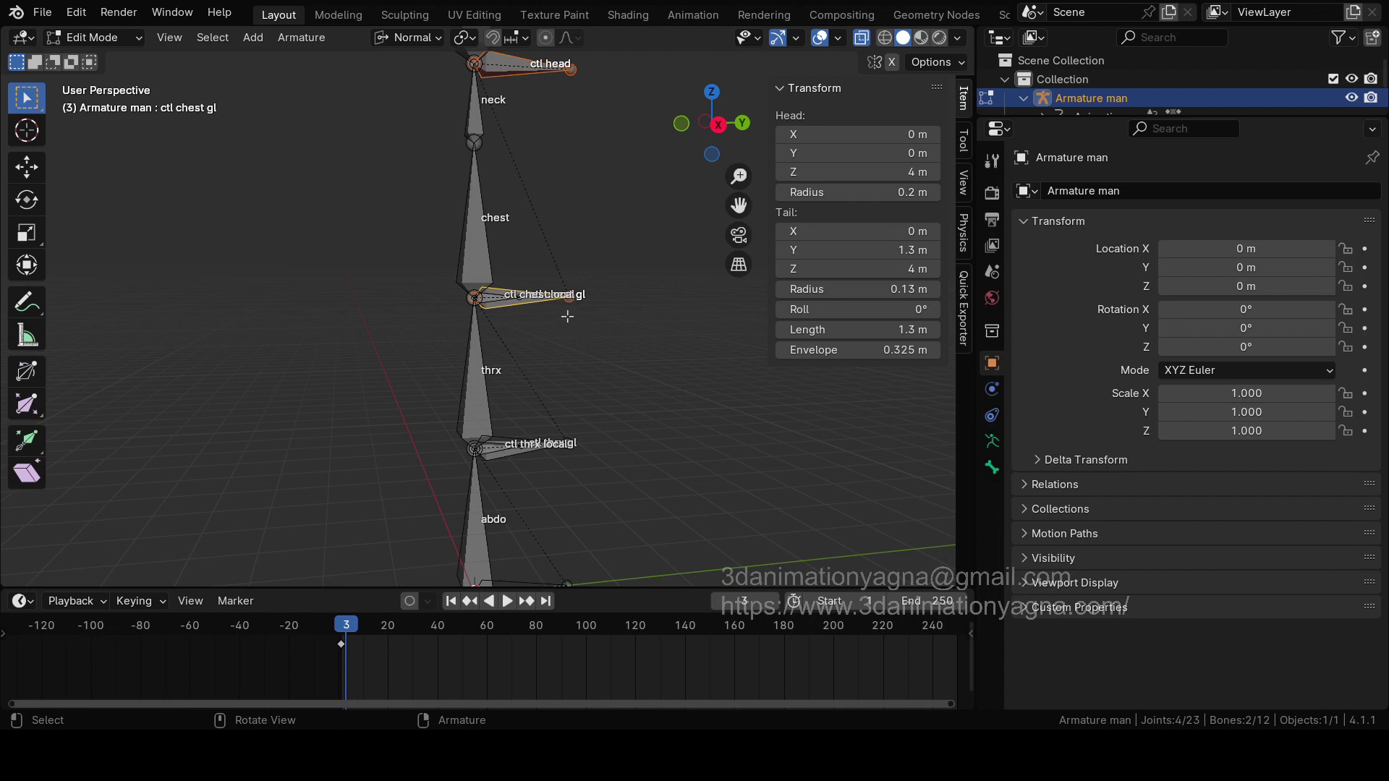
{"action": "left_click", "coordinate": [540, 292]}
{"action": "left_click", "coordinate": [499, 295]}
{"action": "left_click", "coordinate": [499, 294]}
{"action": "left_click", "coordinate": [499, 295]}
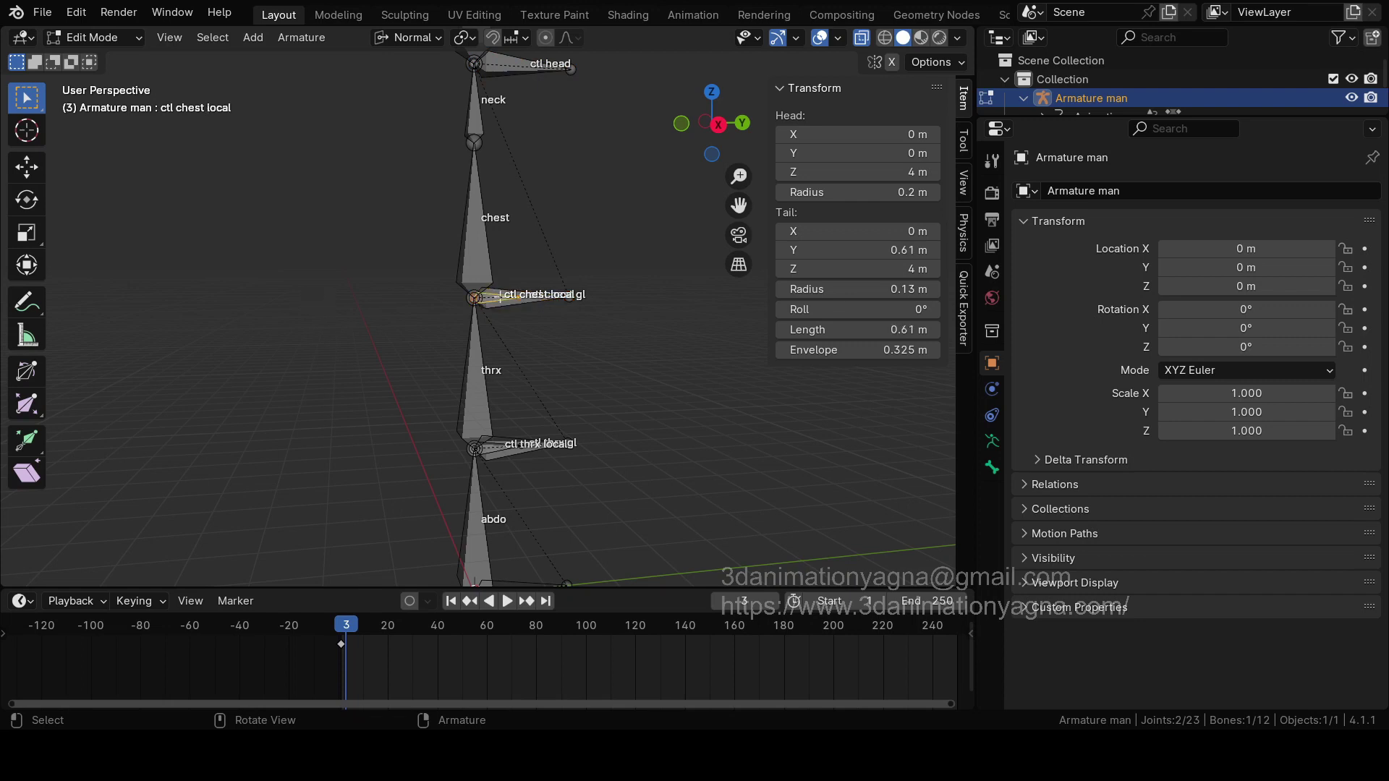
{"action": "left_click", "coordinate": [100, 36]}
{"action": "left_click", "coordinate": [105, 102]}
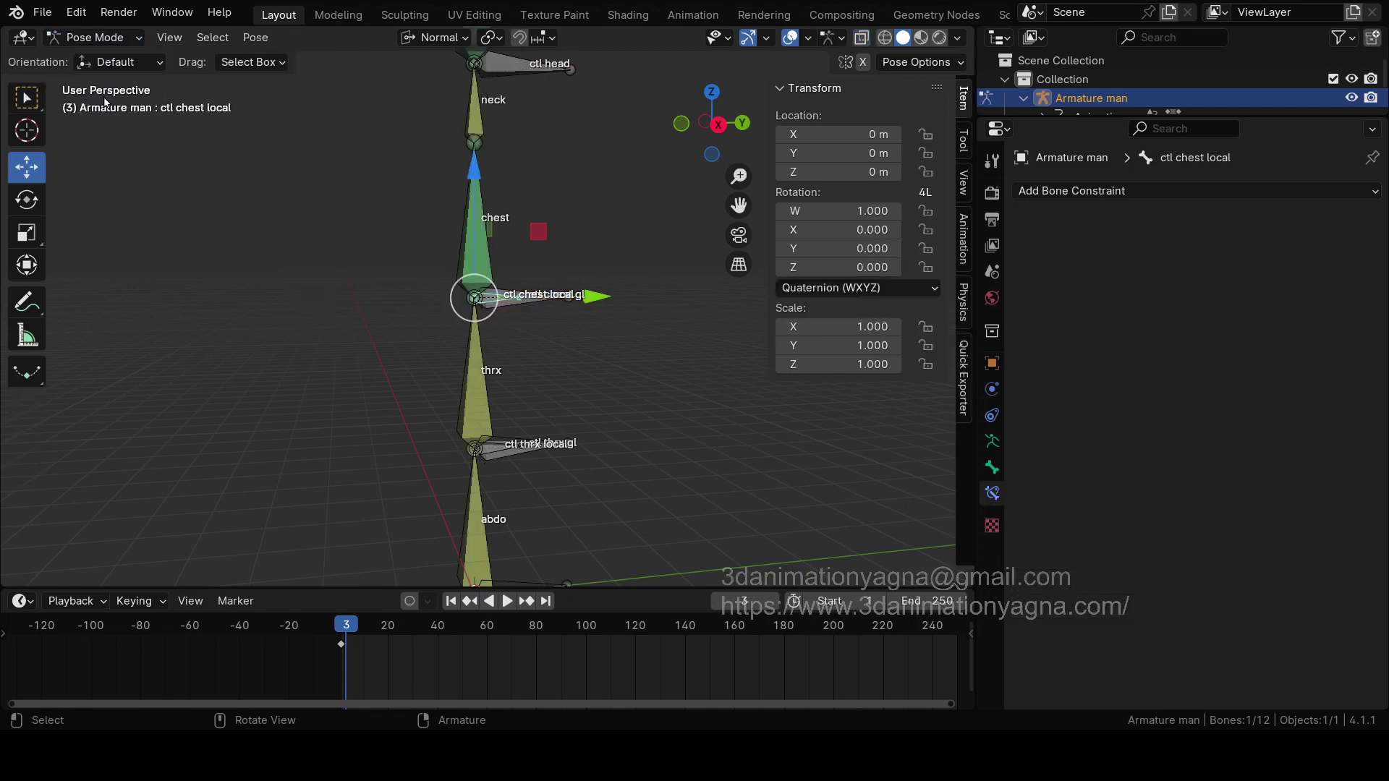
{"action": "left_click_drag", "start_coordinate": [592, 297], "coordinate": [582, 296]}
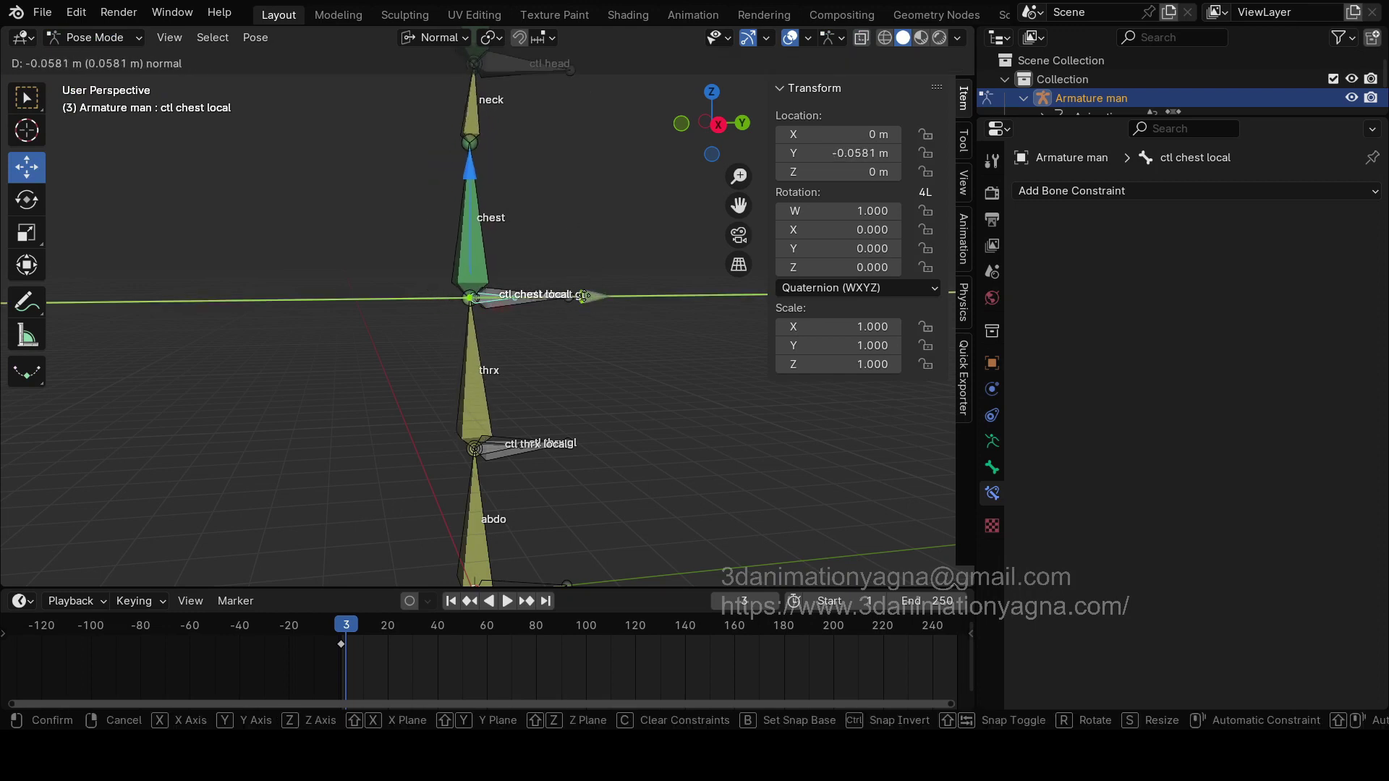
{"action": "right_click", "coordinate": [583, 296]}
{"action": "left_click", "coordinate": [124, 37]}
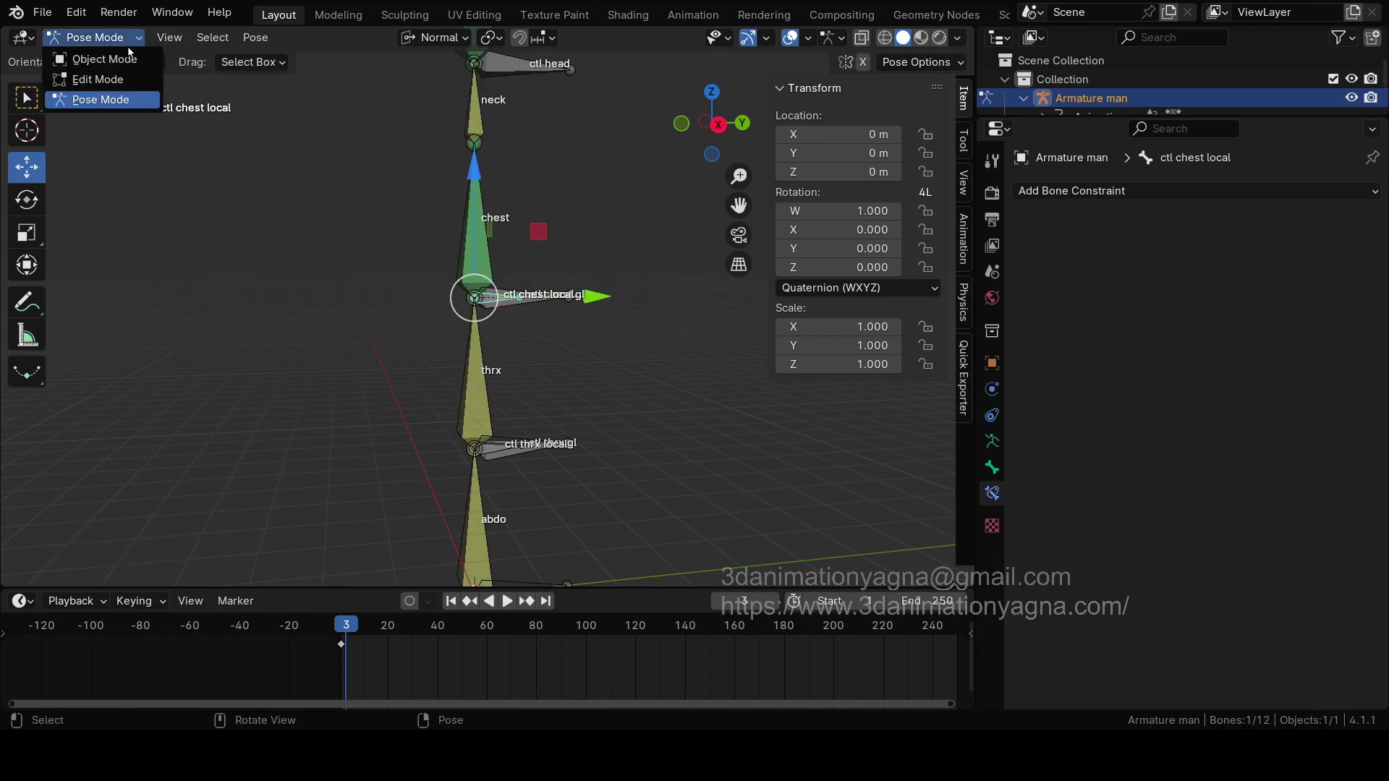
{"action": "left_click", "coordinate": [97, 79]}
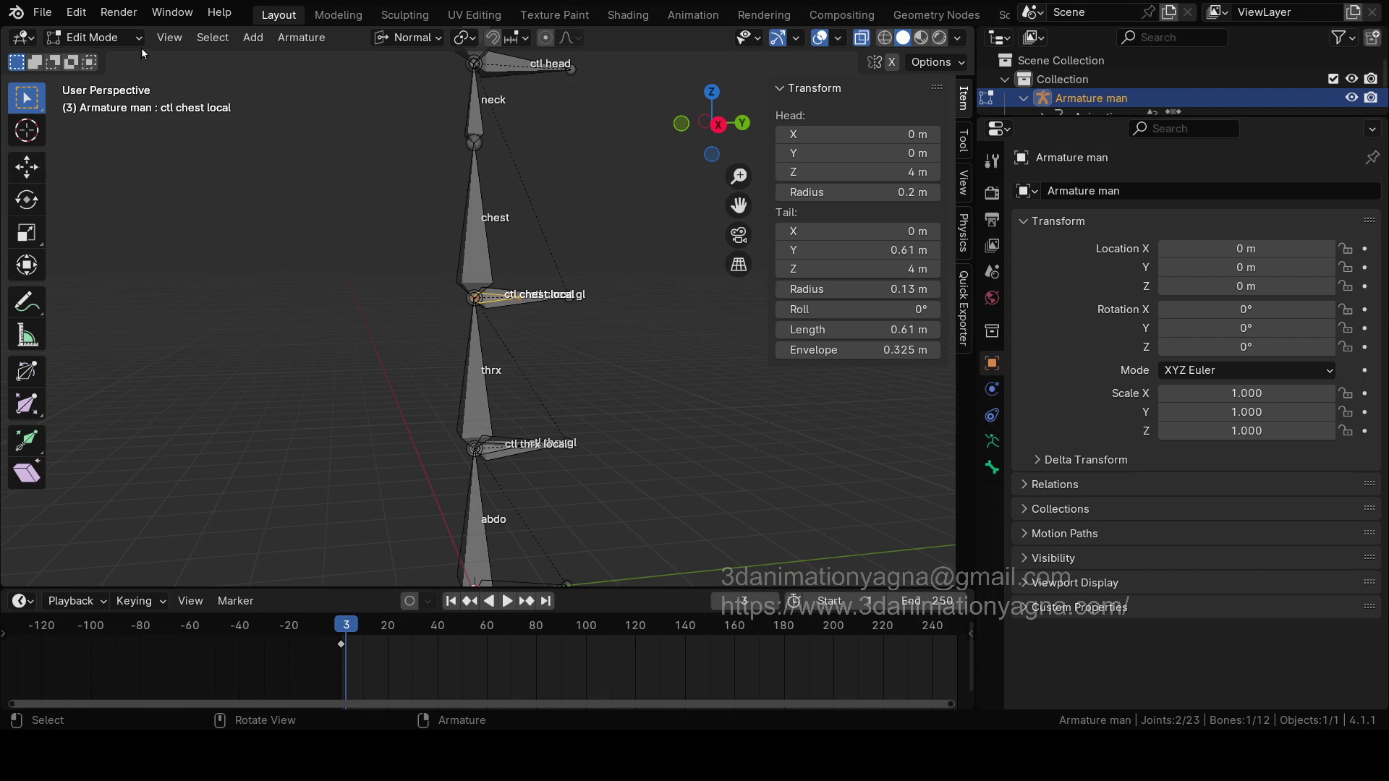
{"action": "left_click", "coordinate": [127, 30]}
{"action": "left_click", "coordinate": [119, 101]}
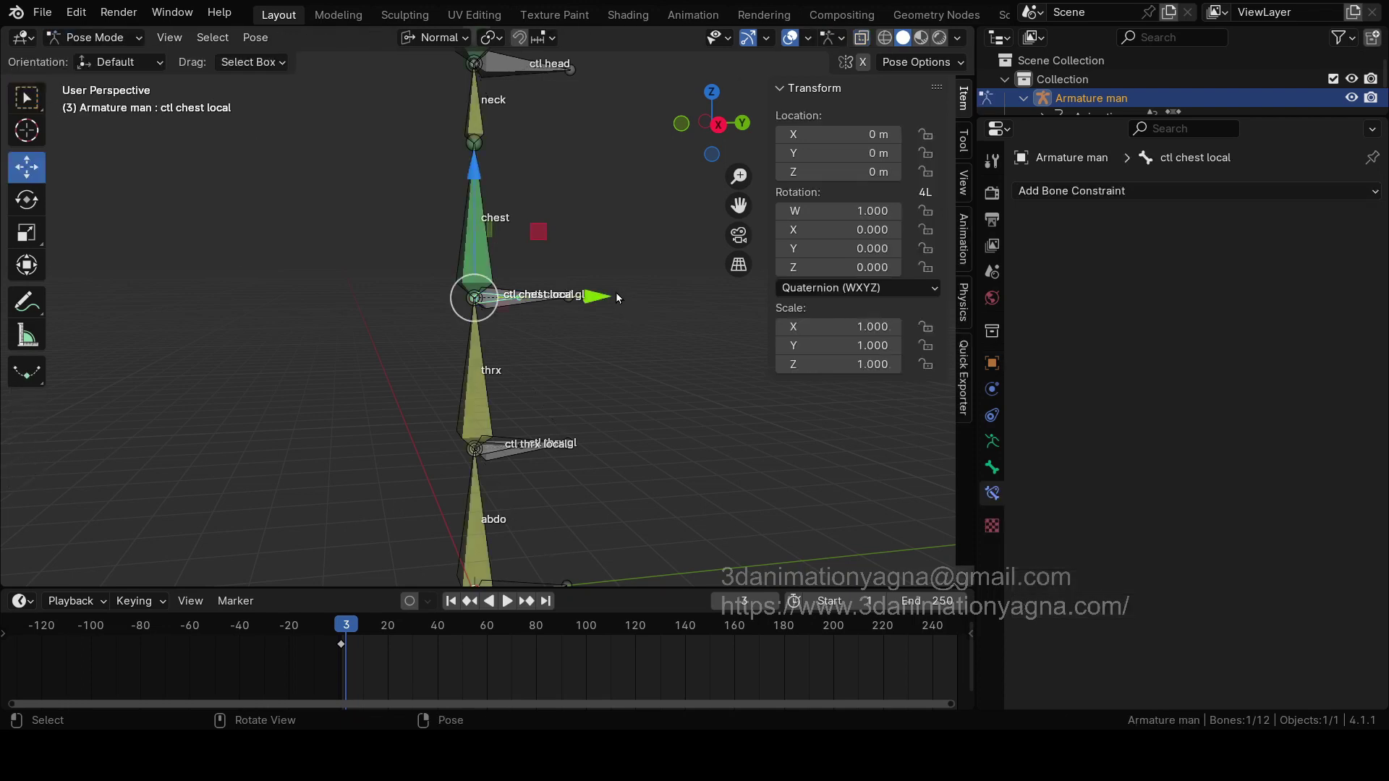
{"action": "left_click_drag", "start_coordinate": [615, 292], "coordinate": [567, 302]}
{"action": "right_click", "coordinate": [567, 302]}
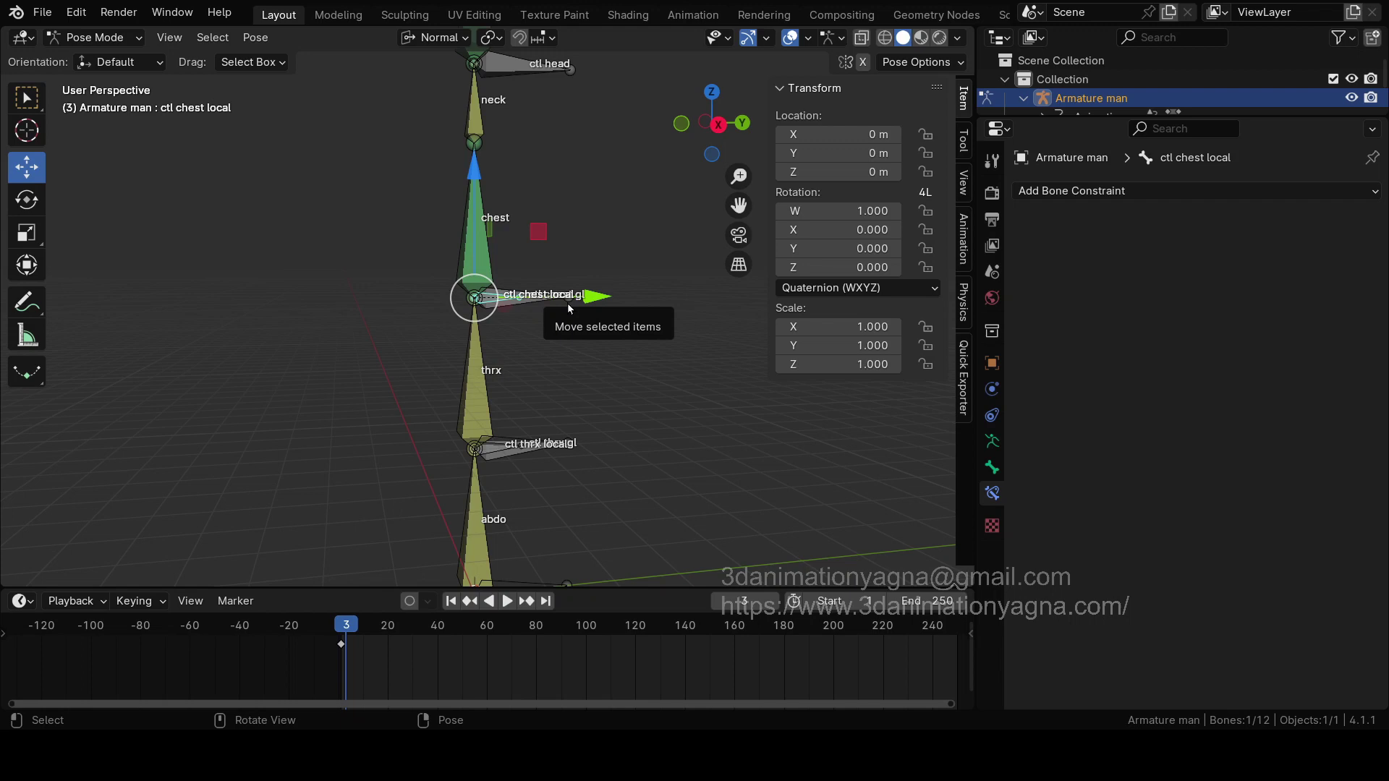
{"action": "middle_click_drag", "start_coordinate": [583, 399], "coordinate": [544, 296], "text": "shift"}
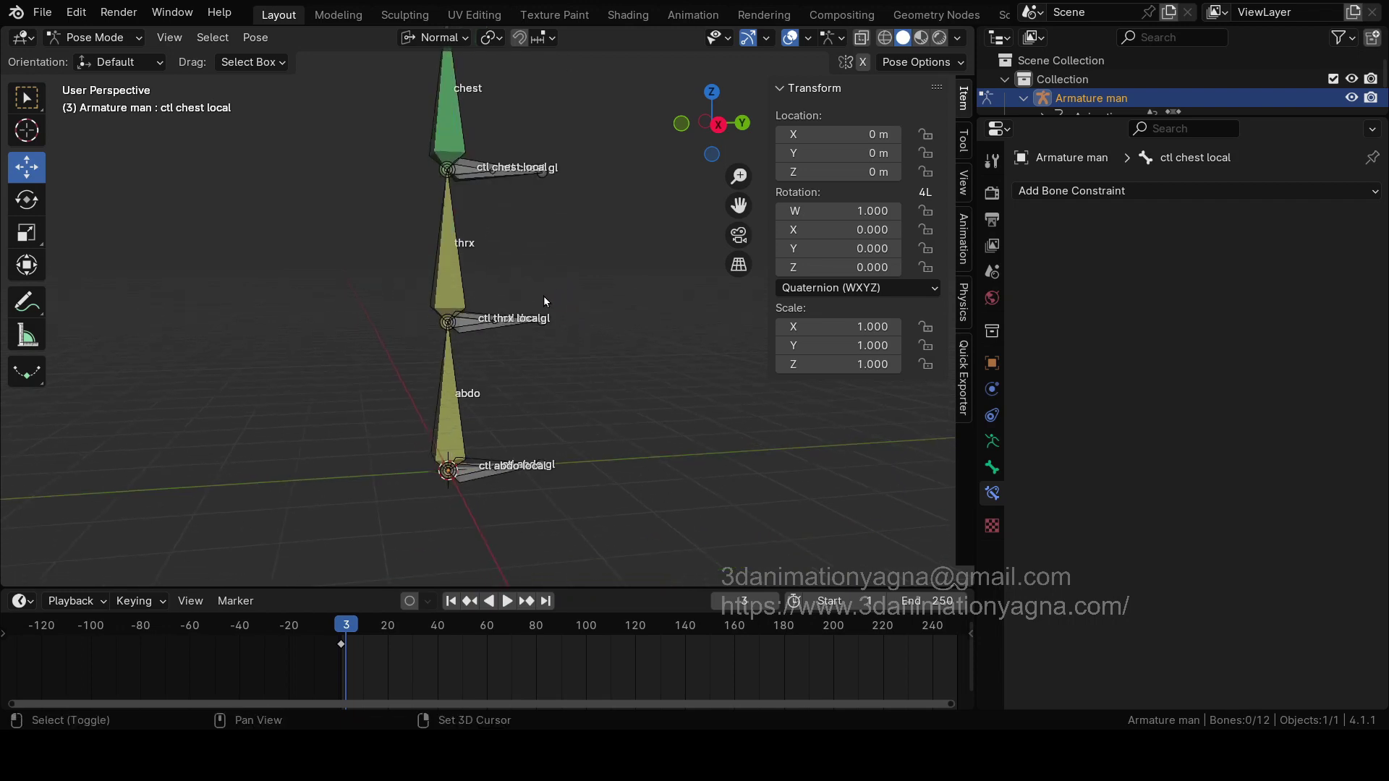
{"action": "left_click", "coordinate": [476, 324]}
{"action": "left_click", "coordinate": [506, 324]}
{"action": "left_click_drag", "start_coordinate": [557, 320], "coordinate": [549, 321]}
{"action": "key", "text": "ctrl+z"}
{"action": "middle_click_drag", "start_coordinate": [519, 301], "coordinate": [571, 368], "text": "shift"}
{"action": "scroll", "coordinate": [528, 355], "scroll_direction": "down", "scroll_amount": 3}
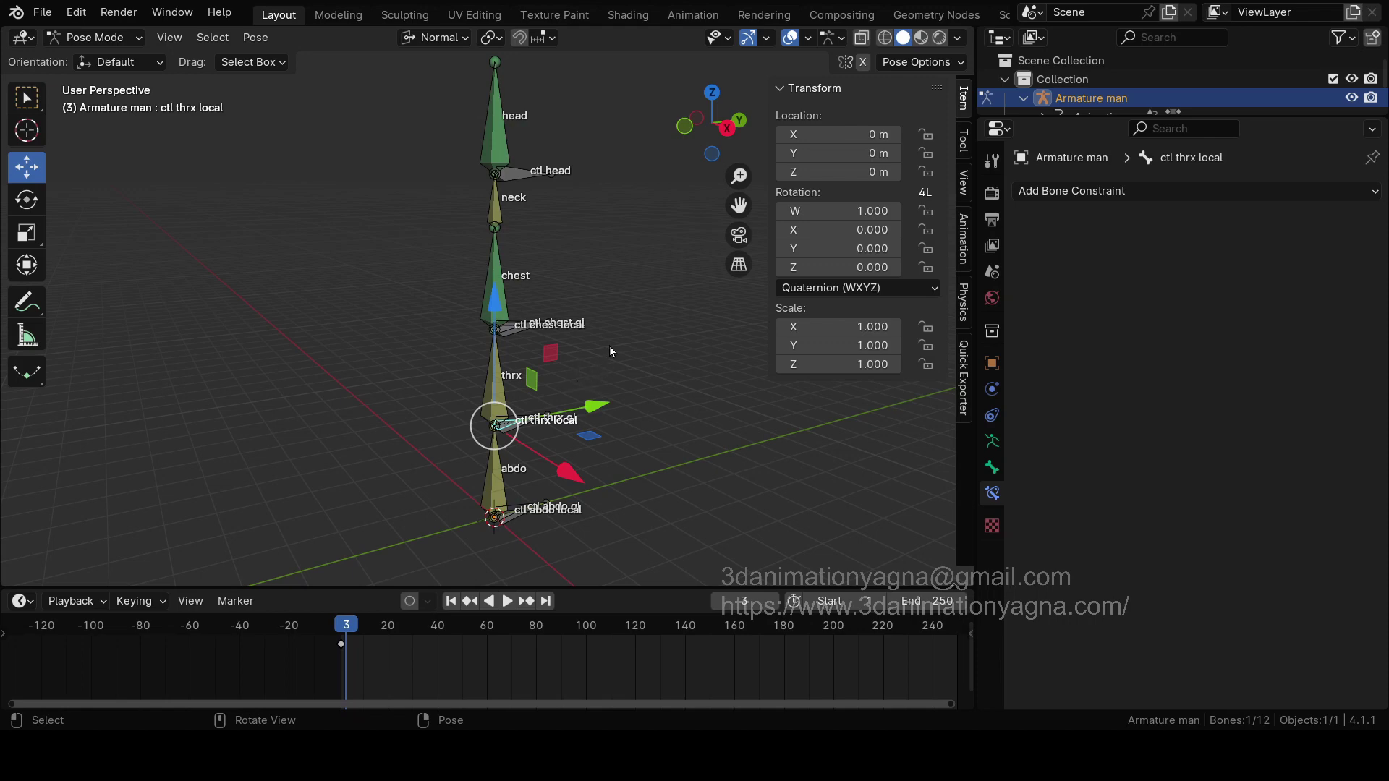
{"action": "middle_click_drag", "start_coordinate": [609, 346], "coordinate": [610, 314]}
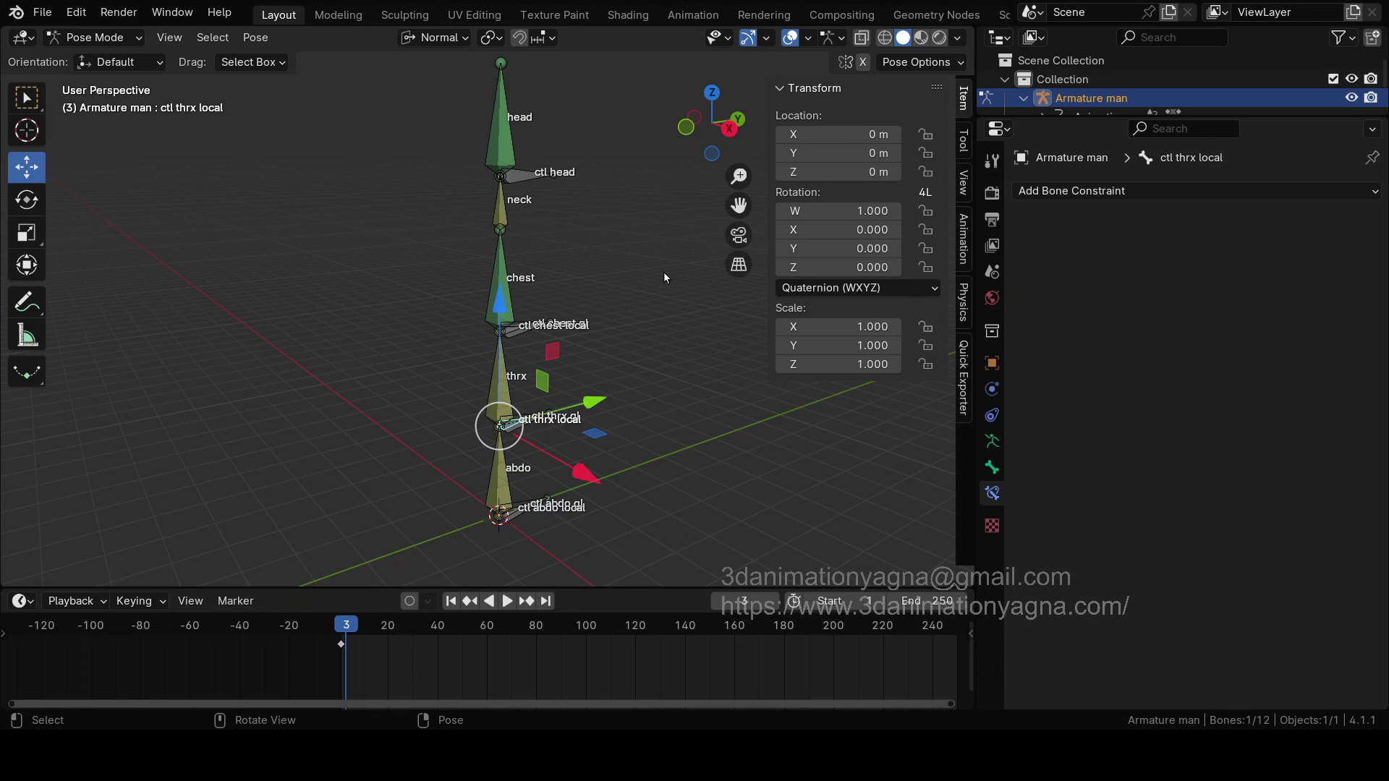
{"action": "middle_click_drag", "start_coordinate": [655, 434], "coordinate": [529, 421]}
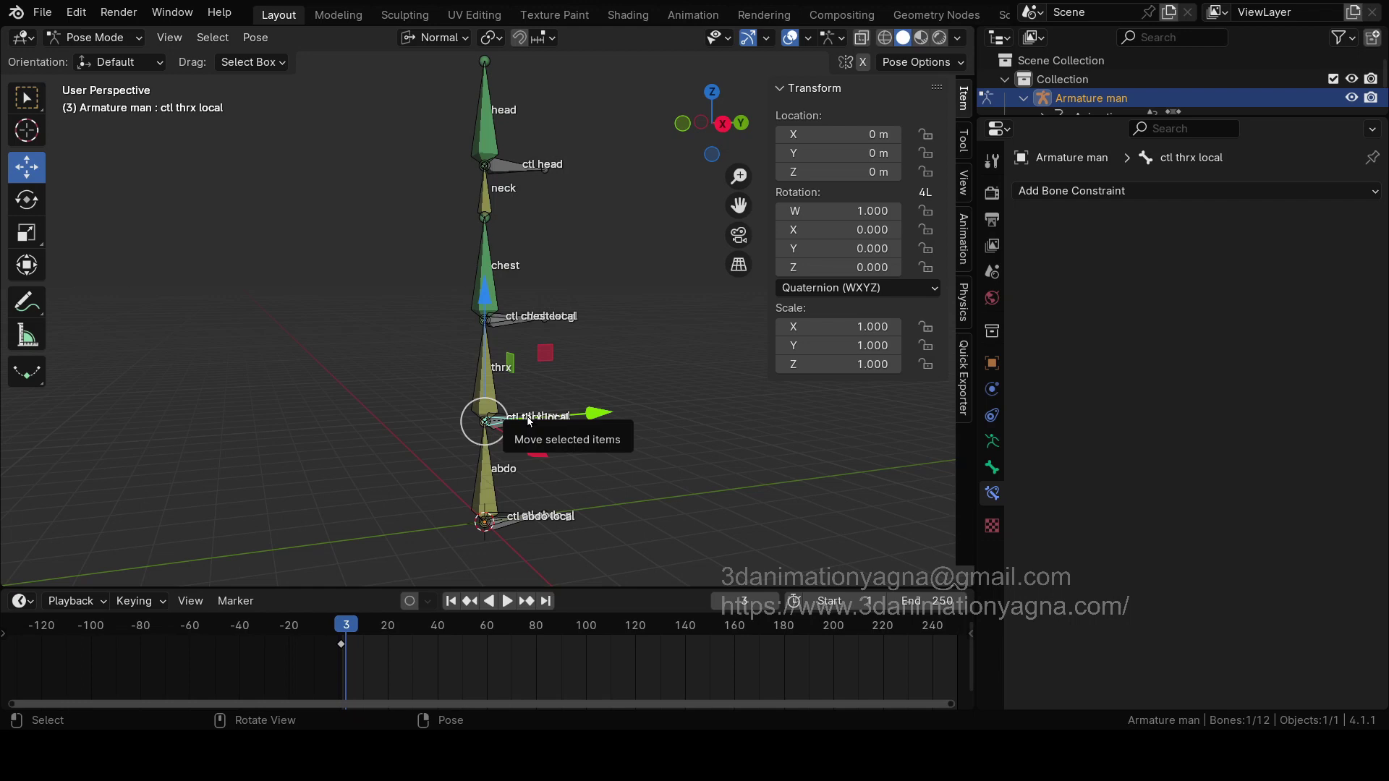
{"action": "scroll", "coordinate": [528, 422], "scroll_direction": "up", "scroll_amount": 2}
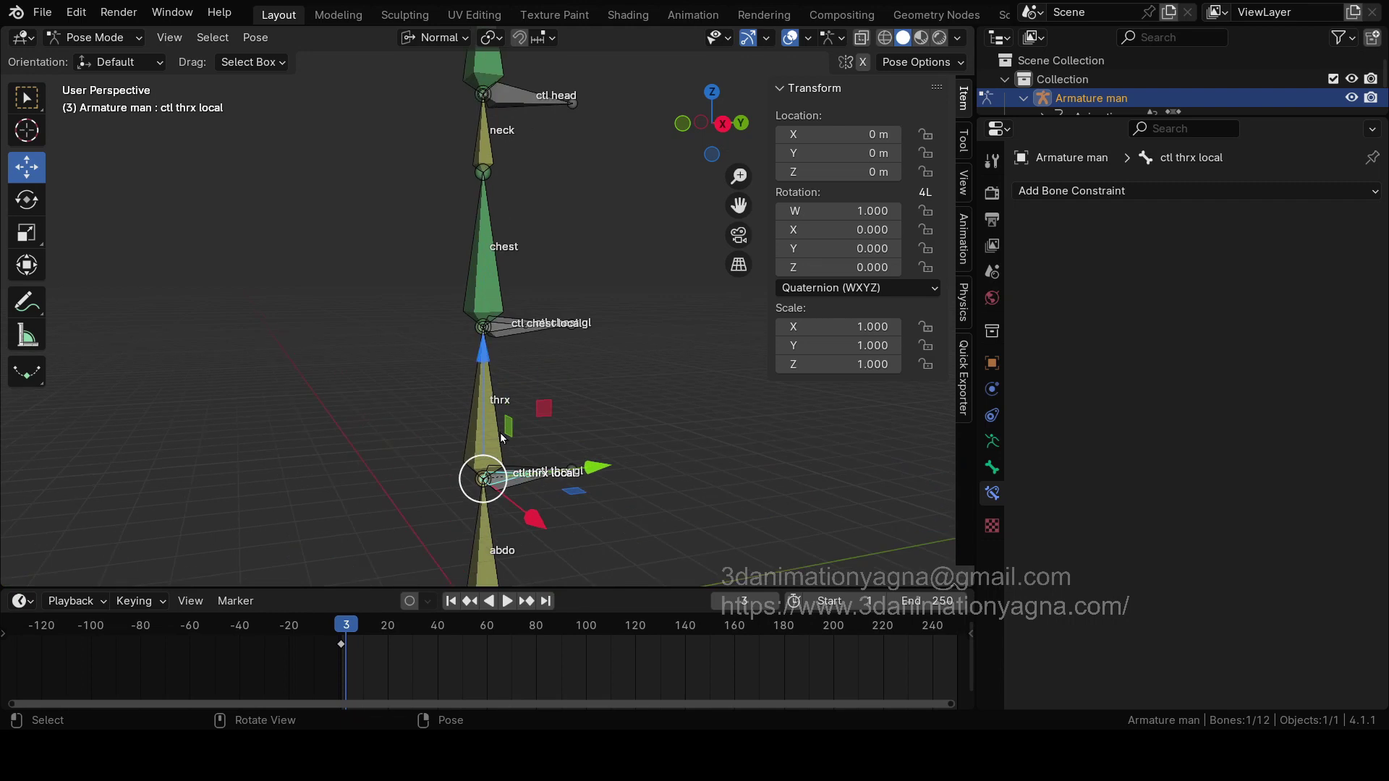
{"action": "left_click", "coordinate": [505, 479]}
{"action": "left_click_drag", "start_coordinate": [591, 465], "coordinate": [554, 471]}
{"action": "key", "text": "Escape"}
{"action": "left_click", "coordinate": [510, 479]}
{"action": "middle_click_drag", "start_coordinate": [554, 470], "coordinate": [527, 372]}
{"action": "key", "text": "Escape"}
{"action": "left_click", "coordinate": [510, 327]}
{"action": "left_click", "coordinate": [509, 327]}
{"action": "left_click_drag", "start_coordinate": [591, 327], "coordinate": [565, 326]}
{"action": "key", "text": "Escape"}
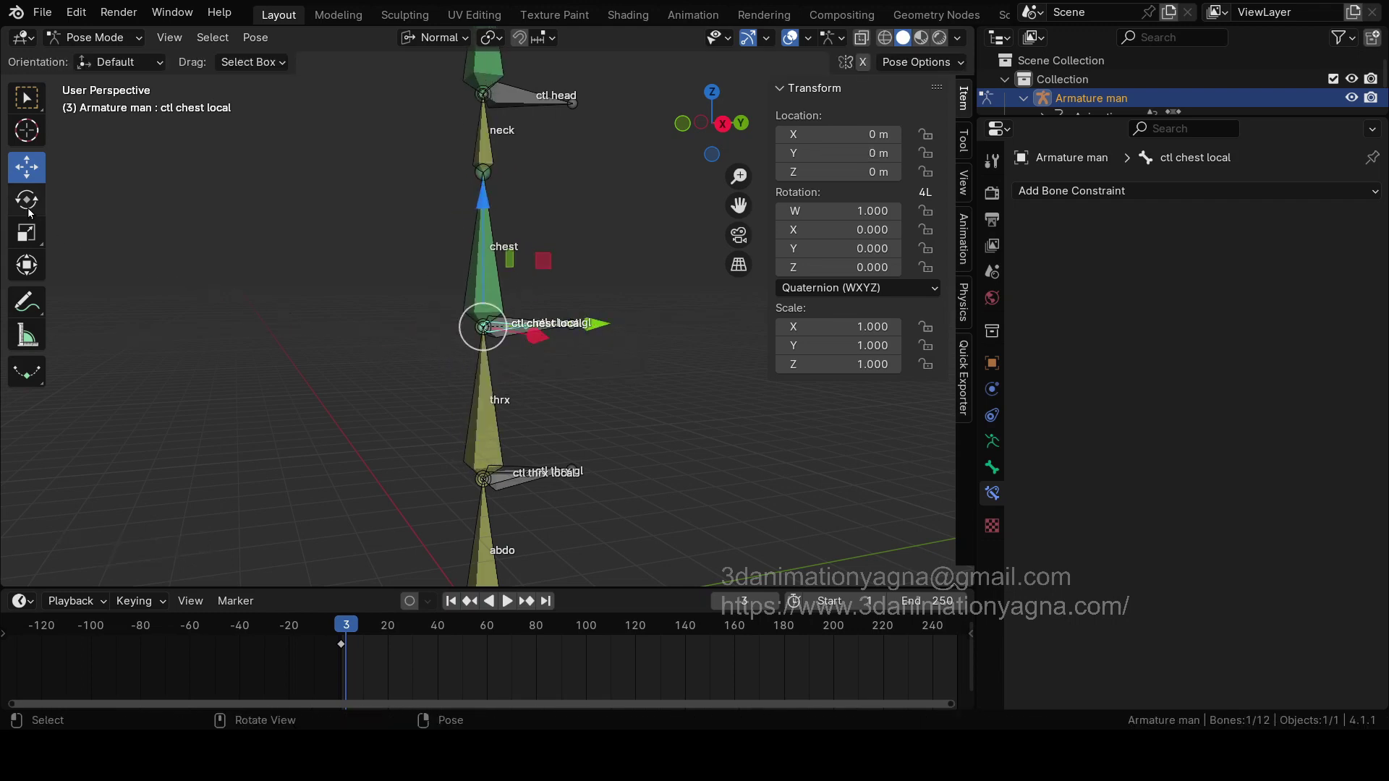
{"action": "left_click", "coordinate": [26, 301]}
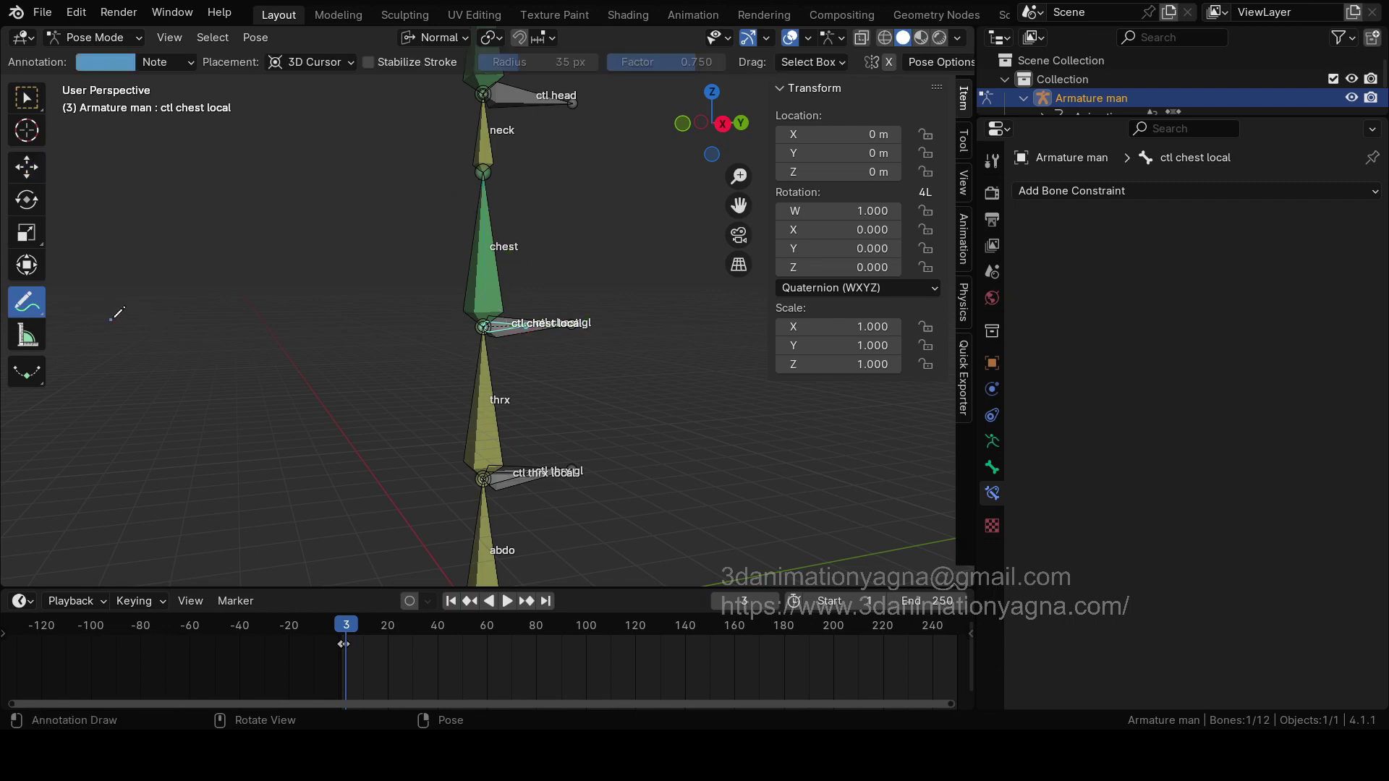
{"action": "left_click_drag", "start_coordinate": [113, 318], "coordinate": [334, 310]}
{"action": "mouse_move", "coordinate": [266, 273]}
{"action": "left_mouse_down"}
{"action": "mouse_move", "coordinate": [375, 292]}
{"action": "mouse_move", "coordinate": [335, 363]}
{"action": "left_mouse_up"}
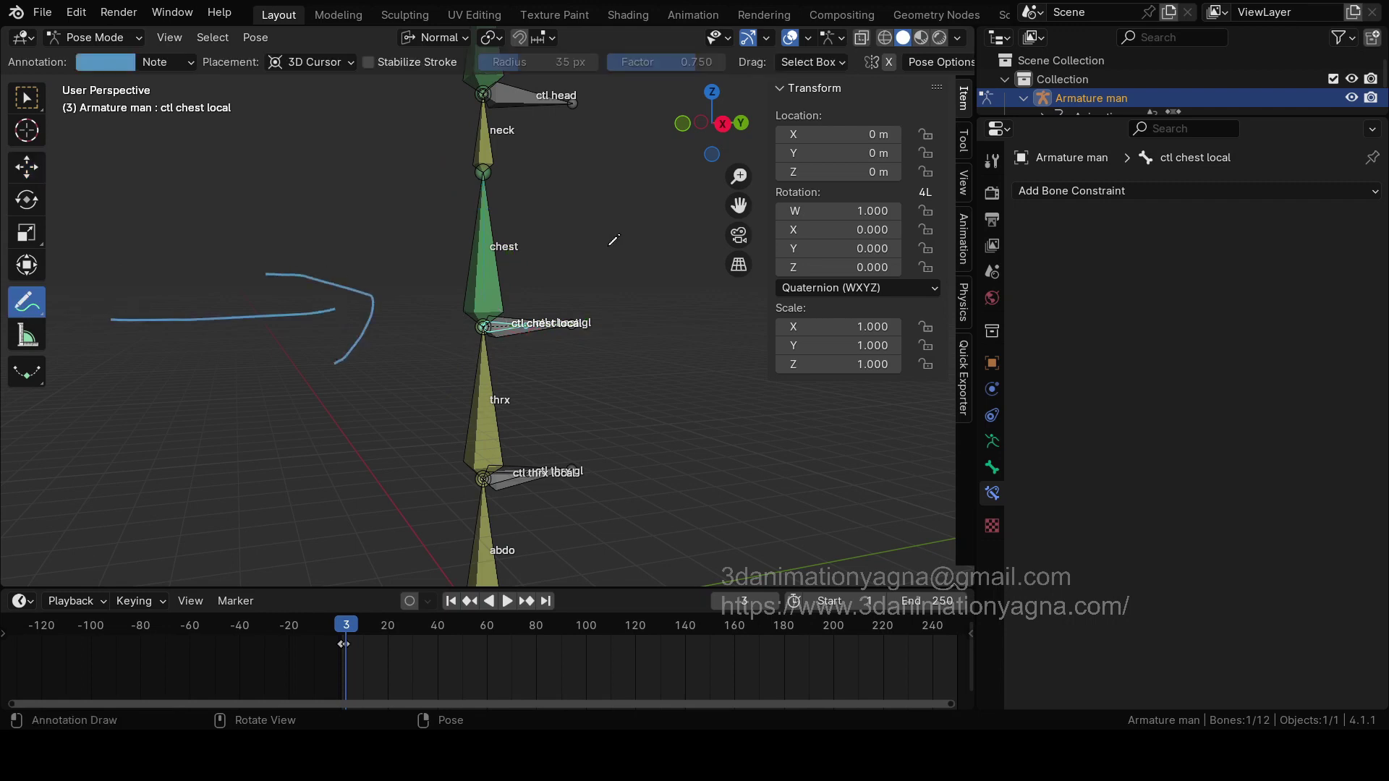
{"action": "left_click", "coordinate": [26, 167]}
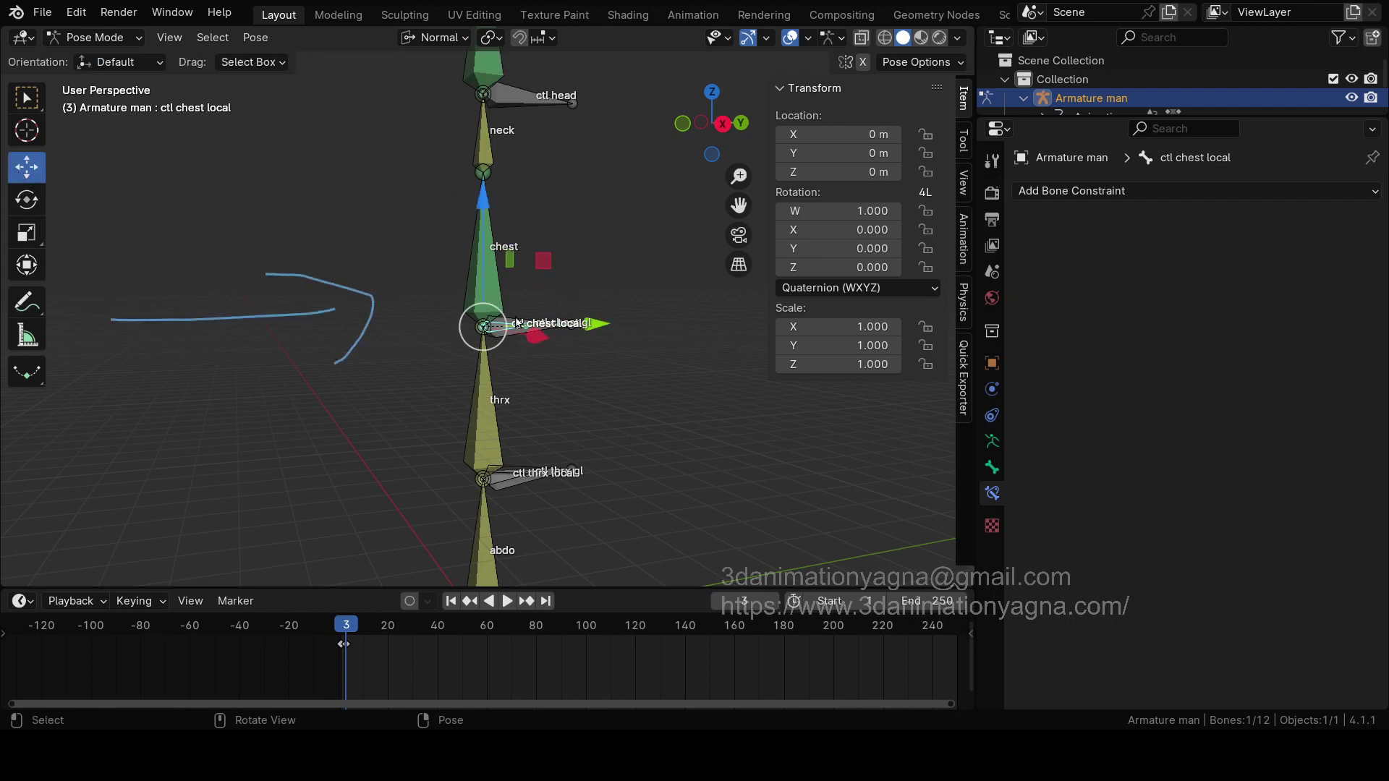
{"action": "left_click_drag", "start_coordinate": [598, 324], "coordinate": [651, 306]}
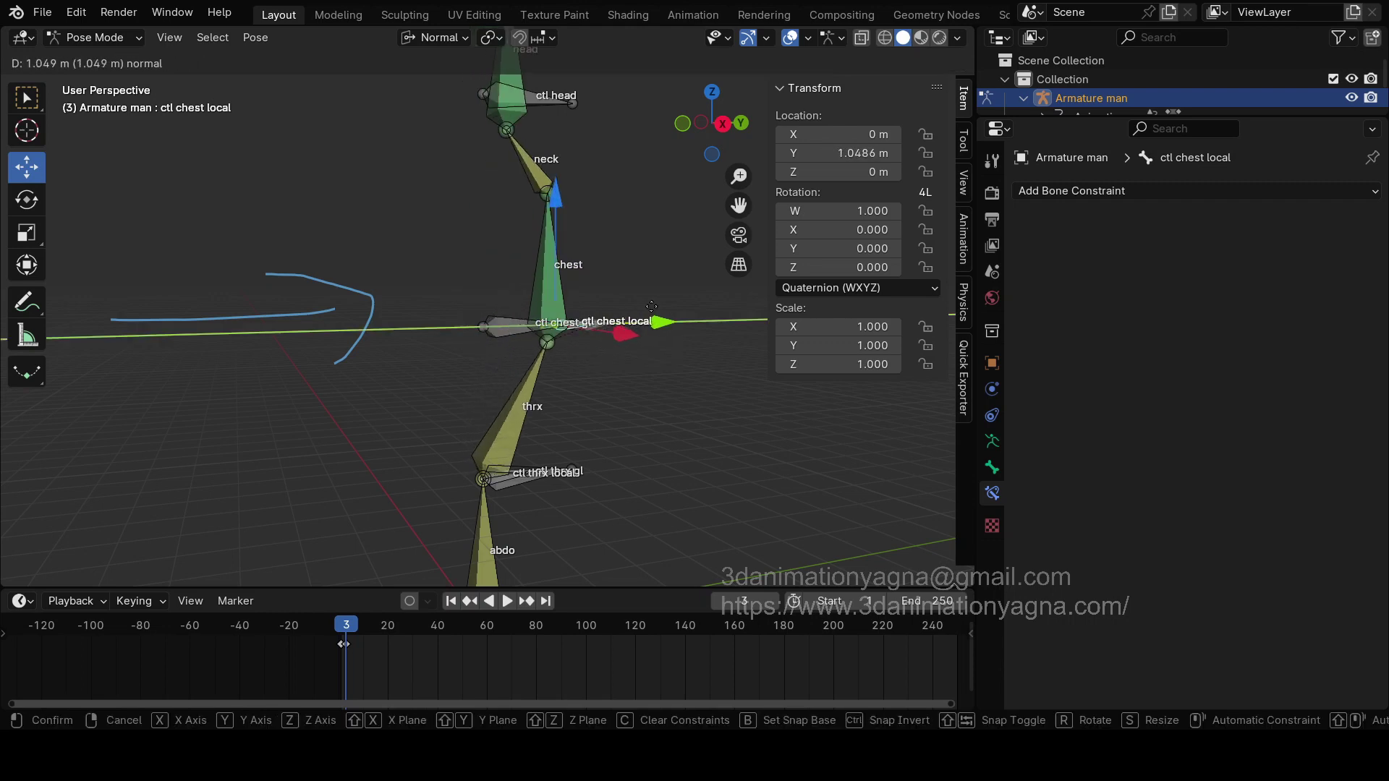
{"action": "left_click", "coordinate": [652, 305]}
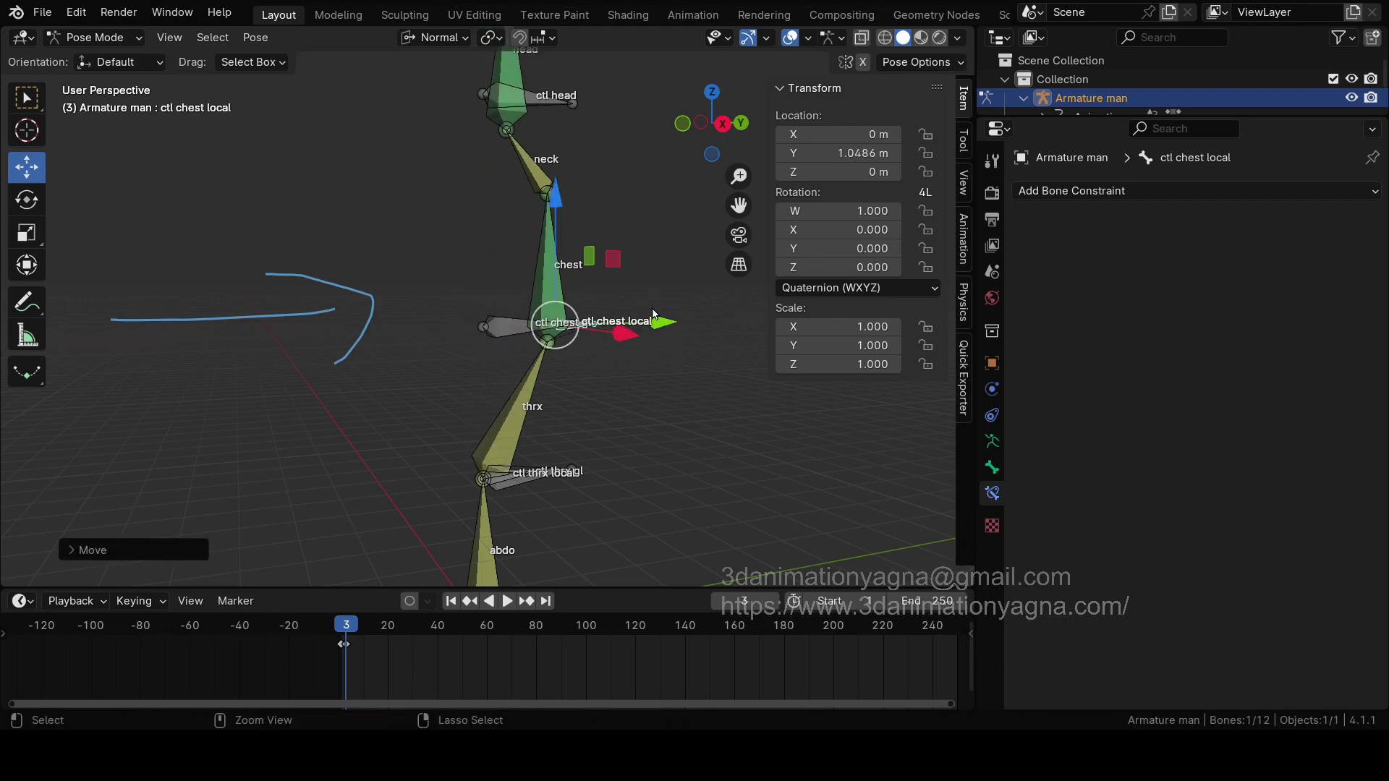
{"action": "key", "text": "ctrl+z"}
{"action": "left_click", "coordinate": [677, 443]}
{"action": "scroll", "coordinate": [601, 372], "scroll_direction": "down", "scroll_amount": 2}
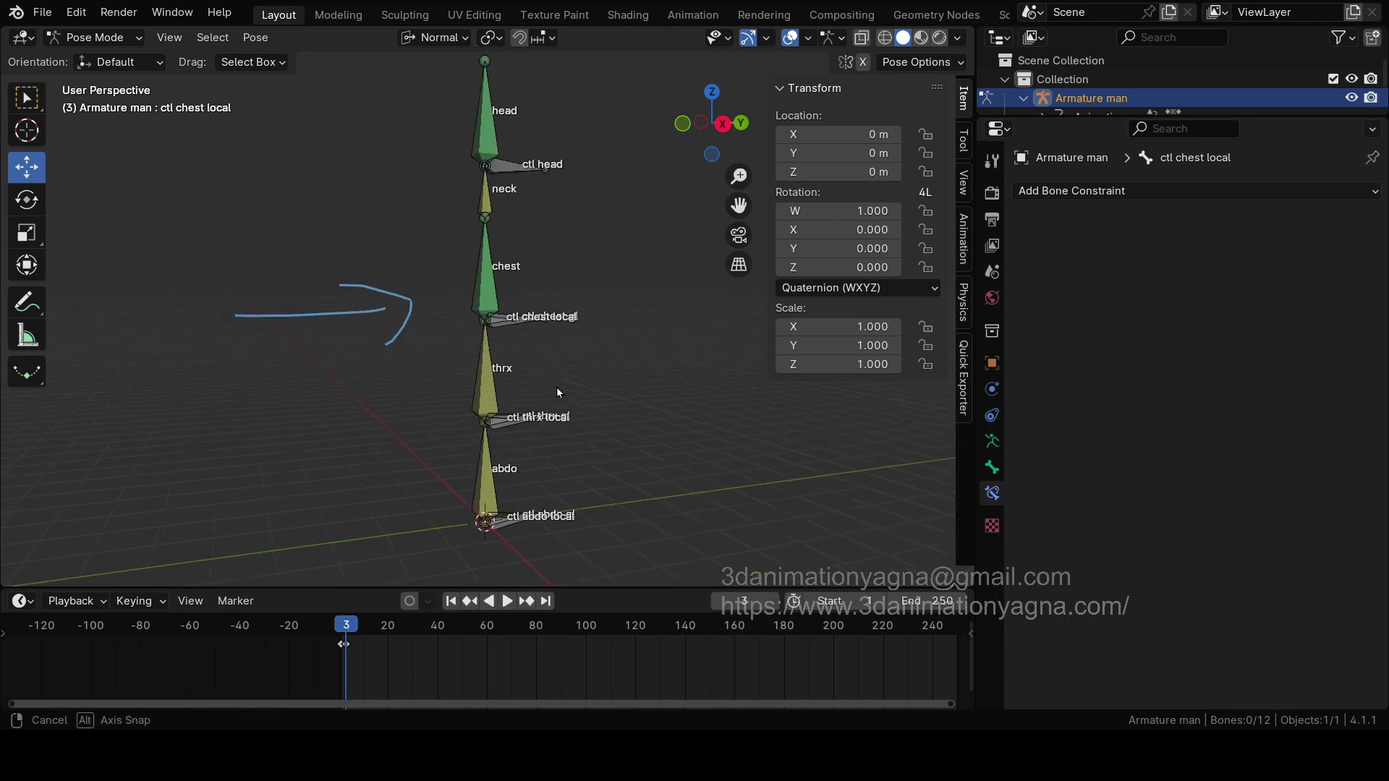
{"action": "middle_click_drag", "start_coordinate": [557, 387], "coordinate": [471, 275]}
{"action": "middle_click_drag", "start_coordinate": [503, 329], "coordinate": [557, 365]}
{"action": "scroll", "coordinate": [472, 344], "scroll_direction": "up", "scroll_amount": 3}
{"action": "left_click", "coordinate": [426, 338]}
{"action": "left_click", "coordinate": [428, 340]}
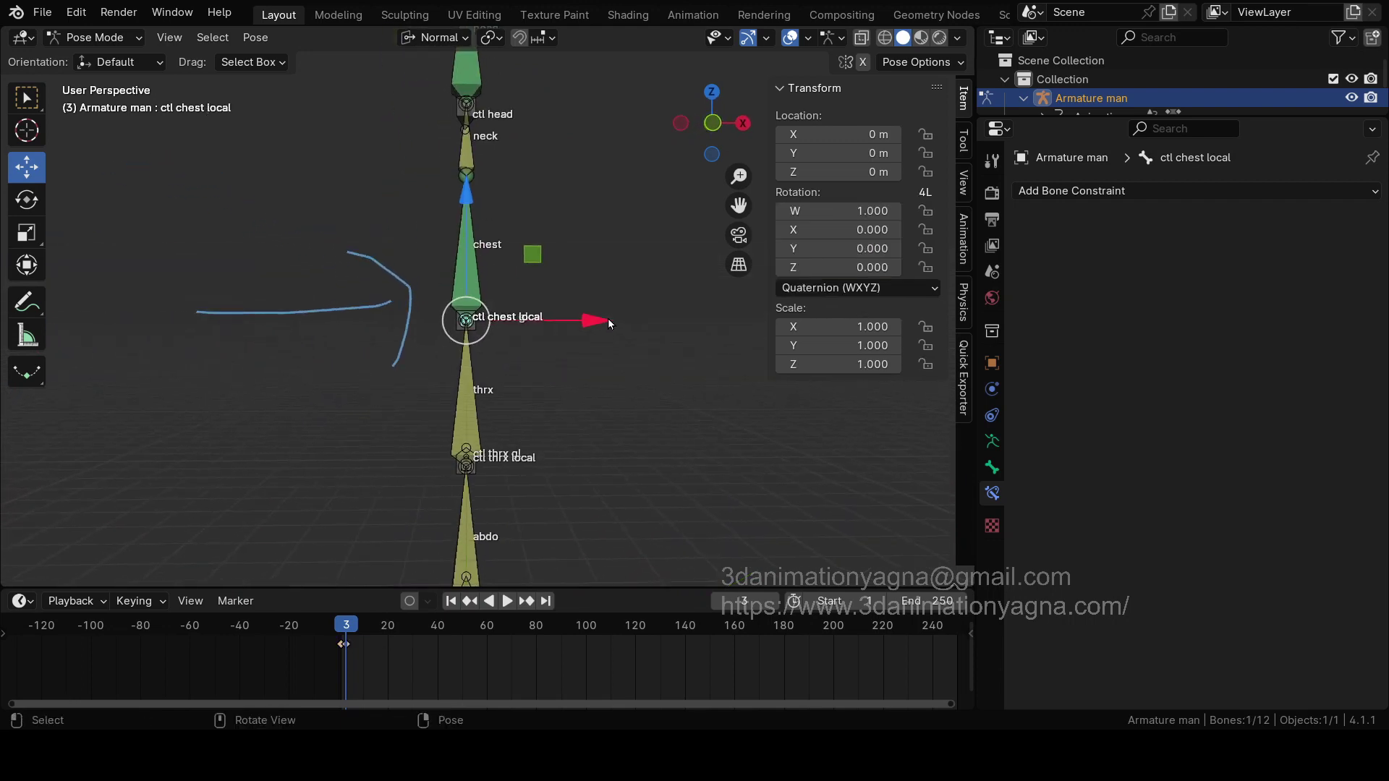
{"action": "mouse_move", "coordinate": [606, 320]}
{"action": "left_mouse_down"}
{"action": "mouse_move", "coordinate": [553, 326]}
{"action": "mouse_move", "coordinate": [620, 331]}
{"action": "mouse_move", "coordinate": [583, 335]}
{"action": "left_mouse_up"}
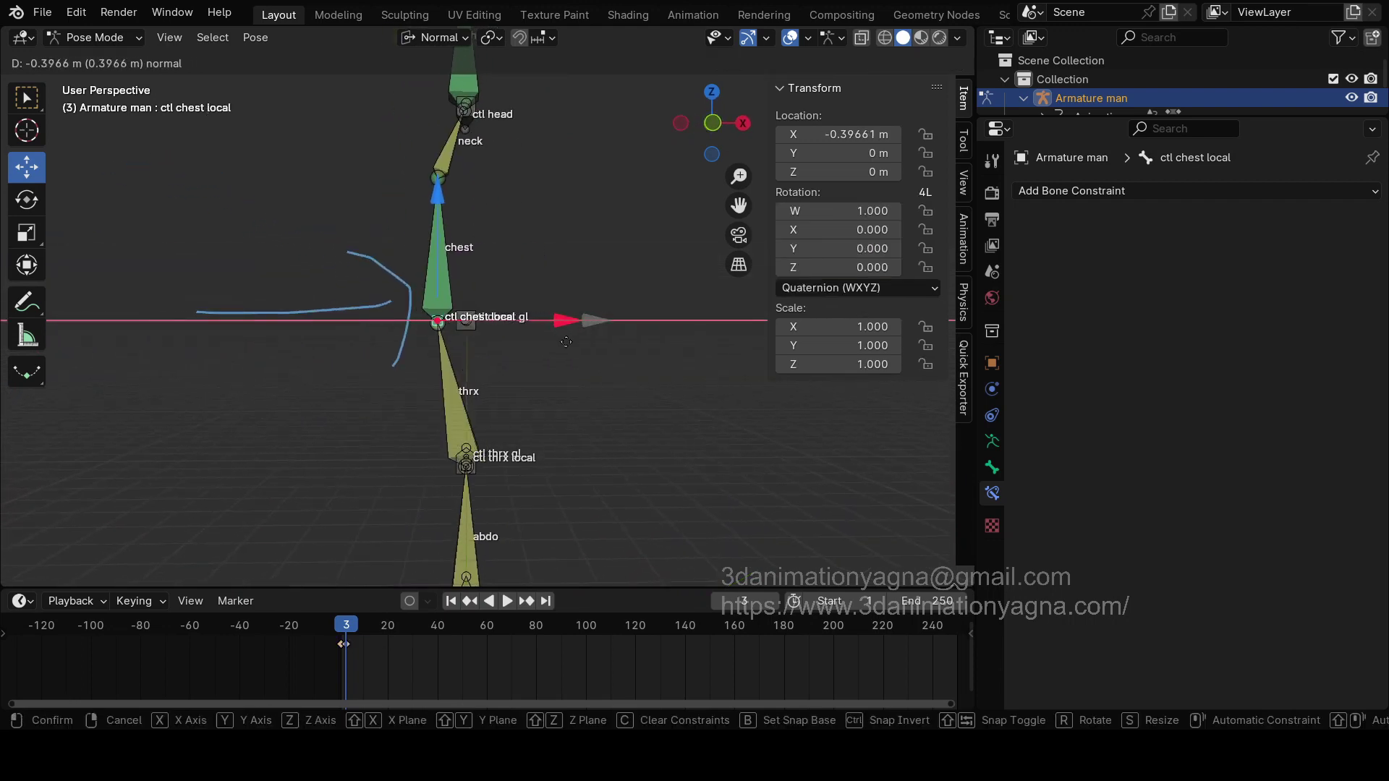
{"action": "key", "text": "Escape"}
{"action": "middle_click_drag", "start_coordinate": [527, 476], "coordinate": [535, 425], "text": "shift"}
{"action": "scroll", "coordinate": [459, 432], "scroll_direction": "up", "scroll_amount": 5}
{"action": "left_click", "coordinate": [451, 431]}
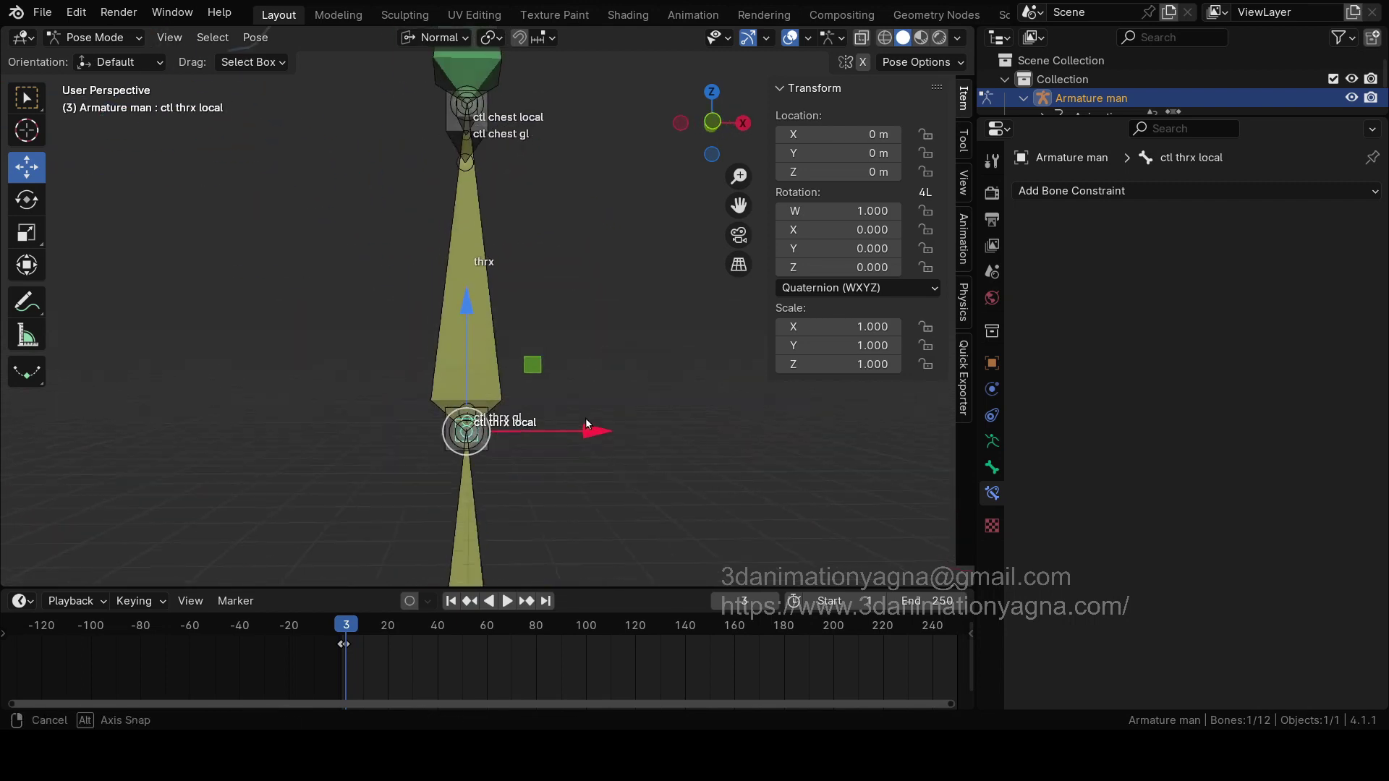
{"action": "scroll", "coordinate": [592, 421], "scroll_direction": "down", "scroll_amount": 2}
{"action": "left_click", "coordinate": [604, 376]}
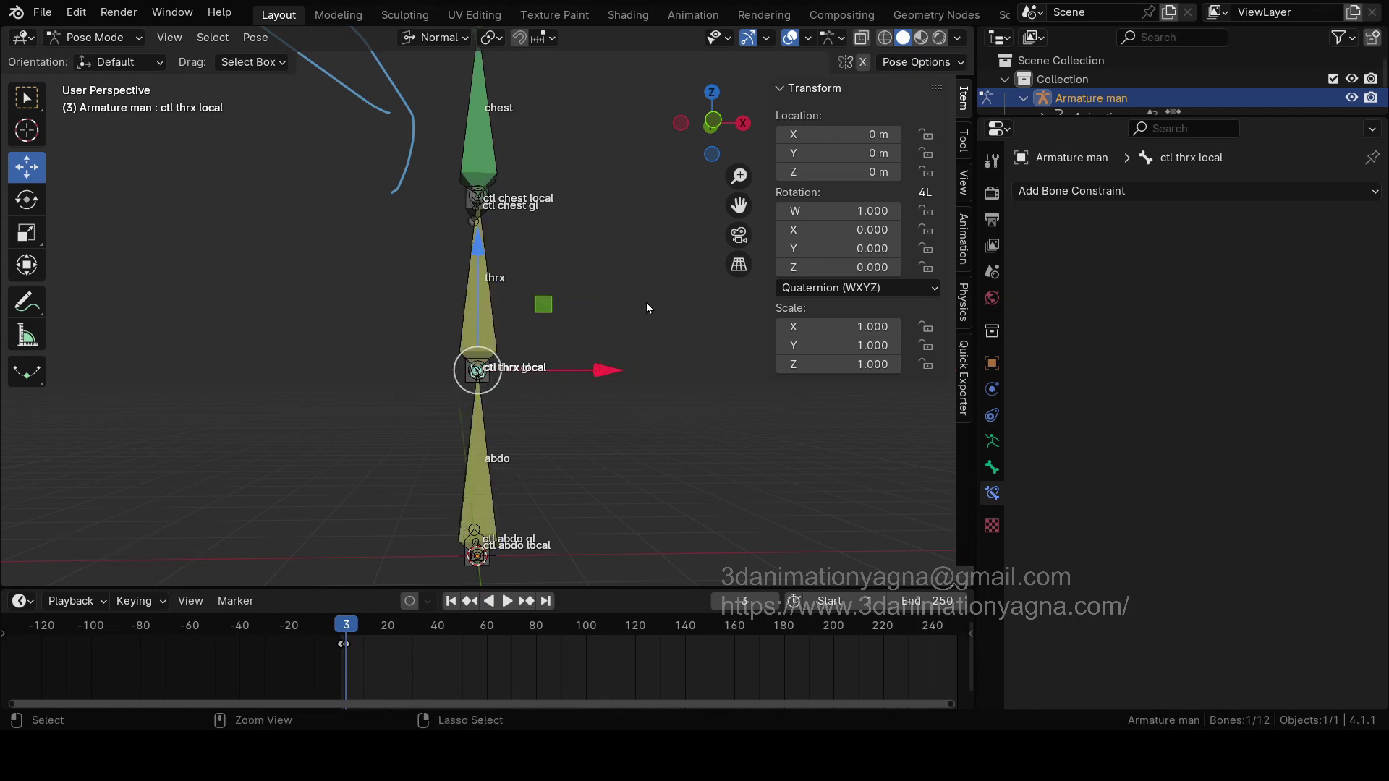
{"action": "left_click", "coordinate": [600, 262]}
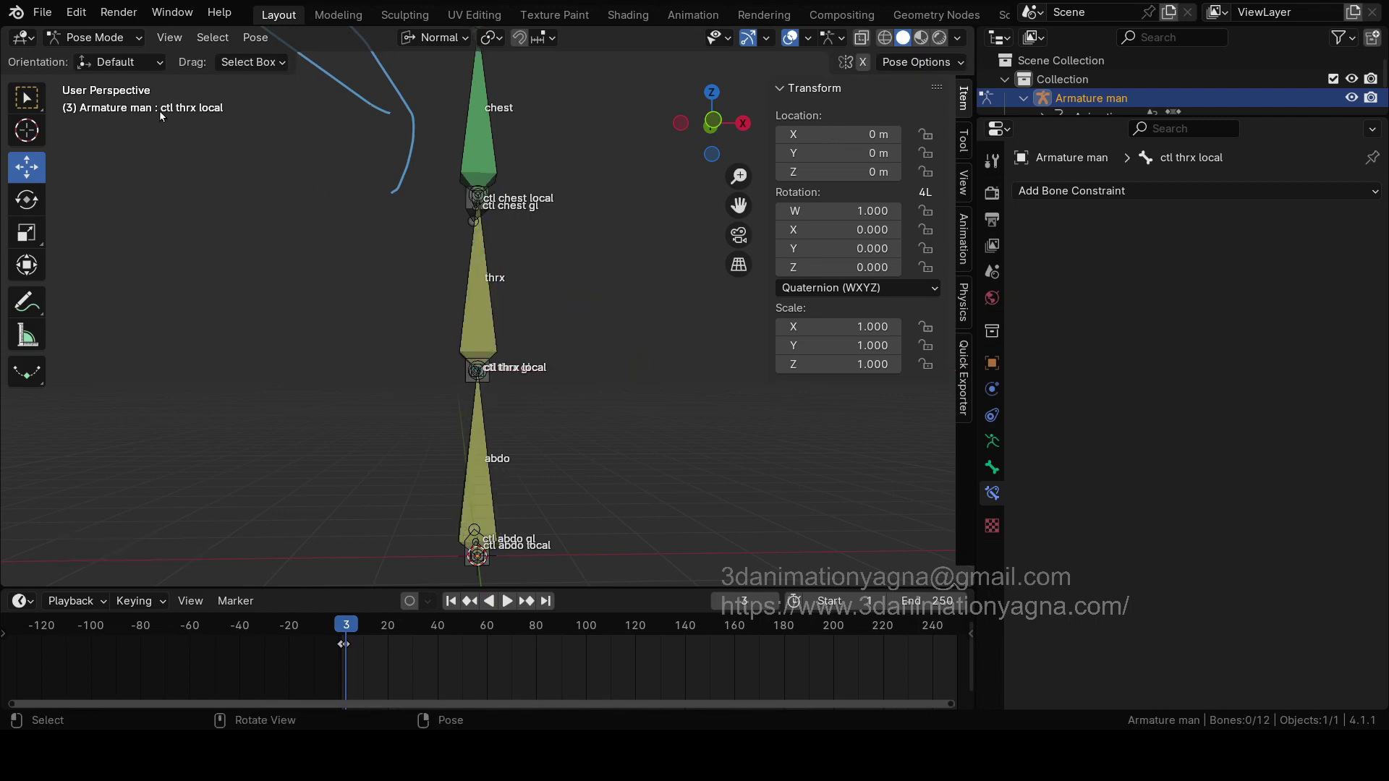
{"action": "left_click", "coordinate": [42, 13]}
{"action": "scroll", "coordinate": [504, 190], "scroll_direction": "down", "scroll_amount": 3}
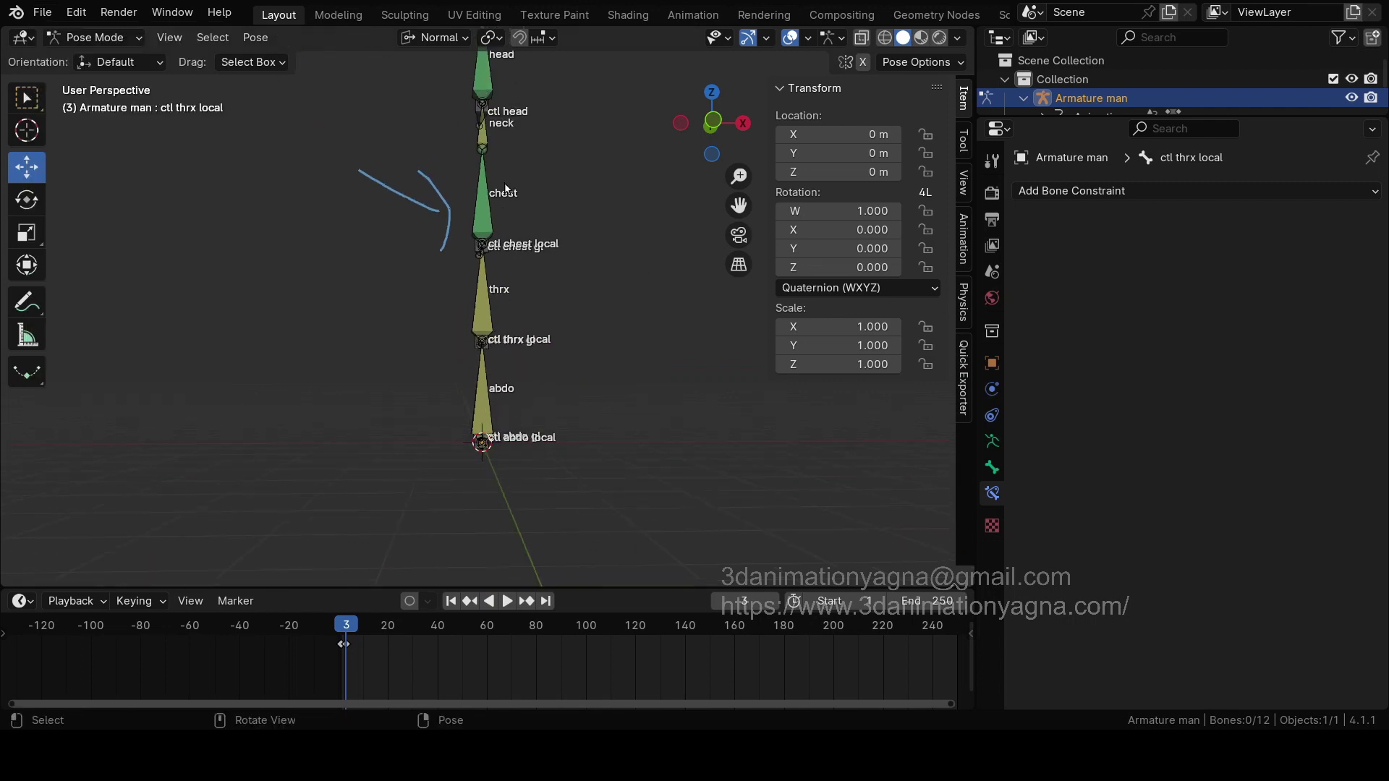
Step: Save the test armature scene as sessiion01_mudmax.blend with Ctrl+S
{"action": "left_click", "coordinate": [26, 302]}
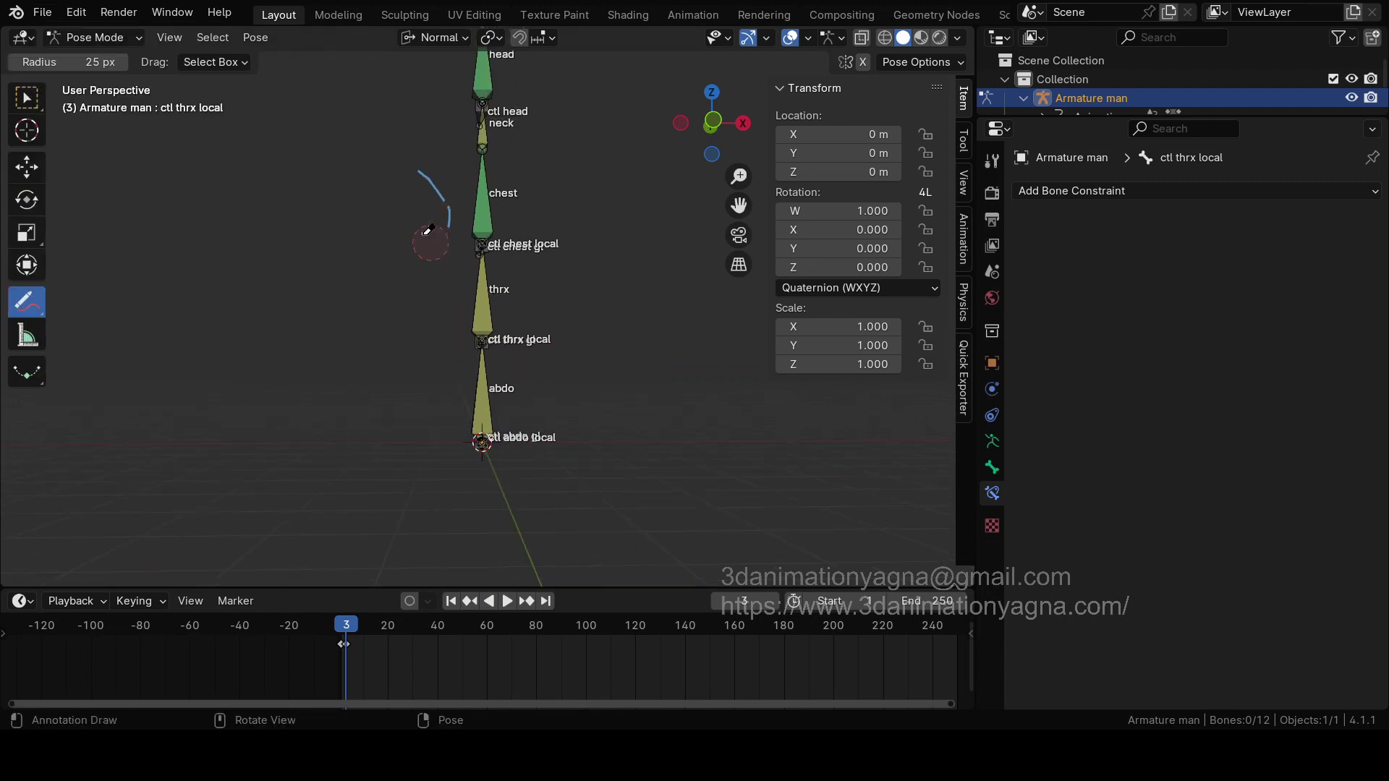
{"action": "left_click", "coordinate": [42, 13]}
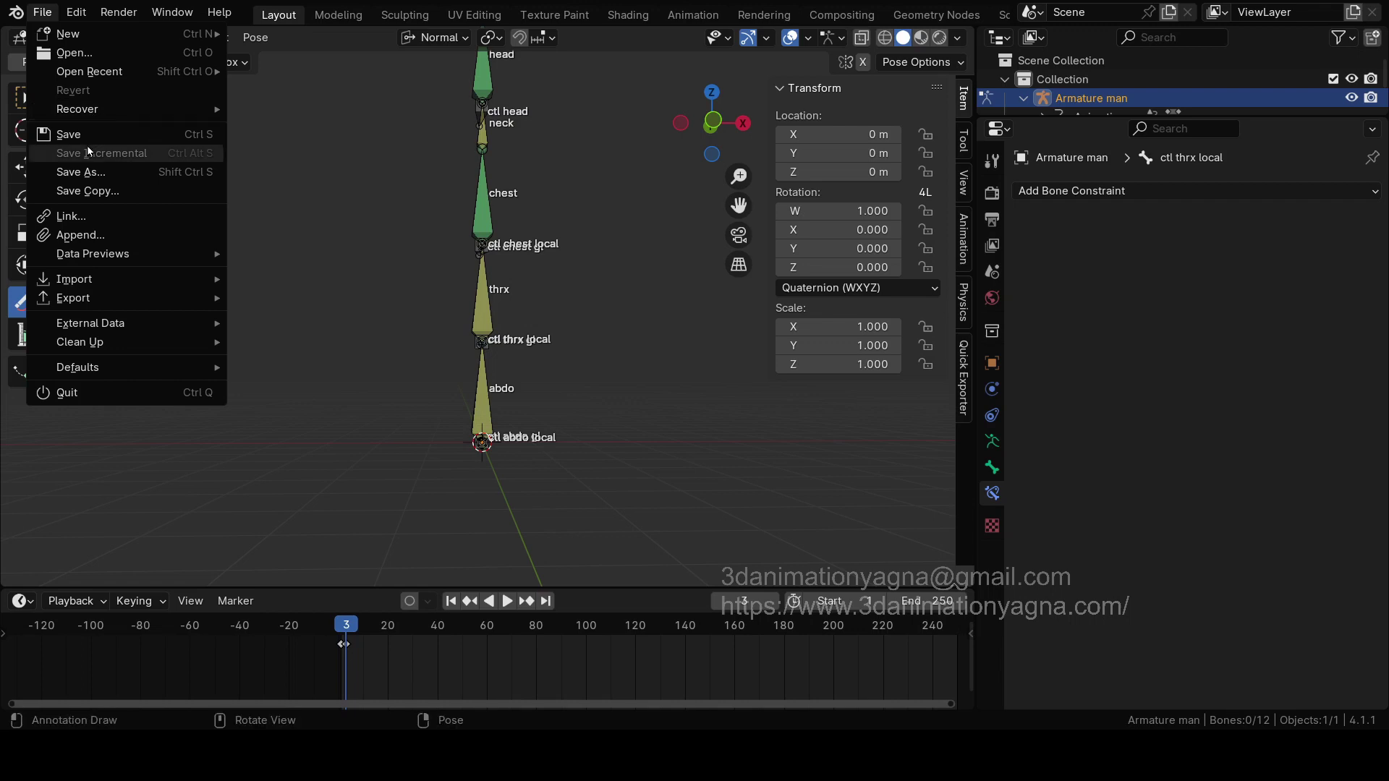
{"action": "key", "text": "Escape"}
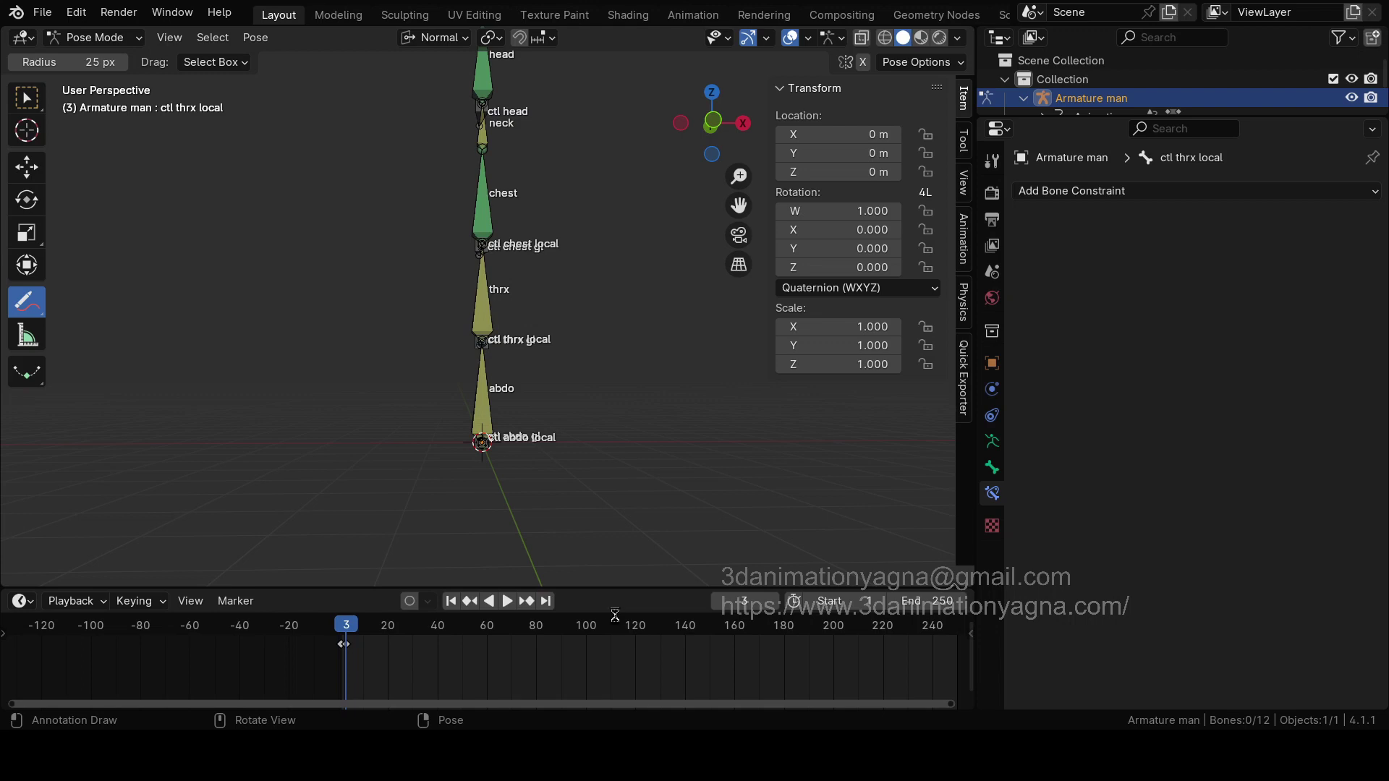
{"action": "key", "text": "ctrl+s"}
{"action": "left_click", "coordinate": [46, 13]}
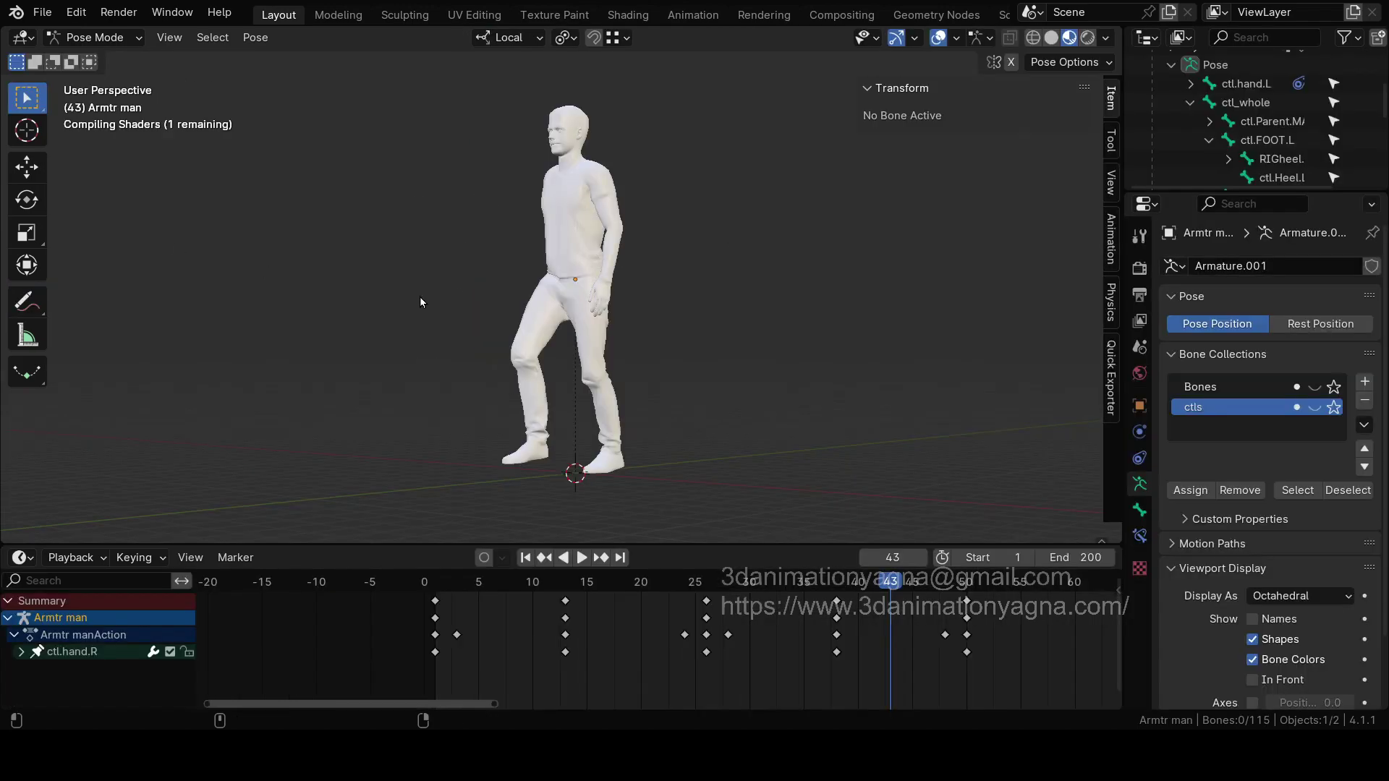
Step: Open the character file and put Armtr man in Rest Position, showing the T-pose
{"action": "middle_click_drag", "start_coordinate": [419, 297], "coordinate": [520, 323]}
{"action": "scroll", "coordinate": [524, 325], "scroll_direction": "up", "scroll_amount": 3}
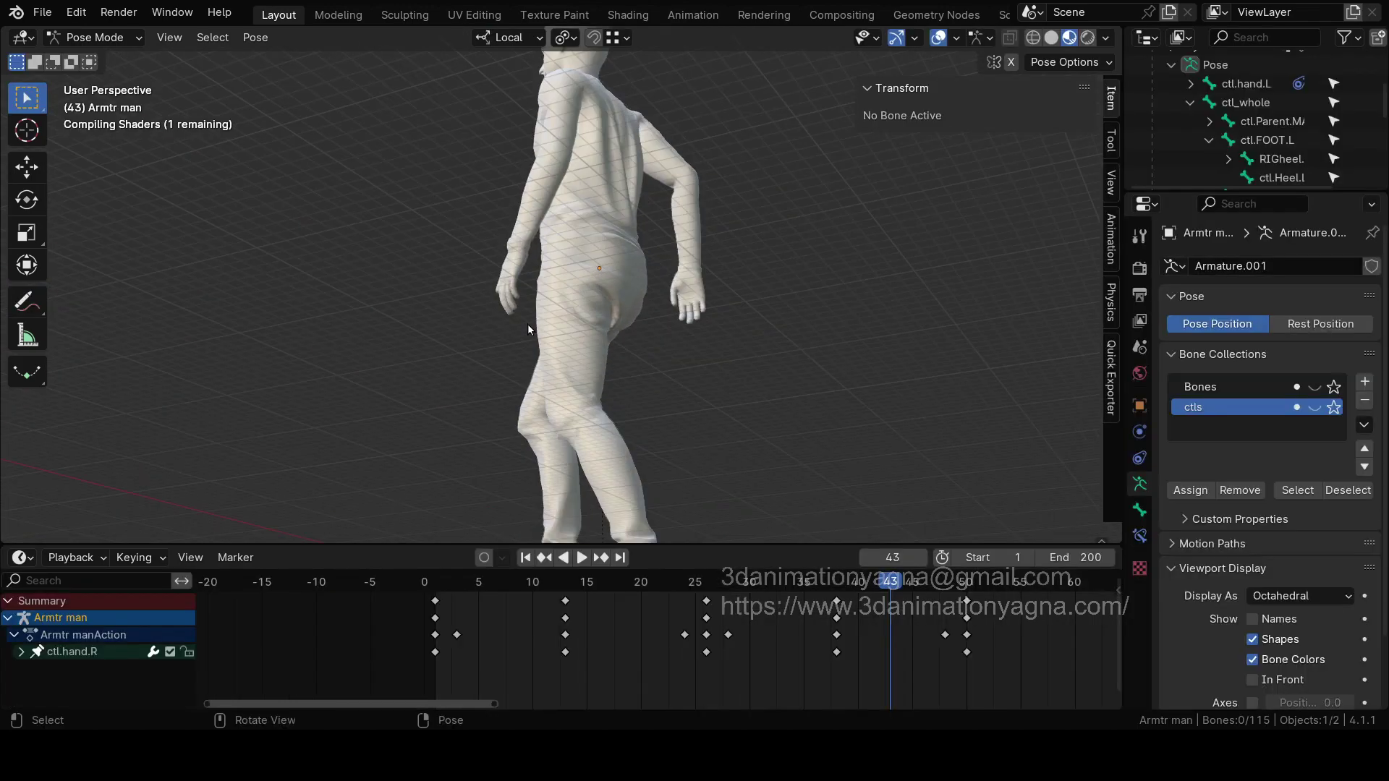
{"action": "left_click", "coordinate": [42, 12]}
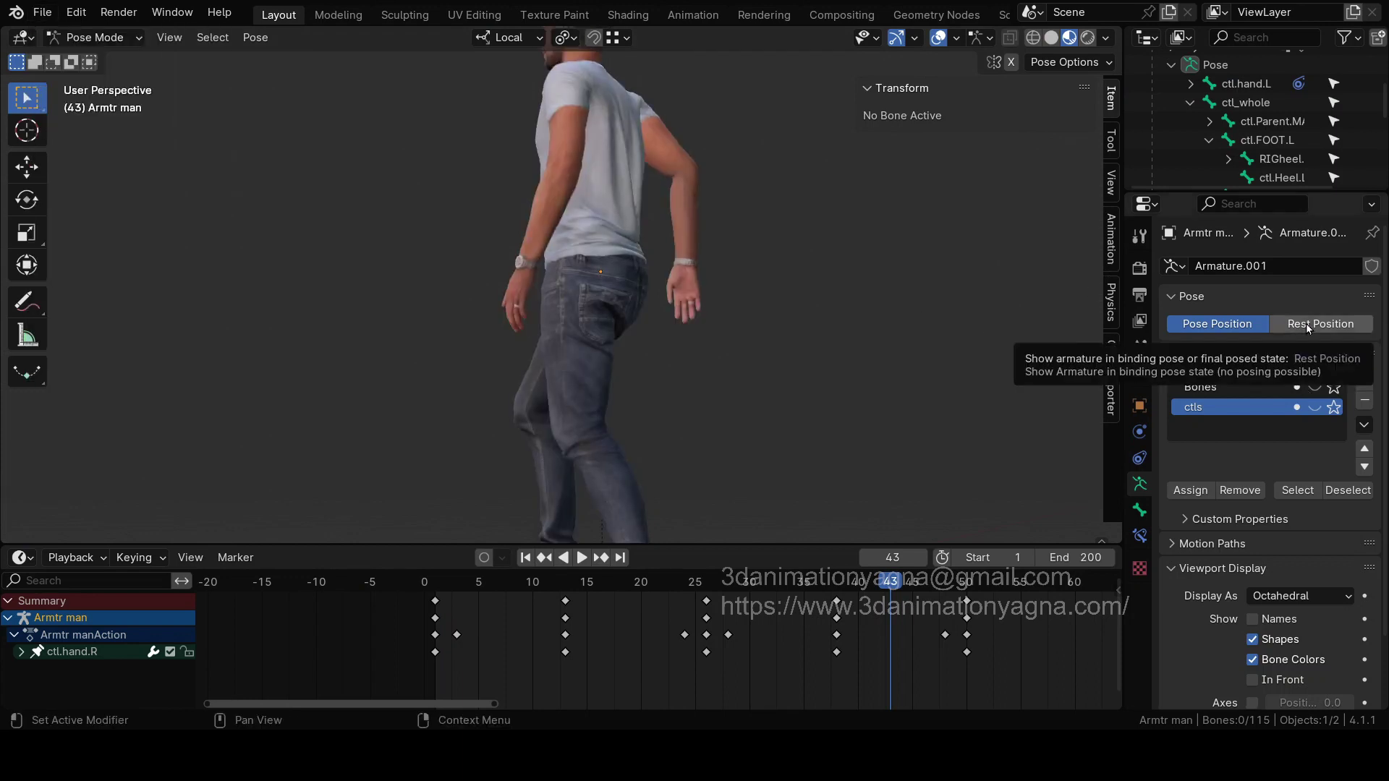
{"action": "left_click", "coordinate": [1304, 324]}
{"action": "middle_click_drag", "start_coordinate": [666, 345], "coordinate": [981, 151]}
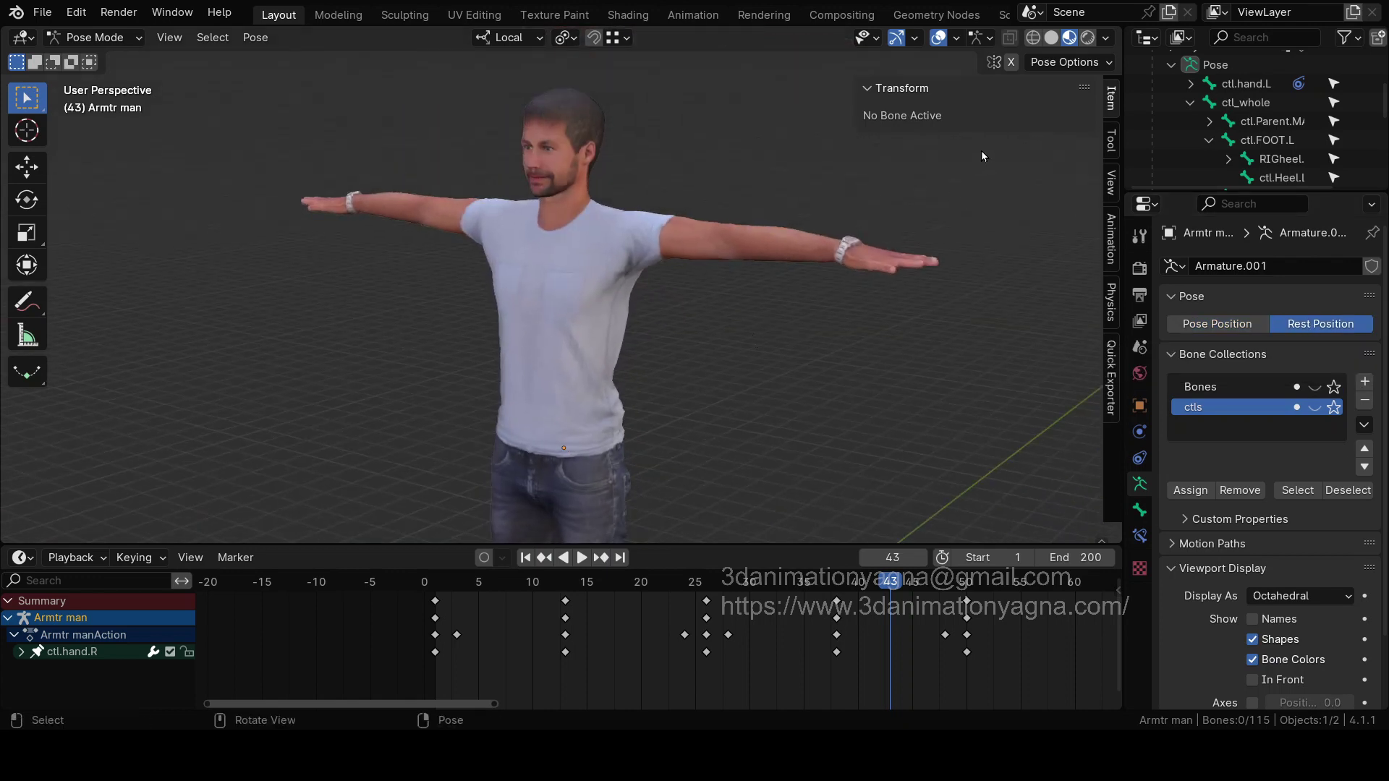
Step: Make the ctls and Bones bone collections visible
{"action": "left_click", "coordinate": [127, 38]}
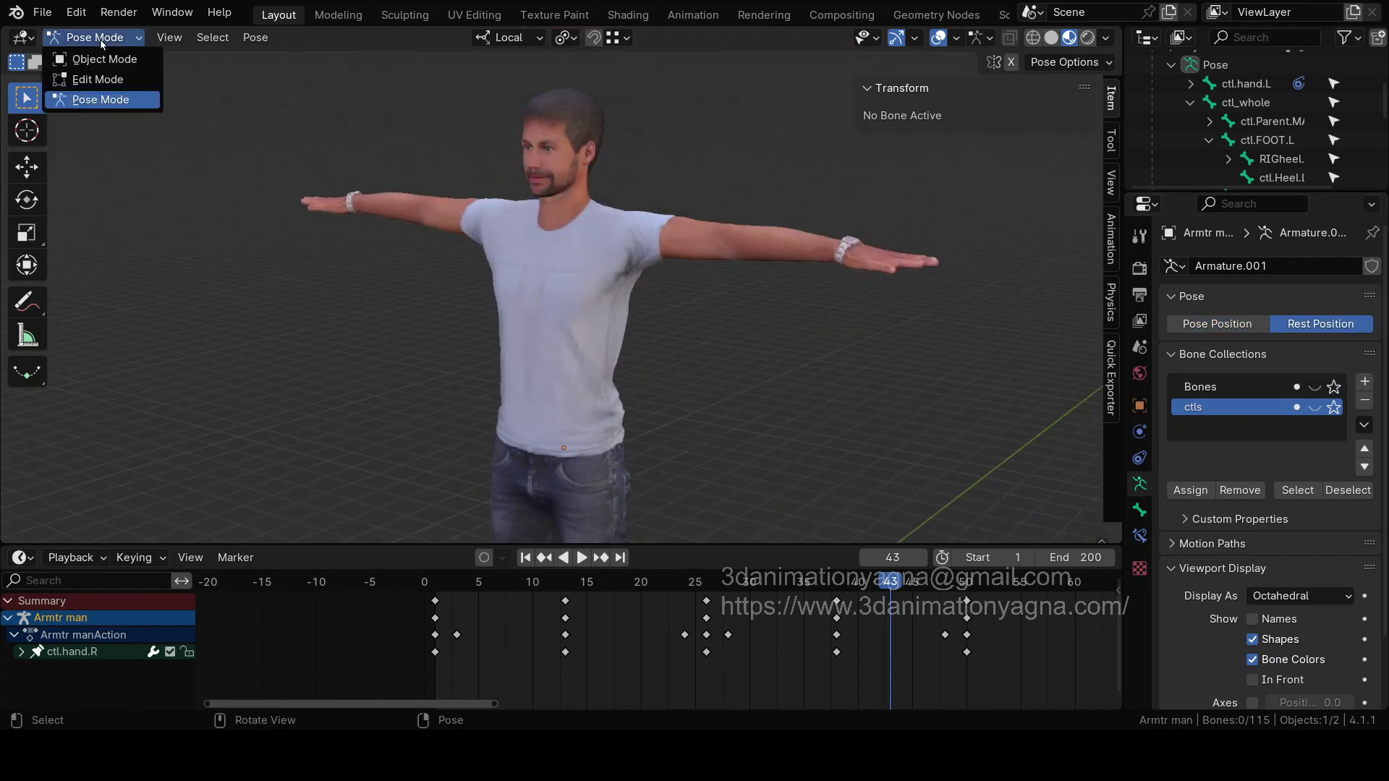
{"action": "left_click", "coordinate": [1313, 408]}
{"action": "left_click", "coordinate": [1314, 387]}
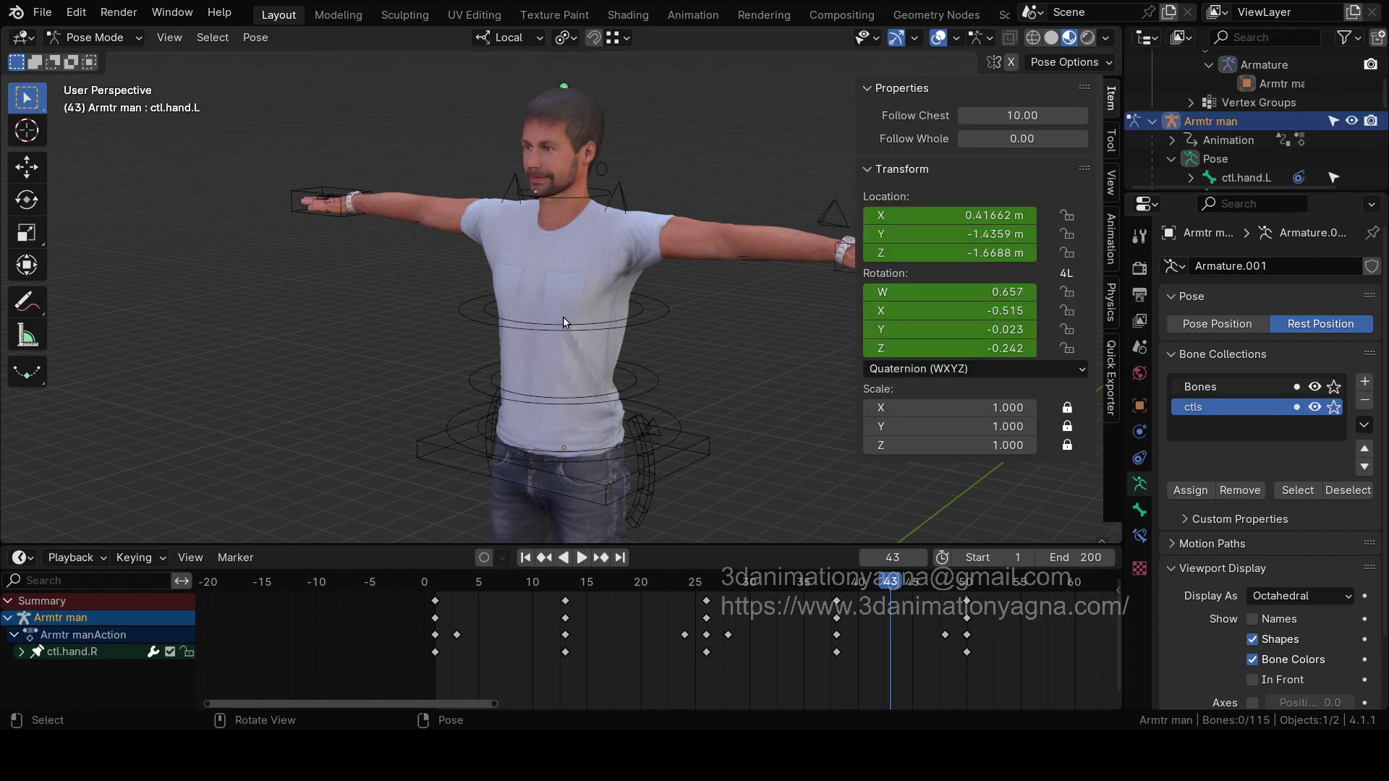
{"action": "middle_click_drag", "start_coordinate": [730, 318], "coordinate": [669, 311]}
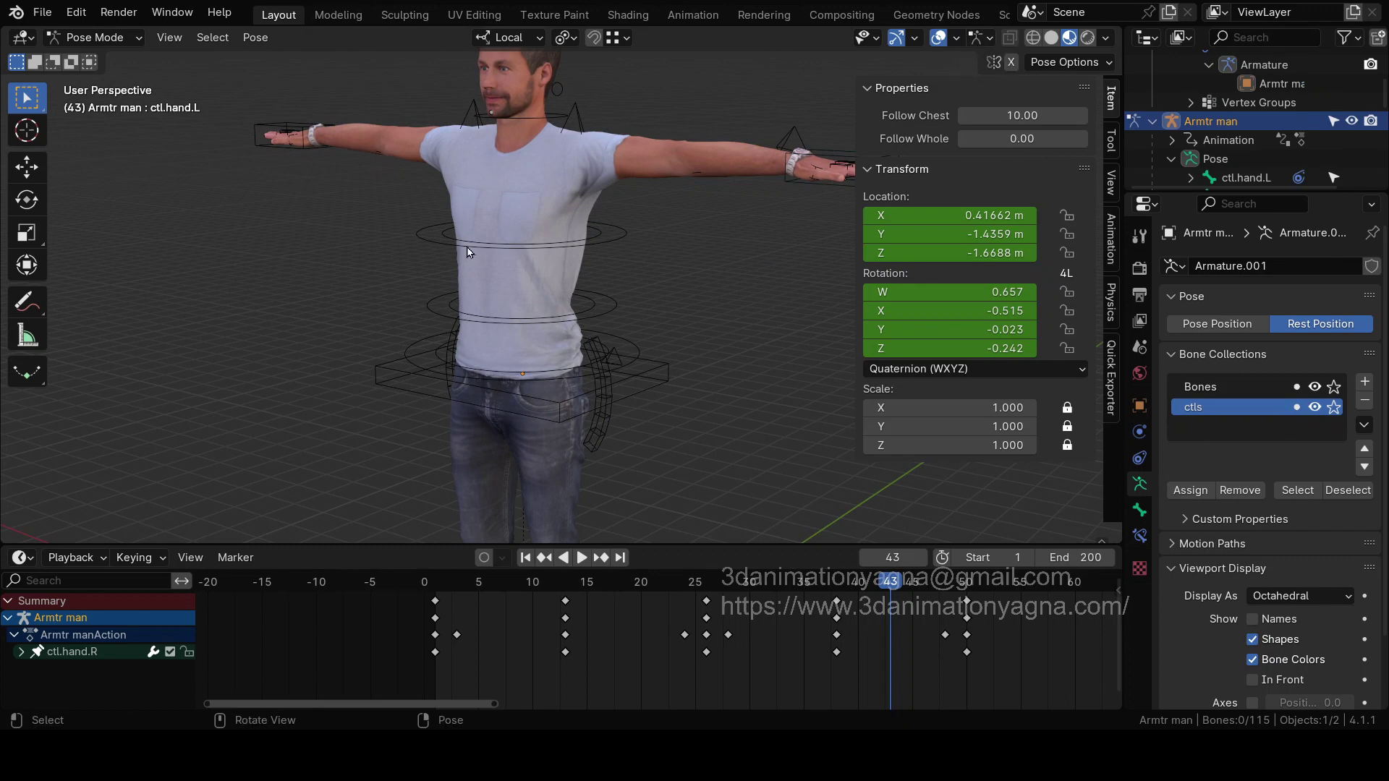
{"action": "left_click", "coordinate": [978, 39]}
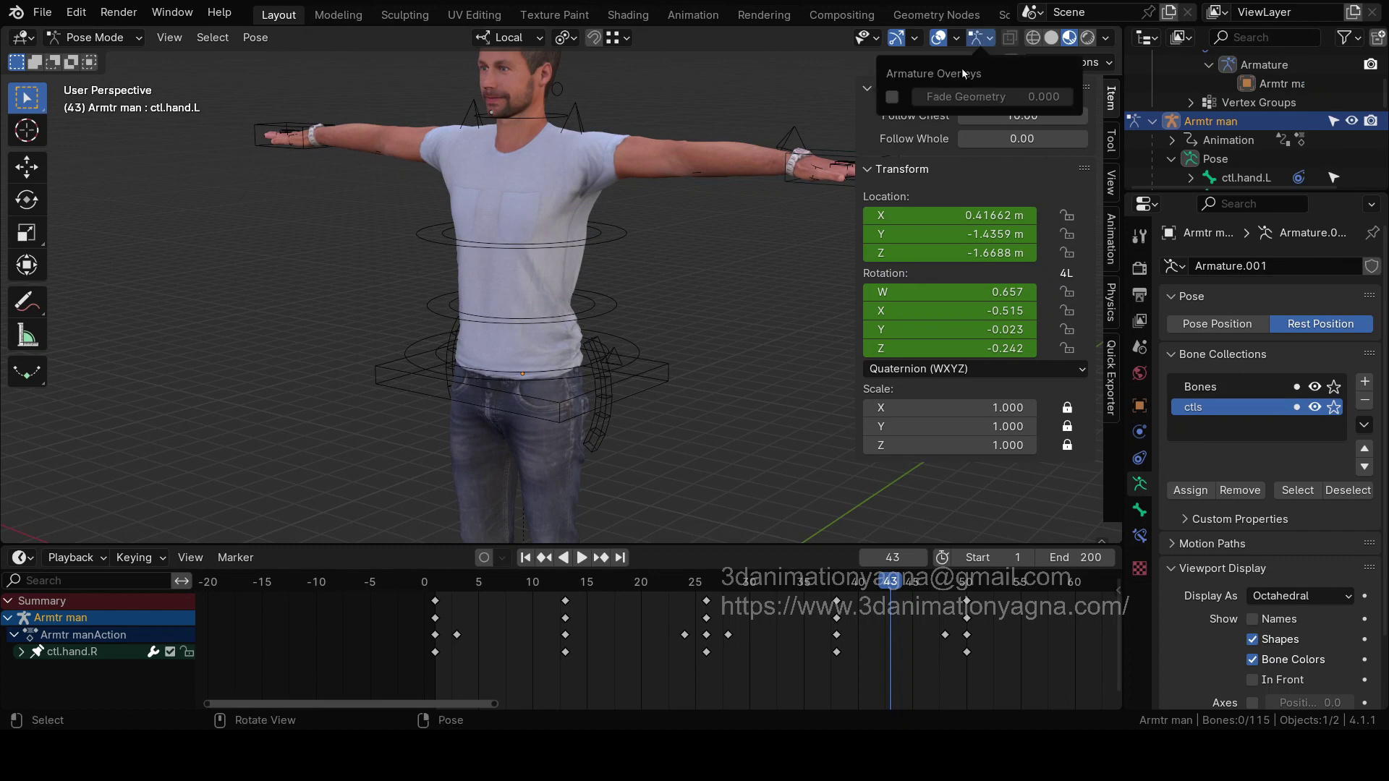
Step: Enable Fade Geometry so the bones show through the character's body
{"action": "left_click", "coordinate": [893, 98]}
{"action": "scroll", "coordinate": [568, 288], "scroll_direction": "down", "scroll_amount": 4}
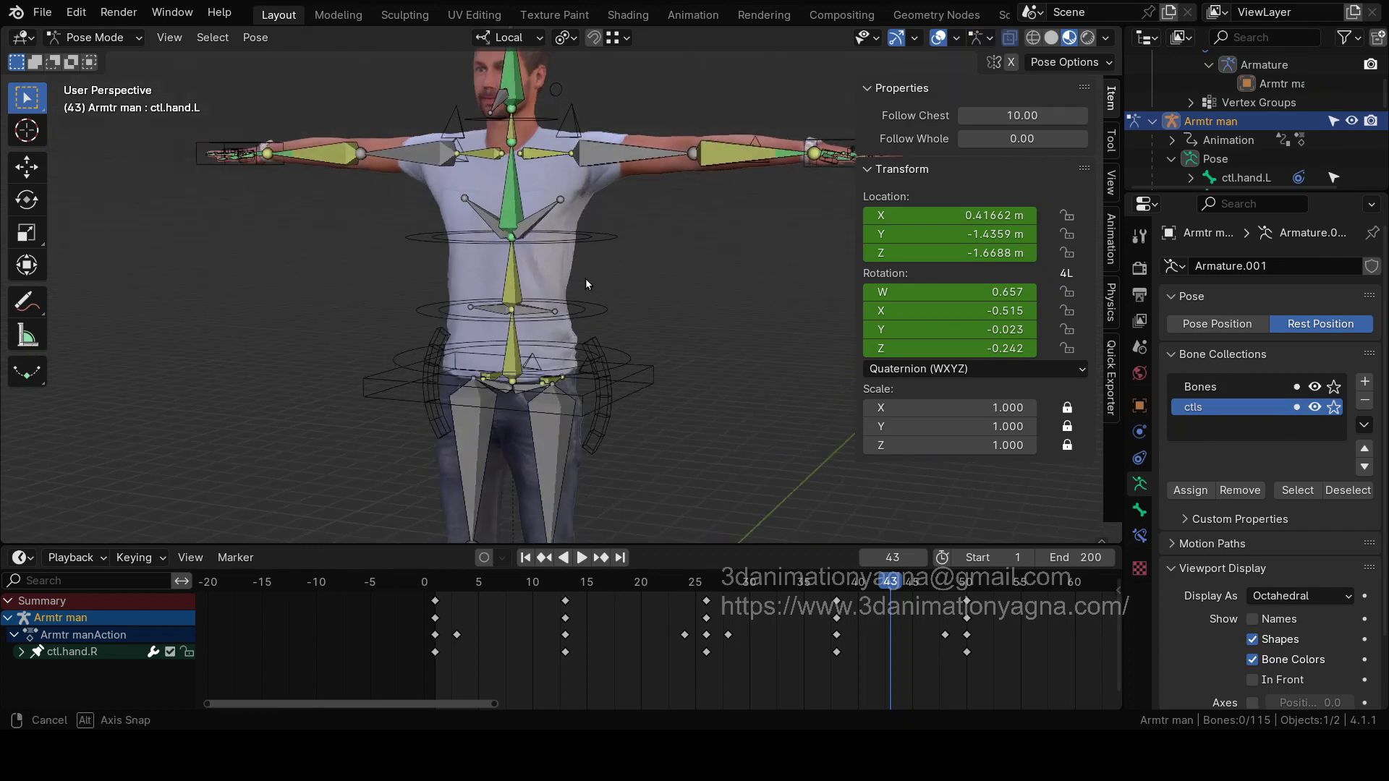
{"action": "middle_click_drag", "start_coordinate": [584, 279], "coordinate": [608, 385]}
{"action": "scroll", "coordinate": [607, 387], "scroll_direction": "up", "scroll_amount": 3}
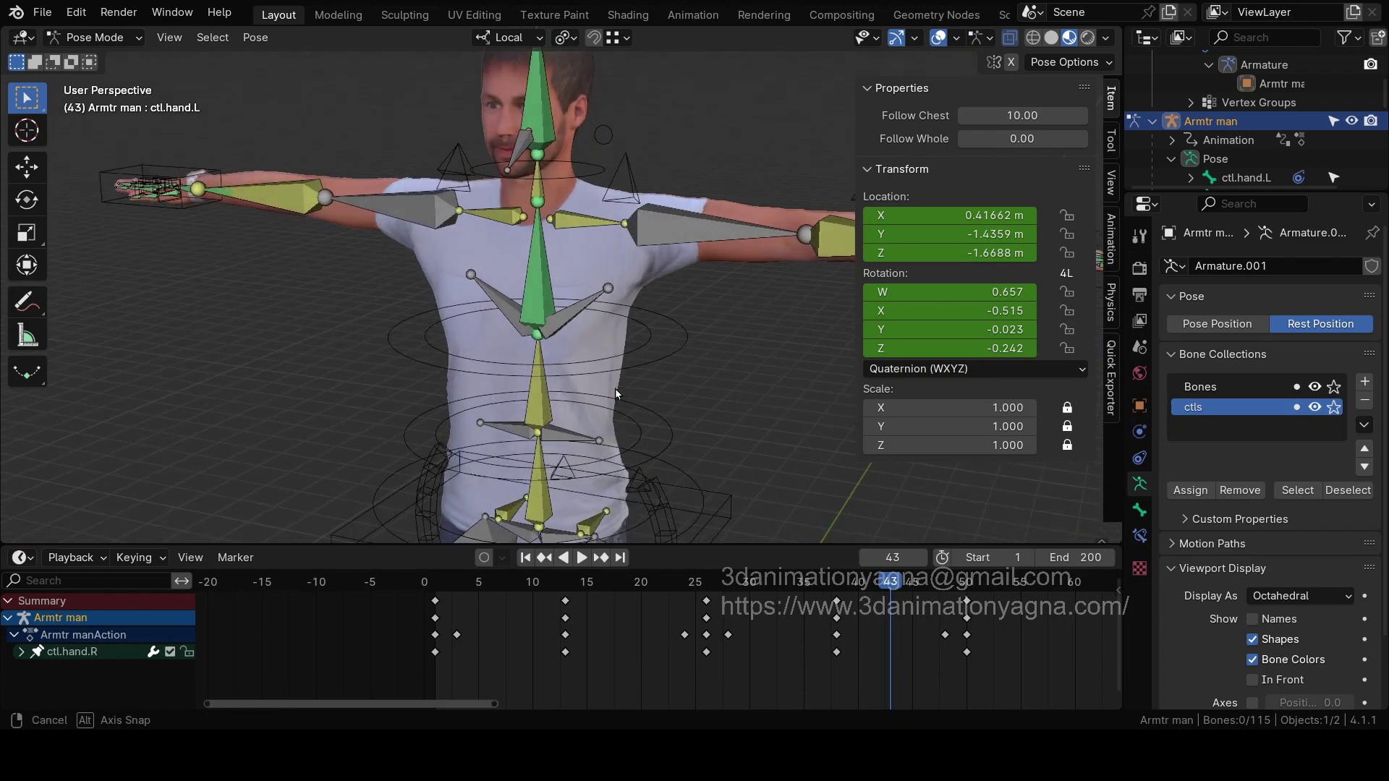
Step: Select ctl chestlocal, try the Move tool on it, and inspect the torso
{"action": "left_click", "coordinate": [657, 339]}
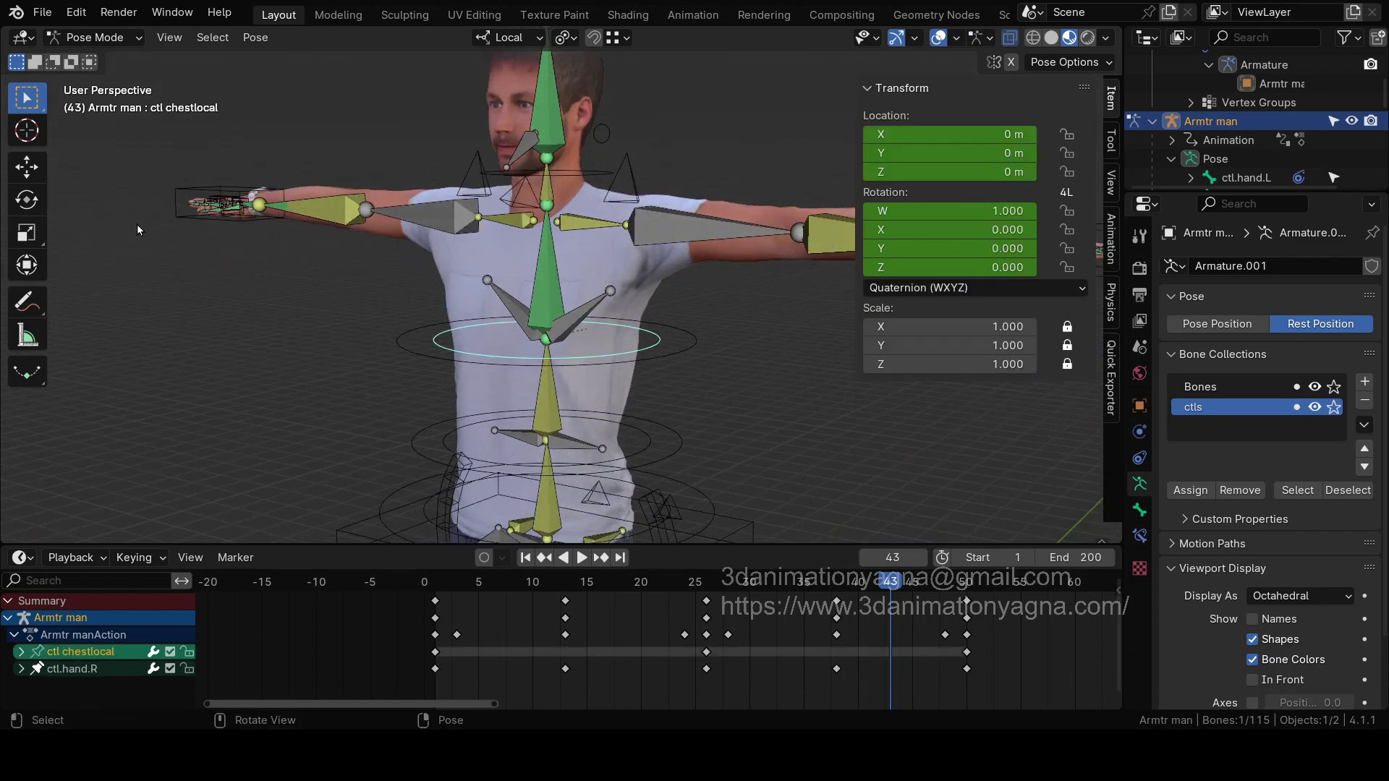
{"action": "left_click", "coordinate": [38, 175]}
{"action": "left_click", "coordinate": [666, 358]}
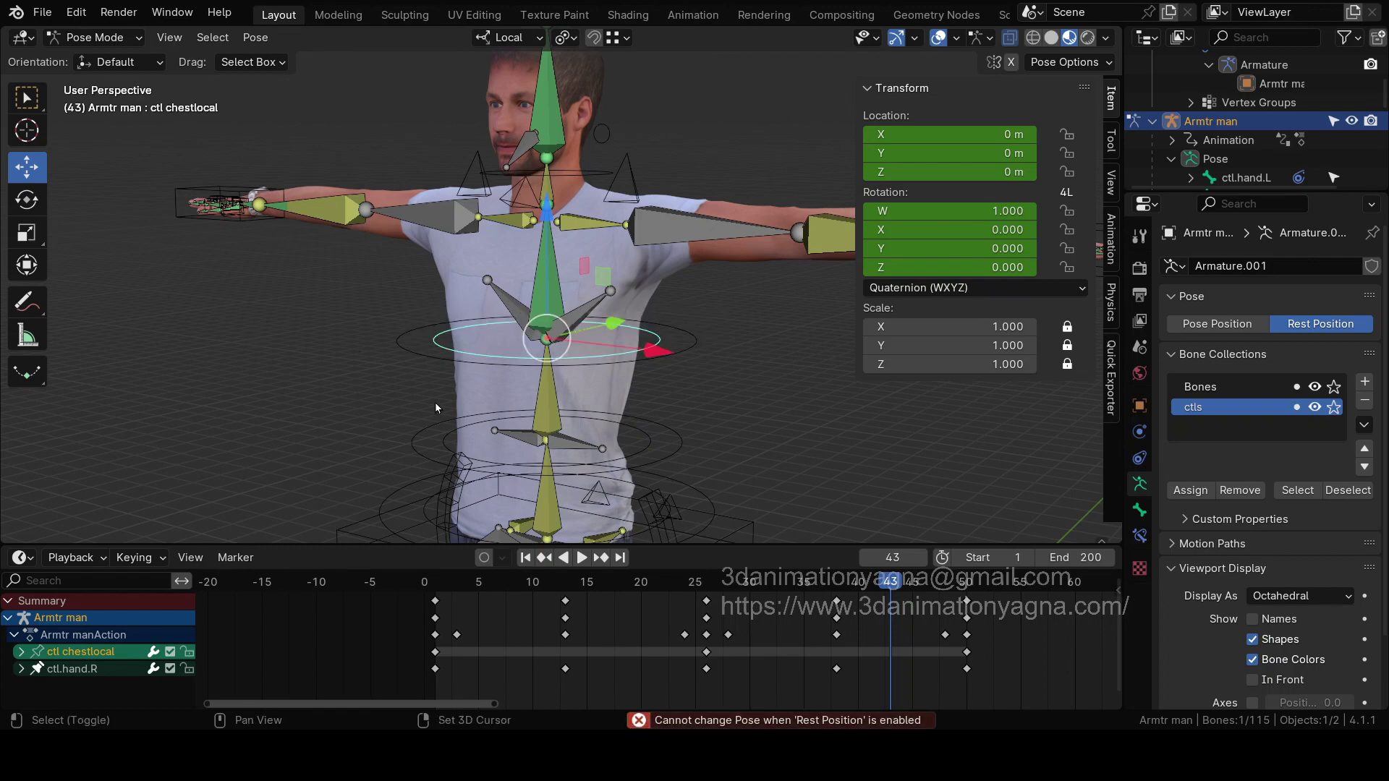
{"action": "middle_click_drag", "start_coordinate": [436, 402], "coordinate": [617, 304]}
{"action": "scroll", "coordinate": [655, 403], "scroll_direction": "up", "scroll_amount": 5}
{"action": "scroll", "coordinate": [640, 366], "scroll_direction": "down", "scroll_amount": 5}
{"action": "scroll", "coordinate": [608, 427], "scroll_direction": "up", "scroll_amount": 3}
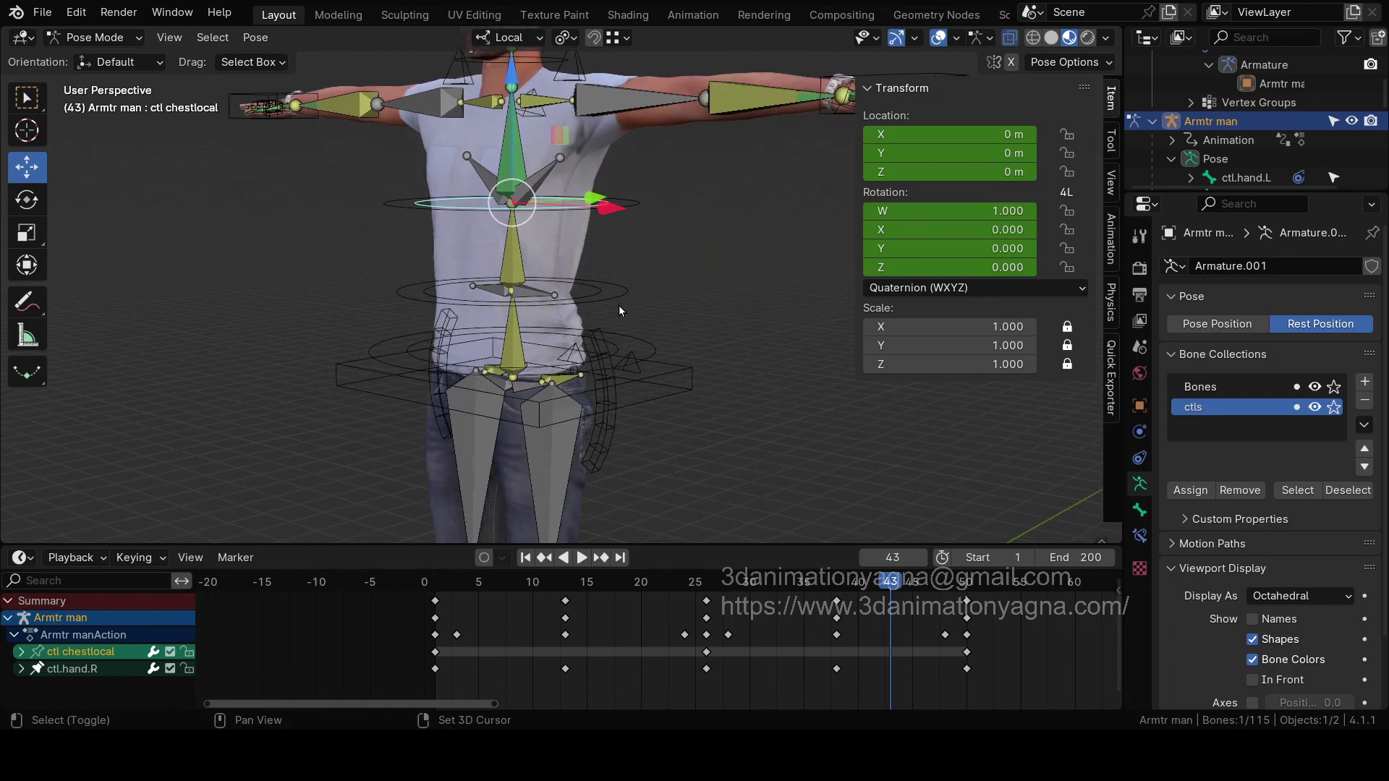
{"action": "middle_click_drag", "start_coordinate": [665, 424], "coordinate": [933, 415]}
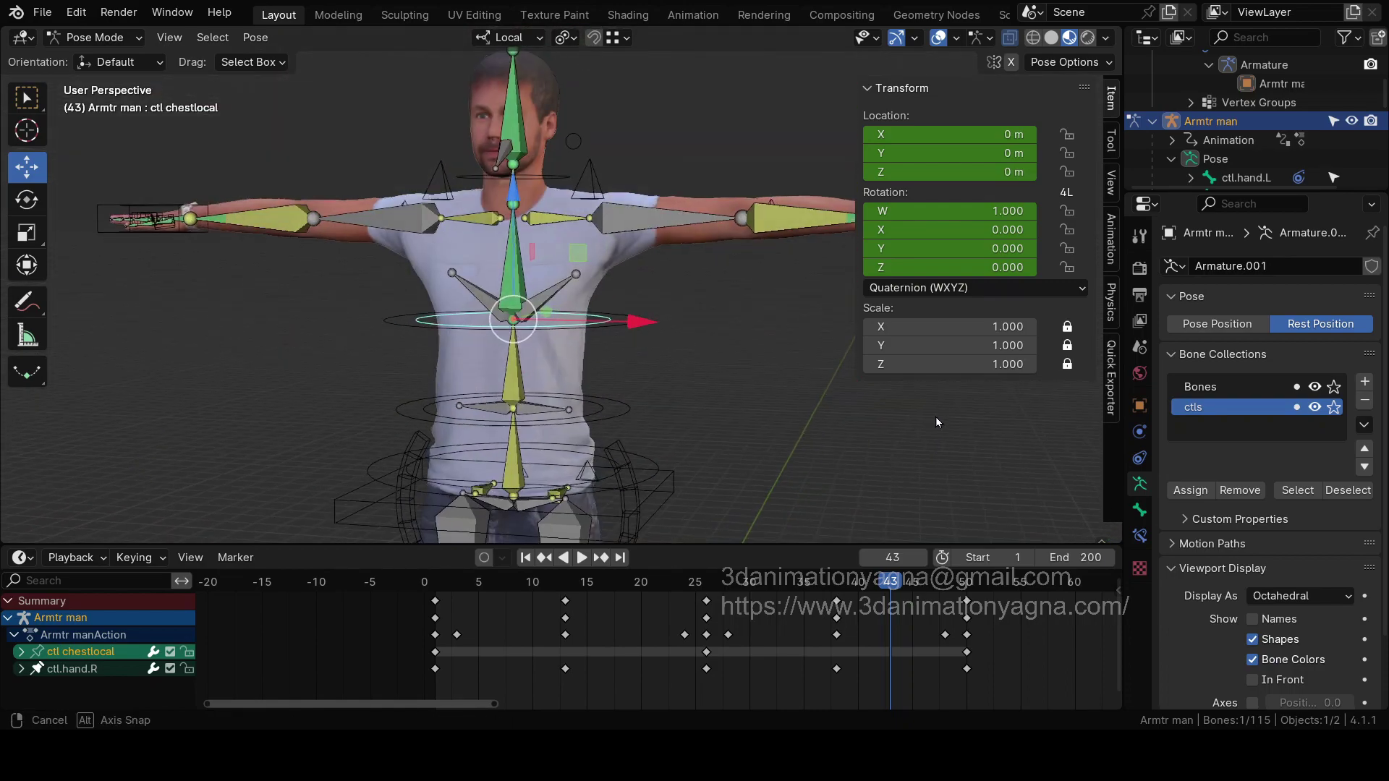
{"action": "scroll", "coordinate": [694, 453], "scroll_direction": "up", "scroll_amount": 5}
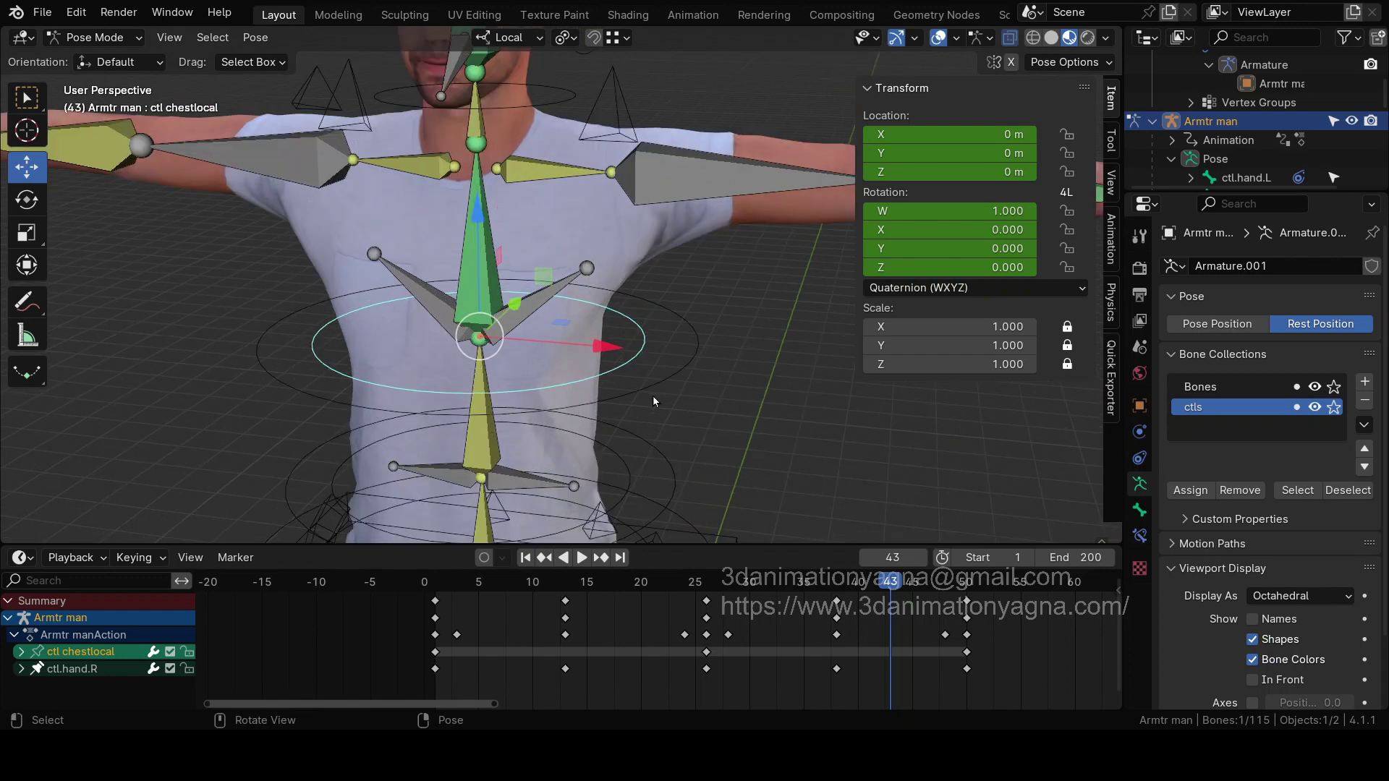
{"action": "middle_click_drag", "start_coordinate": [626, 397], "coordinate": [590, 339]}
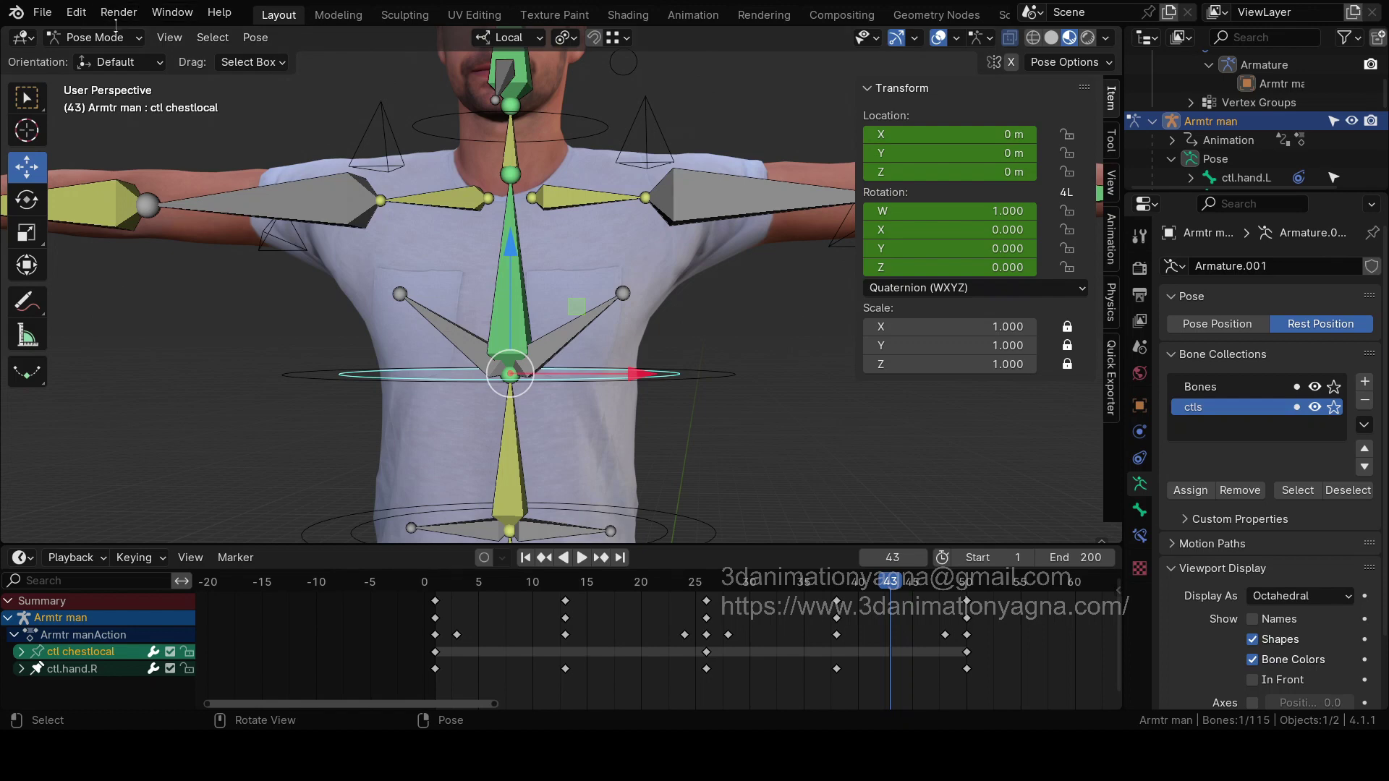
Step: Deselect all bones and switch the rig to Object Mode
{"action": "left_click", "coordinate": [121, 37]}
{"action": "key", "text": "alt+a"}
{"action": "left_click", "coordinate": [136, 37]}
Step: Select the armature and man mesh, with the mesh active, and enter Weight Paint mode
{"action": "left_click", "coordinate": [101, 59]}
{"action": "left_click", "coordinate": [397, 157]}
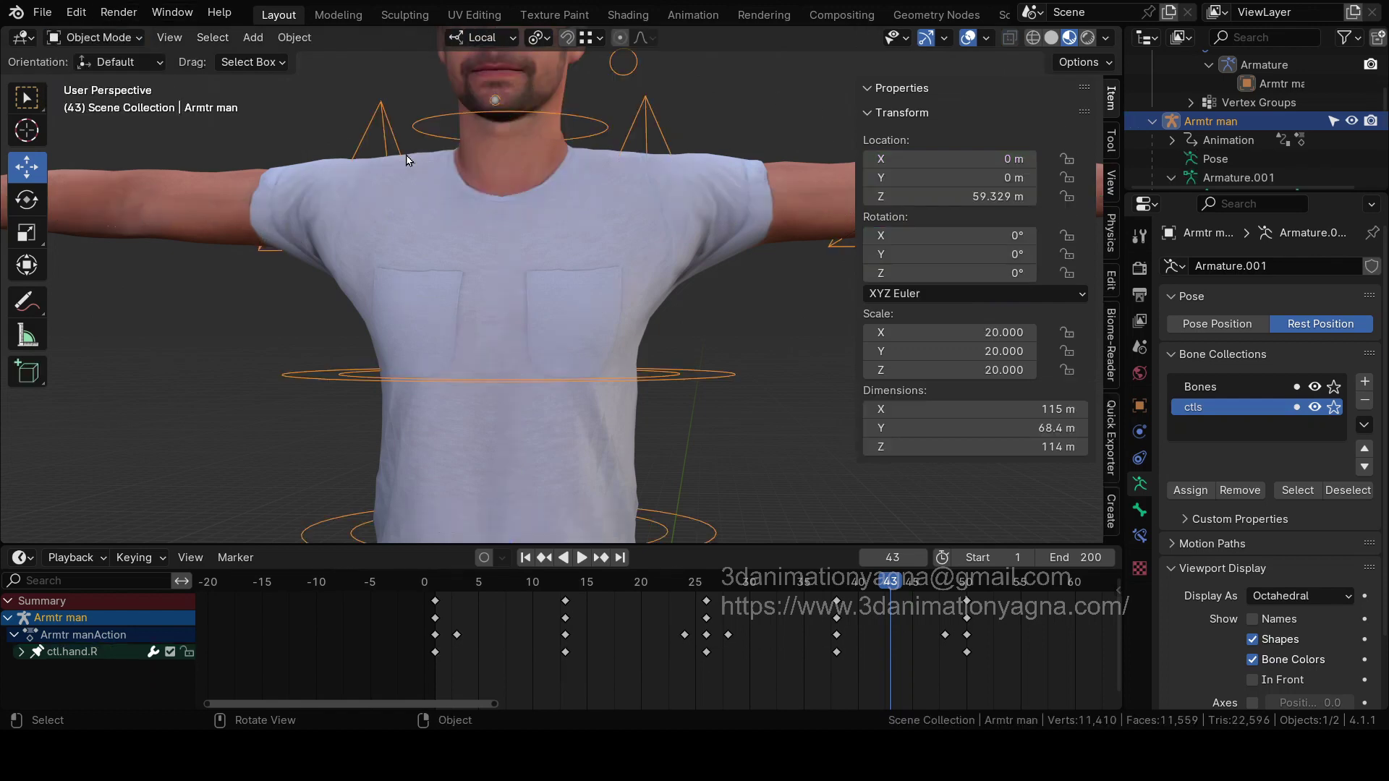
{"action": "left_click", "coordinate": [134, 38]}
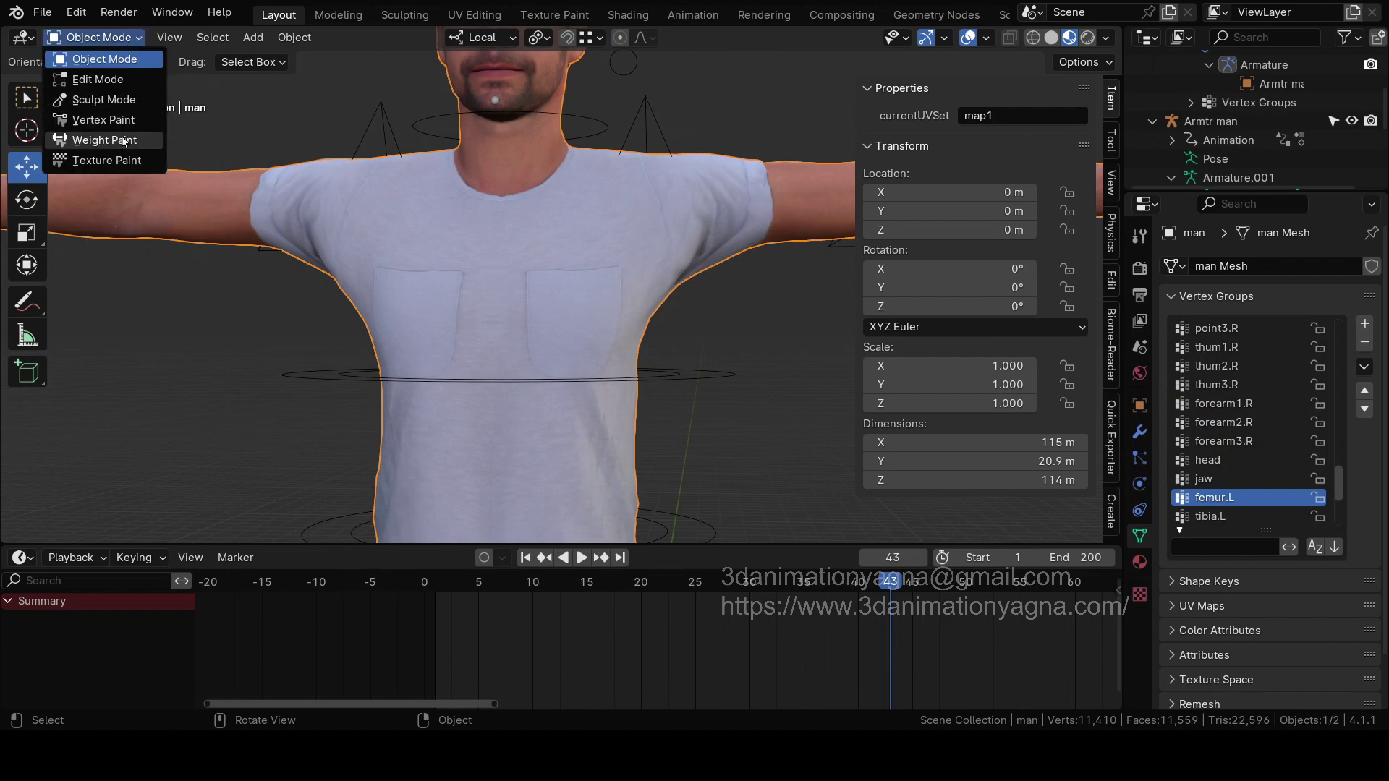
{"action": "left_click", "coordinate": [645, 130], "text": "shift"}
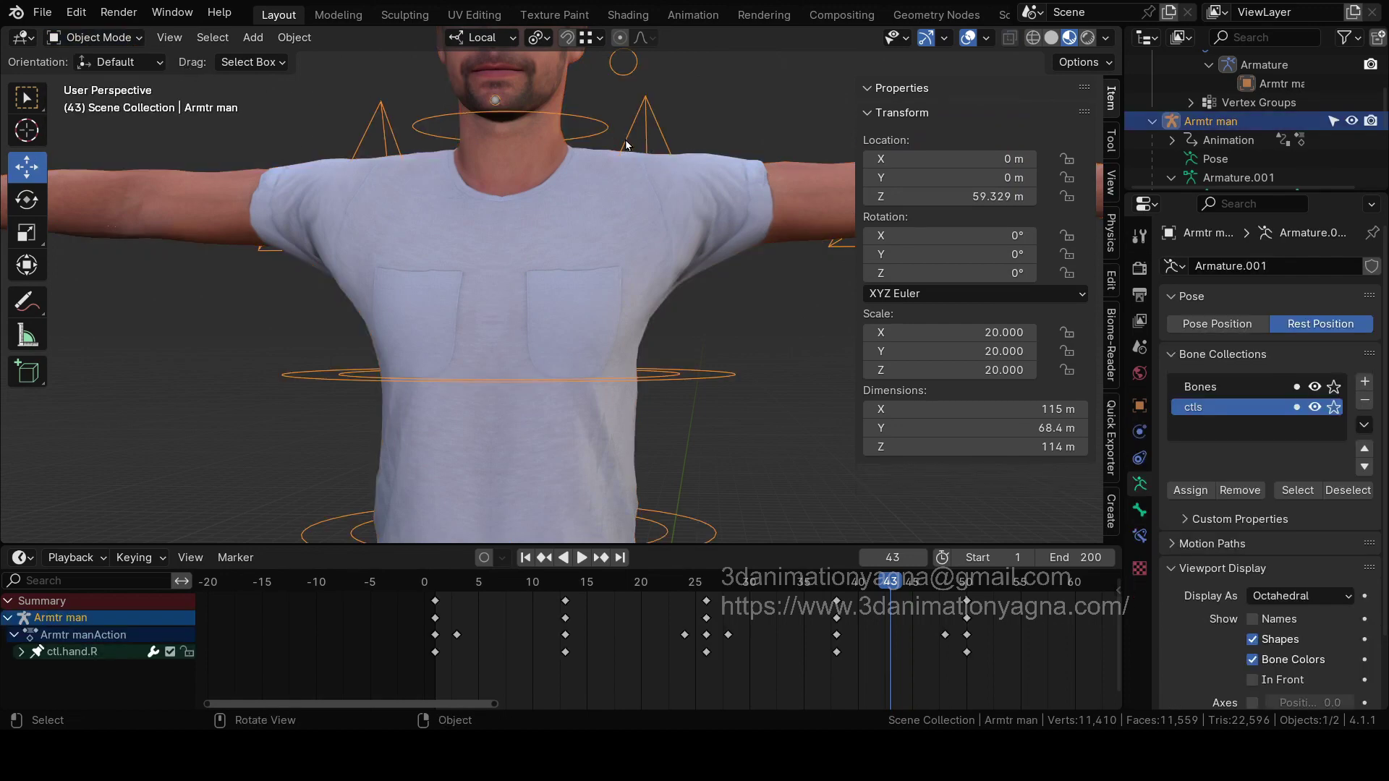
{"action": "left_click", "coordinate": [432, 192], "text": "shift"}
{"action": "left_click", "coordinate": [94, 38]}
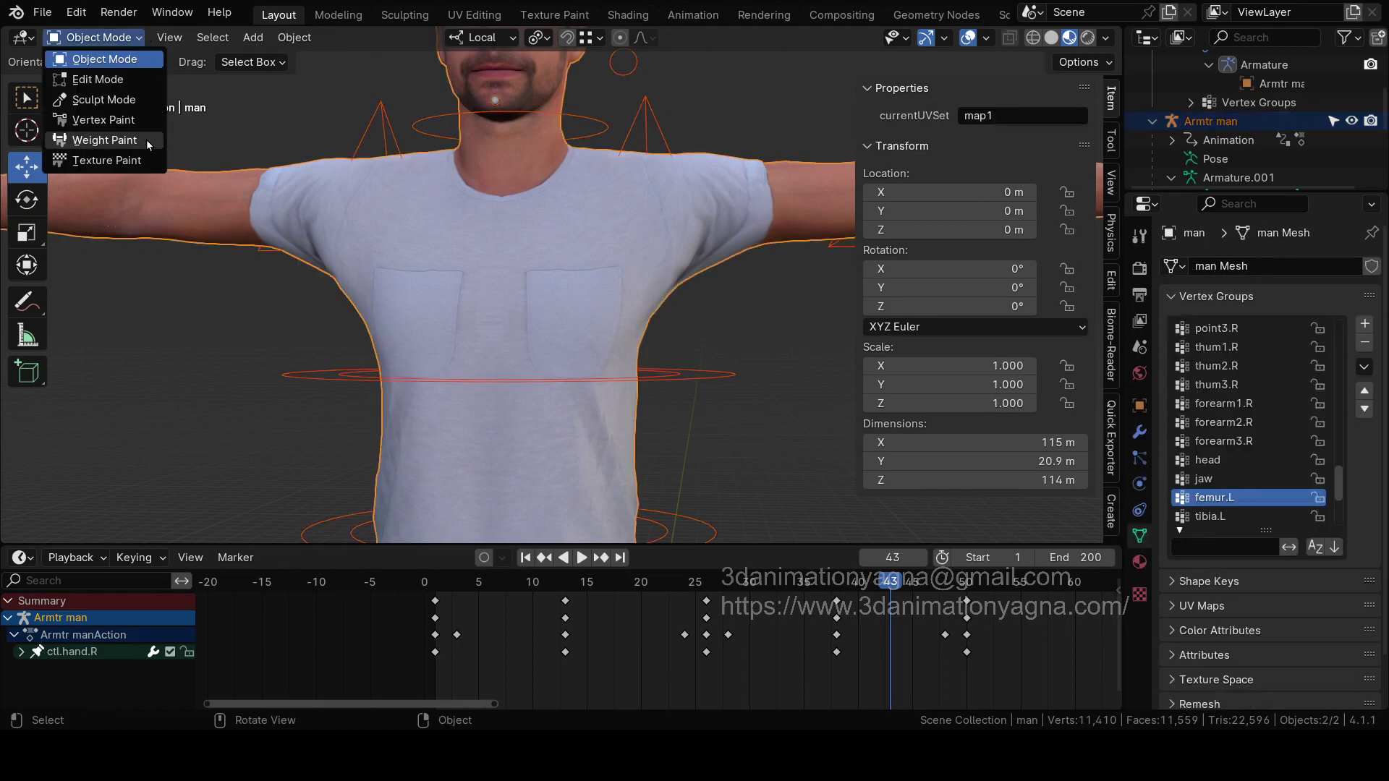
{"action": "left_click", "coordinate": [101, 138]}
{"action": "middle_click_drag", "start_coordinate": [747, 340], "coordinate": [774, 319]}
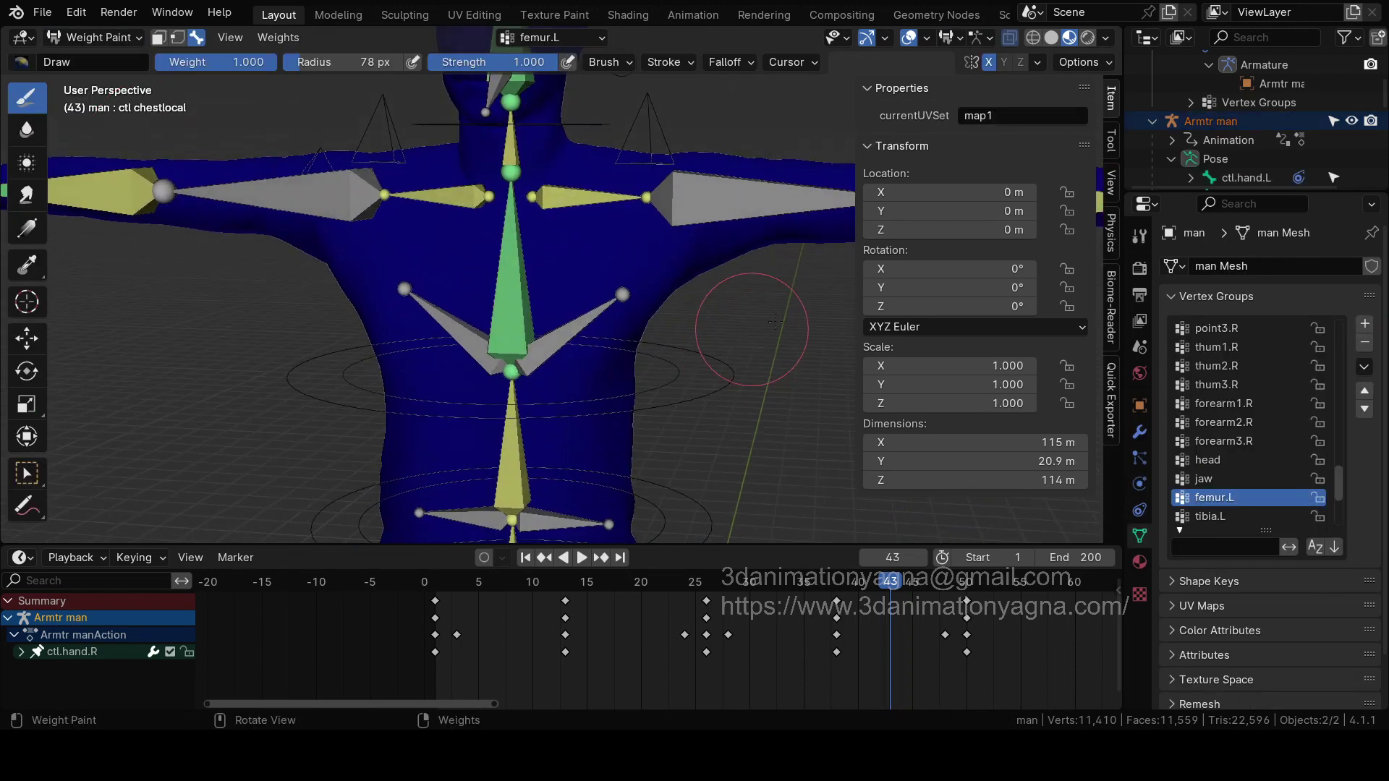
Step: Make rib.L's vertex group active and inspect its weights across the left chest
{"action": "key", "text": "ctrl"}
{"action": "left_click", "coordinate": [566, 327], "text": "ctrl"}
{"action": "middle_click_drag", "start_coordinate": [568, 326], "coordinate": [597, 318]}
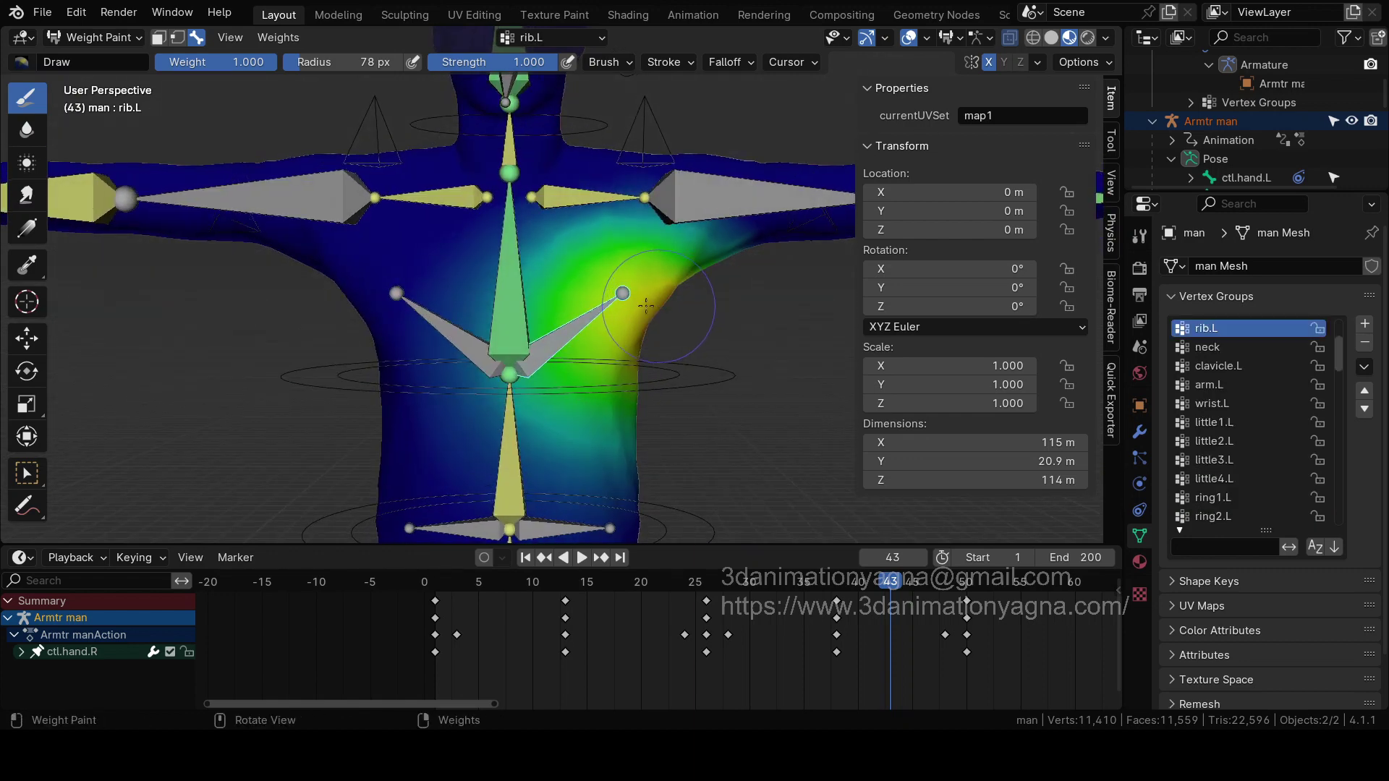
{"action": "mouse_move", "coordinate": [724, 304]}
{"action": "middle_mouse_down"}
{"action": "mouse_move", "coordinate": [633, 368]}
{"action": "mouse_move", "coordinate": [694, 376]}
{"action": "mouse_move", "coordinate": [716, 372]}
{"action": "mouse_move", "coordinate": [742, 337]}
{"action": "mouse_move", "coordinate": [587, 320]}
{"action": "middle_mouse_up"}
{"action": "scroll", "coordinate": [743, 334], "scroll_direction": "down", "scroll_amount": 2}
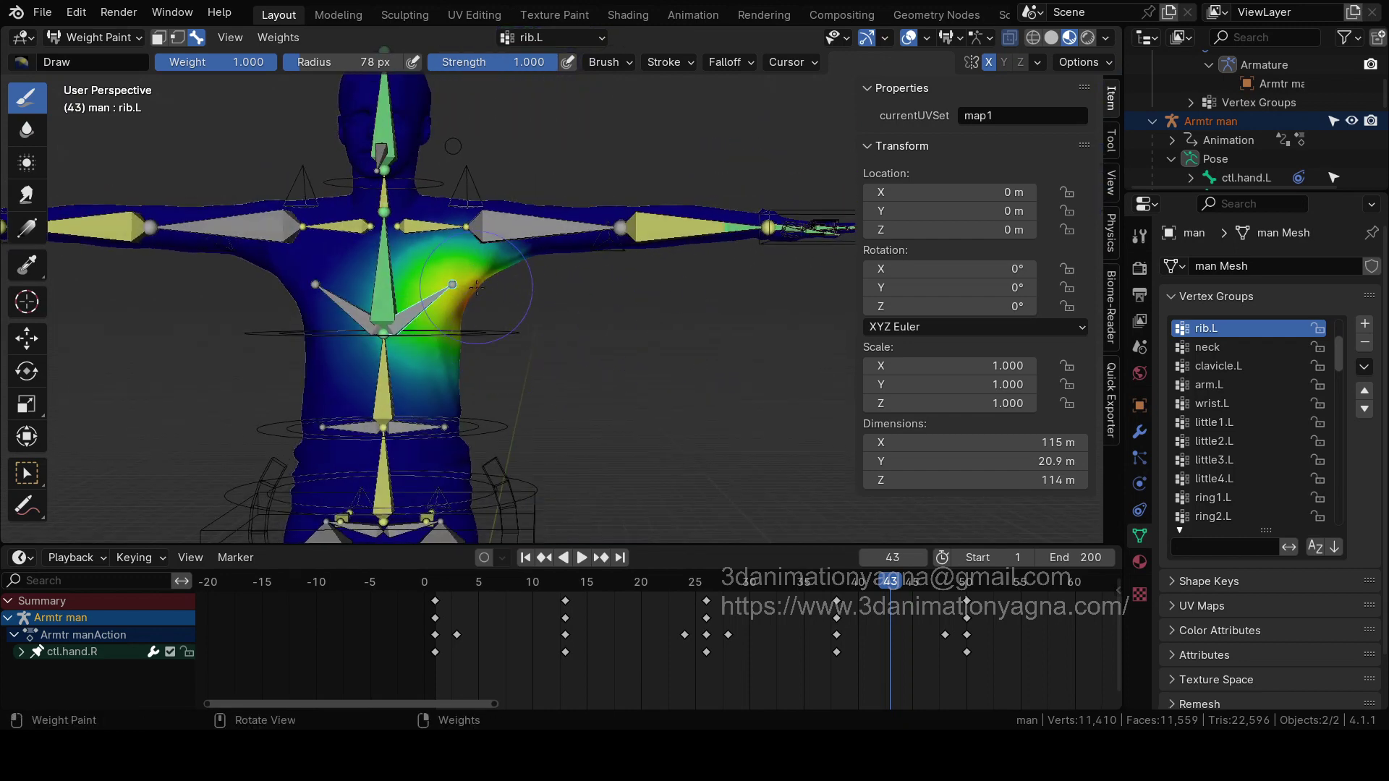
{"action": "scroll", "coordinate": [504, 339], "scroll_direction": "up", "scroll_amount": 2}
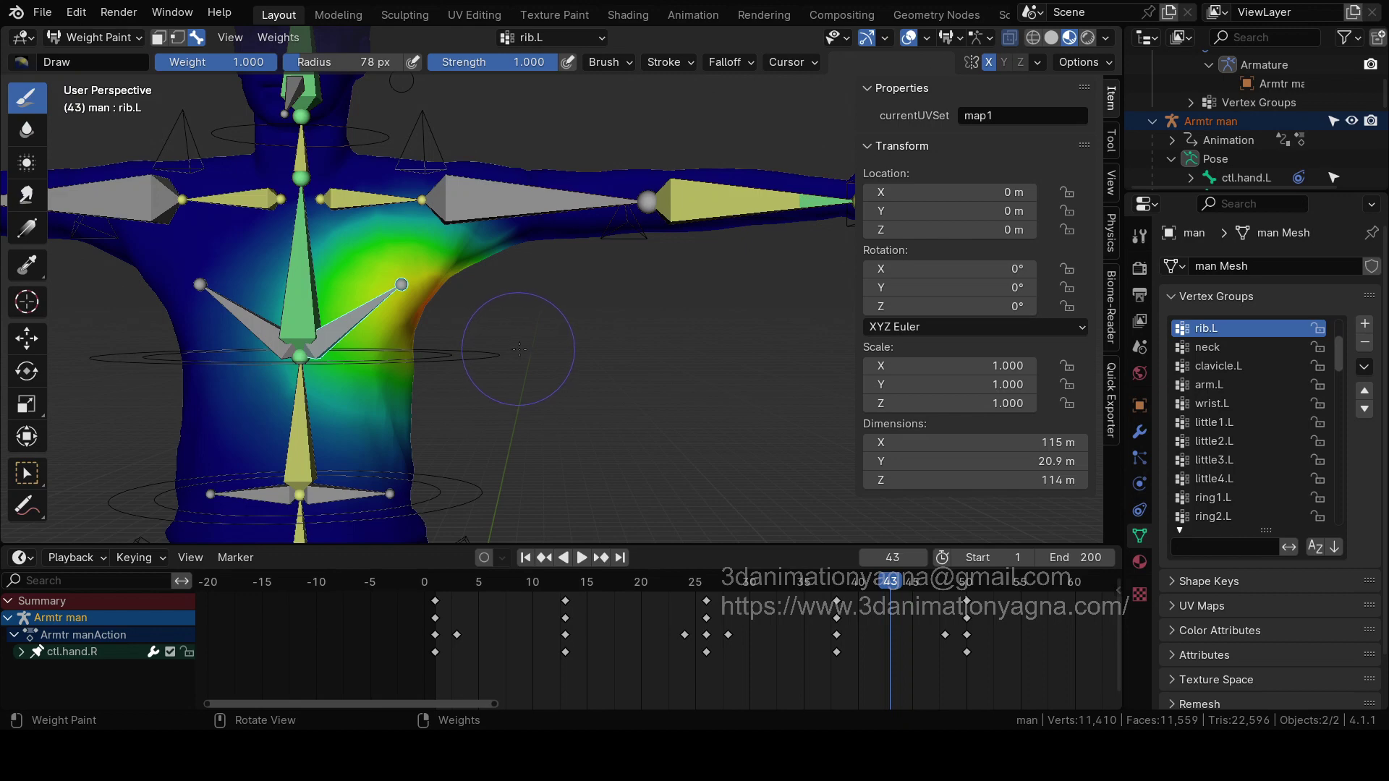
{"action": "scroll", "coordinate": [516, 351], "scroll_direction": "down", "scroll_amount": 3}
{"action": "middle_click_drag", "start_coordinate": [539, 344], "coordinate": [623, 429]}
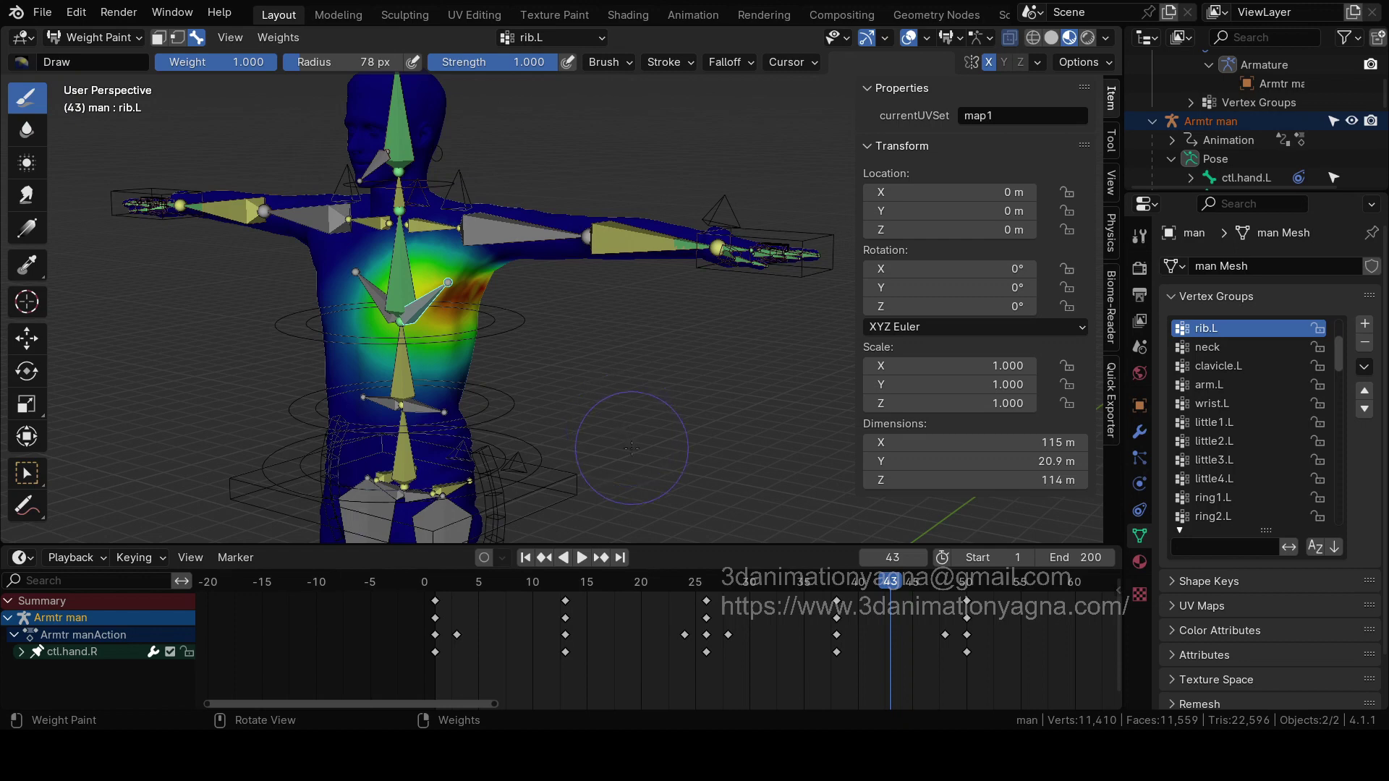
Step: Return to Object Mode, deselect all, and open another file without saving man28.blend
{"action": "left_click", "coordinate": [107, 40]}
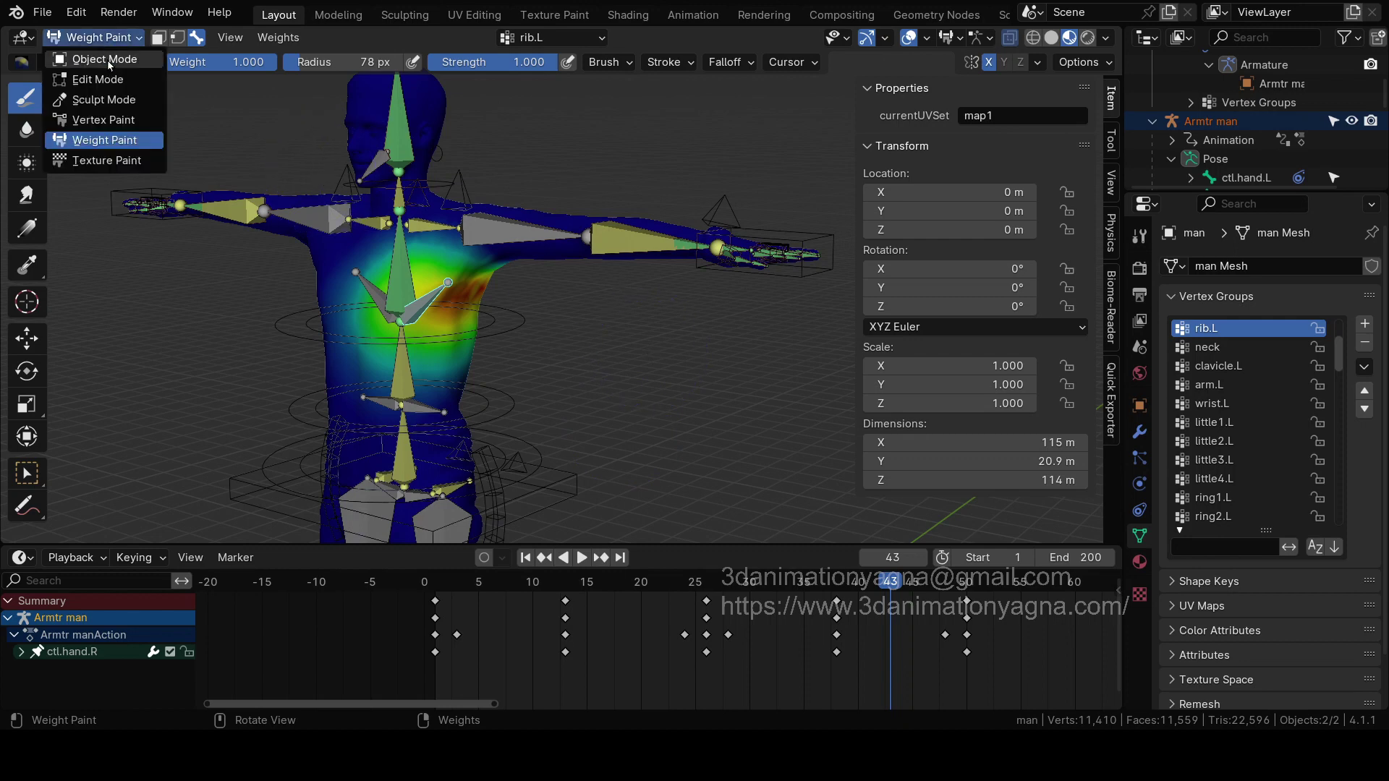
{"action": "left_click", "coordinate": [107, 60]}
{"action": "left_click", "coordinate": [193, 151]}
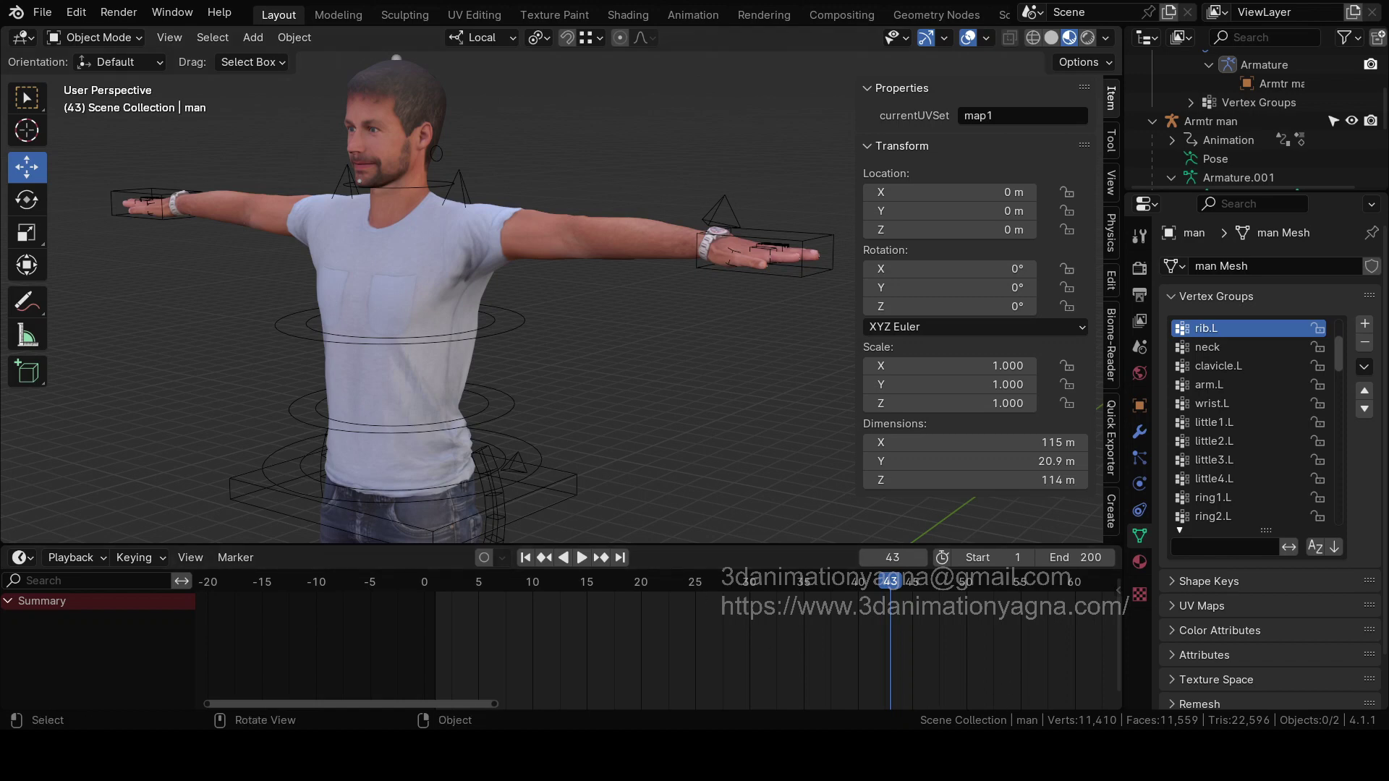
{"action": "left_click", "coordinate": [42, 12]}
{"action": "left_click", "coordinate": [58, 390]}
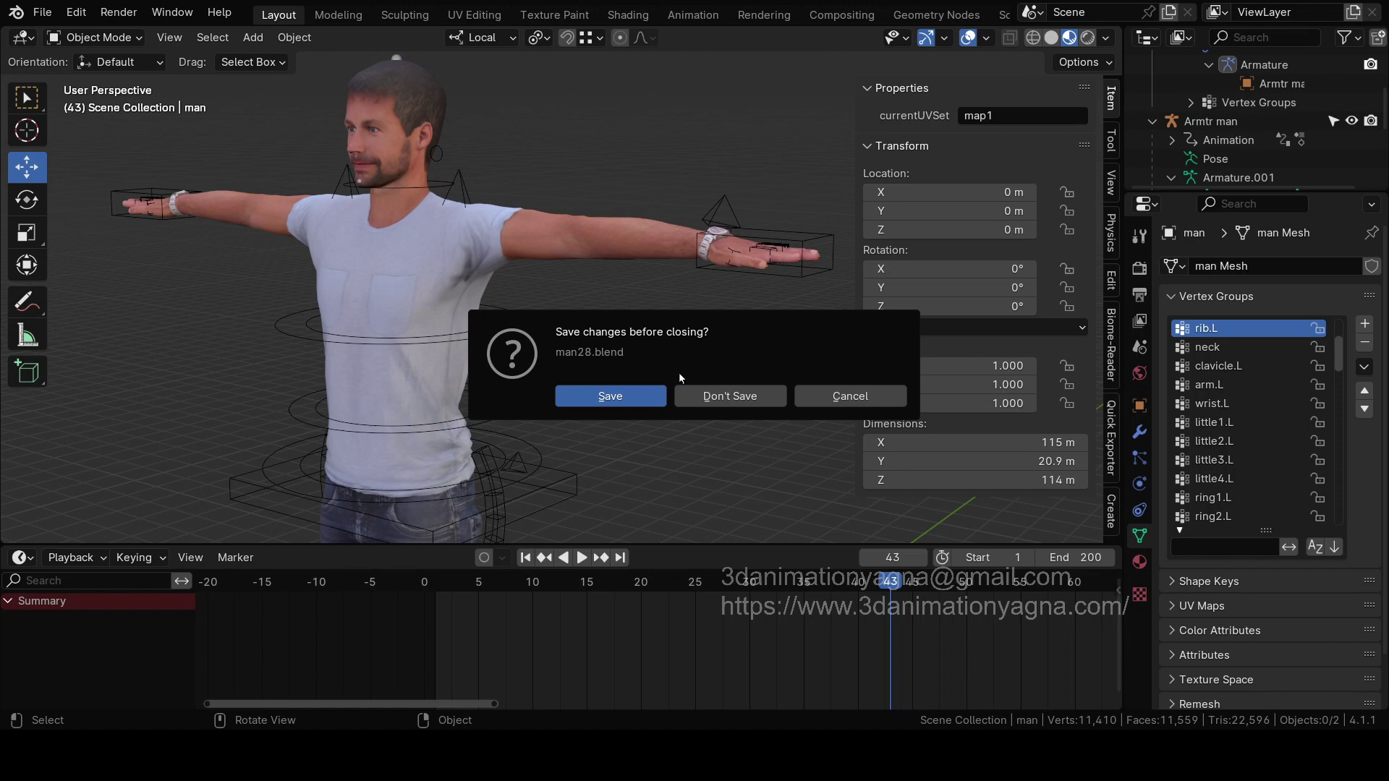
{"action": "left_click", "coordinate": [727, 396]}
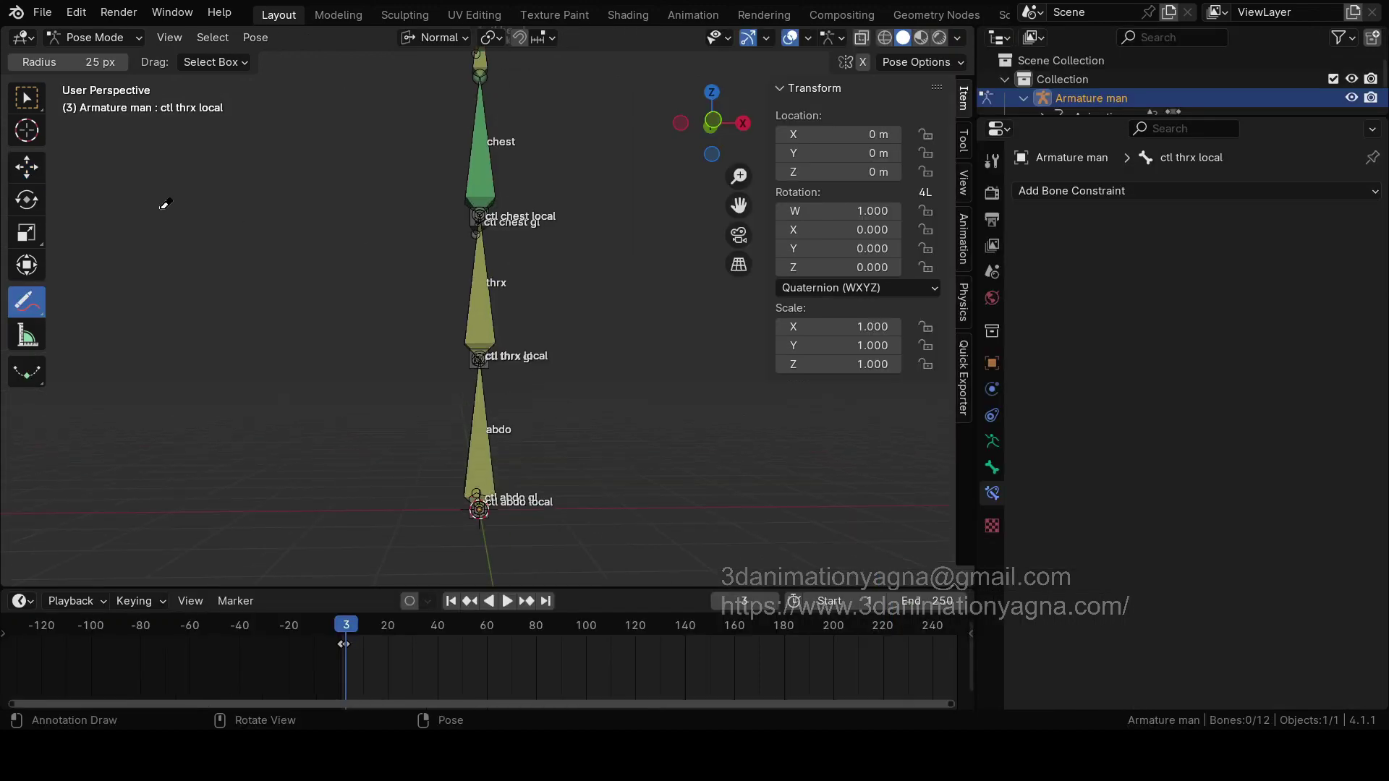
Step: Select thrx, collapse its IK and Copy Location panels, and show its enlarged Bone tab
{"action": "left_click", "coordinate": [26, 168]}
{"action": "left_click", "coordinate": [477, 288]}
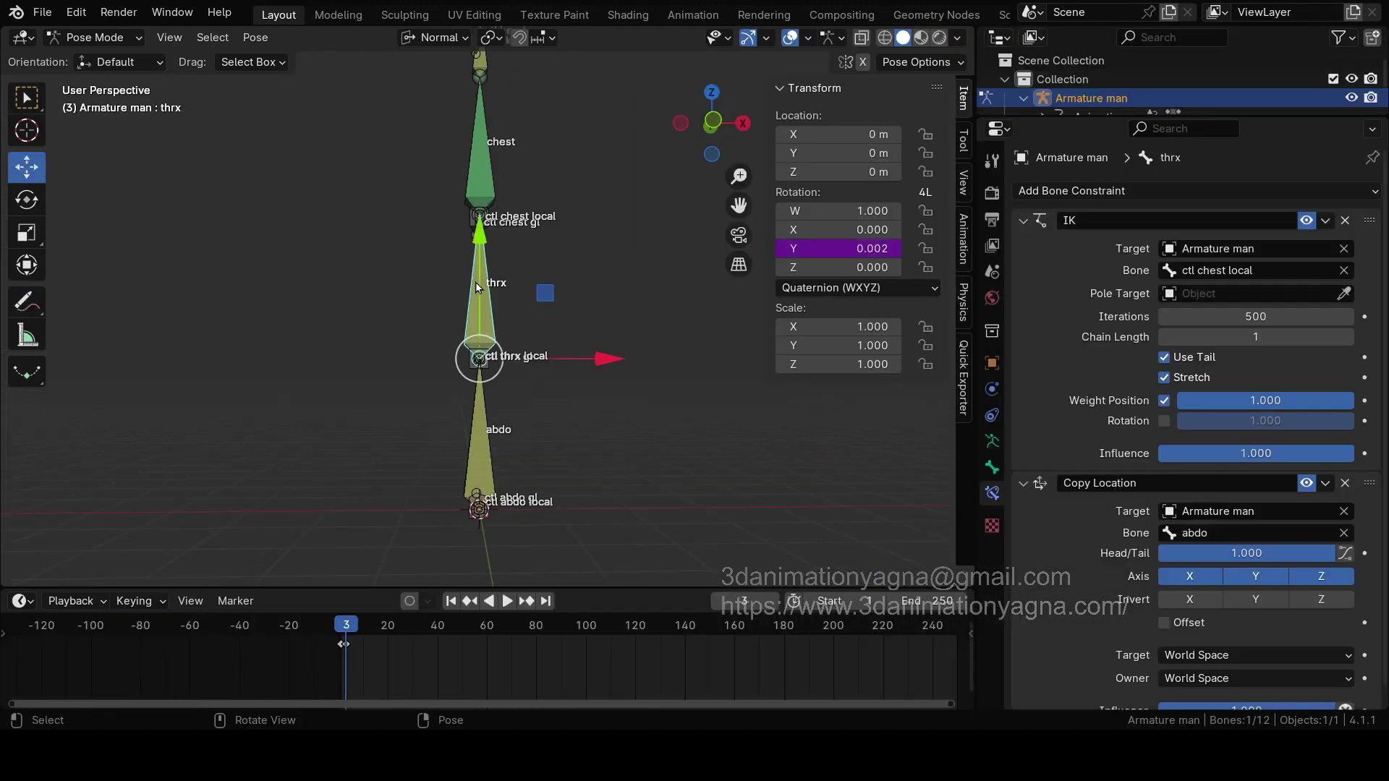
{"action": "middle_click_drag", "start_coordinate": [478, 288], "coordinate": [571, 354]}
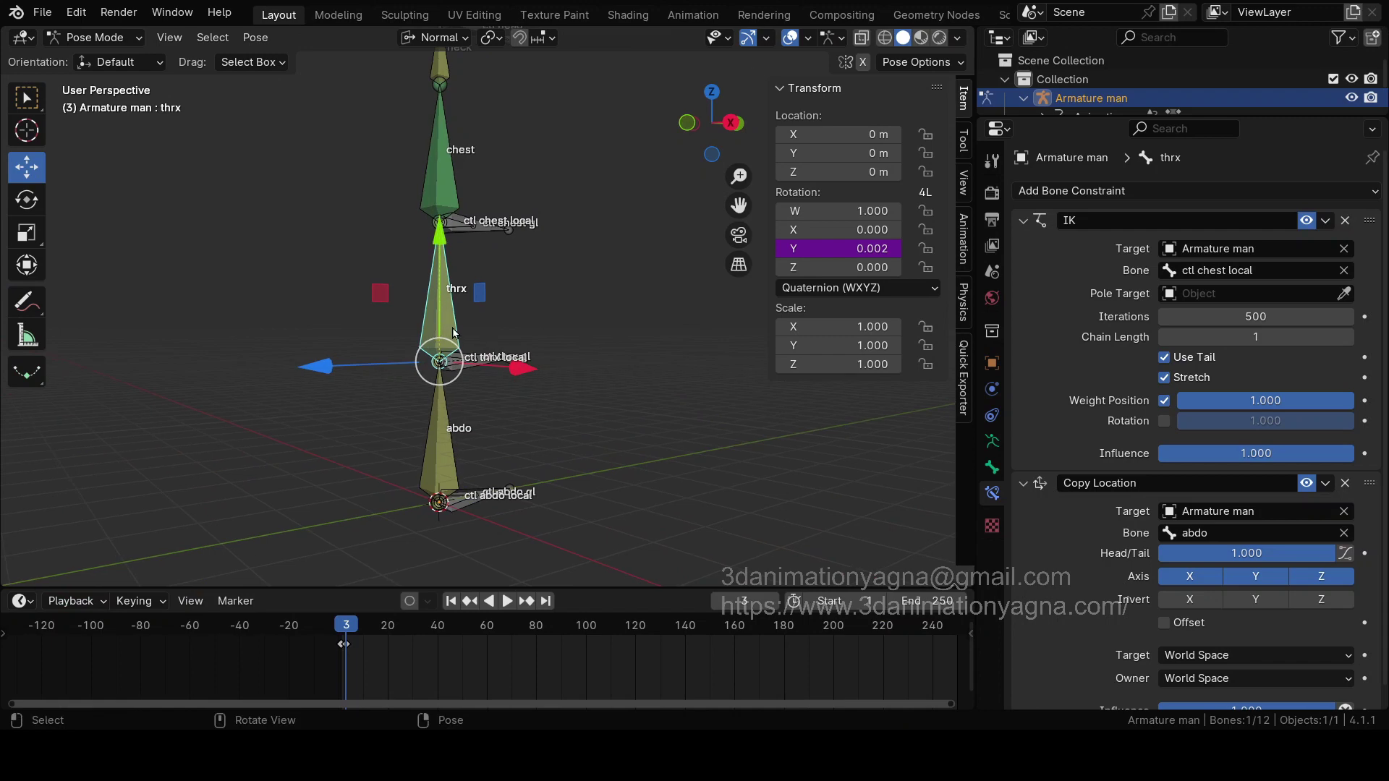
{"action": "left_click", "coordinate": [1022, 220]}
{"action": "left_click", "coordinate": [1022, 260]}
{"action": "key", "text": "ctrl+shift+Tab"}
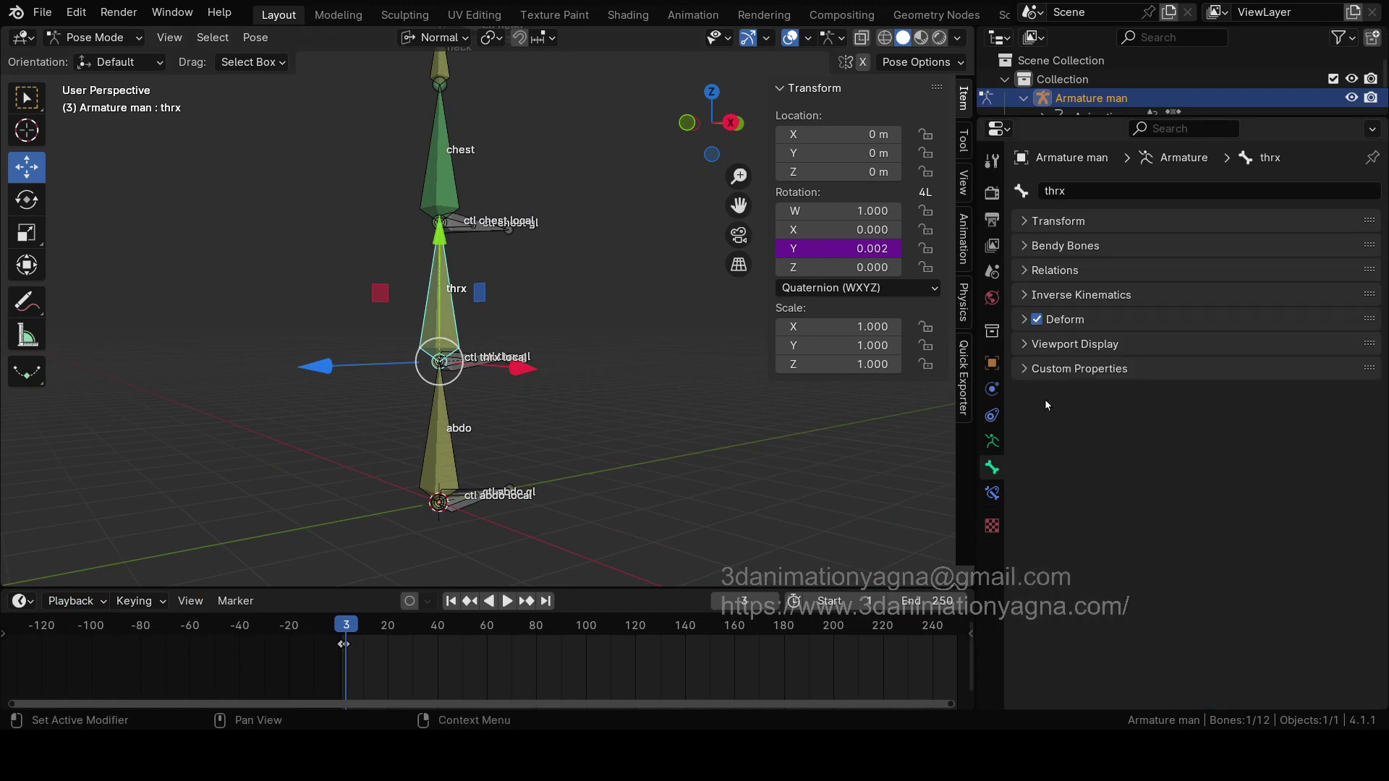
{"action": "middle_click_drag", "start_coordinate": [1063, 323], "coordinate": [1214, 198], "text": "ctrl"}
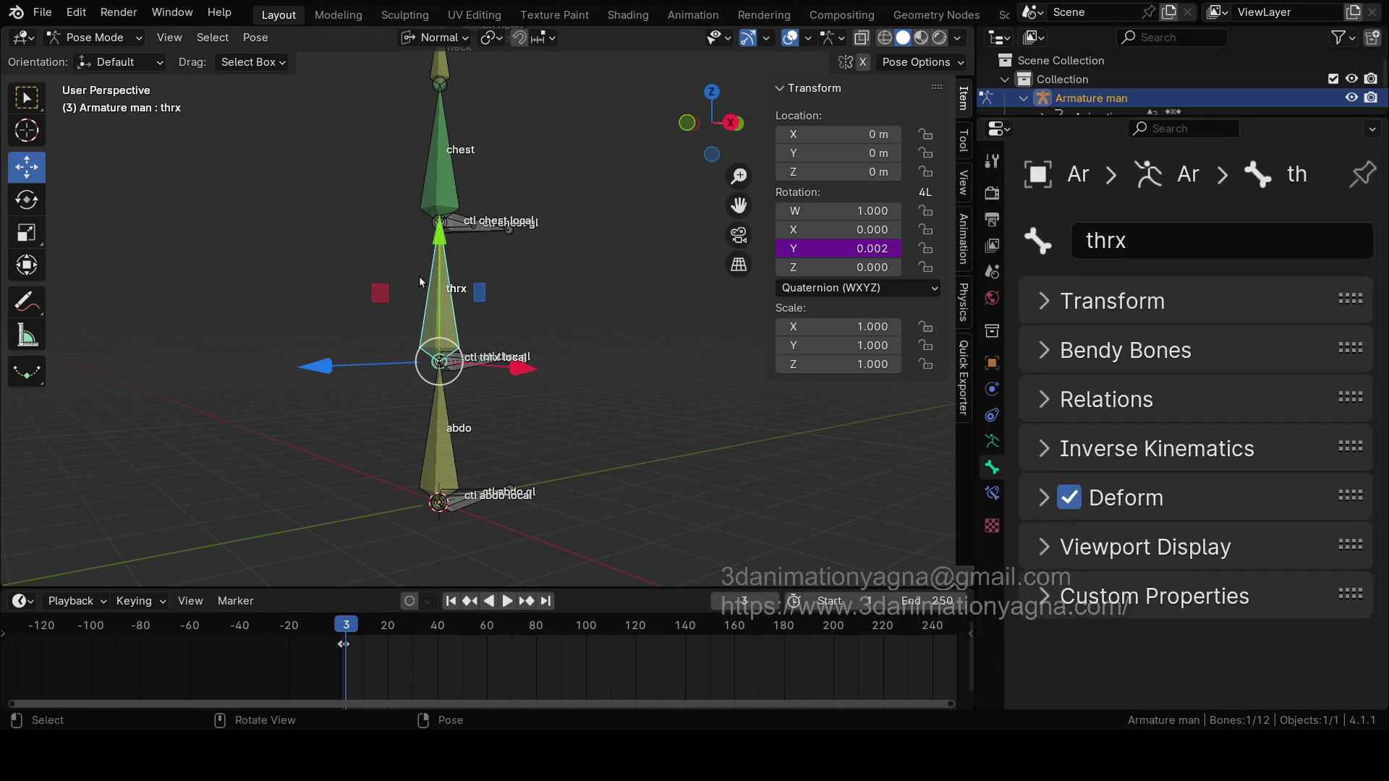
{"action": "middle_click_drag", "start_coordinate": [571, 378], "coordinate": [494, 477]}
{"action": "scroll", "coordinate": [483, 323], "scroll_direction": "up", "scroll_amount": 5}
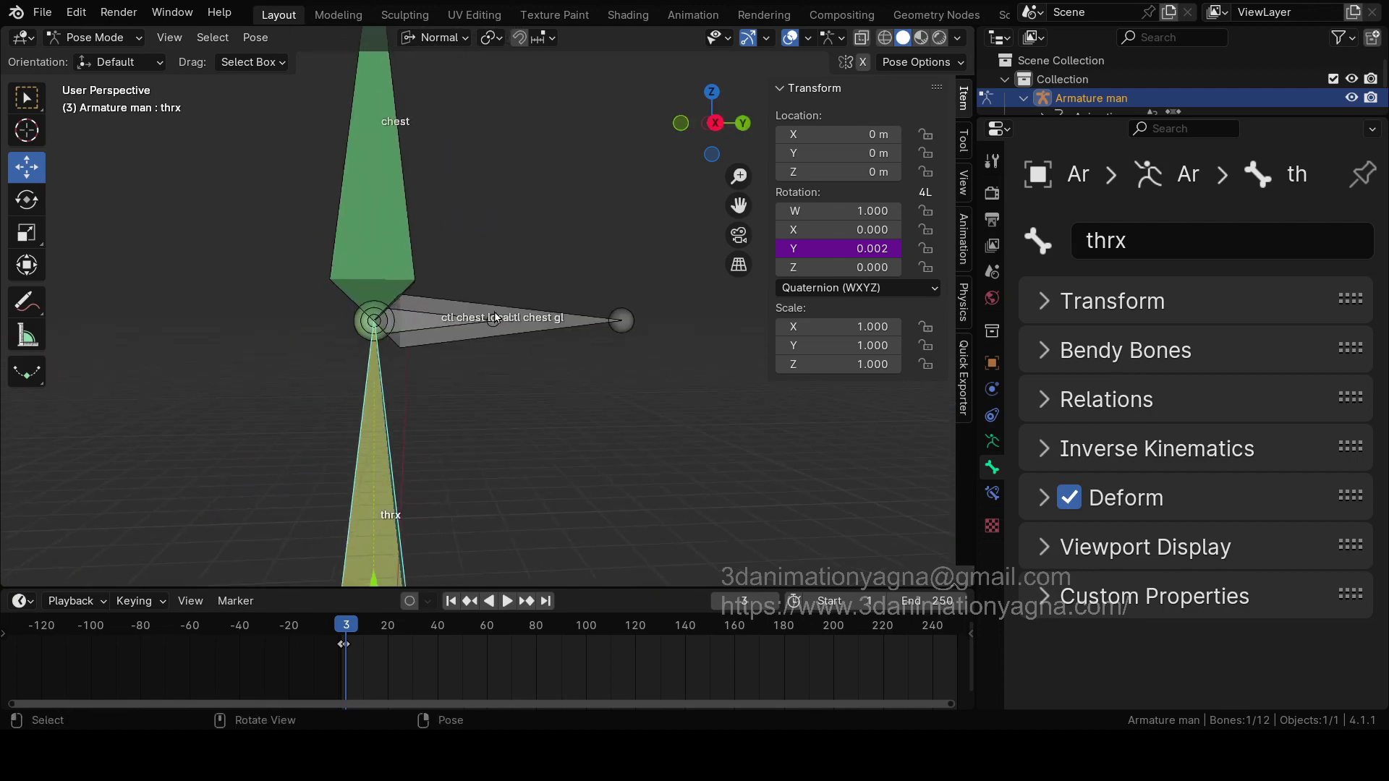
Step: Box-select the seven ctl control bones along the spine and switch off Deform for all of them
{"action": "left_click", "coordinate": [496, 316]}
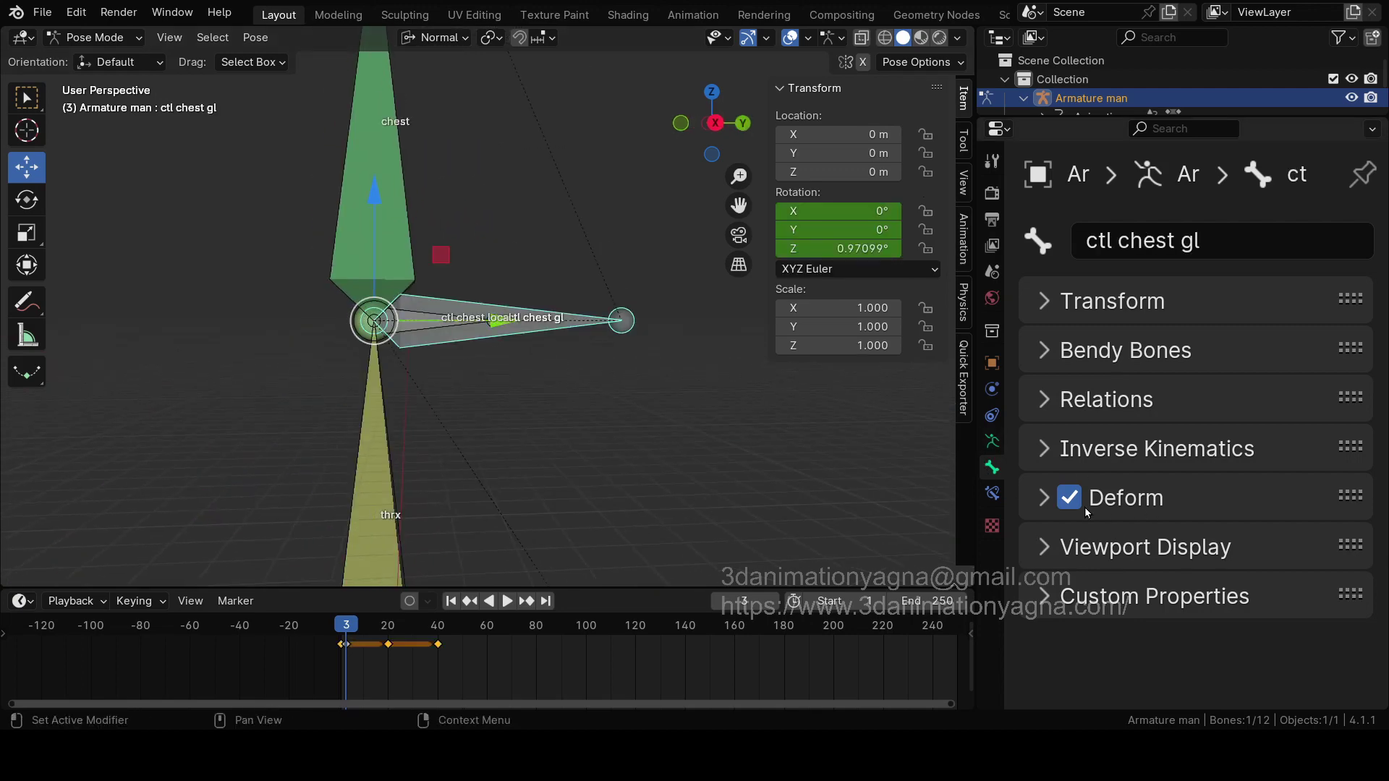
{"action": "scroll", "coordinate": [522, 353], "scroll_direction": "down", "scroll_amount": 6}
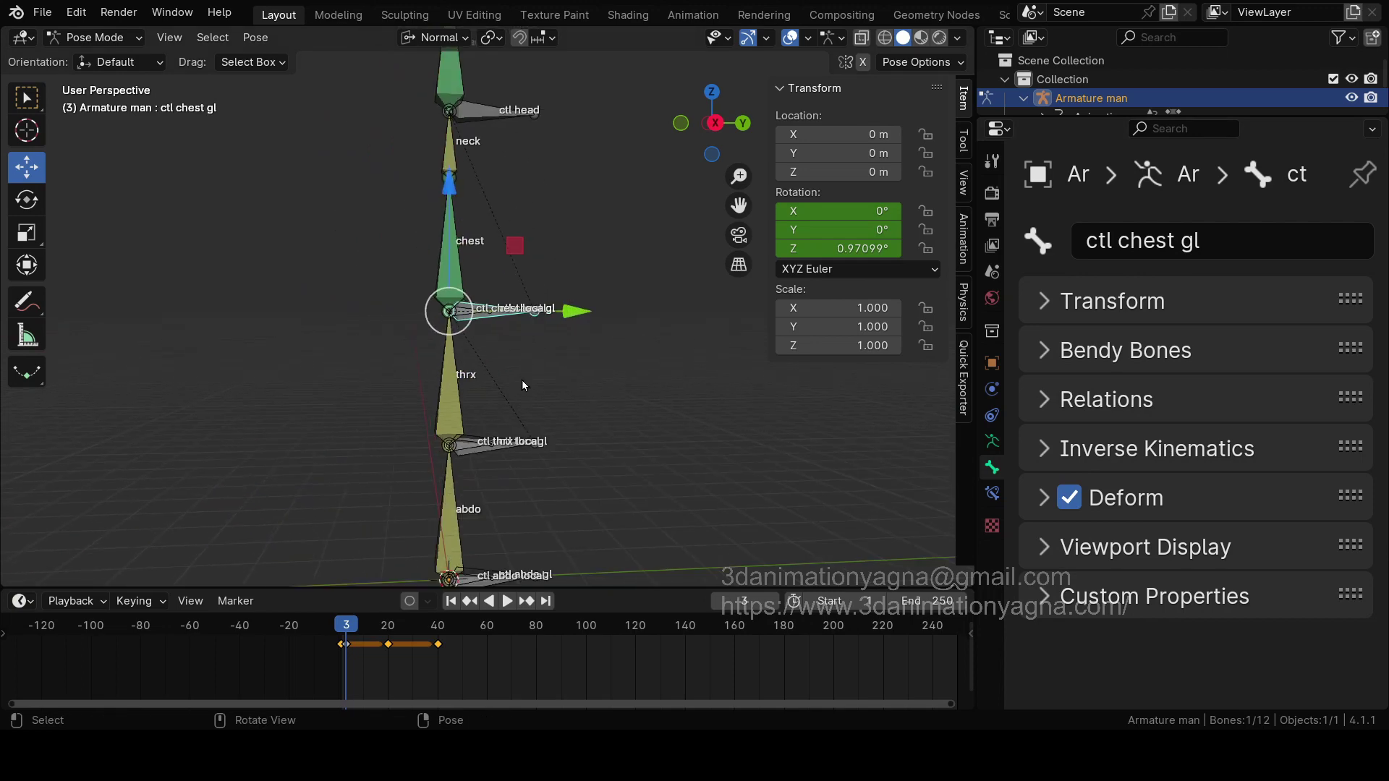
{"action": "scroll", "coordinate": [530, 378], "scroll_direction": "down", "scroll_amount": 2}
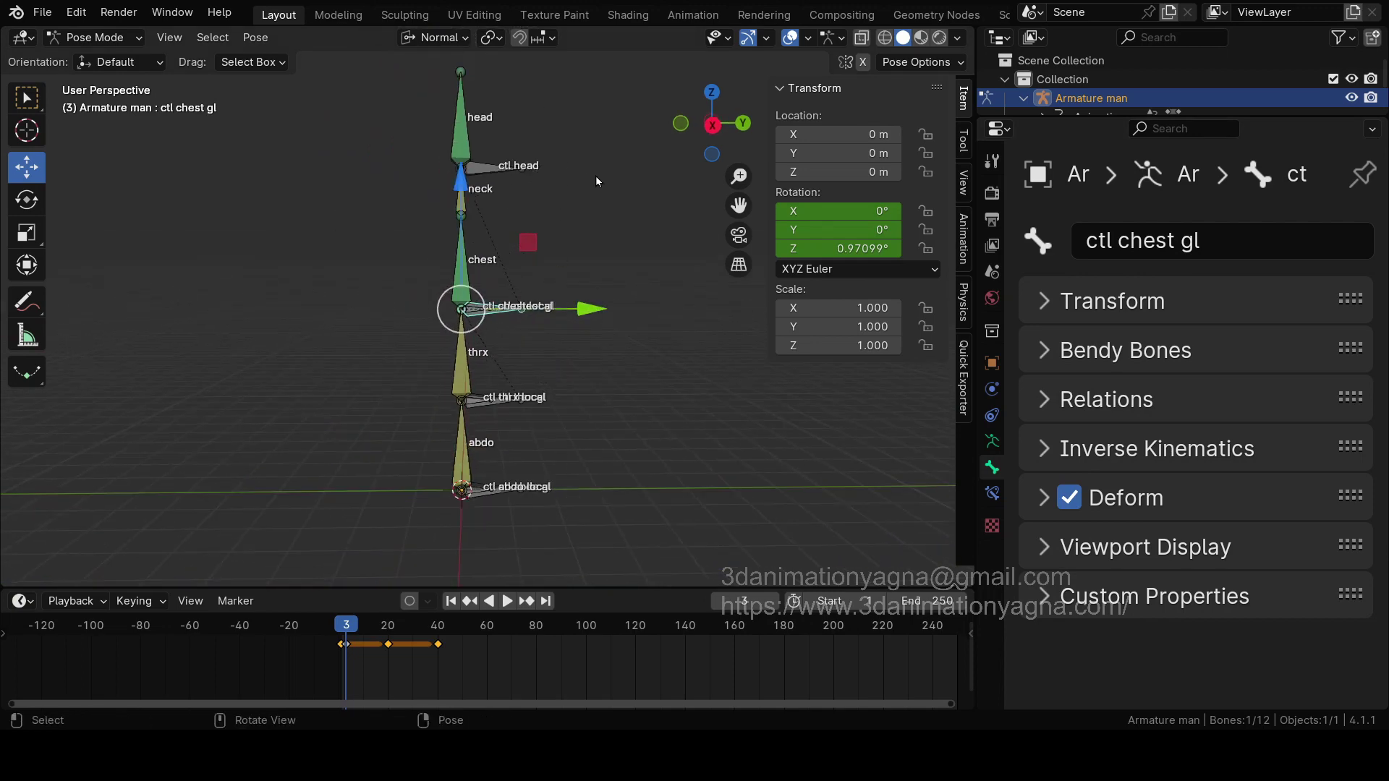
{"action": "left_click", "coordinate": [496, 149]}
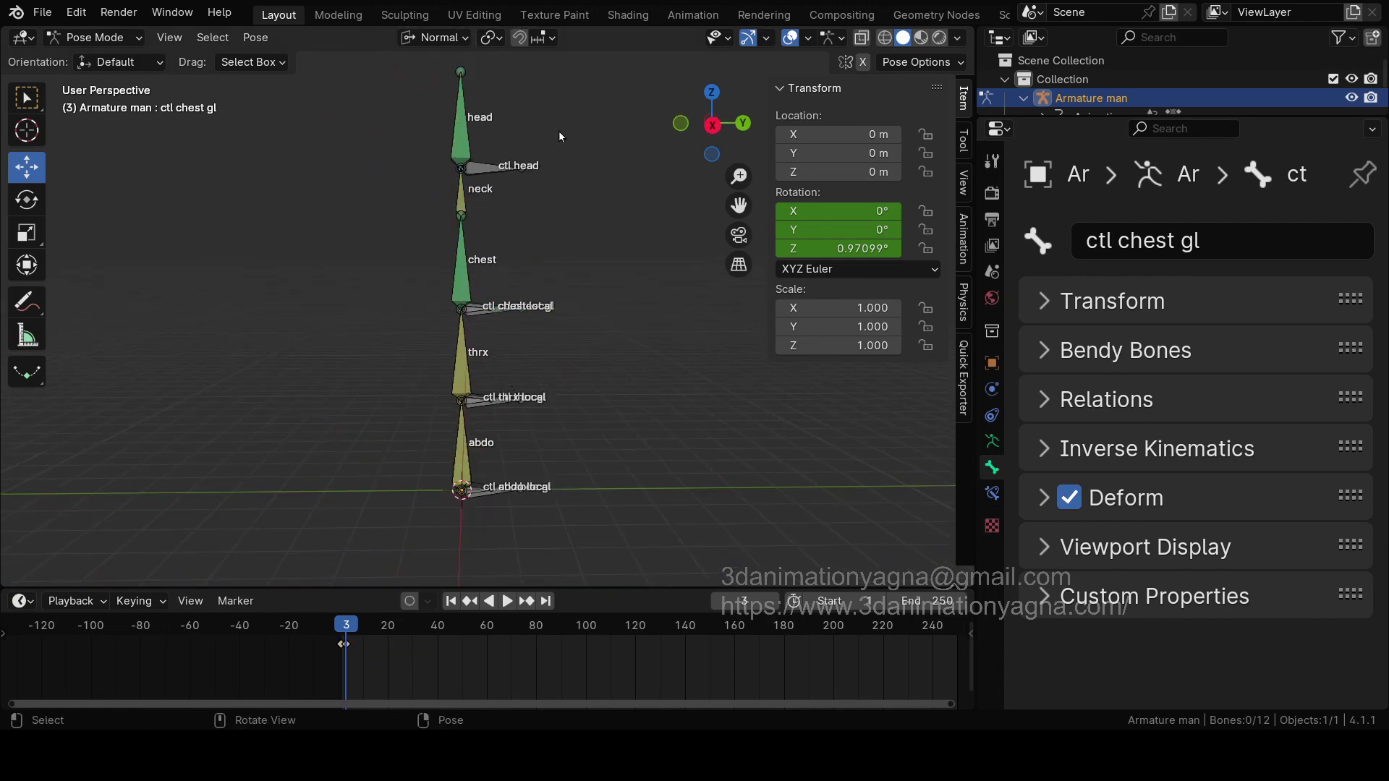
{"action": "left_click_drag", "start_coordinate": [493, 132], "coordinate": [549, 578]}
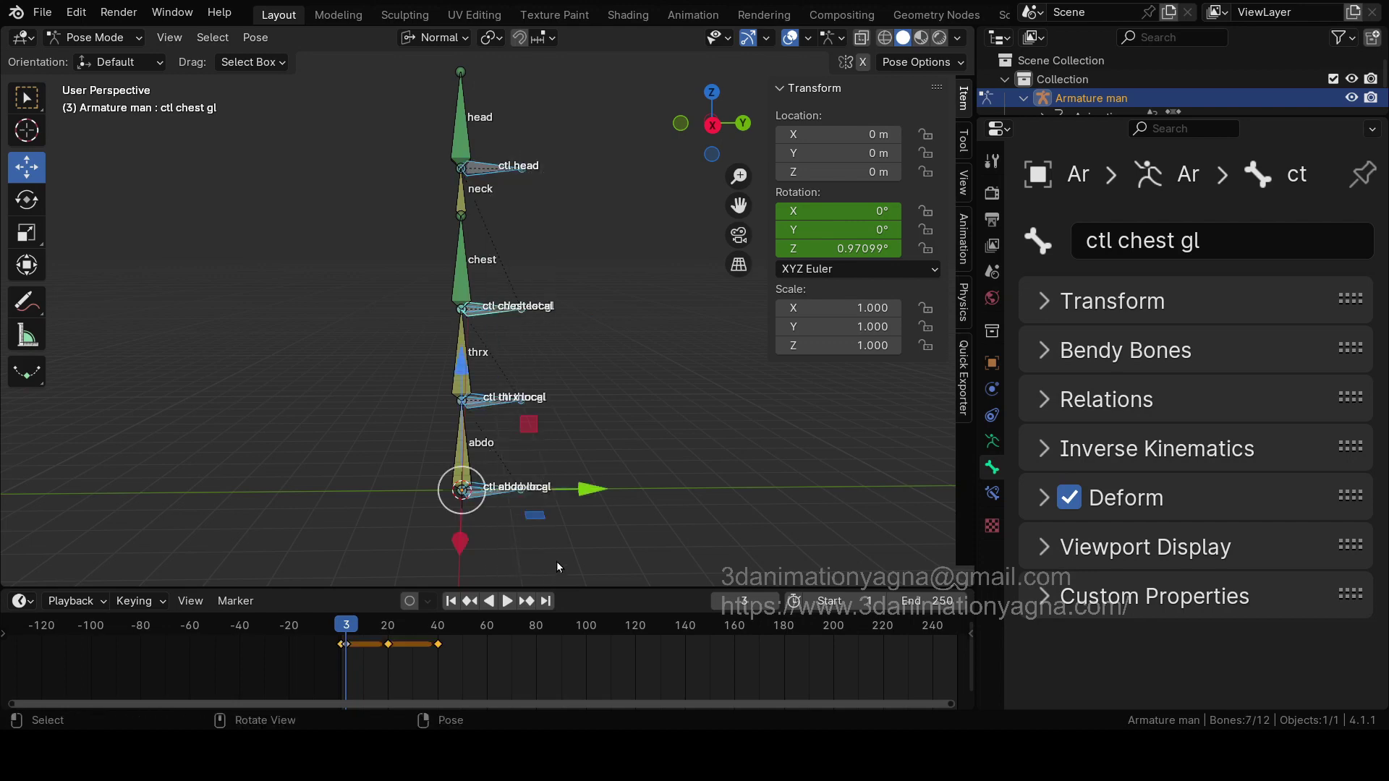
{"action": "scroll", "coordinate": [506, 331], "scroll_direction": "up", "scroll_amount": 6}
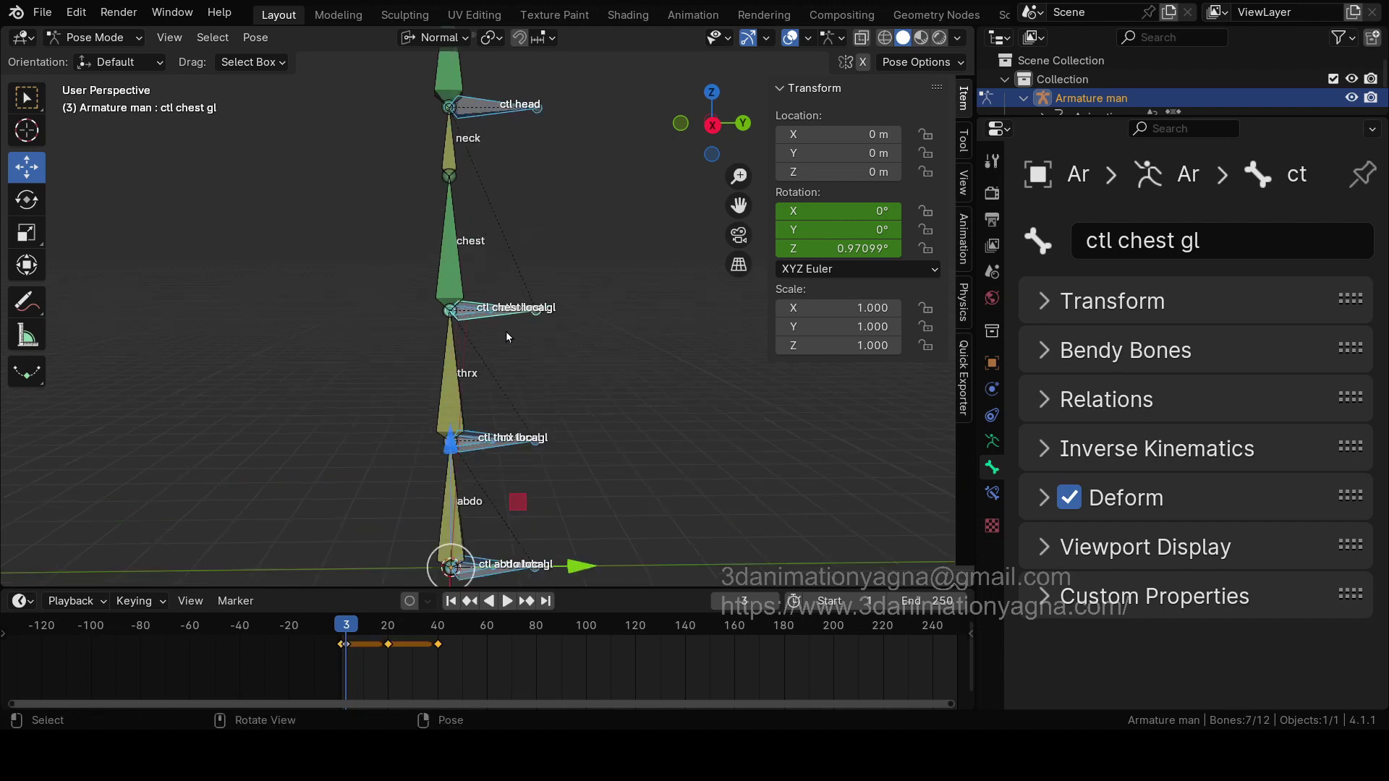
{"action": "scroll", "coordinate": [500, 421], "scroll_direction": "down", "scroll_amount": 4, "text": "shift"}
{"action": "scroll", "coordinate": [541, 336], "scroll_direction": "down", "scroll_amount": 5}
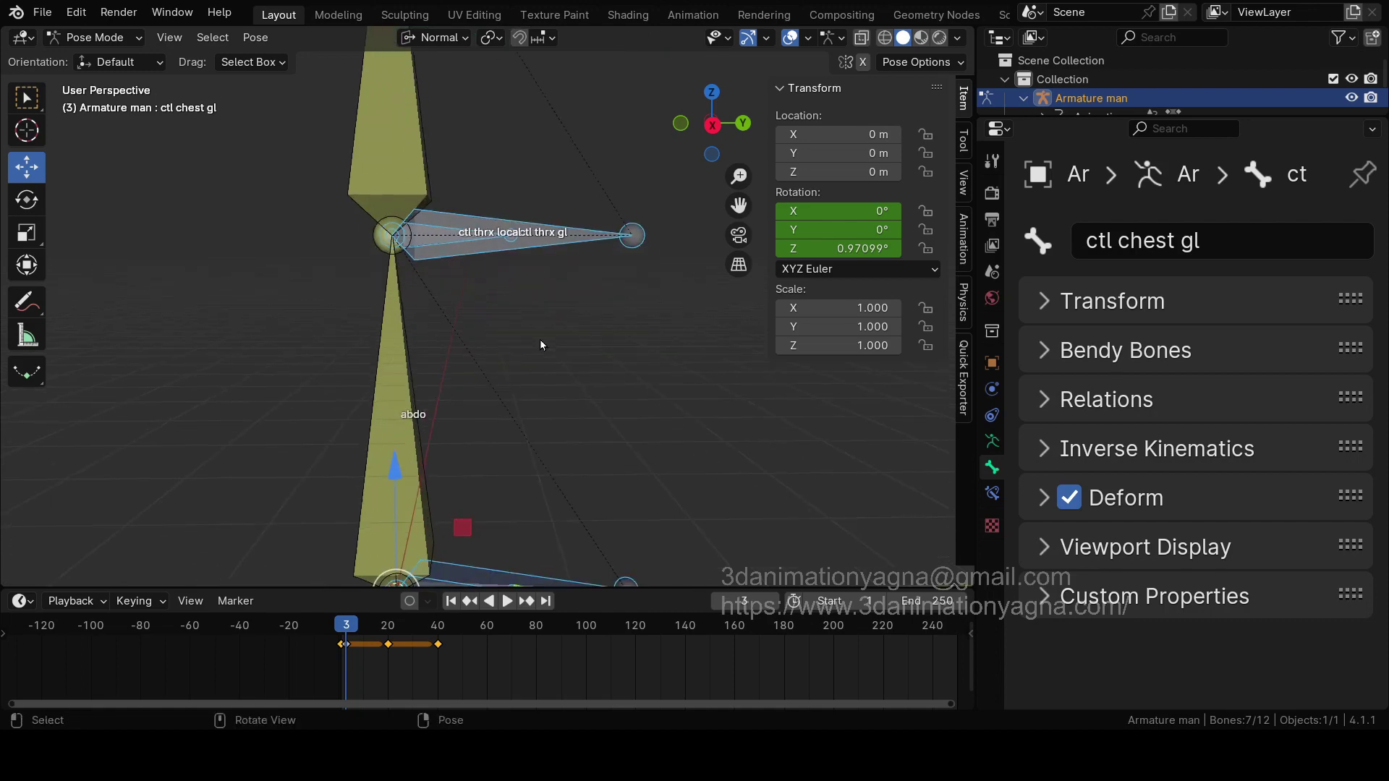
{"action": "middle_click_drag", "start_coordinate": [602, 268], "coordinate": [569, 383], "text": "shift"}
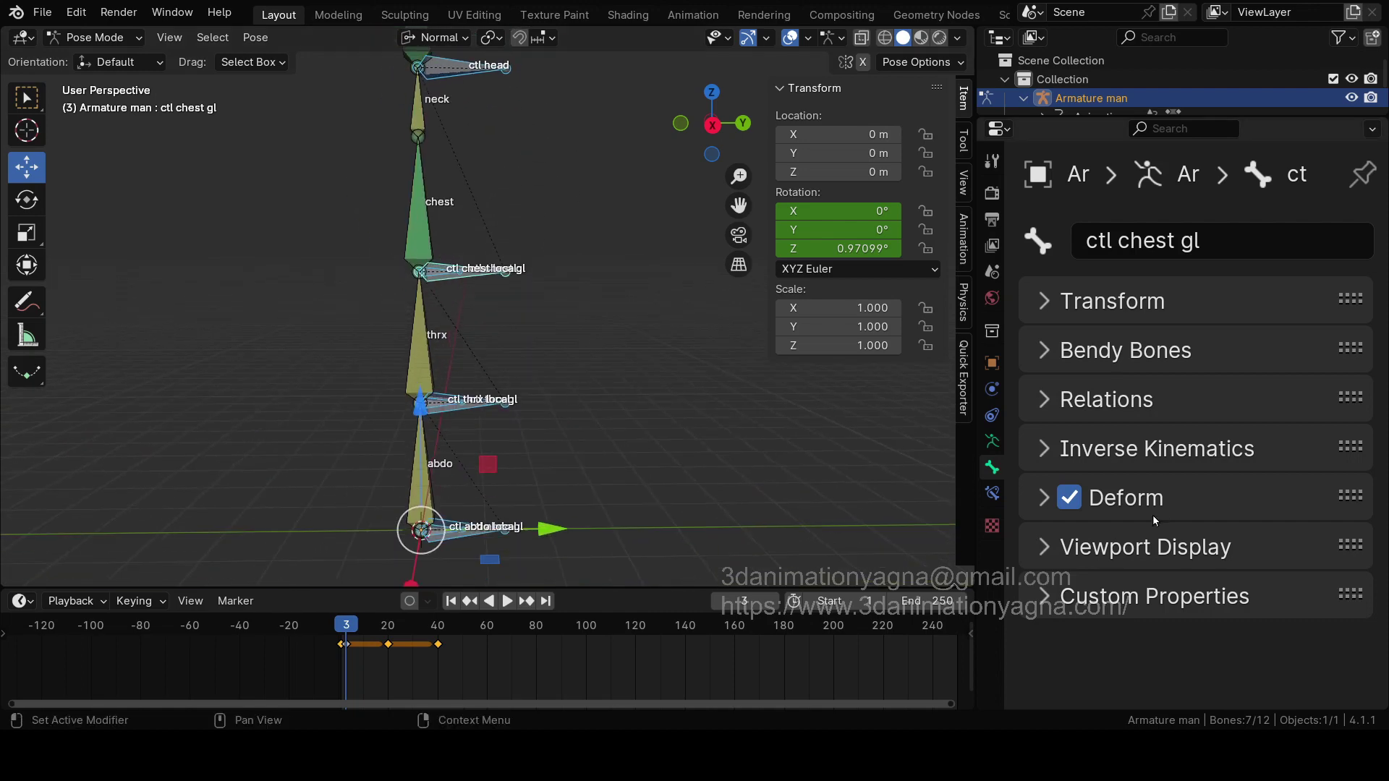
{"action": "left_click", "coordinate": [1069, 498]}
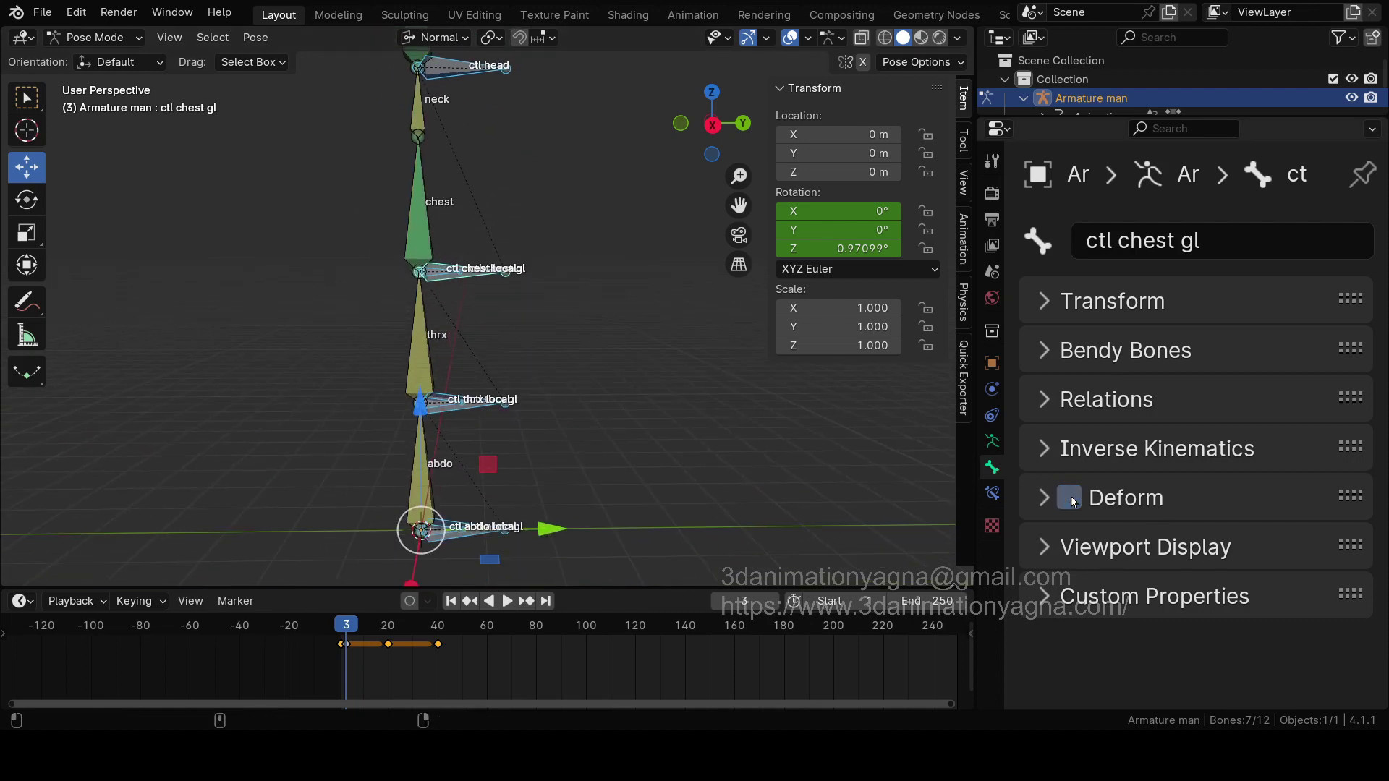
Step: Verify Deform is off on ctl chest gl, ctl thrx gl/local and ctl abdo gl/local individually
{"action": "left_click", "coordinate": [575, 252]}
{"action": "left_click", "coordinate": [493, 269]}
{"action": "left_click", "coordinate": [466, 402]}
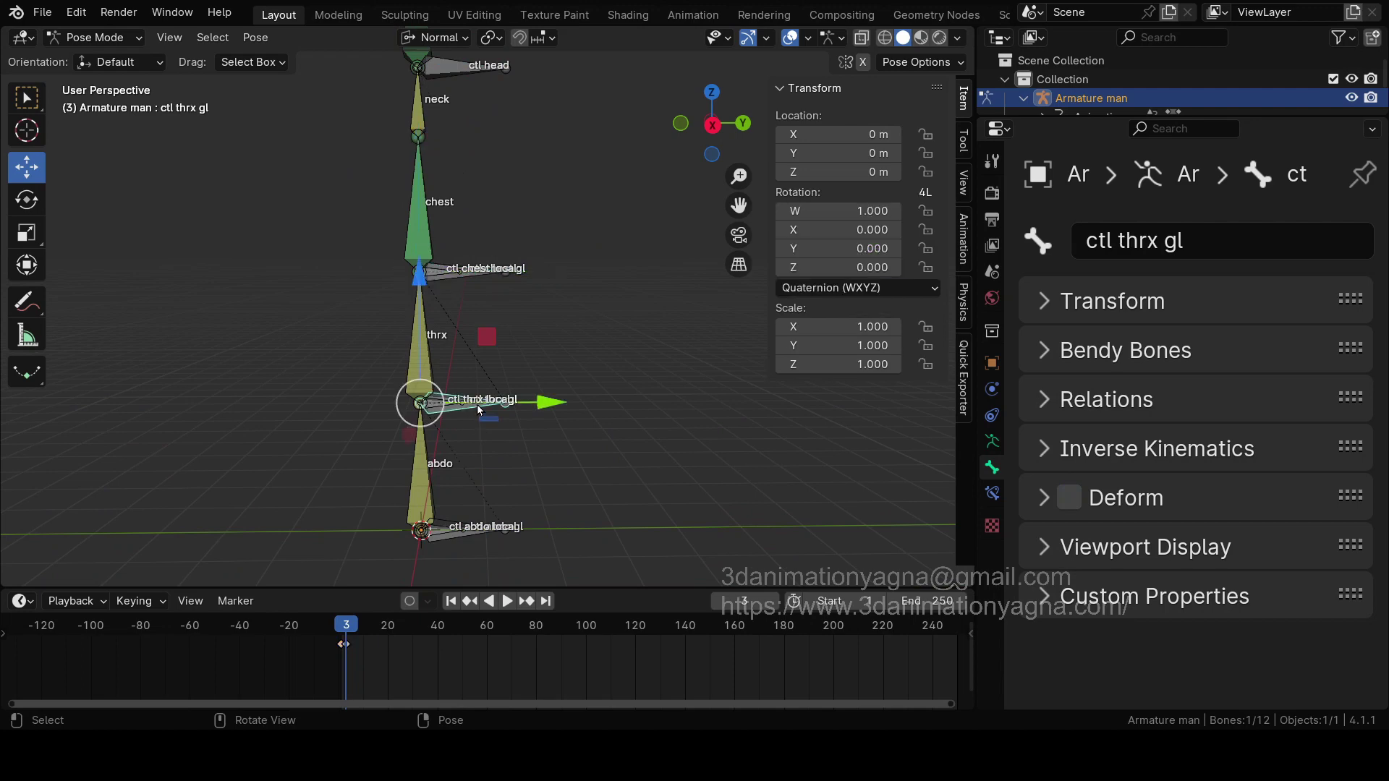
{"action": "left_click", "coordinate": [457, 405]}
{"action": "left_click", "coordinate": [456, 408]}
{"action": "left_click", "coordinate": [528, 498]}
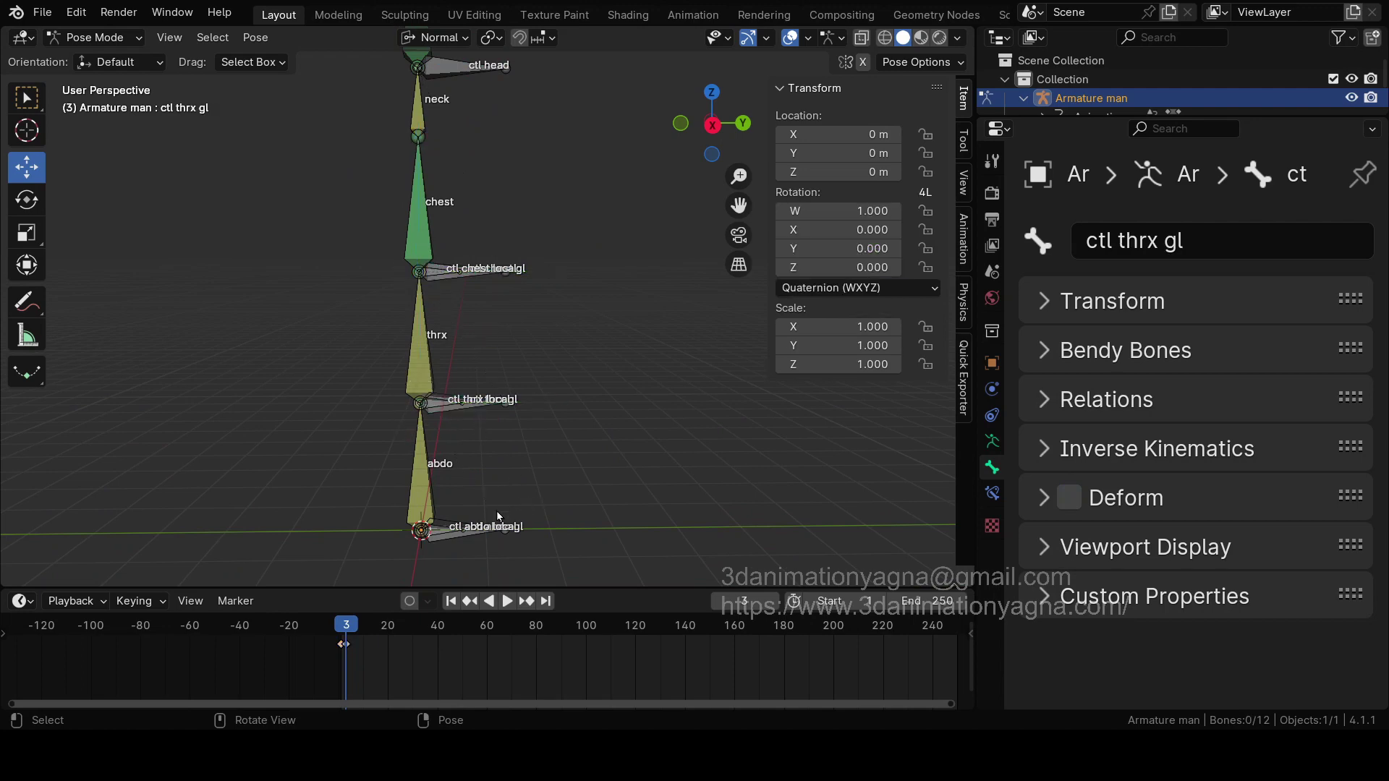
{"action": "left_click", "coordinate": [463, 530]}
{"action": "left_click", "coordinate": [462, 531]}
{"action": "scroll", "coordinate": [571, 289], "scroll_direction": "down", "scroll_amount": 3}
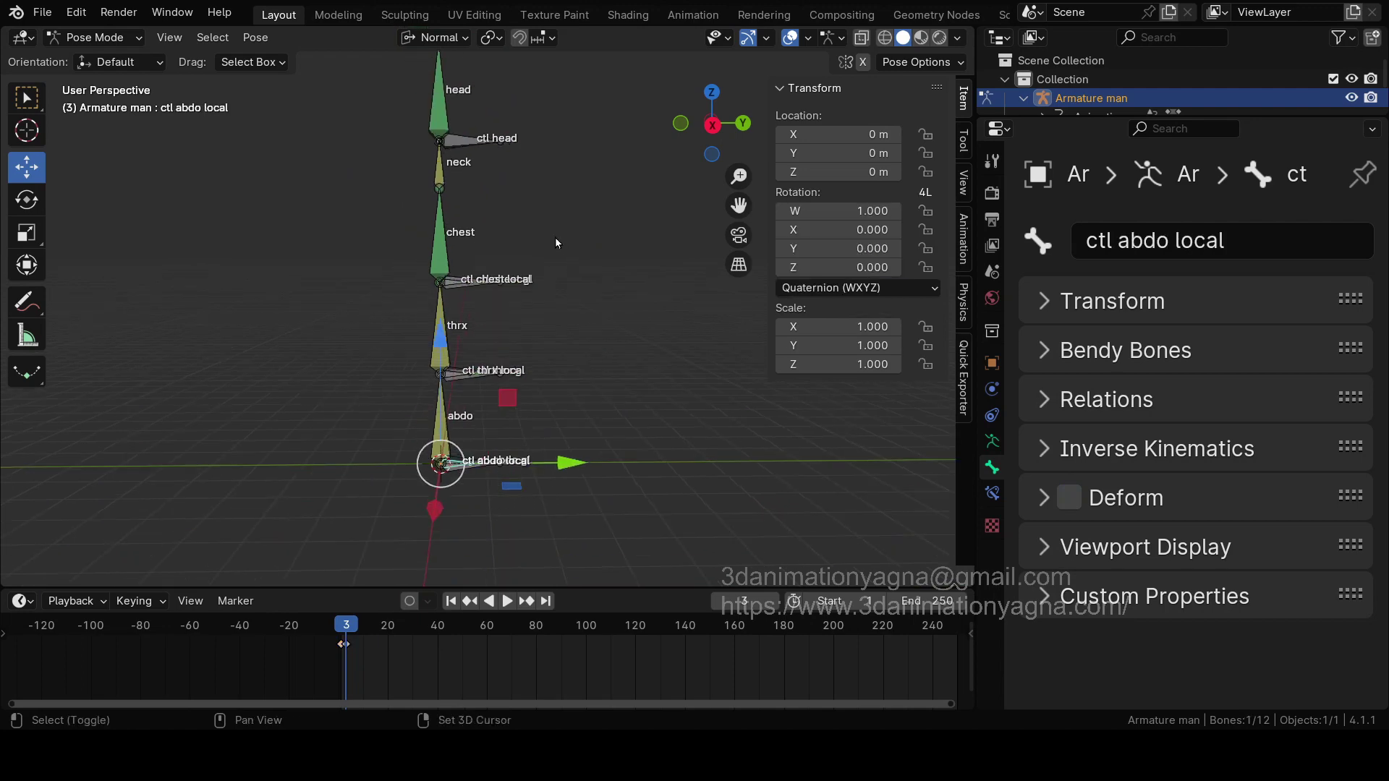
{"action": "middle_click_drag", "start_coordinate": [540, 318], "coordinate": [623, 342]}
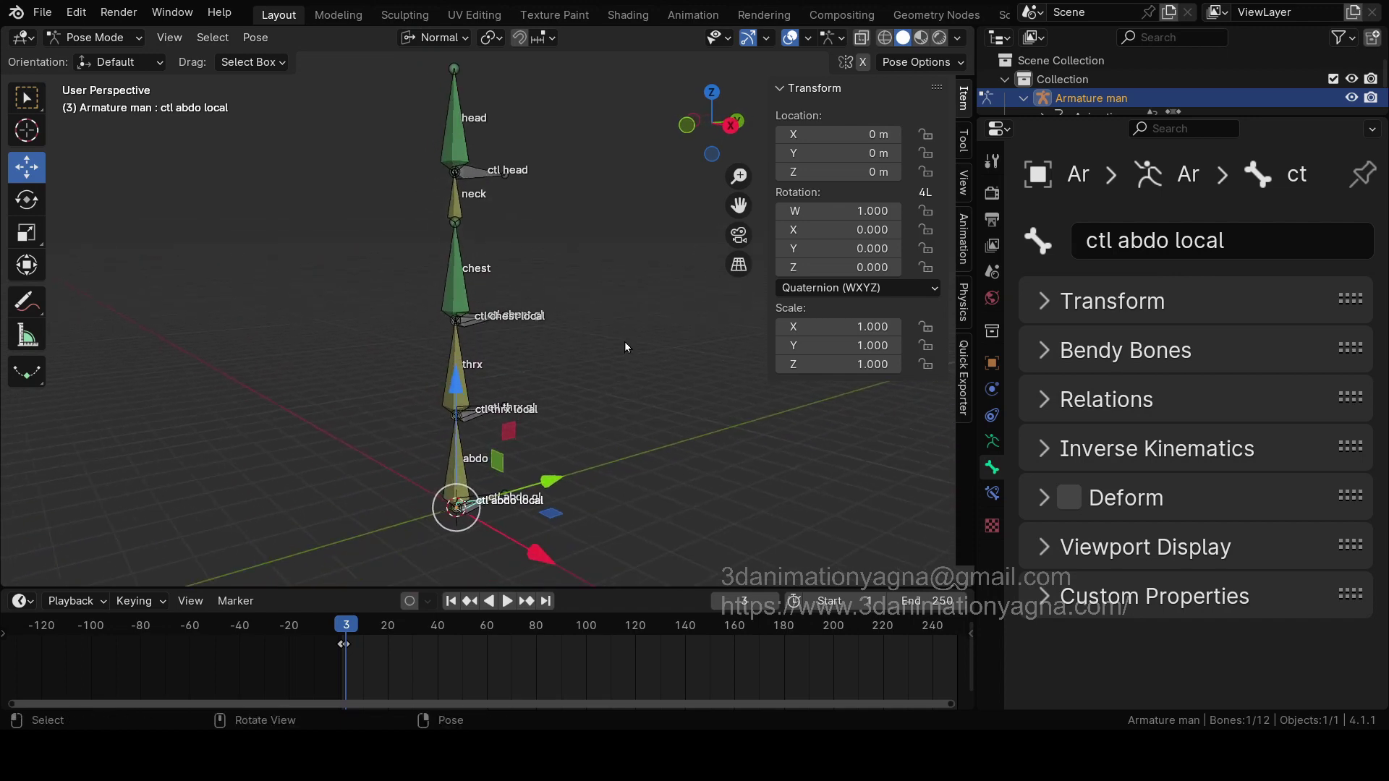
{"action": "left_click", "coordinate": [624, 347]}
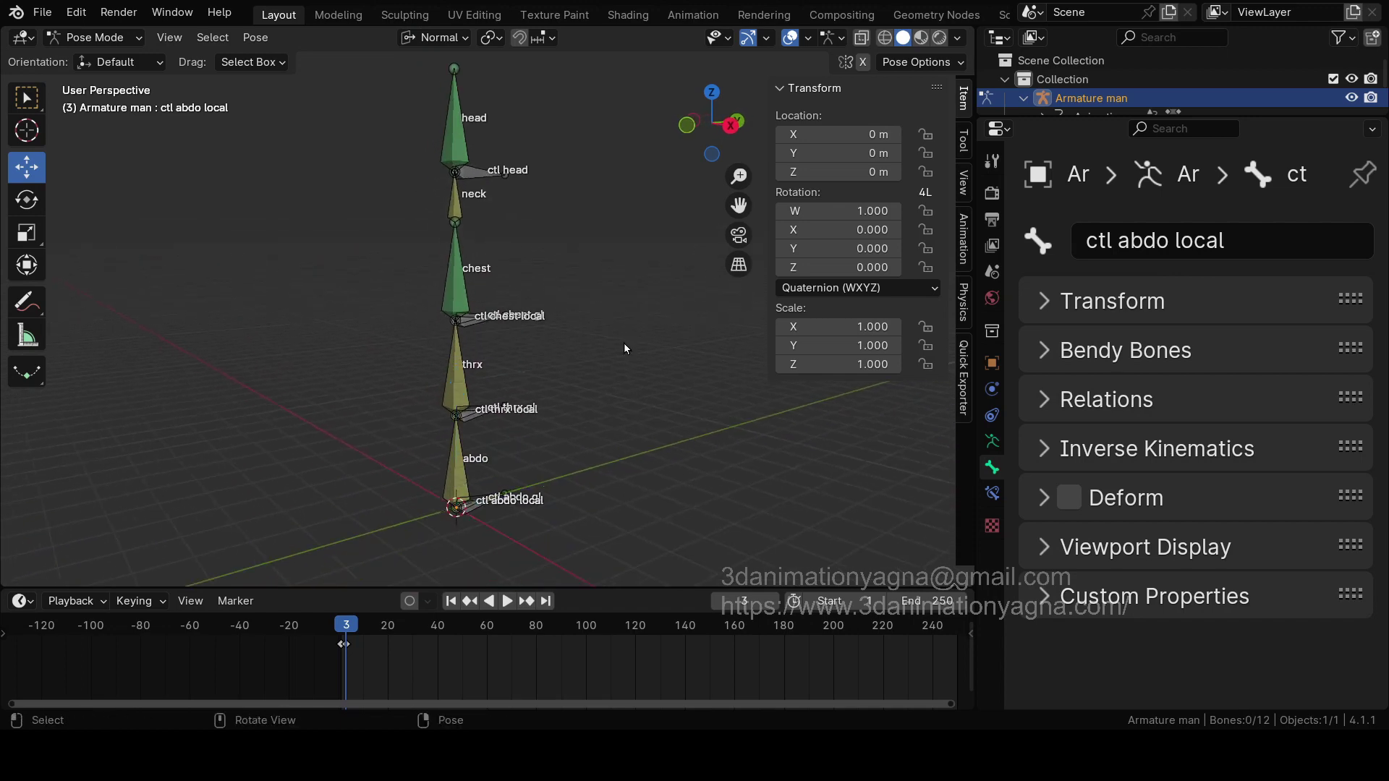